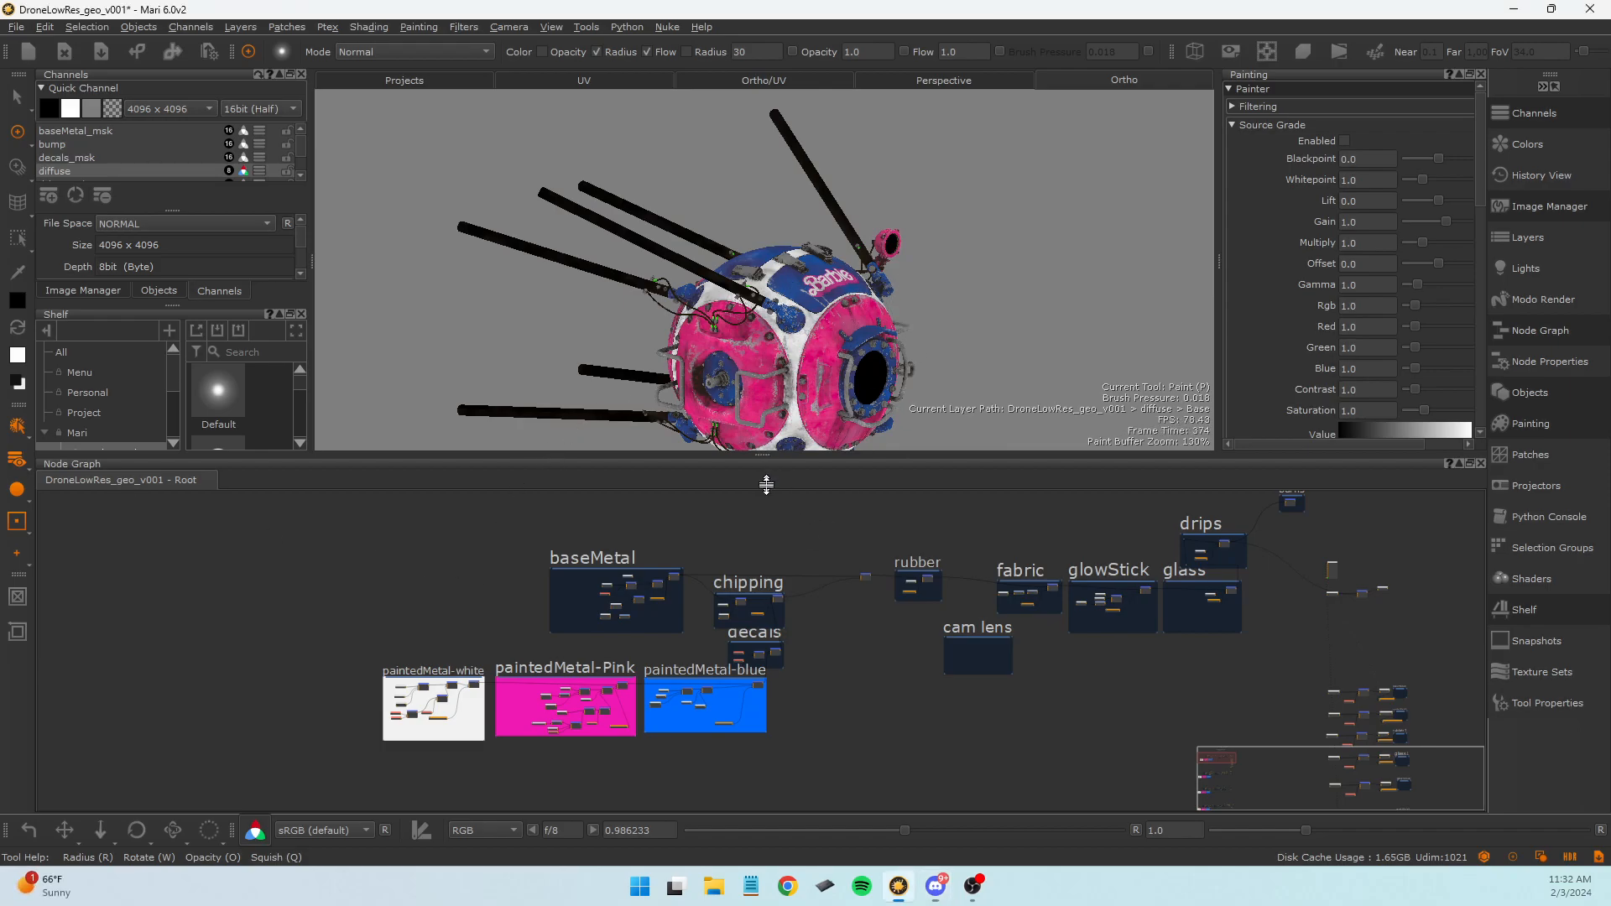
Enlarge the 3D viewport and inspect the textured drone from several angles, up close and from afar.
drag(767, 457, 766, 543)
mouse_move(1045, 371)
alt+mouse_down()
mouse_move(990, 356)
mouse_move(699, 398)
mouse_move(601, 352)
mouse_move(565, 363)
mouse_move(883, 382)
alt+mouse_up()
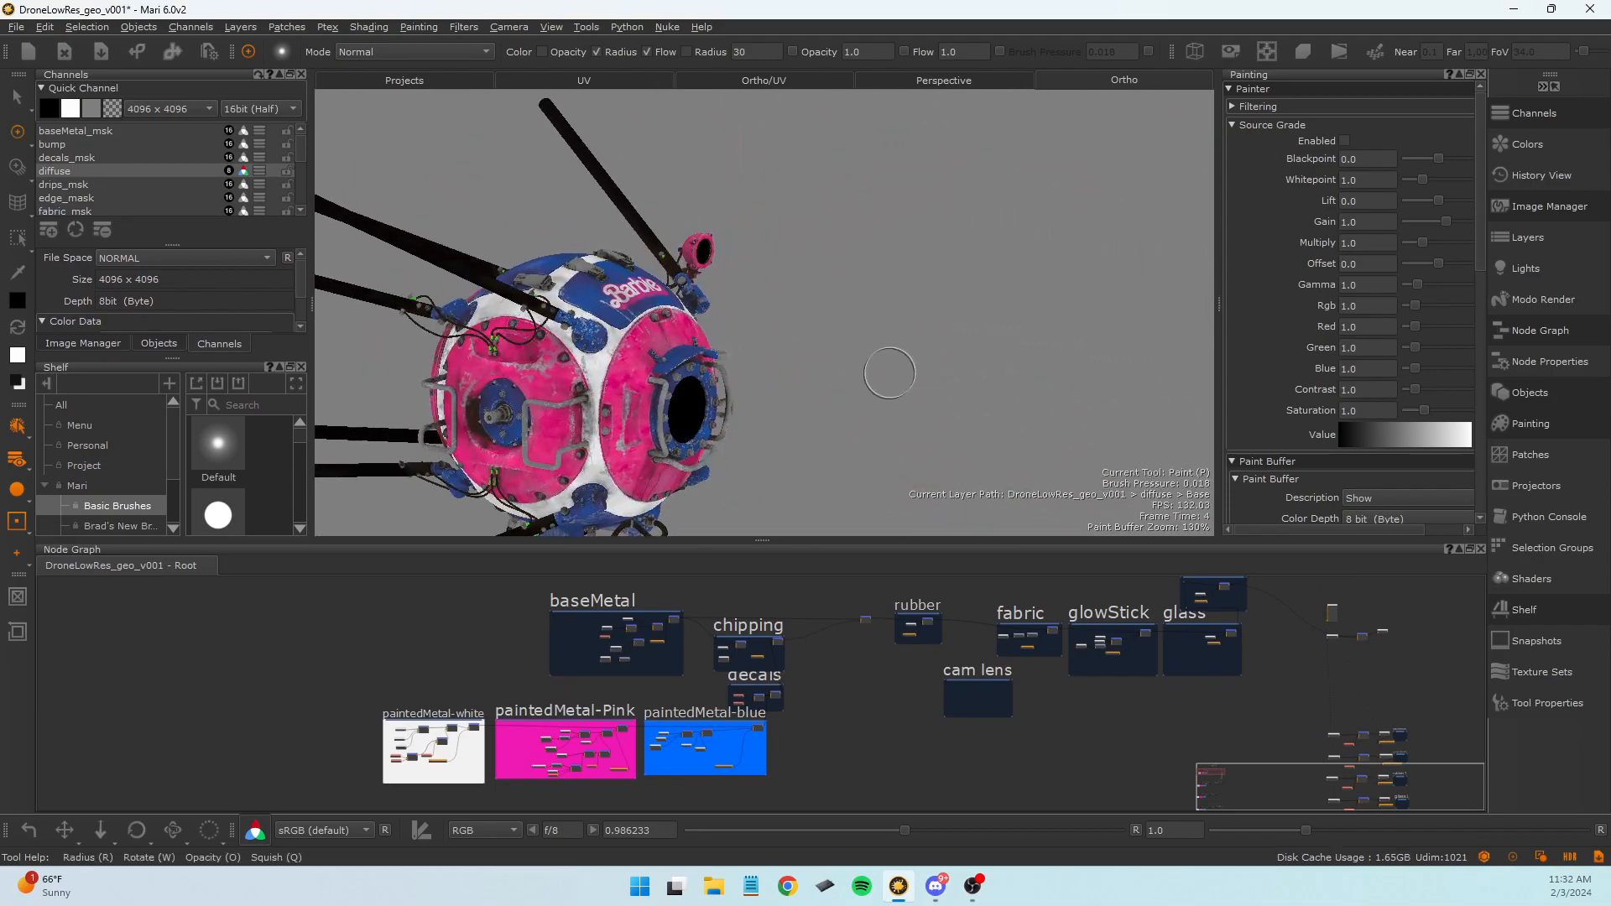
alt+middle_drag(793, 409, 1043, 363)
alt+right_drag(1043, 363, 956, 377)
alt+drag(957, 378, 901, 388)
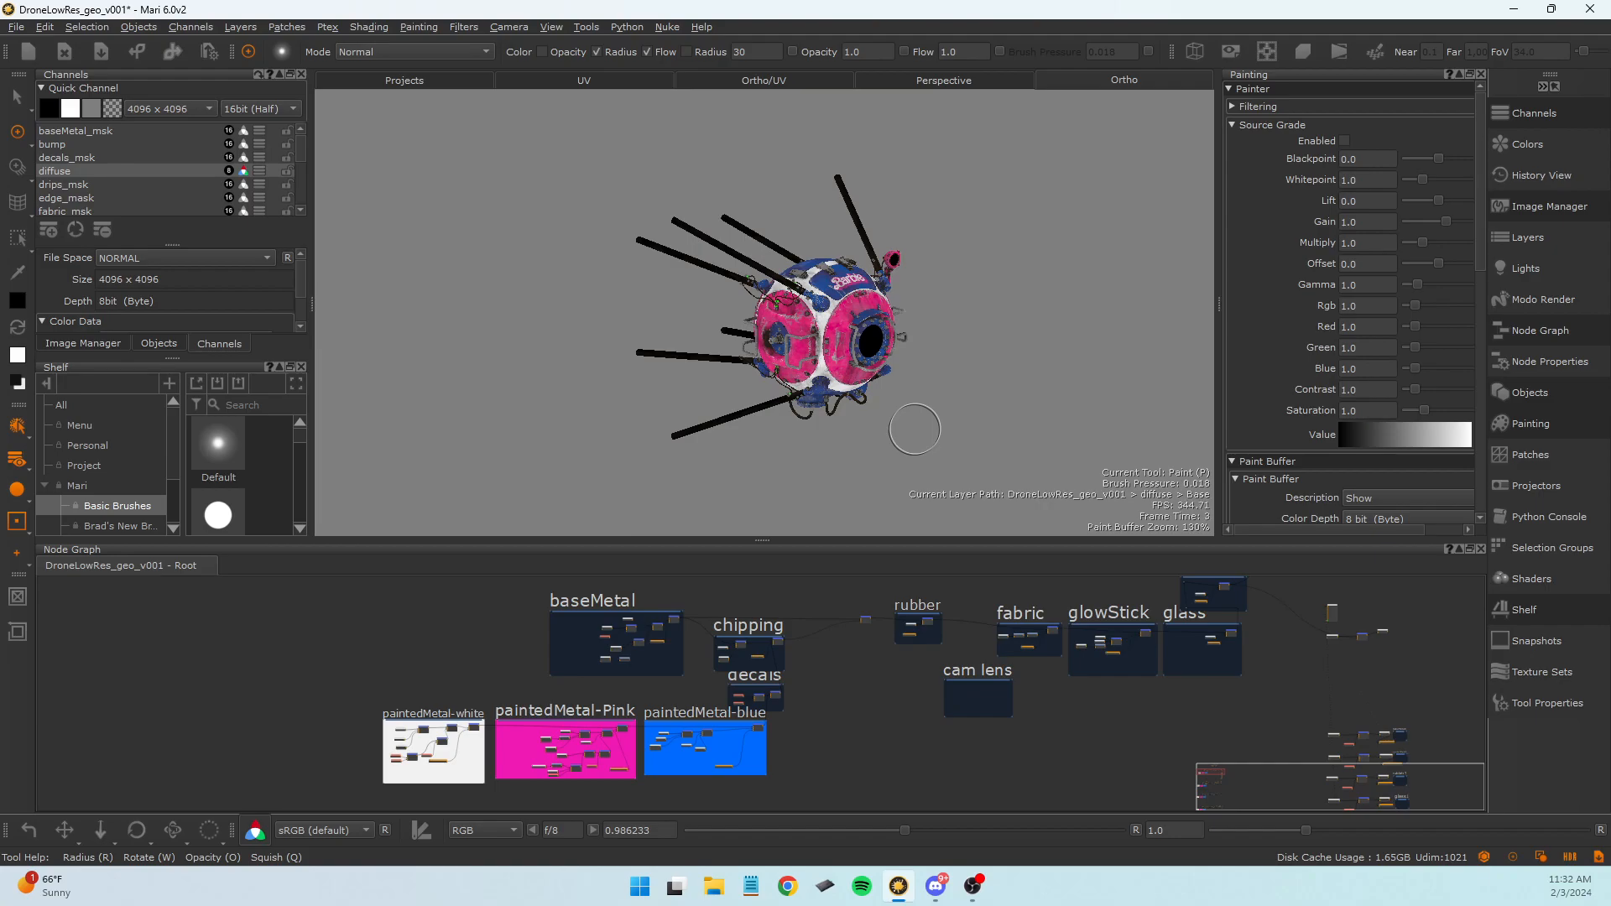
mouse_move(914, 429)
alt+mouse_down()
mouse_move(585, 424)
mouse_move(734, 481)
alt+mouse_up()
alt+right_drag(733, 482, 845, 442)
alt+middle_drag(845, 443, 474, 379)
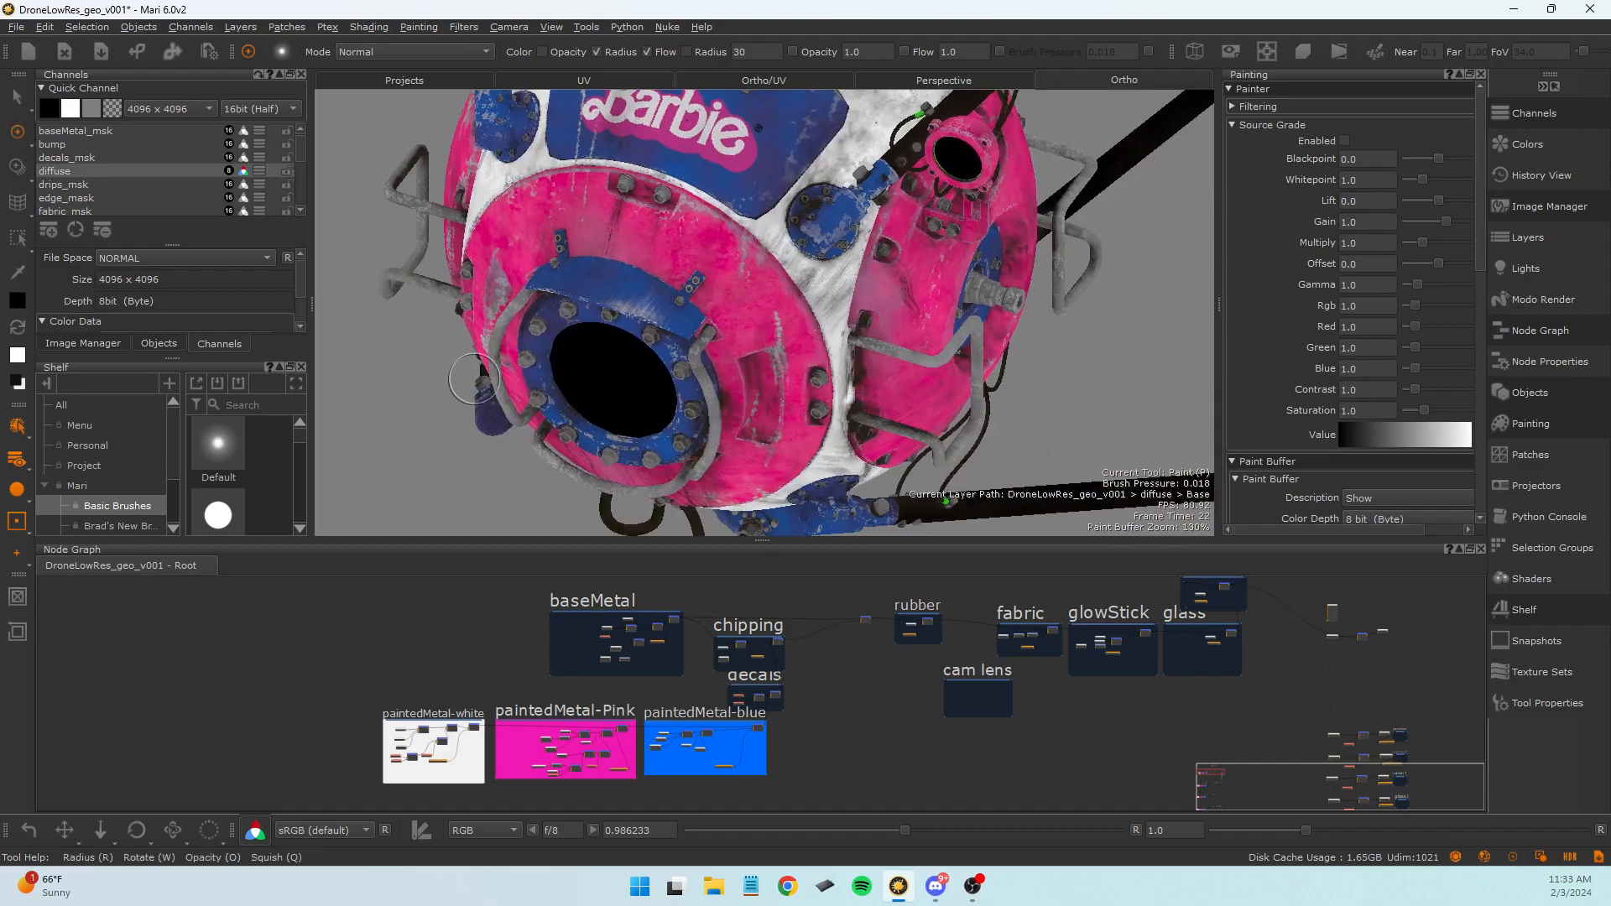
alt+right_drag(474, 378, 386, 394)
mouse_move(907, 378)
alt+mouse_down()
mouse_move(863, 341)
mouse_move(1055, 354)
mouse_move(994, 366)
alt+mouse_up()
alt+middle_drag(995, 367, 1229, 369)
alt+right_drag(1186, 374, 1070, 383)
alt+drag(1061, 386, 1042, 406)
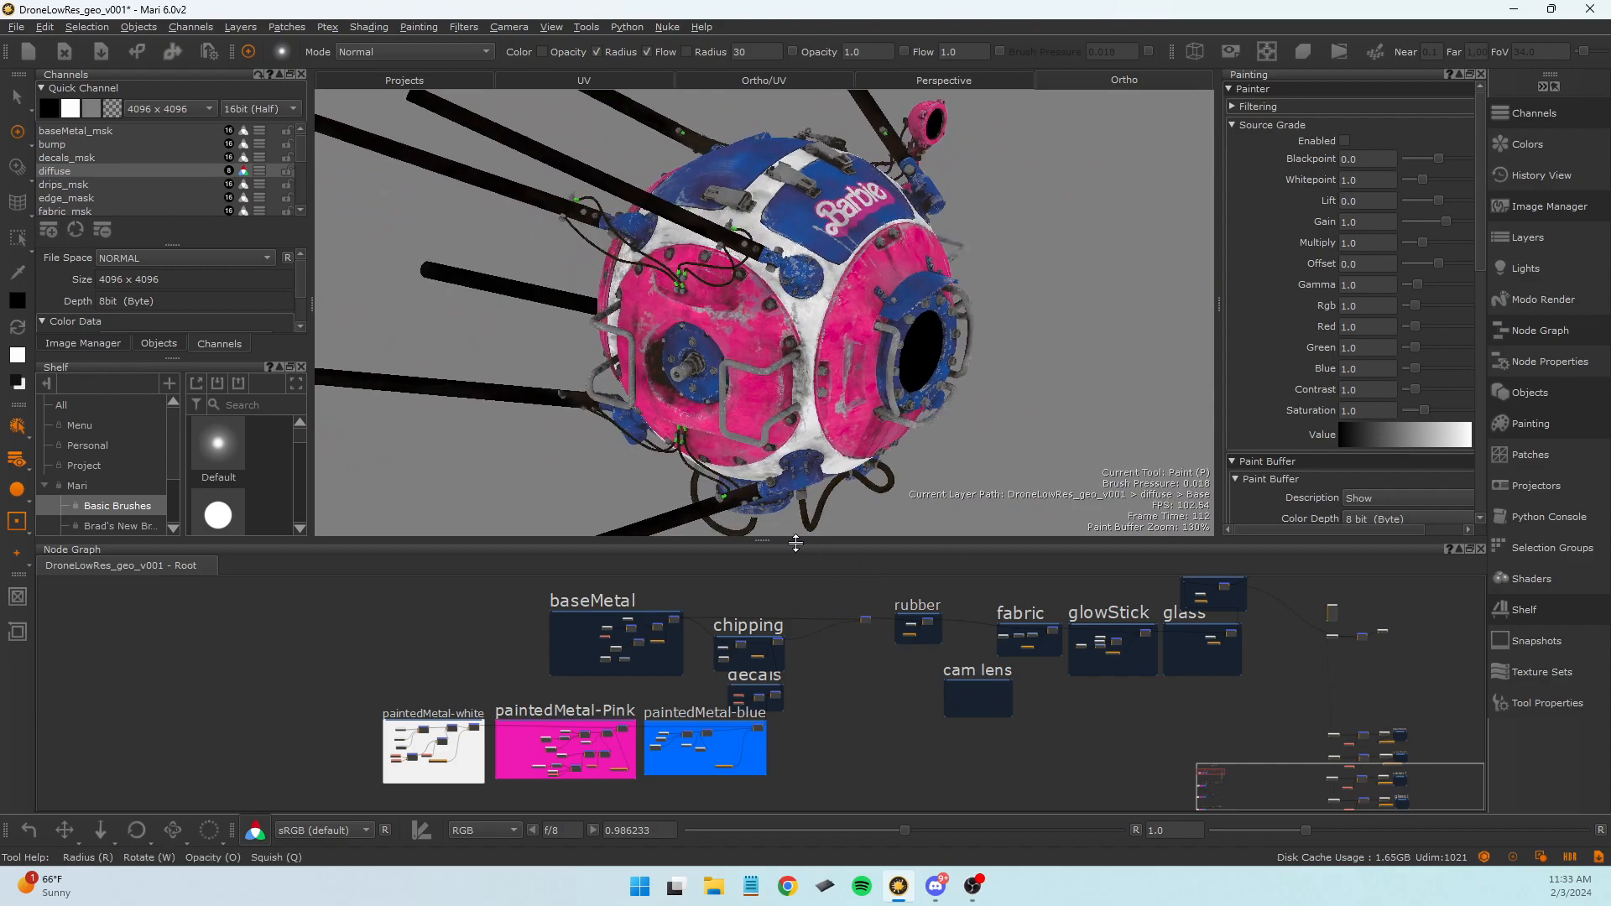
Enlarge the Node Graph and survey the material group networks from the diffuse set down to the GLOSS set.
drag(796, 543, 797, 368)
scroll(945, 715, down, 5)
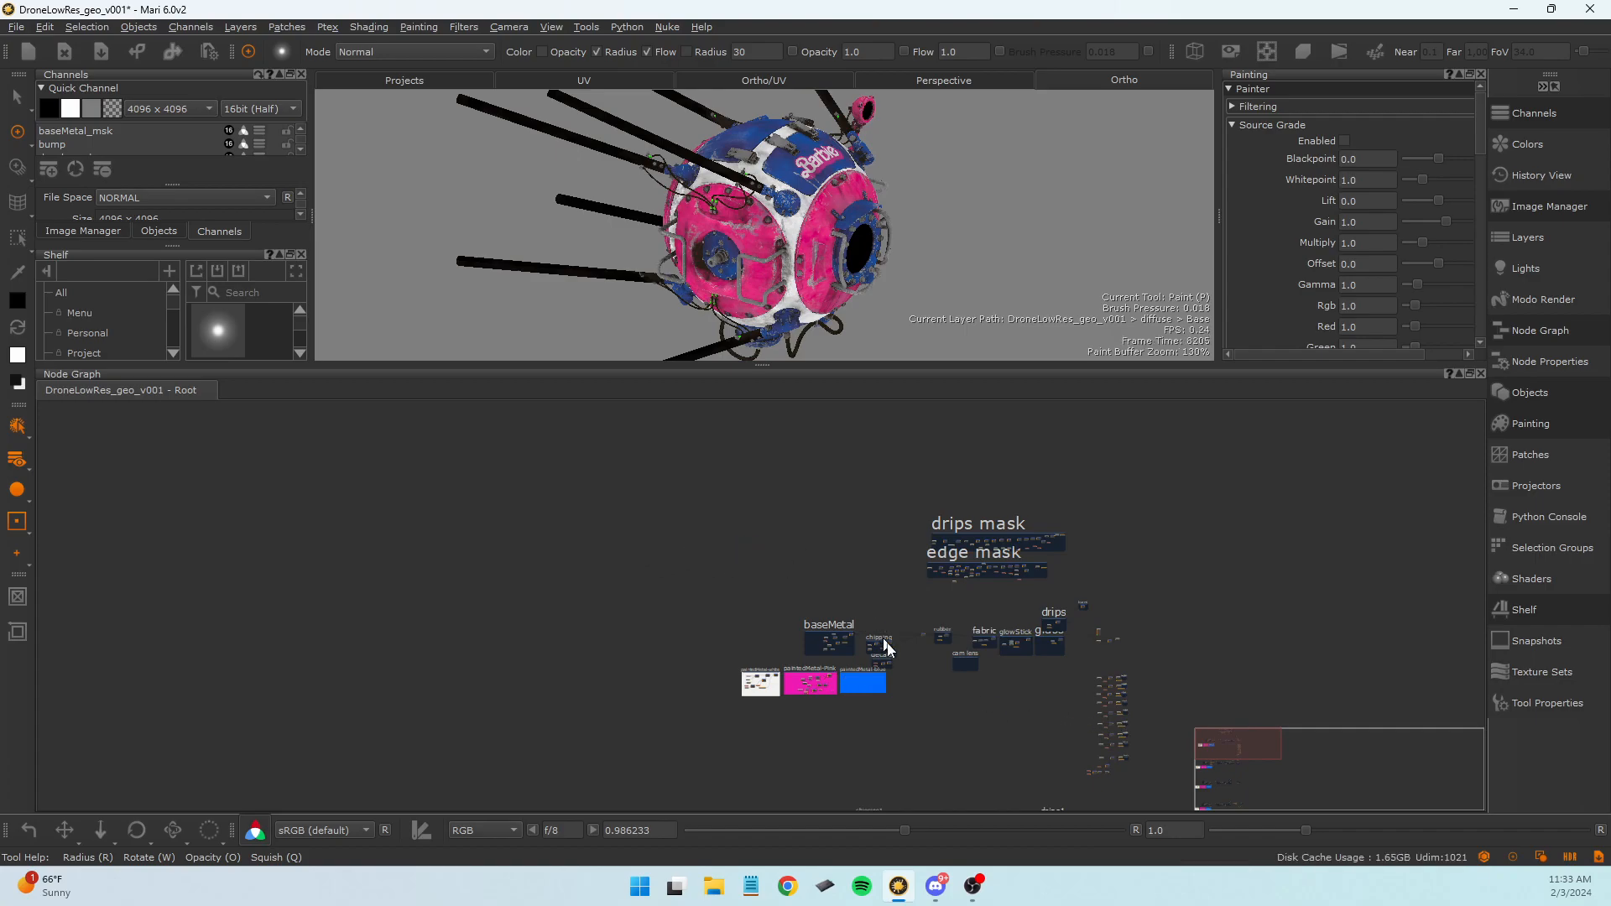
scroll(888, 649, down, 1)
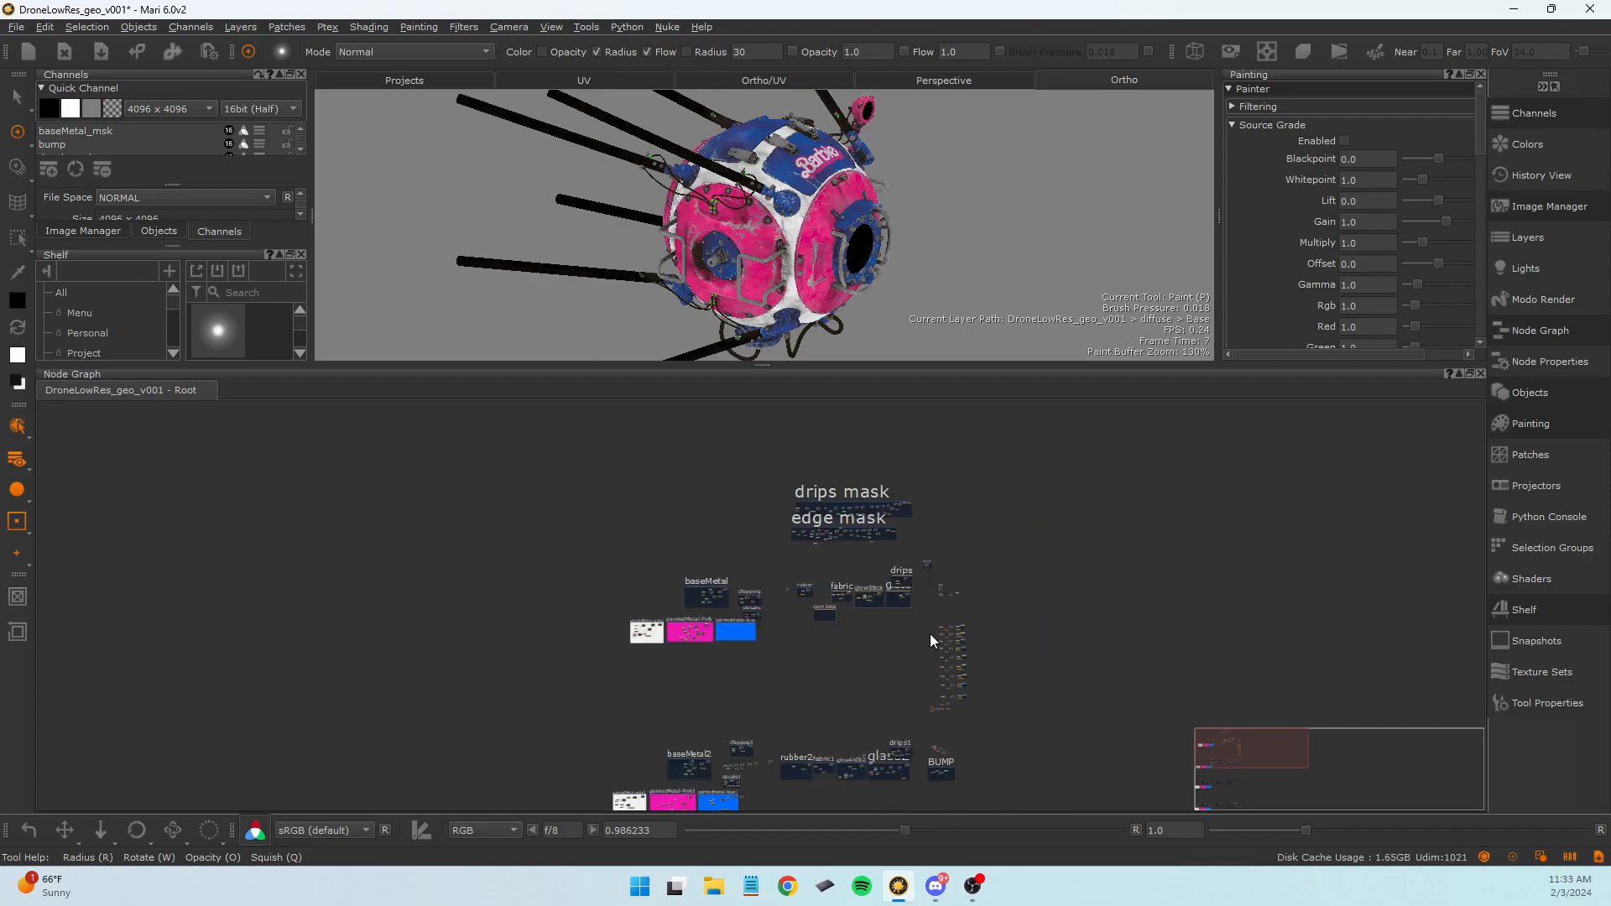
scroll(875, 653, down, 1)
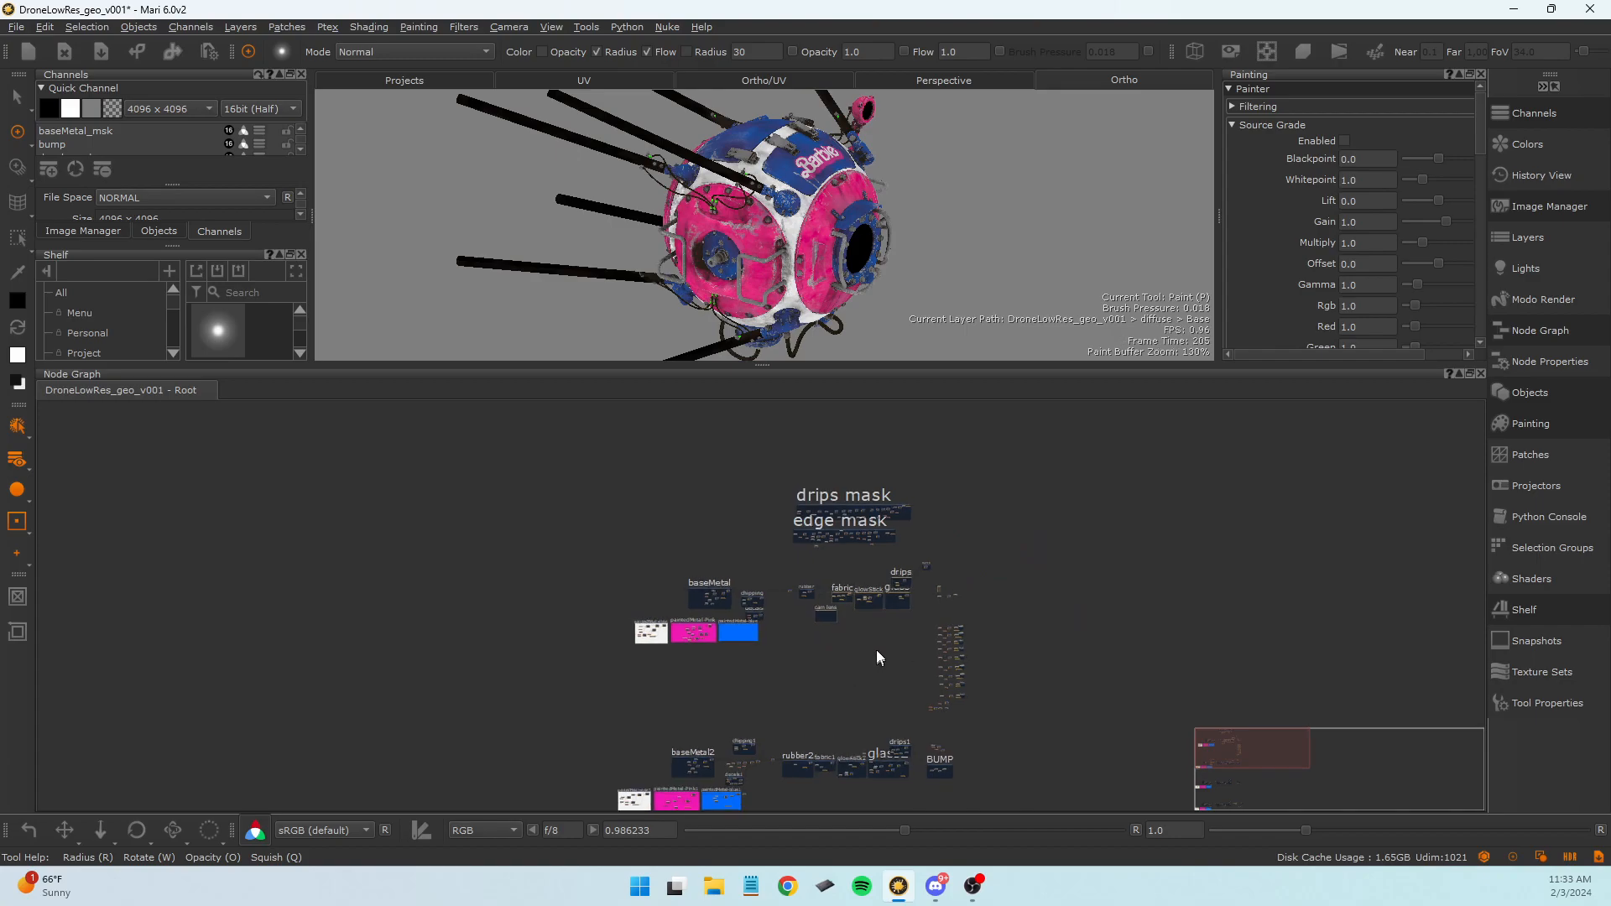
scroll(878, 646, up, 3)
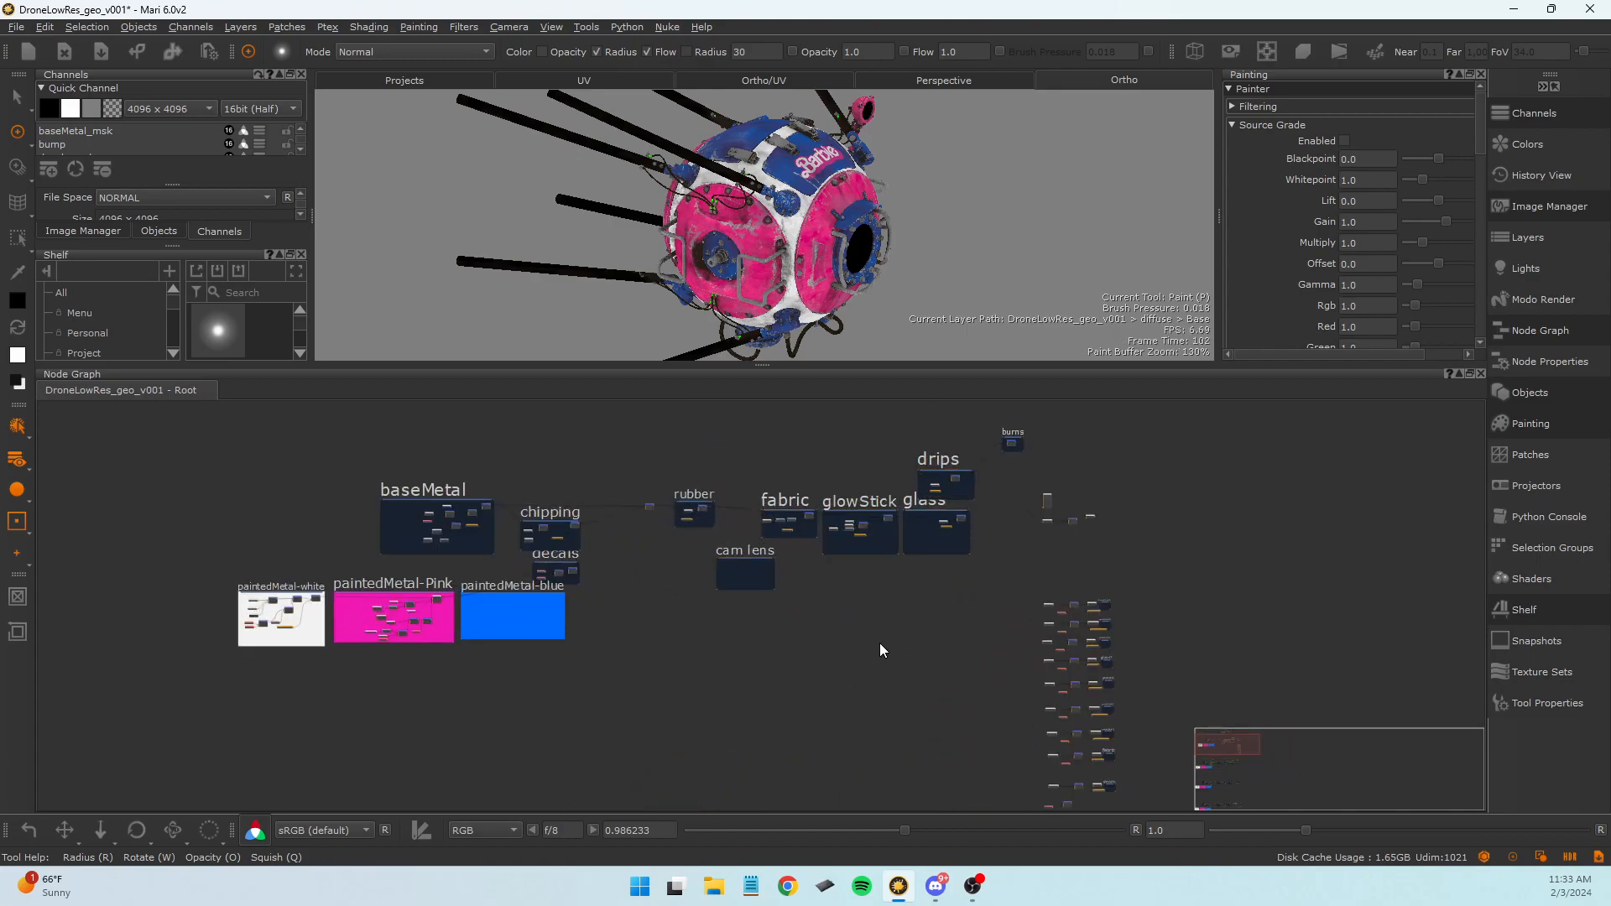
scroll(878, 646, down, 2)
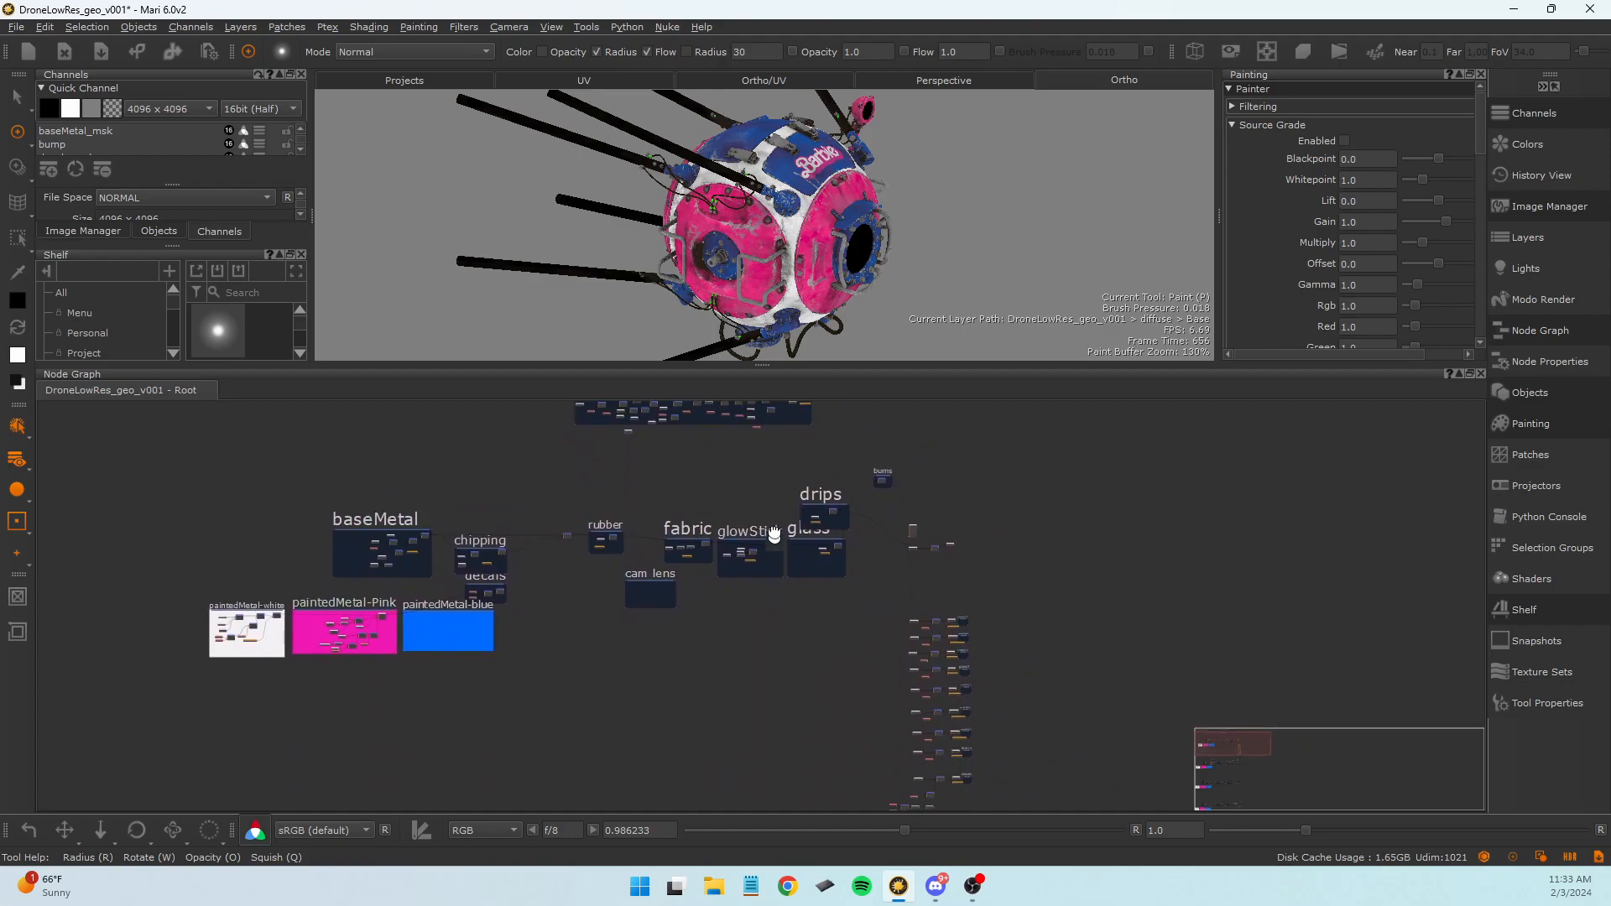
middle_drag(773, 540, 769, 432)
middle_drag(777, 540, 787, 356)
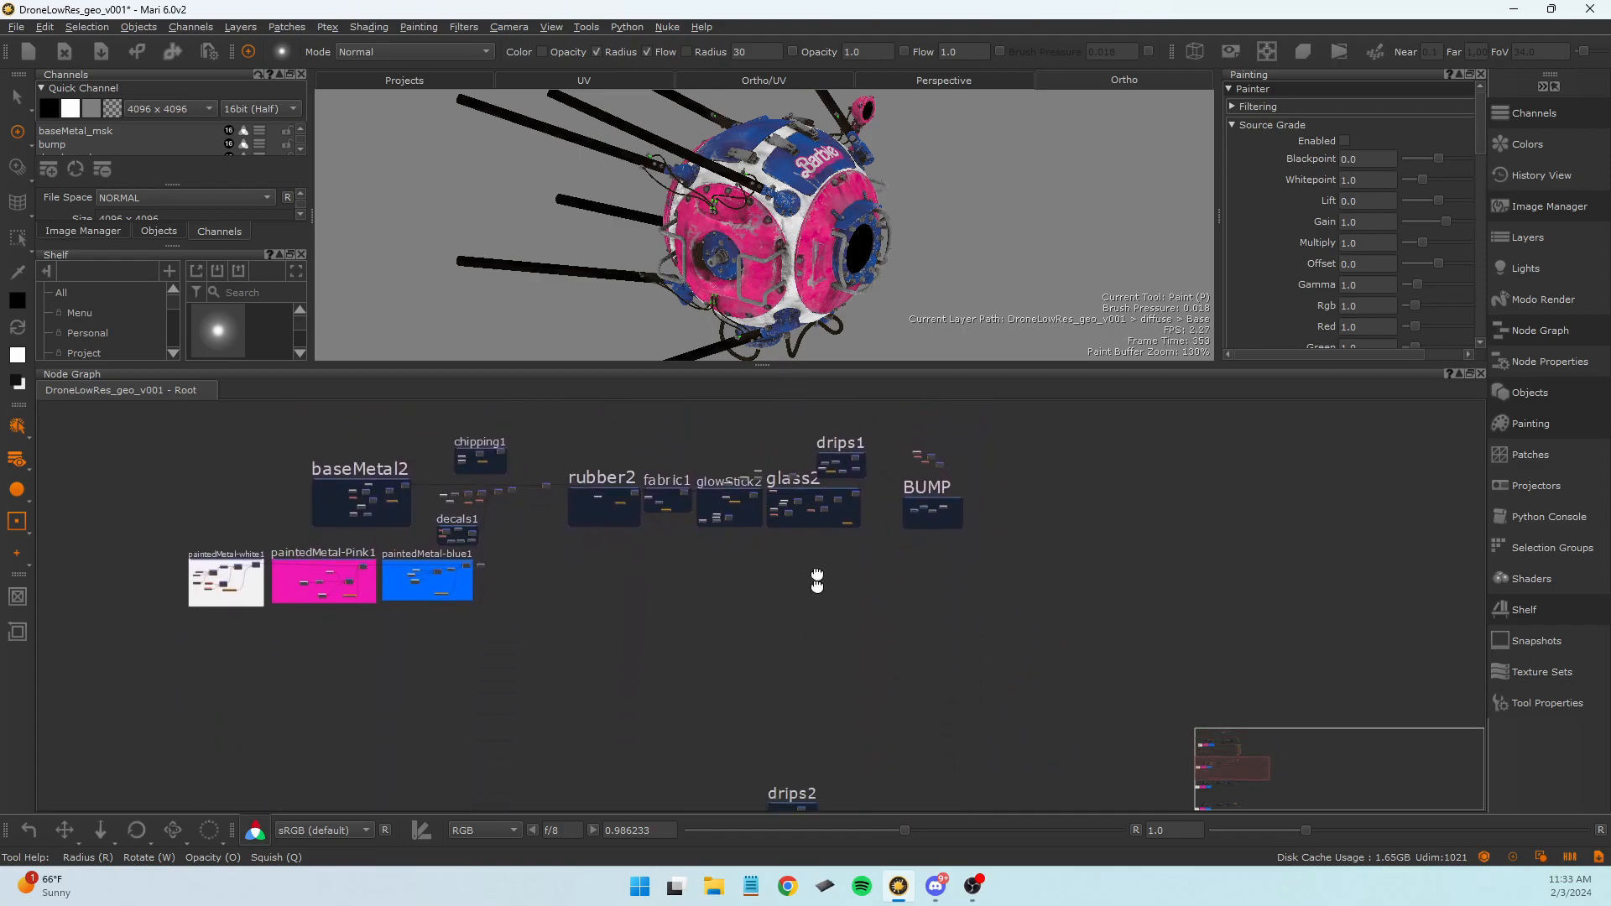
middle_drag(817, 590, 827, 414)
middle_drag(848, 618, 853, 436)
middle_drag(852, 551, 870, 393)
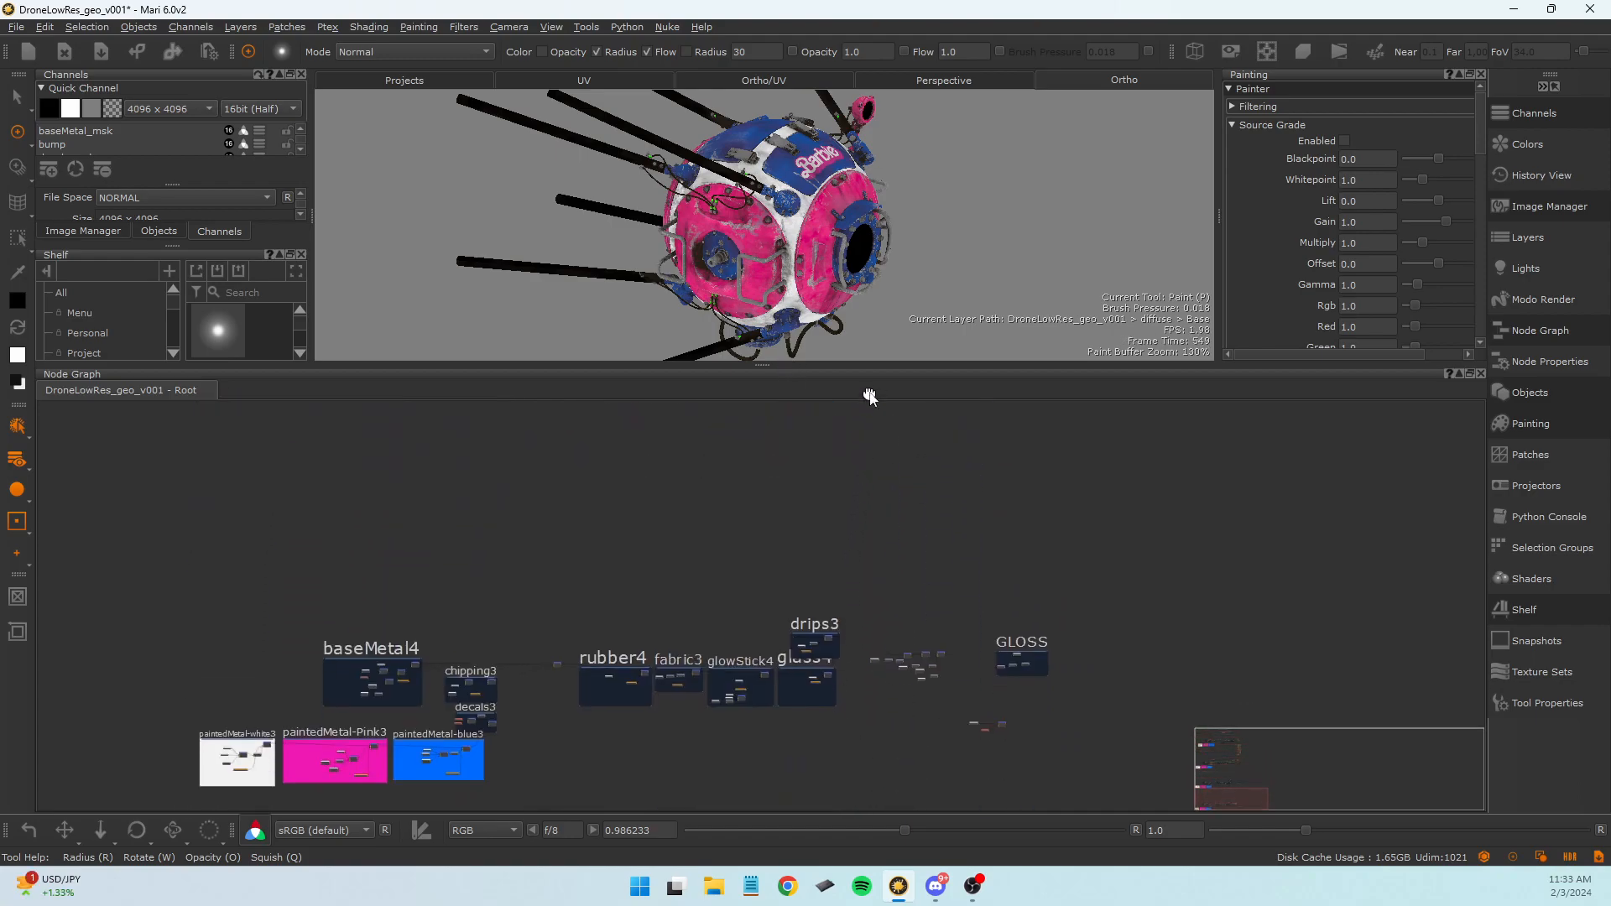
middle_drag(854, 779, 823, 676)
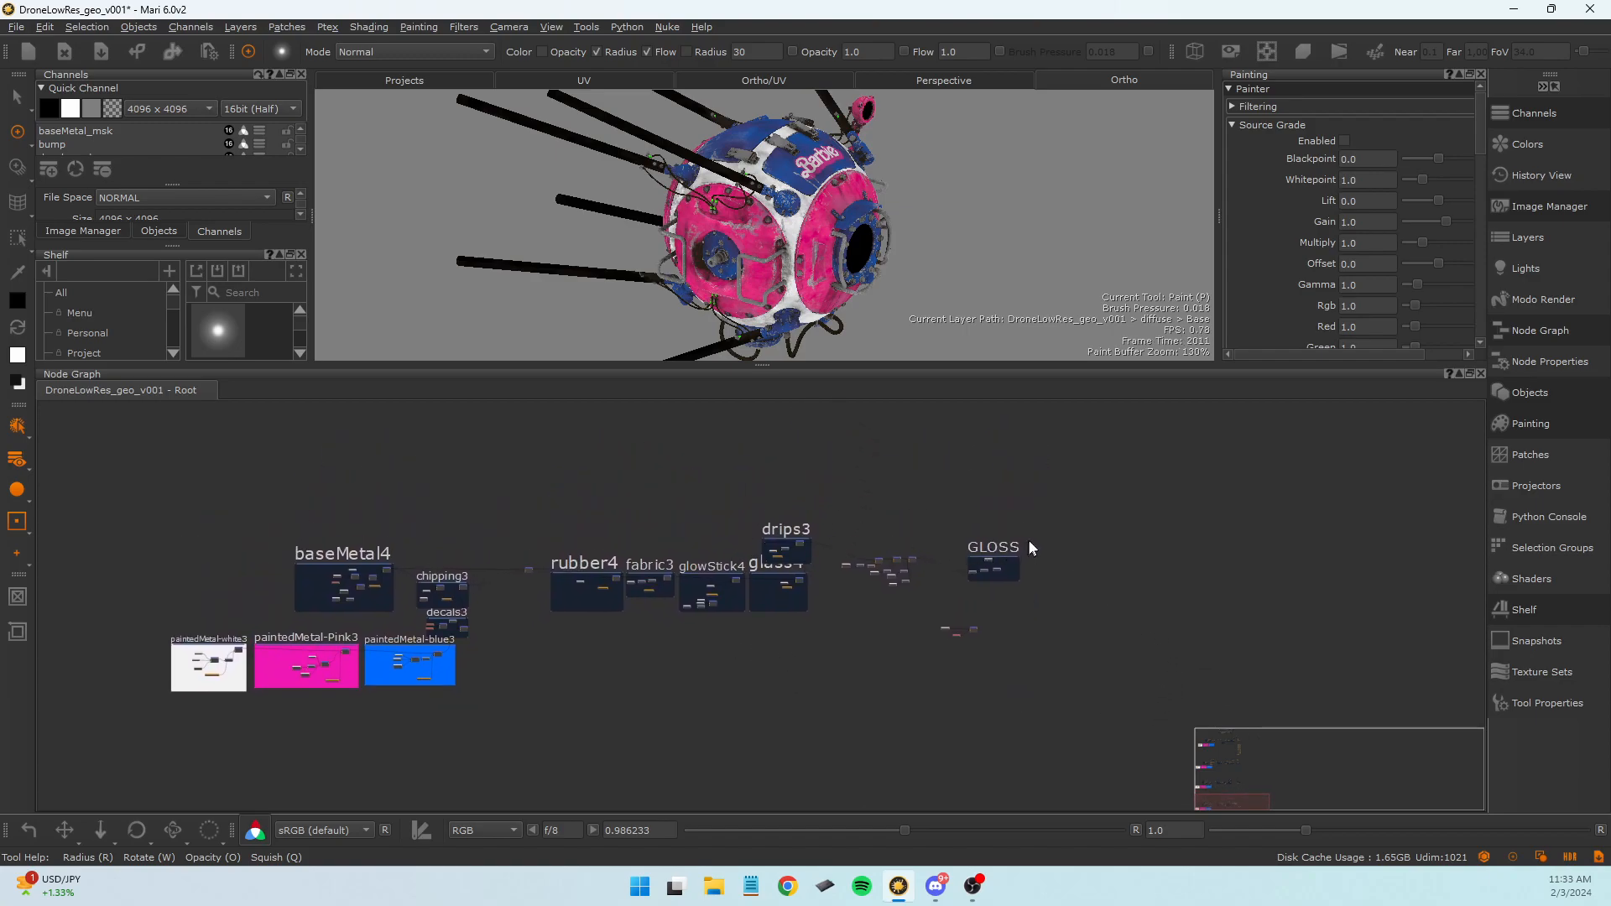
Examine the GLOSS group with its incoming nodes, and compare it with the SPEC and BUMP networks.
scroll(979, 580, up, 6)
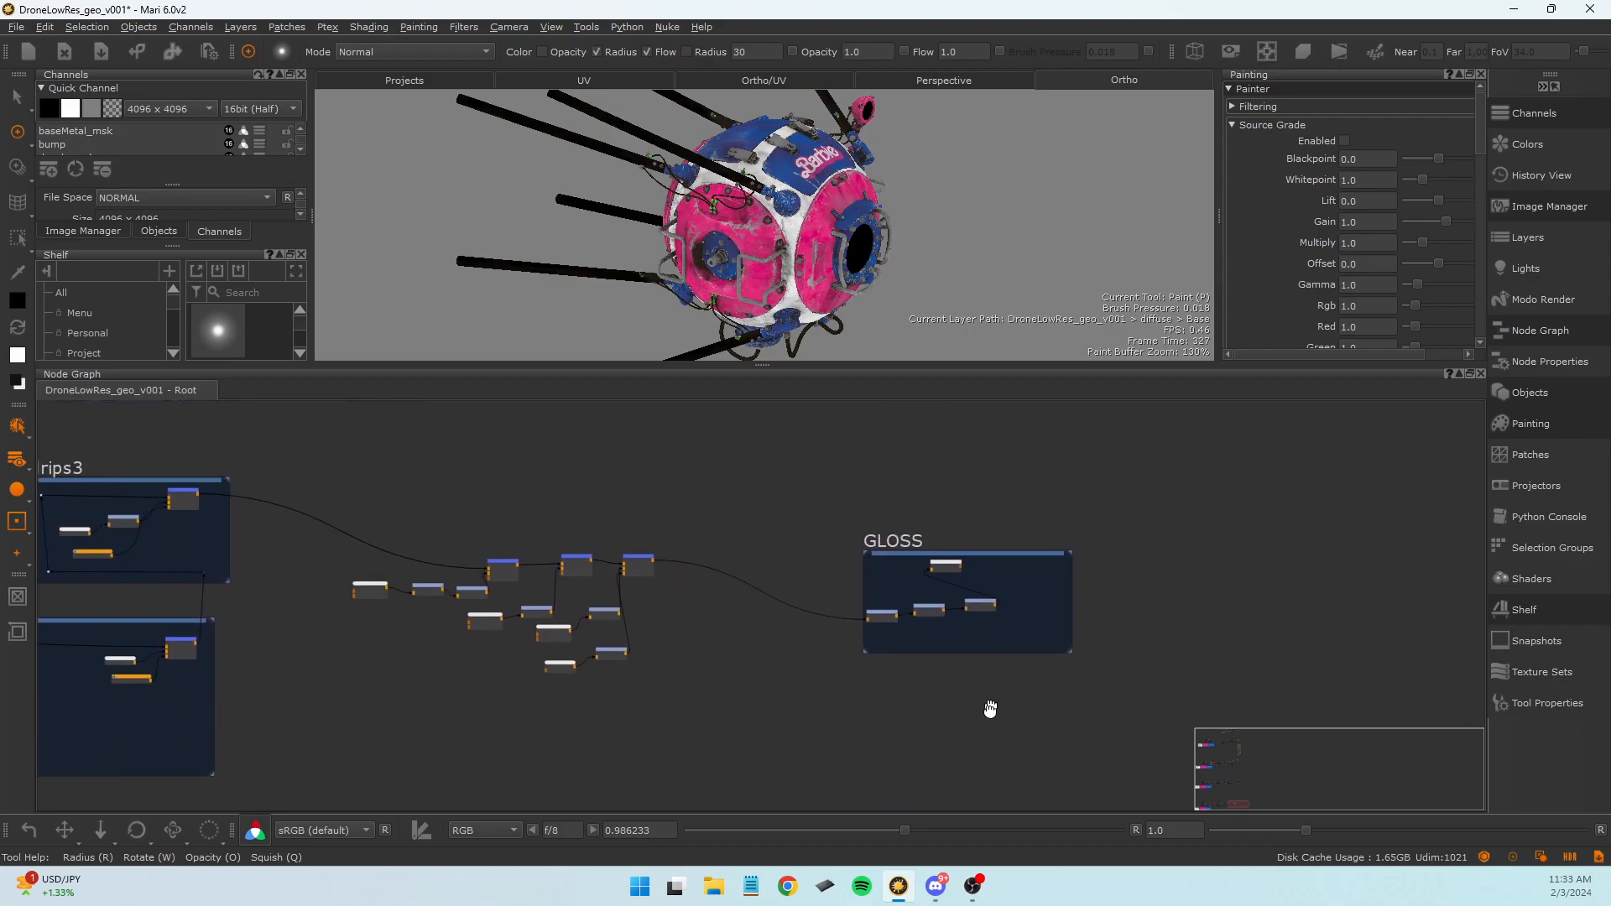
scroll(897, 560, down, 3)
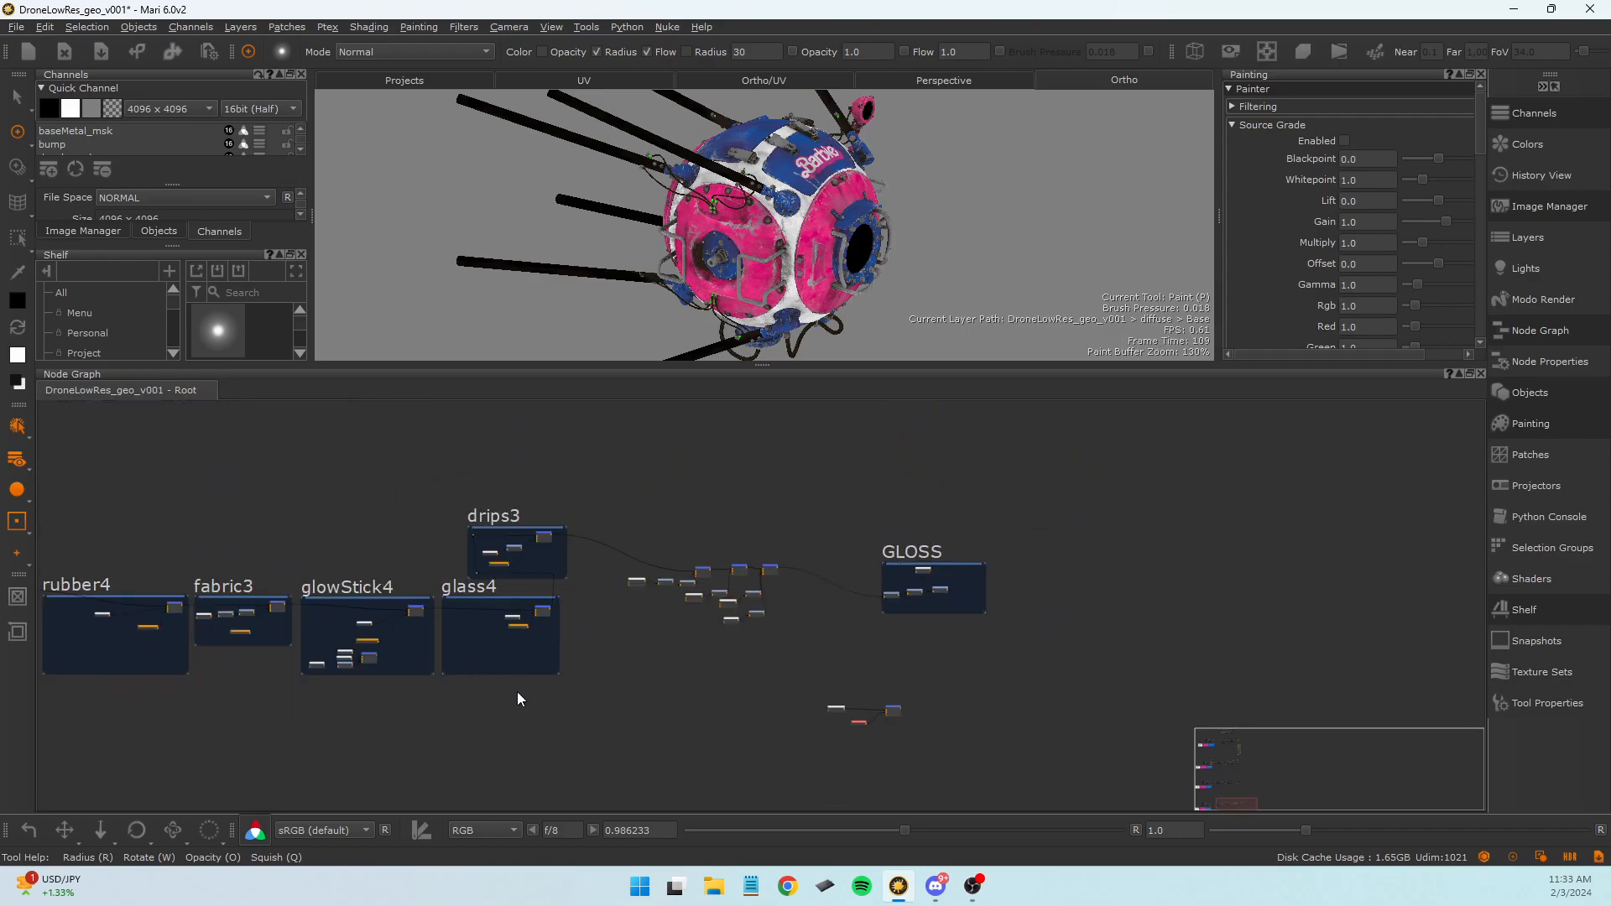
middle_drag(693, 643, 705, 648)
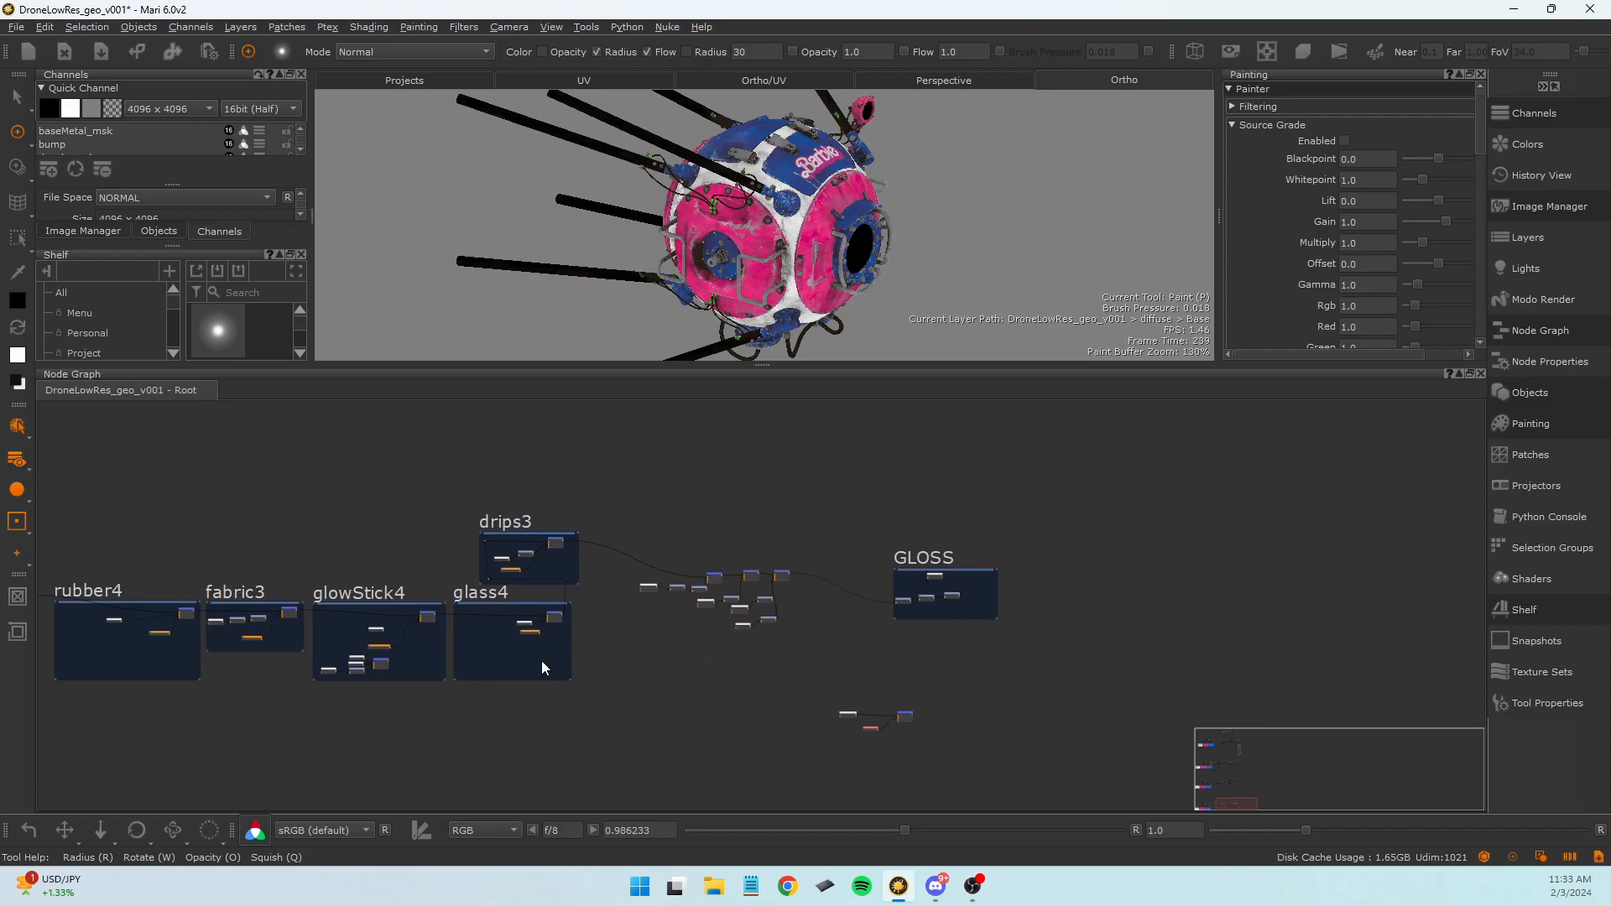
scroll(818, 650, down, 5)
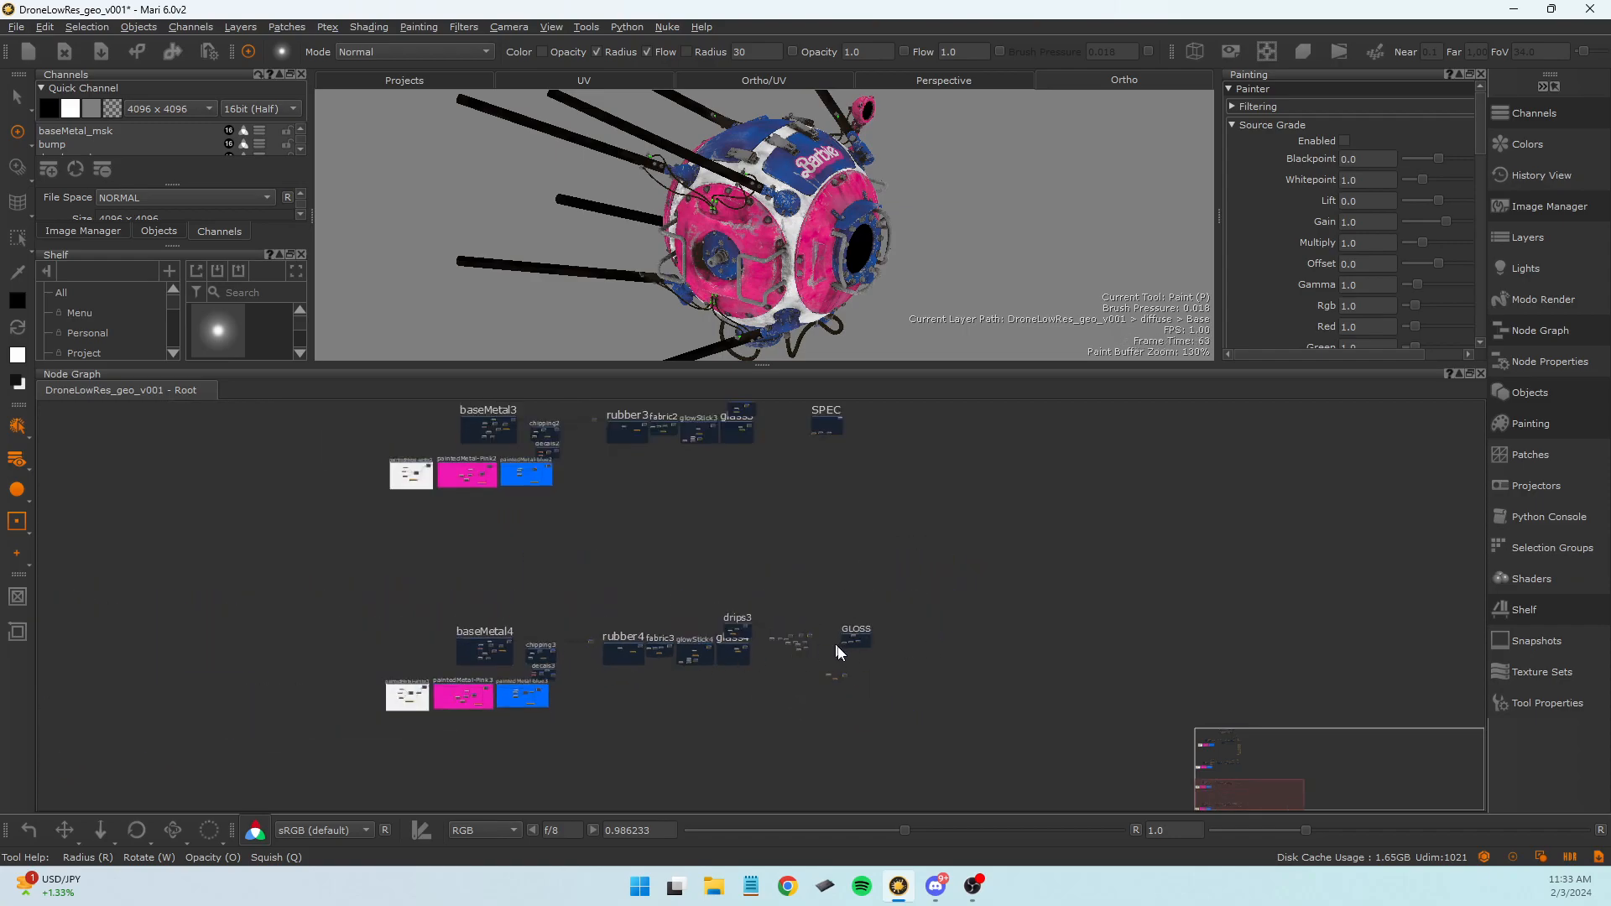
middle_drag(876, 623, 884, 672)
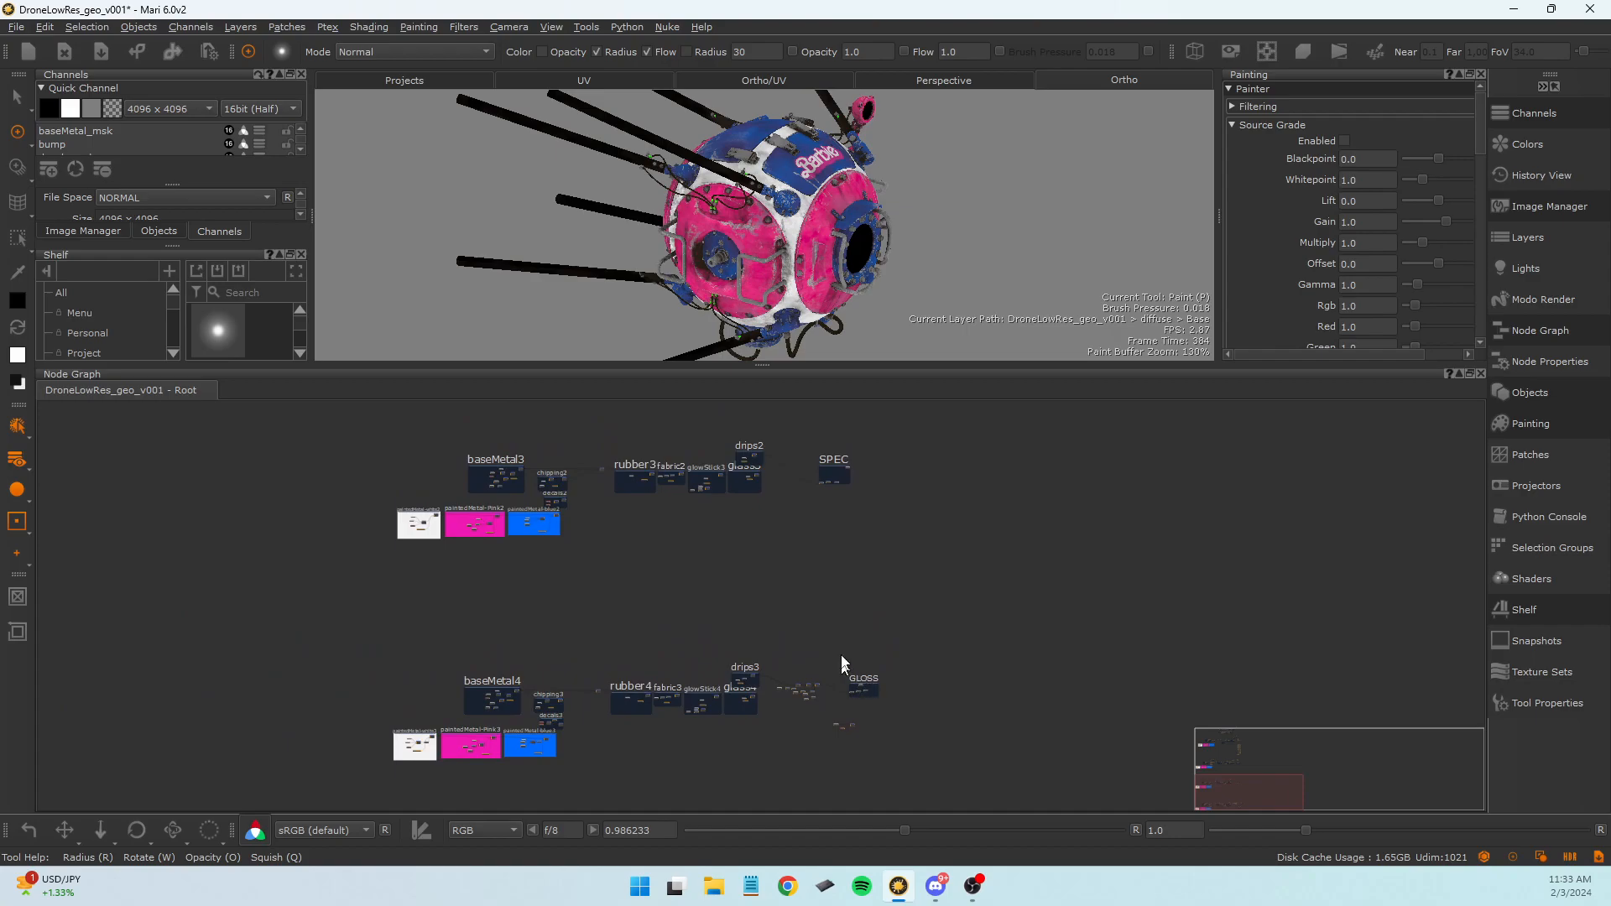
middle_drag(857, 540, 897, 819)
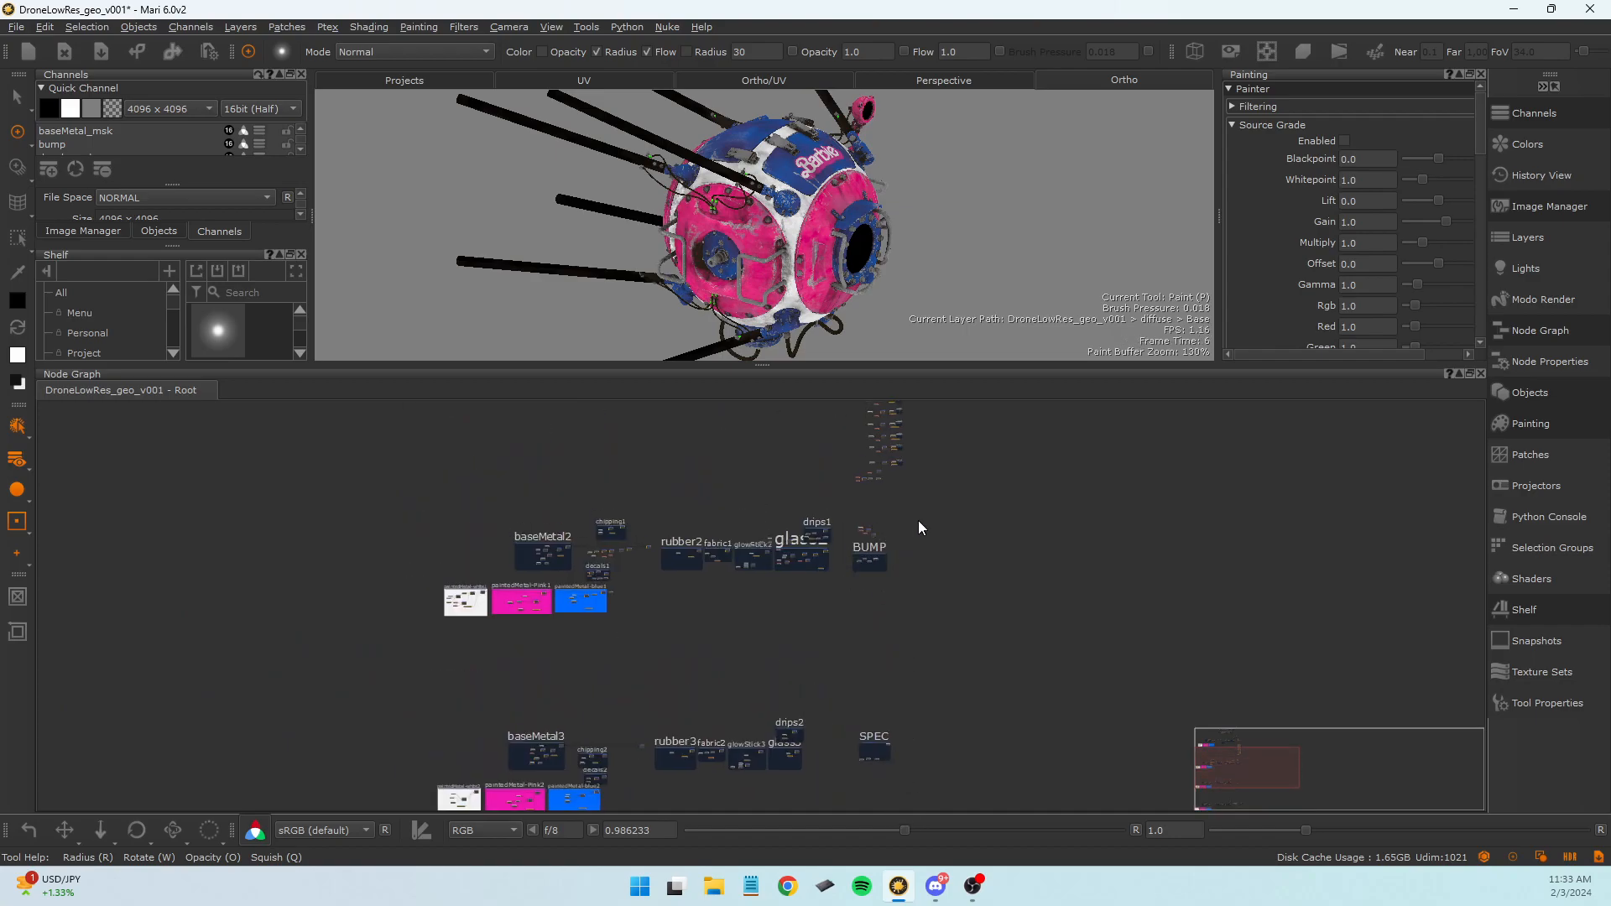
Examine the column of mask node rows below the diffuse network, from baseMetal down to fabric and decals.
scroll(924, 537, up, 8)
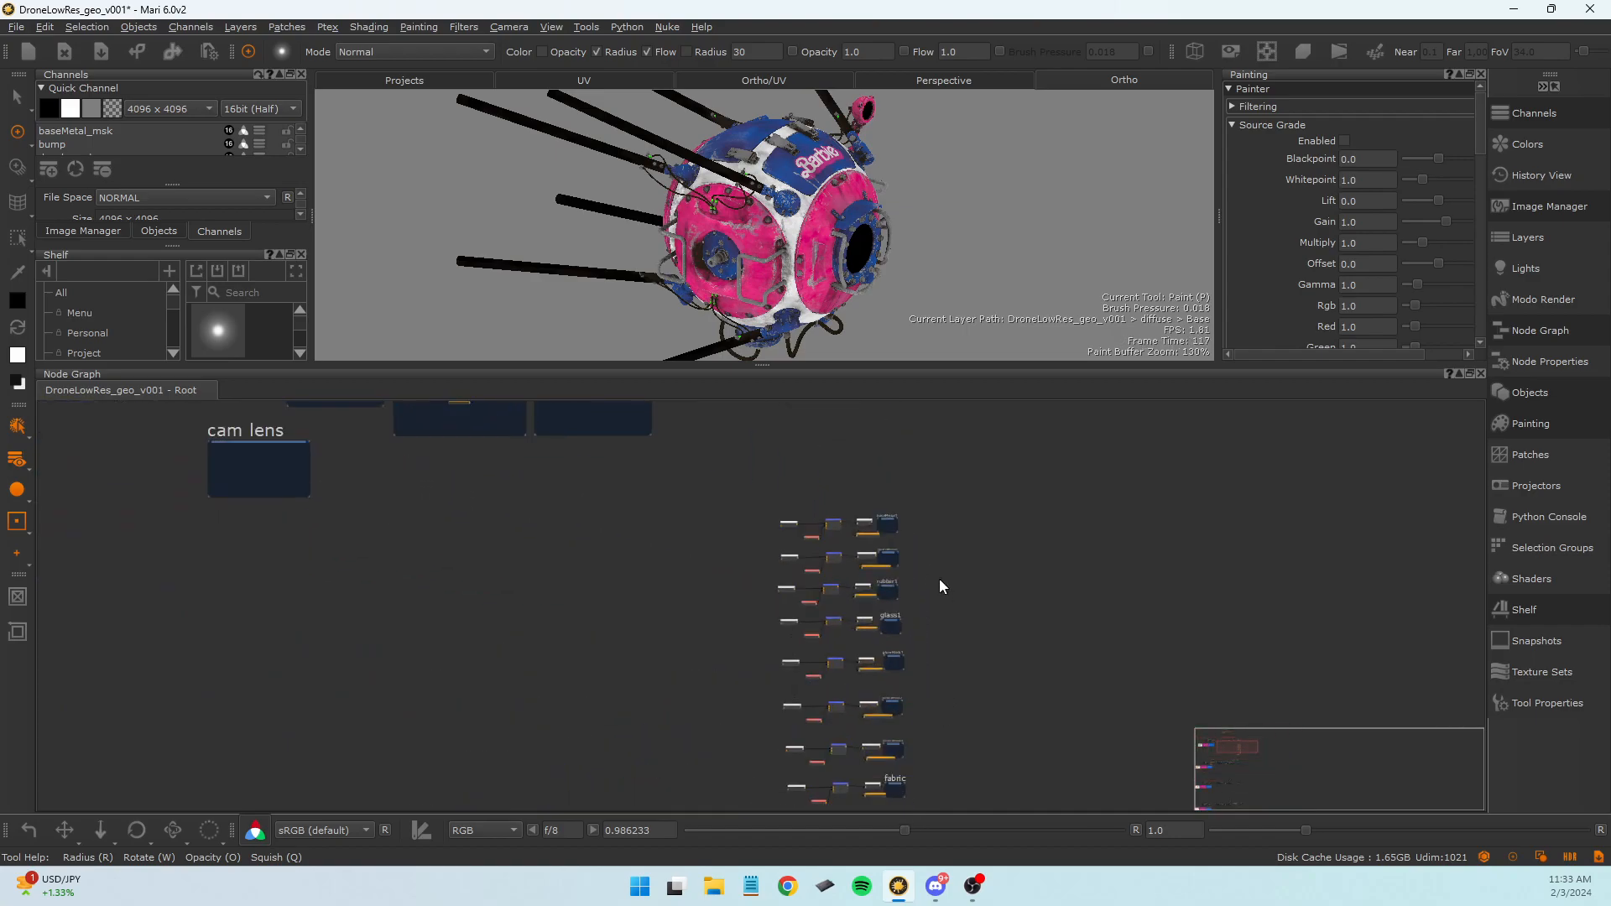
scroll(940, 586, up, 3)
scroll(915, 571, up, 3)
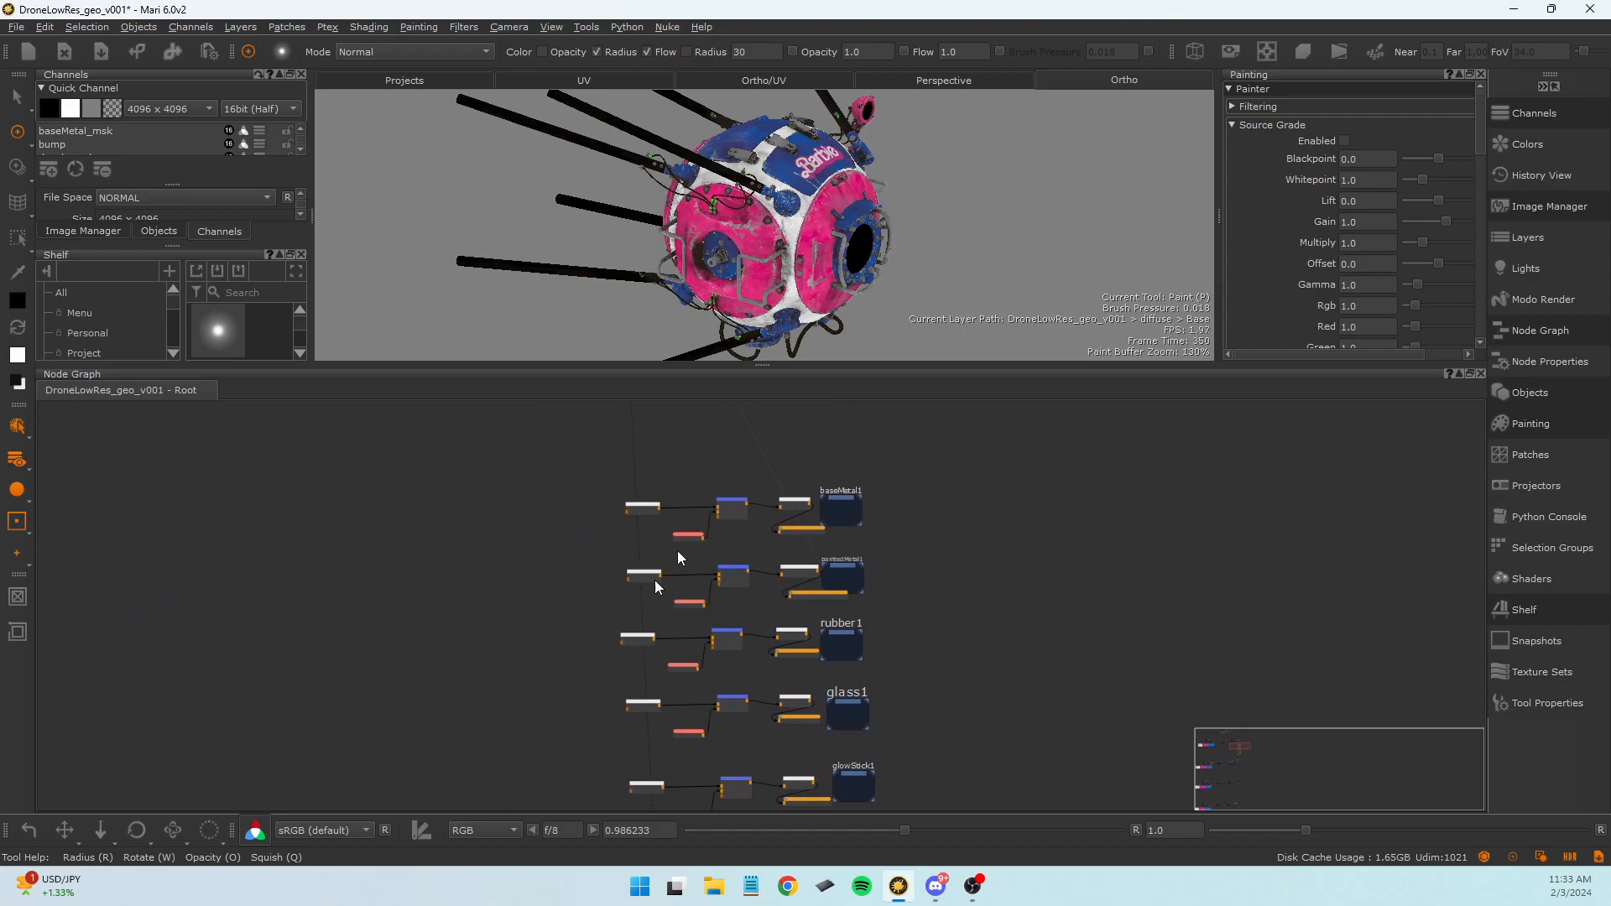
scroll(549, 595, up, 4)
middle_drag(587, 593, 403, 648)
scroll(835, 518, down, 2)
mouse_move(1049, 604)
middle_down()
mouse_move(1044, 437)
mouse_move(1096, 615)
mouse_move(899, 611)
middle_up()
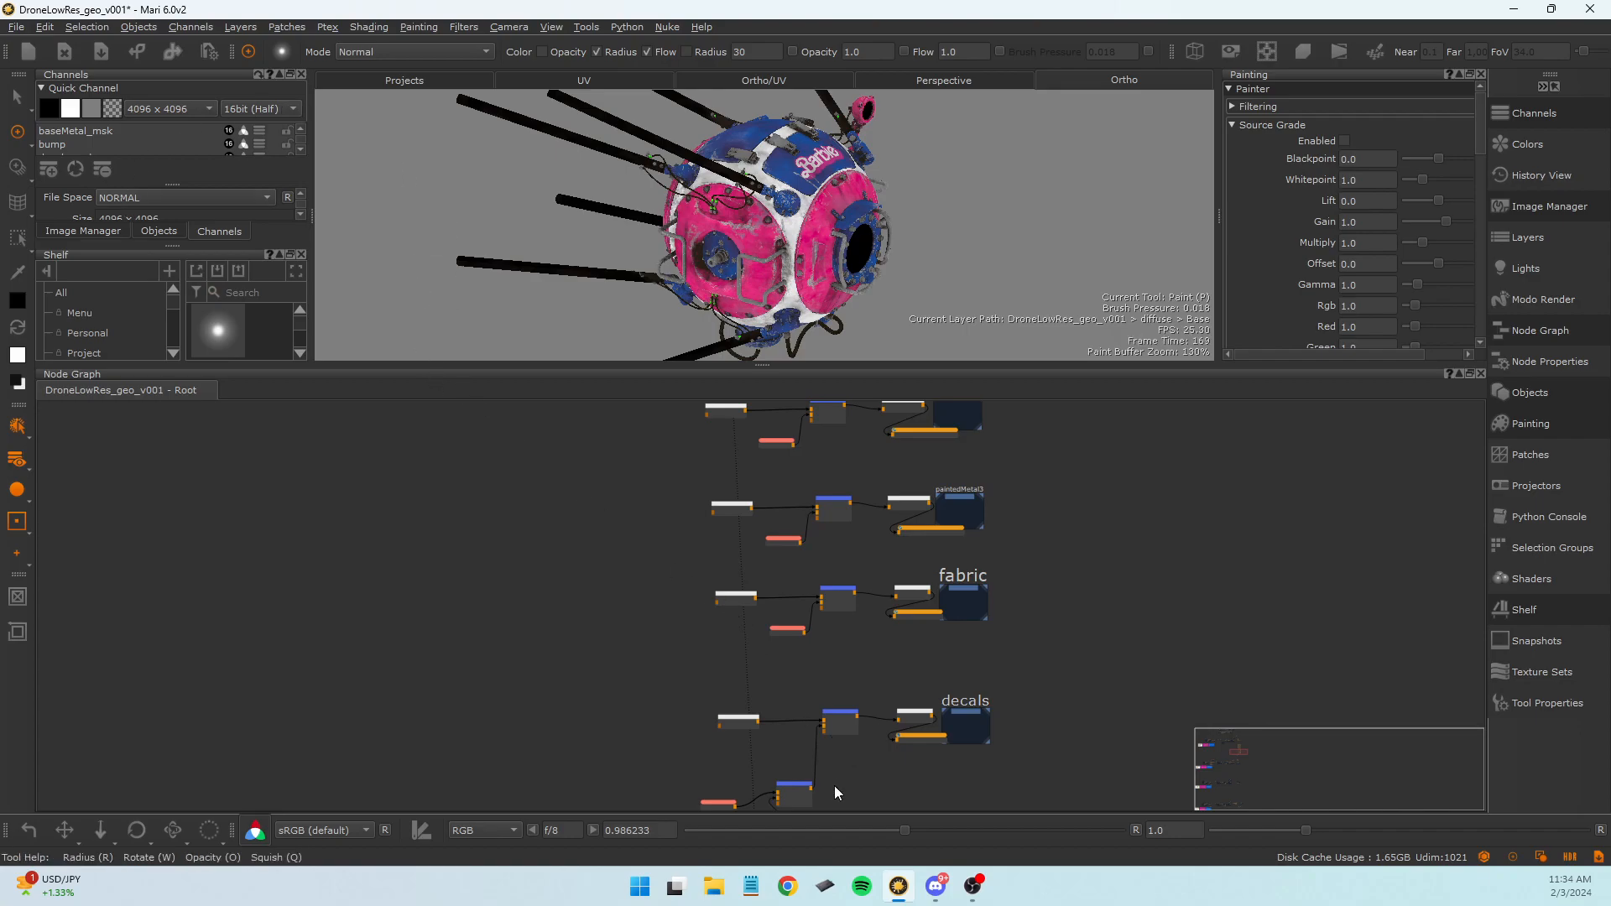
scroll(821, 759, down, 1)
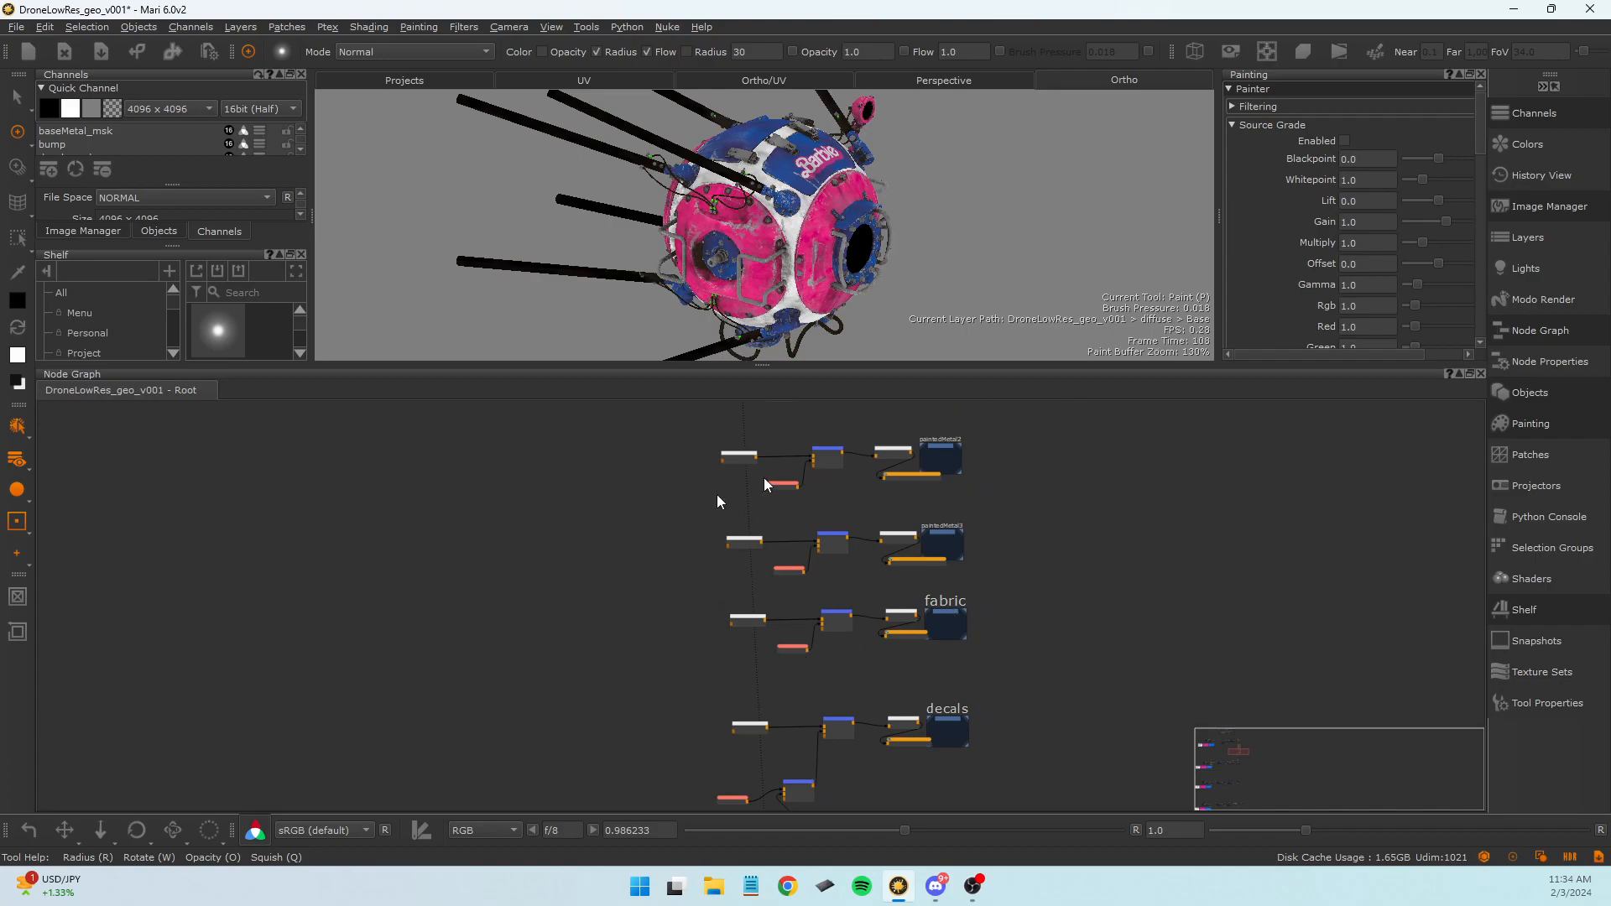
scroll(788, 581, down, 2)
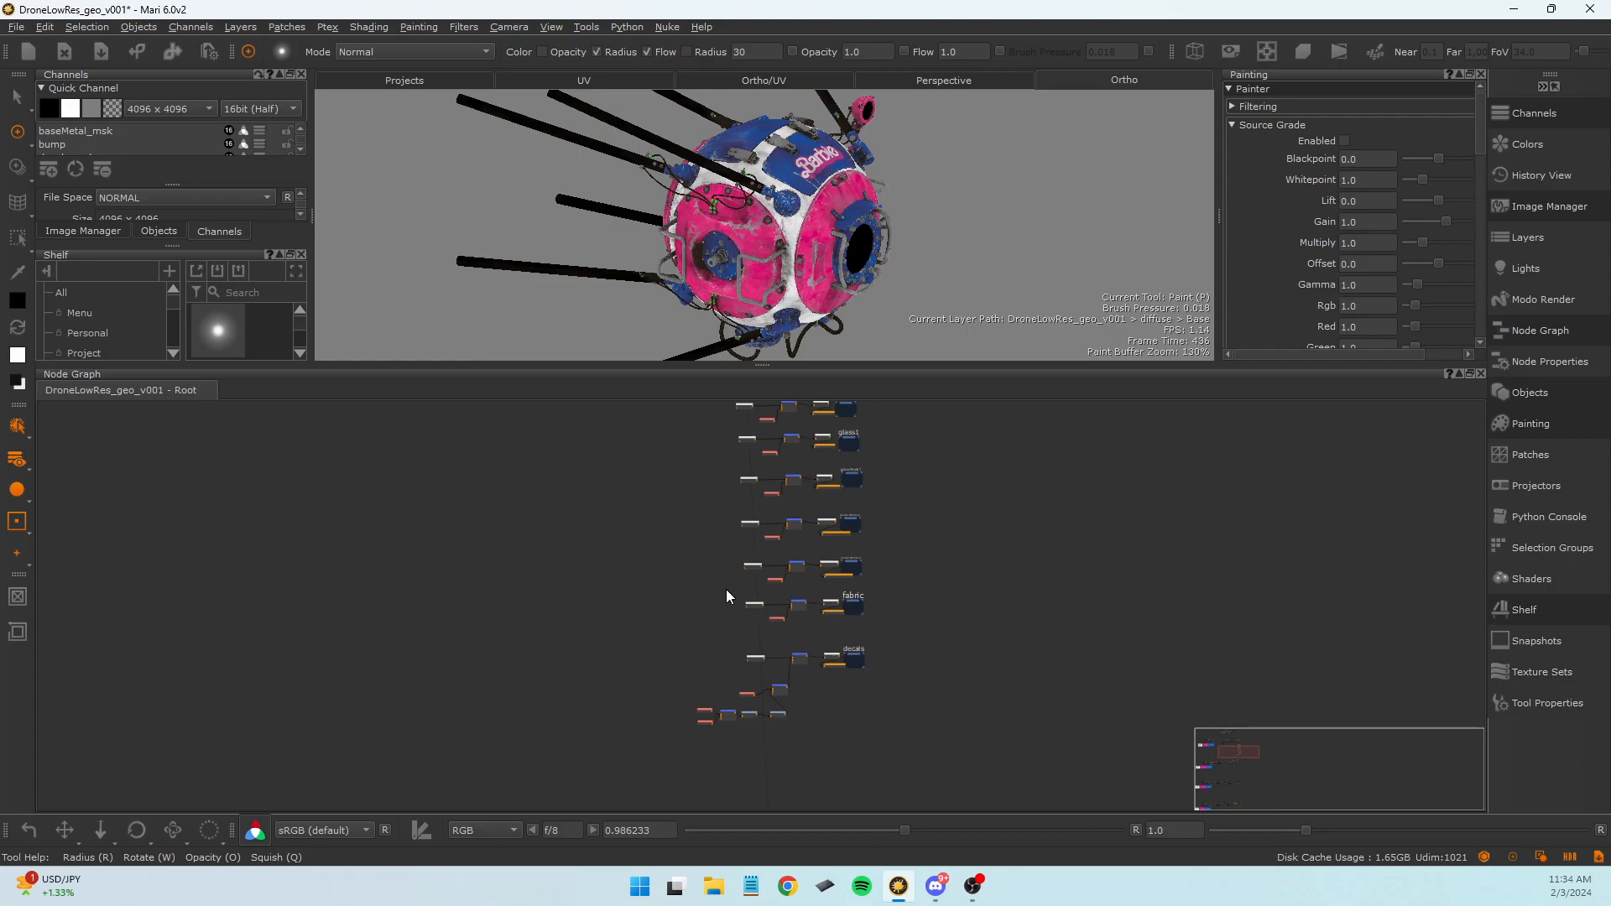
scroll(870, 623, up, 3)
scroll(673, 634, down, 4)
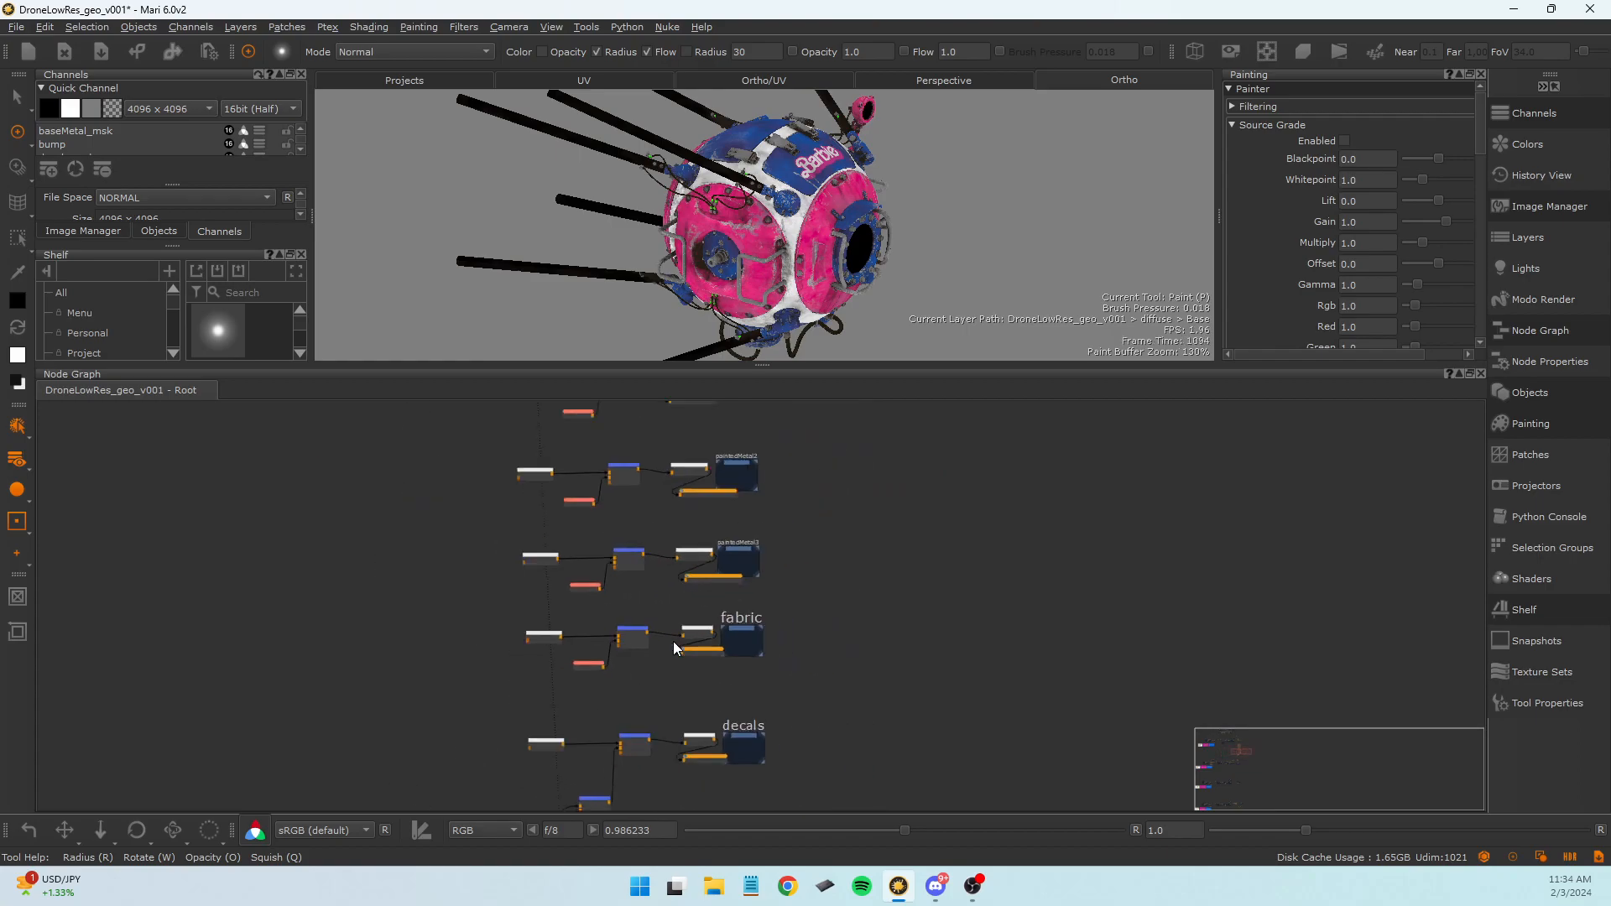
scroll(708, 668, up, 5)
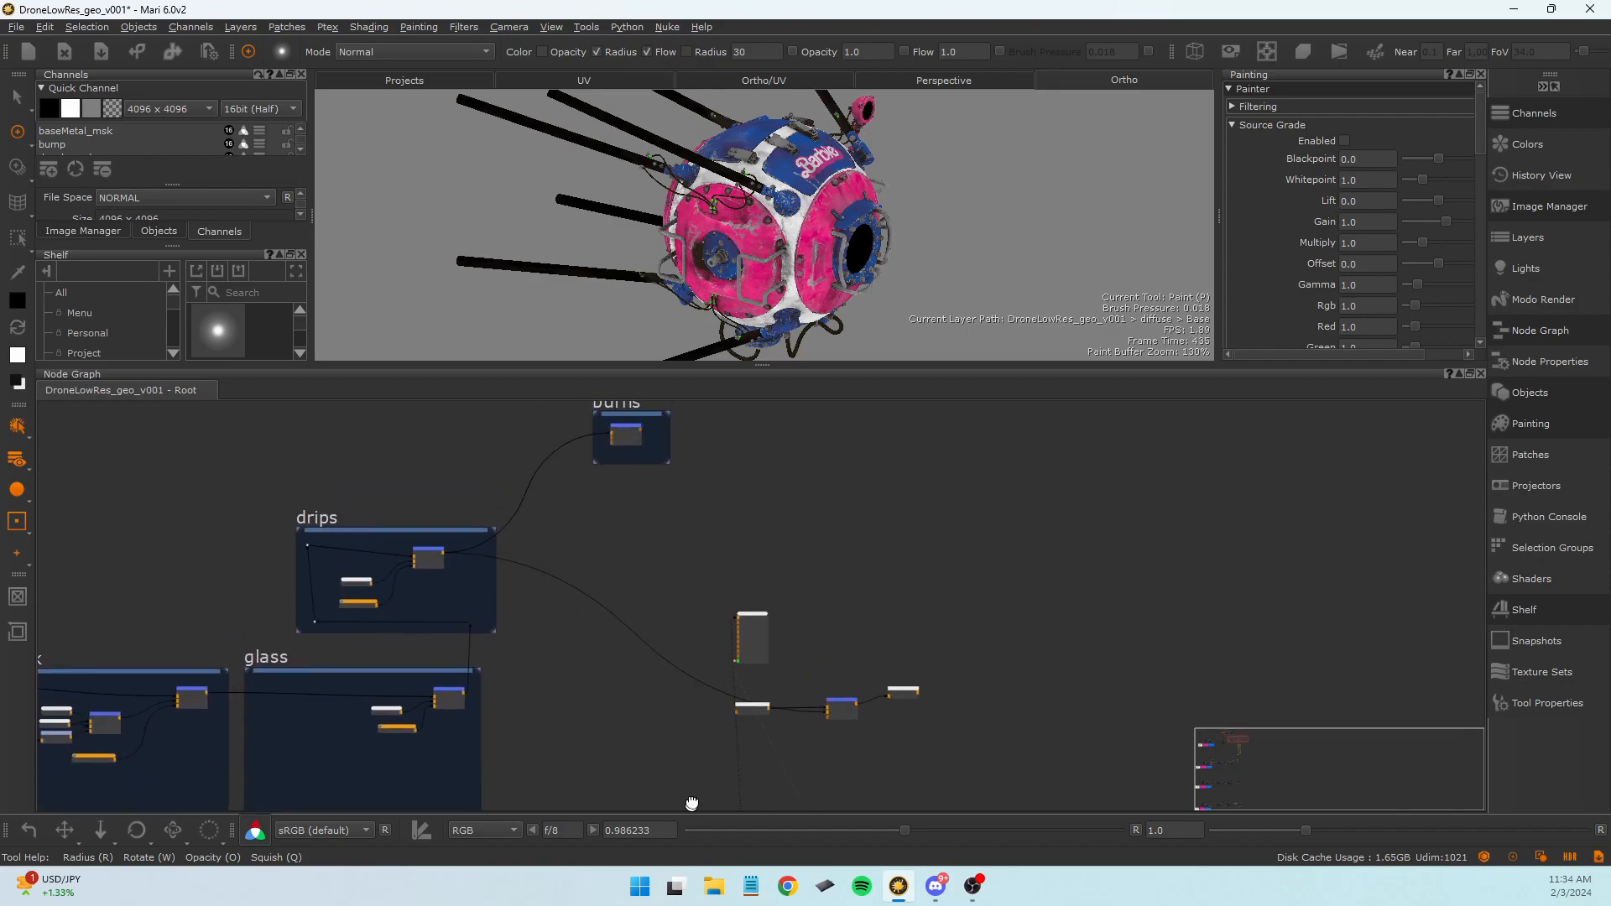
Move the Viewer node clear of the diffuse chain, to the right of the diffuse channel node.
scroll(730, 723, up, 4)
drag(817, 491, 1352, 492)
middle_drag(1352, 649, 1042, 675)
scroll(1091, 712, down, 1)
scroll(1091, 711, up, 6)
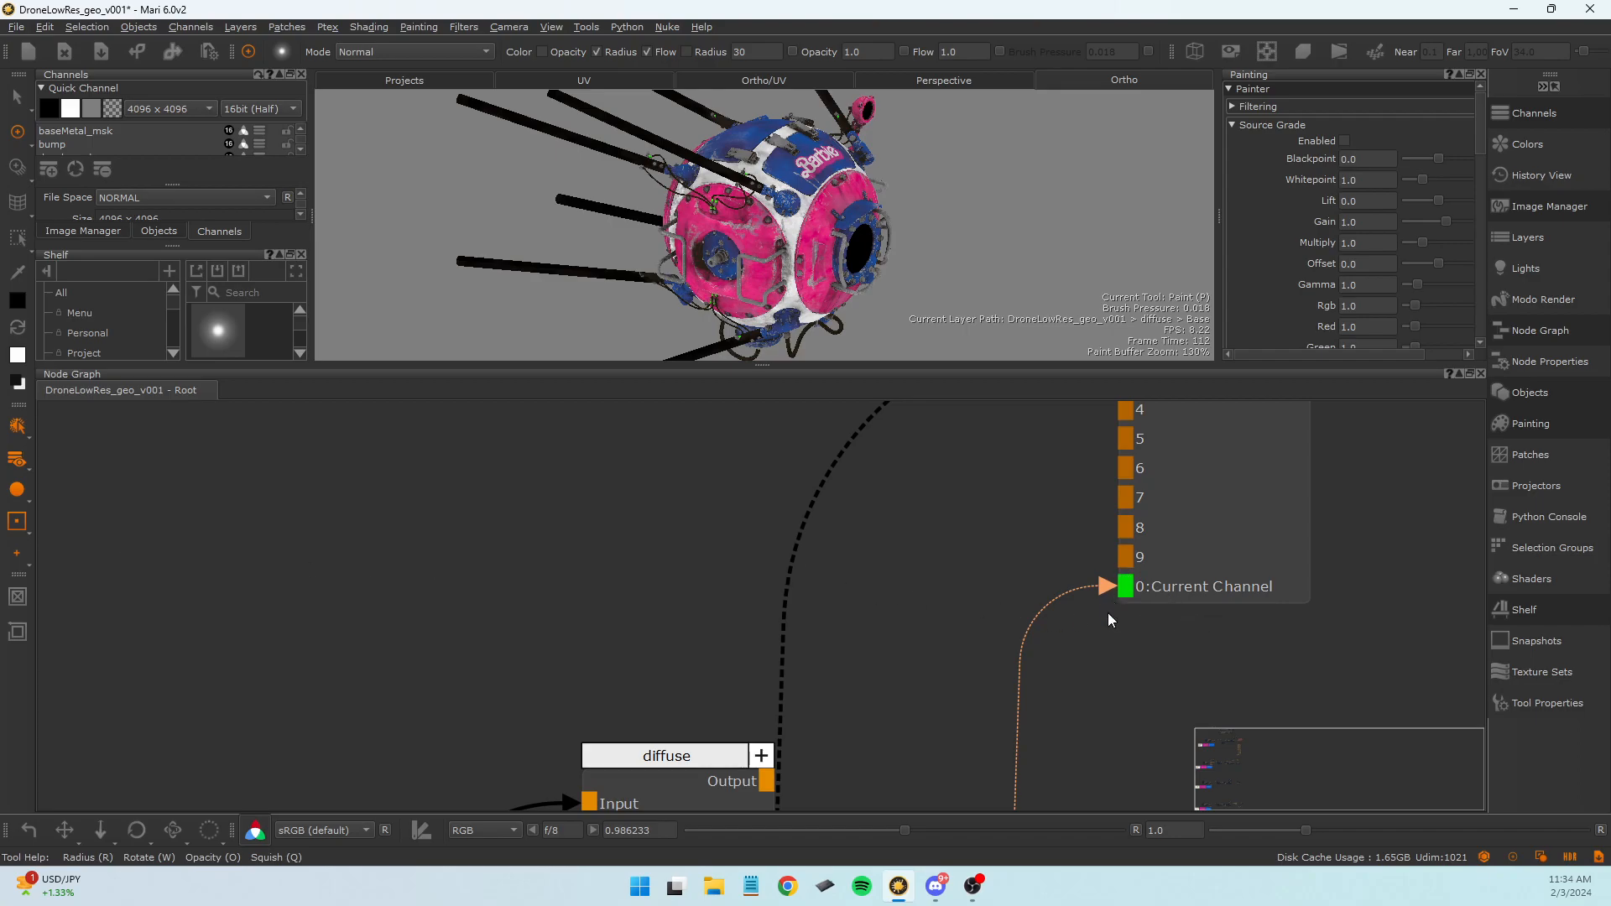
Trace the Viewer's connections down through the mask rows and back up to the diffuse channel node.
scroll(1041, 509, down, 6)
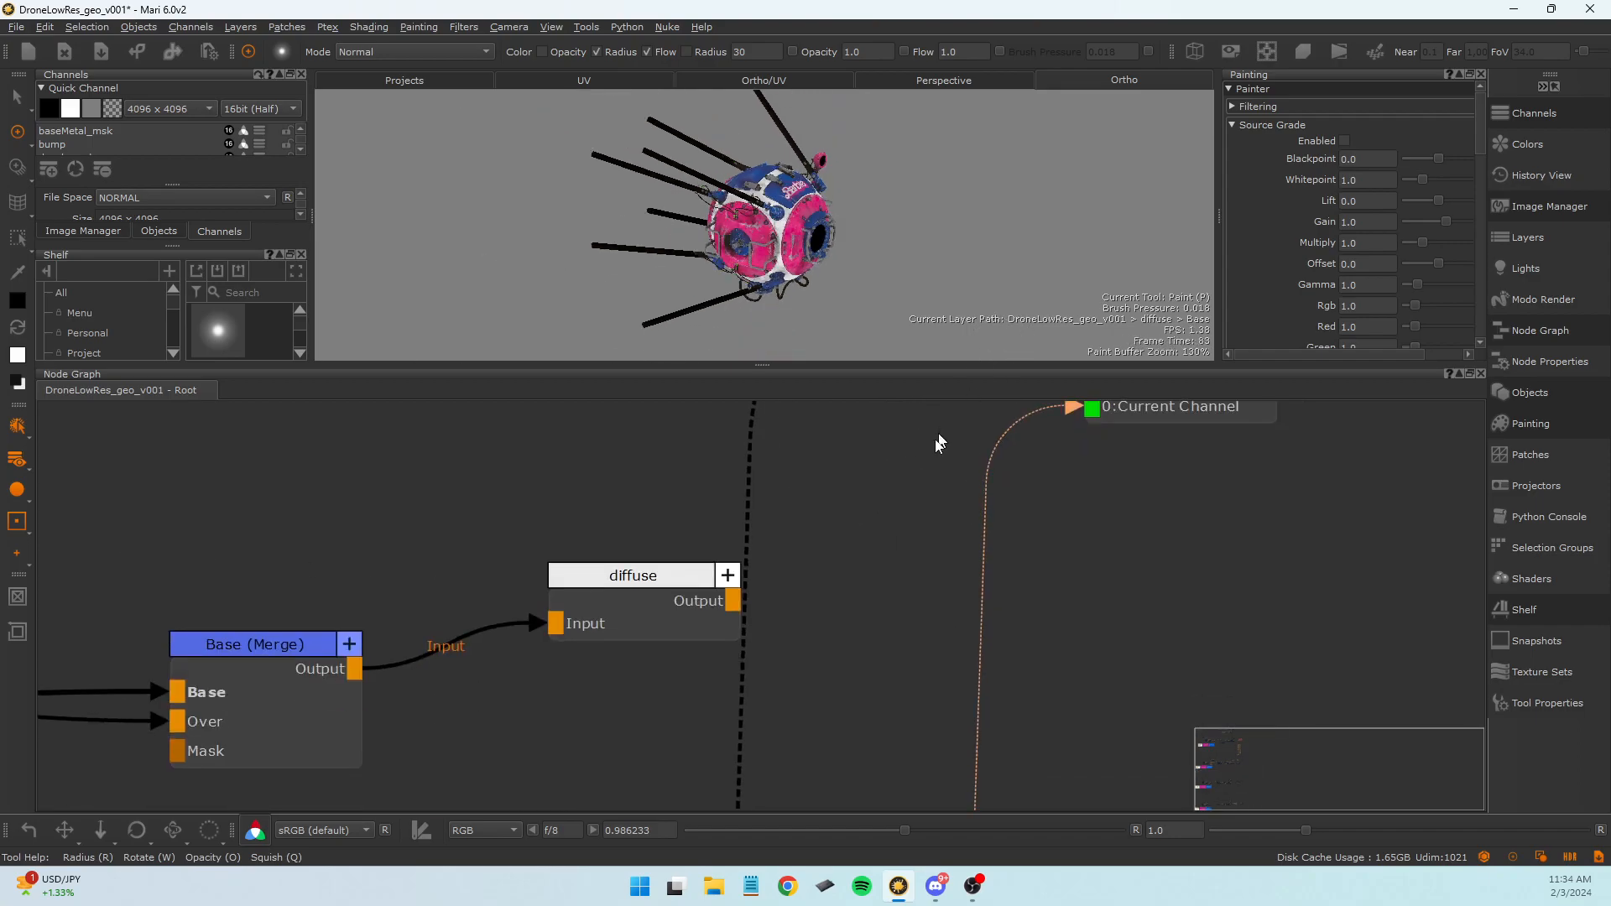
scroll(797, 765, down, 5)
middle_drag(797, 753, 821, 277)
middle_drag(817, 614, 837, 240)
middle_drag(810, 564, 812, 785)
middle_drag(848, 463, 846, 780)
middle_drag(918, 409, 896, 789)
middle_drag(848, 436, 822, 768)
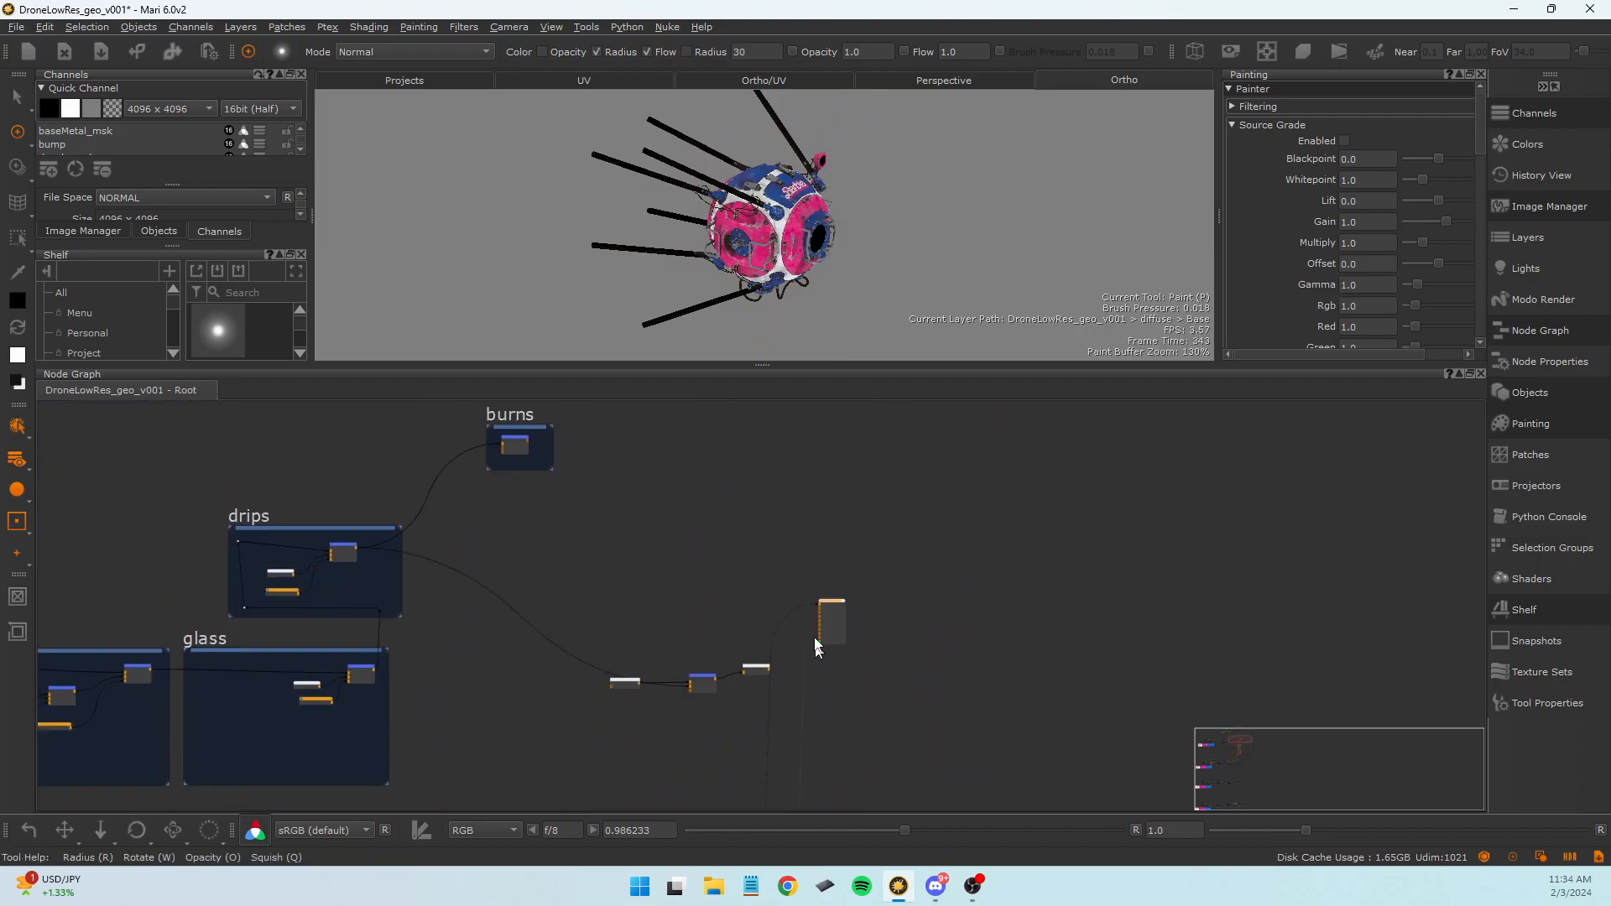
Display the Viewer node's input 1 on the drone.
scroll(785, 651, up, 4)
scroll(898, 529, up, 5)
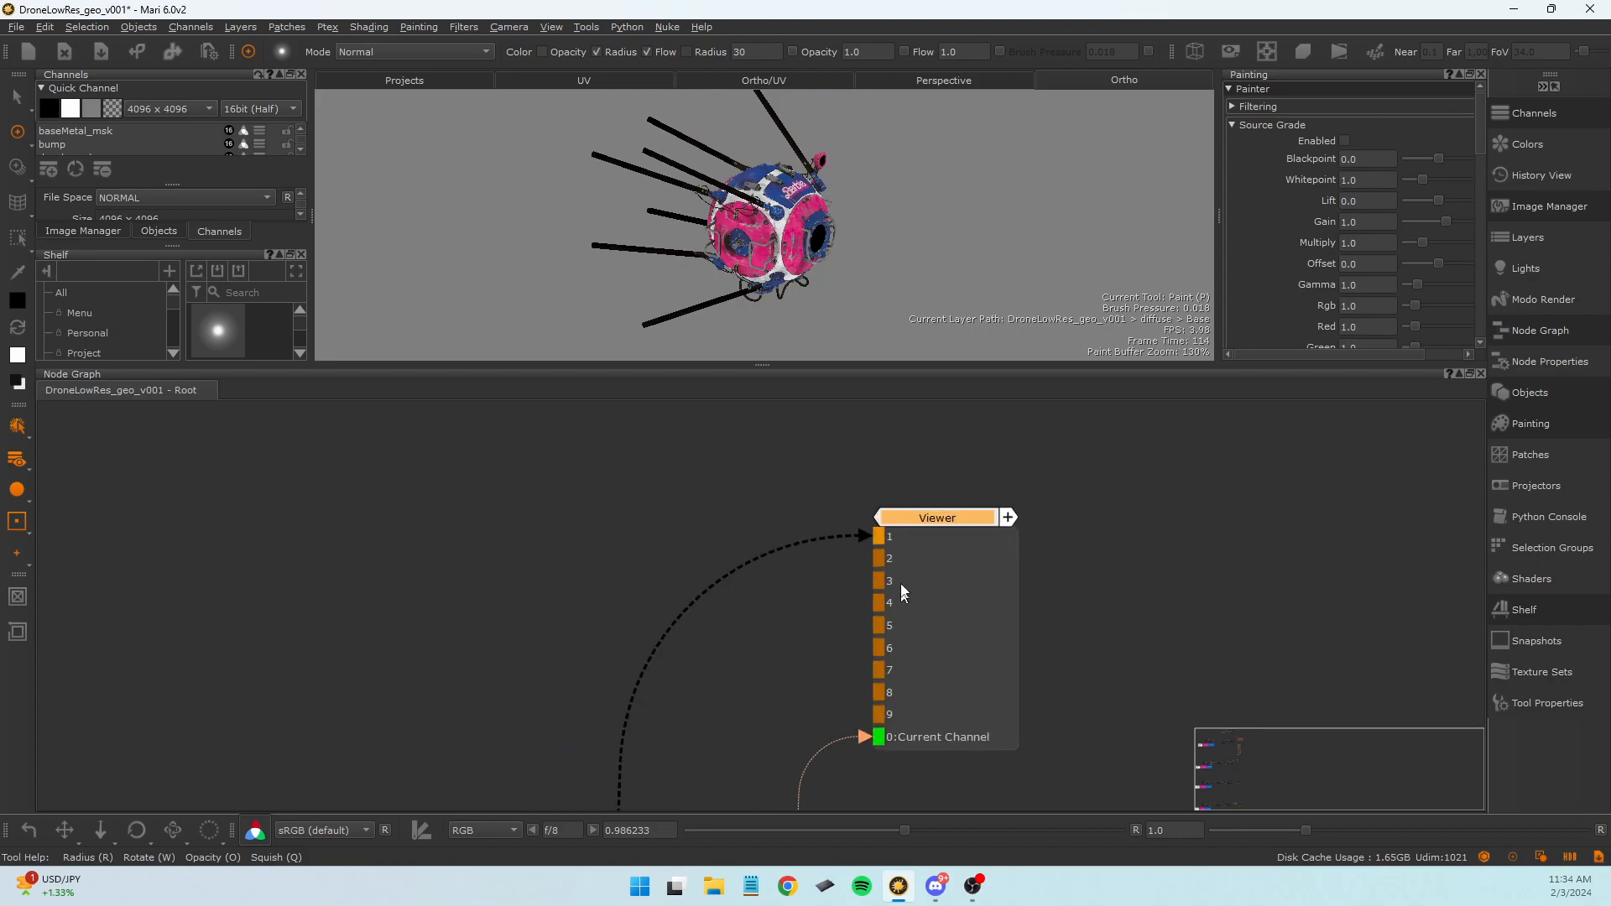
middle_drag(925, 552, 934, 534)
key(1)
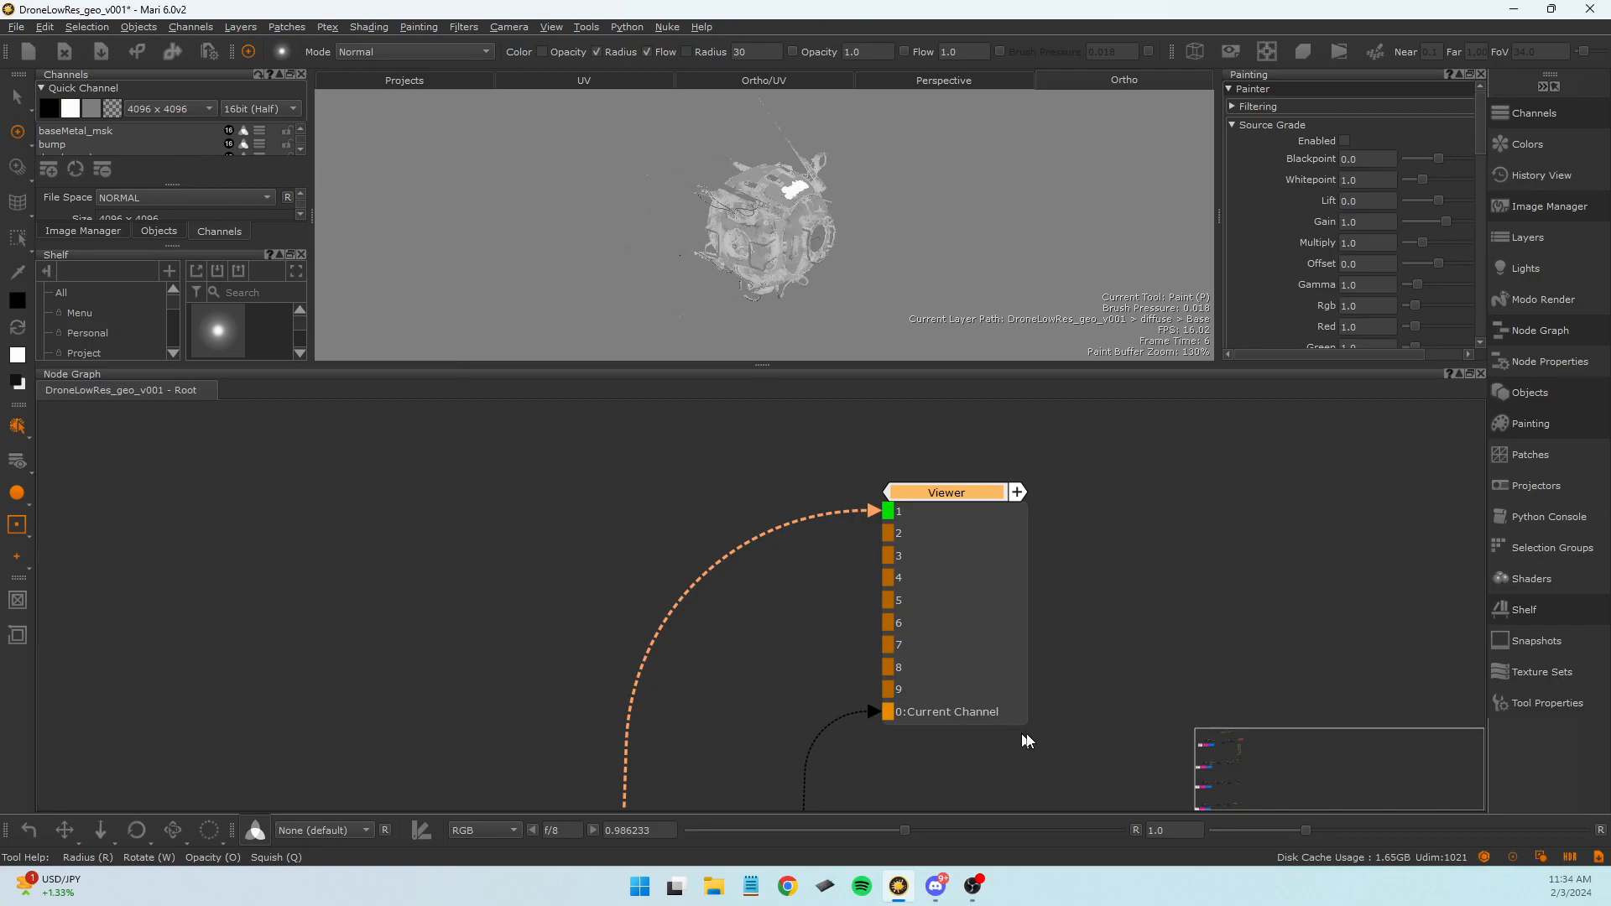
scroll(819, 701, down, 1)
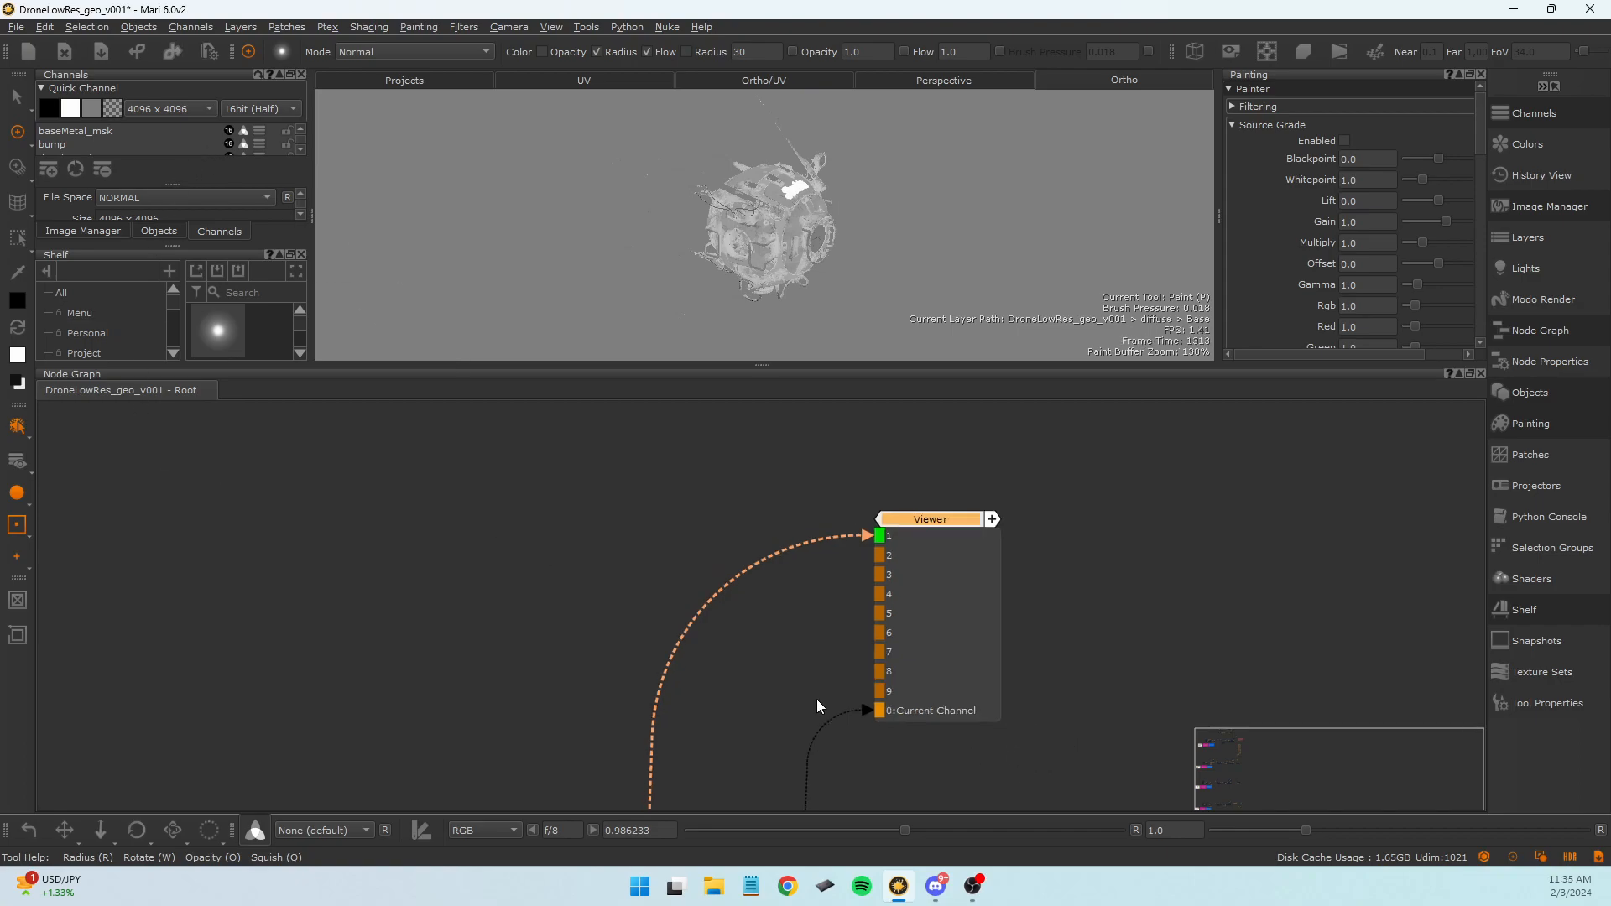
drag(940, 668, 922, 681)
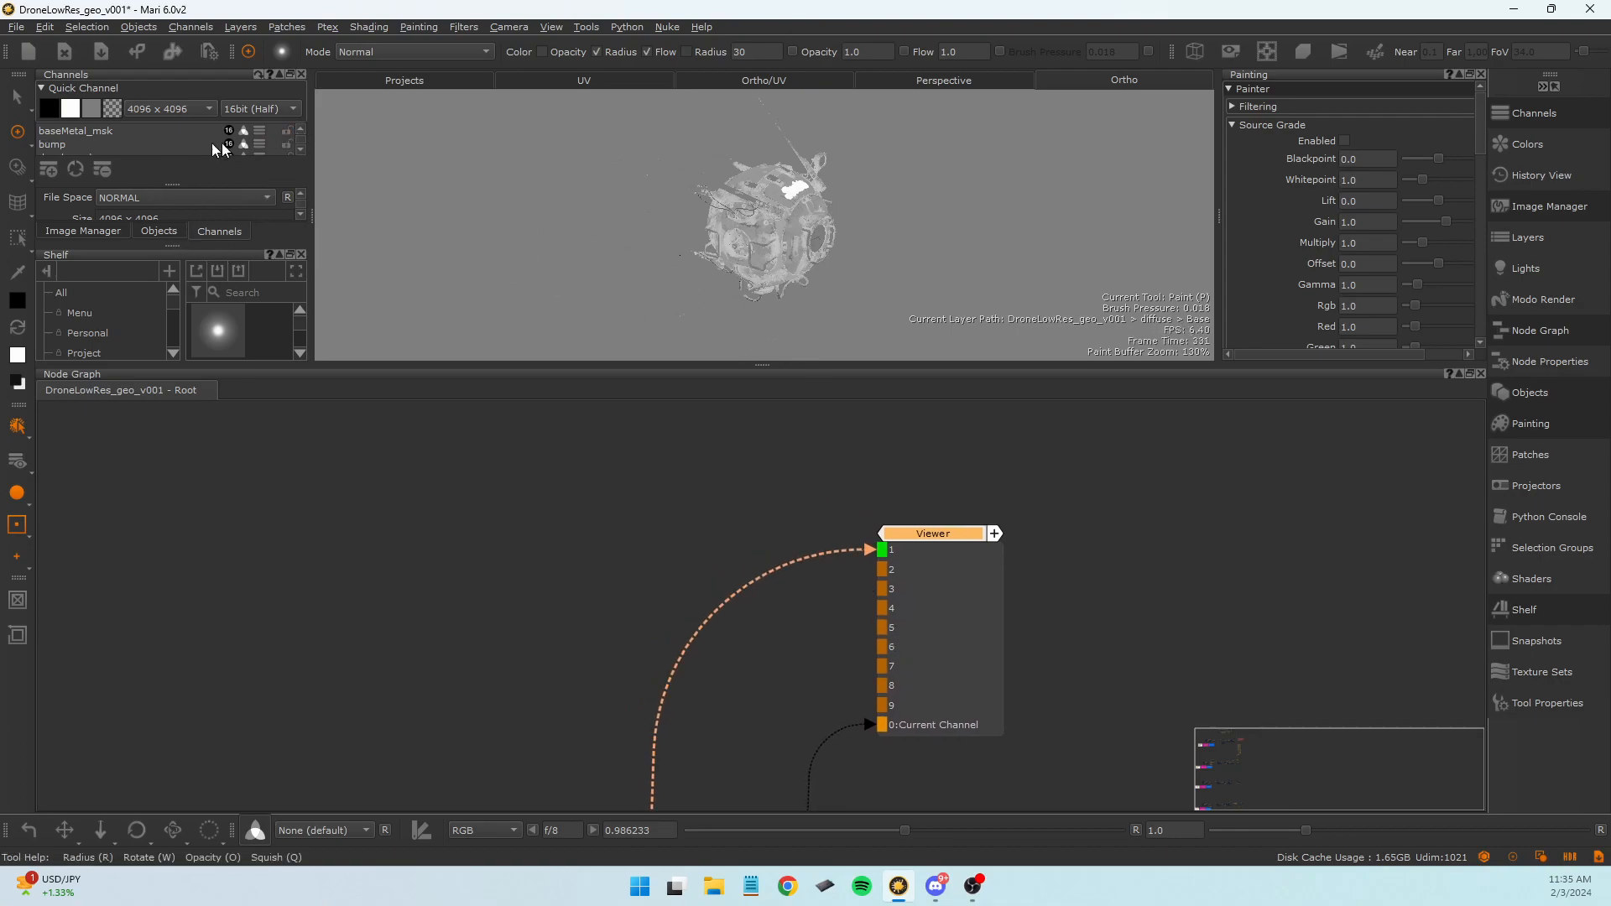
Select the diffuse channel and return the Viewer to the Current Channel input.
scroll(138, 145, down, 2)
click(139, 145)
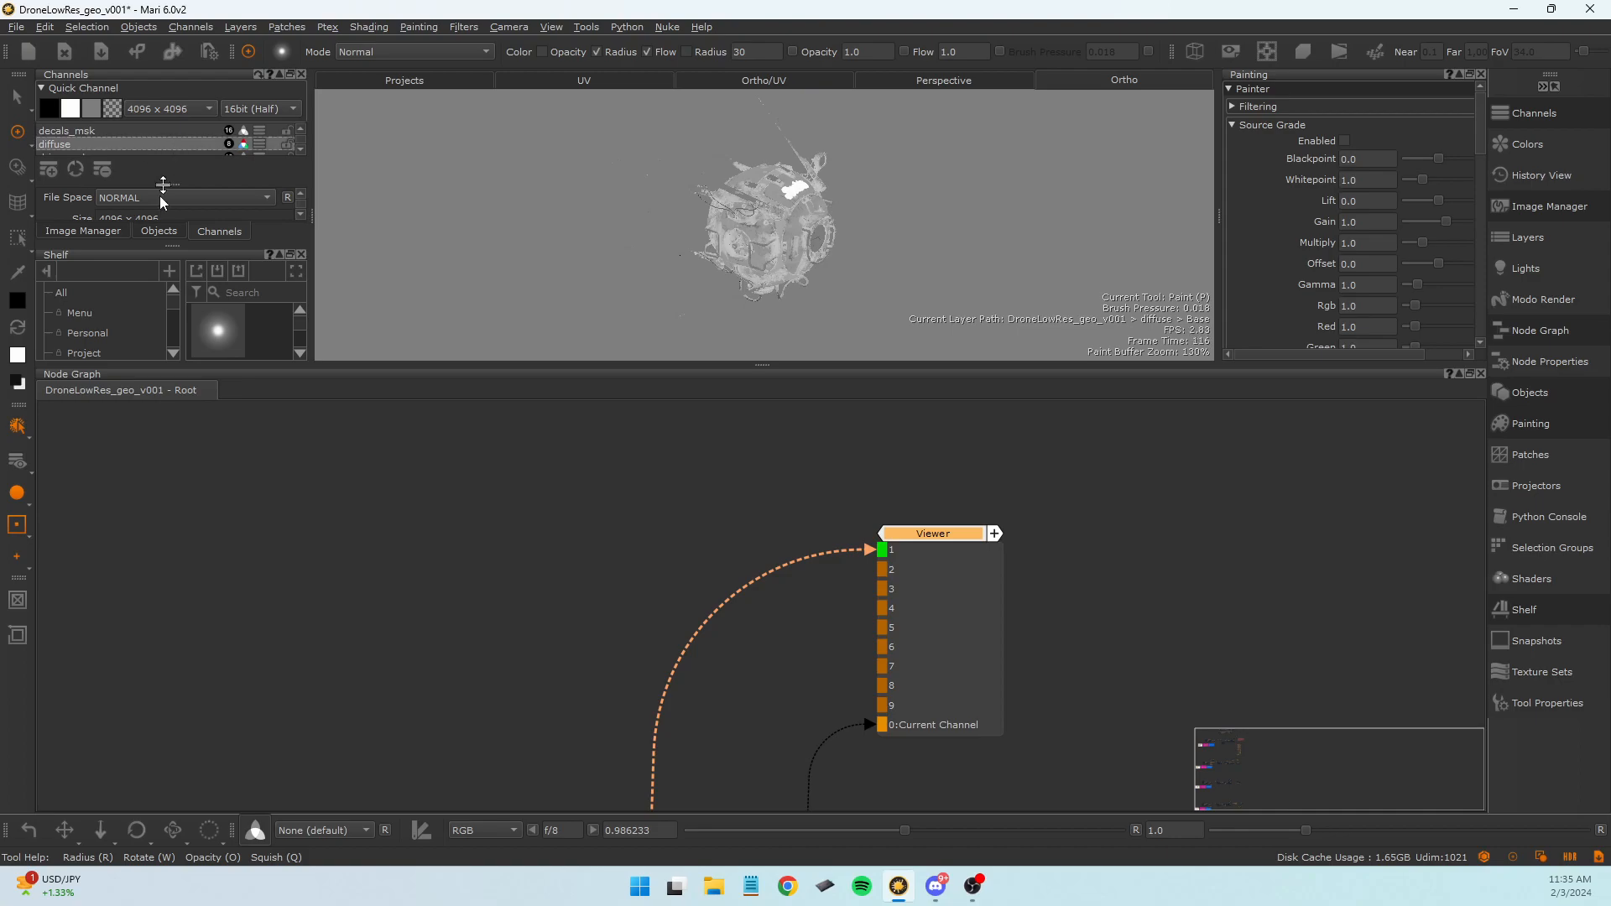
click(25, 462)
click(96, 455)
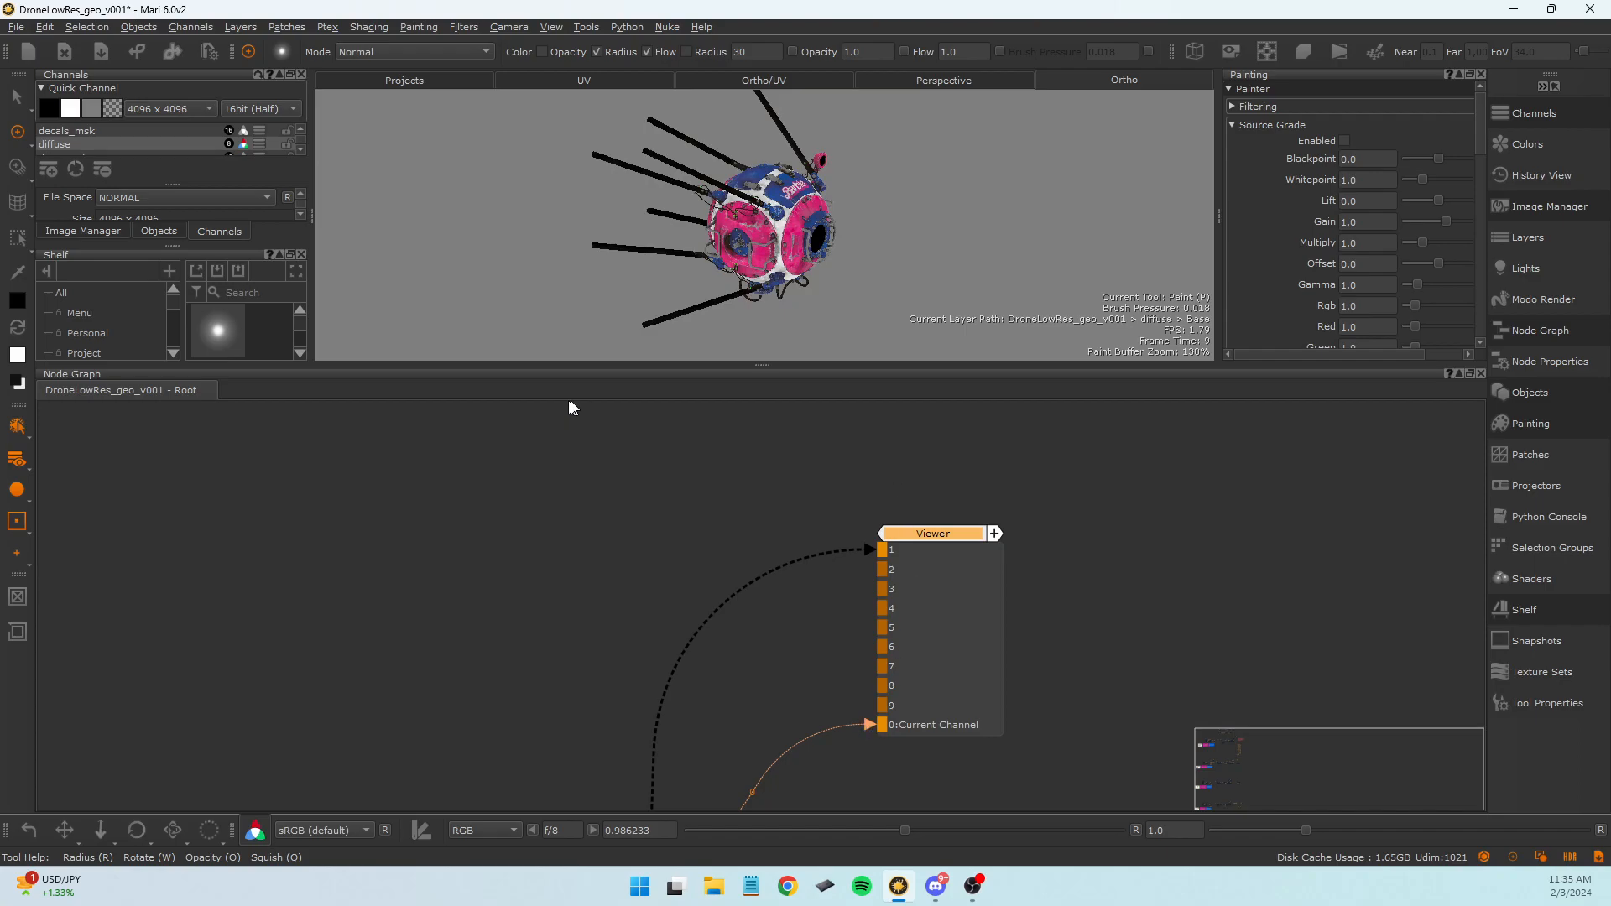
Review the diffuse network around the Viewer, drips, glass, glowStick, fabric and rubber groups.
scroll(621, 492, down, 5)
middle_drag(619, 596, 764, 632)
scroll(798, 656, down, 1)
scroll(721, 652, up, 4)
scroll(654, 629, down, 10)
scroll(384, 563, down, 1)
middle_drag(384, 562, 619, 535)
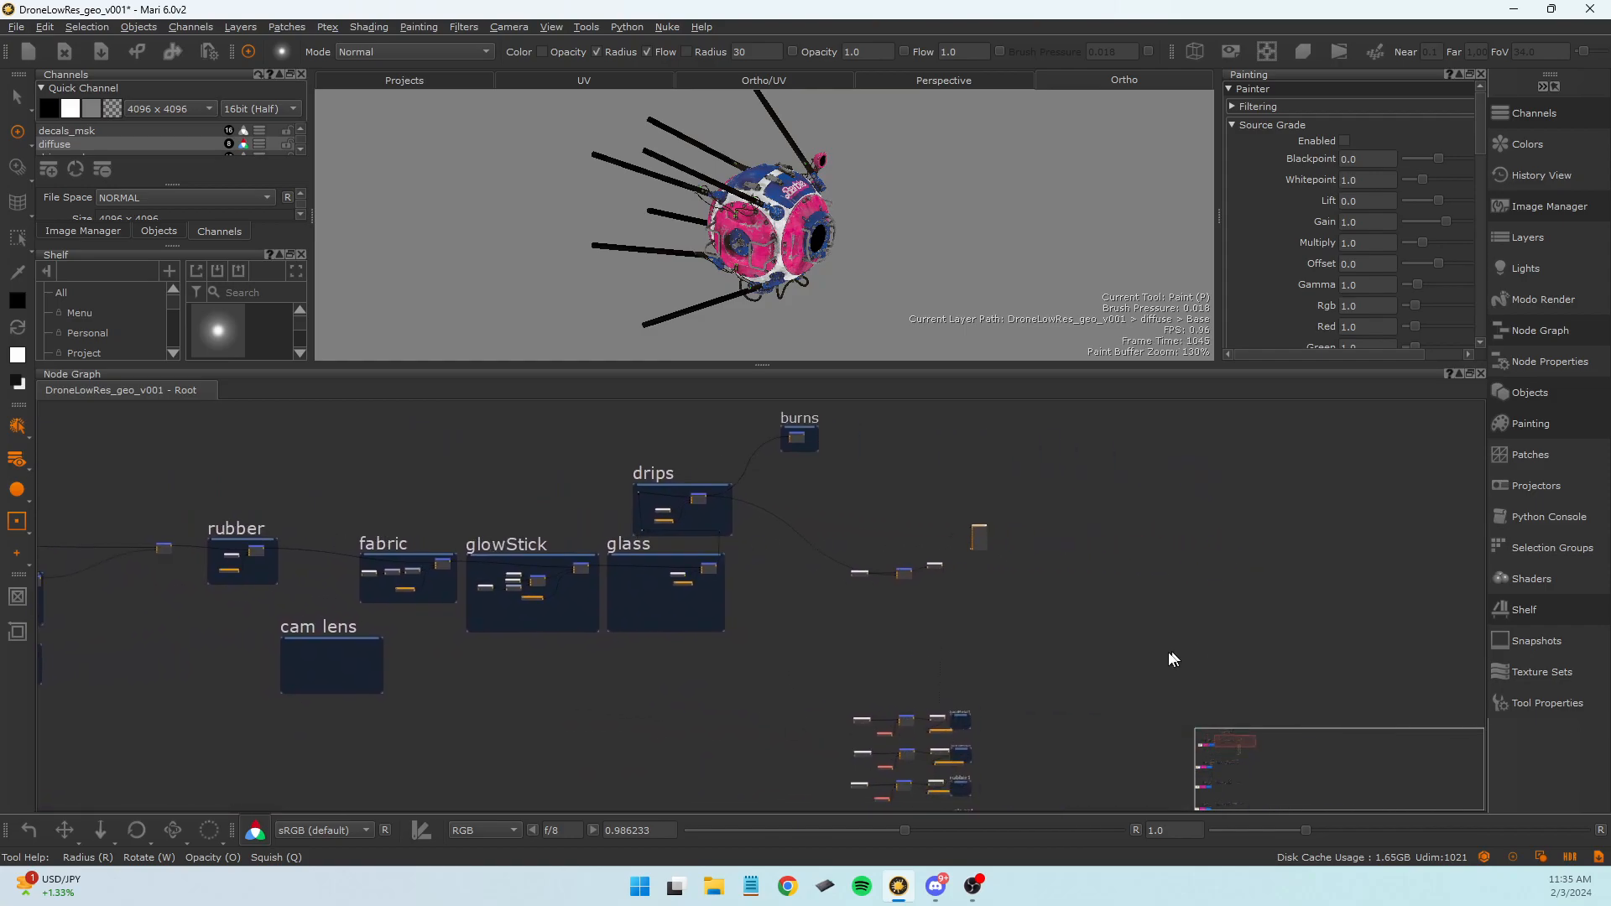
Select the diffuse channel node and examine its links to the Base merge and the Viewer's Current Channel input.
middle_drag(1183, 658, 828, 553)
scroll(512, 476, up, 5)
scroll(512, 476, up, 4)
scroll(652, 532, up, 1)
middle_drag(653, 532, 613, 714)
scroll(421, 486, up, 3)
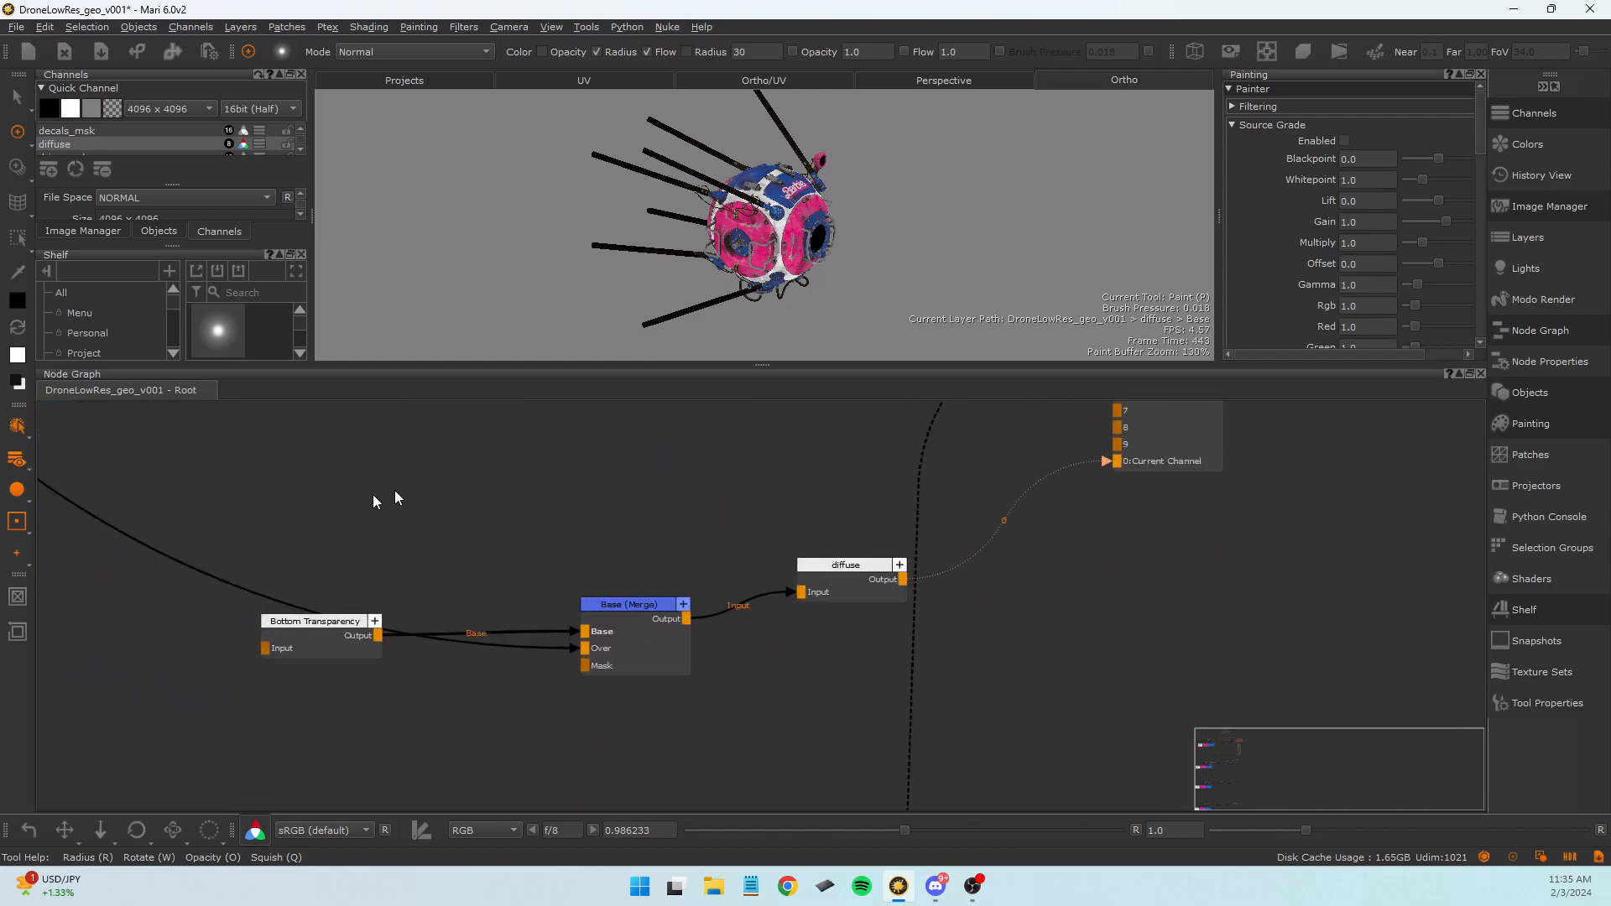
drag(919, 568, 938, 617)
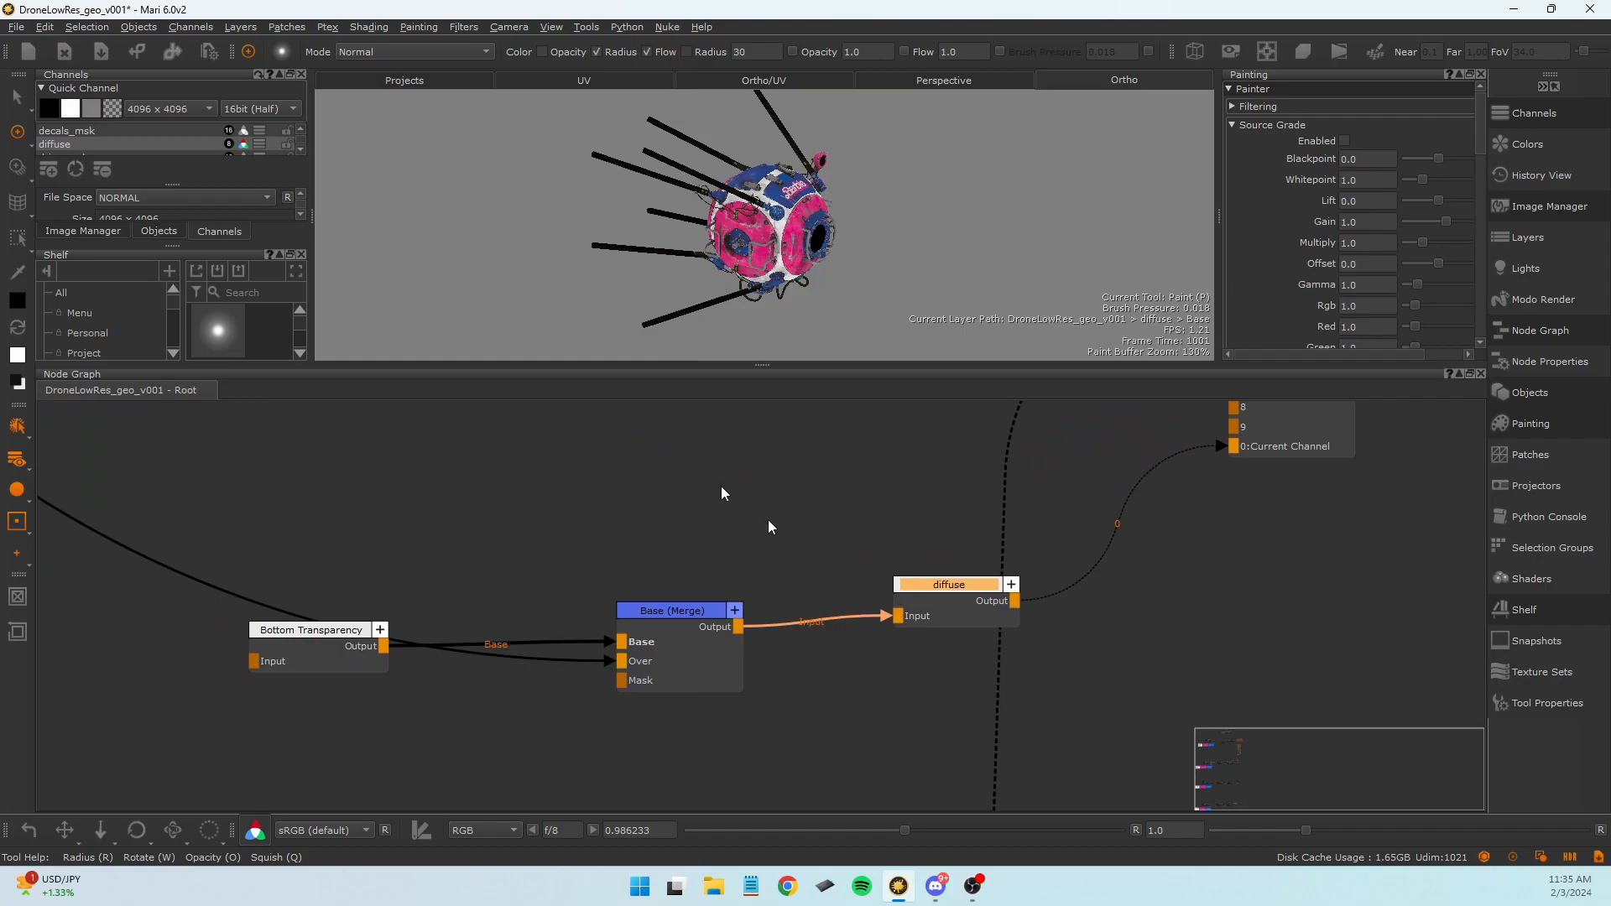
Examine the diffuse network's groups from the Viewer and drips back to baseMetal, chipping, decals and the painted metals.
scroll(564, 599, down, 5)
scroll(537, 611, down, 2)
mouse_move(487, 634)
middle_down()
mouse_move(719, 532)
mouse_move(828, 521)
mouse_move(886, 576)
middle_up()
scroll(878, 570, up, 2)
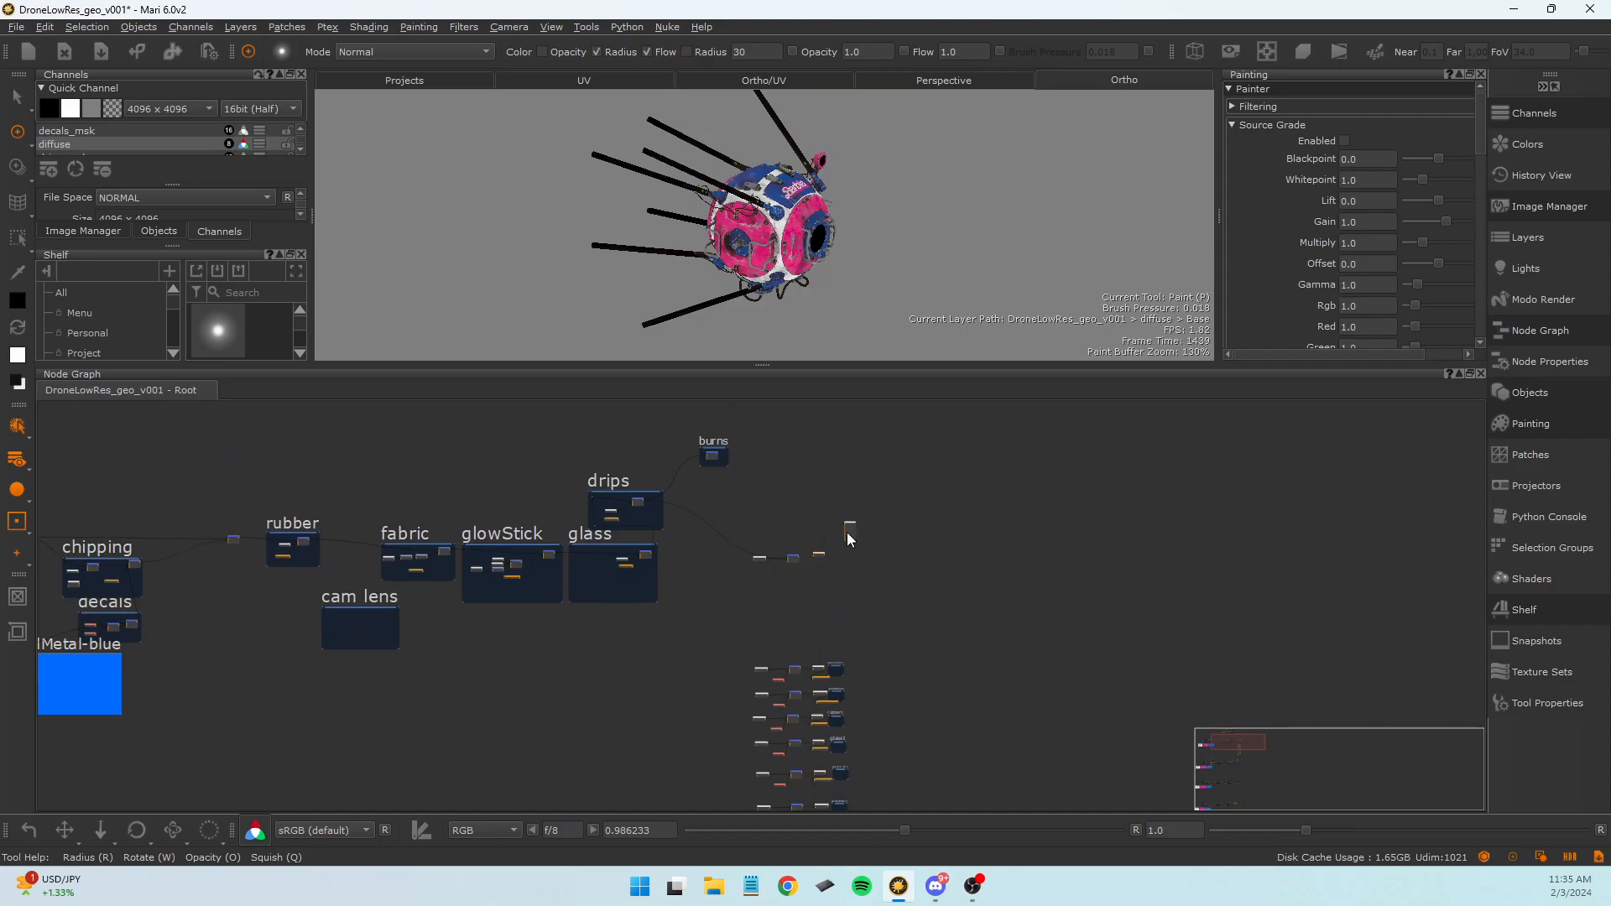
scroll(603, 631, down, 2)
middle_drag(417, 670, 503, 669)
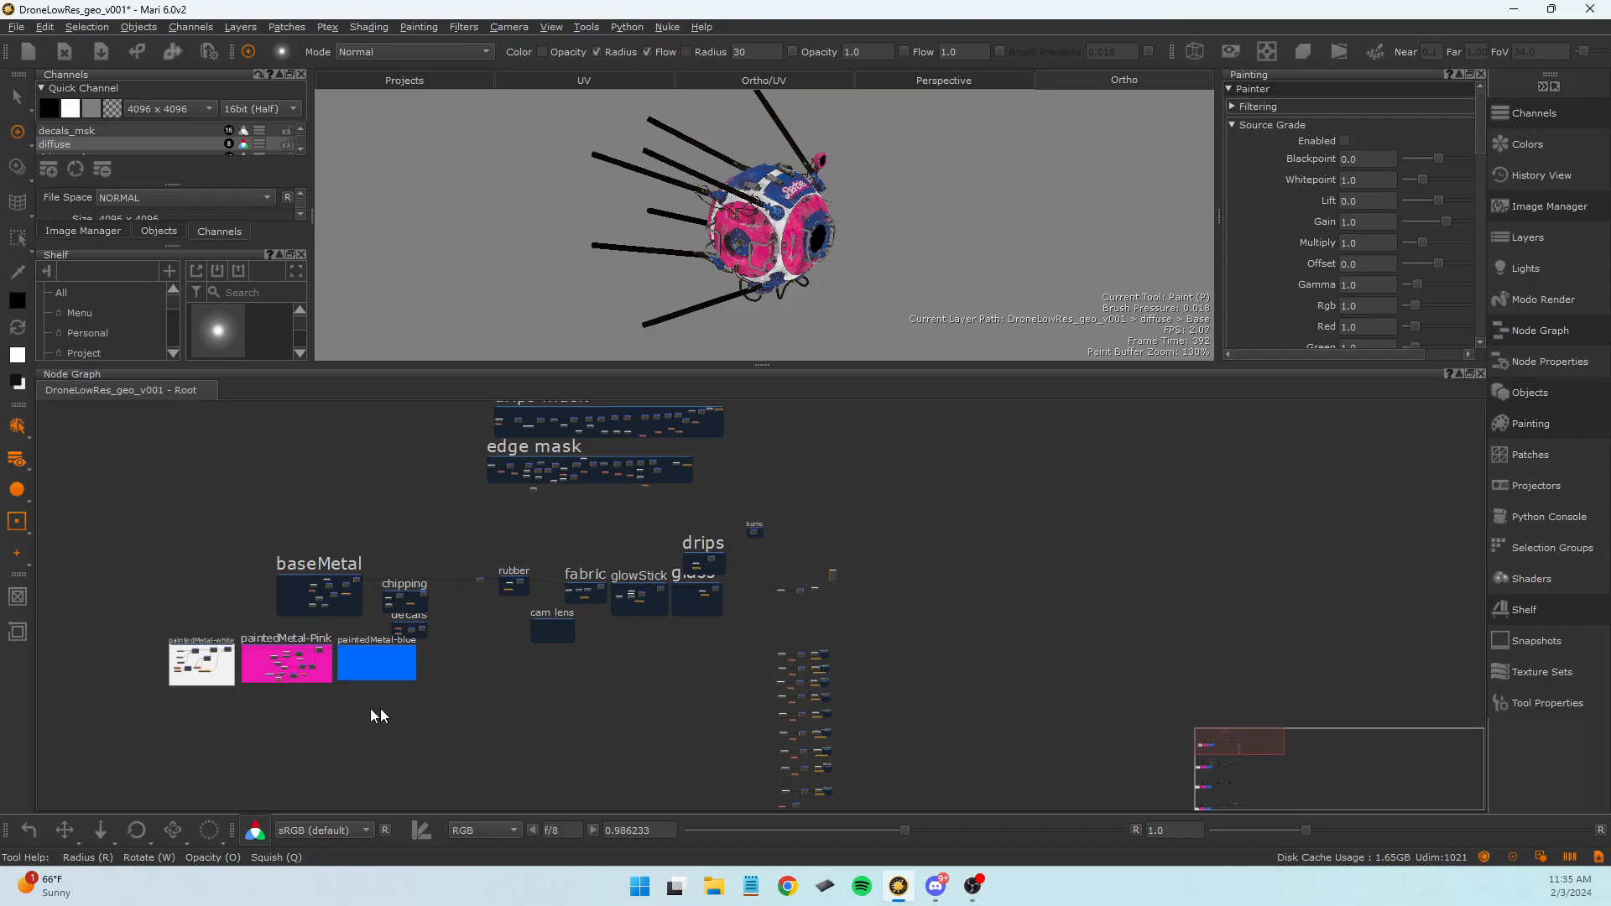
scroll(409, 674, up, 1)
scroll(715, 621, up, 3)
middle_drag(844, 616, 1082, 575)
drag(1084, 575, 1114, 562)
scroll(113, 616, down, 3)
middle_drag(120, 564, 305, 591)
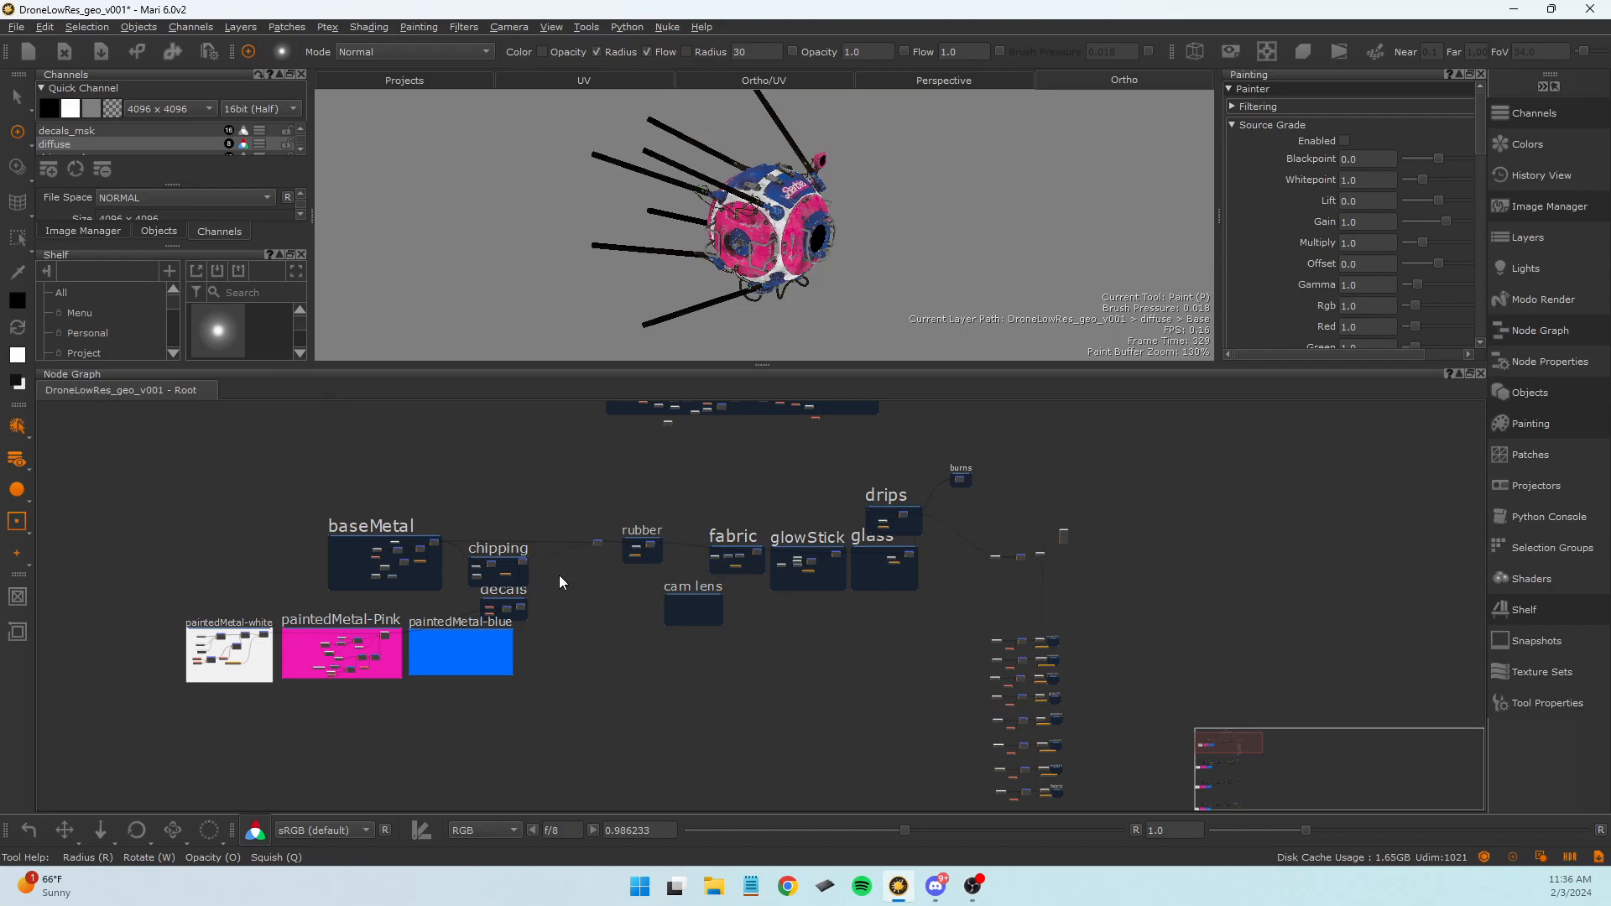
Survey the drips mask and edge mask groups together with the baseMetal and painted metal groups.
right_click(400, 738)
click(270, 692)
middle_drag(270, 691, 324, 747)
scroll(470, 710, down, 3)
middle_drag(707, 752, 656, 718)
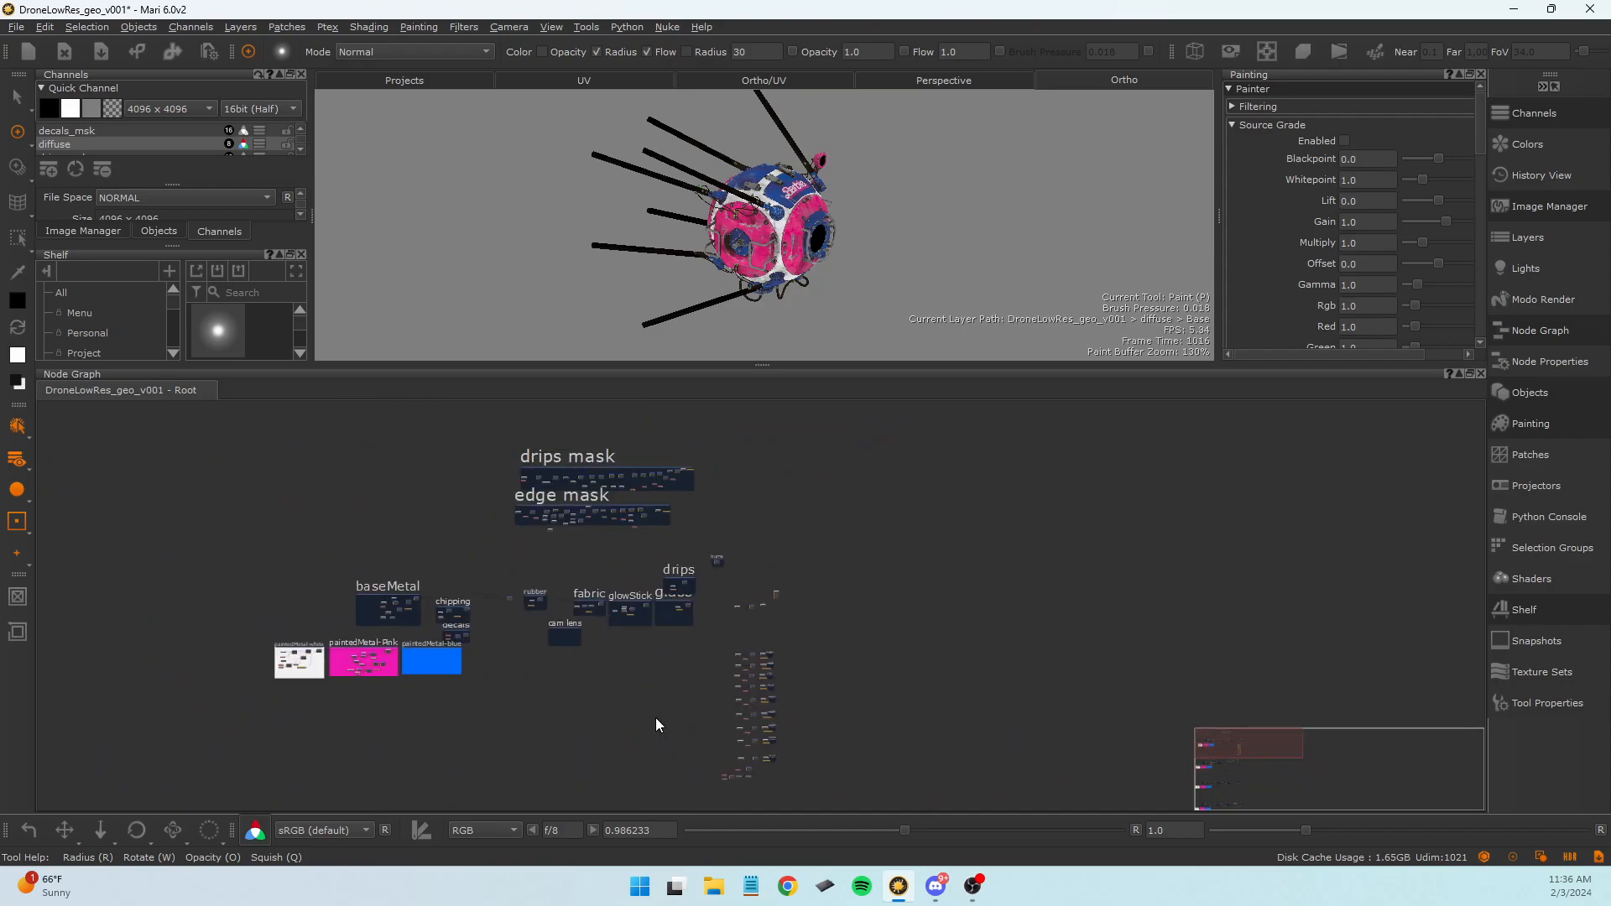
scroll(470, 680, up, 5)
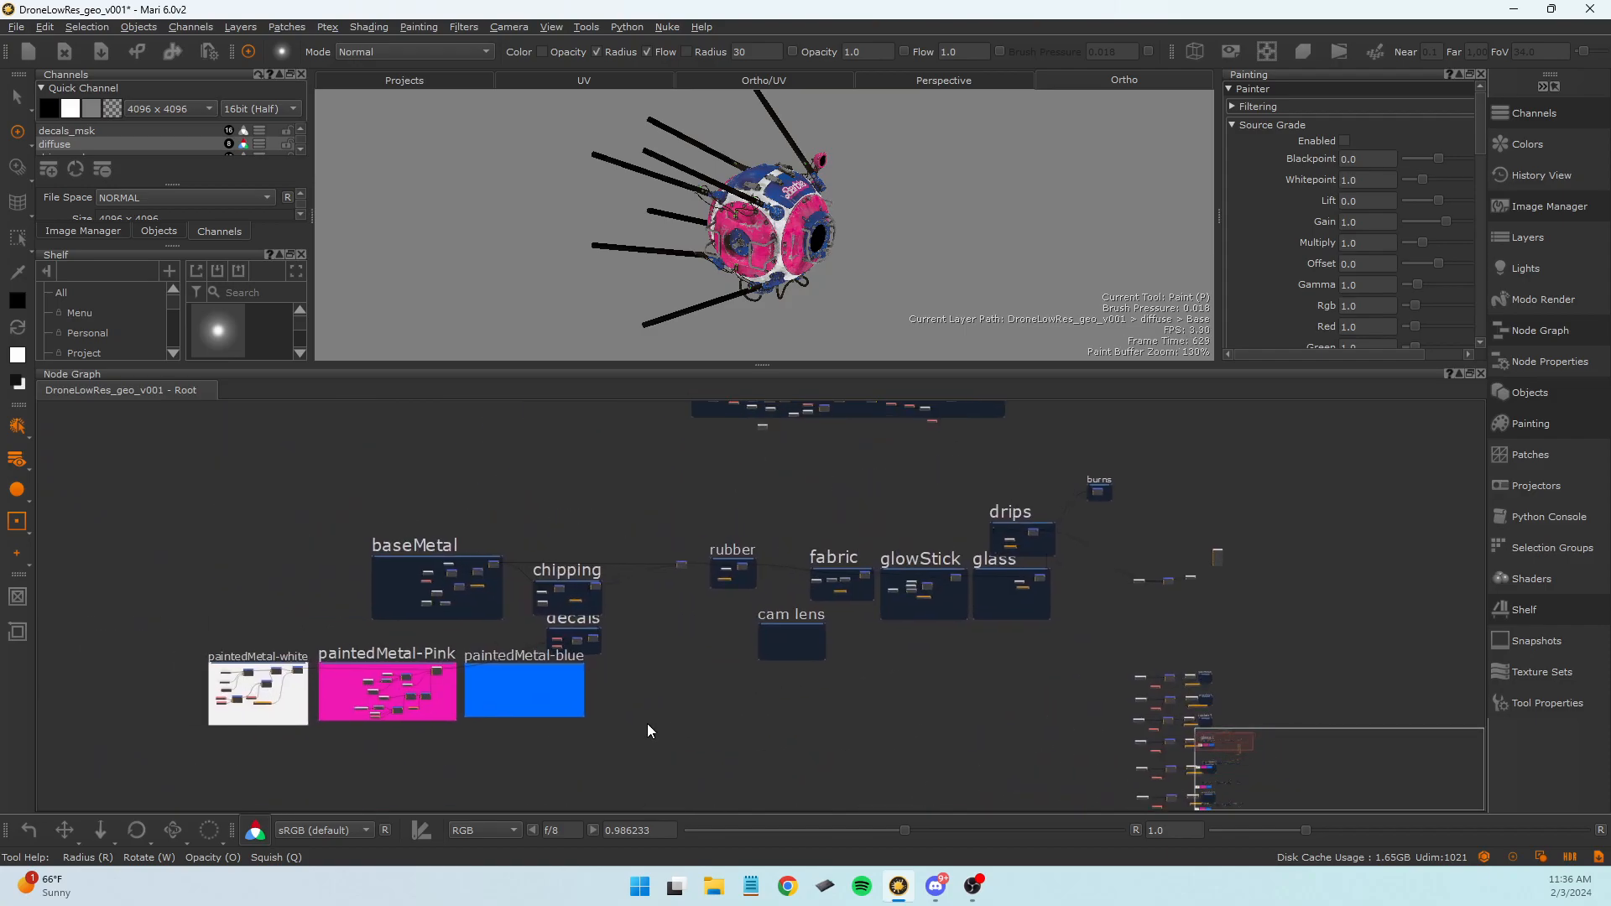
middle_drag(647, 723, 860, 659)
scroll(399, 593, up, 2)
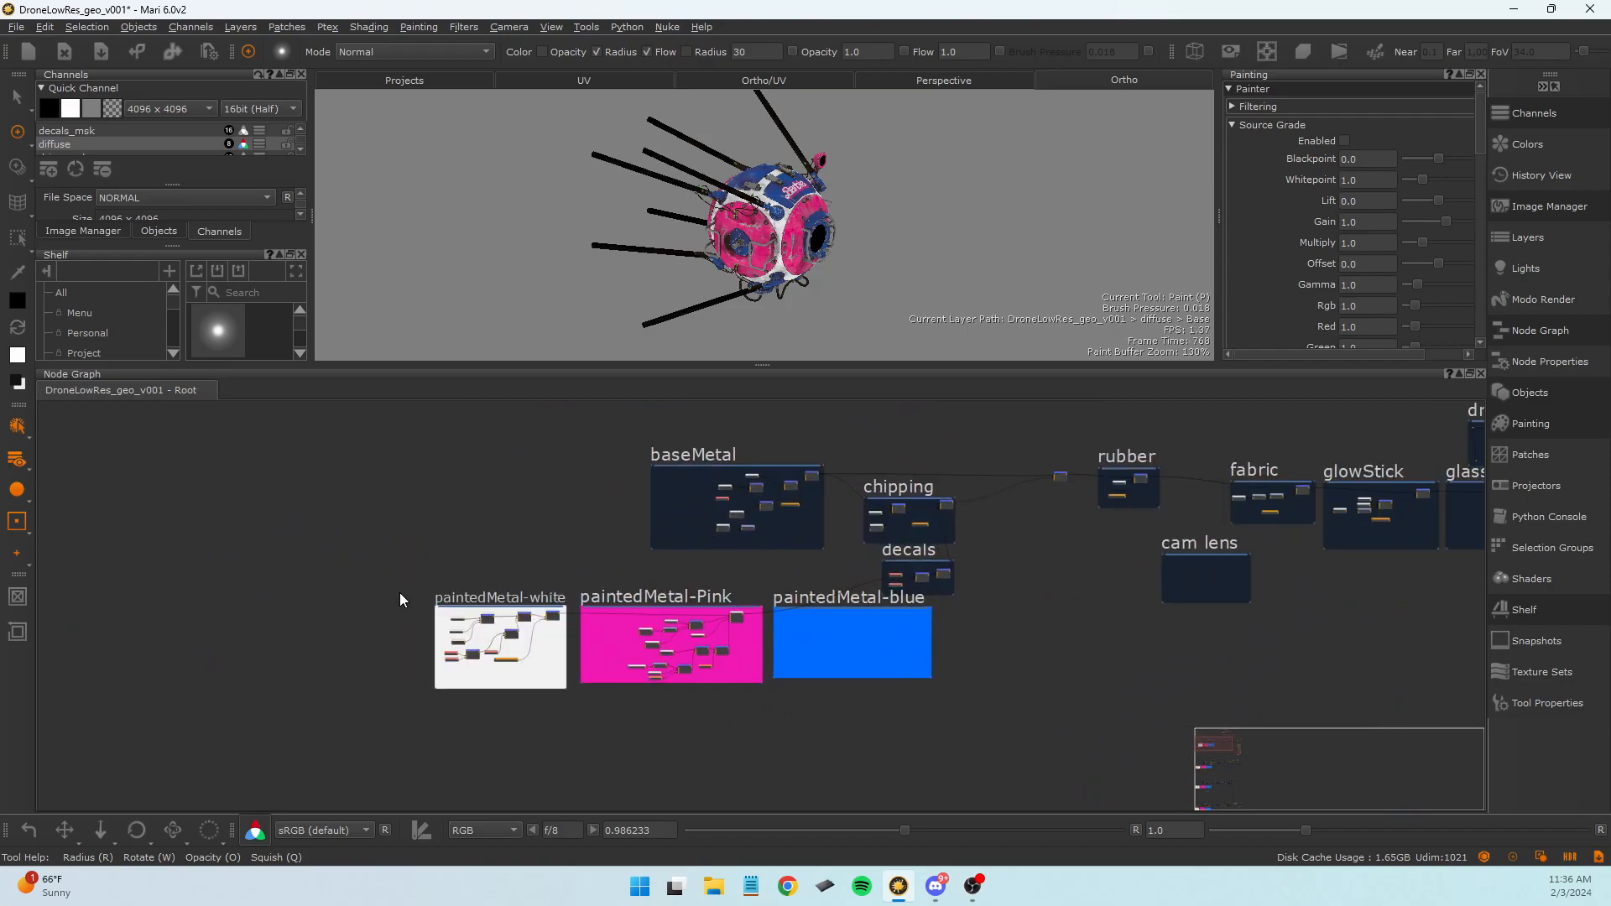
Compare the paintedMetal-white, paintedMetal-Pink and paintedMetal-blue groups with the paint on the drone.
scroll(399, 592, up, 1)
scroll(739, 280, up, 5)
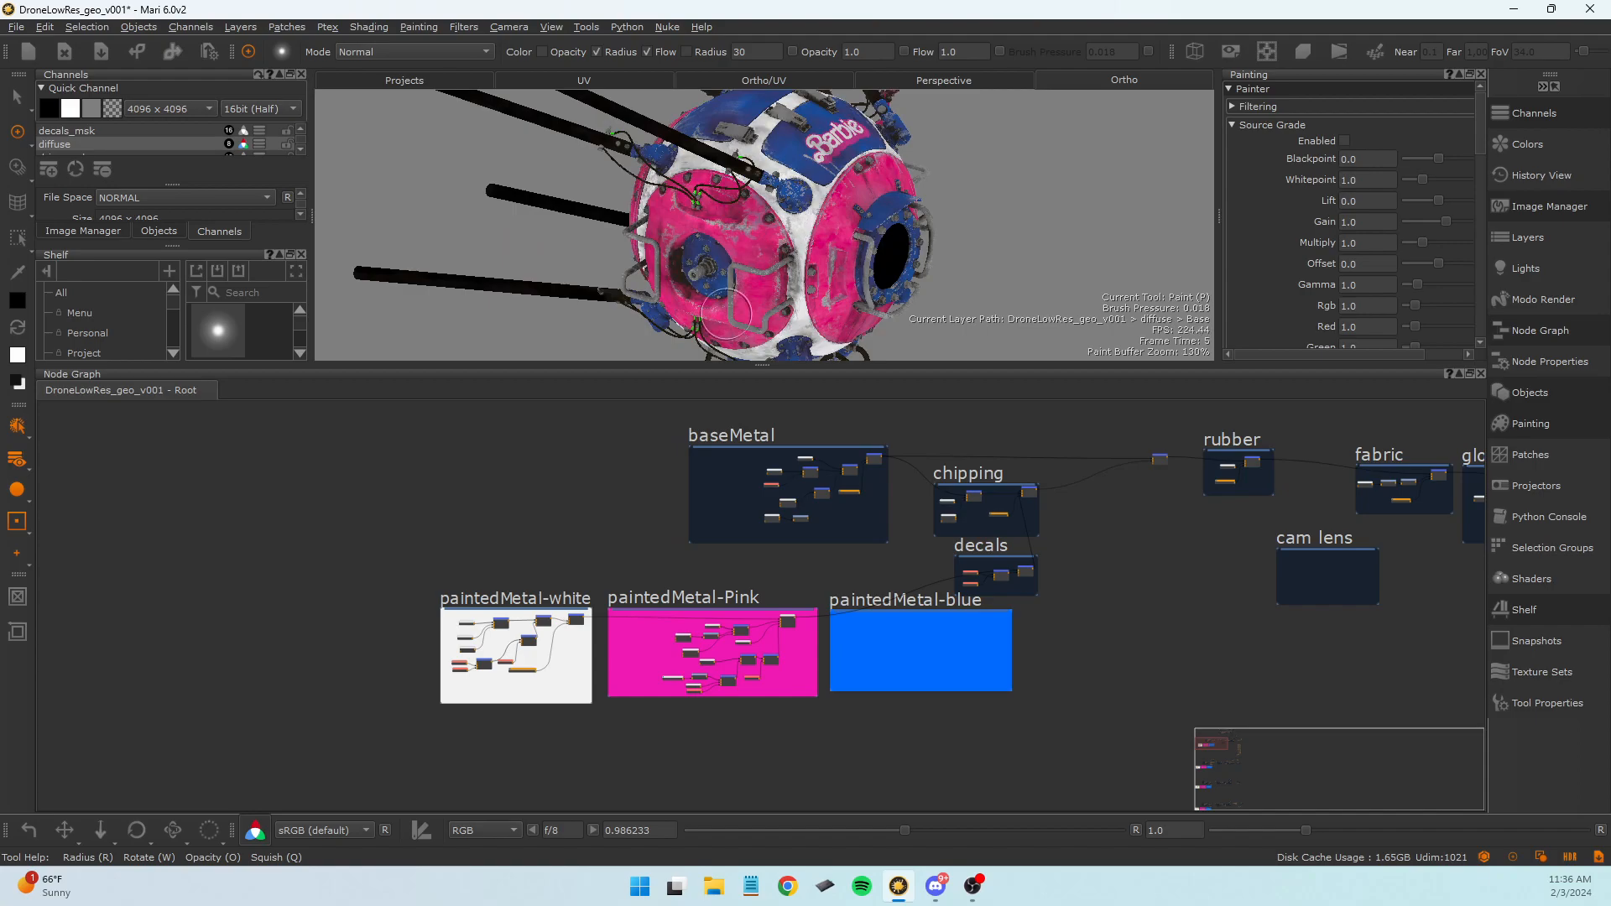
scroll(475, 641, up, 3)
scroll(594, 560, up, 2)
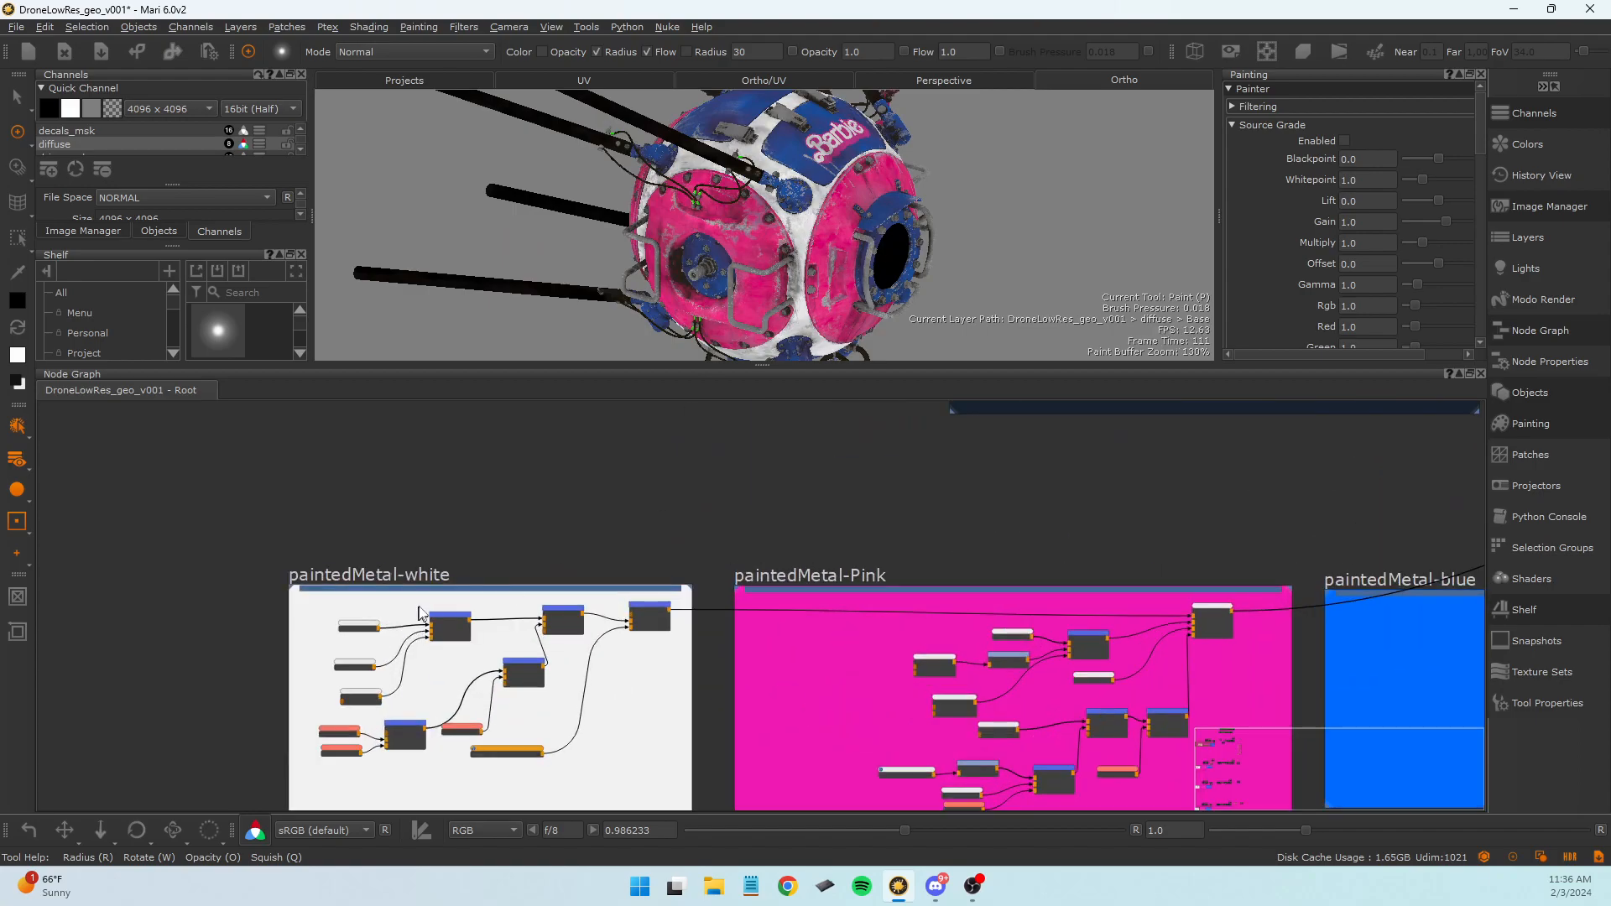
middle_drag(1003, 546, 810, 486)
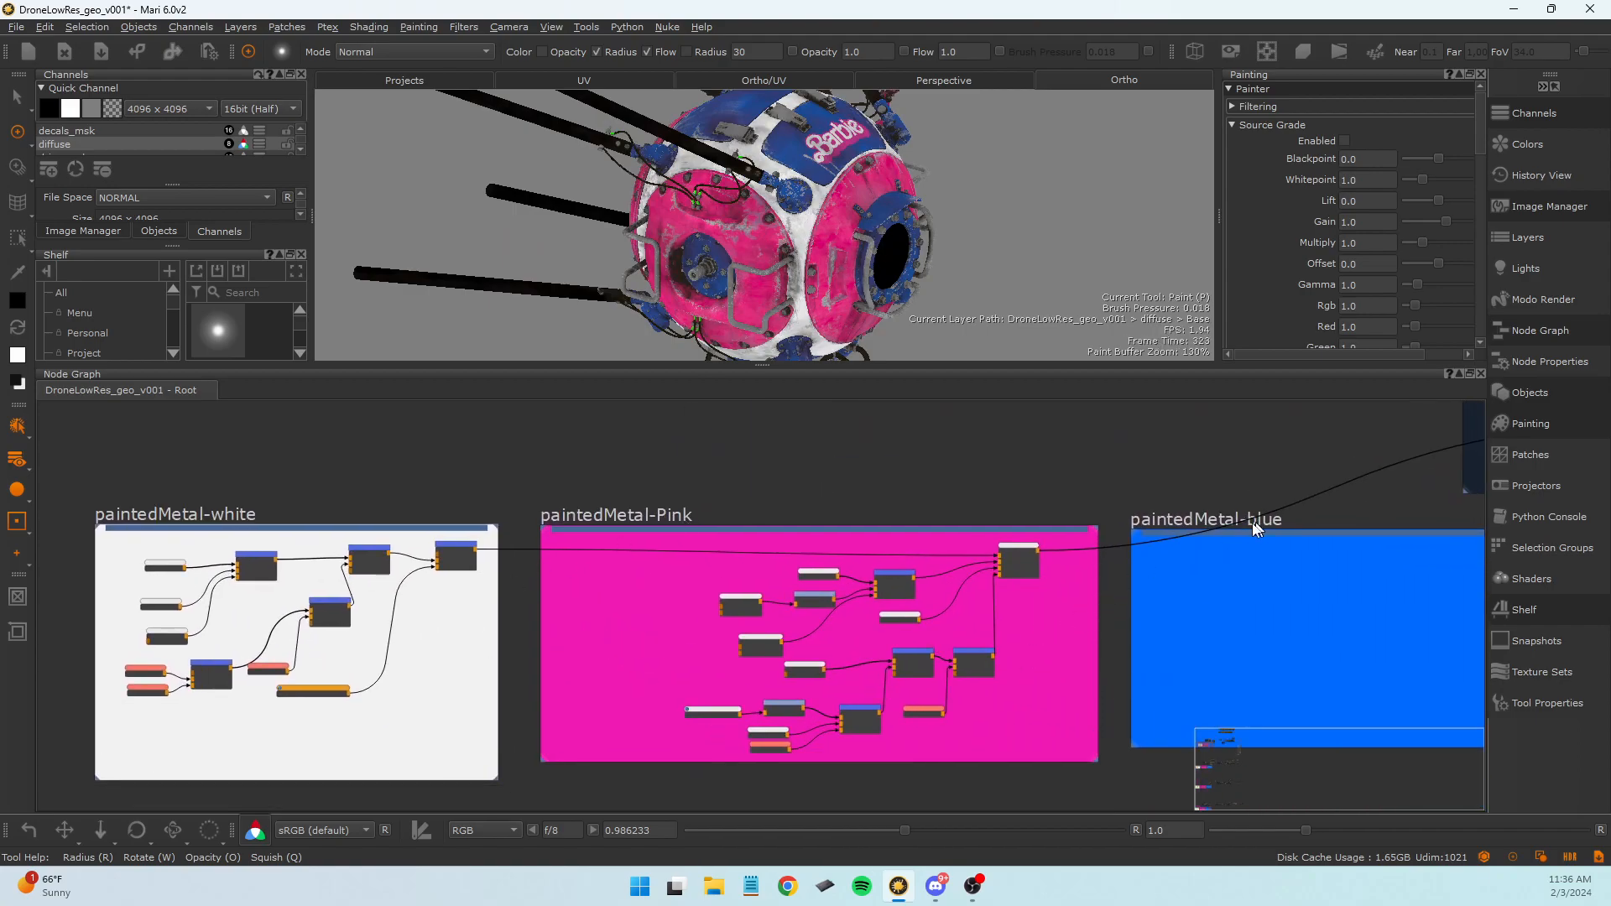
middle_drag(1021, 526, 643, 747)
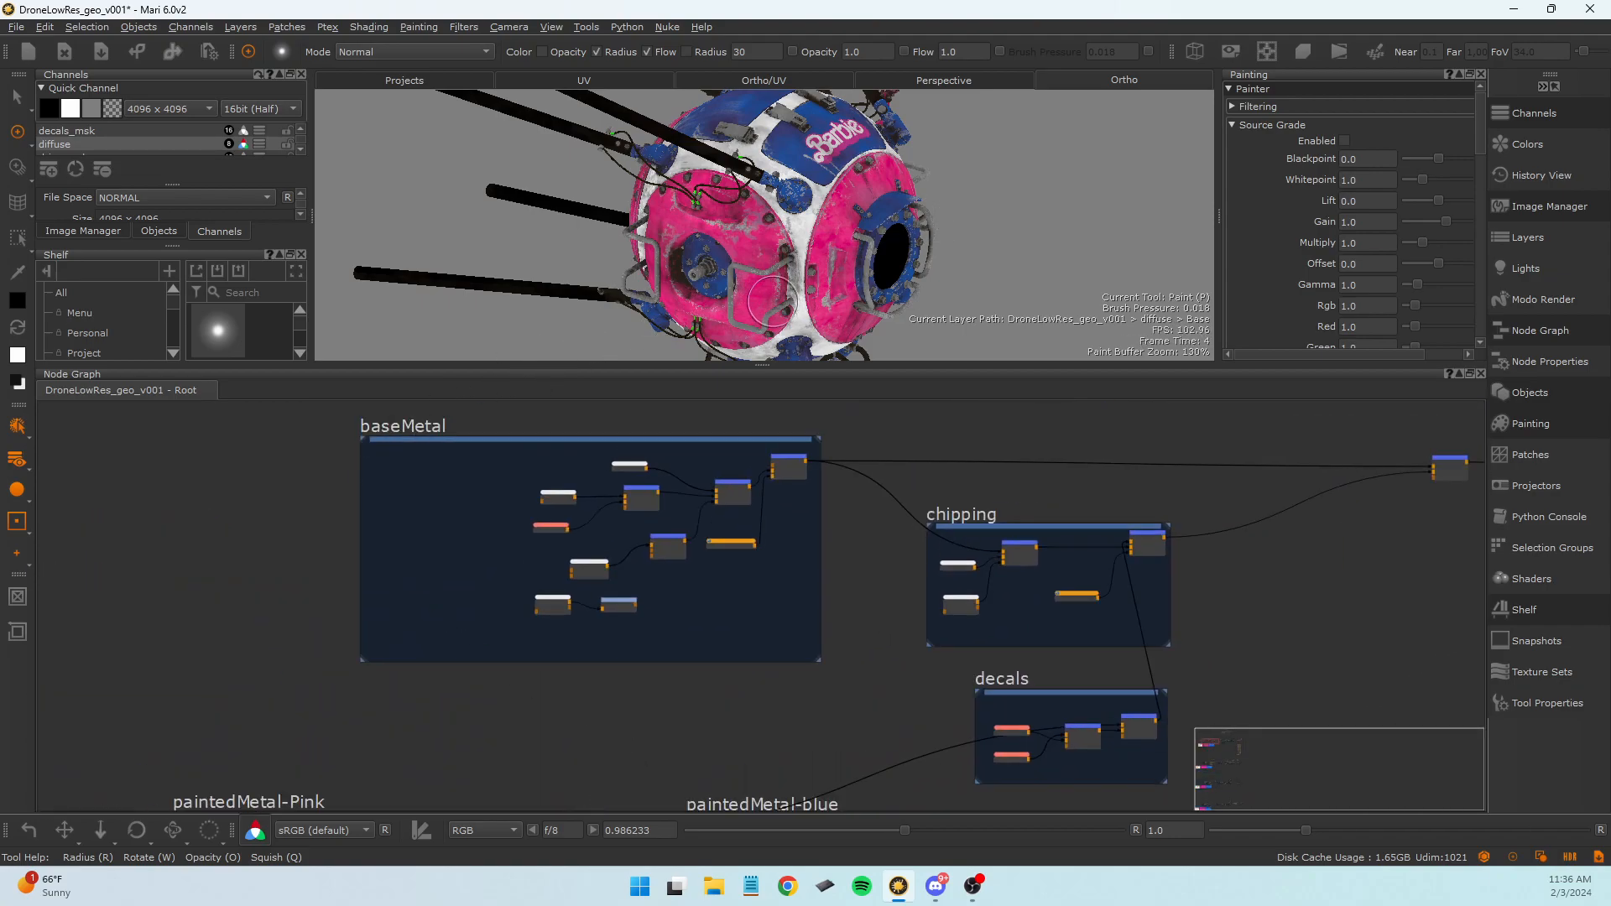
Select the chipping group and inspect the chipped paint close up on the drone.
scroll(770, 306, up, 4)
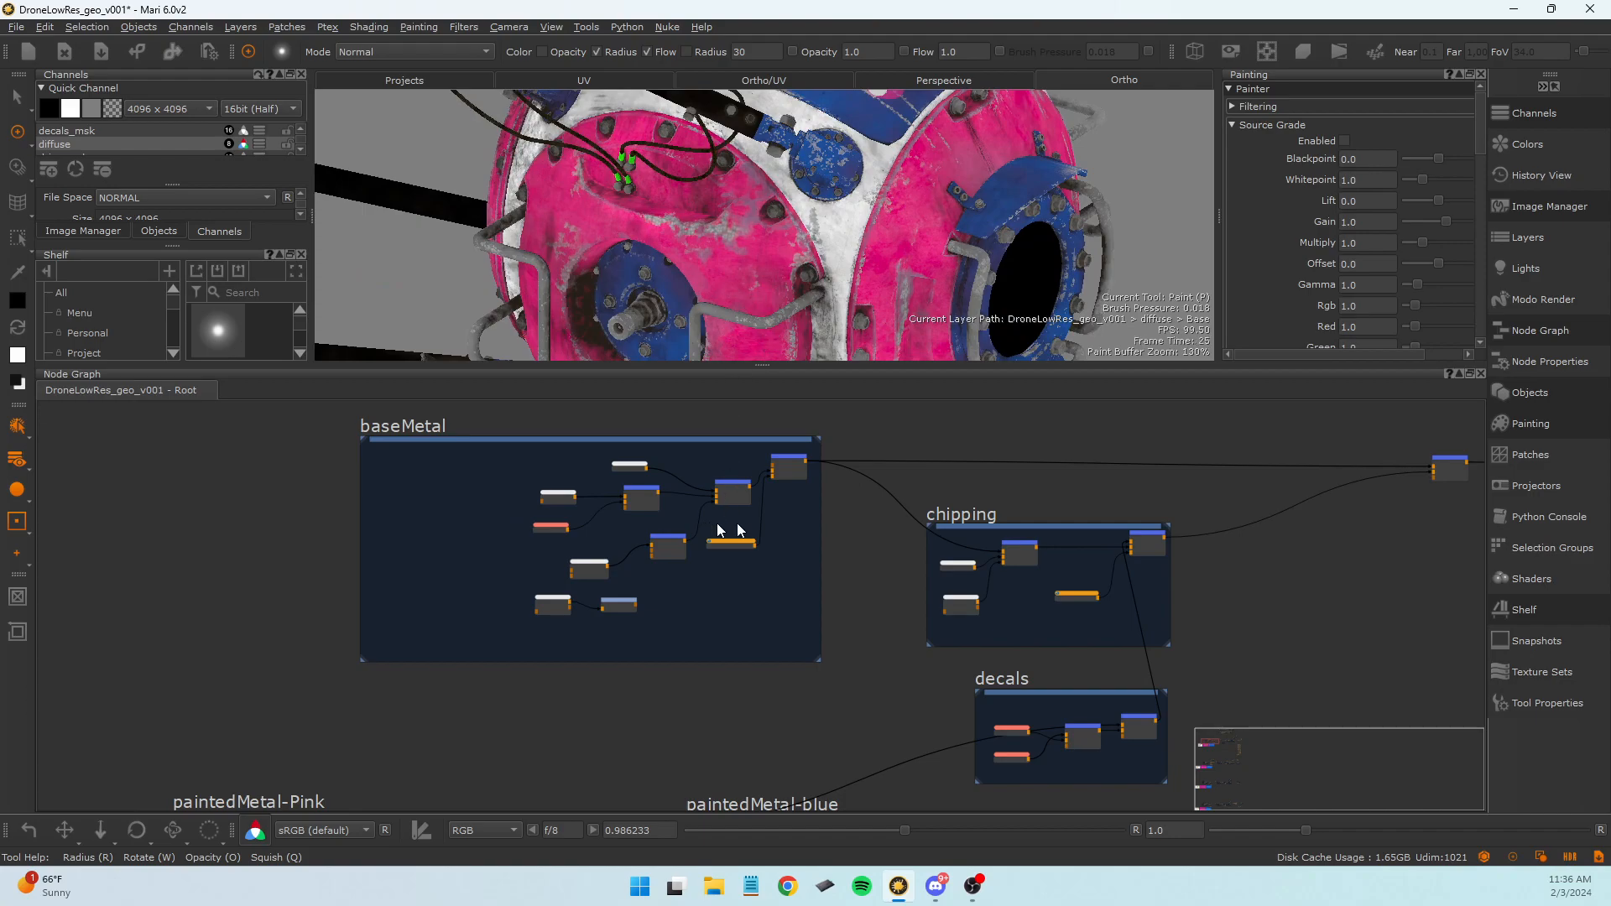
drag(1008, 527, 1015, 517)
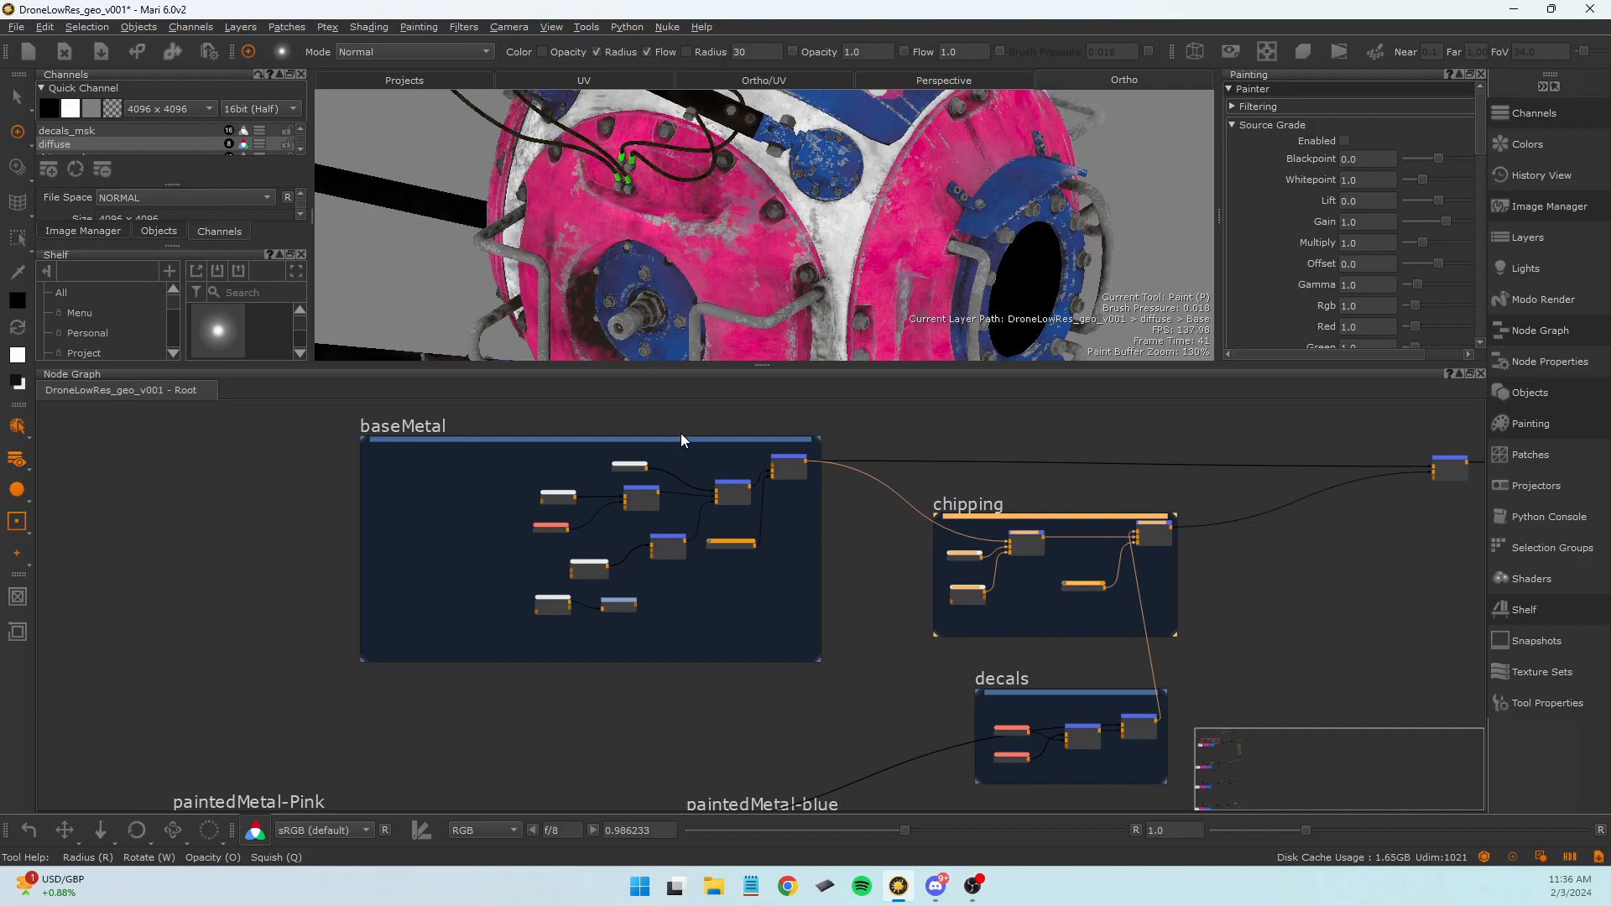
scroll(797, 299, up, 3)
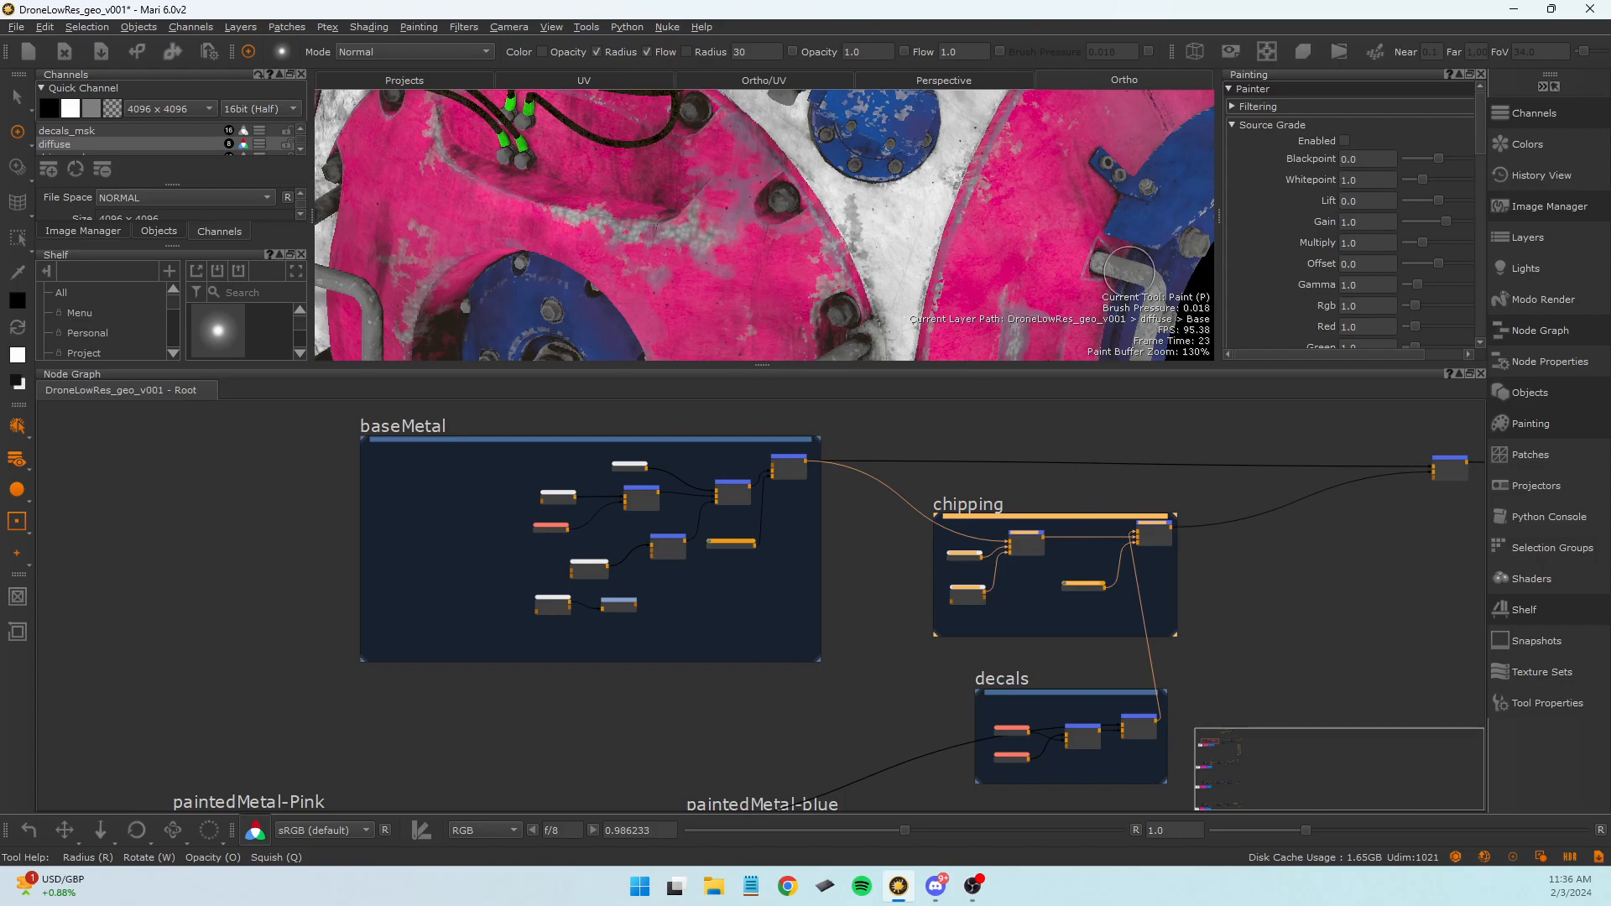
scroll(1116, 280, down, 4)
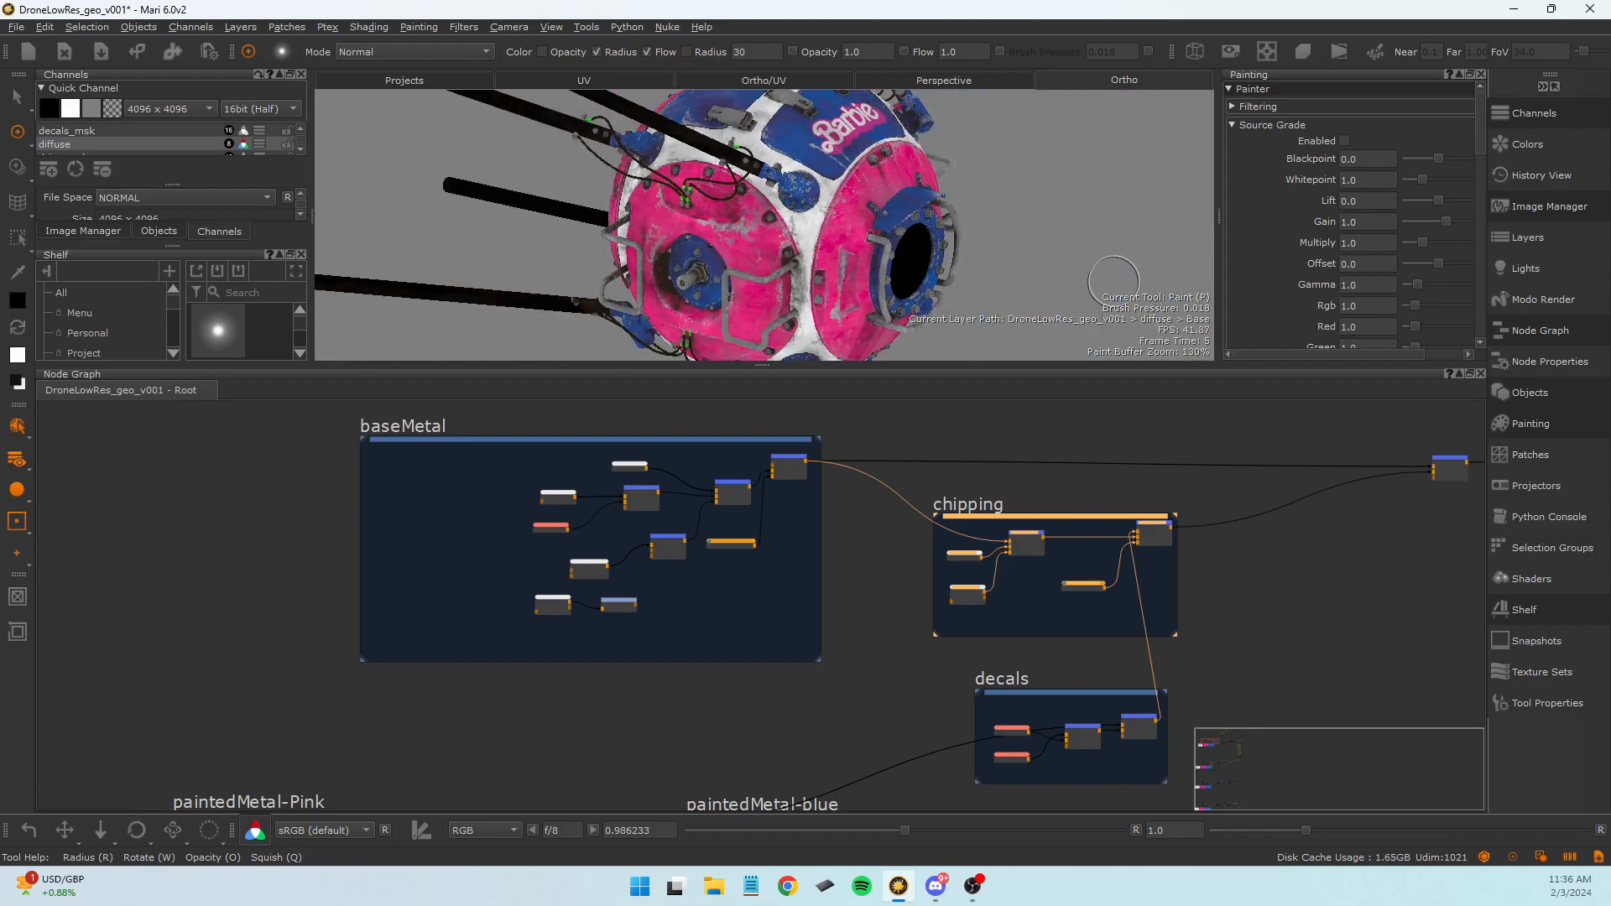
Examine the nodes inside baseMetal and the chain of white, pink and blue painted metal groups.
scroll(847, 546, up, 1)
scroll(468, 502, up, 3)
scroll(467, 501, up, 1)
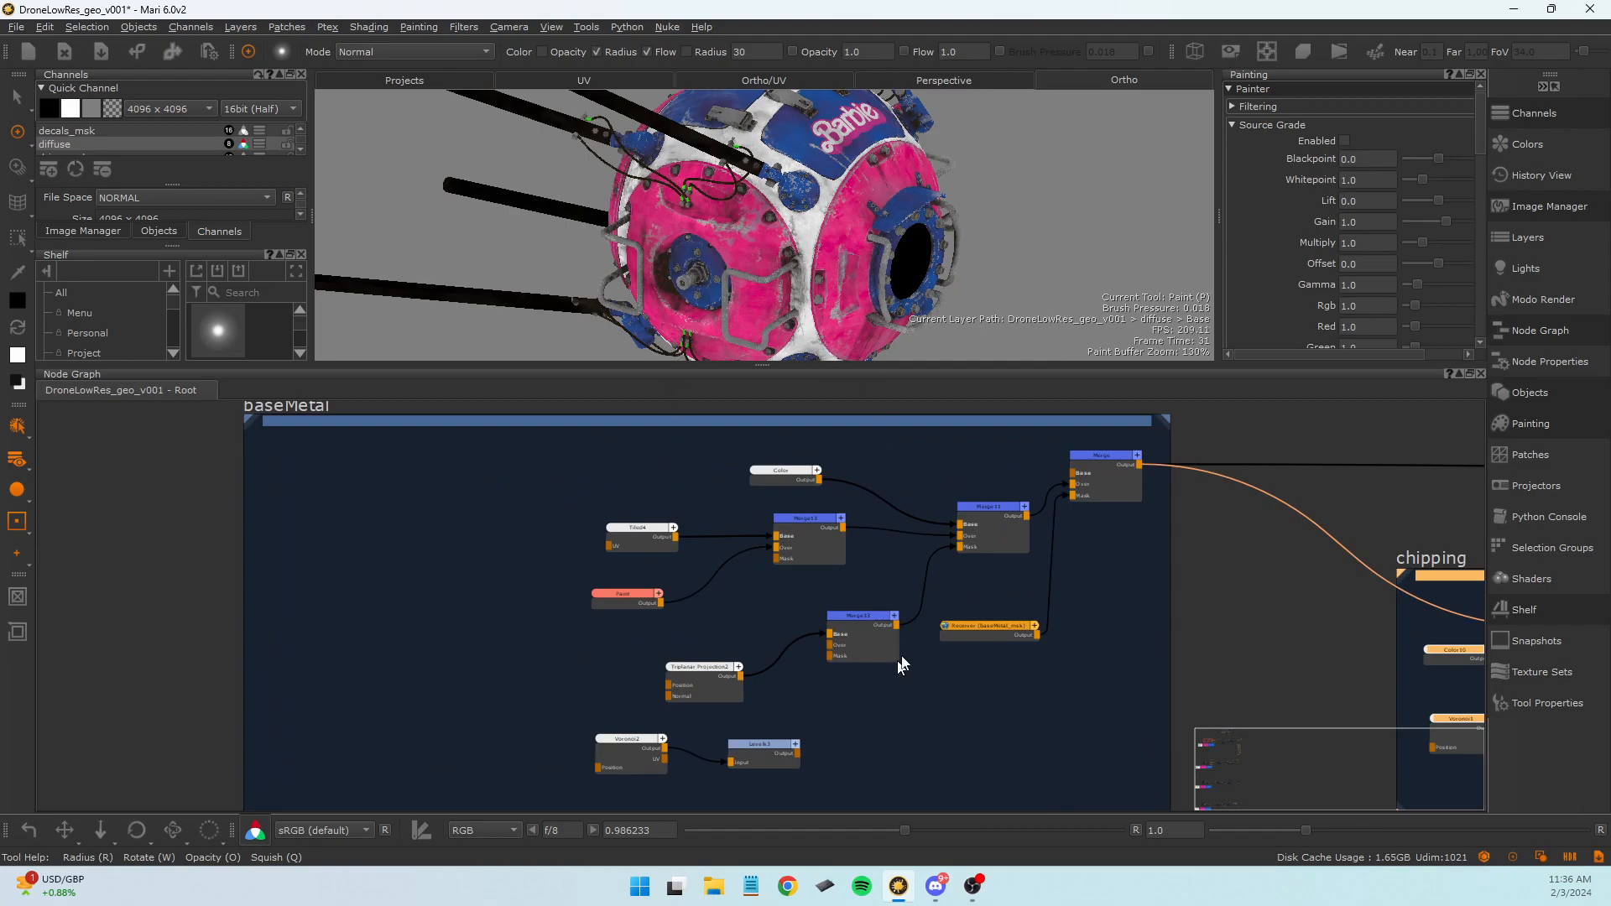
scroll(1085, 588, down, 3)
mouse_move(1109, 739)
middle_down()
mouse_move(971, 655)
mouse_move(386, 663)
mouse_move(363, 607)
mouse_move(425, 586)
middle_up()
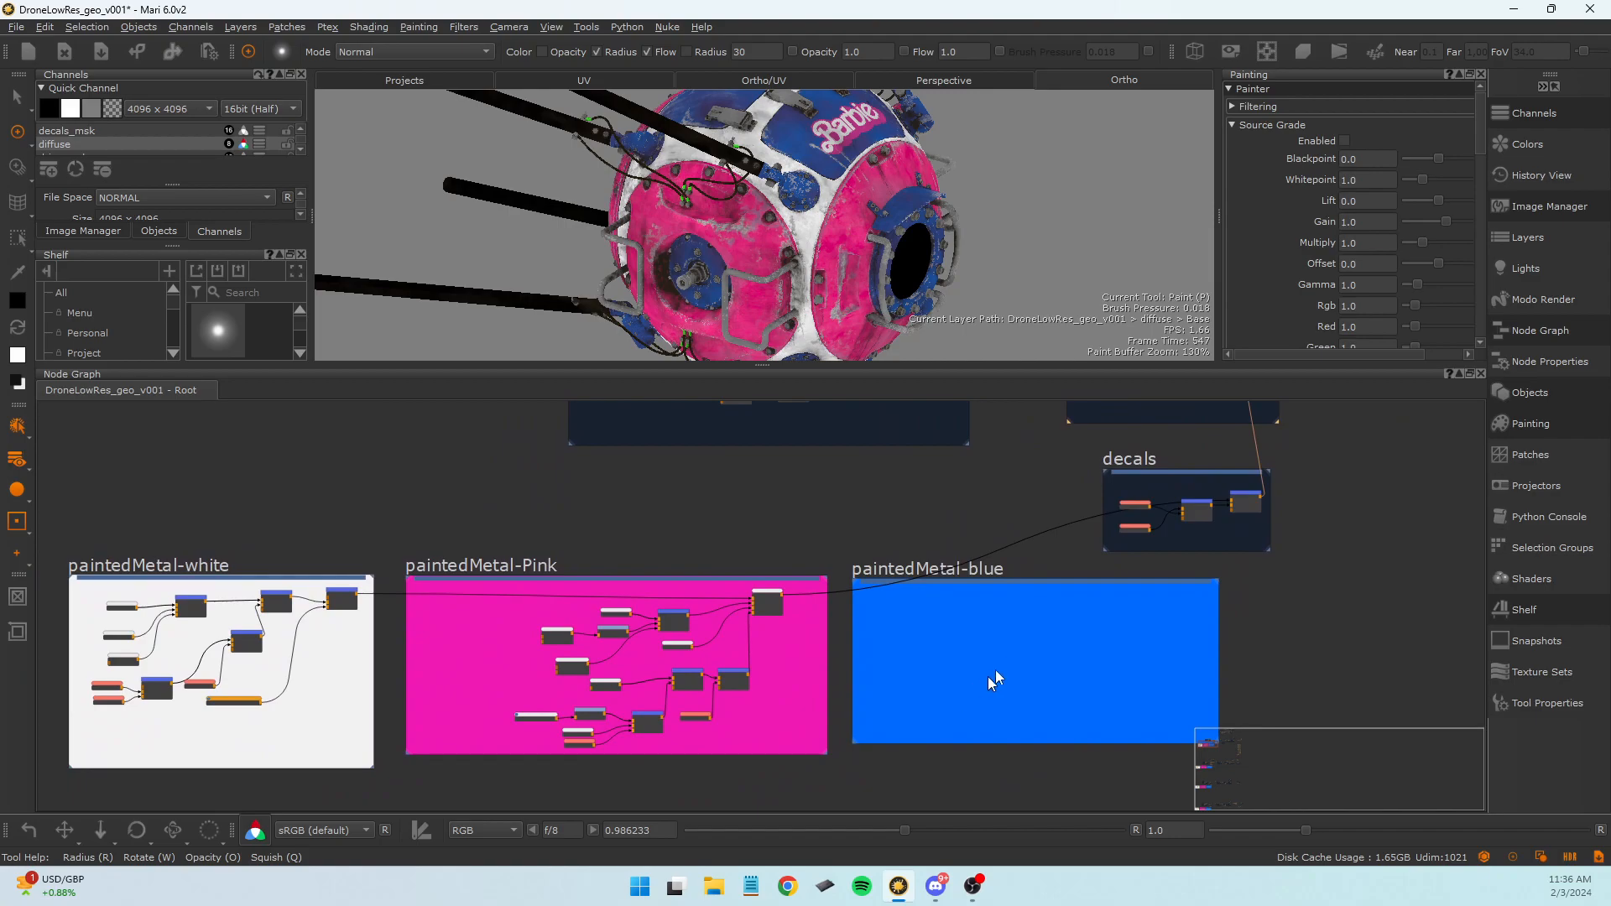
scroll(1032, 593, up, 3)
scroll(965, 647, down, 2)
mouse_move(959, 641)
middle_down()
mouse_move(954, 474)
mouse_move(775, 673)
mouse_move(372, 712)
mouse_move(1421, 456)
mouse_move(1331, 521)
middle_up()
scroll(891, 585, down, 3)
scroll(891, 585, down, 2)
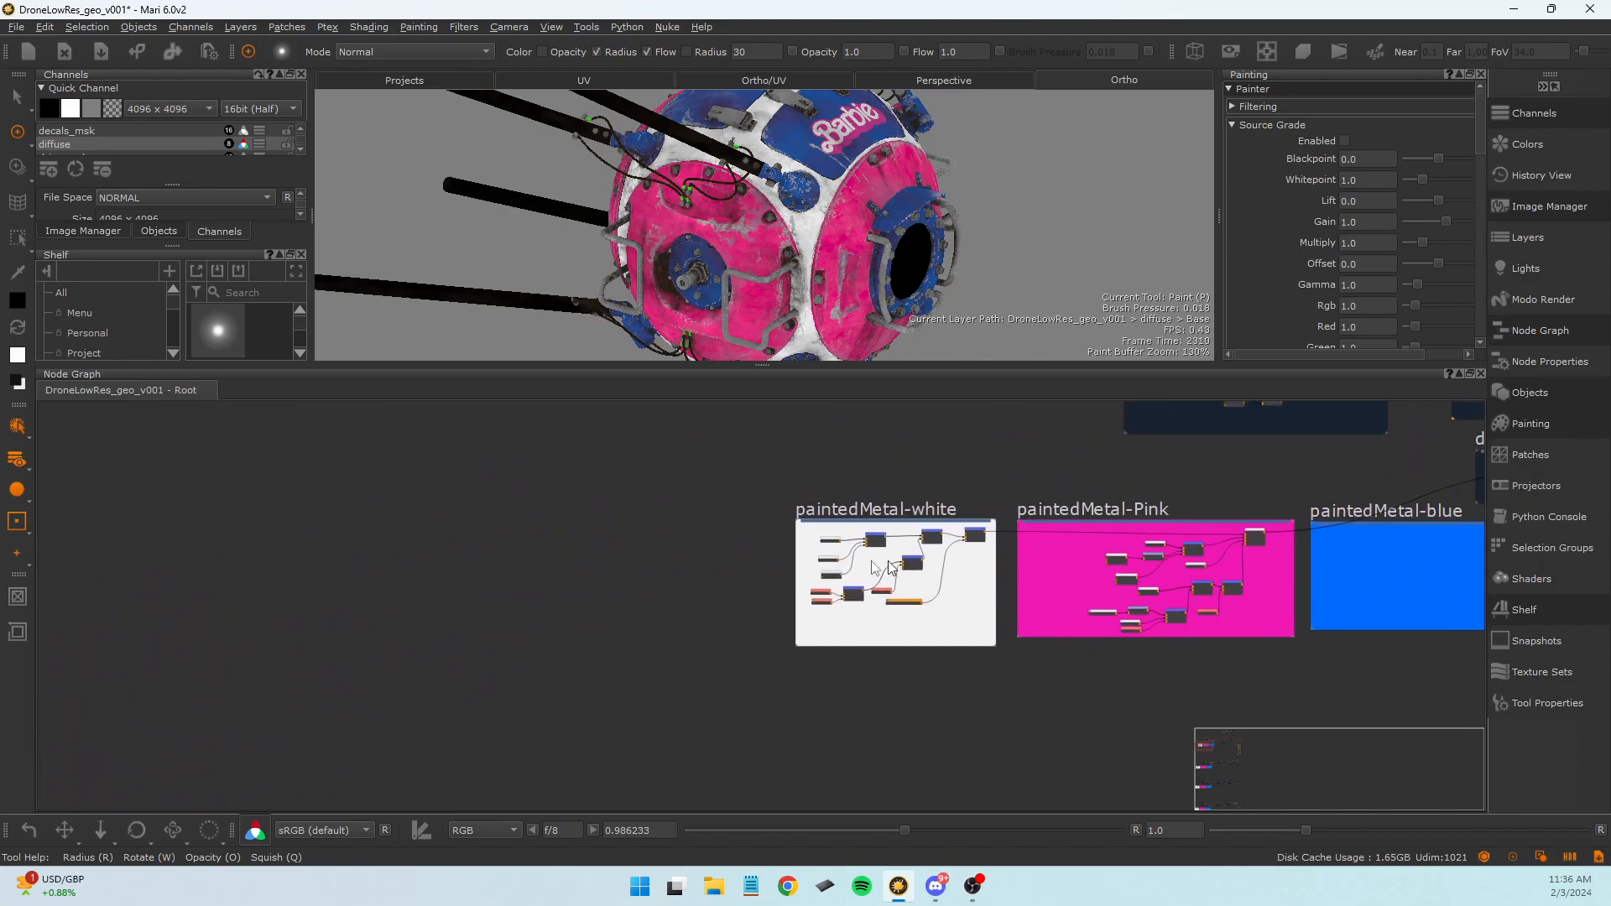
Examine the paintedMetal-white group, where Color8, Color1 and Tiled3 feed the Merge12 node.
scroll(839, 537, up, 4)
scroll(1007, 507, up, 4)
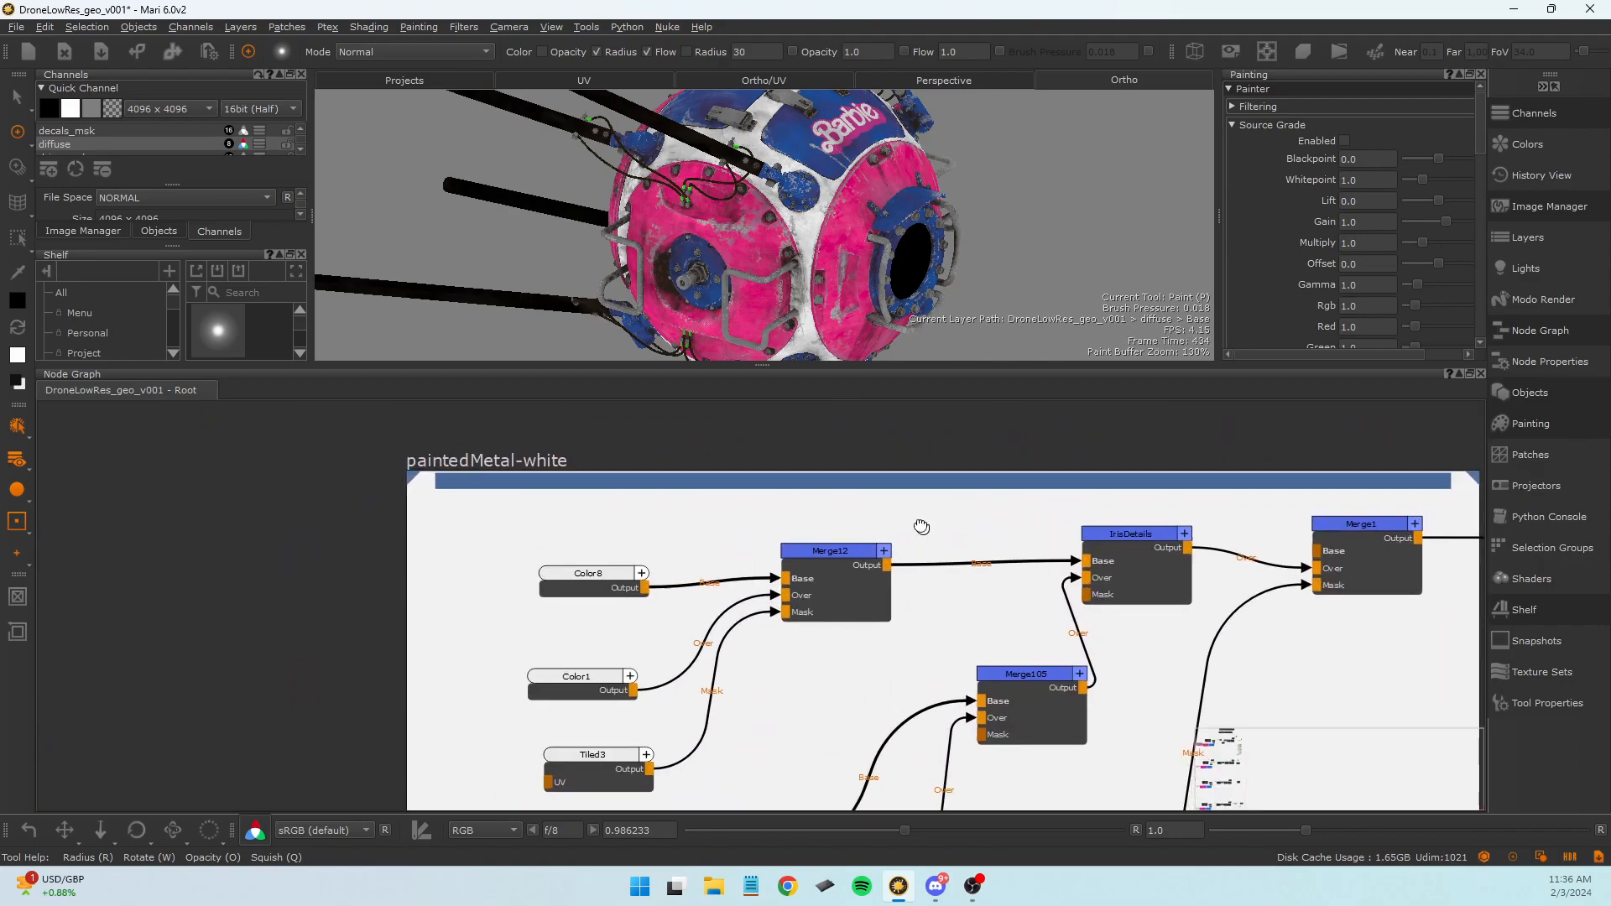
middle_drag(920, 529, 712, 453)
scroll(1057, 683, down, 1)
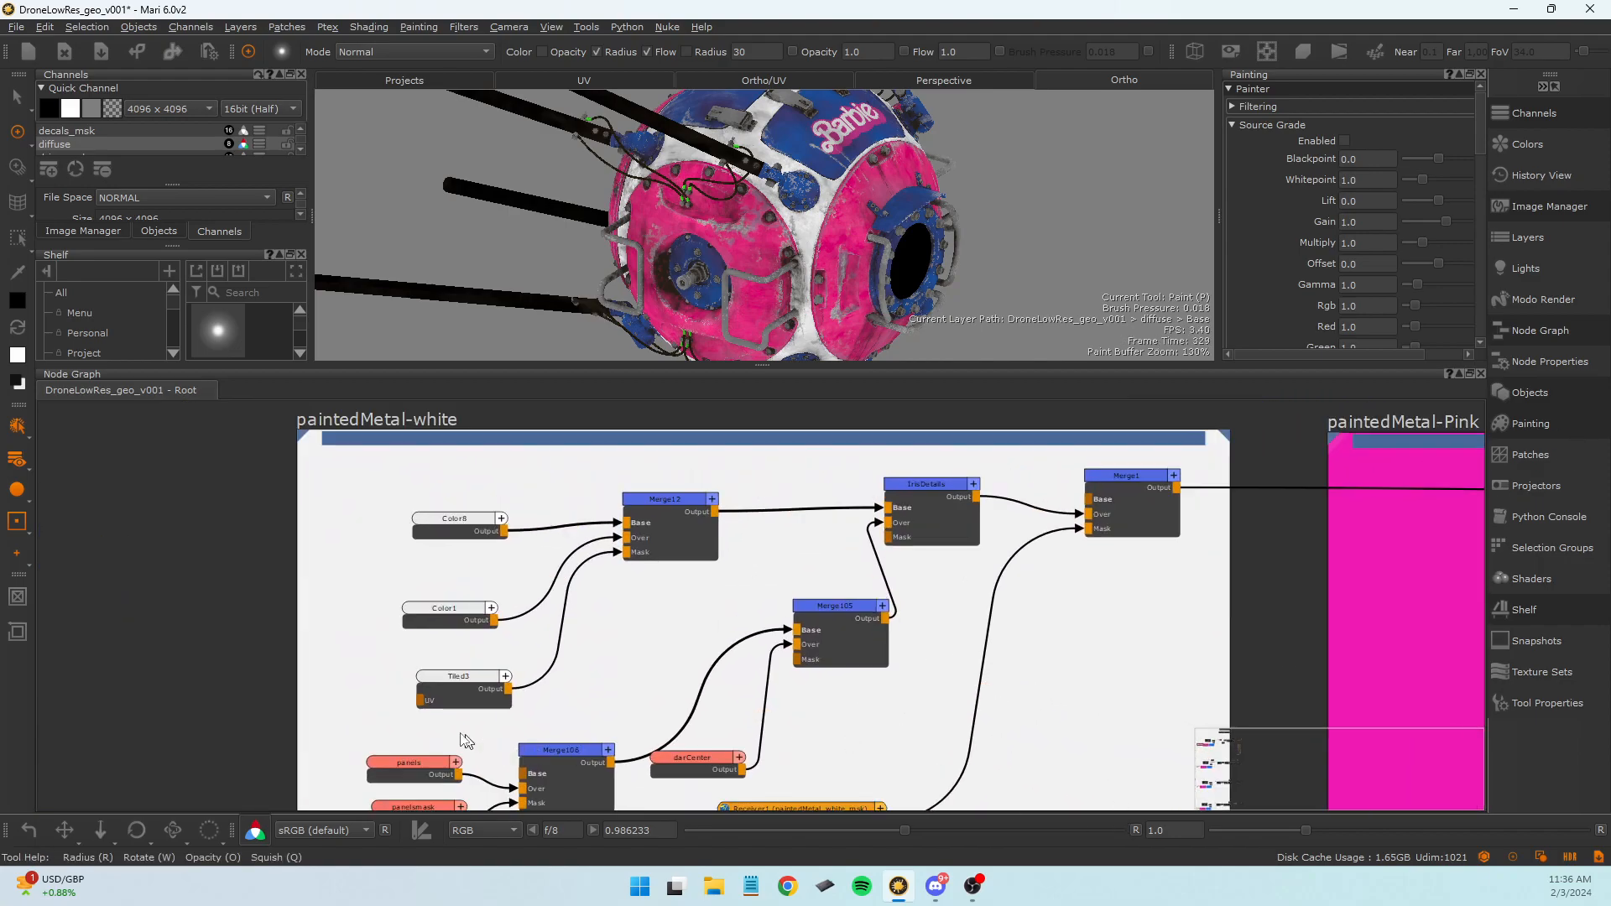
scroll(328, 706, down, 2)
scroll(340, 702, up, 3)
mouse_move(344, 698)
middle_down()
mouse_move(241, 752)
mouse_move(280, 719)
middle_up()
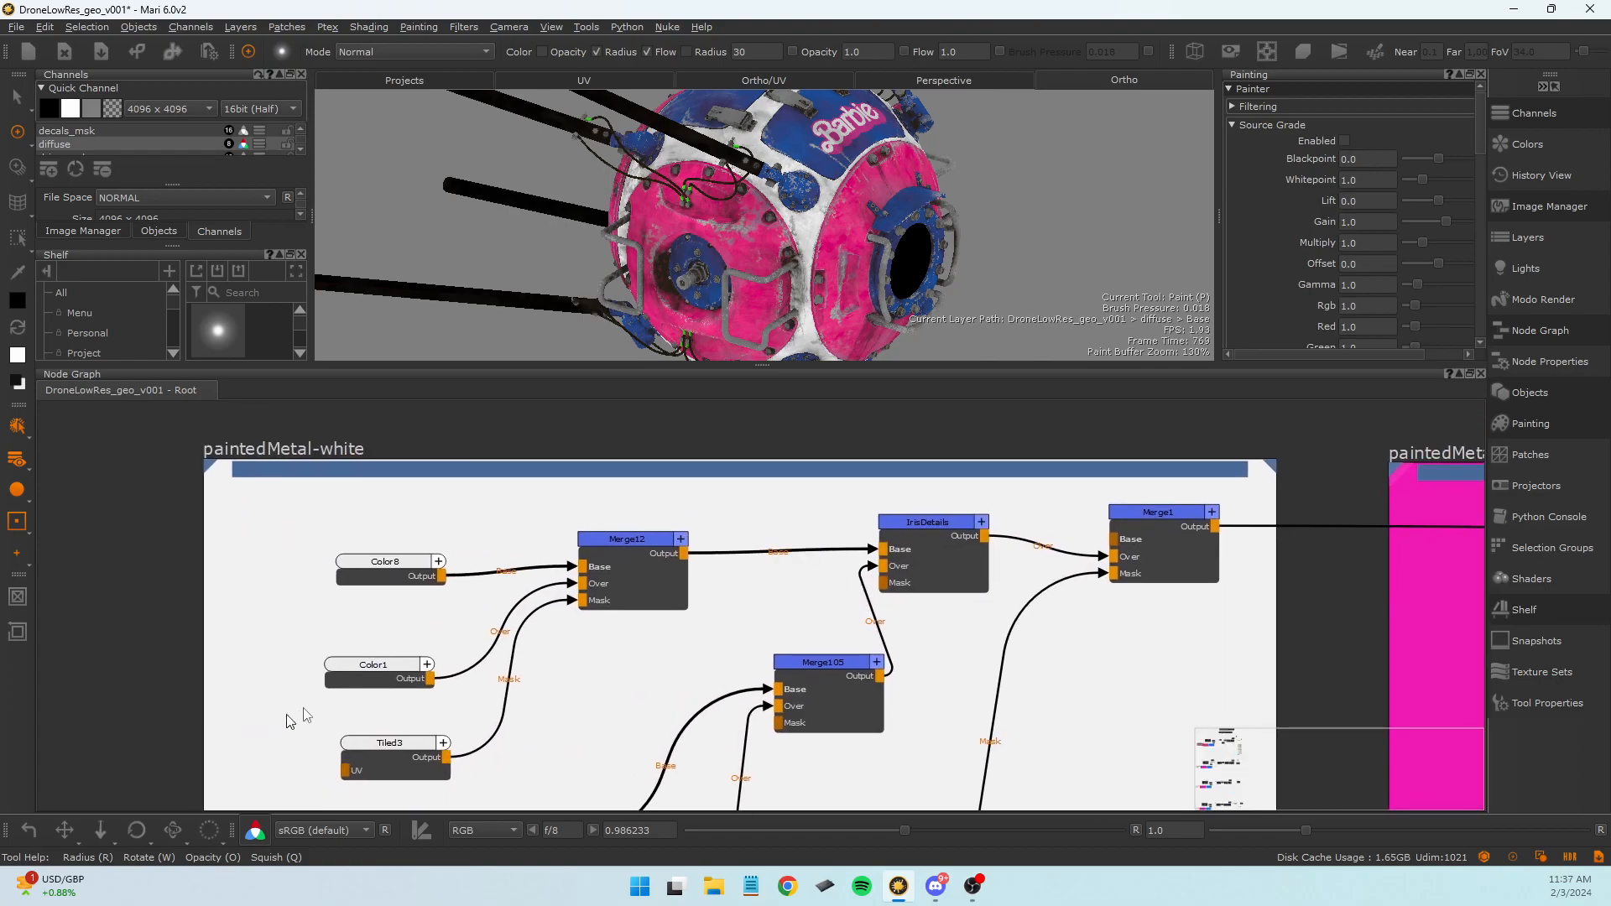
Trace the inputs of Merge1 and IrisDetails through Merge105, Merge106, panels, panelsmask, darCenter and the paintedMetal_white_msk receiver.
mouse_move(1171, 543)
mouse_down()
mouse_move(1171, 512)
mouse_move(1175, 536)
mouse_up()
click(948, 579)
drag(949, 579, 955, 584)
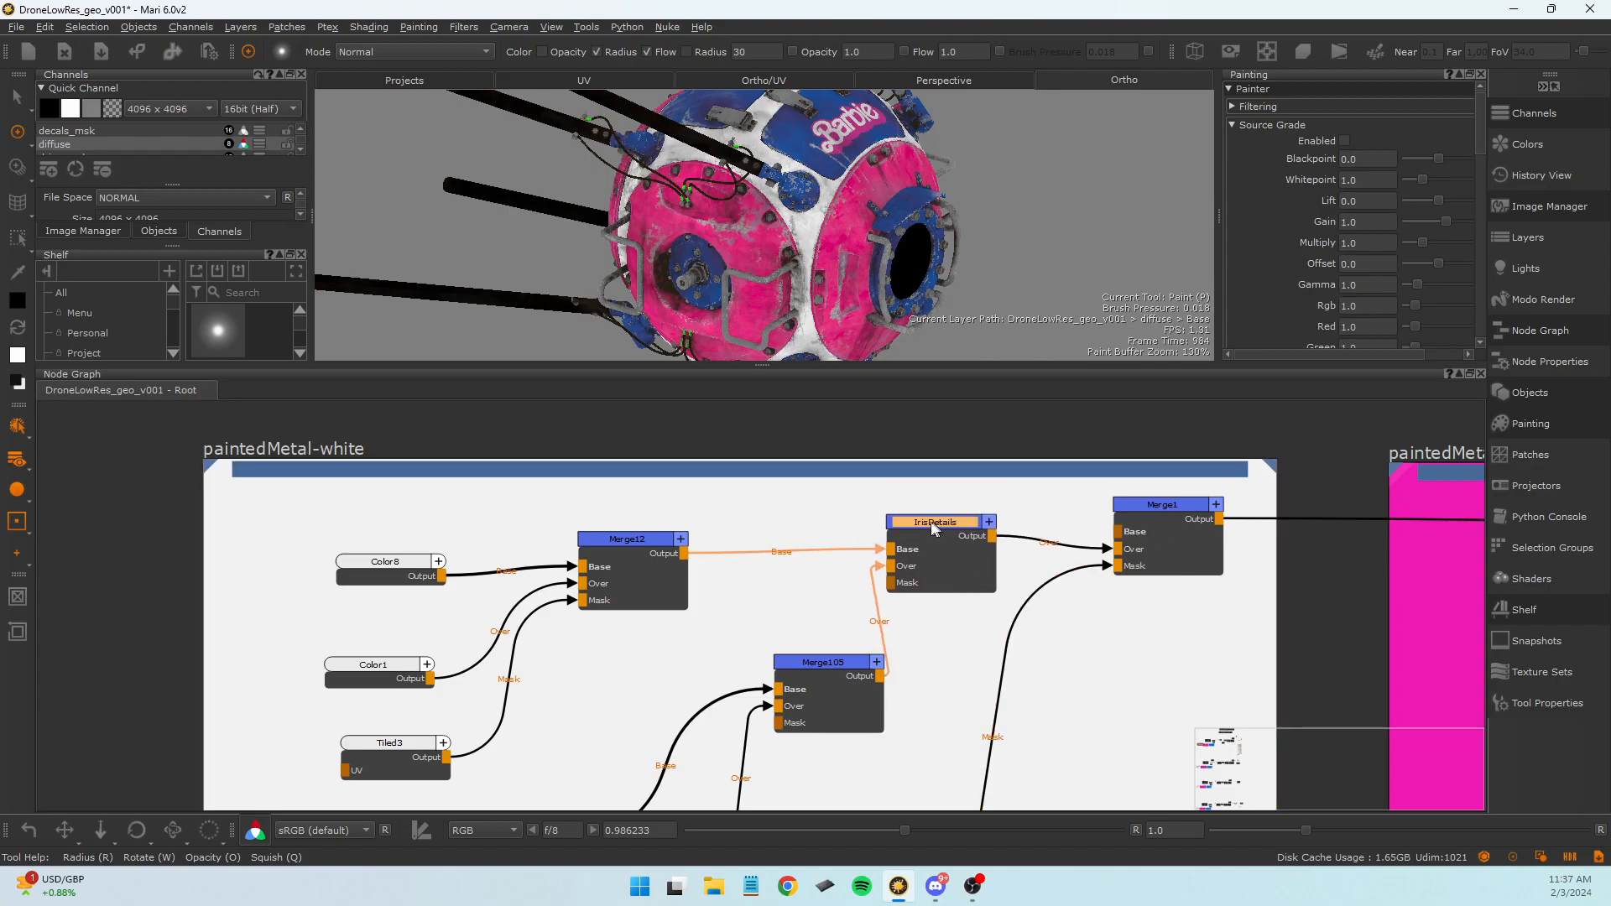
scroll(811, 663, down, 3)
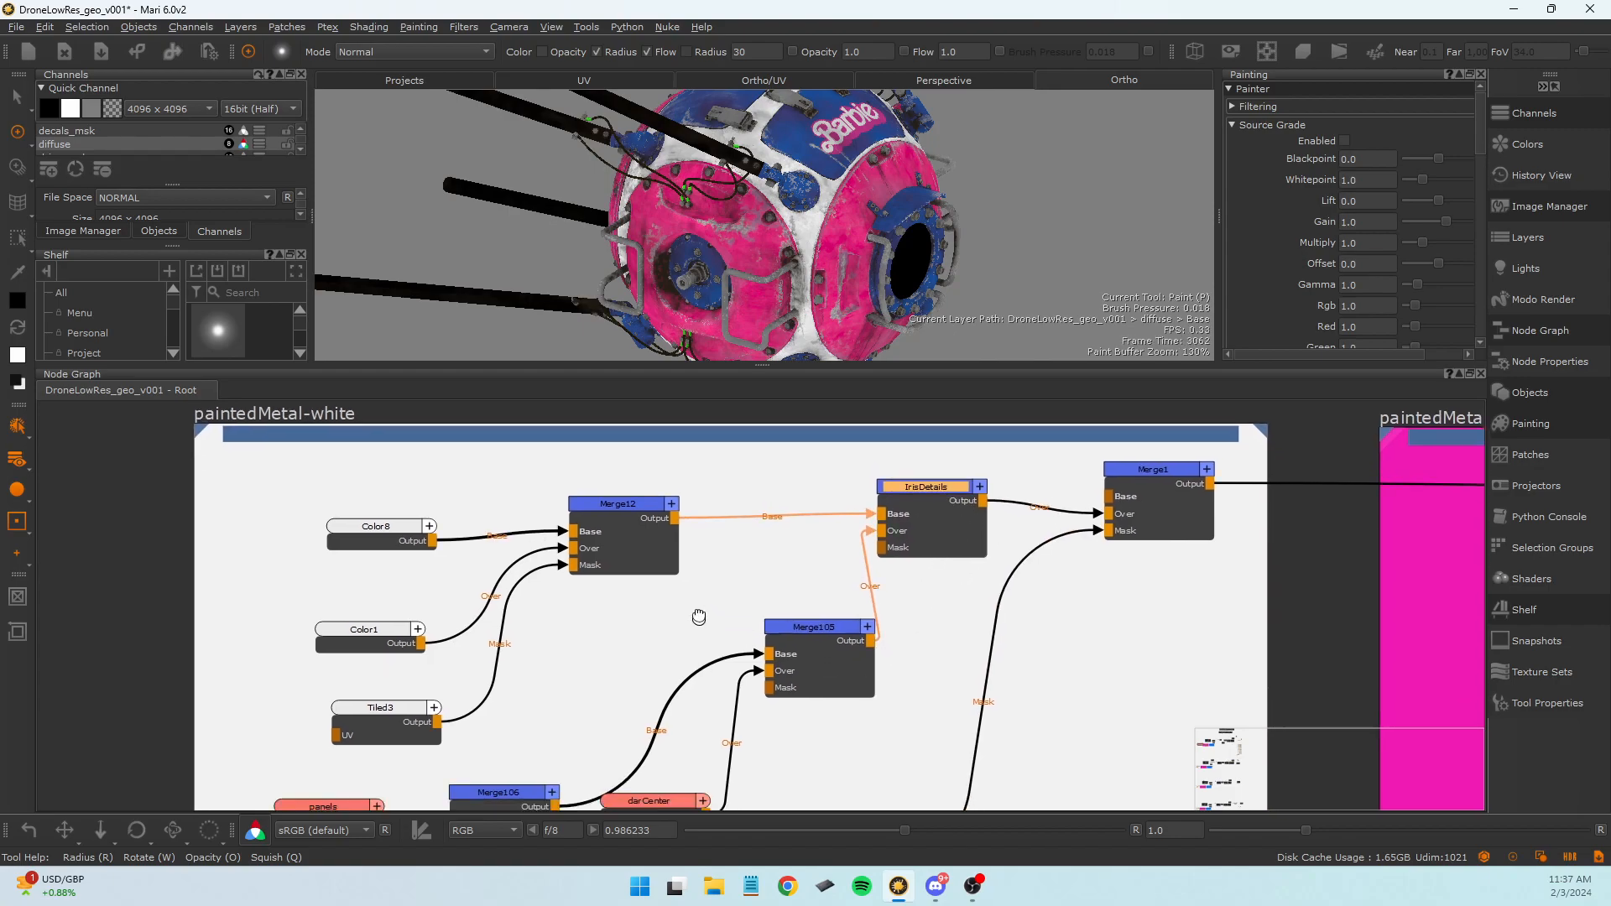
middle_drag(507, 676, 504, 601)
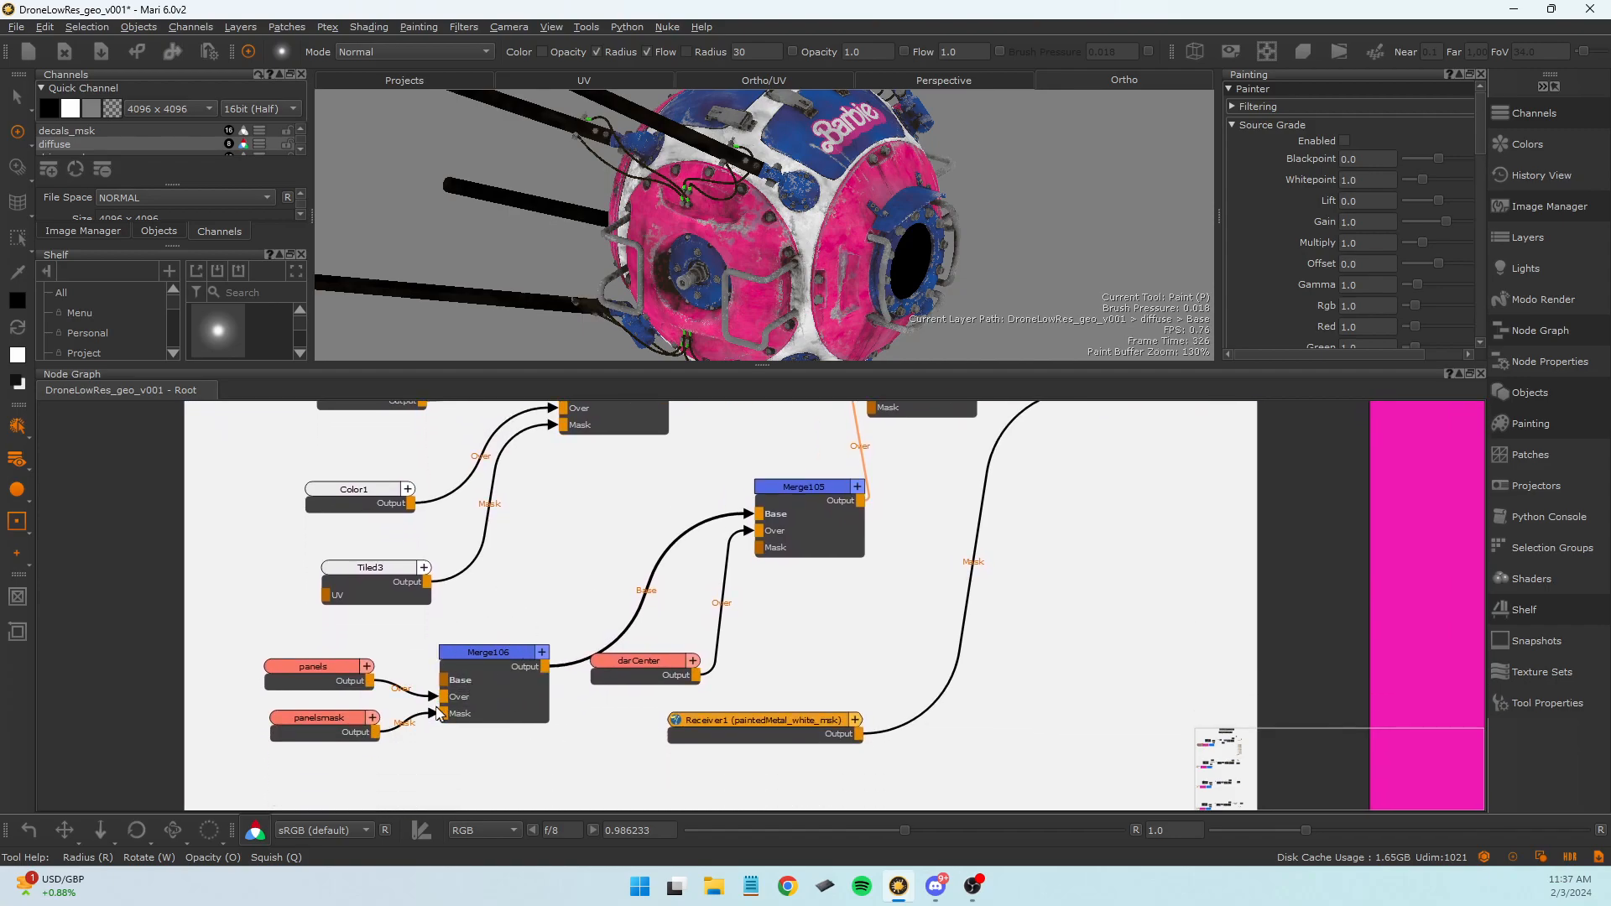
middle_drag(855, 628, 791, 690)
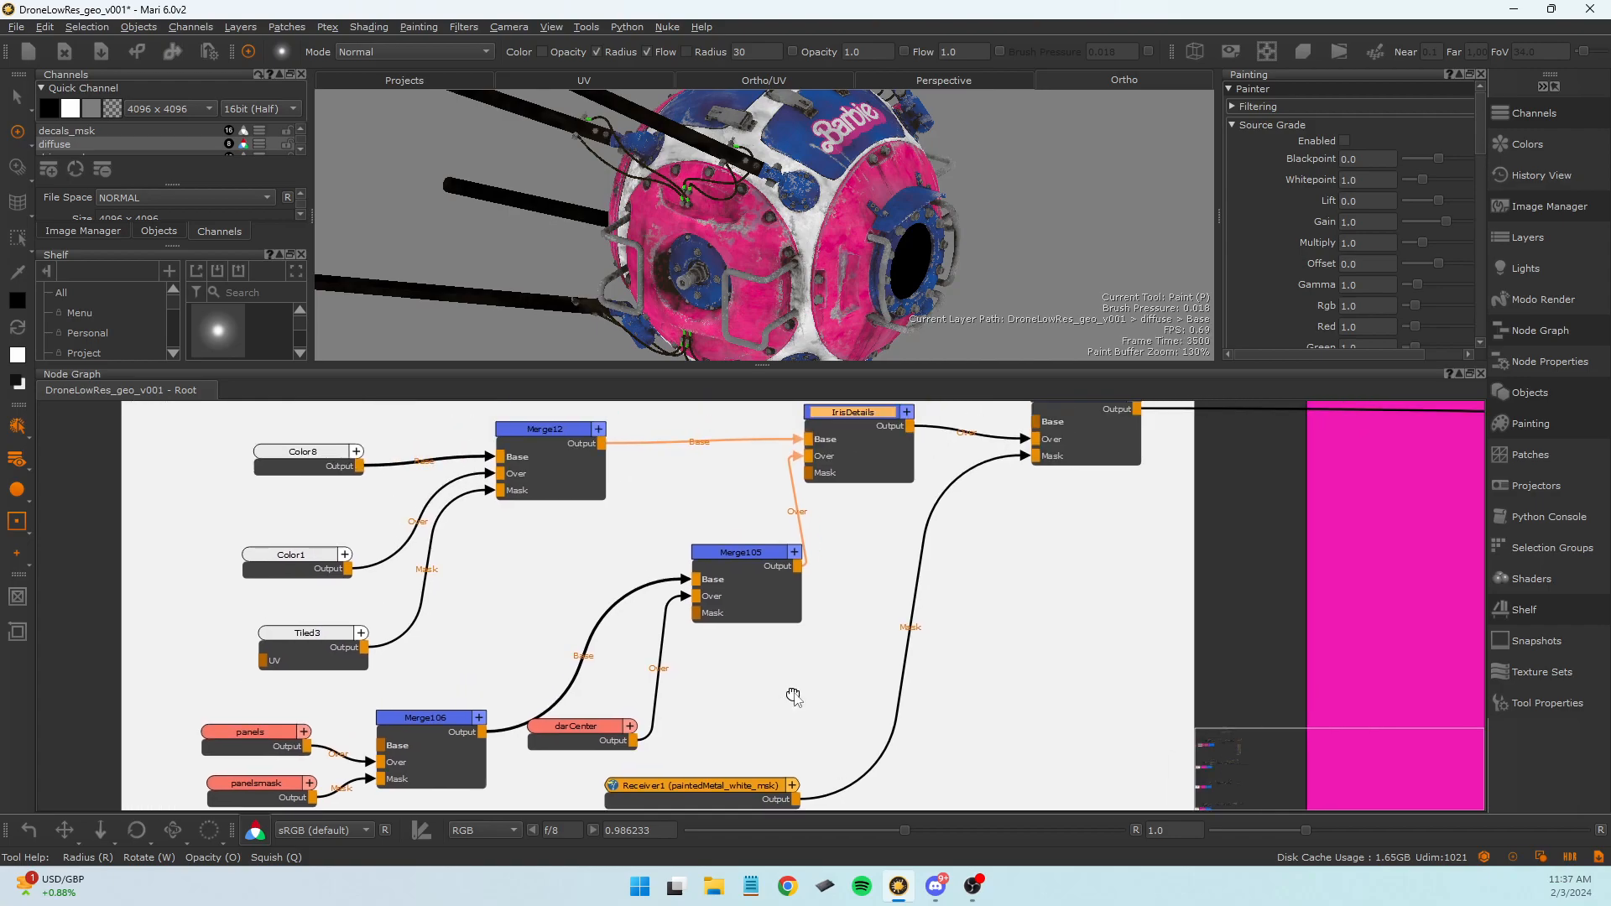
middle_drag(874, 546, 824, 664)
Open the properties of Merge1 and IrisDetails, and dock Node Properties side by side with the Node Graph.
drag(1027, 560, 1035, 556)
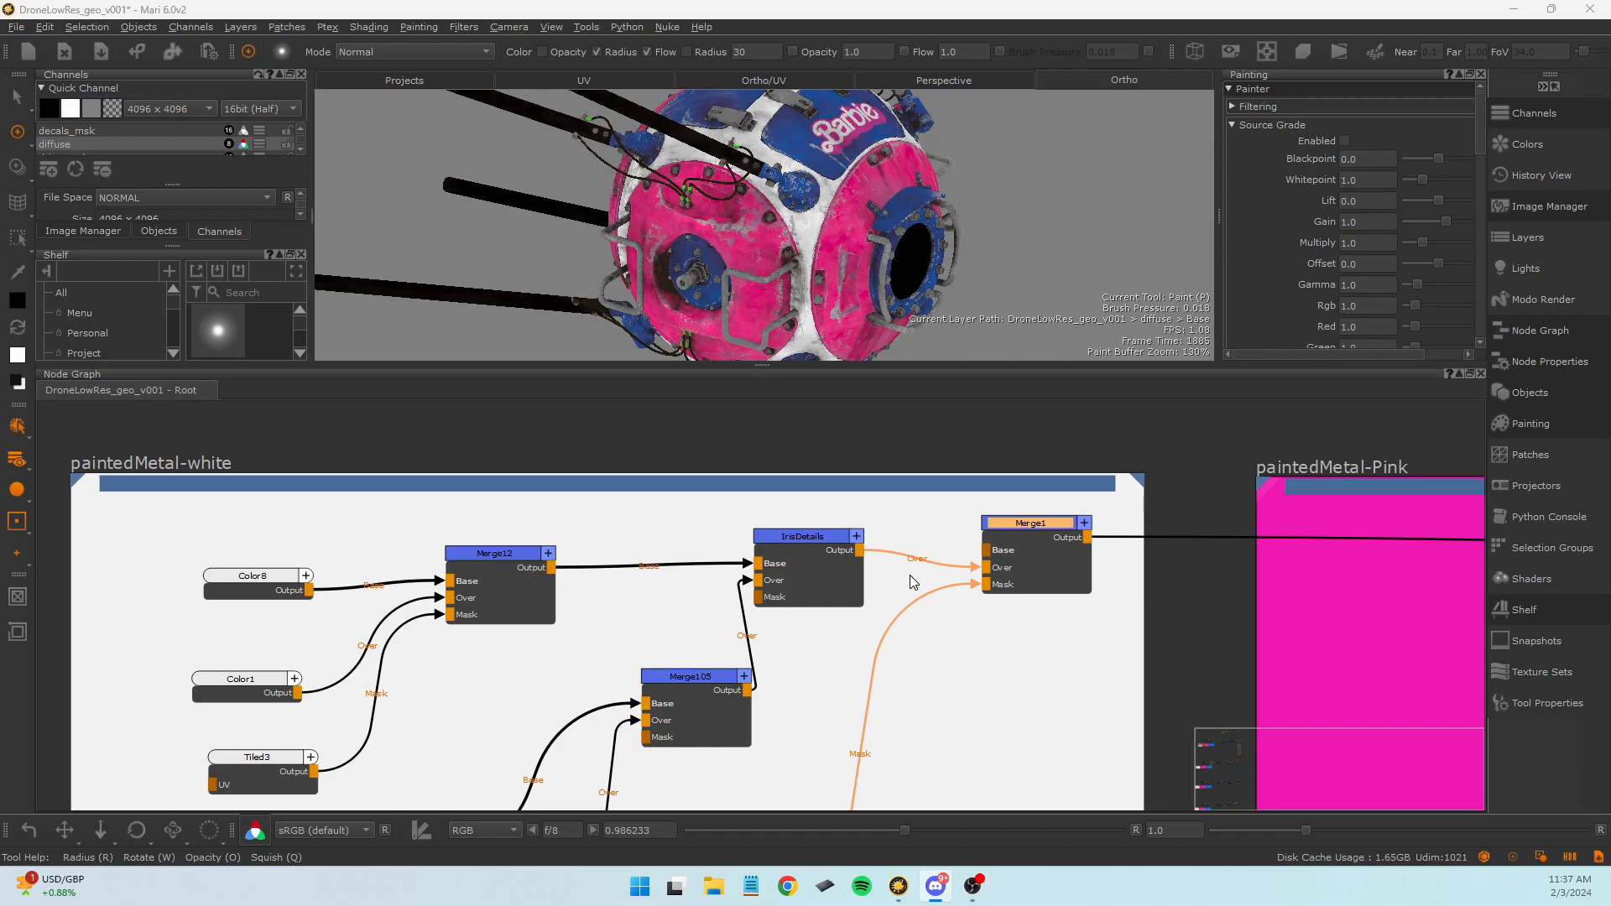
click(846, 589)
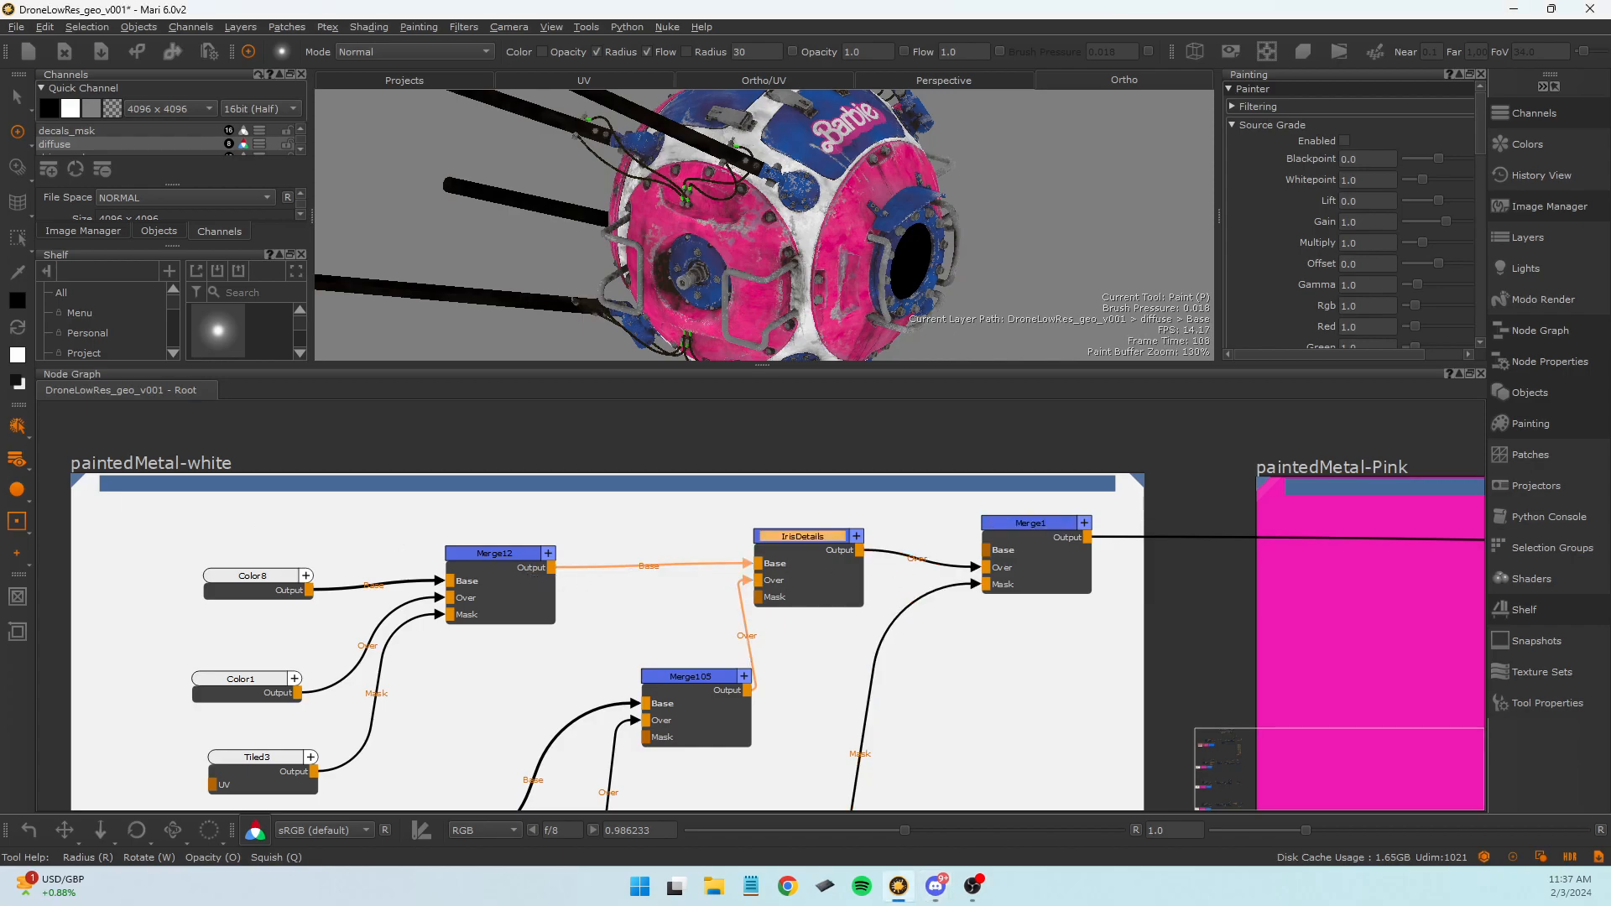
drag(0, 183, 1015, 400)
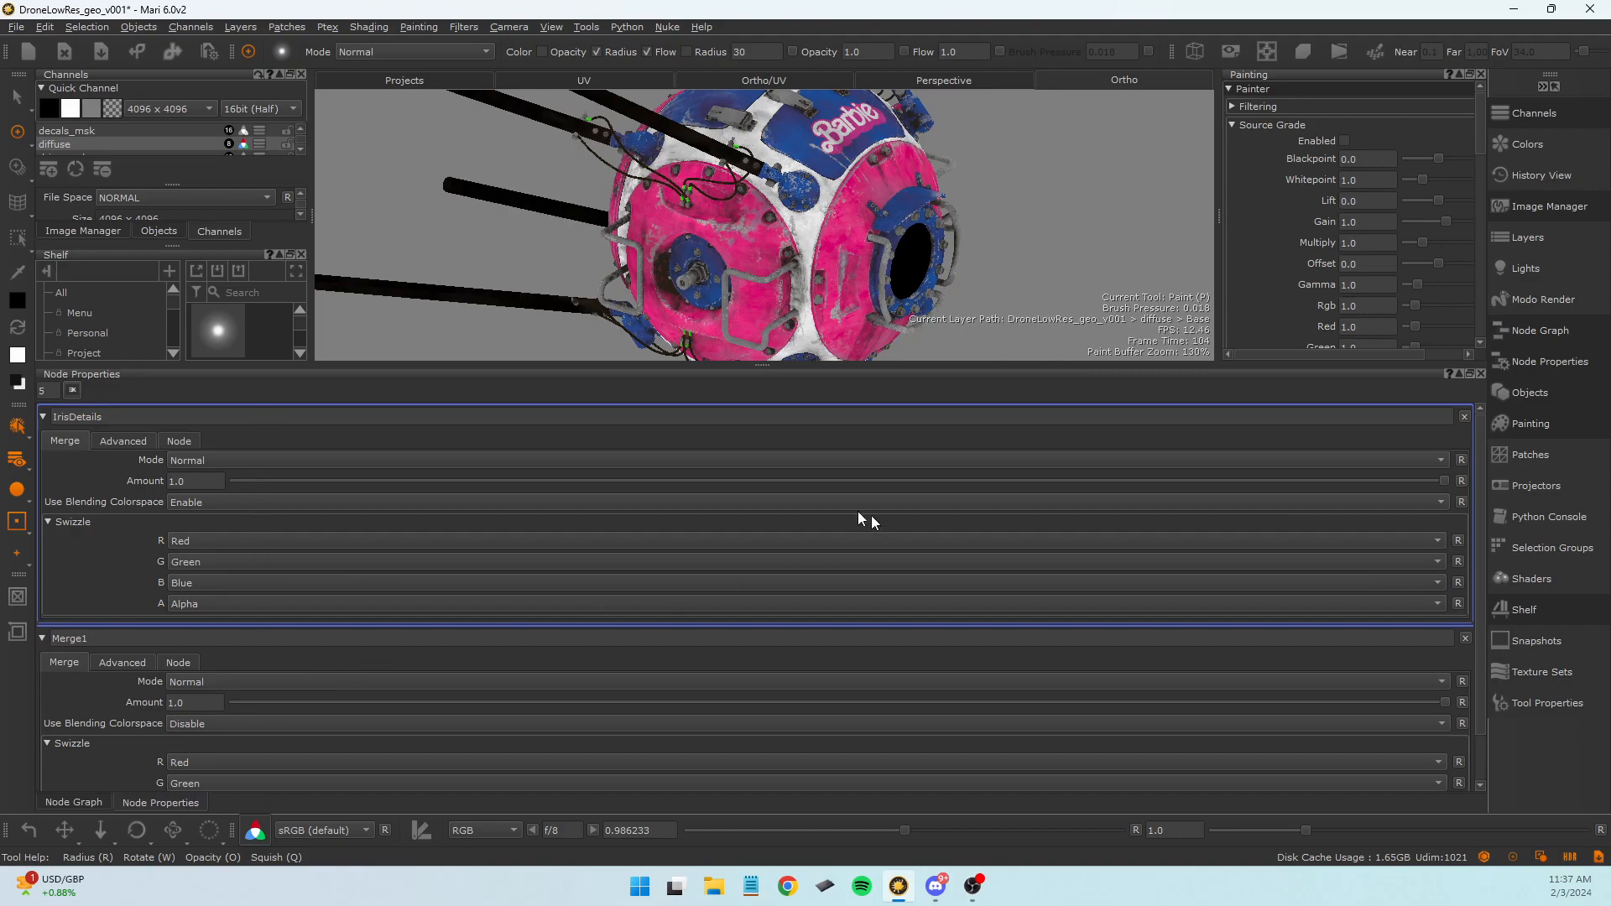
click(1469, 373)
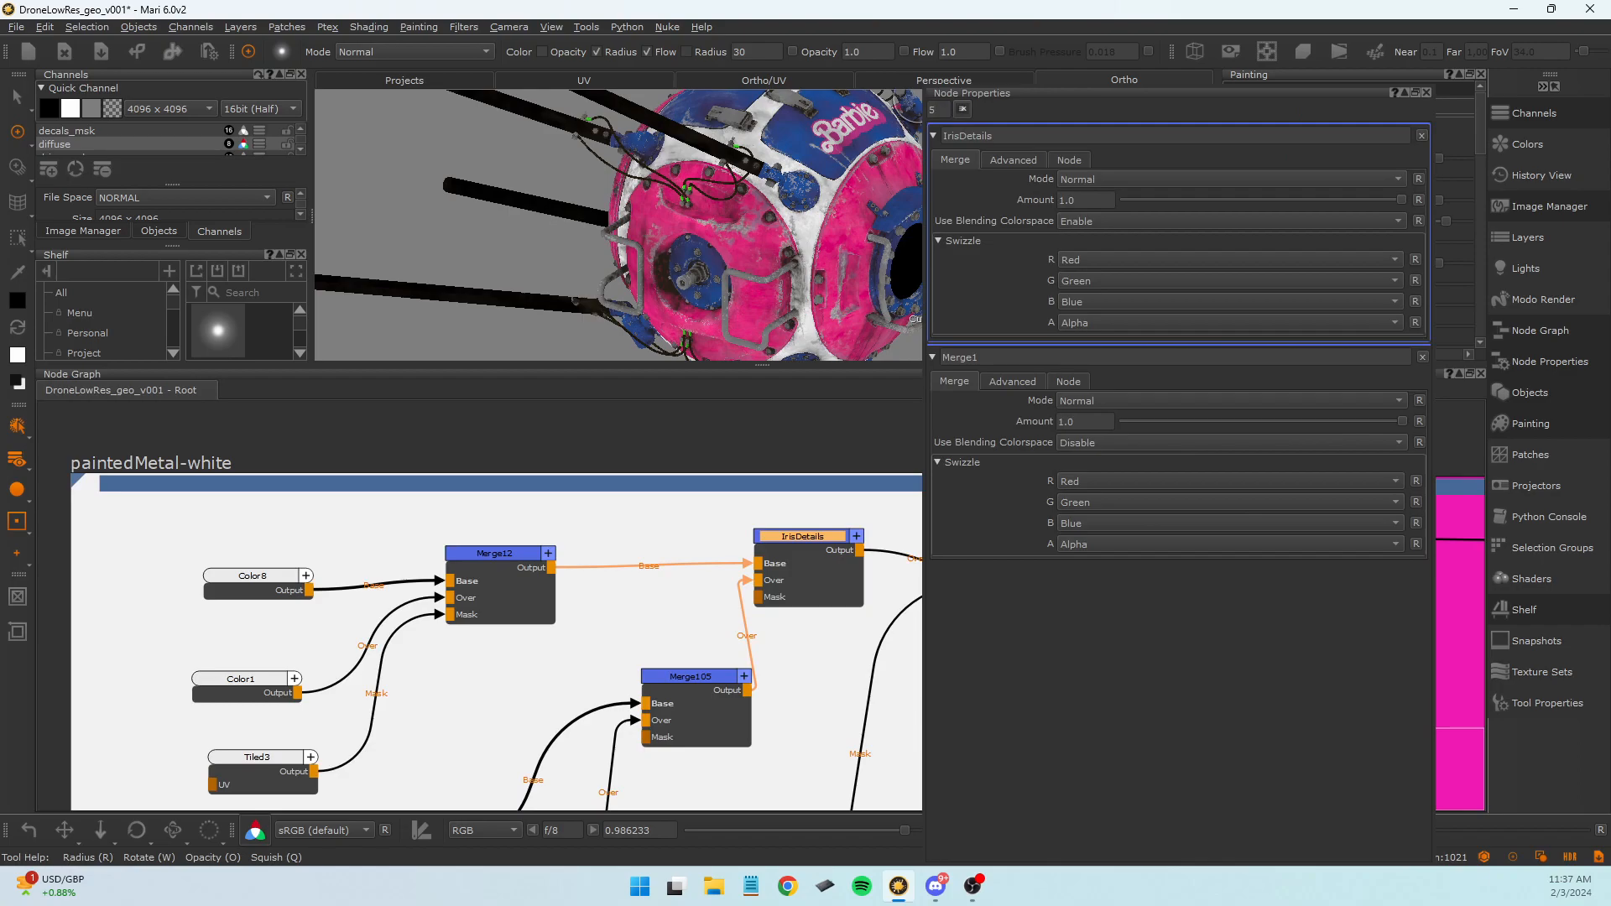
mouse_move(938, 93)
mouse_down()
mouse_move(1103, 469)
mouse_move(1353, 450)
mouse_move(1309, 444)
mouse_up()
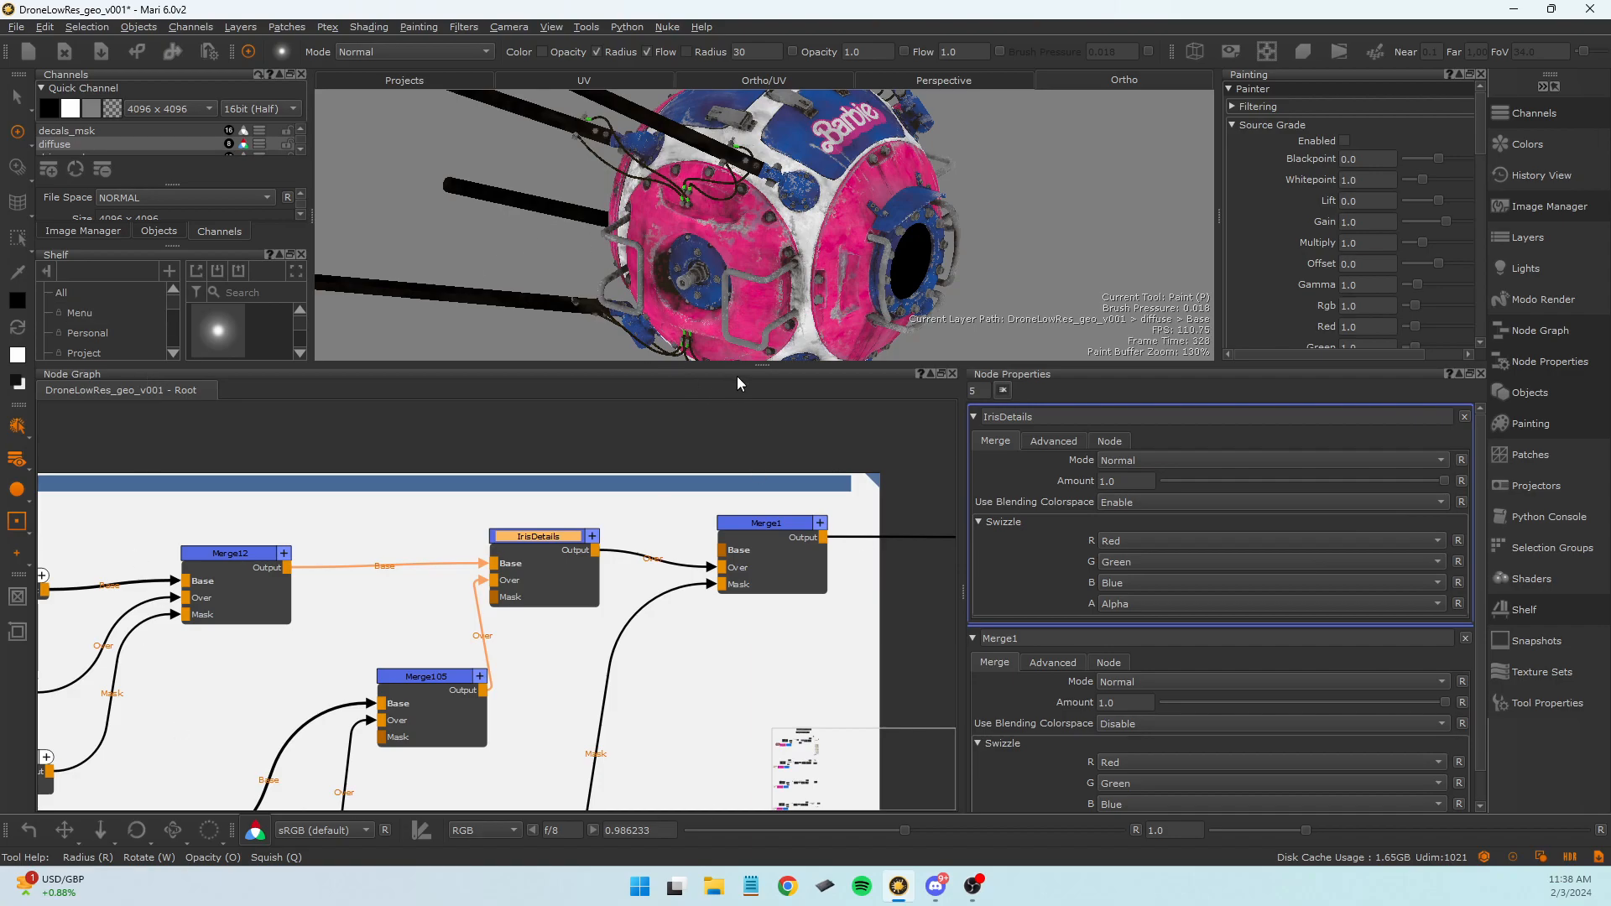
mouse_move(737, 376)
mouse_down()
mouse_move(745, 428)
mouse_move(748, 390)
mouse_move(723, 370)
mouse_move(778, 370)
mouse_move(274, 378)
mouse_move(234, 399)
mouse_move(472, 400)
mouse_up()
Look through the blend modes available for the IrisDetails merge, keeping its mode on Normal.
scroll(601, 603, down, 4)
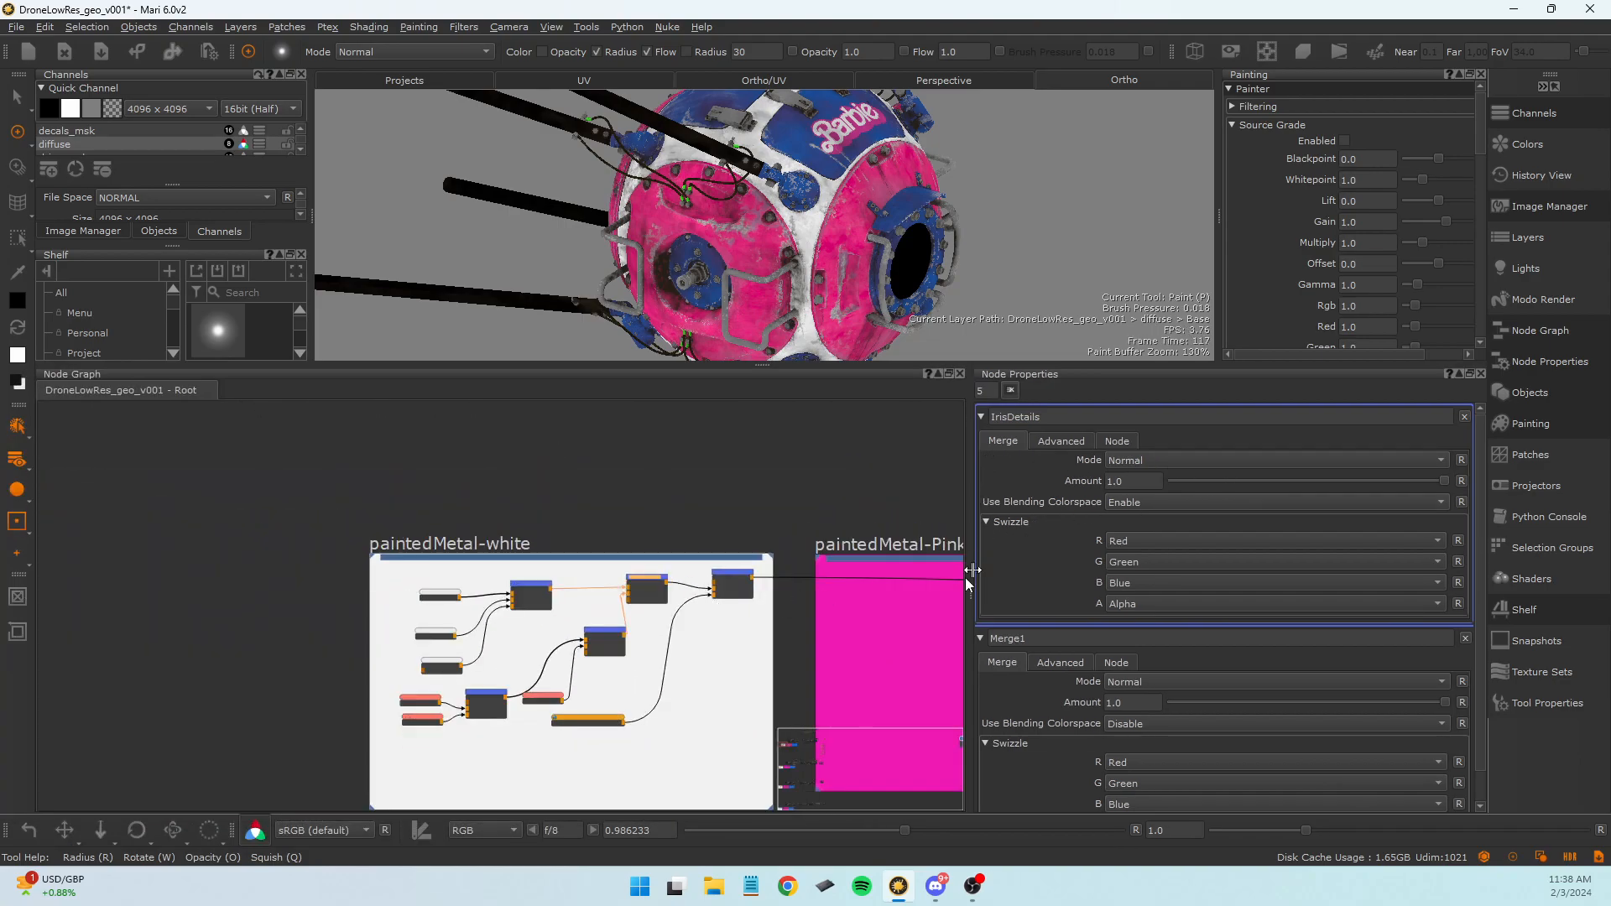
scroll(766, 504, up, 2)
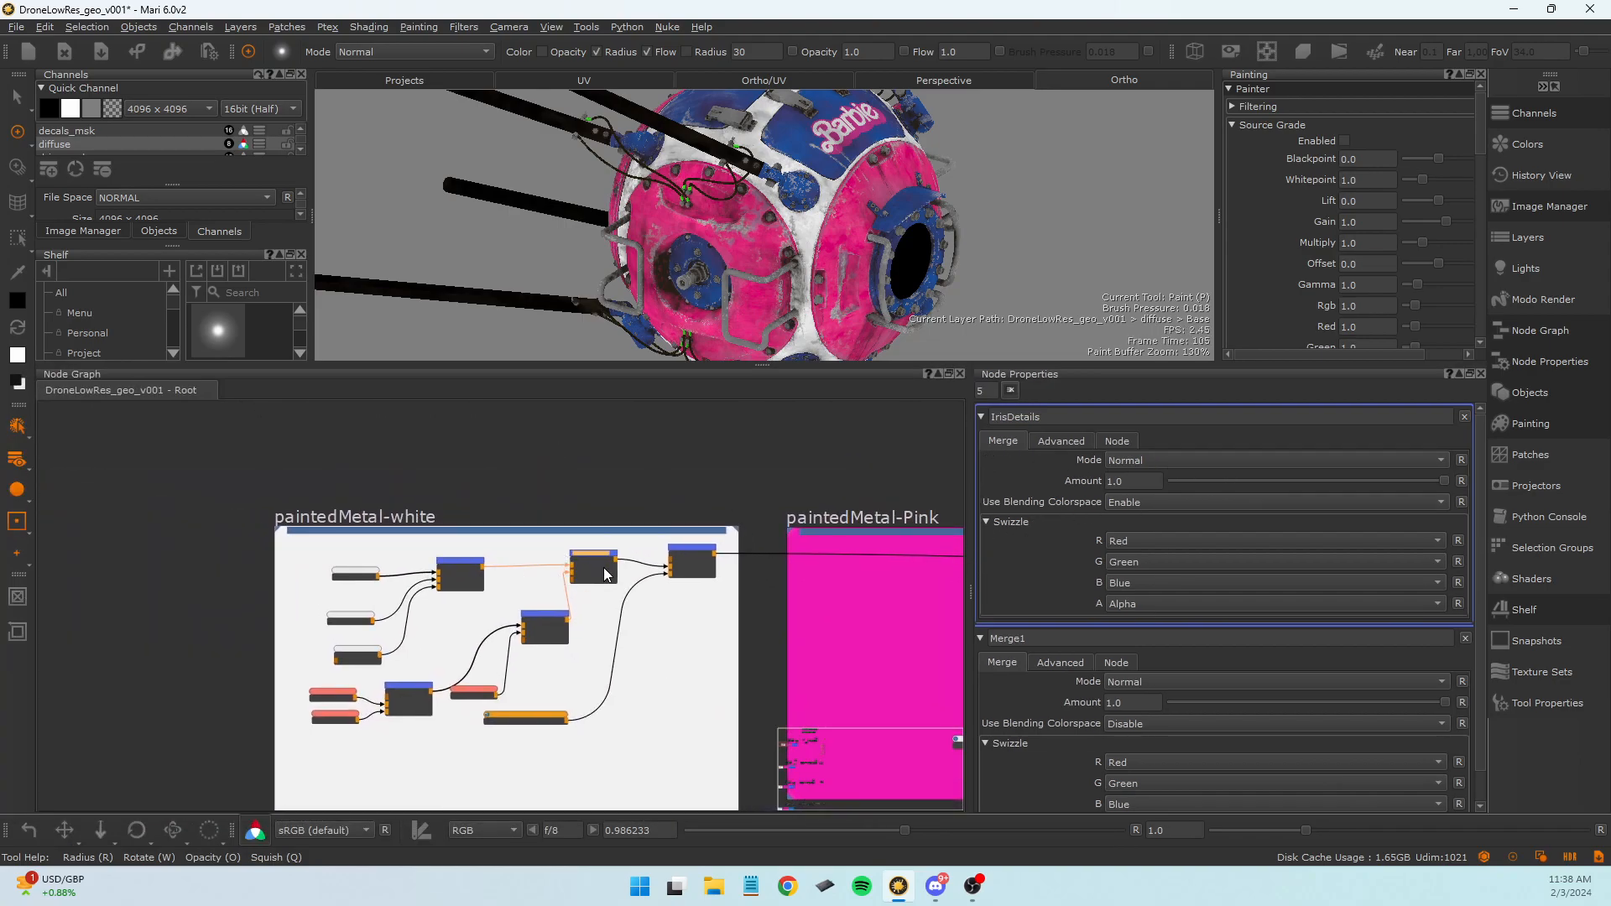
click(1127, 460)
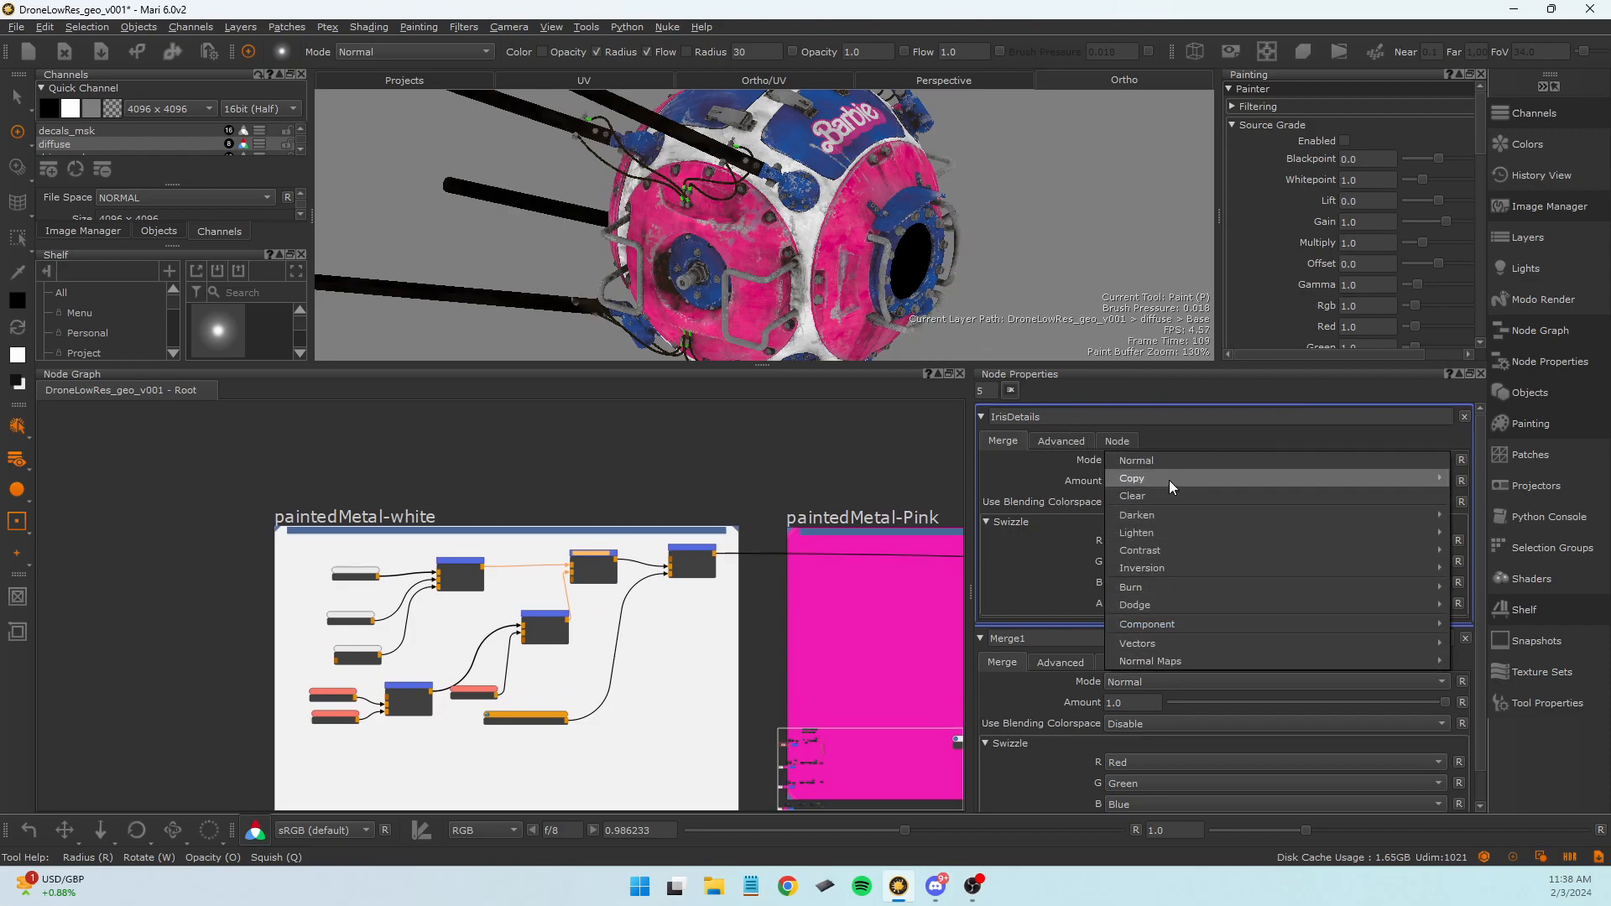
click(1076, 471)
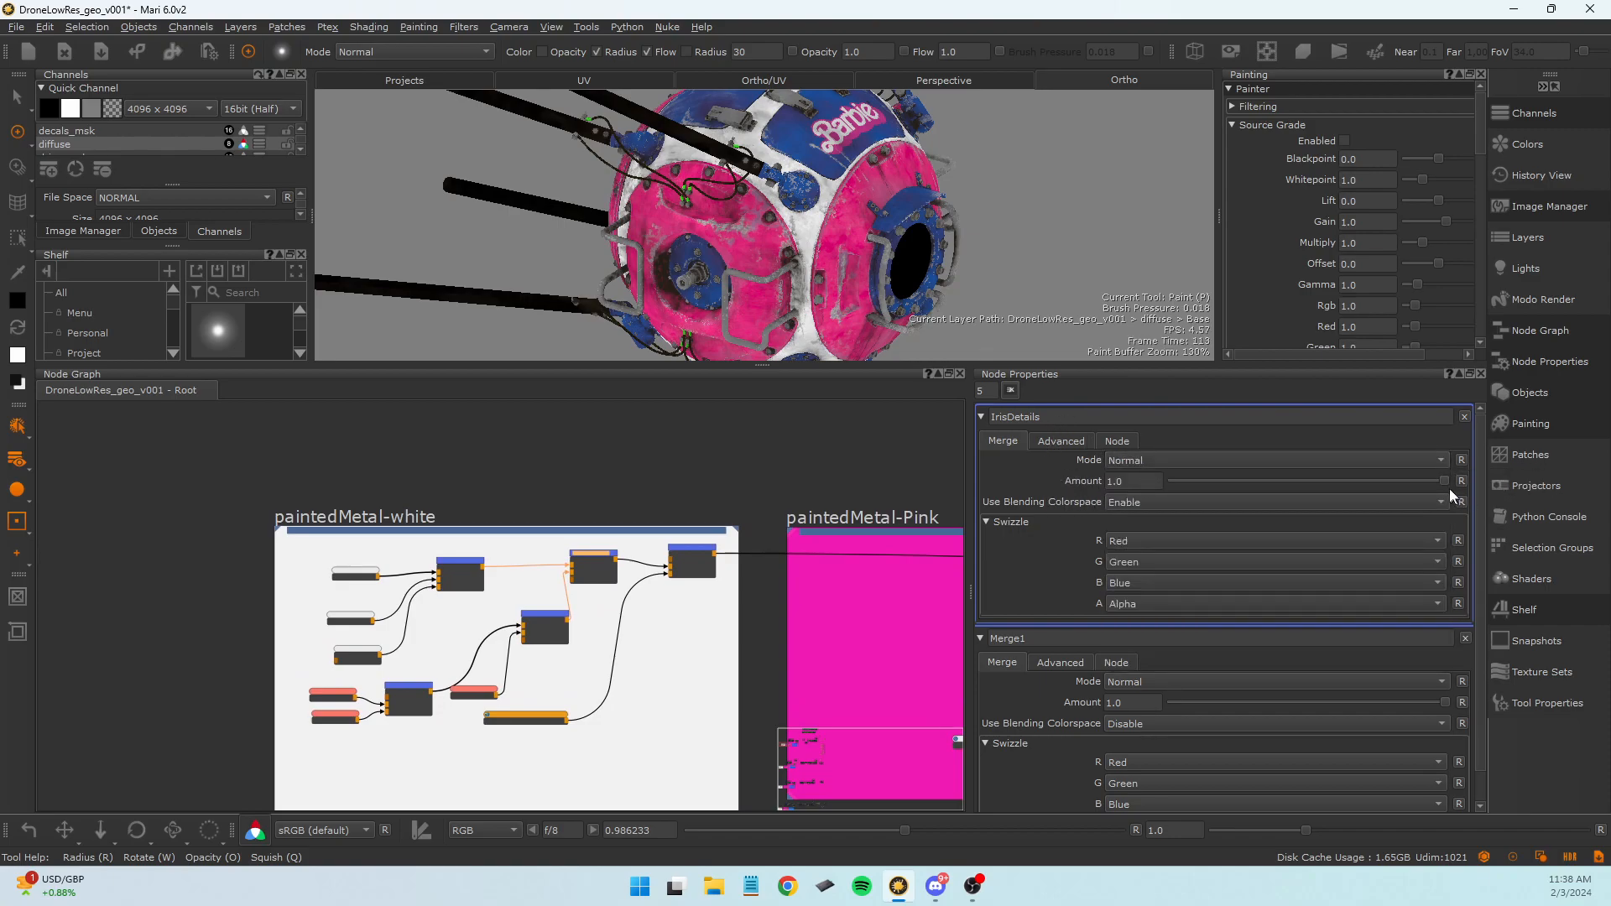
Reposition the IrisDetails and Merge1 nodes slightly at the output end of the paintedMetal-white group.
drag(1413, 488, 1568, 492)
scroll(602, 566, up, 3)
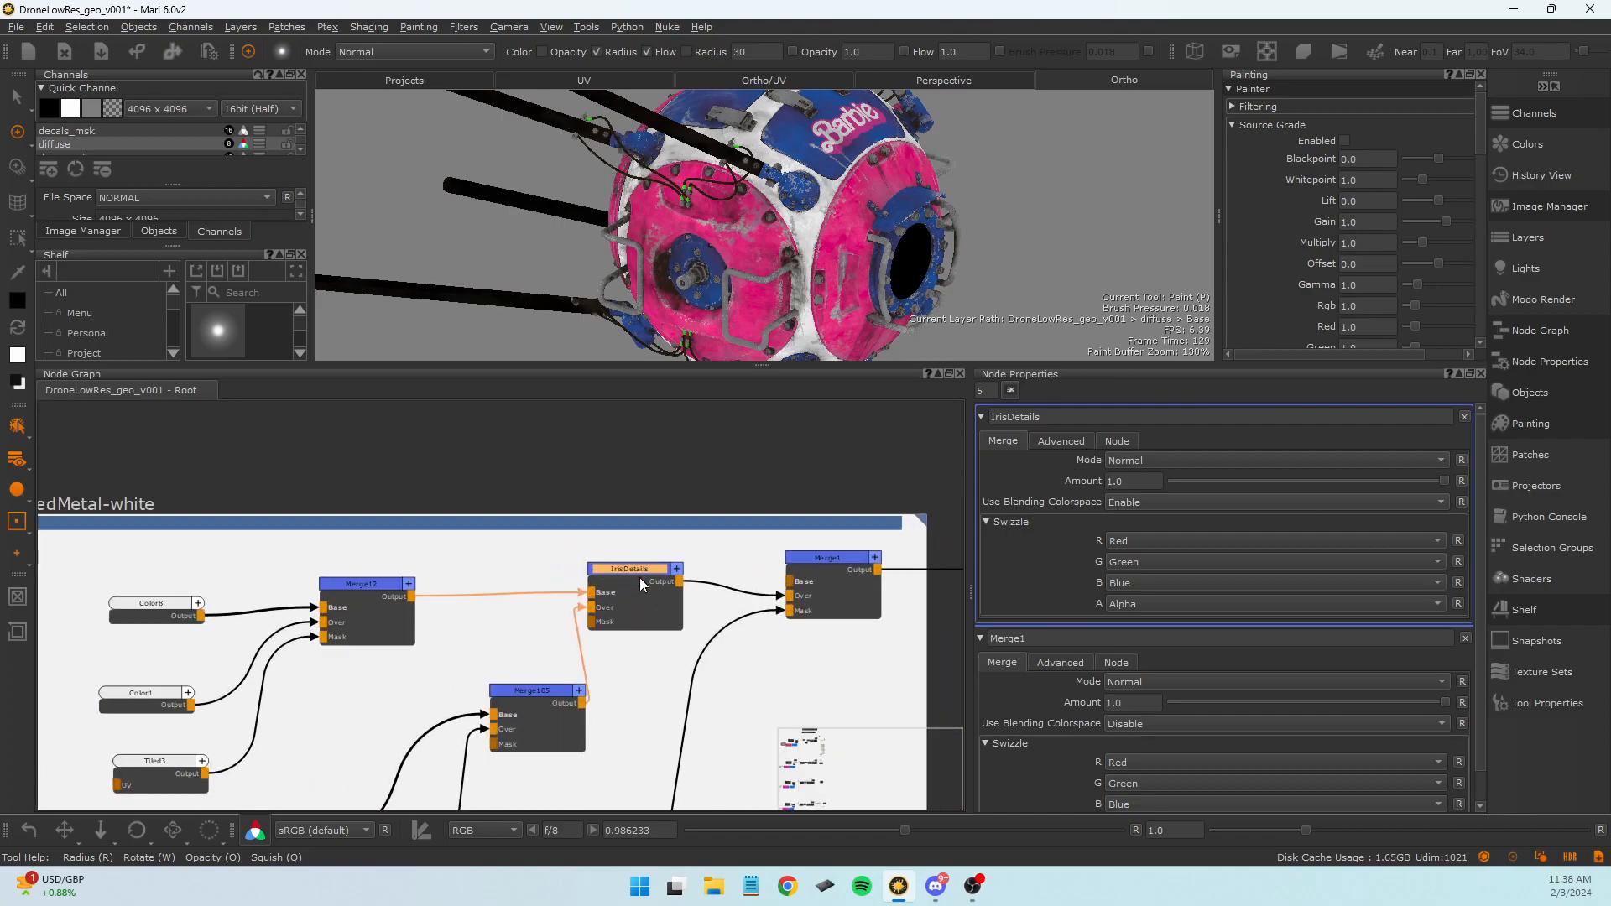
drag(836, 594, 822, 606)
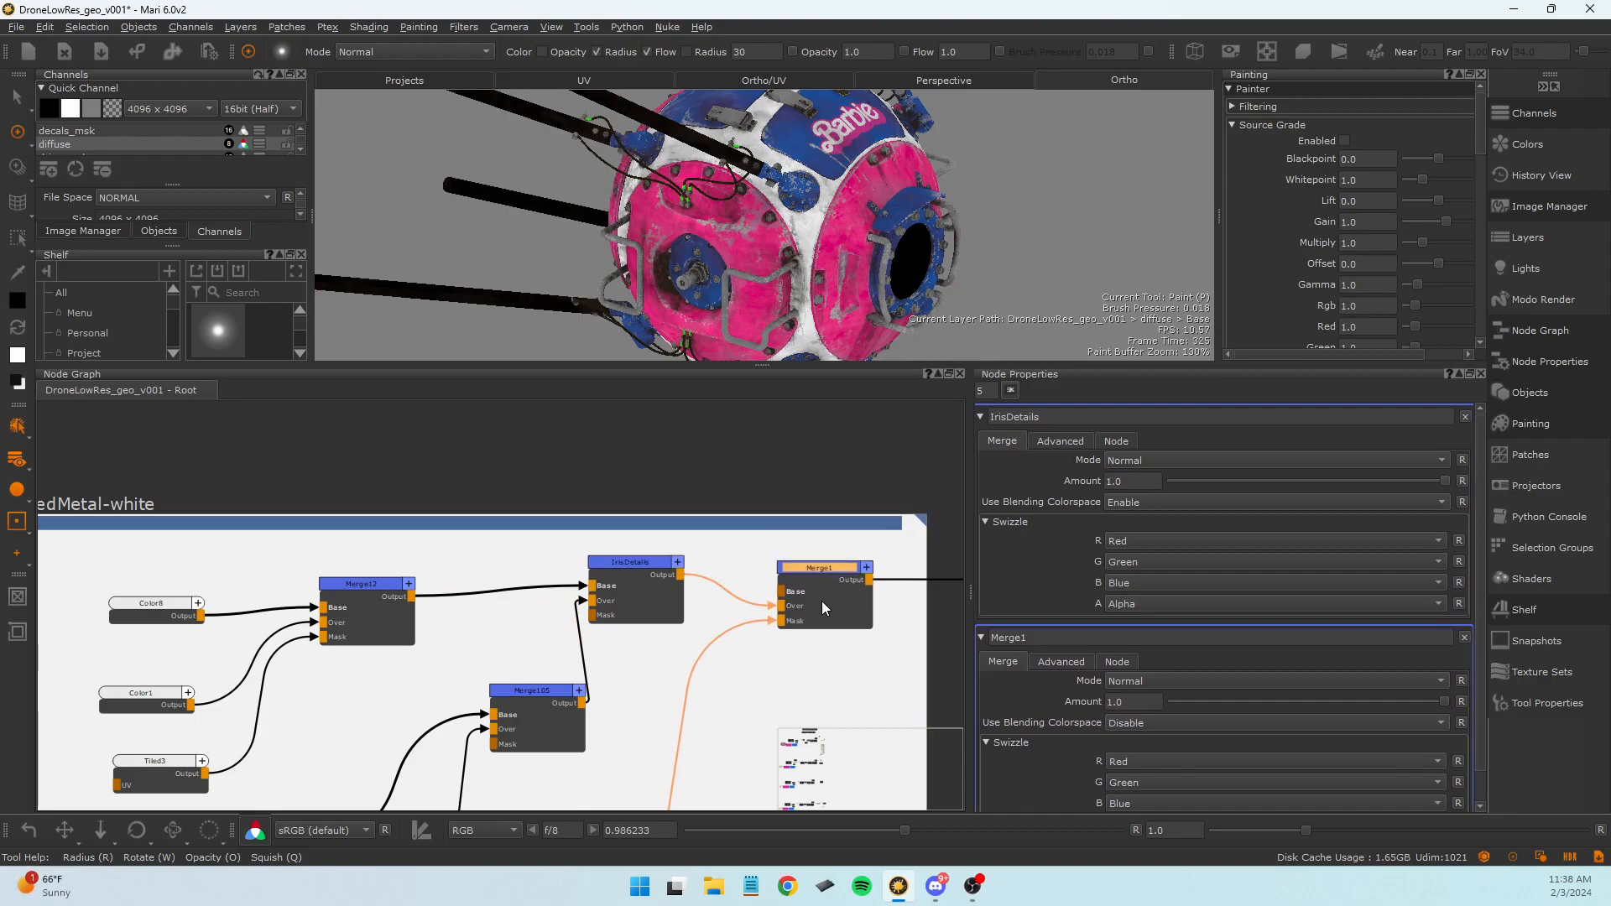
Survey the wider node graph from the rubber, fabric, glowStick and glass groups back to the painted metal groups.
mouse_move(344, 495)
middle_down()
mouse_move(525, 460)
mouse_move(661, 467)
middle_up()
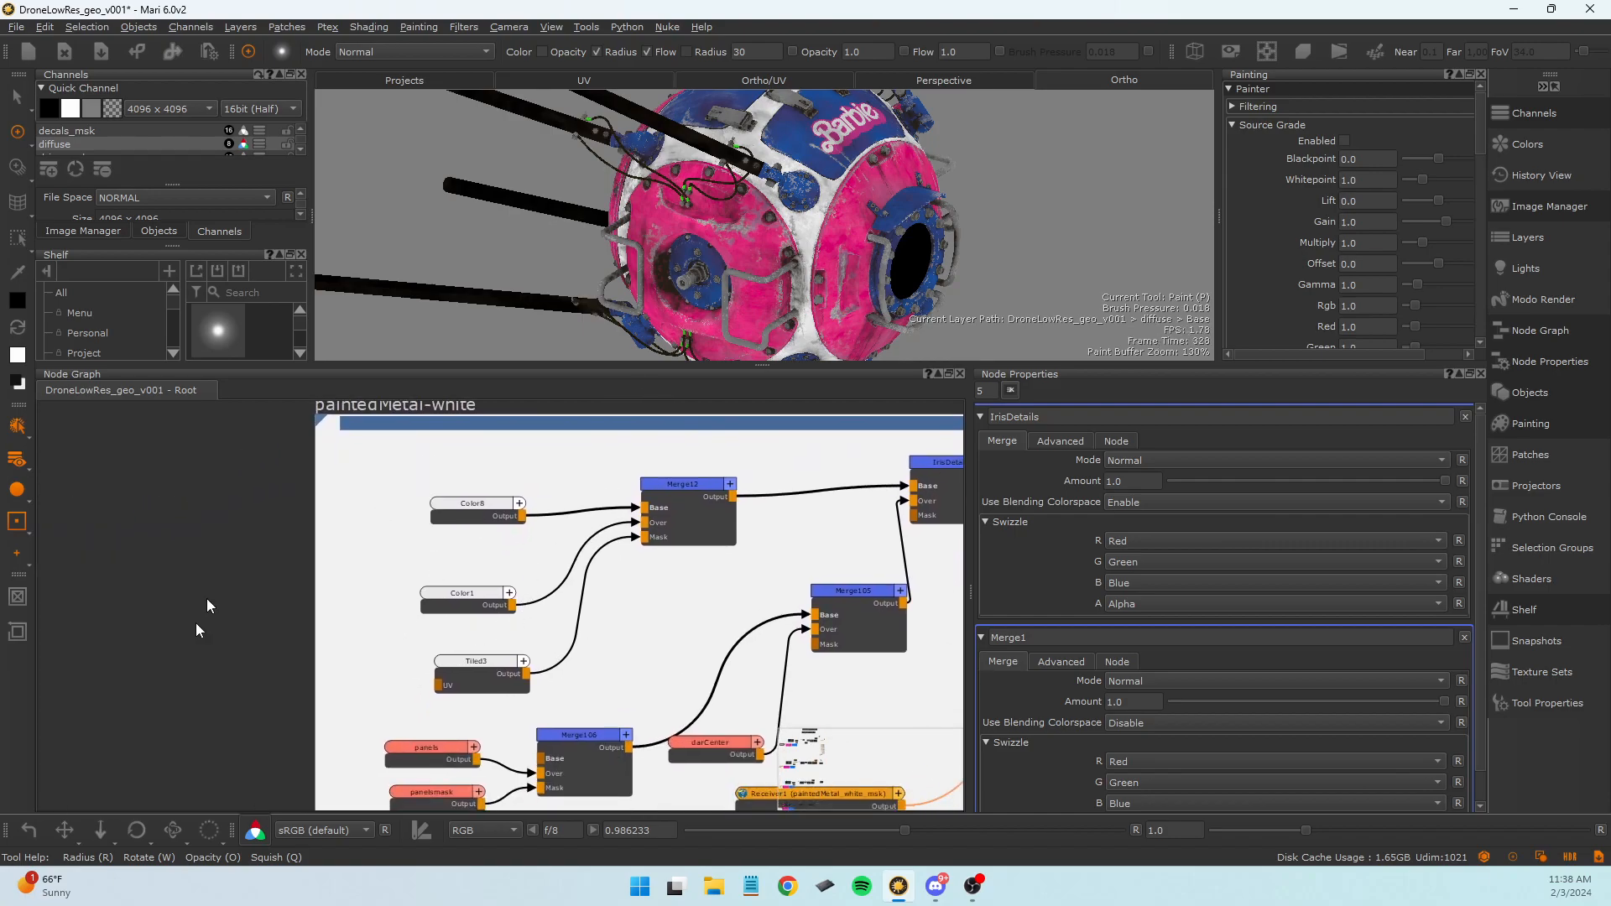
scroll(495, 624, down, 3)
scroll(497, 625, down, 5)
middle_drag(661, 760, 65, 752)
middle_drag(532, 690, 242, 690)
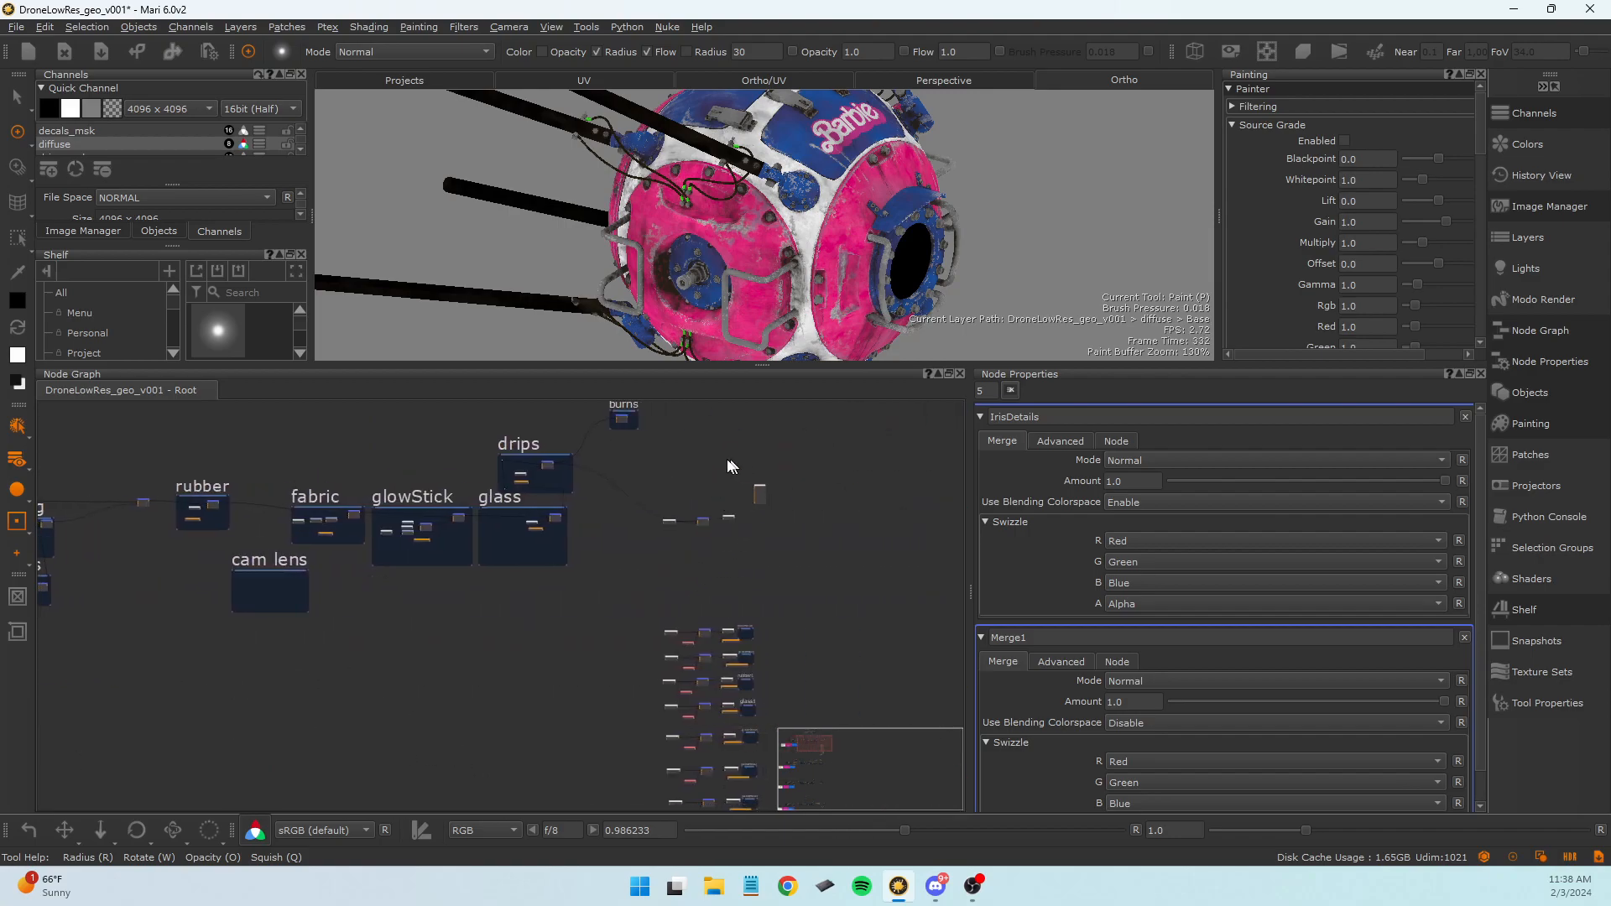
middle_drag(458, 655, 1238, 599)
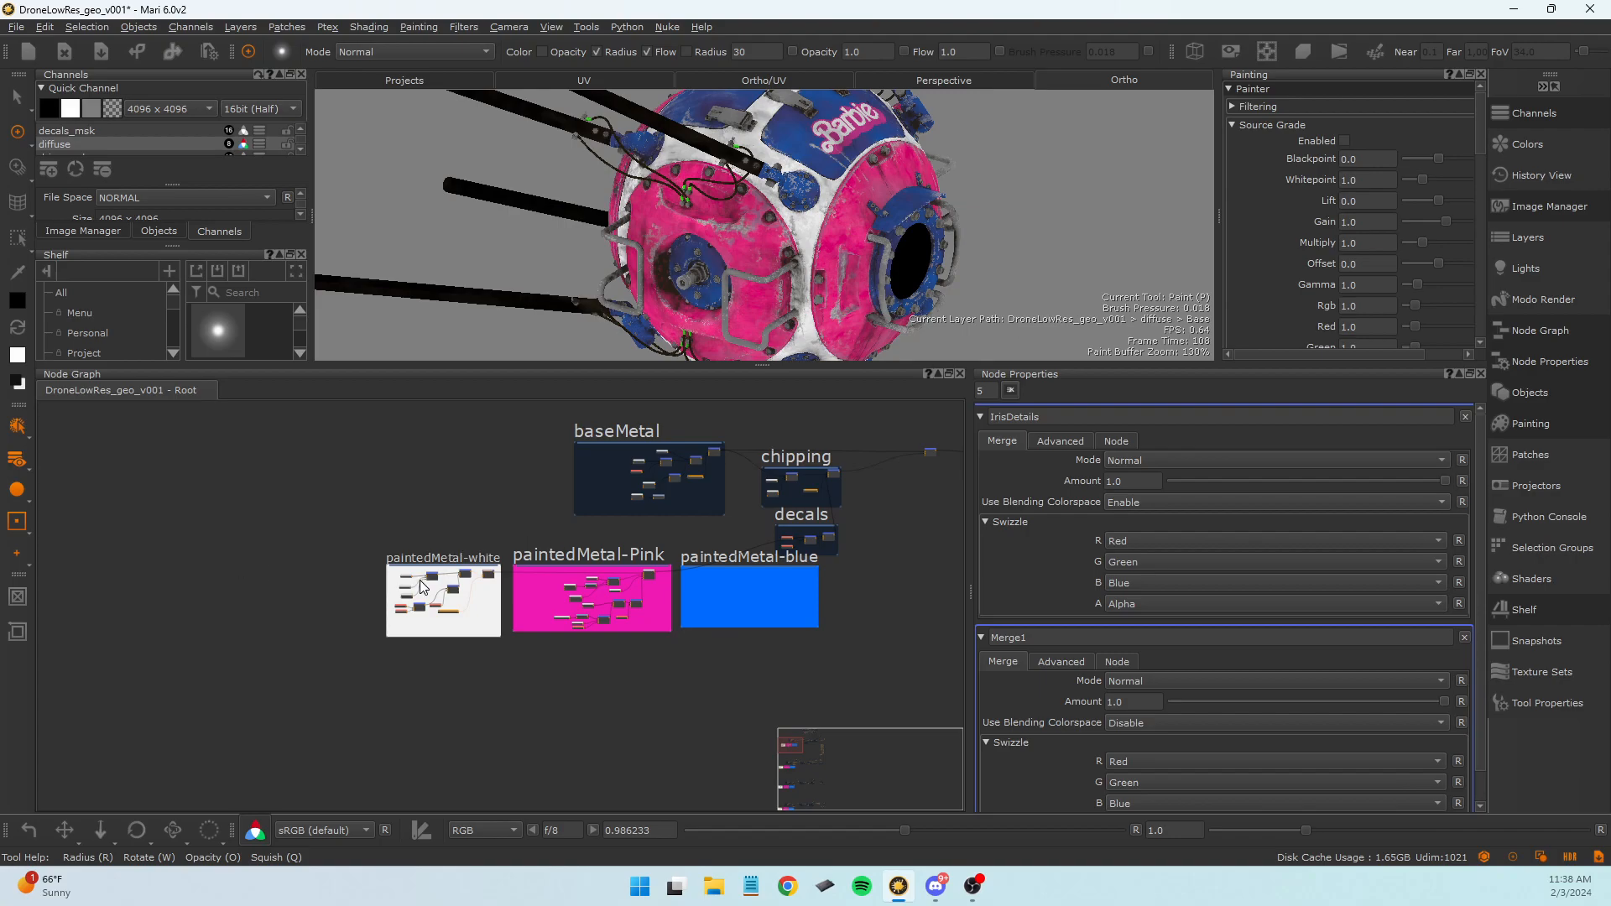
scroll(373, 593, up, 6)
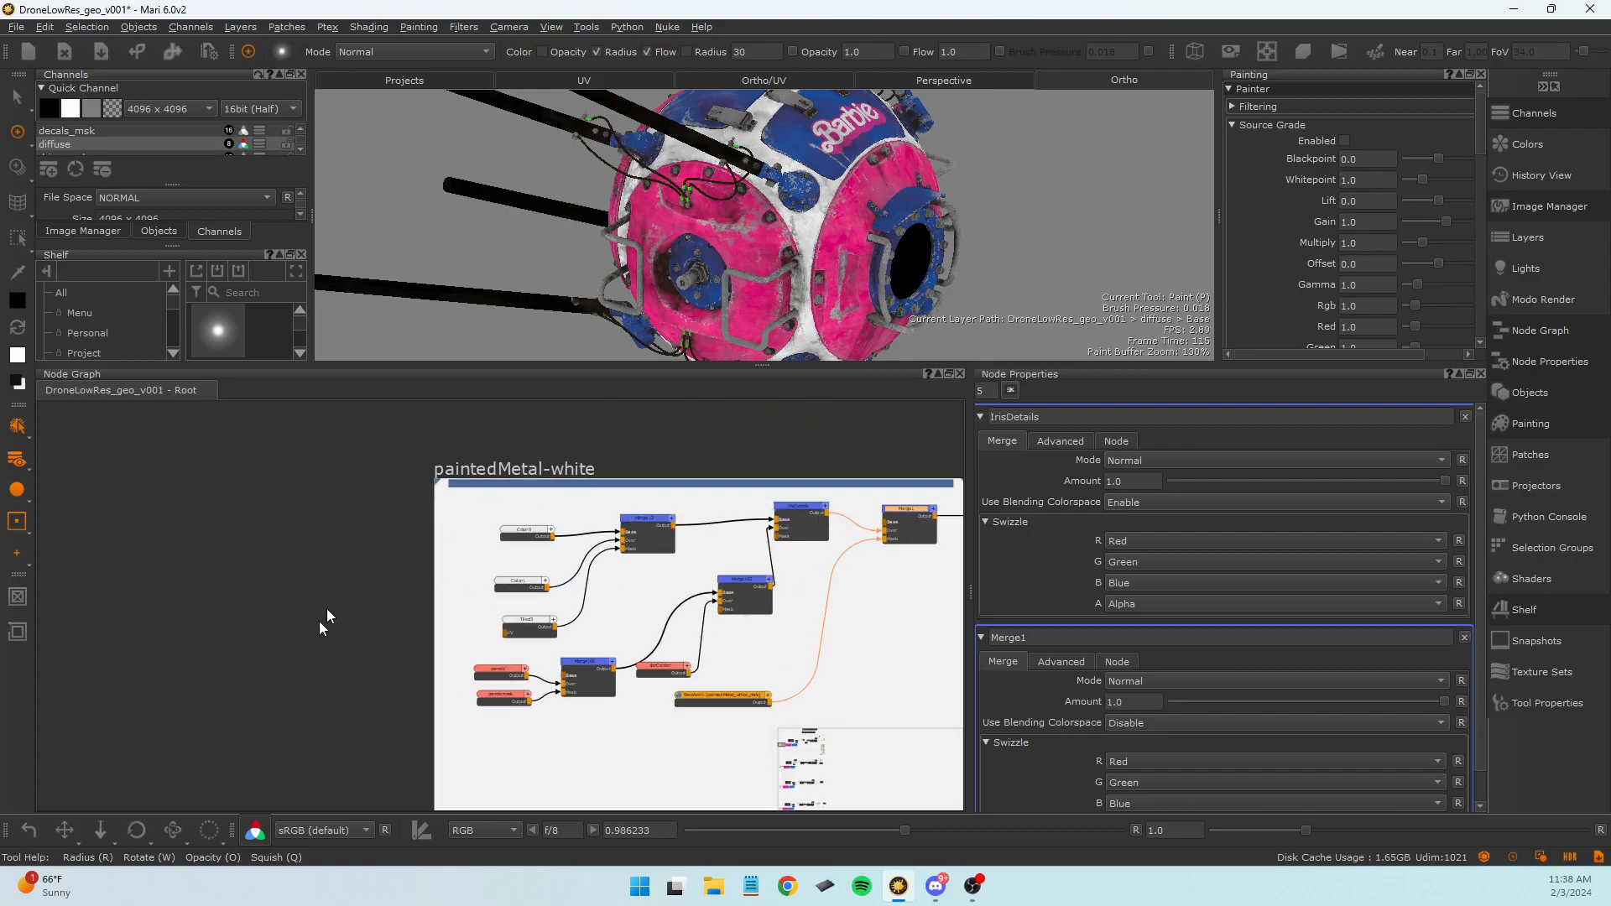
Open the properties of Color8 and Color1 in the paintedMetal-white group to compare their colors.
middle_drag(640, 633, 601, 619)
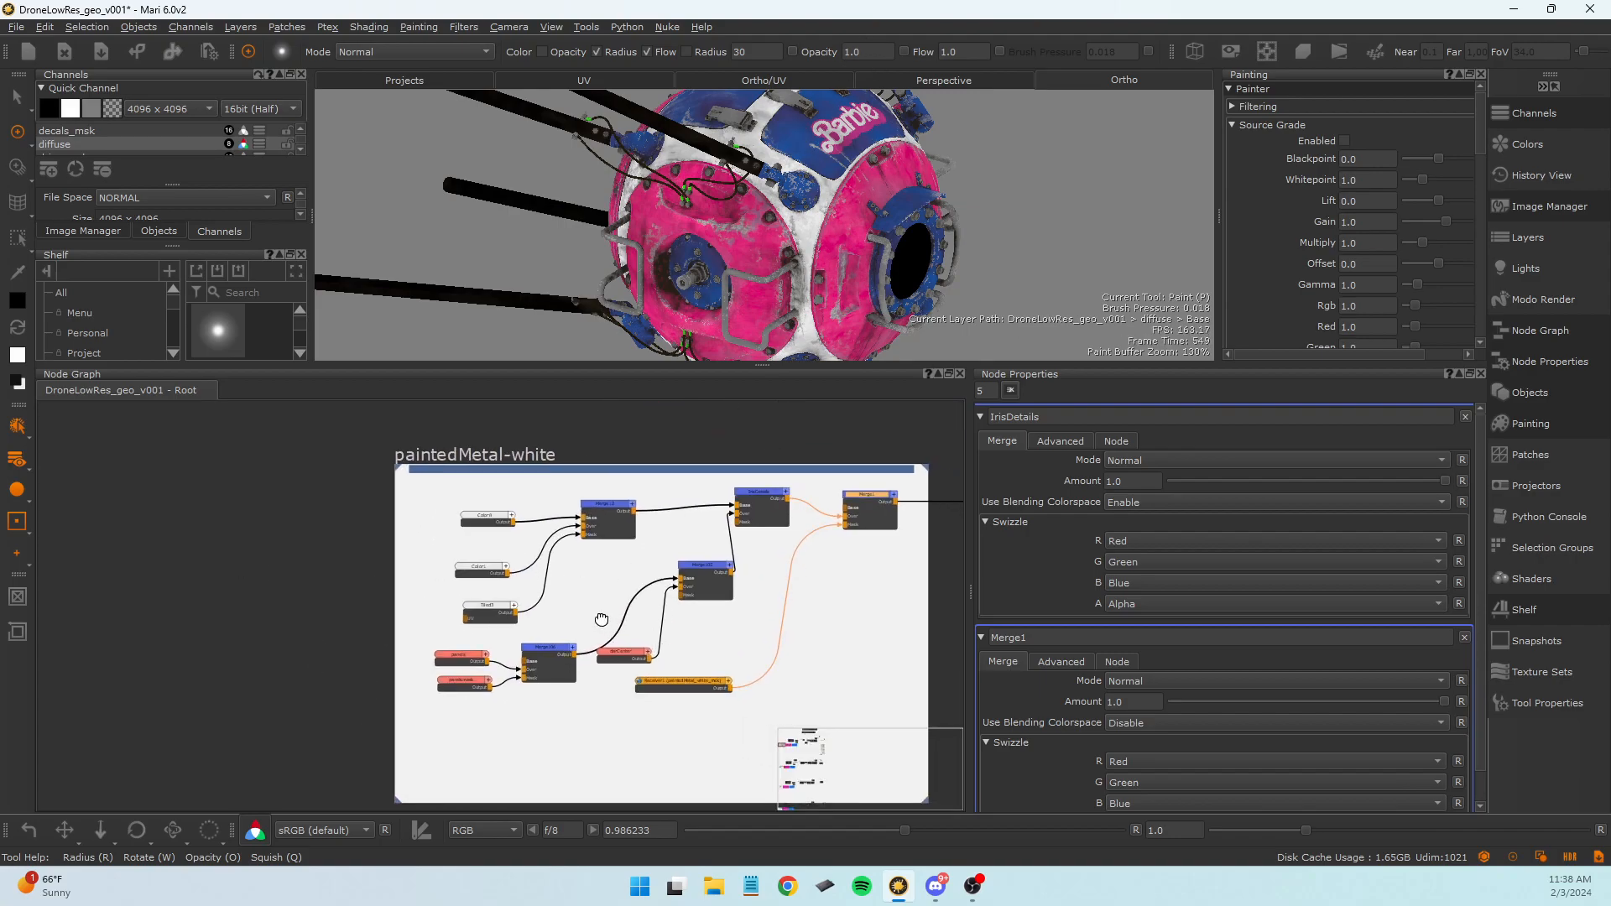
scroll(536, 529, up, 2)
click(424, 515)
drag(424, 516, 417, 525)
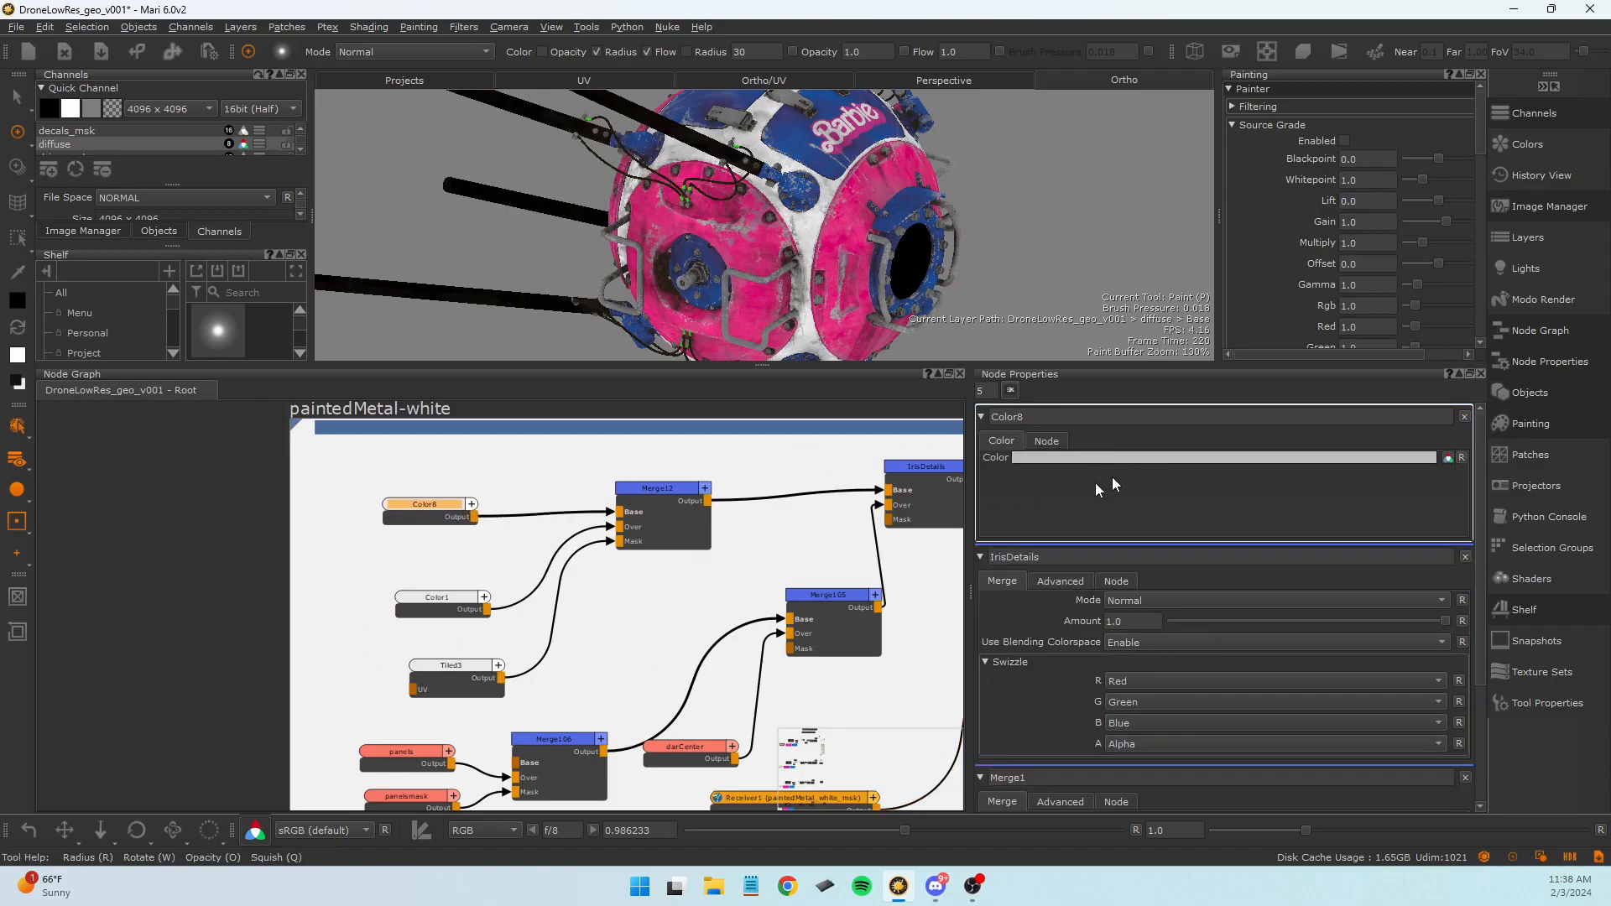
click(462, 611)
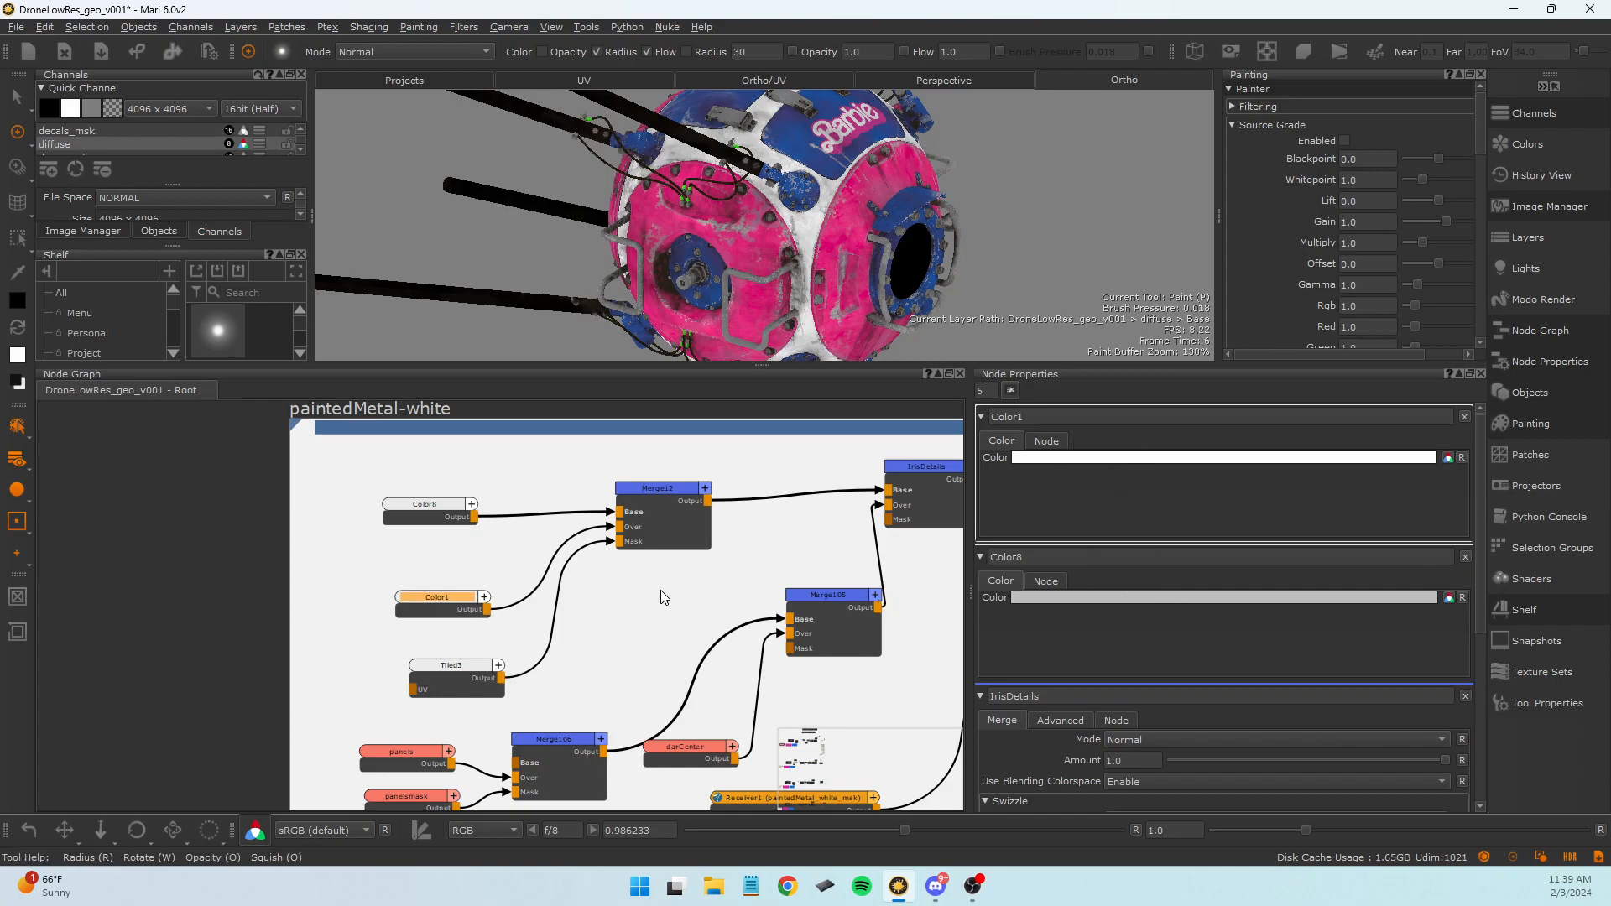
scroll(621, 522, up, 2)
click(355, 507)
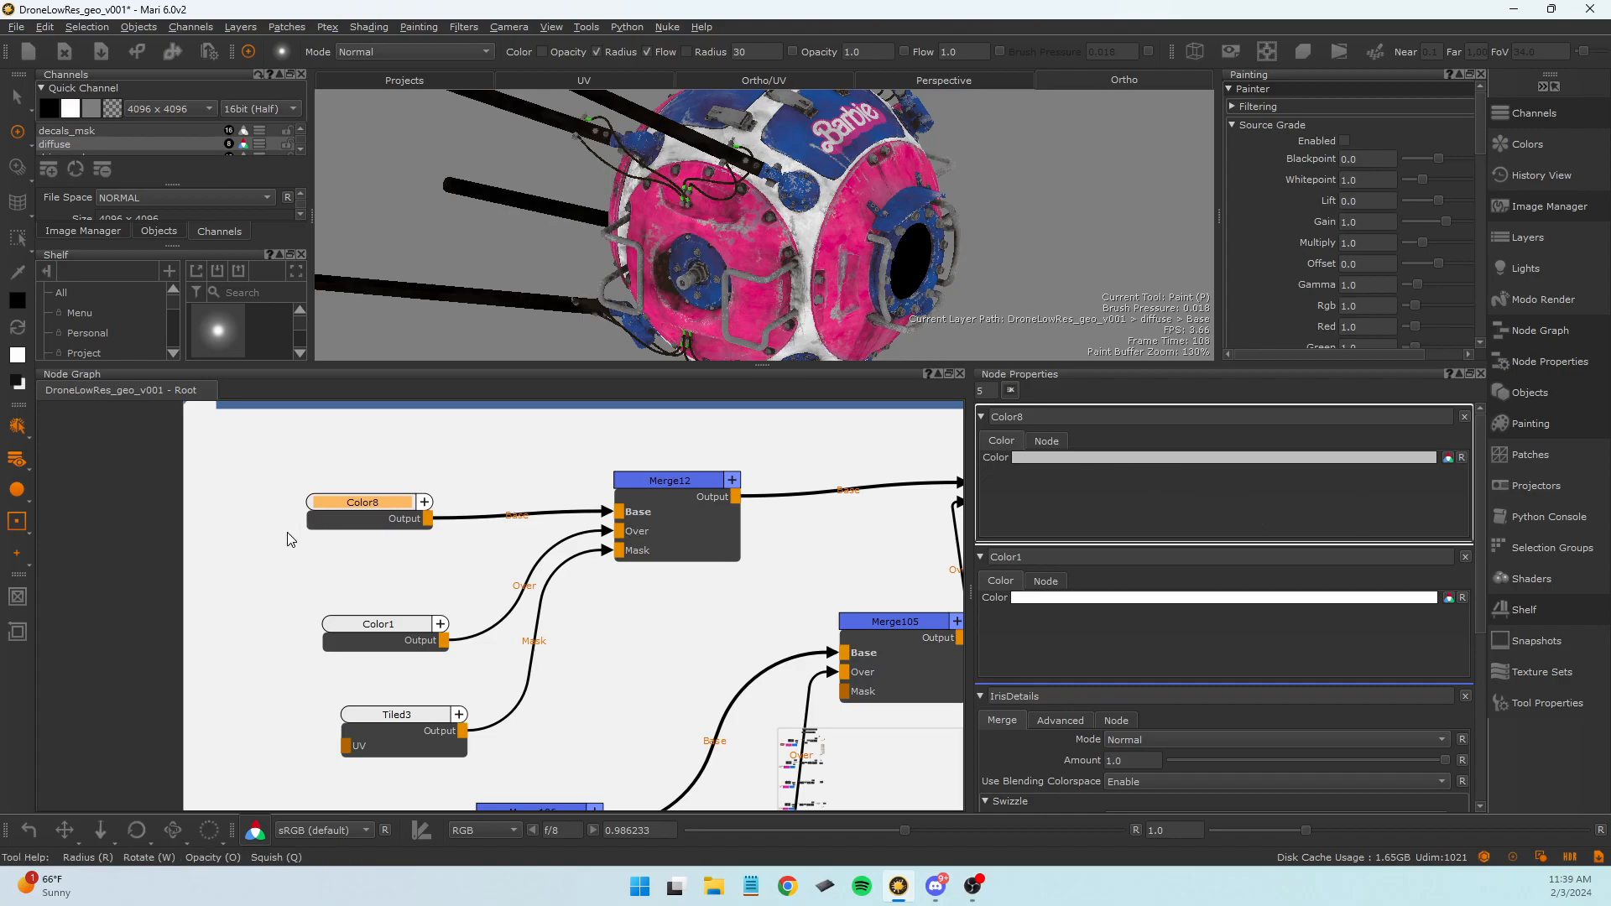
Inspect the white painted metal and its gray patches close up on the drone model.
scroll(808, 270, up, 10)
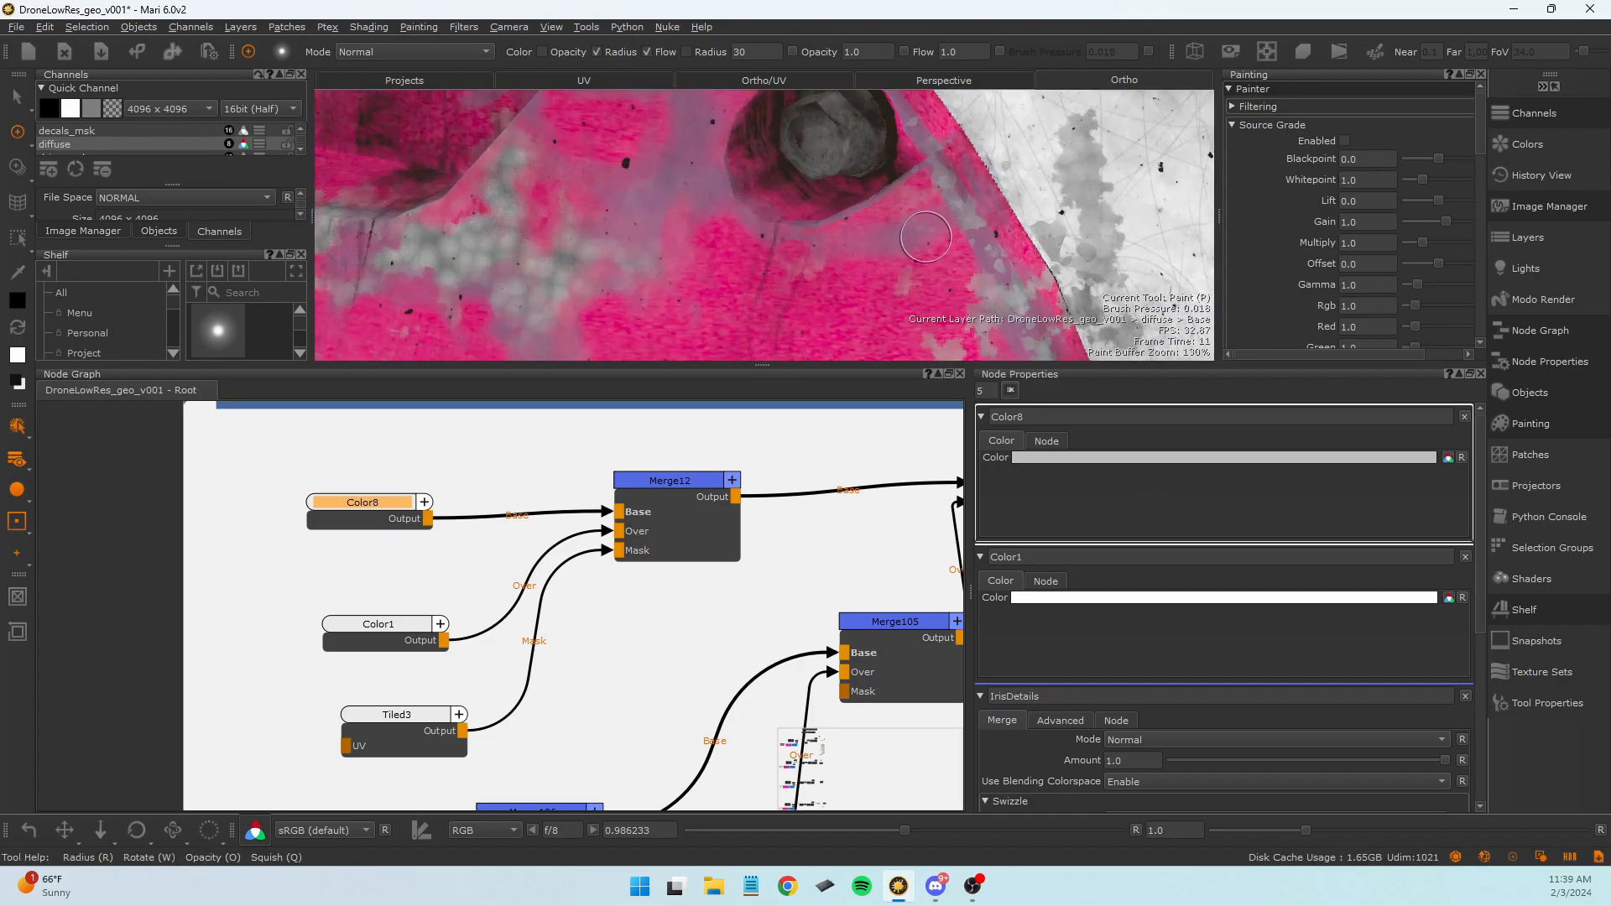
alt+middle_drag(980, 246, 971, 253)
alt+middle_drag(673, 271, 668, 272)
scroll(737, 244, up, 3)
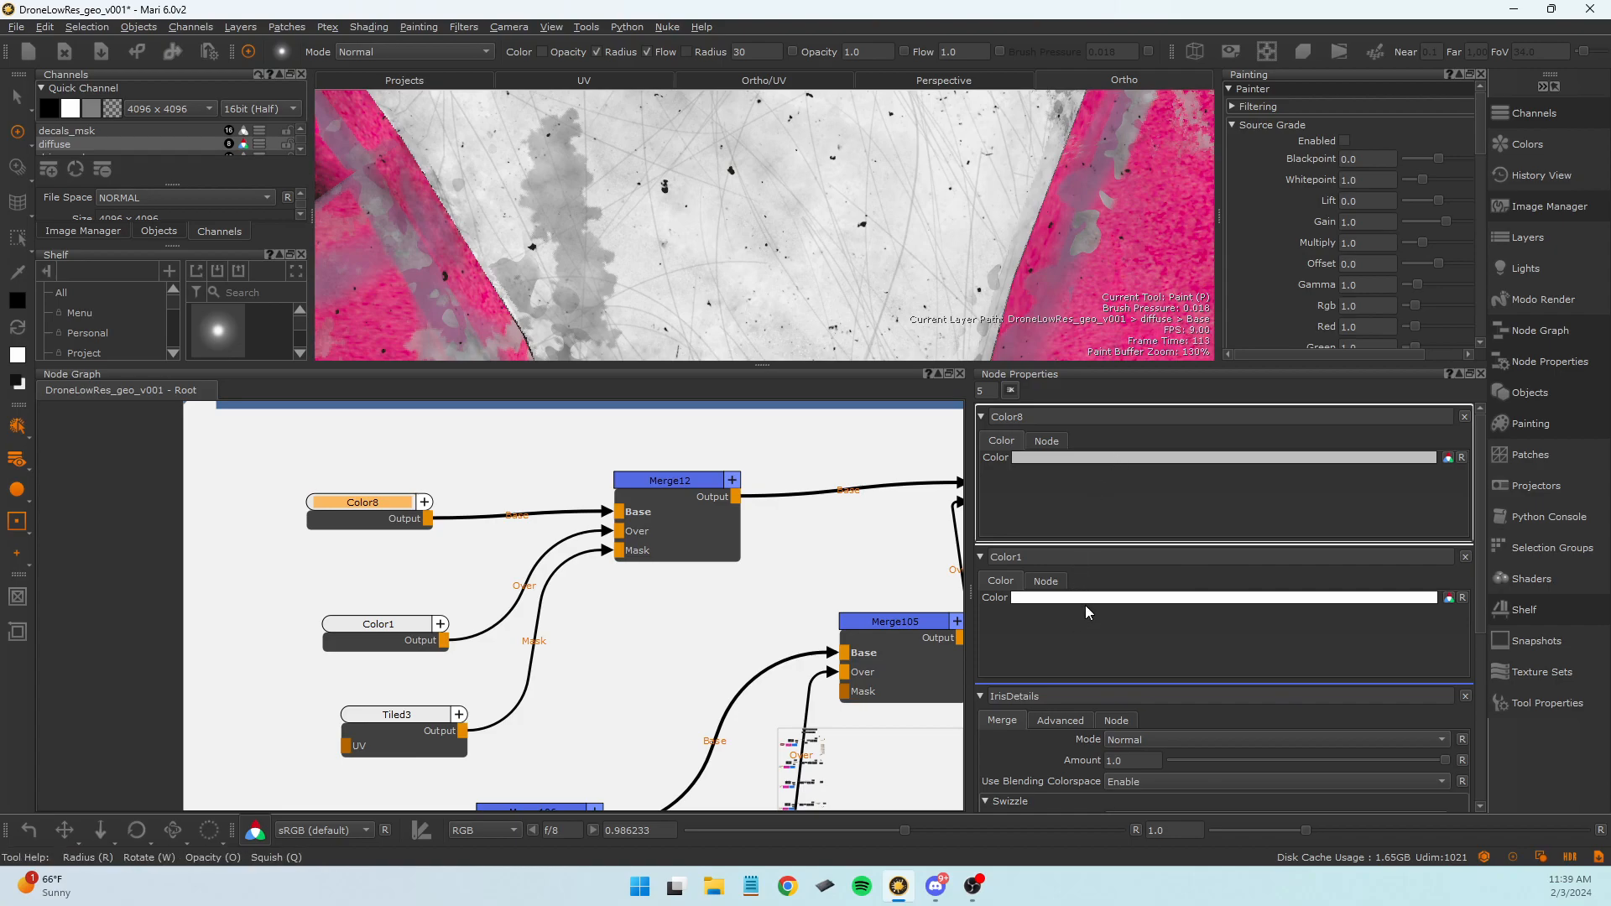
Arrange Color8, Color1 and Tiled3 in a vertical stack matching the Base, Over and Mask inputs of Merge12.
drag(358, 518, 384, 476)
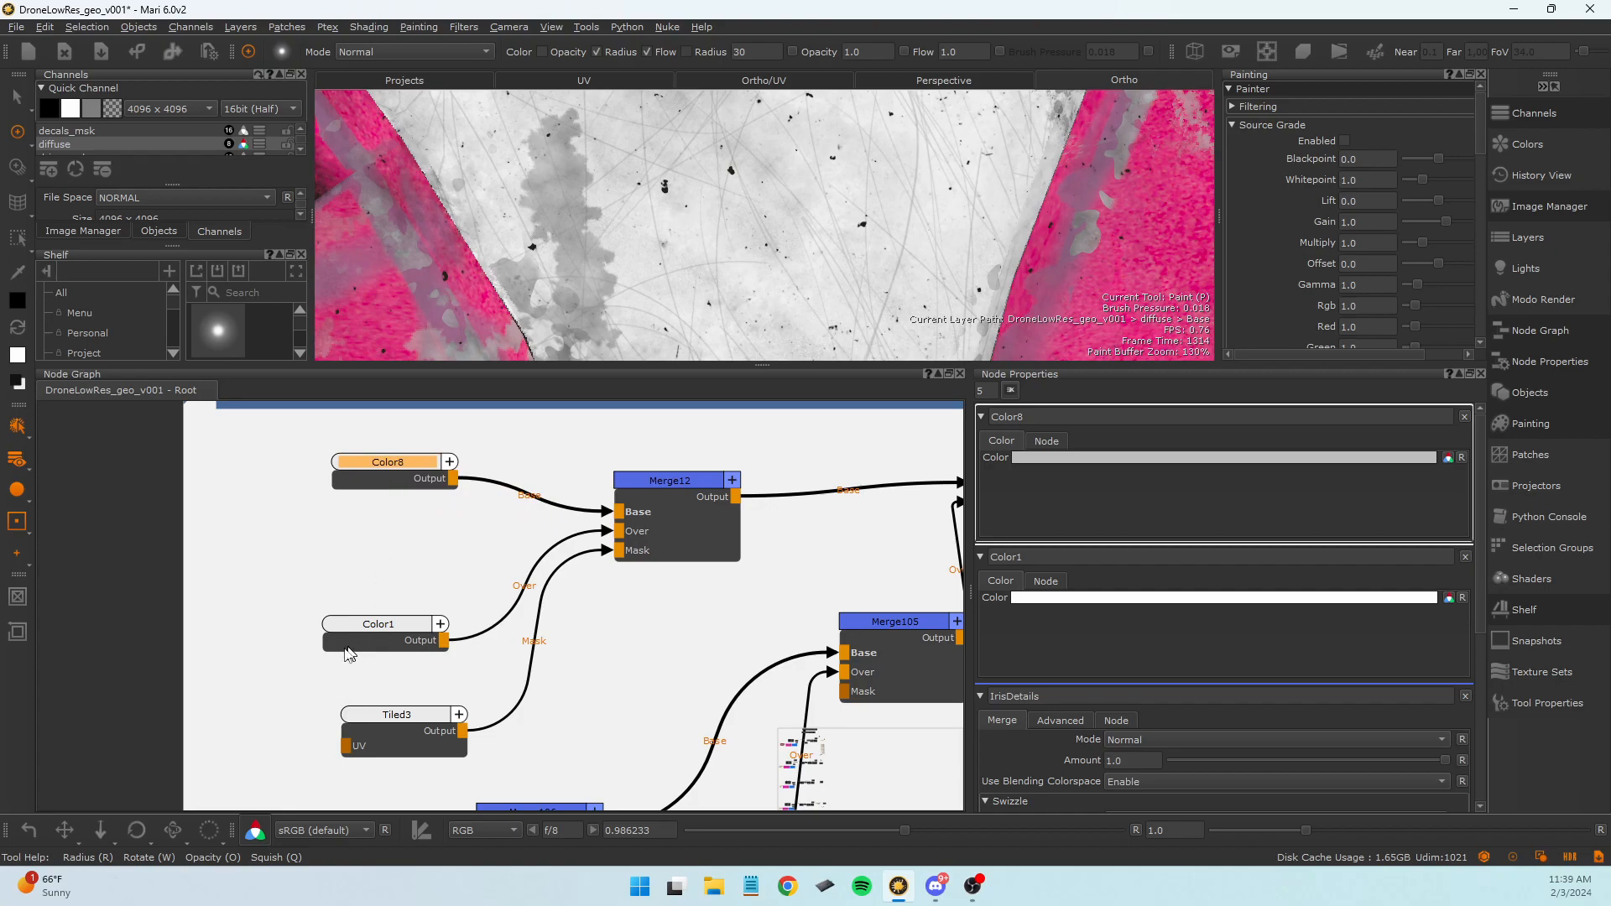
mouse_move(385, 475)
mouse_down()
mouse_move(350, 499)
mouse_move(363, 480)
mouse_up()
drag(370, 649, 360, 589)
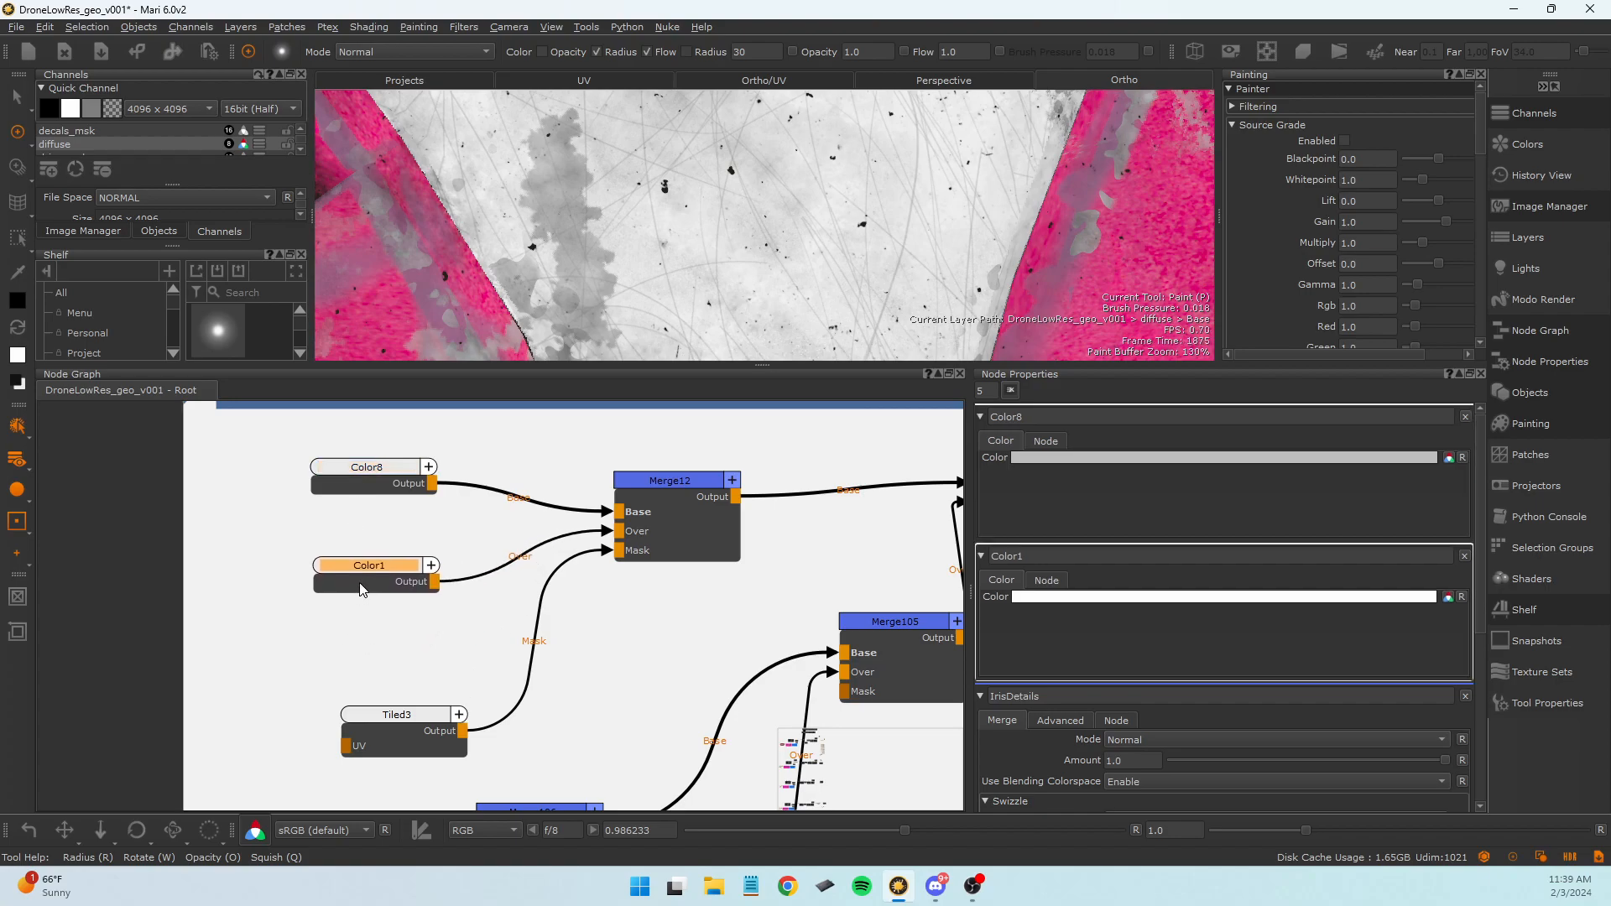
drag(408, 739, 370, 701)
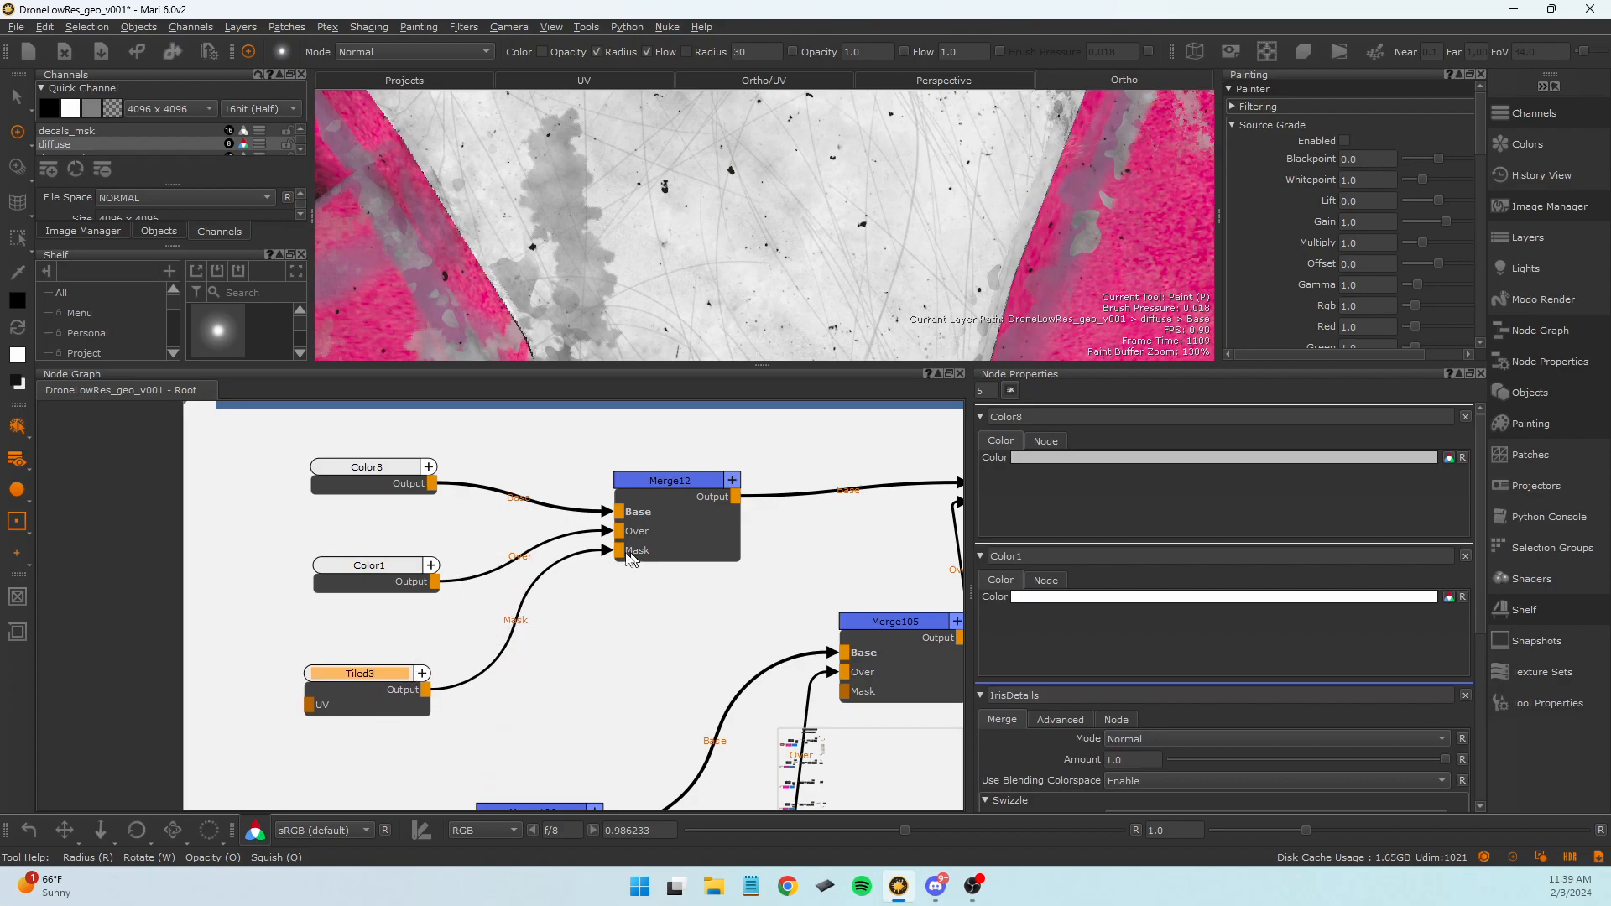
Move the Color8 node down below Tiled3, next to the panels and panelsmask nodes.
drag(388, 493, 387, 799)
drag(405, 667, 375, 699)
middle_drag(390, 607, 386, 738)
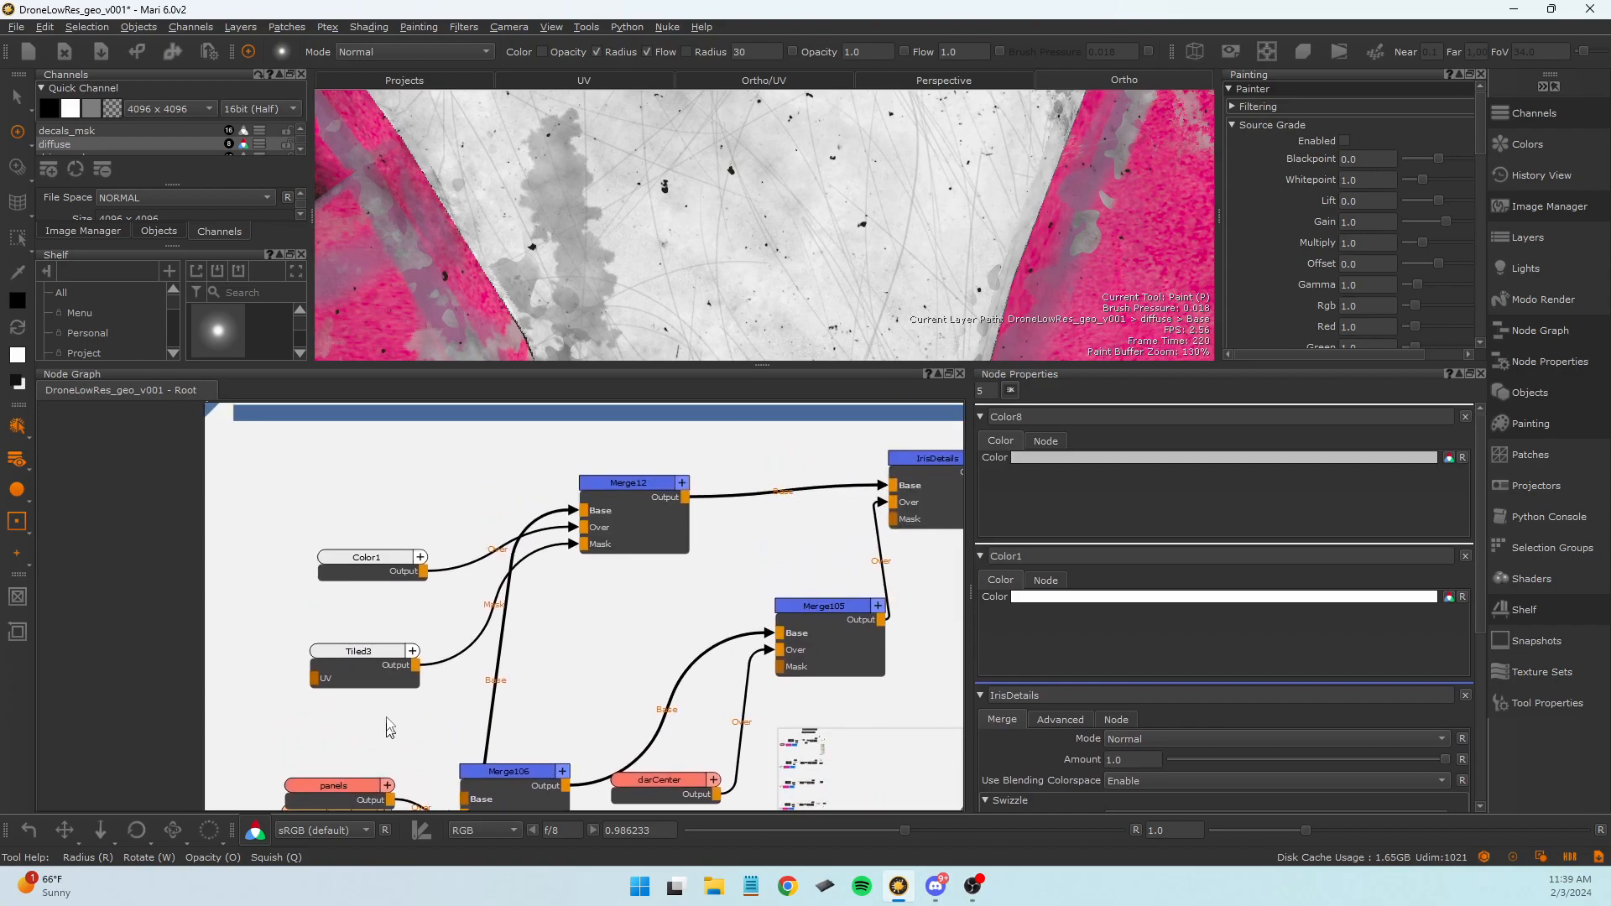
scroll(382, 657, down, 1)
middle_drag(383, 657, 392, 590)
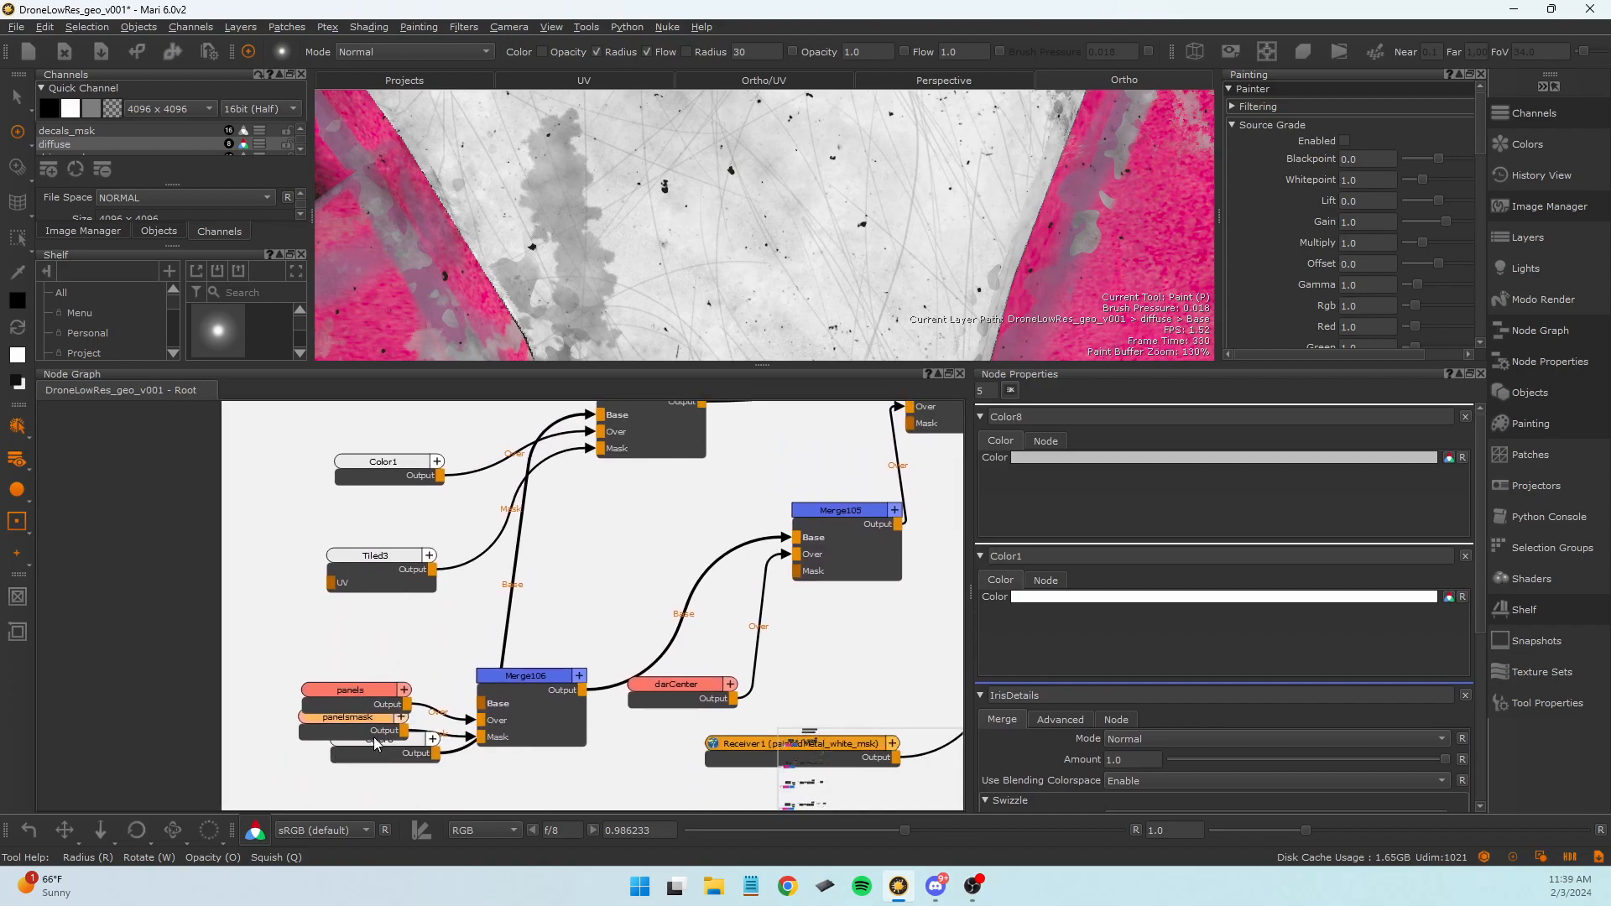
Reorder the inputs of Merge12 with Tiled3 above Color1 and Color8 so that their connections cross.
click(376, 766)
drag(378, 768, 381, 498)
drag(380, 588, 379, 657)
drag(388, 736, 376, 730)
drag(384, 636, 369, 641)
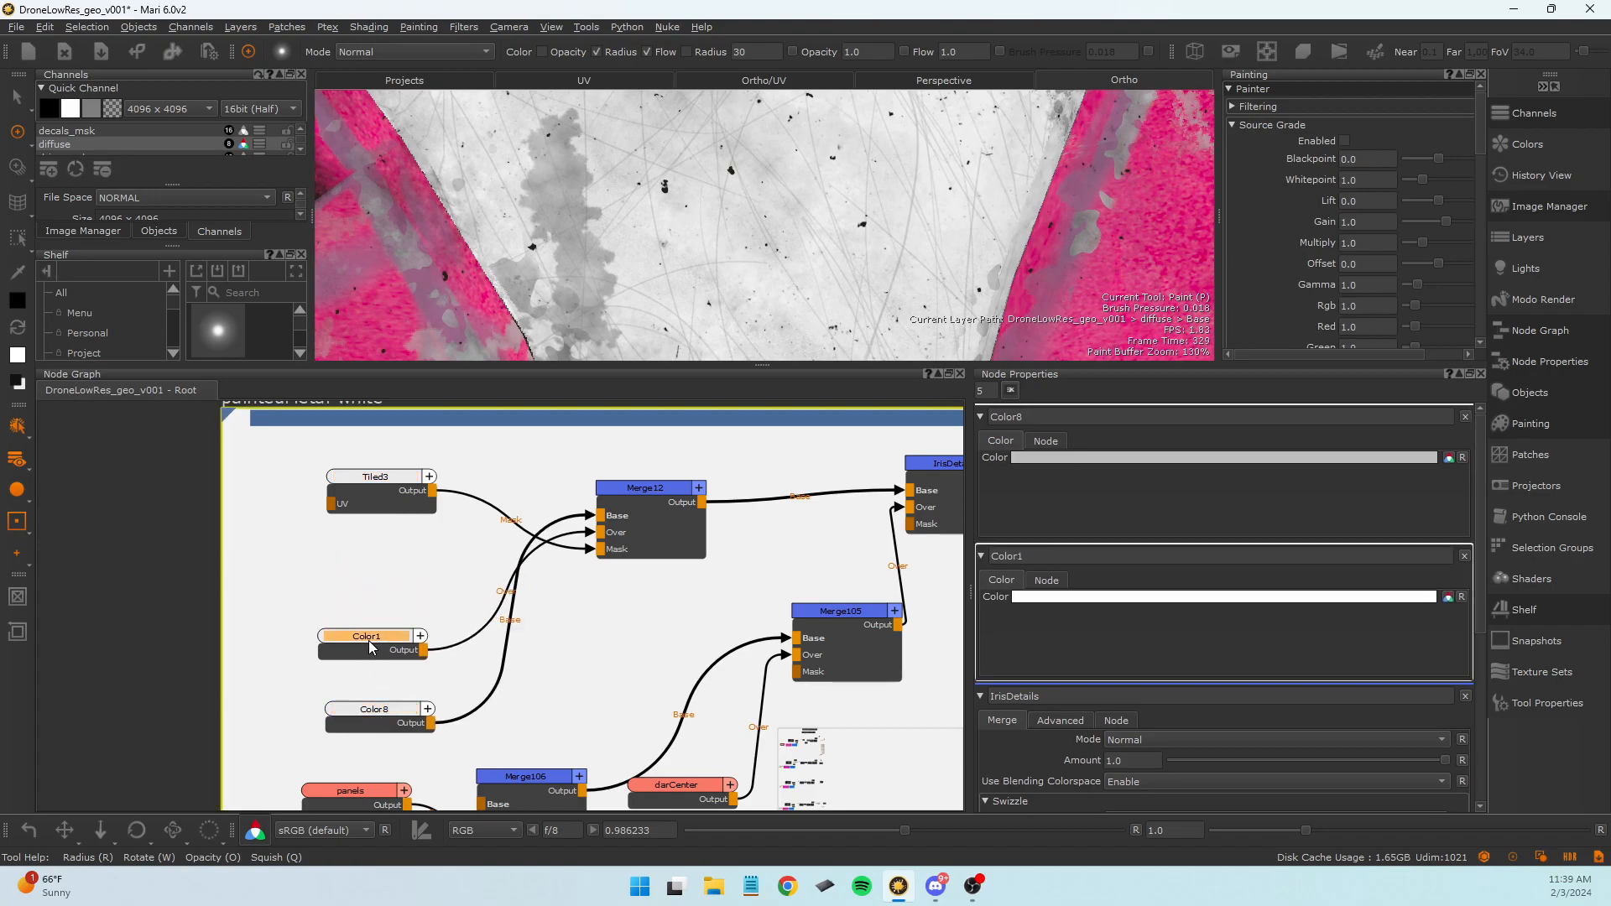
drag(401, 500, 370, 525)
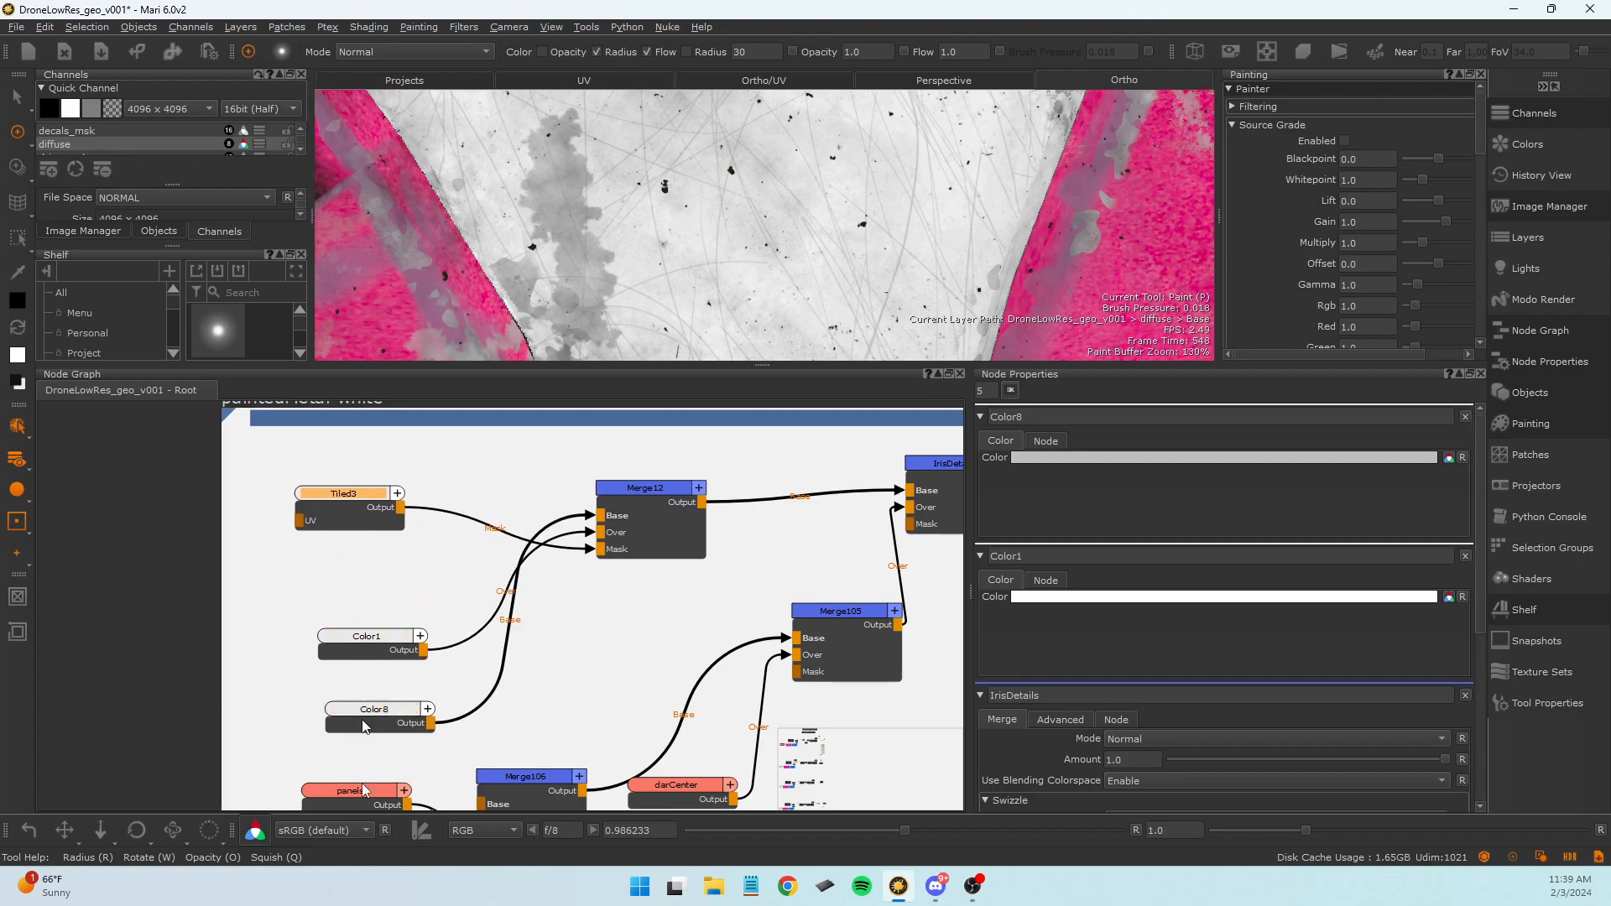
drag(378, 729, 352, 652)
Restack Color8, Color1 and Tiled3 from top to bottom beside Merge12 so their connections no longer cross.
drag(354, 513, 512, 696)
drag(361, 695, 363, 522)
drag(365, 634, 380, 557)
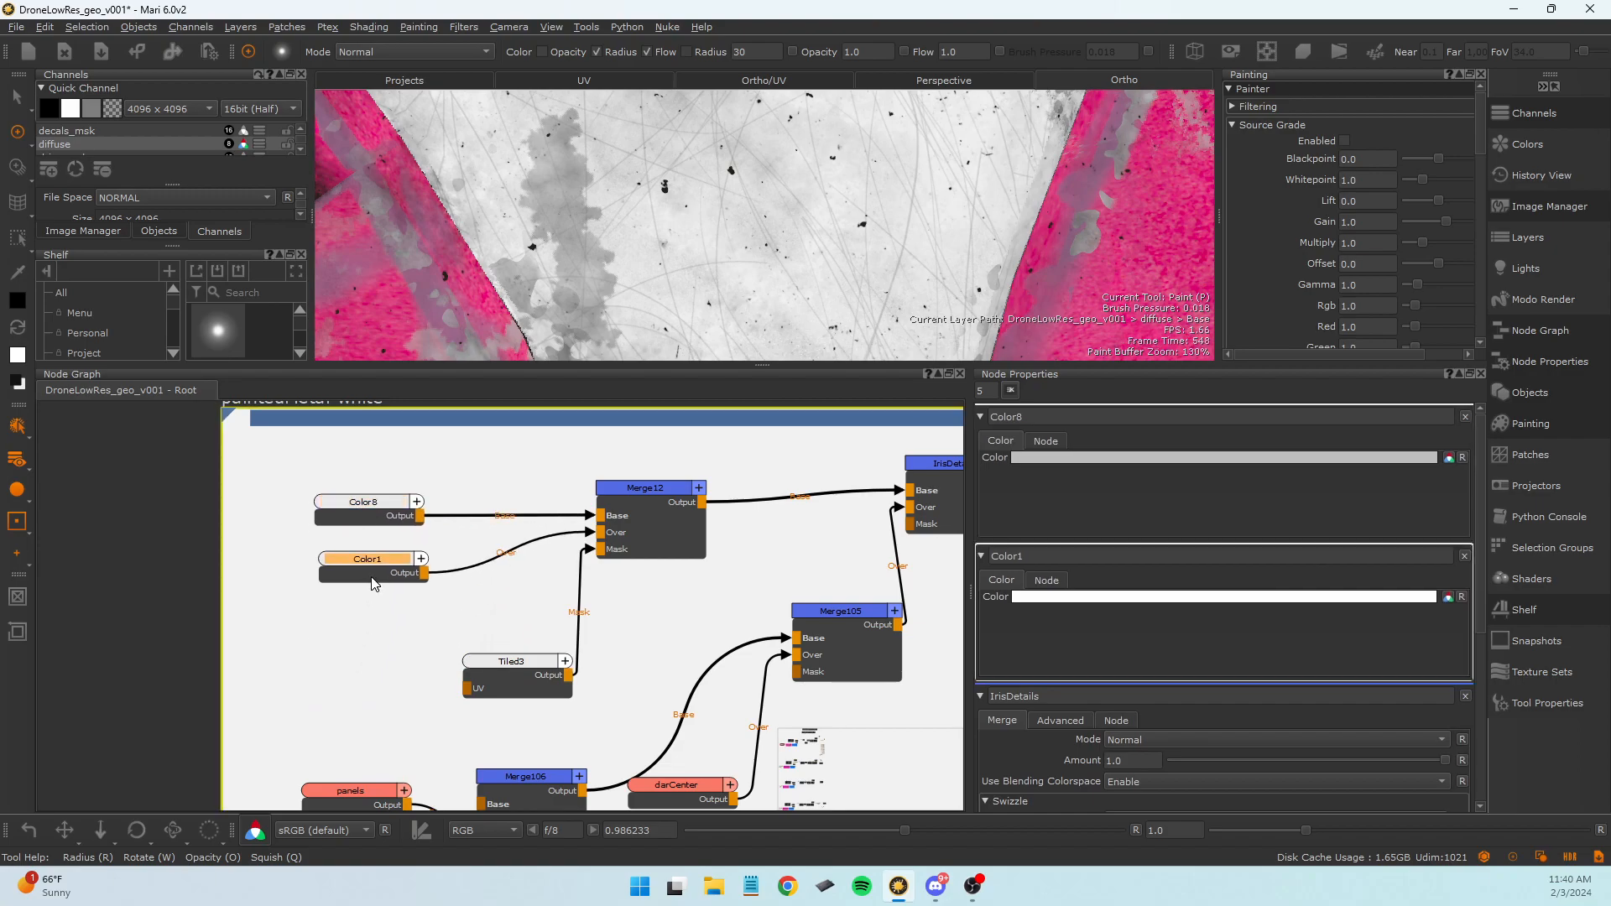
drag(495, 683, 347, 638)
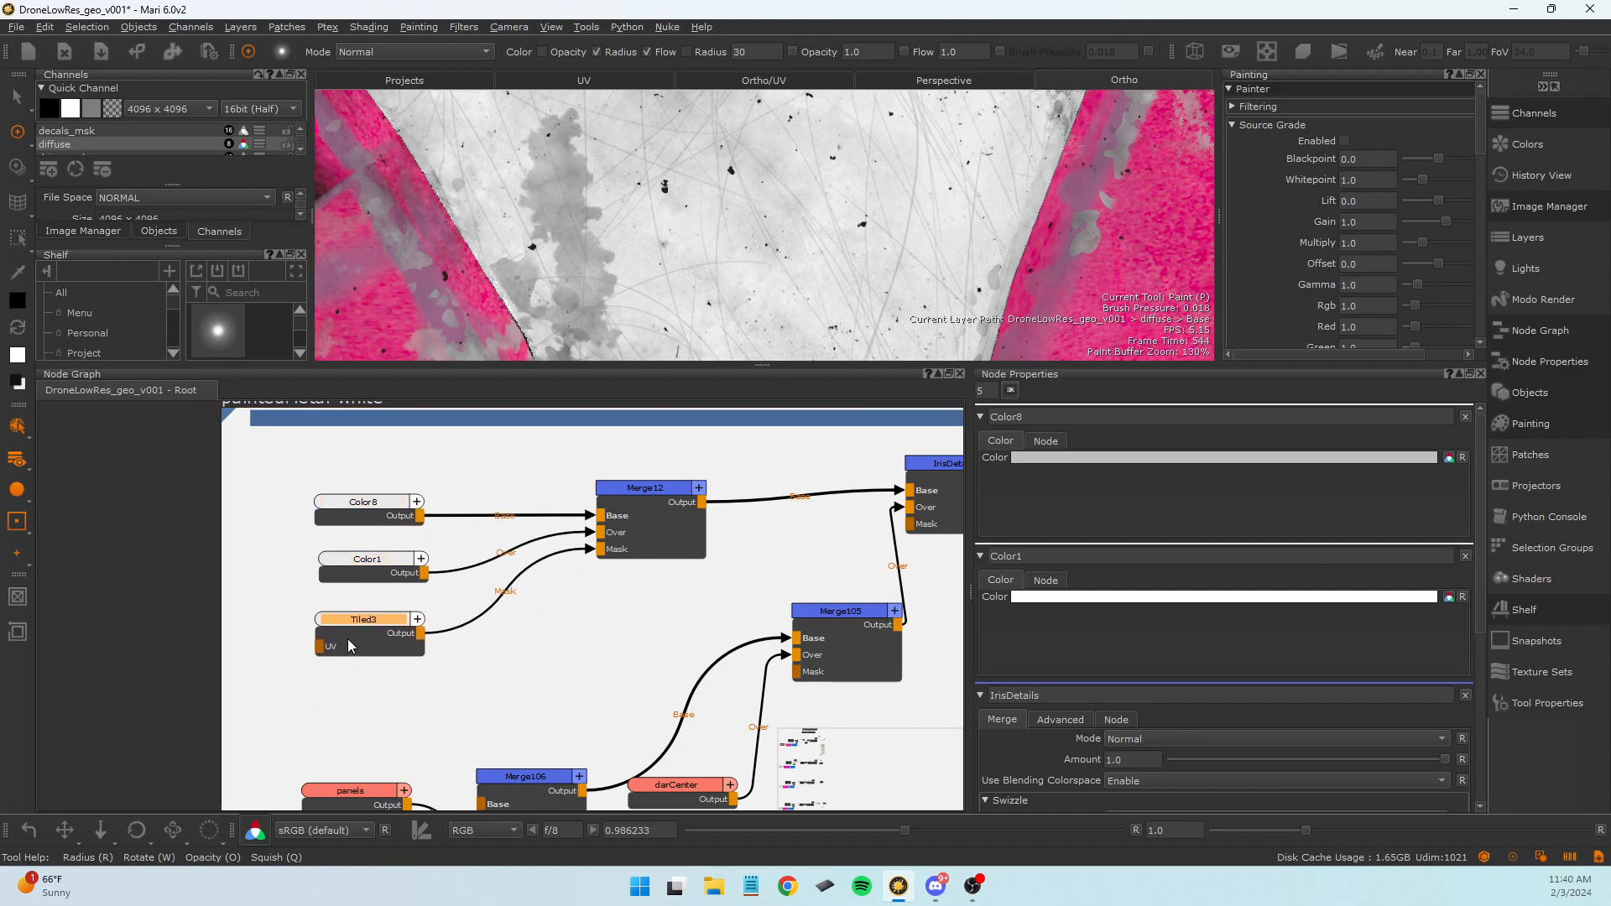
drag(366, 570, 369, 572)
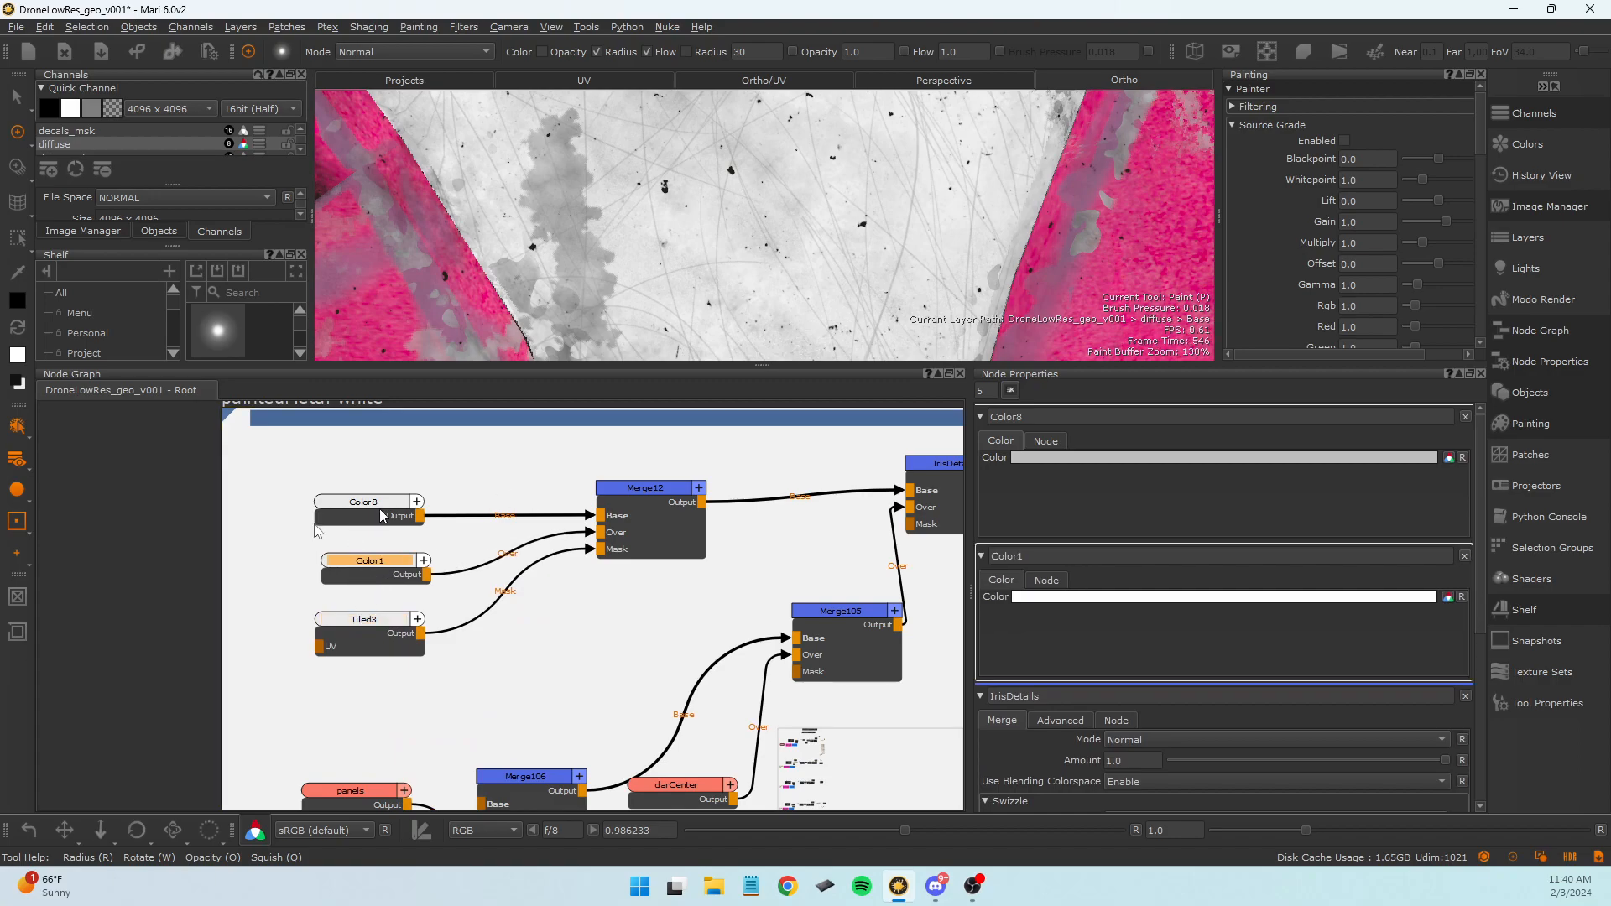
Shift Merge12 closer to its three input nodes and move Merge105 slightly towards Merge106.
middle_drag(534, 658, 486, 697)
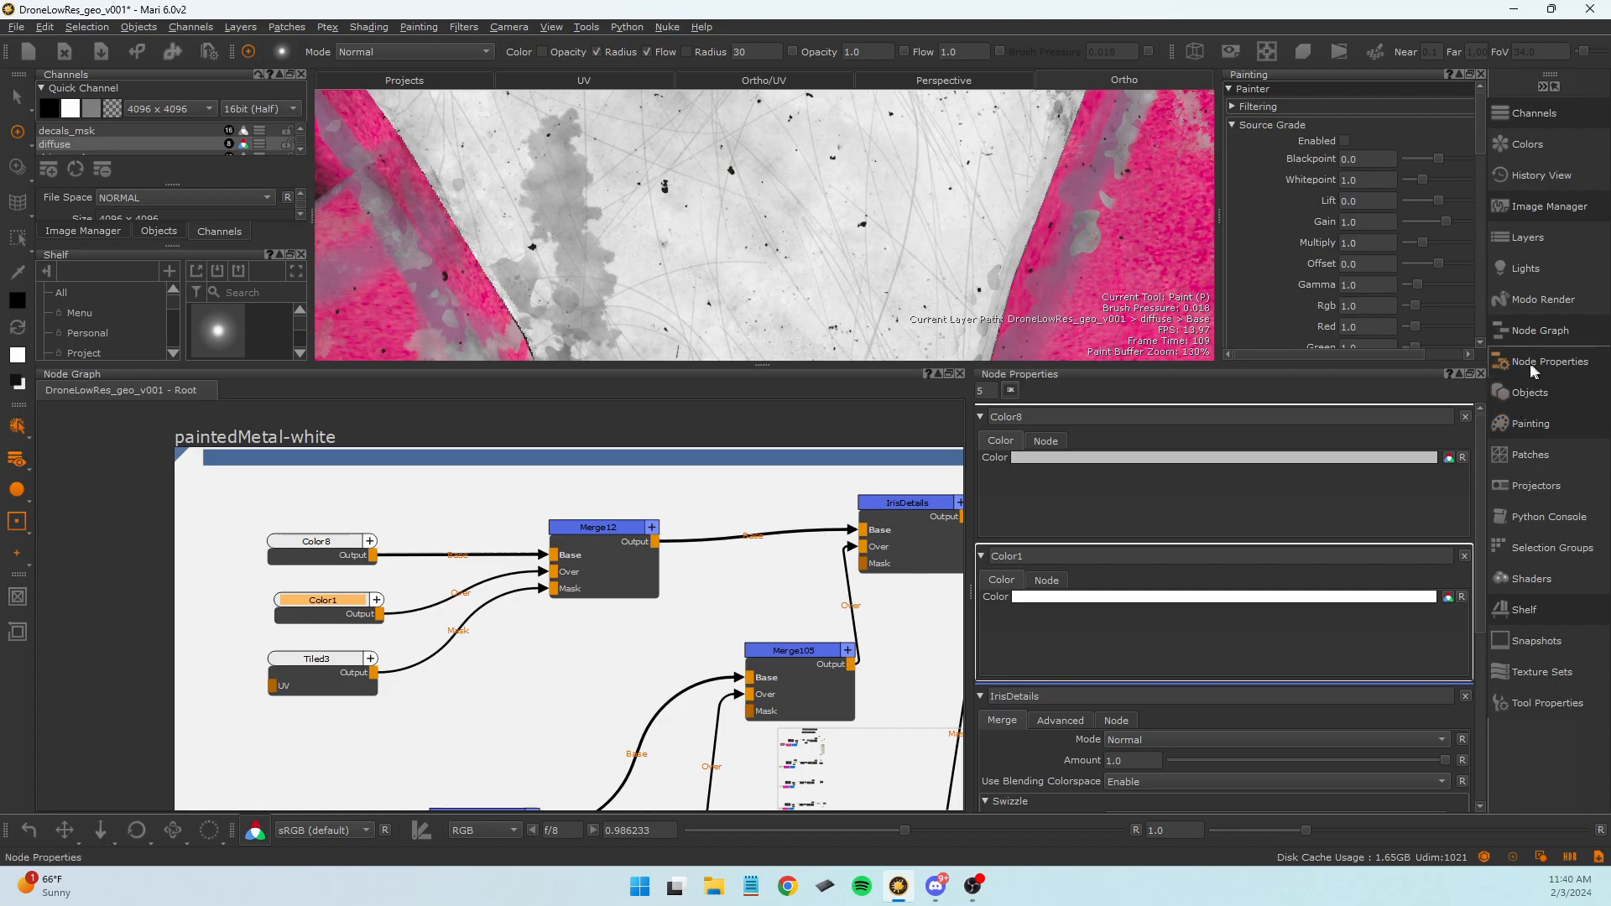
scroll(459, 643, down, 3)
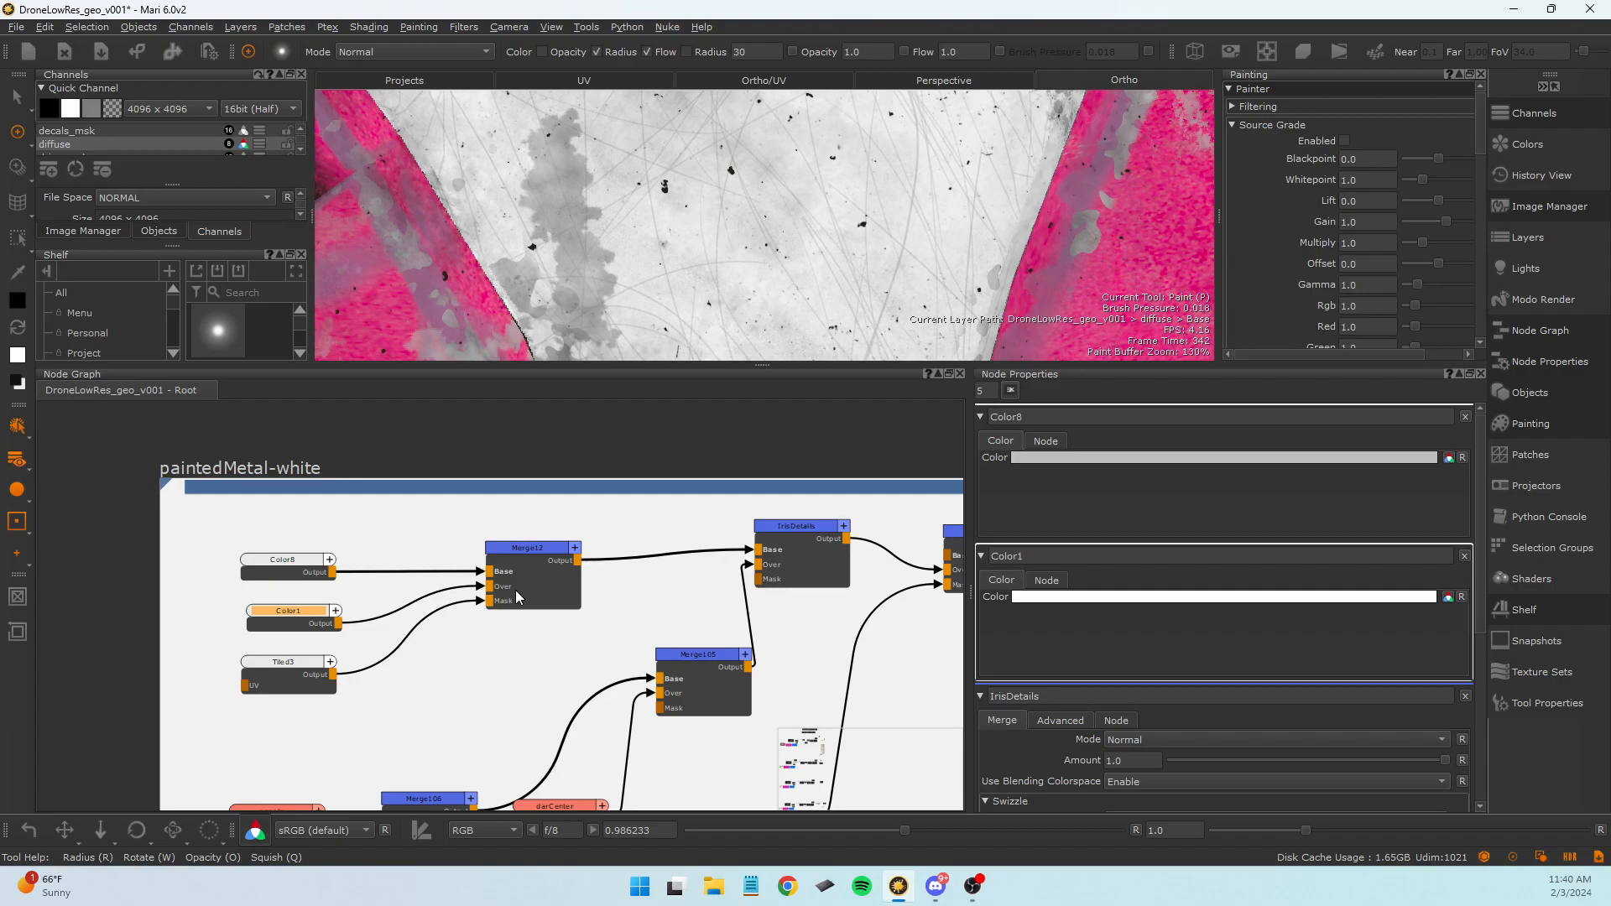
scroll(541, 663, down, 3)
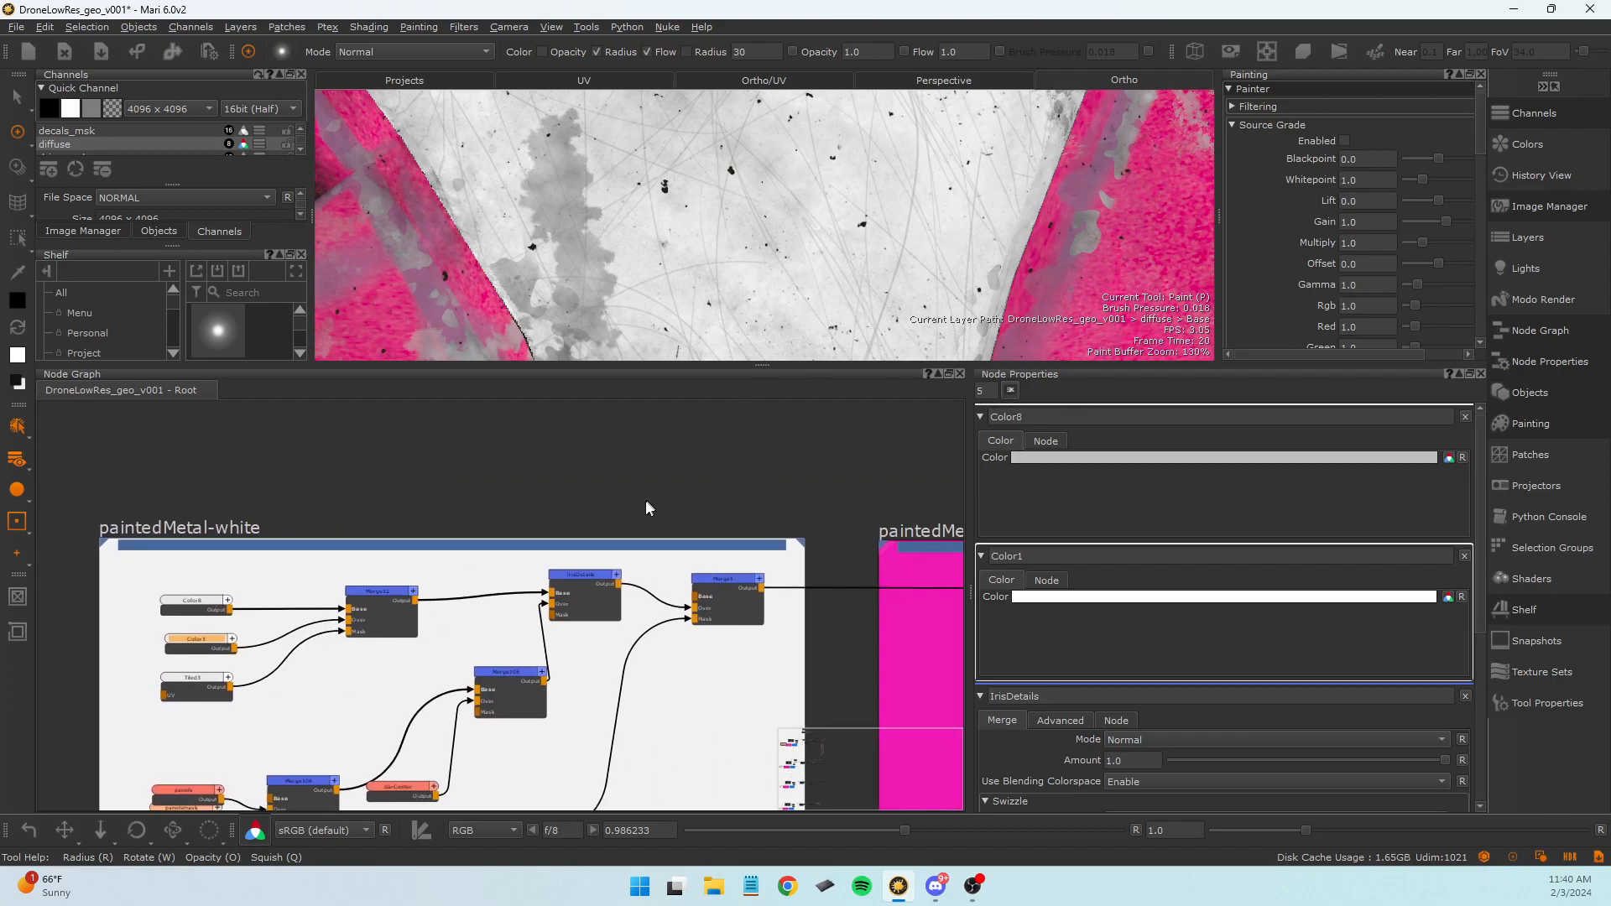
drag(382, 592, 340, 609)
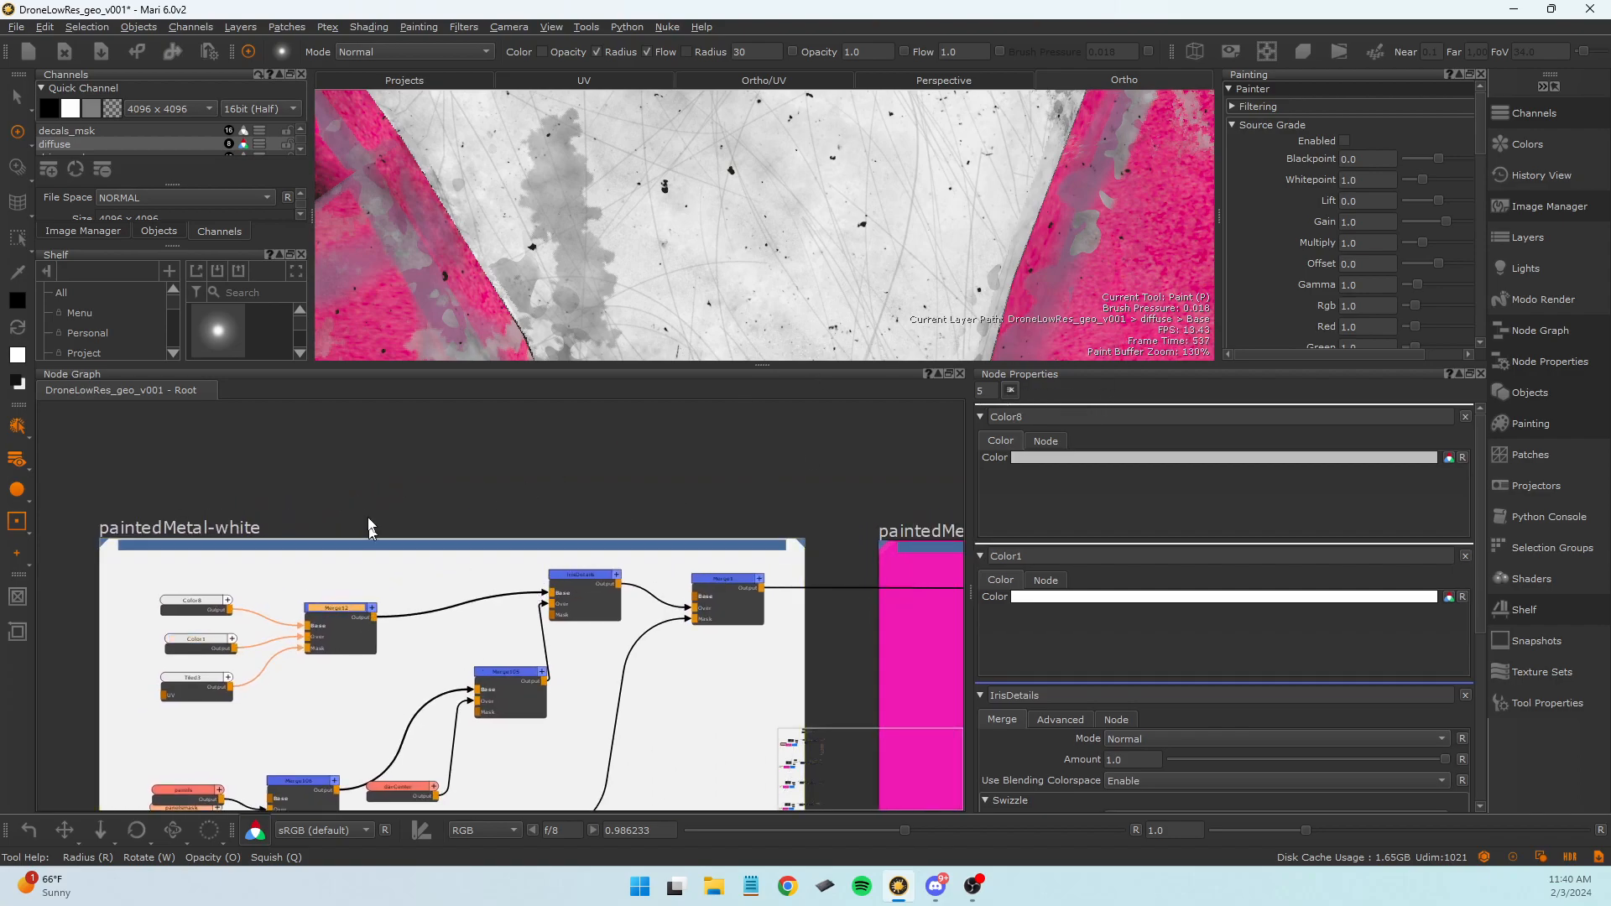
middle_drag(357, 495, 439, 478)
middle_drag(749, 797, 692, 710)
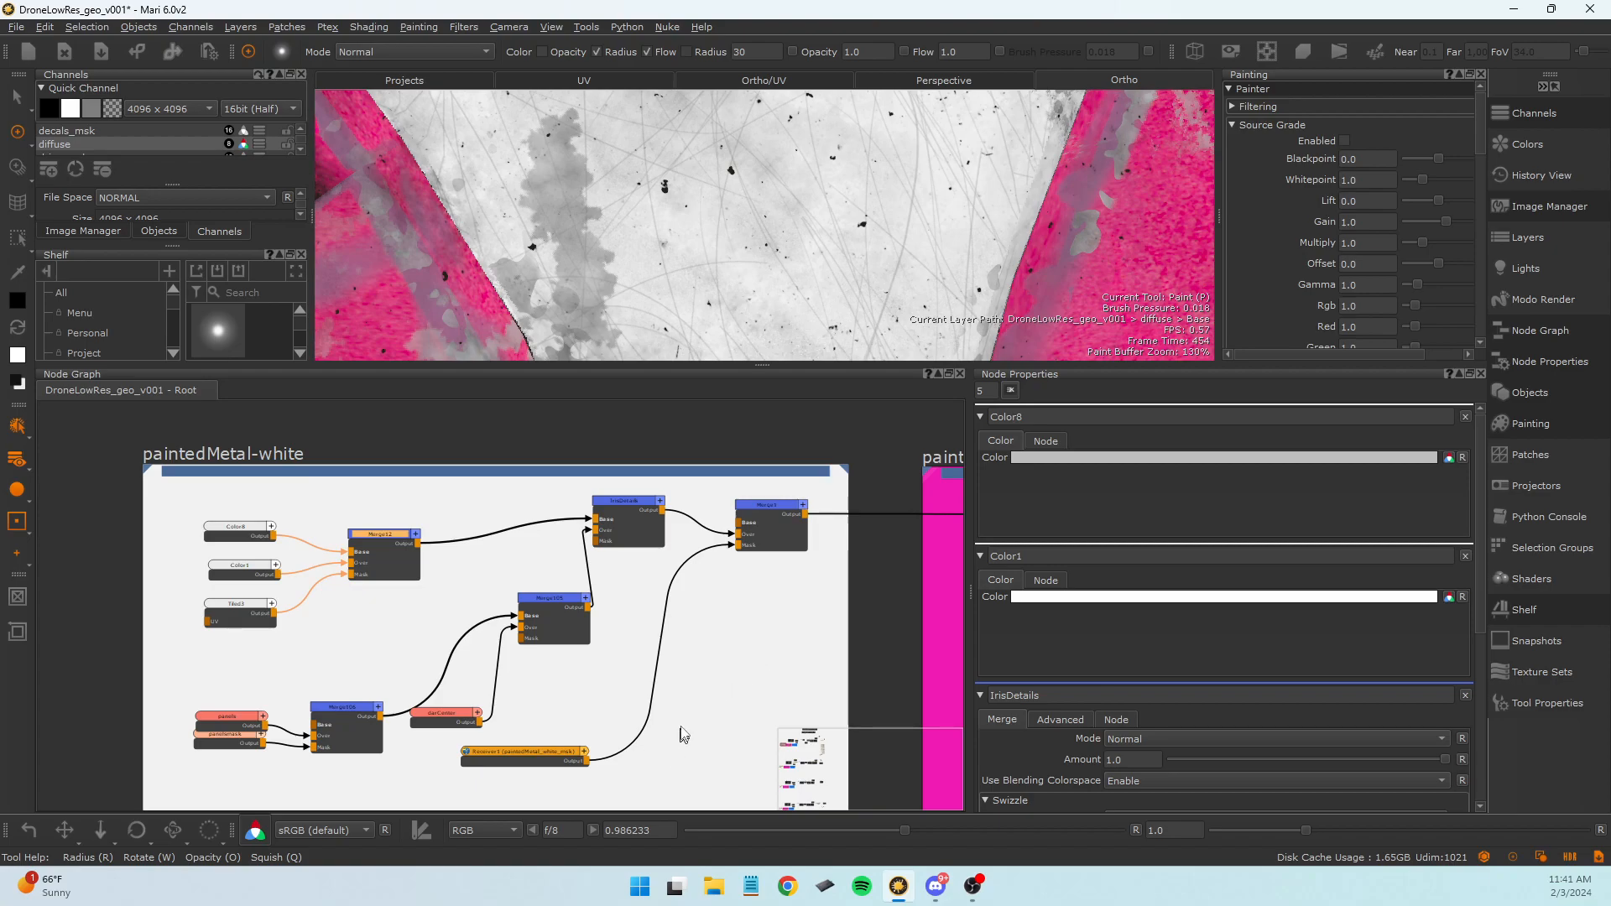
drag(562, 619, 542, 620)
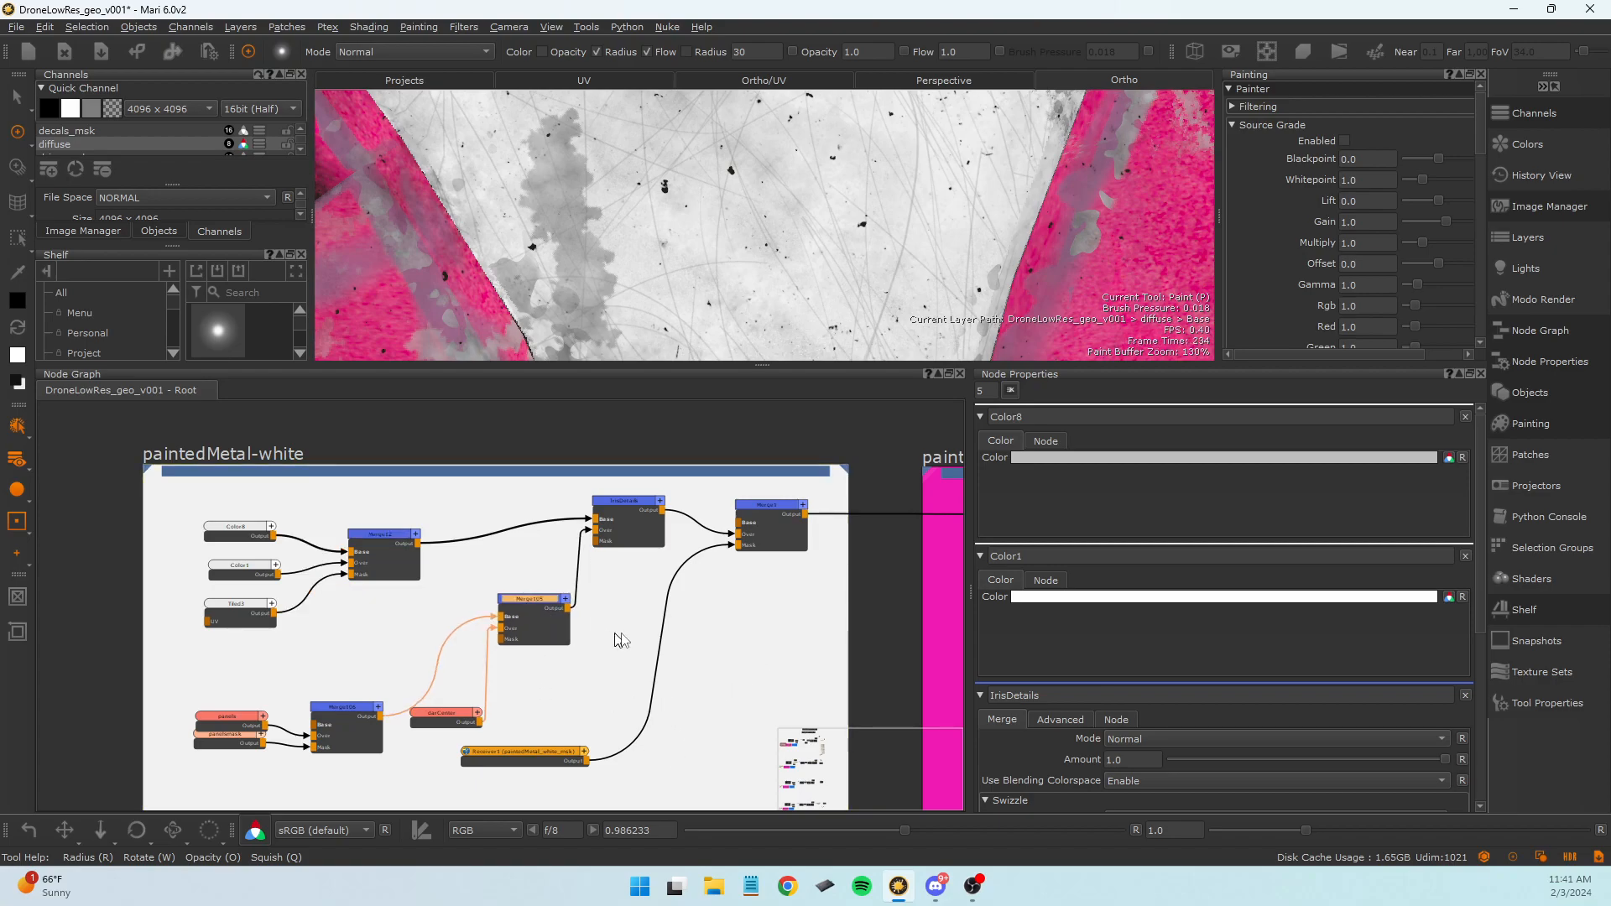
Move the paintedMetal_white_msk receiver level with darCenter, more directly below Merge1.
scroll(718, 667, down, 2)
middle_drag(740, 701, 650, 614)
scroll(566, 688, up, 4)
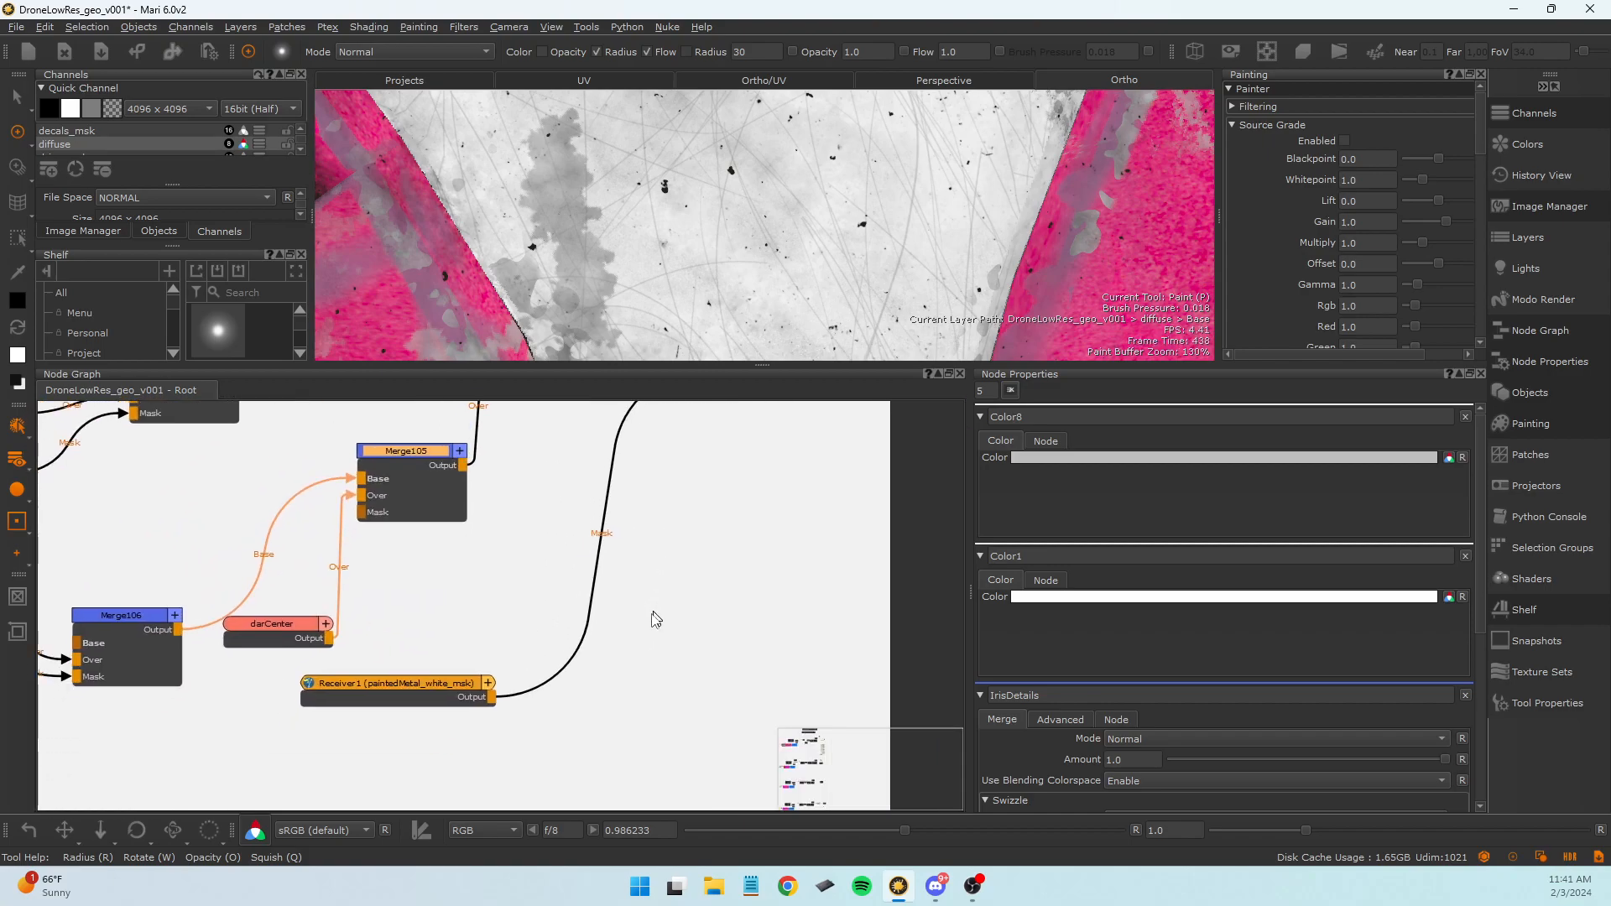
drag(387, 704, 529, 643)
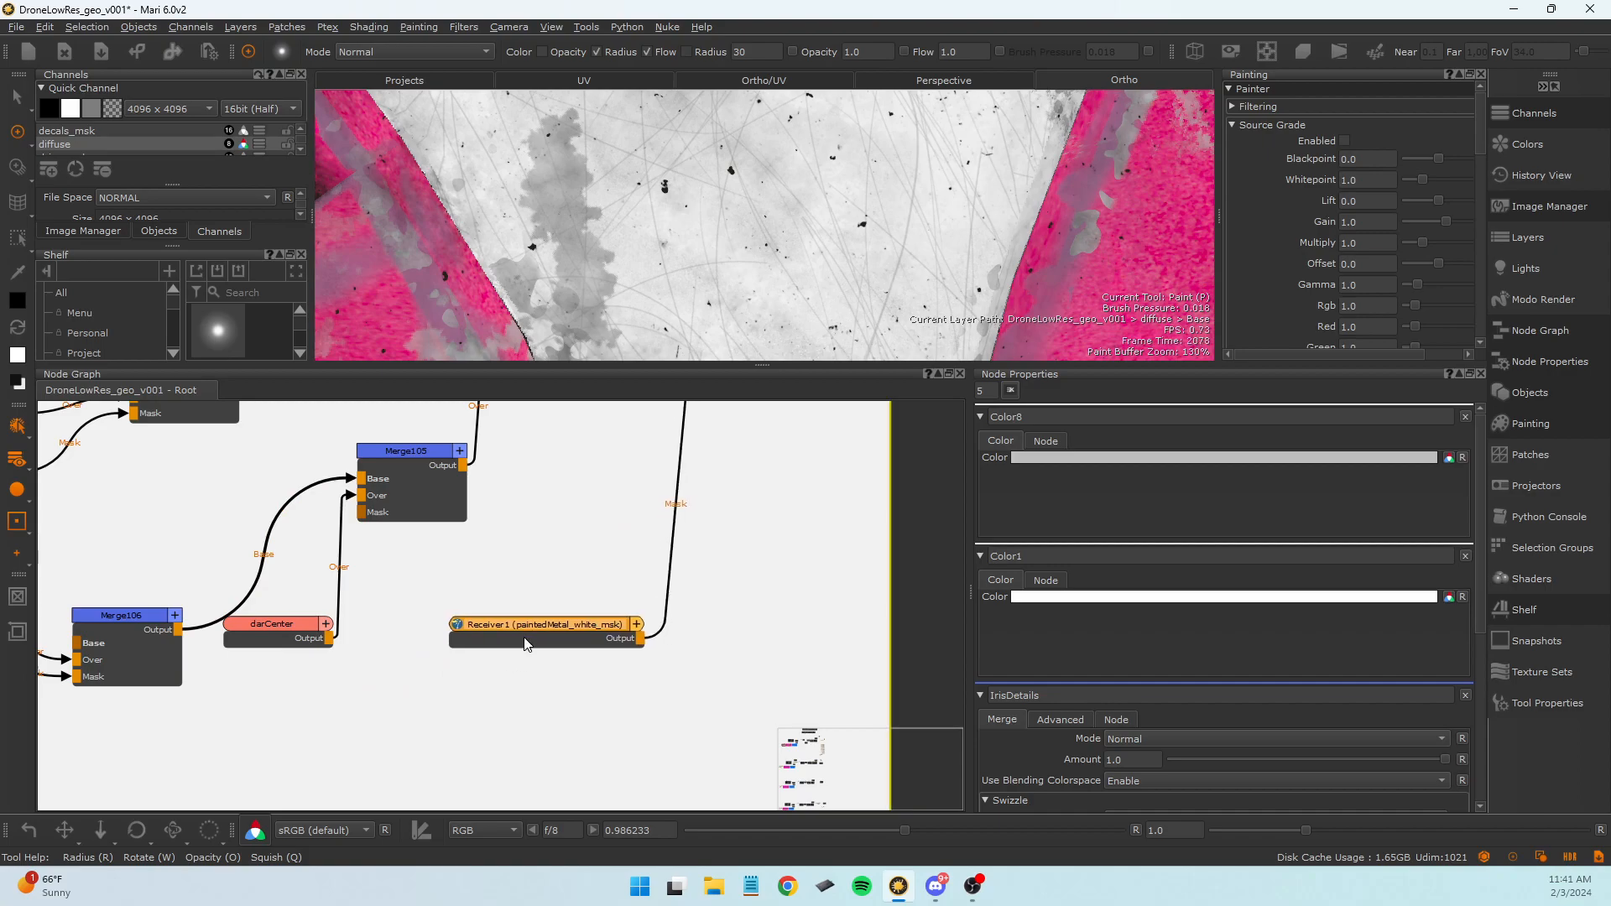
scroll(503, 663, down, 3)
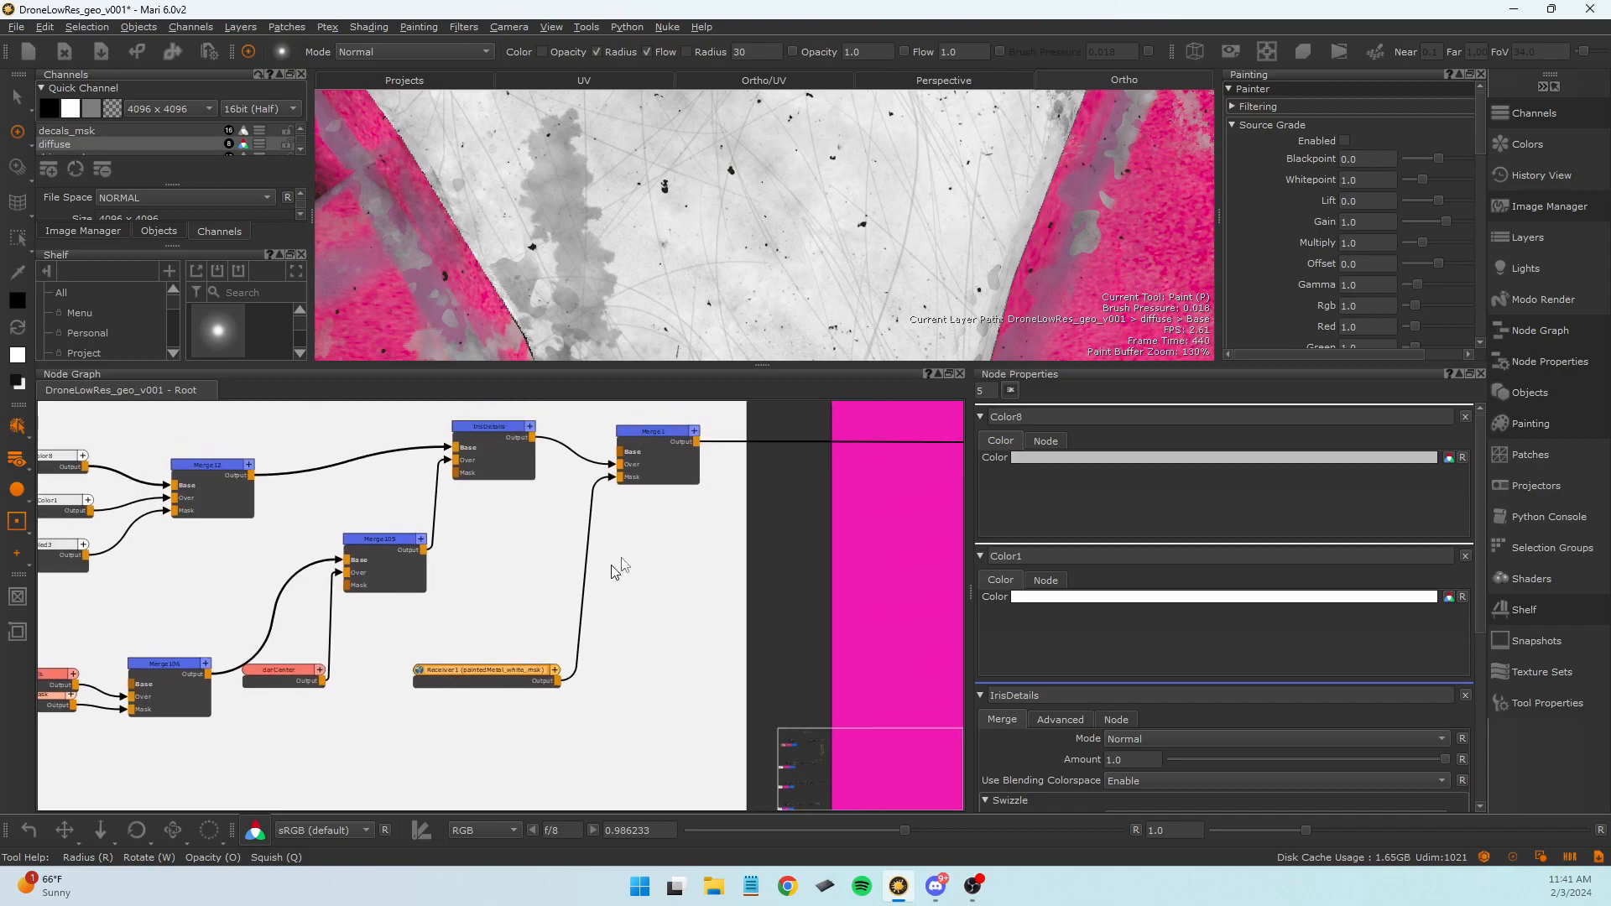
scroll(621, 605, down, 4)
Open the properties of the paintedMetal_white_msk receiver and look through the mask channels in the channel list.
scroll(610, 631, up, 5)
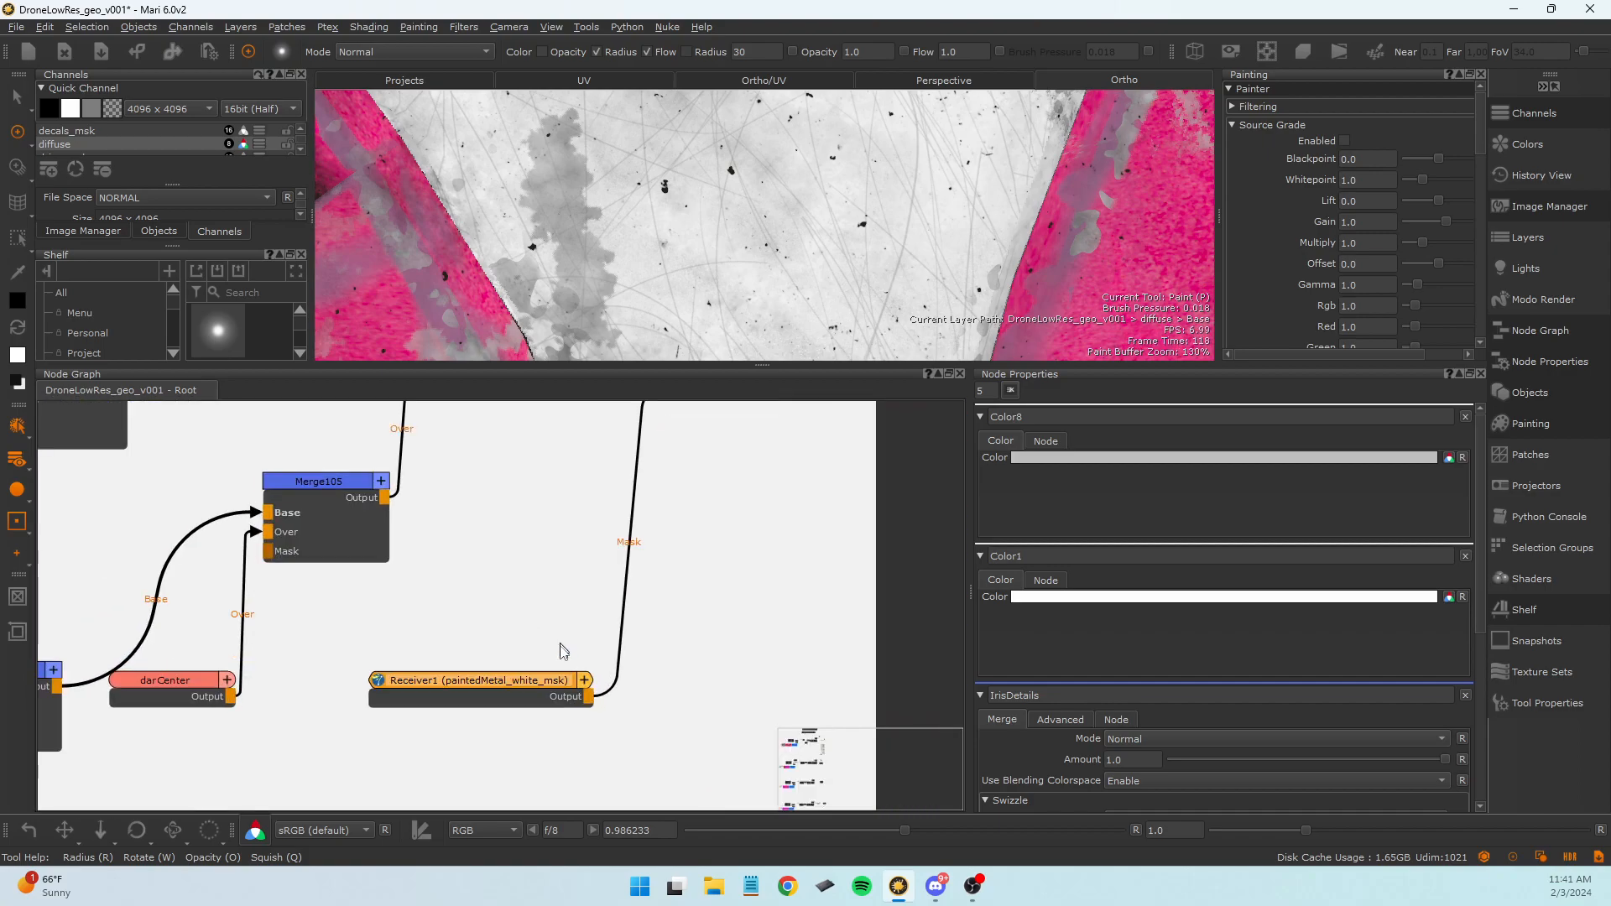
click(515, 689)
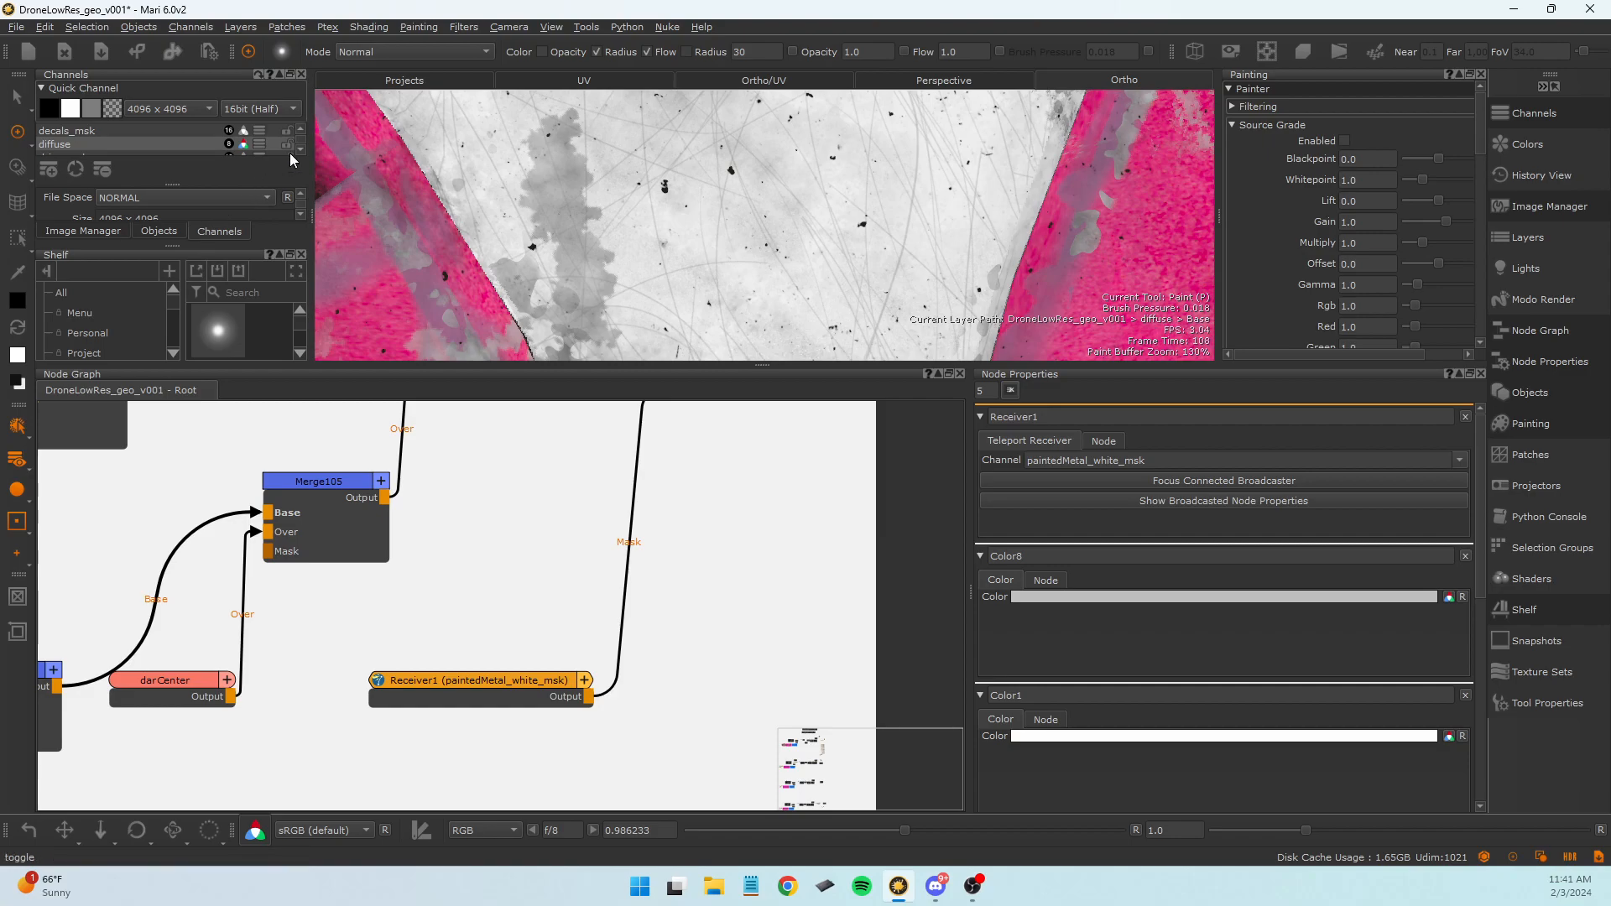
scroll(235, 149, down, 3)
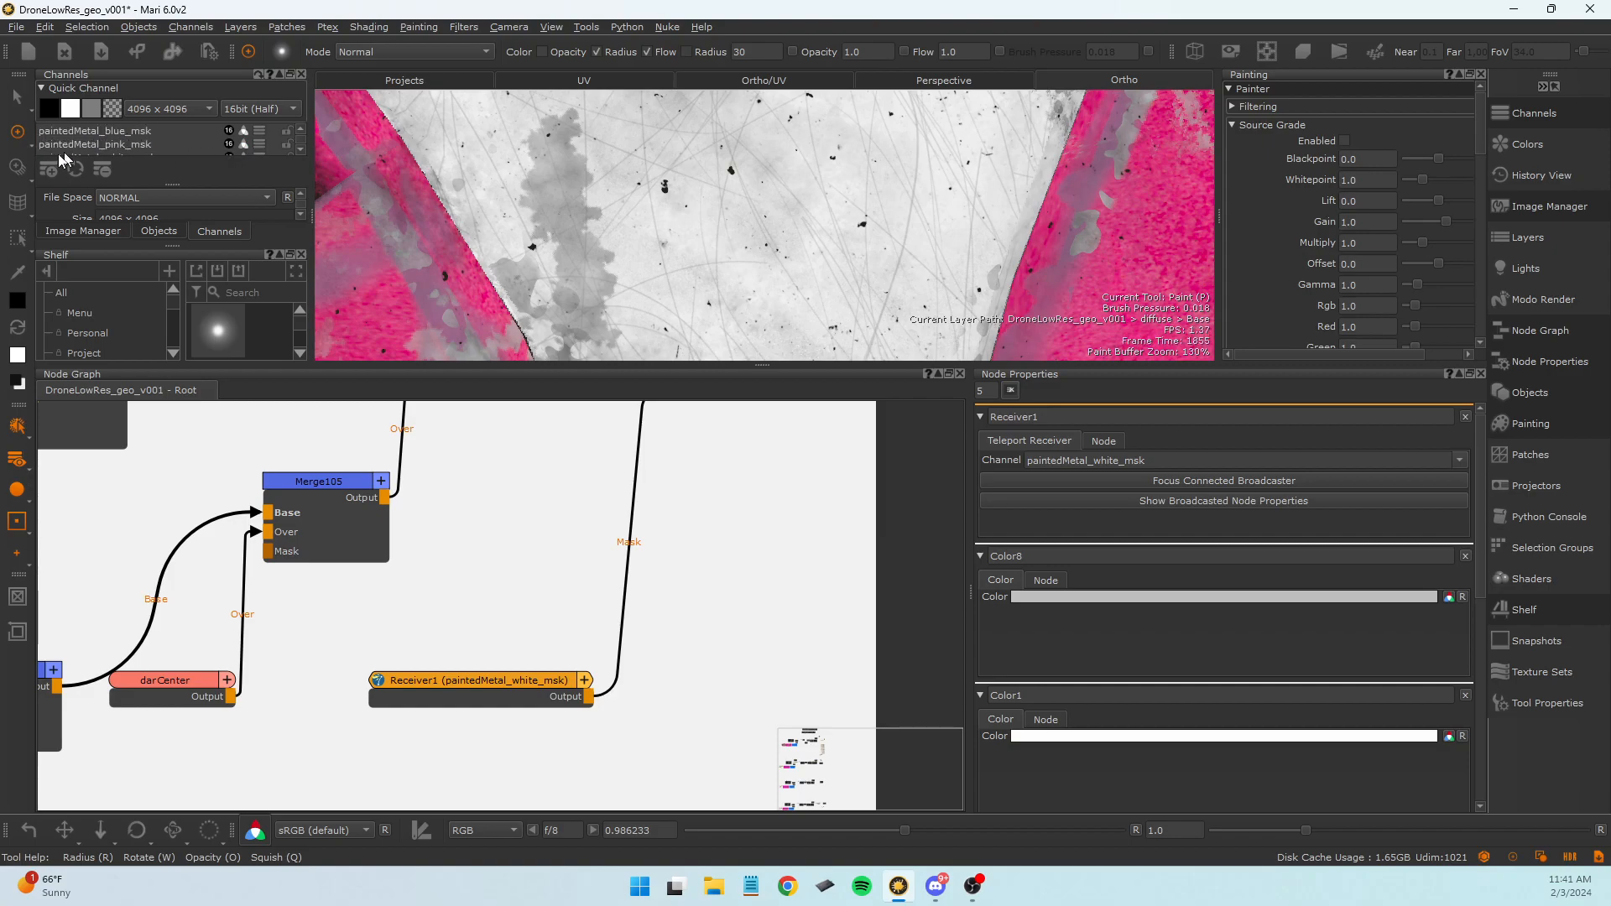
scroll(180, 144, down, 1)
scroll(84, 147, down, 1)
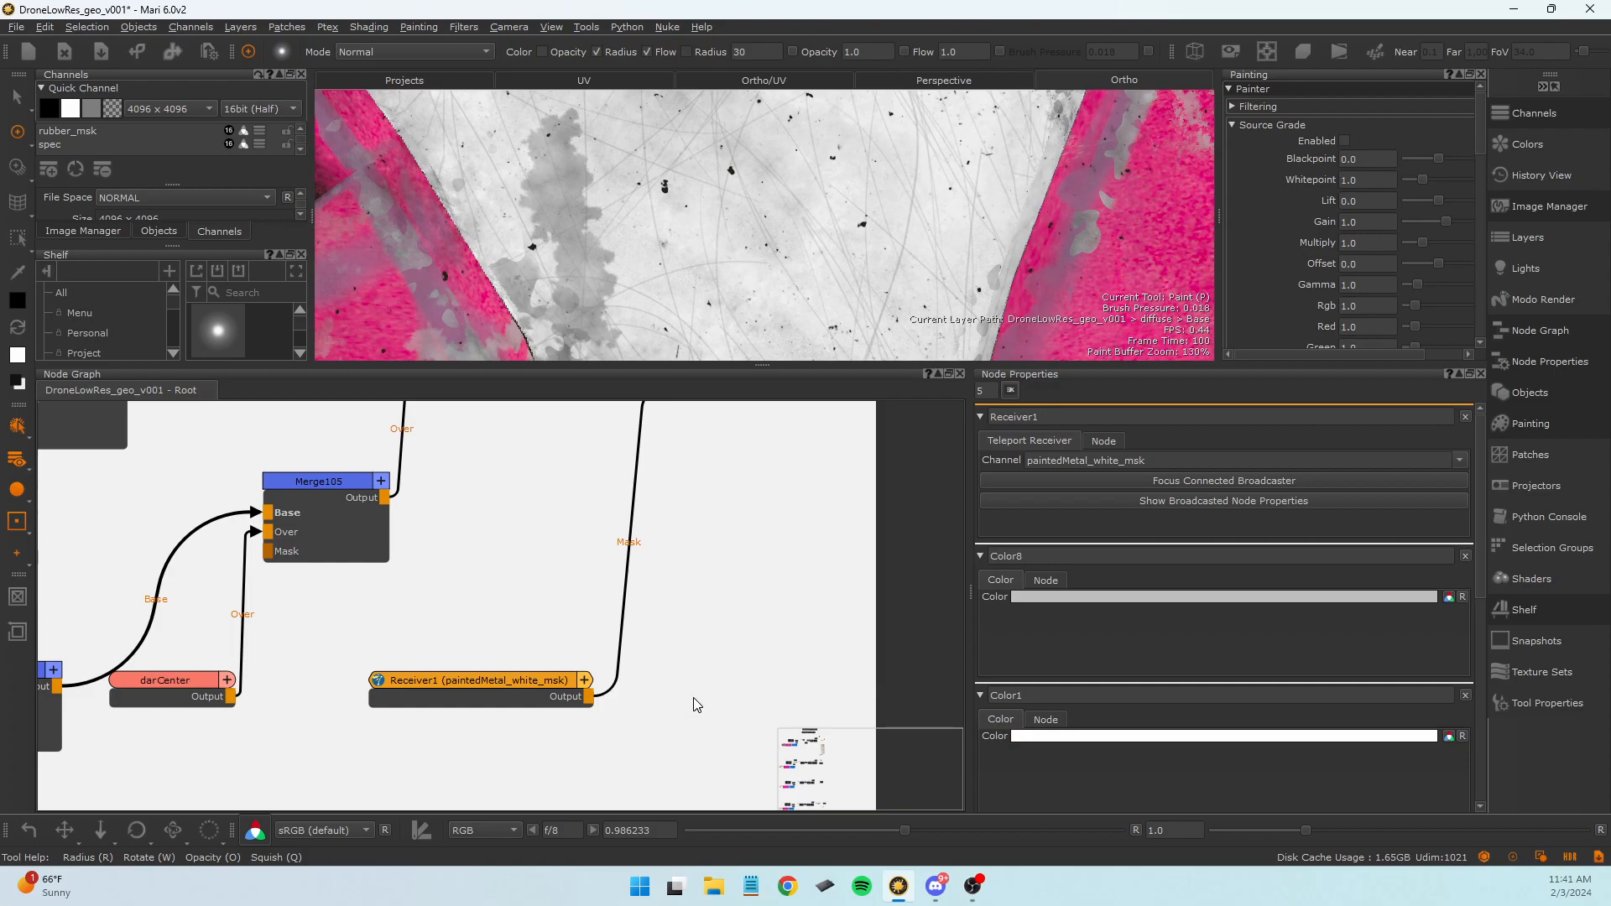
Spread out the baseMetal_msk network by nudging the baseMetal_msk channel, the Base merge, the Base paint node and Bottom Transparency.
scroll(683, 707, down, 5)
scroll(664, 700, down, 8)
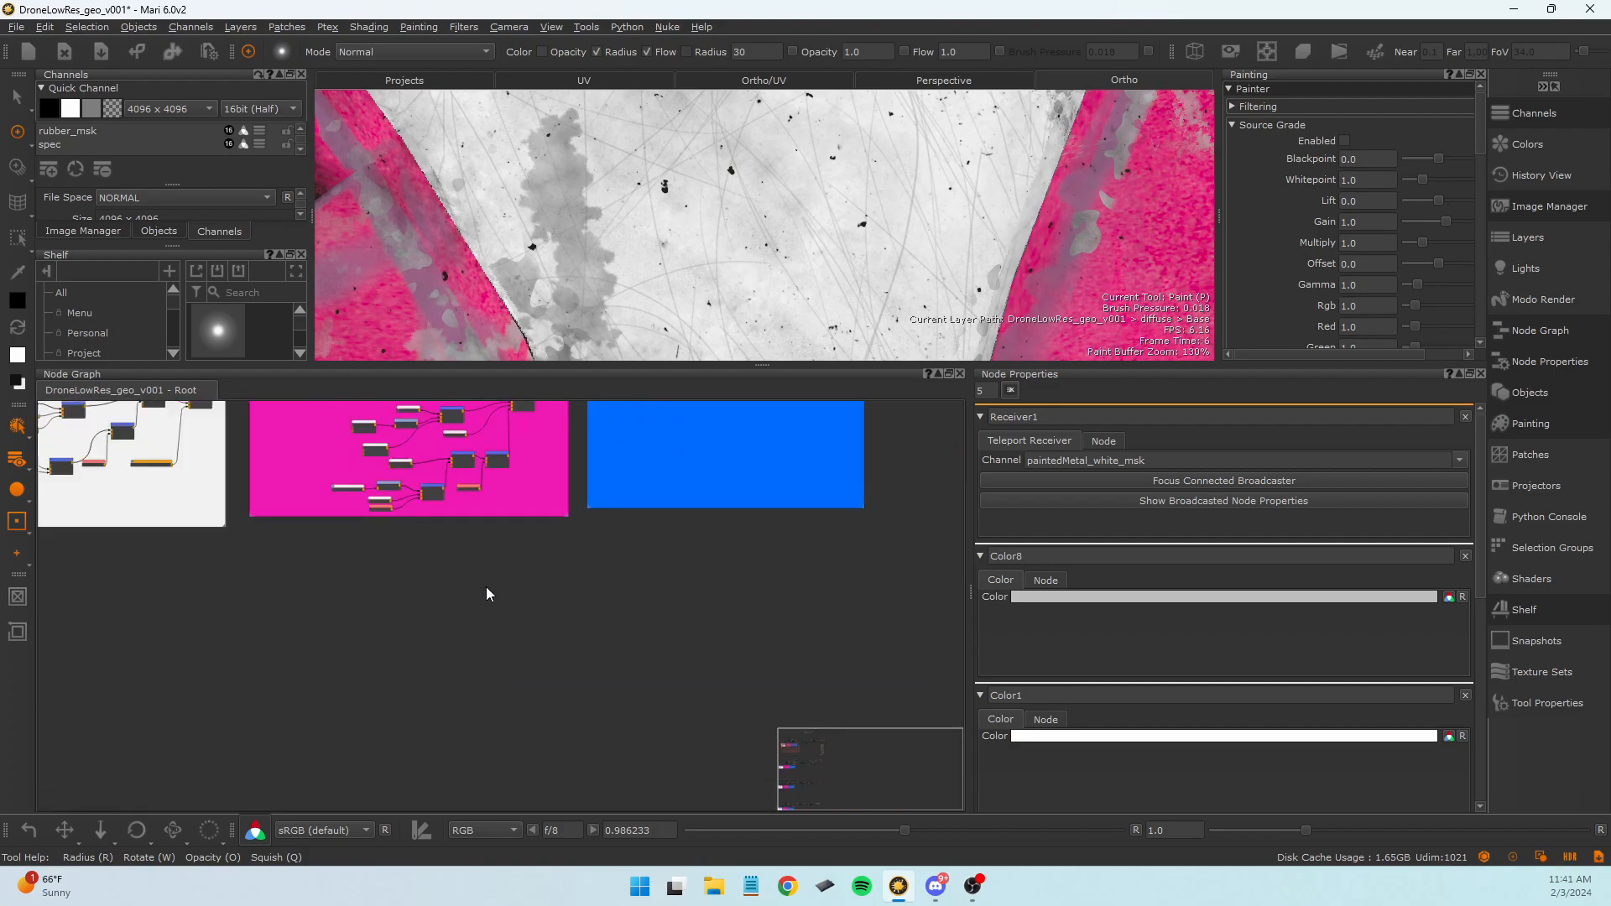
scroll(734, 587, up, 8)
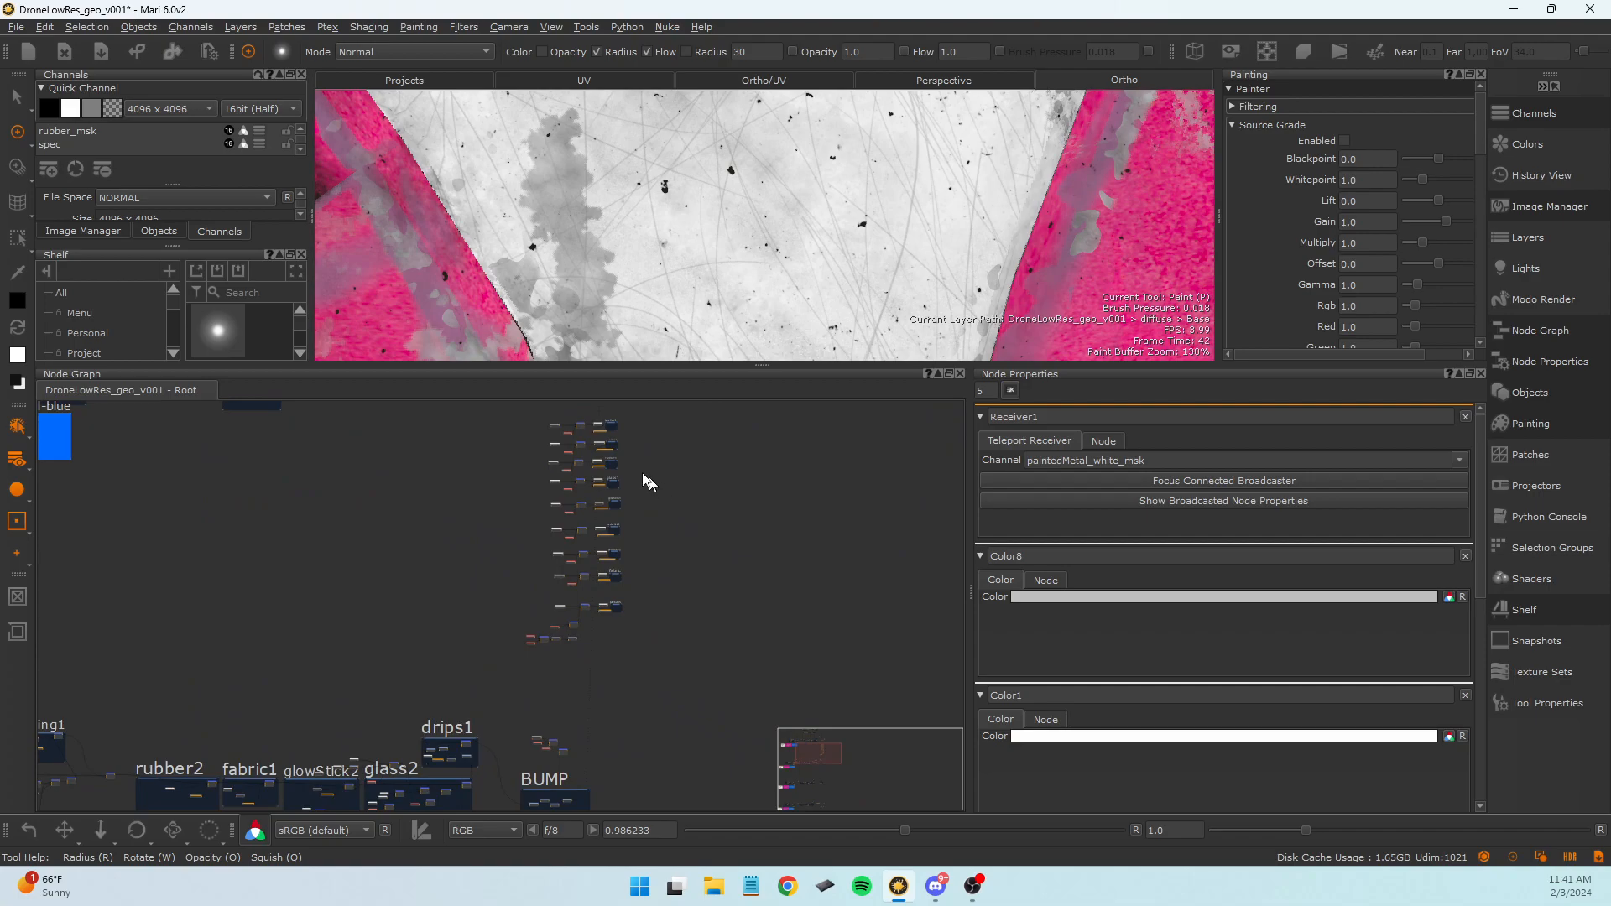
scroll(576, 581, up, 3)
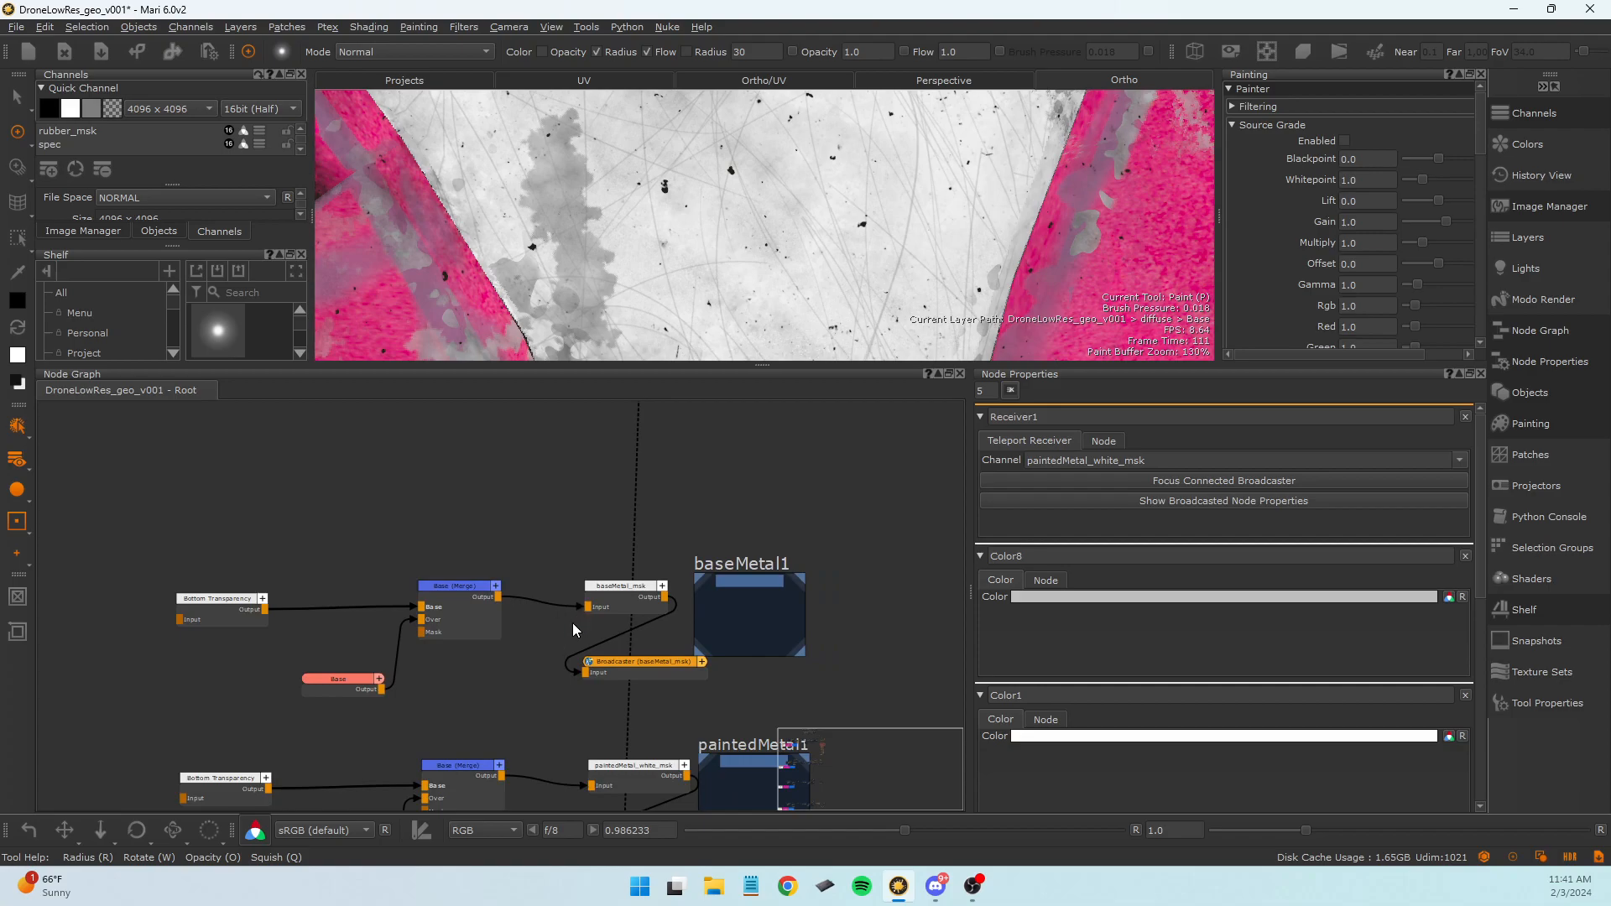
mouse_move(621, 601)
mouse_down()
mouse_move(619, 562)
mouse_move(617, 582)
mouse_up()
drag(475, 611, 483, 621)
drag(314, 691, 297, 678)
mouse_move(229, 623)
mouse_down()
mouse_move(224, 596)
mouse_move(232, 613)
mouse_up()
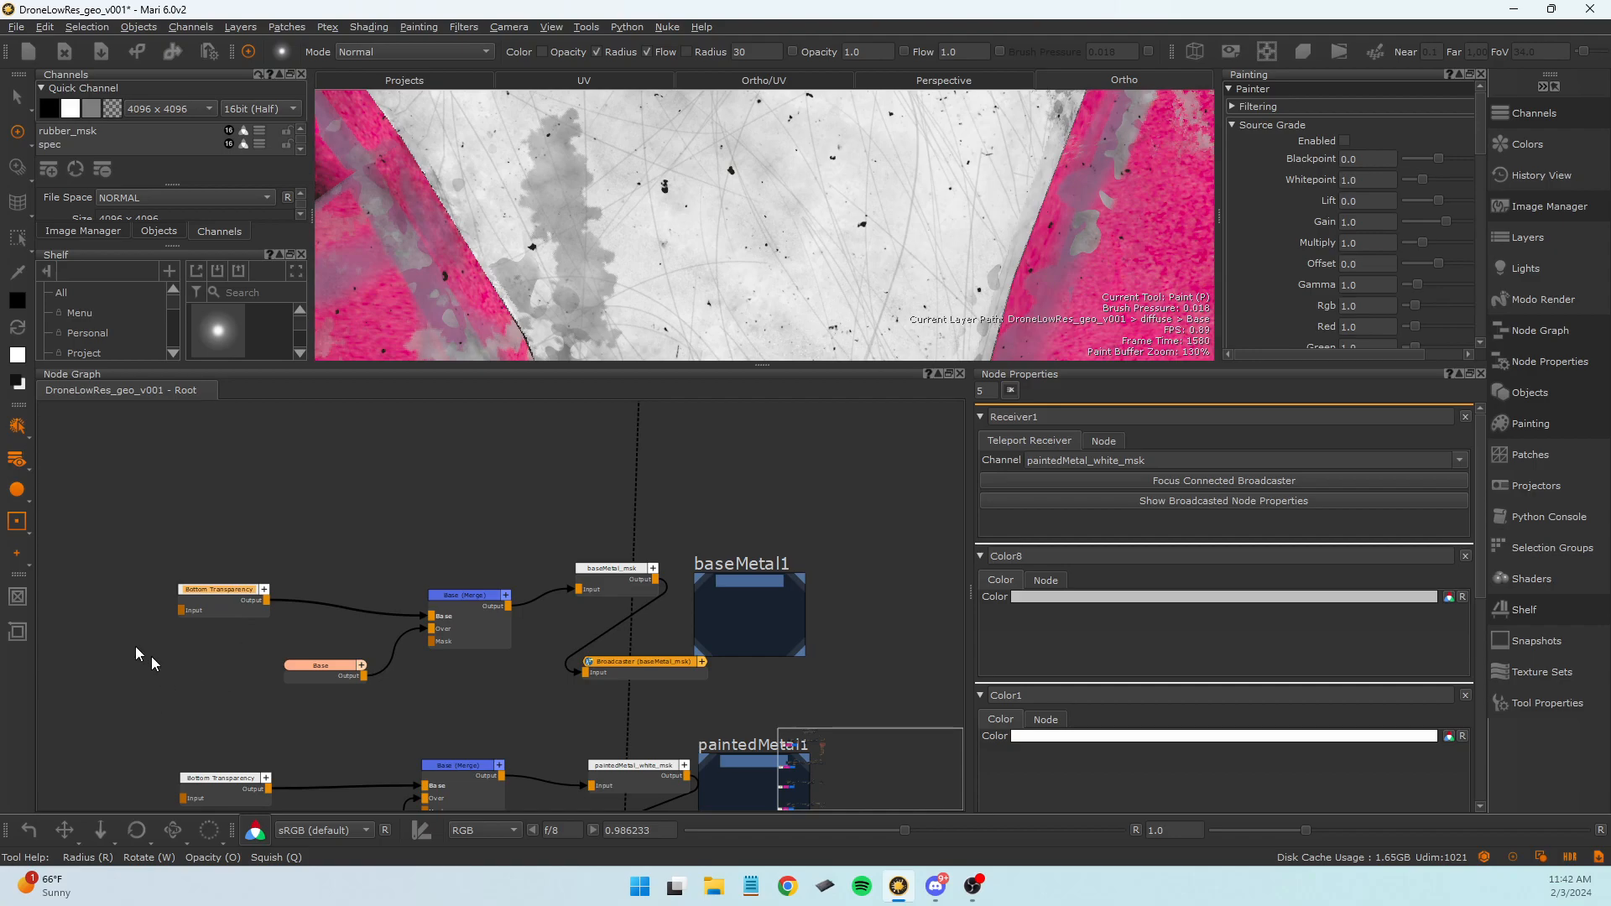
Move the Base merge and its two input nodes together away from baseMetal_msk and back beside it.
drag(118, 520, 498, 703)
drag(488, 636, 200, 610)
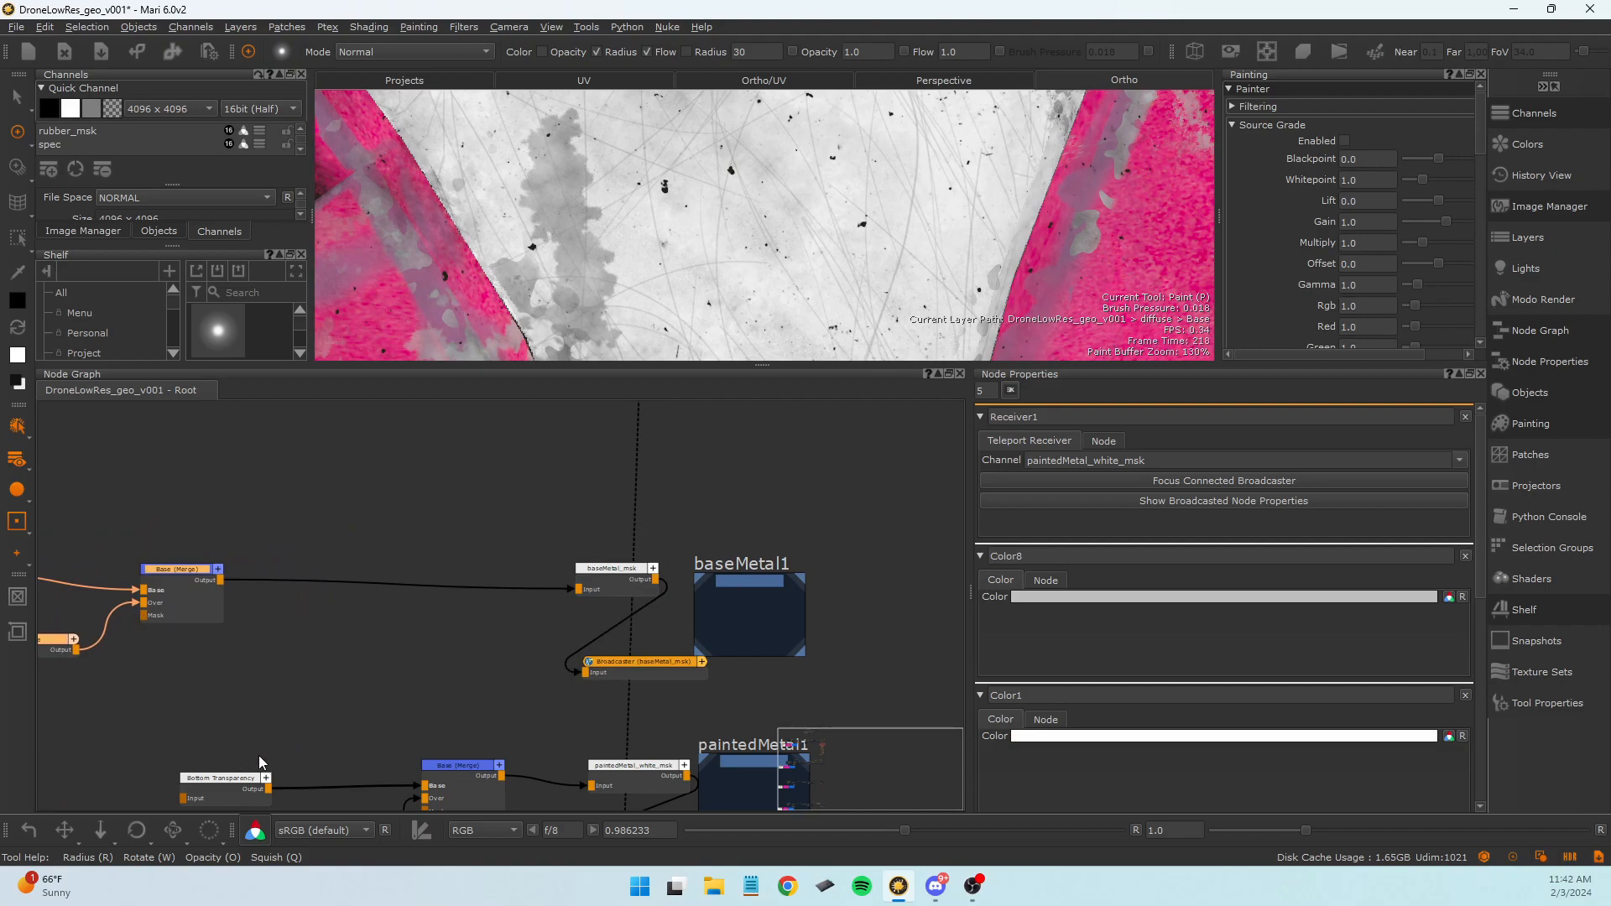
drag(187, 611, 456, 602)
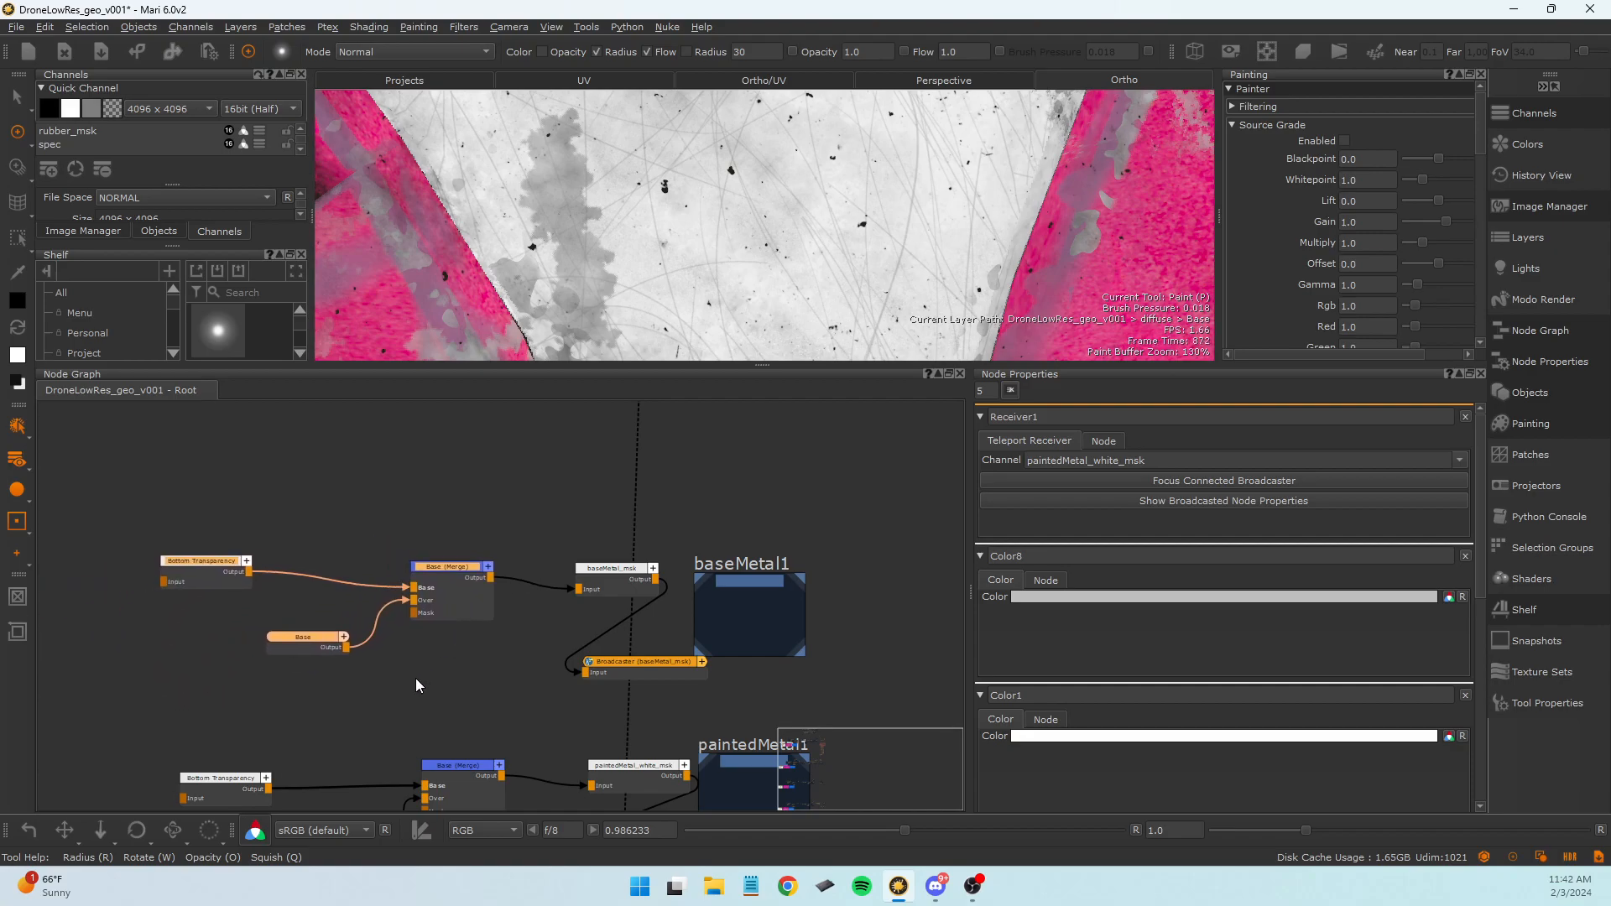
Place the Base paint node just below Bottom Transparency, farther from the Base merge, and open its properties.
middle_drag(415, 678, 493, 668)
drag(379, 639, 386, 654)
mouse_move(263, 577)
mouse_down()
mouse_move(254, 622)
mouse_move(262, 580)
mouse_up()
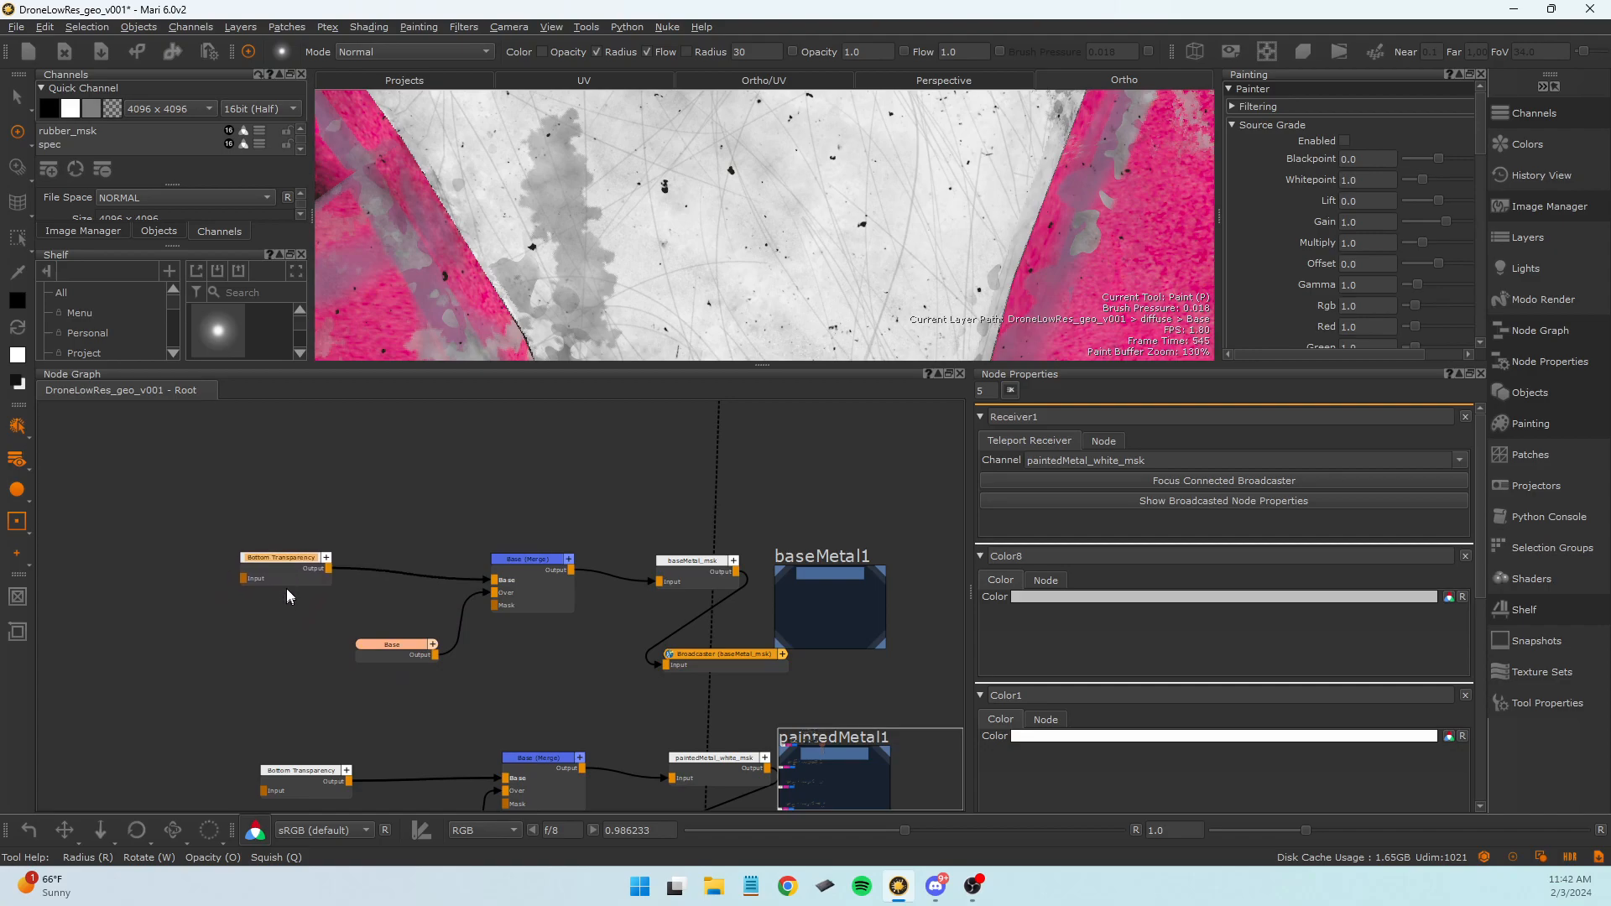
drag(388, 660, 293, 640)
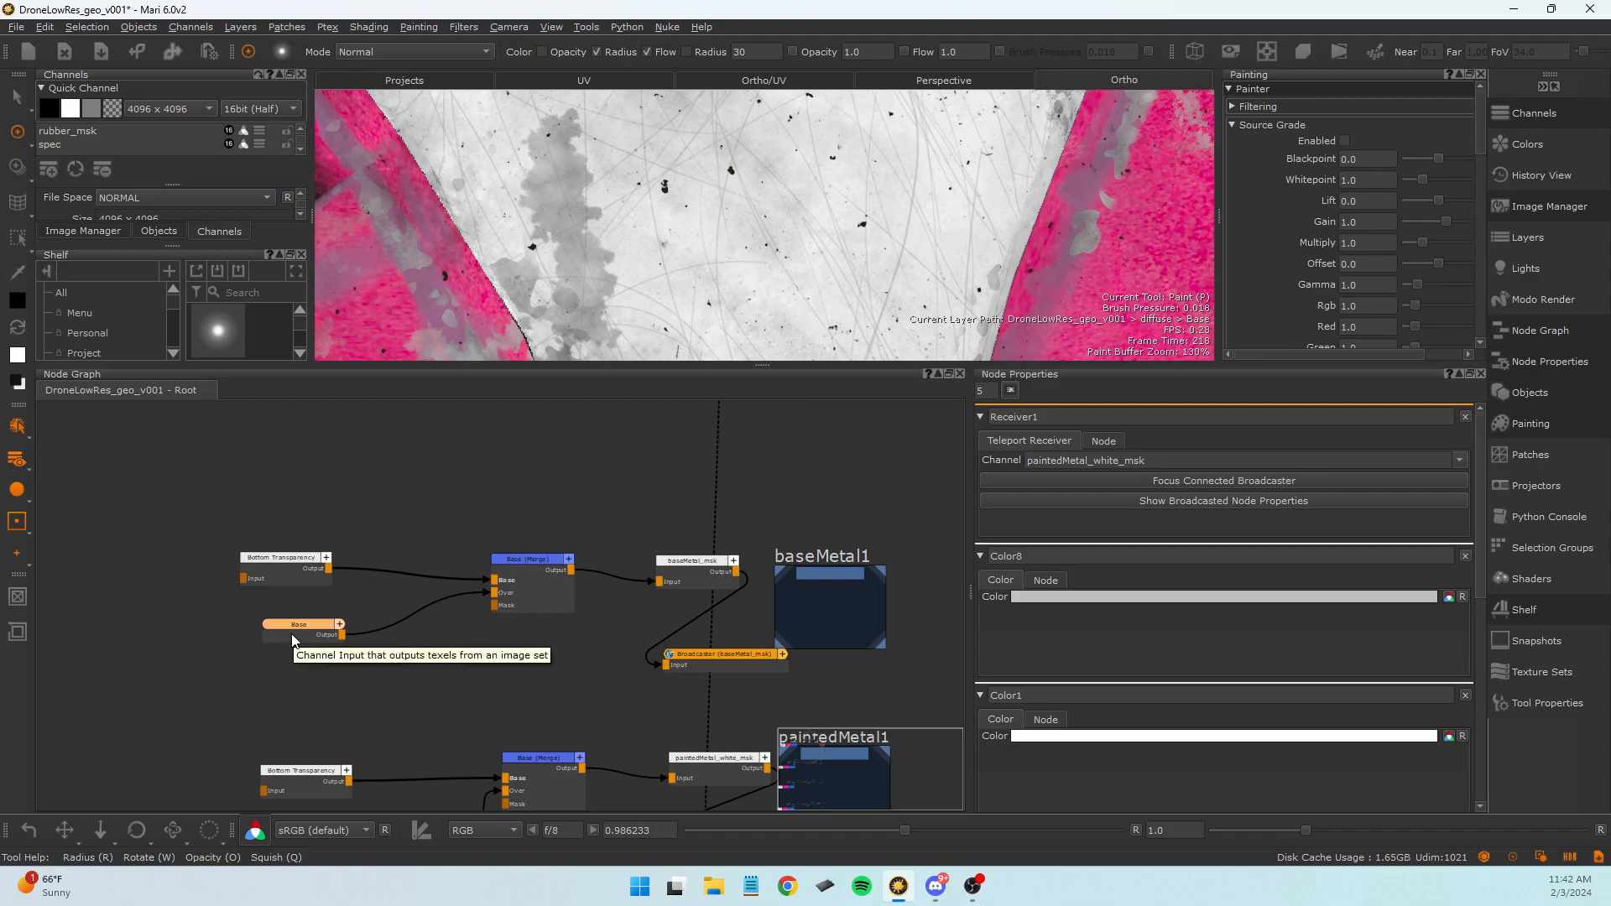
drag(298, 573, 304, 641)
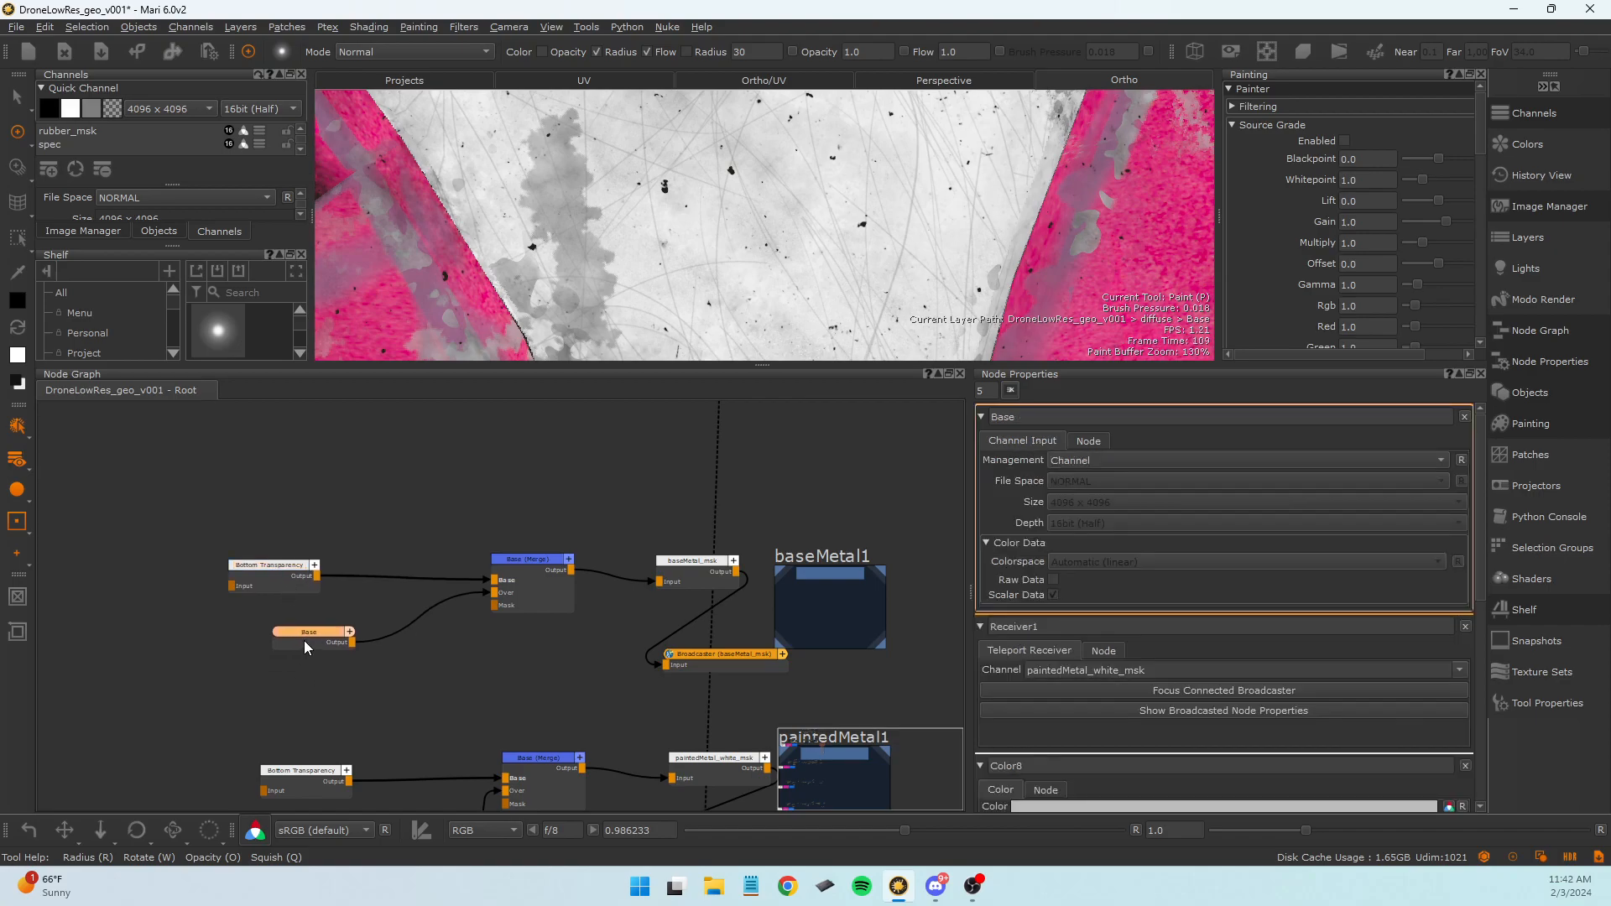
middle_drag(467, 645, 463, 659)
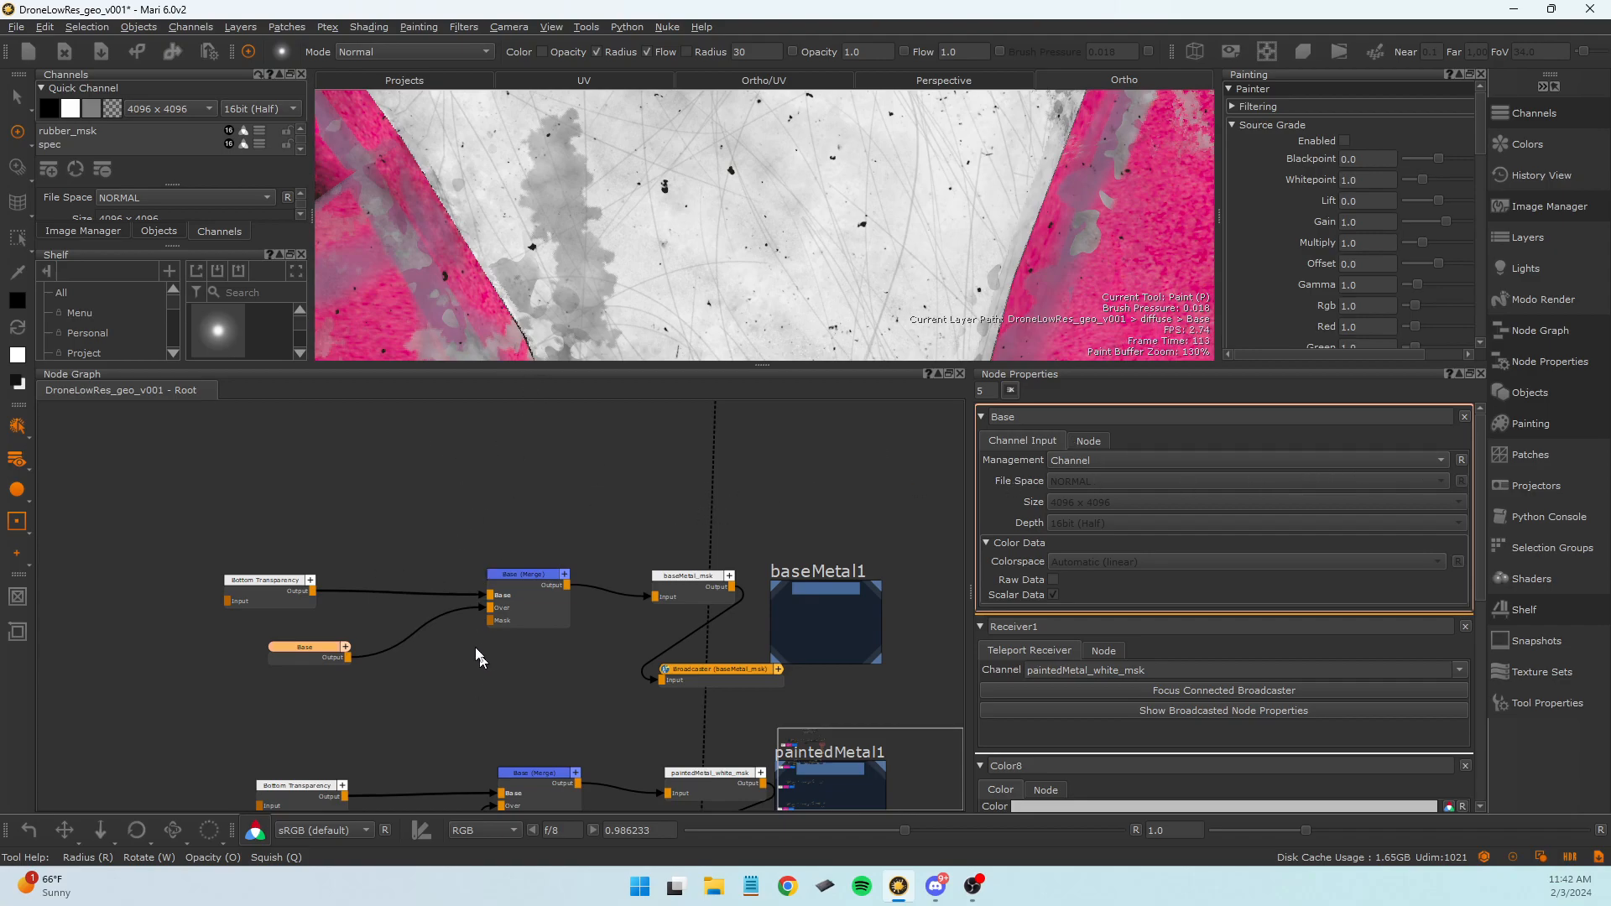
mouse_move(307, 666)
mouse_down()
mouse_move(323, 663)
mouse_move(309, 644)
mouse_up()
Show the output of baseMetal_msk in the viewer and examine the mask across the drone.
click(695, 598)
scroll(682, 587, down, 3)
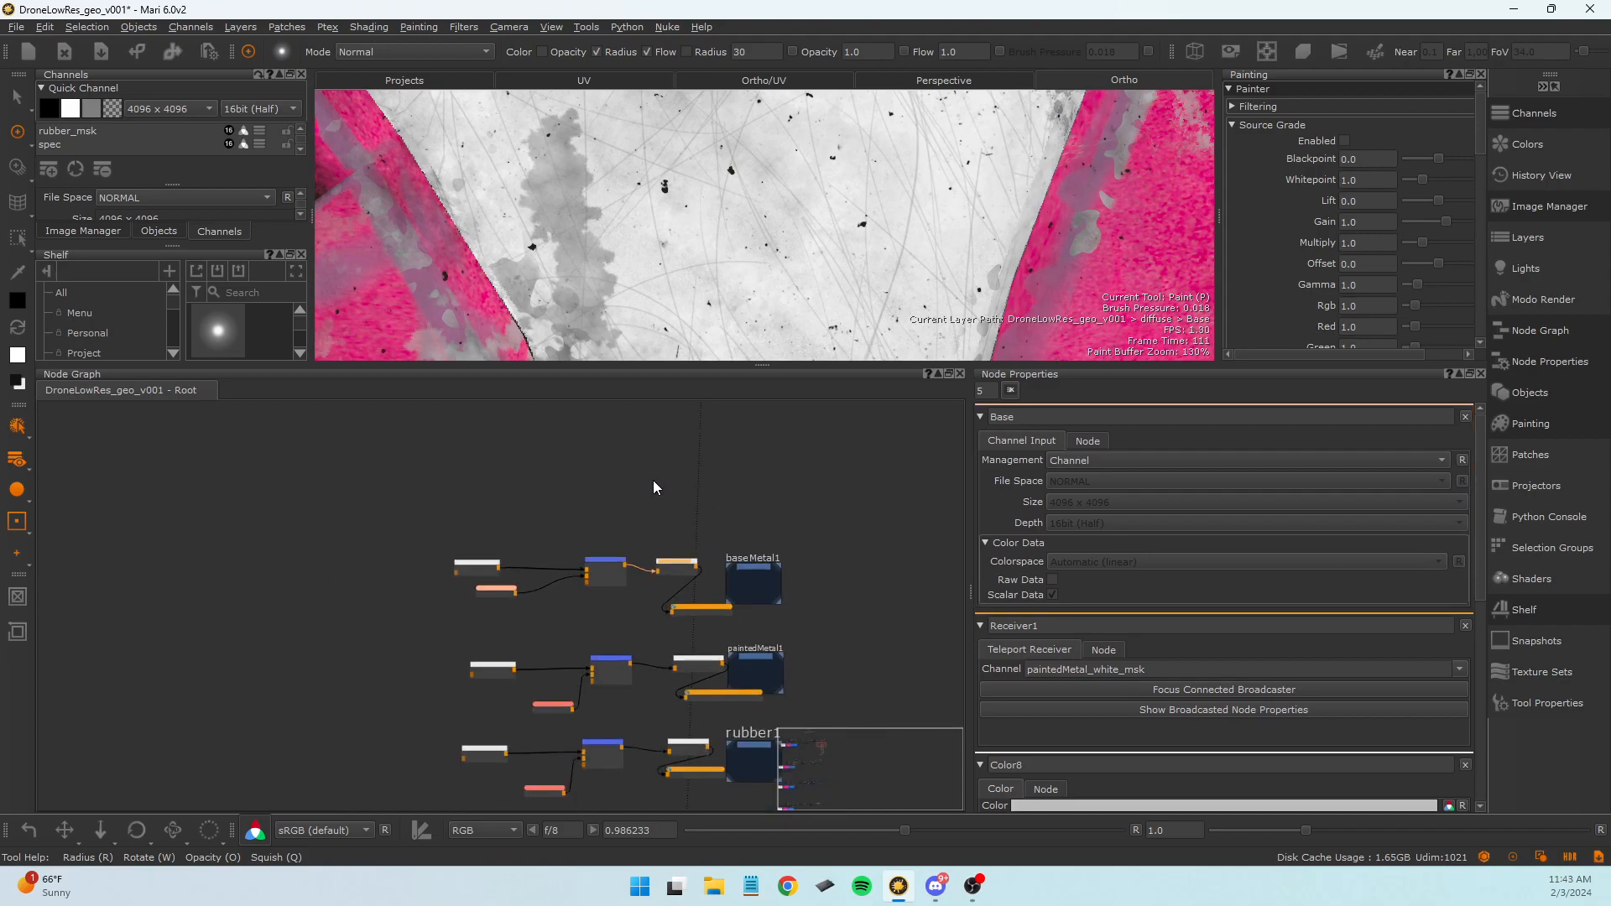
scroll(653, 481, up, 3)
scroll(627, 308, down, 10)
alt+drag(615, 308, 589, 280)
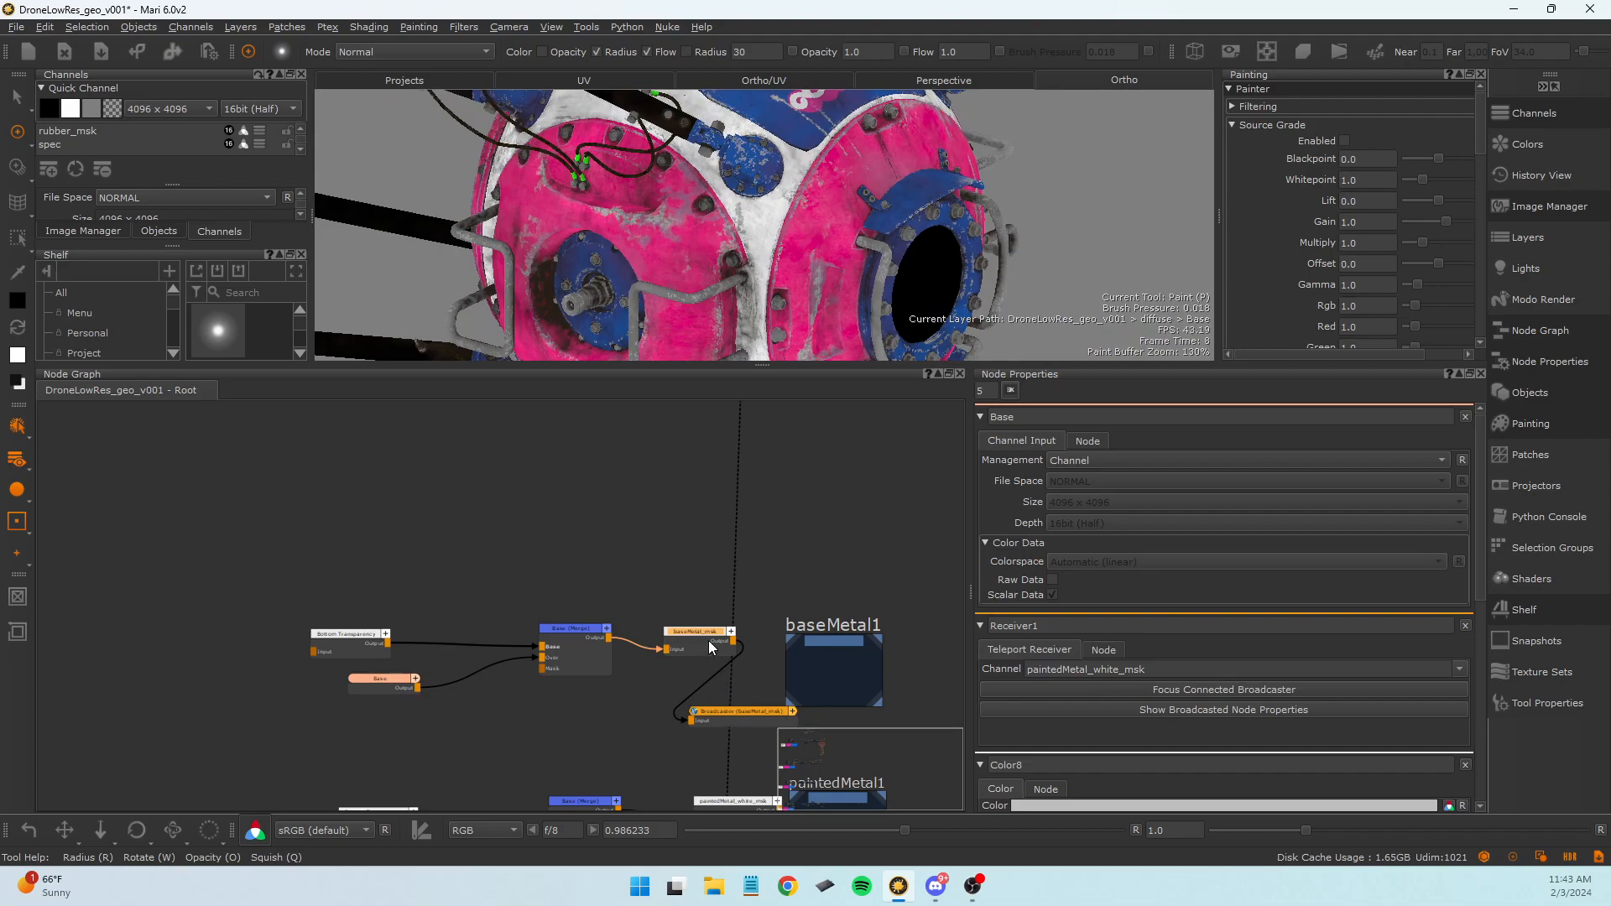
key(v)
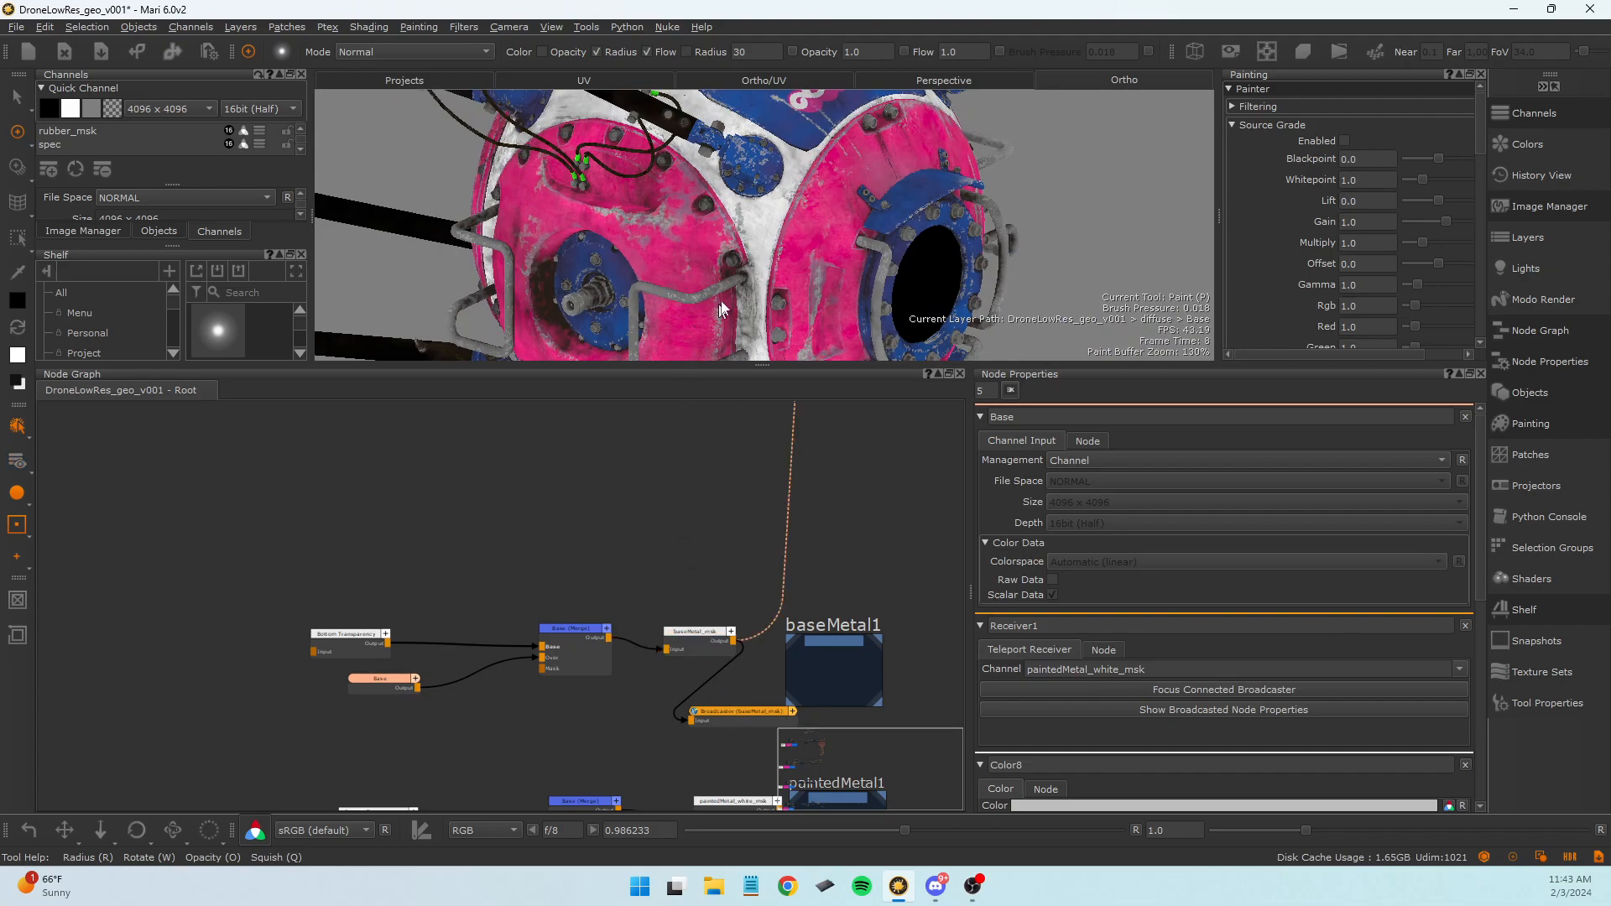
mouse_move(845, 252)
alt+mouse_down()
mouse_move(798, 230)
mouse_move(658, 244)
mouse_move(674, 271)
mouse_move(671, 251)
mouse_move(804, 262)
mouse_move(681, 265)
alt+mouse_up()
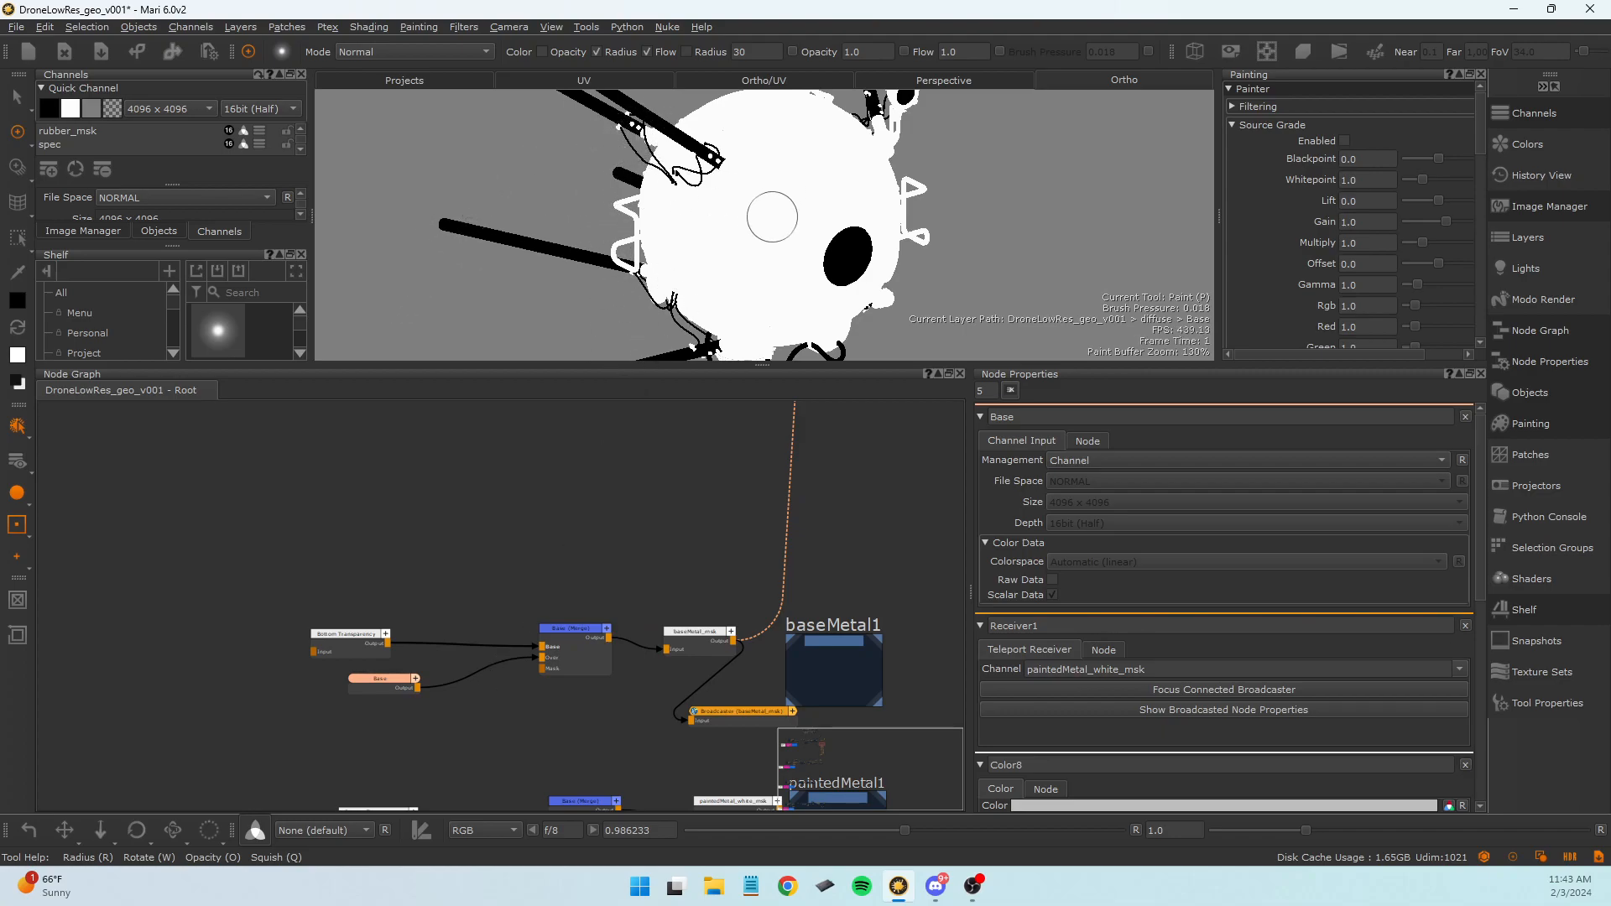
Shift the Base paint node and the Base merge closer together and nudge baseMetal_msk slightly towards the merge.
mouse_move(394, 683)
mouse_down()
mouse_move(396, 710)
mouse_move(410, 692)
mouse_up()
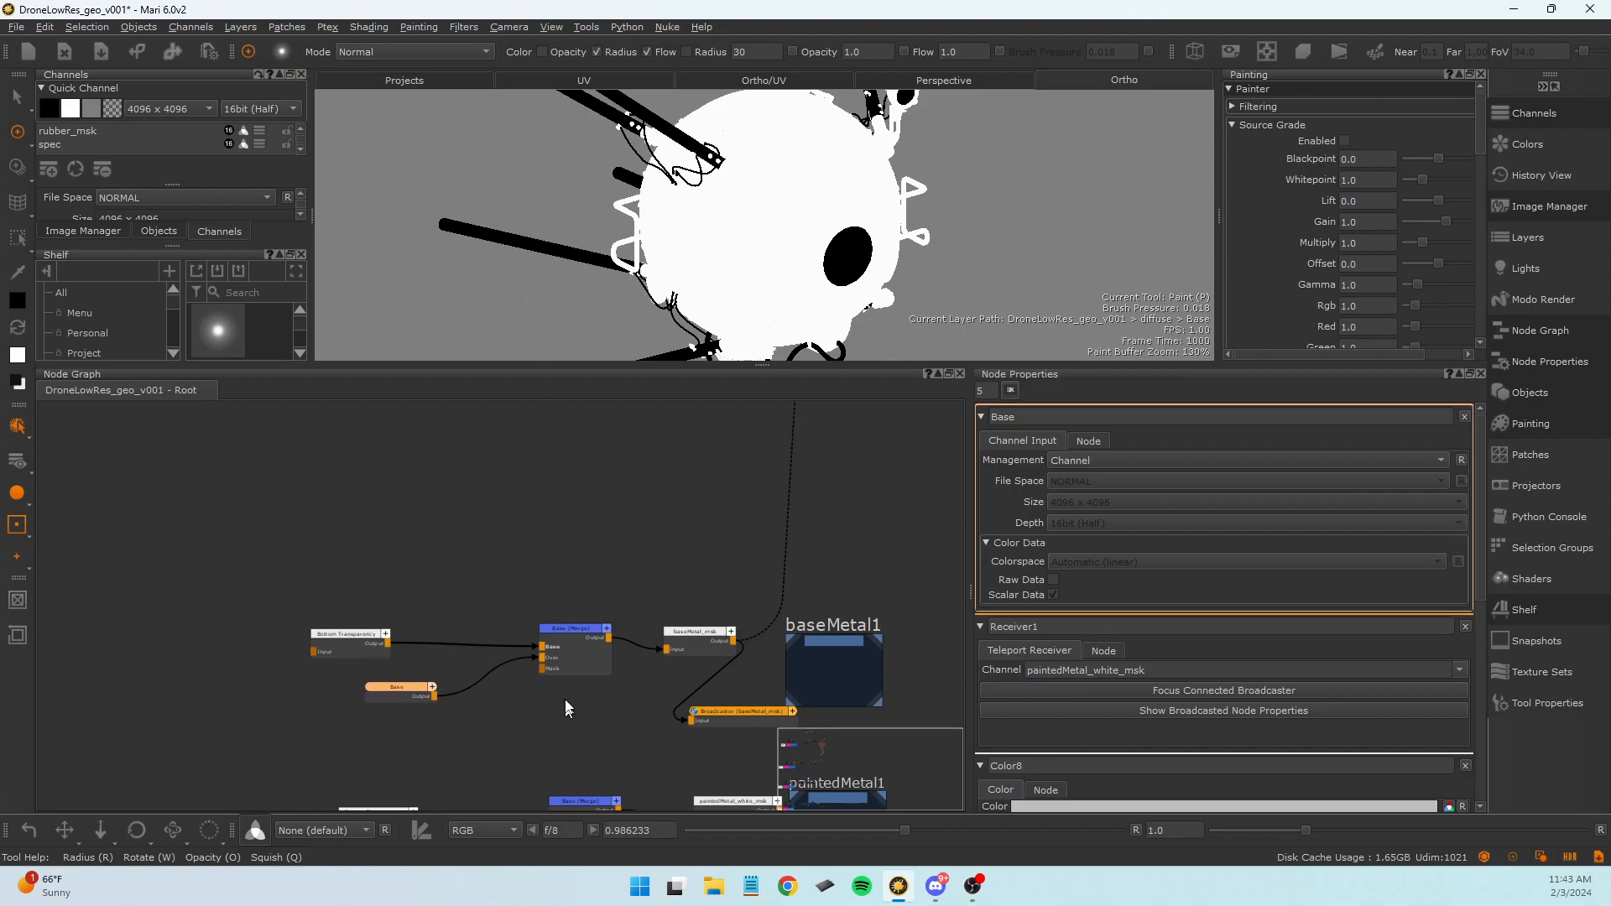
drag(599, 658, 562, 656)
mouse_move(683, 643)
mouse_down()
mouse_move(663, 628)
mouse_move(661, 662)
mouse_move(673, 642)
mouse_up()
Create a Teleport Broadcast node and place it just below the existing baseMetal_msk broadcaster.
scroll(661, 592, up, 5)
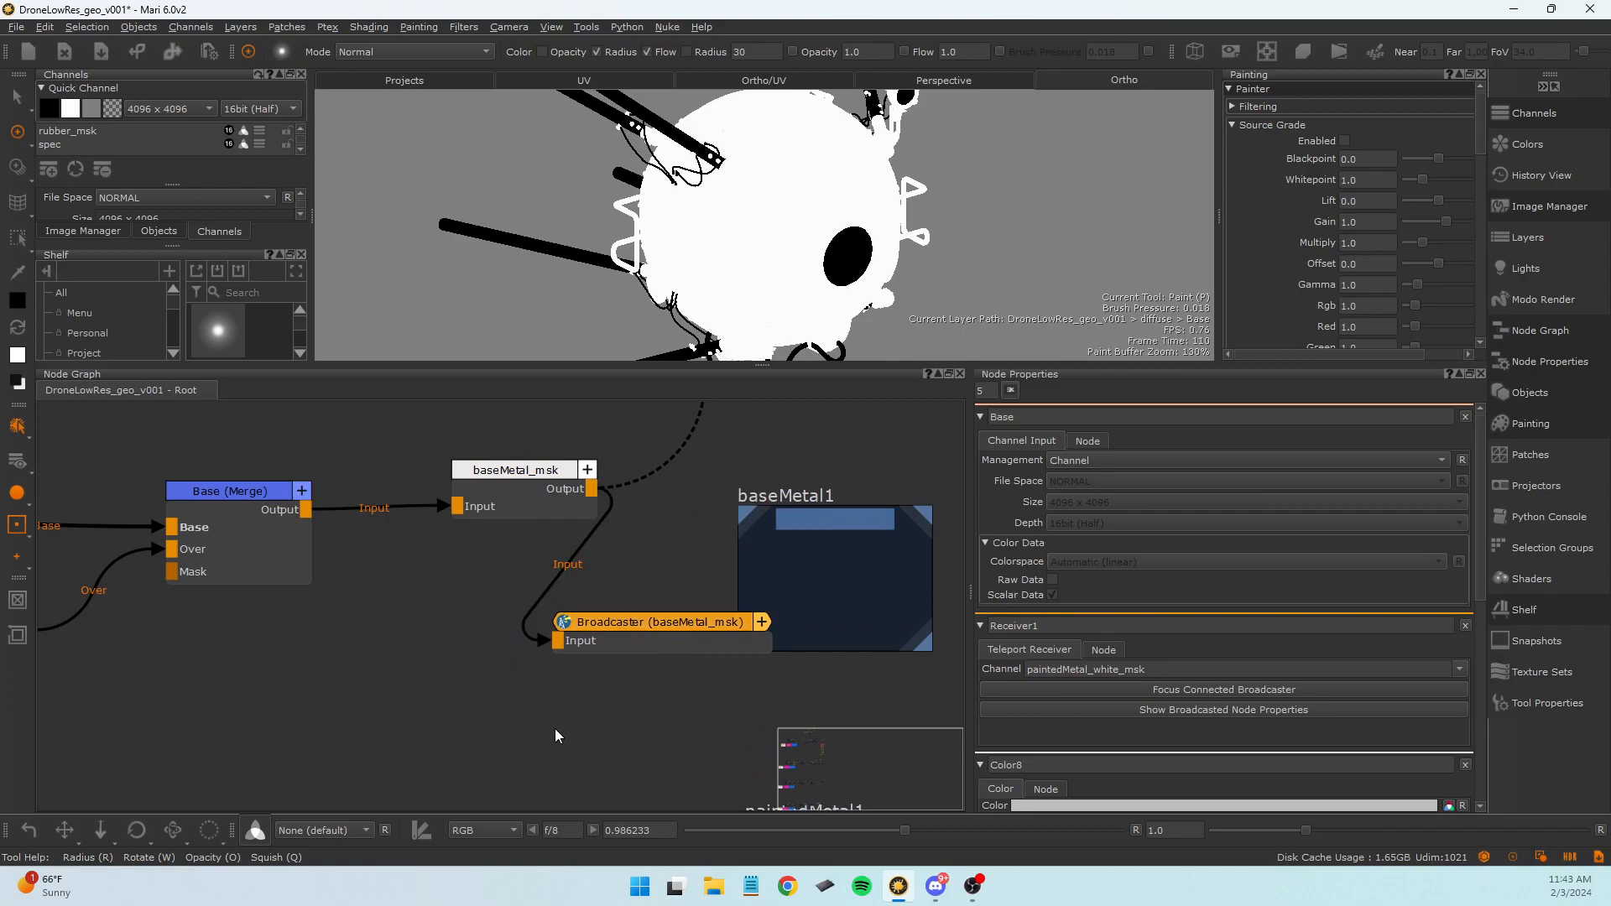
key(Tab)
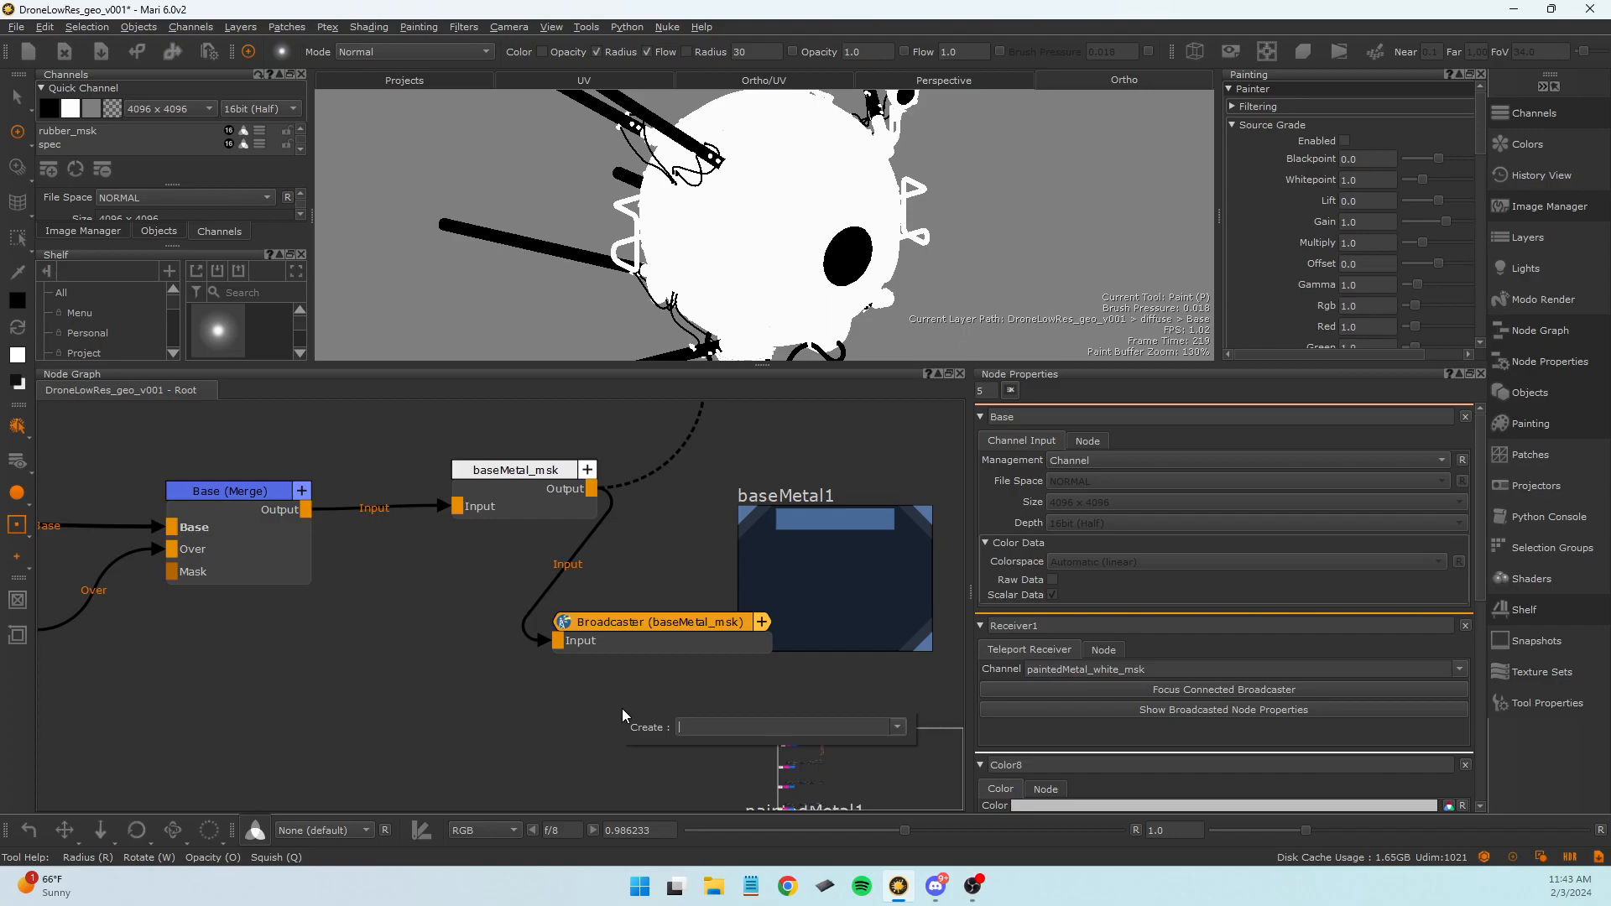
text(broadcast)
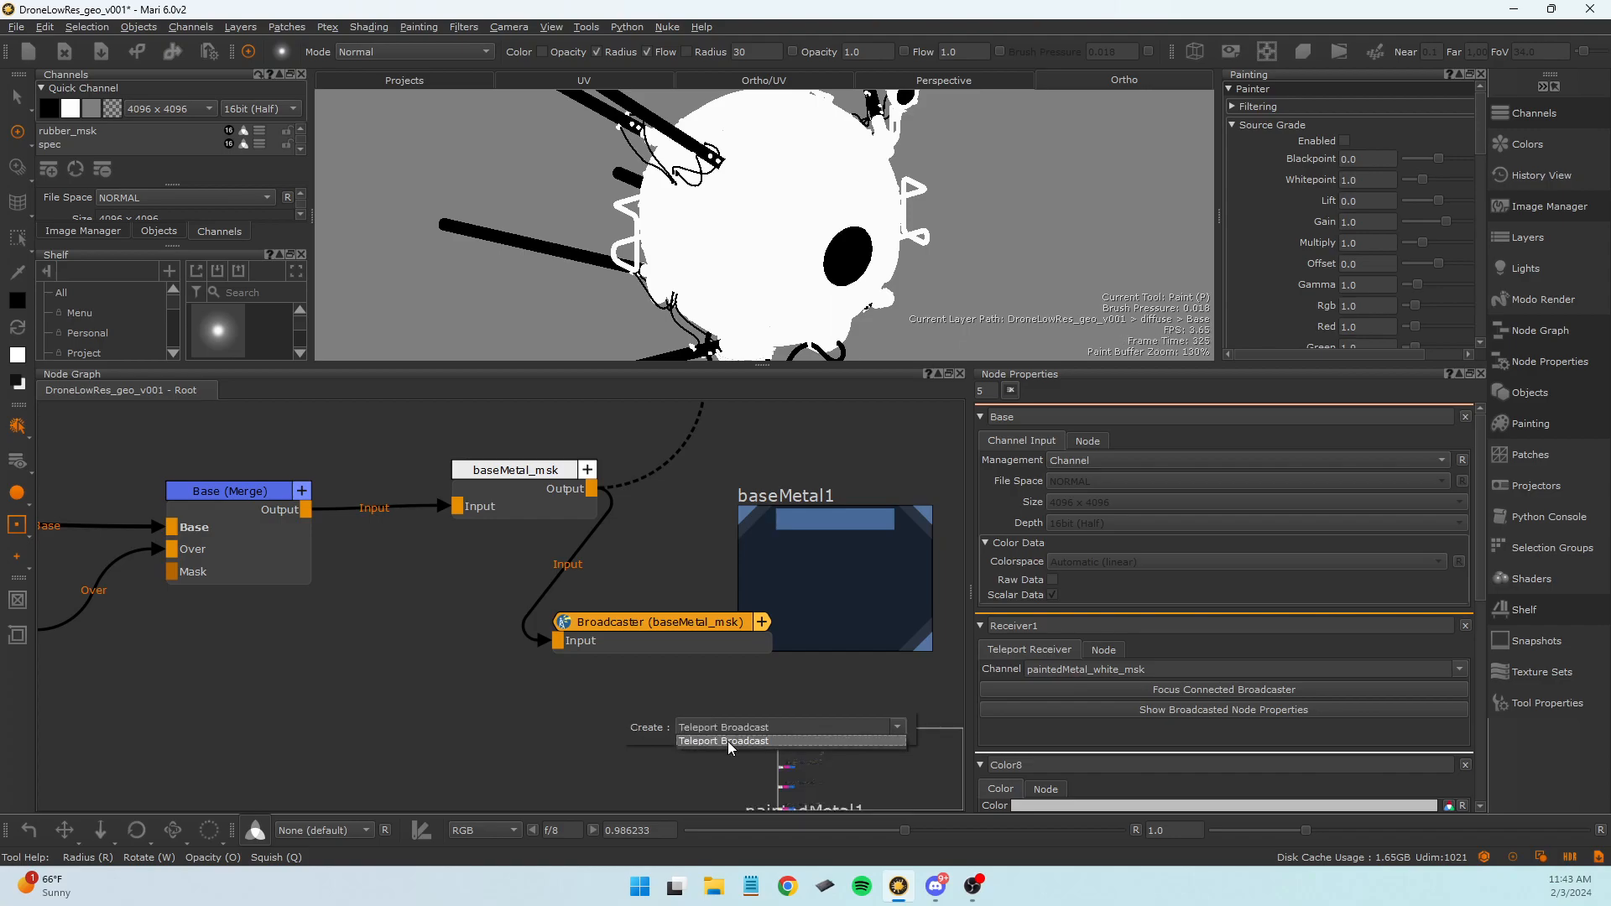
click(727, 742)
drag(691, 750, 607, 726)
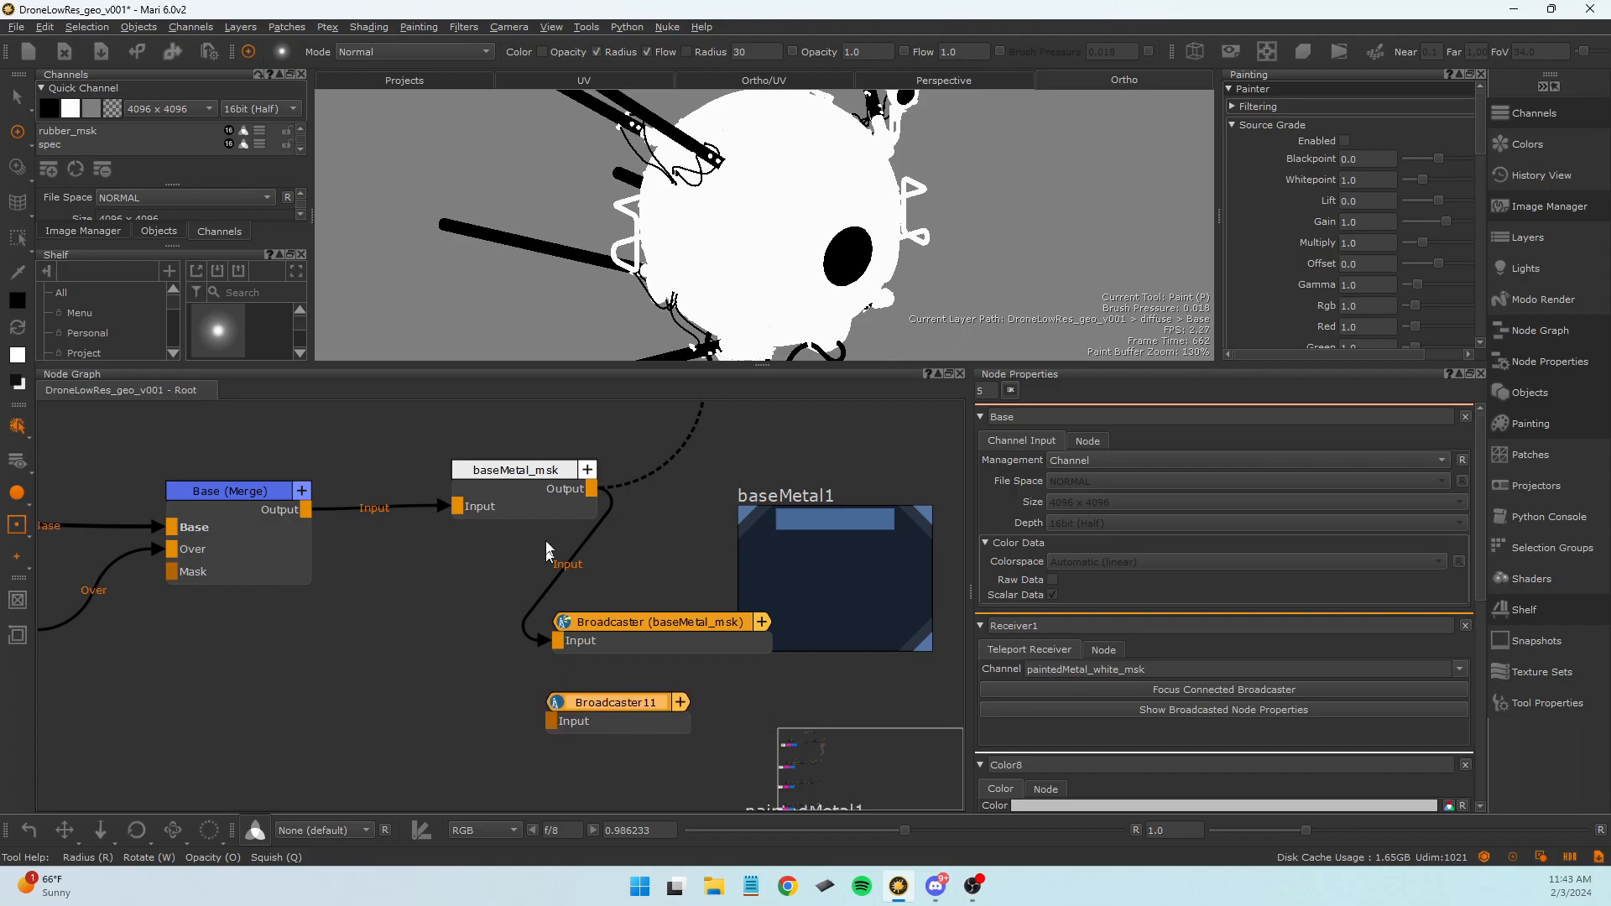
Nudge the baseMetal_msk broadcaster towards the baseMetal1 group, open its properties and highlight its channel name.
drag(671, 633, 684, 615)
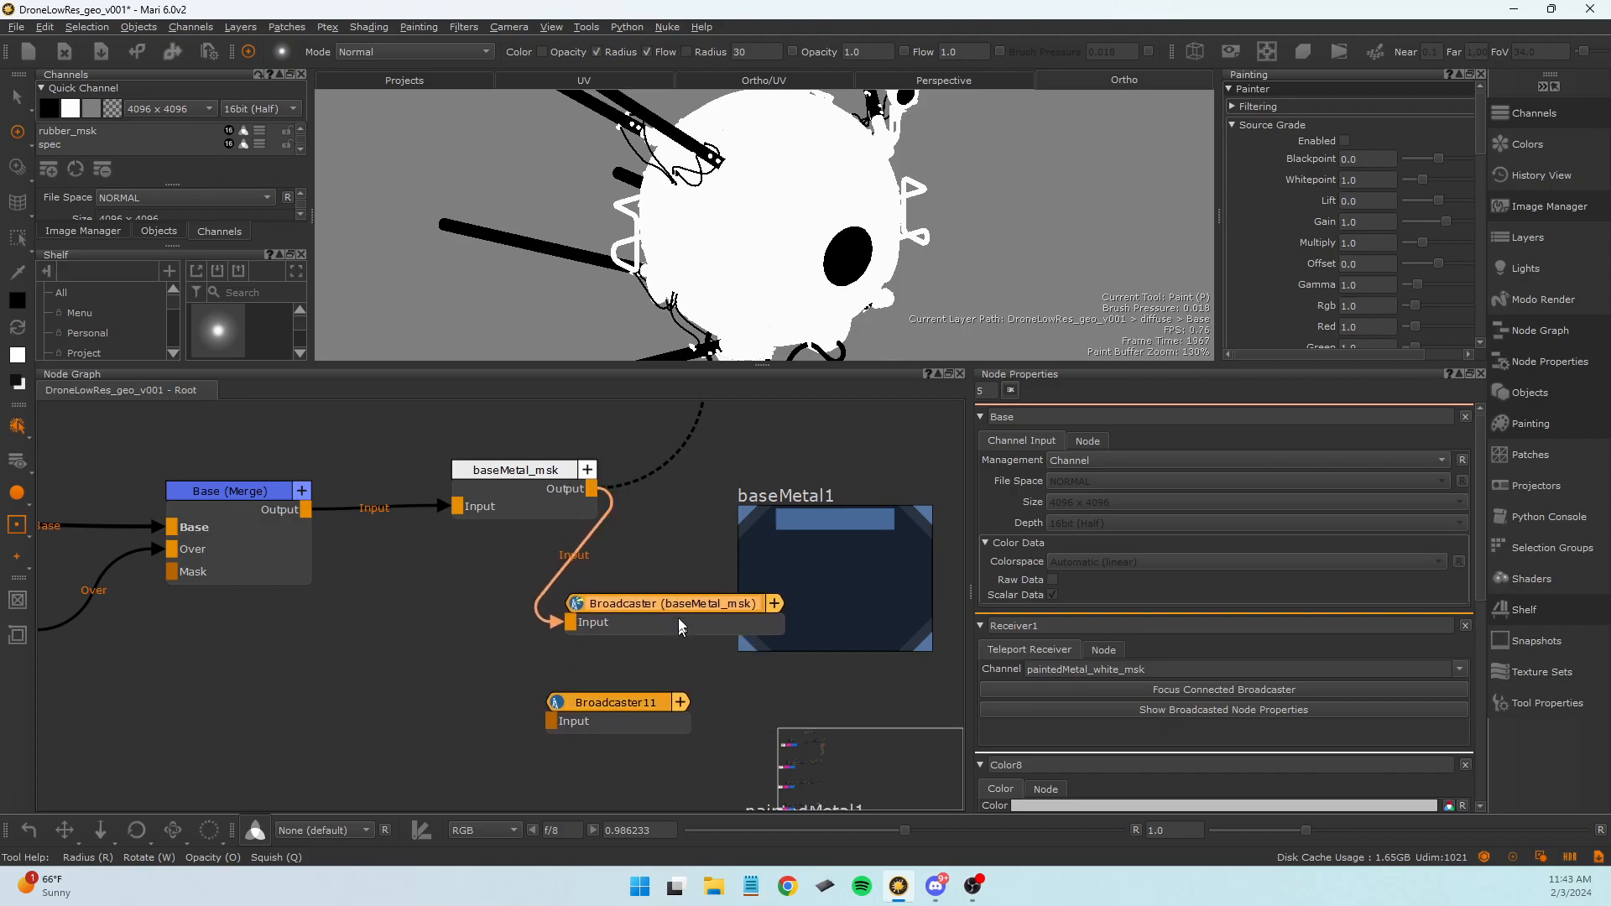
click(638, 626)
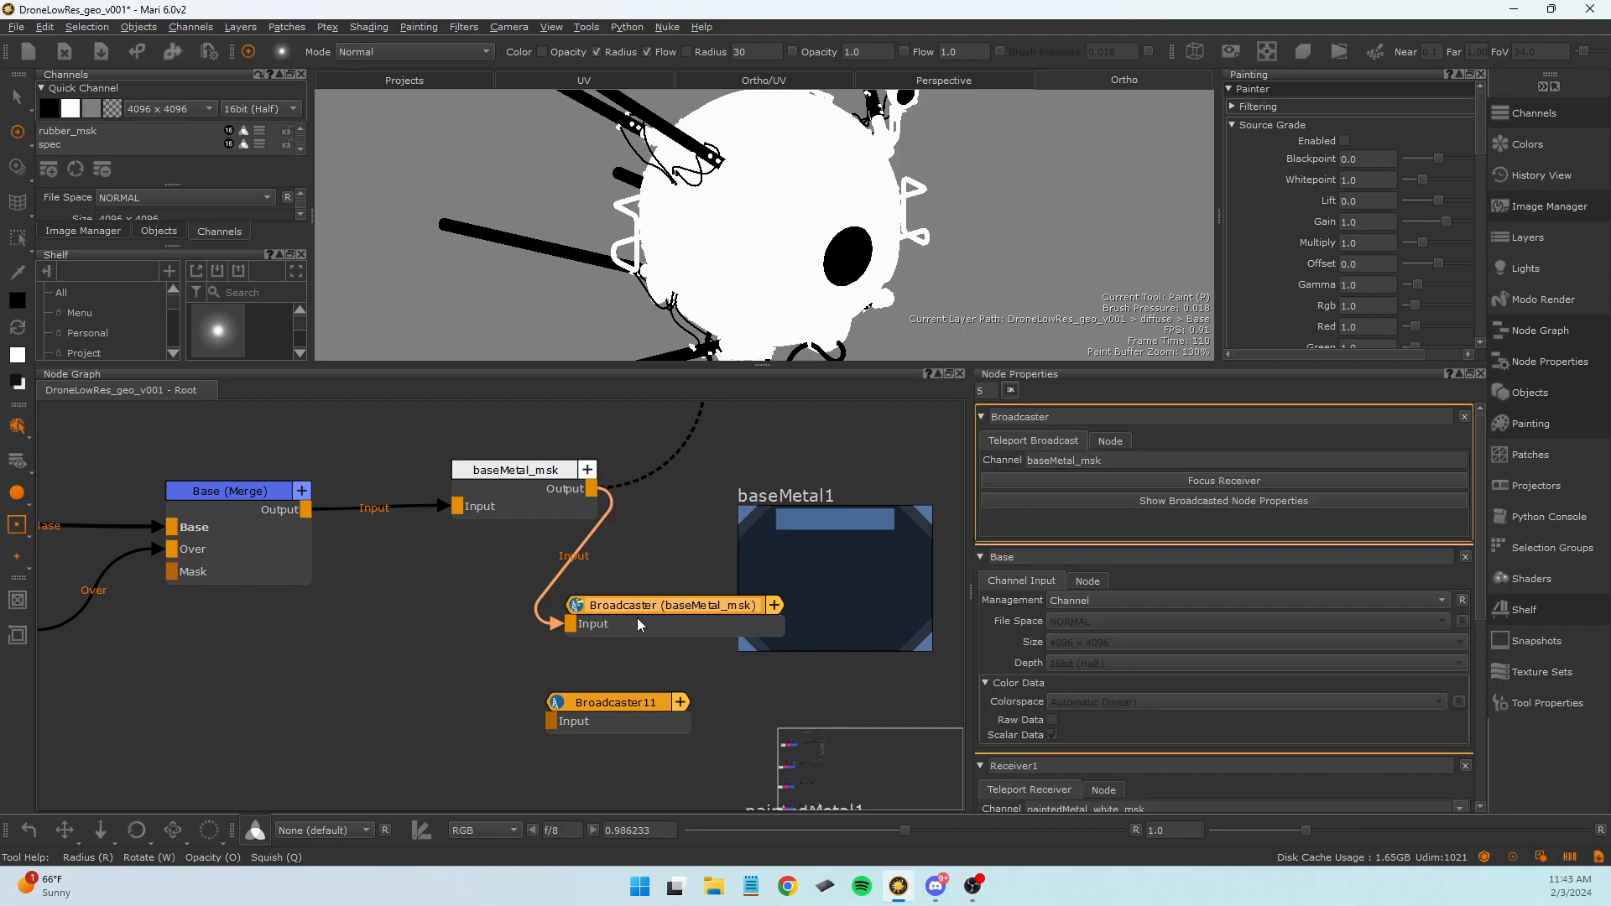
double_click(1022, 466)
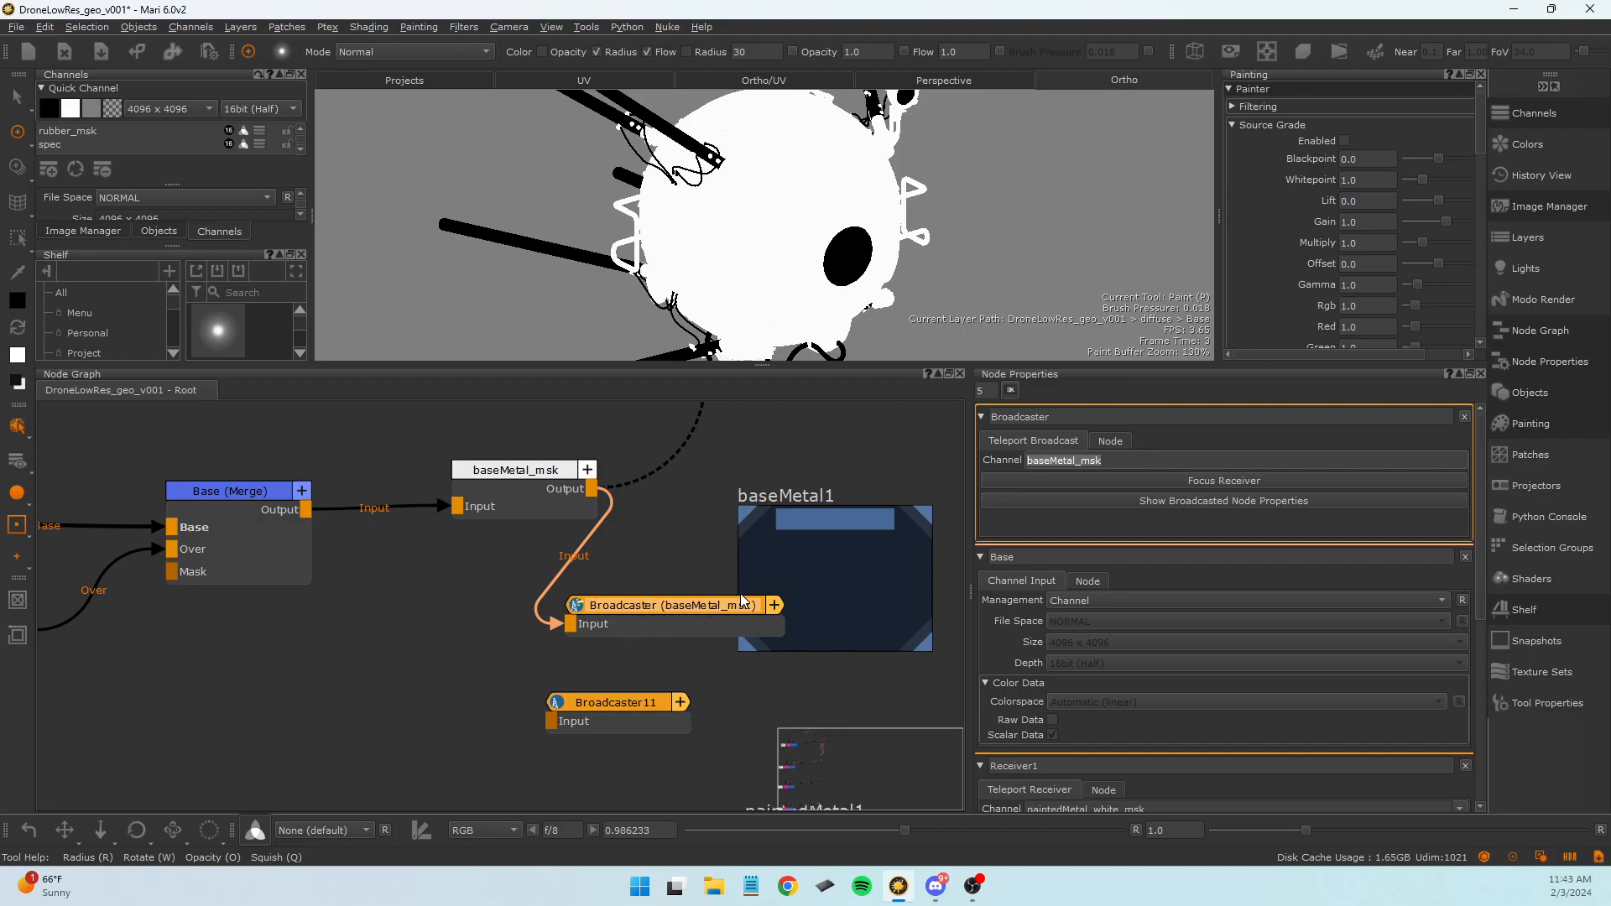
drag(743, 634, 753, 619)
Locate the baseMetal_msk receiver inside the baseMetal group and compare it with the broadcaster's properties.
scroll(684, 558, down, 2)
scroll(682, 557, down, 5)
middle_drag(557, 492, 999, 622)
scroll(521, 576, up, 3)
middle_drag(520, 575, 1183, 764)
middle_drag(557, 689, 1343, 552)
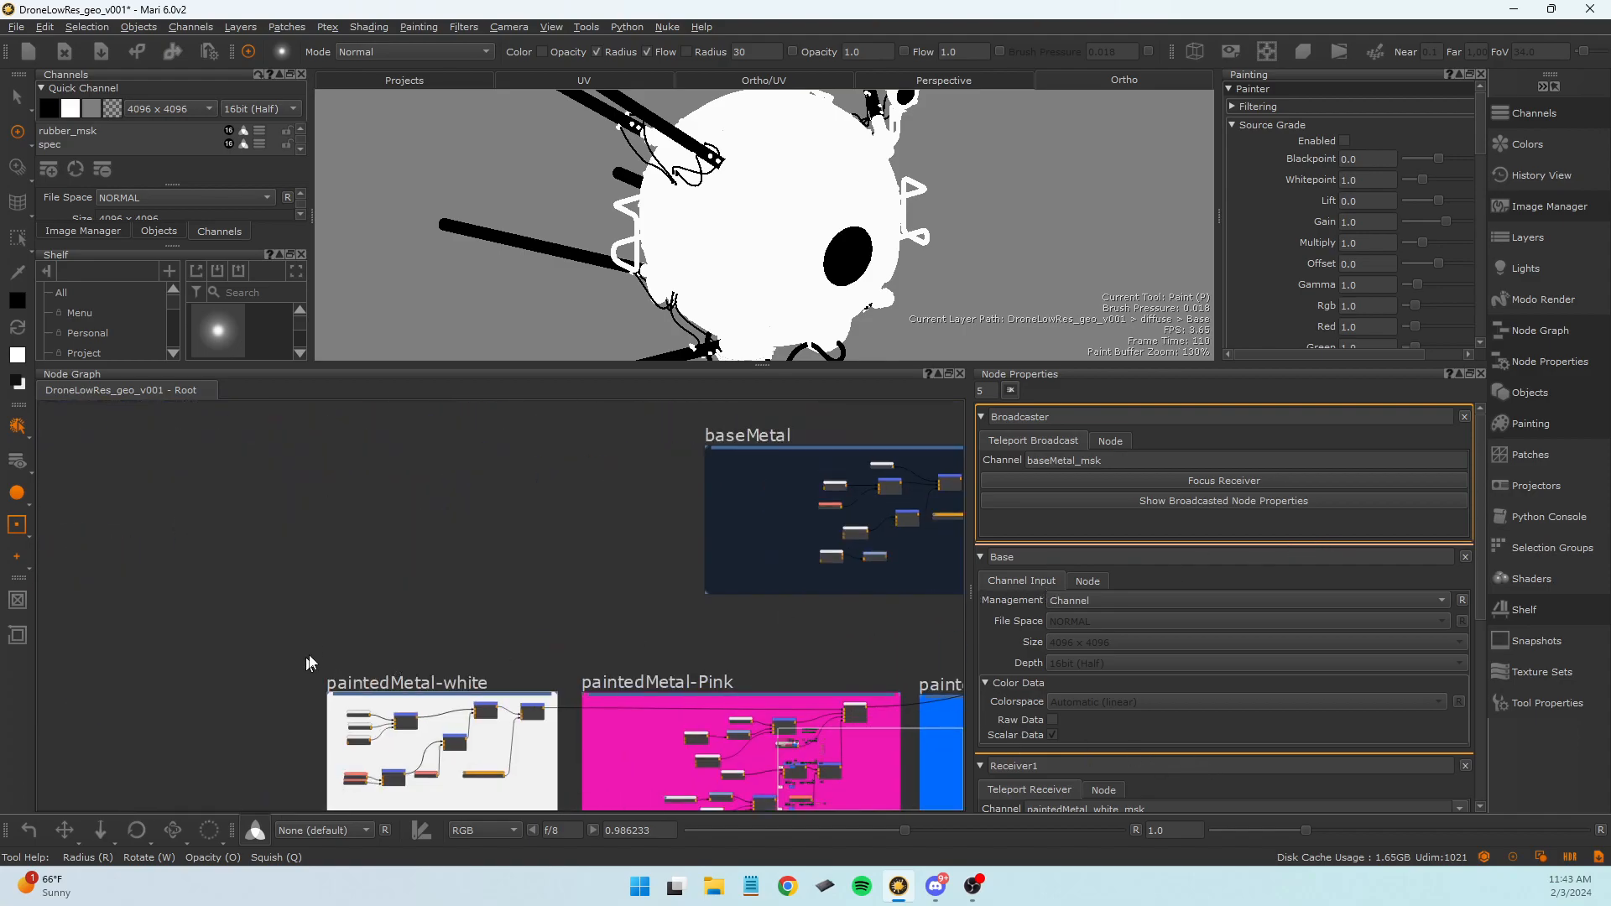
middle_drag(650, 760, 655, 644)
scroll(636, 660, up, 4)
scroll(336, 707, down, 6)
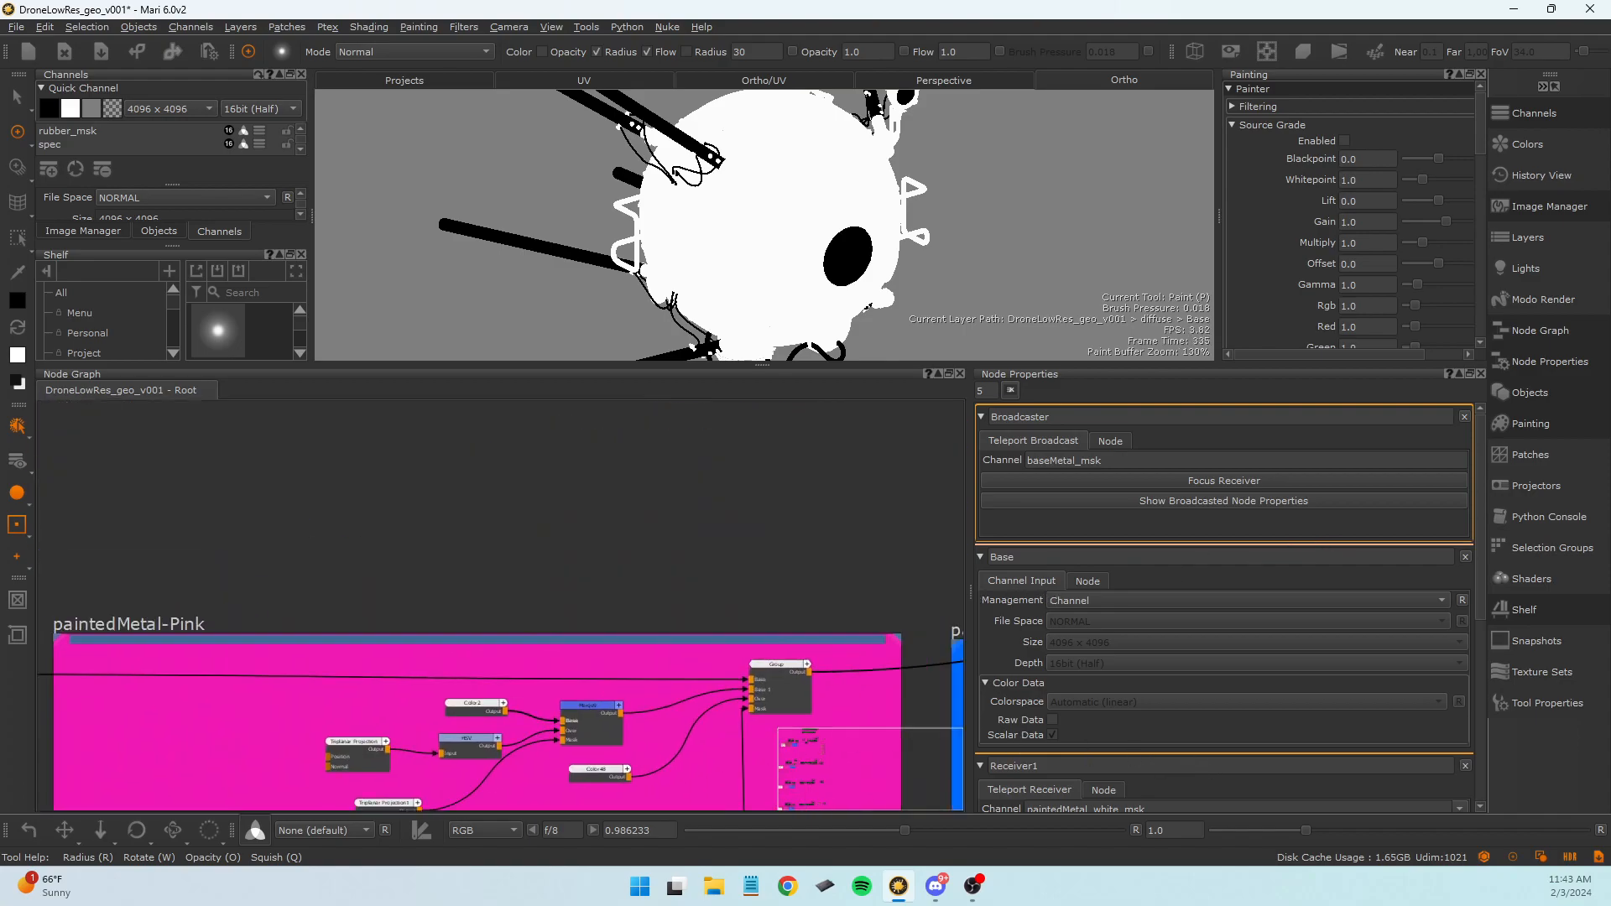
scroll(710, 474, up, 6)
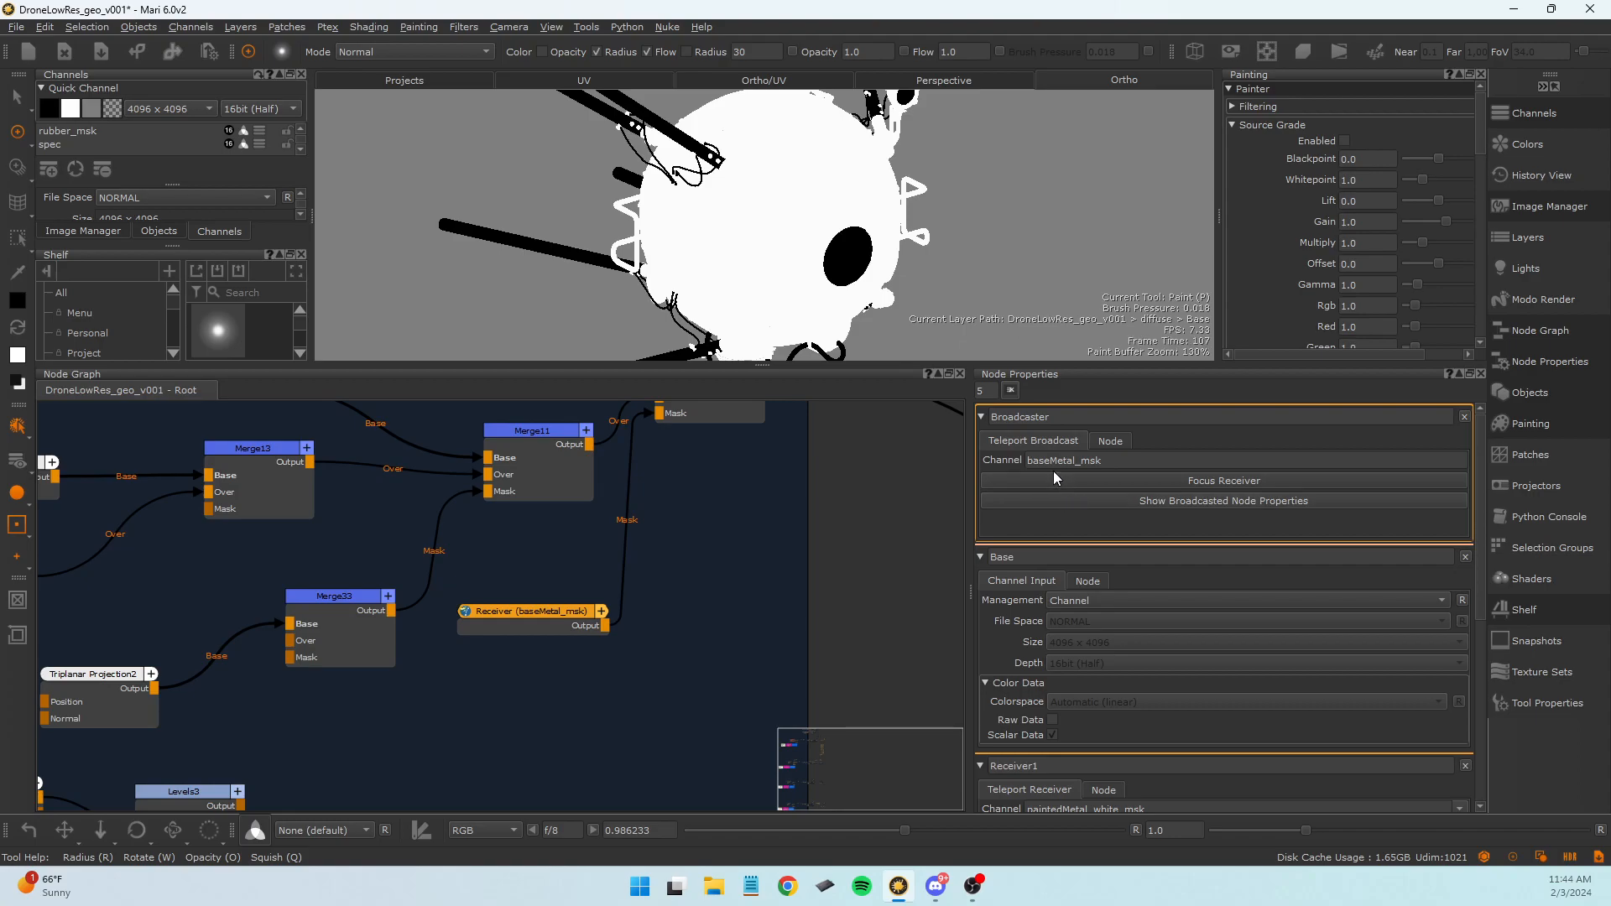
double_click(1037, 419)
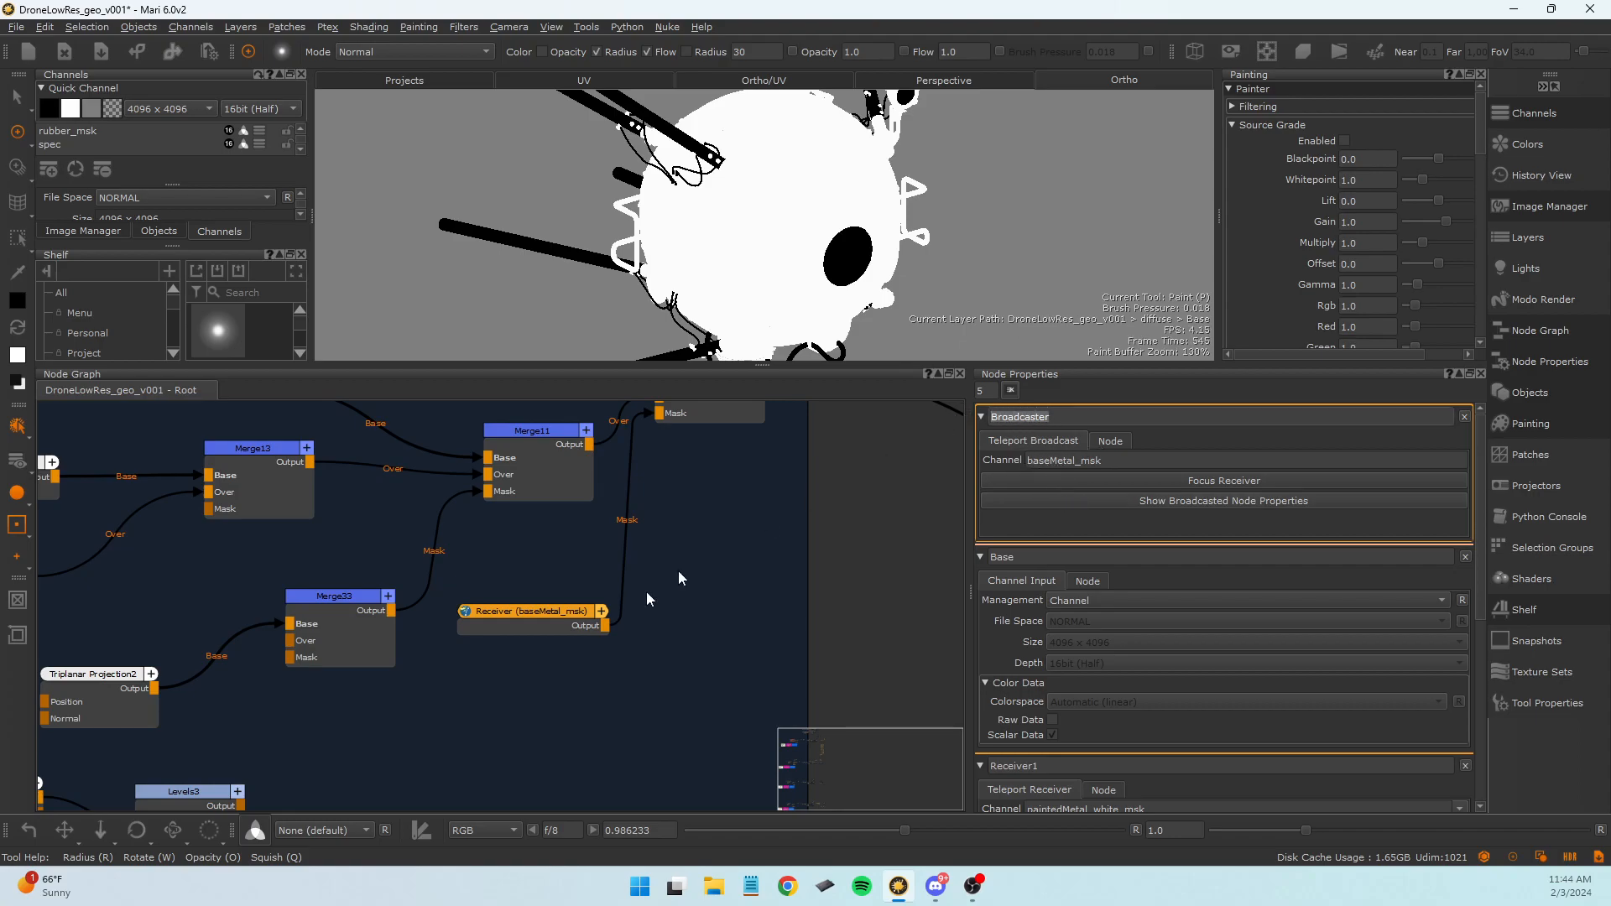
drag(528, 622, 536, 613)
Show the output of the baseMetal group's final merge in the viewer and examine the metal surface up close.
middle_drag(629, 568, 708, 665)
click(782, 516)
scroll(788, 500, down, 5)
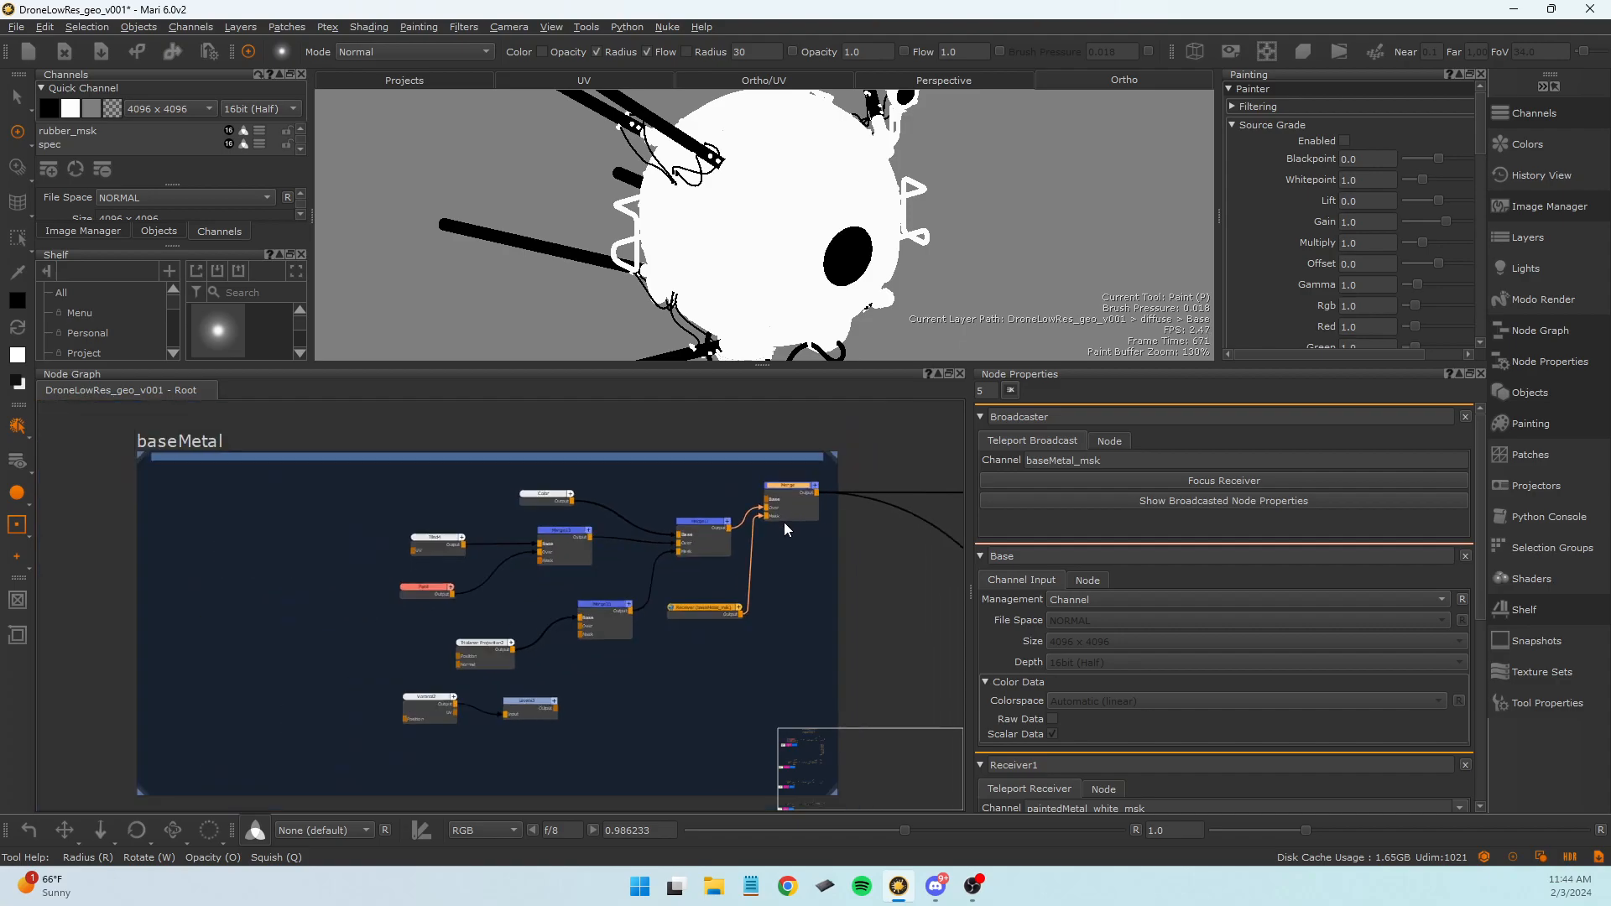
middle_drag(783, 522, 790, 567)
drag(797, 516, 805, 510)
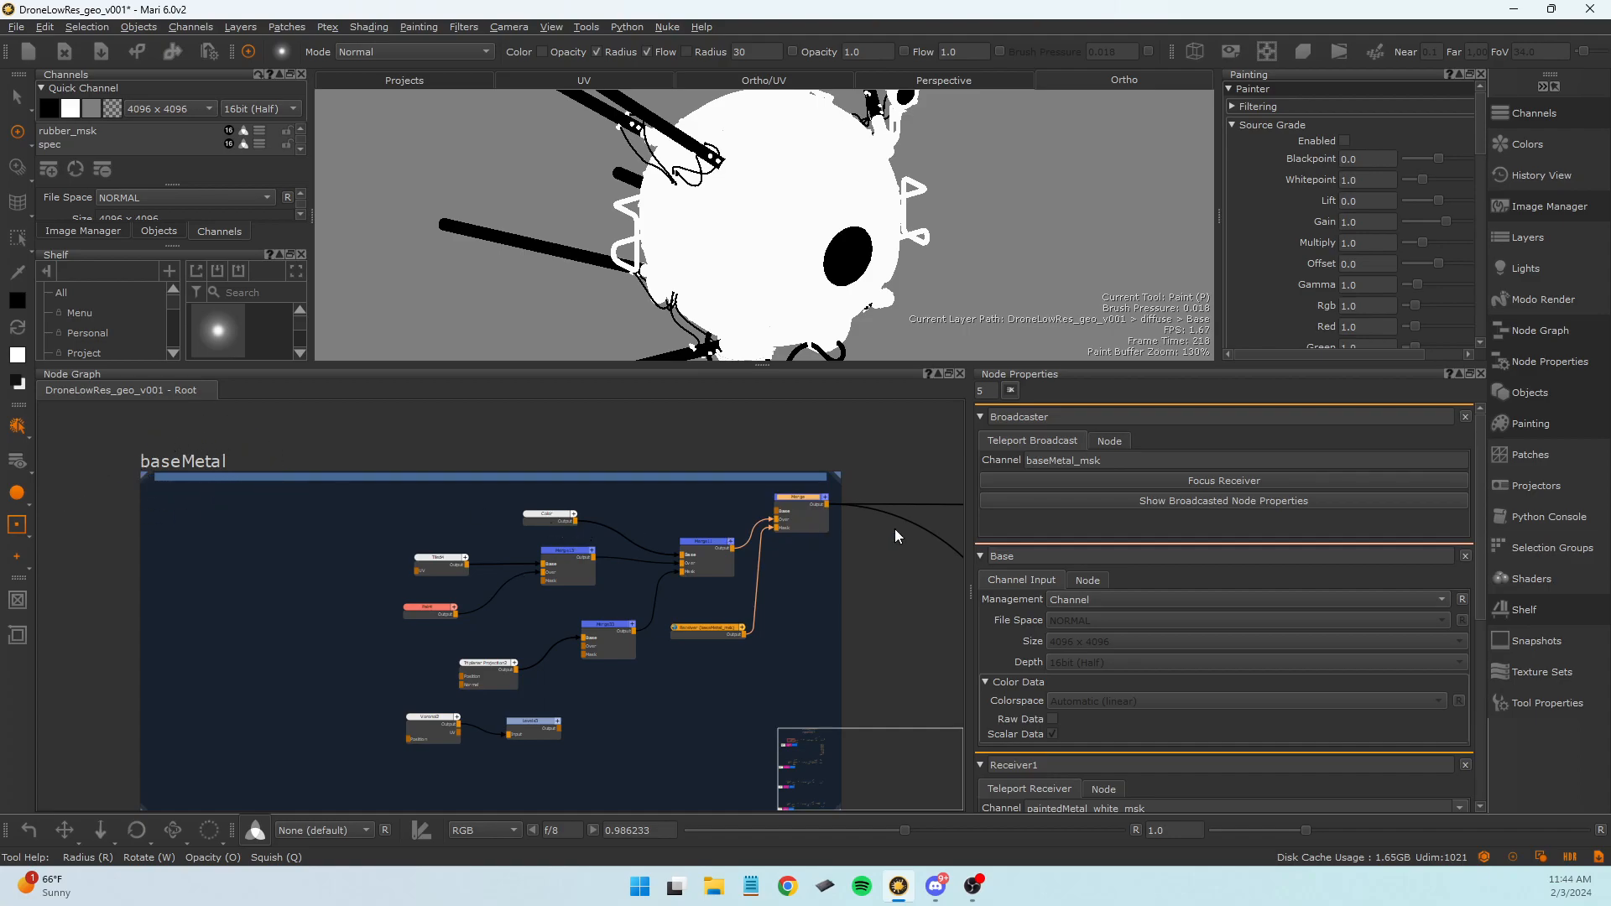
key(1)
drag(817, 520, 821, 510)
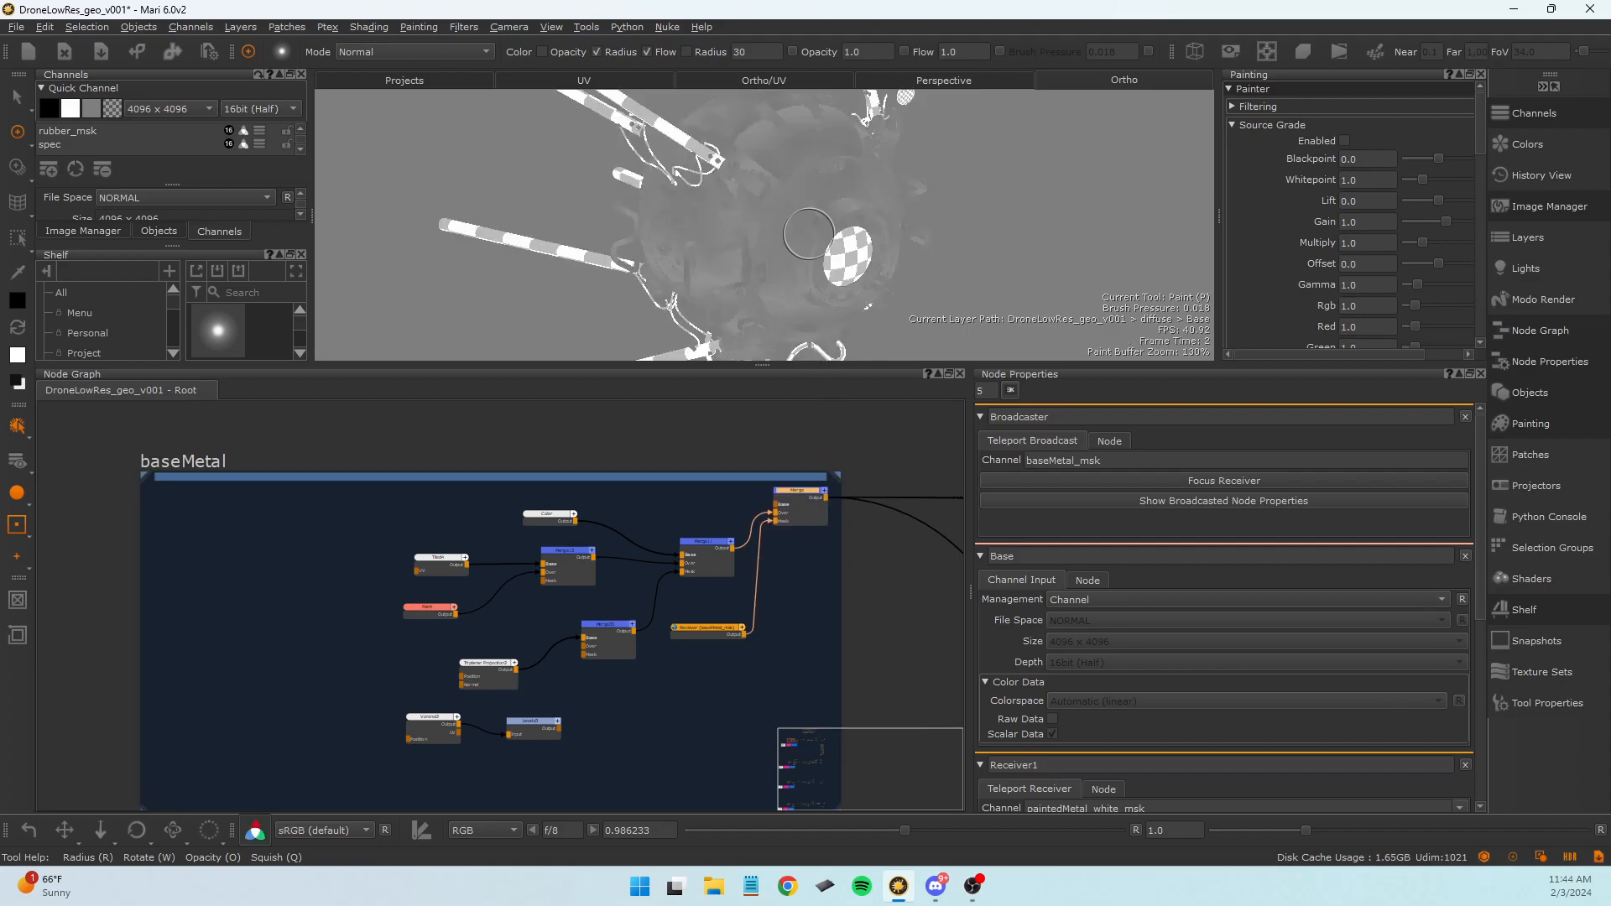
mouse_move(876, 270)
alt+mouse_down()
mouse_move(892, 252)
mouse_move(925, 259)
mouse_move(893, 257)
alt+mouse_up()
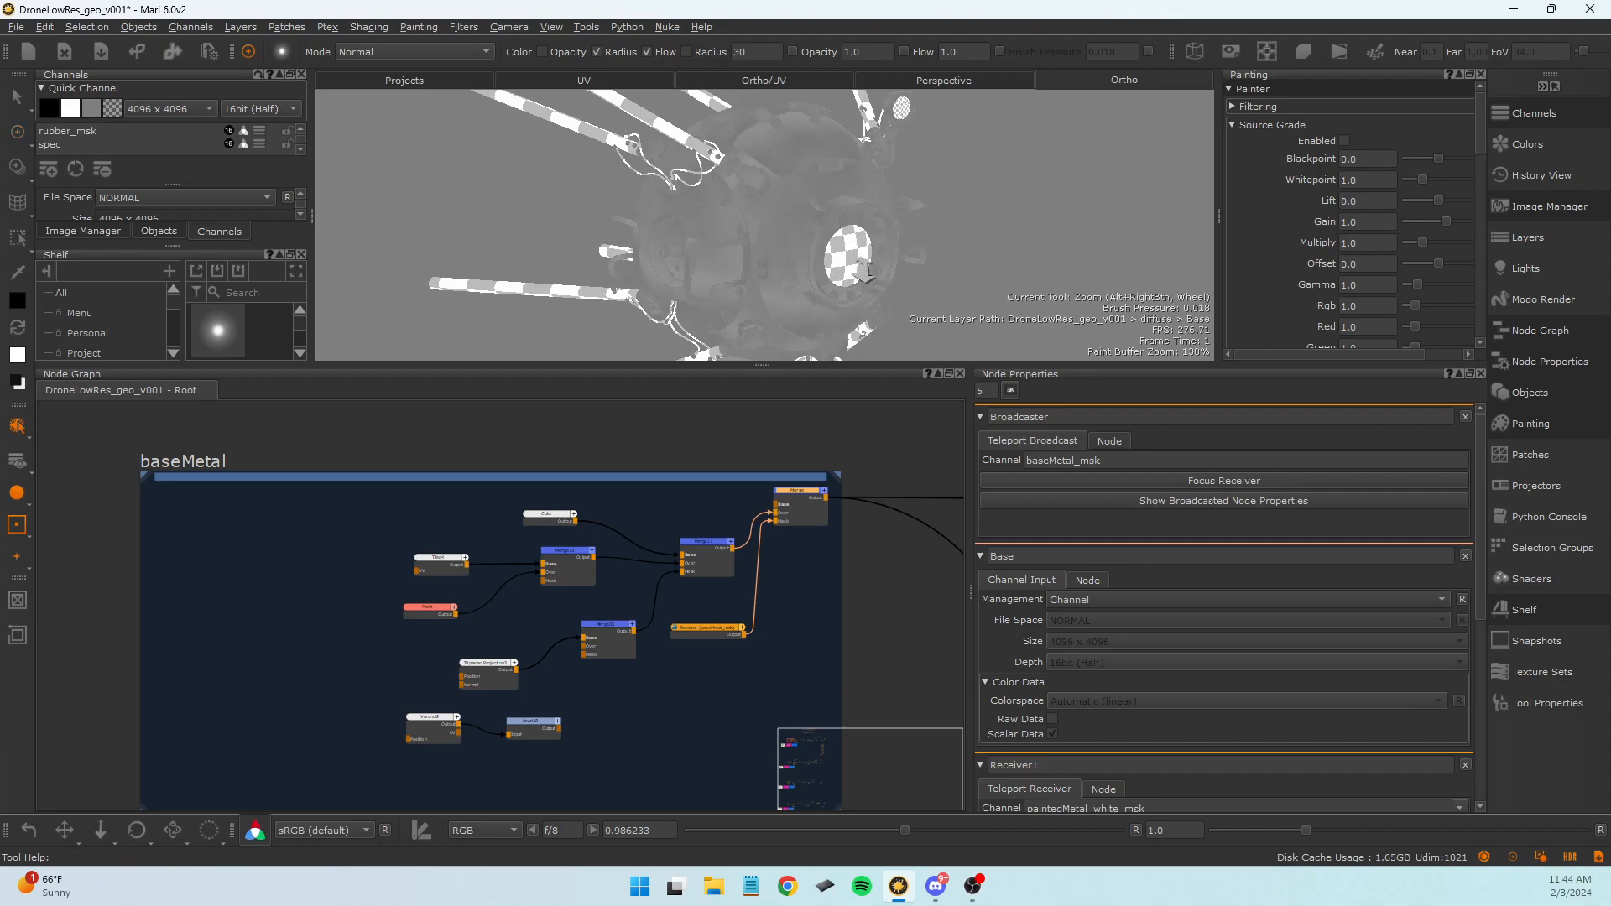
alt+right_drag(893, 257, 951, 289)
alt+middle_drag(951, 289, 945, 321)
alt+right_drag(944, 321, 1039, 322)
alt+drag(1039, 322, 1022, 312)
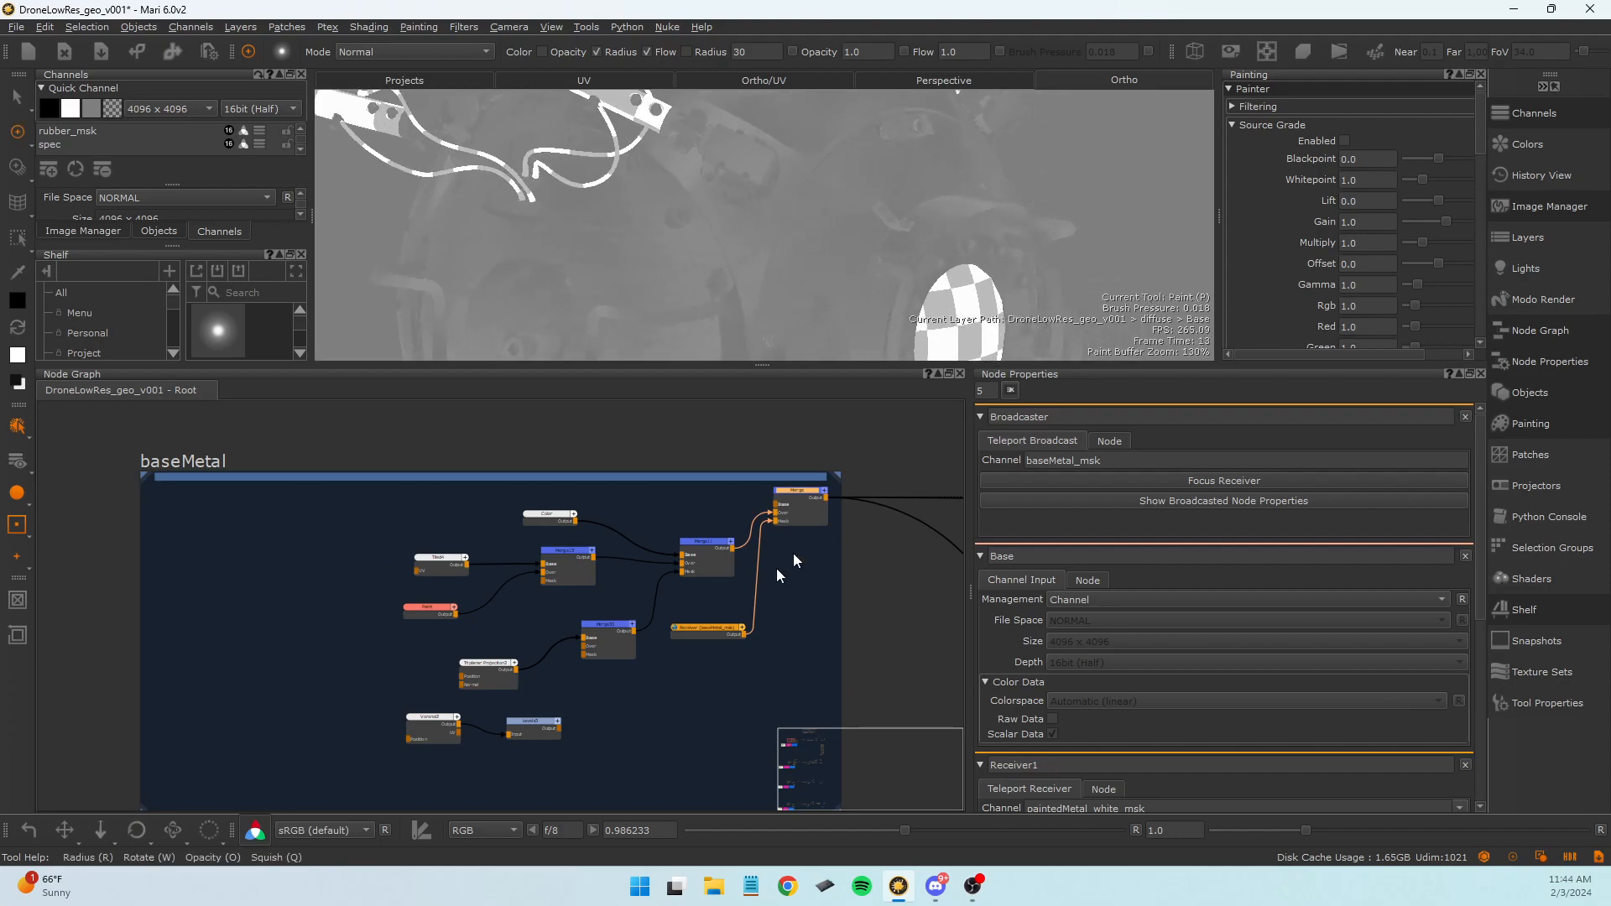
Open the properties of the baseMetal group's receiver, highlight the broadcaster's channel name and browse the receiver's available mask channels.
click(707, 631)
double_click(993, 420)
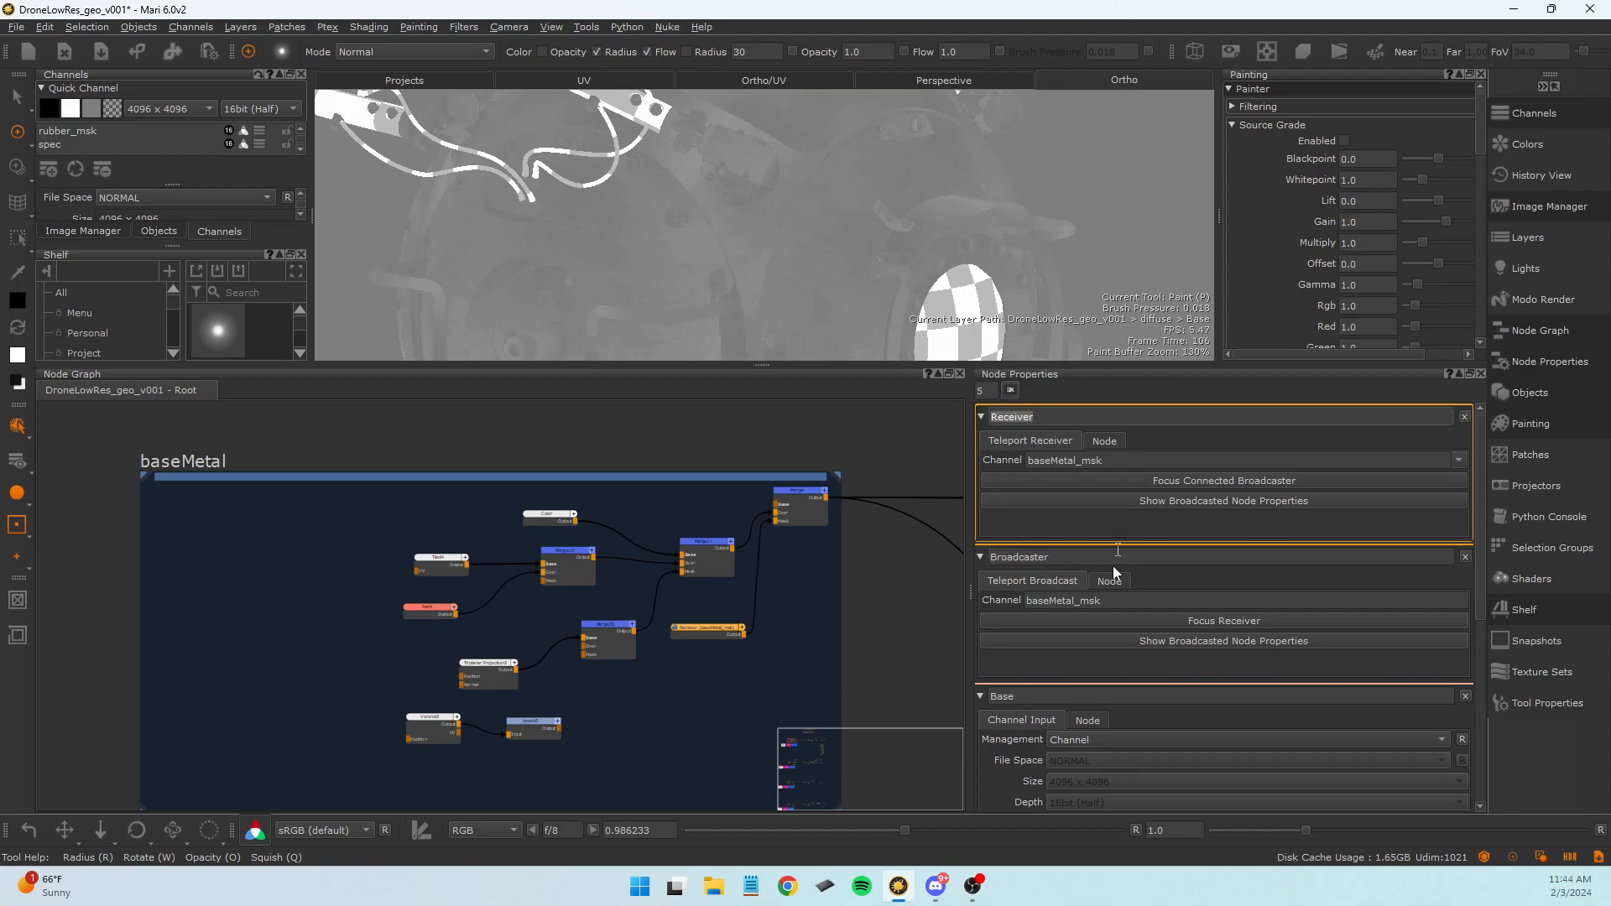
drag(1319, 605, 986, 600)
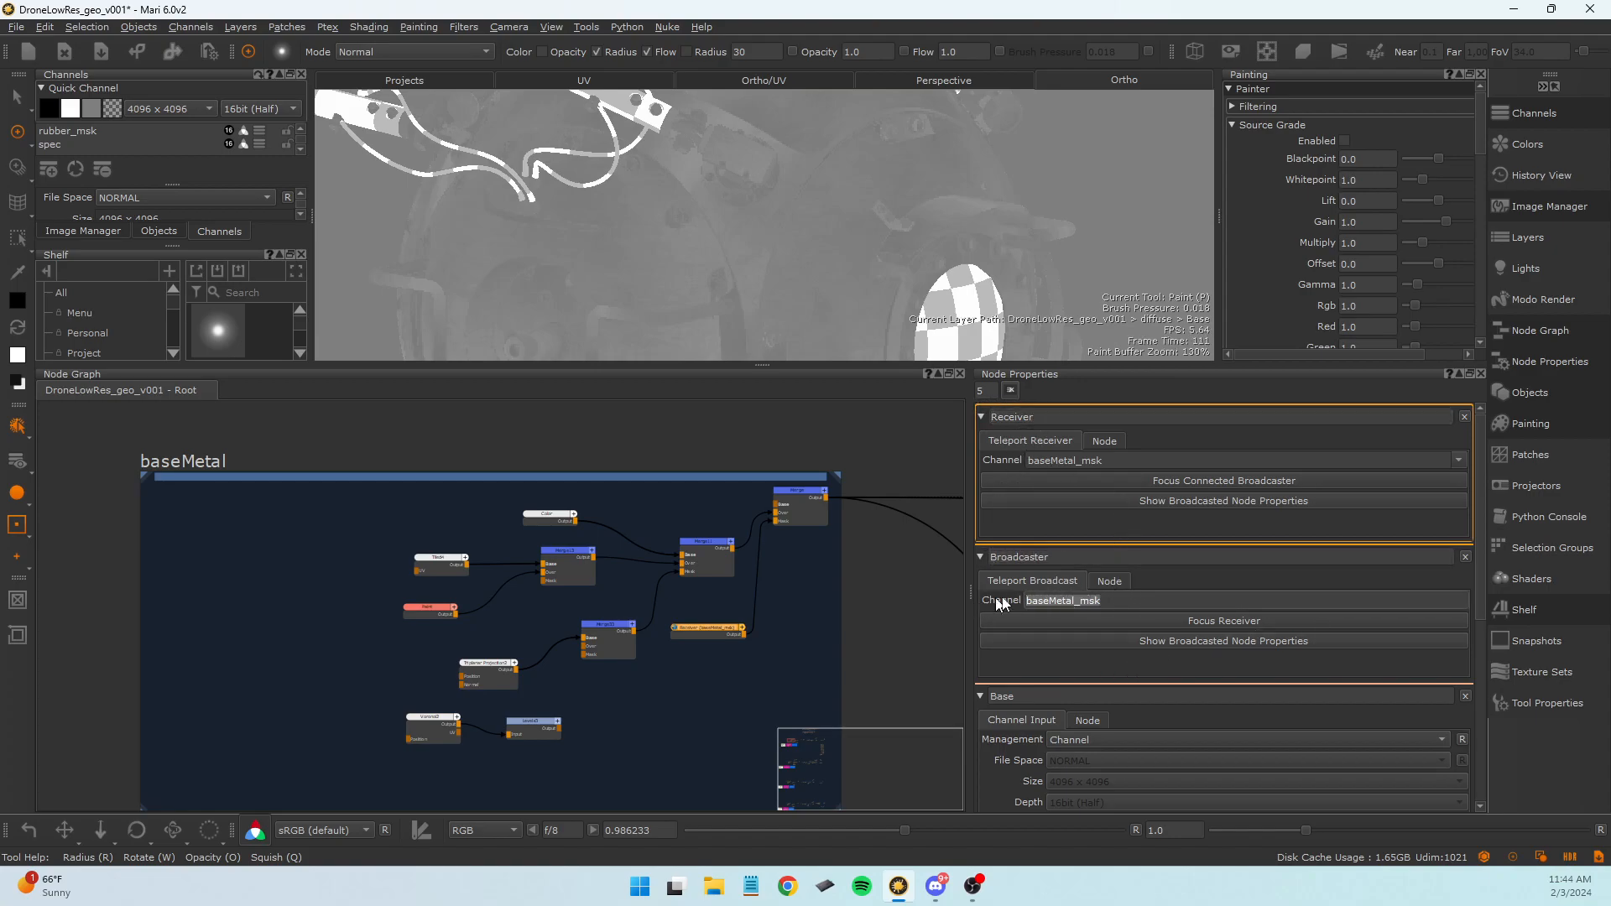
click(1458, 458)
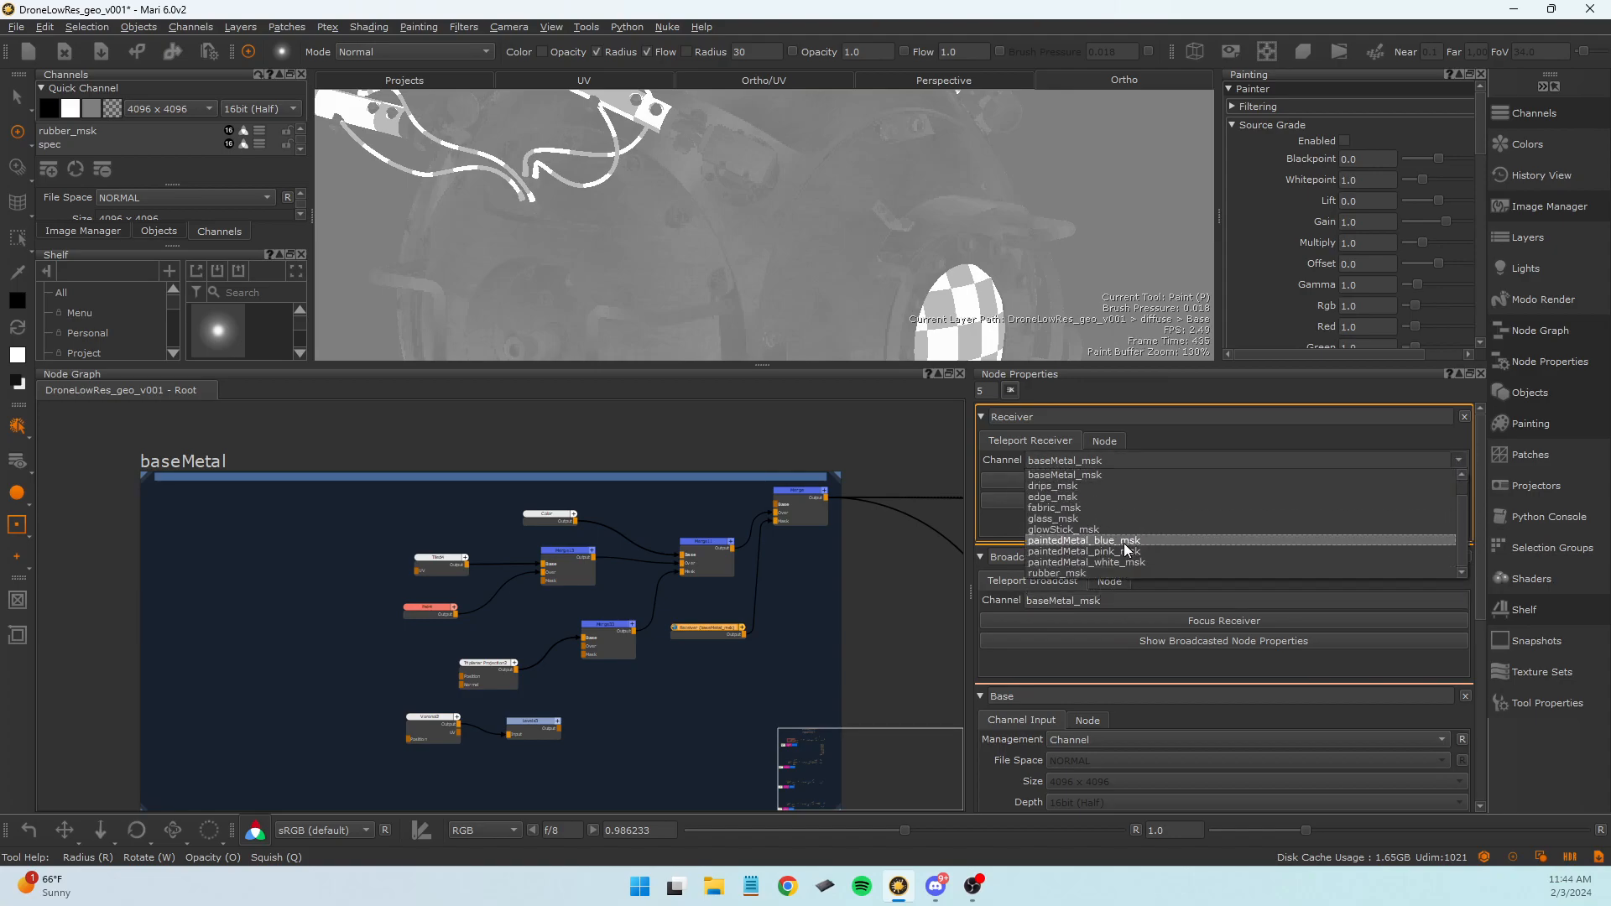
scroll(1123, 506, up, 1)
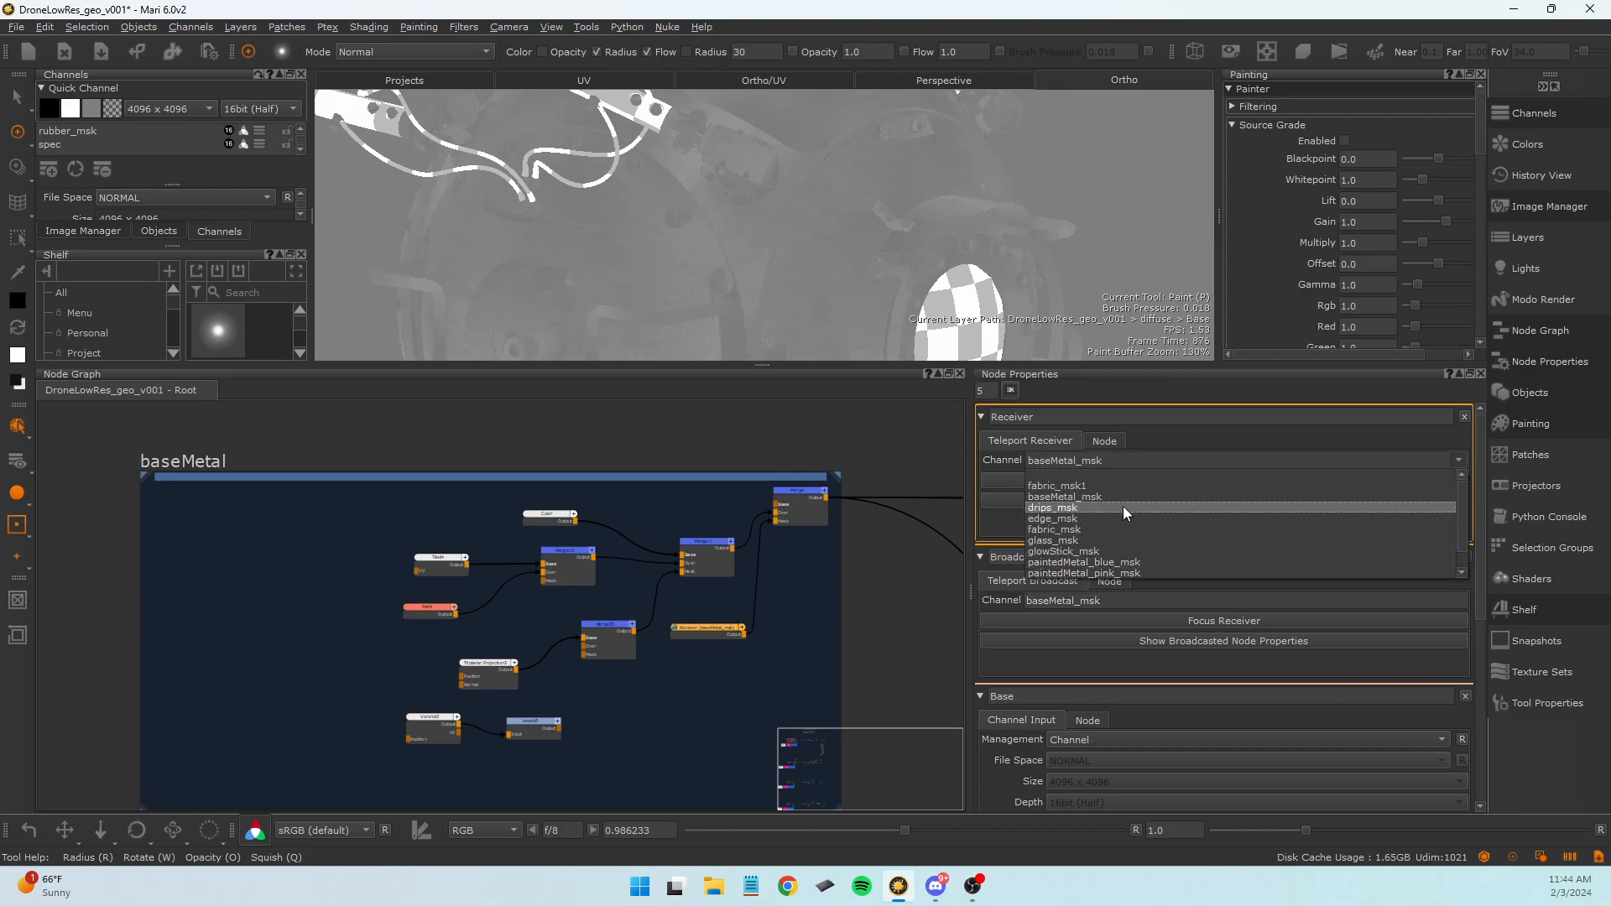
click(881, 623)
Nudge the orange receiver nodes inside the baseMetal, paintedMetal-white and chipping groups to point them out.
scroll(869, 607, down, 8)
middle_drag(870, 668, 236, 408)
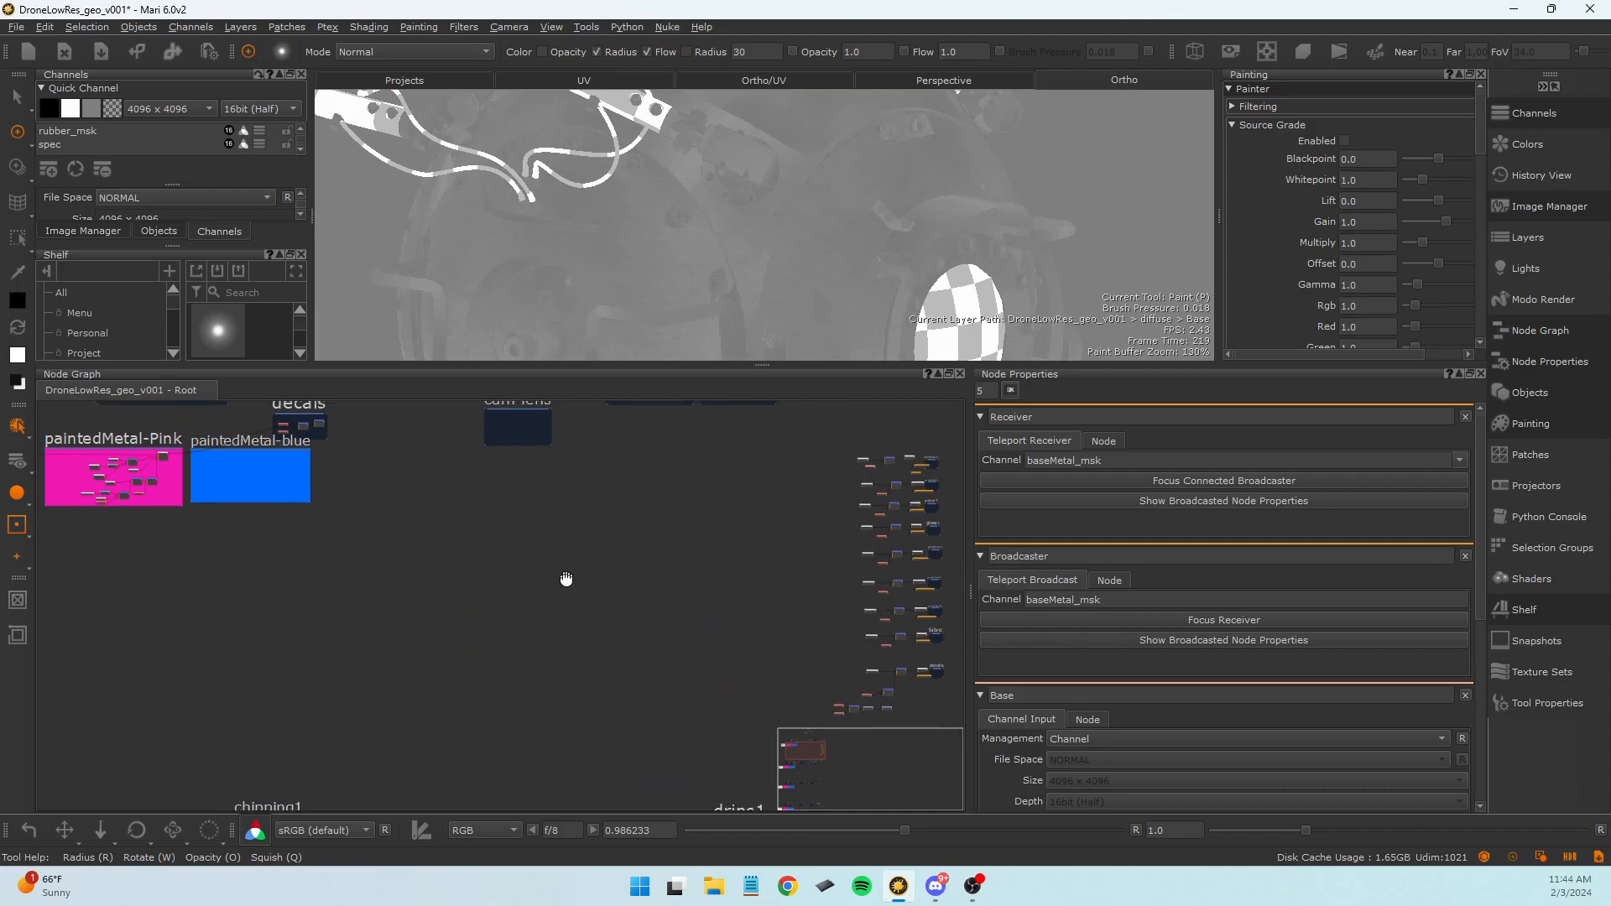
middle_drag(565, 576, 885, 758)
scroll(506, 566, up, 4)
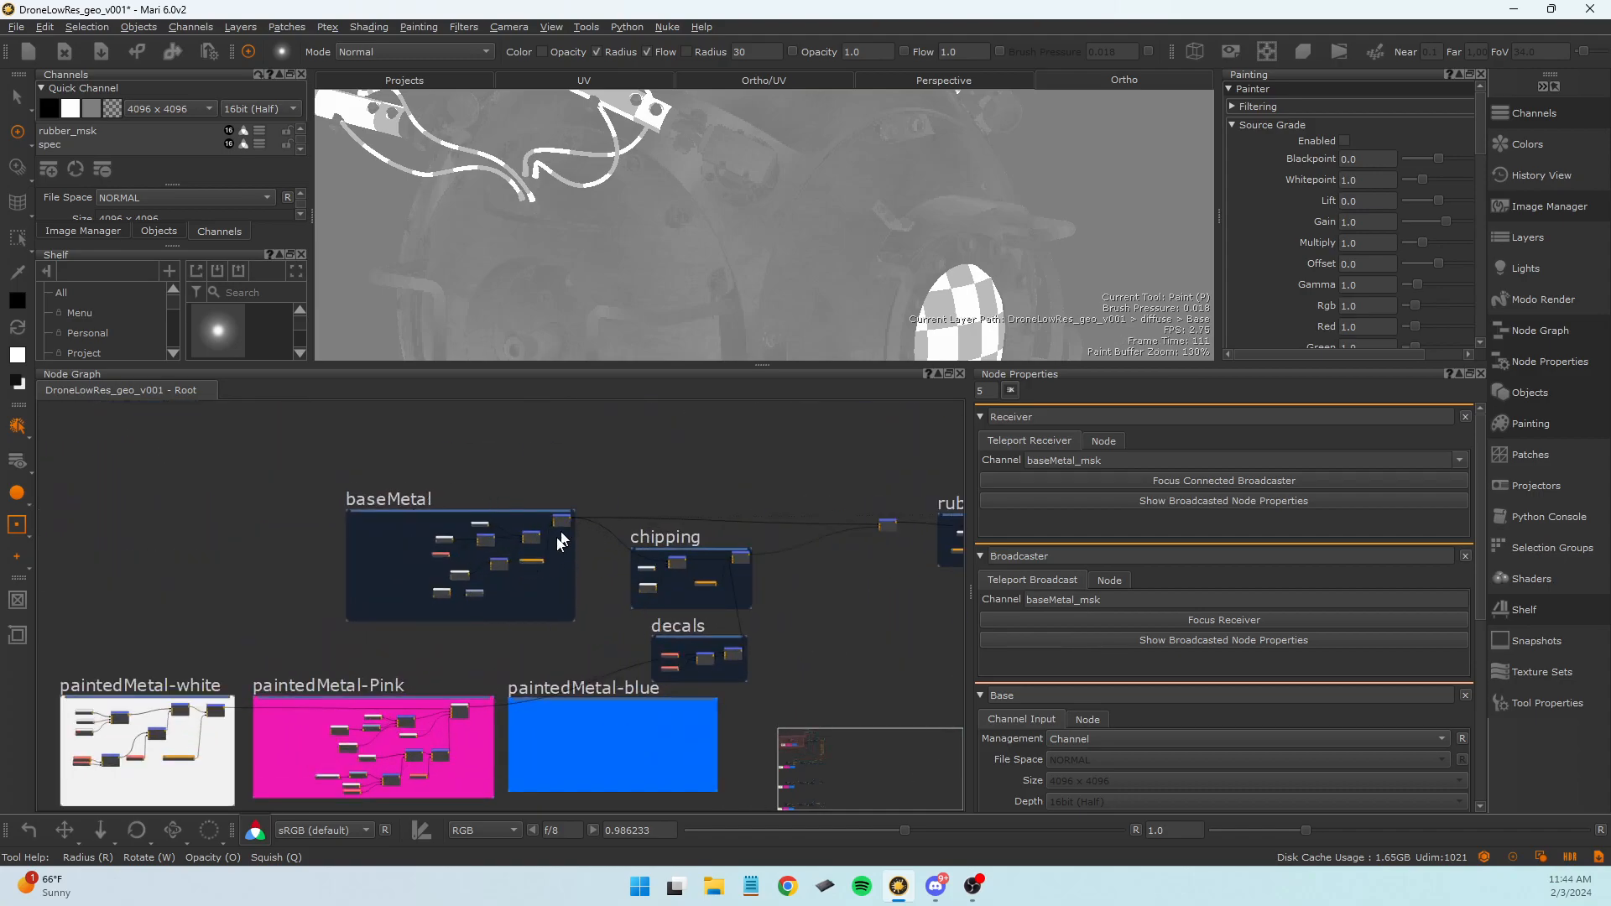
drag(536, 564, 538, 564)
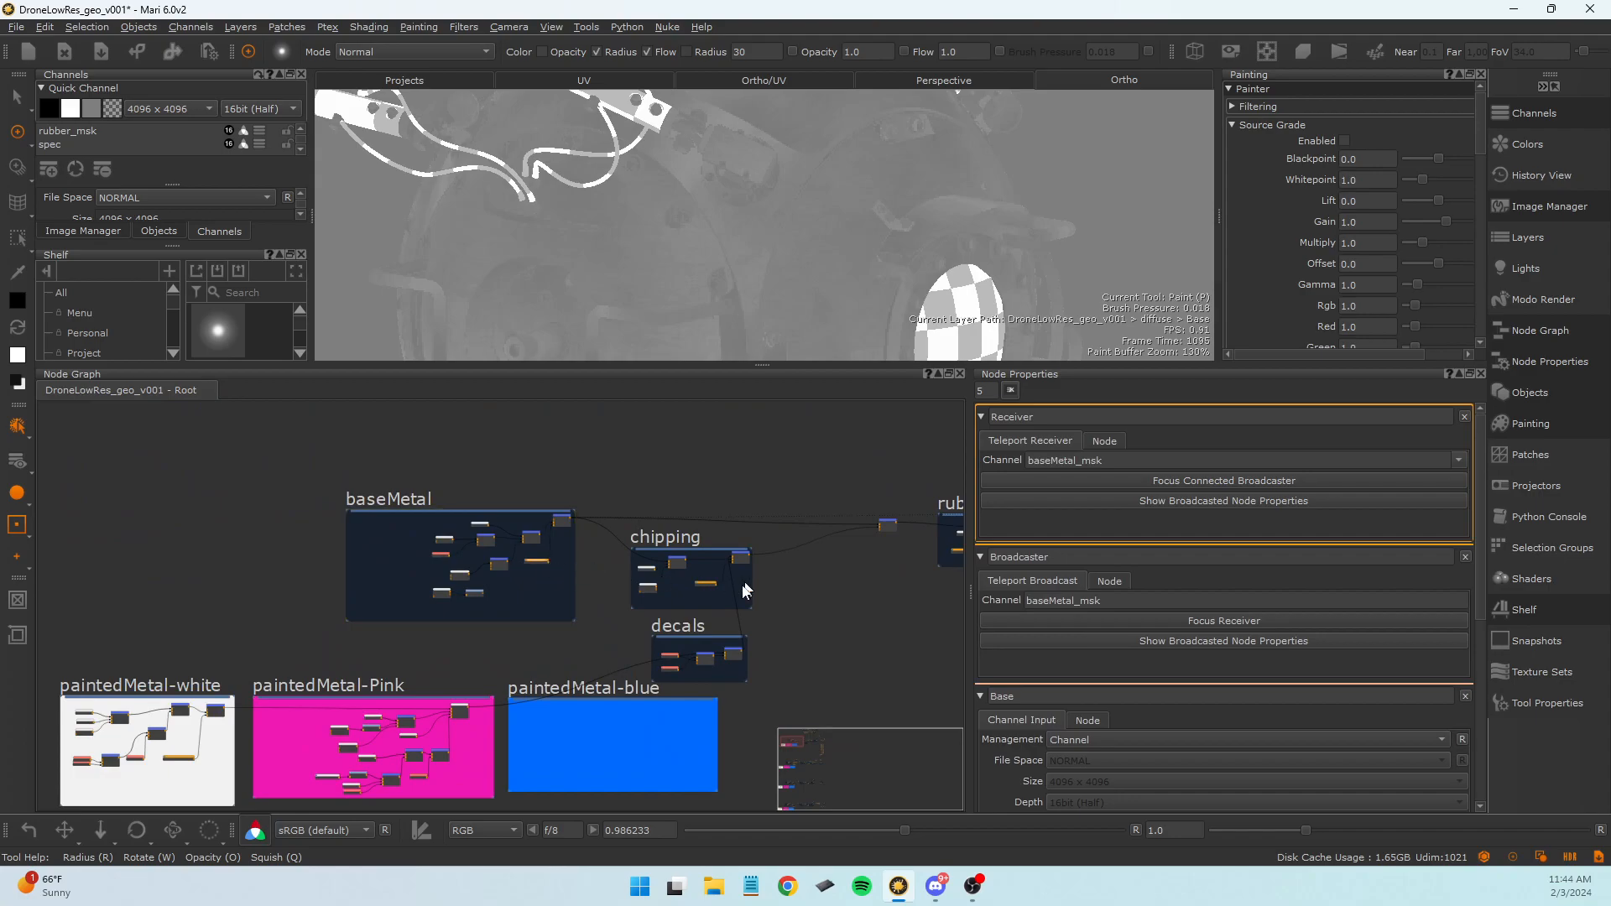
middle_drag(458, 727, 573, 661)
drag(293, 691, 305, 691)
drag(814, 518, 817, 523)
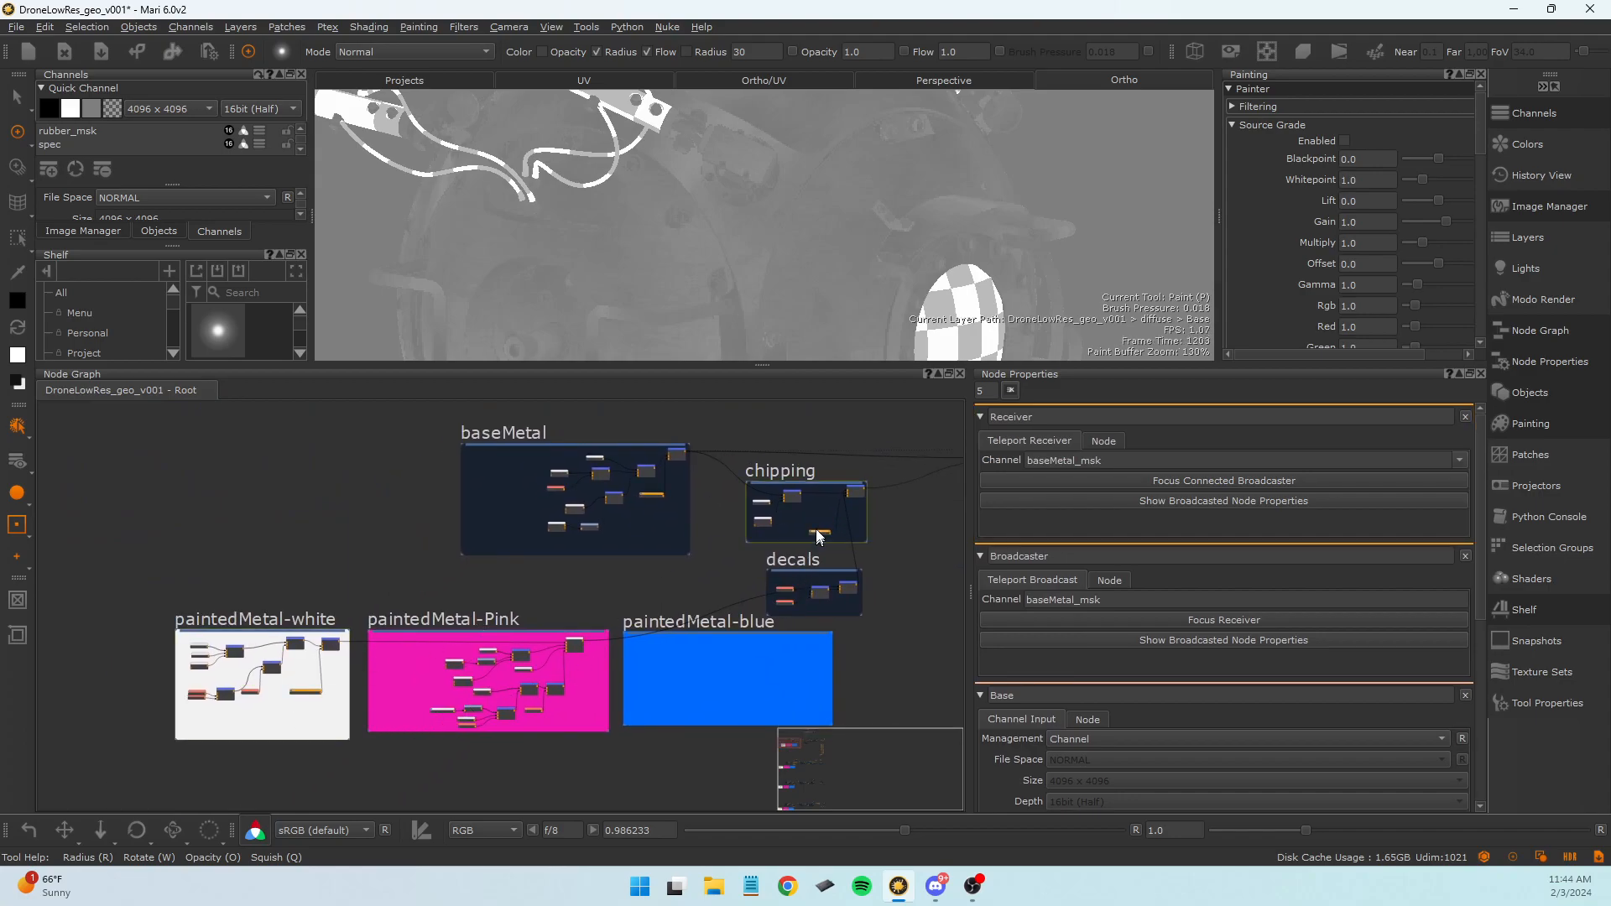
Follow the material chain to the drips mask group above it and open the properties of its drips_msk broadcaster.
middle_drag(894, 550, 178, 582)
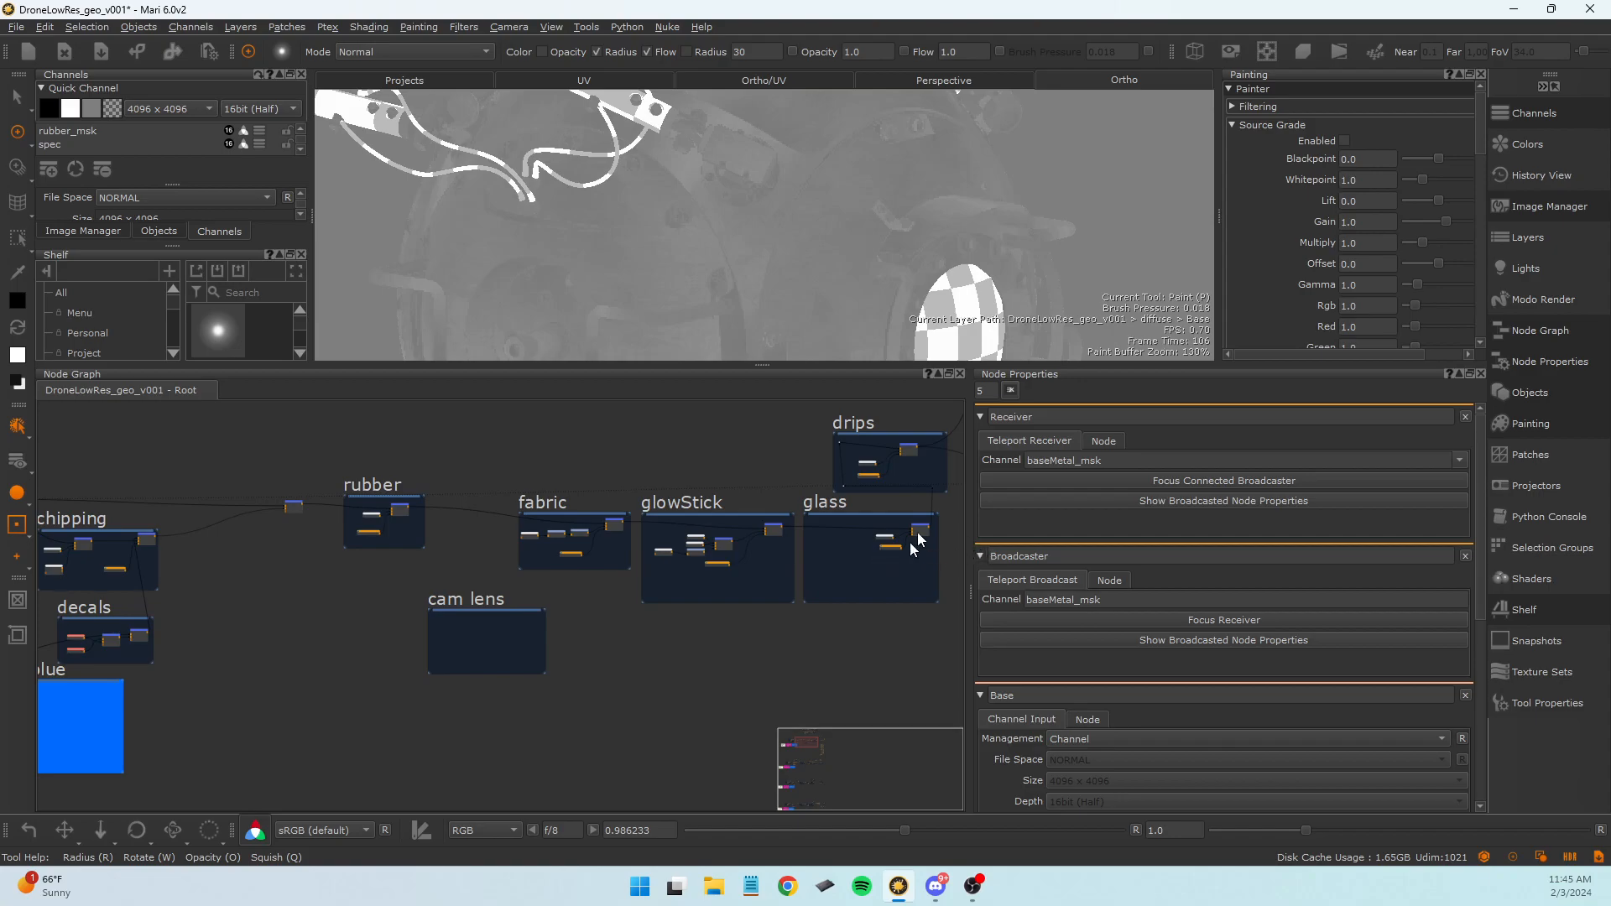
middle_drag(835, 660, 393, 756)
scroll(566, 757, down, 2)
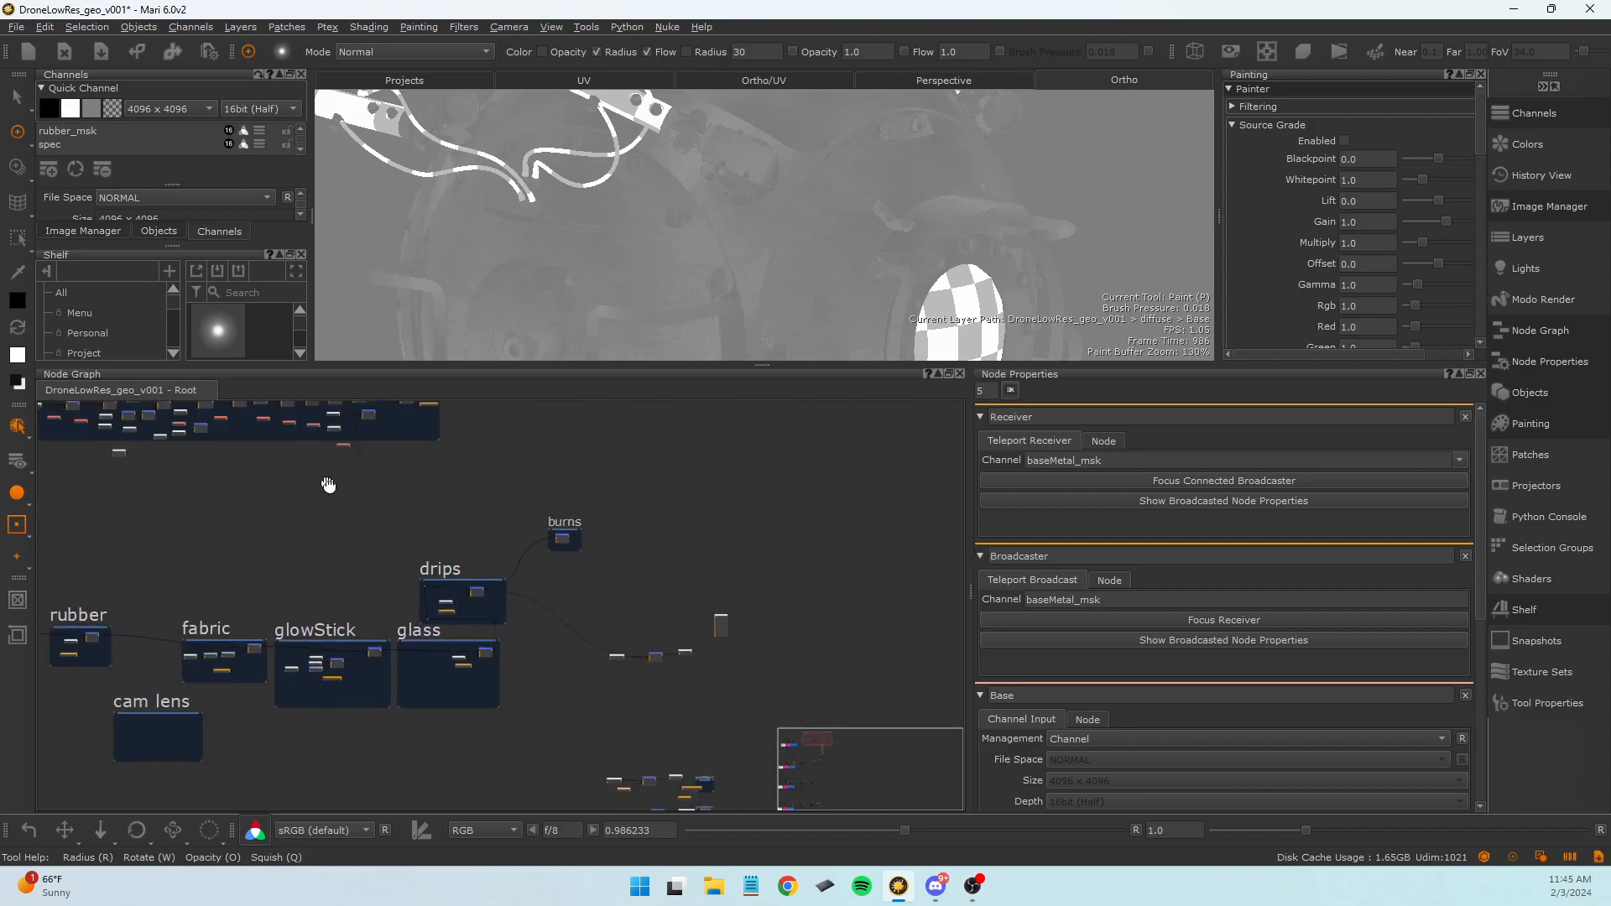
middle_drag(328, 485, 612, 647)
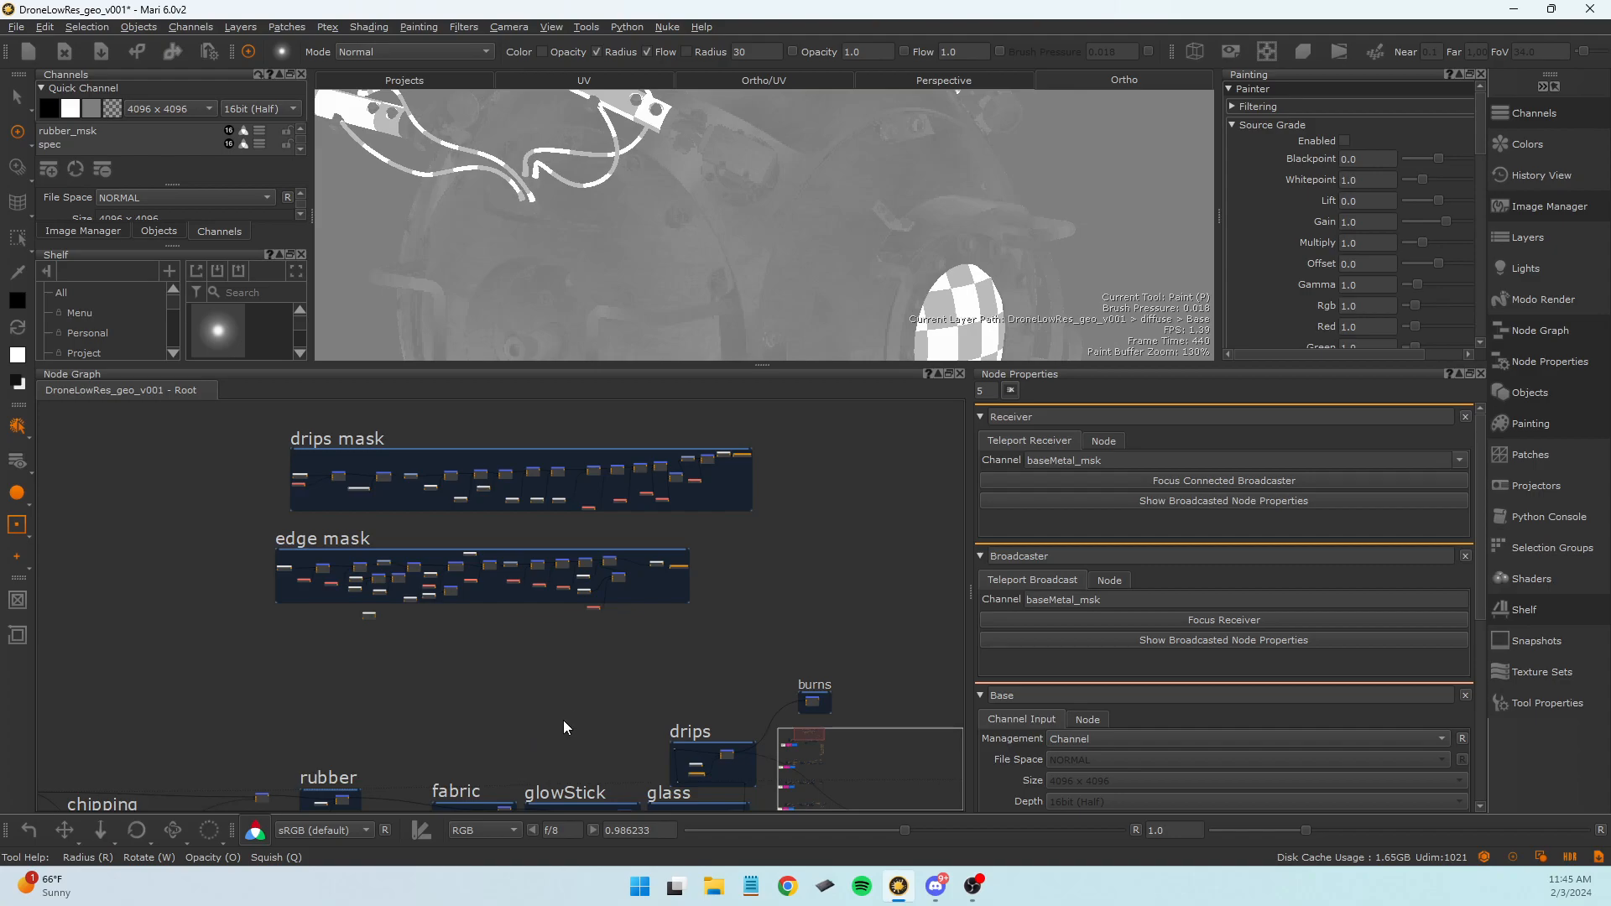
scroll(545, 717, down, 2)
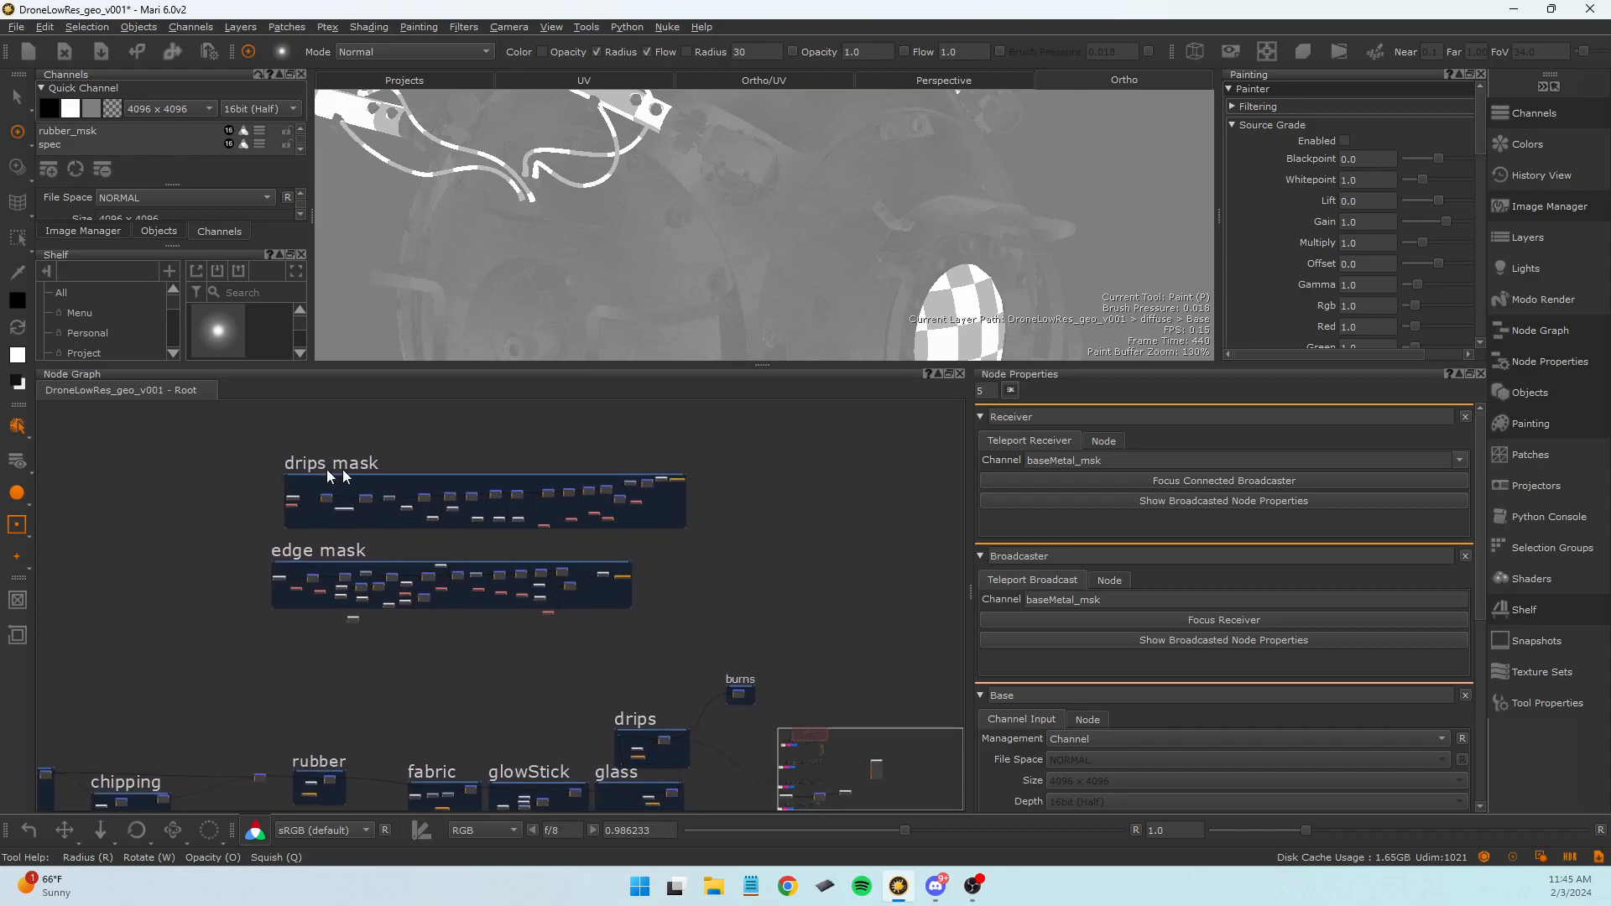
scroll(686, 463, up, 5)
click(632, 622)
Examine the end of the edge mask group and the receivers and merges in the material groups from baseMetal to glass.
scroll(628, 637, down, 6)
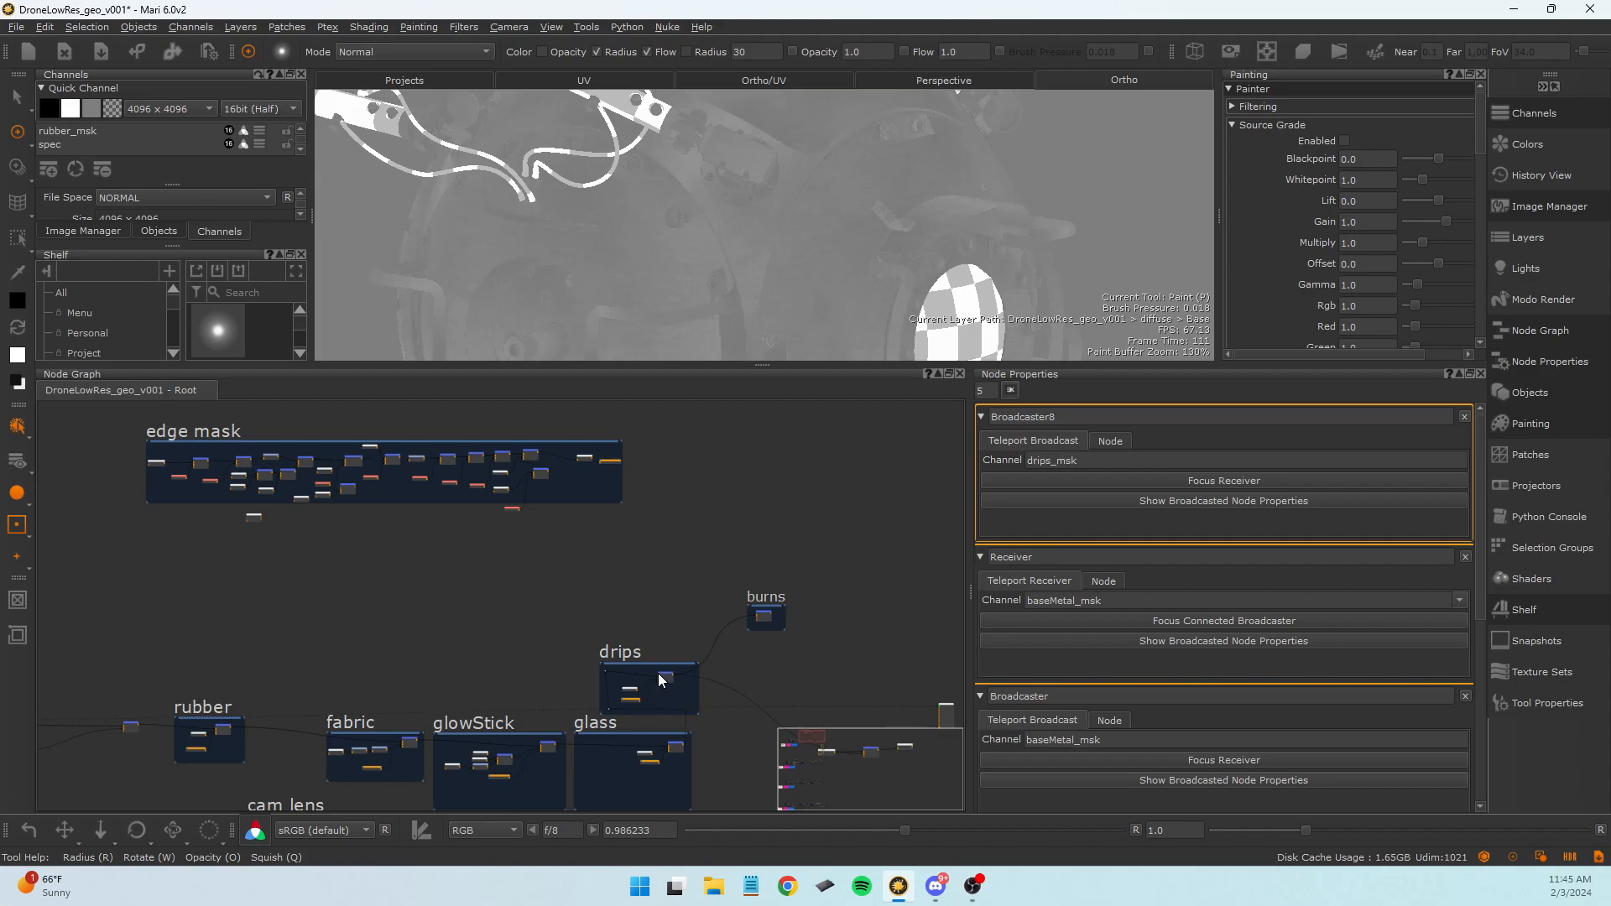
scroll(553, 485, up, 8)
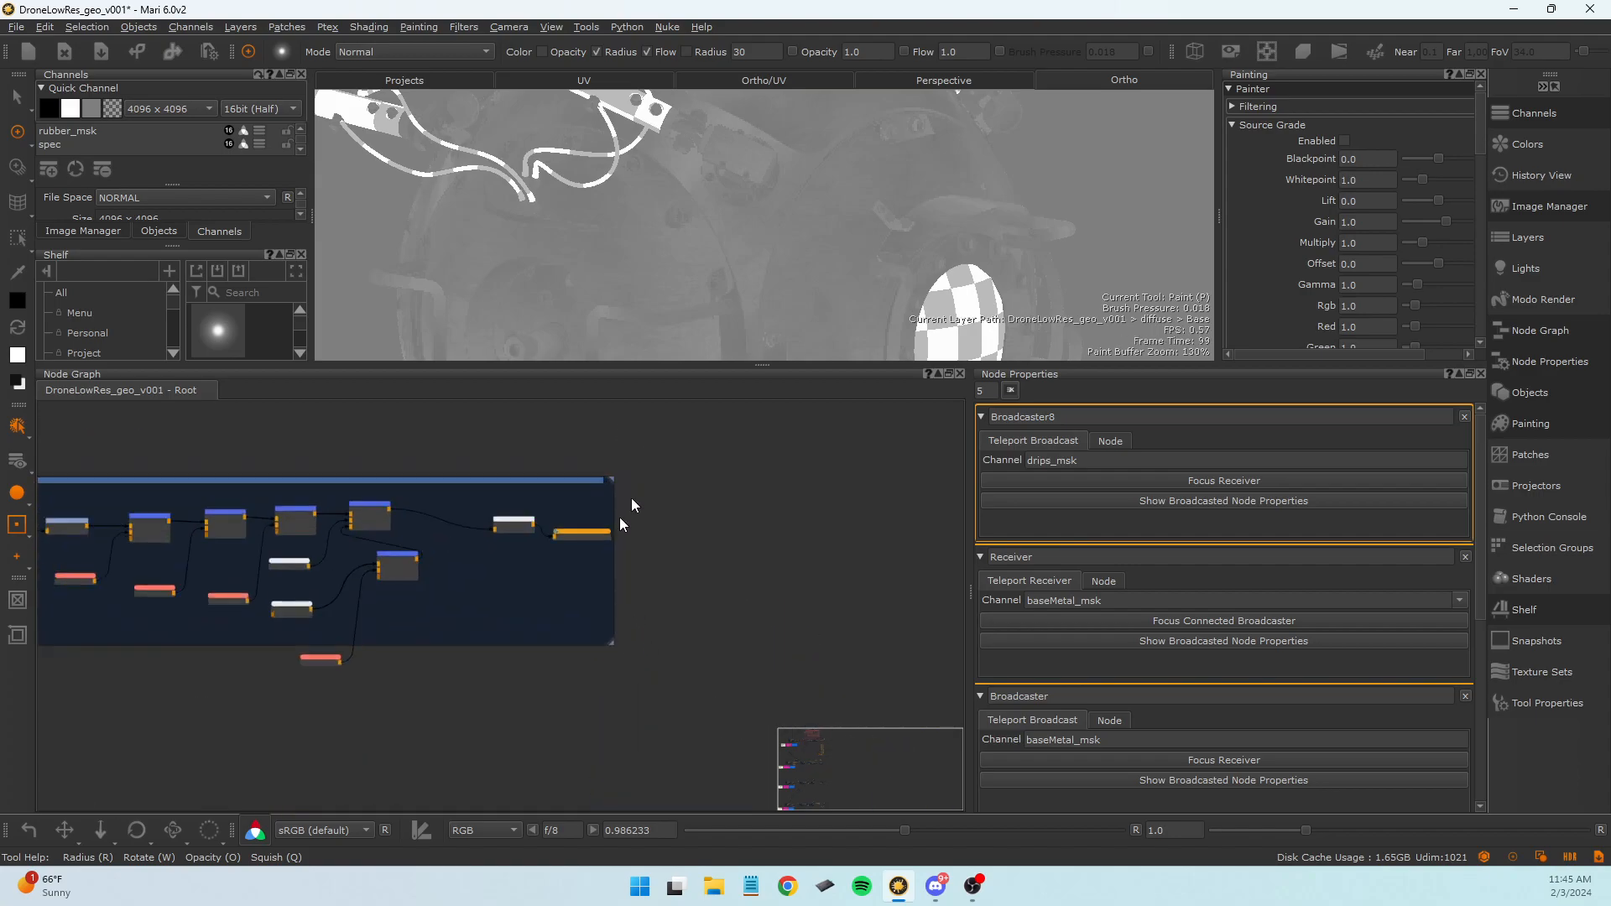
scroll(490, 595, down, 8)
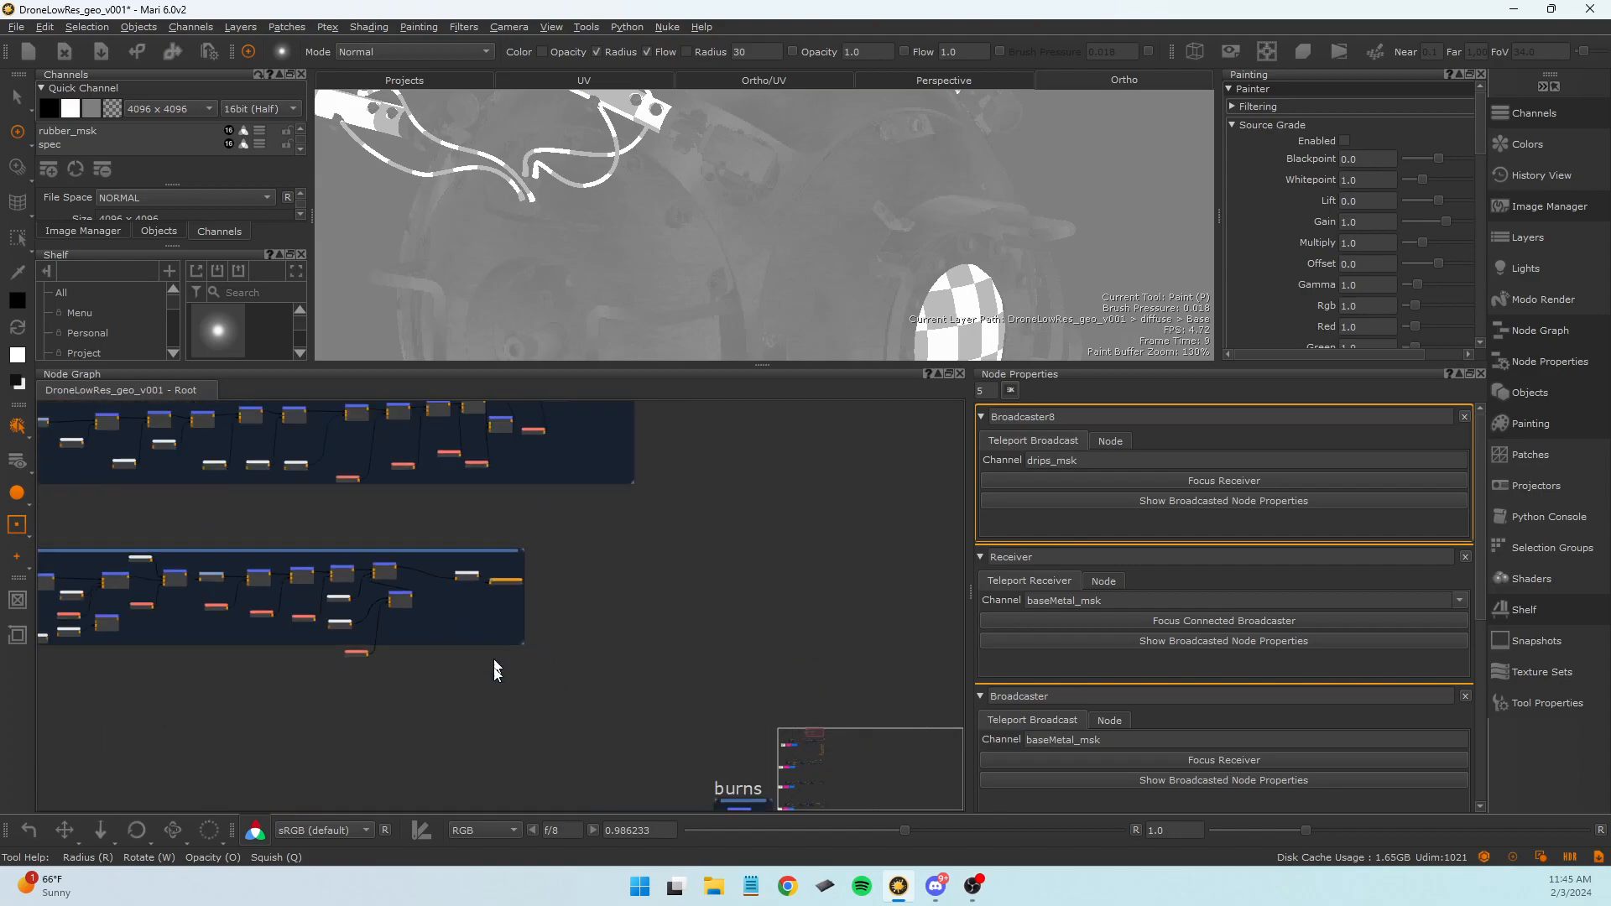
middle_drag(487, 671, 510, 395)
middle_drag(713, 705, 710, 557)
middle_drag(377, 709, 881, 683)
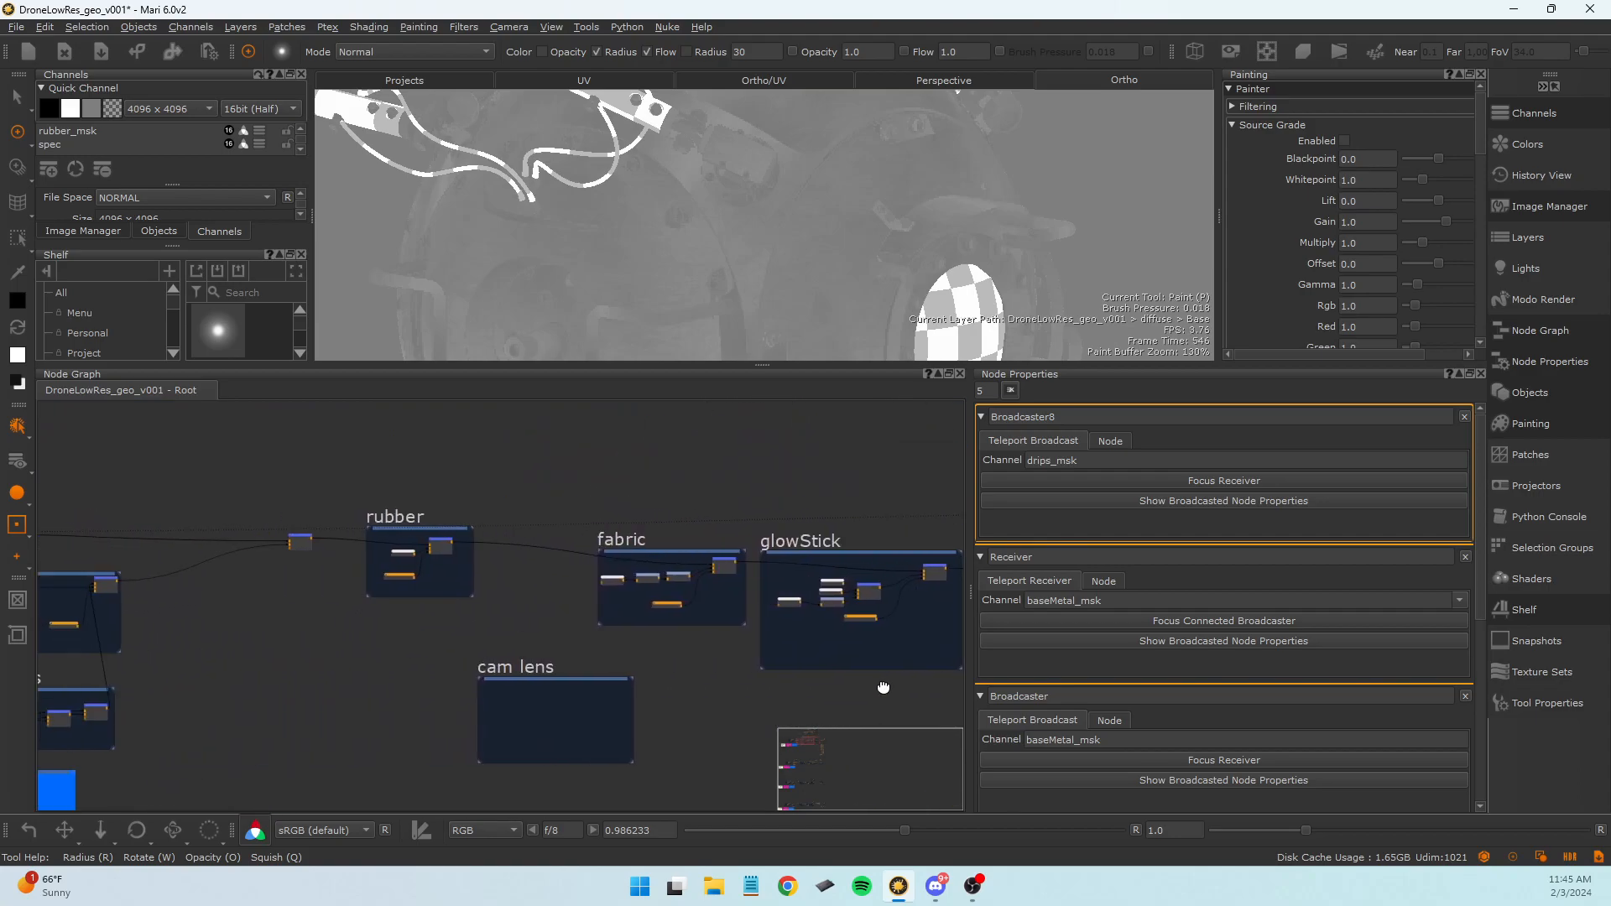
scroll(881, 683, down, 1)
mouse_move(147, 786)
middle_down()
mouse_move(540, 619)
mouse_move(532, 665)
middle_up()
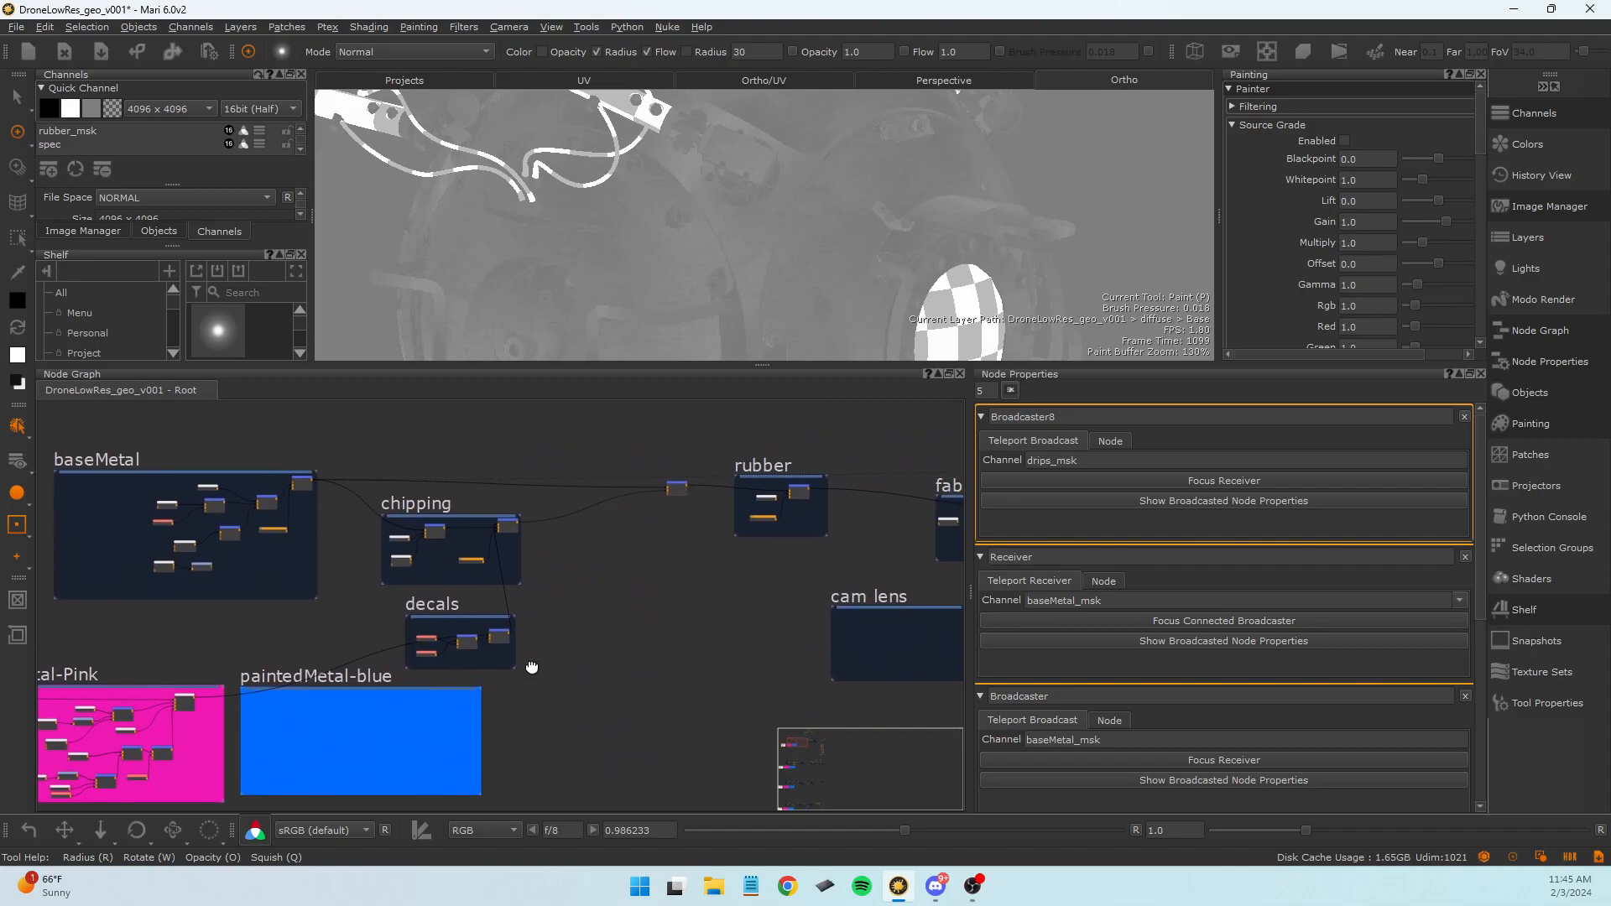
middle_drag(598, 608, 458, 701)
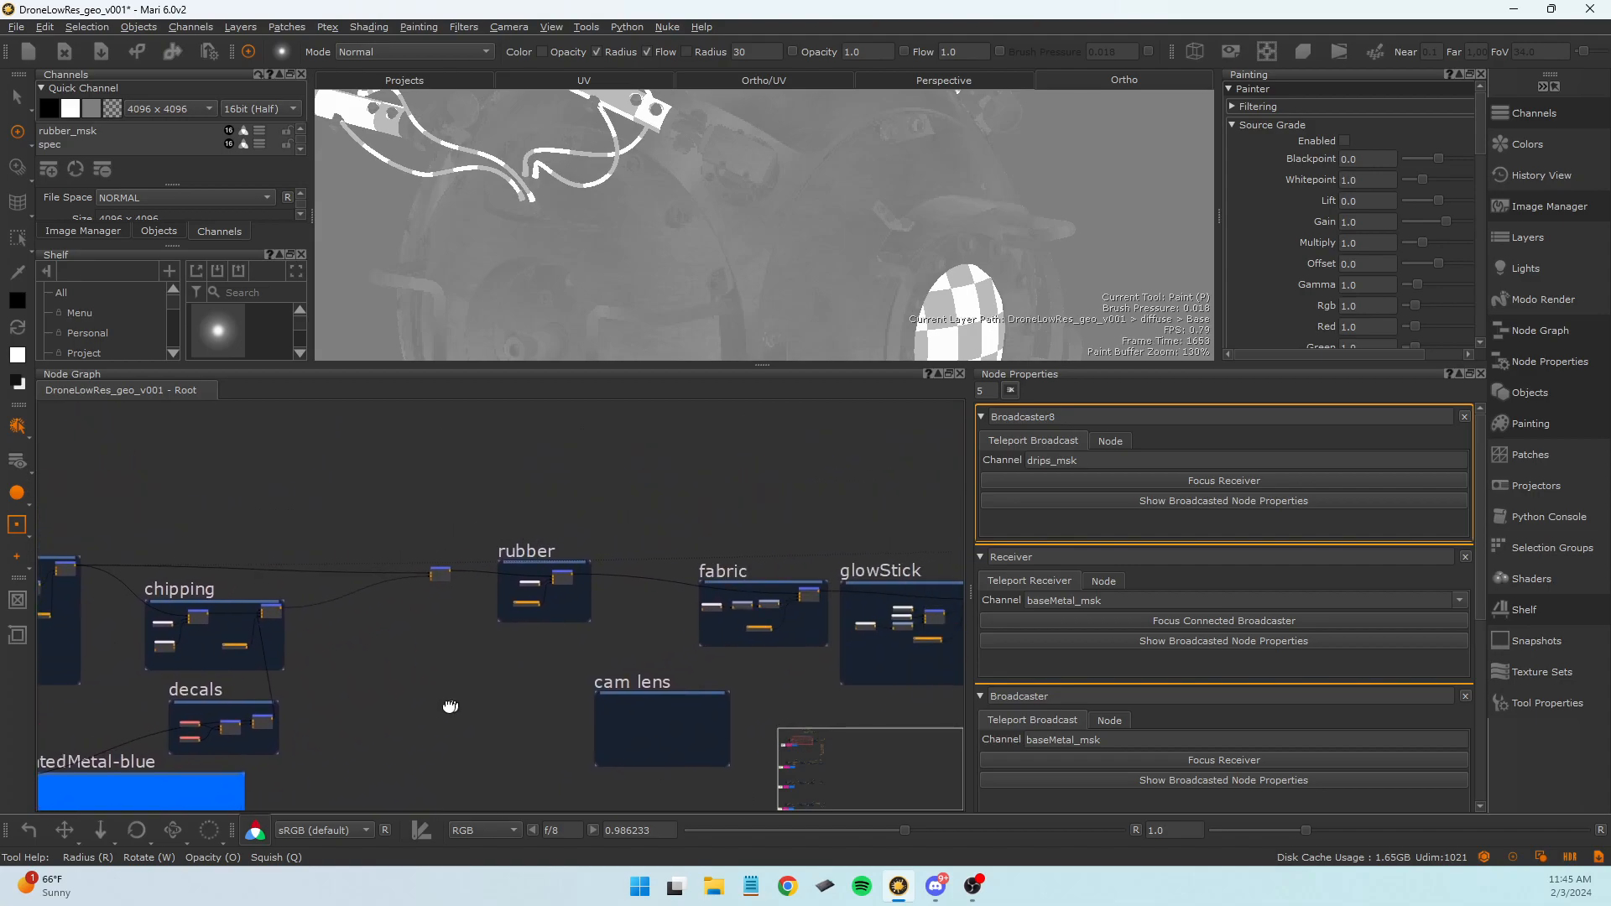
middle_drag(576, 695, 342, 639)
scroll(579, 617, up, 2)
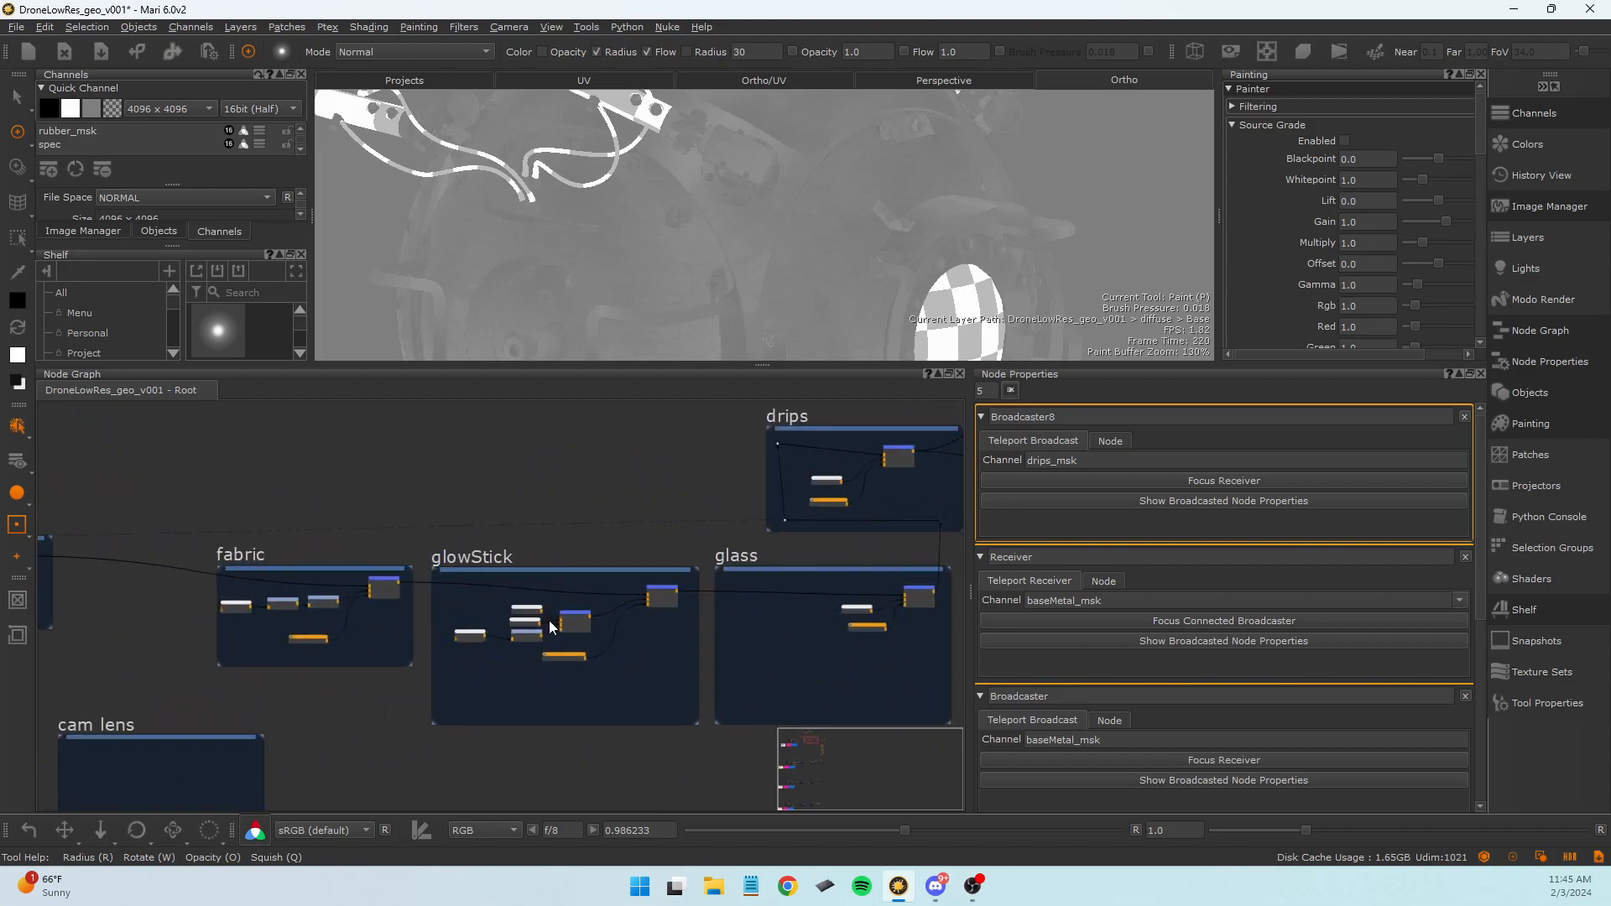
scroll(582, 661, up, 4)
scroll(663, 690, down, 5)
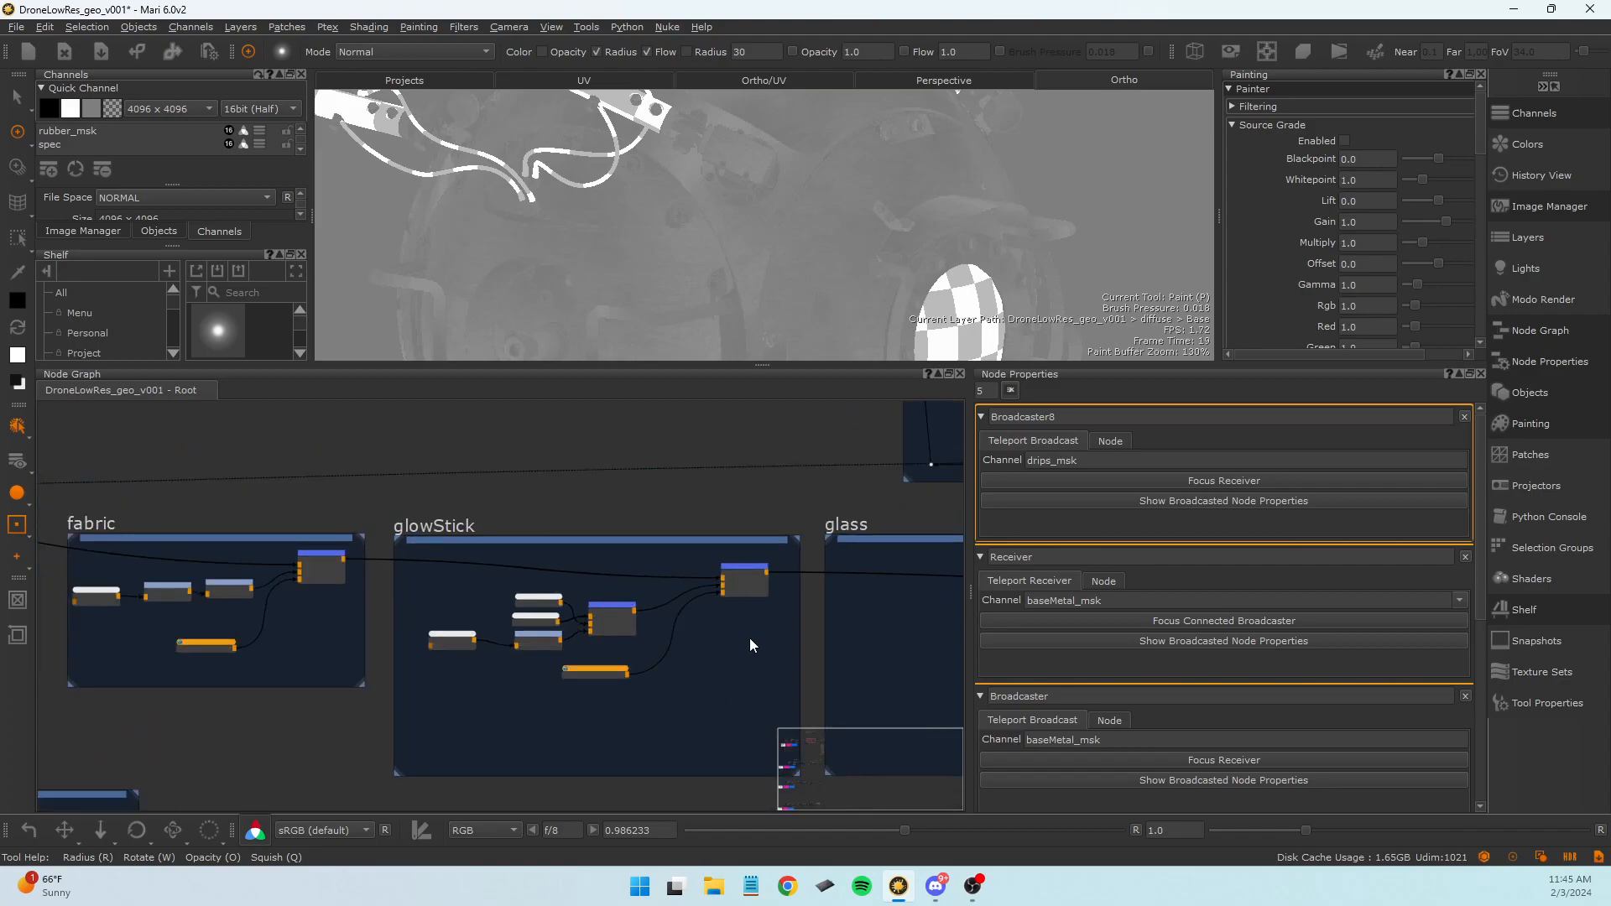
middle_drag(933, 596, 514, 600)
scroll(678, 679, down, 4)
Compare the layout of the first material row with the duplicated BUMP and SPEC rows across the whole graph.
middle_drag(670, 752, 651, 495)
scroll(655, 571, down, 6)
scroll(641, 614, down, 1)
middle_drag(574, 688, 595, 555)
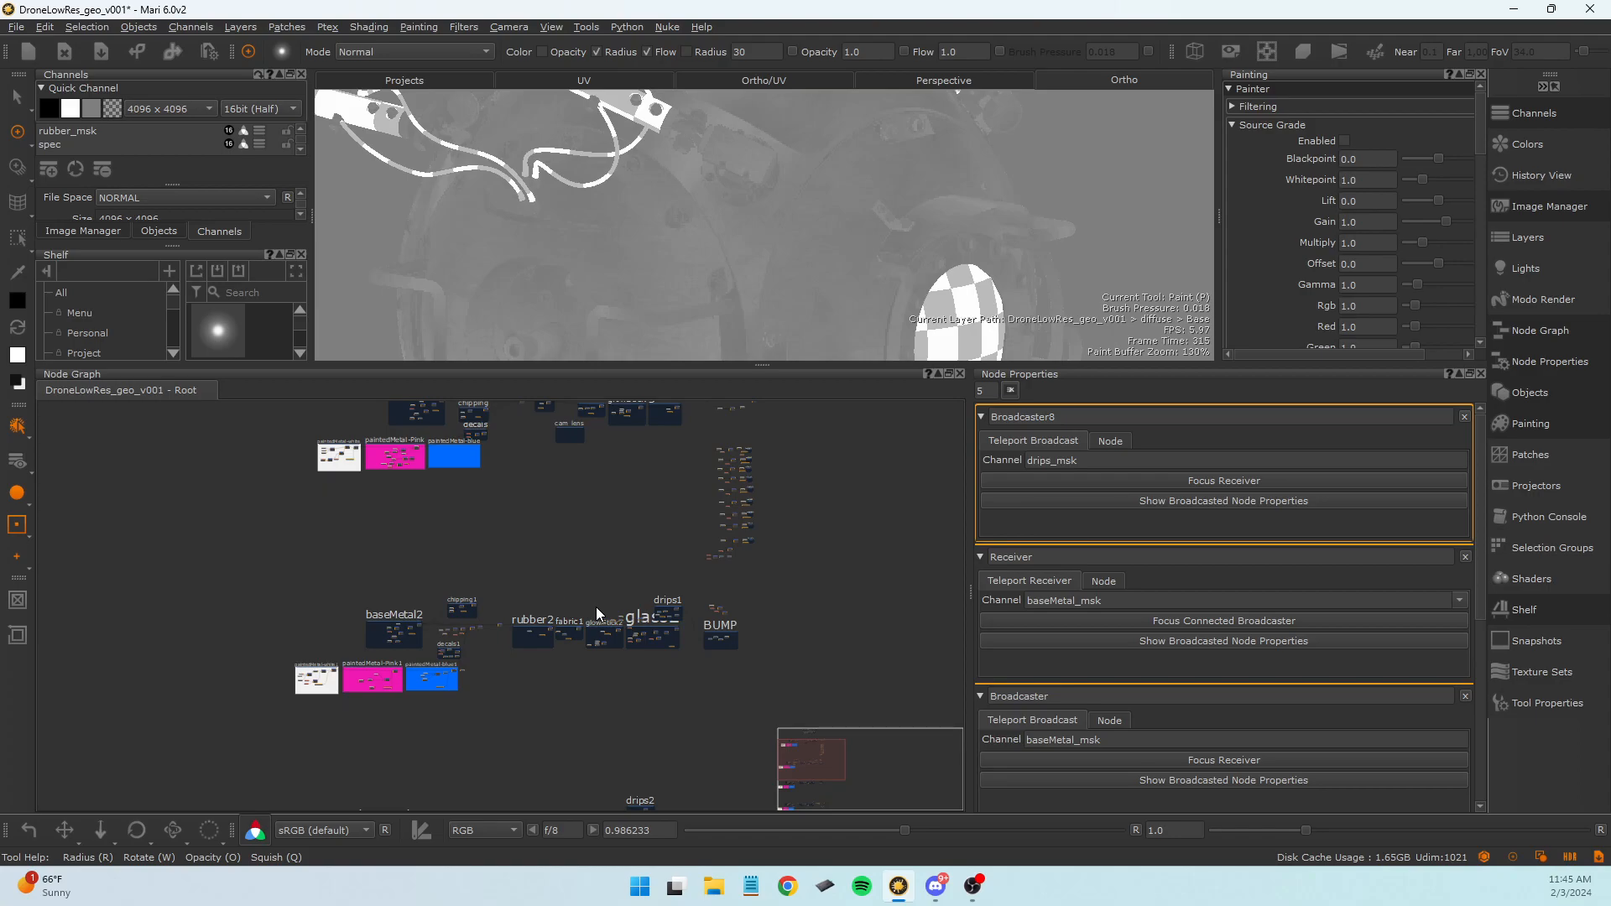
middle_drag(659, 547, 652, 686)
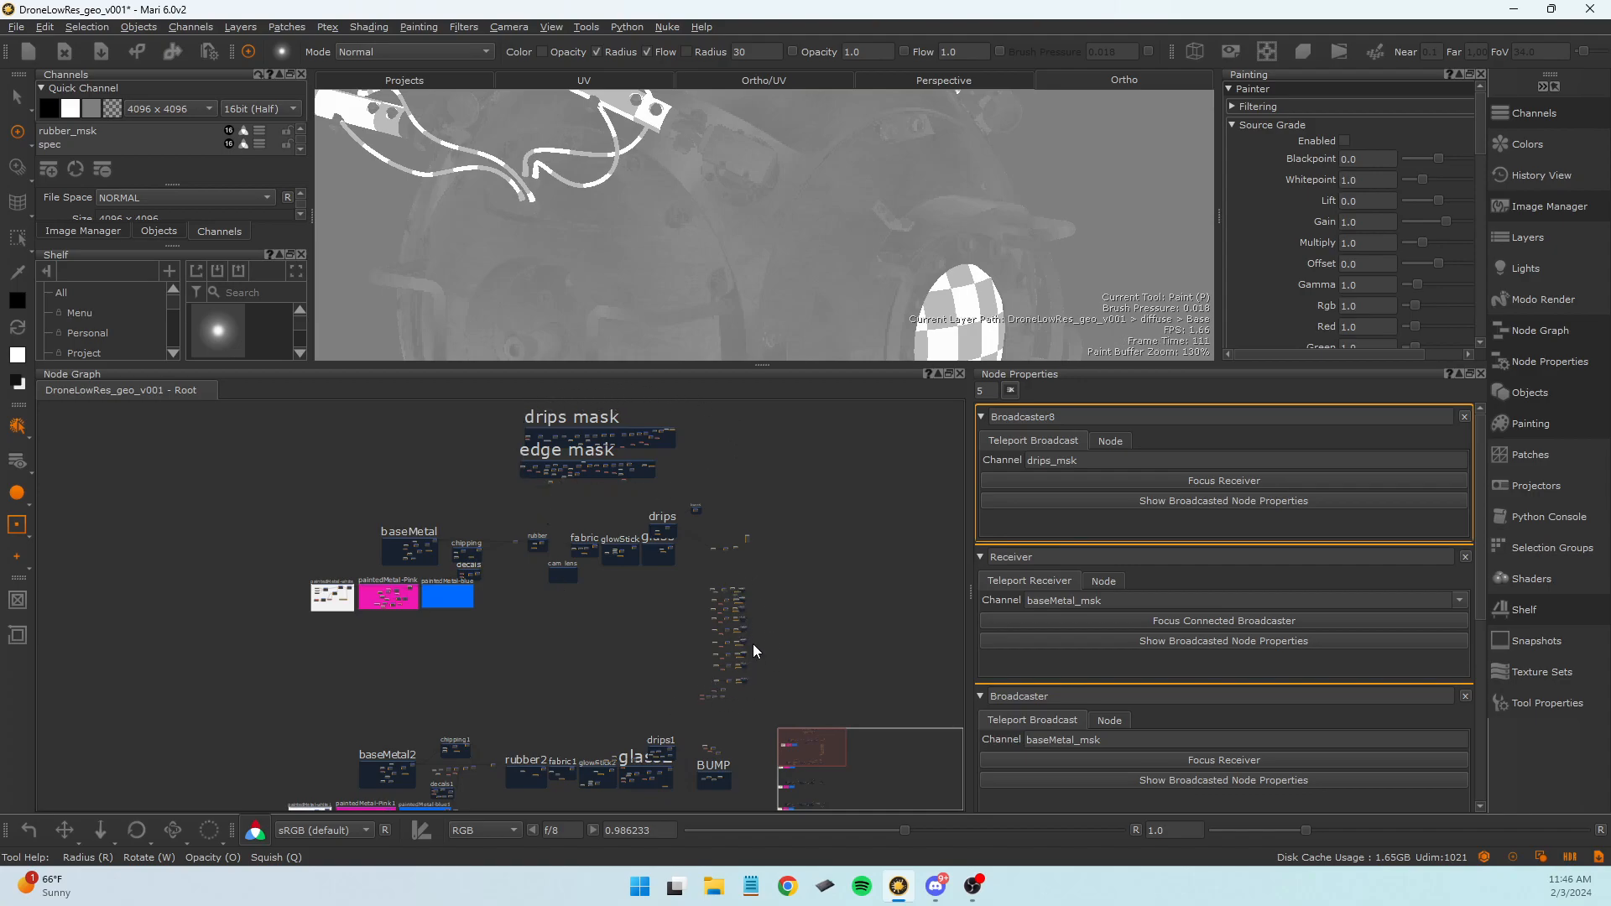
middle_drag(744, 647, 738, 568)
middle_drag(586, 600, 594, 683)
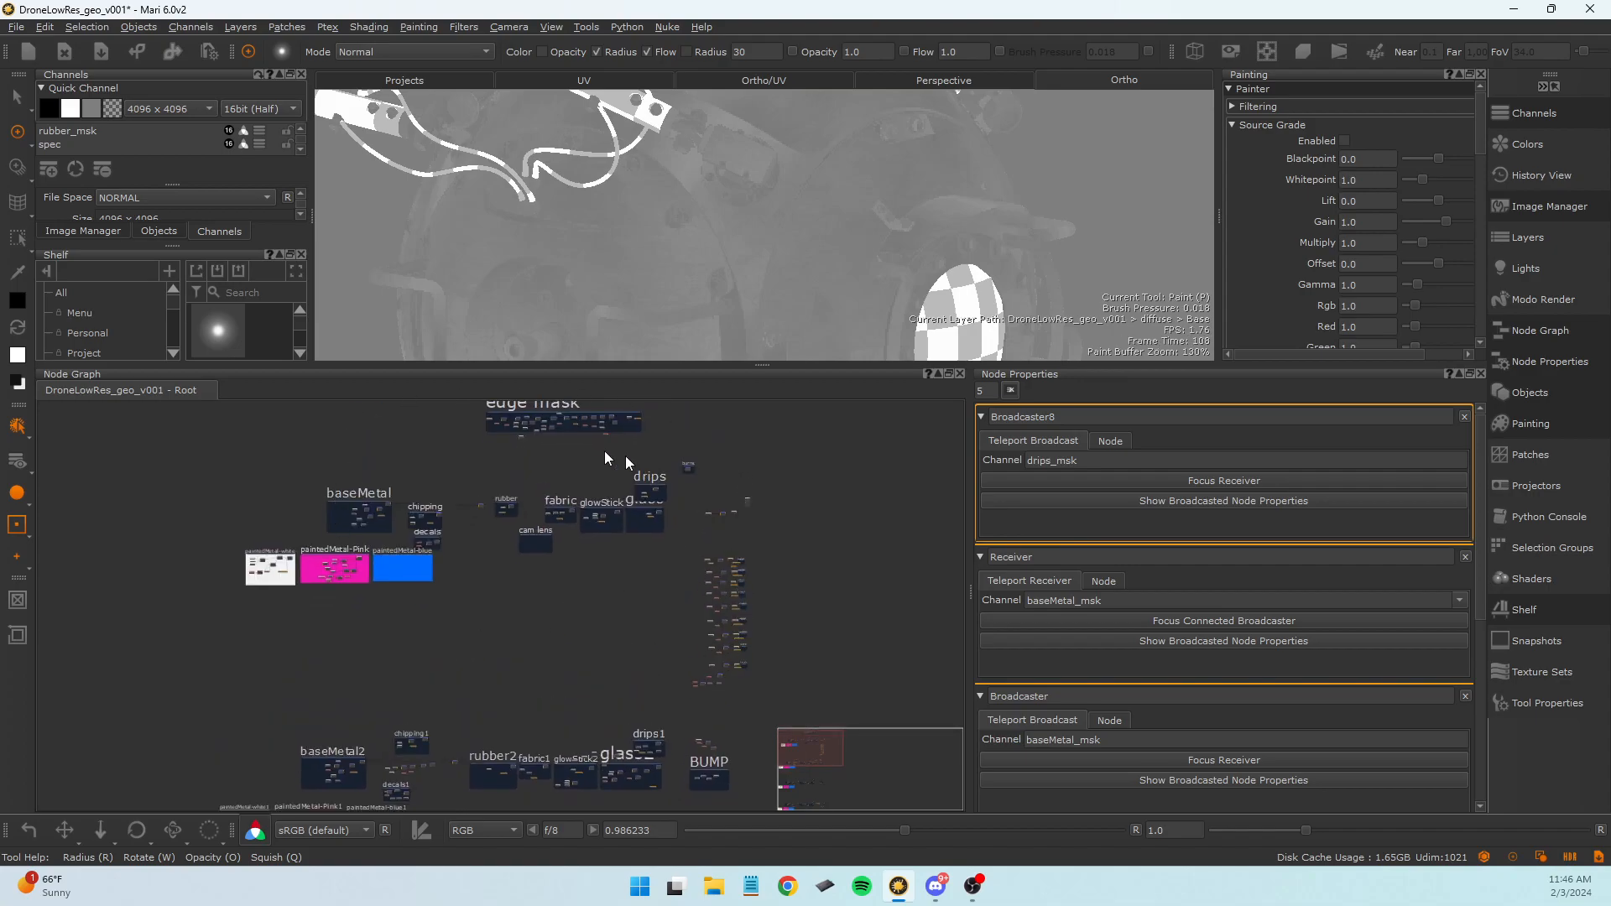
middle_drag(601, 615, 665, 435)
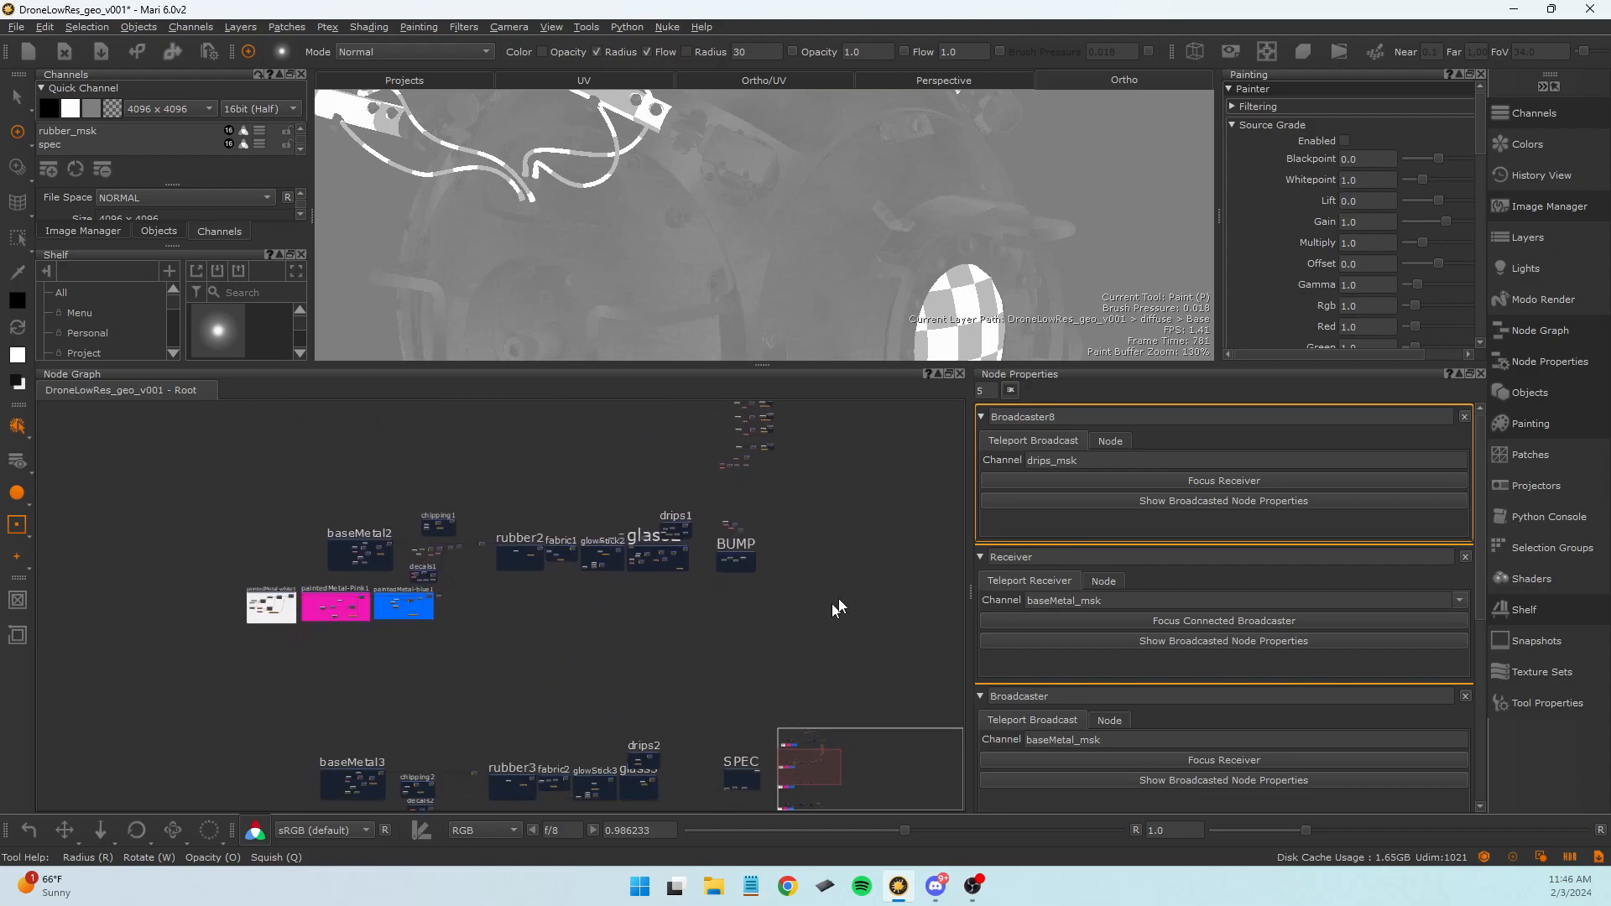
scroll(730, 638, down, 3)
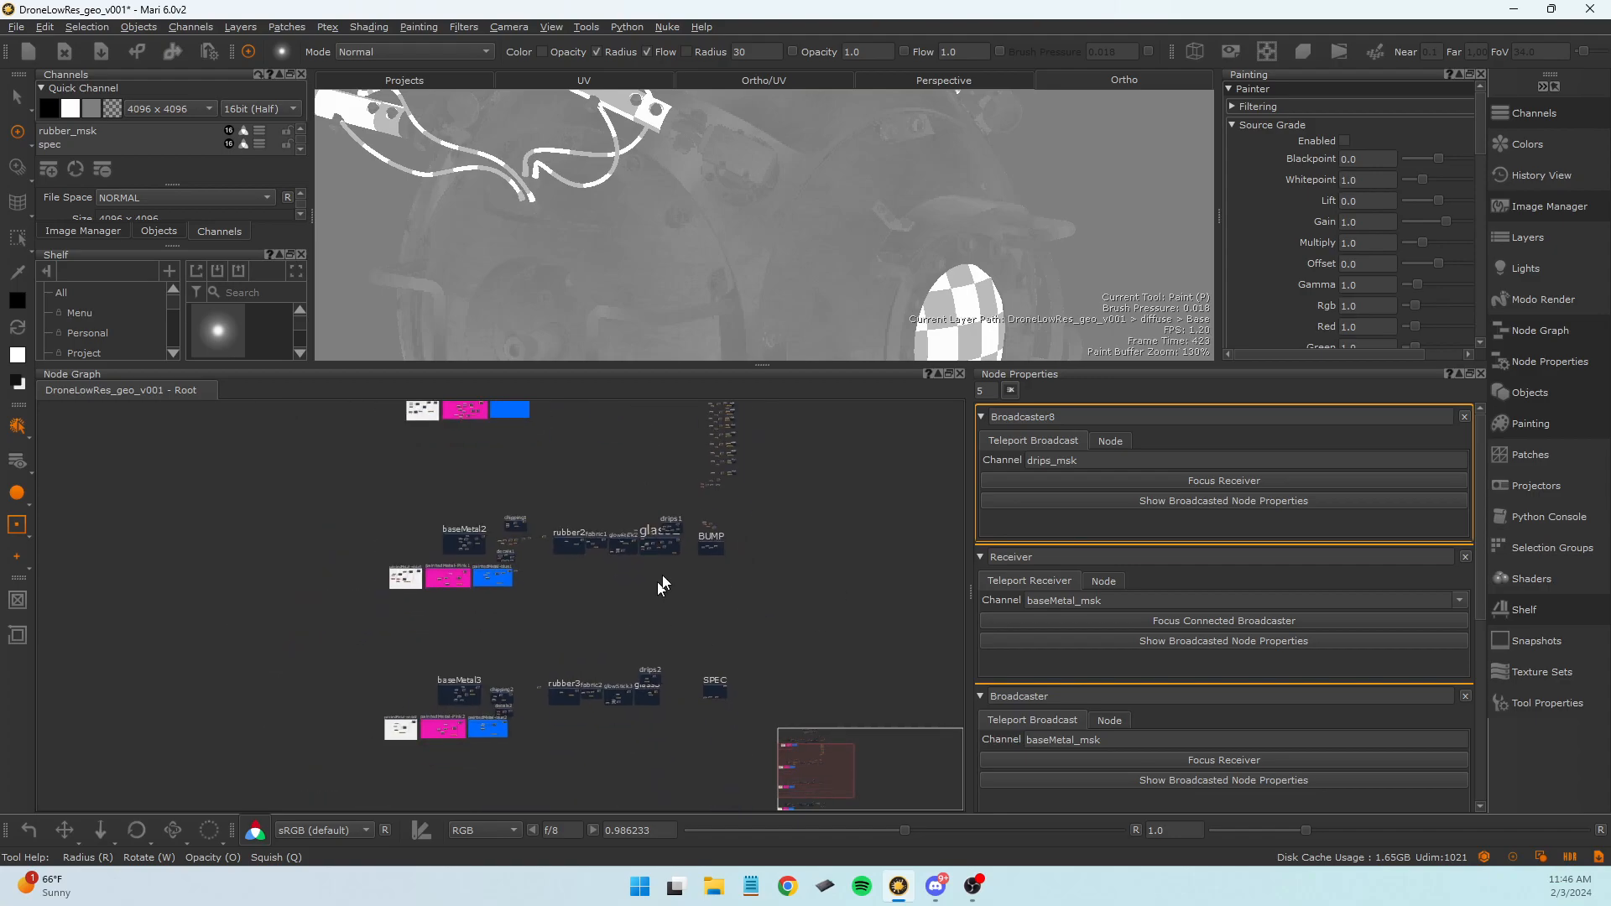
middle_drag(701, 744, 648, 805)
middle_drag(394, 473, 424, 576)
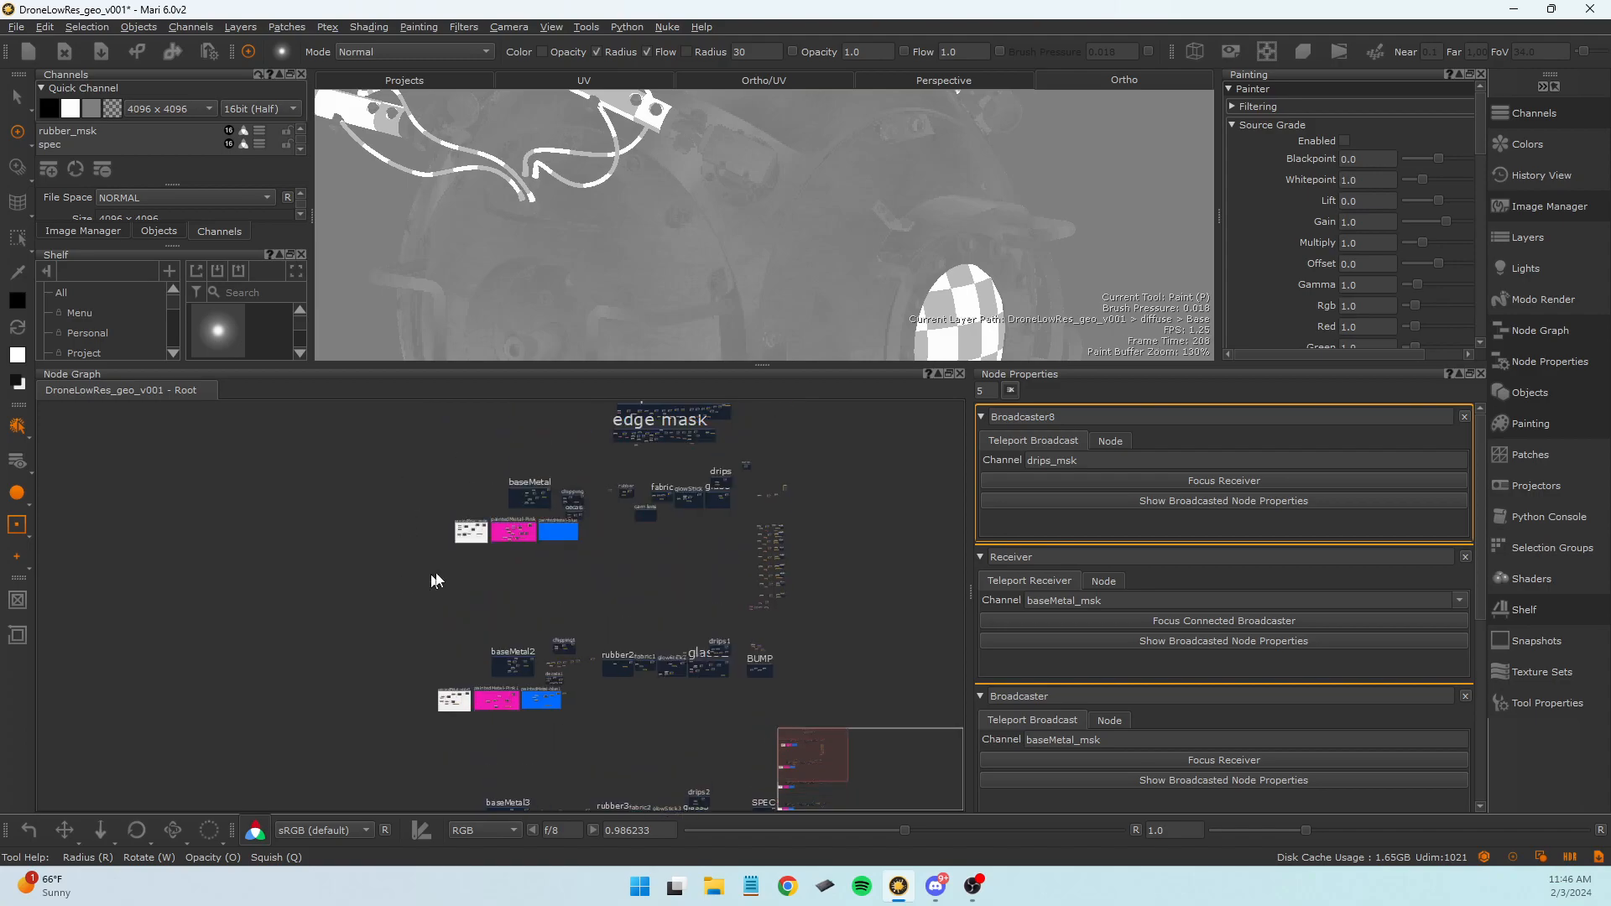
middle_drag(545, 656, 521, 565)
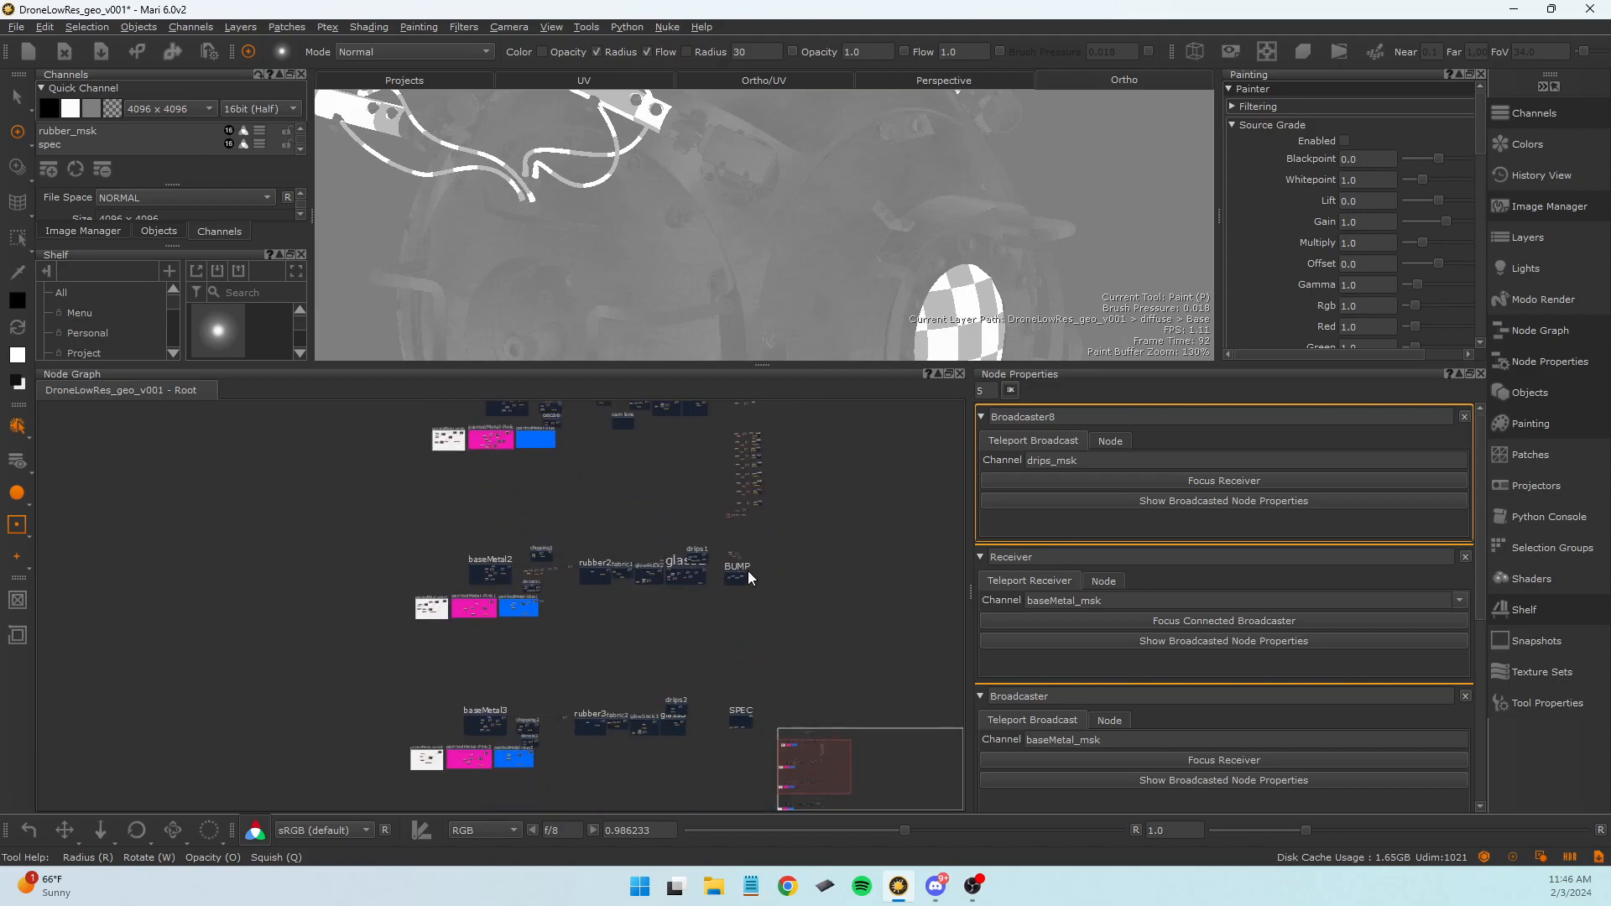
Nudge the Luminosity, sRGB2Linear and Clamp nodes inside the BUMP group to space out their chain.
scroll(744, 570, up, 5)
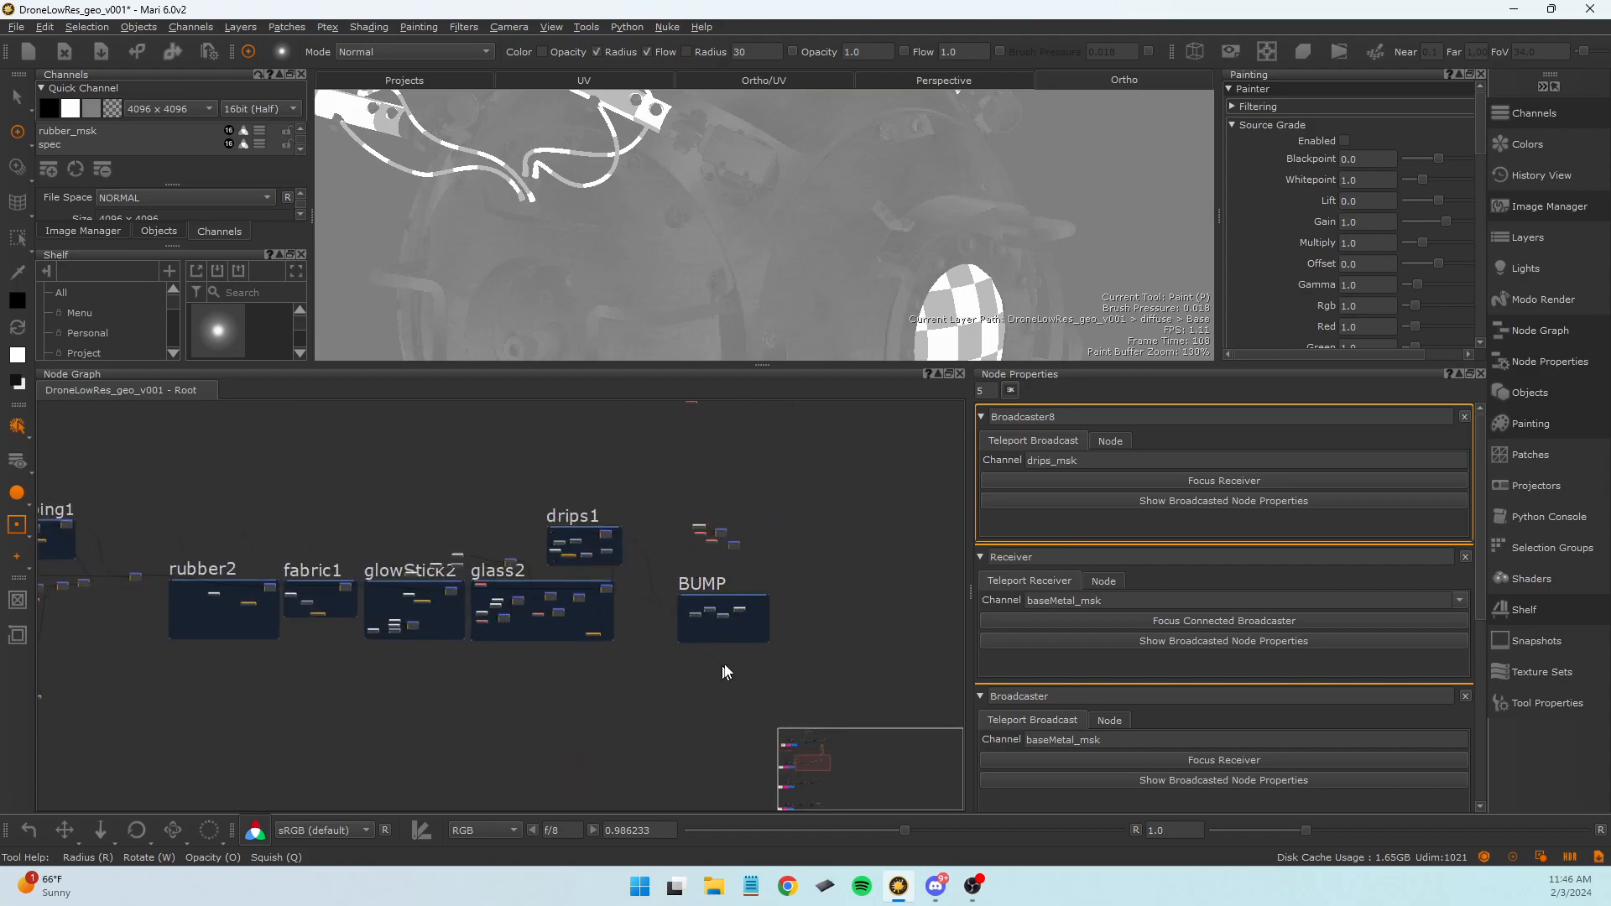
scroll(748, 627, up, 6)
scroll(520, 631, up, 4)
scroll(525, 628, down, 4)
scroll(526, 628, up, 4)
middle_drag(490, 647, 424, 708)
drag(374, 648, 351, 652)
drag(572, 577, 567, 571)
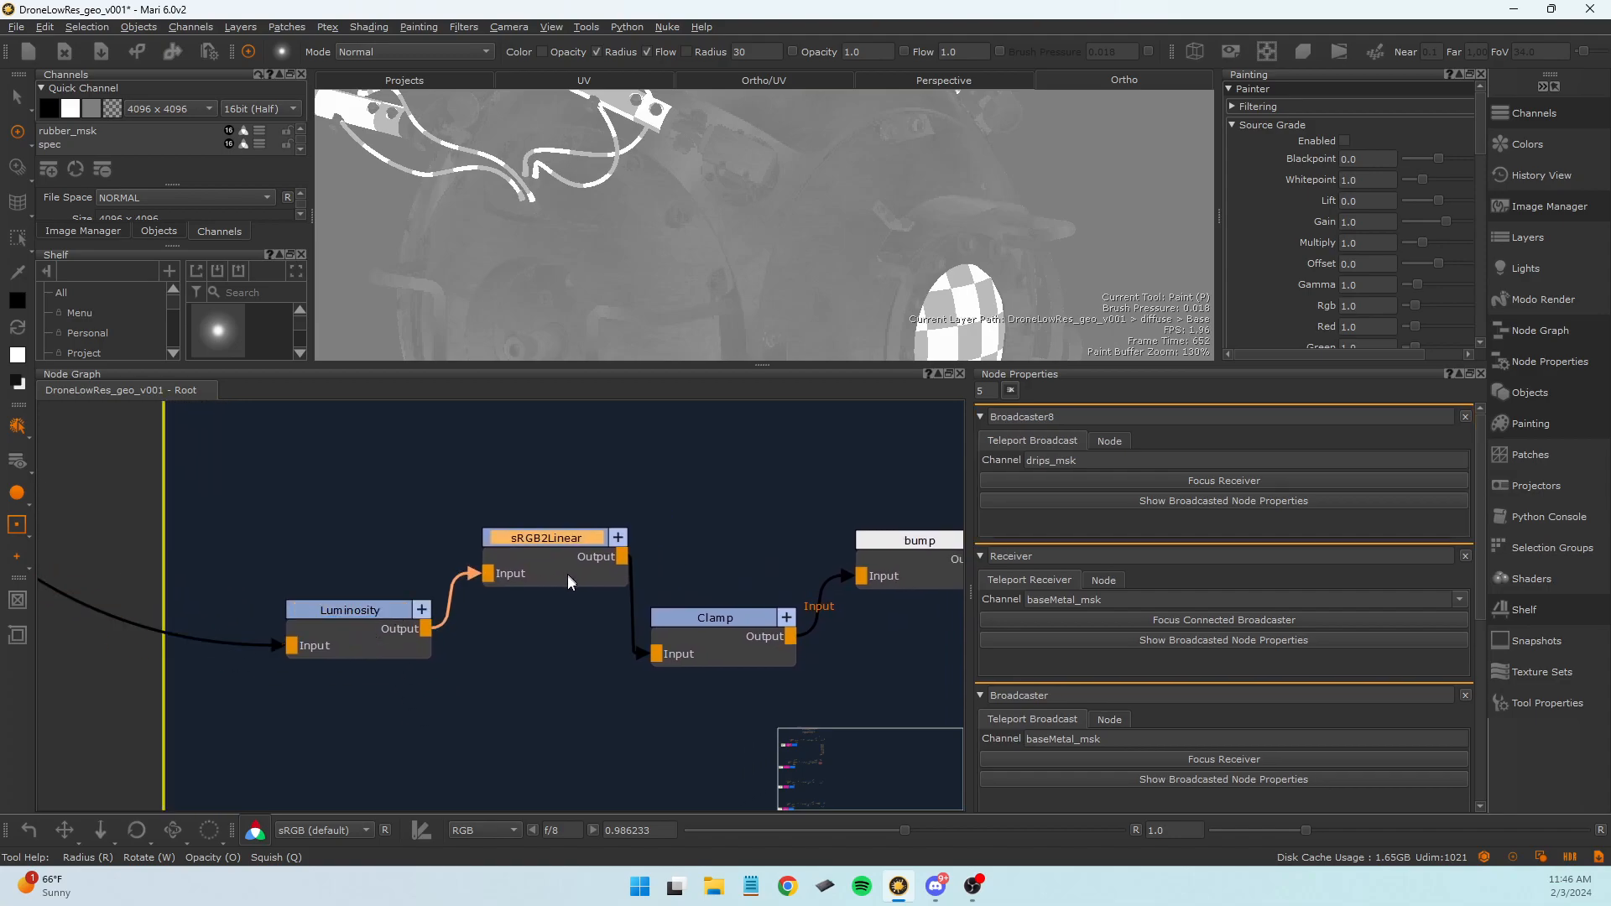
drag(731, 656, 765, 645)
Move the bump channel node slightly up and away from the Clamp node and show its output in the viewer.
middle_drag(782, 537, 720, 532)
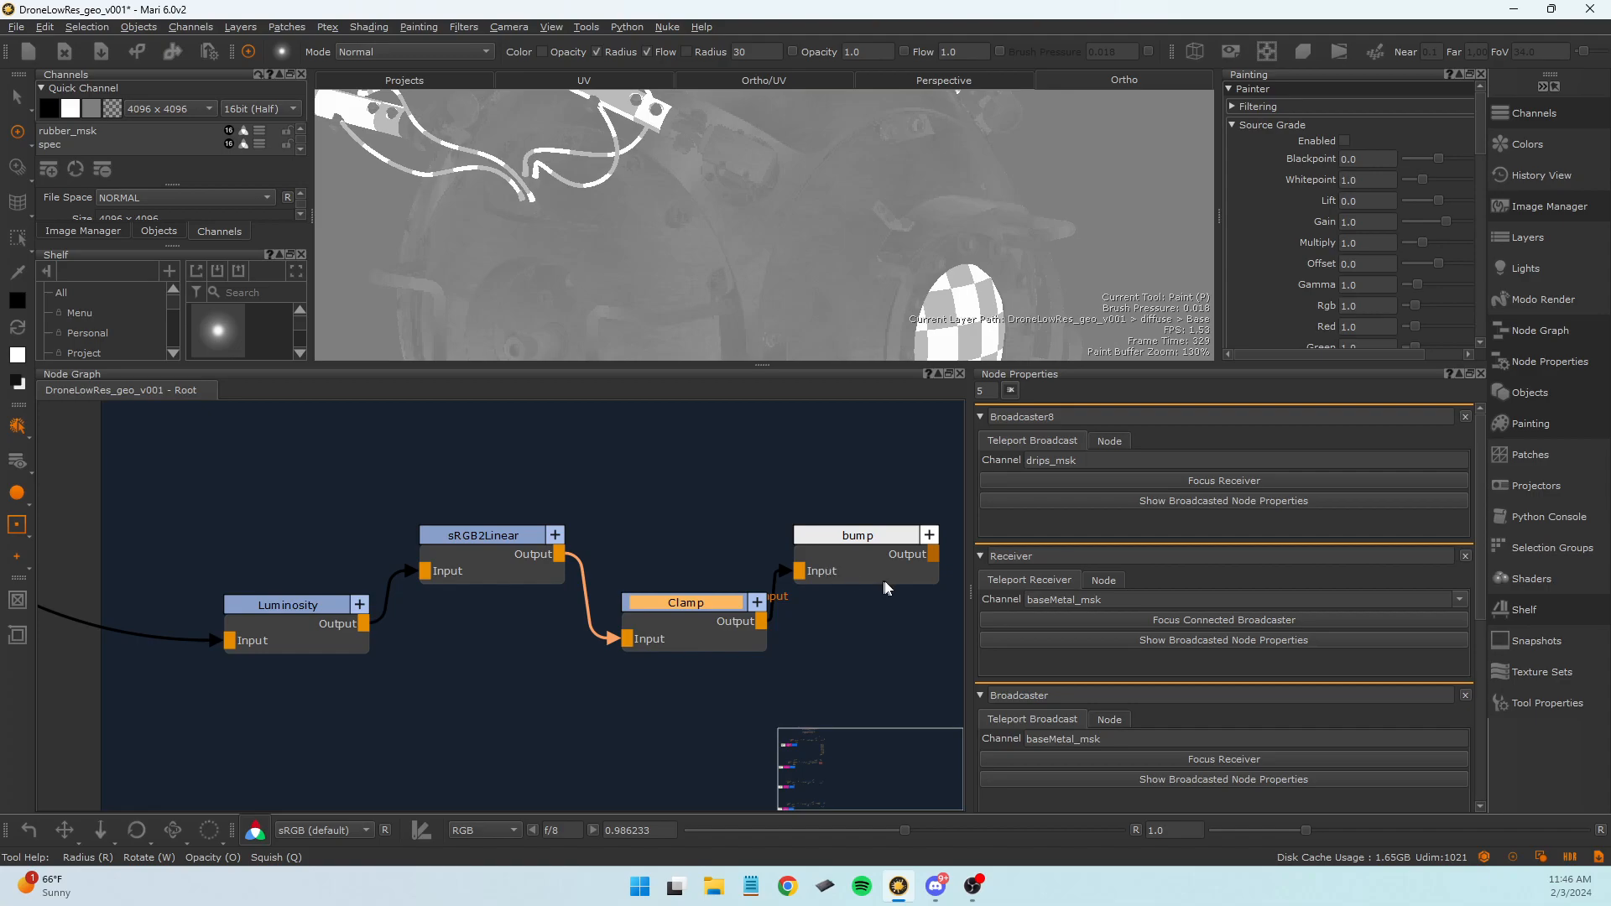
middle_drag(874, 609, 823, 619)
drag(836, 588, 872, 563)
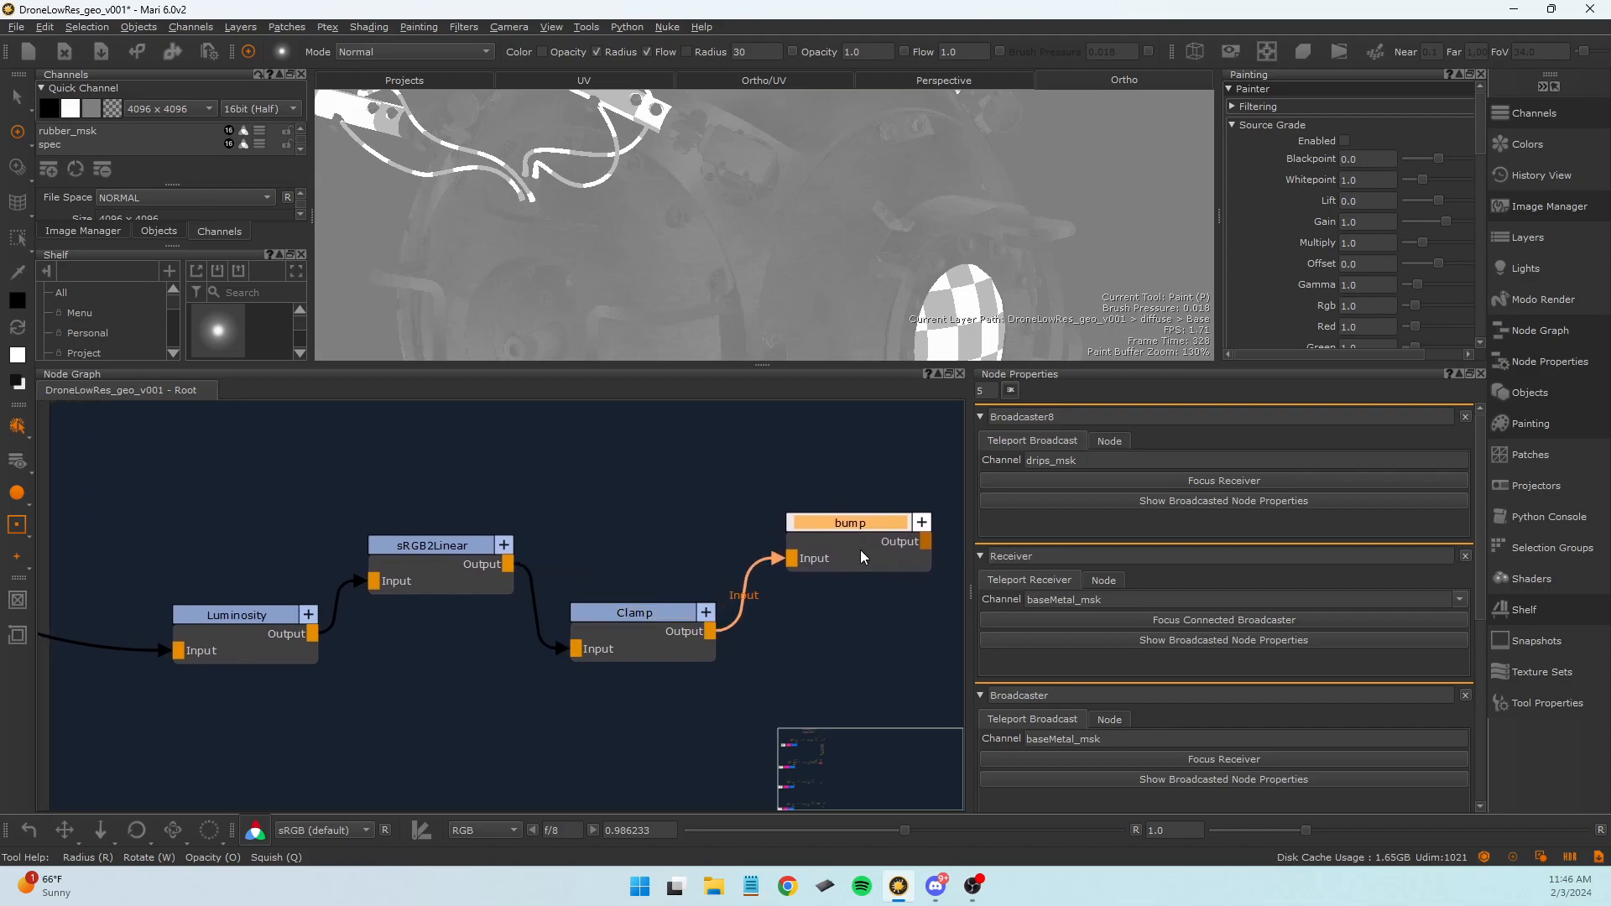
click(765, 669)
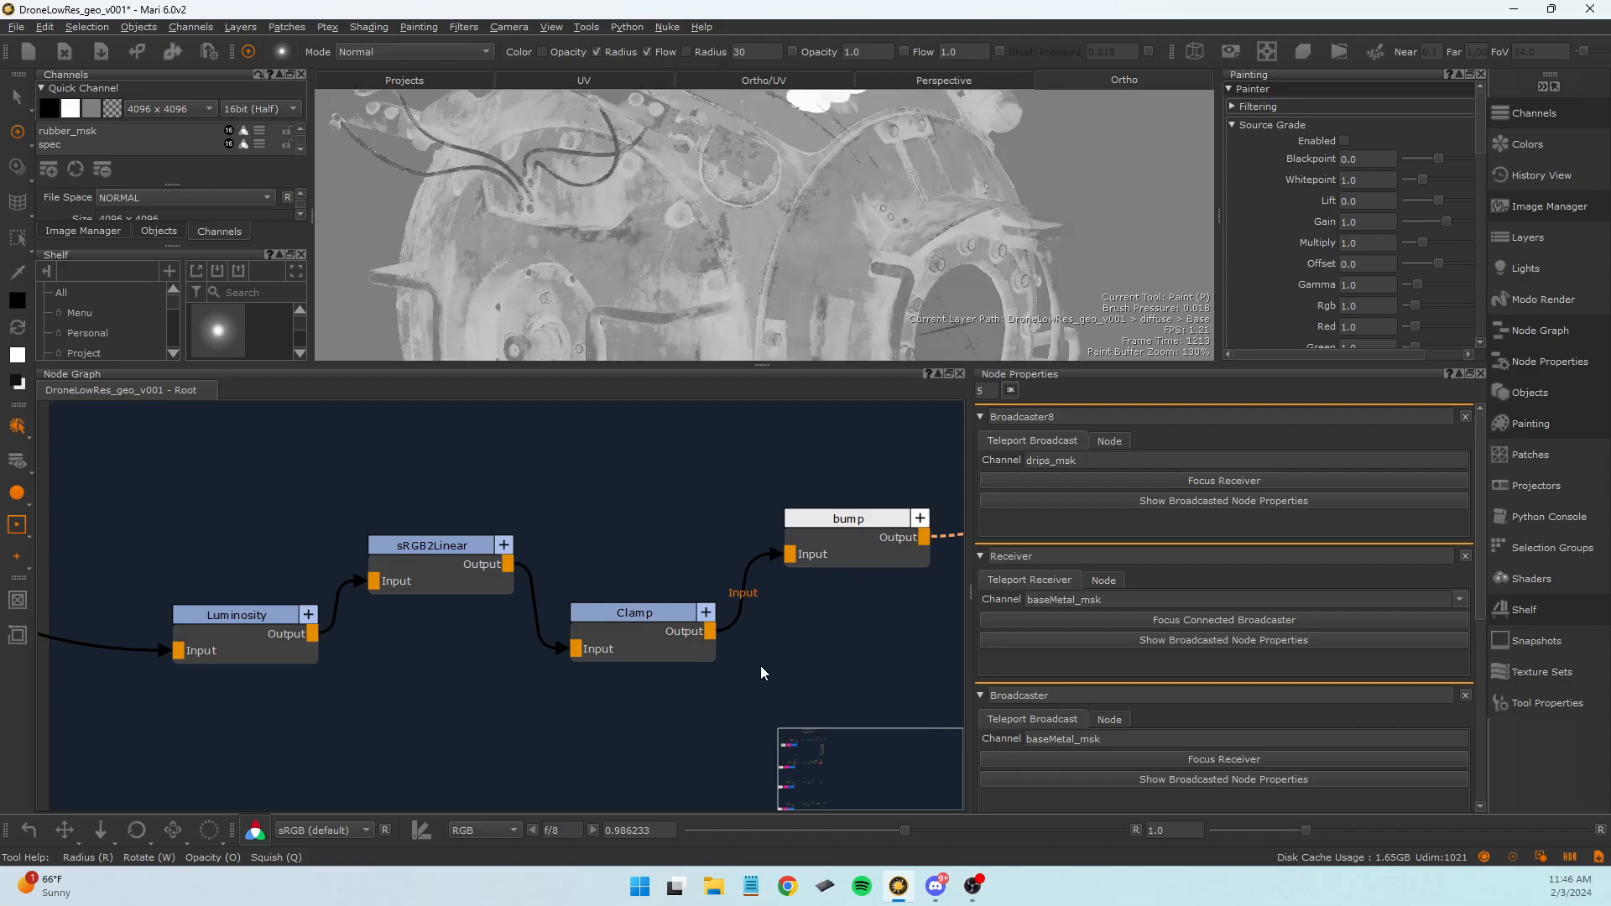
Examine how the glass2 and drips1 groups connect into the BUMP group at the end of the bump row.
middle_drag(760, 666, 749, 274)
scroll(682, 571, down, 4)
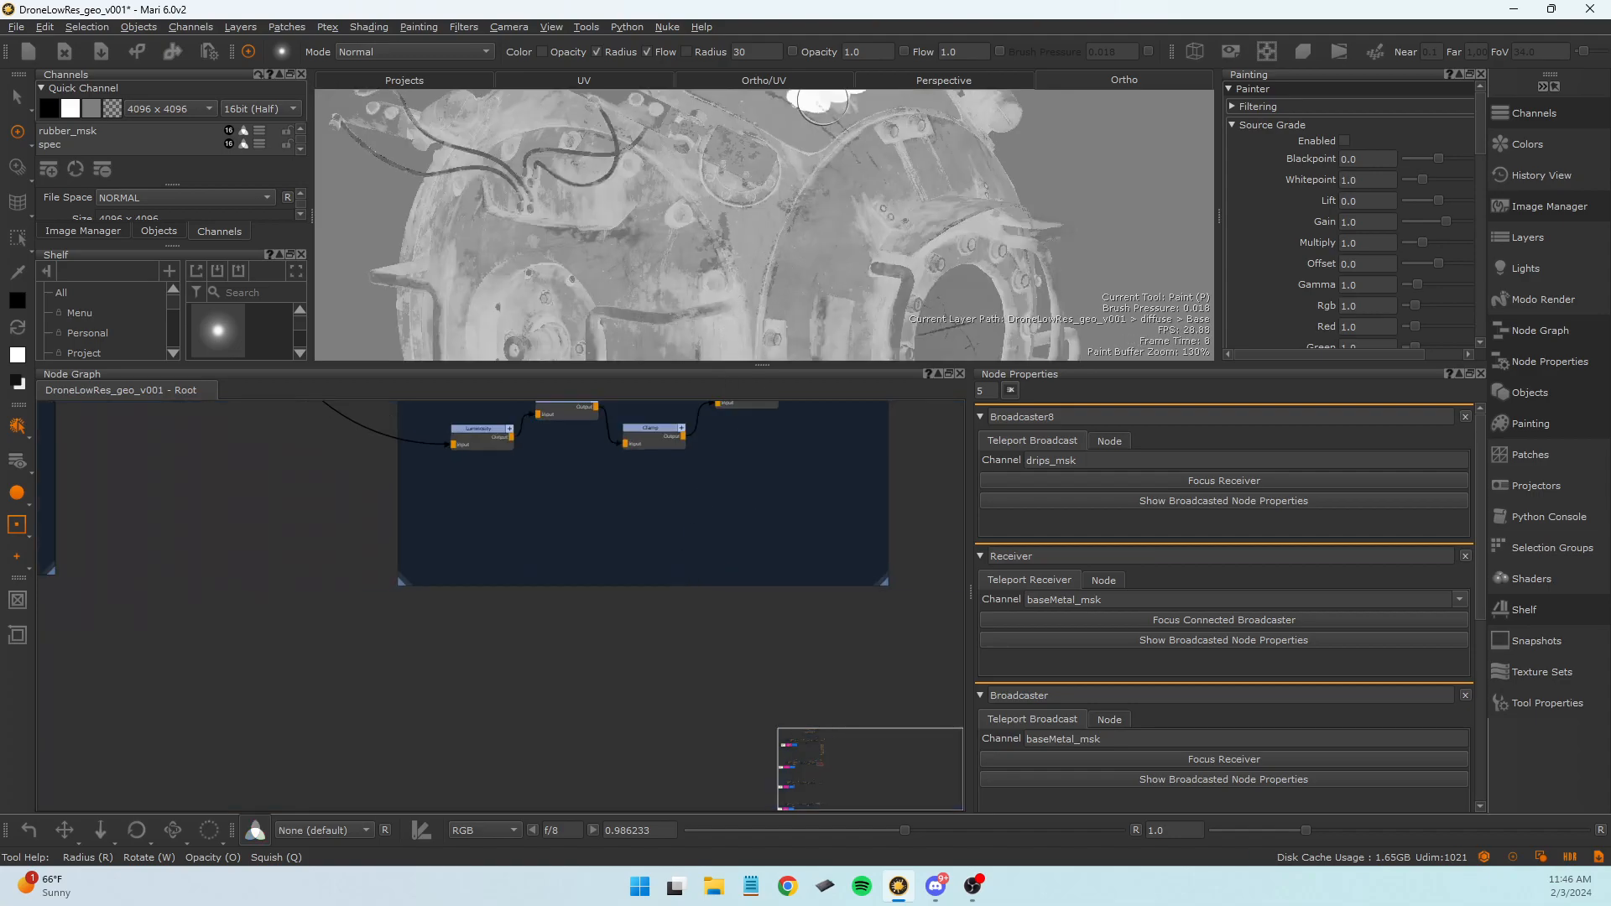
scroll(667, 628, down, 3)
middle_drag(452, 669, 675, 864)
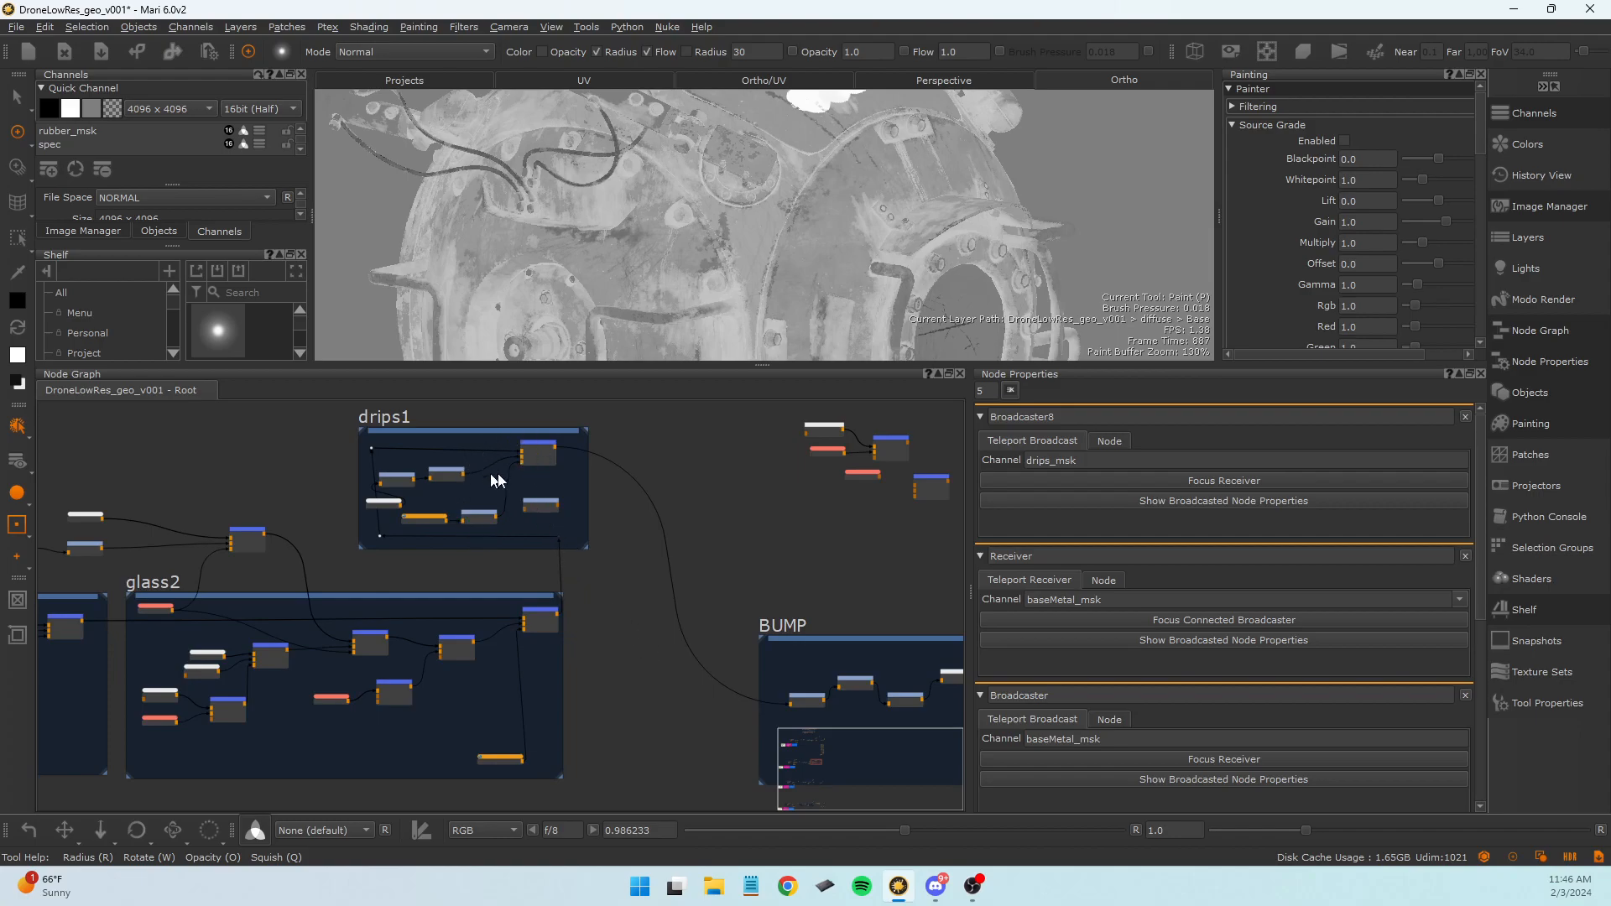
scroll(646, 454, down, 3)
middle_drag(645, 447, 593, 873)
middle_drag(642, 655, 608, 813)
middle_drag(655, 525, 661, 730)
mouse_move(560, 405)
middle_down()
mouse_move(507, 470)
mouse_move(557, 601)
mouse_move(586, 593)
mouse_move(622, 532)
mouse_move(611, 638)
mouse_move(605, 594)
middle_up()
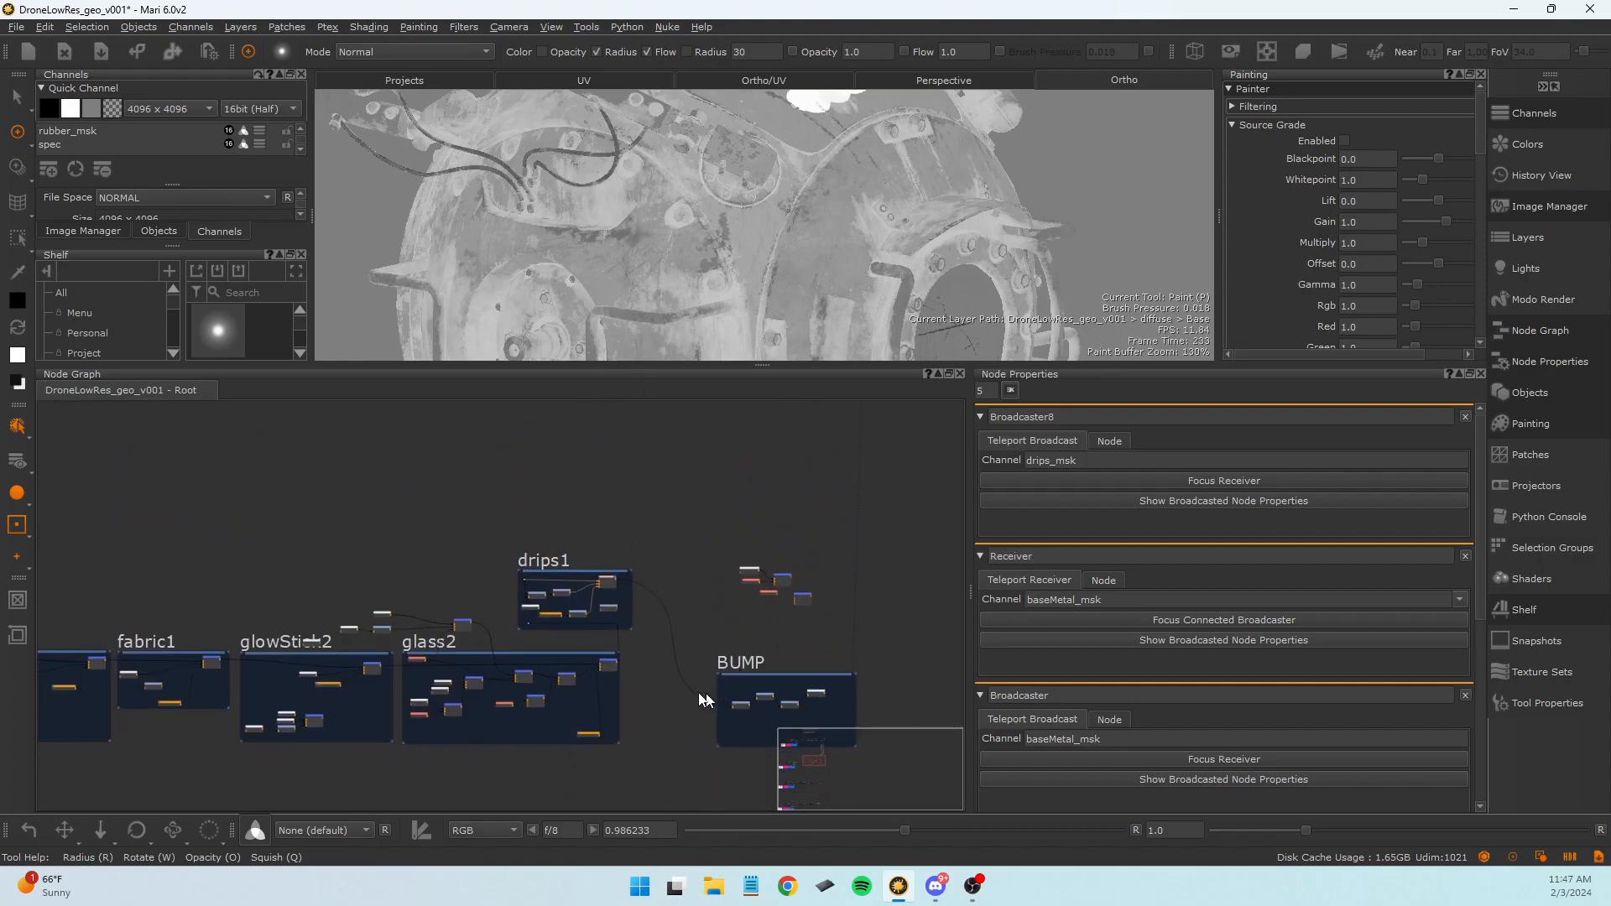
Trace the bump row from the BUMP group back through glass2 and rubber2 to baseMetal2 and the painted metal groups.
scroll(696, 693, up, 3)
middle_drag(676, 683, 605, 594)
middle_drag(399, 670, 370, 687)
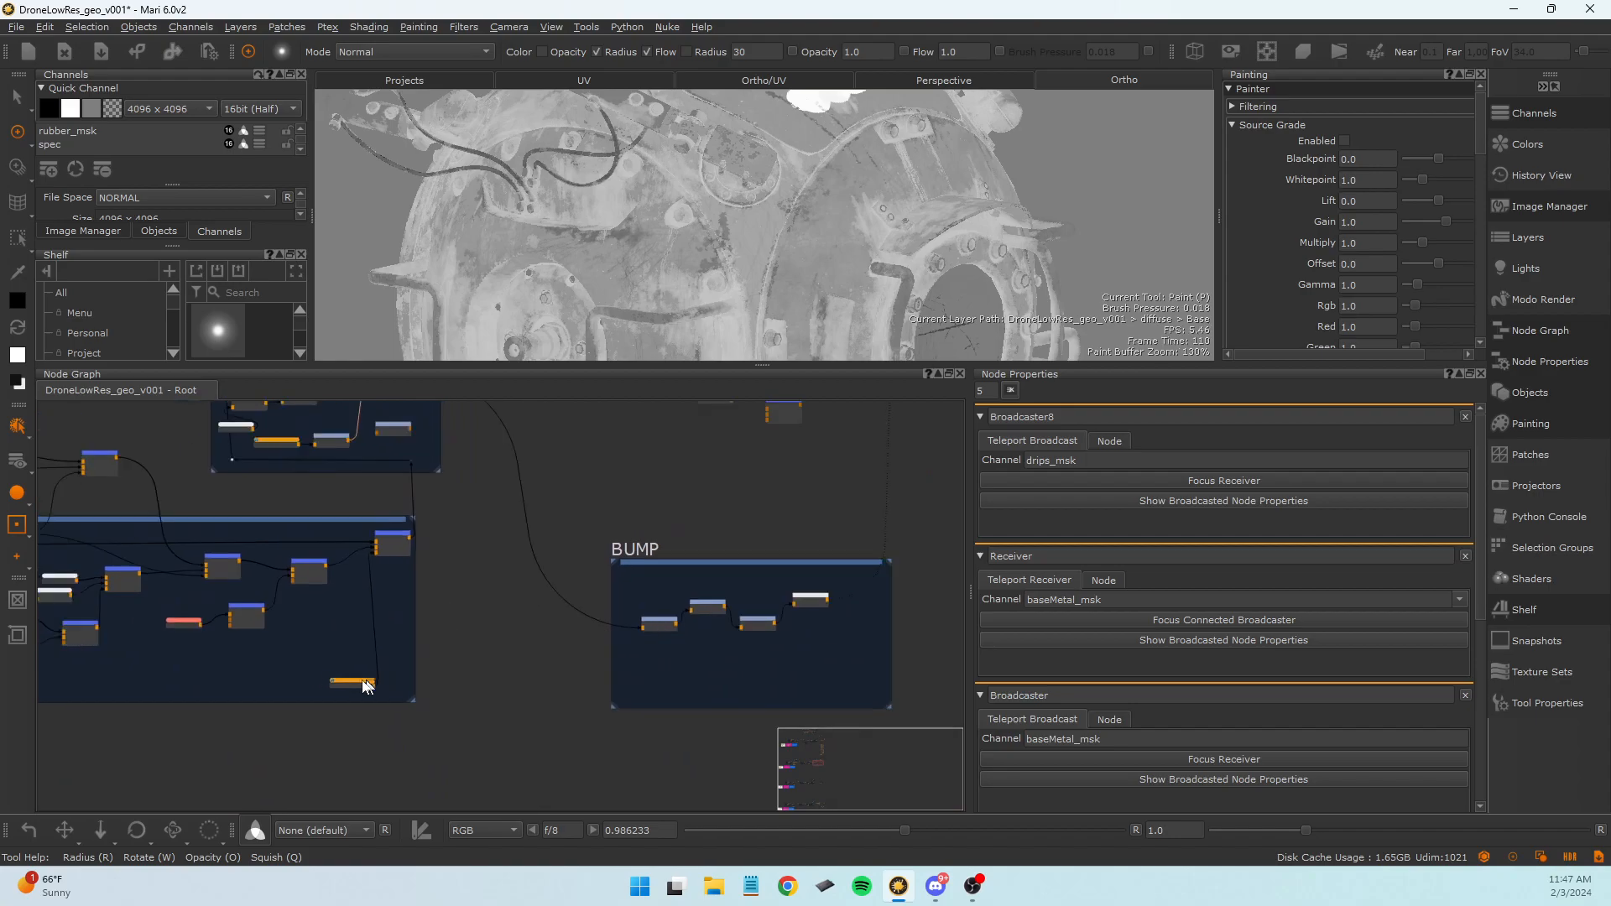
scroll(370, 687, down, 3)
middle_drag(403, 744, 560, 666)
middle_drag(480, 580, 596, 574)
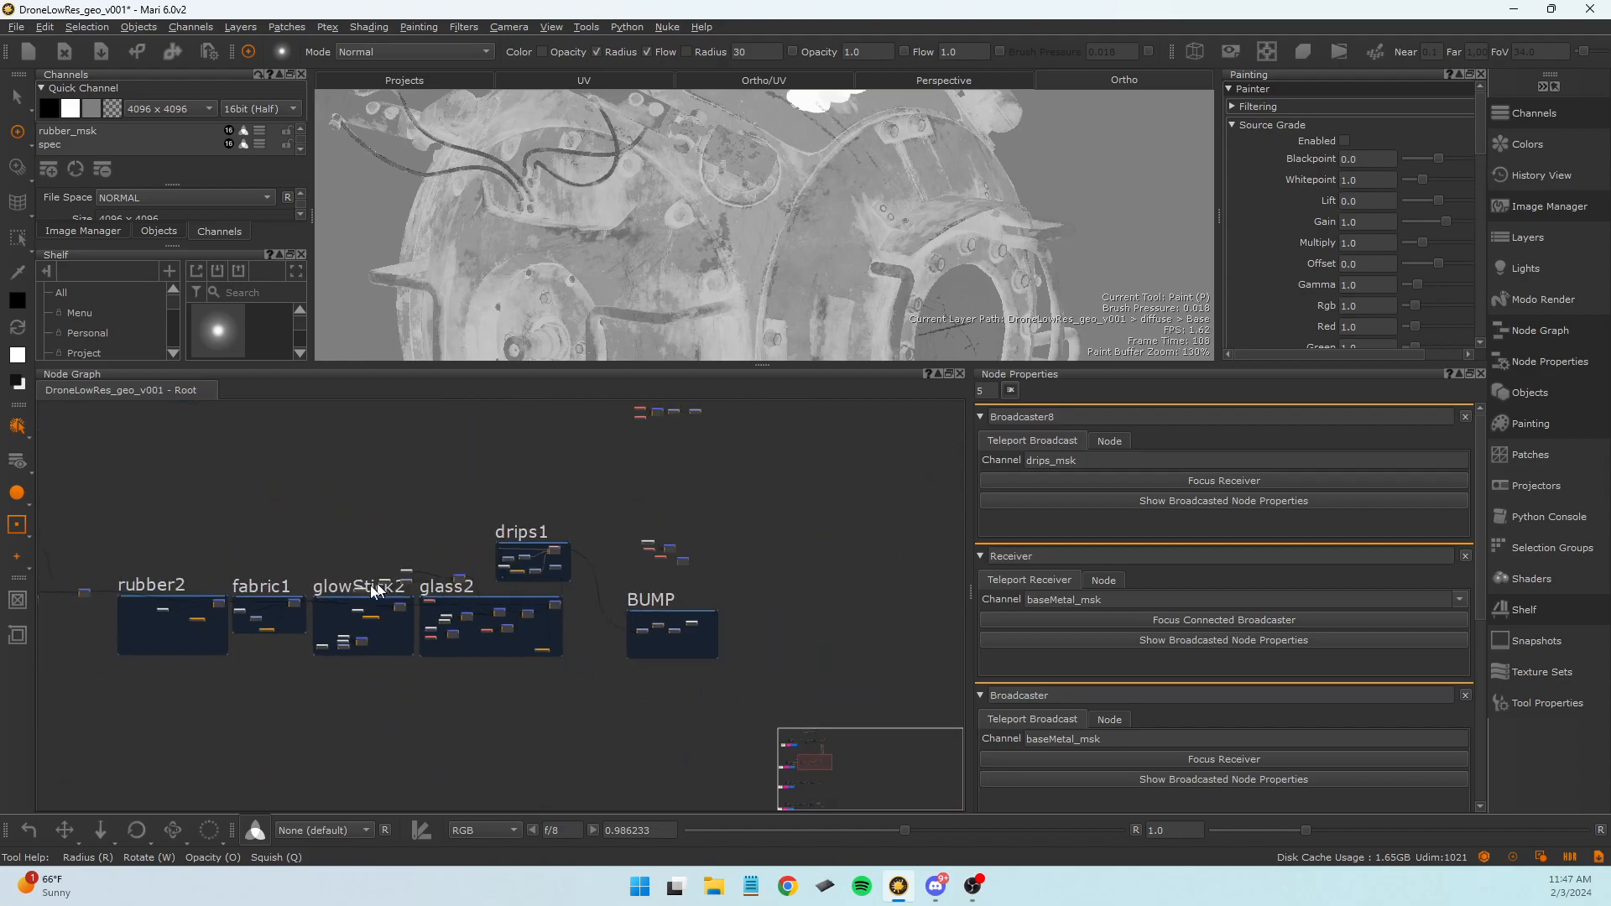
mouse_move(158, 631)
middle_down()
mouse_move(695, 564)
mouse_move(690, 550)
middle_up()
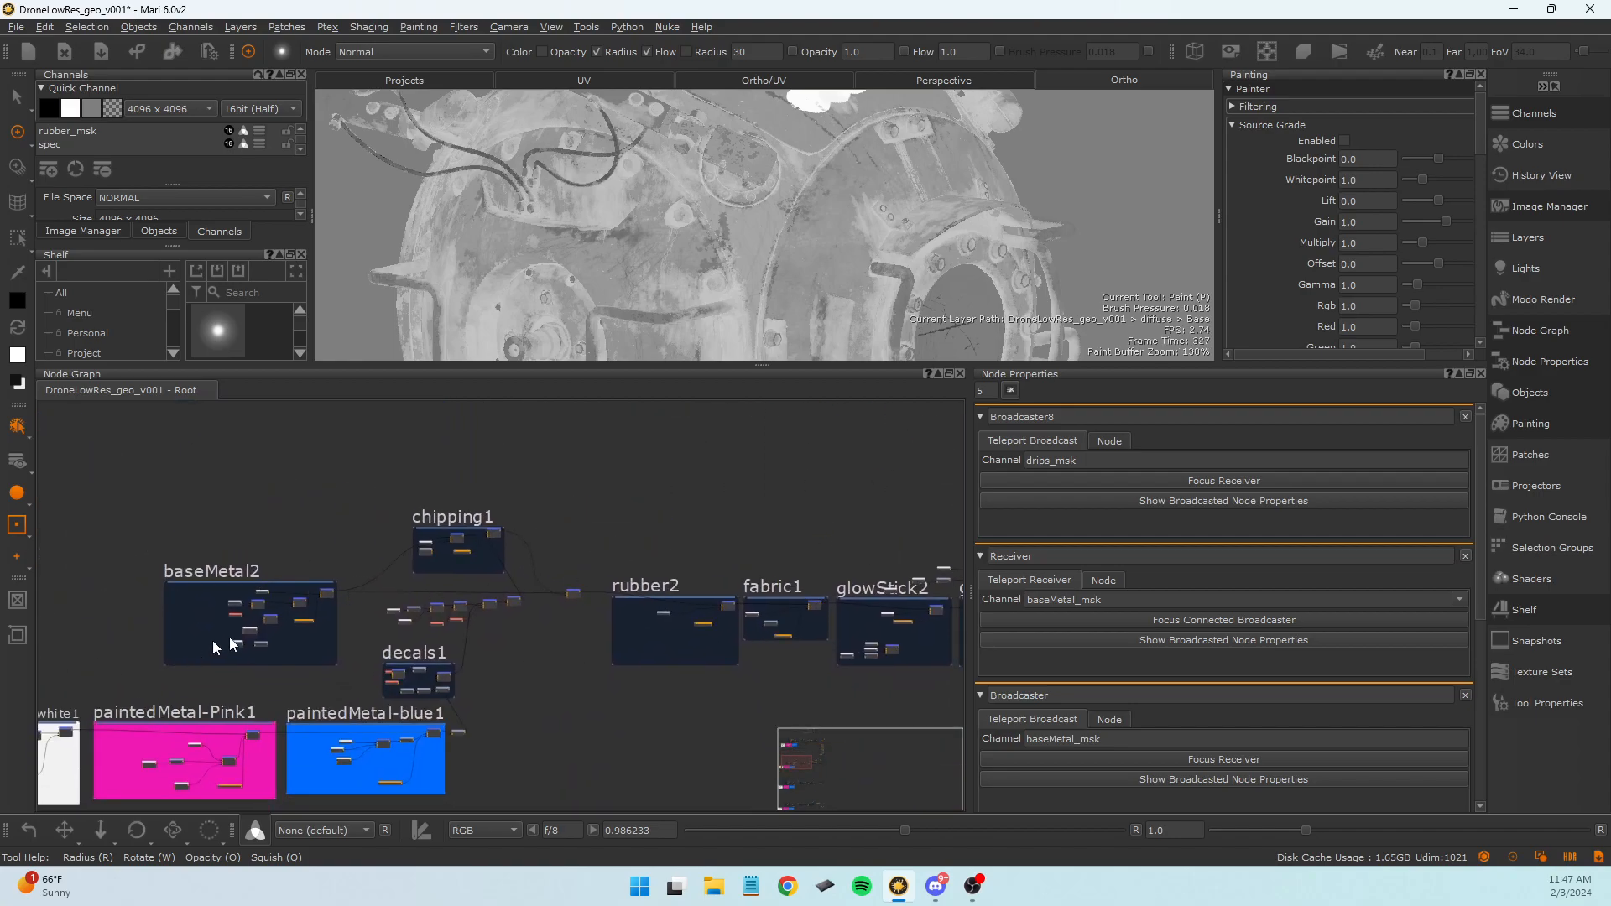
scroll(482, 762, down, 6)
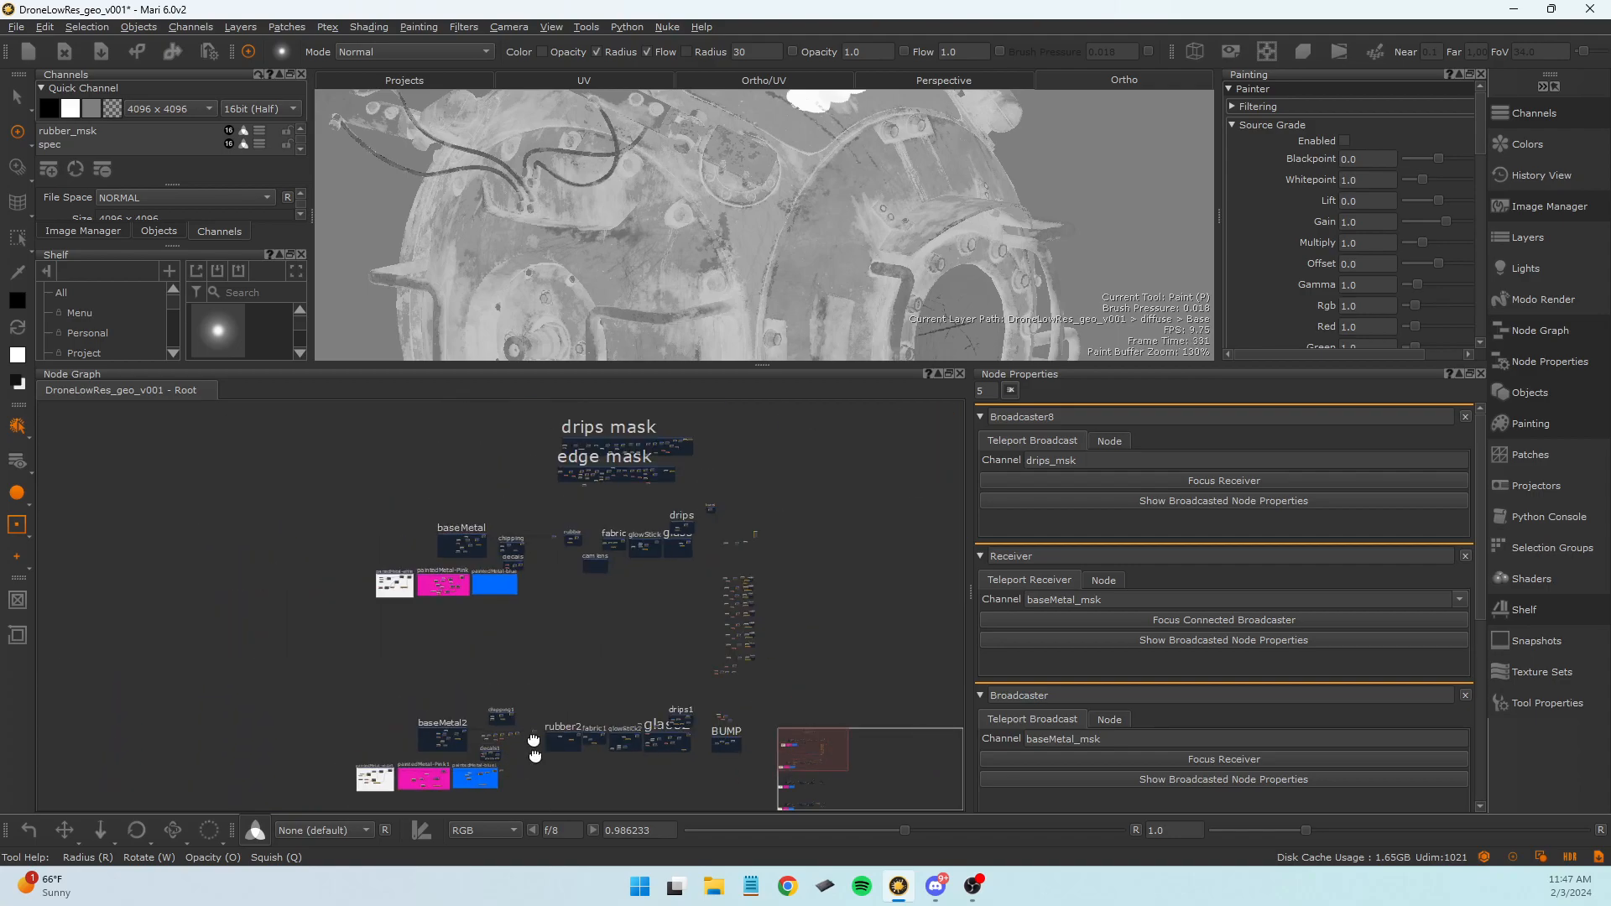
Show the spec channel node's output in the viewer and inspect the node chain inside the SPEC group.
scroll(518, 616, up, 10)
middle_drag(817, 543, 316, 557)
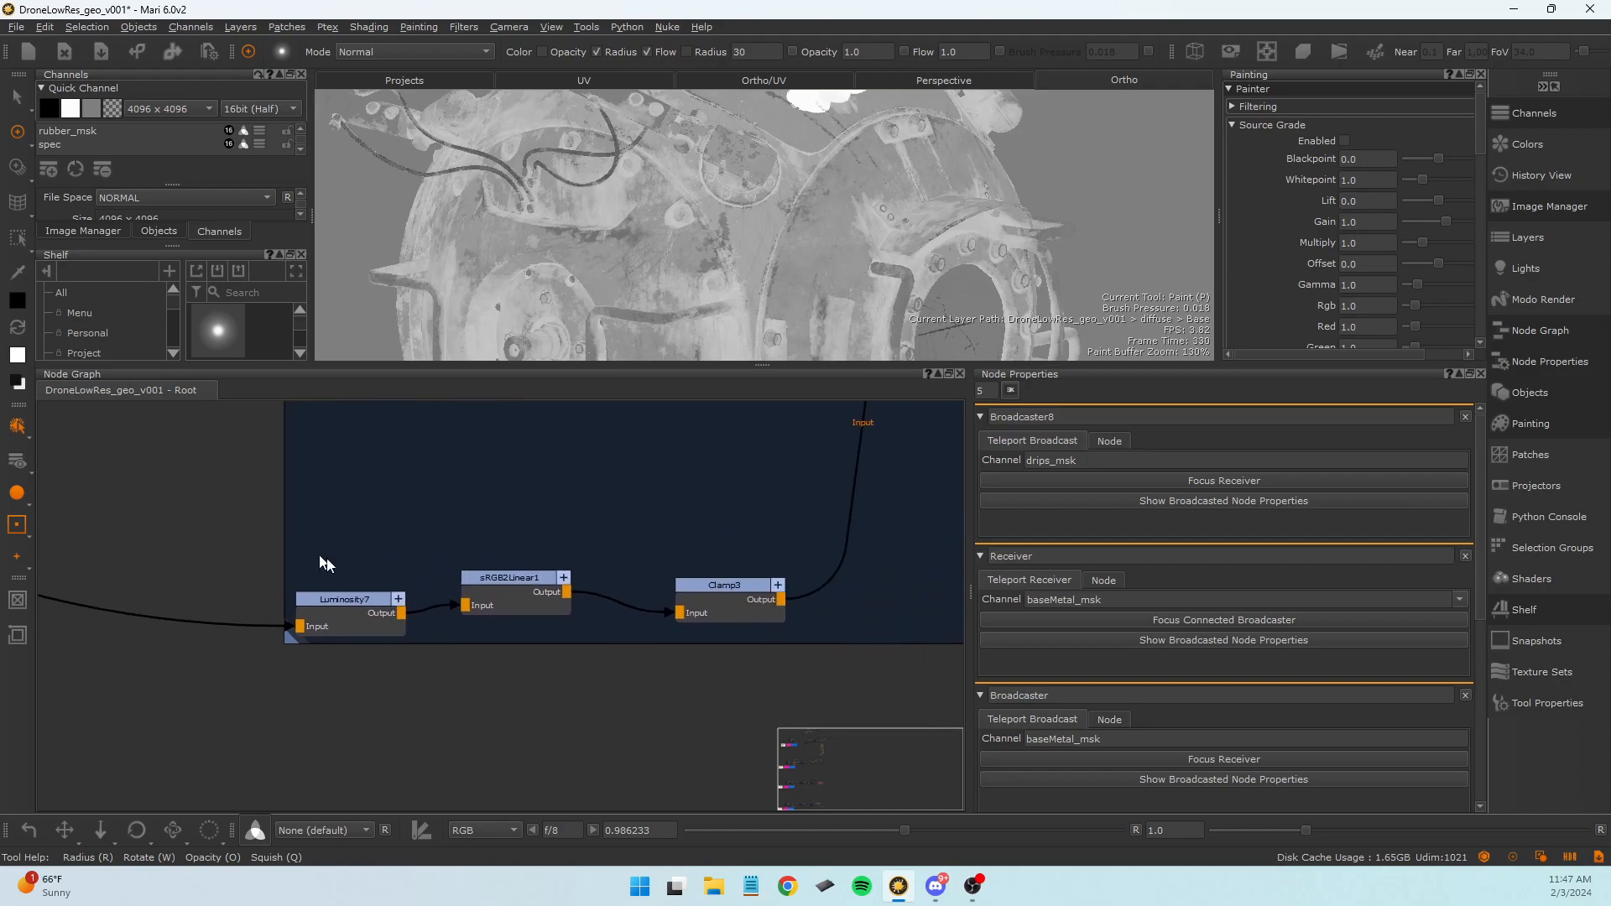
scroll(697, 579, down, 4)
scroll(818, 460, up, 4)
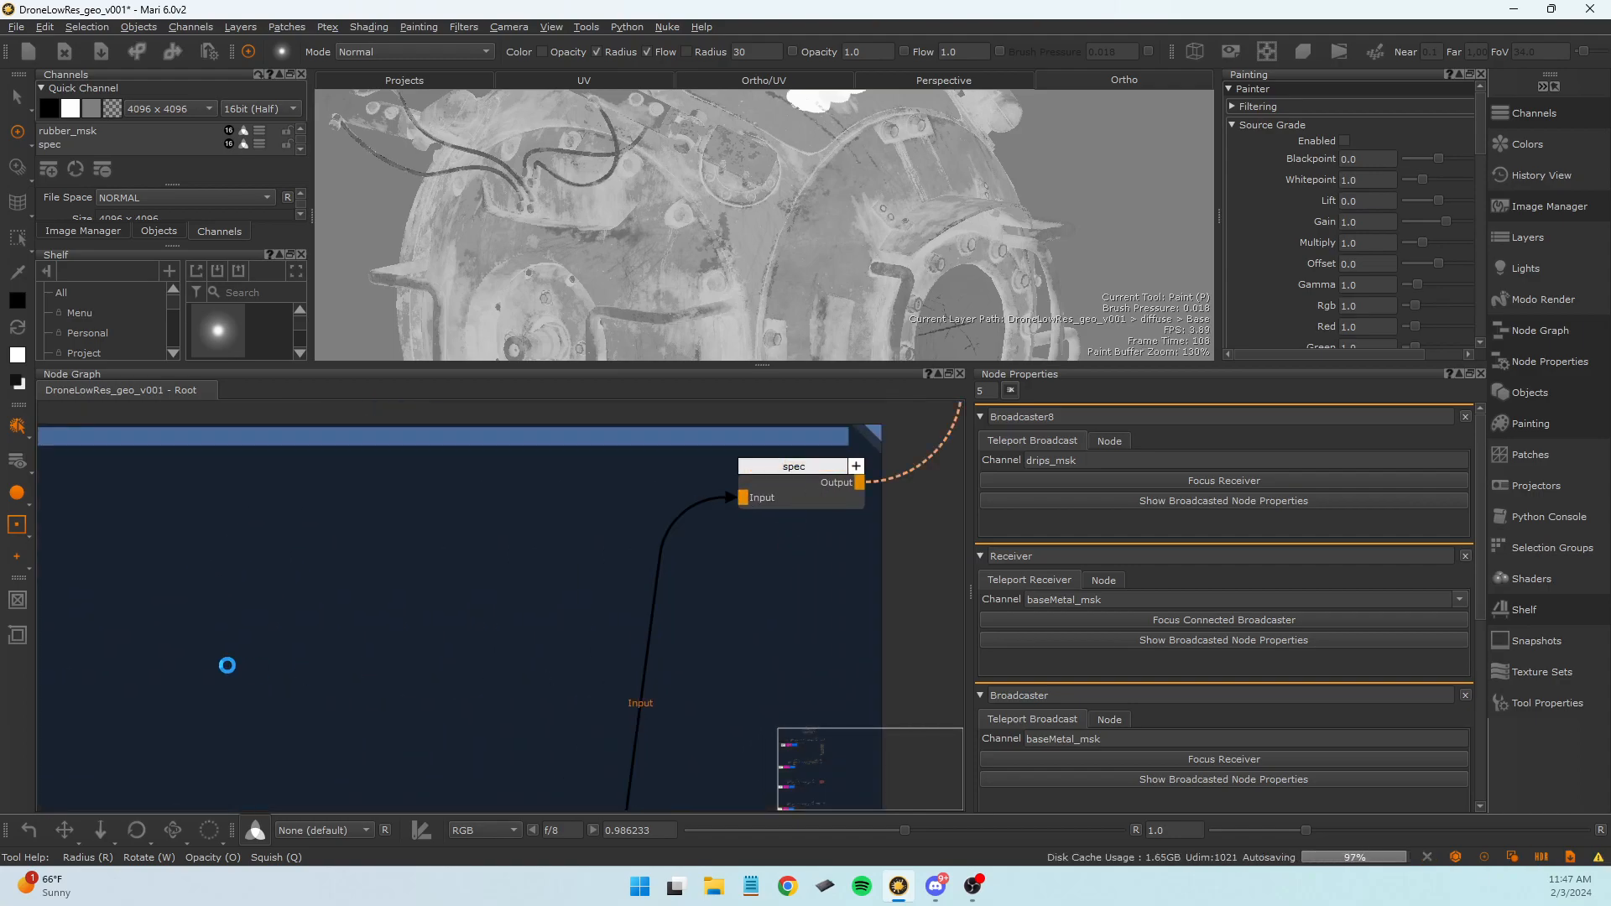
middle_drag(240, 669, 520, 644)
scroll(650, 587, down, 4)
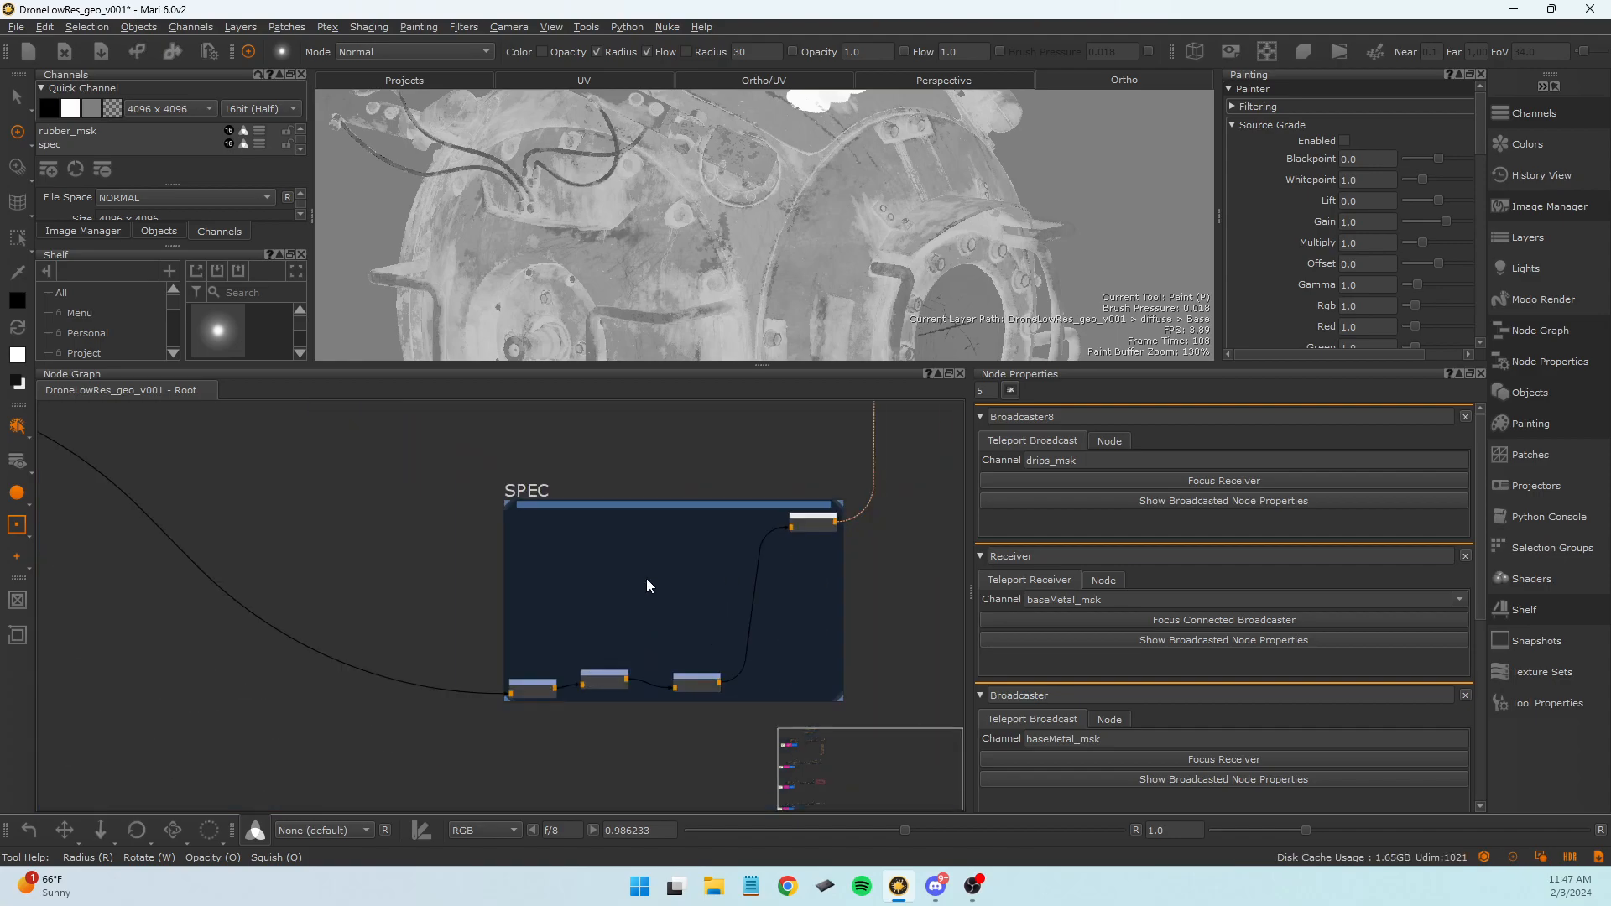
Trace the spec row from the SPEC group back through drips2 and glass3 to baseMetal3 and its painted metal groups.
middle_drag(374, 550, 616, 388)
middle_drag(656, 486, 638, 630)
middle_drag(537, 554, 915, 625)
scroll(533, 617, down, 1)
scroll(426, 525, up, 3)
click(732, 513)
scroll(730, 556, down, 3)
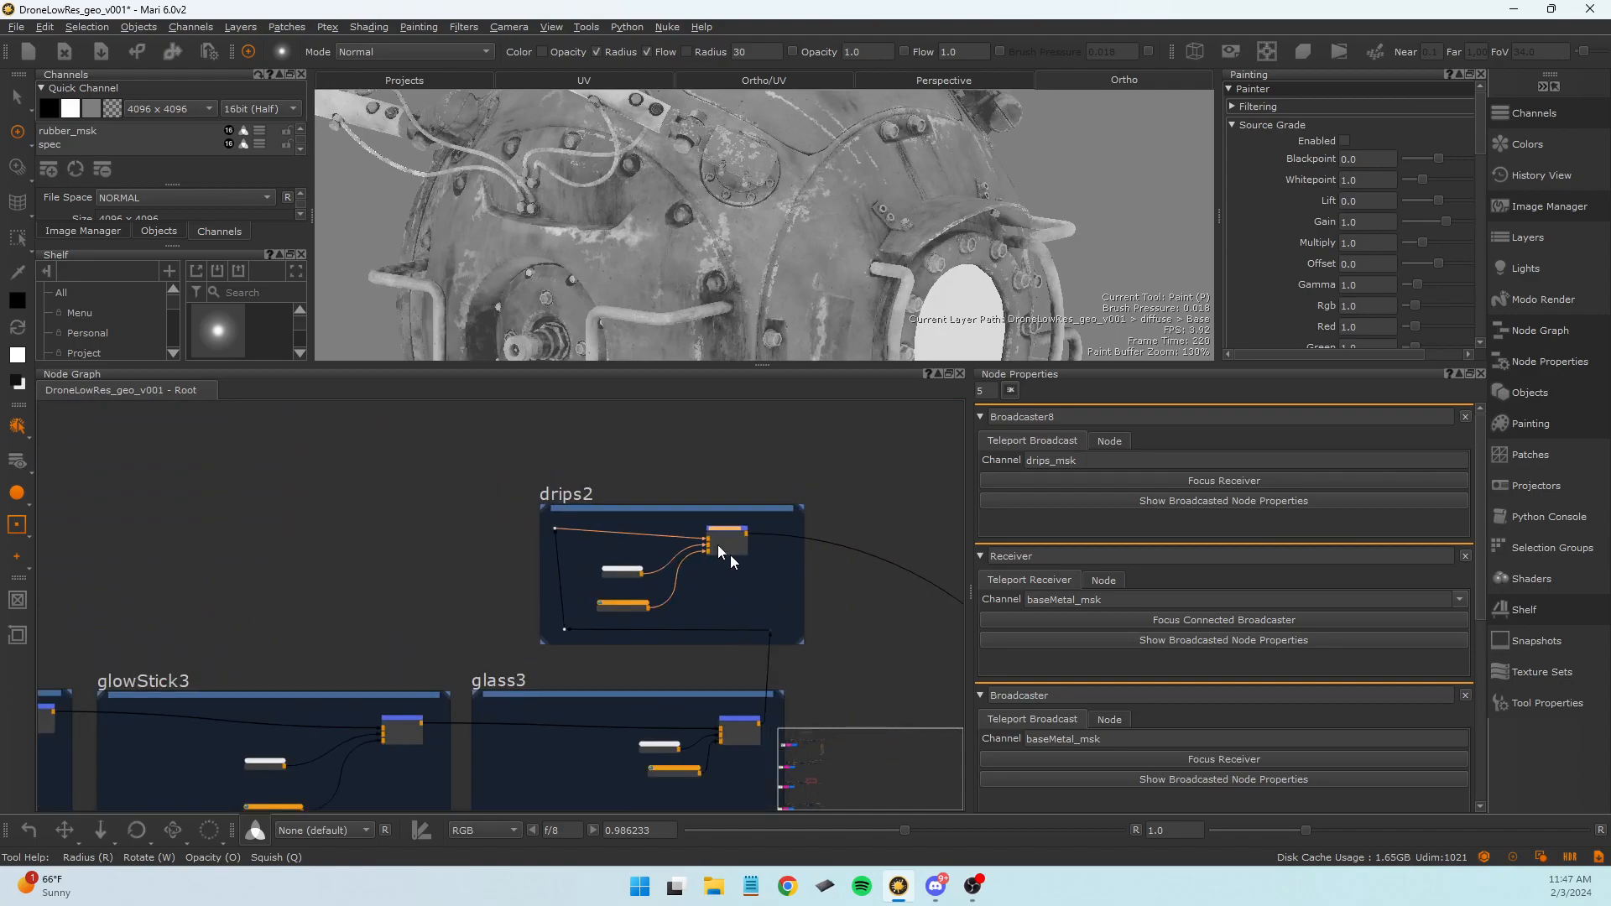
scroll(497, 632, down, 6)
middle_drag(369, 647, 1091, 579)
scroll(369, 517, down, 5)
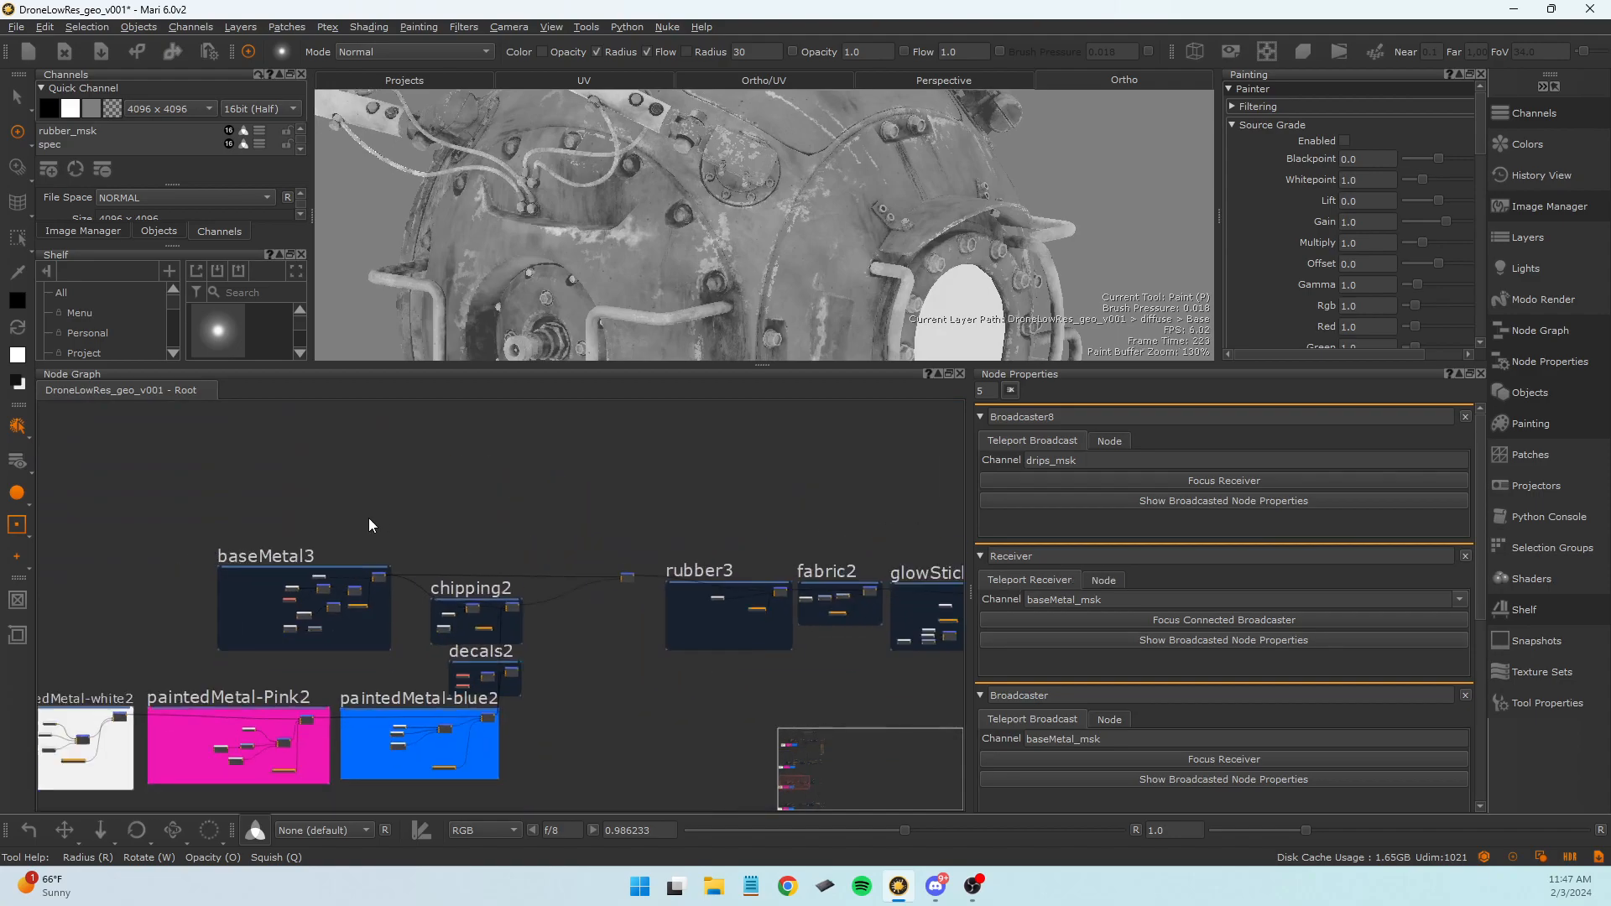
middle_drag(199, 589, 394, 516)
scroll(436, 542, up, 5)
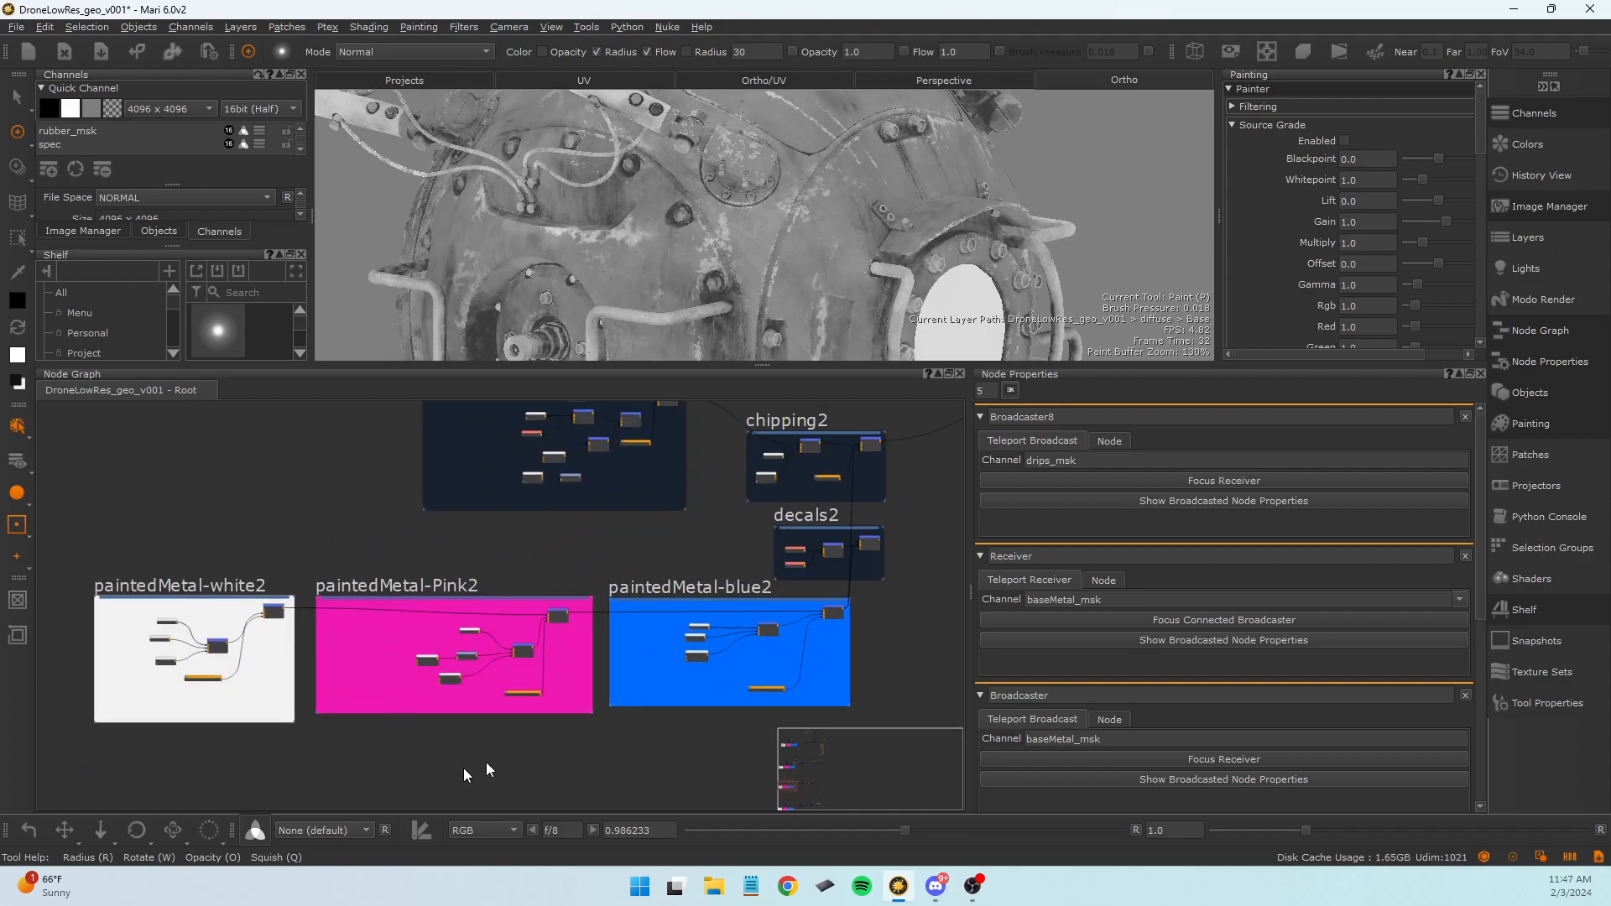
scroll(279, 579, down, 6)
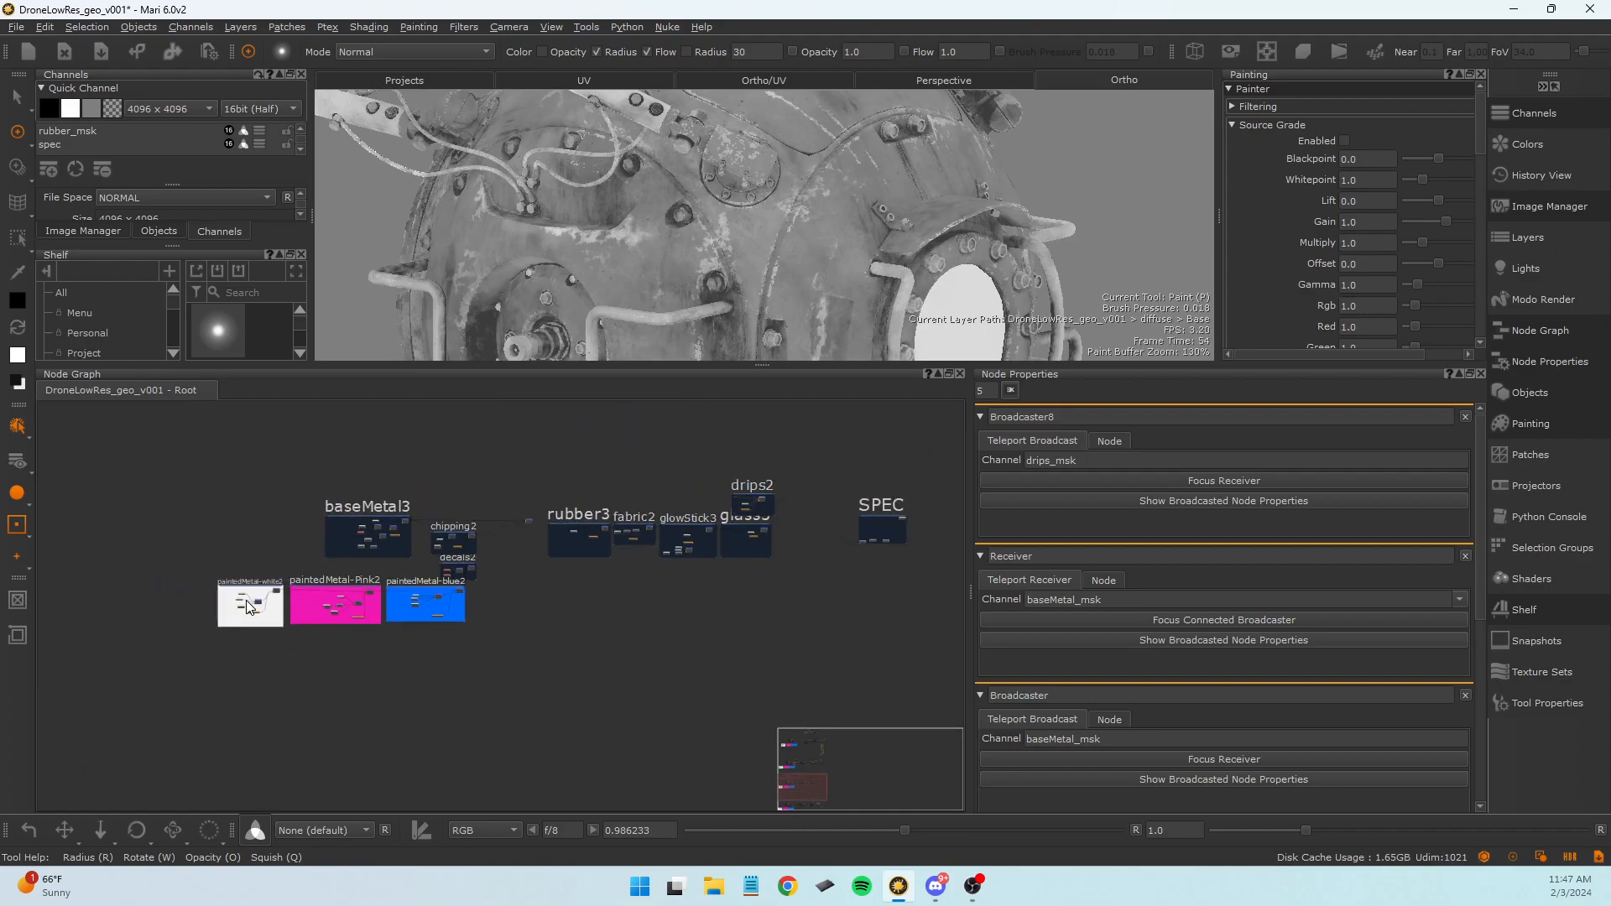
Compare the white, pink and blue painted metal groups of the bump row with their counterparts in the spec row.
scroll(334, 515, up, 3)
middle_drag(334, 508, 339, 663)
scroll(339, 658, down, 5)
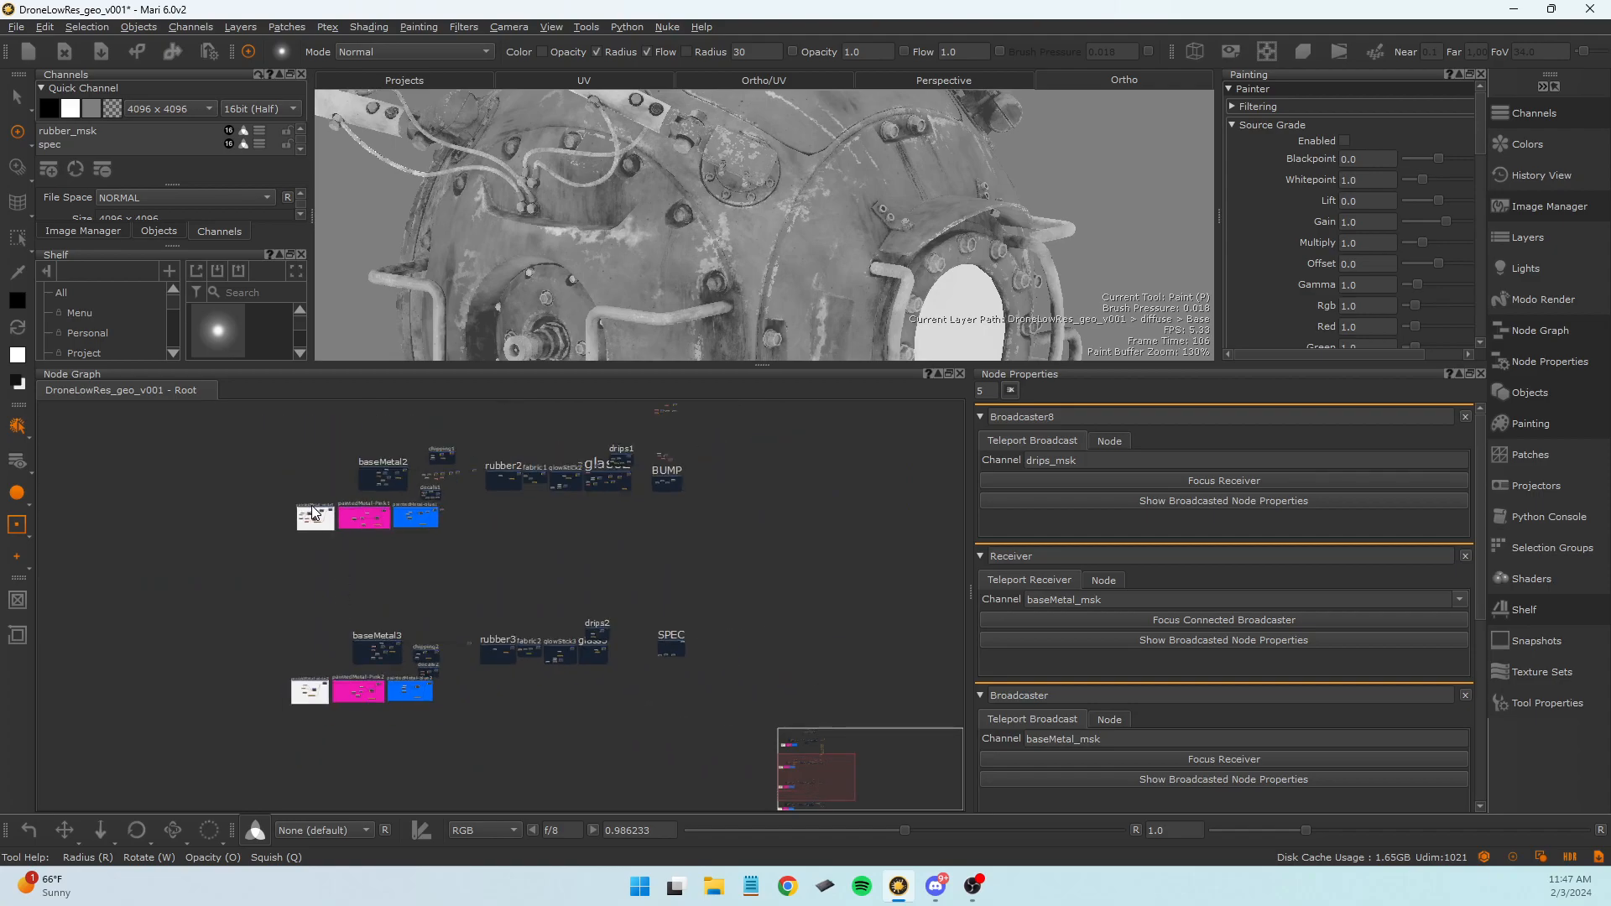
scroll(310, 506, up, 3)
mouse_move(351, 466)
middle_down()
mouse_move(349, 489)
mouse_move(388, 448)
middle_up()
scroll(356, 505, up, 3)
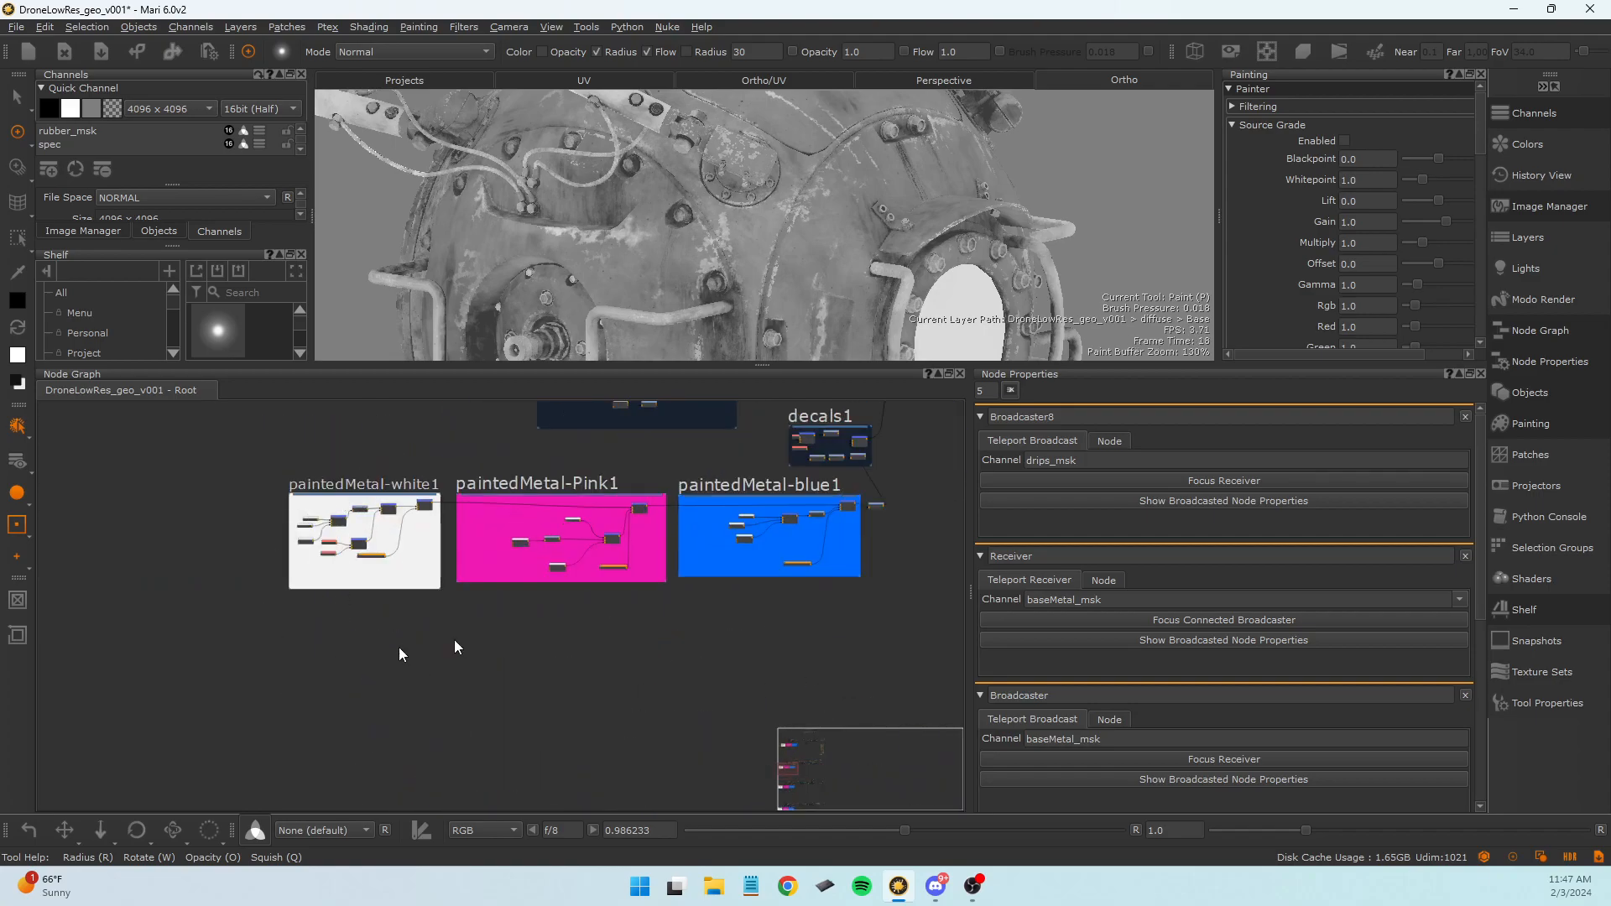
scroll(444, 453, down, 4)
scroll(437, 478, up, 1)
middle_drag(420, 496, 417, 547)
scroll(417, 547, up, 2)
scroll(492, 601, down, 3)
mouse_move(493, 601)
middle_down()
mouse_move(487, 675)
mouse_move(486, 561)
middle_up()
scroll(562, 647, up, 5)
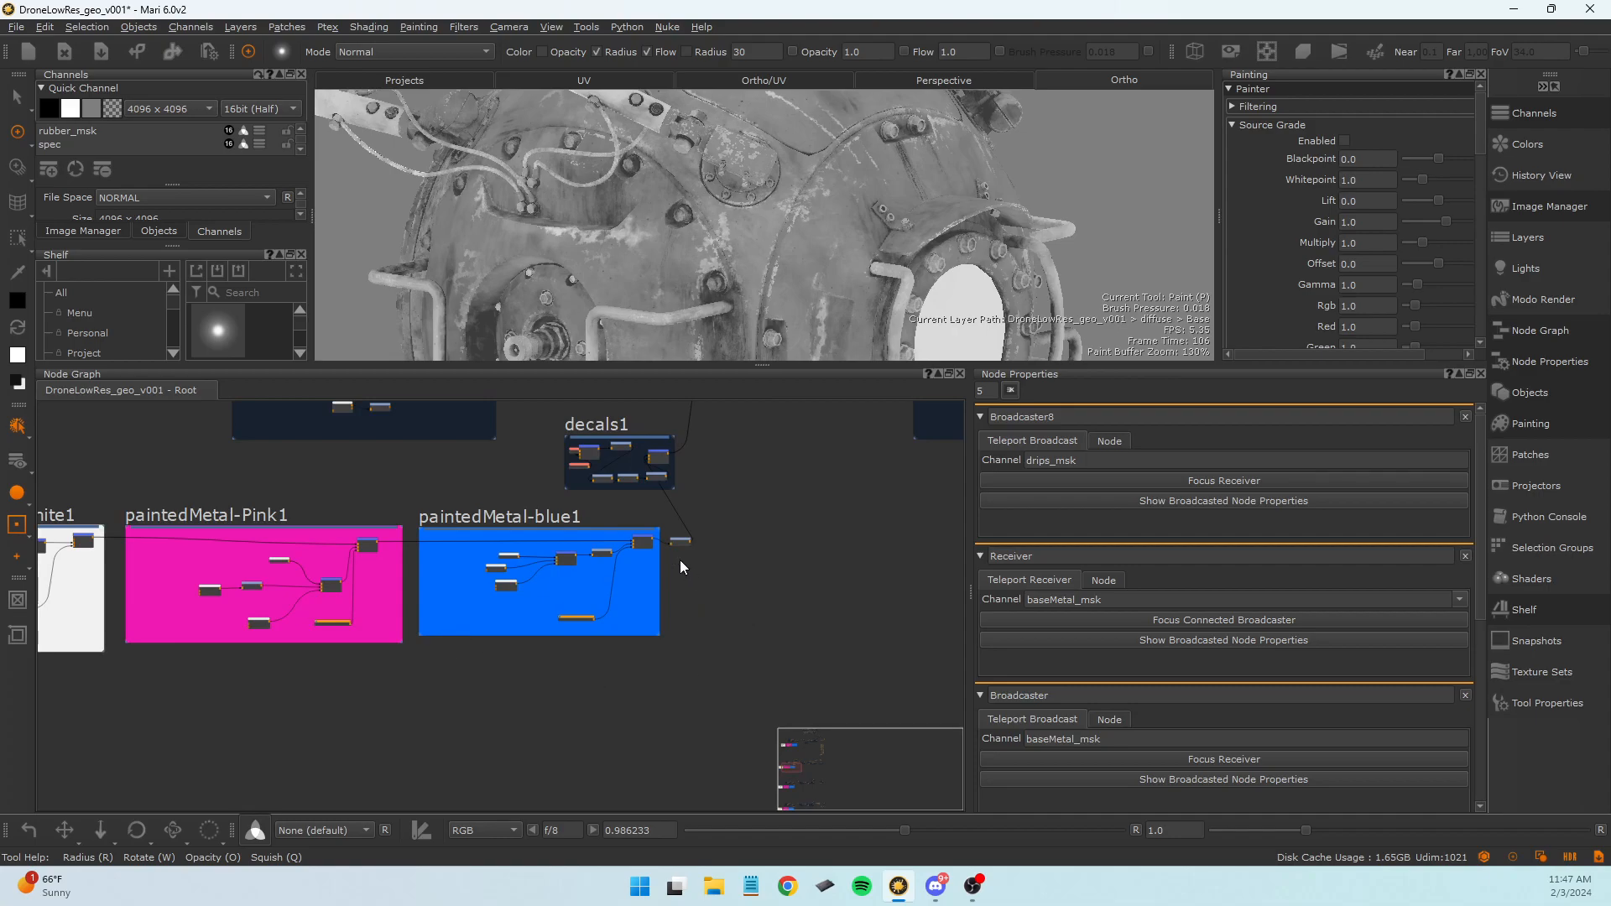
Look over the stacked material rows down to the decals3 and paintedMetal-blue3 groups in the gloss row.
scroll(682, 562, down, 3)
middle_drag(749, 573, 740, 841)
scroll(626, 512, down, 5)
middle_drag(589, 582, 552, 729)
middle_drag(586, 674, 585, 432)
middle_drag(662, 582, 660, 411)
mouse_move(617, 777)
middle_down()
mouse_move(615, 687)
mouse_move(576, 594)
middle_up()
scroll(572, 619, up, 4)
scroll(576, 648, up, 4)
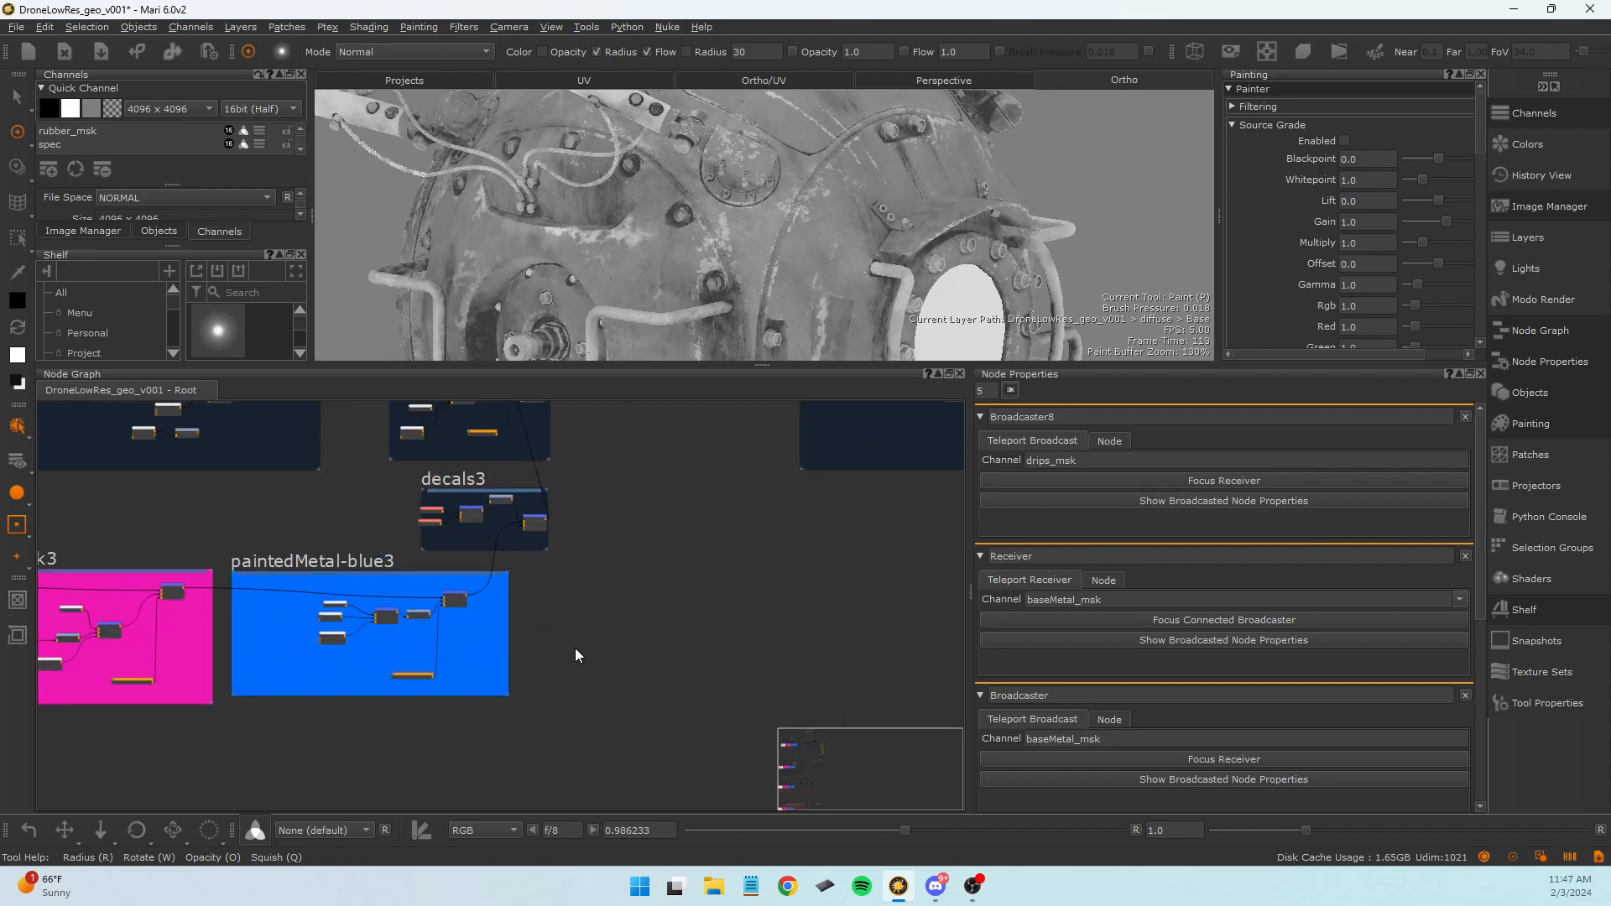
Follow the gloss row through glass4 and drips3 to the GLOSS group and show its channel node's output in the viewer.
scroll(576, 648, down, 3)
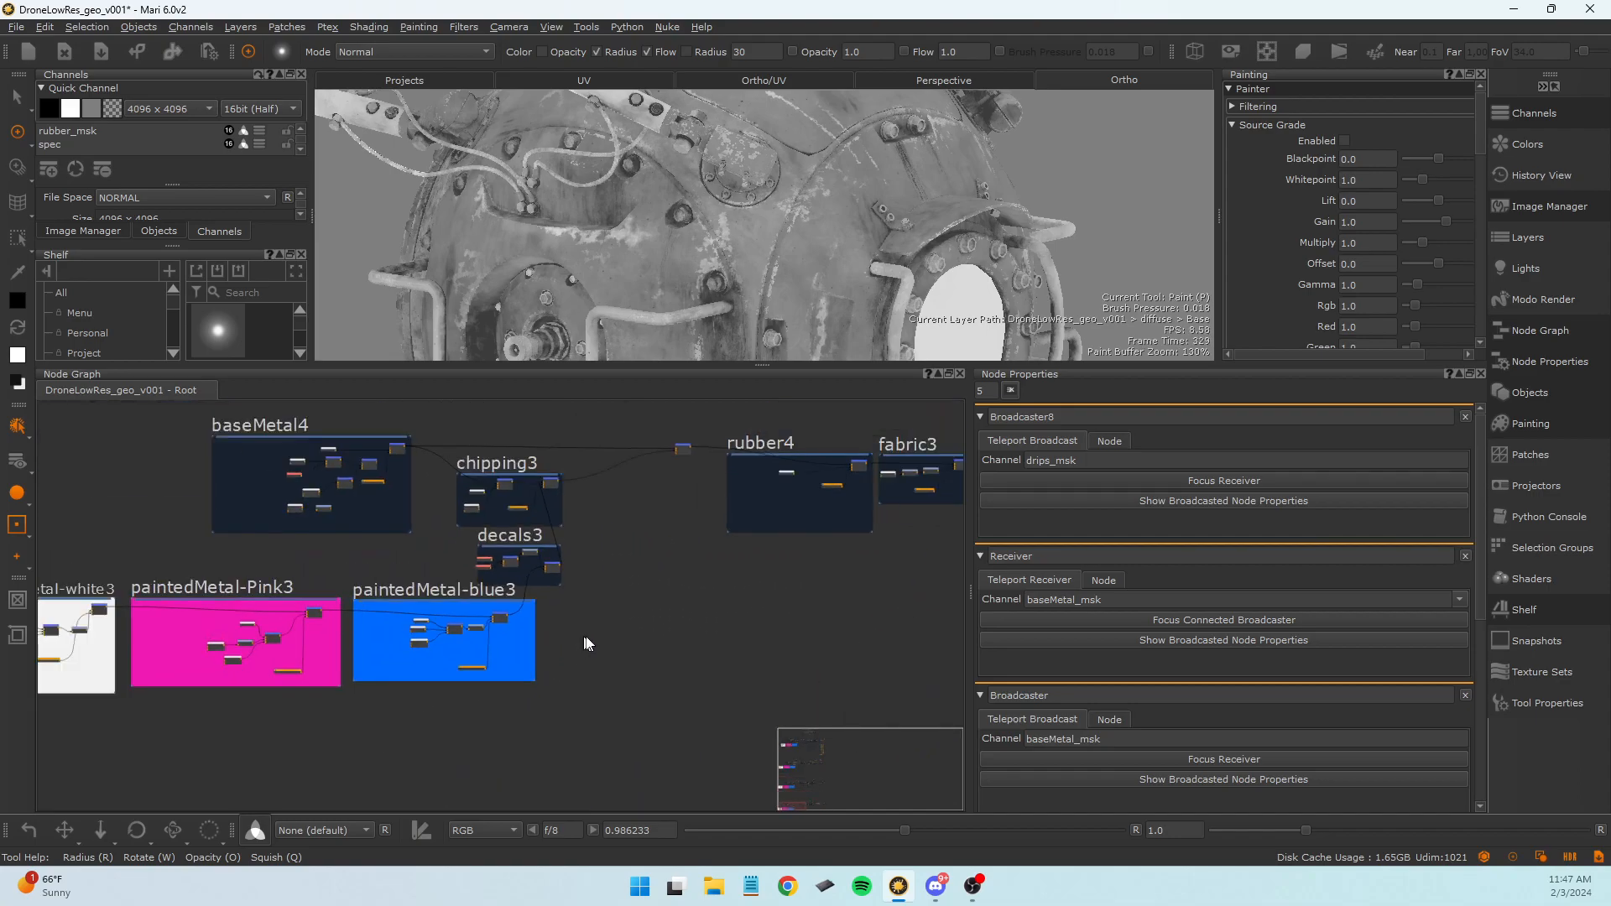
middle_drag(660, 639, 79, 650)
middle_drag(851, 634, 543, 694)
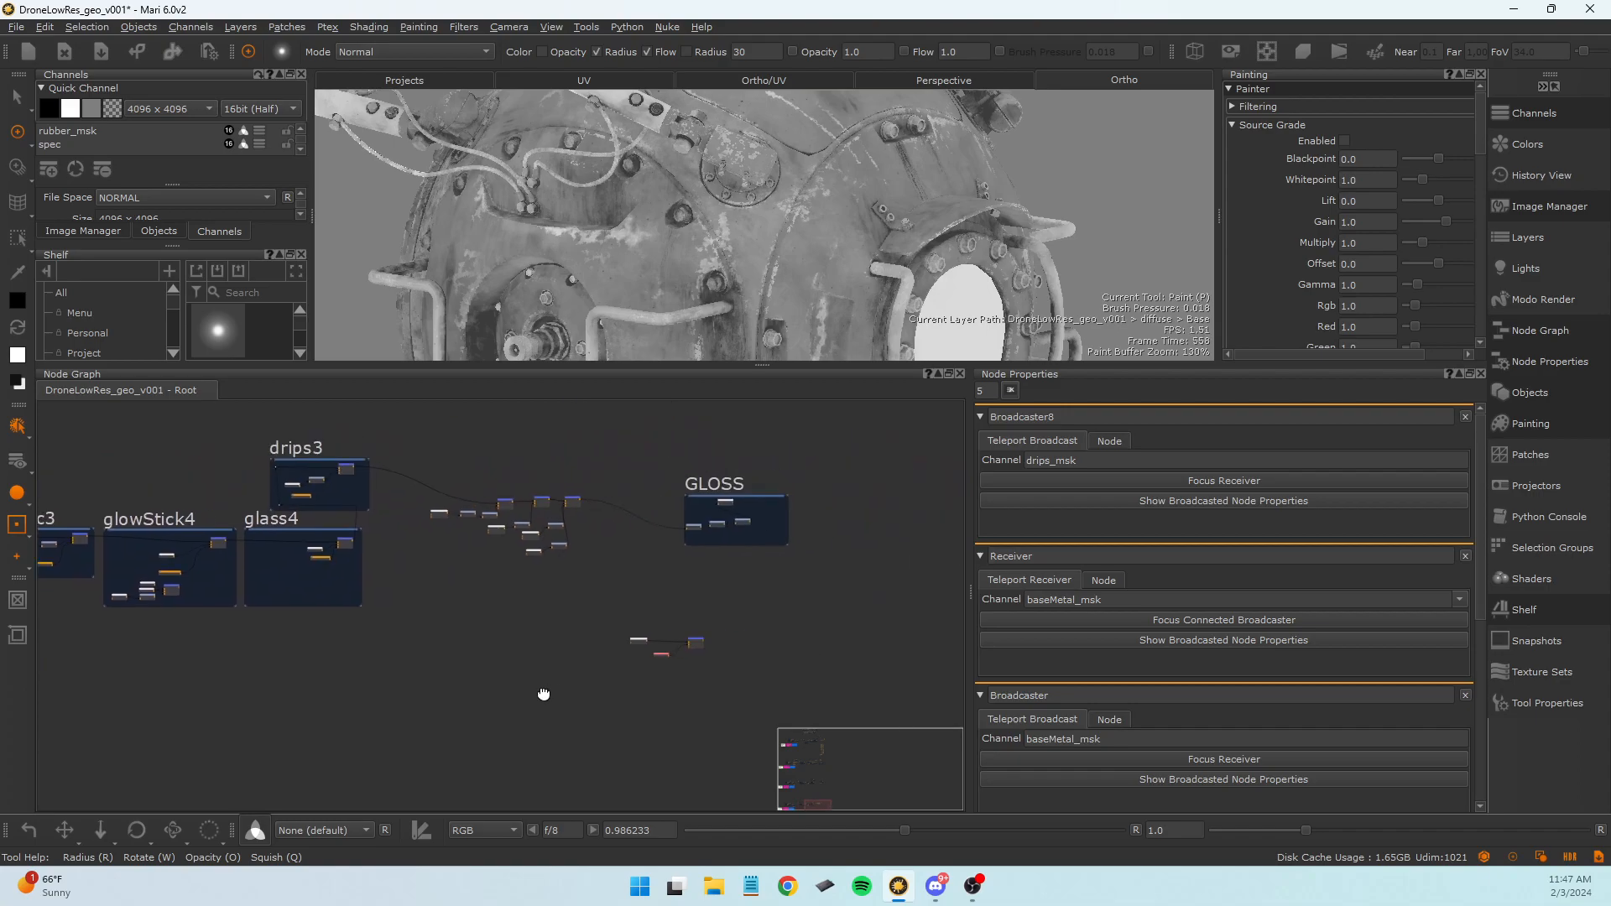
scroll(651, 589, up, 4)
scroll(725, 579, down, 4)
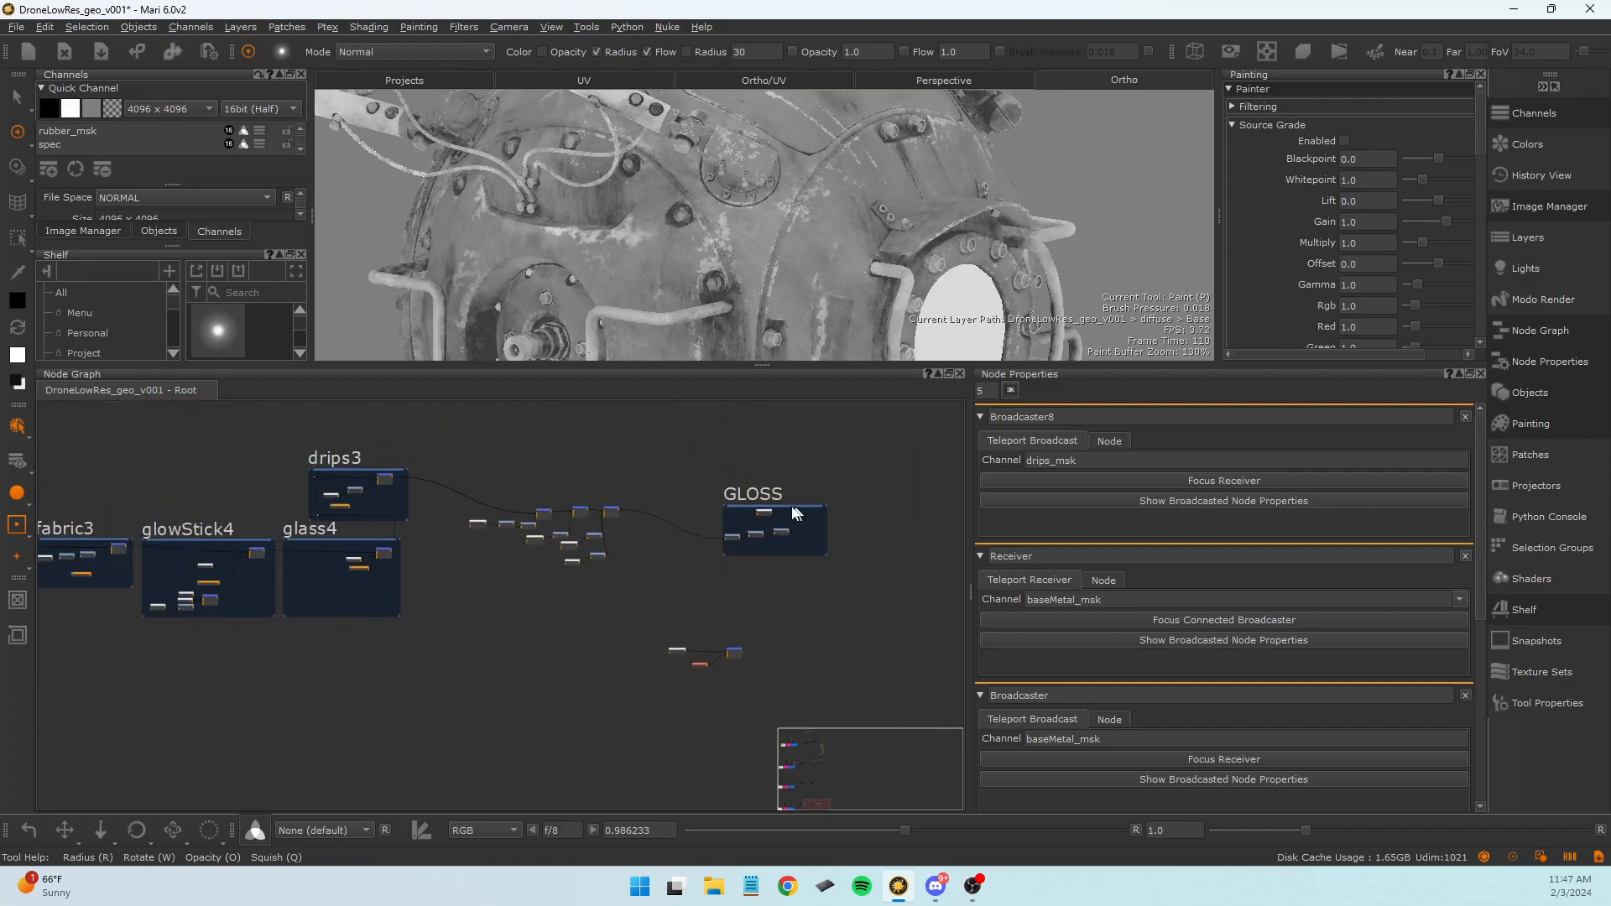
scroll(794, 505, up, 4)
click(703, 672)
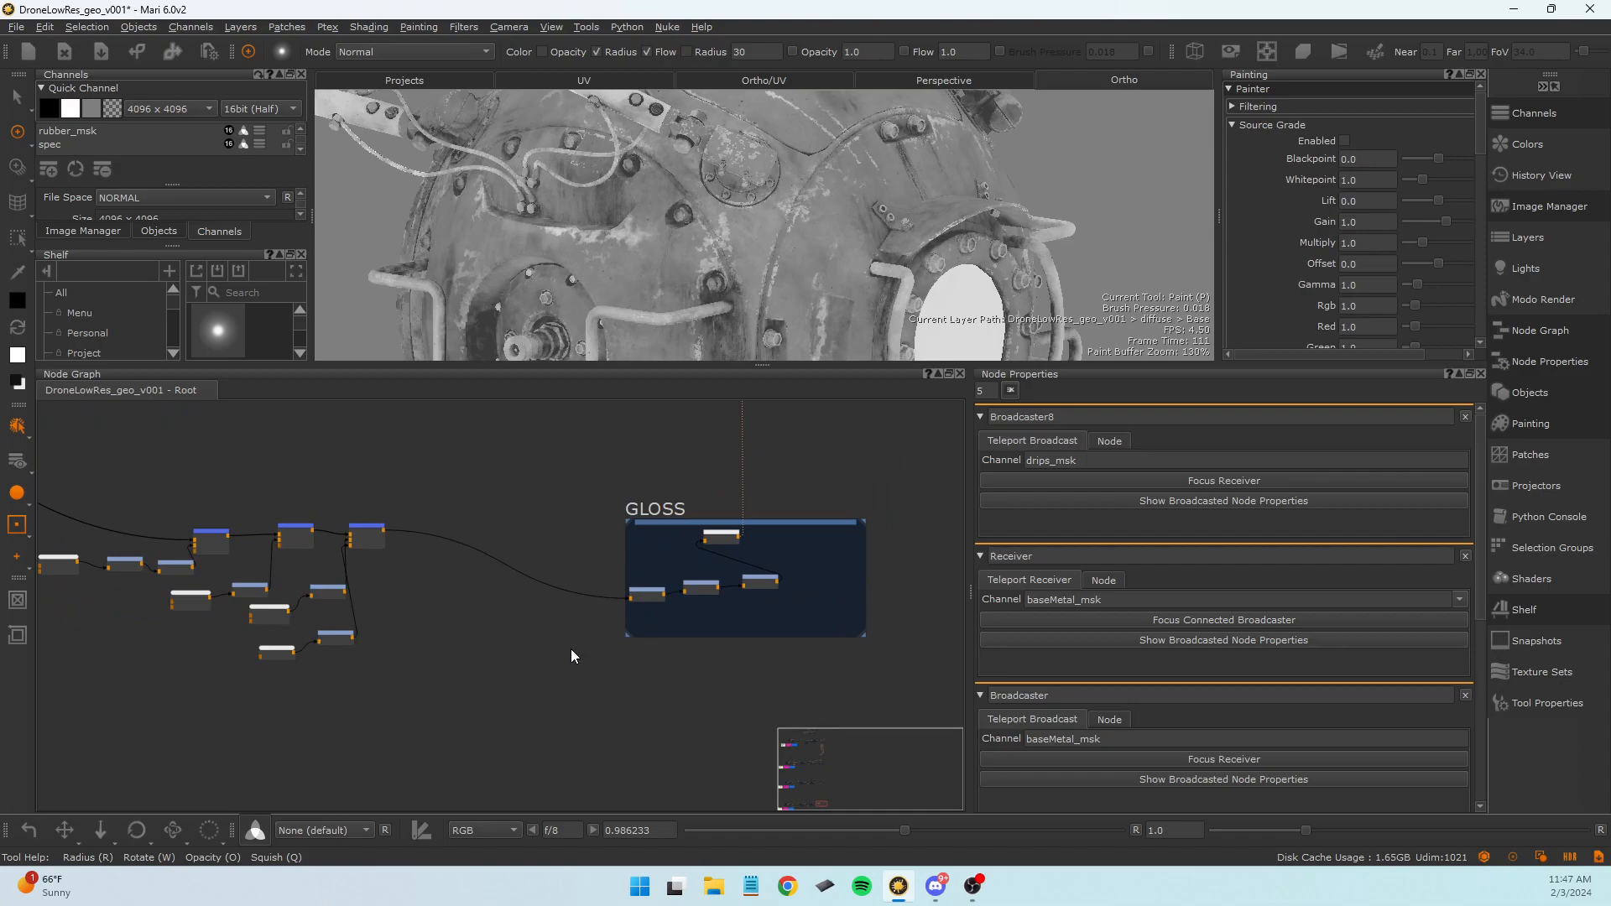
scroll(557, 635, down, 4)
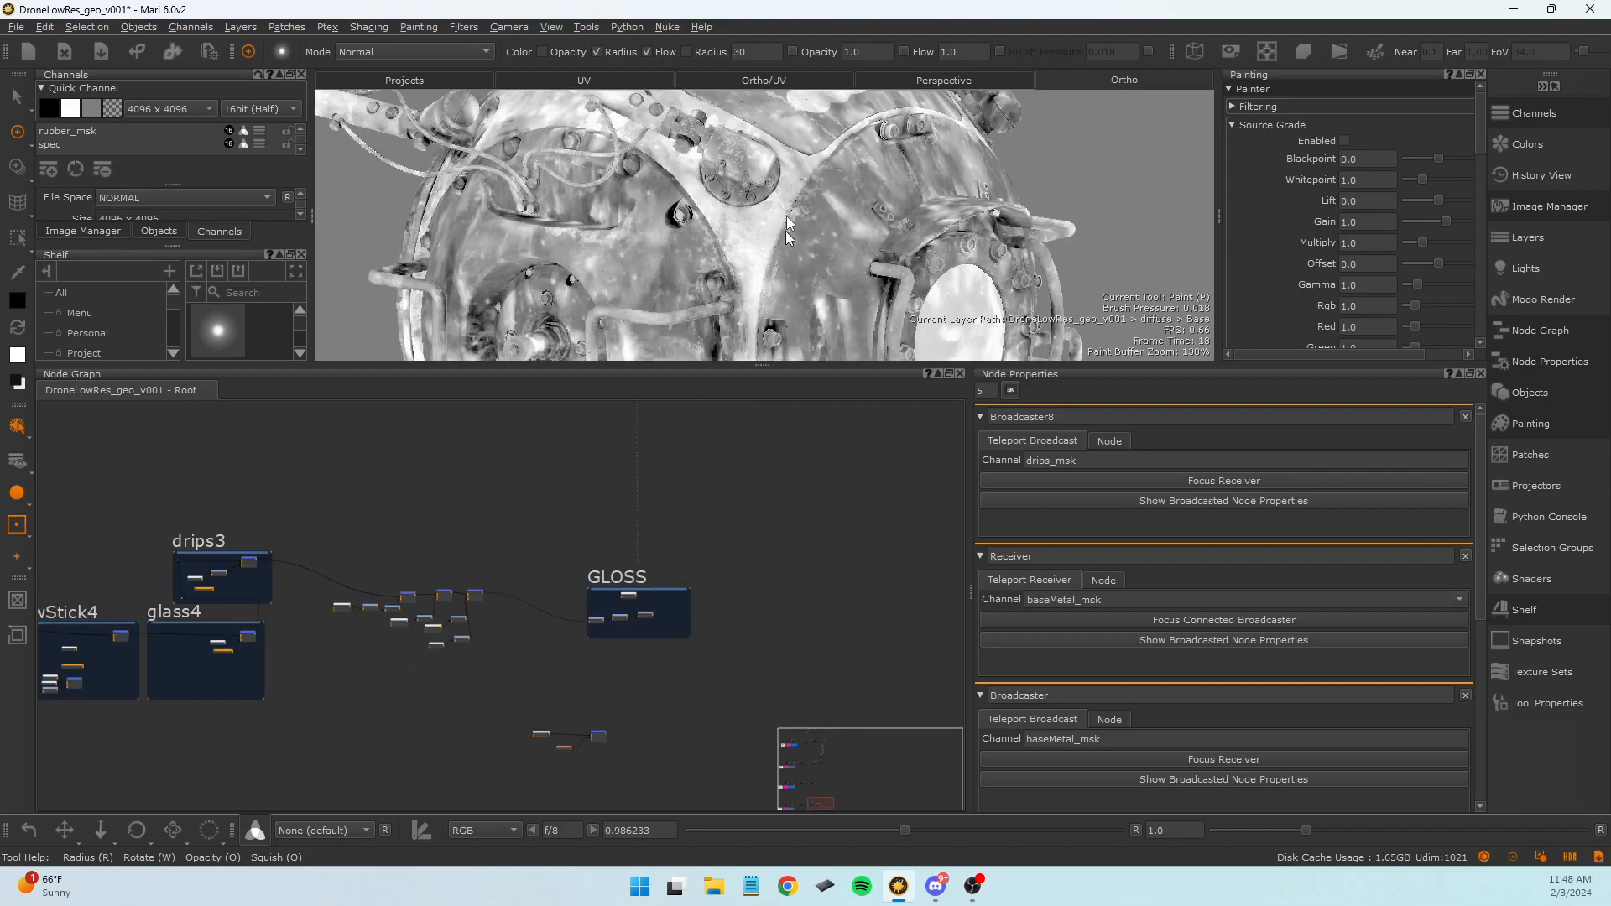
Examine how the triplanar projection, Levels and Contrast nodes feed the merges between drips3 and the GLOSS group.
scroll(463, 638, up, 8)
middle_drag(571, 590, 923, 606)
middle_drag(211, 614, 275, 587)
scroll(283, 586, down, 3)
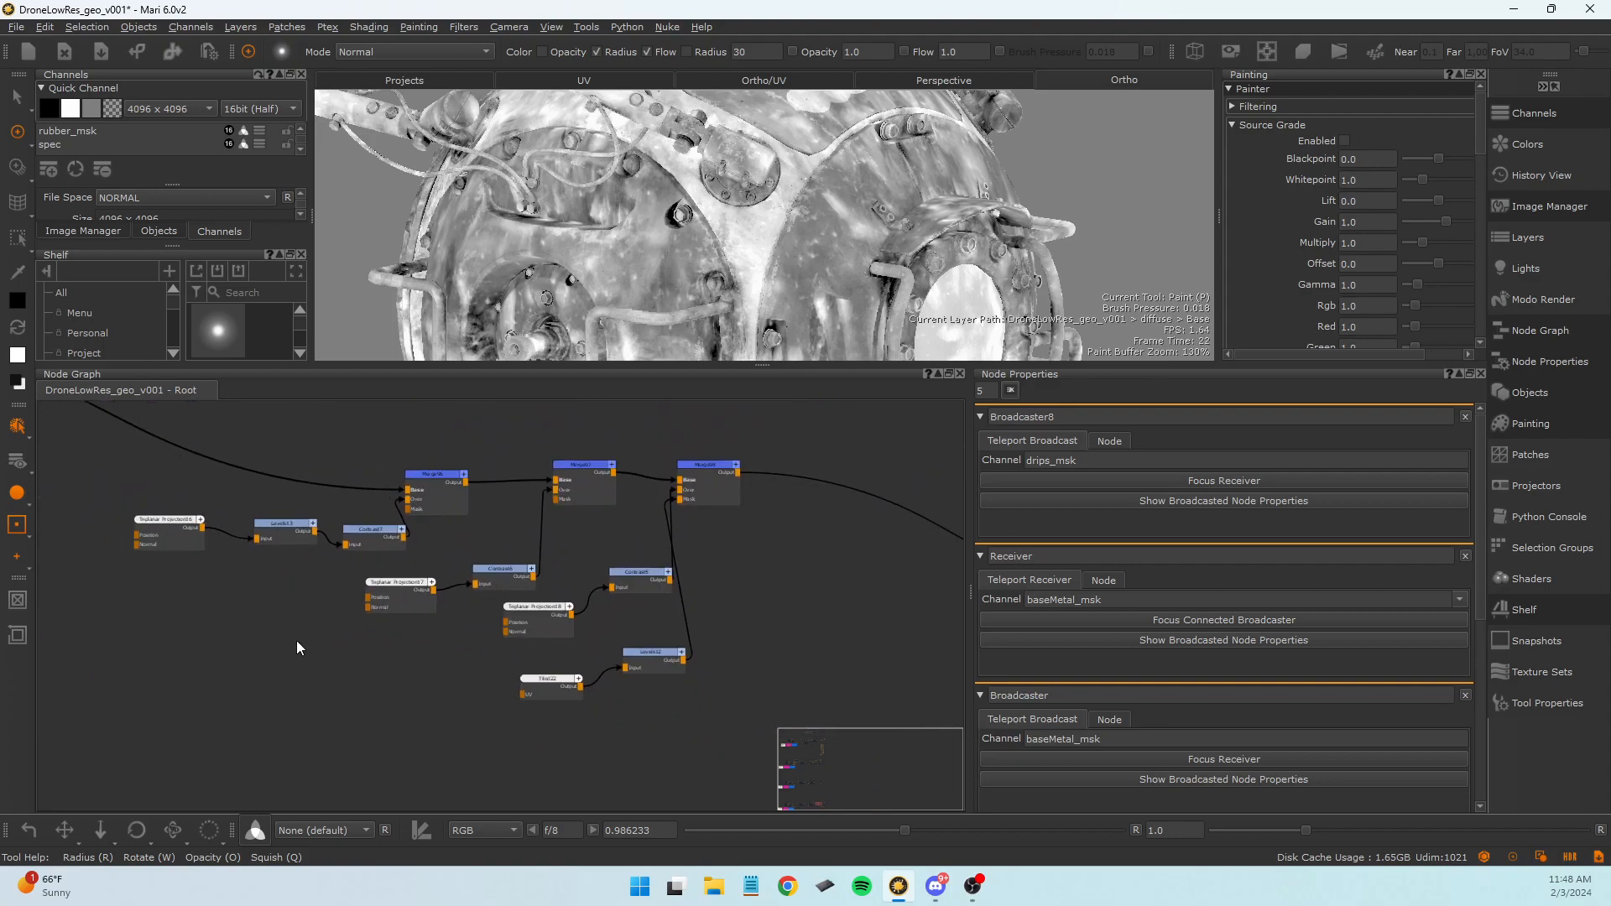
scroll(235, 540, up, 3)
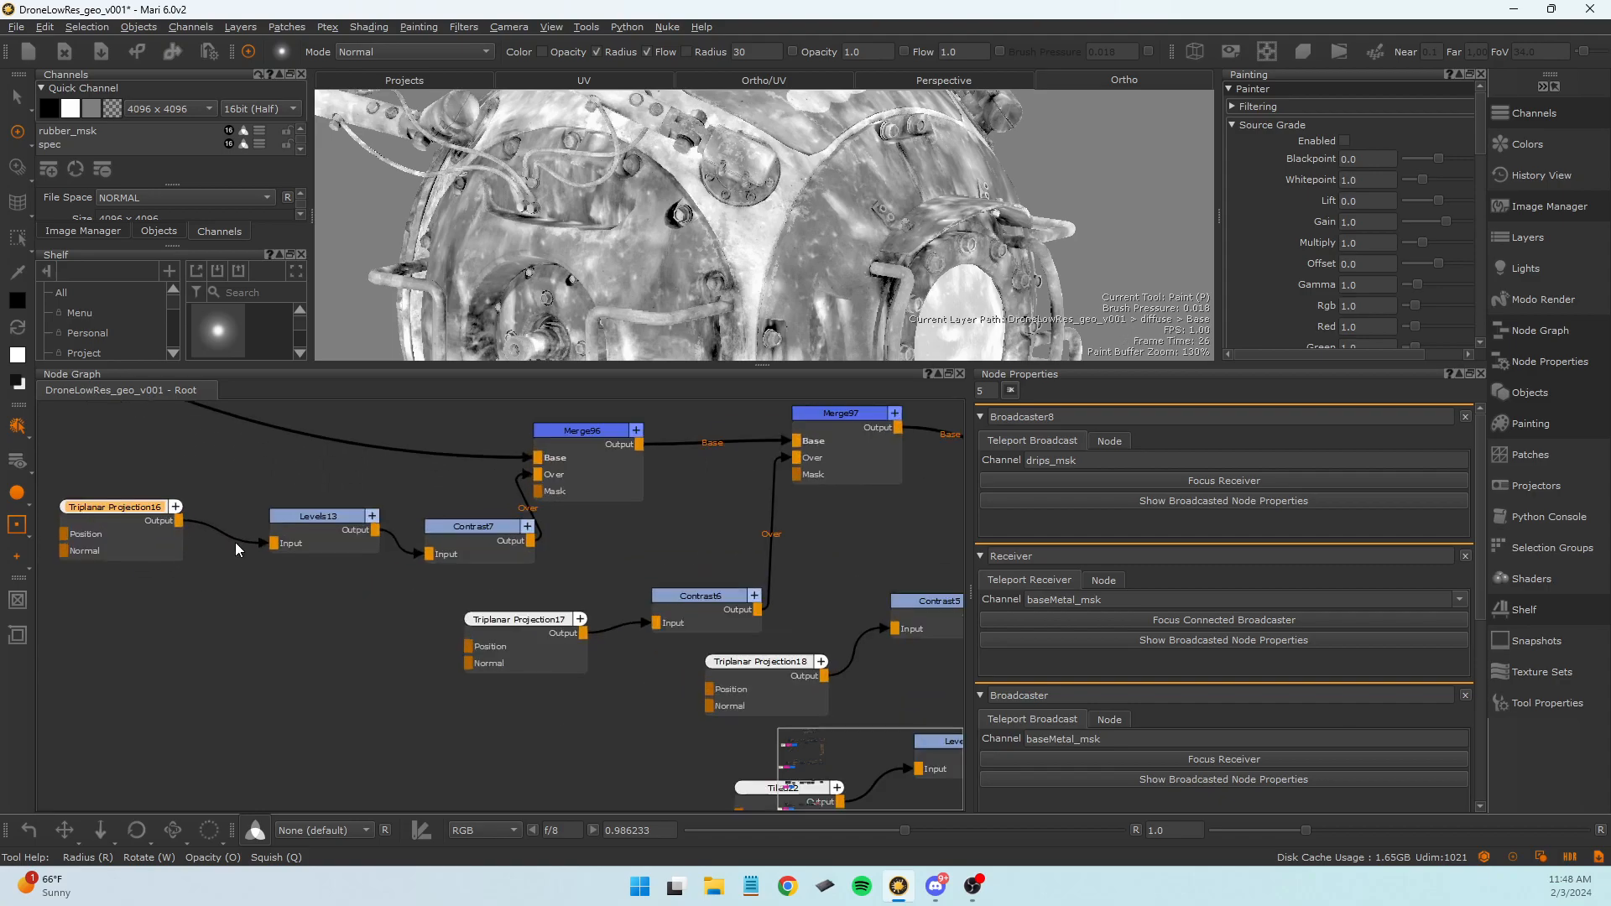
click(577, 666)
scroll(577, 666, down, 3)
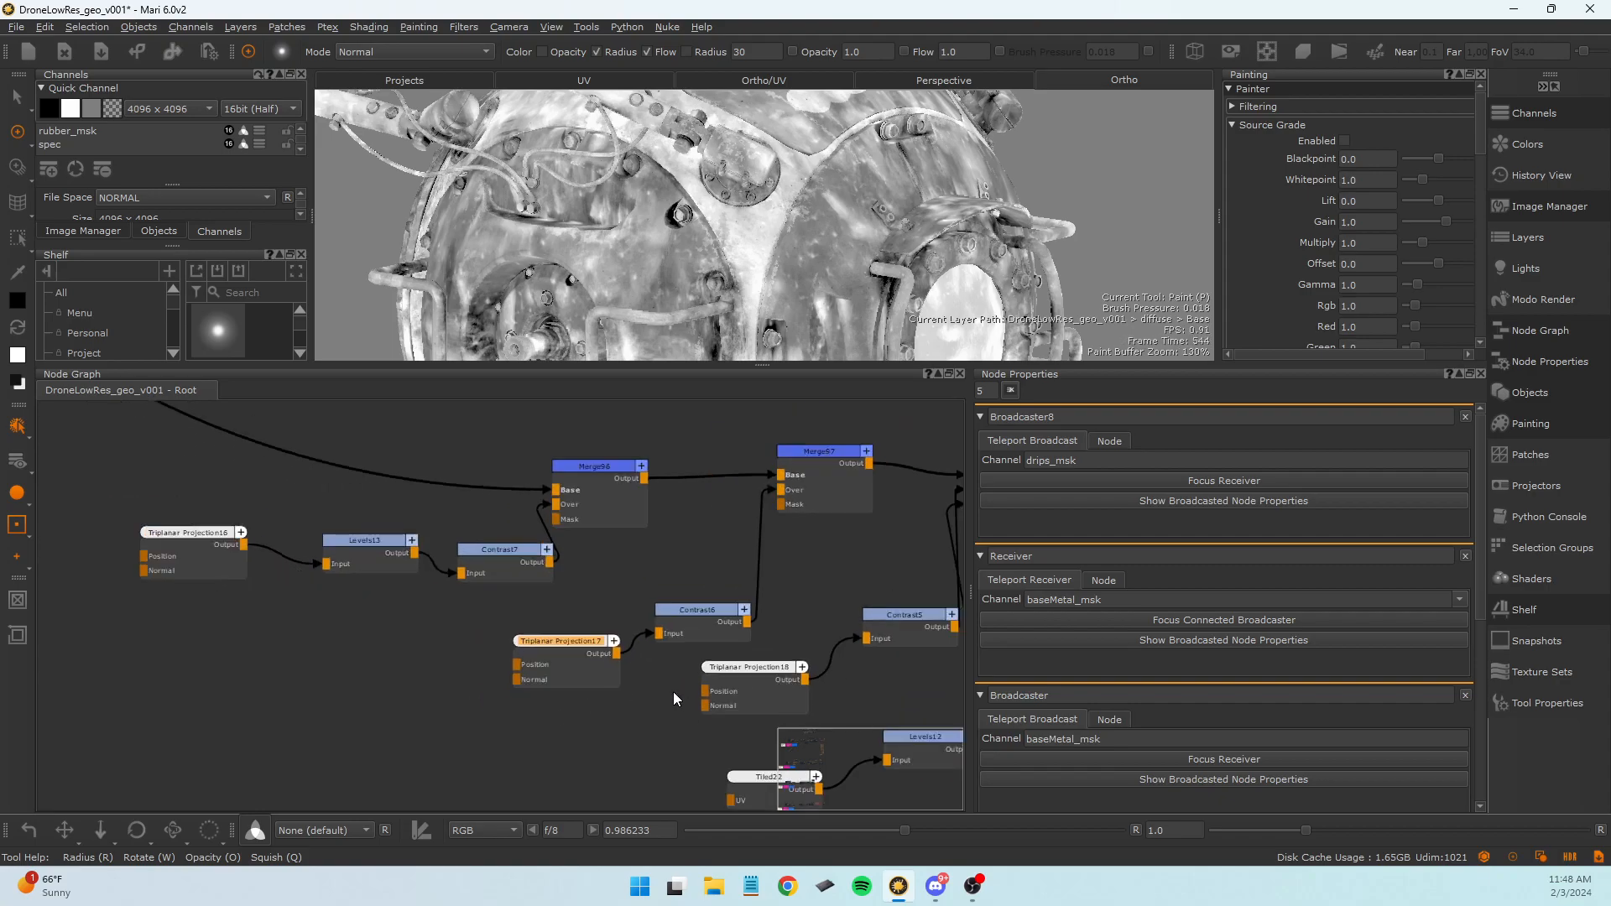
scroll(709, 635, up, 3)
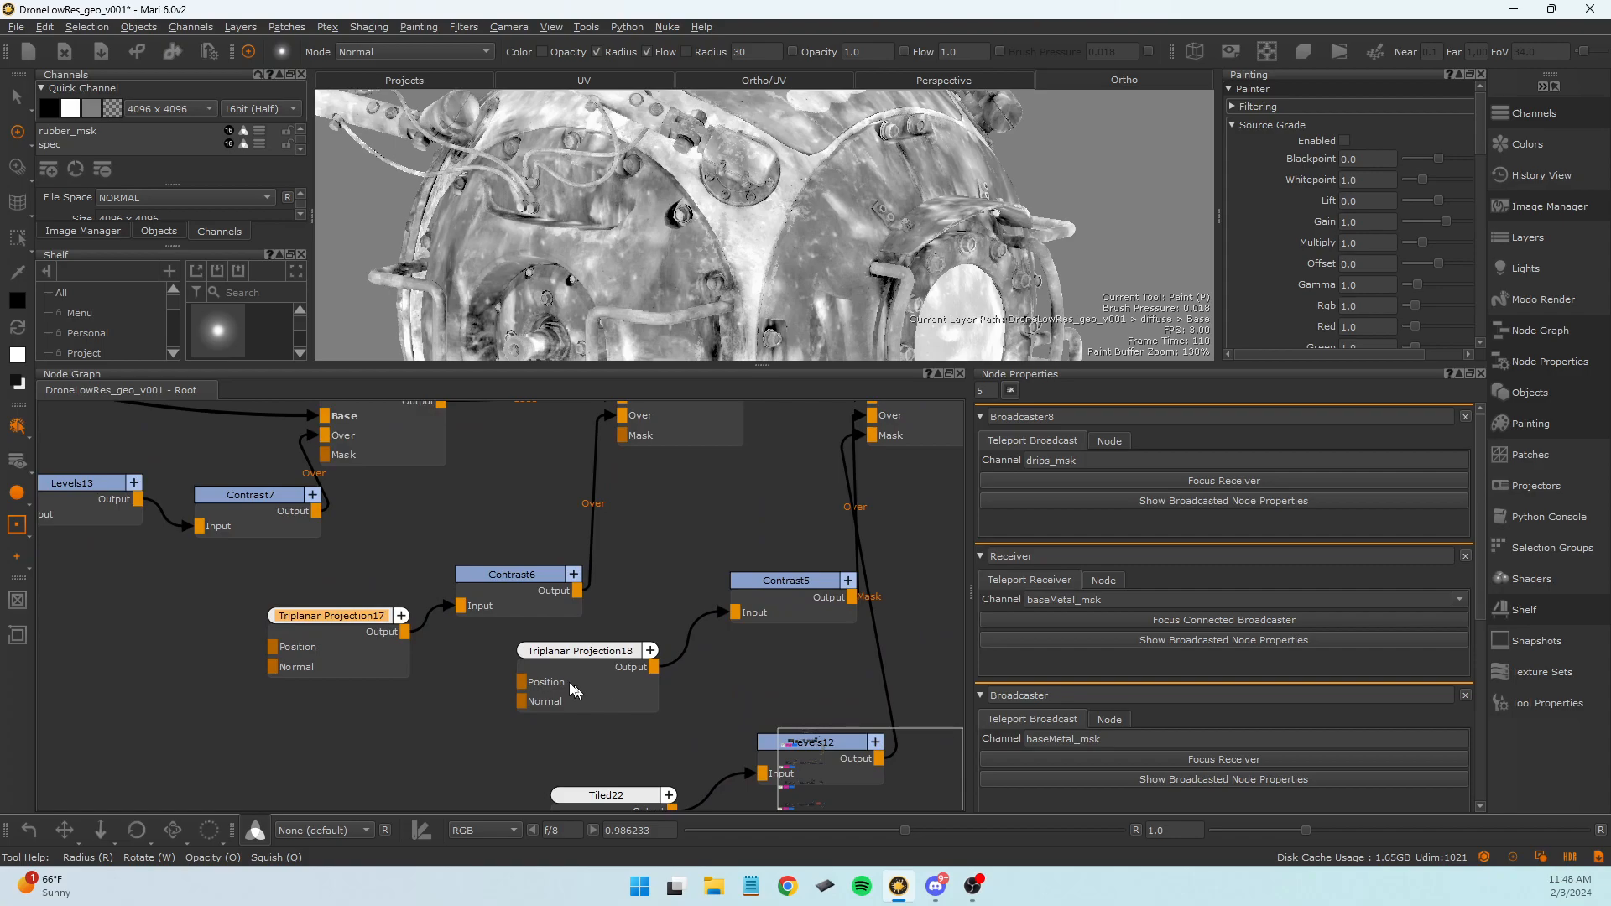
Move Triplanar Projection18 slightly down and Contrast6 slightly up to space out their chains.
drag(609, 693, 608, 712)
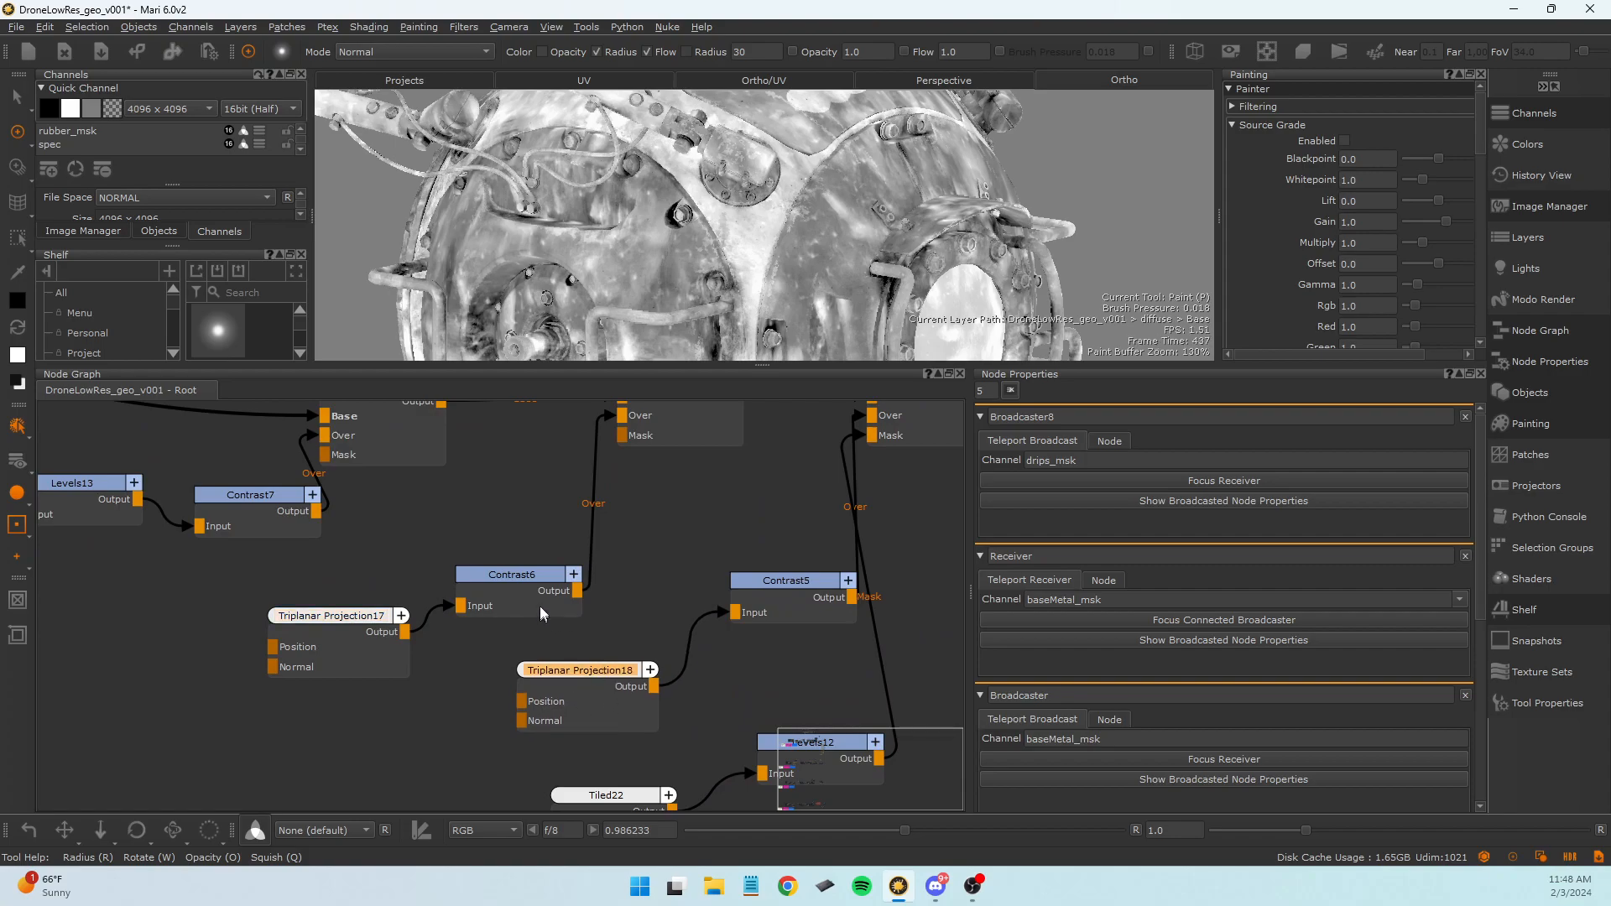
drag(541, 605, 551, 589)
middle_drag(716, 723, 674, 639)
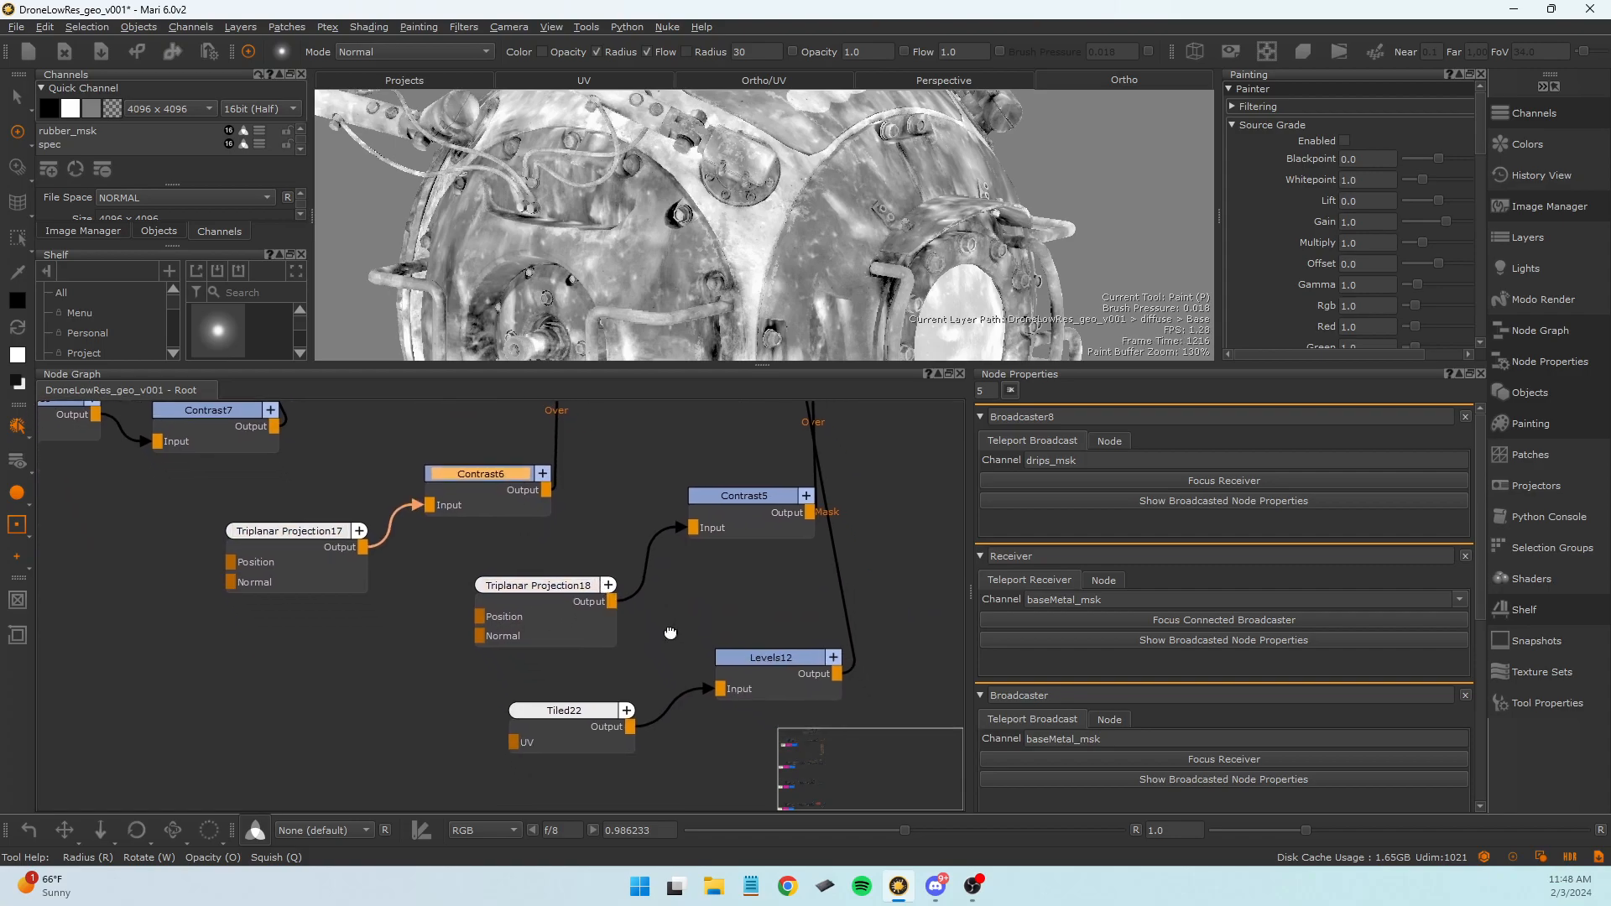
scroll(564, 722, down, 5)
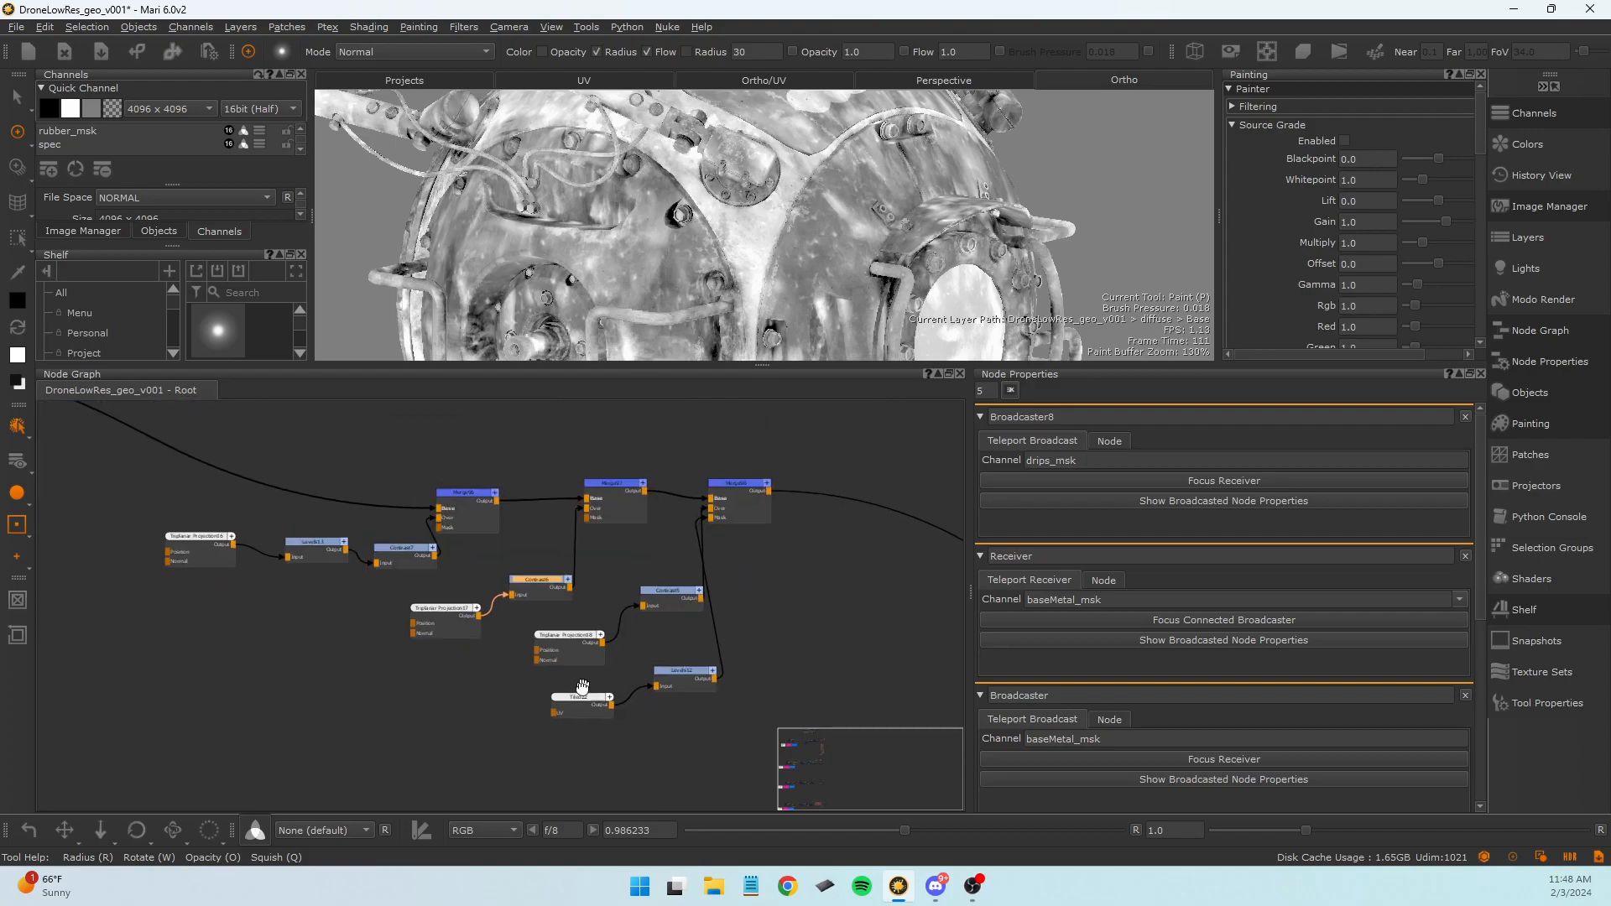
Show the outputs of Merge96 and Merge97 one after the other in the viewer to compare their effect.
click(460, 533)
key(1)
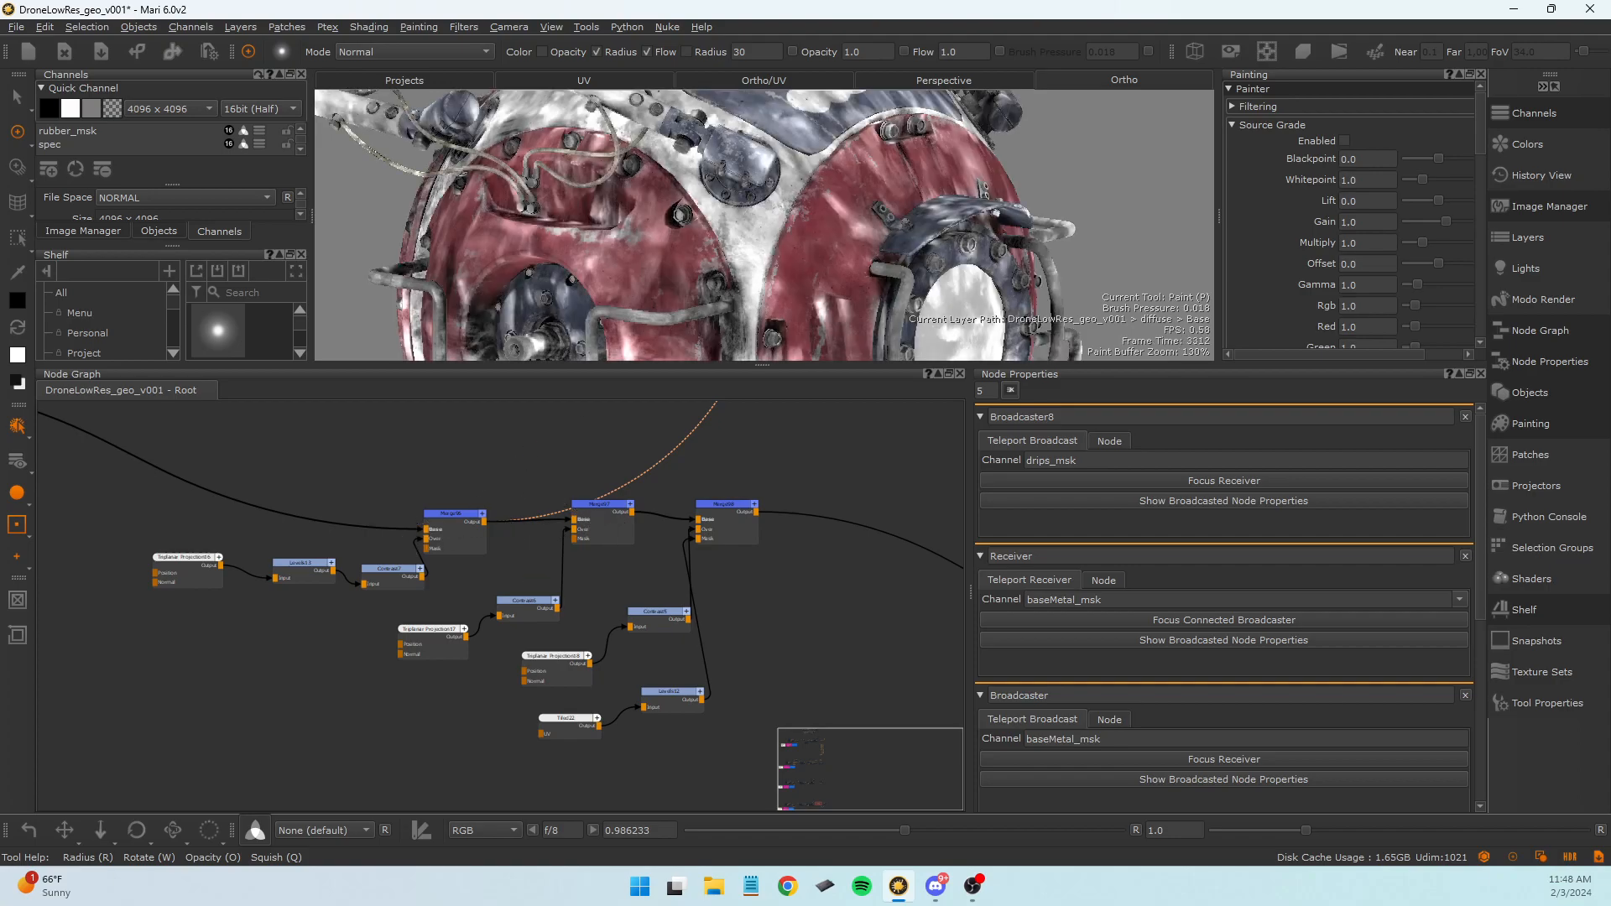
middle_drag(480, 475, 461, 513)
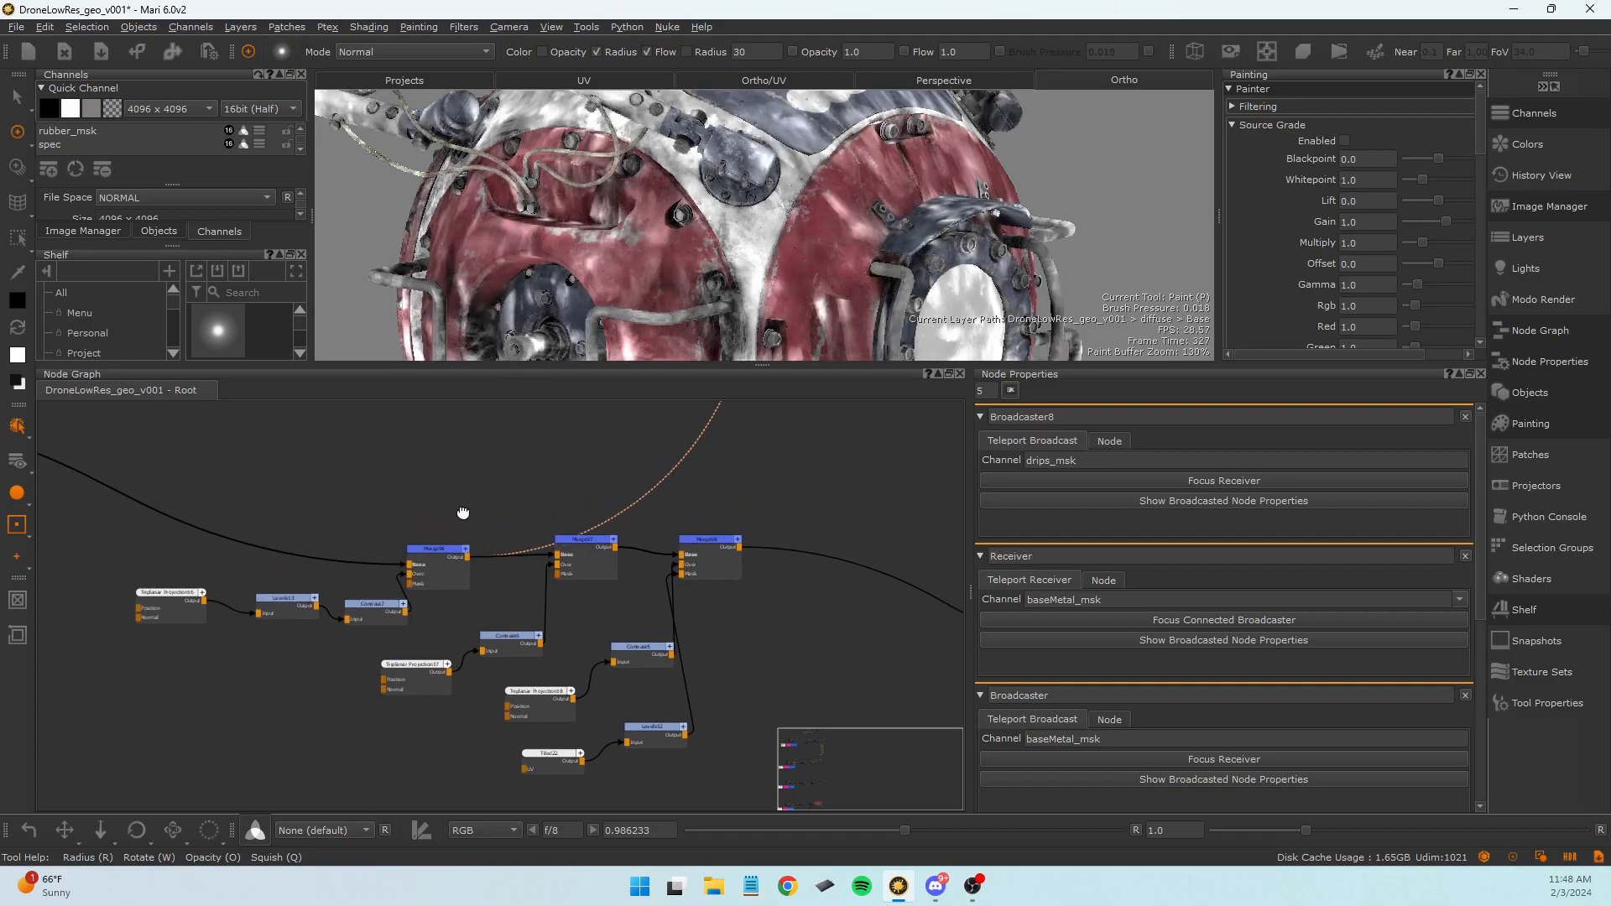
drag(597, 564, 594, 570)
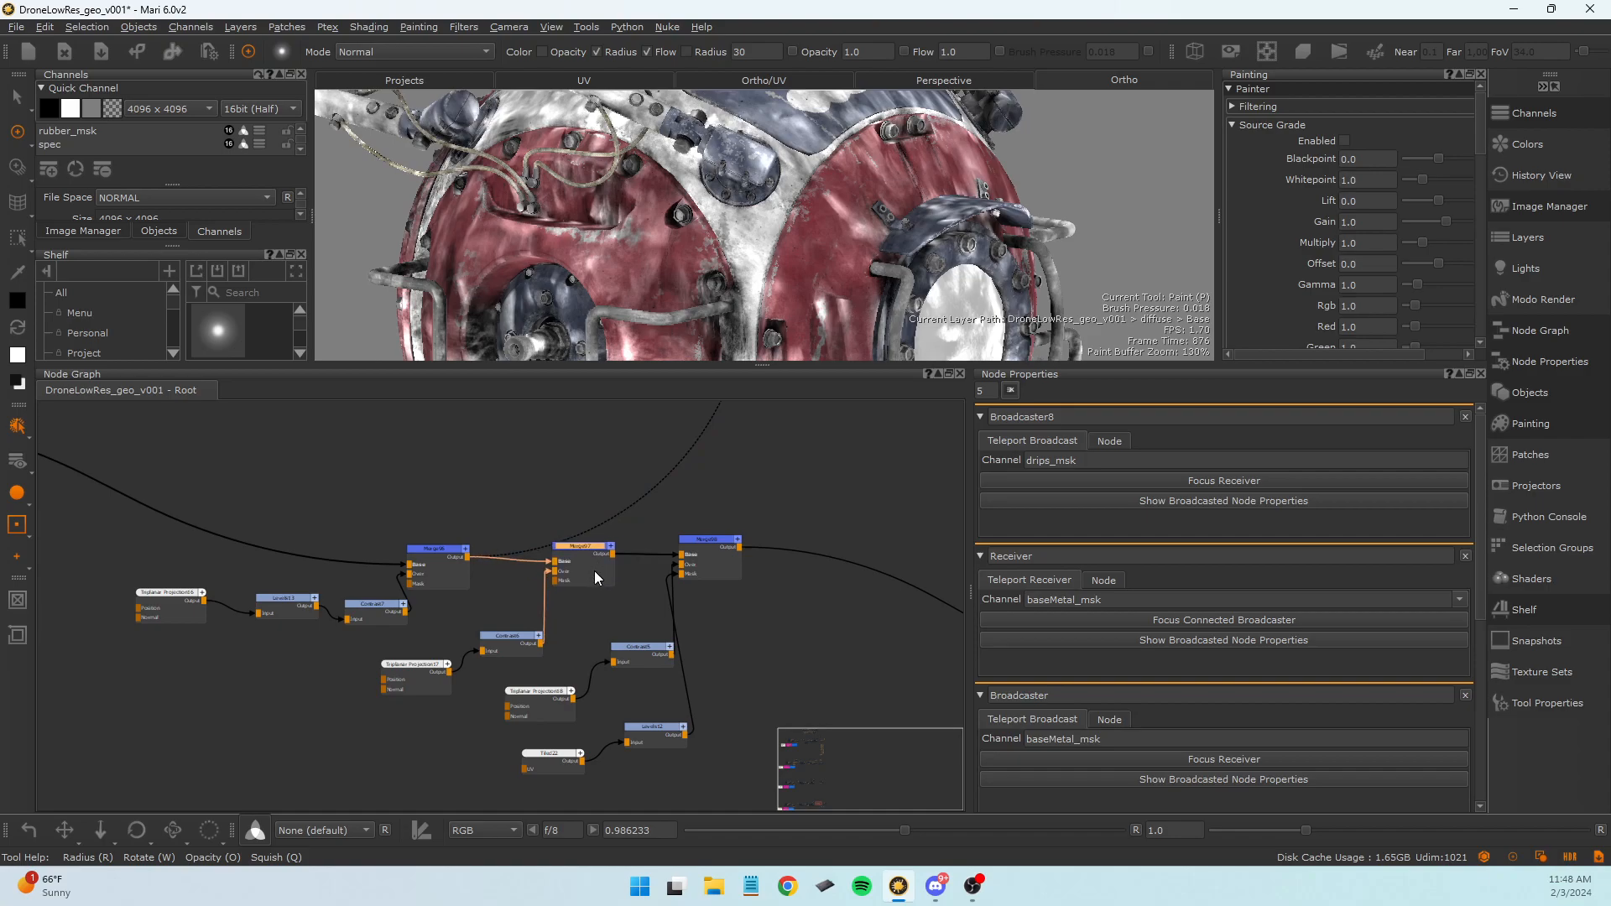
key(1)
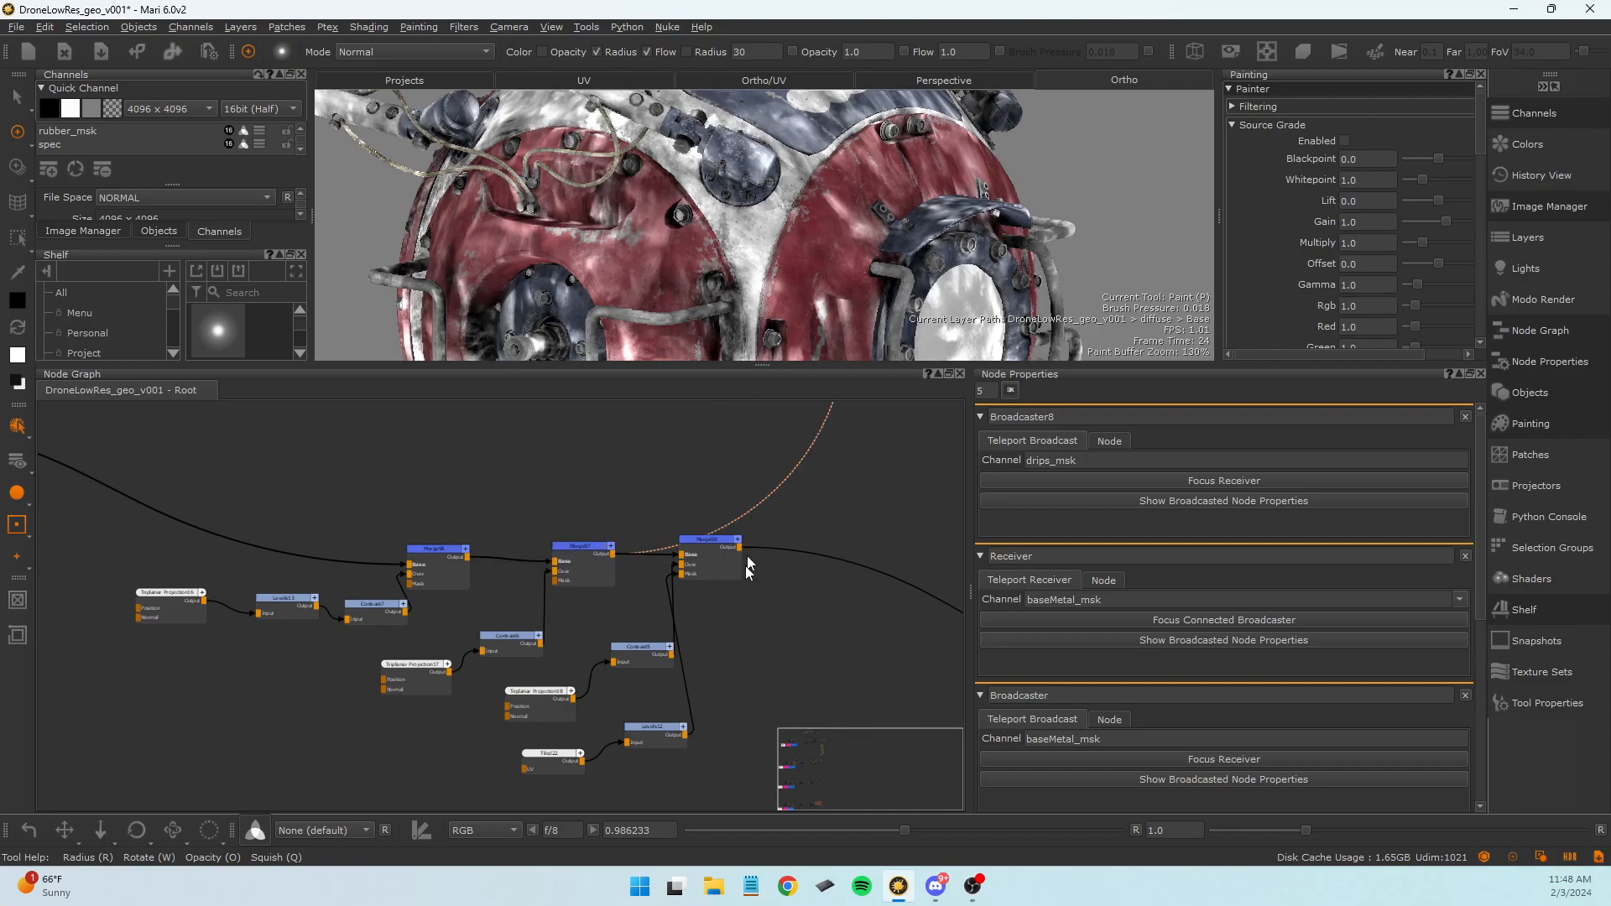
middle_drag(663, 443, 638, 463)
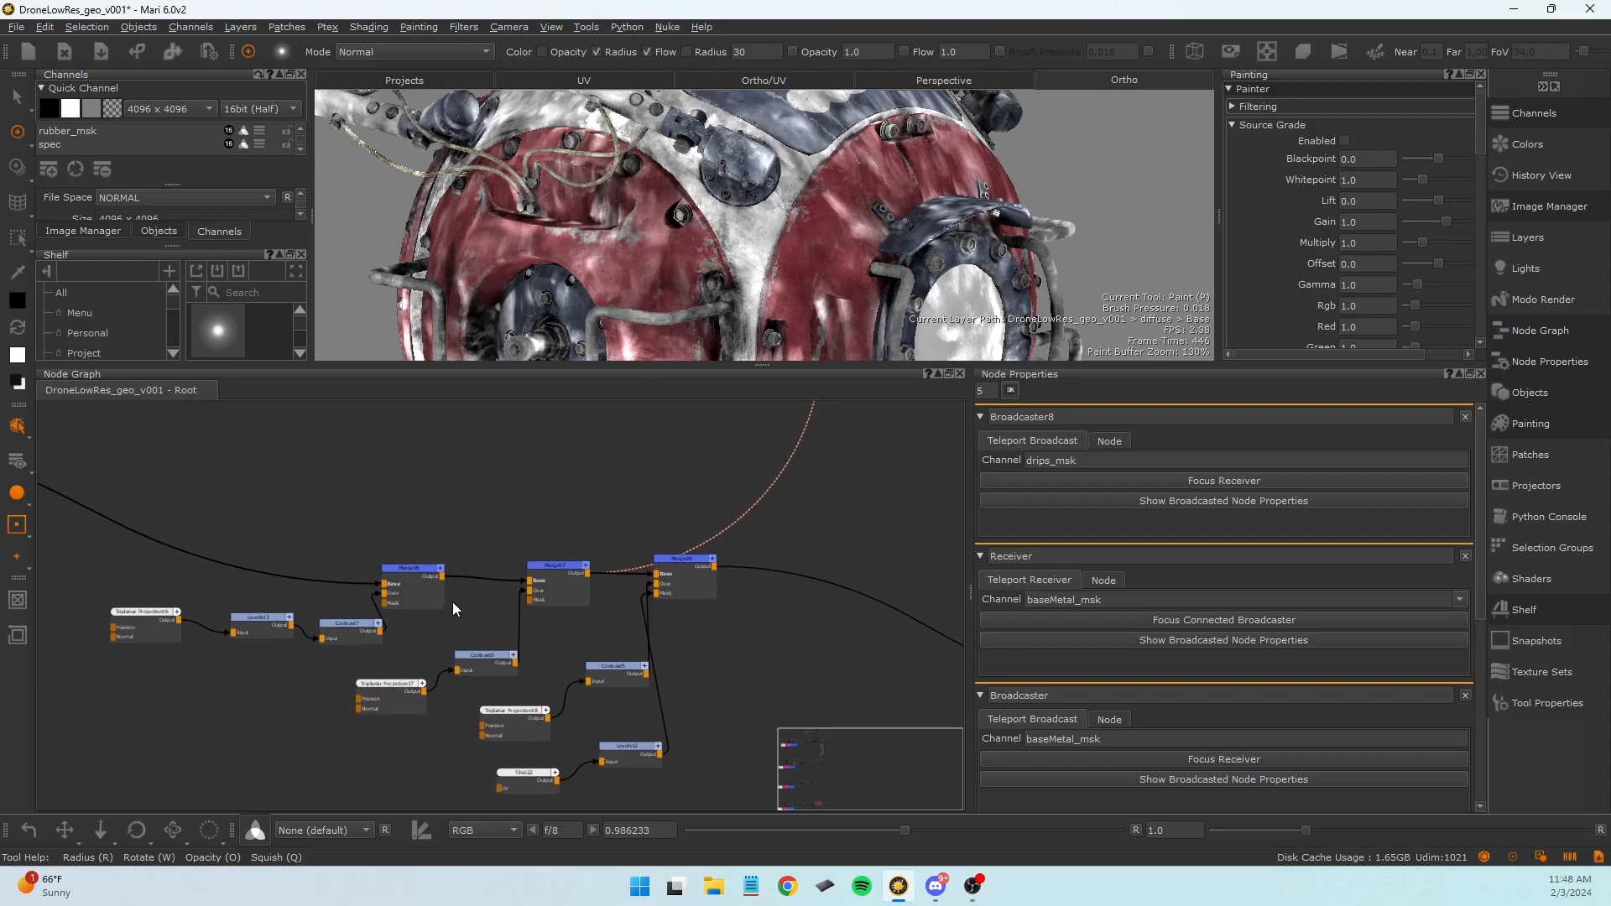
Nudge Merge97 slightly up and show the output of the last merge before the GLOSS group in the viewer.
drag(572, 586, 571, 574)
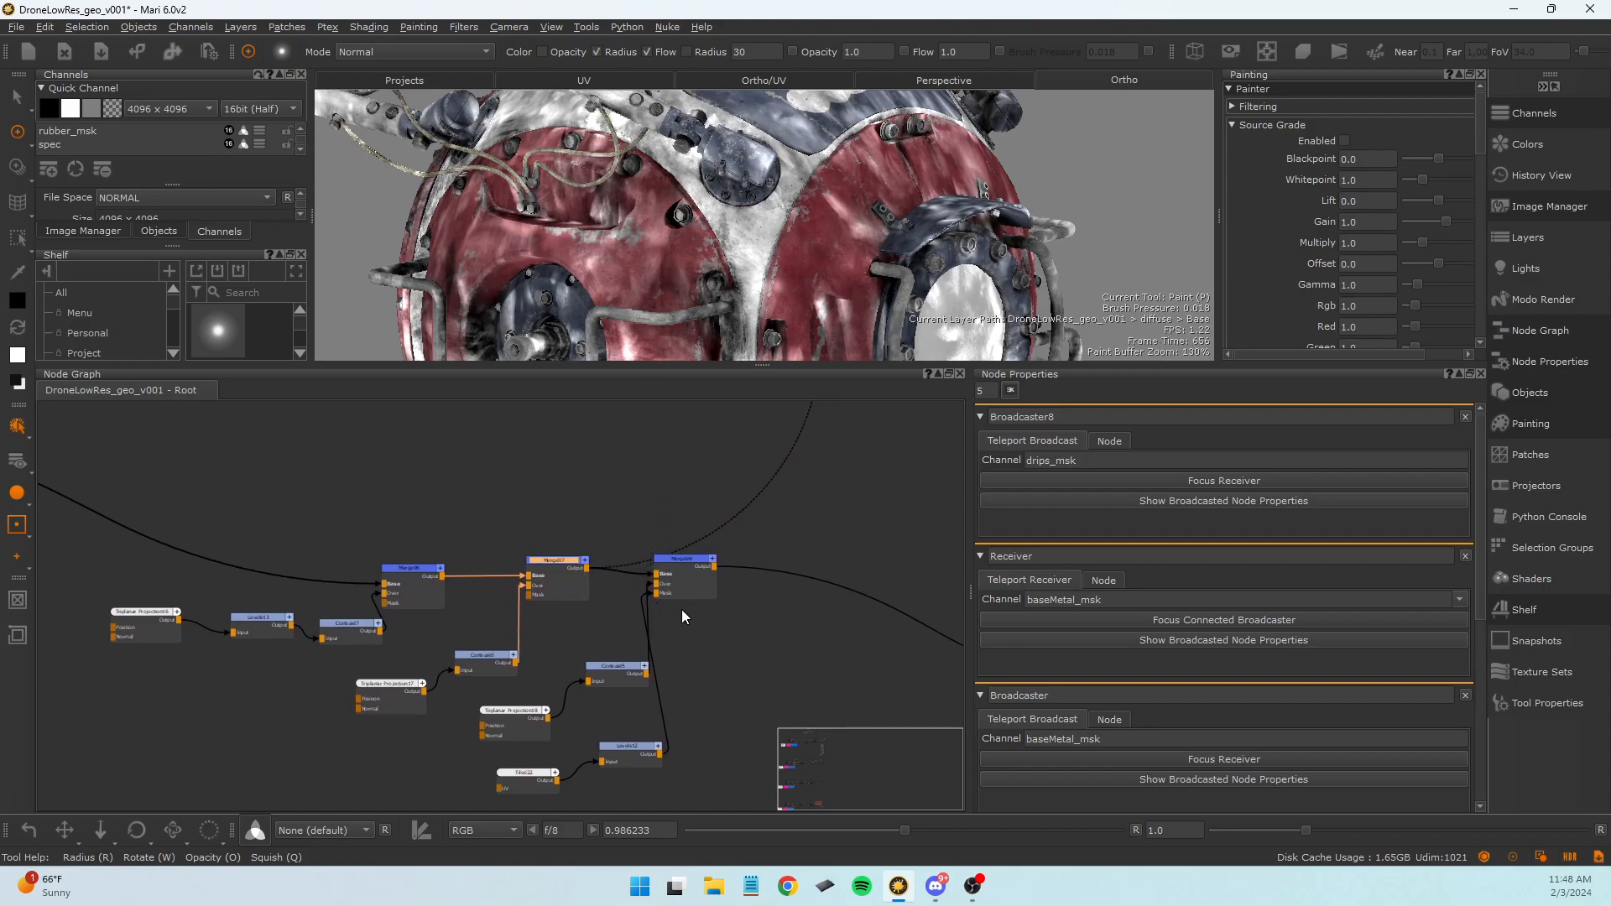
click(704, 583)
key(1)
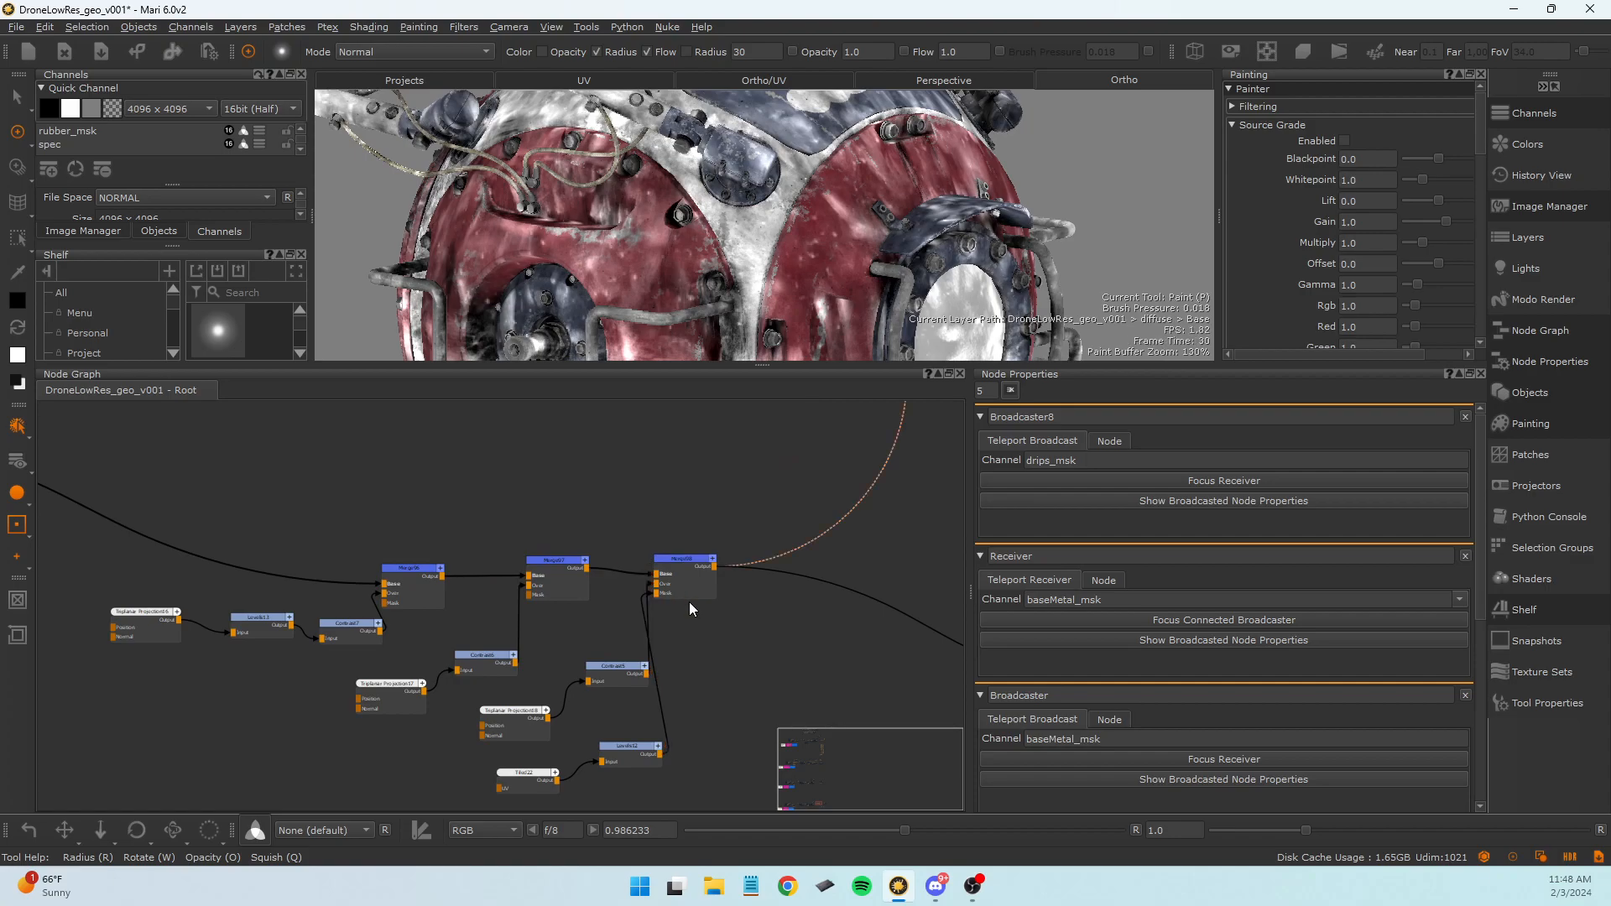
middle_drag(709, 631, 691, 612)
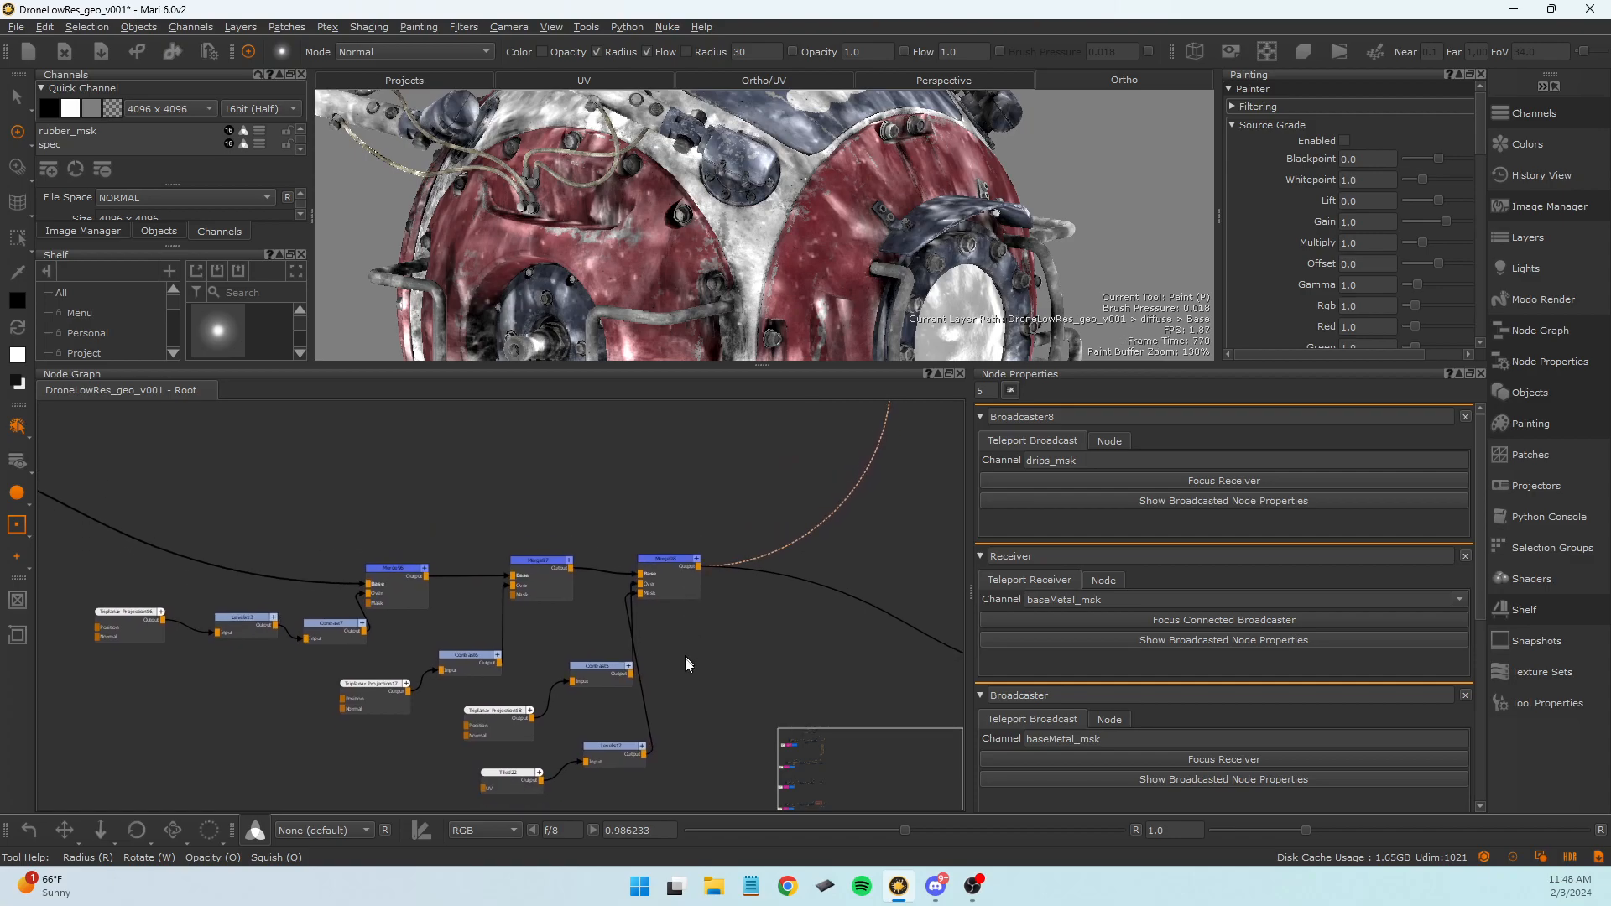
Review the cluster of merges after drips3 and the row of material groups from rubber4 to GLOSS.
scroll(509, 649, down, 1)
middle_drag(509, 648, 579, 604)
scroll(735, 671, down, 3)
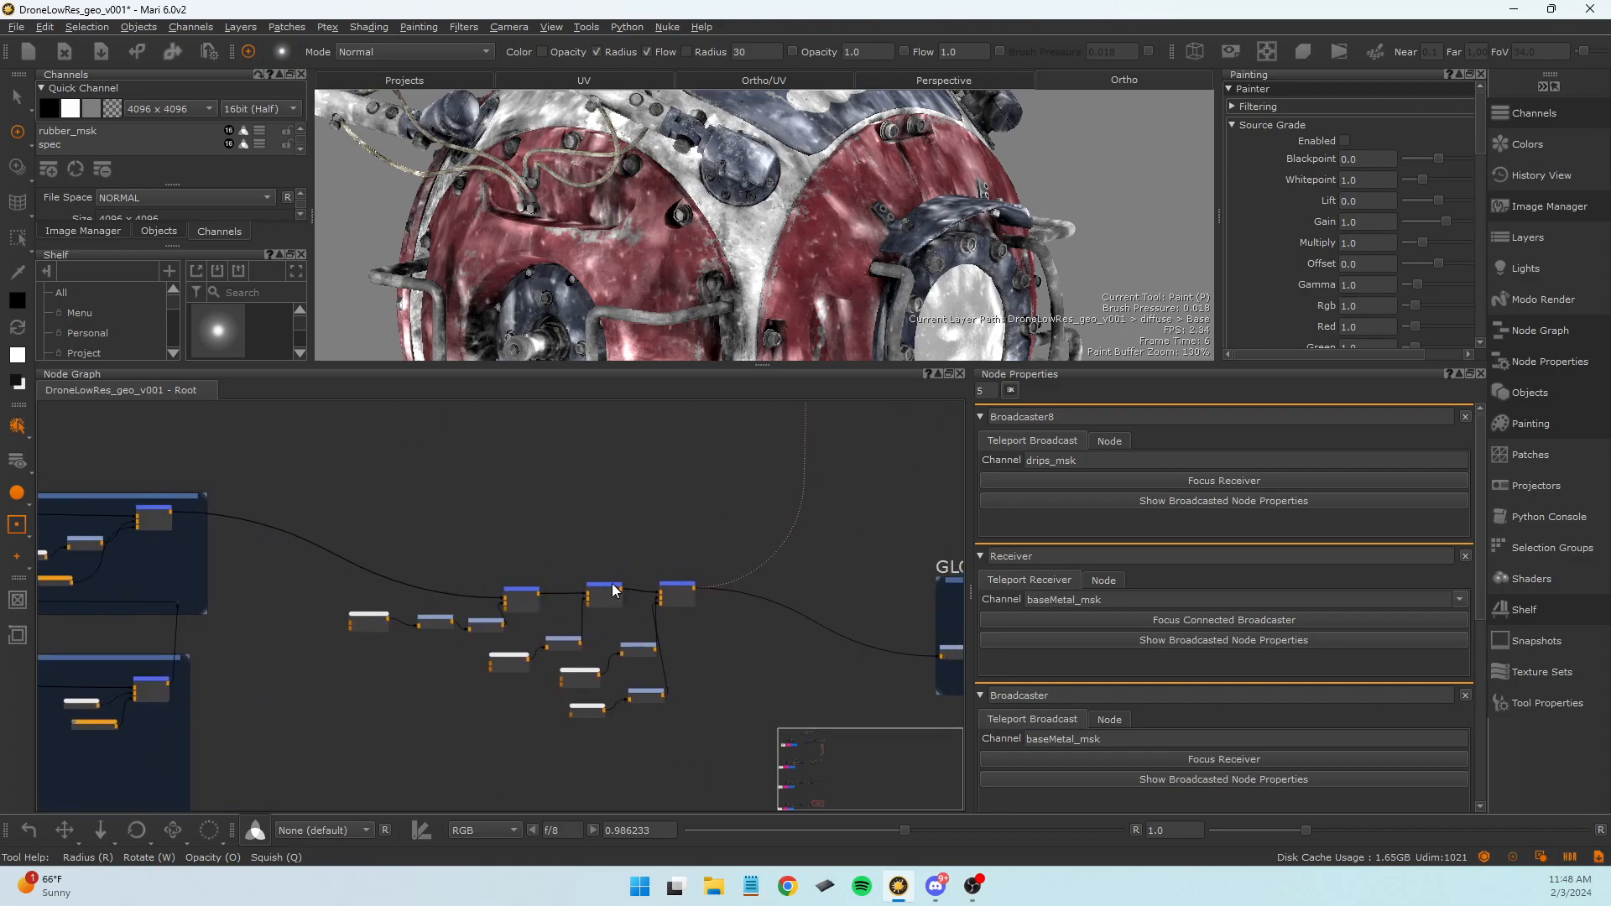
scroll(532, 539, up, 4)
scroll(742, 611, up, 2)
click(642, 587)
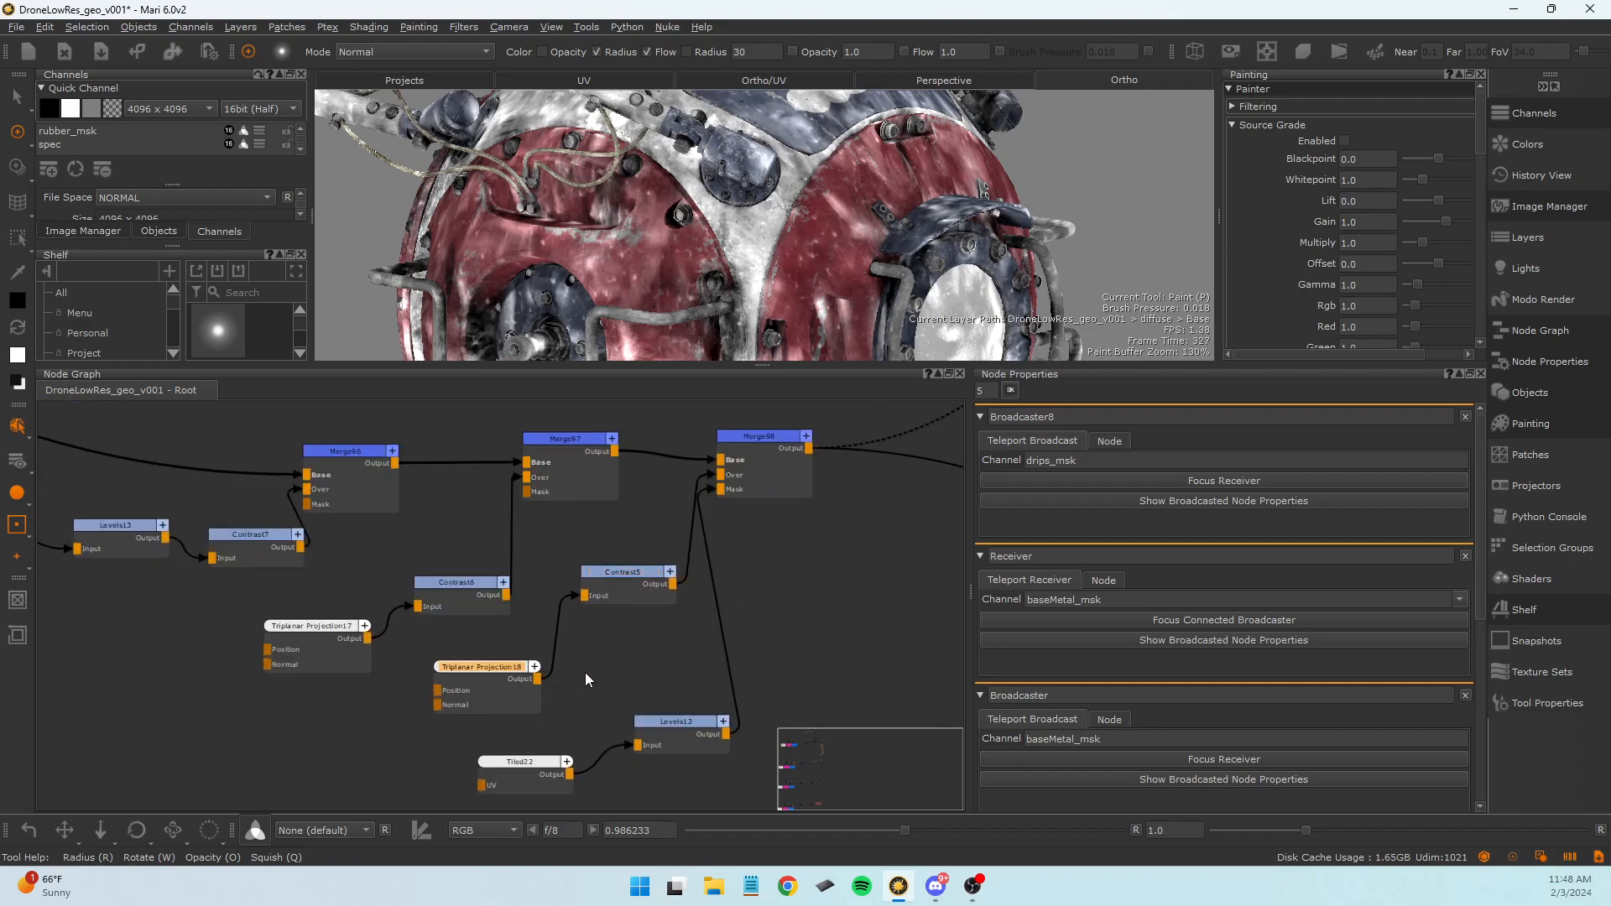
scroll(688, 625, down, 5)
scroll(841, 606, down, 2)
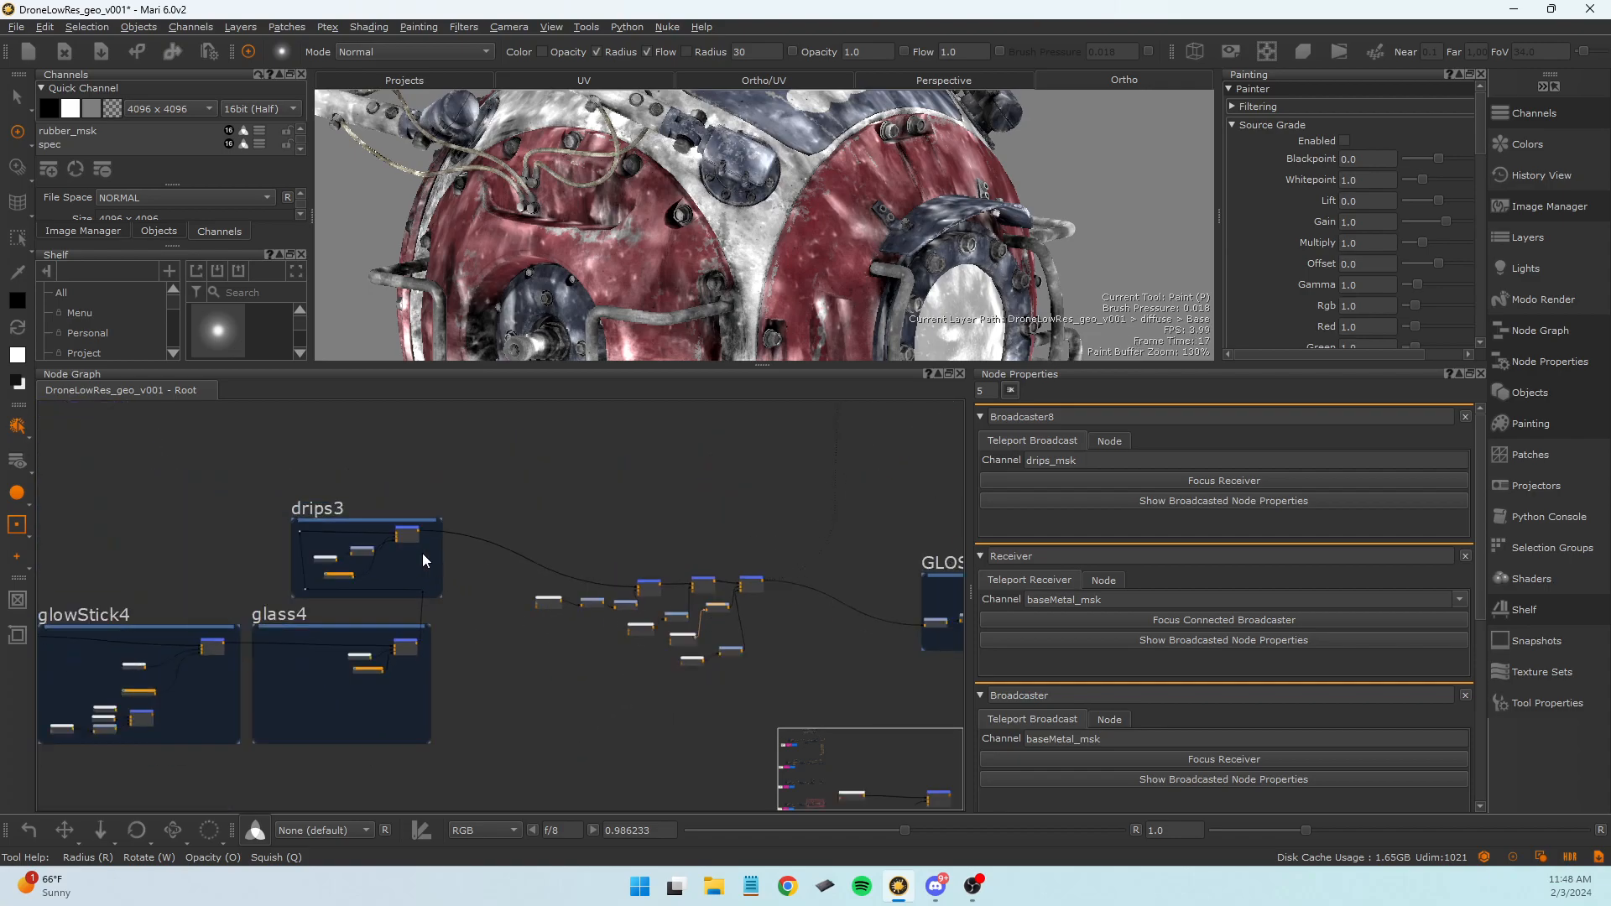
middle_drag(513, 692, 519, 731)
scroll(786, 247, down, 5)
scroll(786, 247, up, 3)
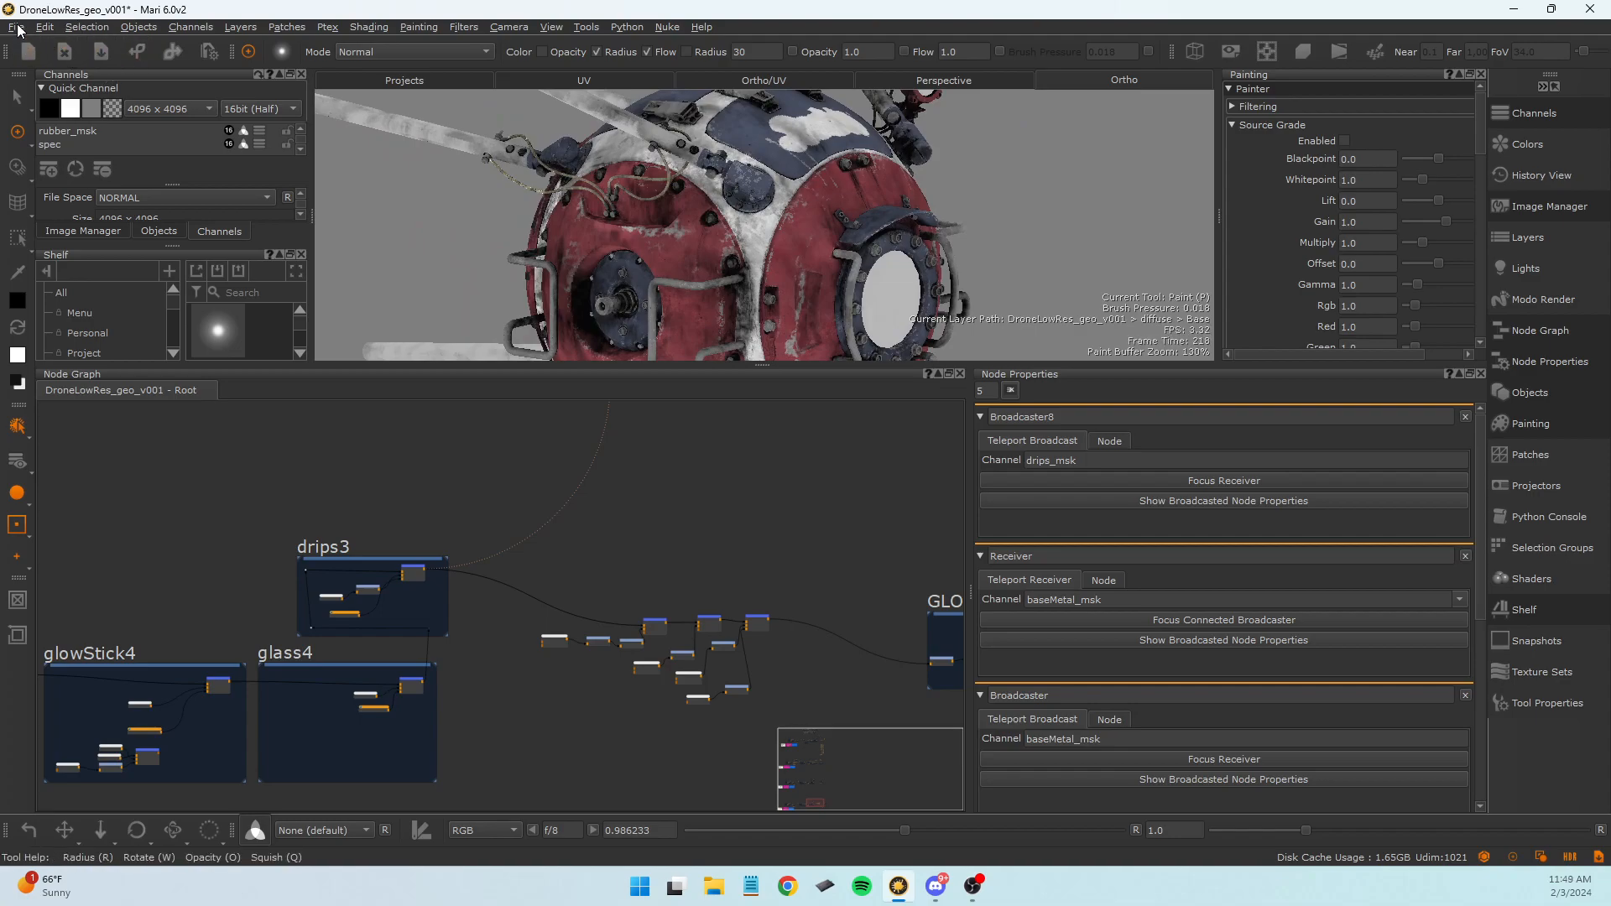
scroll(504, 576, down, 4)
middle_drag(637, 546, 692, 561)
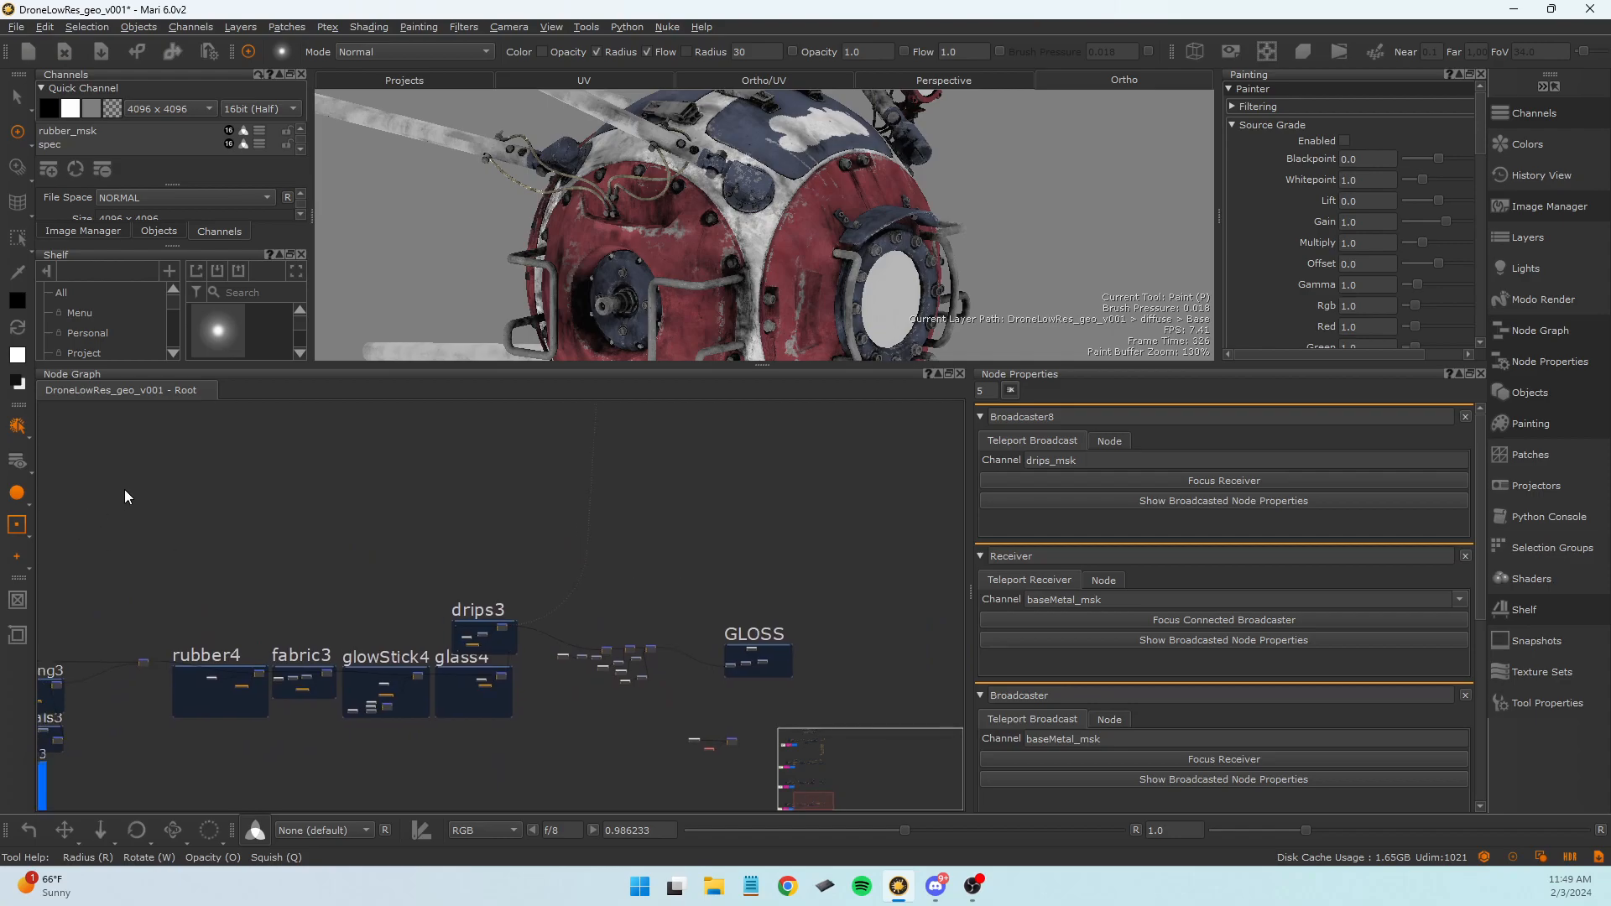
Open the recent project T2Final_Elf, discarding the unsaved changes in the drone project.
click(16, 27)
mouse_move(62, 62)
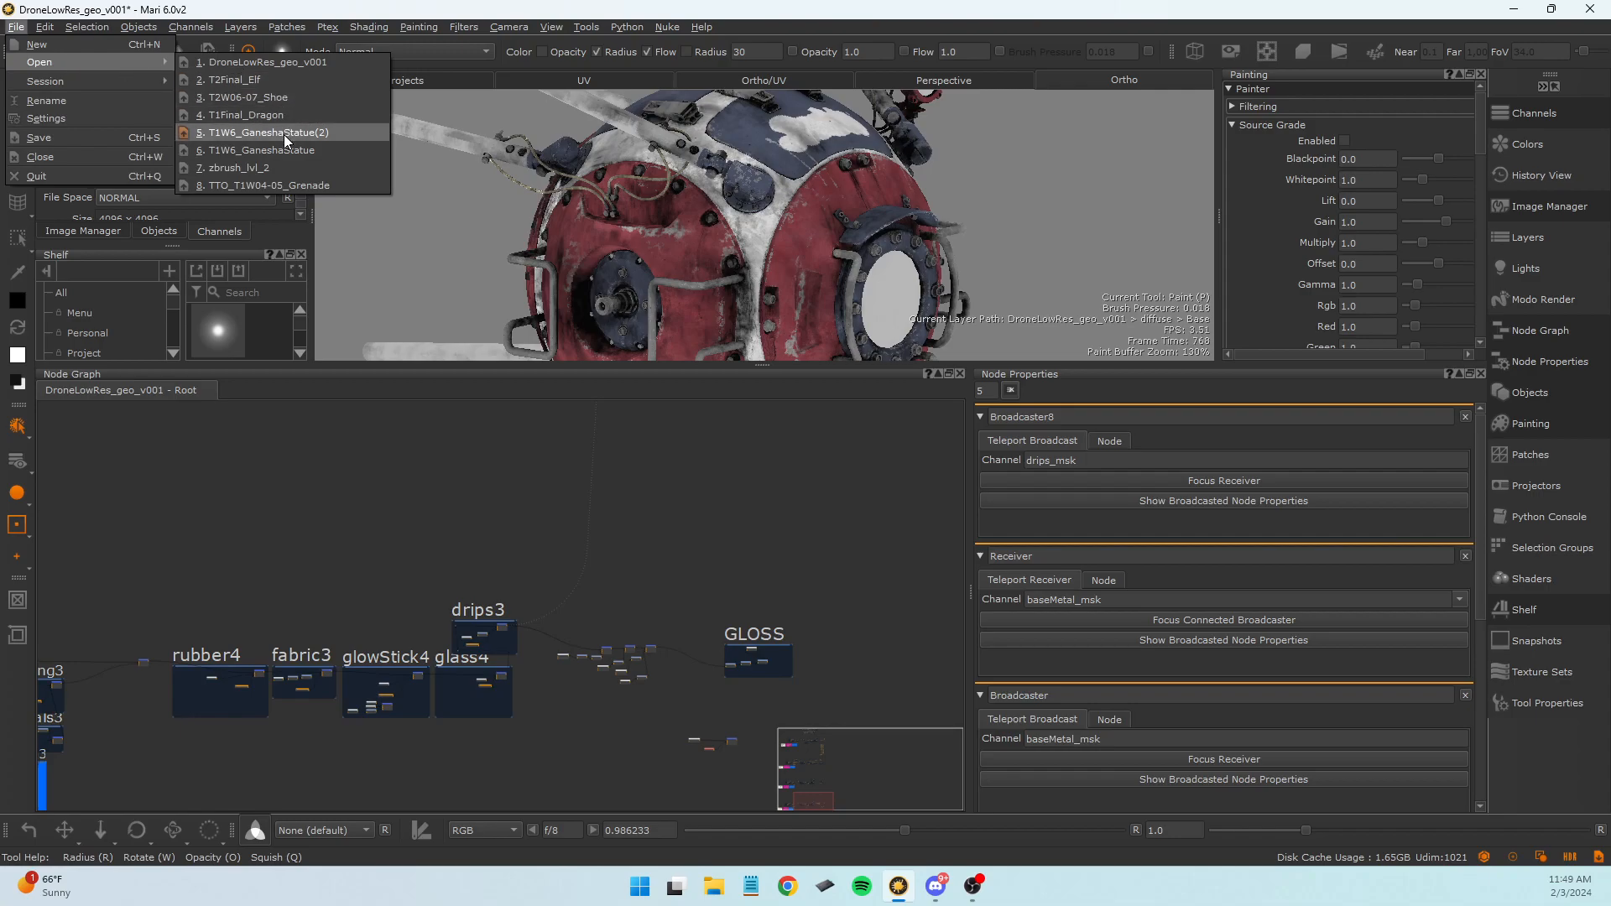
click(295, 81)
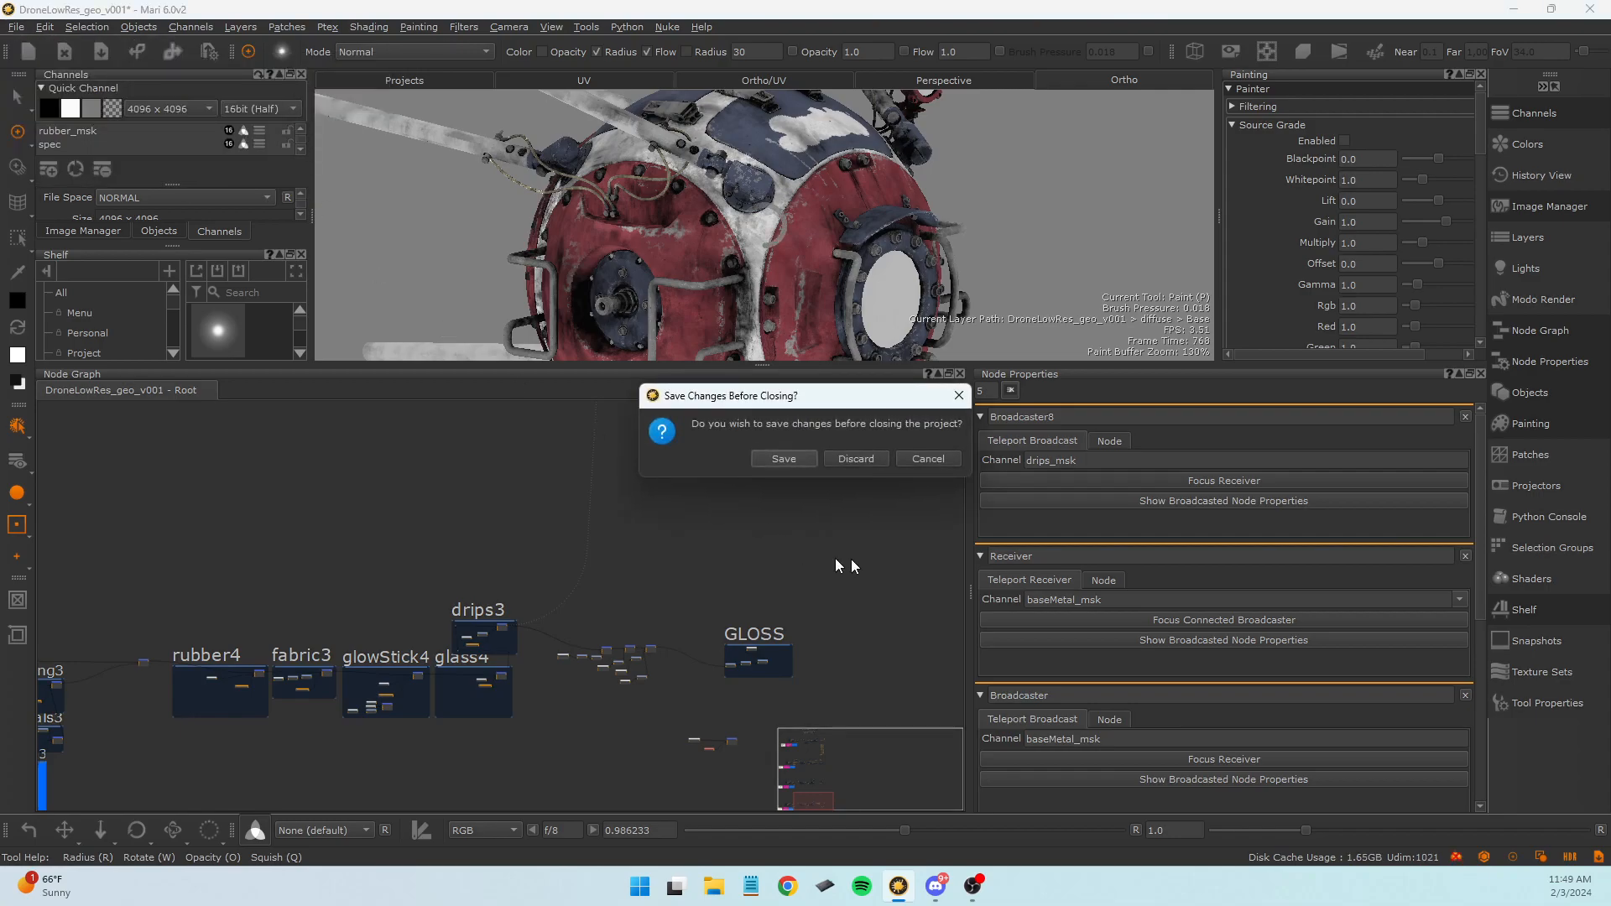
click(864, 457)
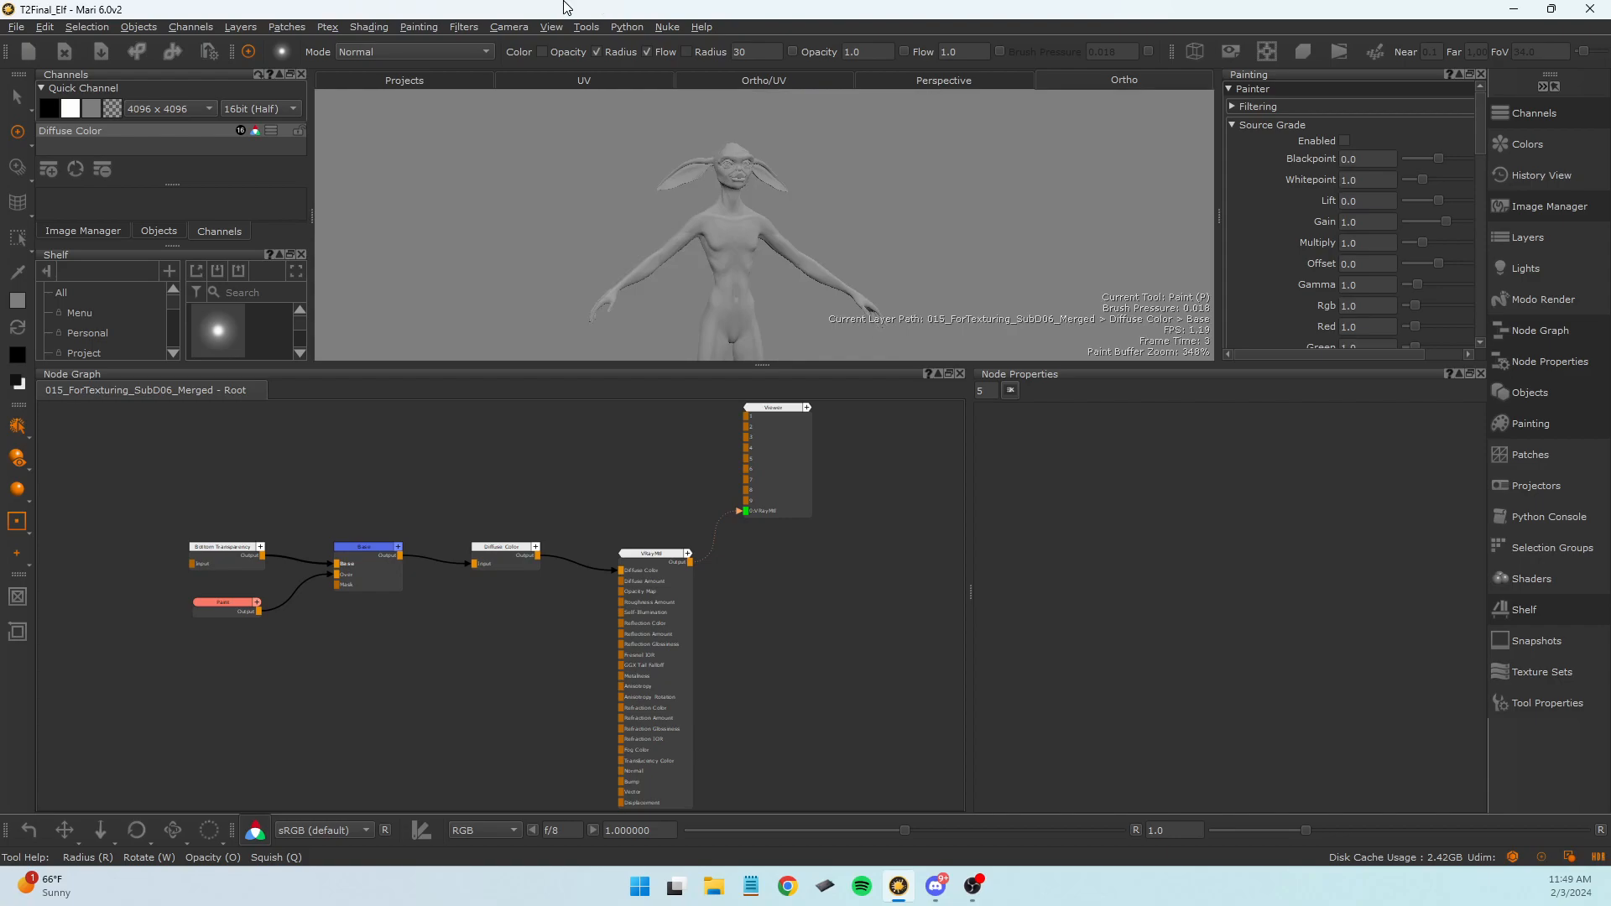
Check the elf object's version and info properties, and inspect its head and upper body in the viewport.
scroll(702, 234, up, 5)
middle_drag(719, 205, 677, 277)
click(159, 231)
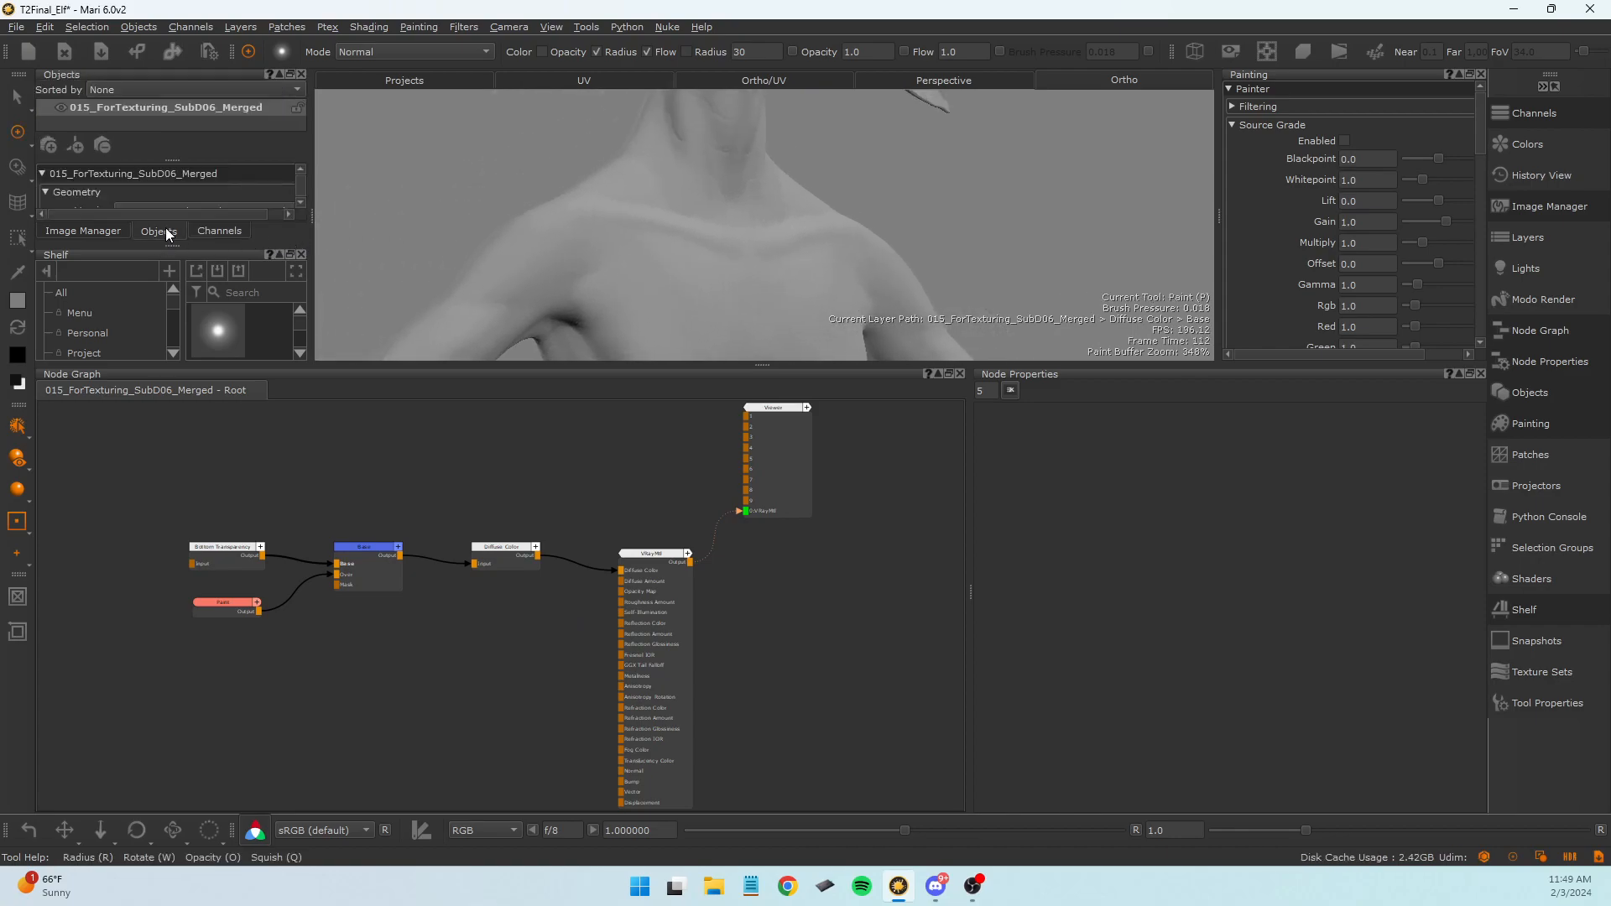
scroll(273, 184, down, 2)
click(266, 171)
click(168, 169)
scroll(954, 191, down, 4)
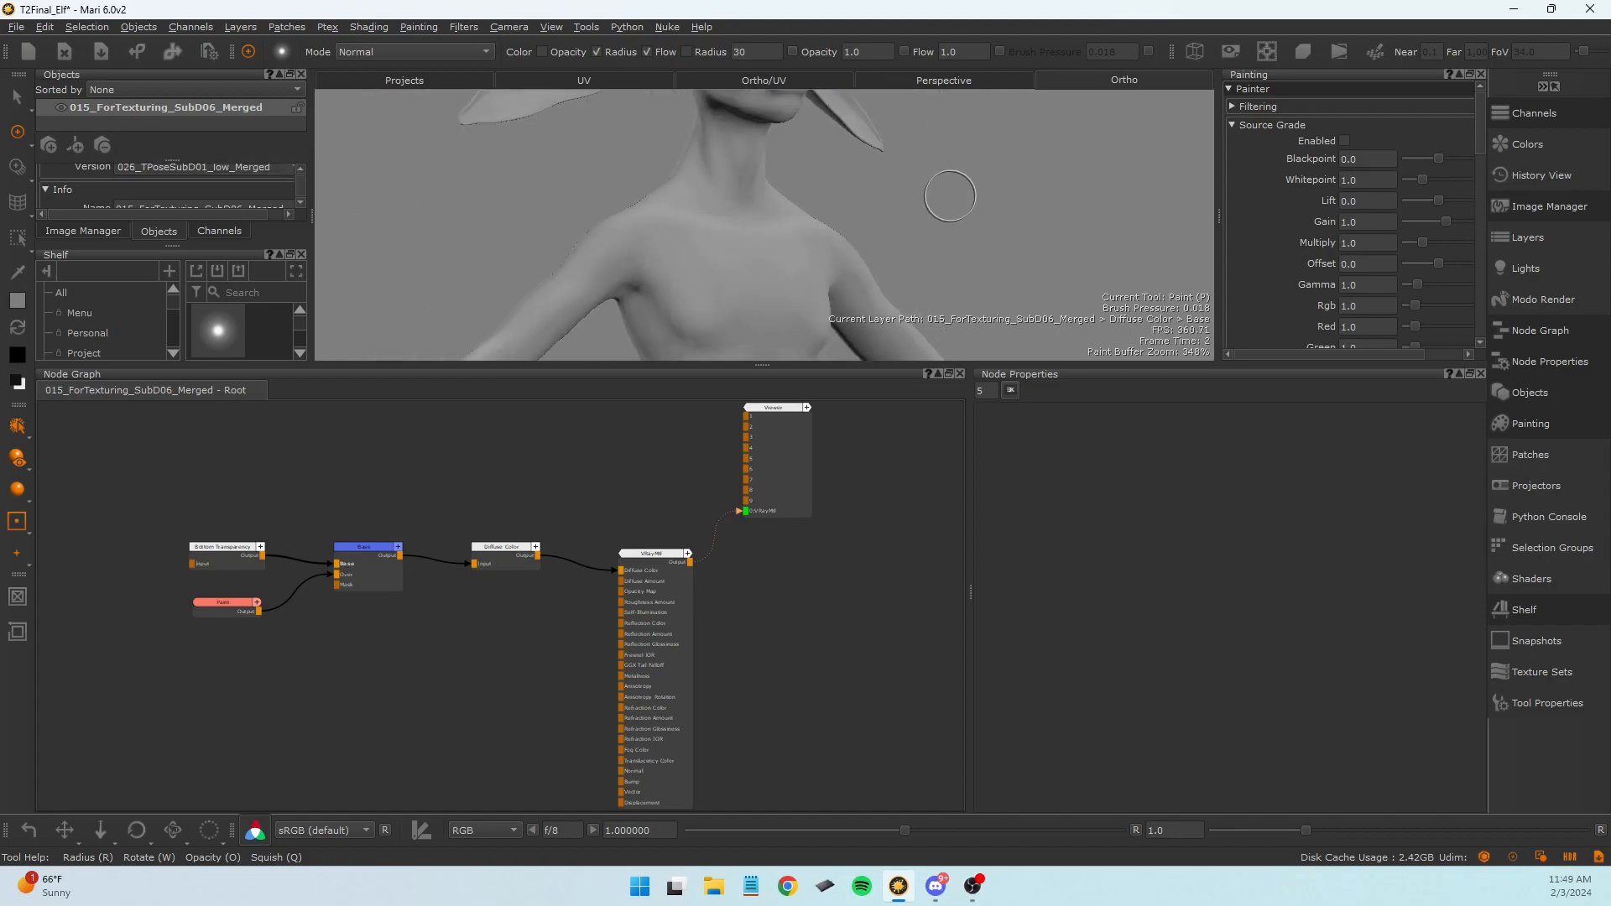
scroll(881, 216, up, 3)
alt+right_drag(814, 205, 718, 219)
mouse_move(718, 220)
alt+mouse_down()
mouse_move(472, 231)
mouse_move(603, 226)
alt+mouse_up()
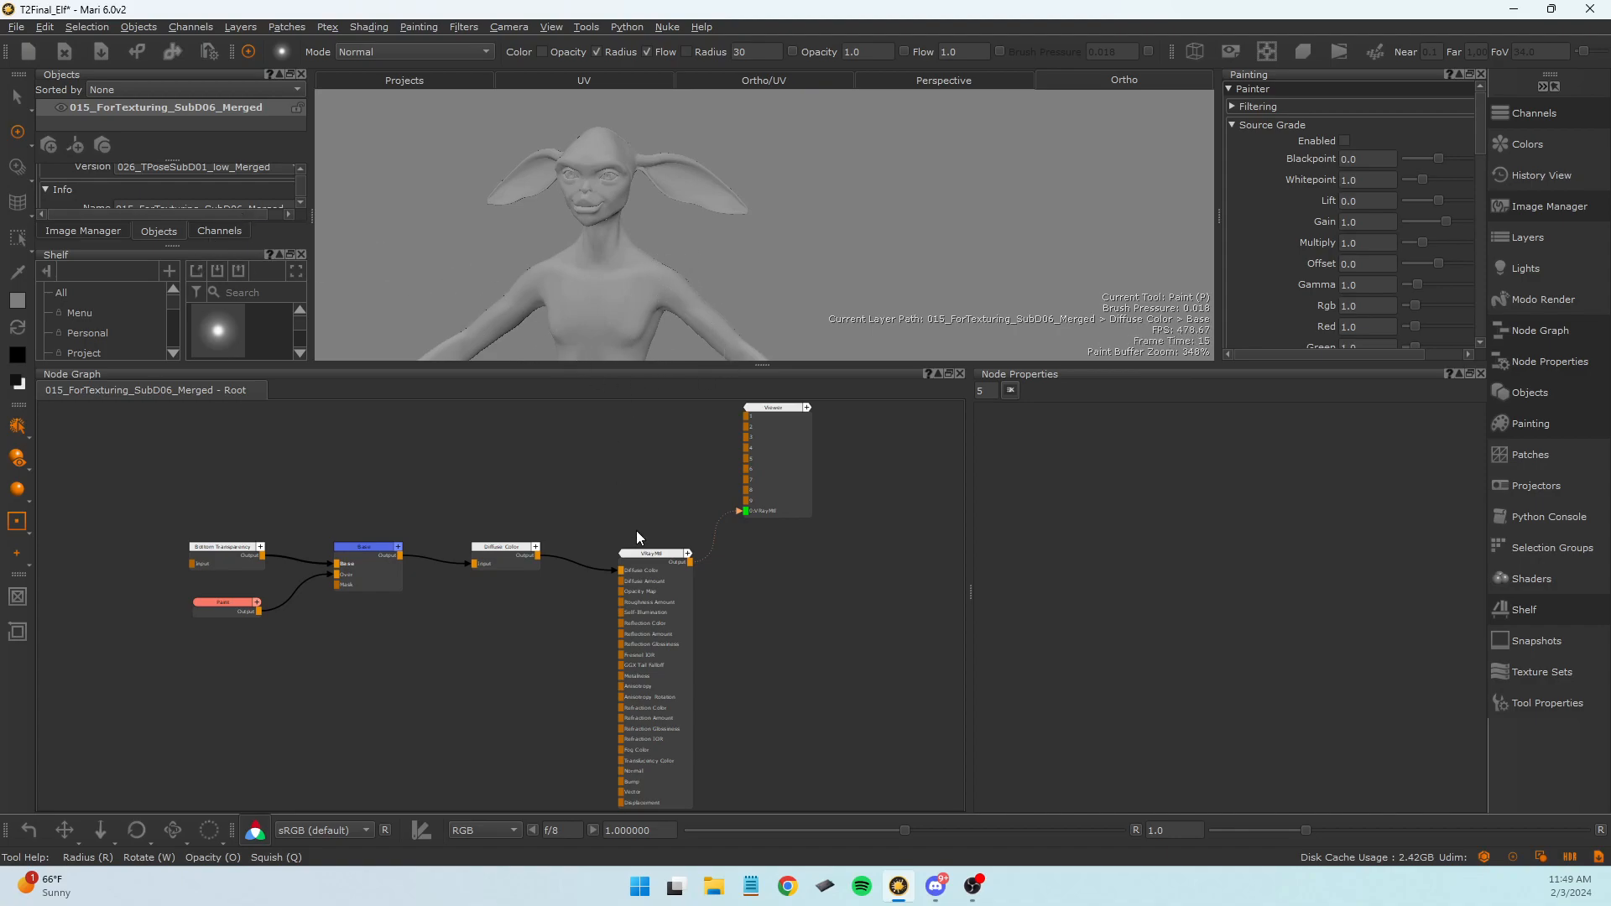
Examine the elf's default node graph, from Bottom Transparency and Paint through Base and Diffuse Color to VRayMtl and the Viewer.
scroll(632, 535, down, 3)
scroll(619, 522, up, 1)
middle_drag(704, 541, 816, 586)
scroll(672, 488, up, 6)
scroll(668, 558, down, 4)
middle_drag(668, 558, 481, 476)
scroll(495, 475, up, 4)
scroll(504, 475, down, 3)
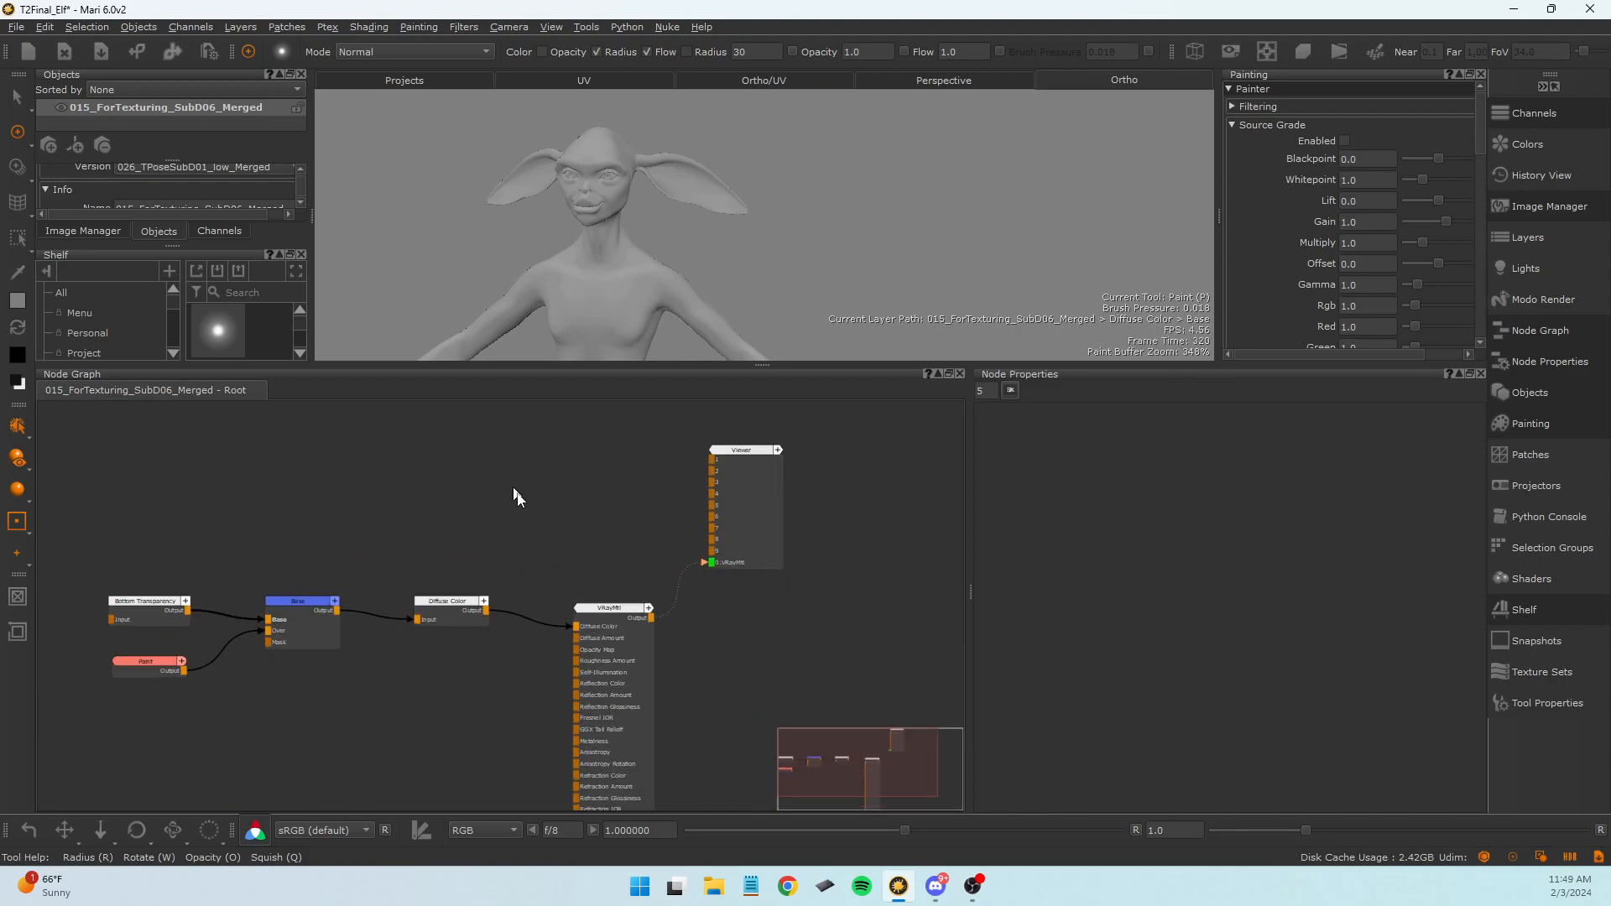
middle_drag(541, 534, 541, 486)
scroll(542, 612, down, 3)
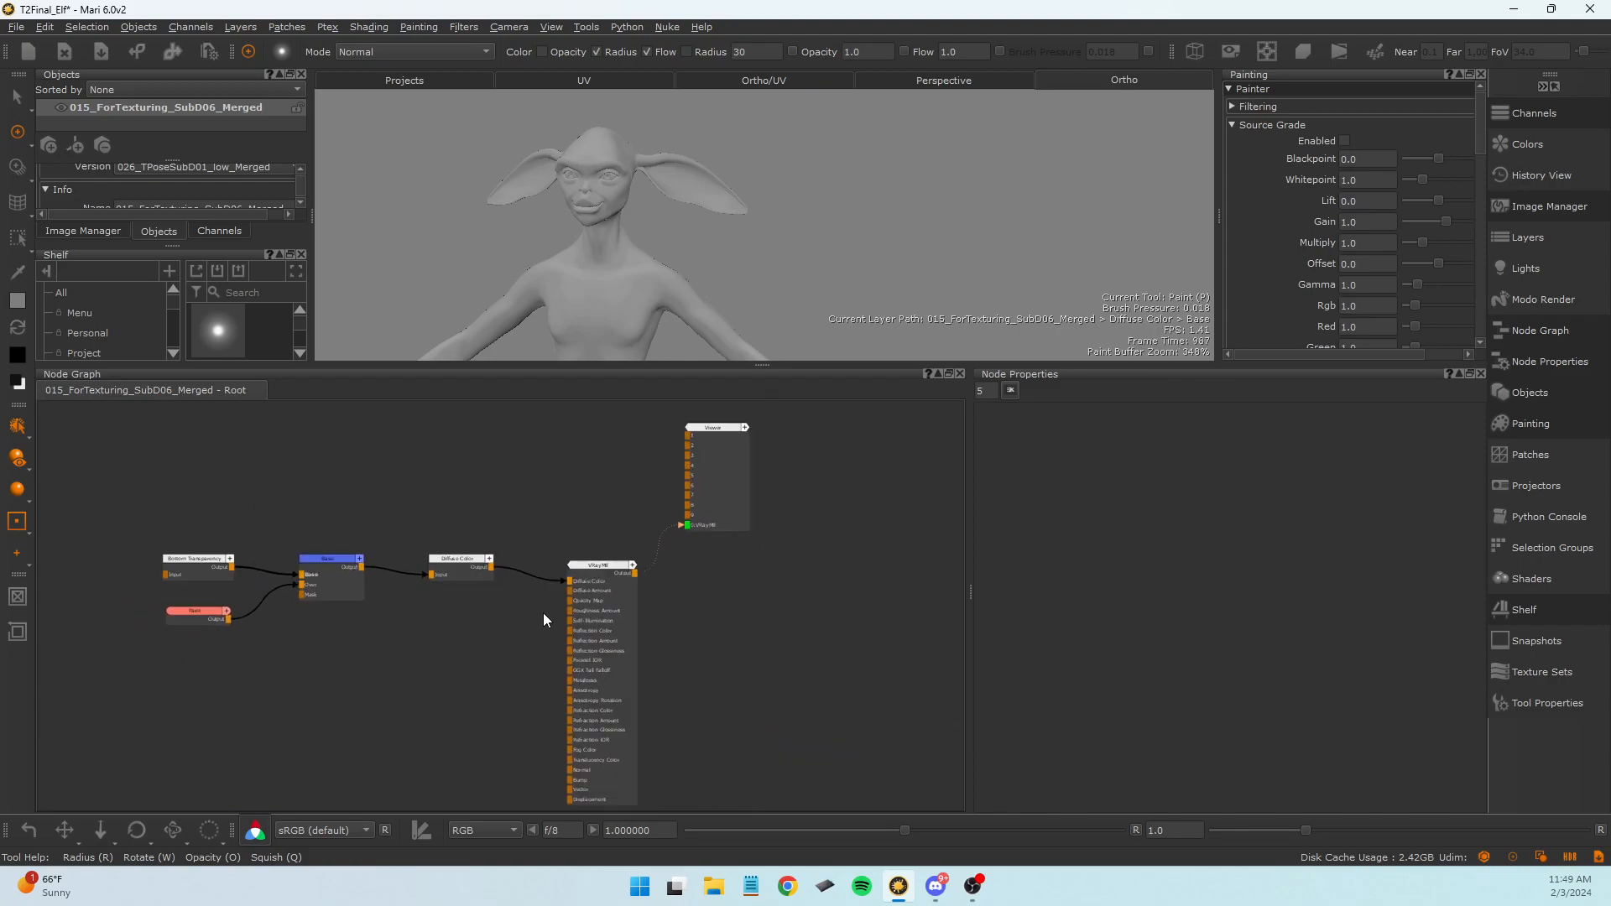
scroll(597, 615, up, 1)
scroll(747, 681, down, 1)
scroll(730, 693, up, 1)
scroll(655, 601, up, 1)
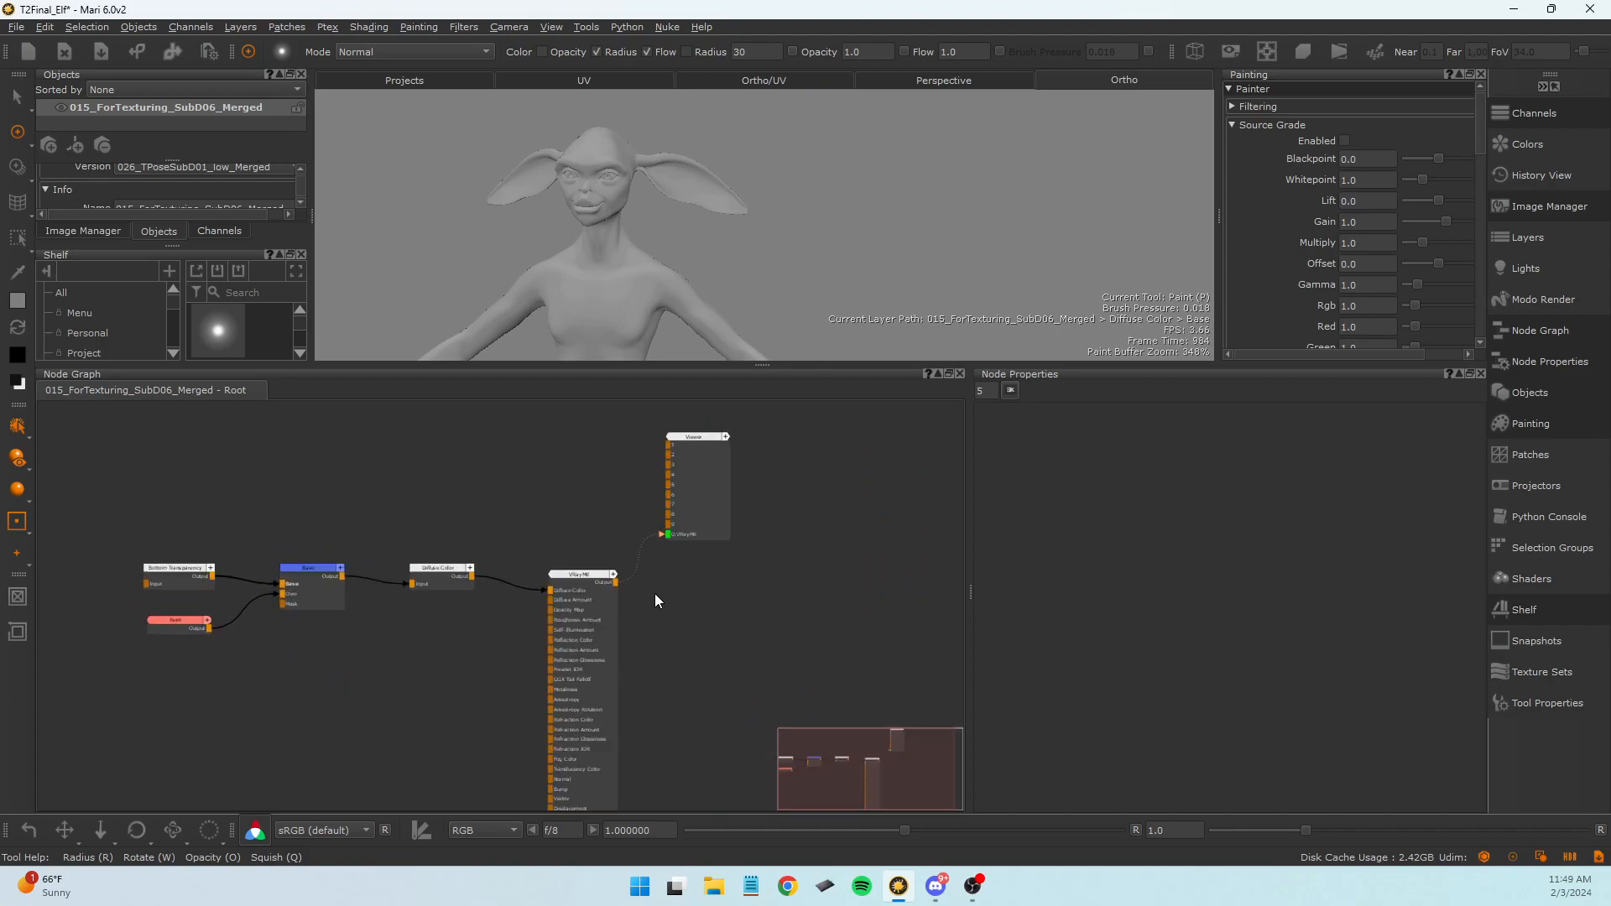
Shift the Viewer and VRayMtl nodes slightly to the right in the graph.
middle_drag(663, 604, 796, 650)
scroll(819, 613, up, 1)
drag(822, 521, 845, 530)
middle_drag(757, 713, 788, 661)
drag(716, 608, 733, 593)
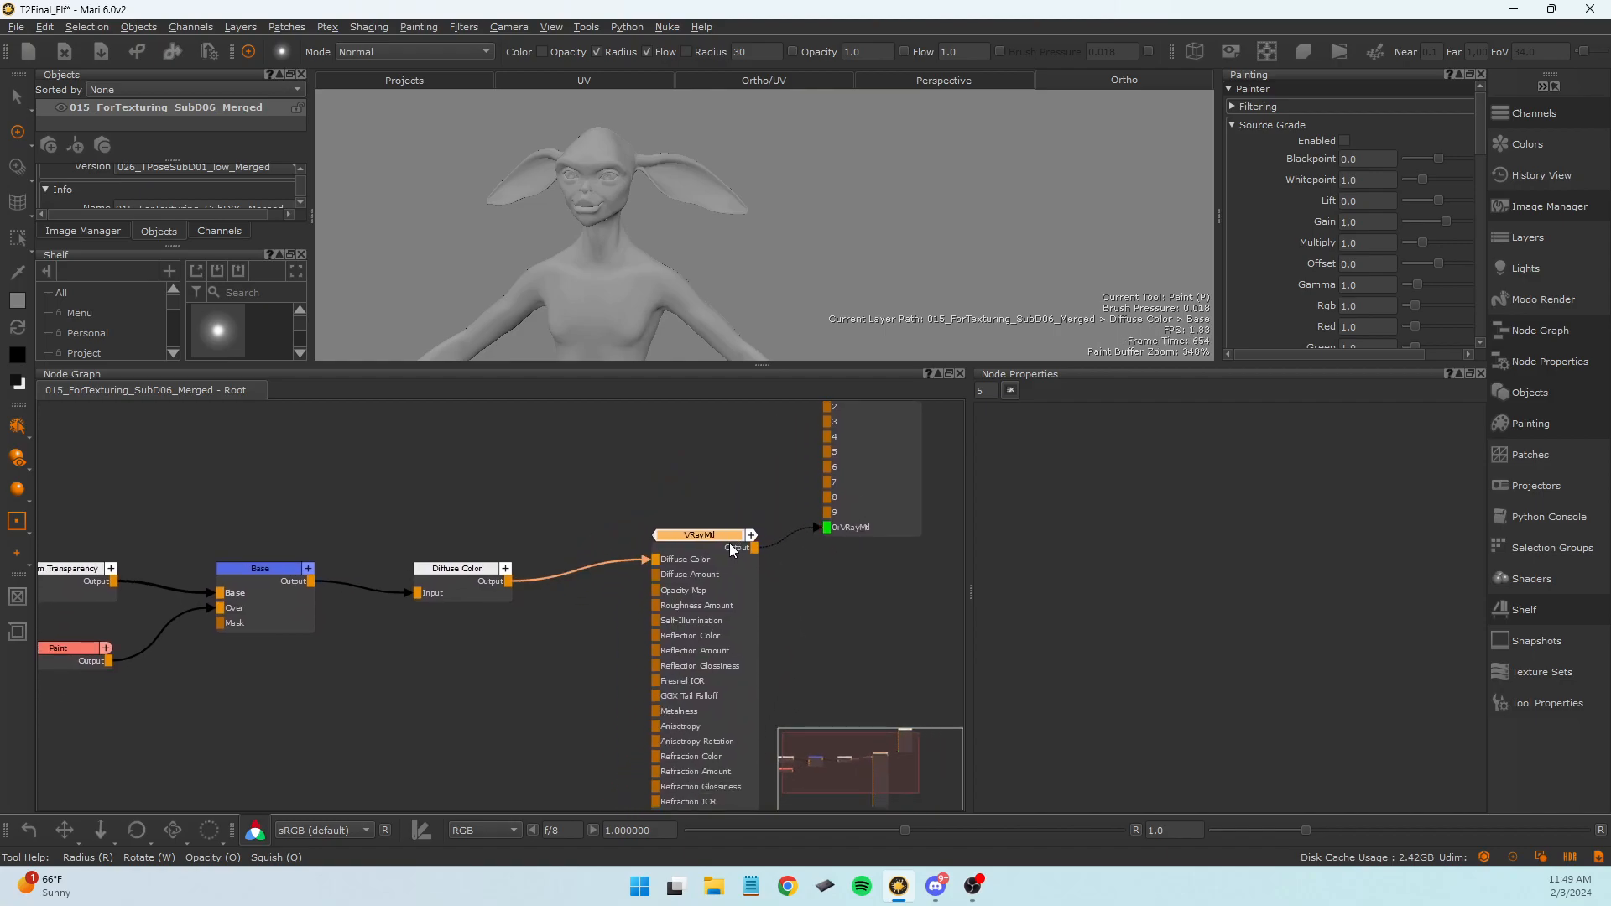
Try to delete the VRayMtl node and wire Diffuse Color straight into the Viewer, and undo the deletion.
key(Delete)
click(510, 582)
drag(511, 581, 854, 525)
drag(503, 581, 833, 530)
middle_drag(629, 588, 598, 722)
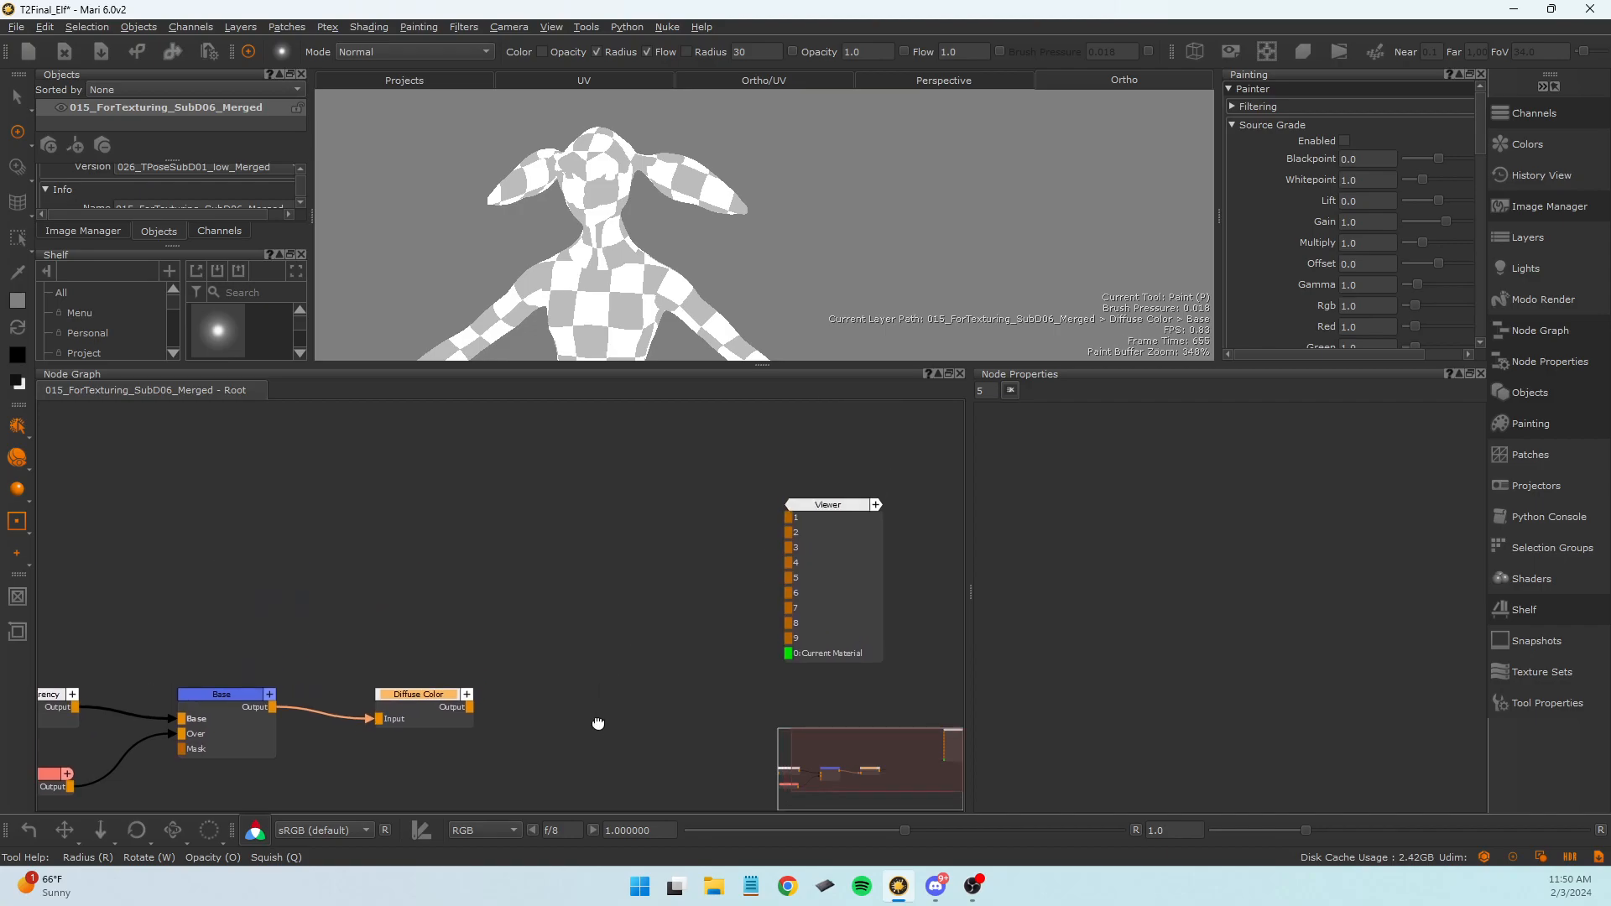
key(ctrl+z)
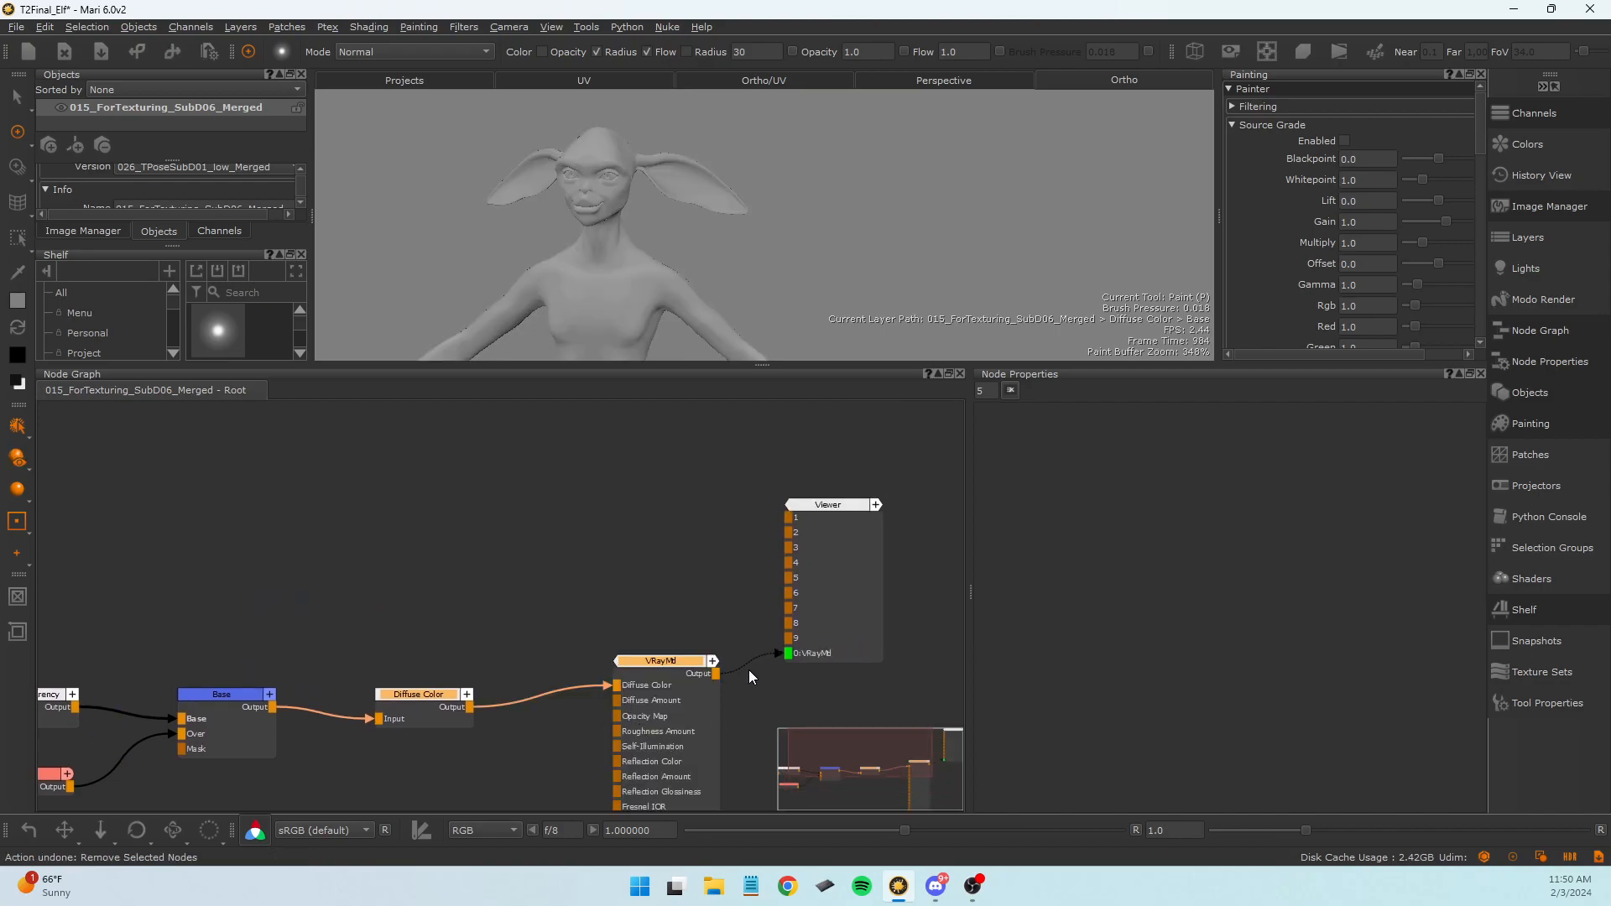
Nudge the VRayMtl node slightly up beside the Diffuse Color node.
scroll(747, 680, down, 2)
middle_drag(745, 693, 731, 654)
drag(686, 668, 680, 656)
click(733, 684)
click(645, 601)
middle_drag(572, 693, 547, 766)
scroll(650, 637, up, 2)
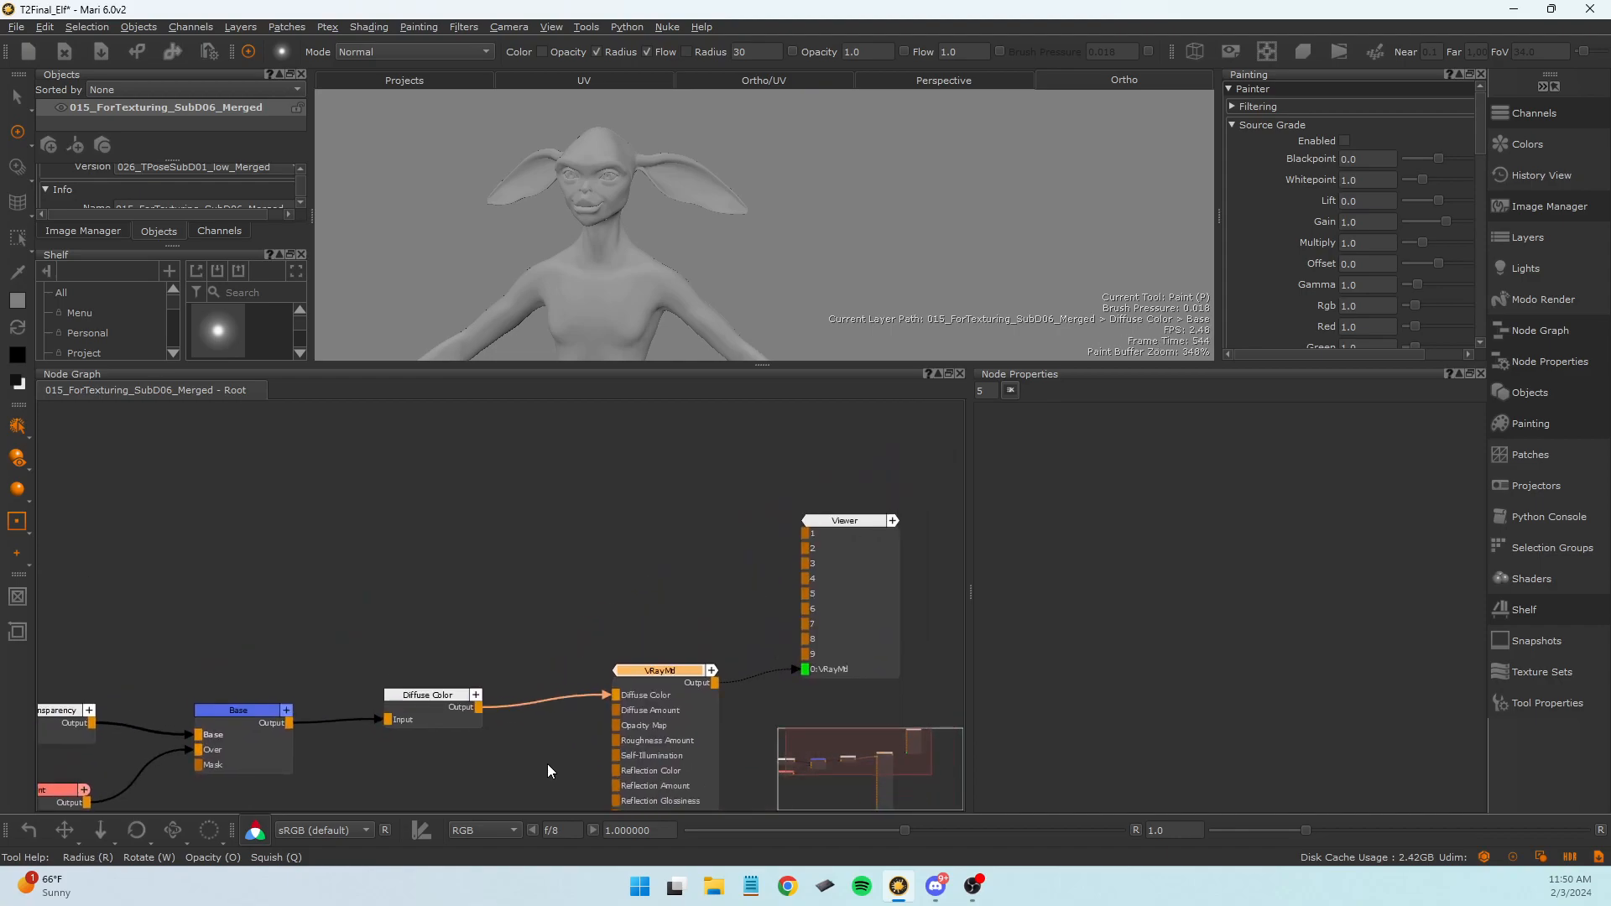
Connect the Diffuse Color output to Viewer input 1 and fit the whole graph in view.
click(448, 712)
key(1)
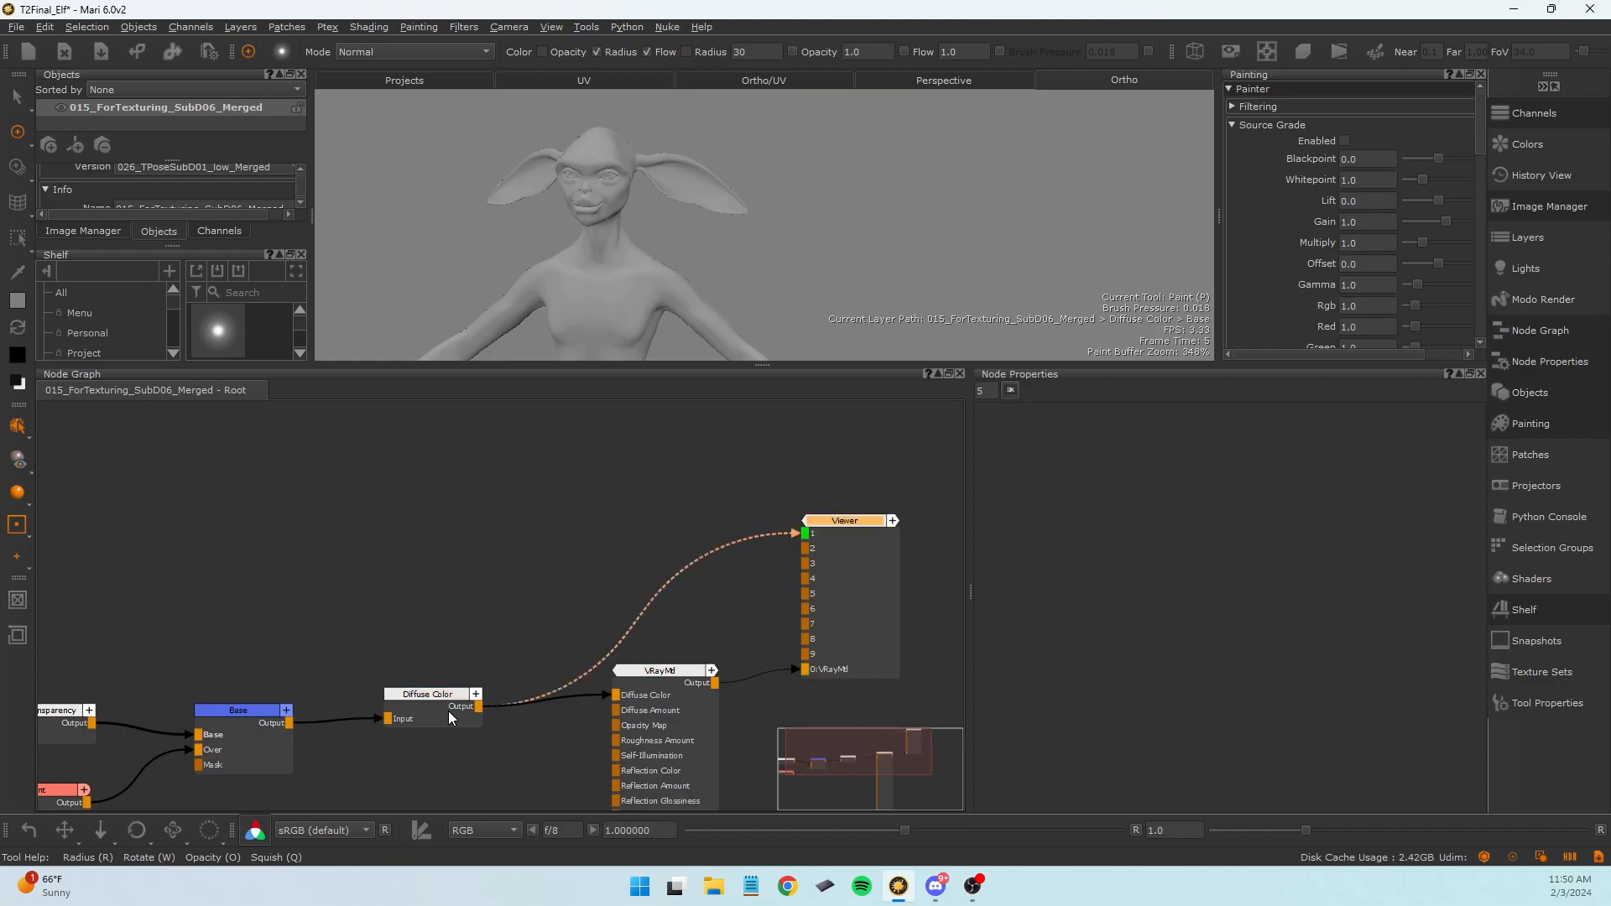
drag(379, 656, 522, 718)
key(a)
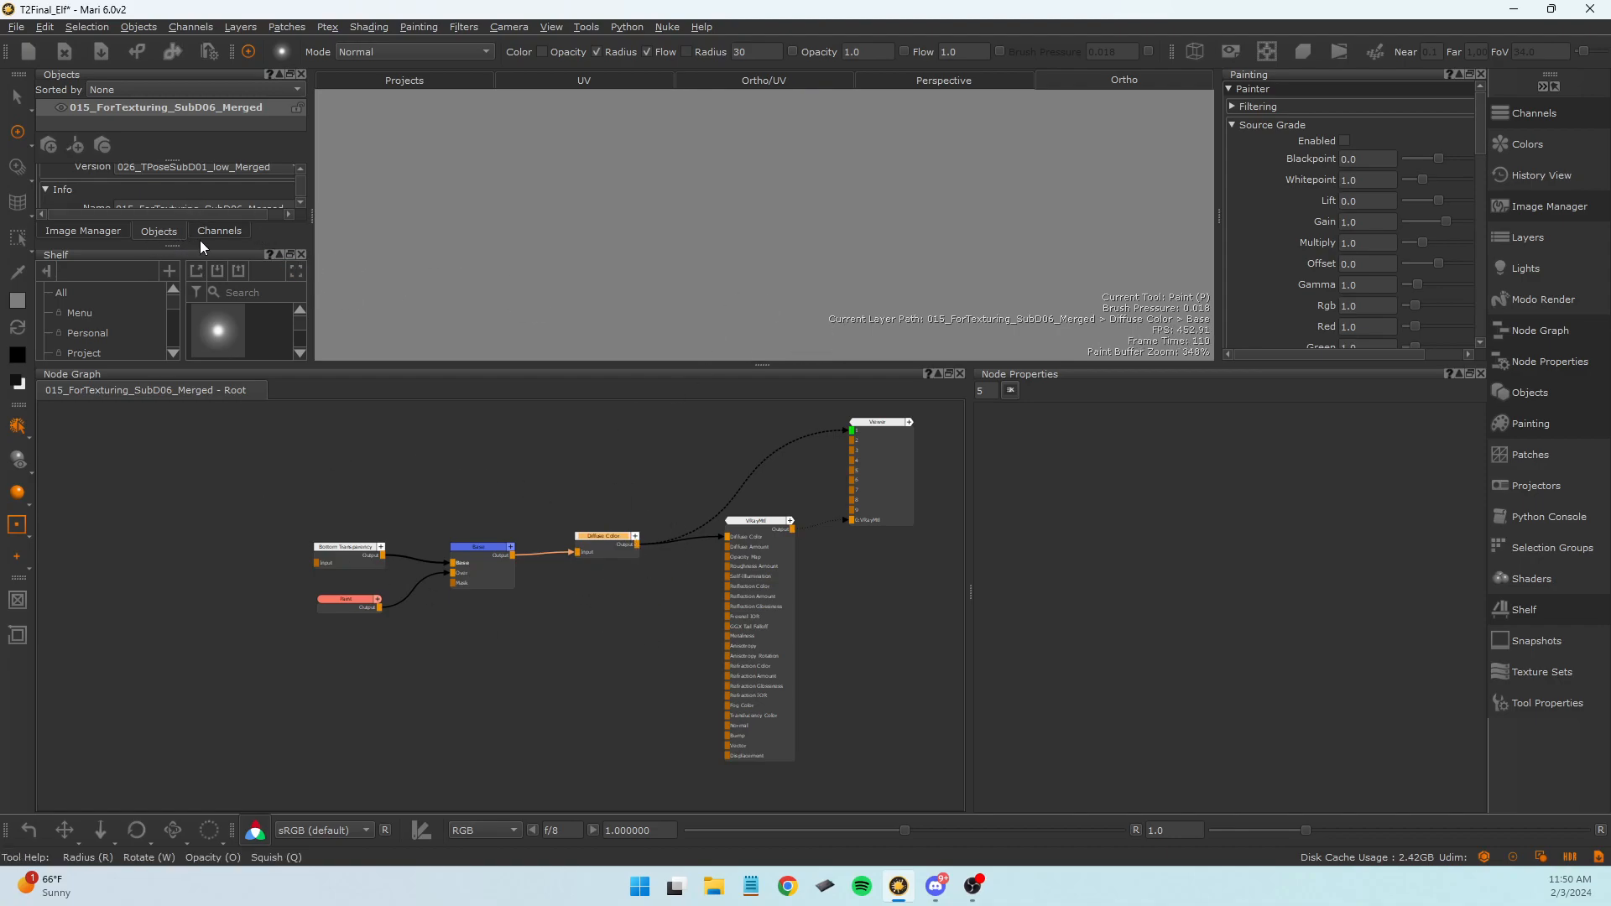
Show the channel list and move the Base merge node slightly up, level with Bottom Transparency.
click(219, 232)
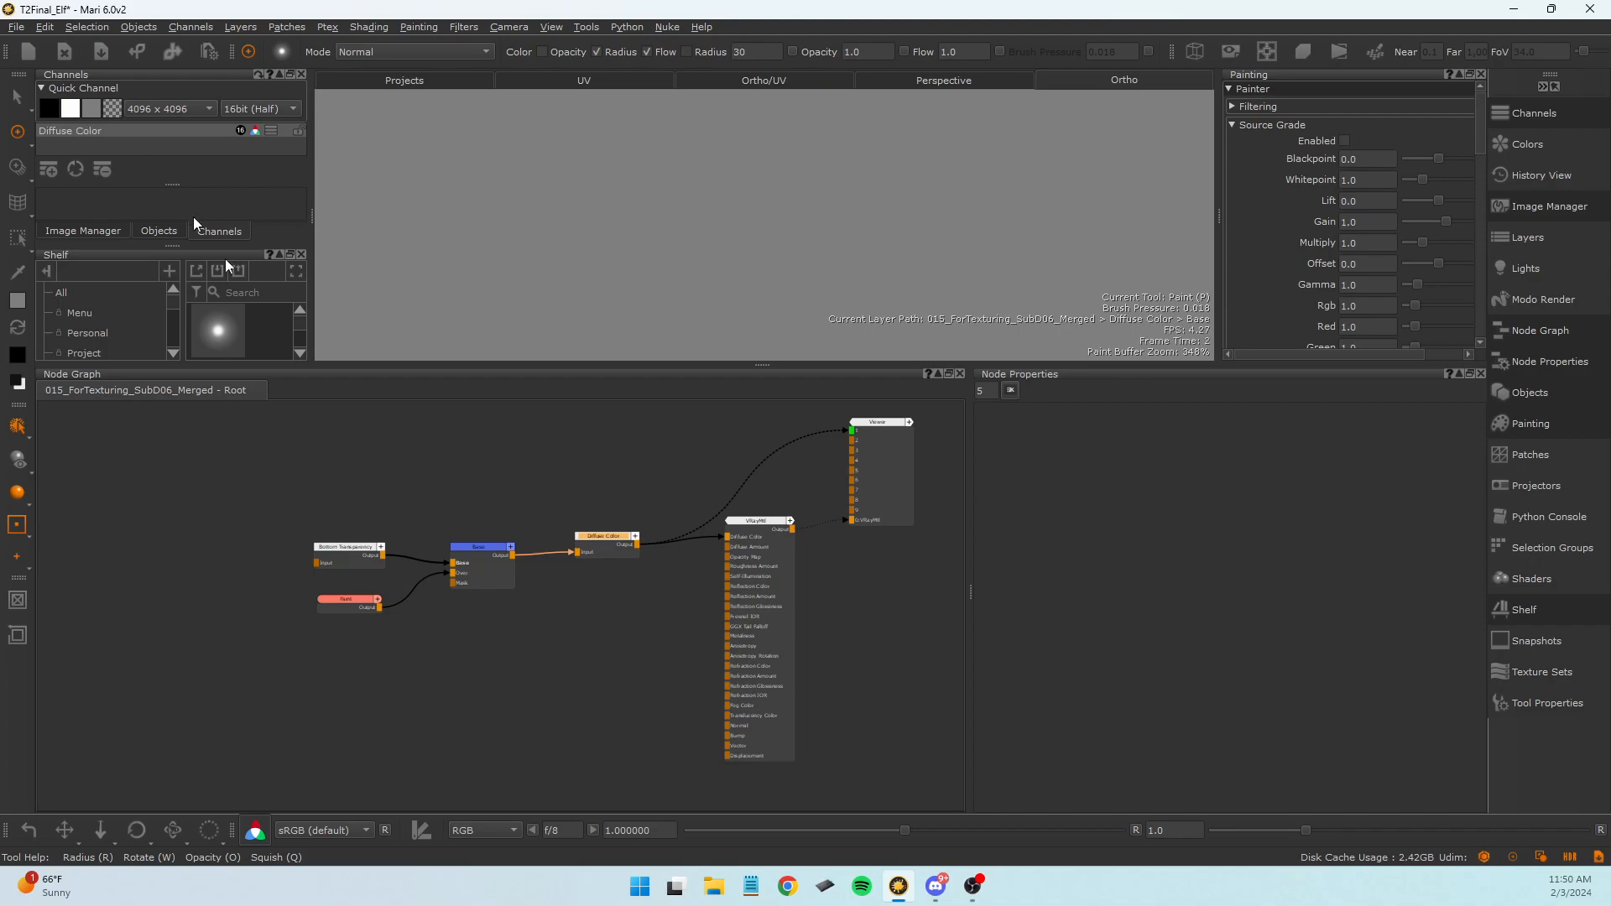
scroll(601, 682, up, 5)
click(563, 612)
drag(562, 621, 561, 587)
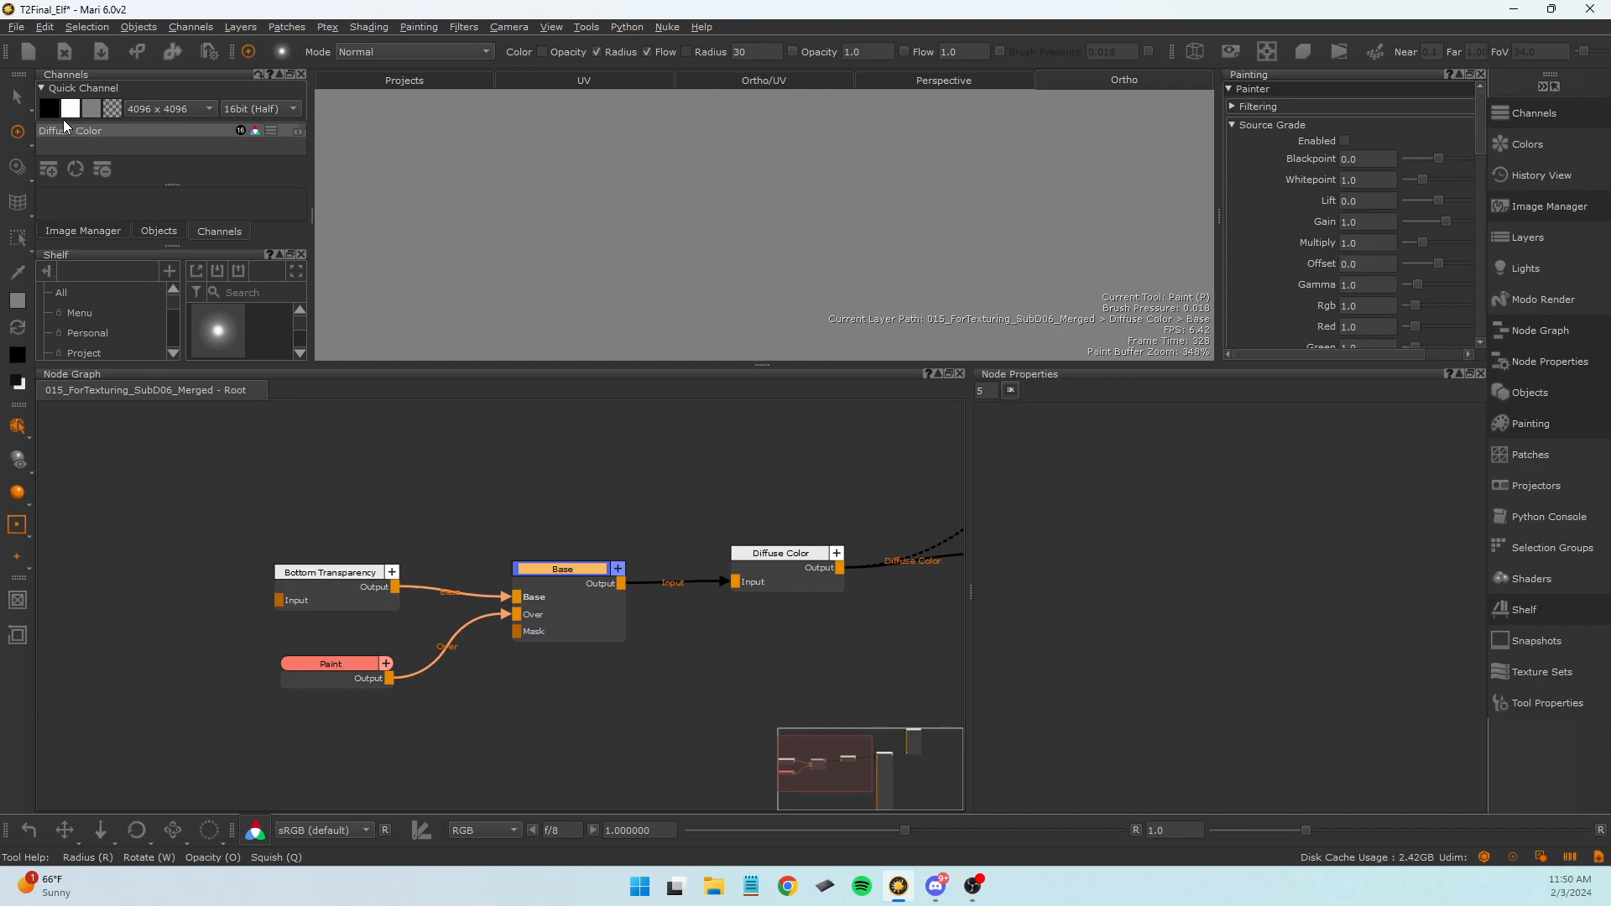
Create a grey quick channel at 4096 x 4096, 16bit (Half), and locate its nodes in the graph.
click(89, 109)
scroll(715, 715, down, 1)
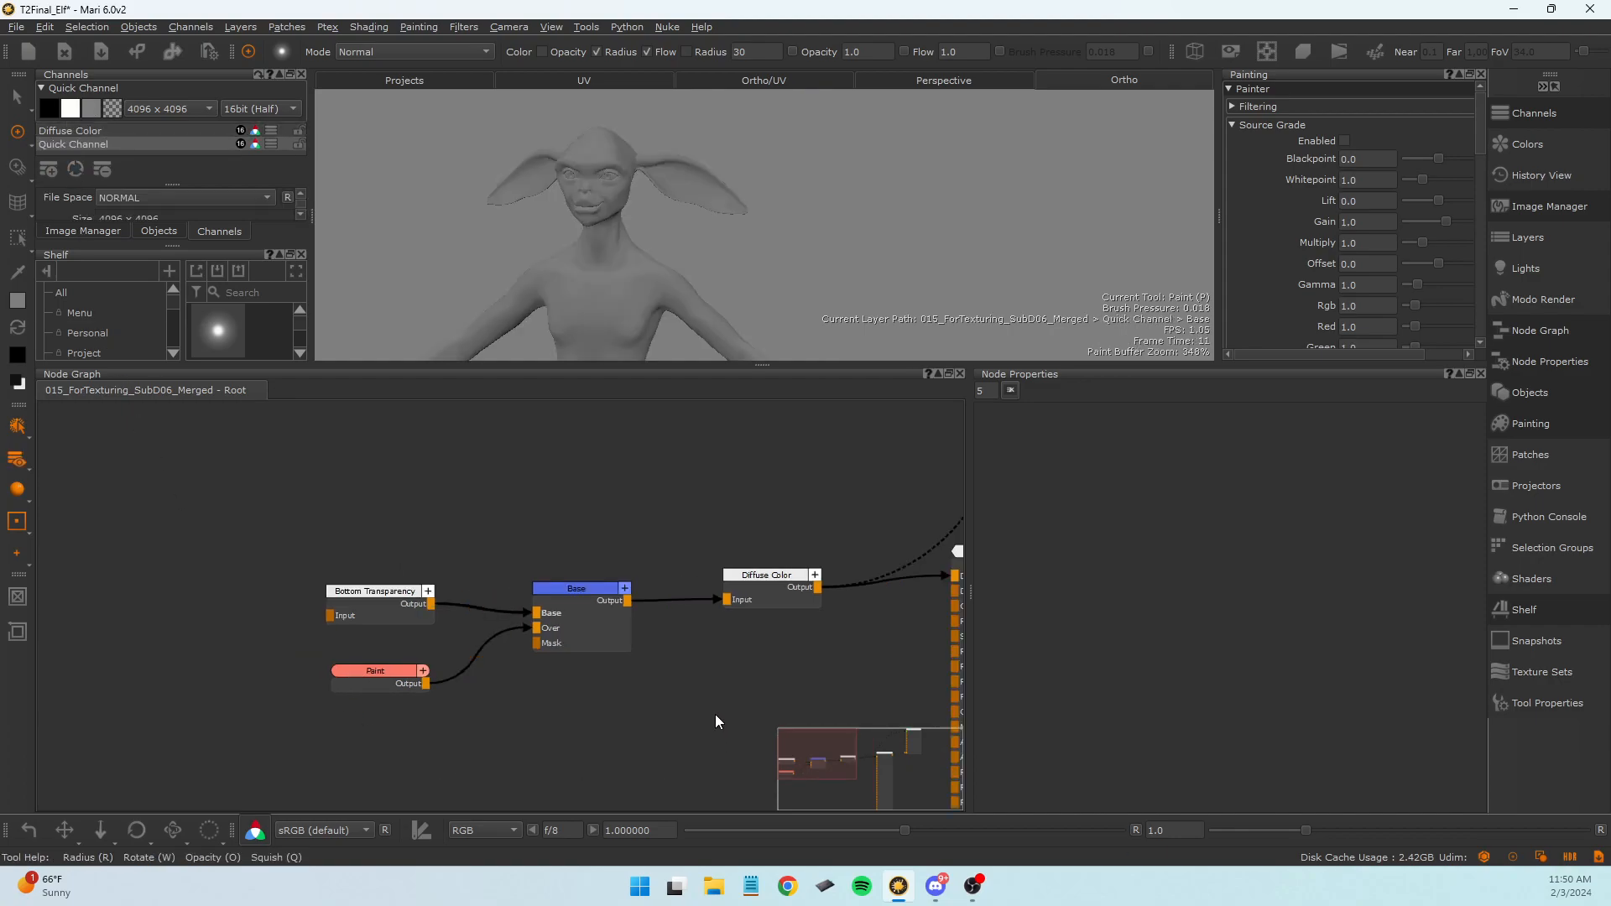
scroll(794, 693, down, 10)
middle_drag(787, 693, 441, 566)
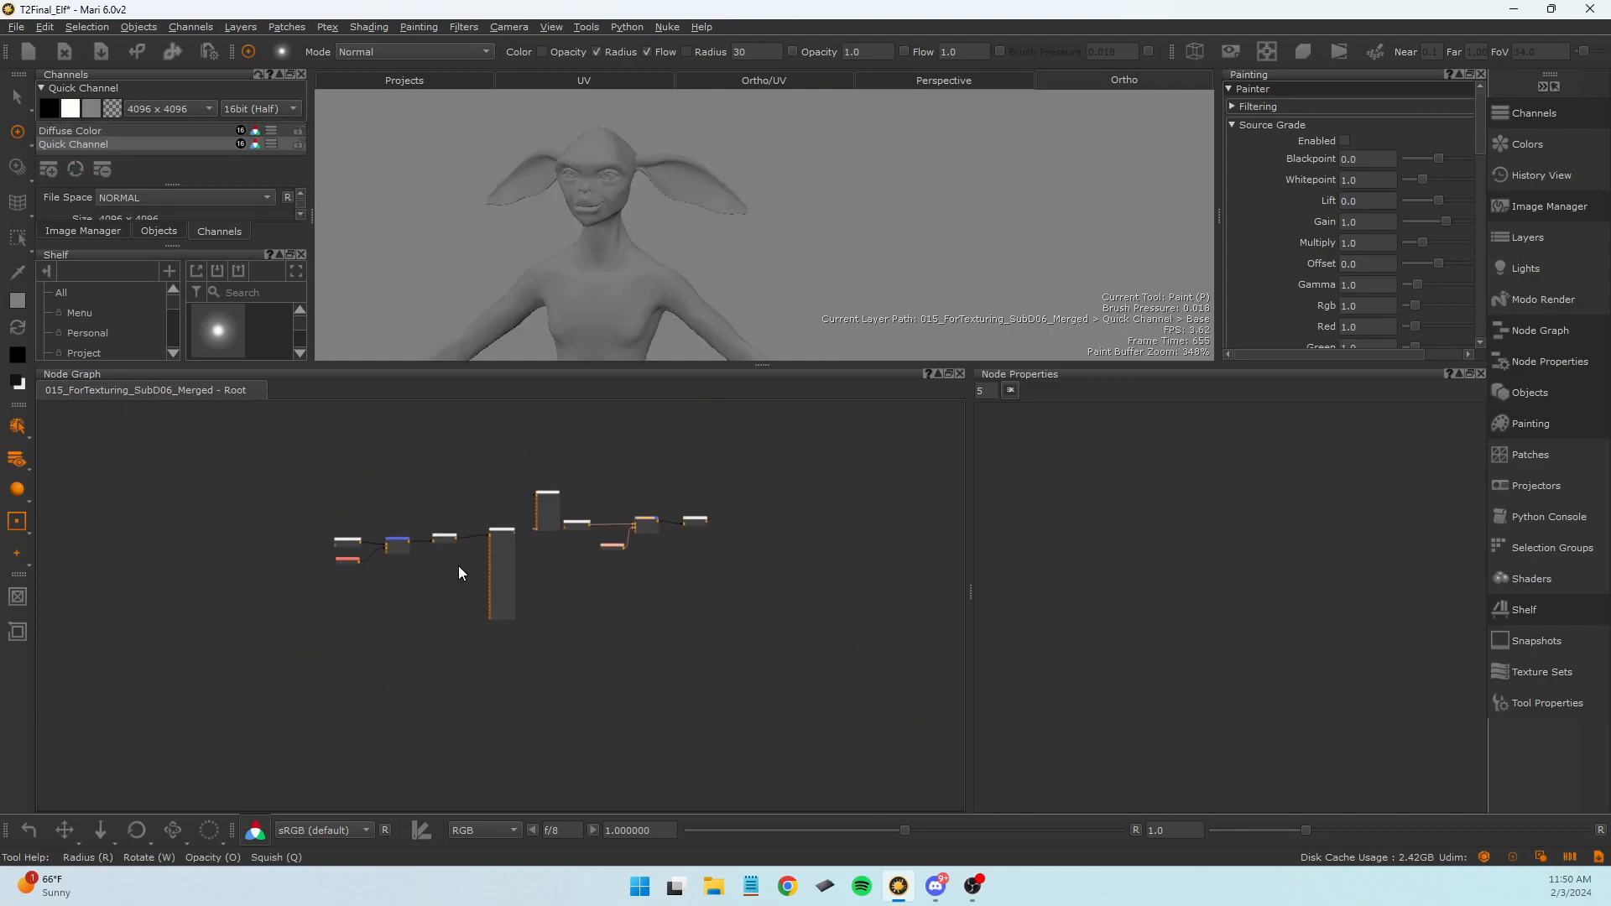
scroll(652, 489, up, 5)
scroll(449, 565, up, 2)
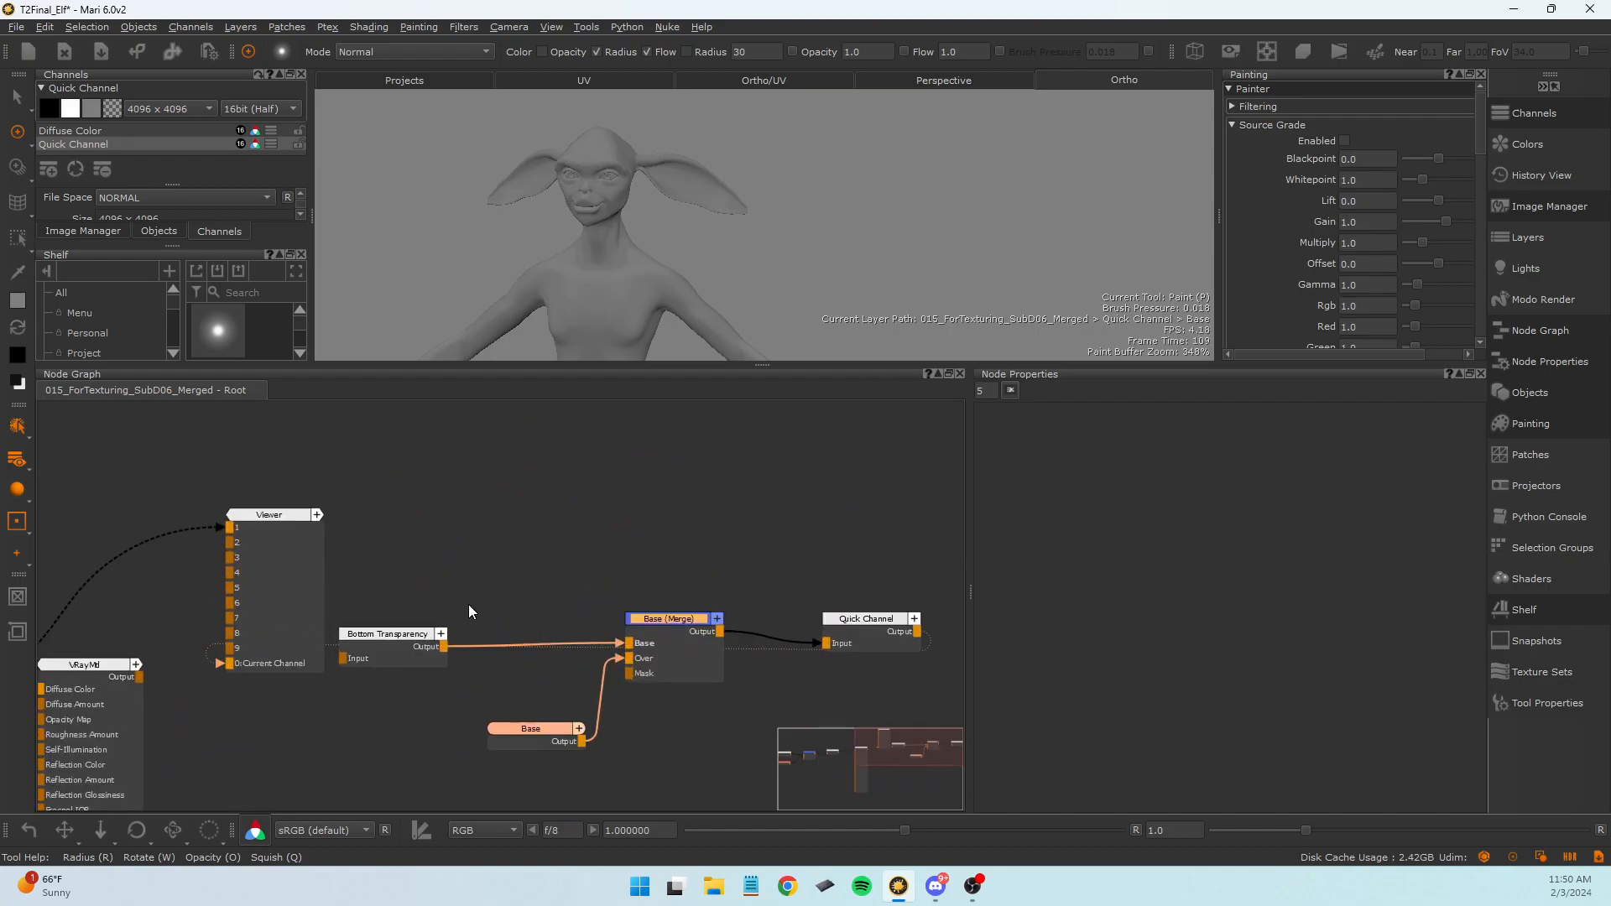
Move the Viewer up clear of the new channel's nodes and bring the Quick Channel node closer to Base (Merge).
drag(245, 646, 252, 538)
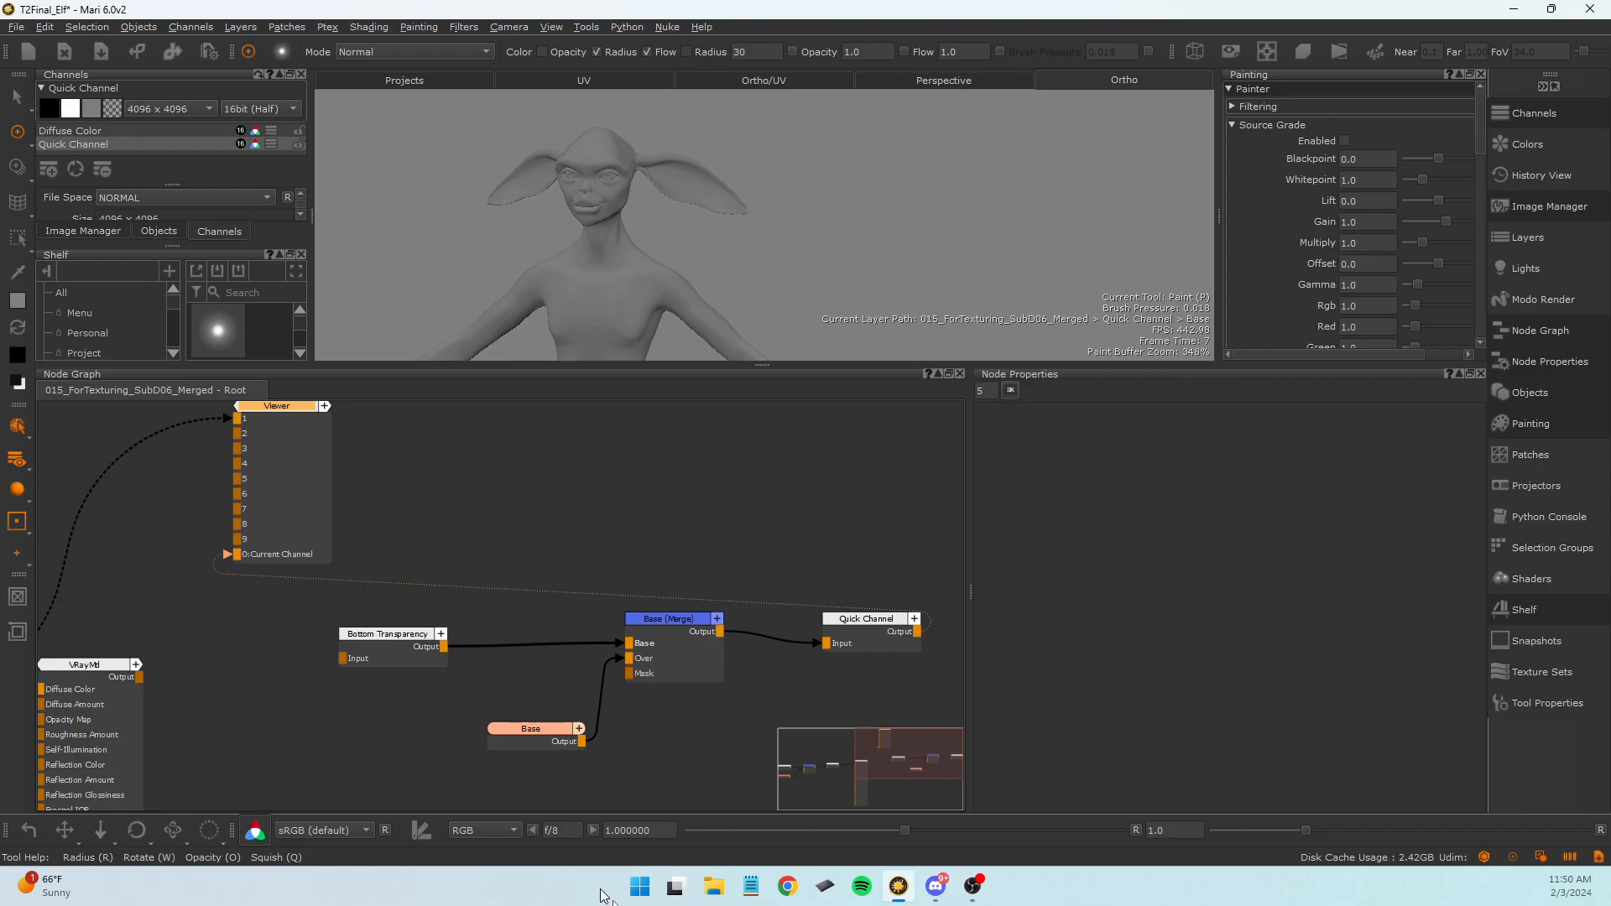
mouse_move(867, 641)
mouse_down()
mouse_move(853, 615)
mouse_move(854, 629)
mouse_up()
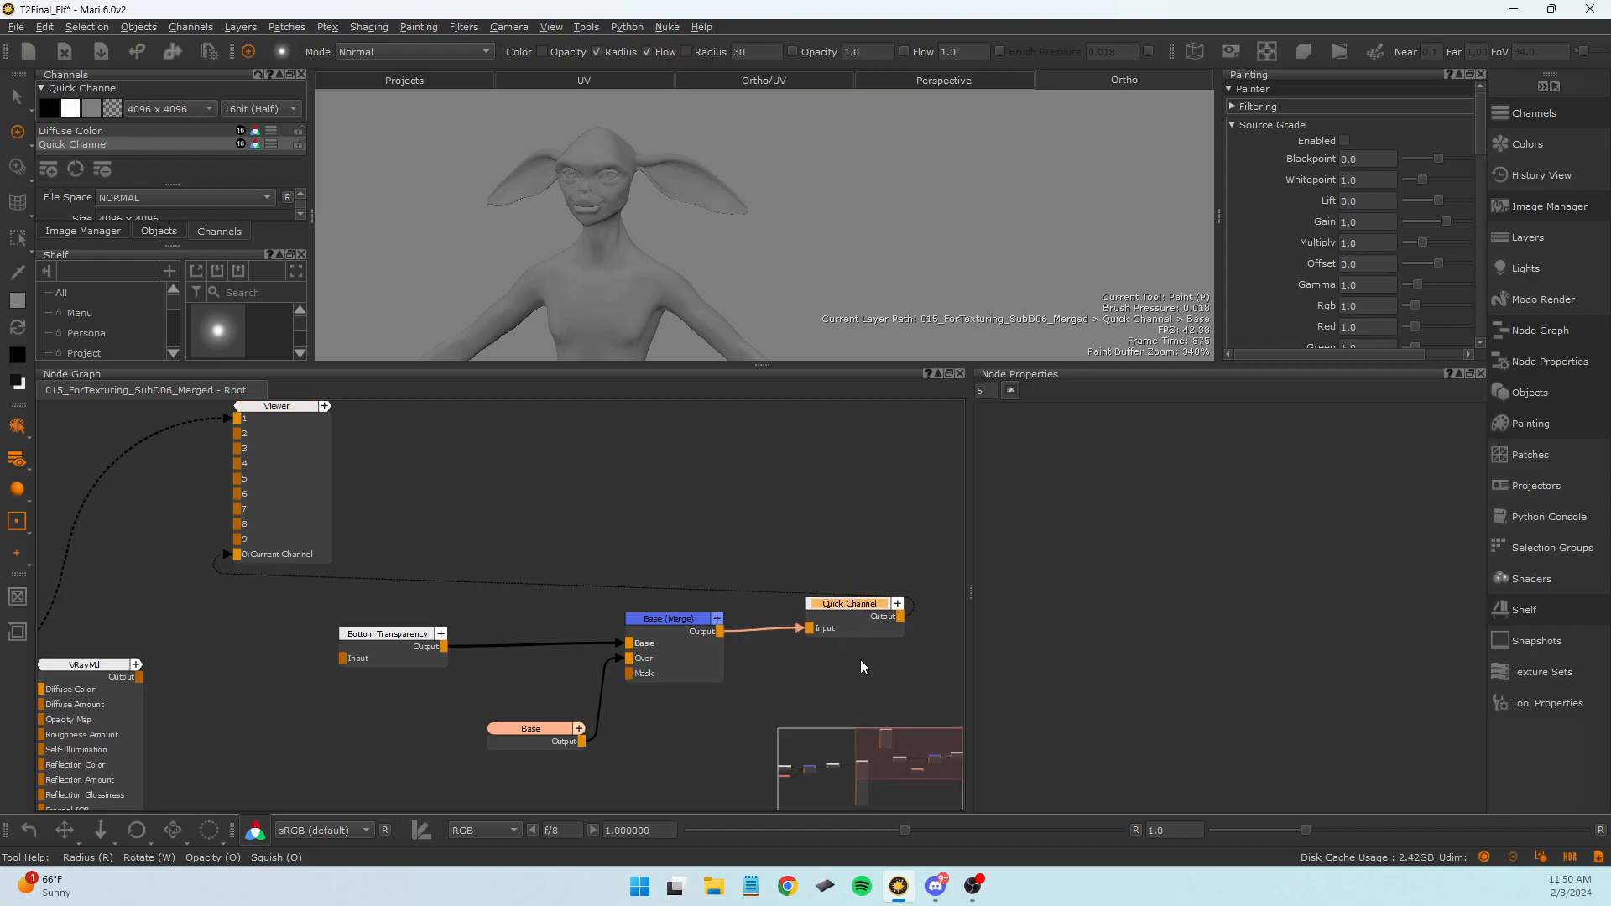
Rename the Quick Channel node as Test and nudge its Base (Merge) node slightly down.
double_click(842, 603)
double_click(1050, 413)
text(Test)
key(Return)
scroll(645, 687, down, 2)
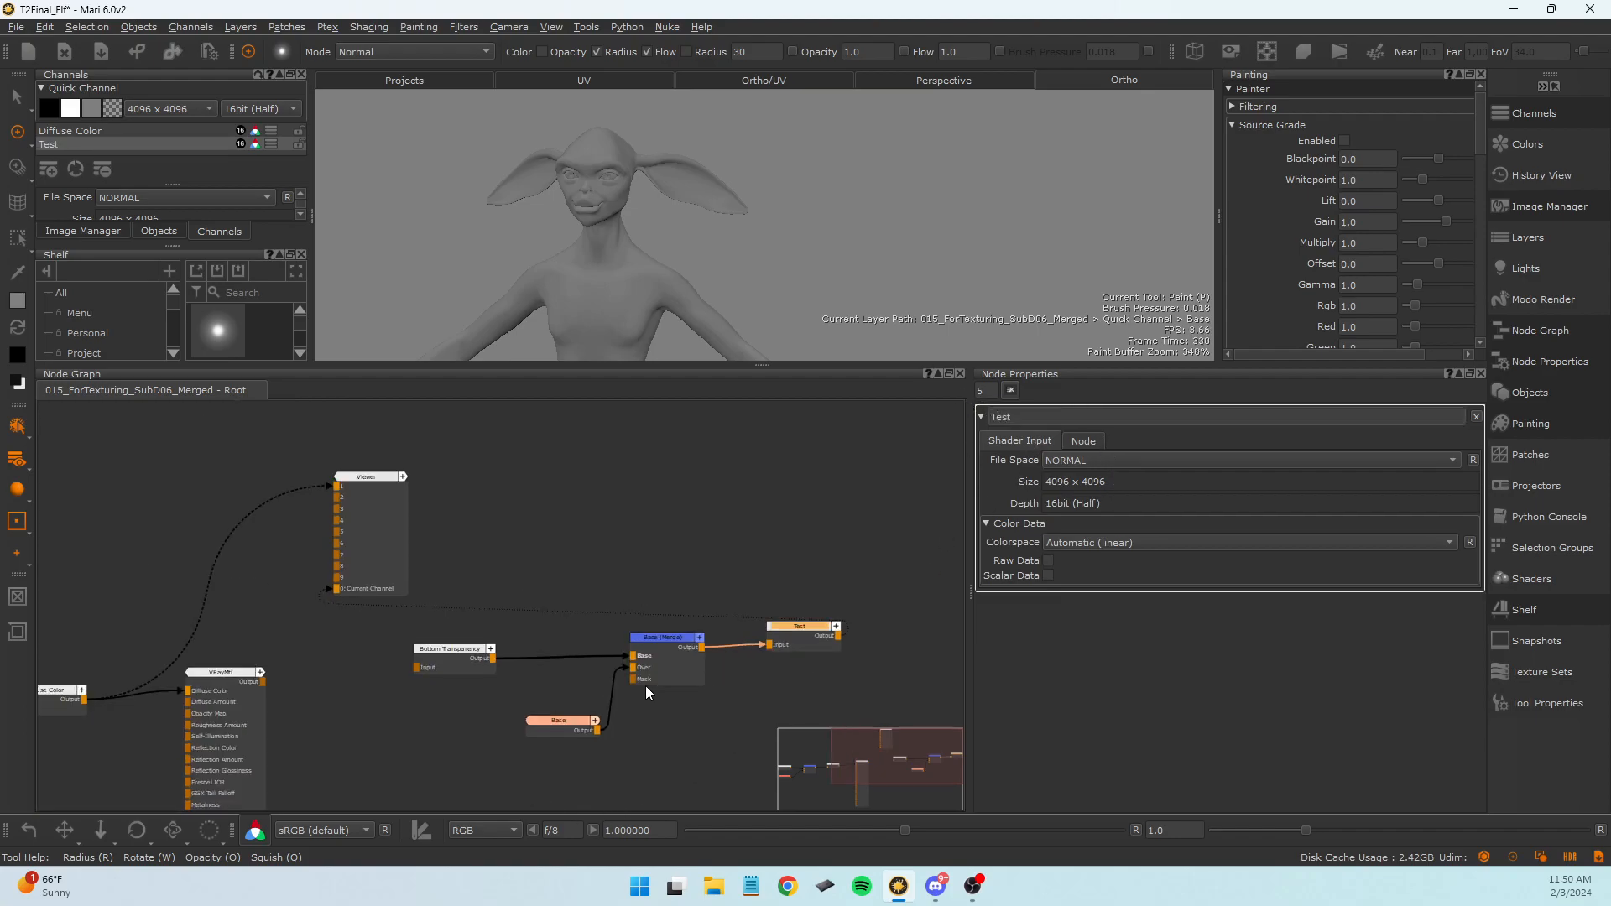
drag(670, 637, 667, 648)
scroll(667, 691, up, 3)
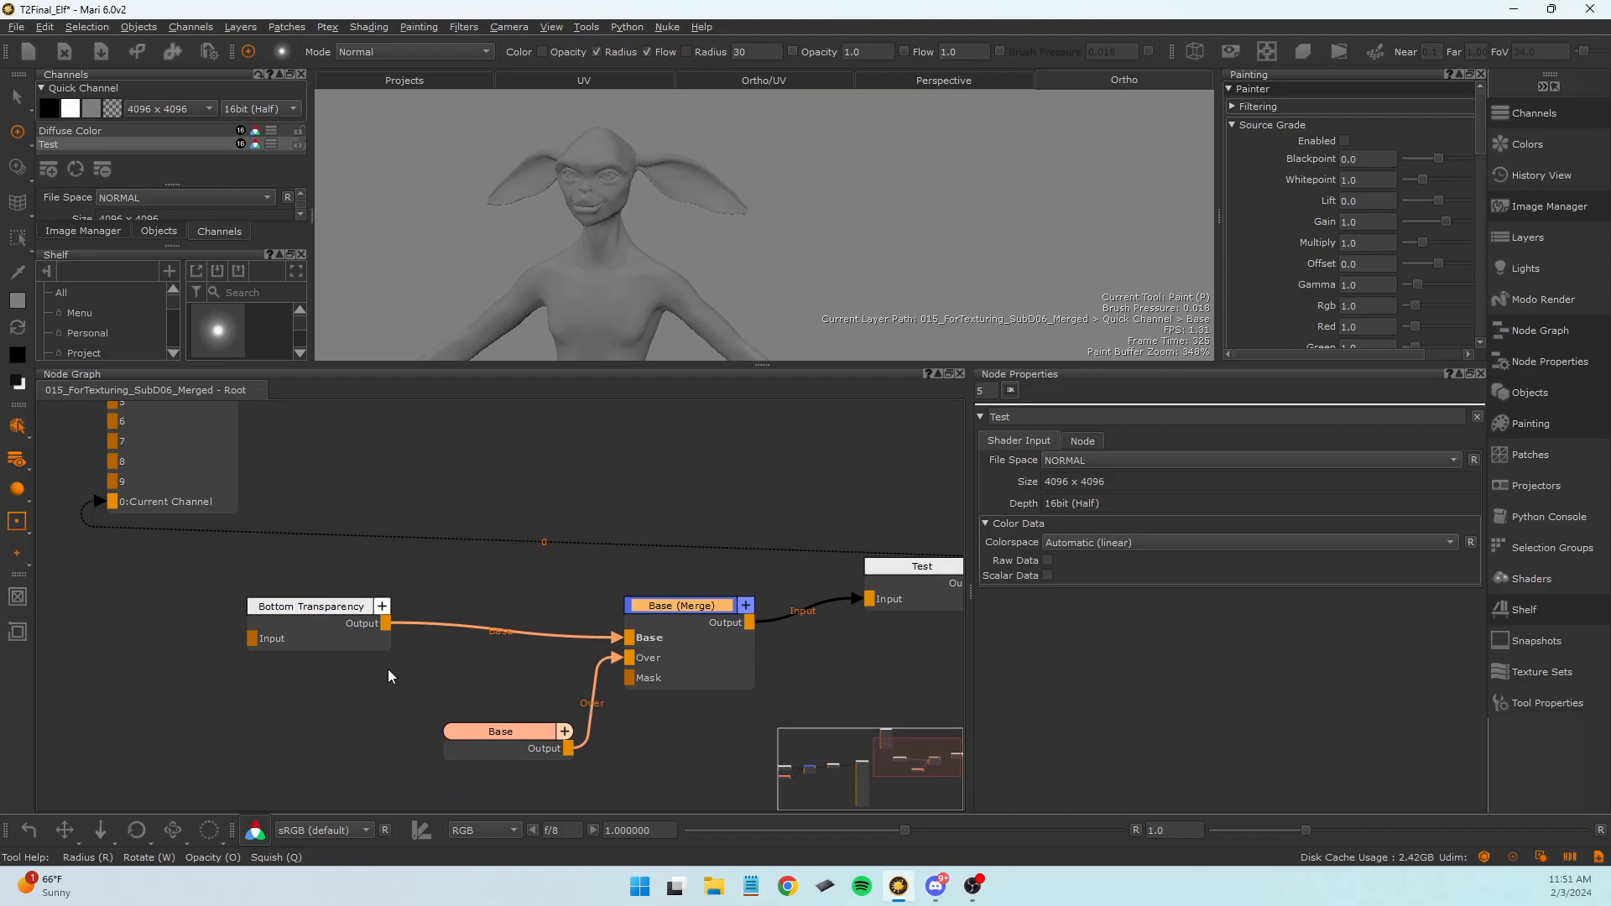
Select all nodes of the Test channel, move them below the main graph and delete them.
scroll(294, 631, down, 5)
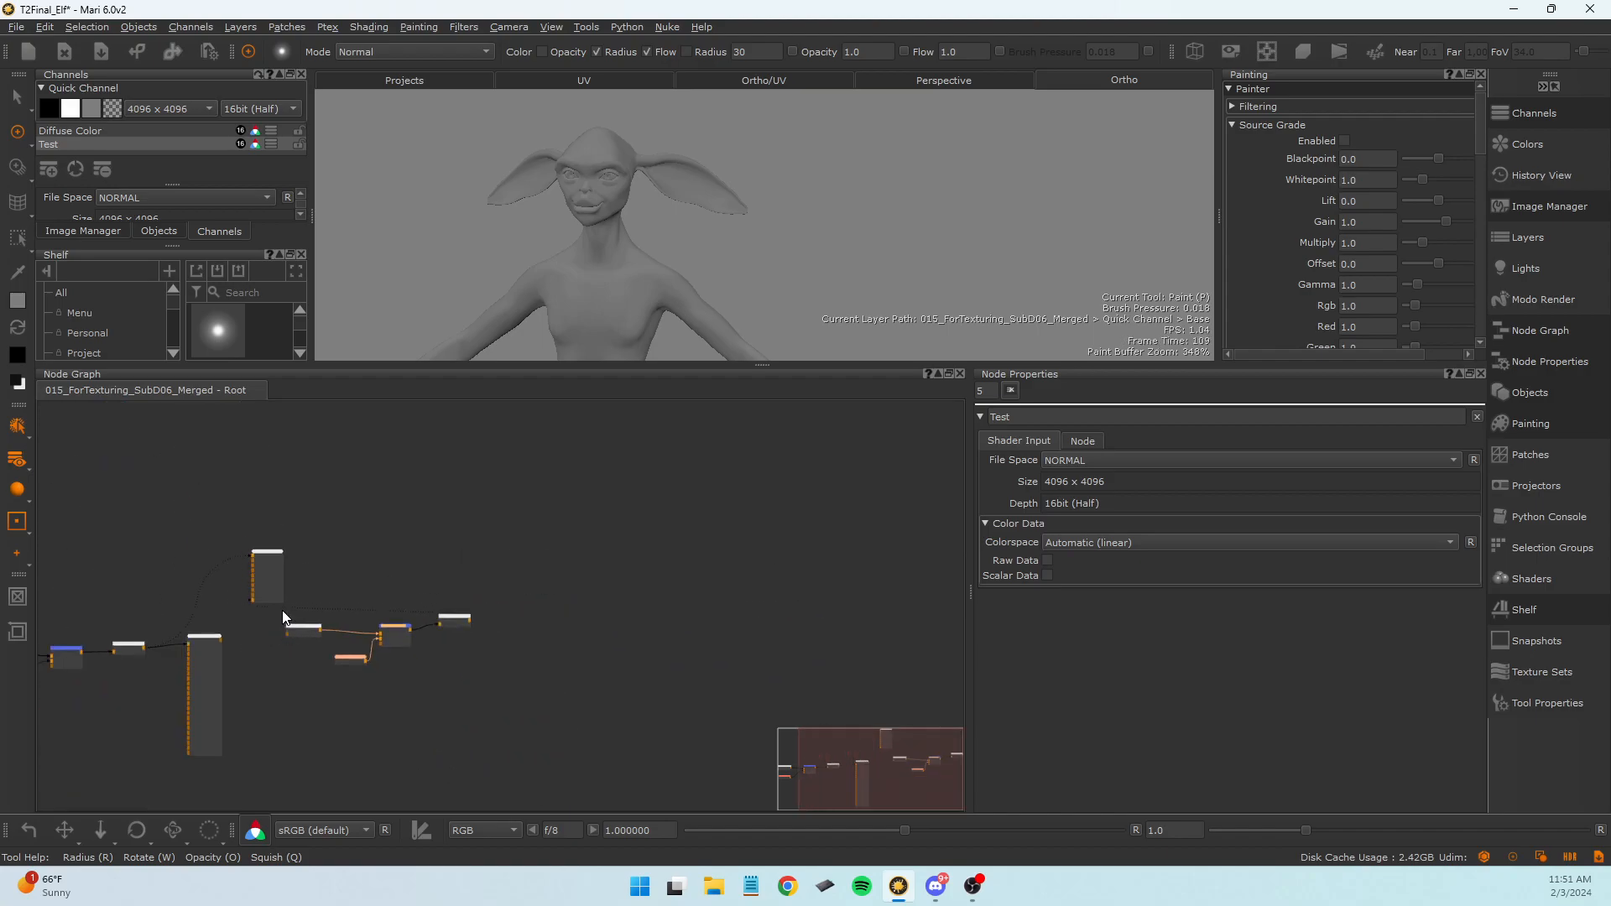
drag(304, 597, 509, 693)
drag(451, 622, 139, 717)
middle_drag(138, 717, 496, 633)
key(Delete)
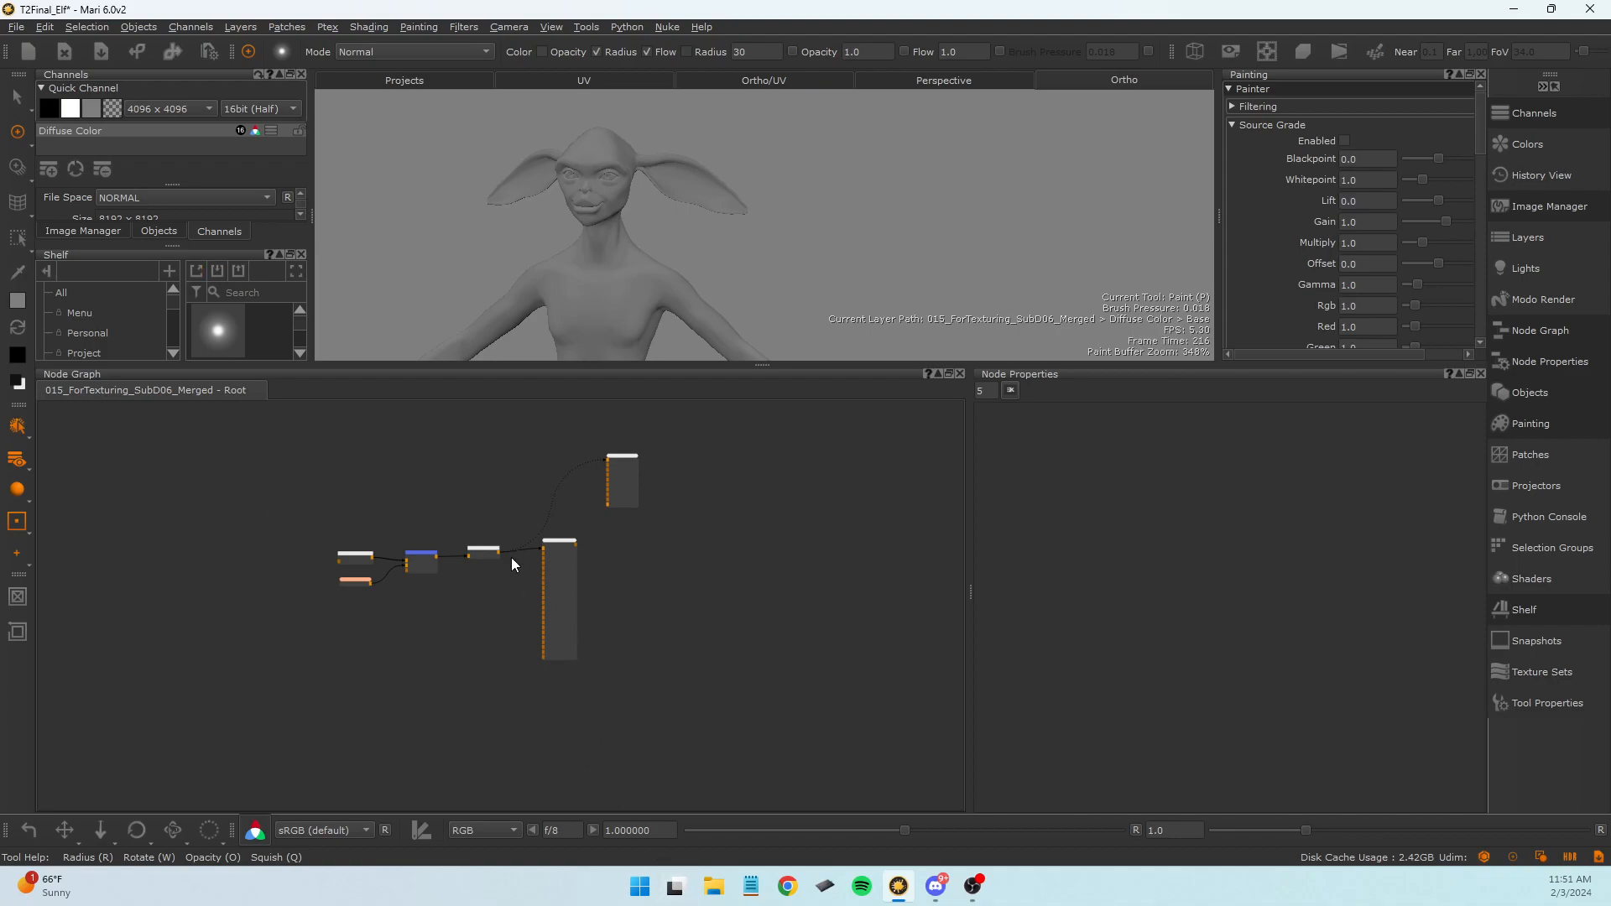
Look over the Diffuse Color channel's available actions and its Base, Paint and Bottom Transparency nodes.
scroll(508, 537, up, 4)
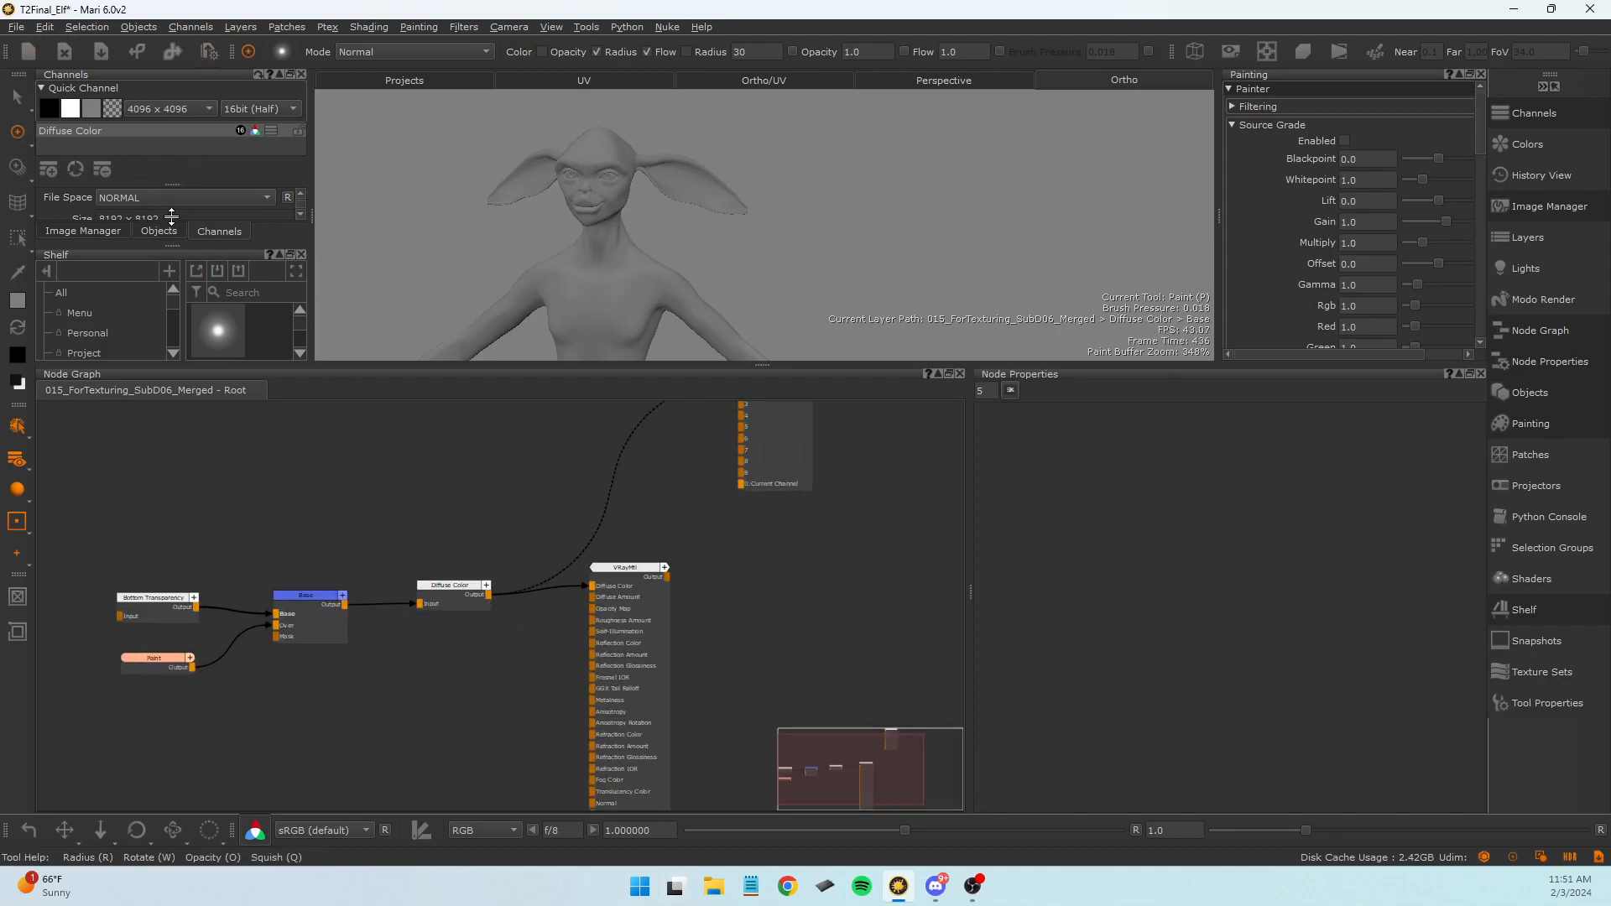
right_click(78, 132)
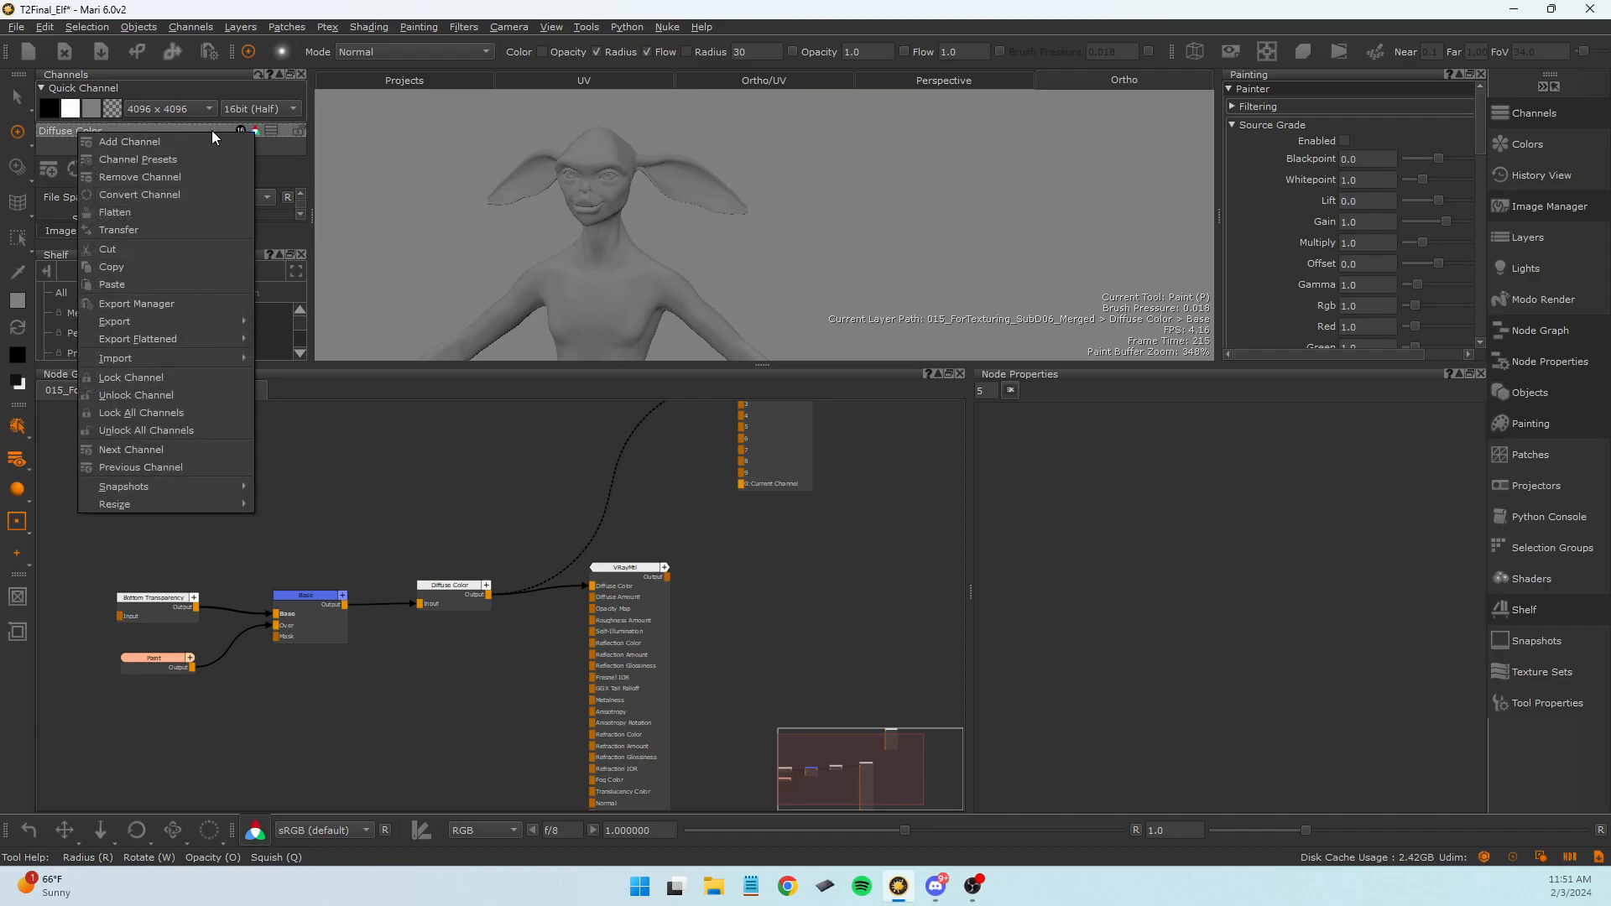
click(272, 139)
scroll(455, 672, up, 3)
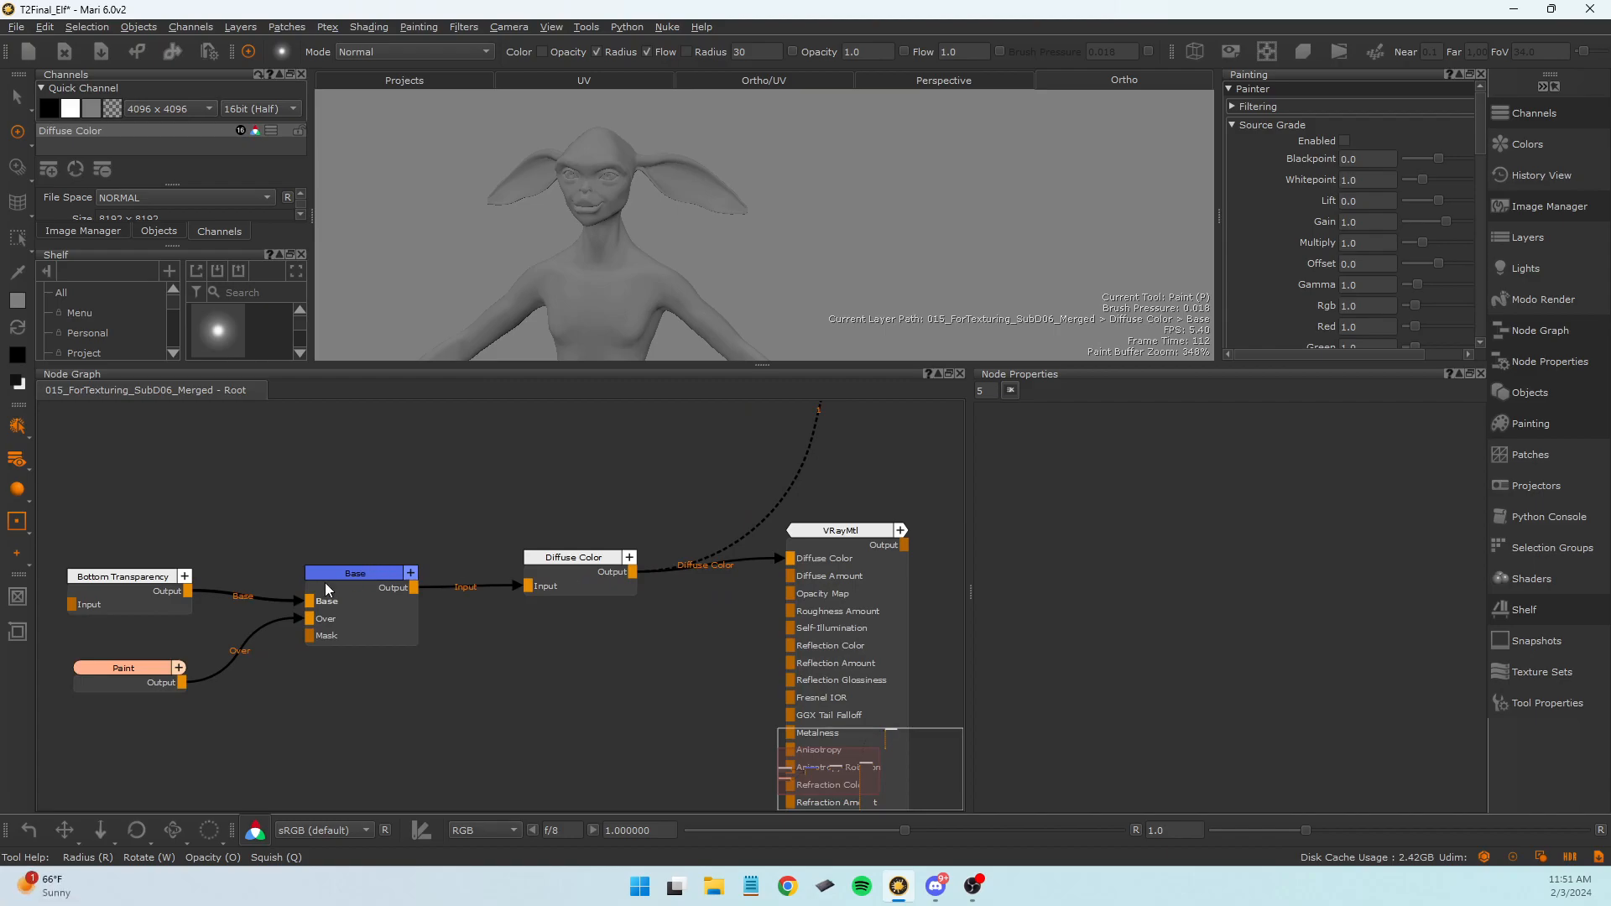
scroll(314, 661, down, 2)
middle_drag(313, 659, 368, 659)
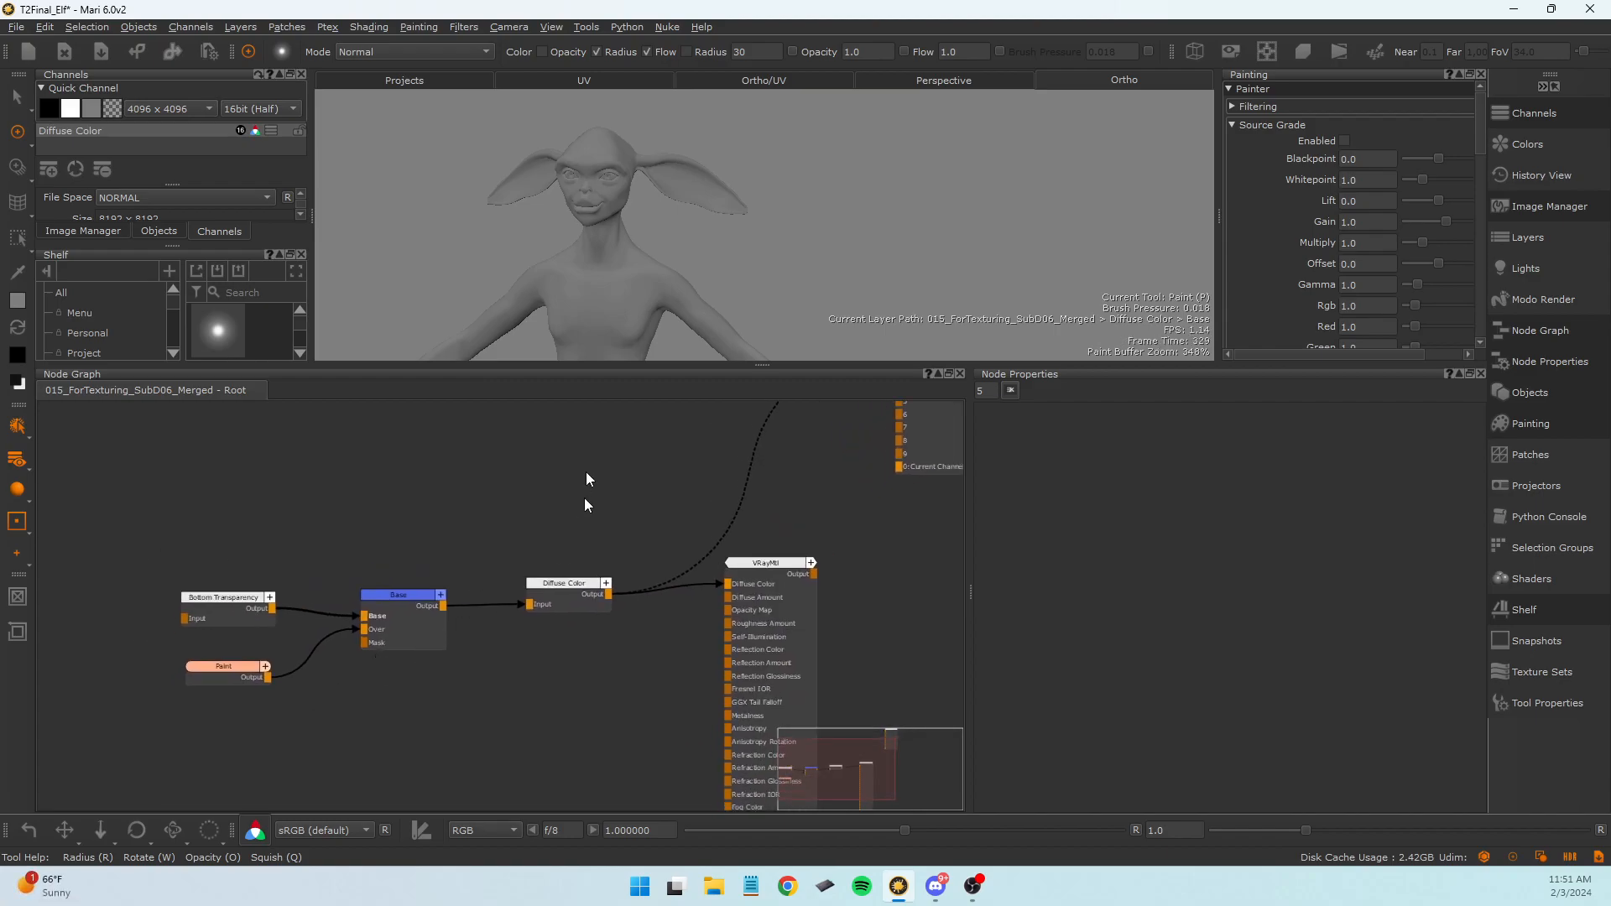
Move the Bottom Transparency, Paint and Base nodes far away from the Diffuse Color node, leaving a long connection between them.
mouse_move(560, 604)
mouse_down()
mouse_move(571, 568)
mouse_move(566, 589)
mouse_up()
middle_drag(454, 621, 626, 541)
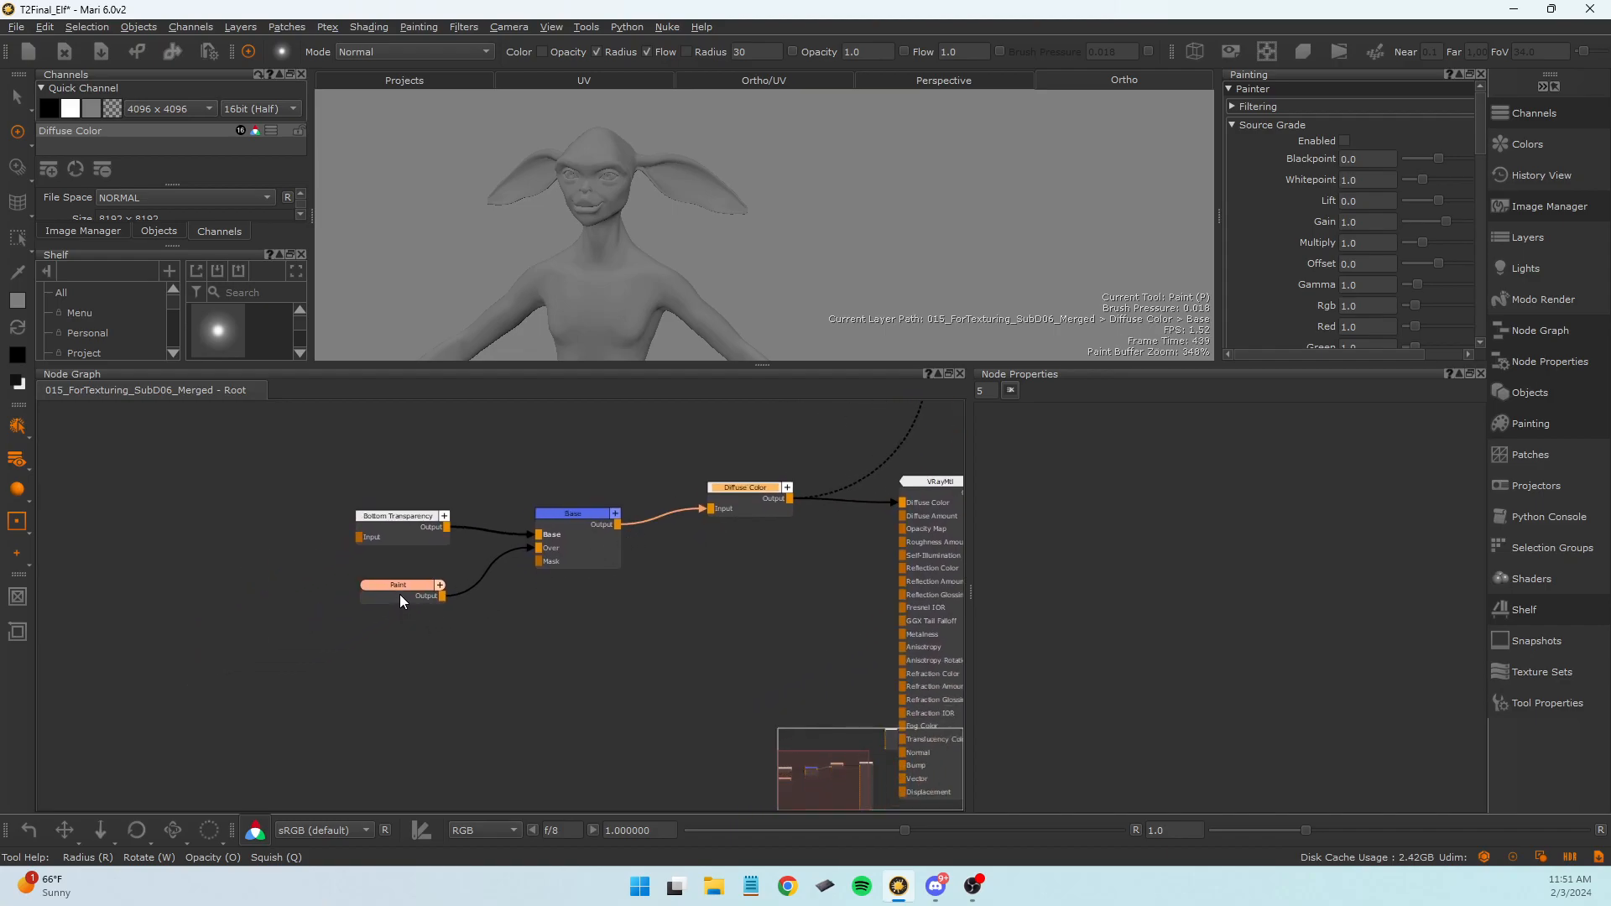
drag(319, 435, 593, 673)
drag(594, 566, 93, 563)
middle_drag(245, 619, 798, 610)
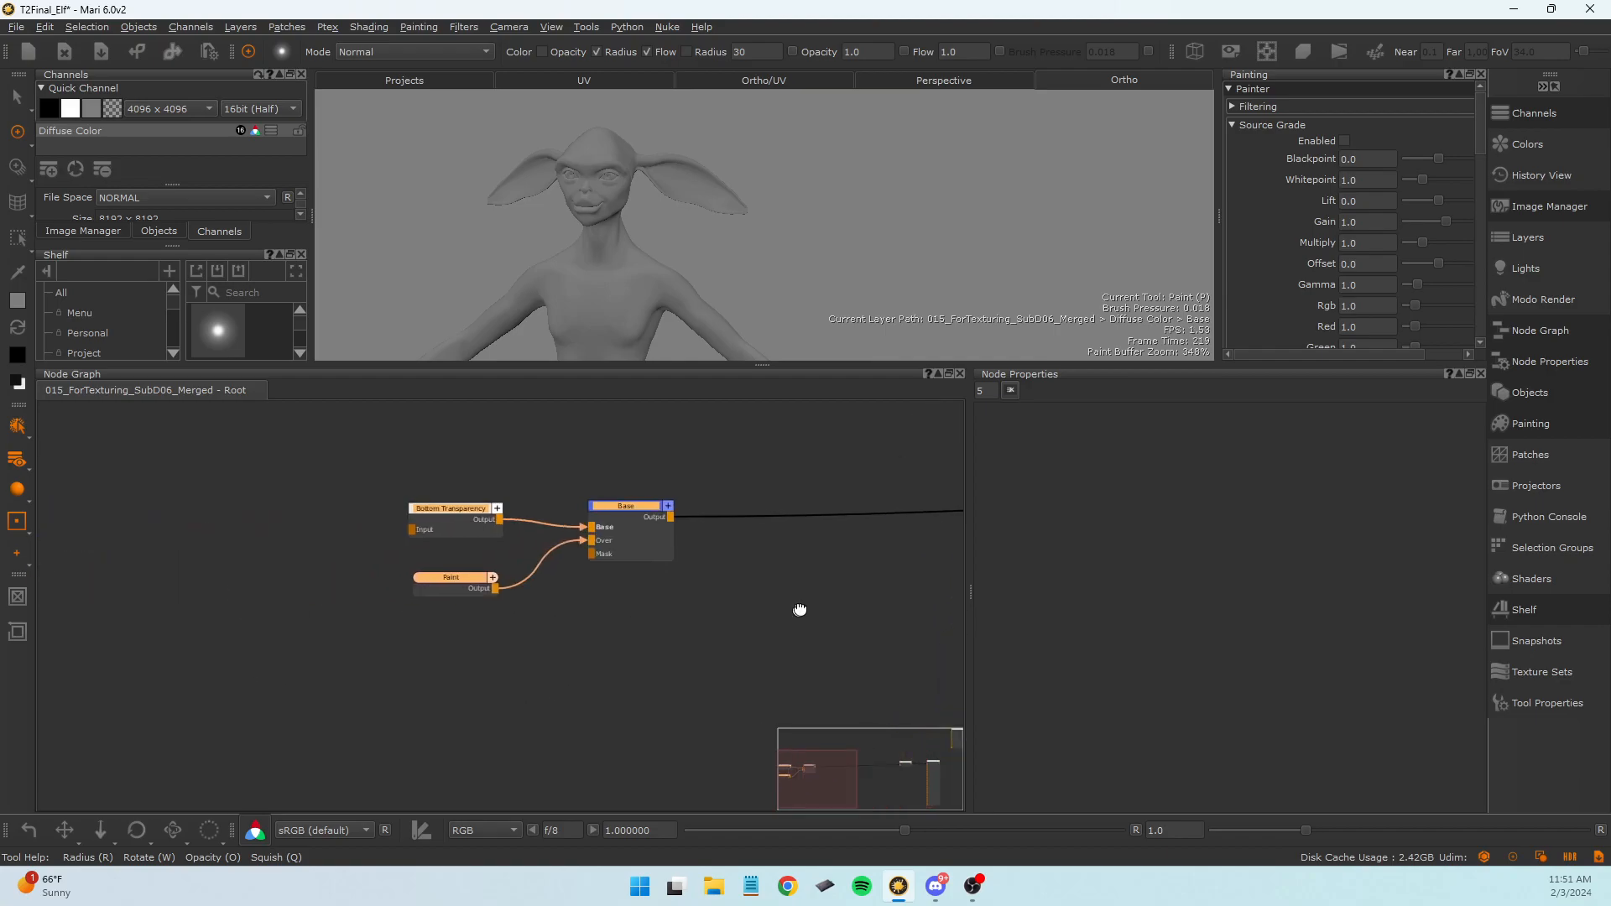
drag(617, 547, 265, 551)
middle_drag(365, 586, 250, 533)
scroll(374, 560, down, 5)
middle_drag(376, 562, 508, 648)
scroll(517, 590, up, 3)
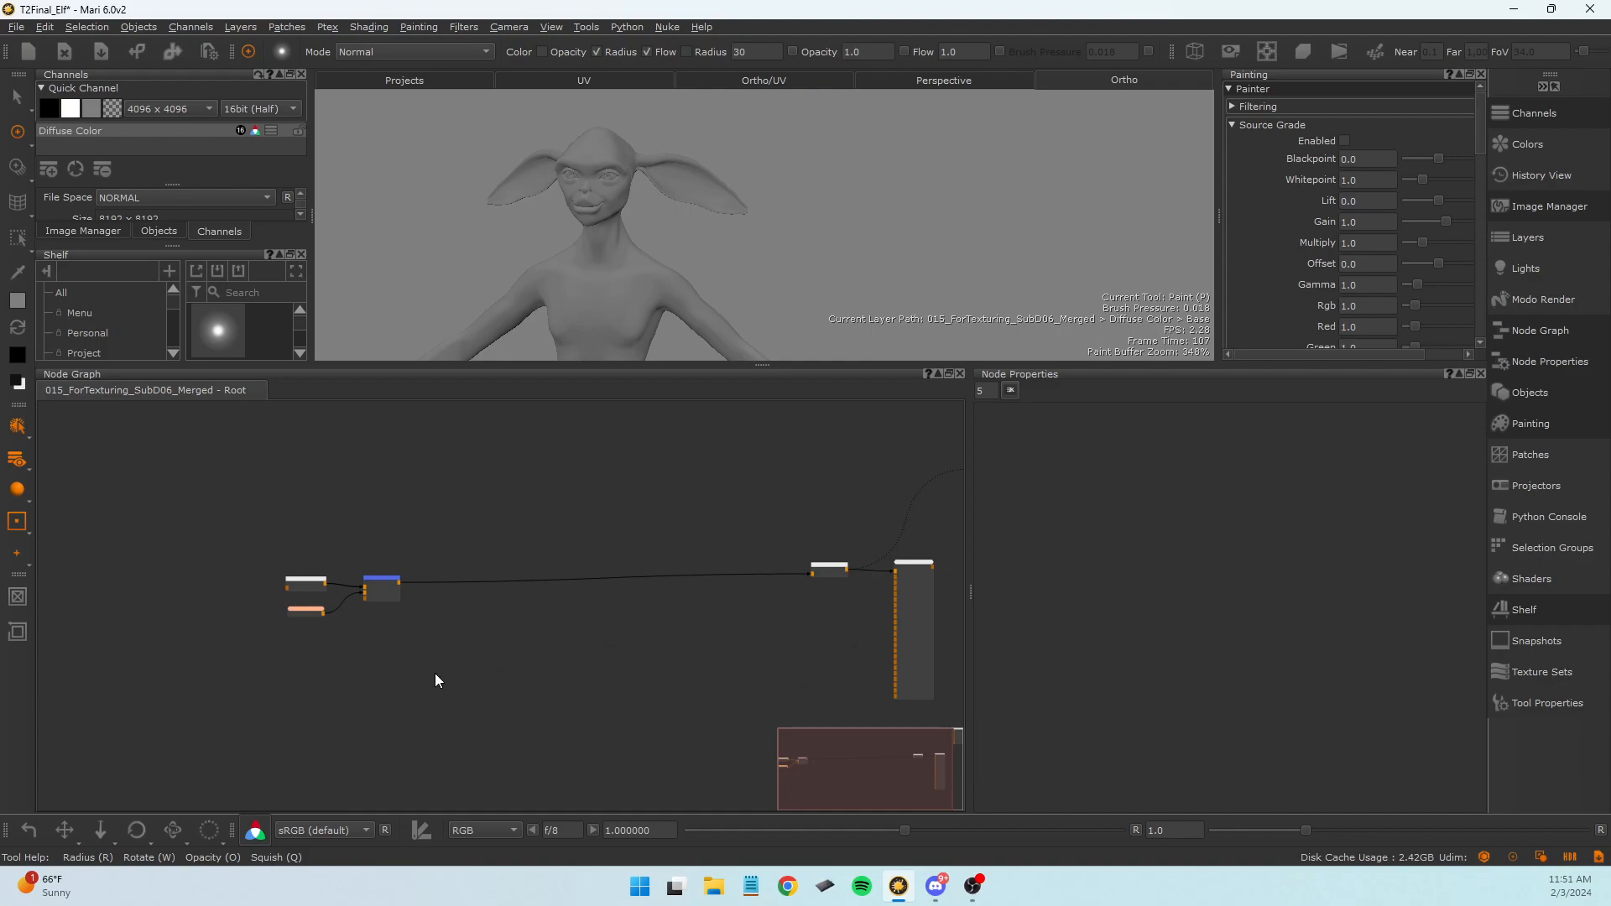
key(Tab)
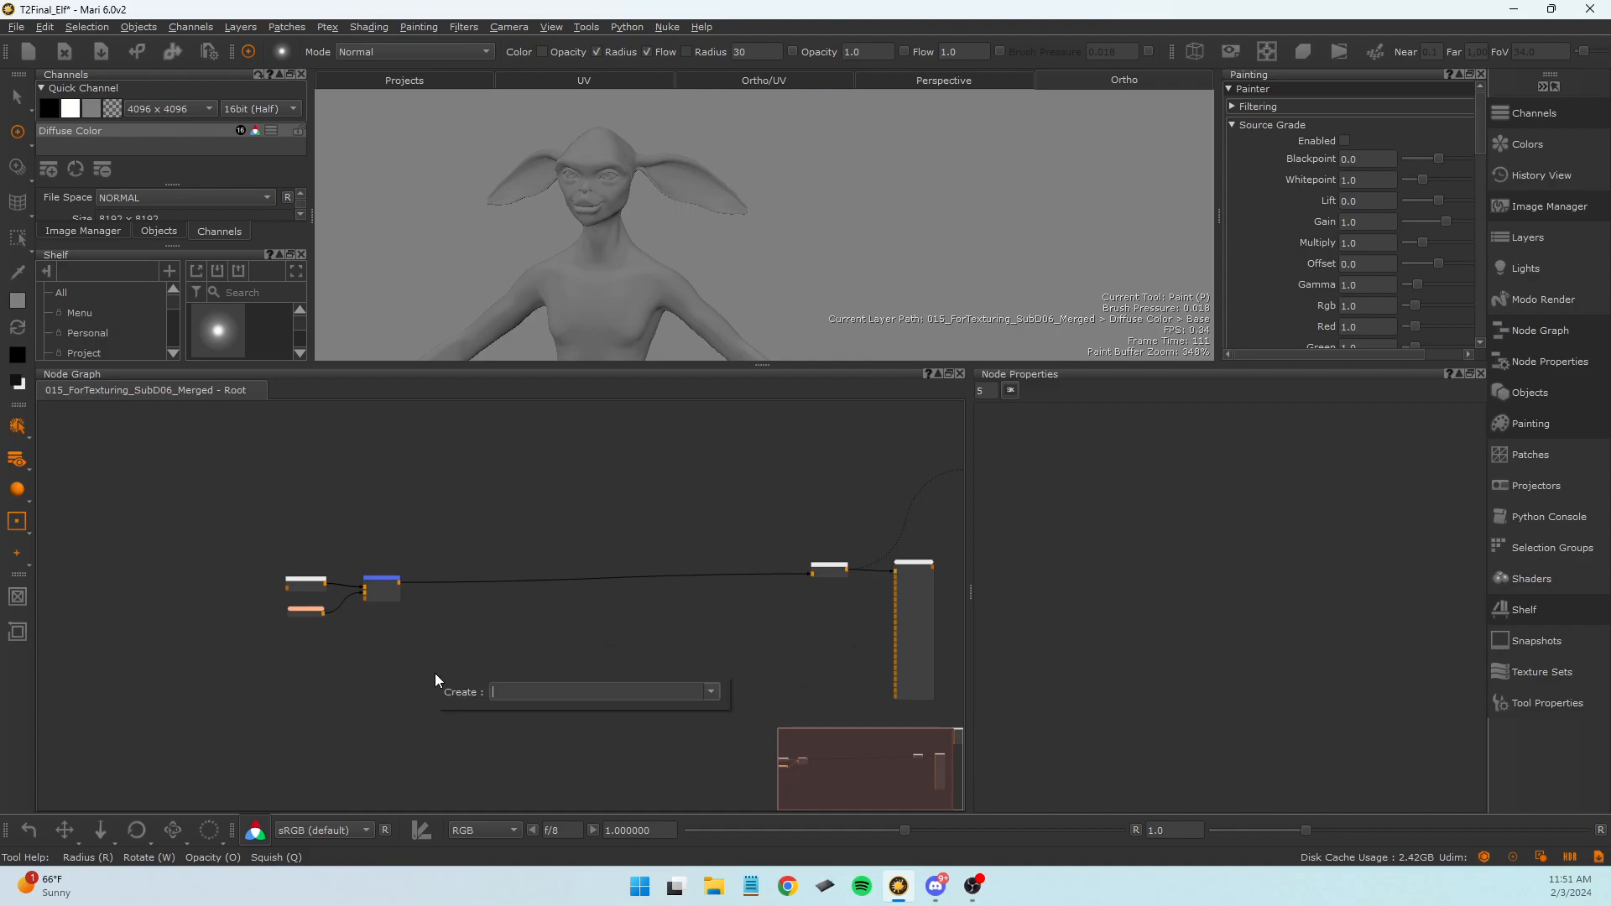
text(cc)
key(BackSpace)
key(BackSpace)
key(Escape)
drag(406, 644, 219, 487)
key(c)
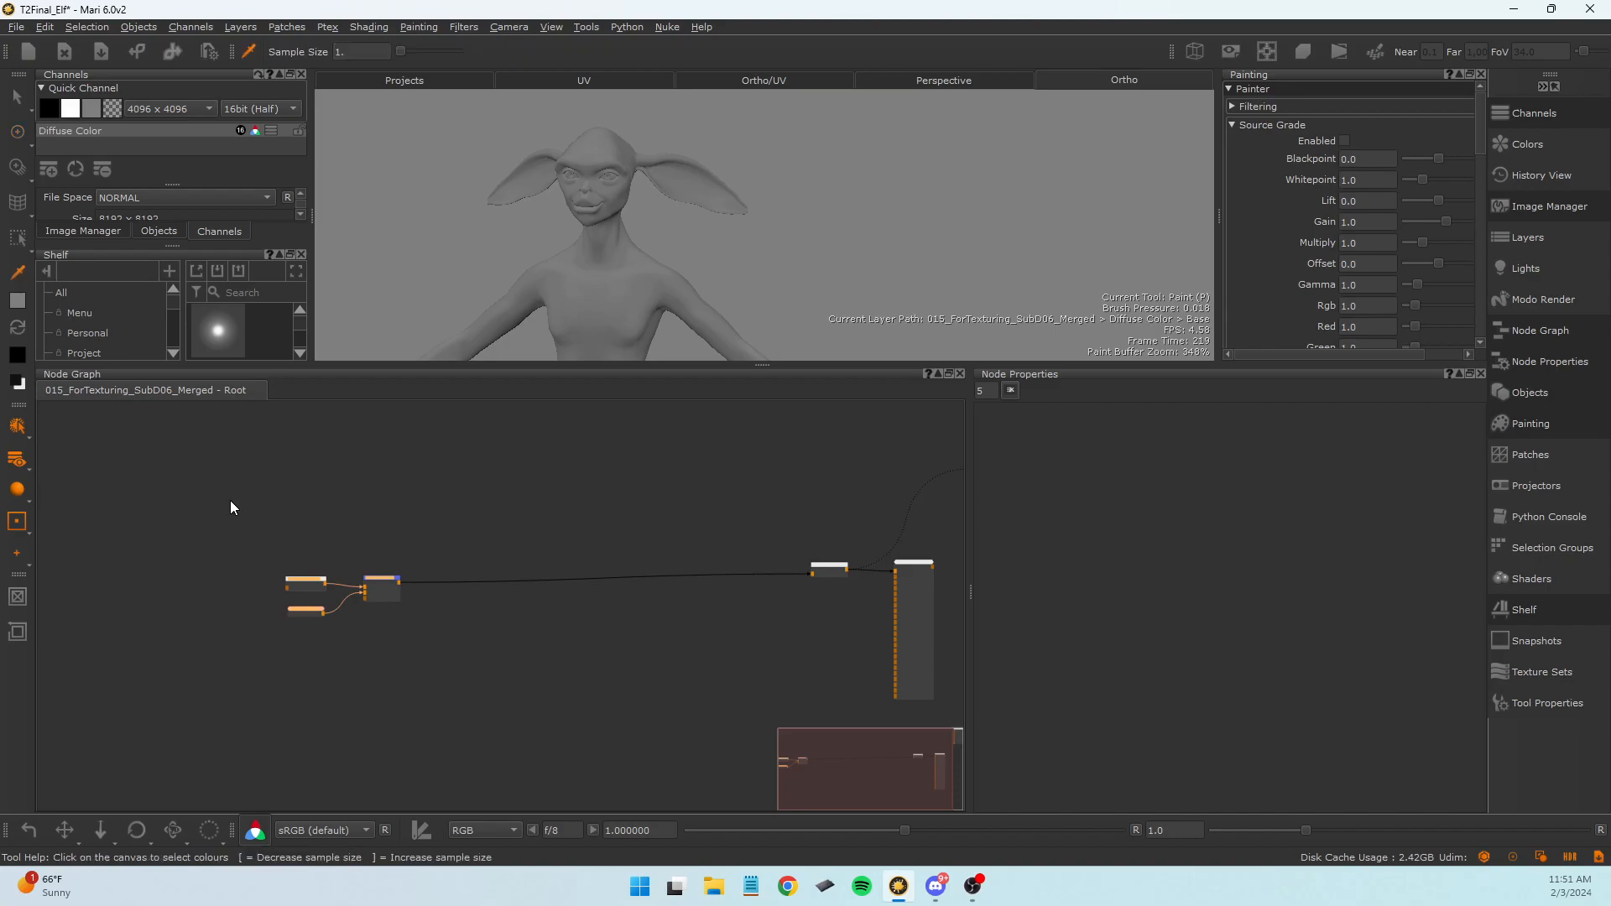
click(438, 647)
drag(442, 652, 244, 529)
Create a Backdrop node in the empty area below the Diffuse Color channel's nodes.
click(441, 703)
key(Tab)
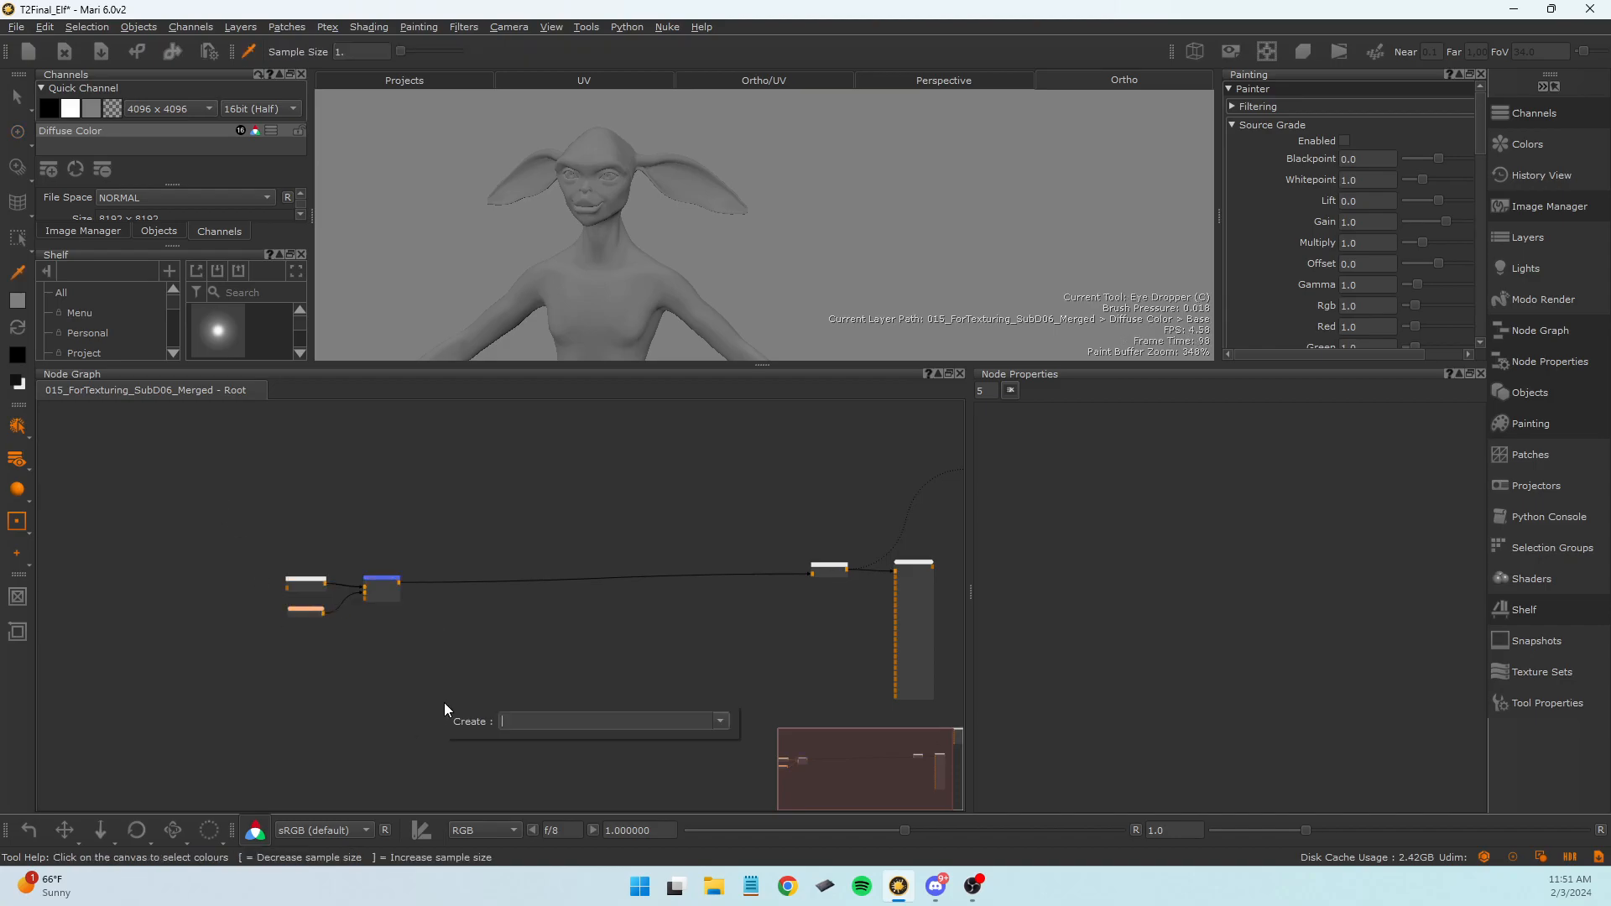
text(backdrop)
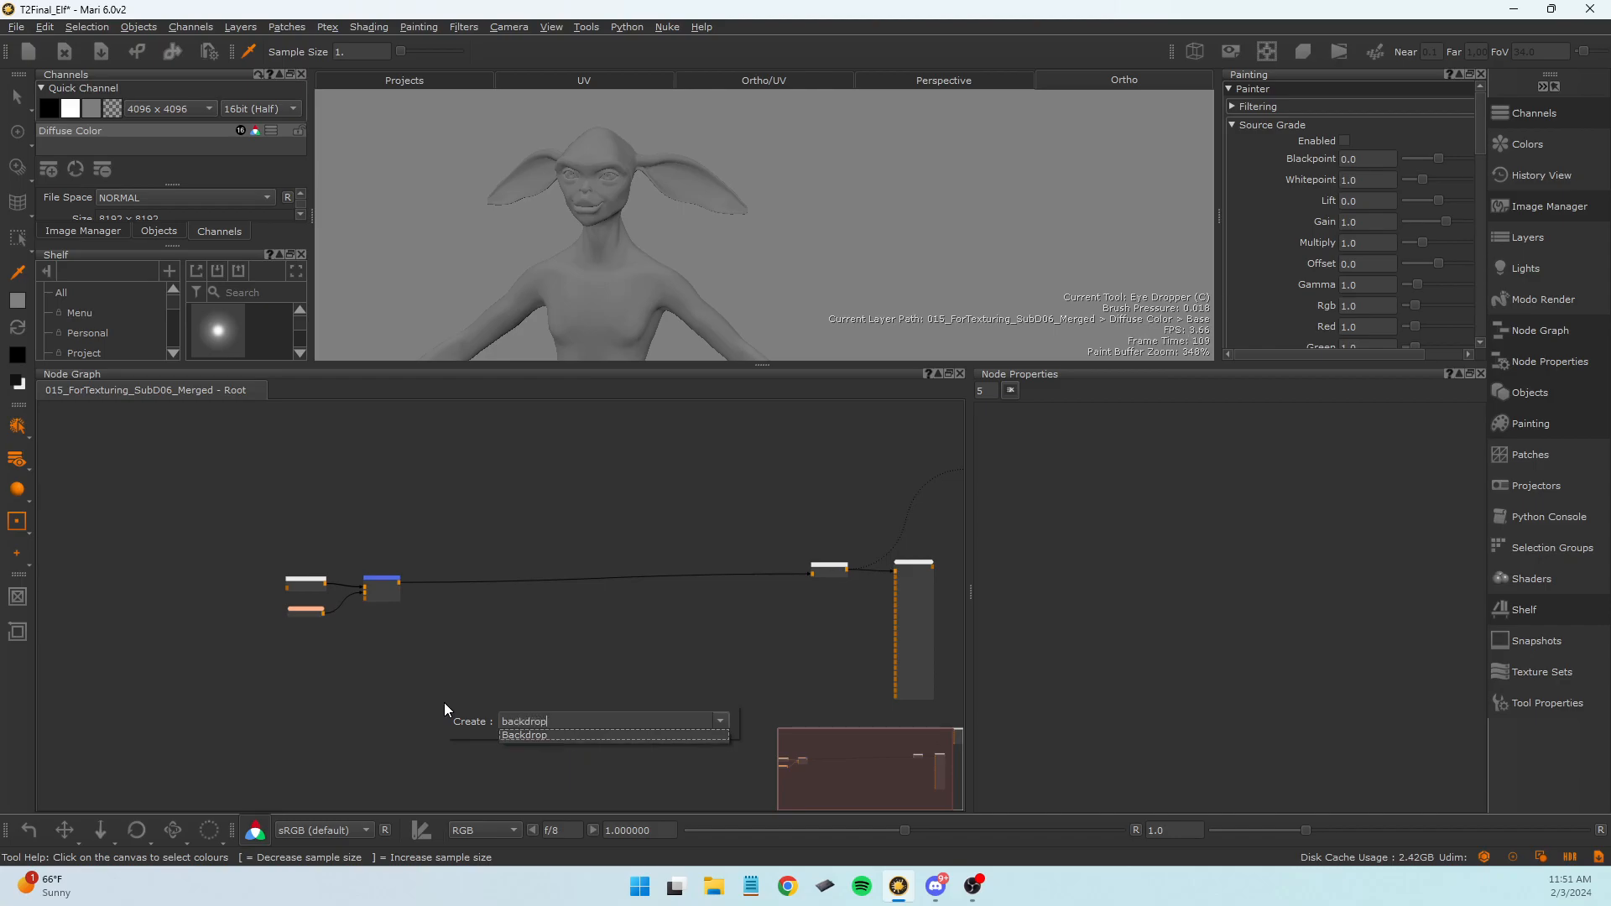
key(Return)
scroll(507, 727, up, 4)
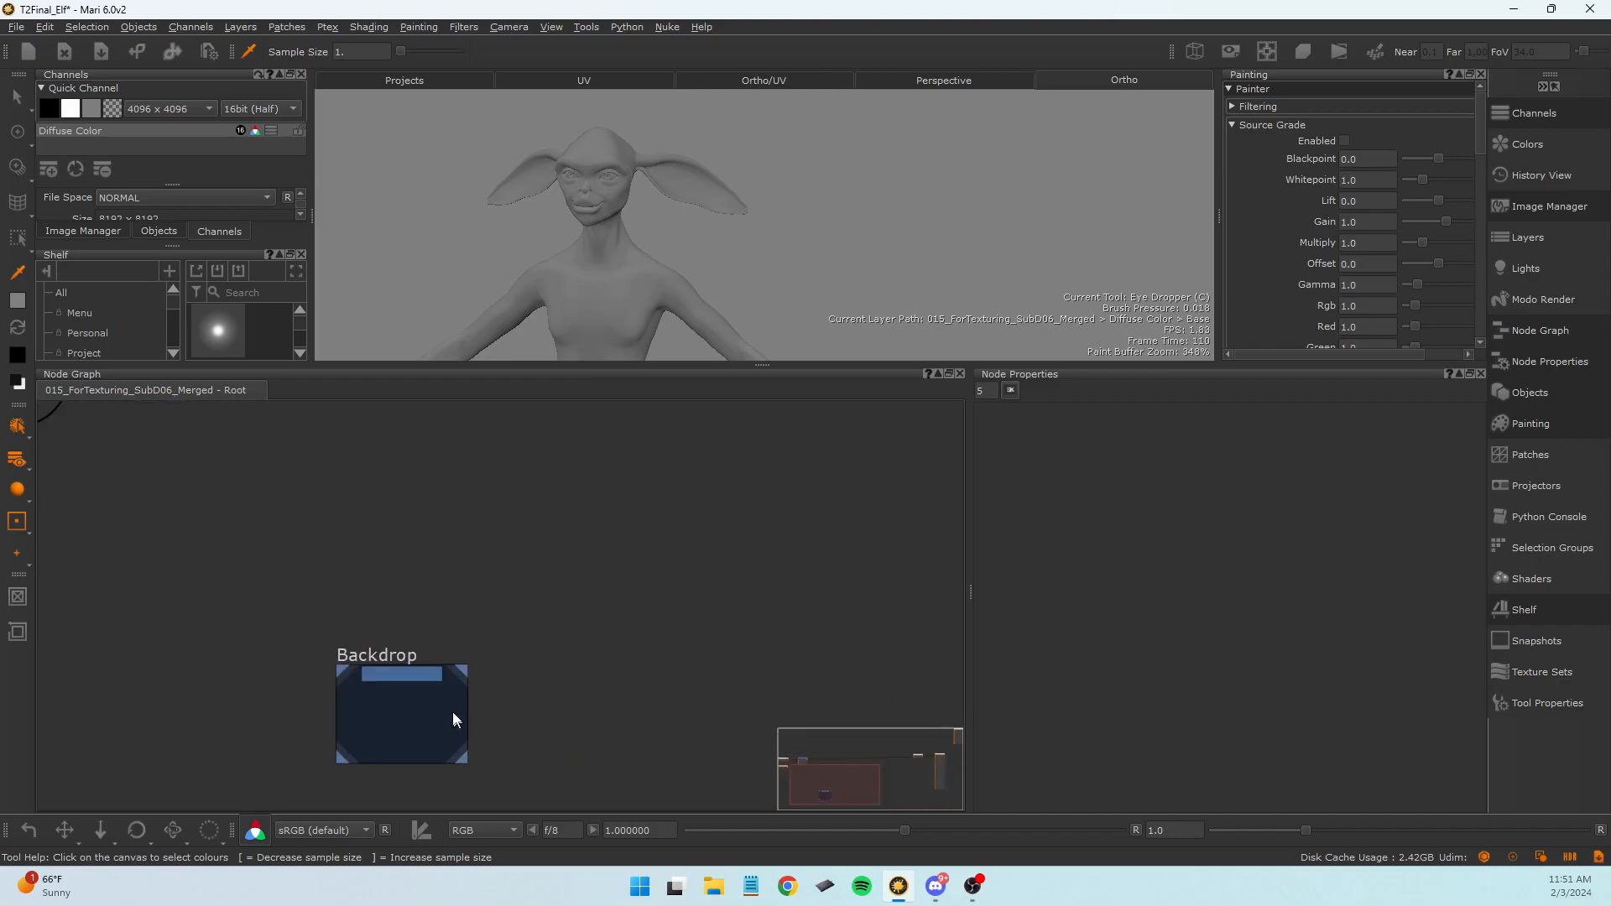
scroll(408, 680, down, 3)
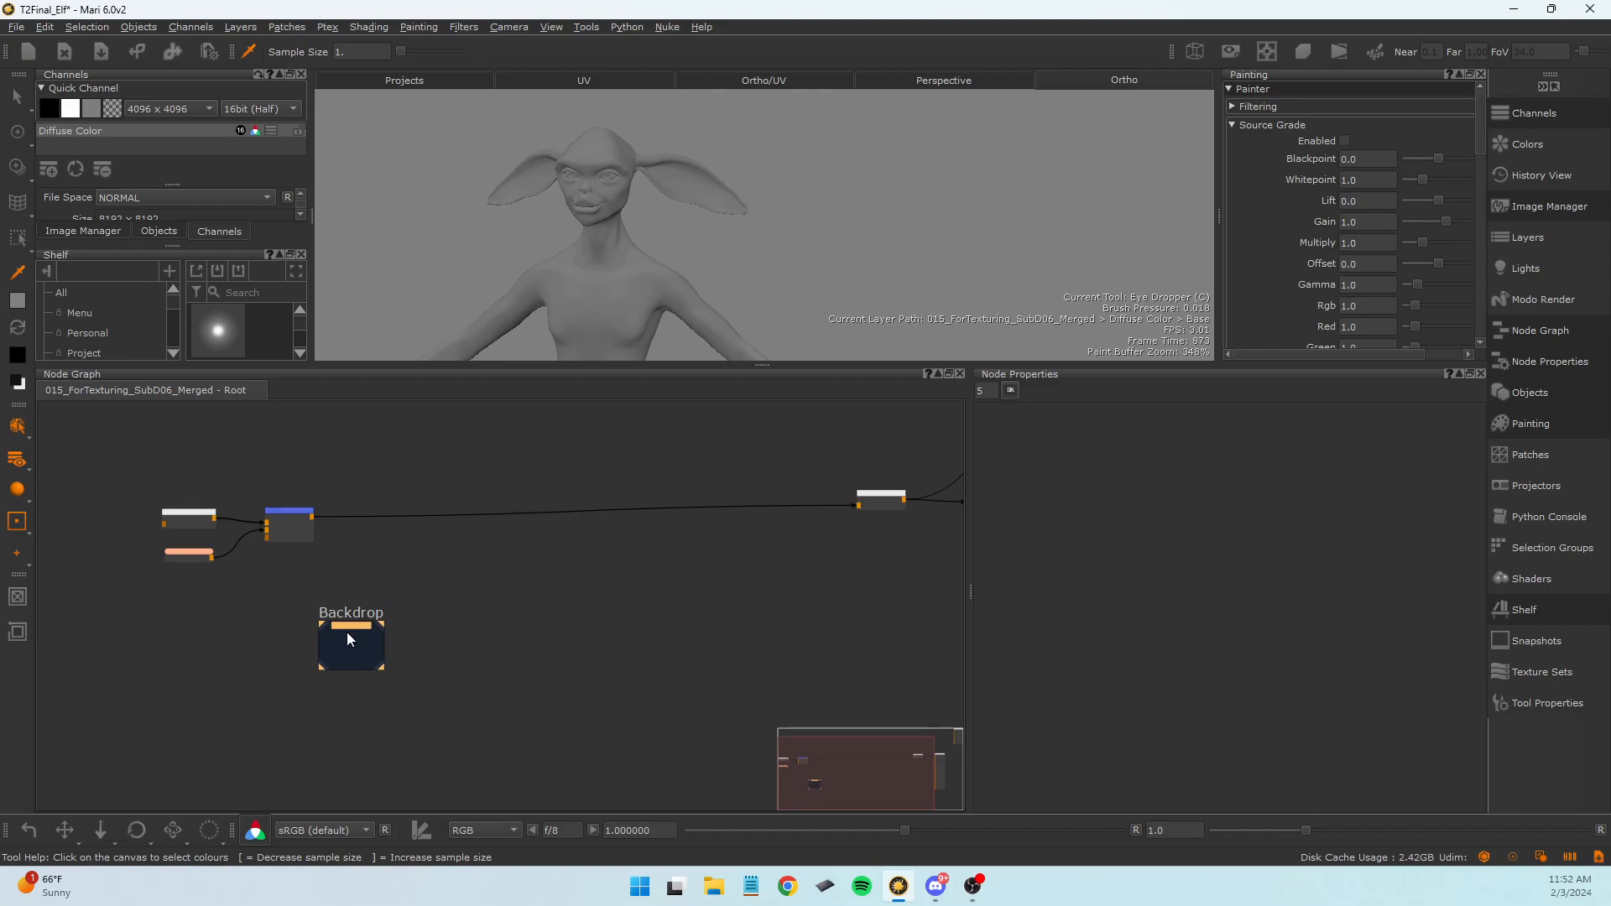
Enlarge the backdrop into a wide rectangle just below the Bottom Transparency, Paint and Base nodes.
scroll(348, 631, down, 3)
middle_drag(334, 644, 468, 662)
scroll(466, 658, up, 2)
drag(465, 656, 199, 733)
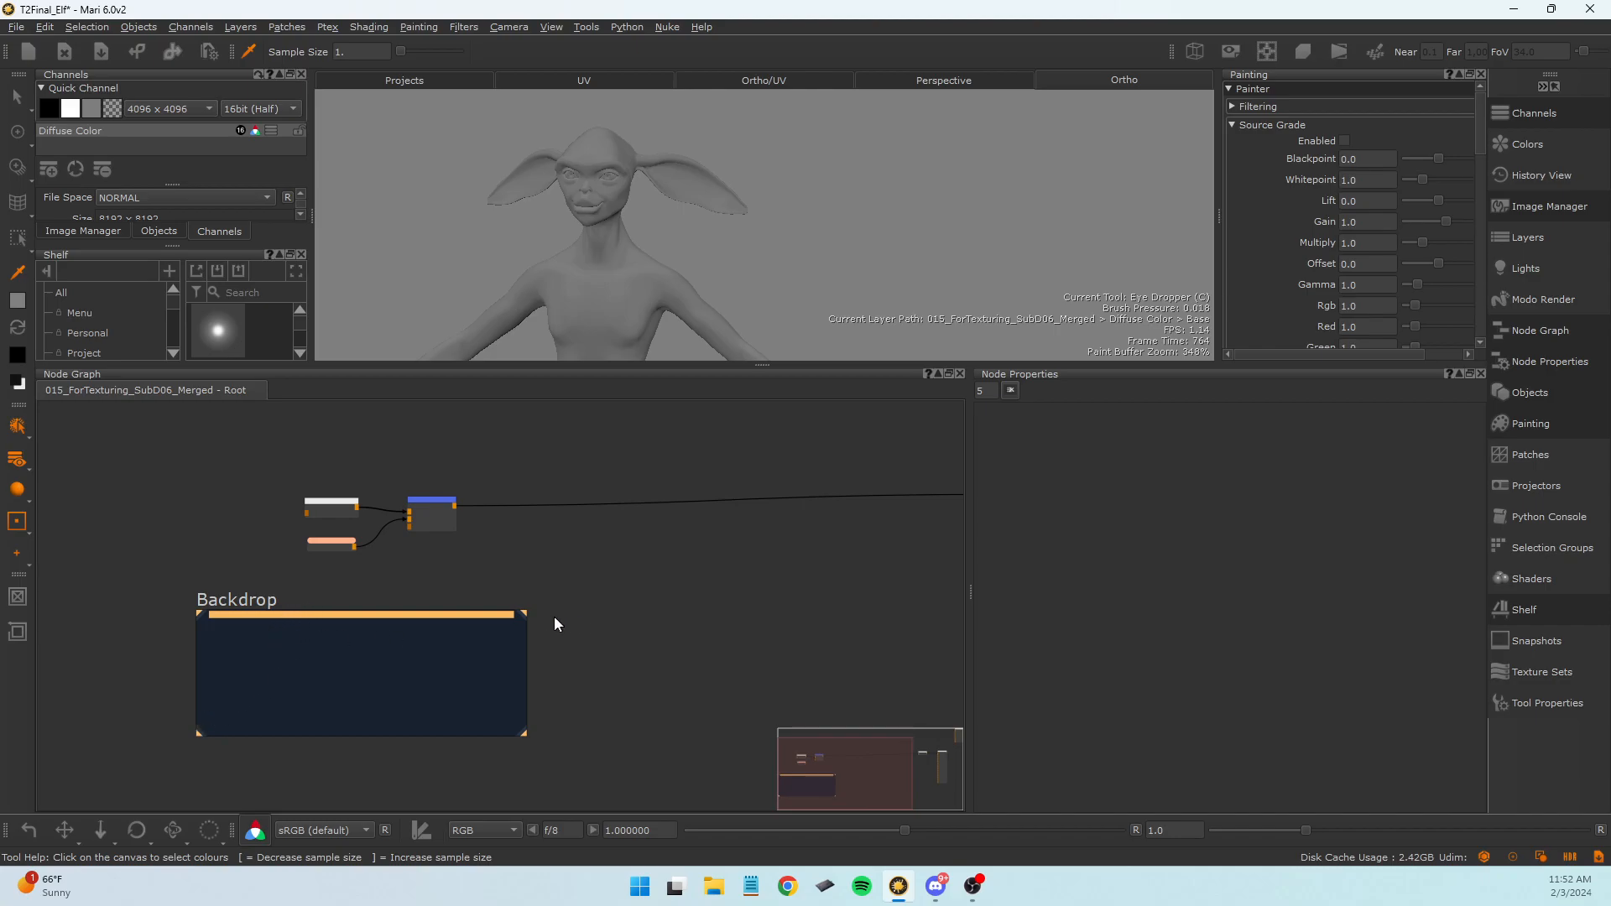
drag(526, 612, 562, 572)
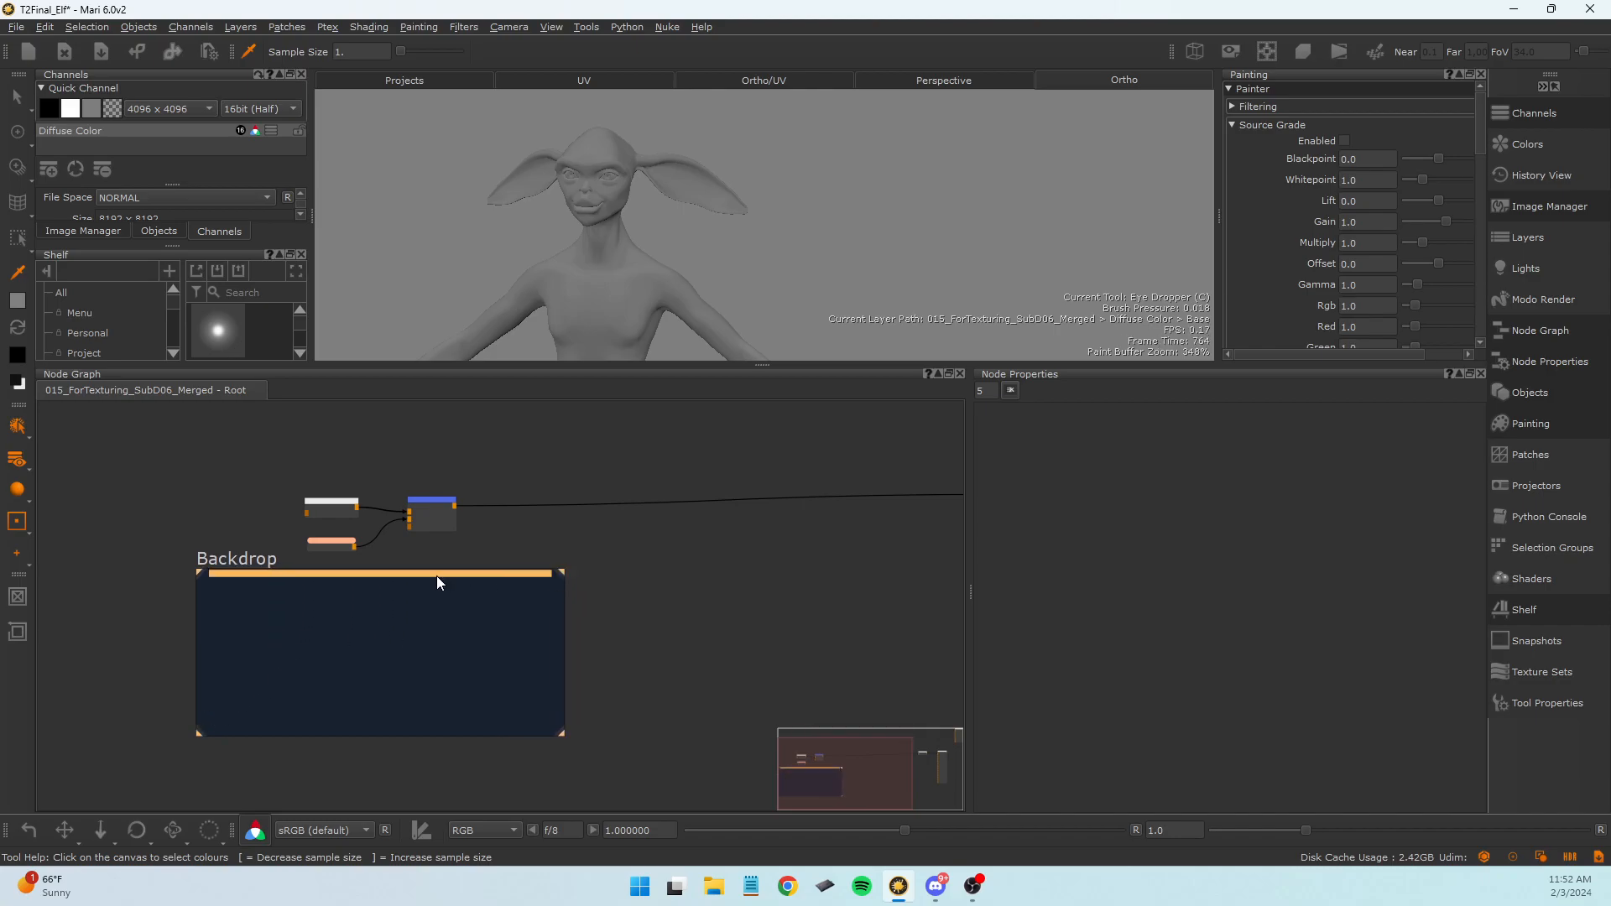
scroll(395, 625, down, 3)
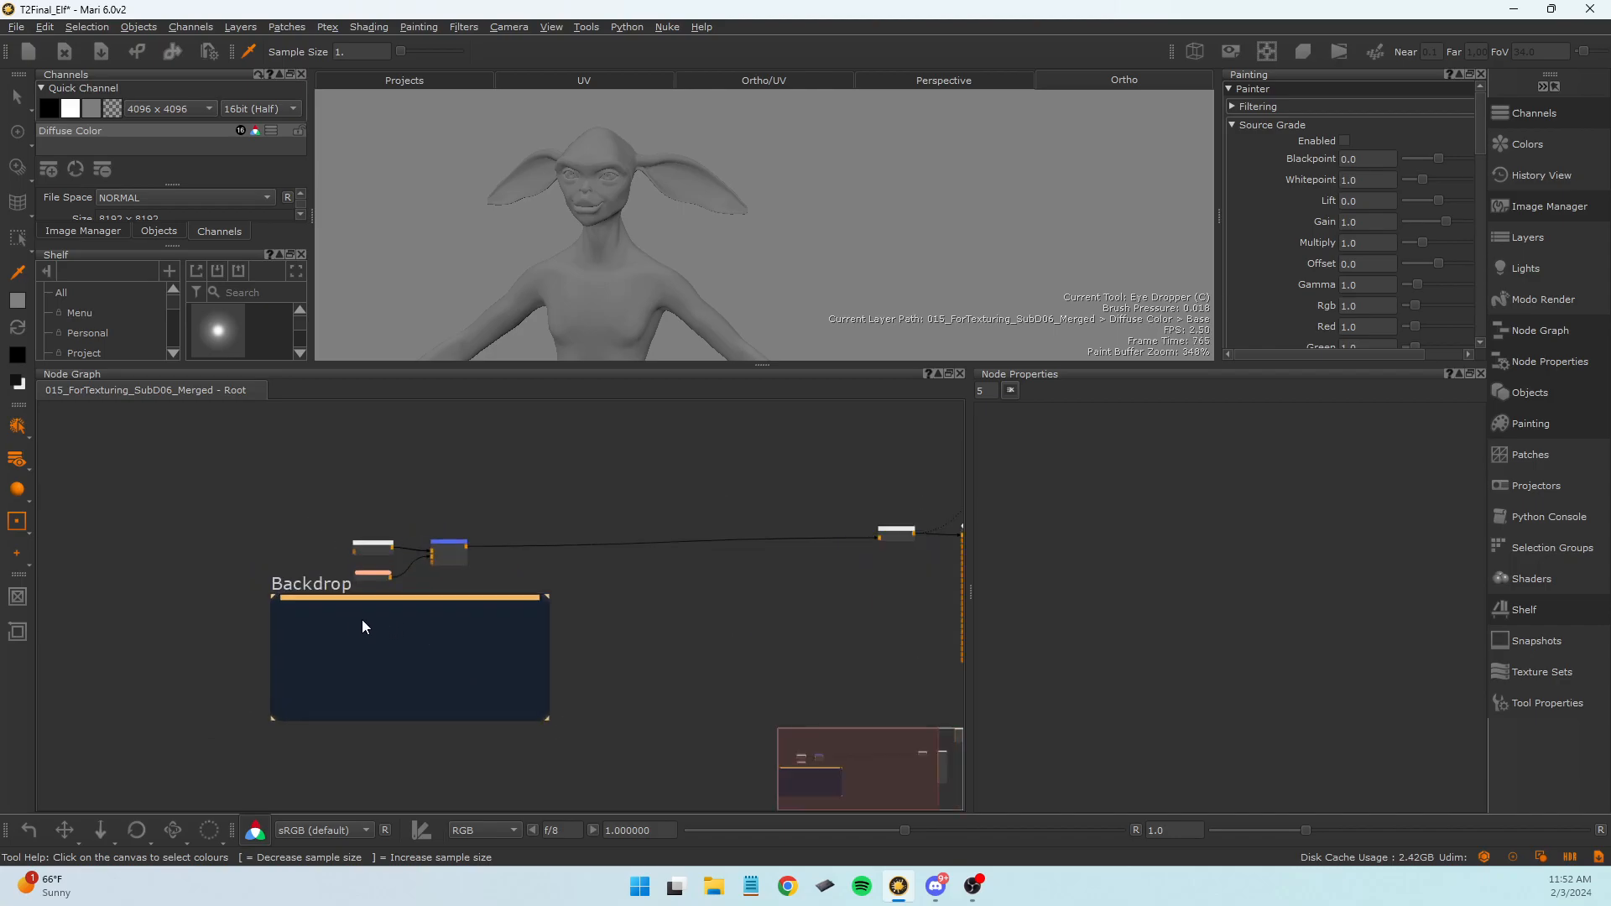
Rename the backdrop as Green and set its background color to dark green.
double_click(362, 600)
double_click(1095, 461)
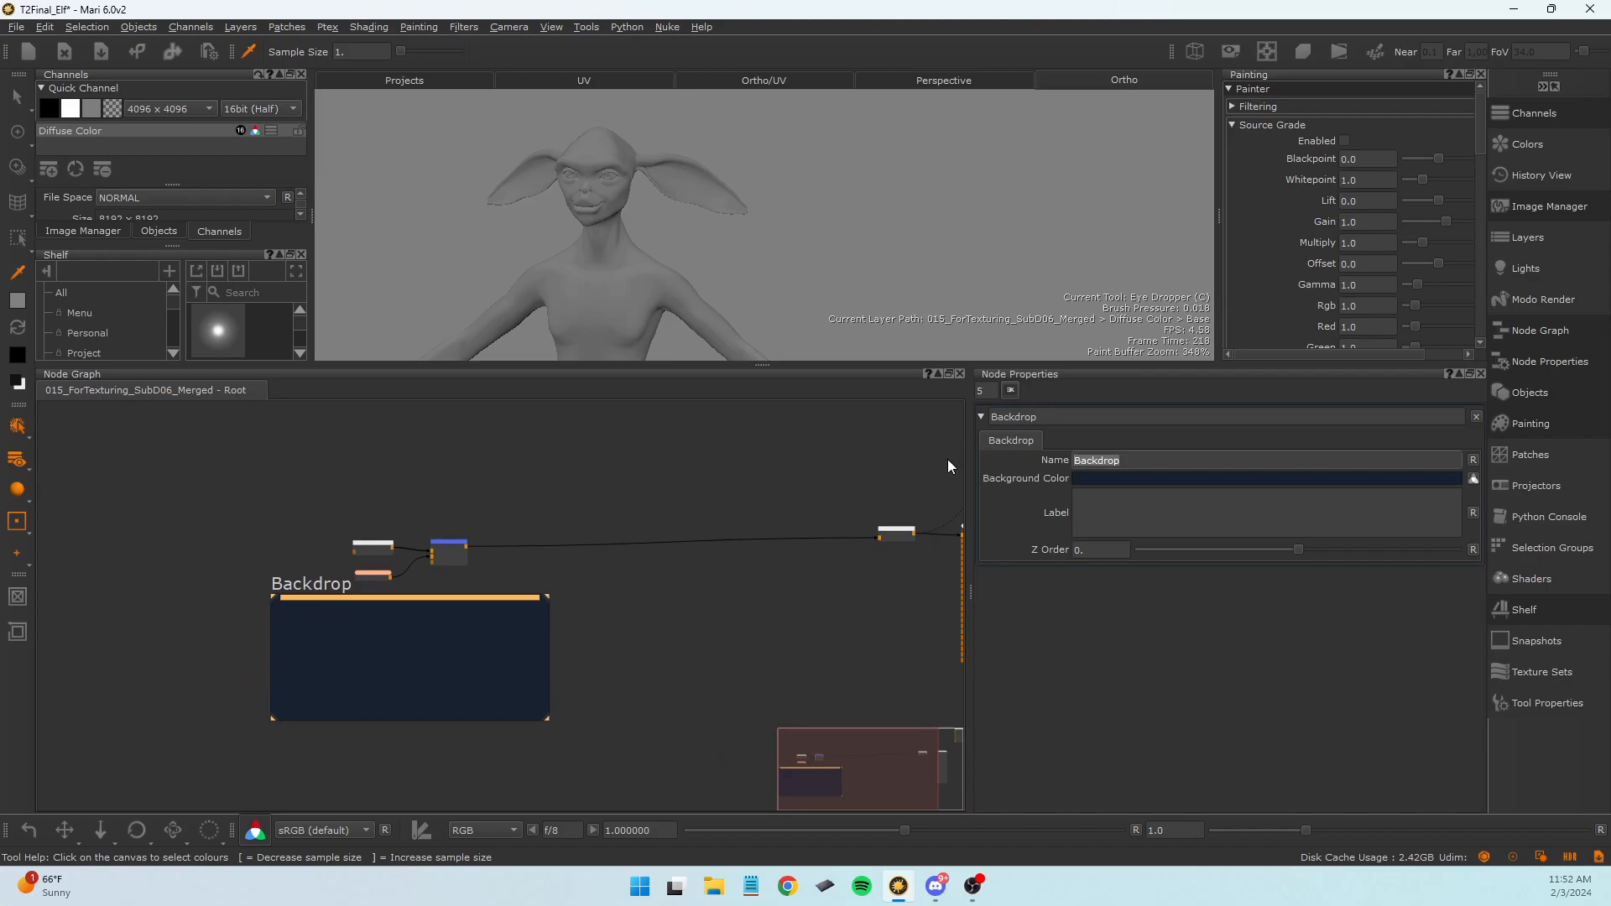
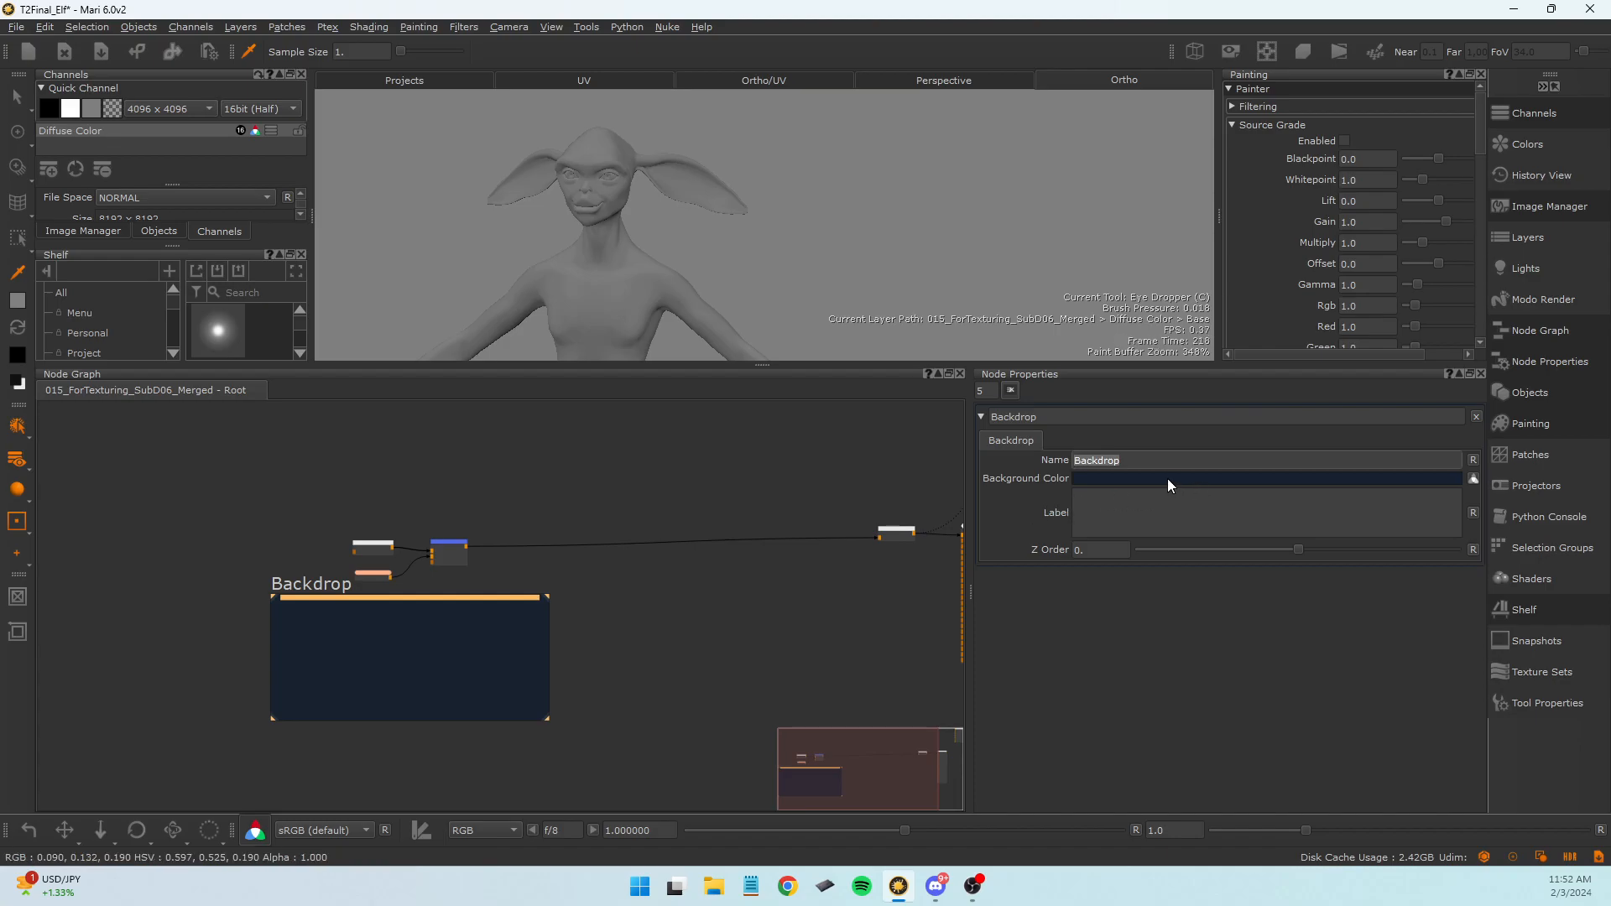
text(Green)
click(1089, 475)
click(429, 565)
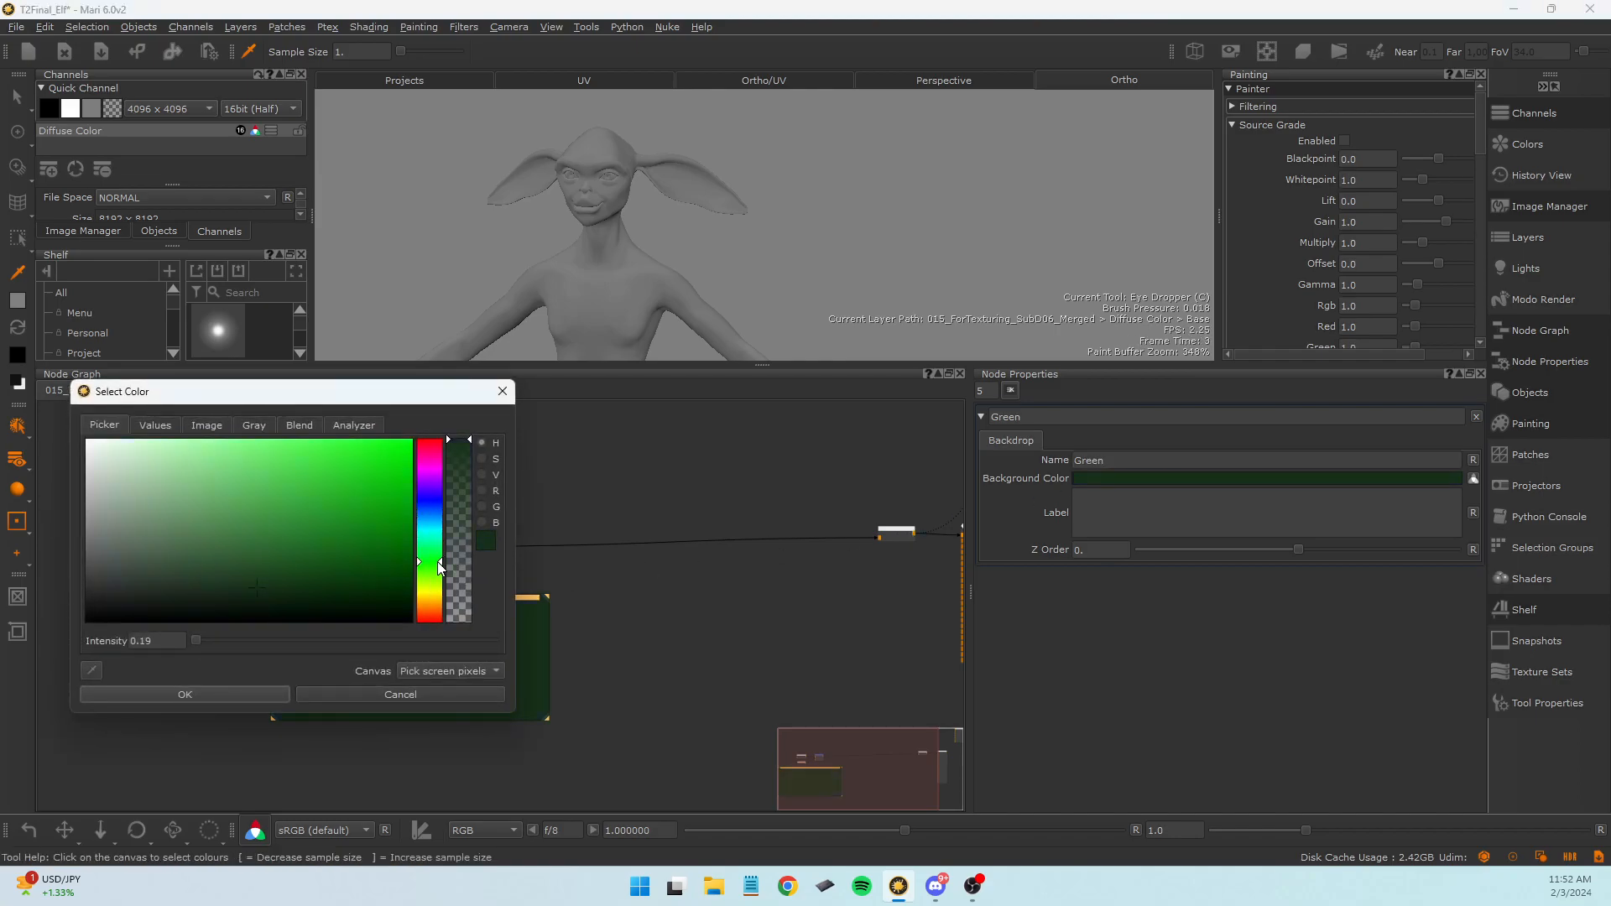
click(248, 692)
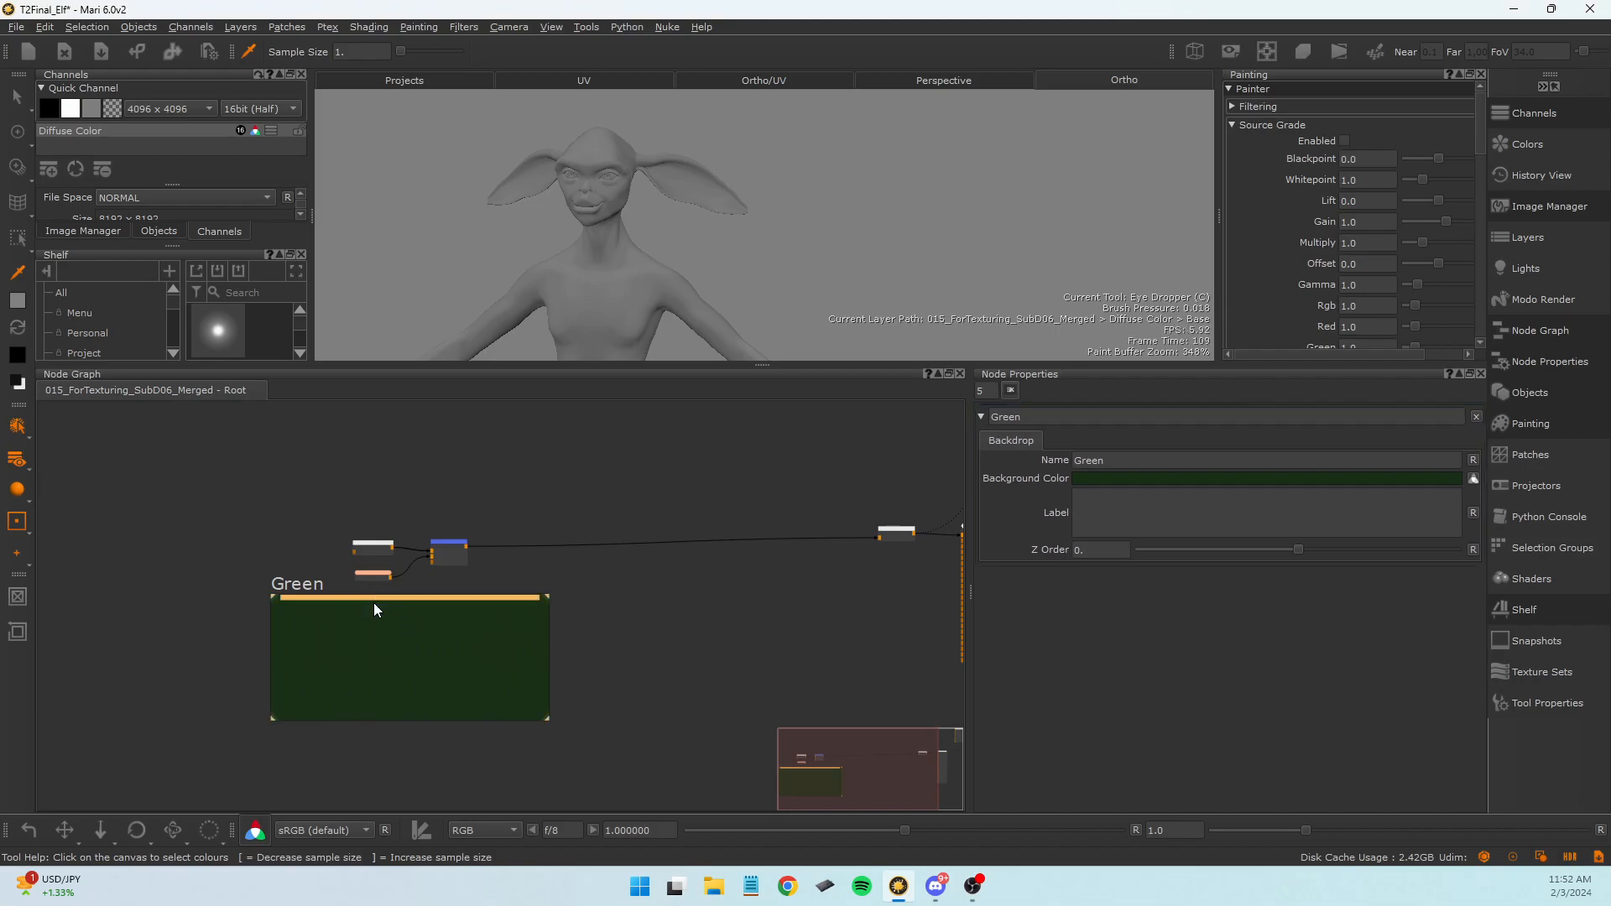
Separate the Bottom Transparency, Paint and Base nodes from the Green backdrop, keeping the backdrop below the long connection.
drag(376, 599, 339, 533)
drag(443, 560, 40, 535)
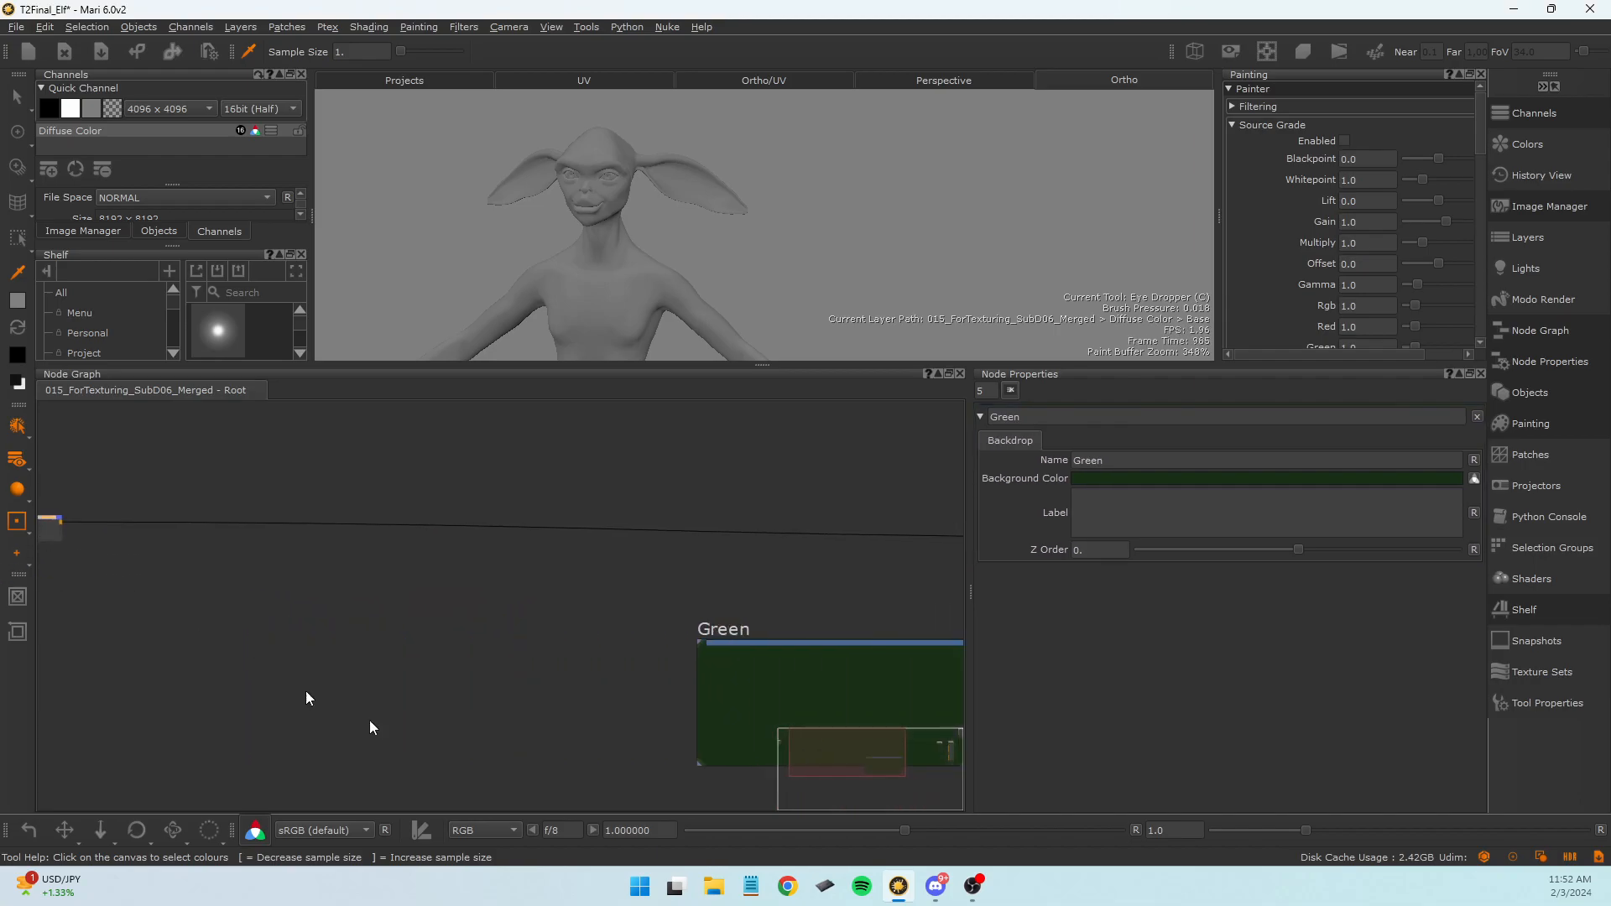
scroll(612, 757, down, 3)
scroll(646, 729, up, 2)
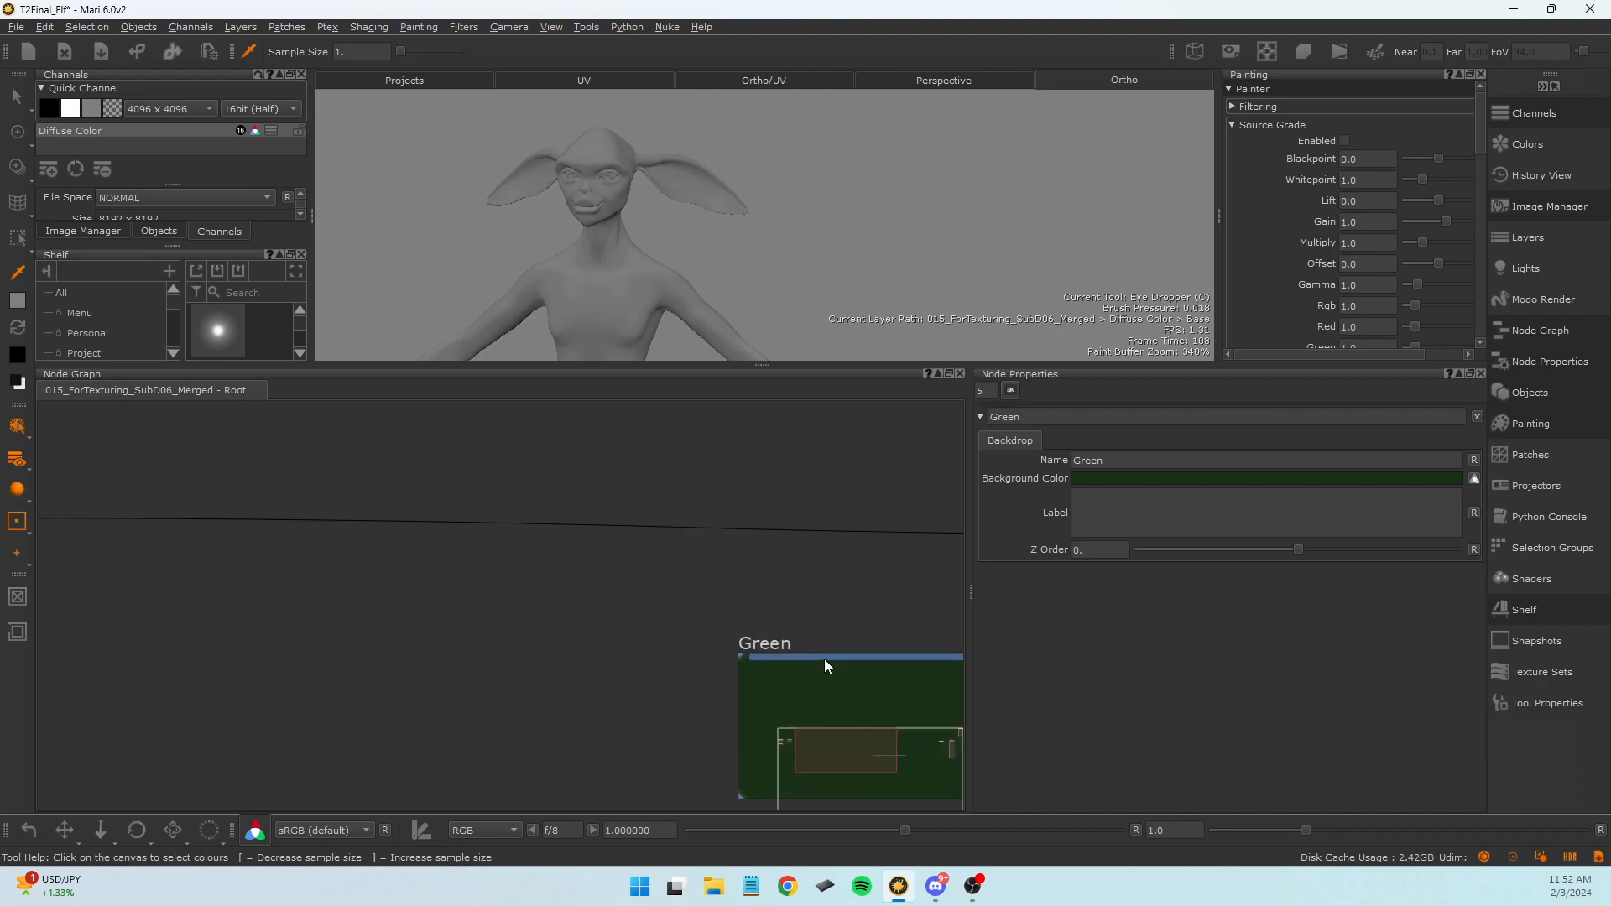
drag(824, 658, 582, 658)
scroll(517, 613, down, 2)
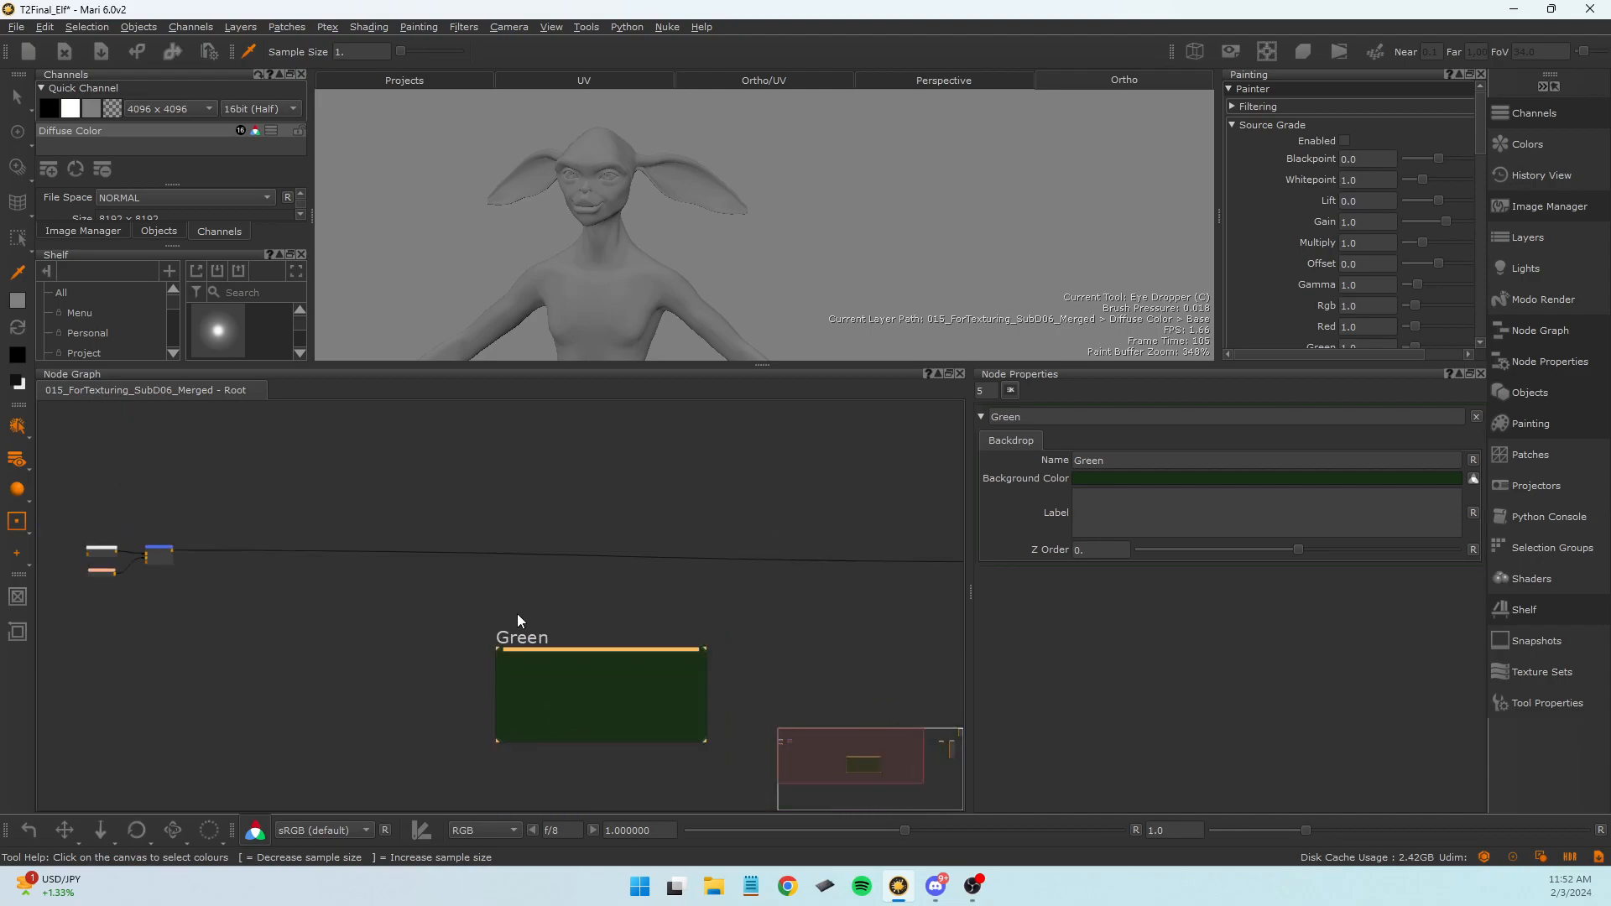
scroll(425, 601, down, 2)
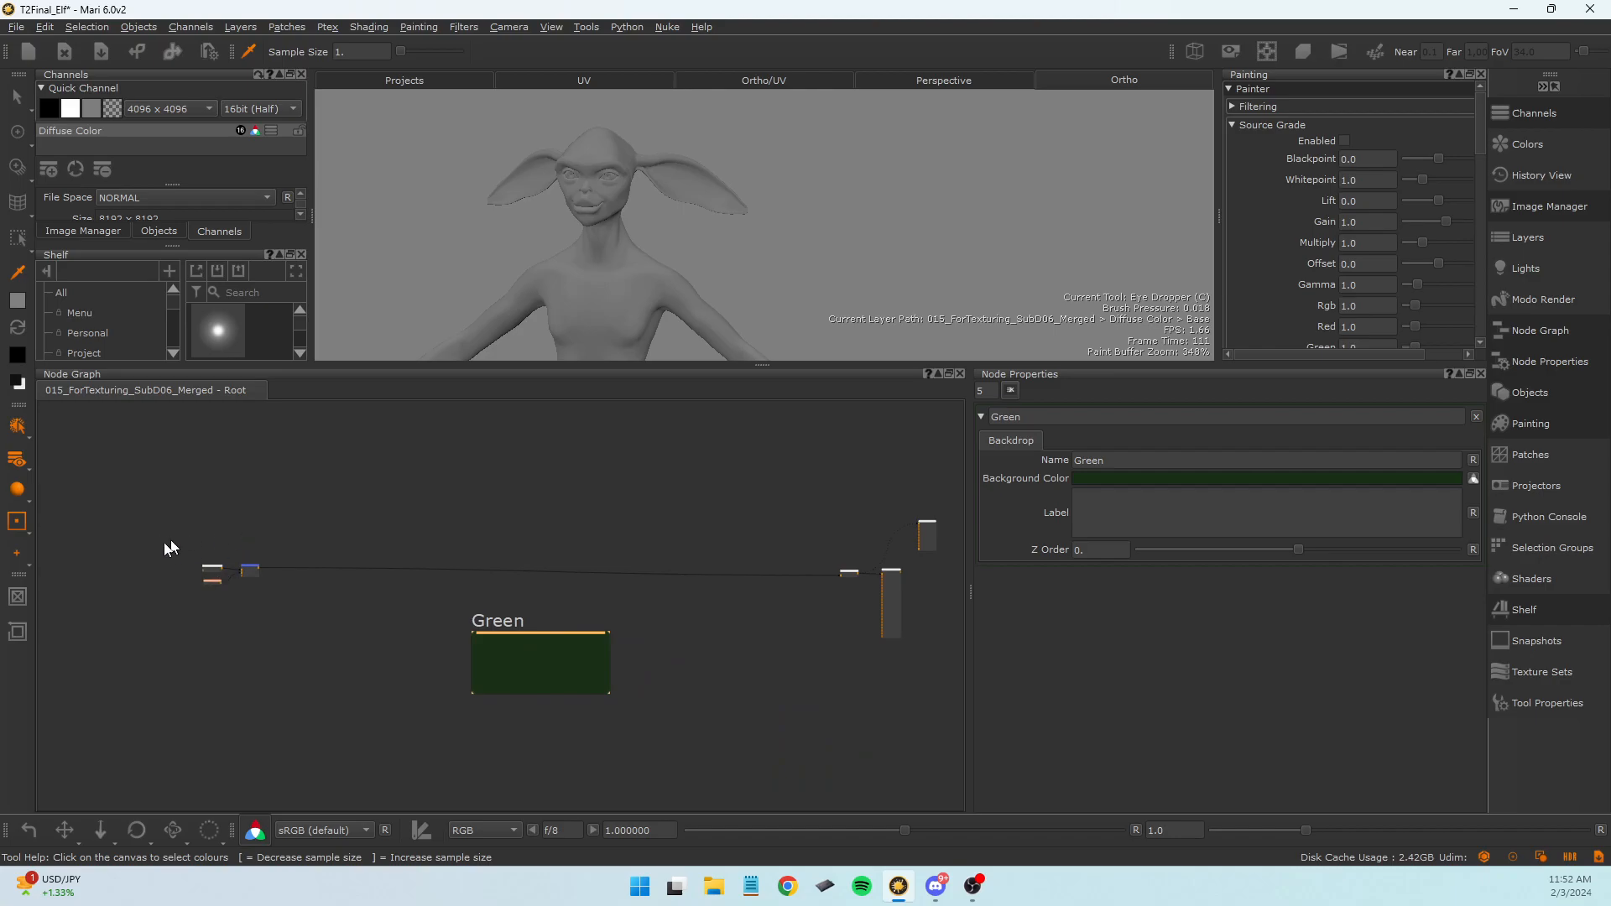
Move the Green backdrop closer to the Base node, just below its connection to Diffuse Color.
scroll(322, 579, up, 7)
scroll(808, 673, down, 3)
middle_drag(798, 678, 635, 659)
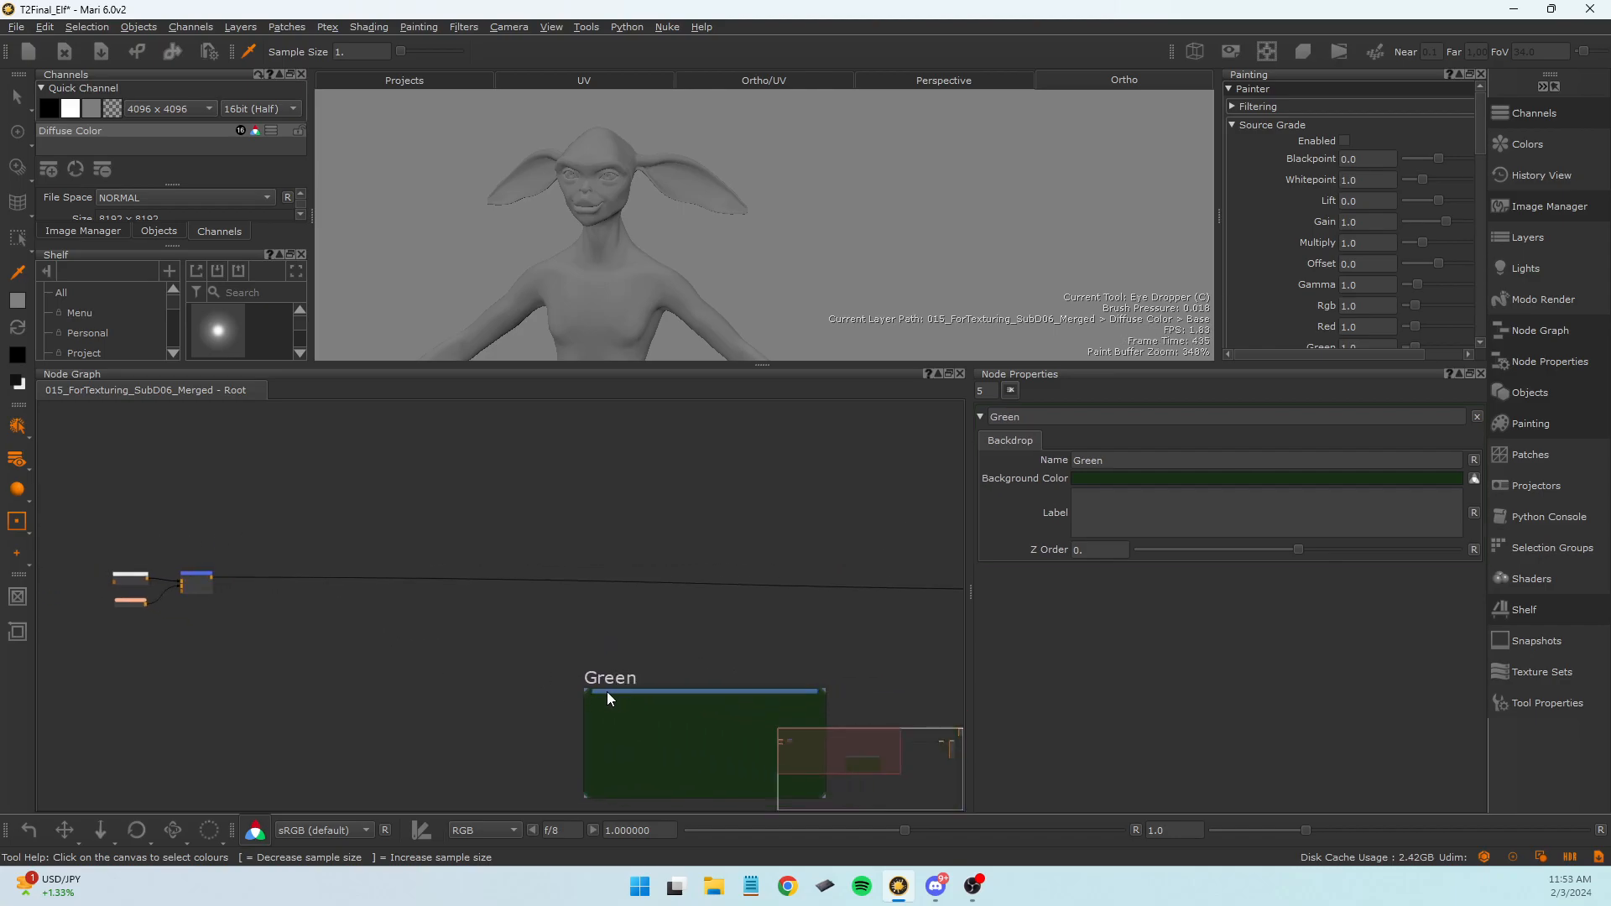
drag(601, 693, 426, 615)
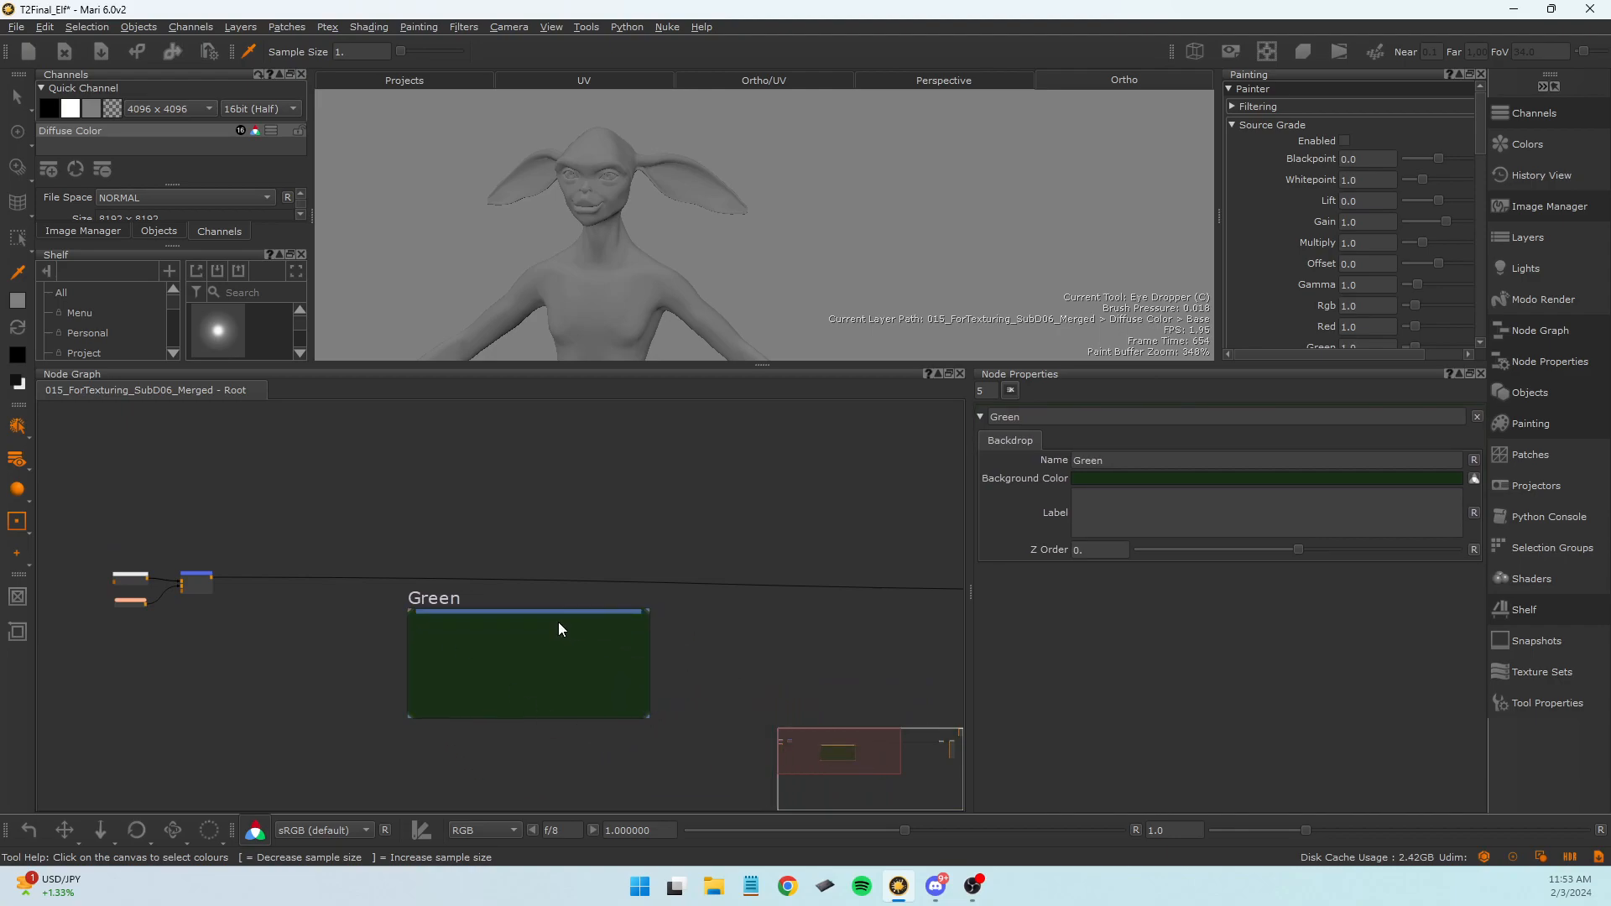
Nudge the Green backdrop into place, duplicate it and set the copy beside the original.
drag(558, 611, 528, 622)
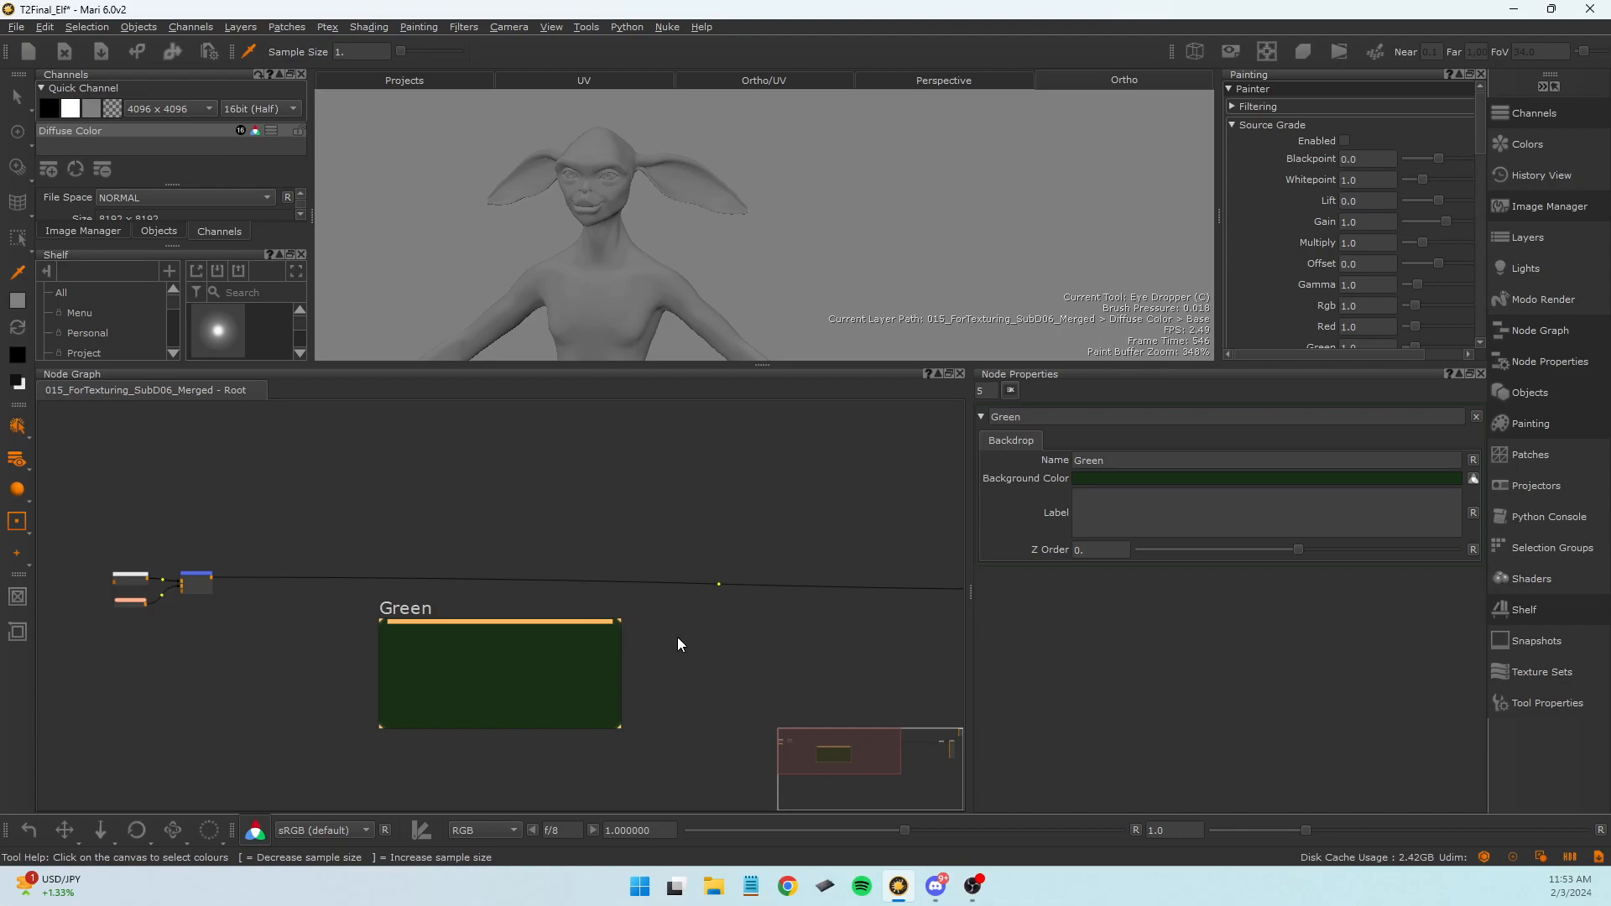
key(ctrl+v)
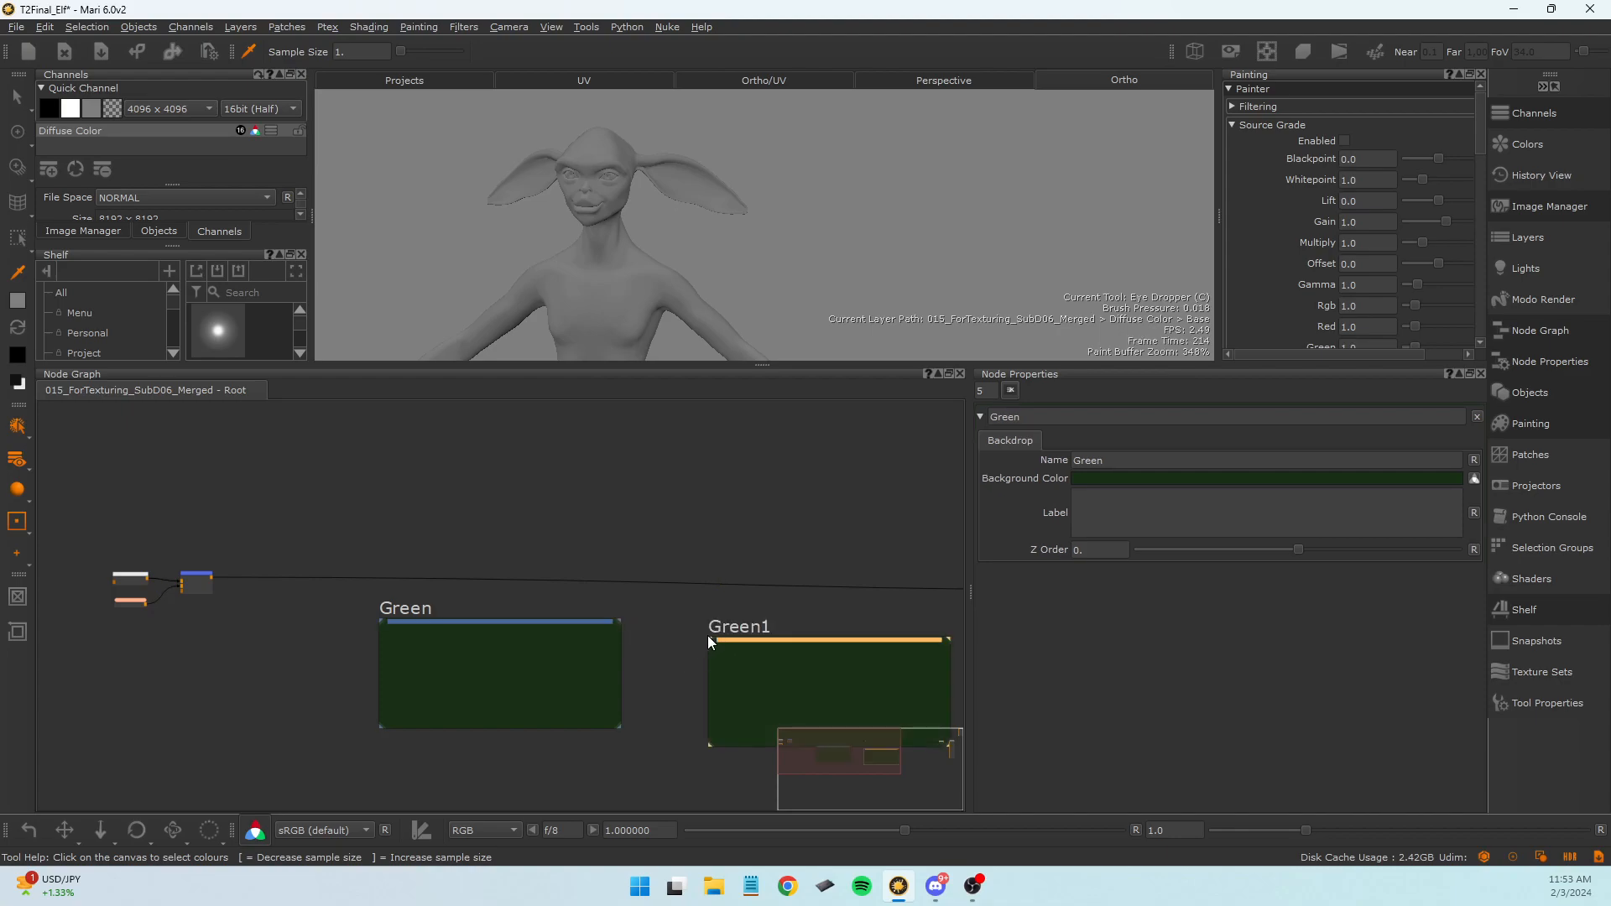
drag(707, 637, 683, 616)
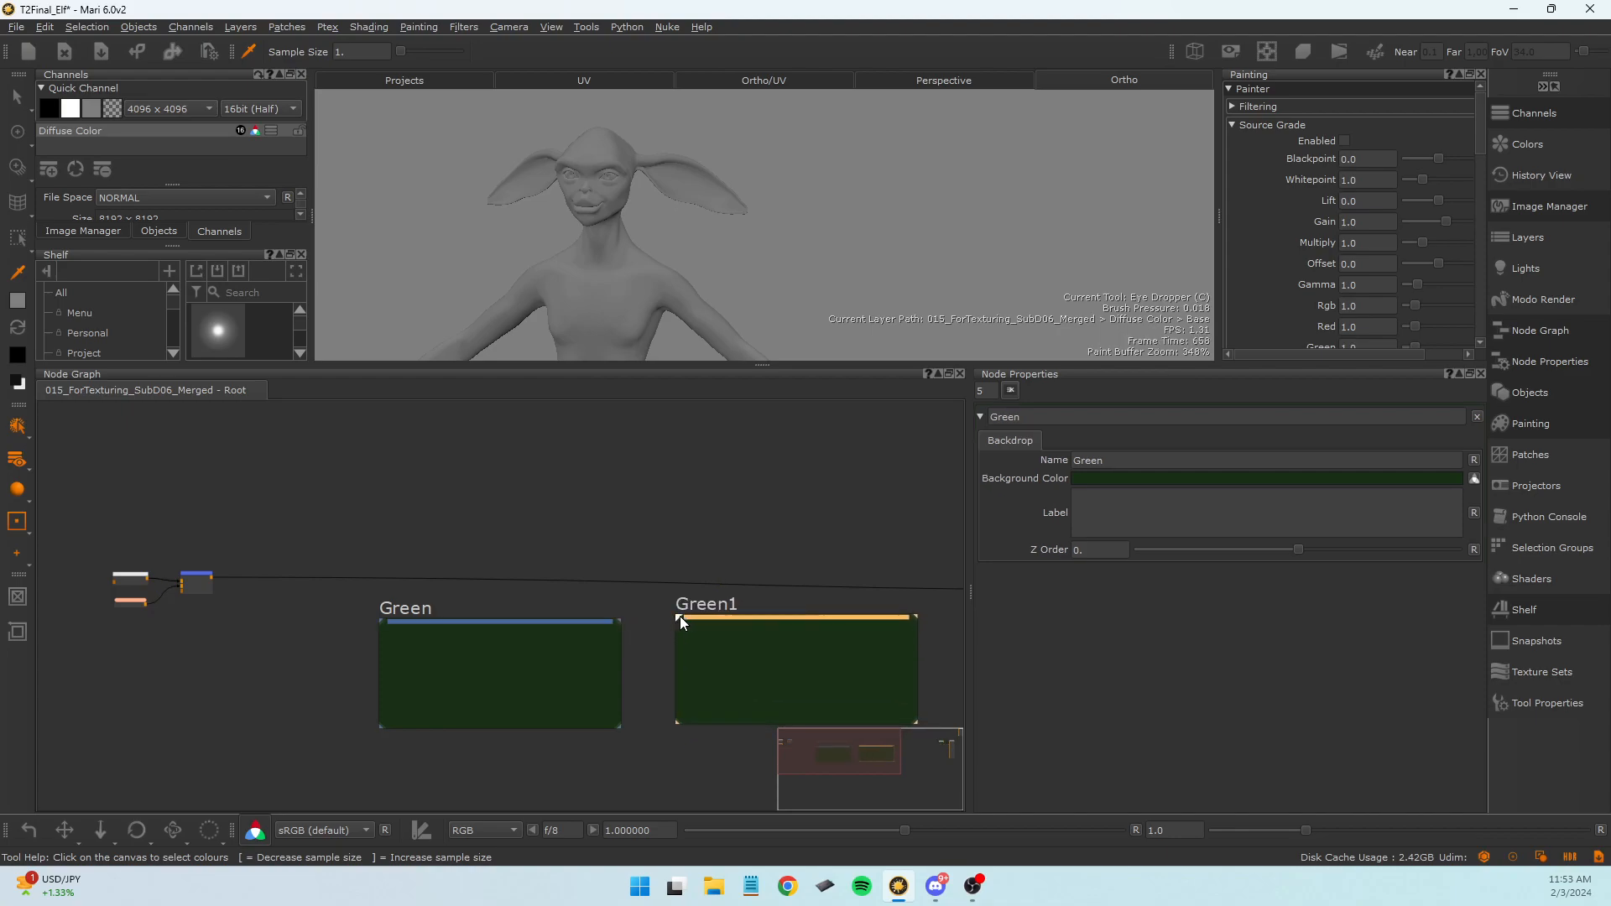
Rename the copied backdrop as Pink and set its background color to dark pink.
double_click(774, 616)
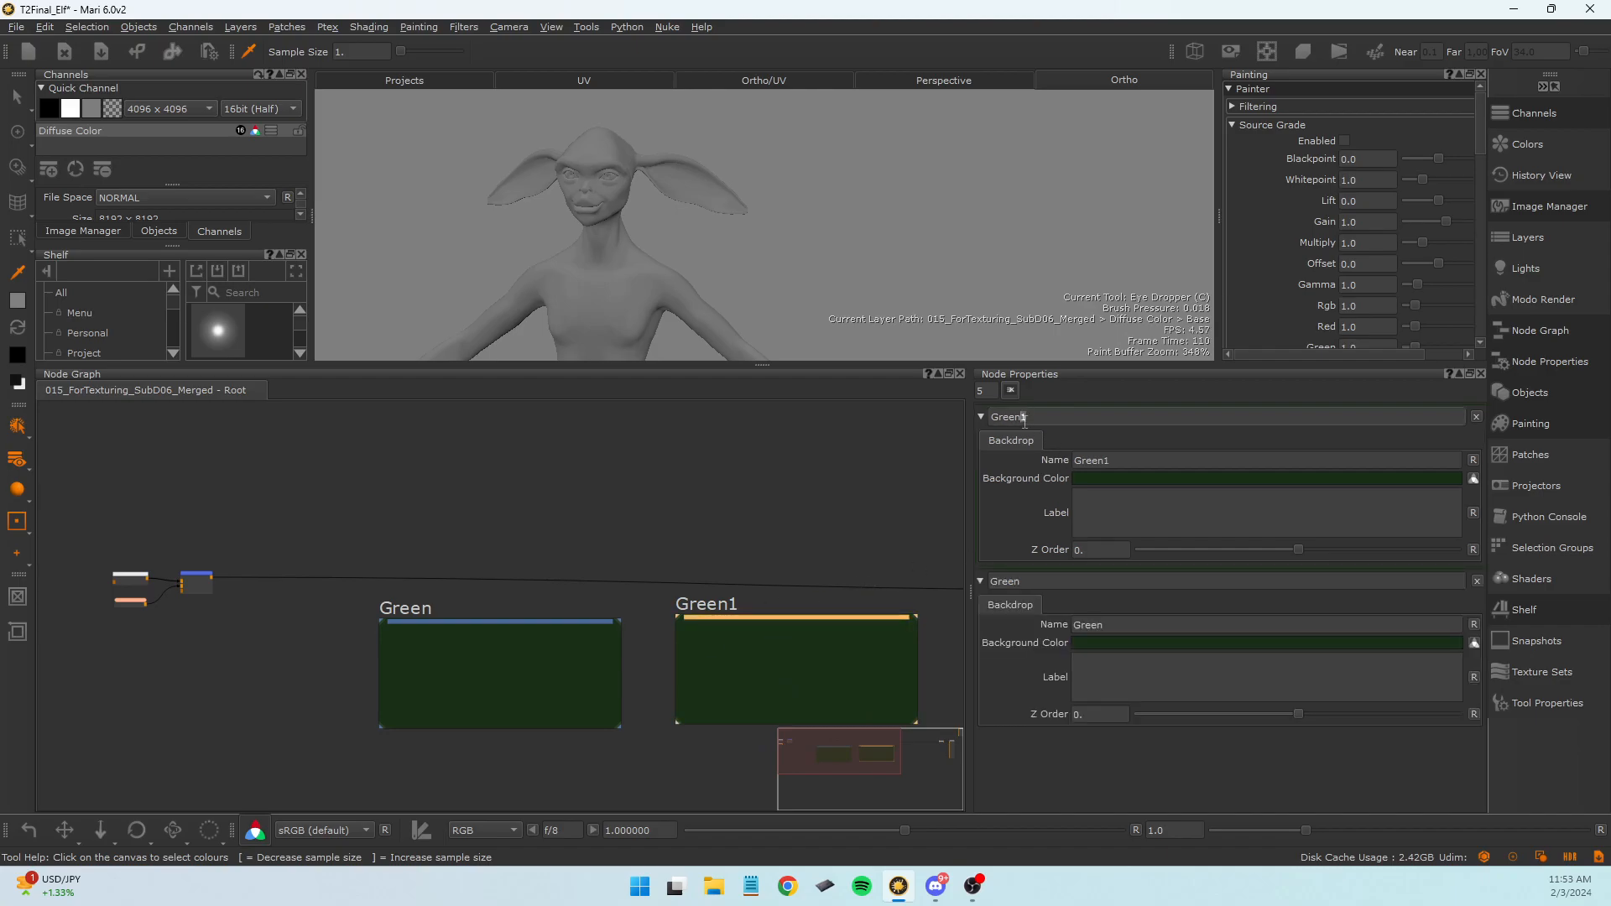
text(Pink)
key(Return)
click(1111, 475)
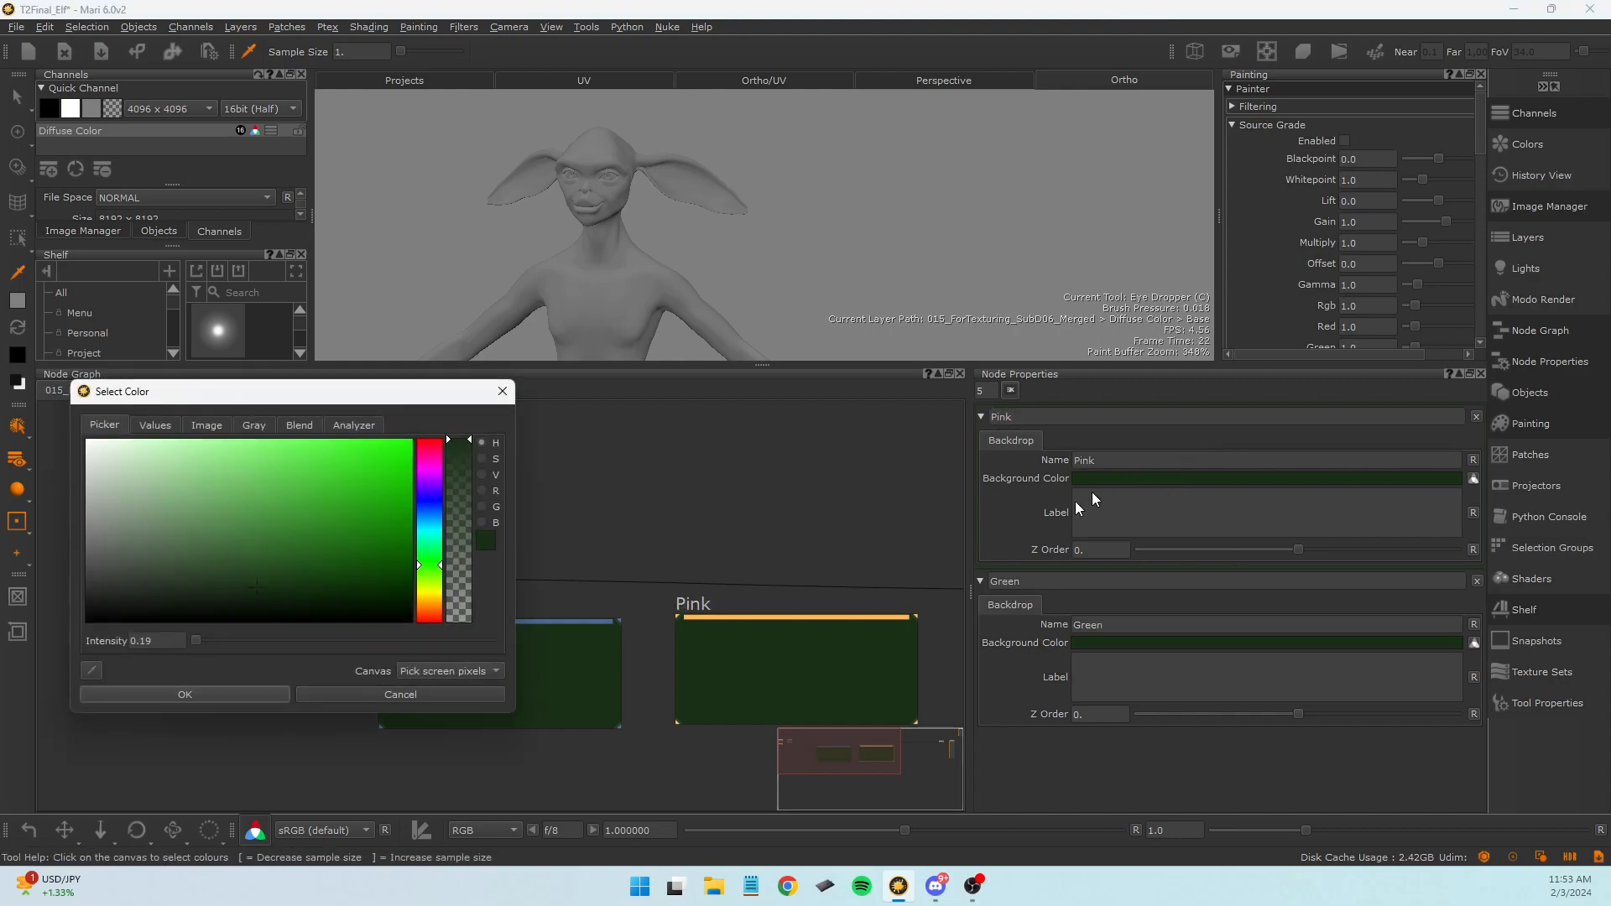
click(438, 458)
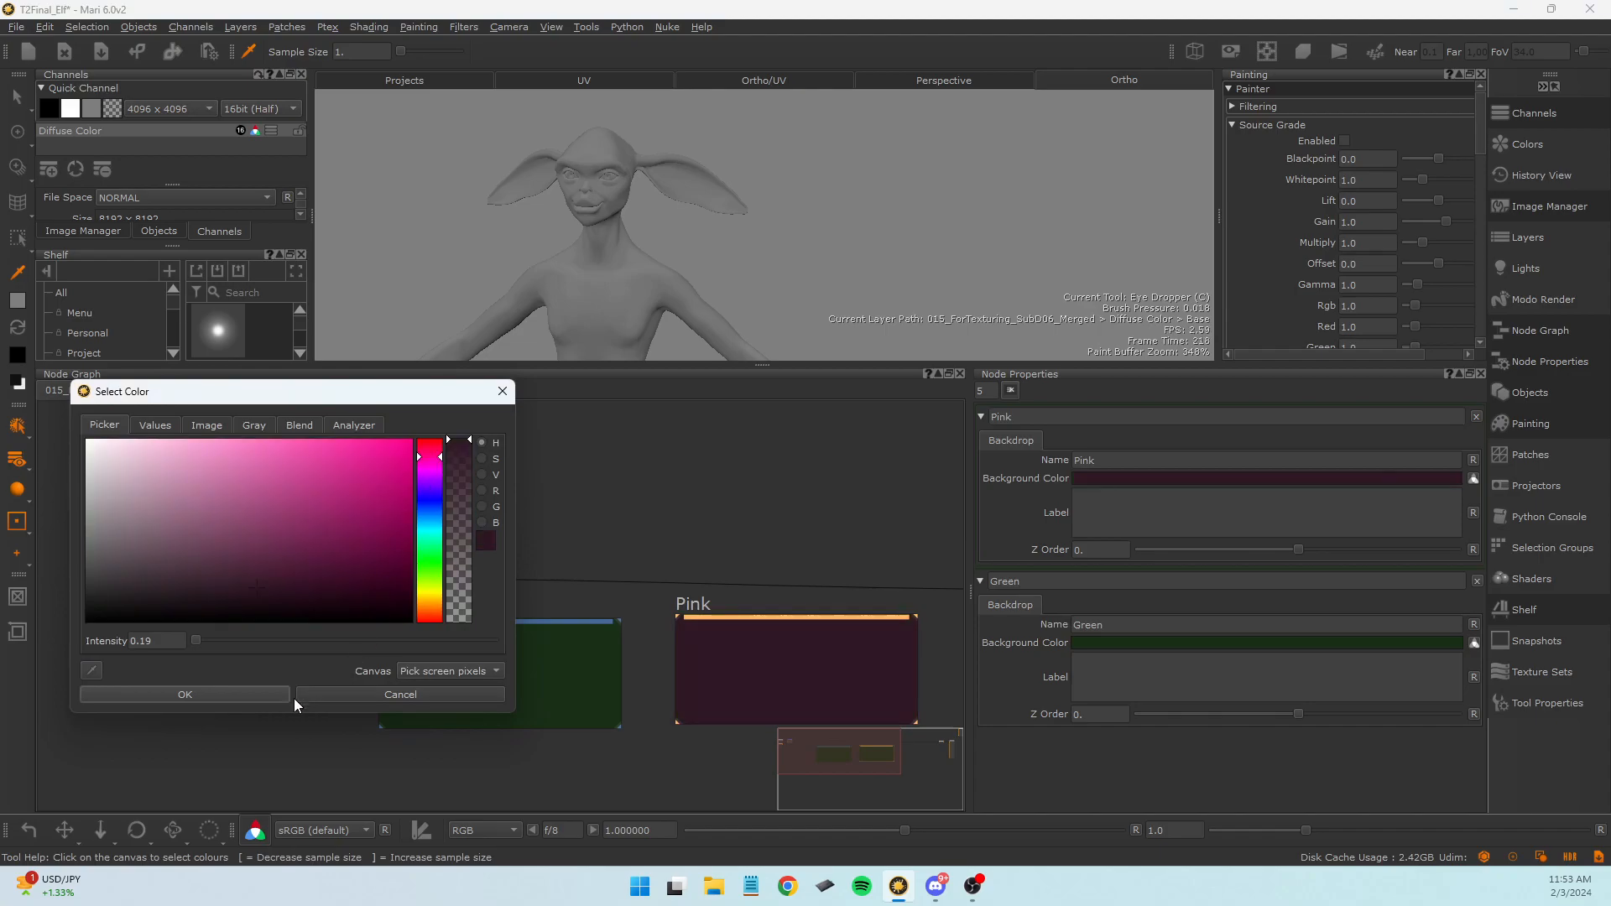
click(248, 688)
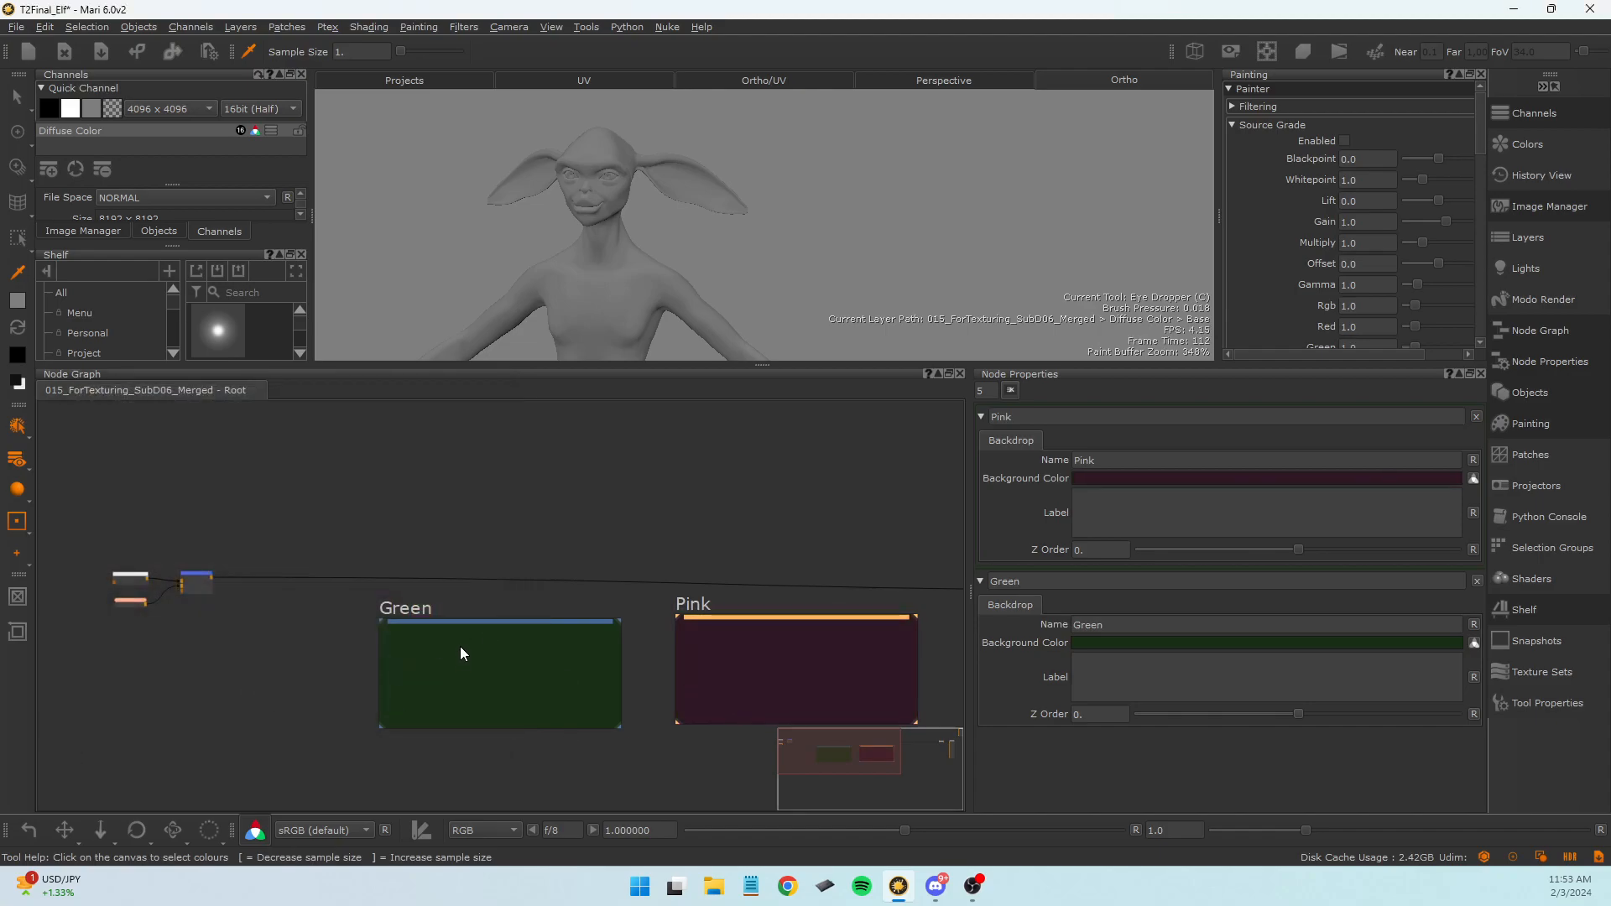
Create a Color node inside the Green backdrop.
click(399, 674)
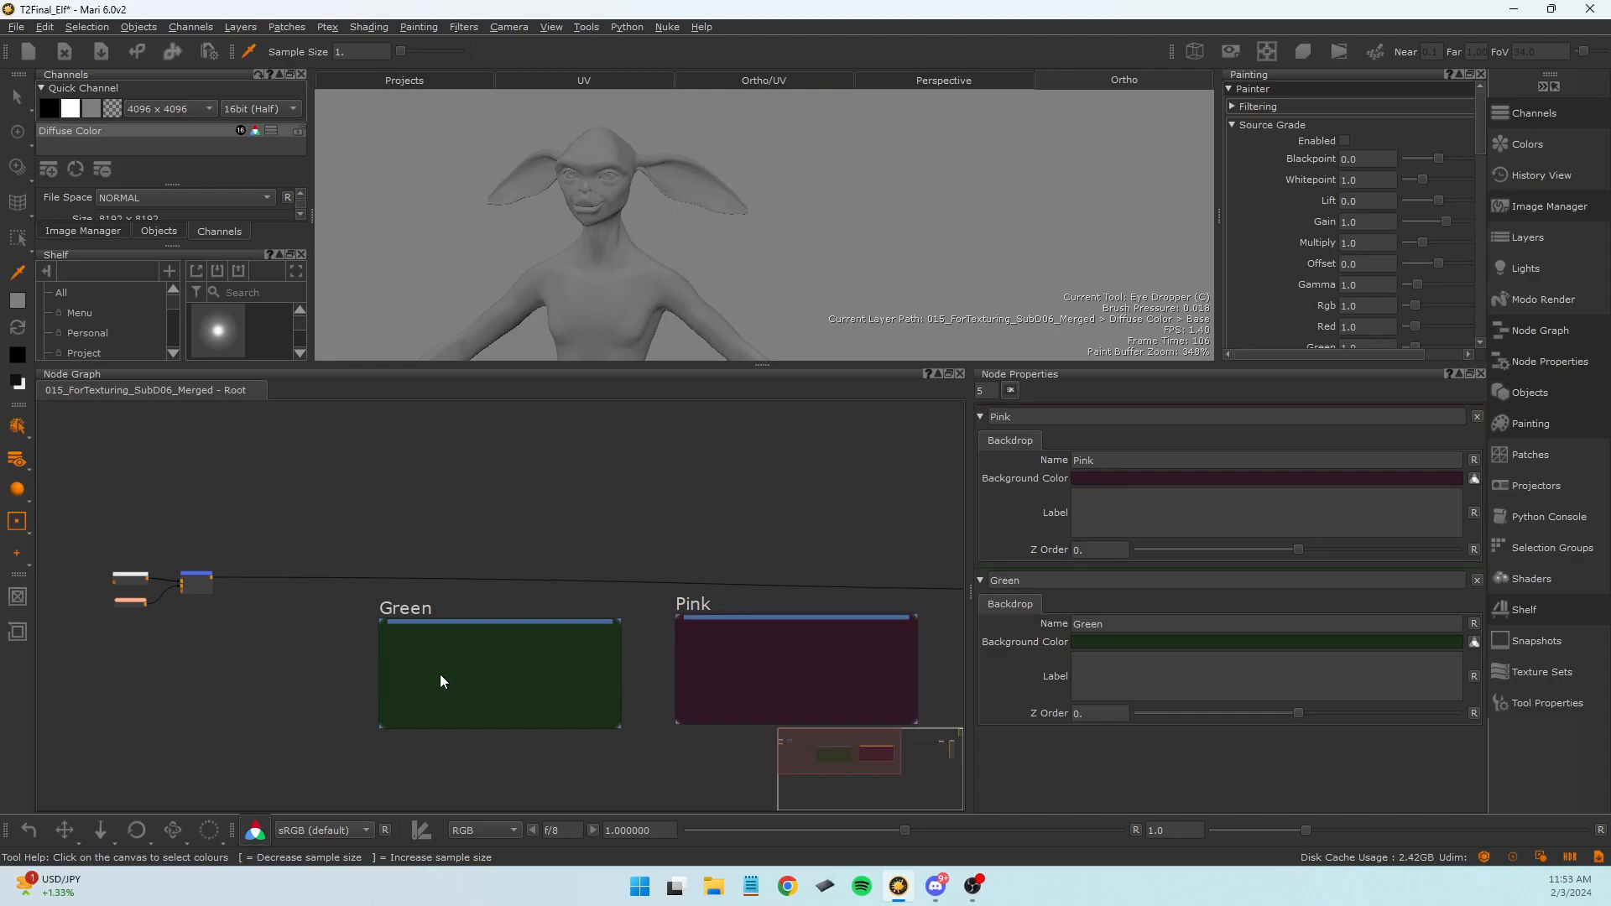
key(Tab)
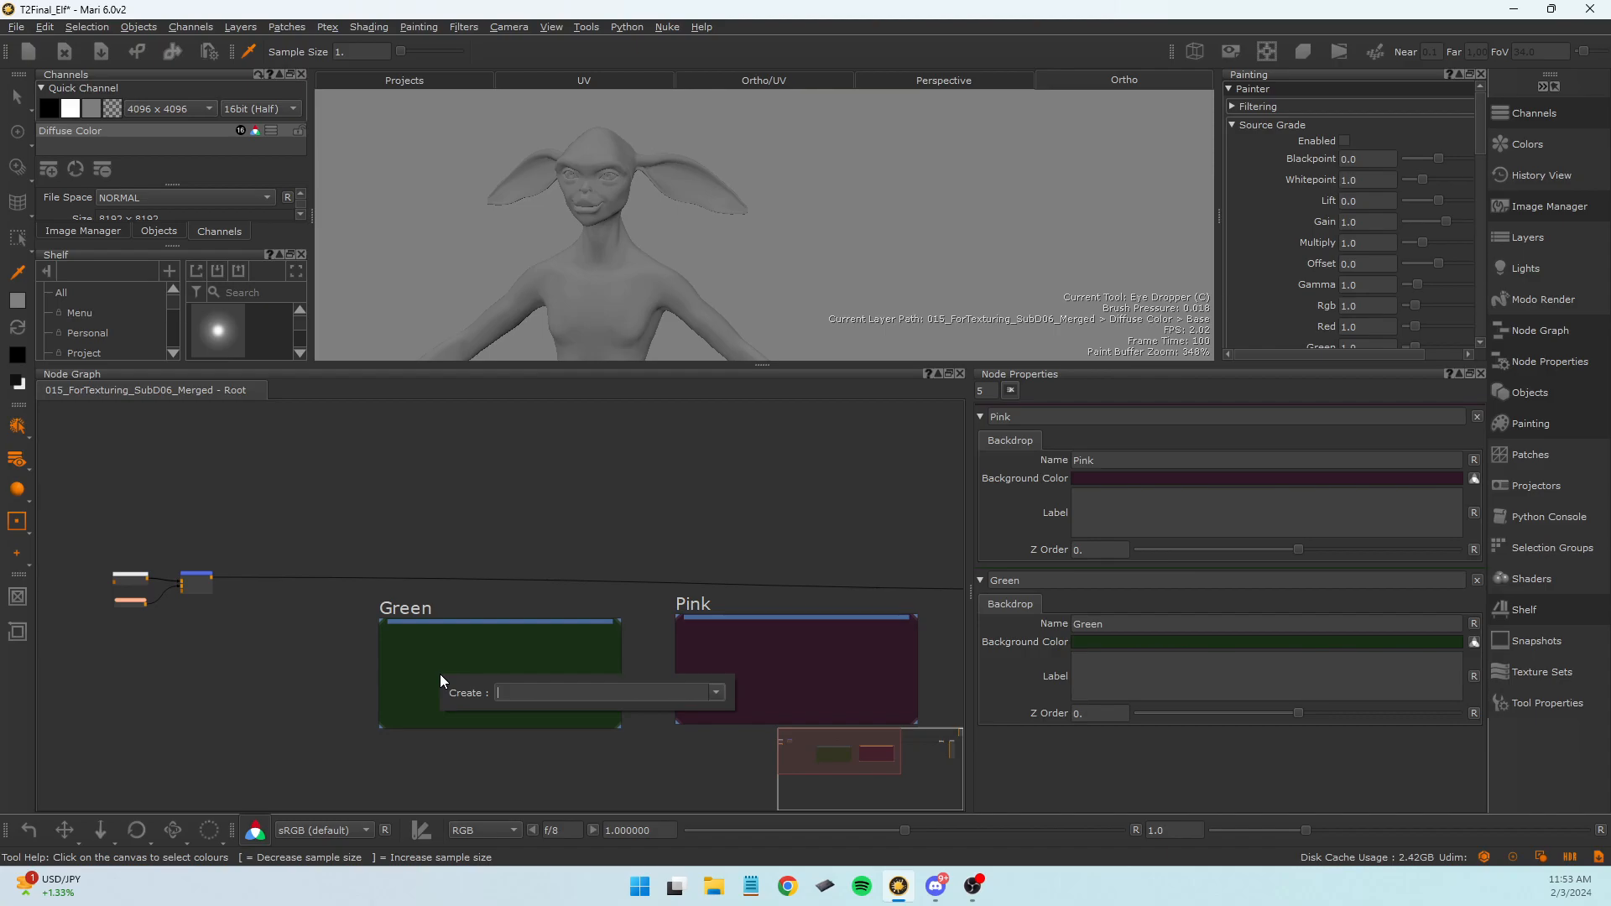
text(colo)
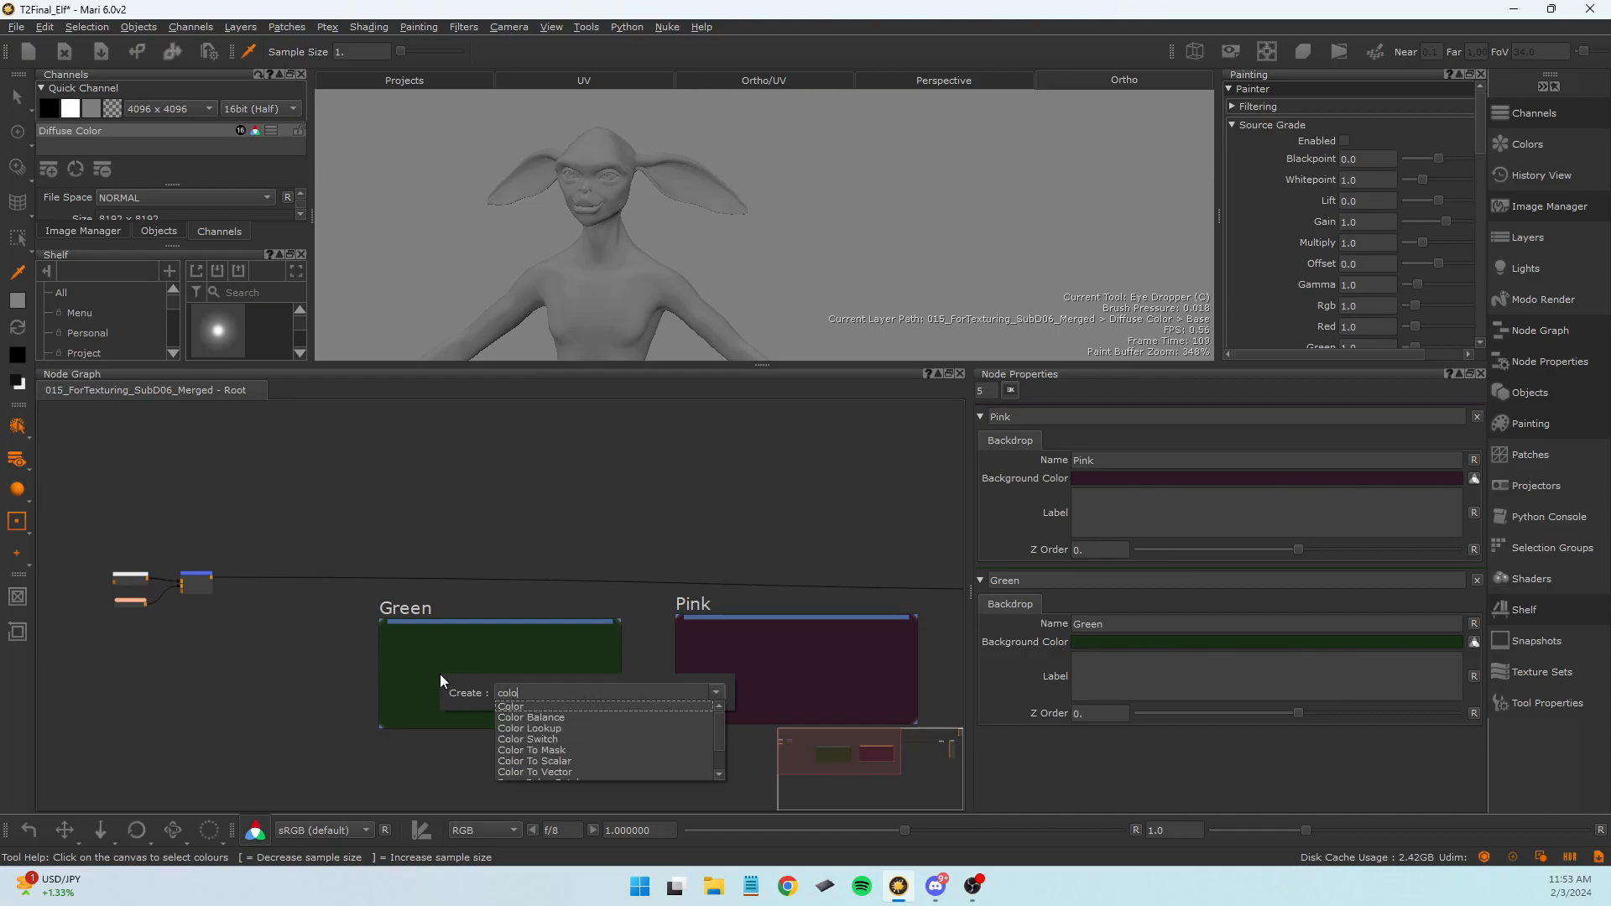
key(Return)
scroll(444, 672, up, 3)
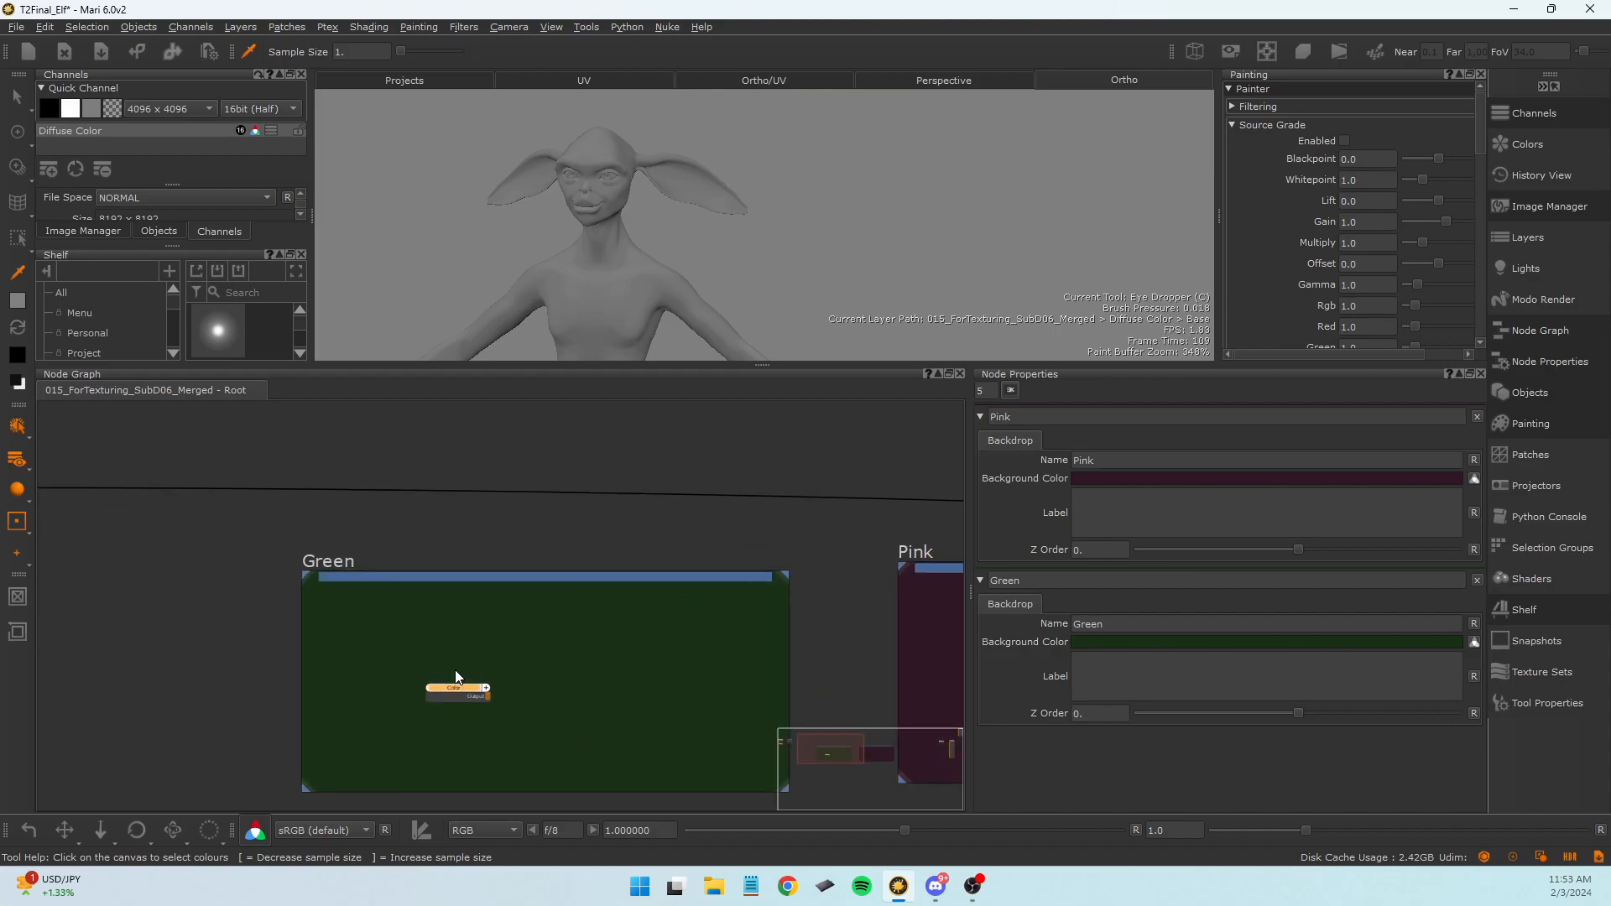
Create a Color node inside the Pink backdrop.
scroll(861, 653, down, 1)
middle_drag(861, 653, 638, 661)
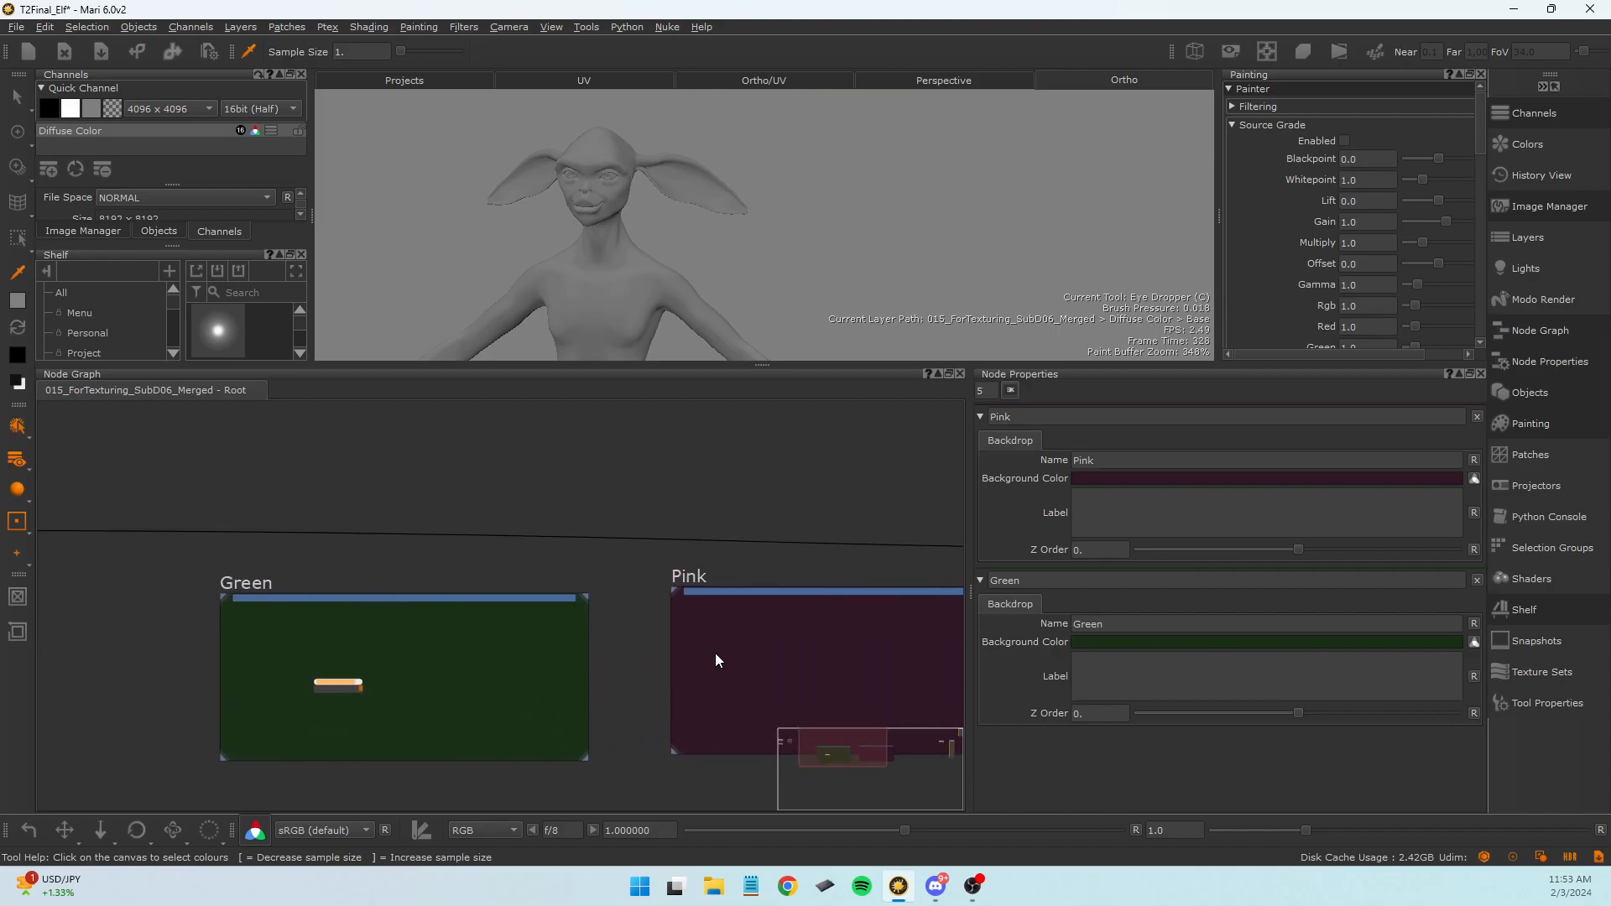
key(Tab)
text(colo)
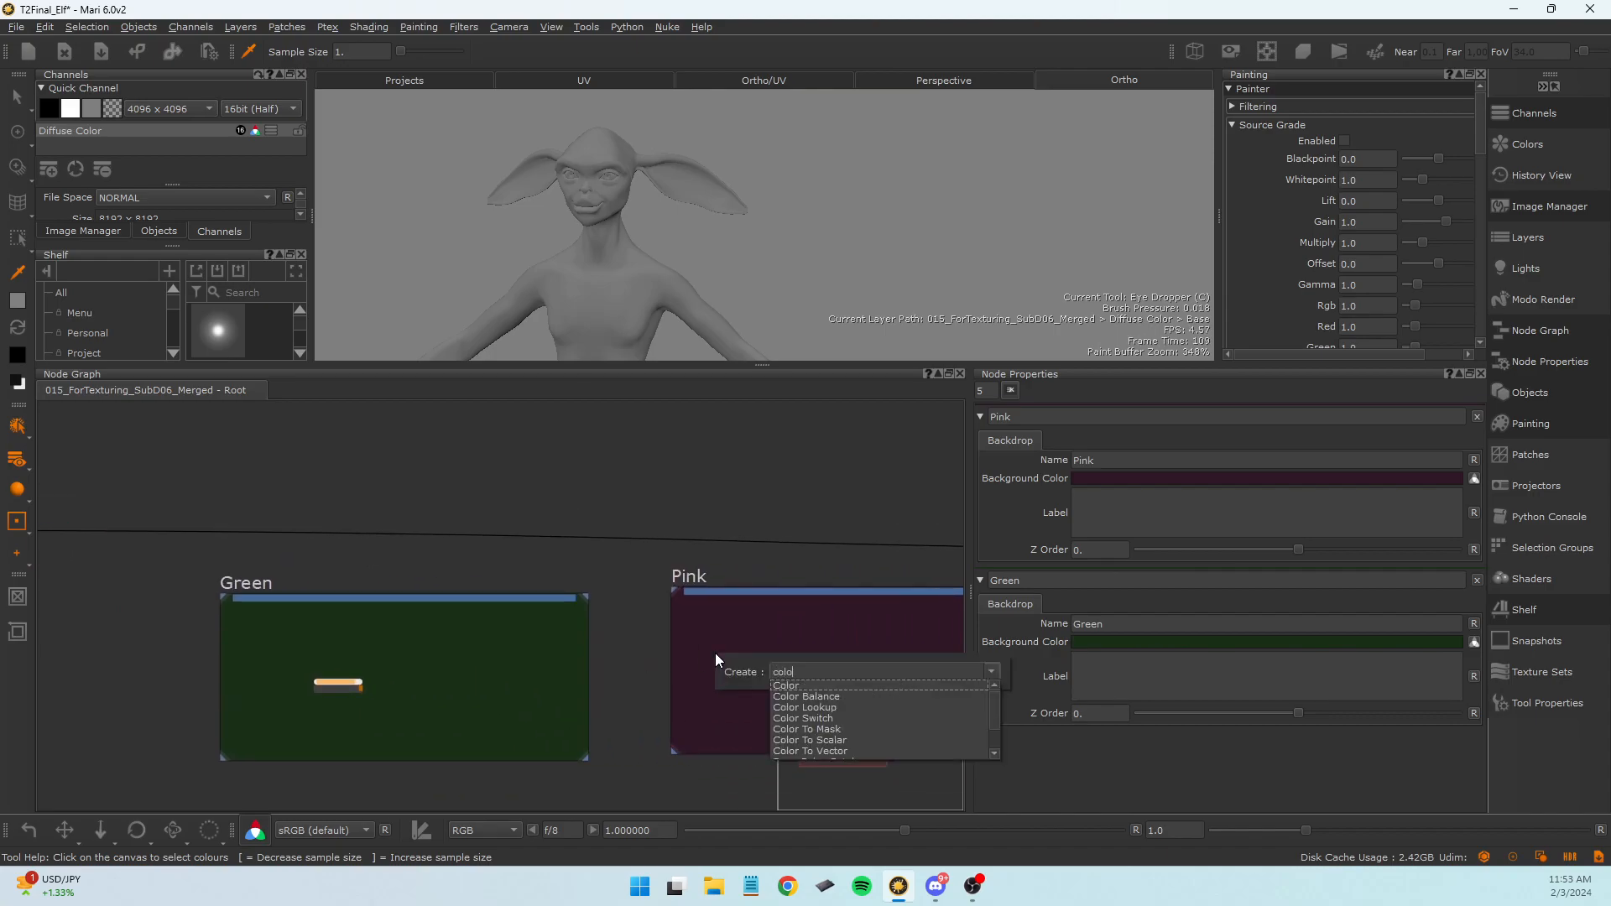
key(Return)
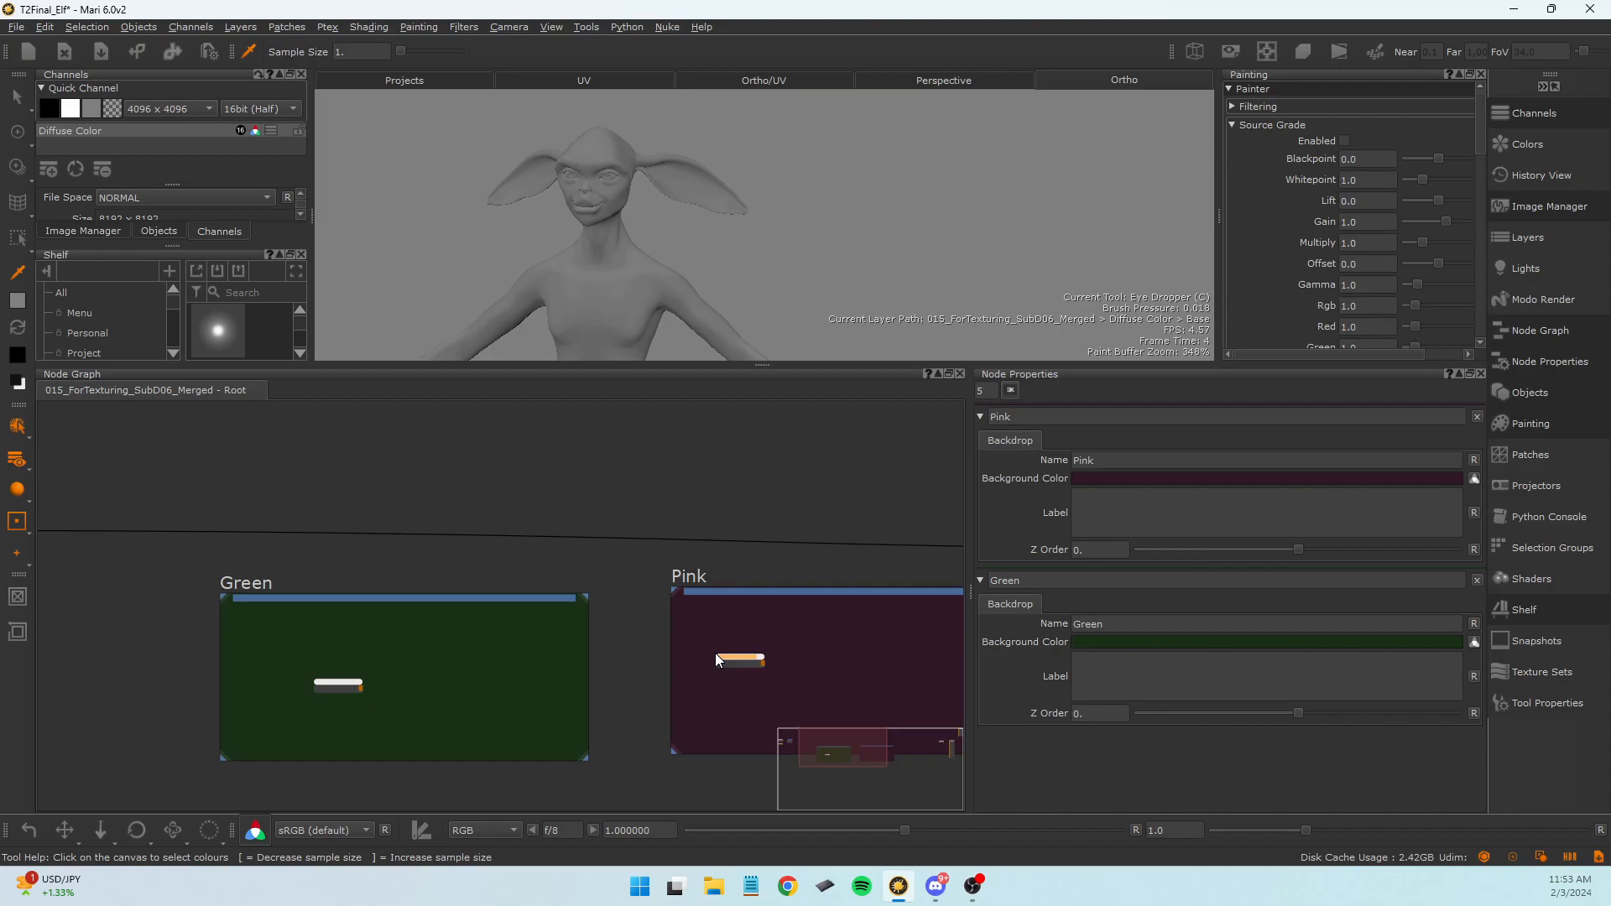
Set the Green backdrop's Color node to a fully saturated bright green.
click(324, 686)
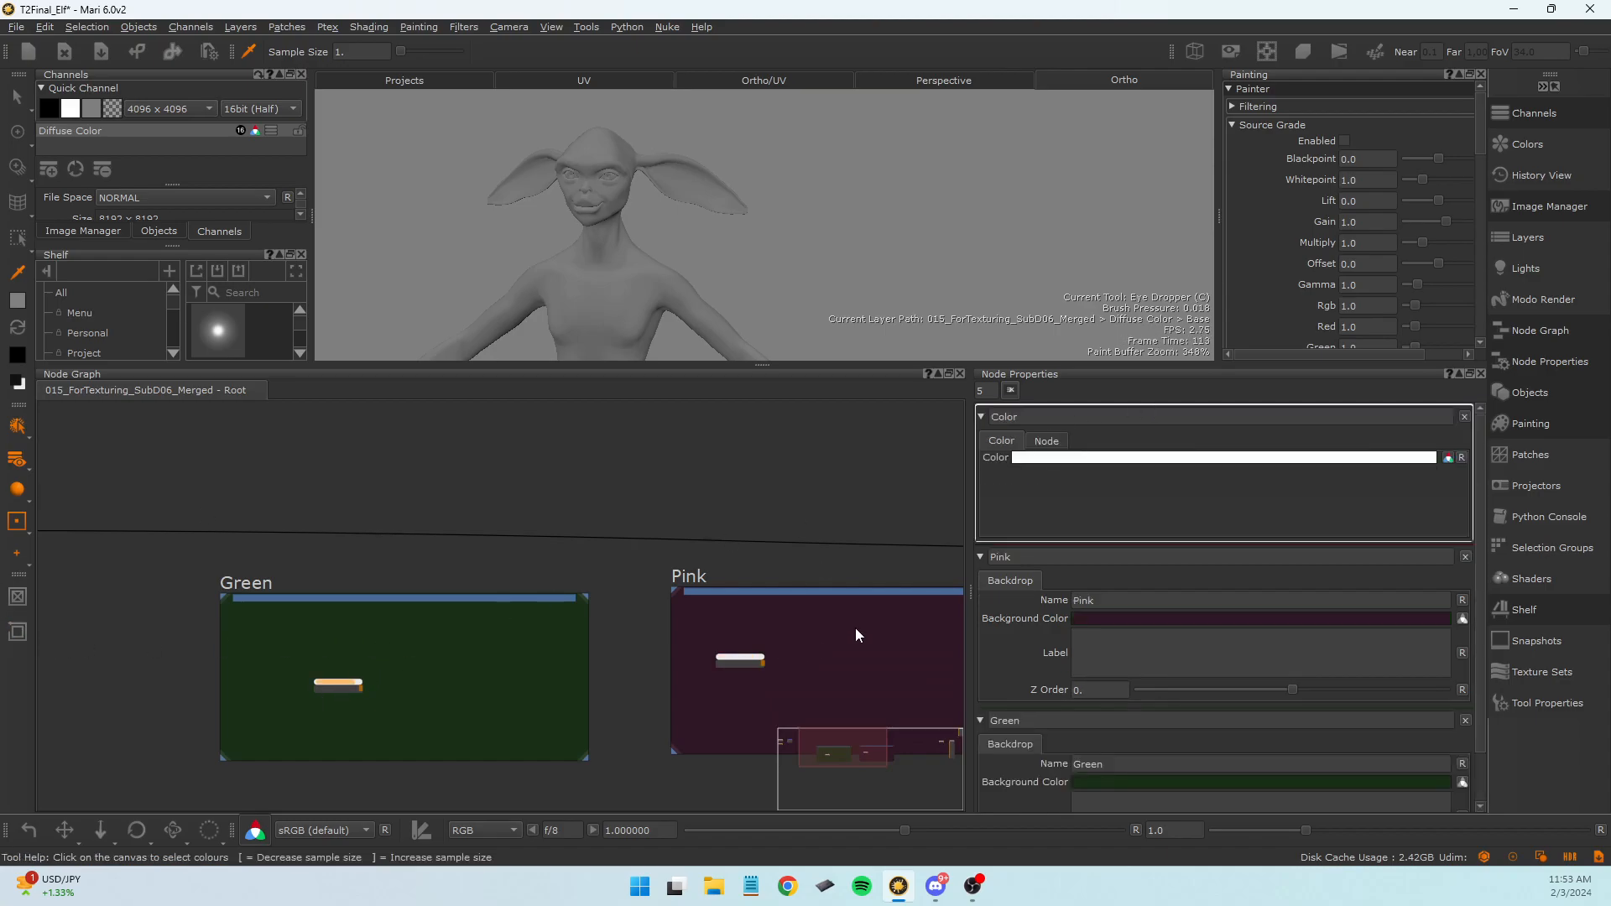
click(1417, 460)
click(429, 561)
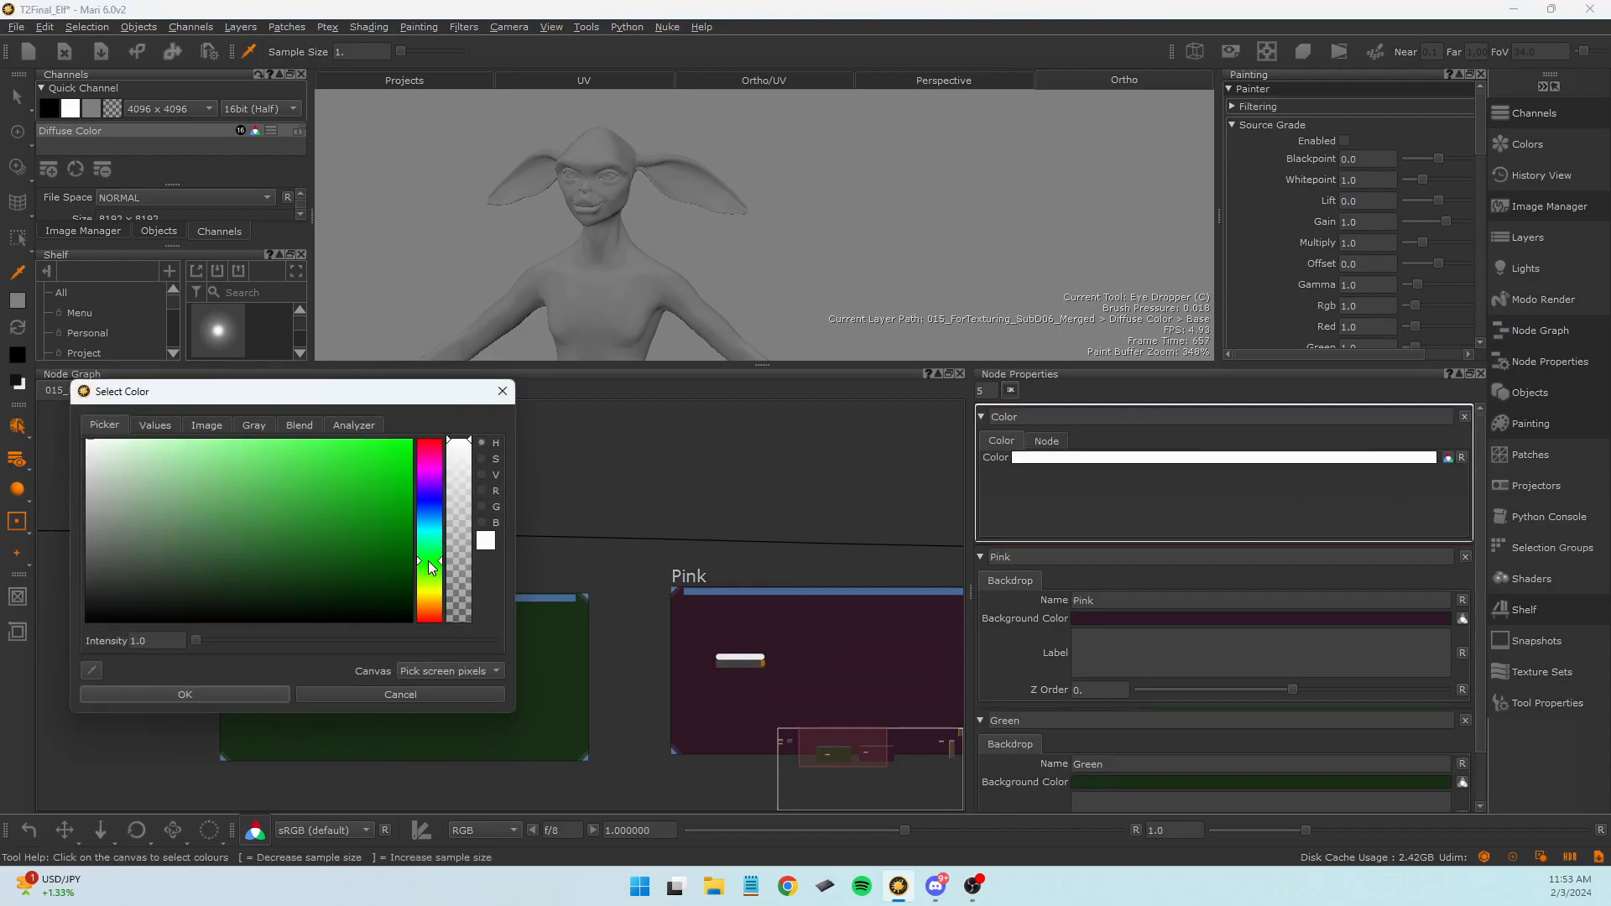
drag(381, 544, 461, 396)
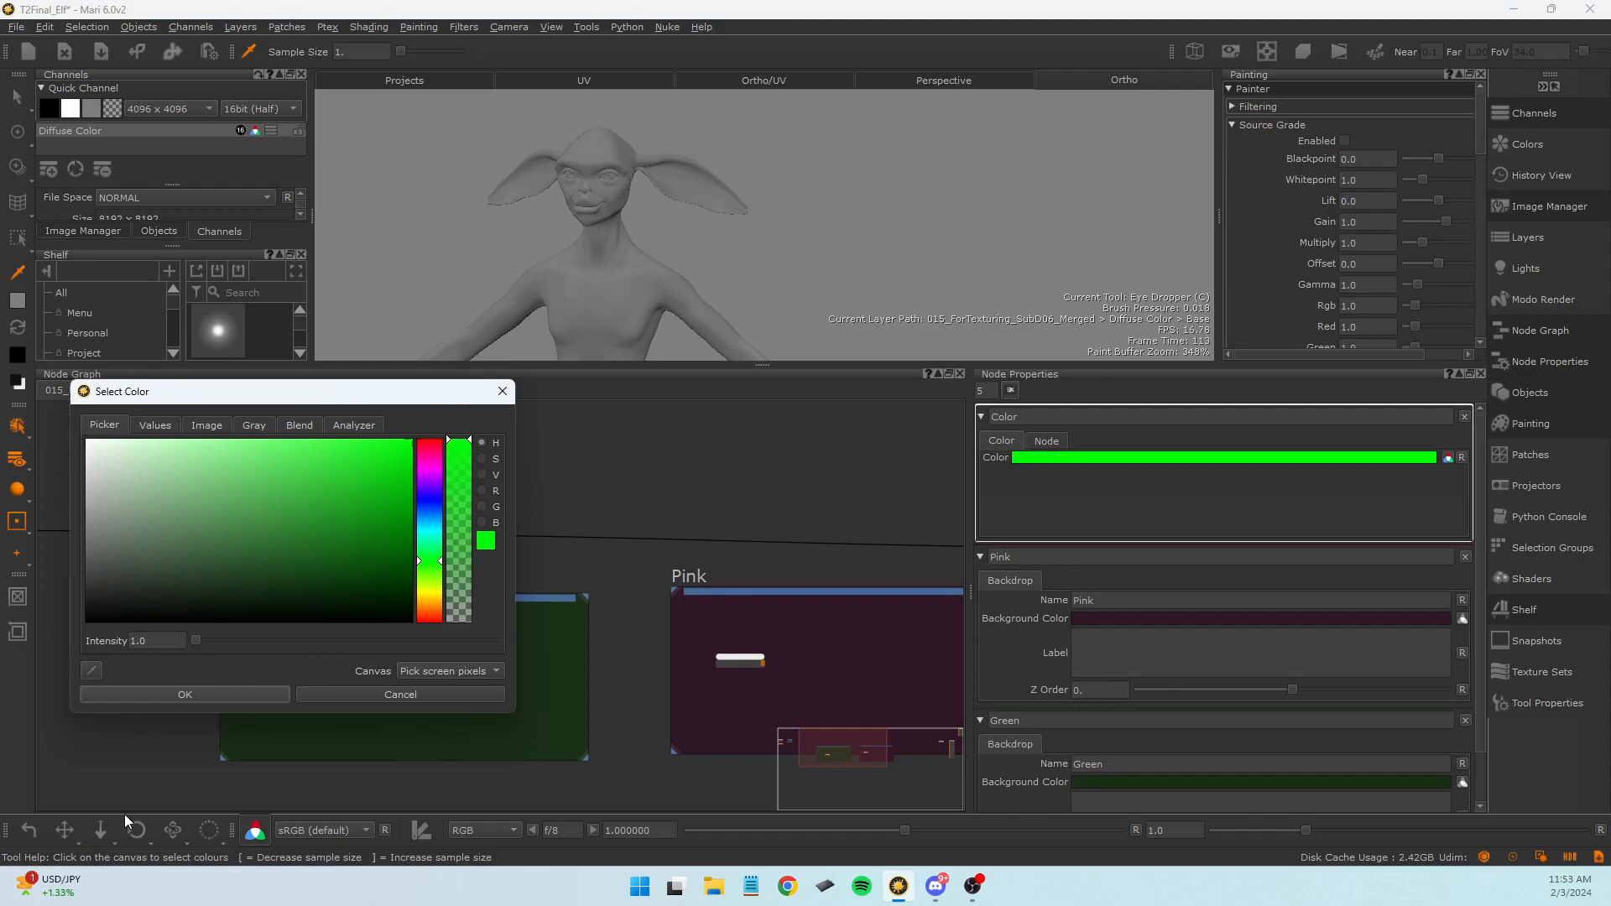
click(191, 697)
Set the Pink backdrop's Color node to a fully saturated magenta pink.
click(738, 660)
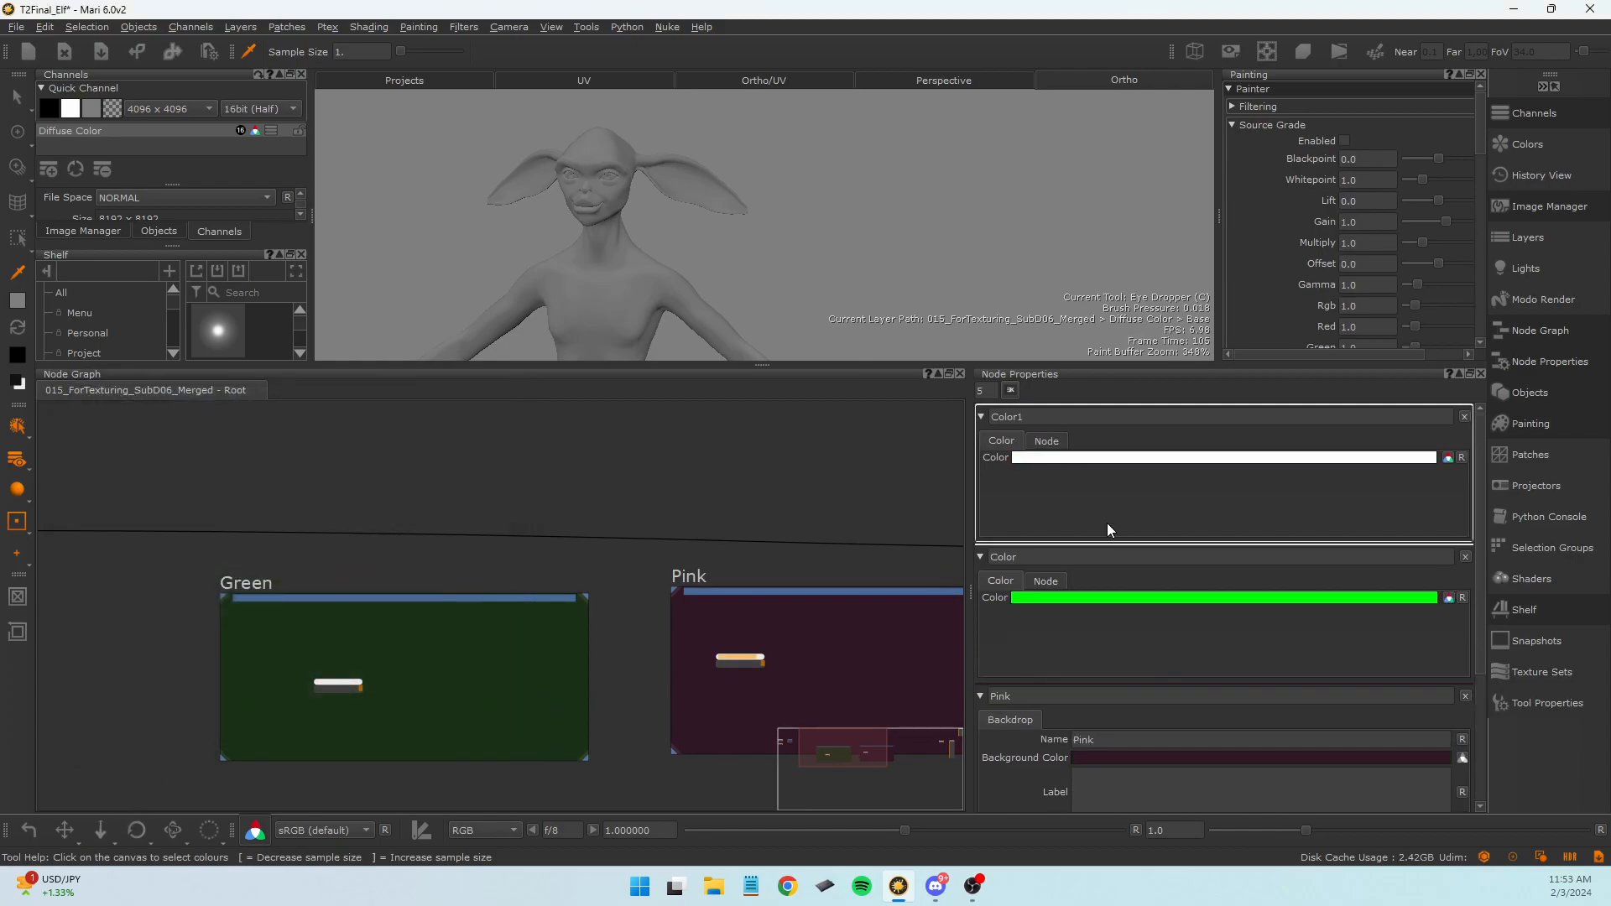
click(1216, 465)
click(418, 464)
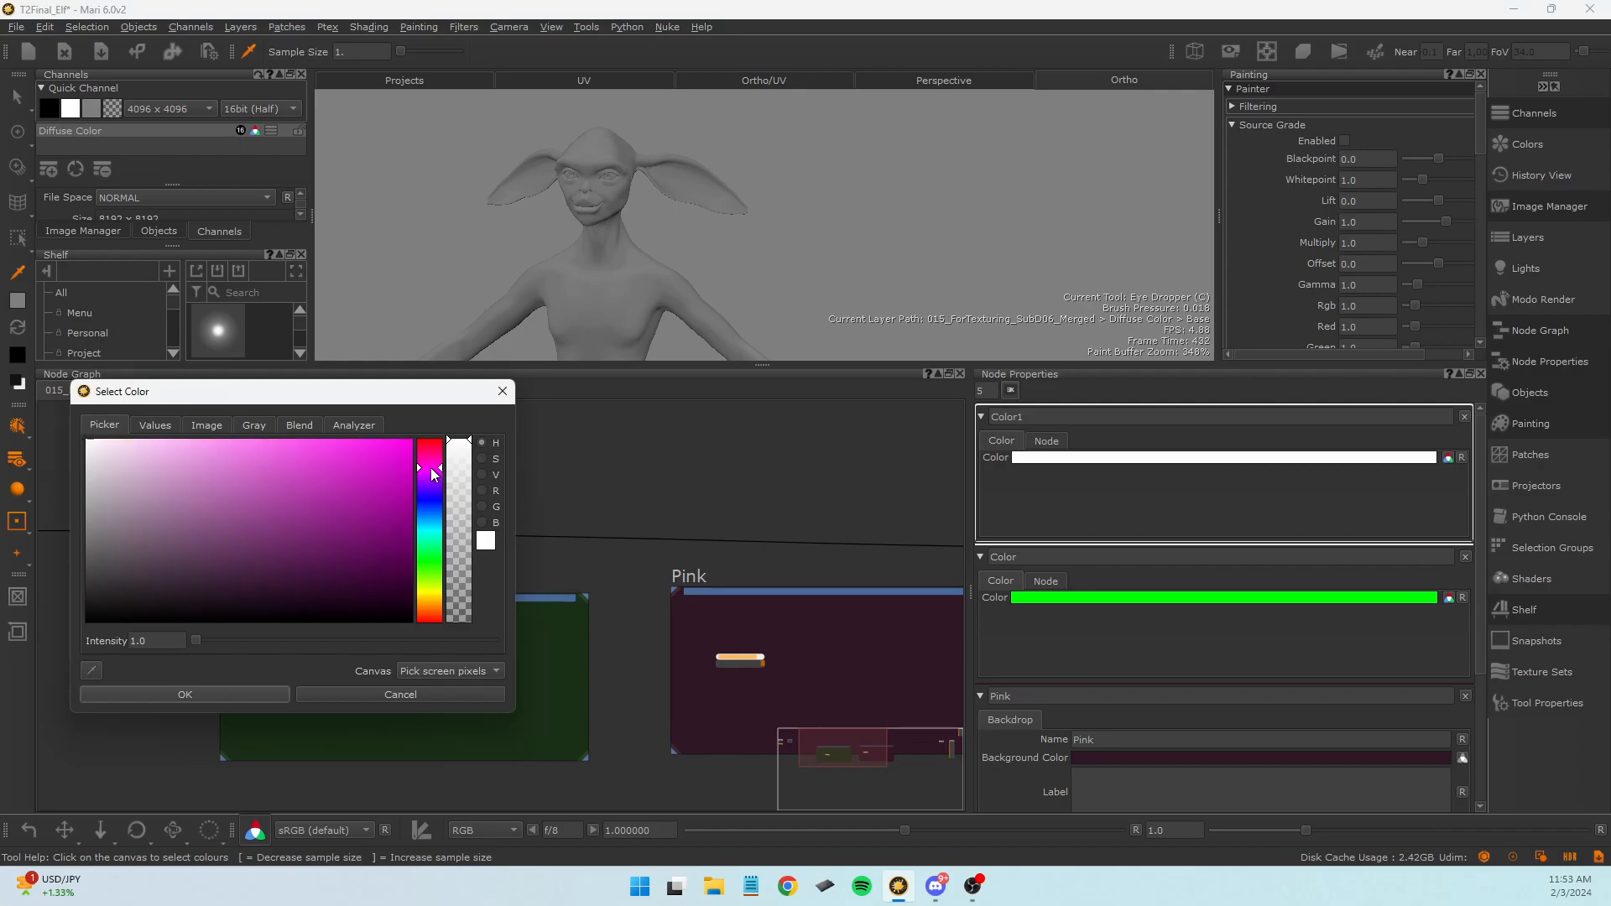
drag(349, 495, 446, 435)
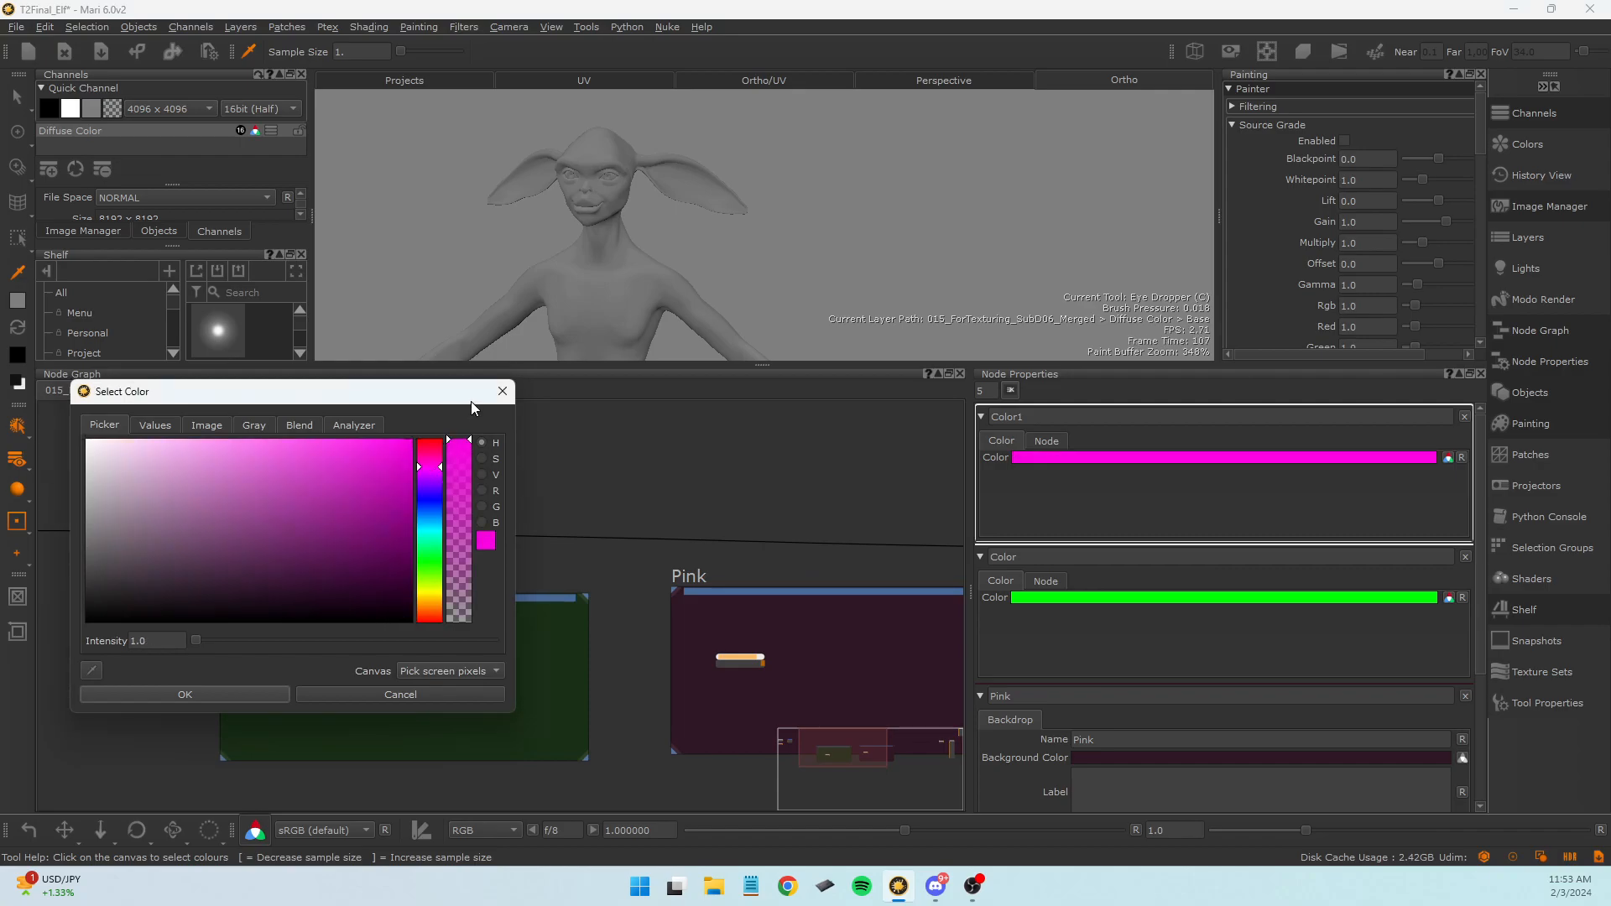
click(188, 698)
Create a Merge node inside the Green backdrop, to the right of its Color node.
scroll(295, 782, down, 1)
scroll(389, 718, up, 3)
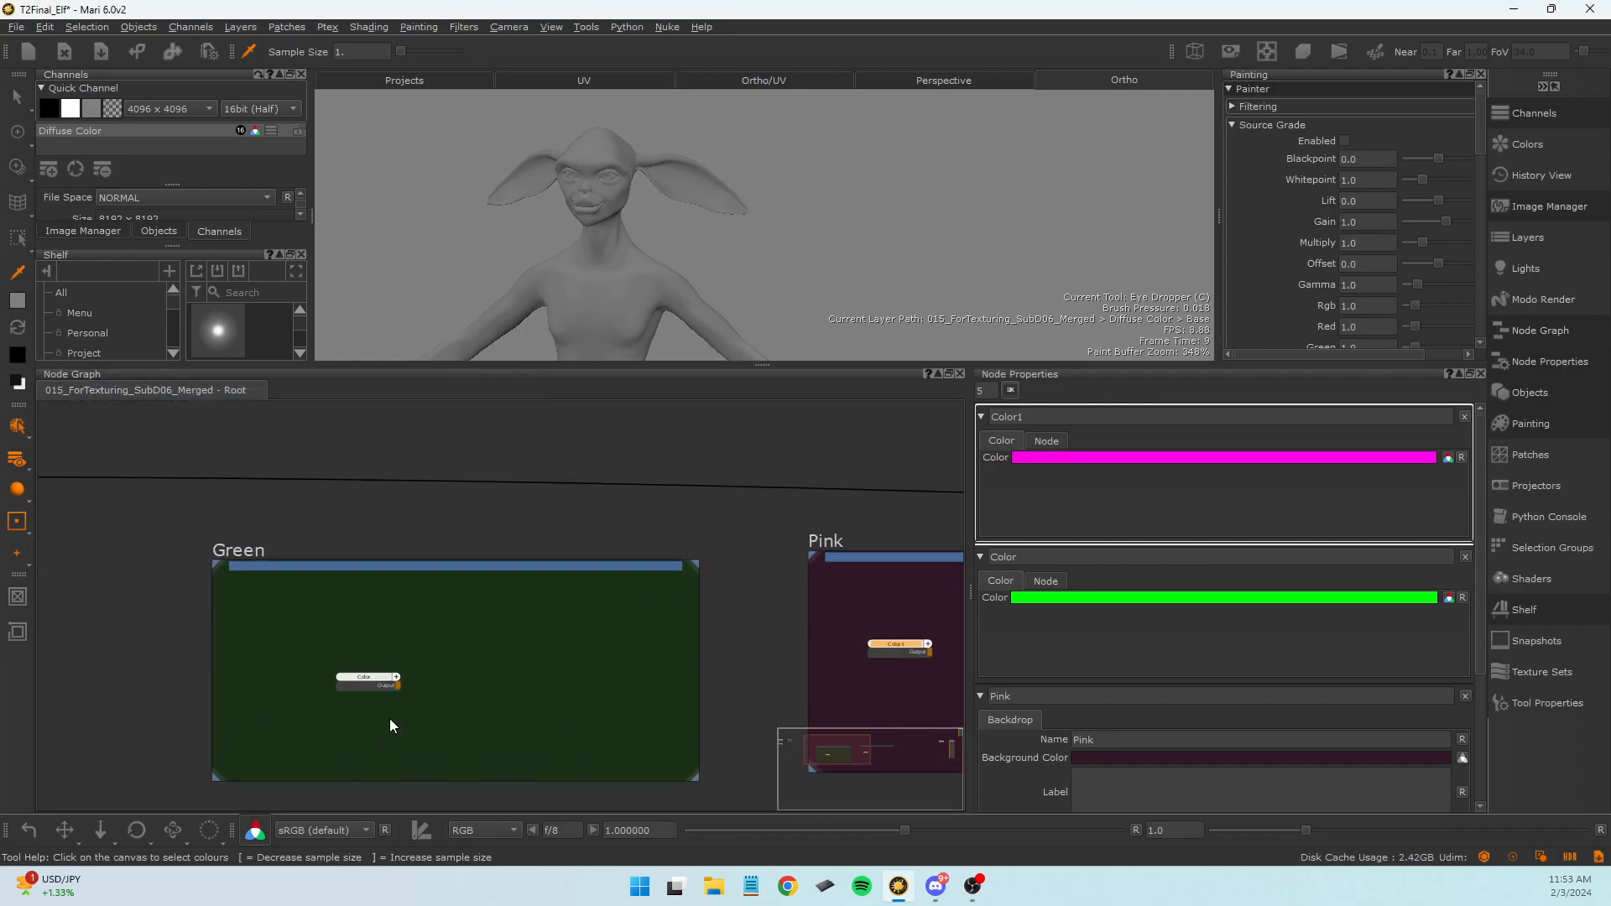
click(360, 685)
scroll(508, 662, down, 3)
middle_drag(658, 666, 675, 615)
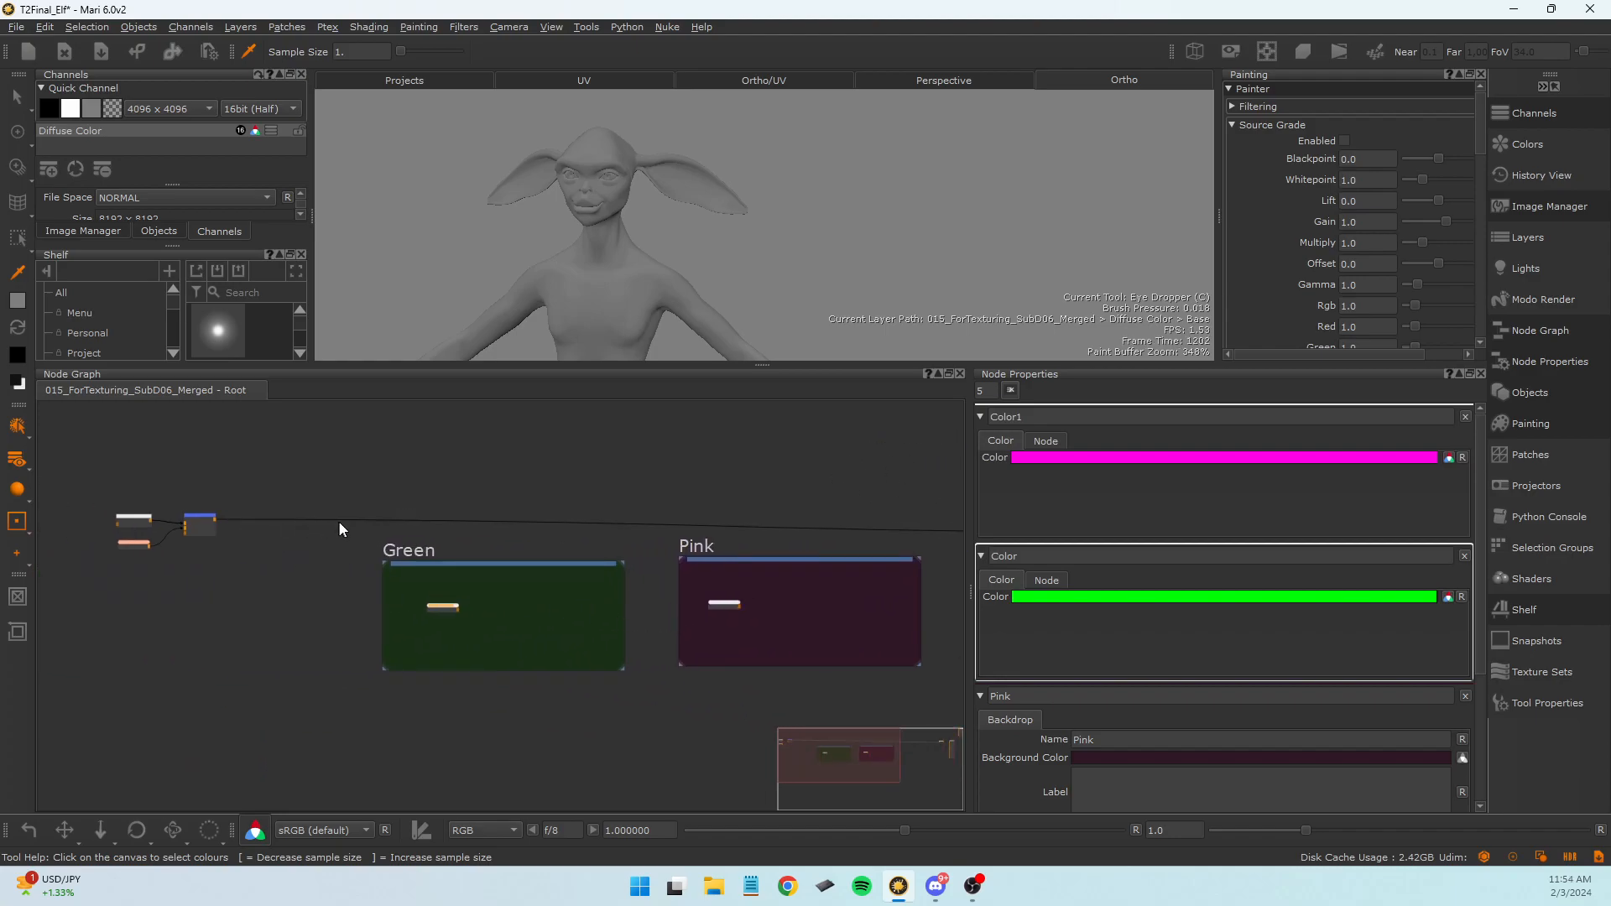
scroll(429, 591, up, 2)
scroll(311, 580, down, 1)
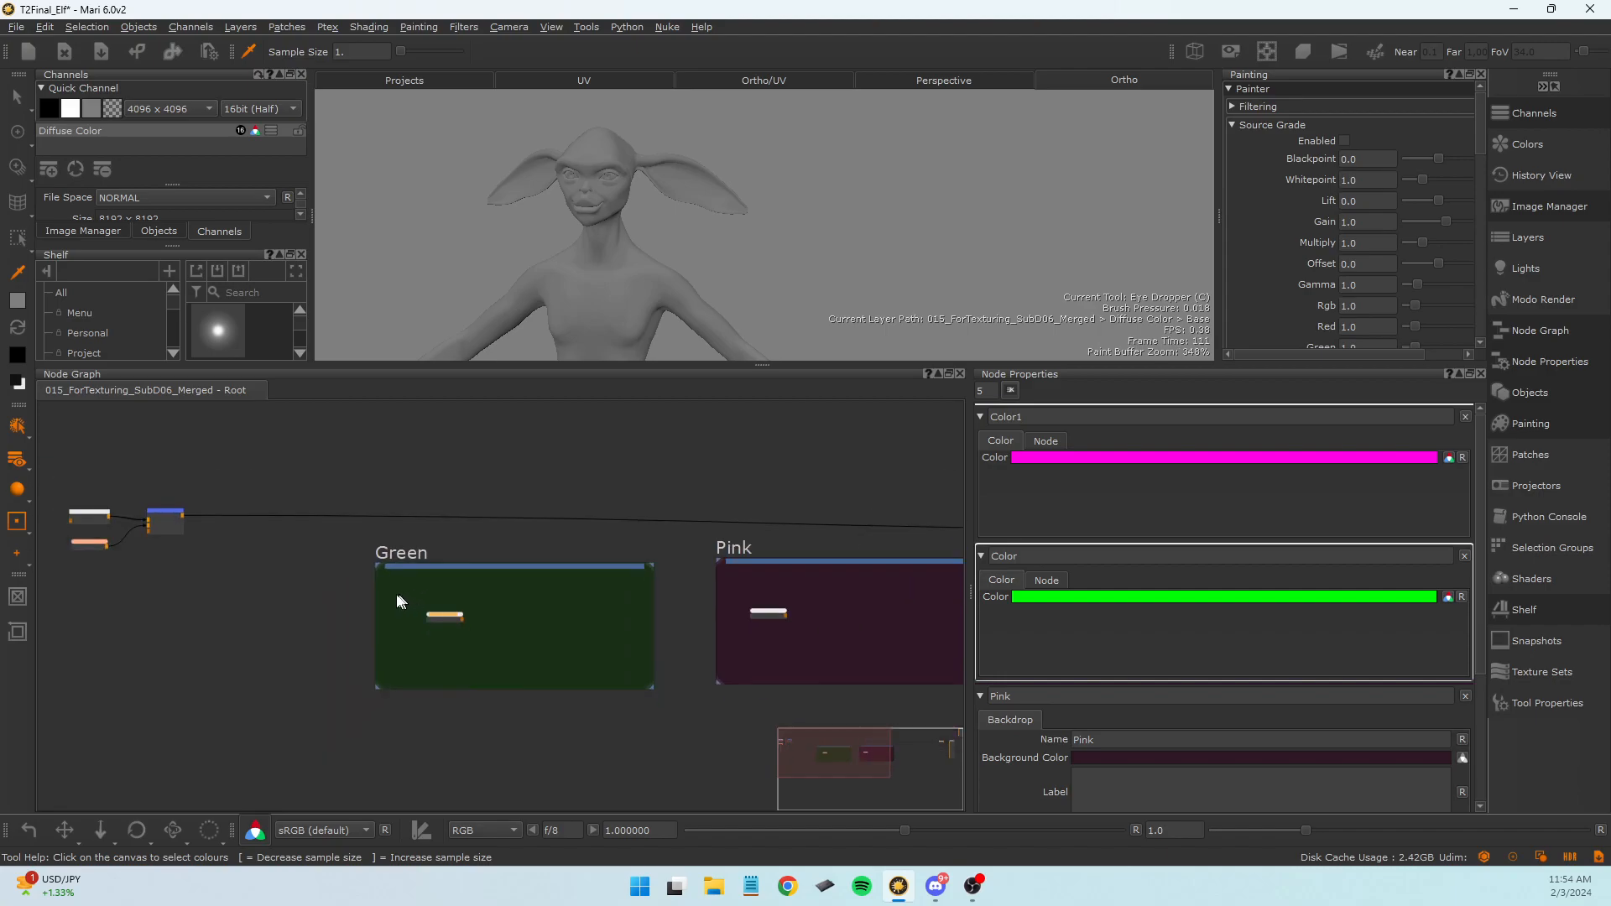
click(507, 610)
key(m)
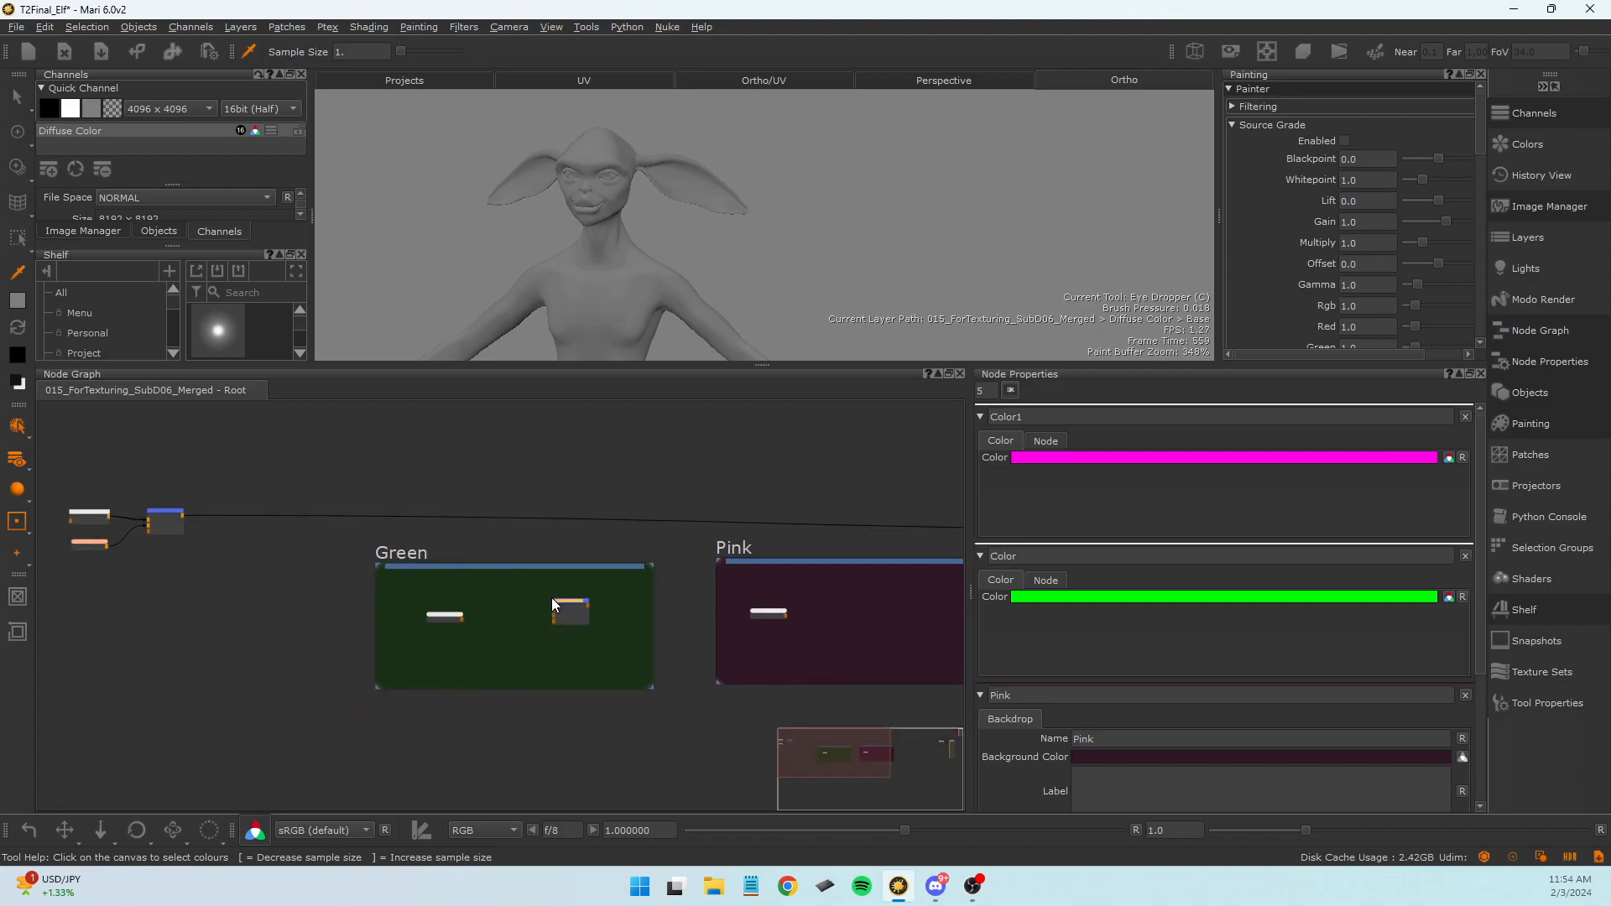
scroll(552, 608, up, 4)
scroll(552, 607, up, 2)
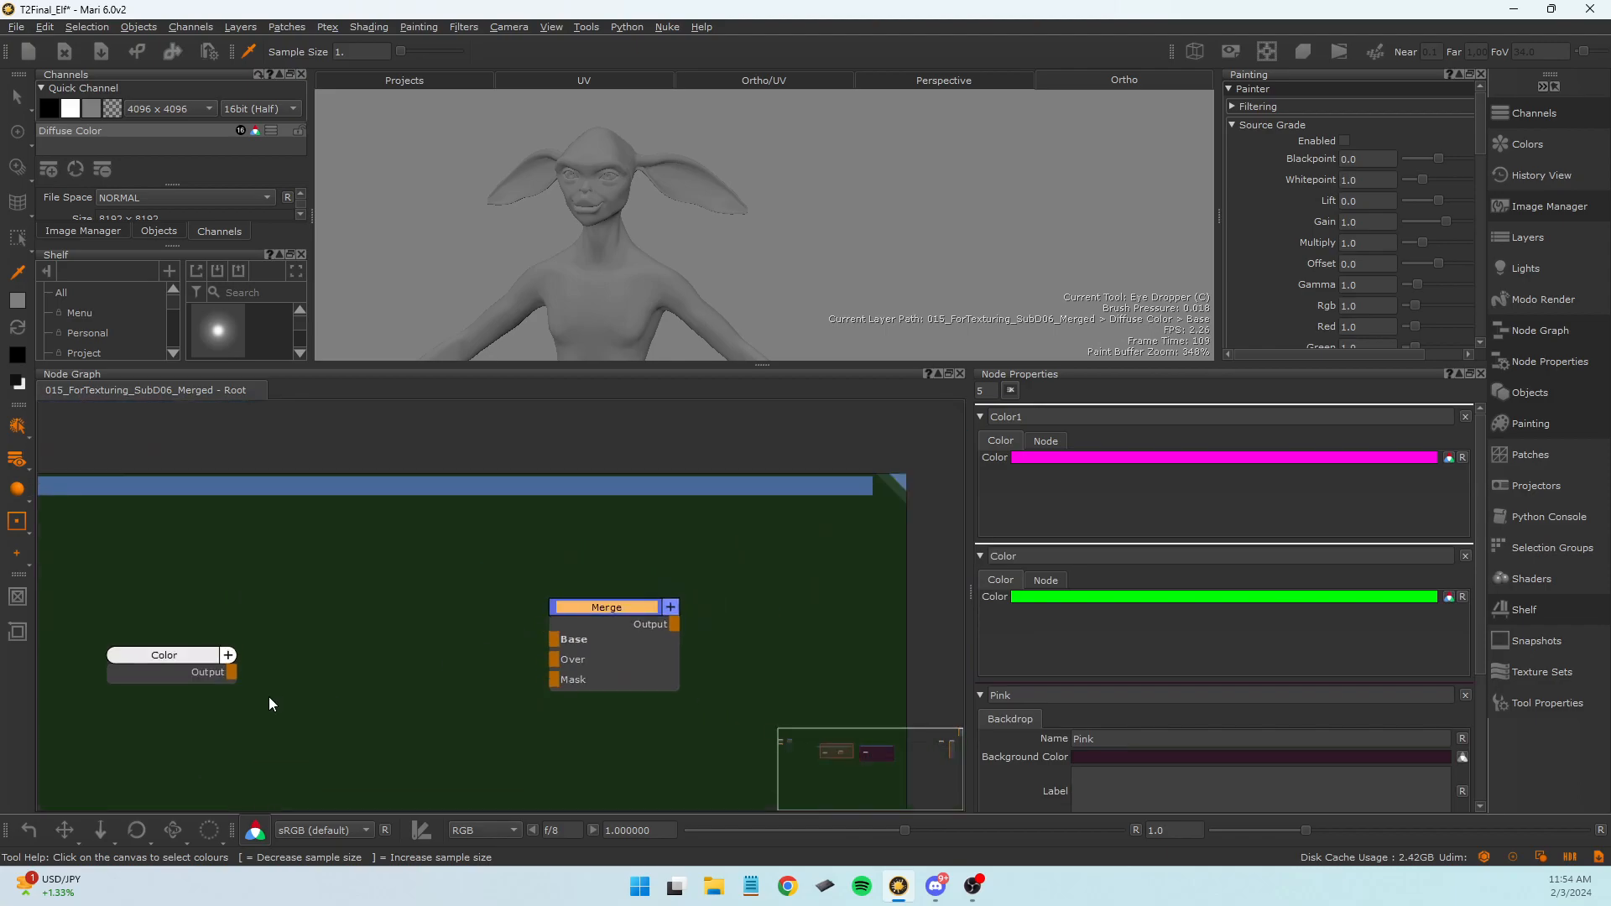
Connect the output of the Base merge node to the Base input of the Merge node in the Green backdrop.
click(208, 685)
scroll(339, 632, down, 6)
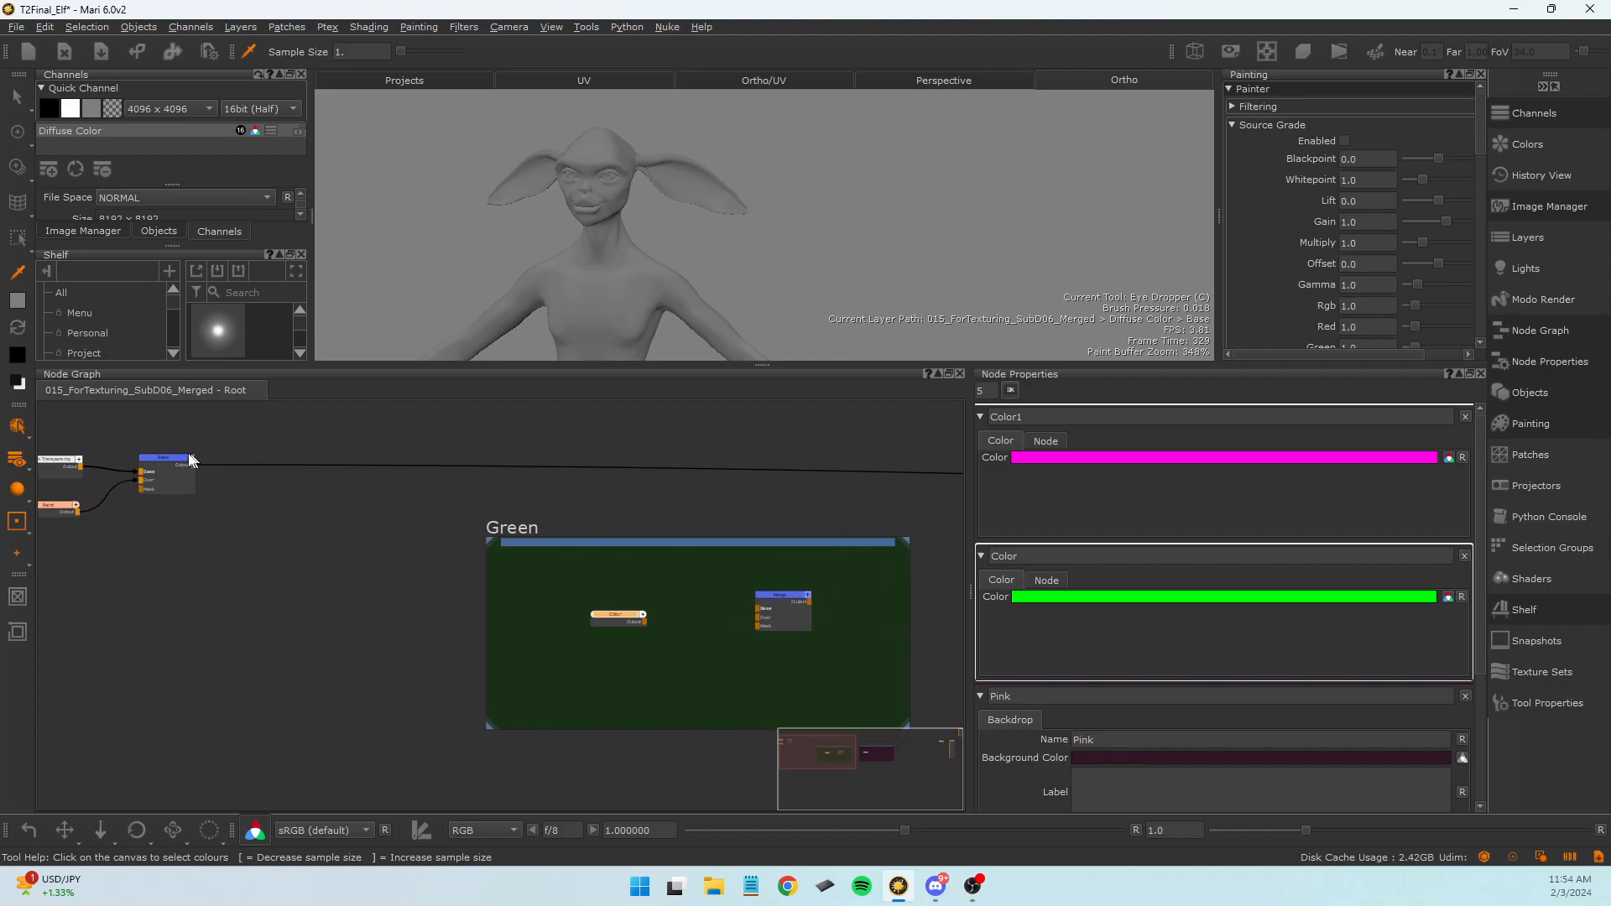
drag(180, 482, 171, 478)
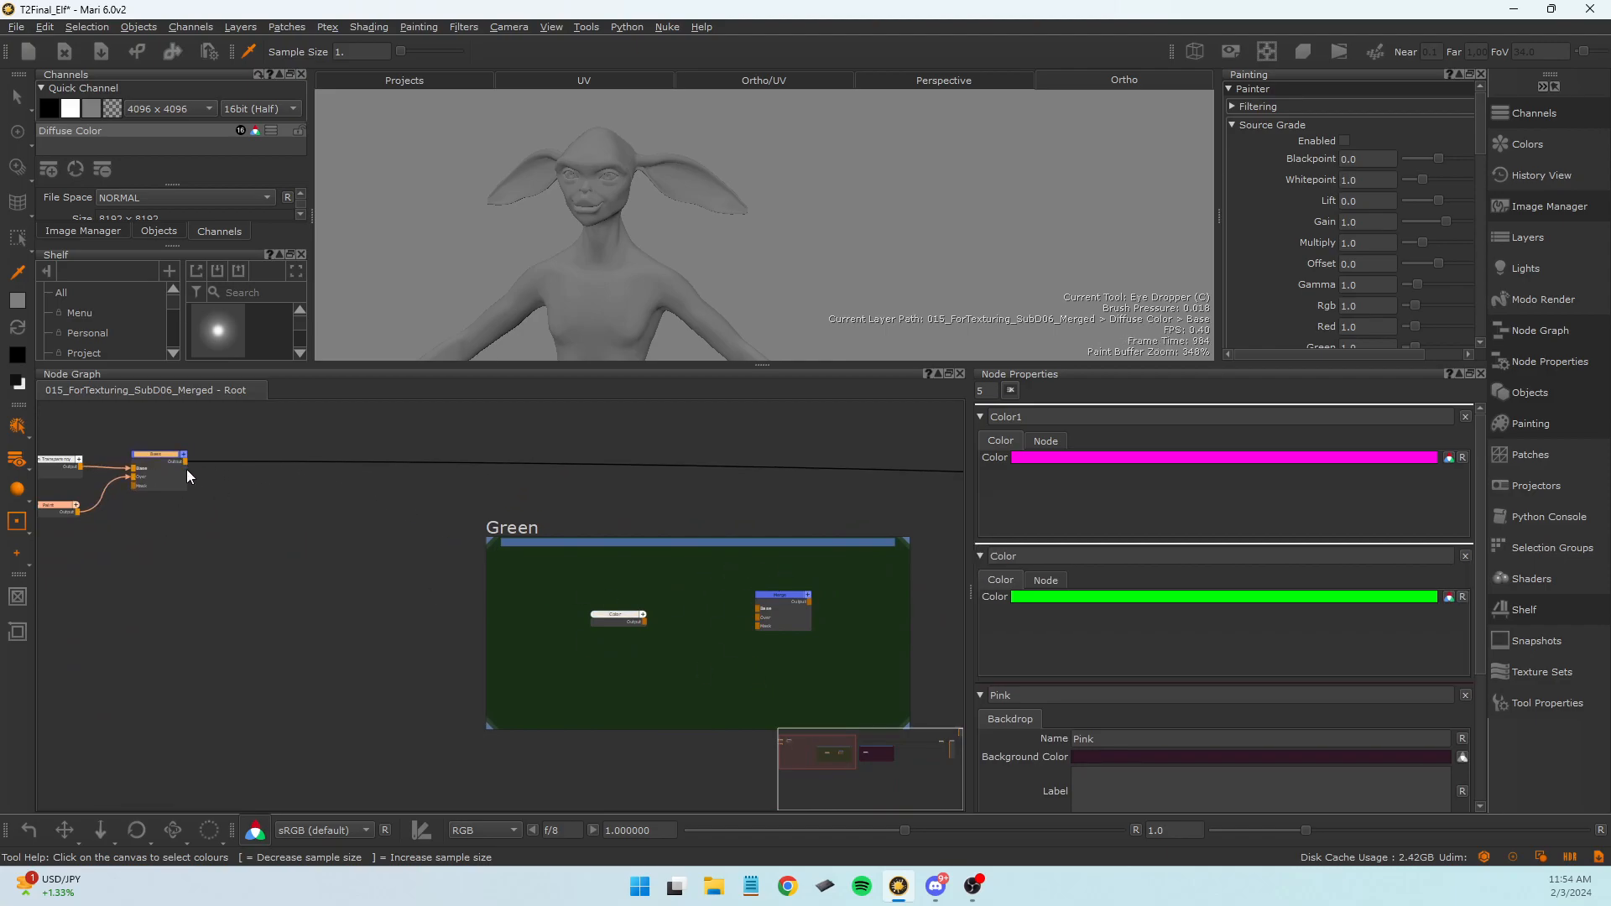
drag(185, 461, 773, 592)
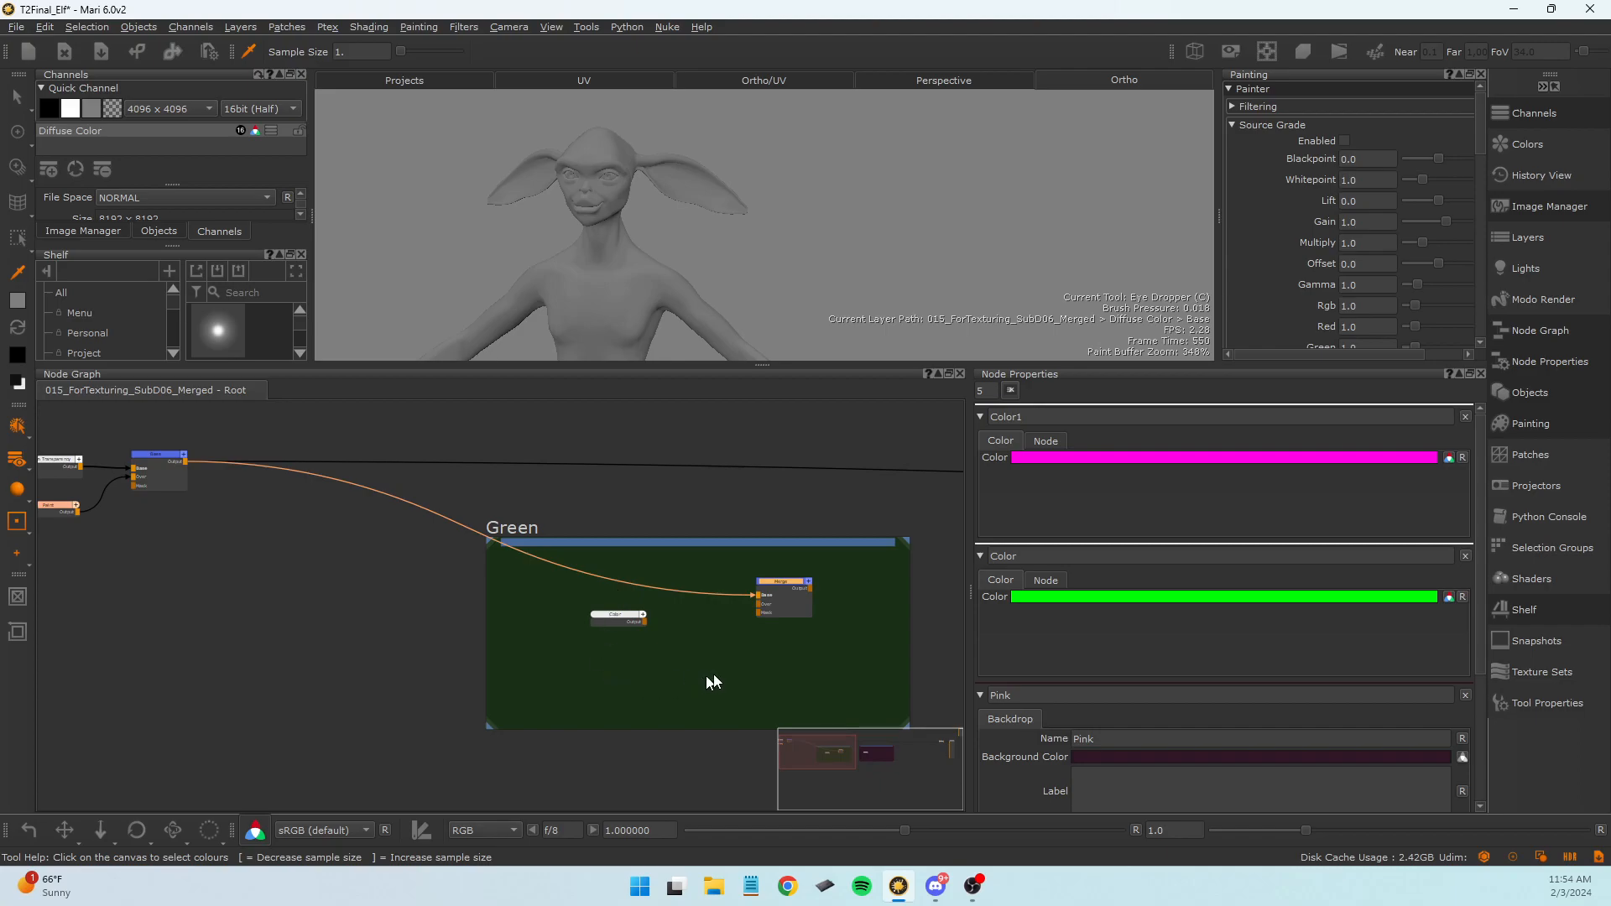
Shift the Green backdrop slightly up and left, and connect its Color node's output to the Merge node's Over input.
drag(663, 542, 633, 514)
scroll(730, 545, up, 2)
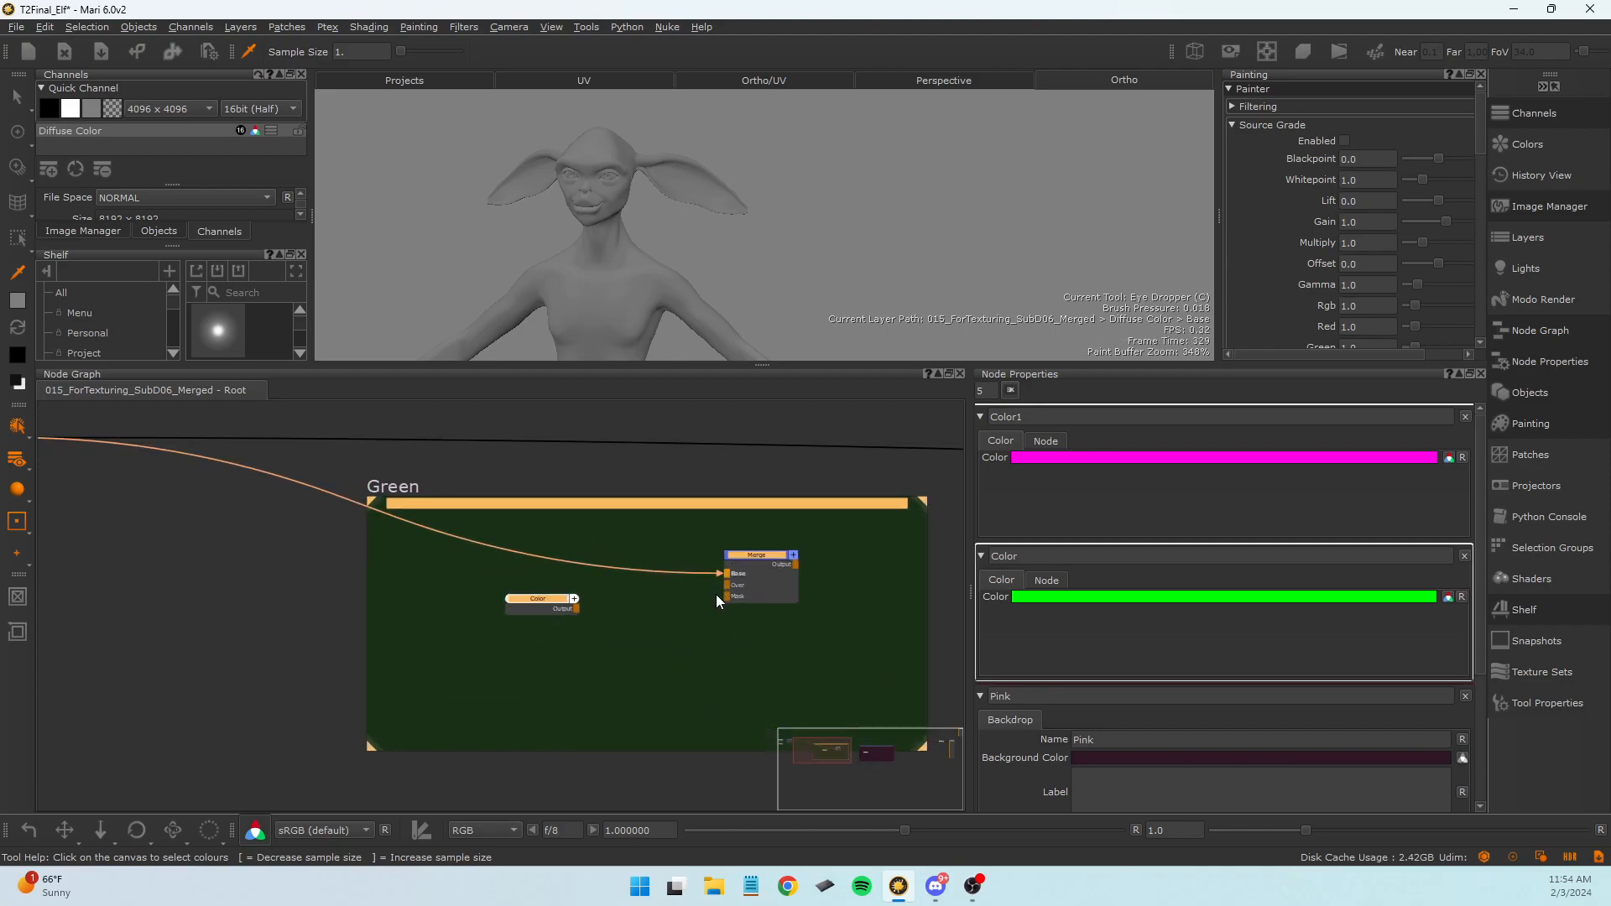
drag(577, 609, 730, 593)
middle_drag(834, 661, 422, 762)
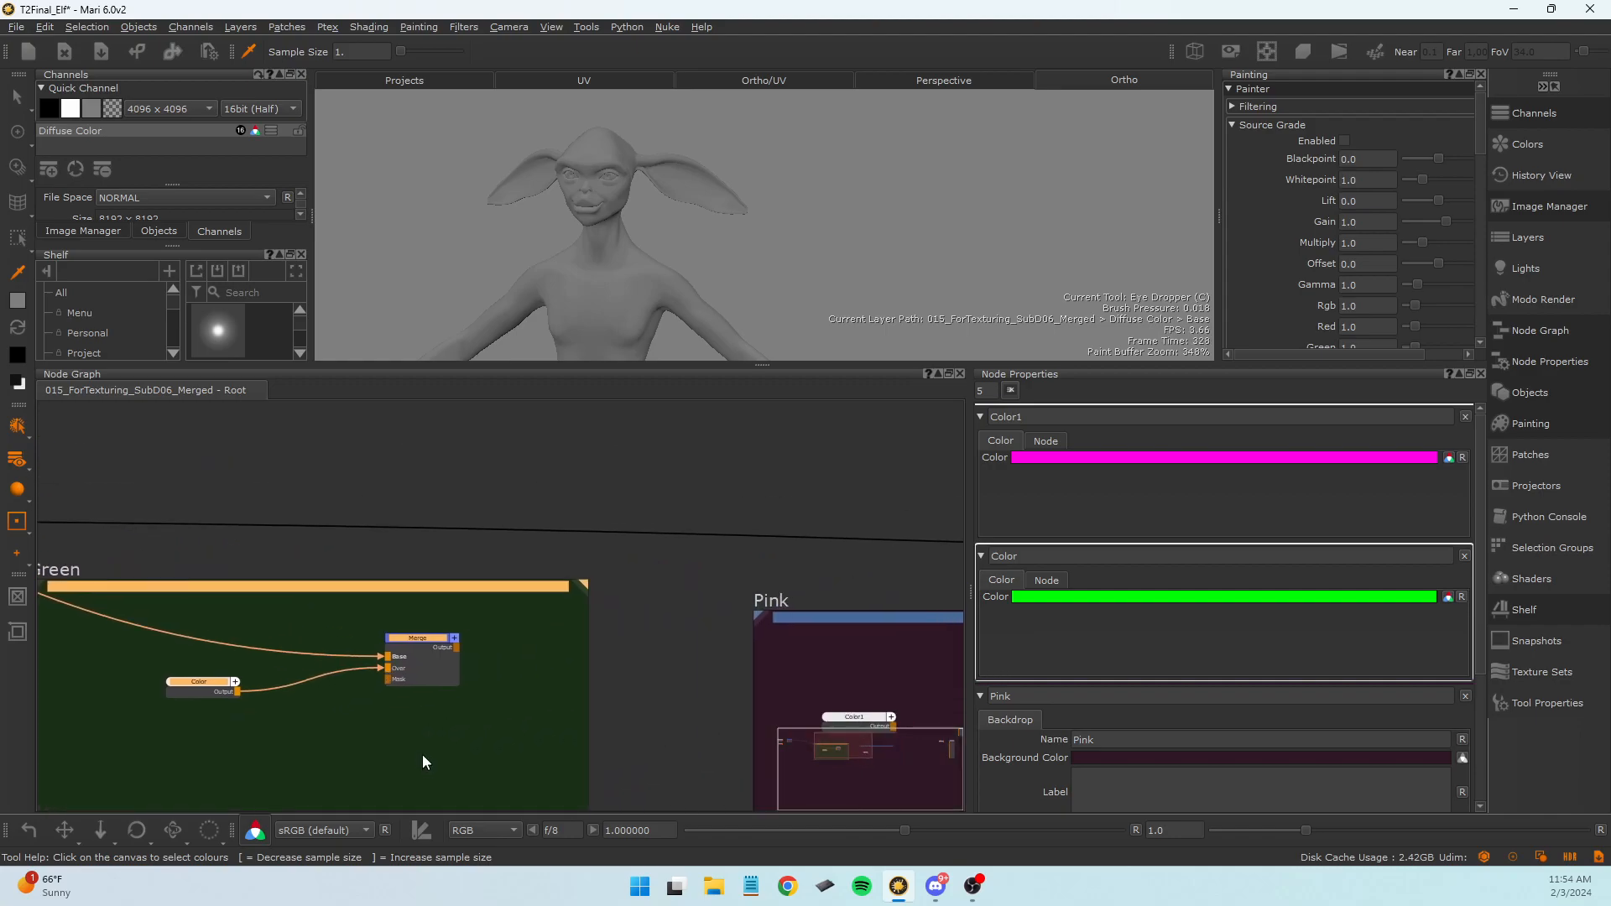
Feed the Diffuse Color channel from the output of the Green backdrop's Merge node.
scroll(422, 762, down, 2)
middle_drag(493, 715, 401, 686)
drag(391, 663, 719, 604)
middle_drag(738, 631, 916, 632)
middle_drag(146, 762, 725, 752)
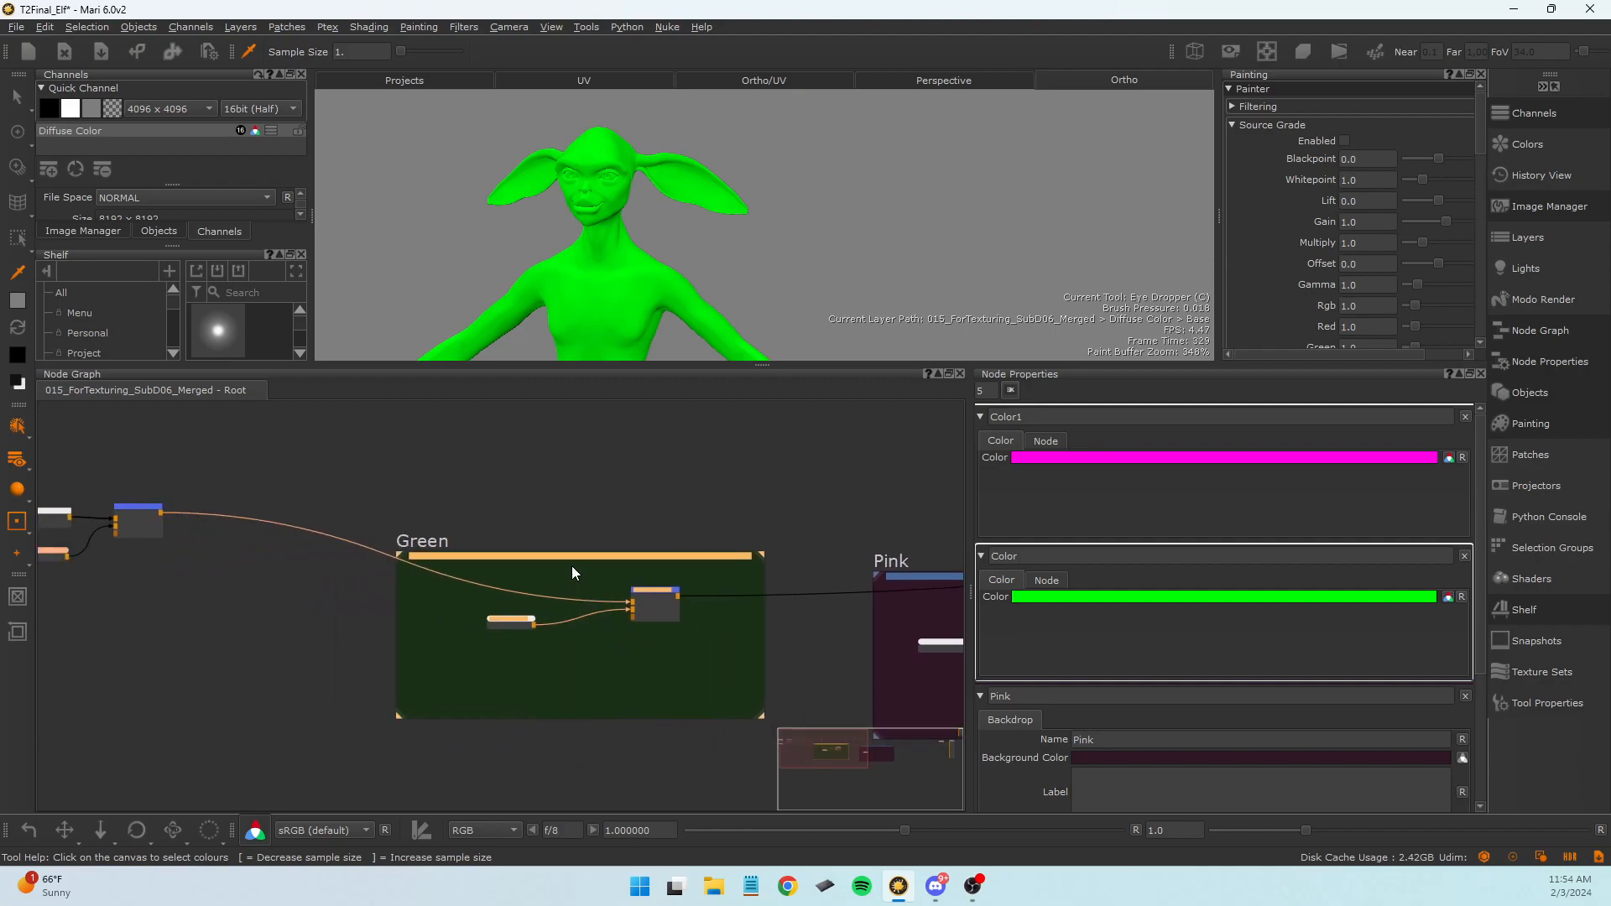
Examine the Merge connections in the Green backdrop and the Base node group that feeds them.
scroll(574, 557, up, 6)
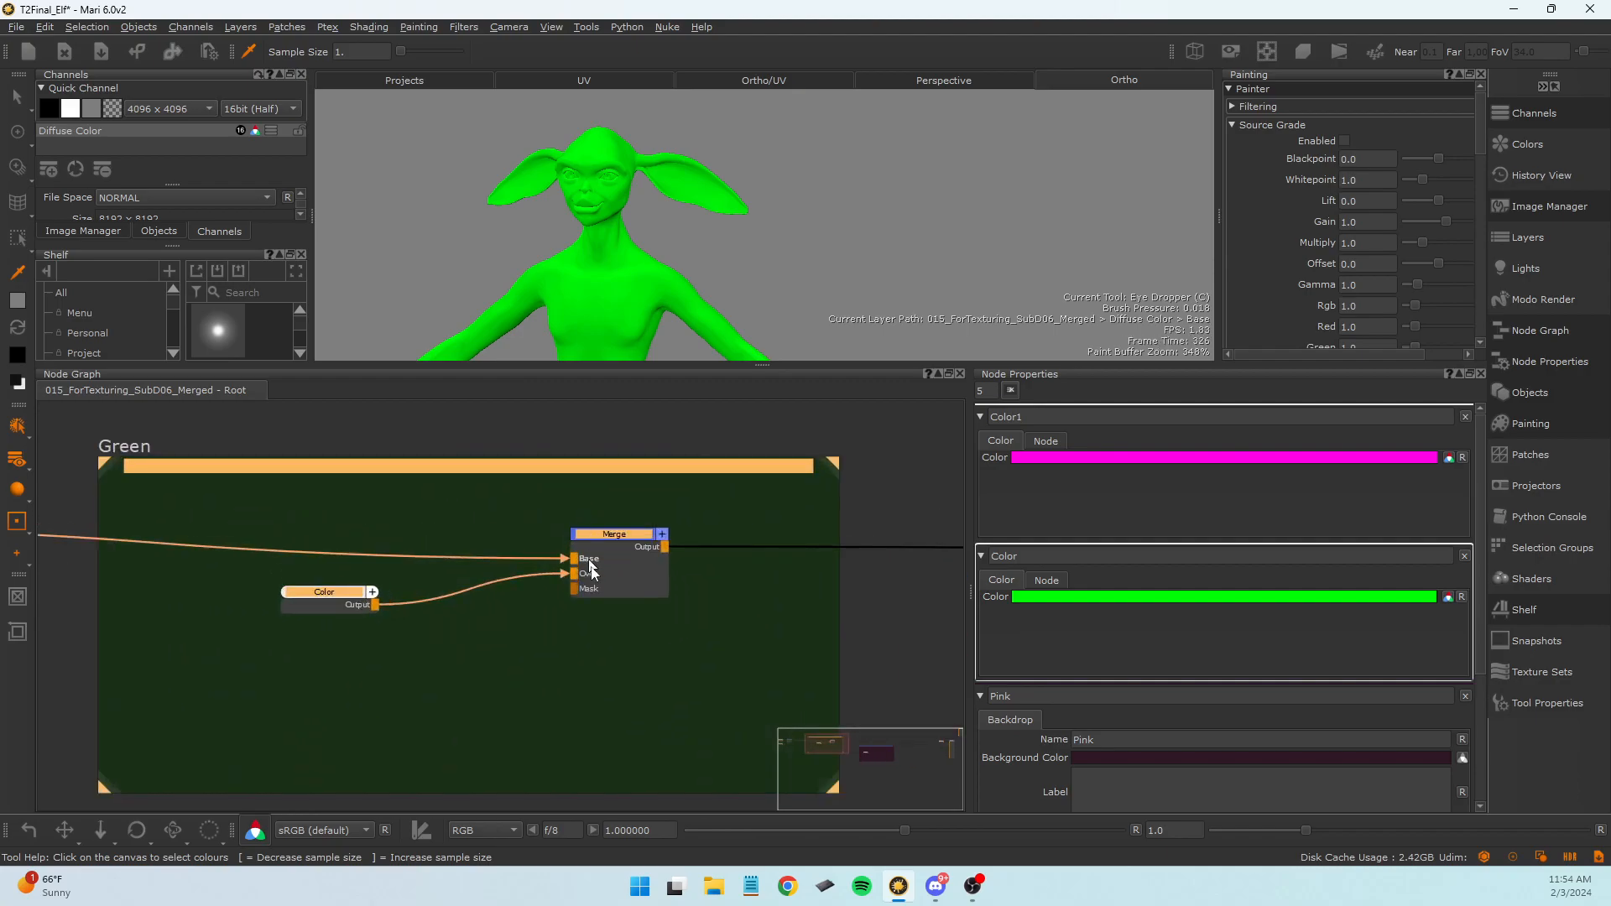
scroll(646, 569, down, 2)
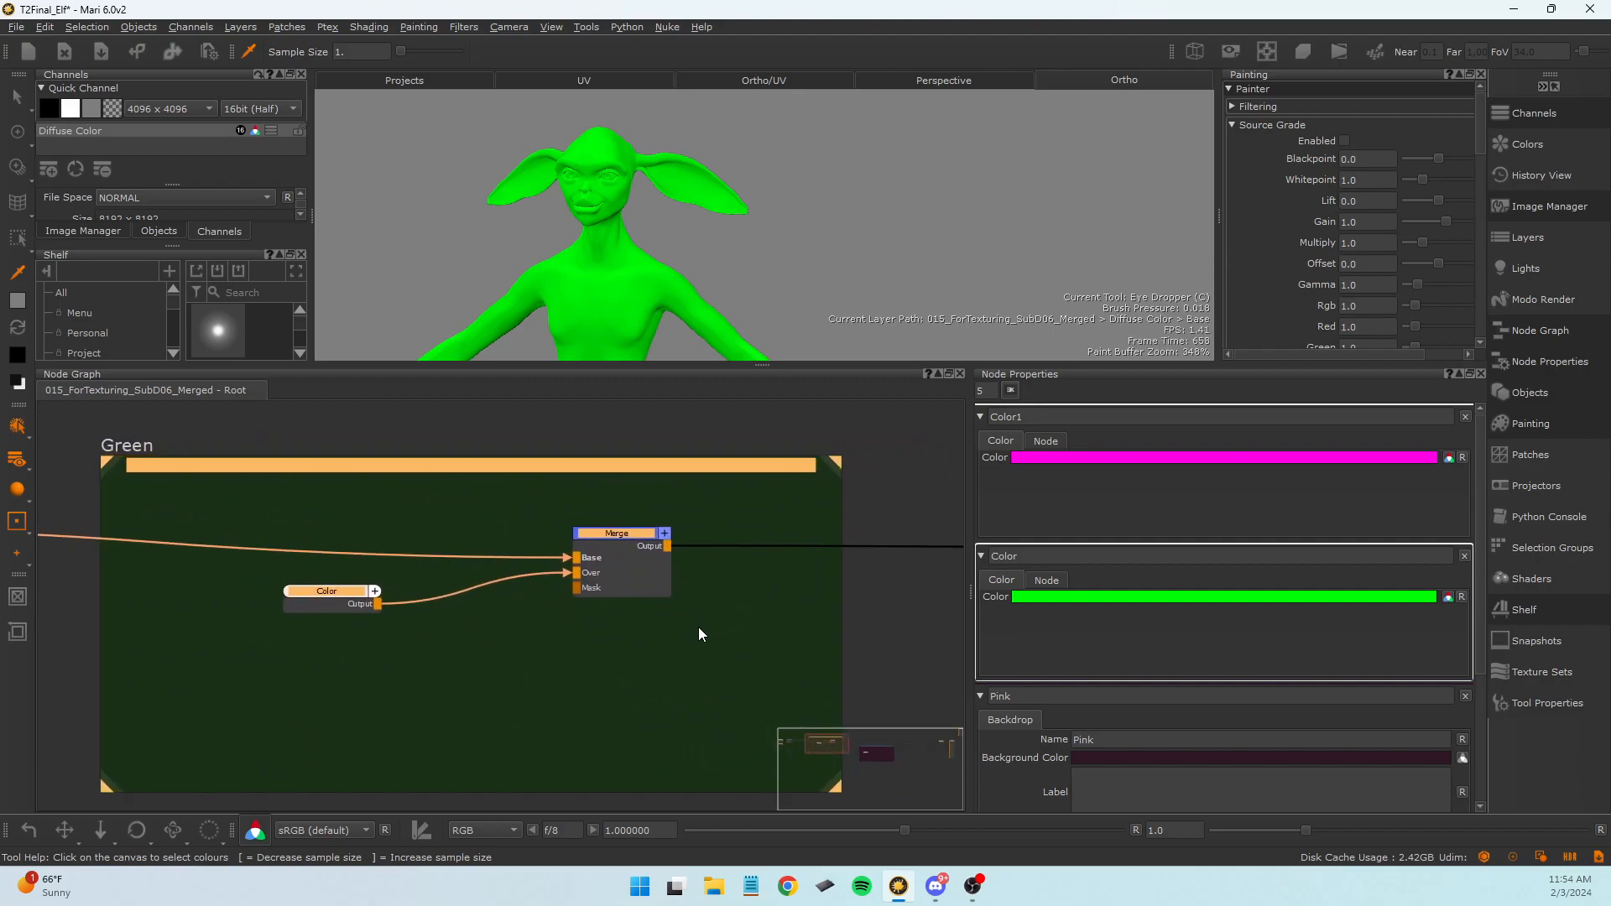
scroll(671, 600, down, 2)
click(836, 657)
middle_drag(252, 730, 543, 719)
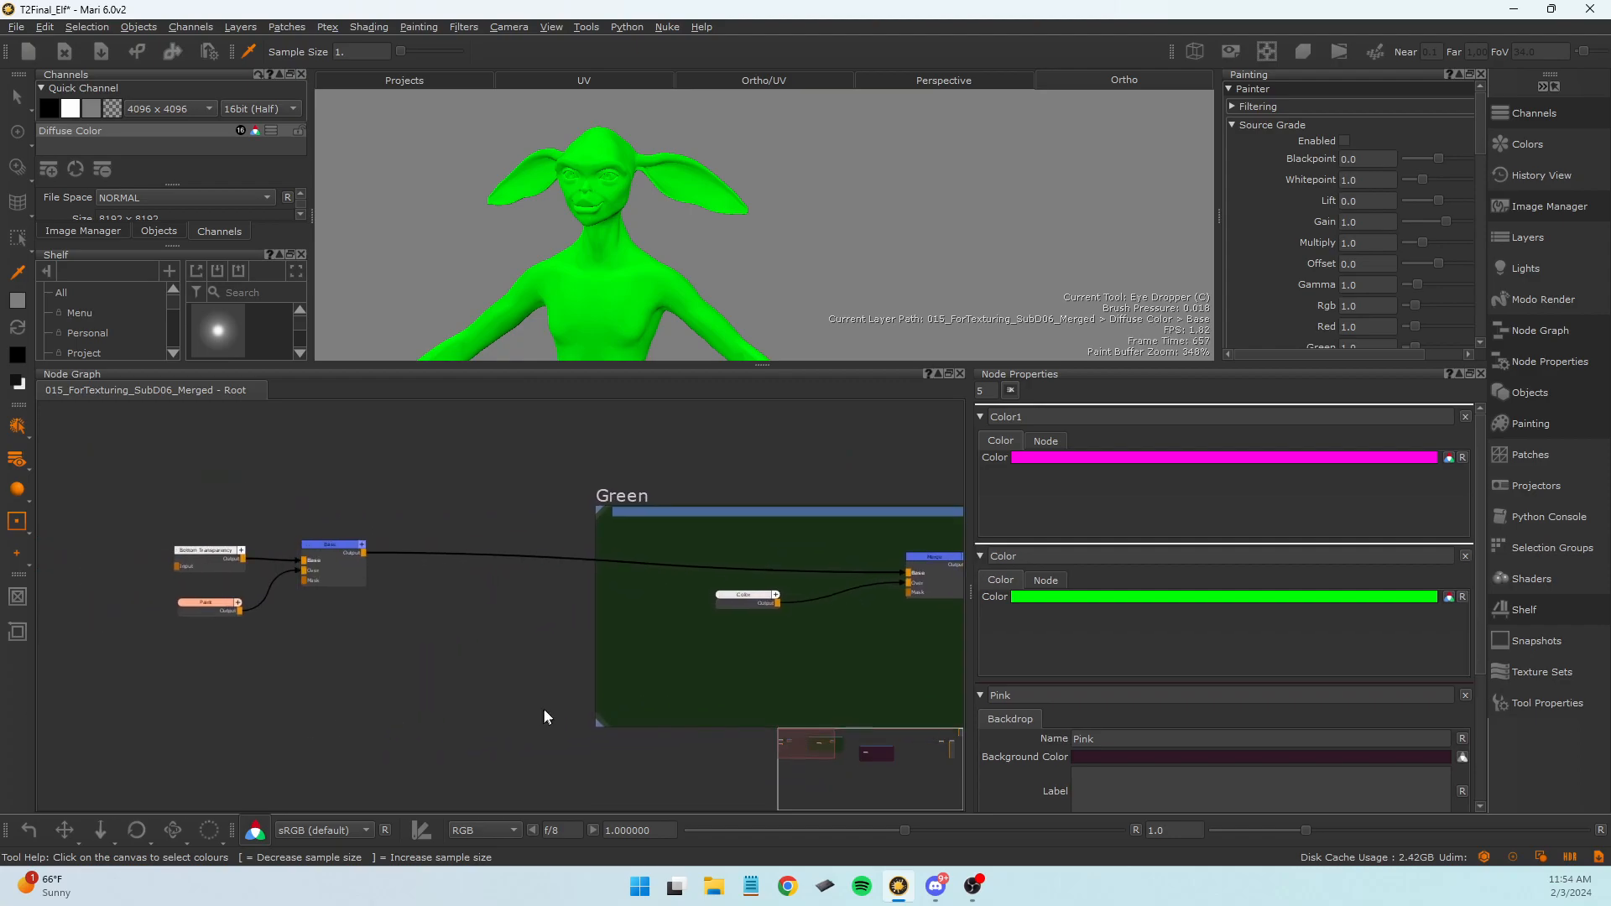
drag(412, 674, 128, 493)
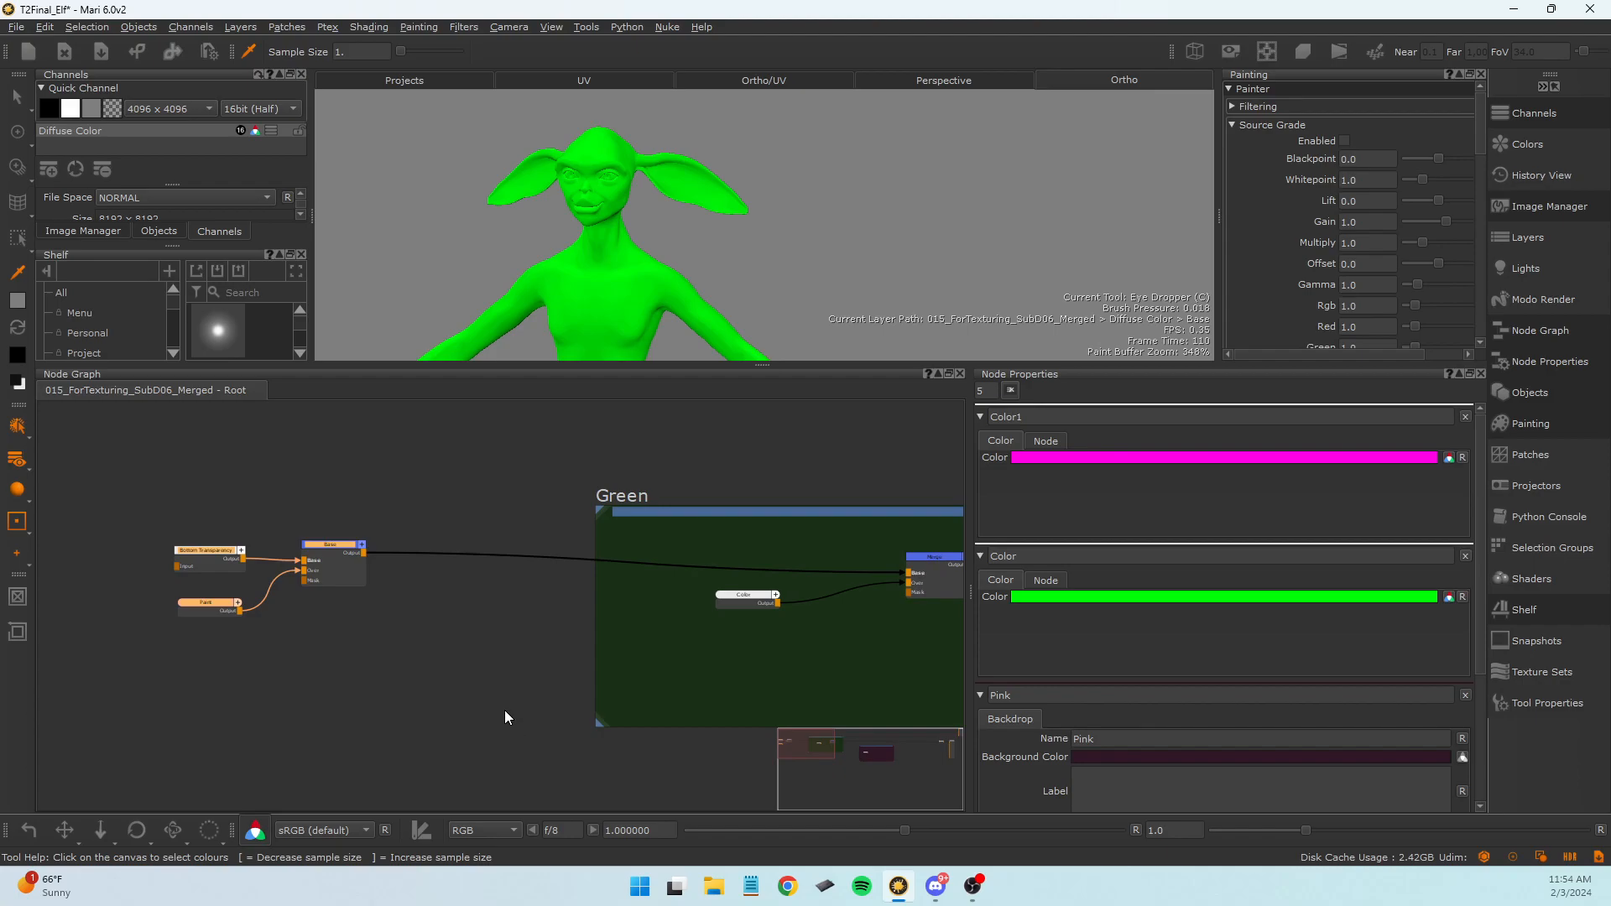
Line up the Green backdrop's Merge node with the main connection and move its Color node closer to it.
drag(942, 586, 928, 562)
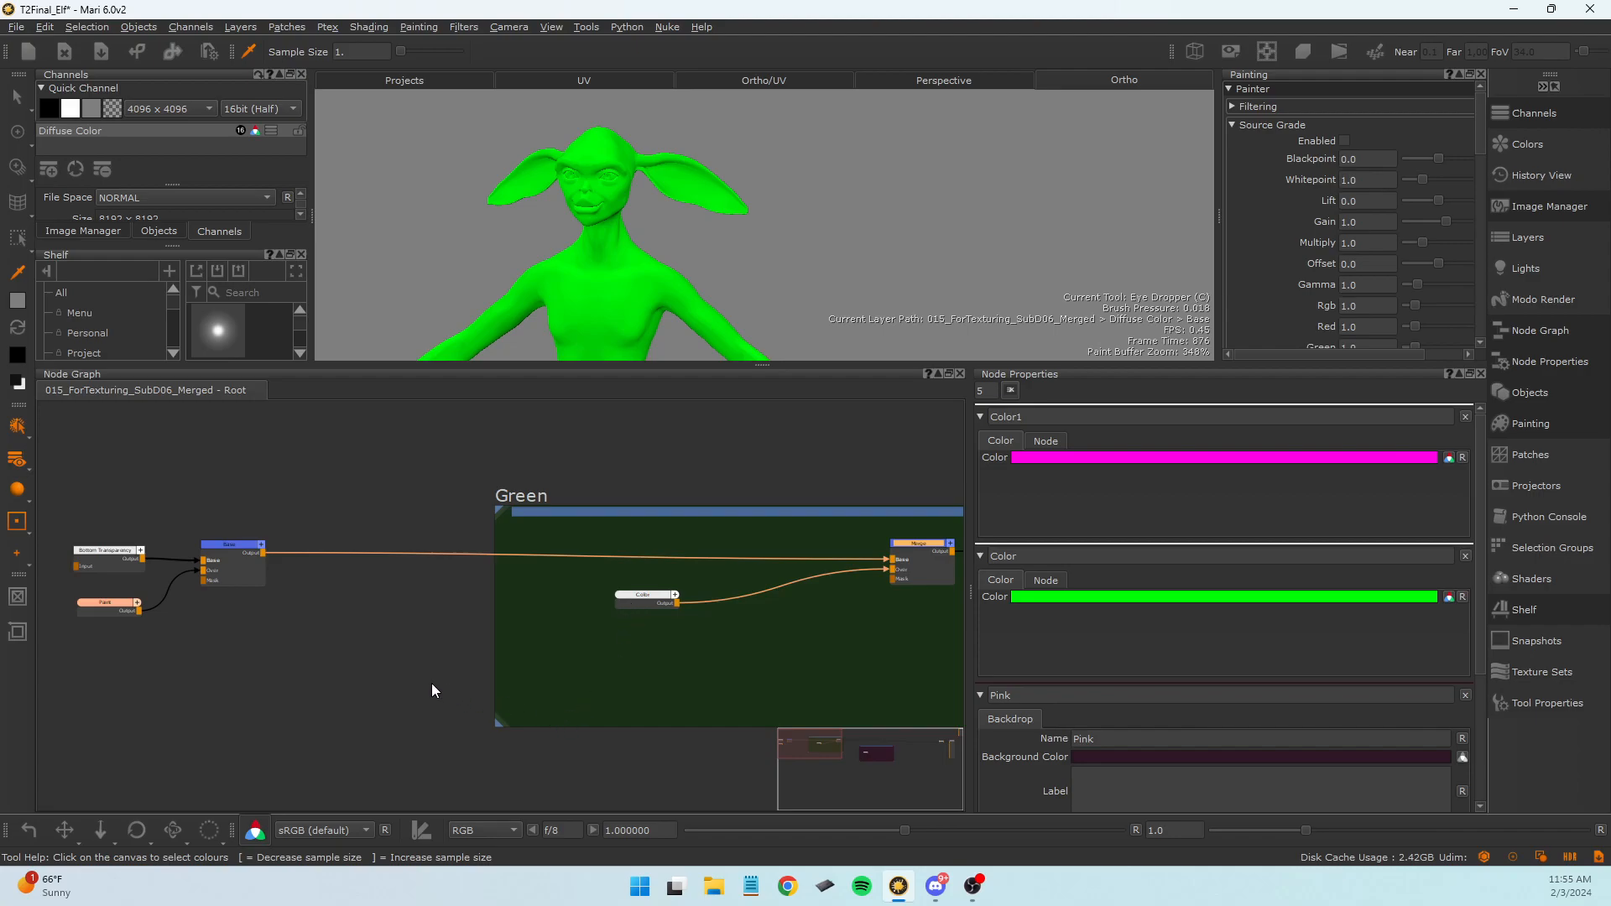
middle_drag(566, 629, 482, 638)
drag(859, 572, 863, 567)
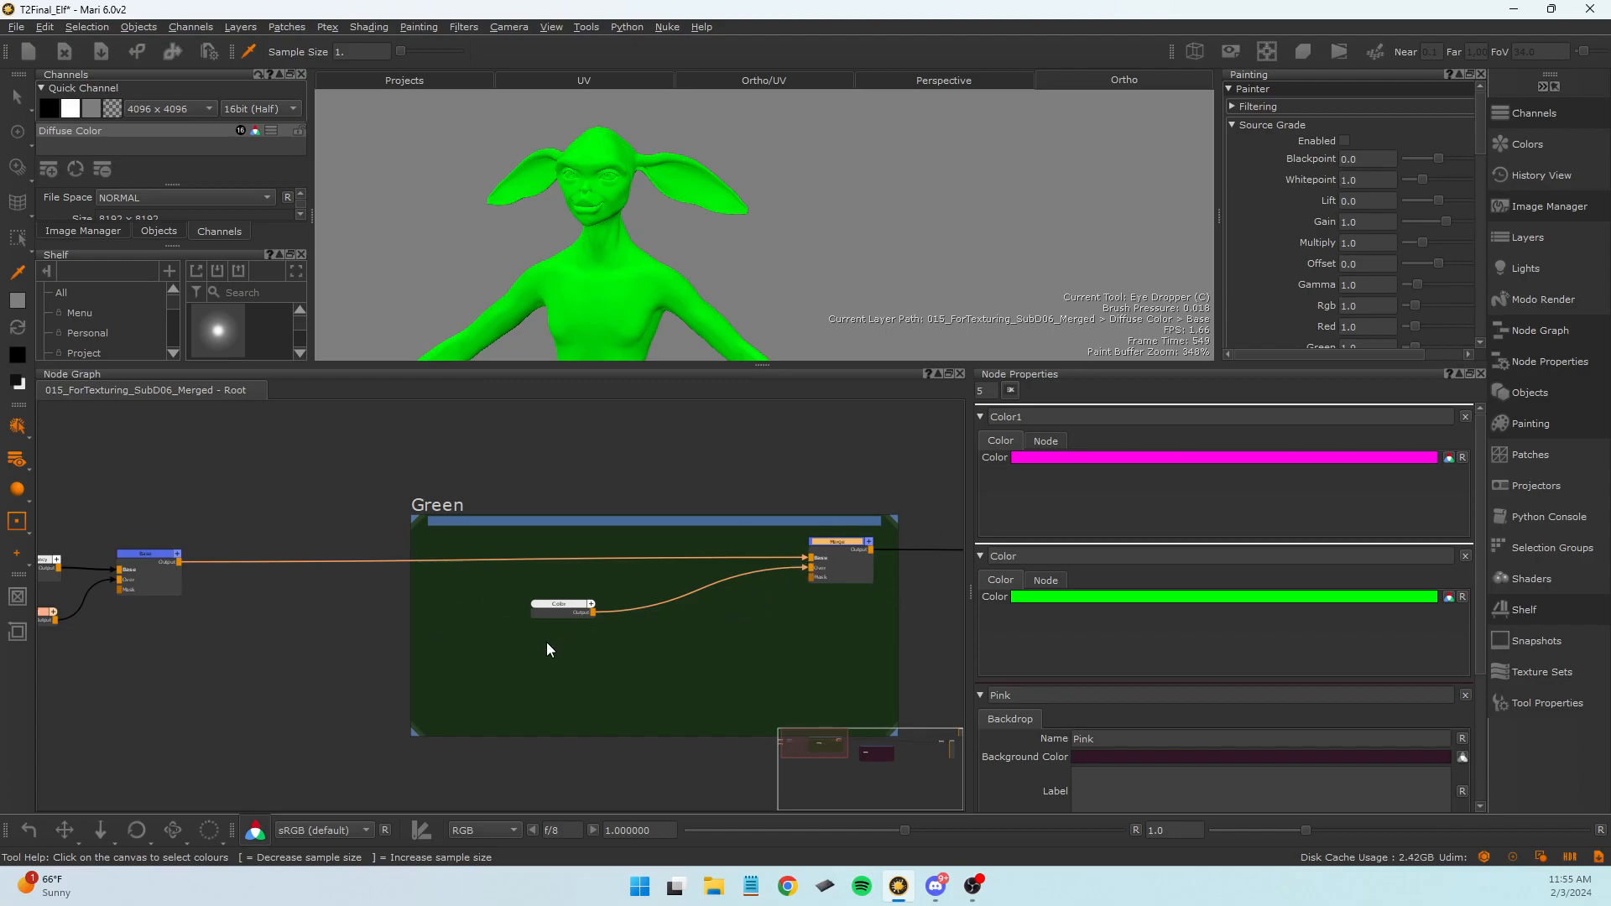
drag(567, 611, 668, 576)
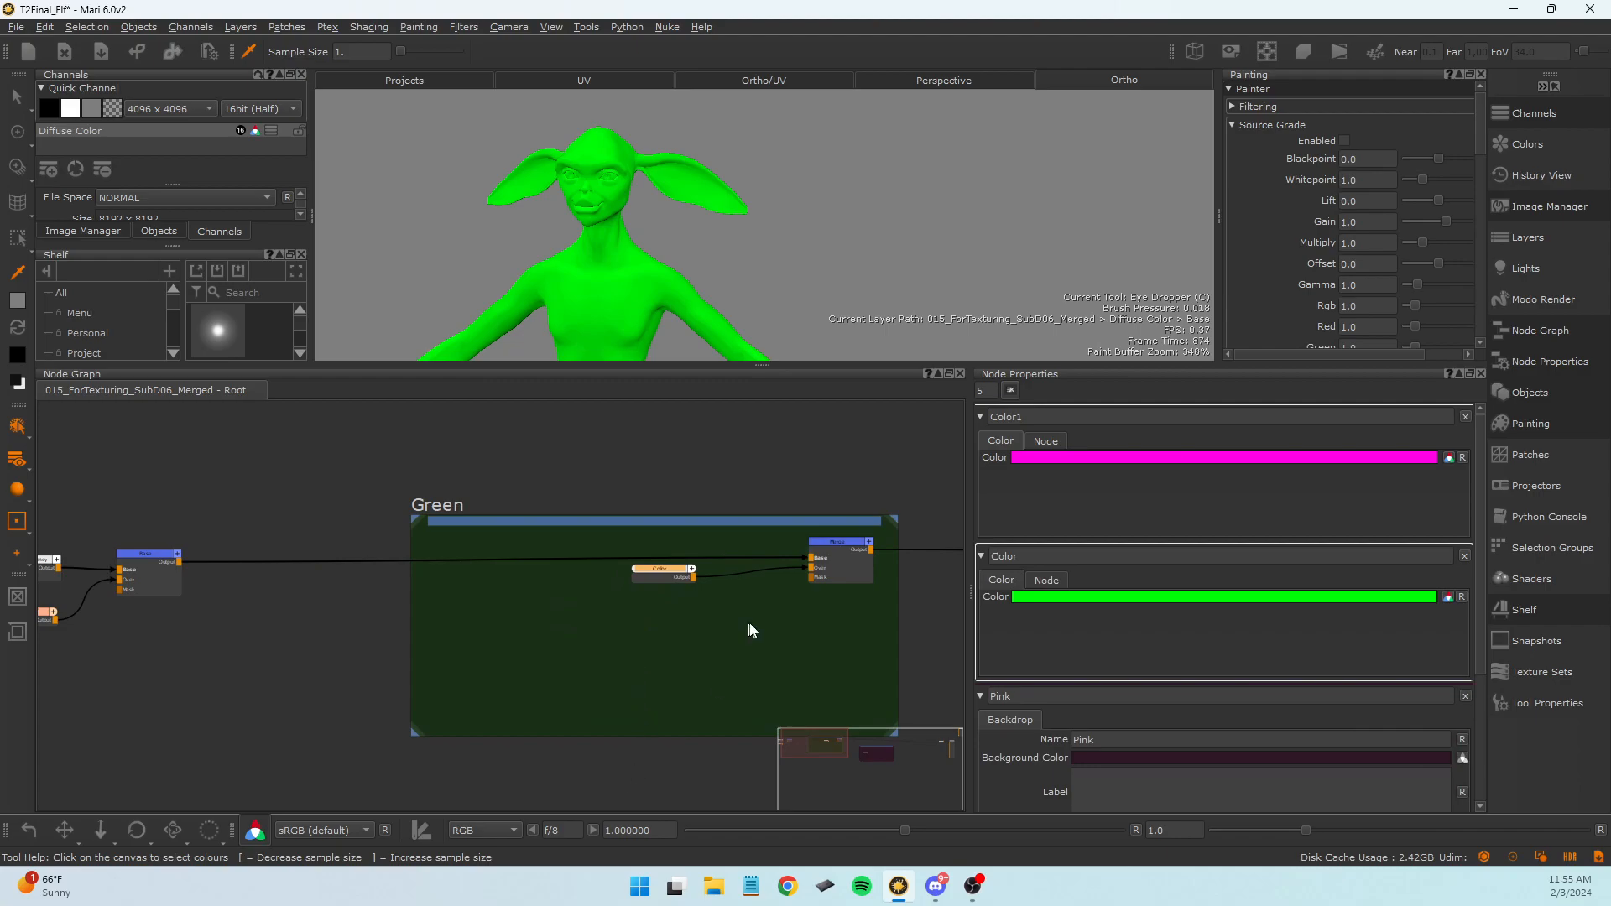
Add a Merge node inside the Pink backdrop, to the right of its Color node.
middle_drag(742, 616, 659, 641)
scroll(487, 619, down, 3)
scroll(506, 628, up, 4)
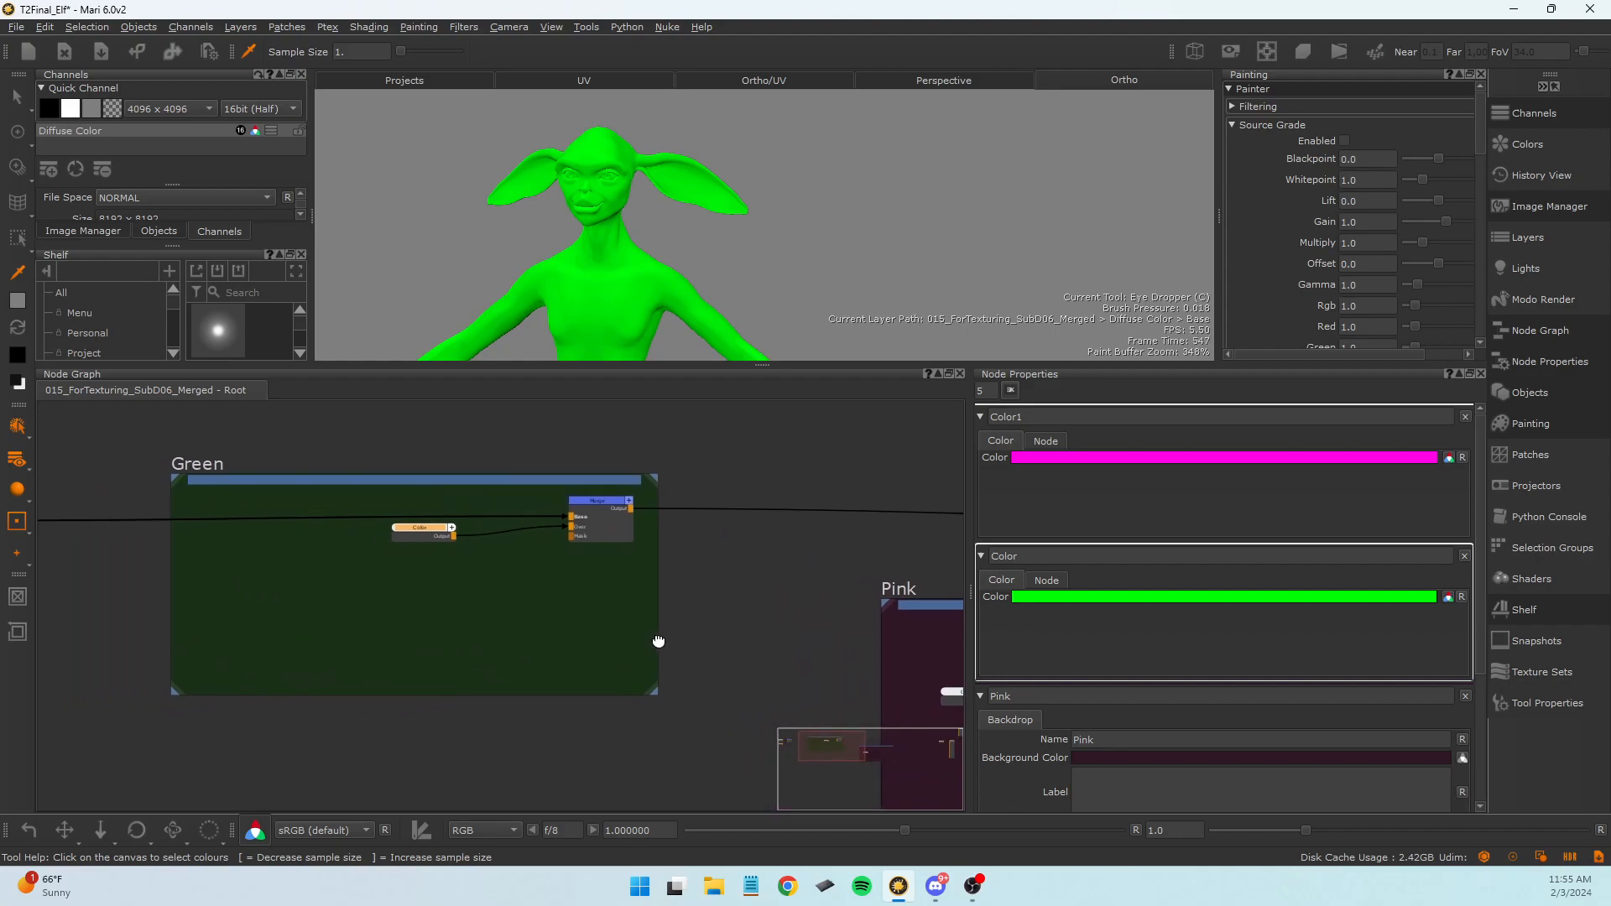
middle_drag(861, 626, 488, 613)
scroll(659, 652, down, 3)
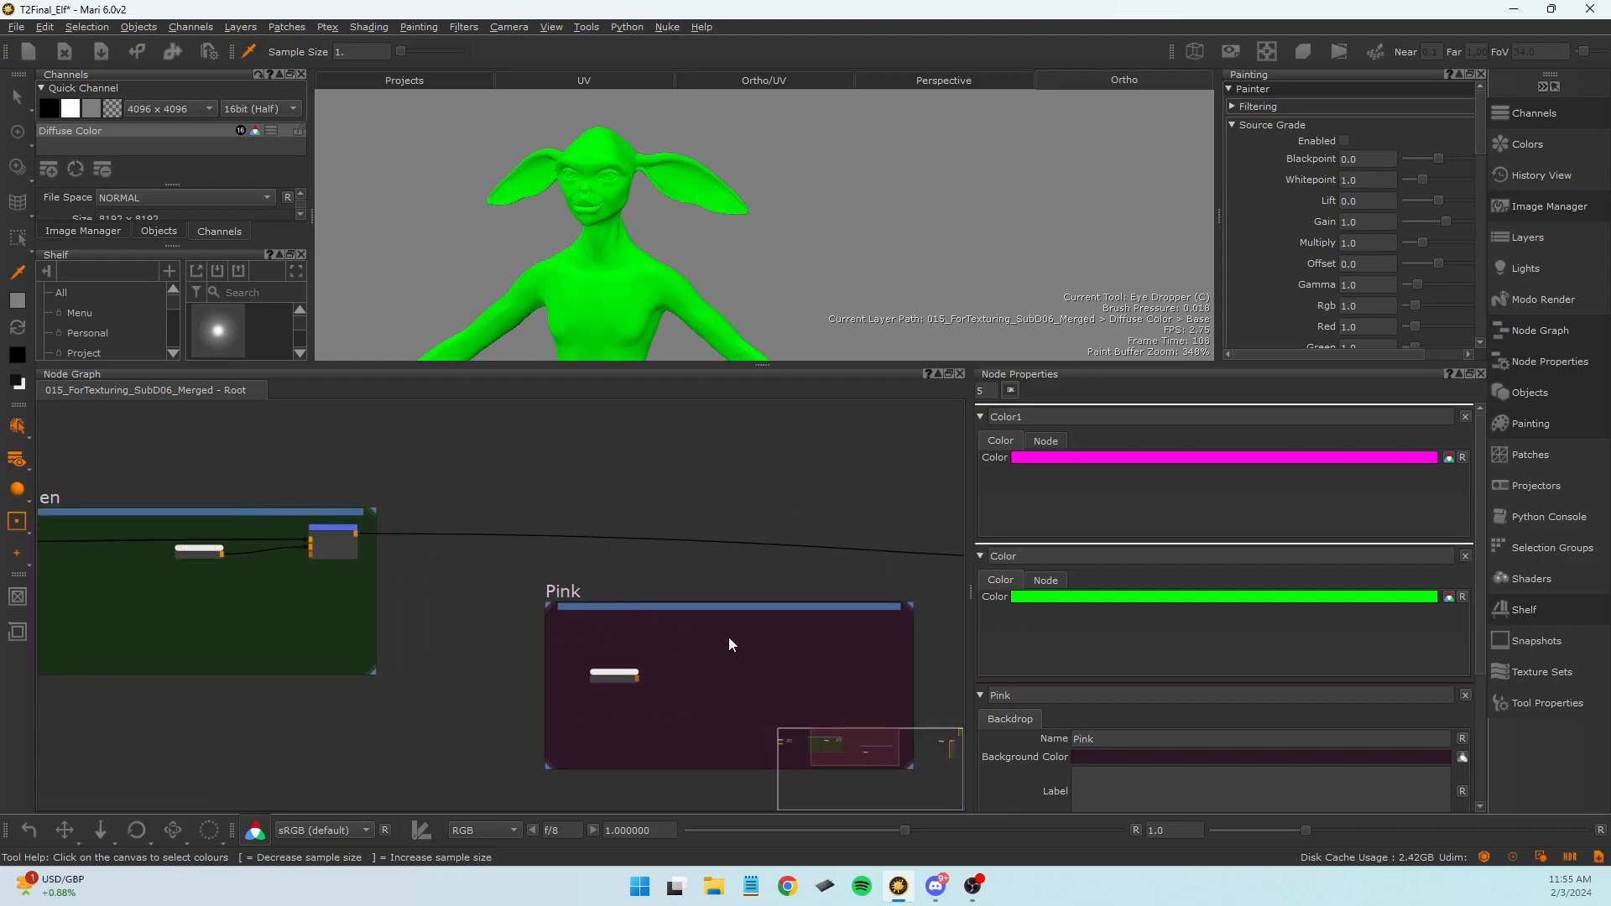
key(ctrl+v)
scroll(730, 658, up, 3)
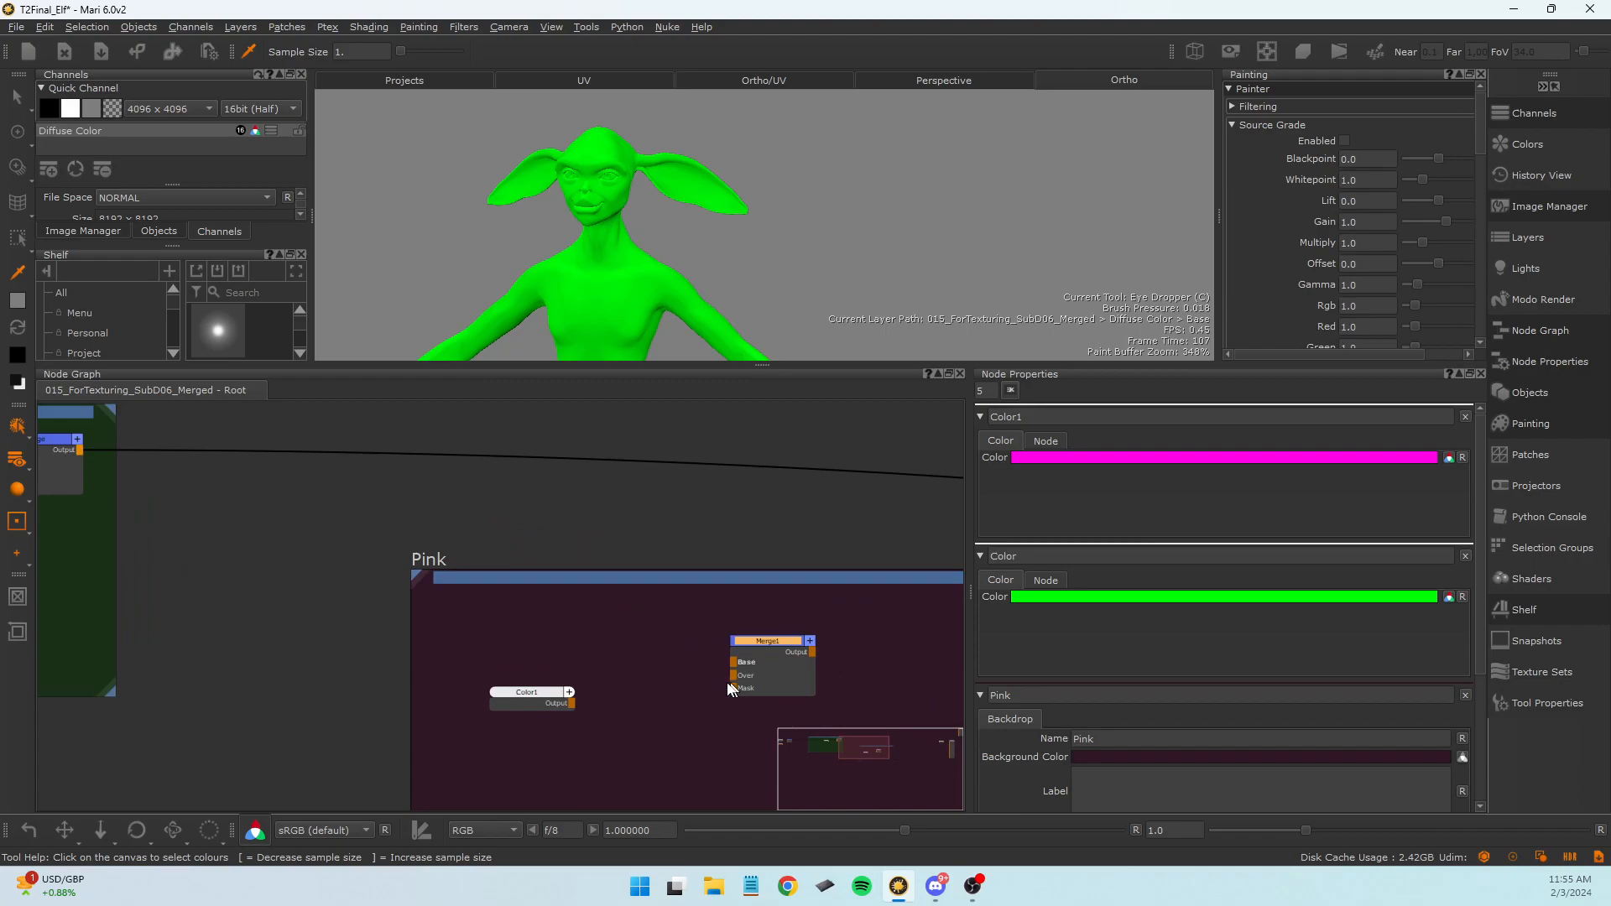
Wire Merge1 in the Pink backdrop: Color1 into Over, the Green Merge into Base, and its output into the Diffuse Color node.
drag(567, 709, 735, 678)
scroll(701, 647, down, 3)
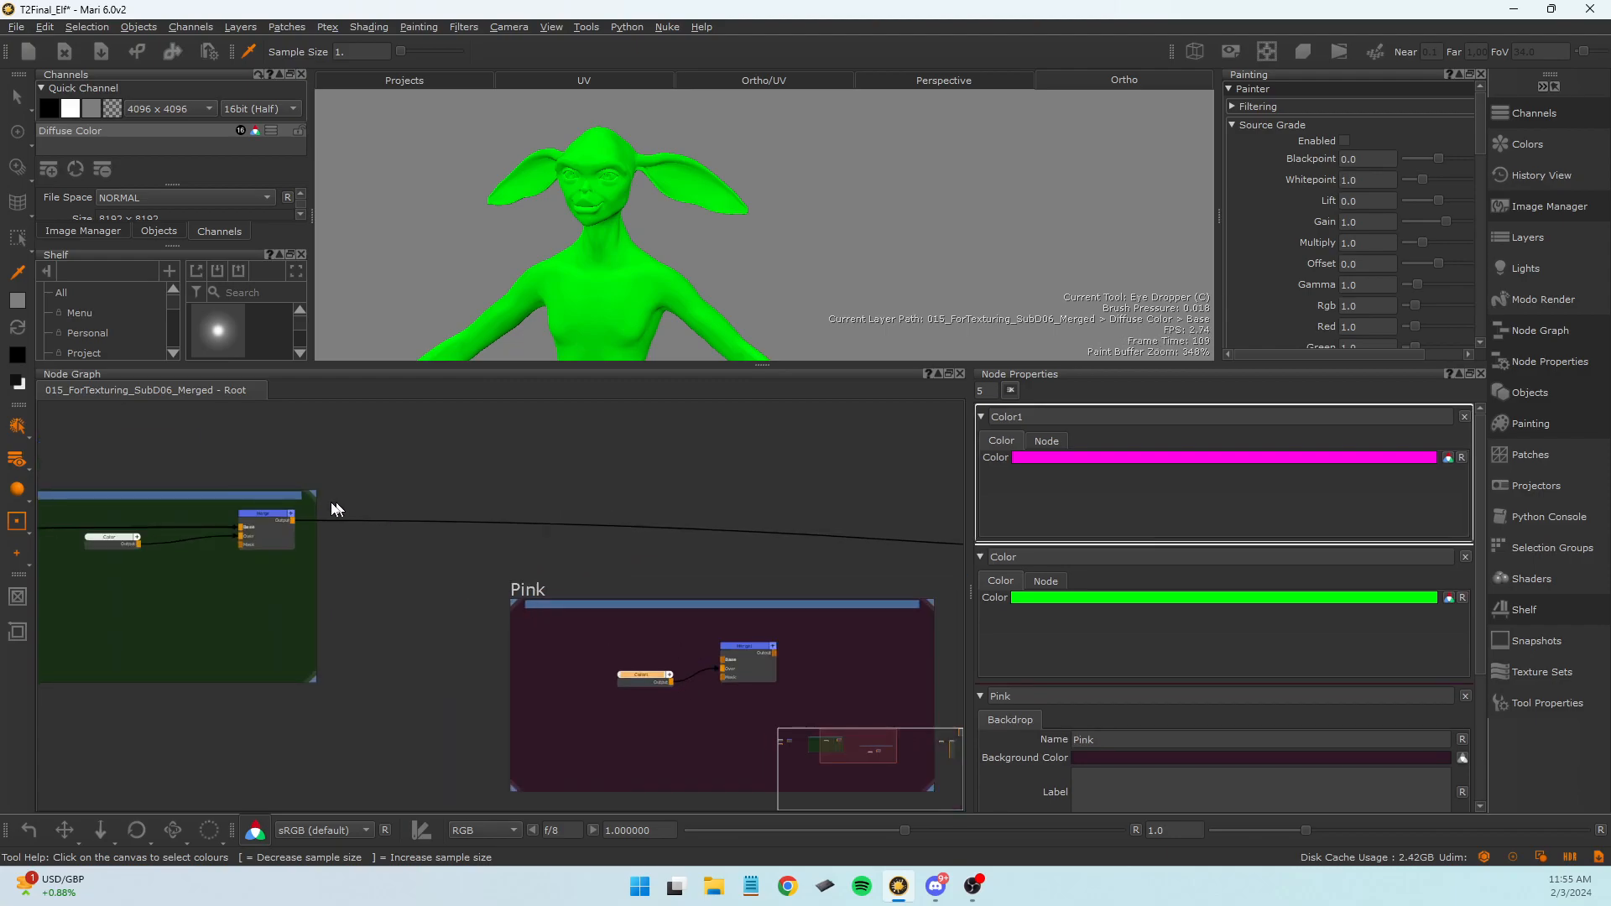
drag(290, 521, 721, 660)
middle_drag(777, 678, 507, 708)
drag(505, 686, 704, 592)
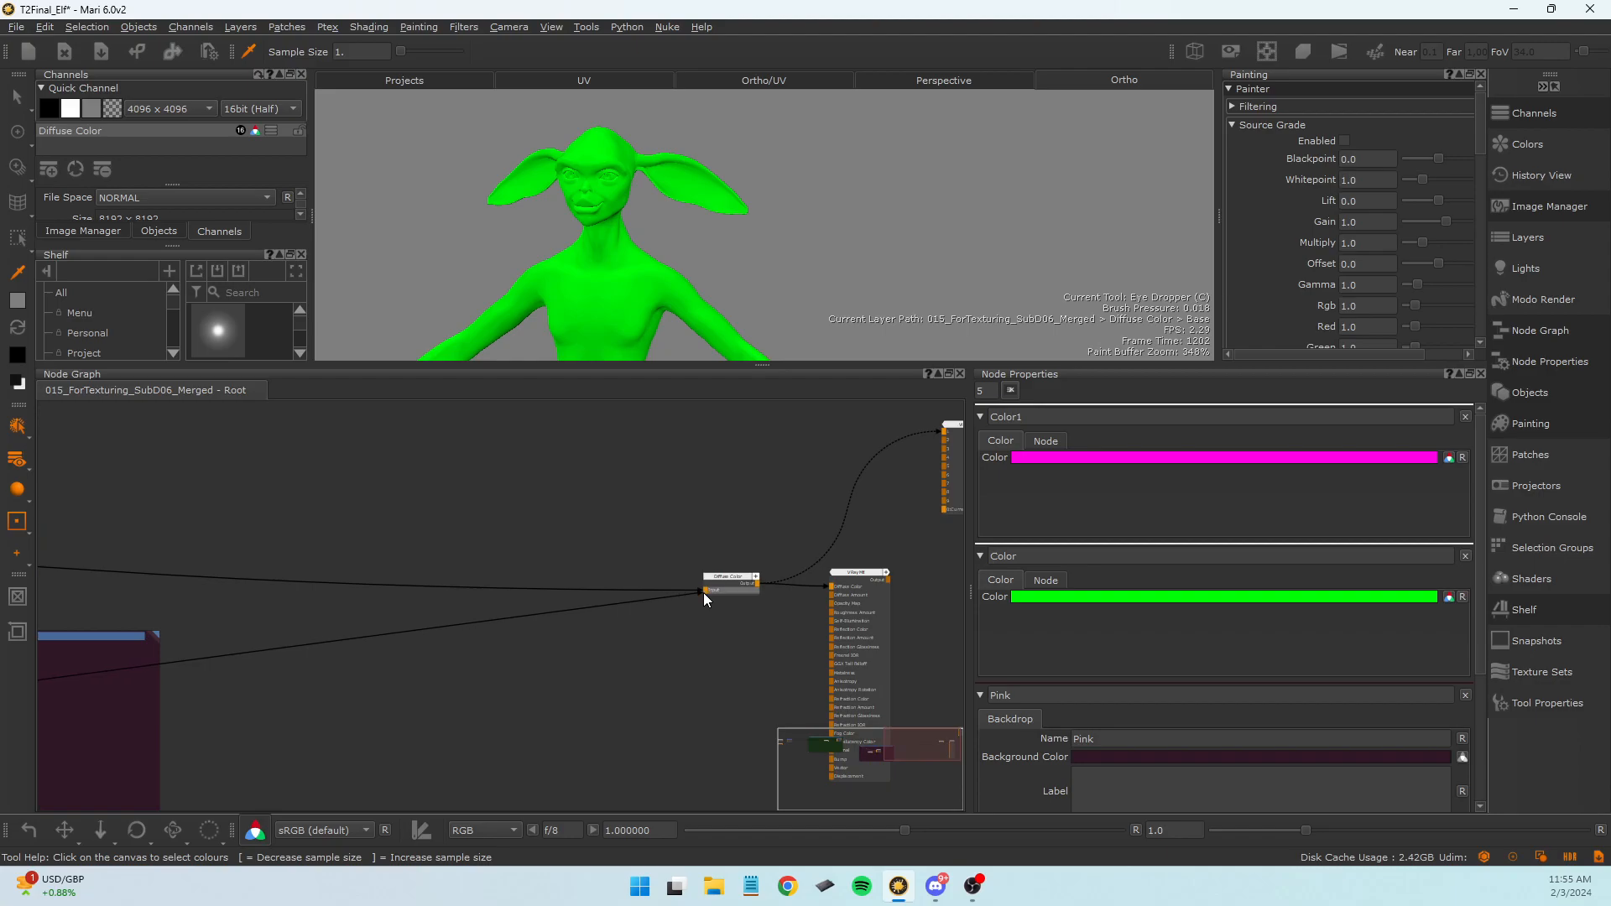
Move the Pink backdrop level with the Green one, beside it, and enlarge it slightly.
scroll(621, 701, down, 5)
middle_drag(398, 693, 723, 627)
drag(461, 597, 435, 560)
scroll(396, 589, up, 3)
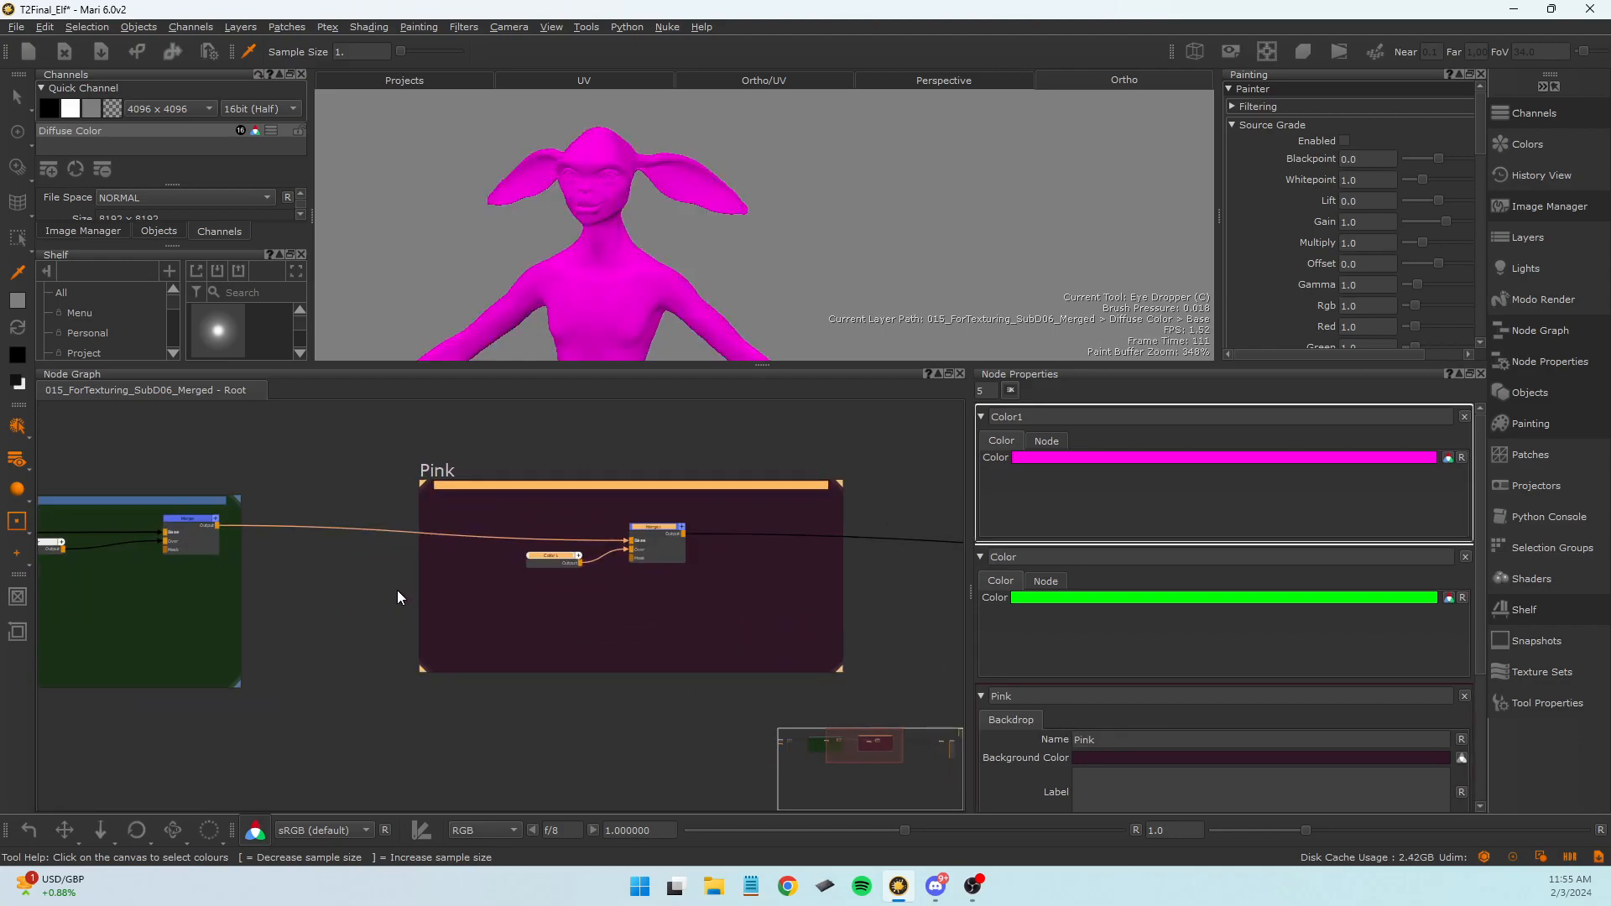
drag(416, 652, 391, 676)
middle_drag(301, 672, 437, 660)
scroll(341, 594, up, 4)
scroll(450, 573, down, 1)
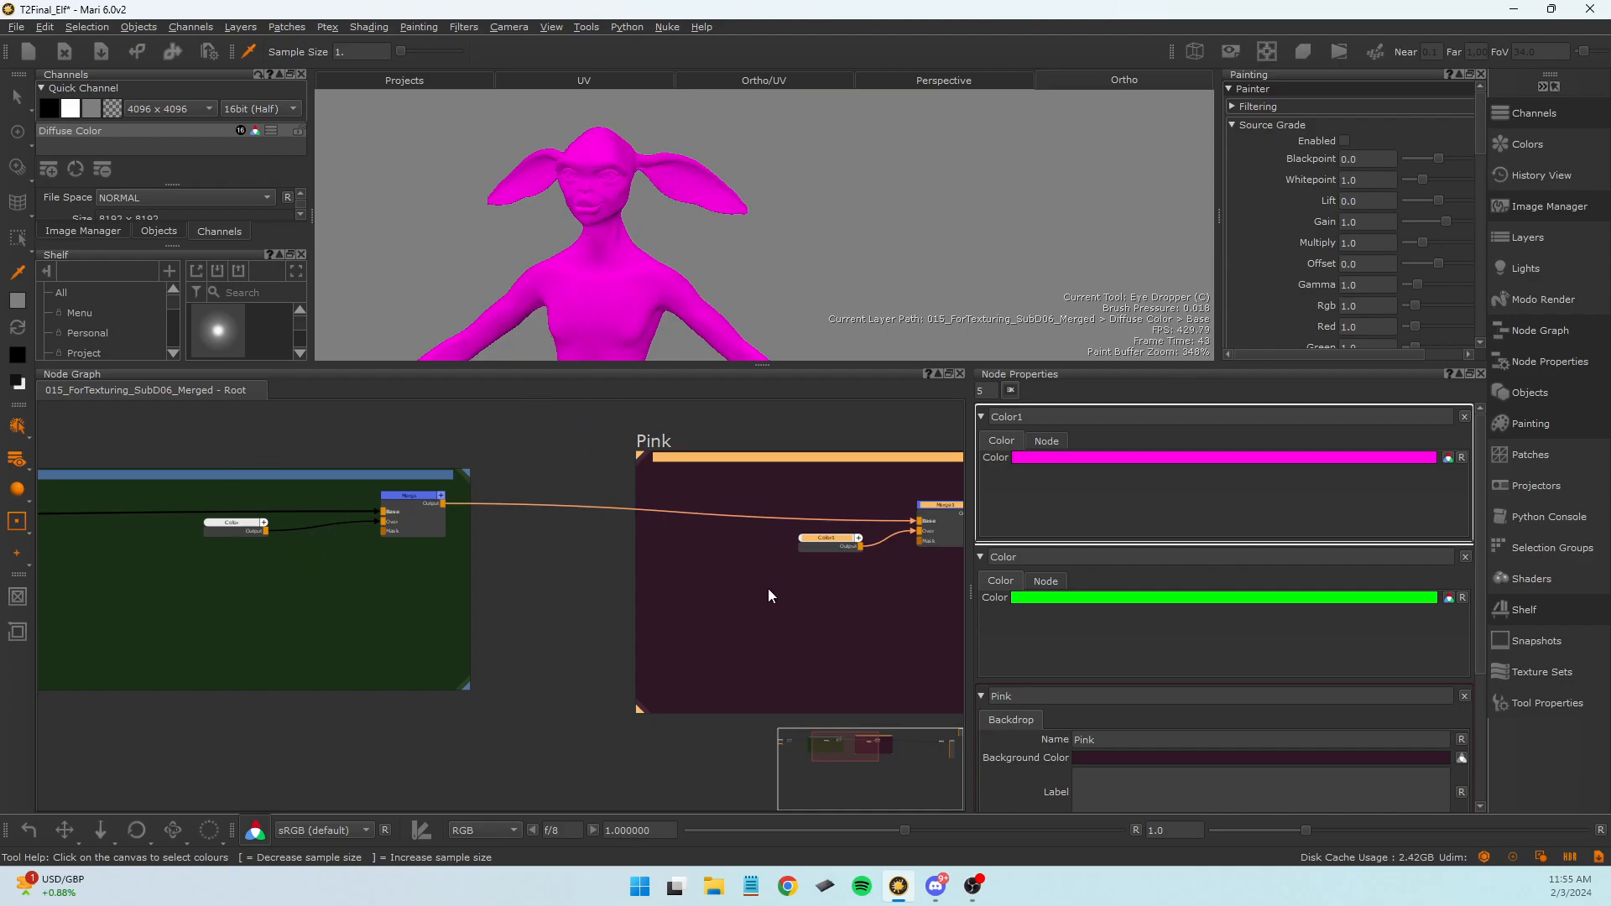
mouse_move(793, 460)
mouse_down()
mouse_move(789, 499)
mouse_move(781, 446)
mouse_up()
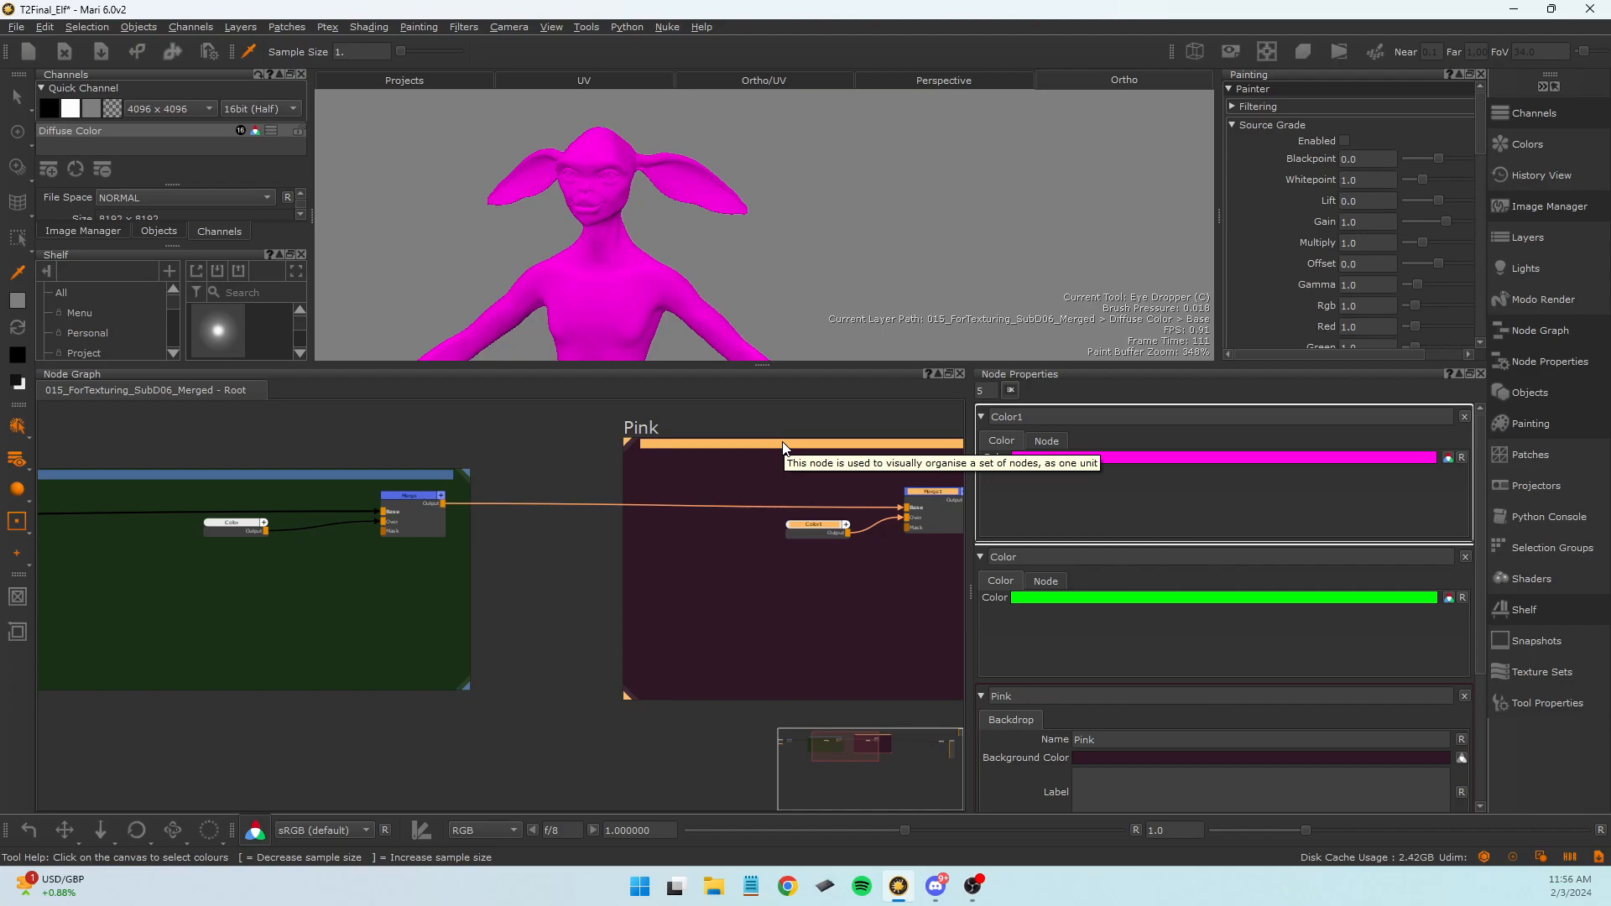
scroll(688, 760, down, 2)
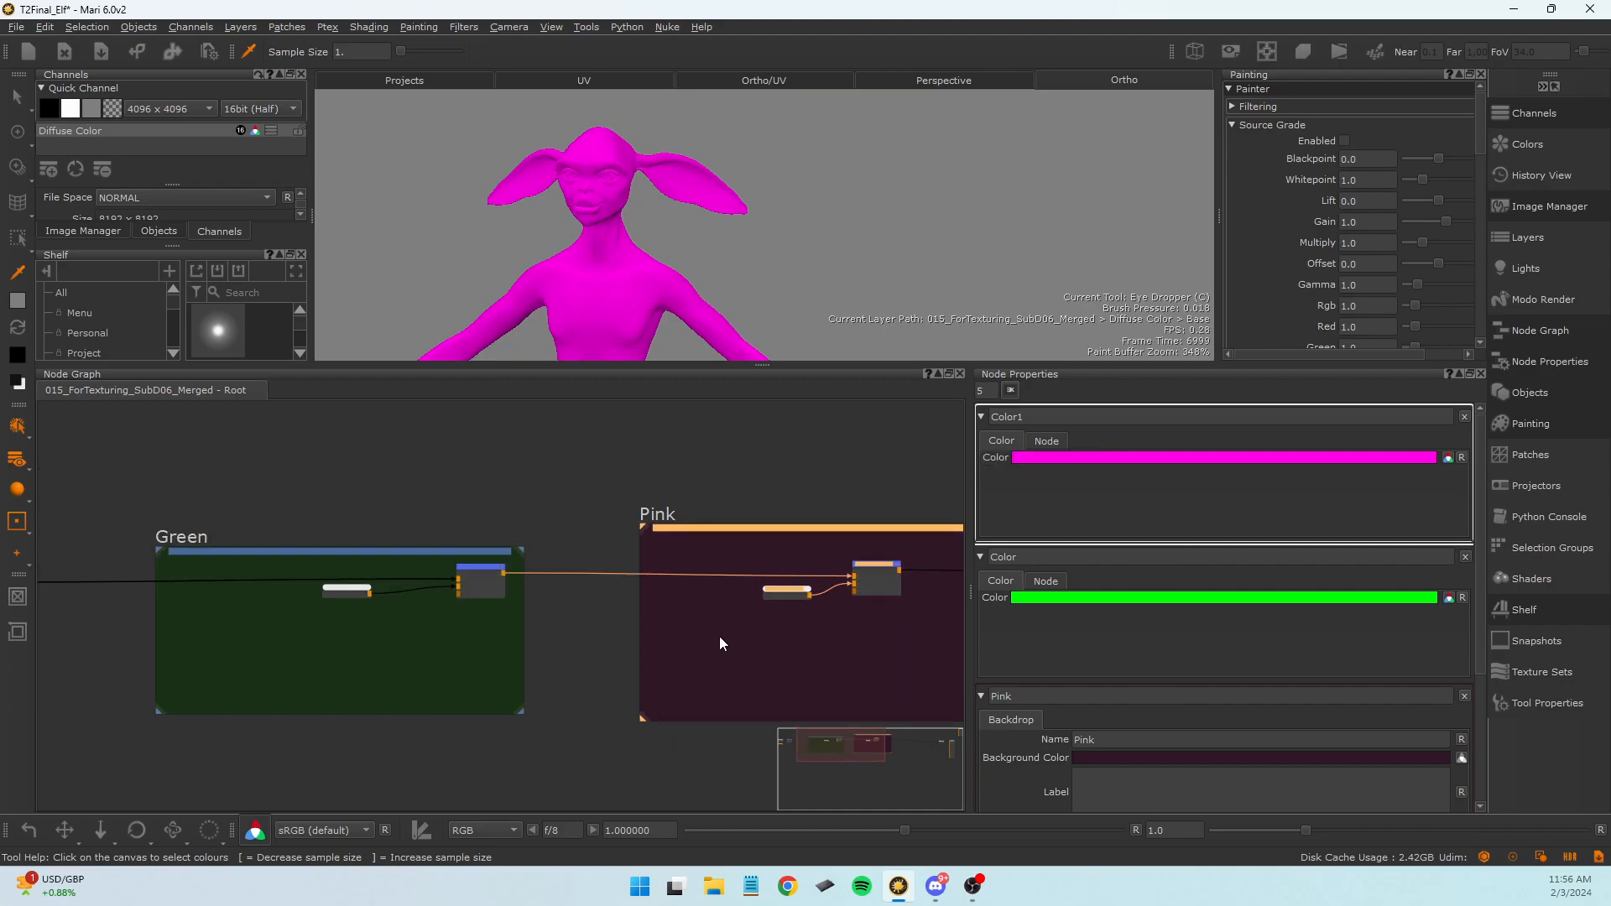
Move the Pink backdrop with its nodes directly below the Green backdrop.
scroll(738, 564, down, 3)
middle_drag(673, 653, 580, 600)
drag(642, 485, 374, 608)
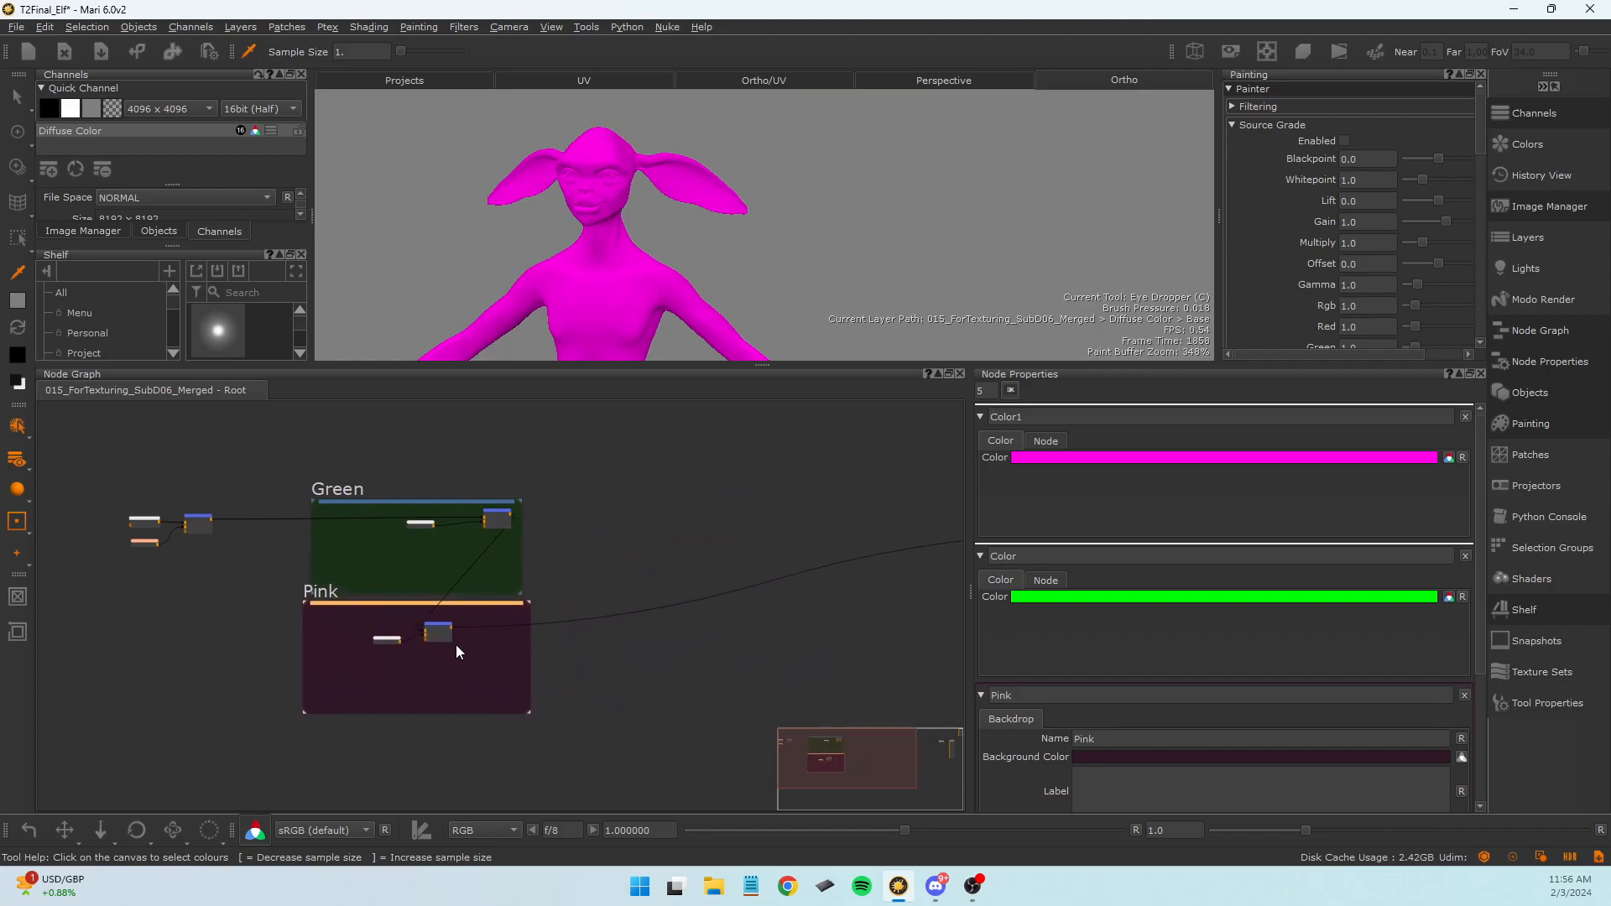
scroll(457, 642, up, 1)
Connect the Green Merge's output to Diffuse Color and disconnect it from Merge1's Base.
drag(517, 497, 787, 520)
middle_drag(374, 574, 1123, 582)
scroll(898, 570, up, 2)
scroll(820, 559, up, 2)
scroll(612, 636, down, 1)
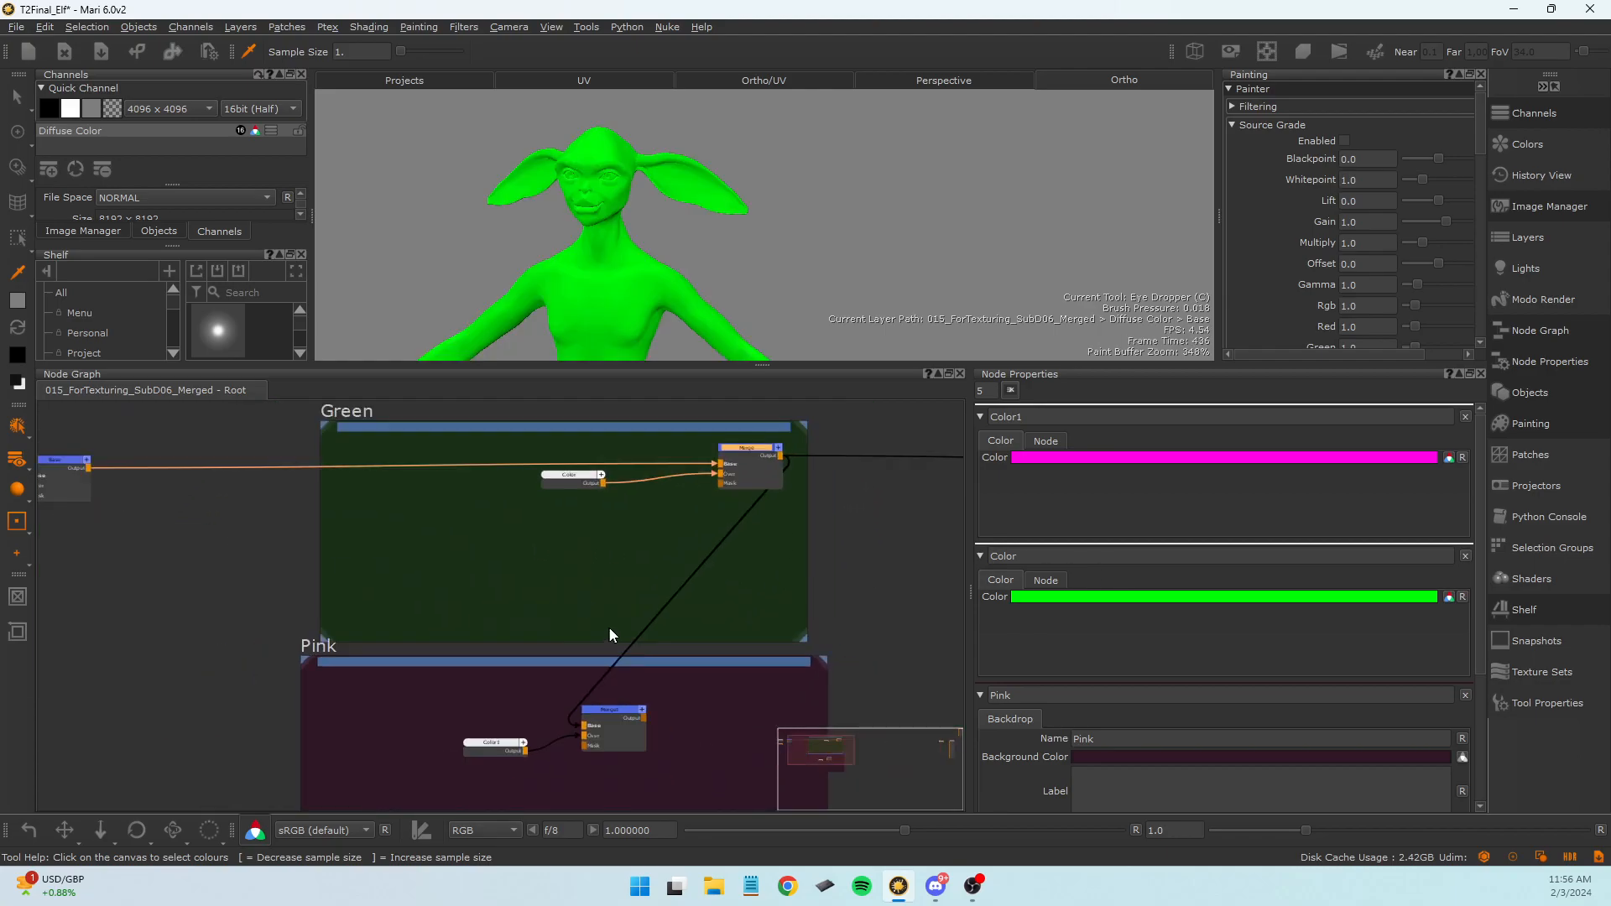
drag(577, 725, 446, 701)
Shift the Color node to the left inside the Green backdrop and nudge the Pink backdrop slightly down.
drag(588, 486, 487, 515)
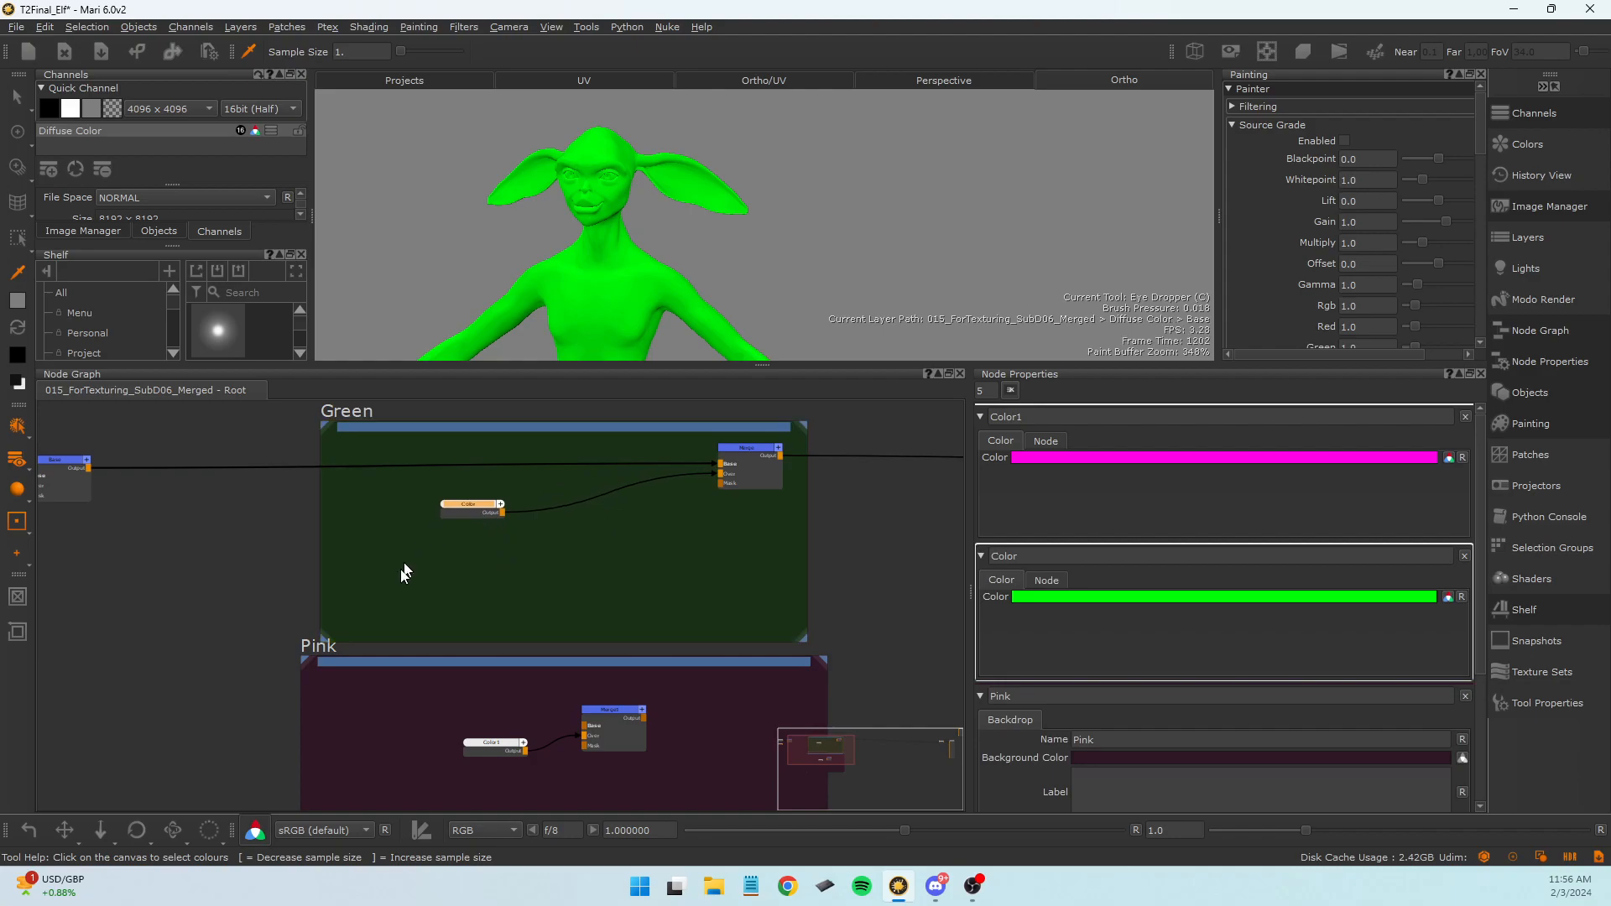
mouse_move(408, 666)
mouse_down()
mouse_move(440, 688)
mouse_move(411, 672)
mouse_up()
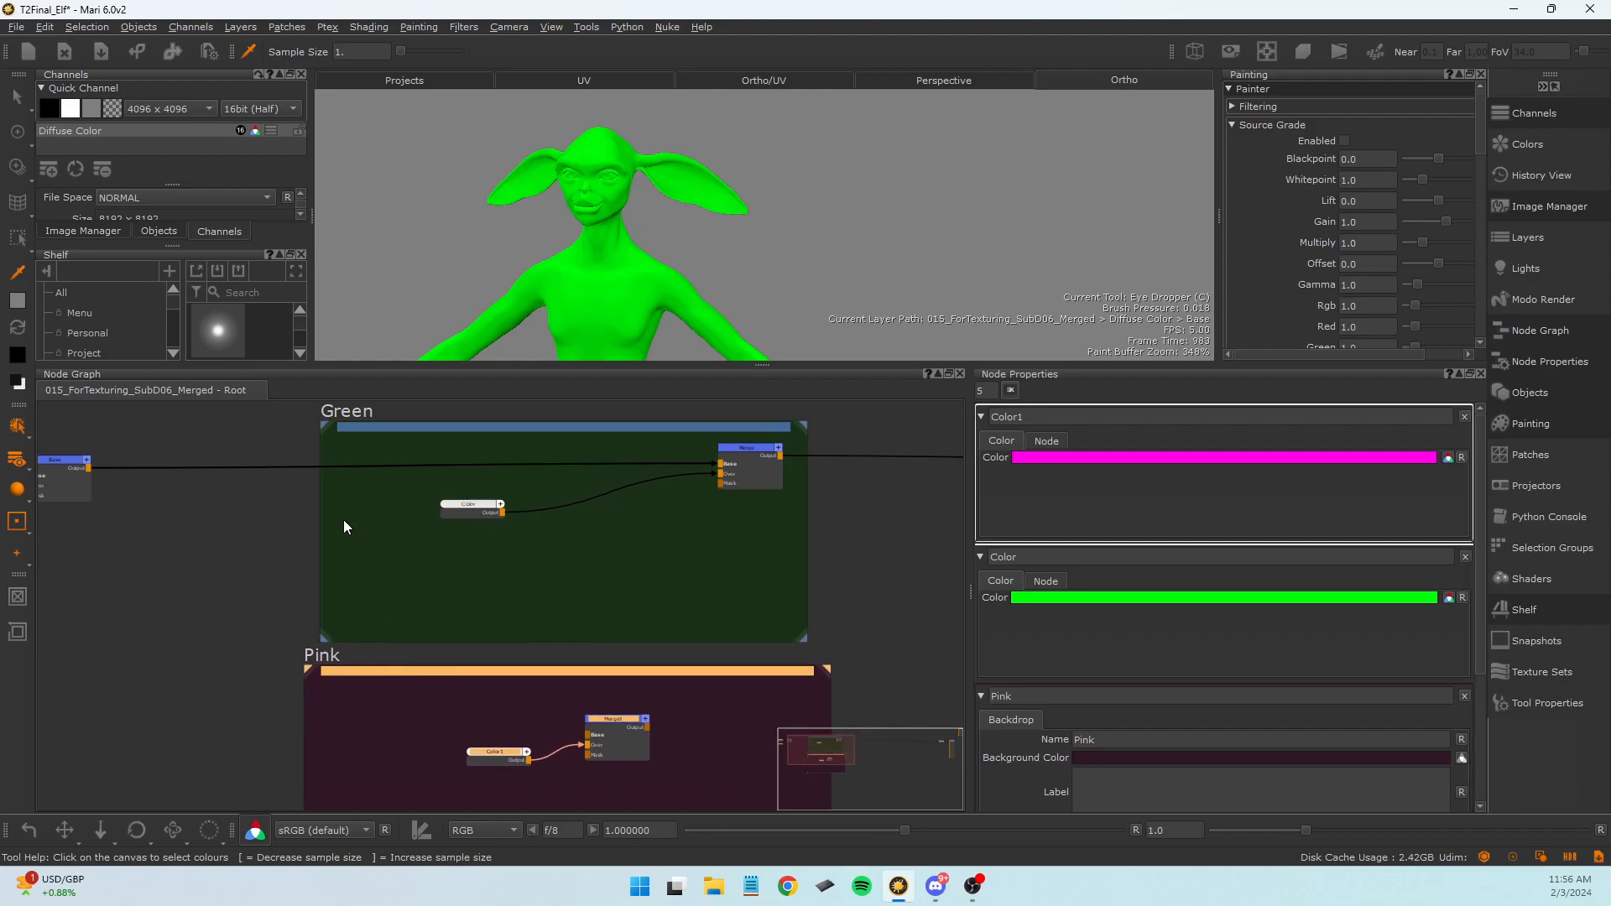
middle_drag(645, 506, 606, 510)
scroll(606, 510, up, 3)
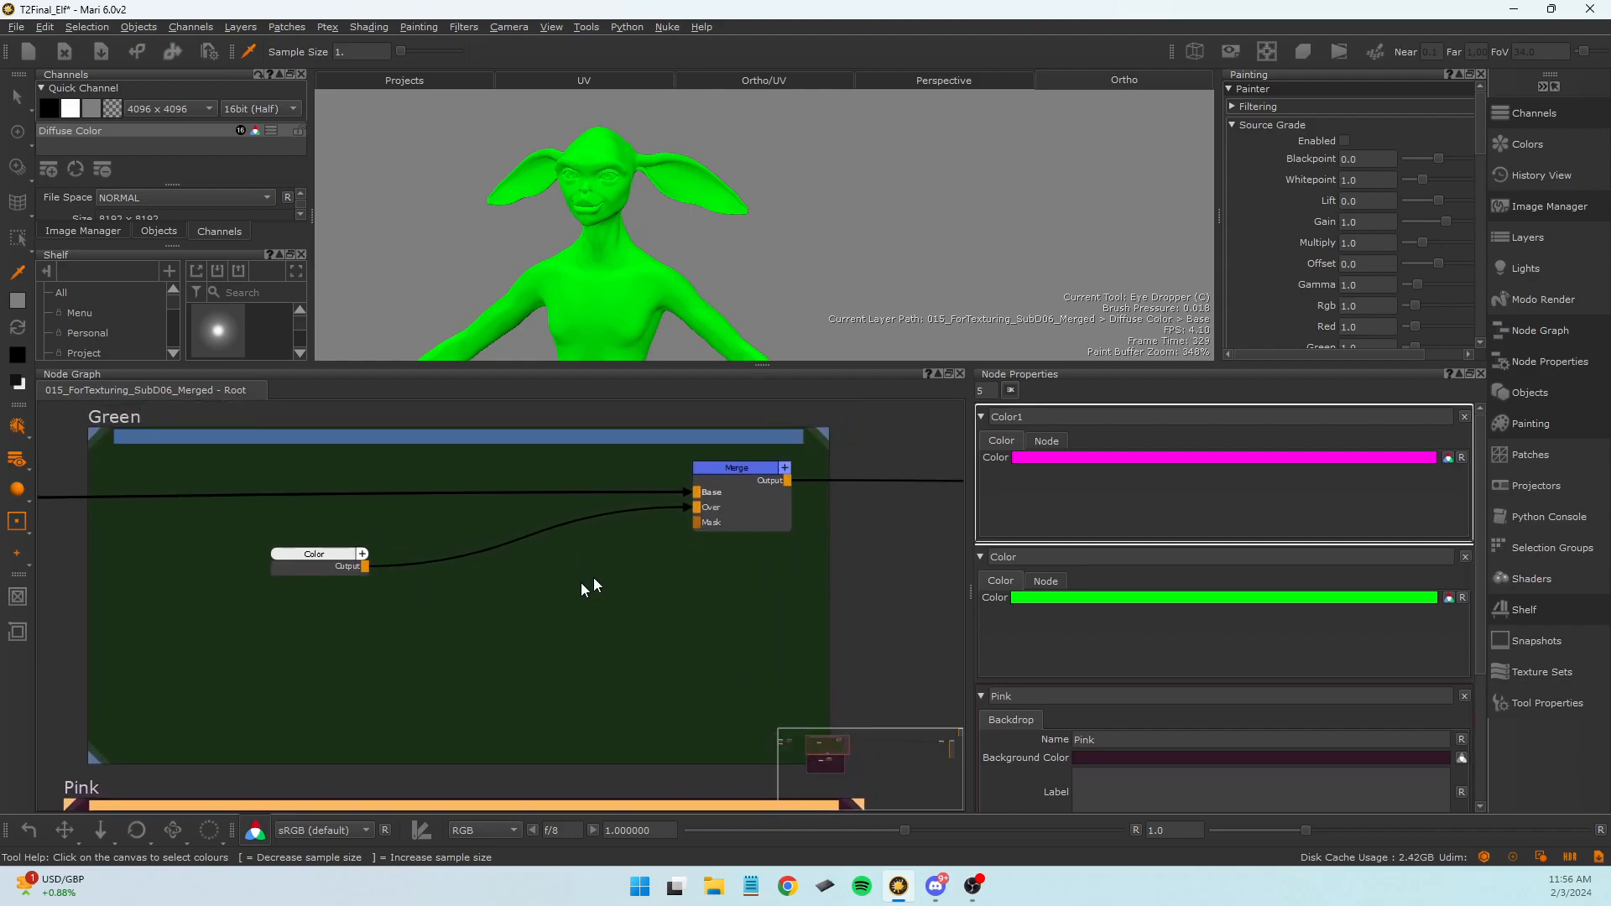
Create a Geo-Channel node in the Green backdrop and connect its output to the Merge's Mask.
click(585, 569)
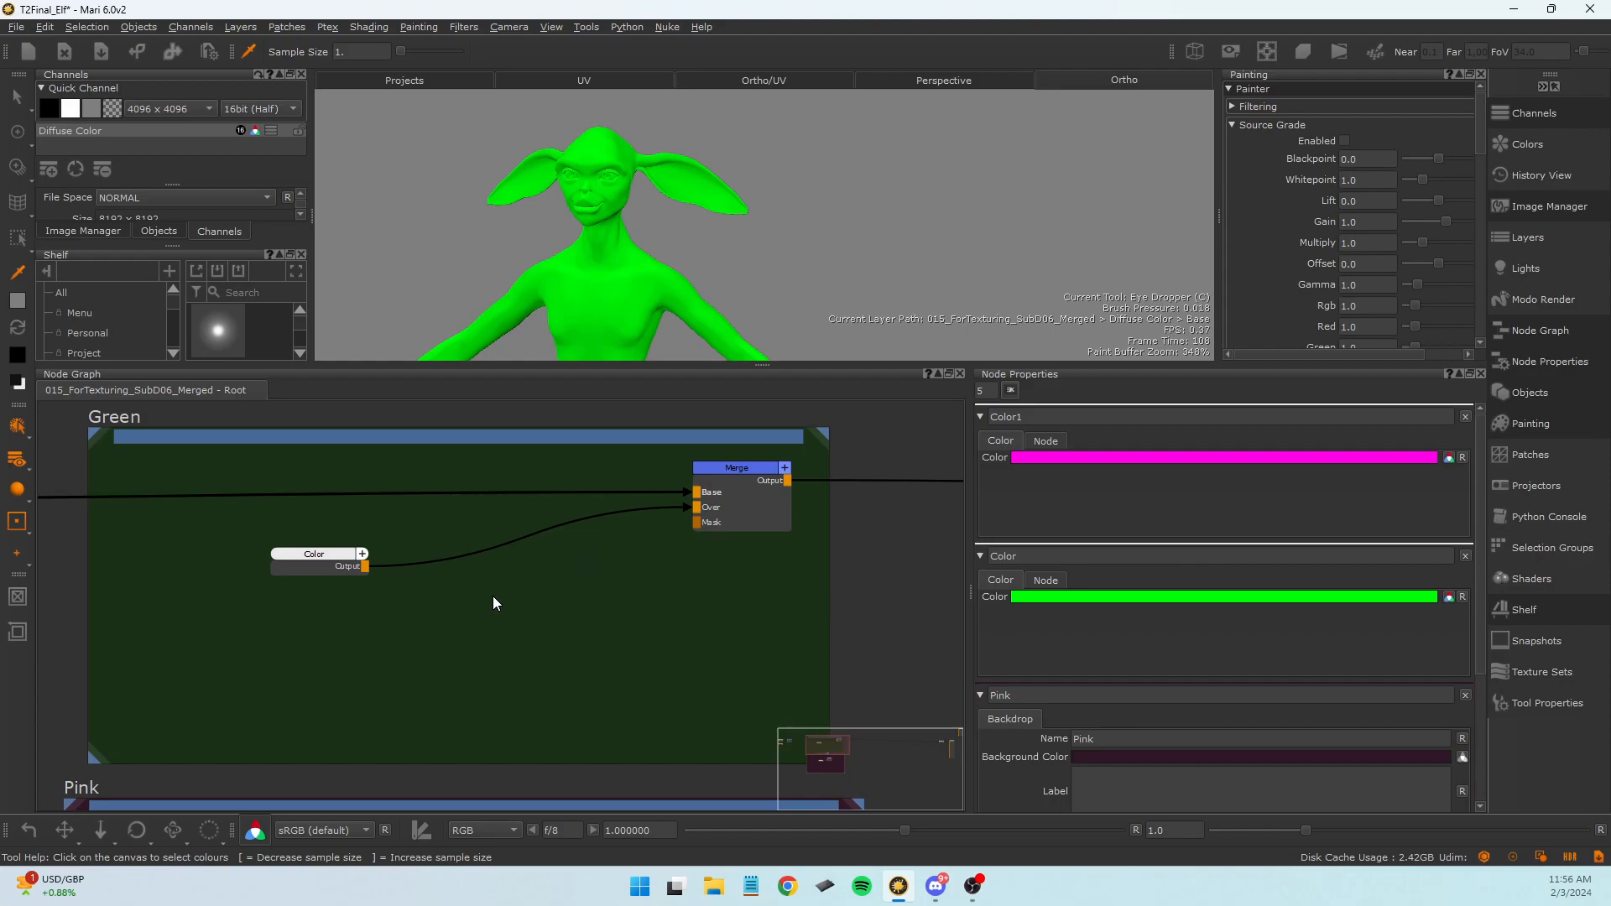
key(Tab)
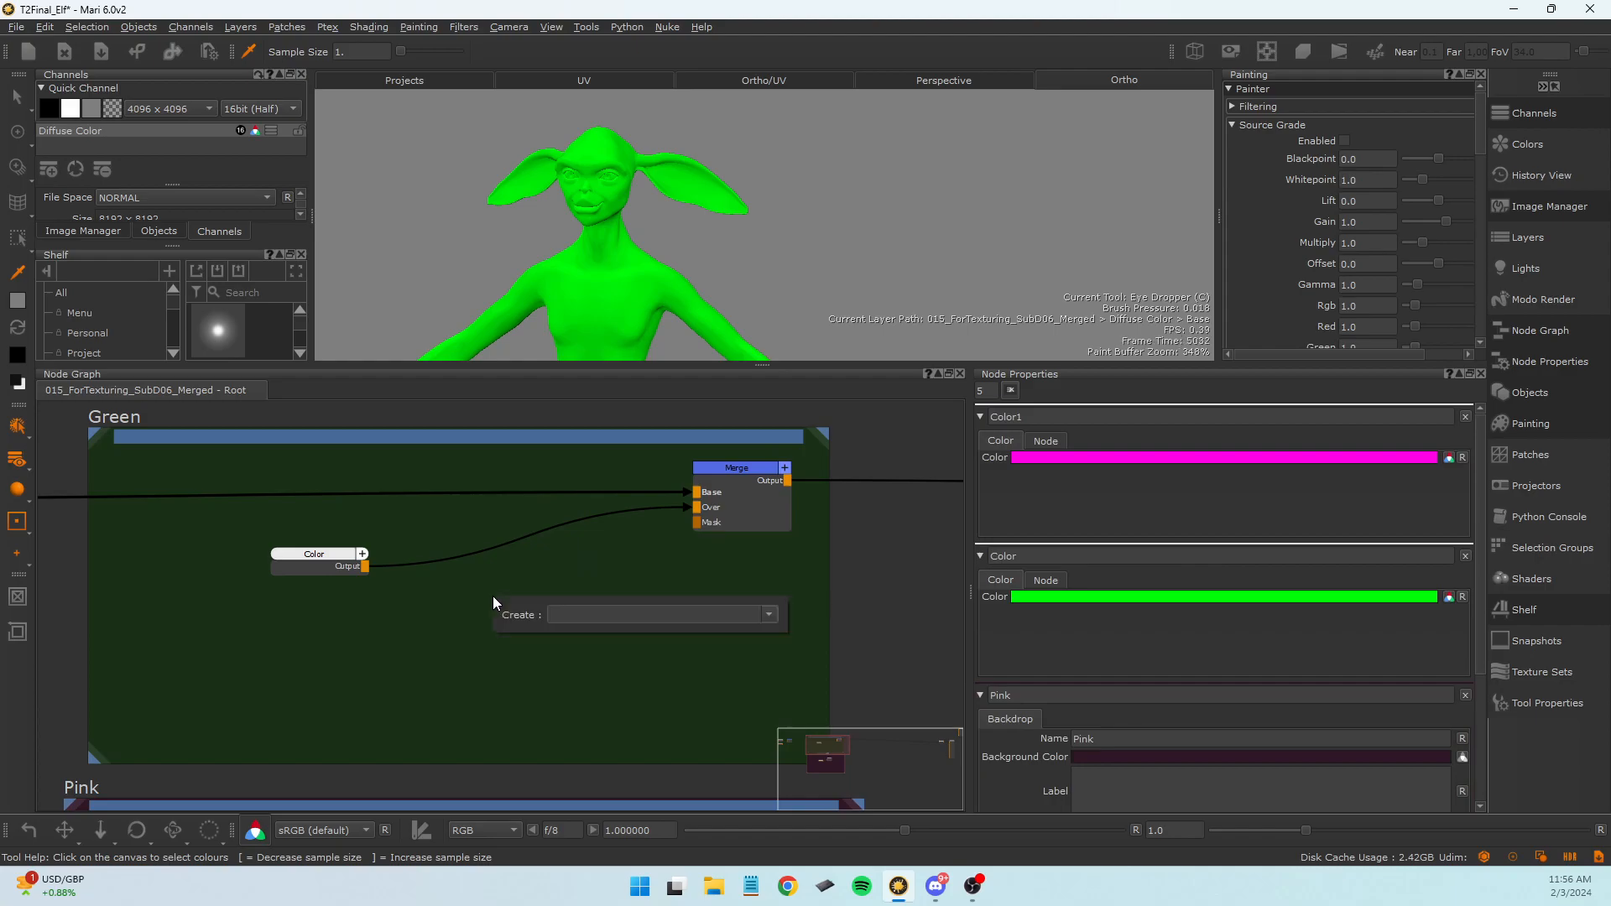
text(ge)
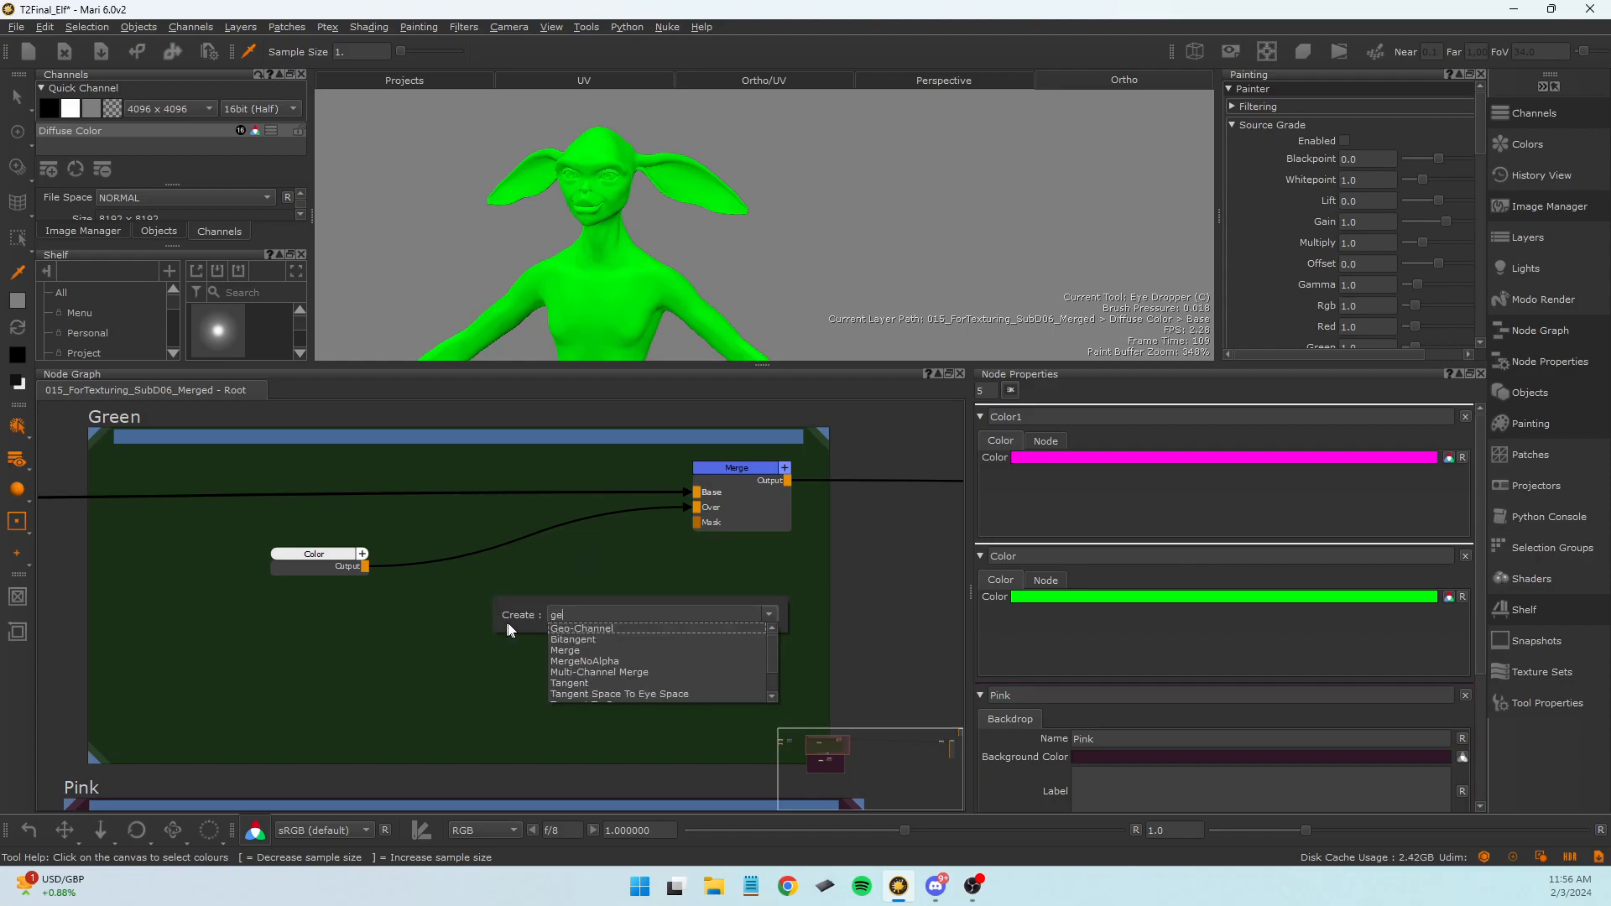
click(555, 630)
drag(588, 615, 699, 522)
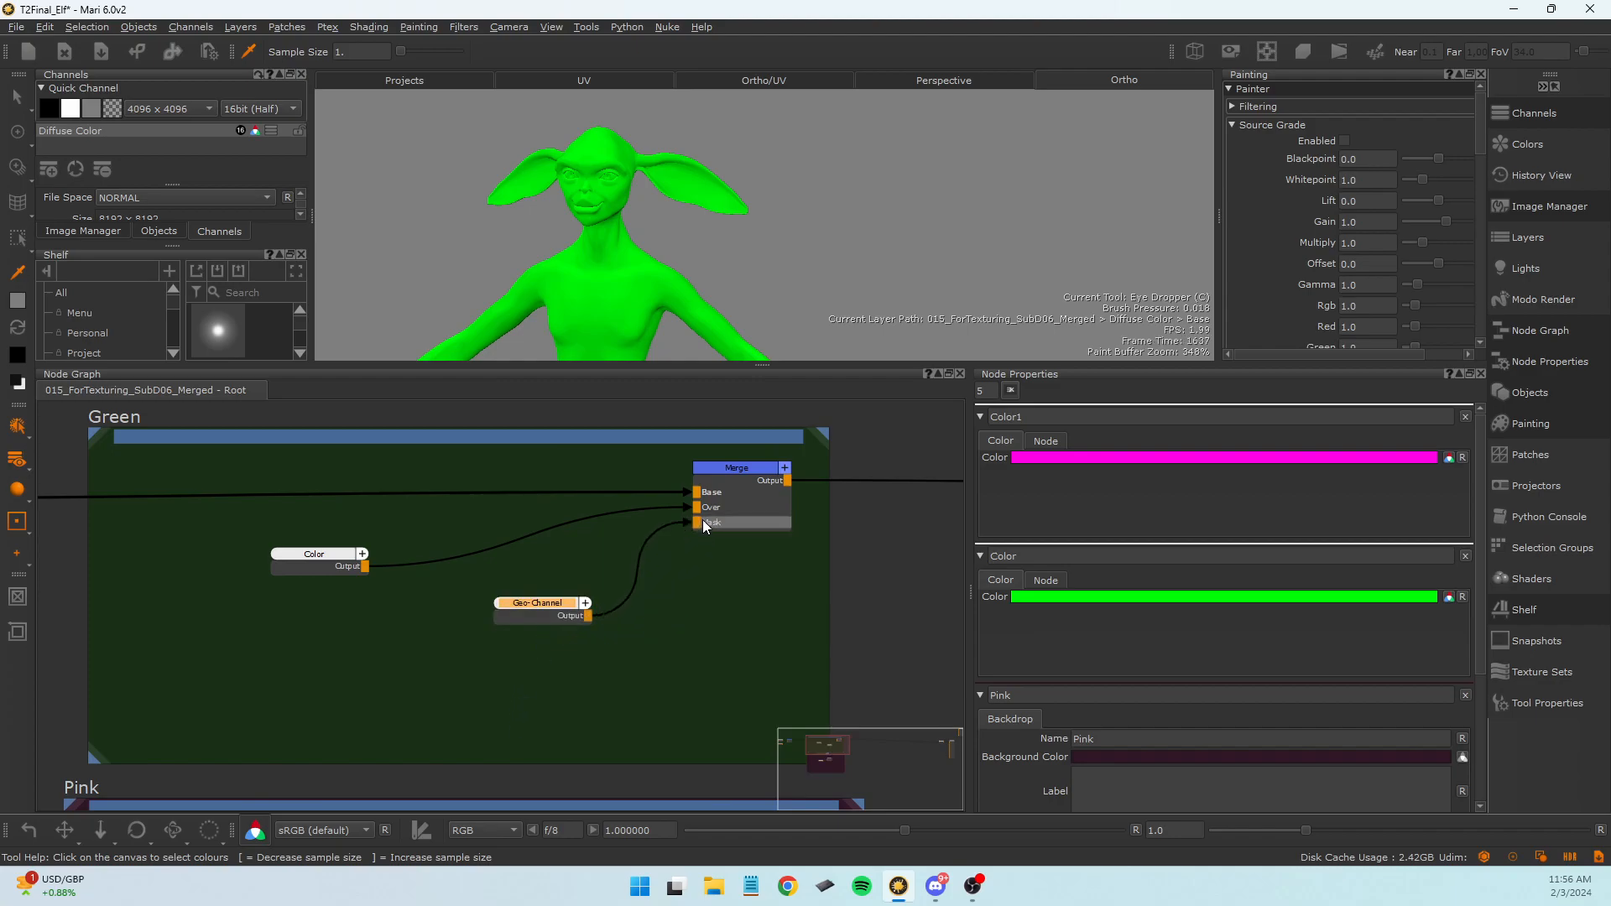
Set the Geo-Channel node's channel to GeoChannel1 and inspect the masked green on the character's face.
double_click(530, 623)
click(1438, 460)
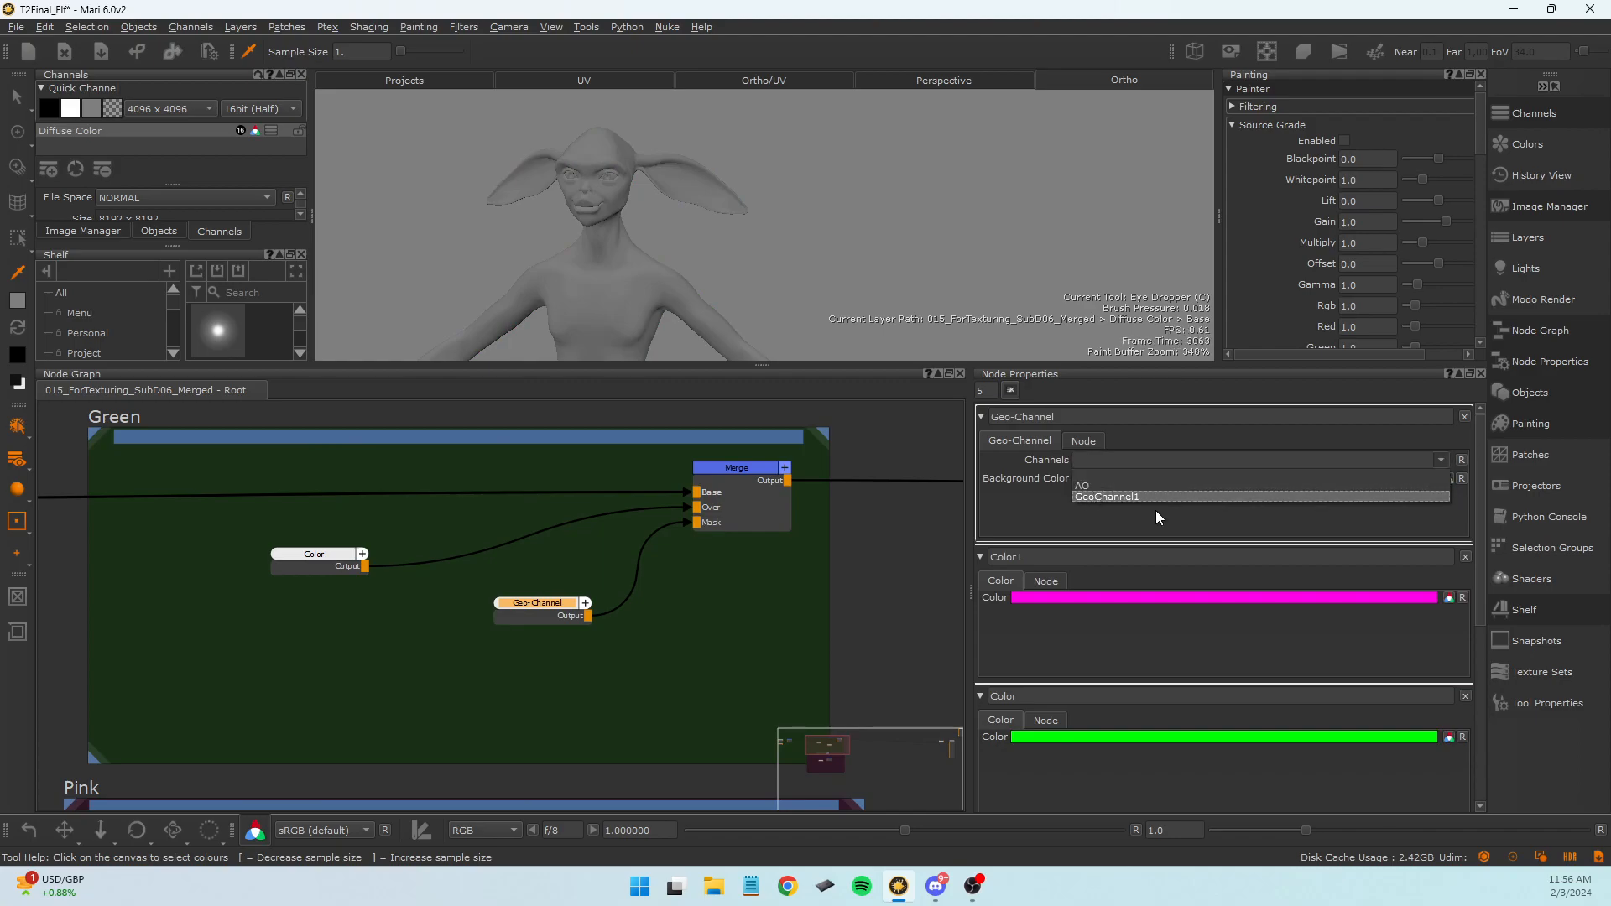
click(1109, 498)
scroll(613, 243, up, 5)
alt+middle_drag(564, 243, 792, 198)
scroll(766, 203, up, 5)
scroll(769, 198, down, 5)
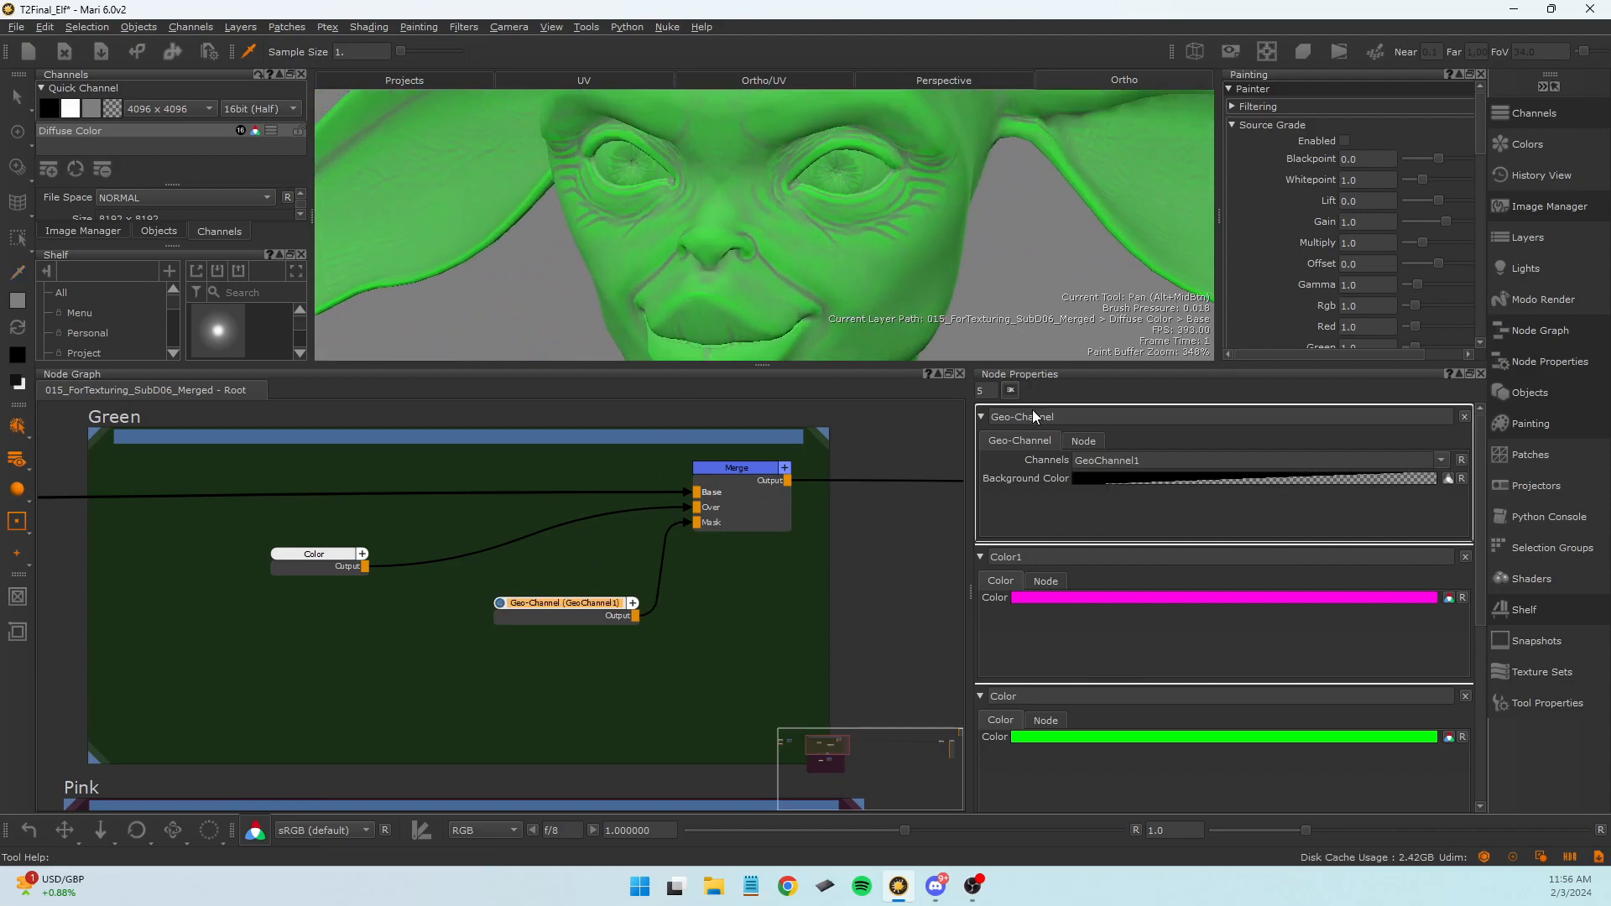
scroll(769, 198, up, 4)
scroll(739, 198, down, 5)
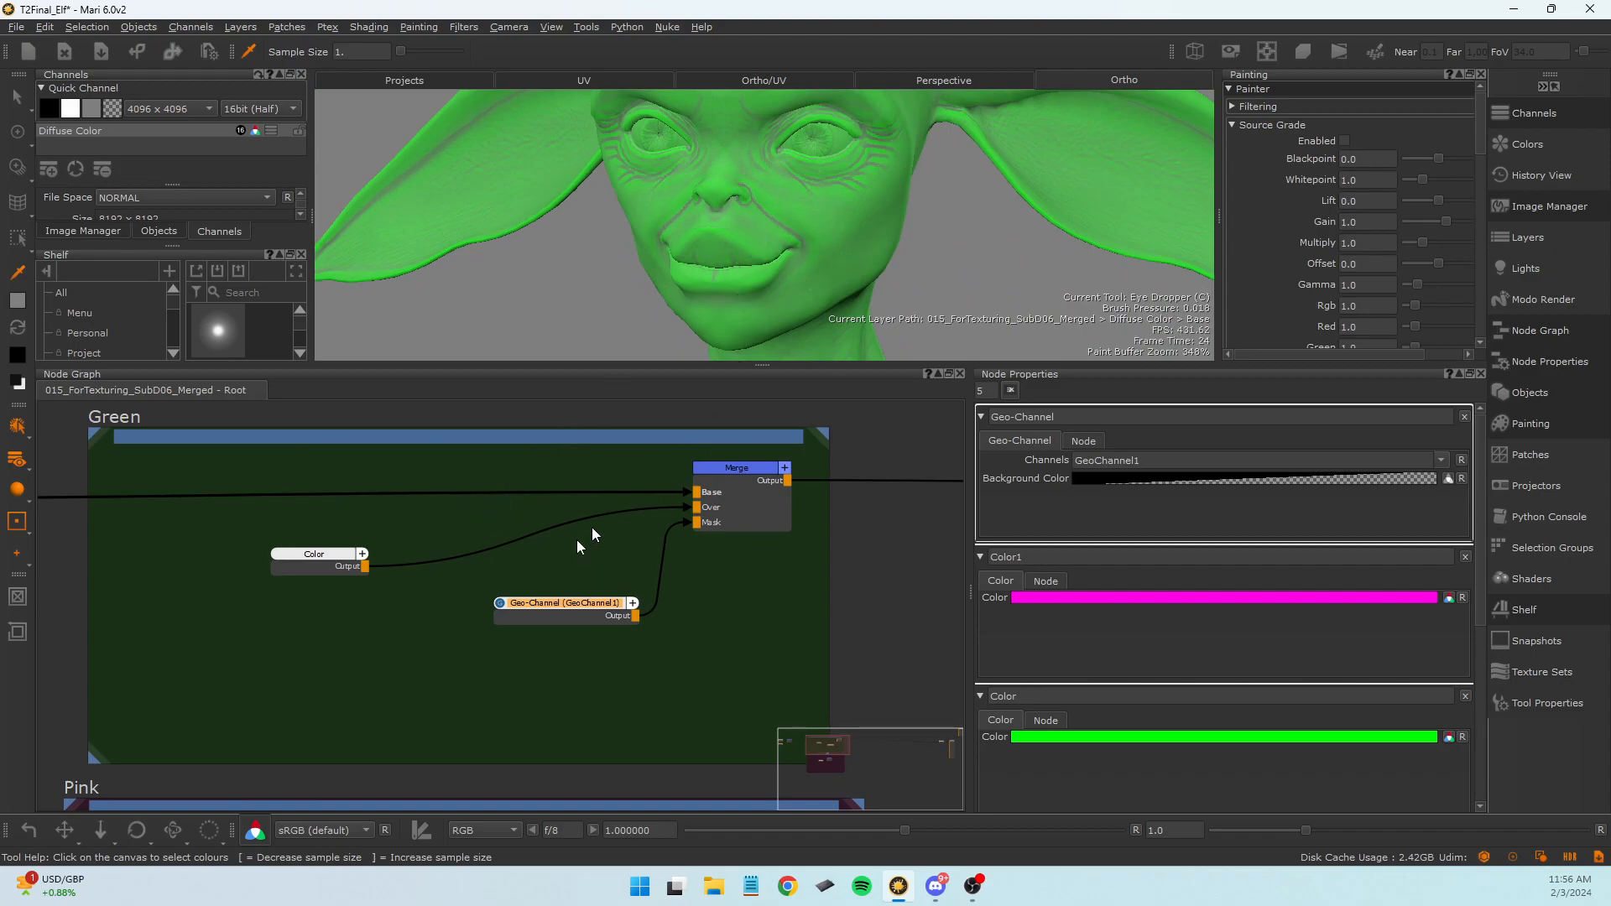
Place the Geo-Channel node directly below the Color node in the Green backdrop.
scroll(556, 677, down, 3)
scroll(319, 646, up, 3)
scroll(205, 617, down, 3)
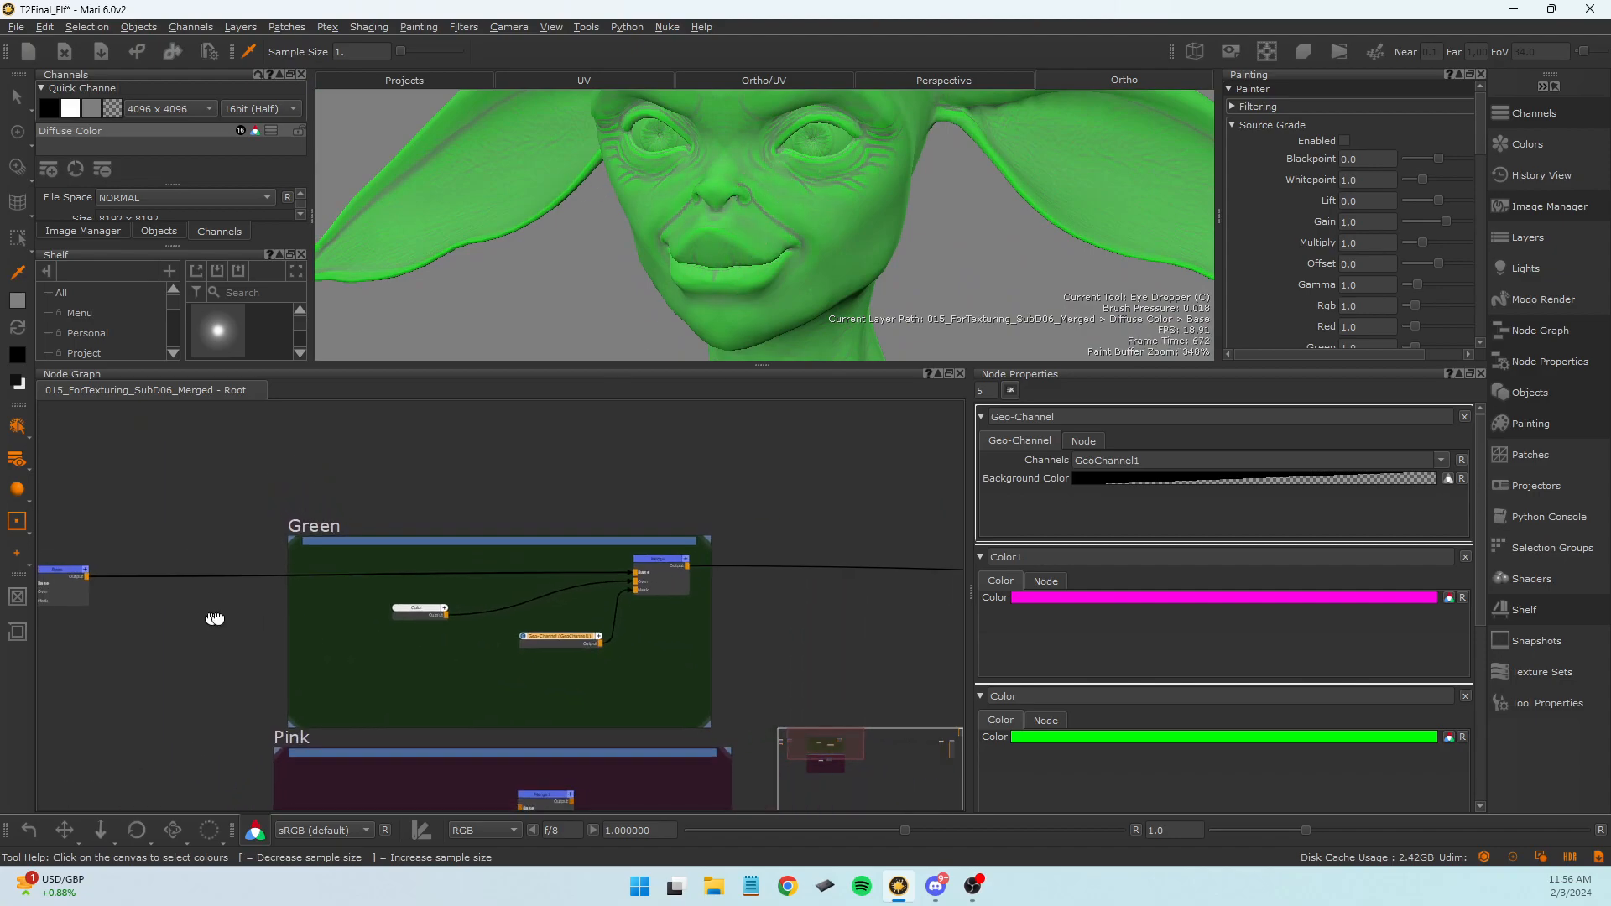
middle_drag(204, 616, 428, 596)
drag(752, 616, 601, 613)
scroll(844, 581, up, 3)
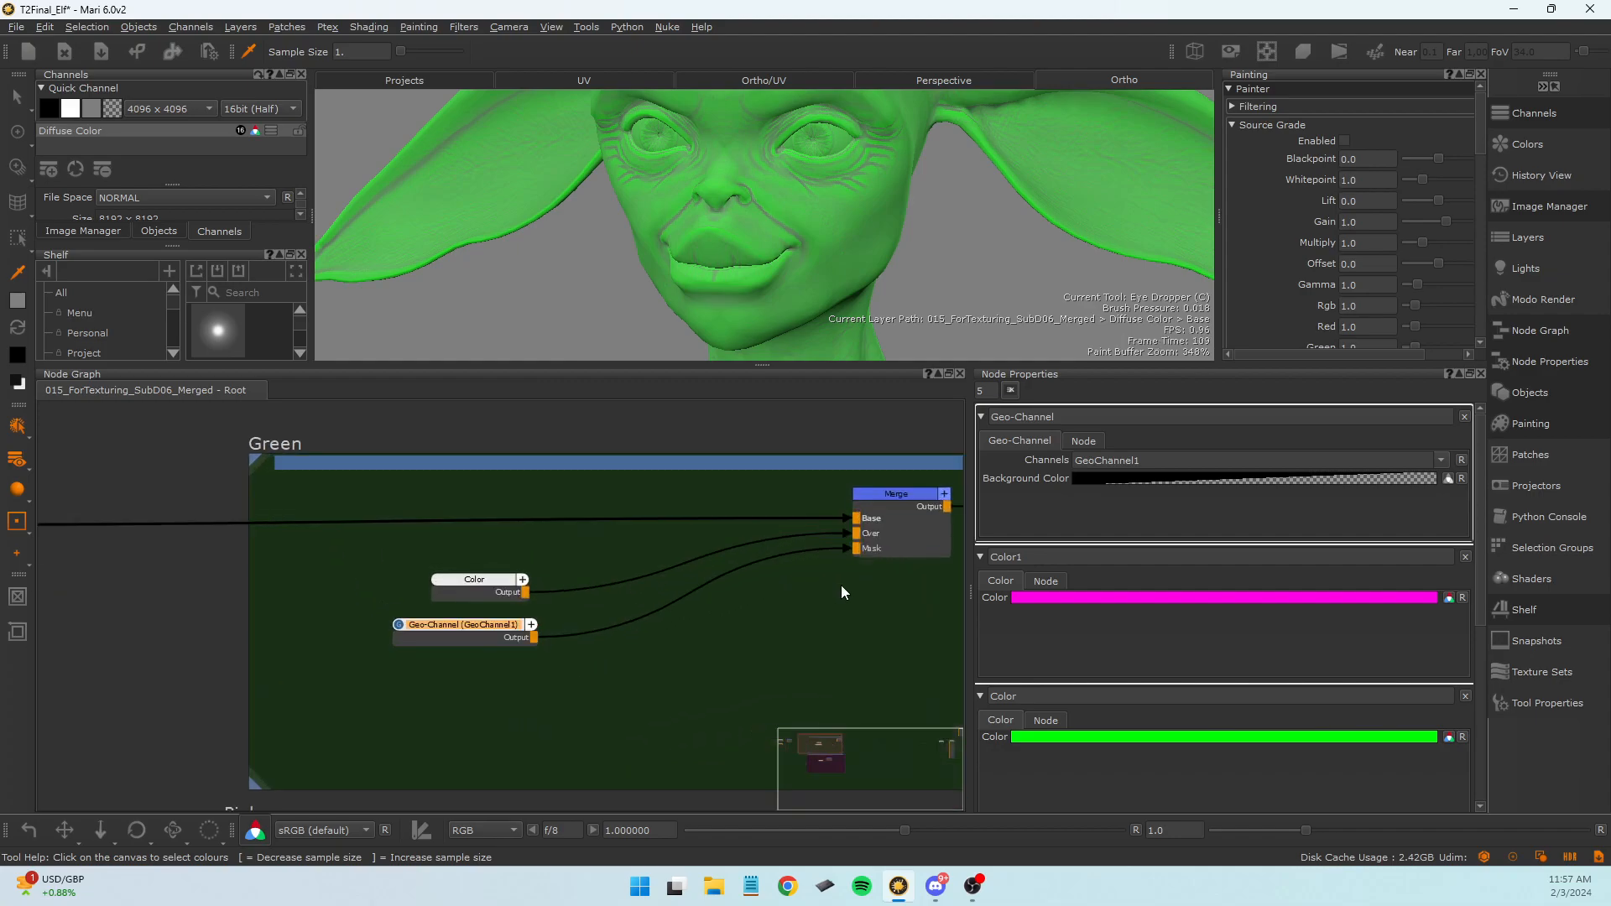
Open the properties of the Paint node that feeds the Base merge.
scroll(395, 546, down, 2)
middle_drag(449, 573, 535, 572)
click(539, 563)
middle_drag(265, 567, 618, 572)
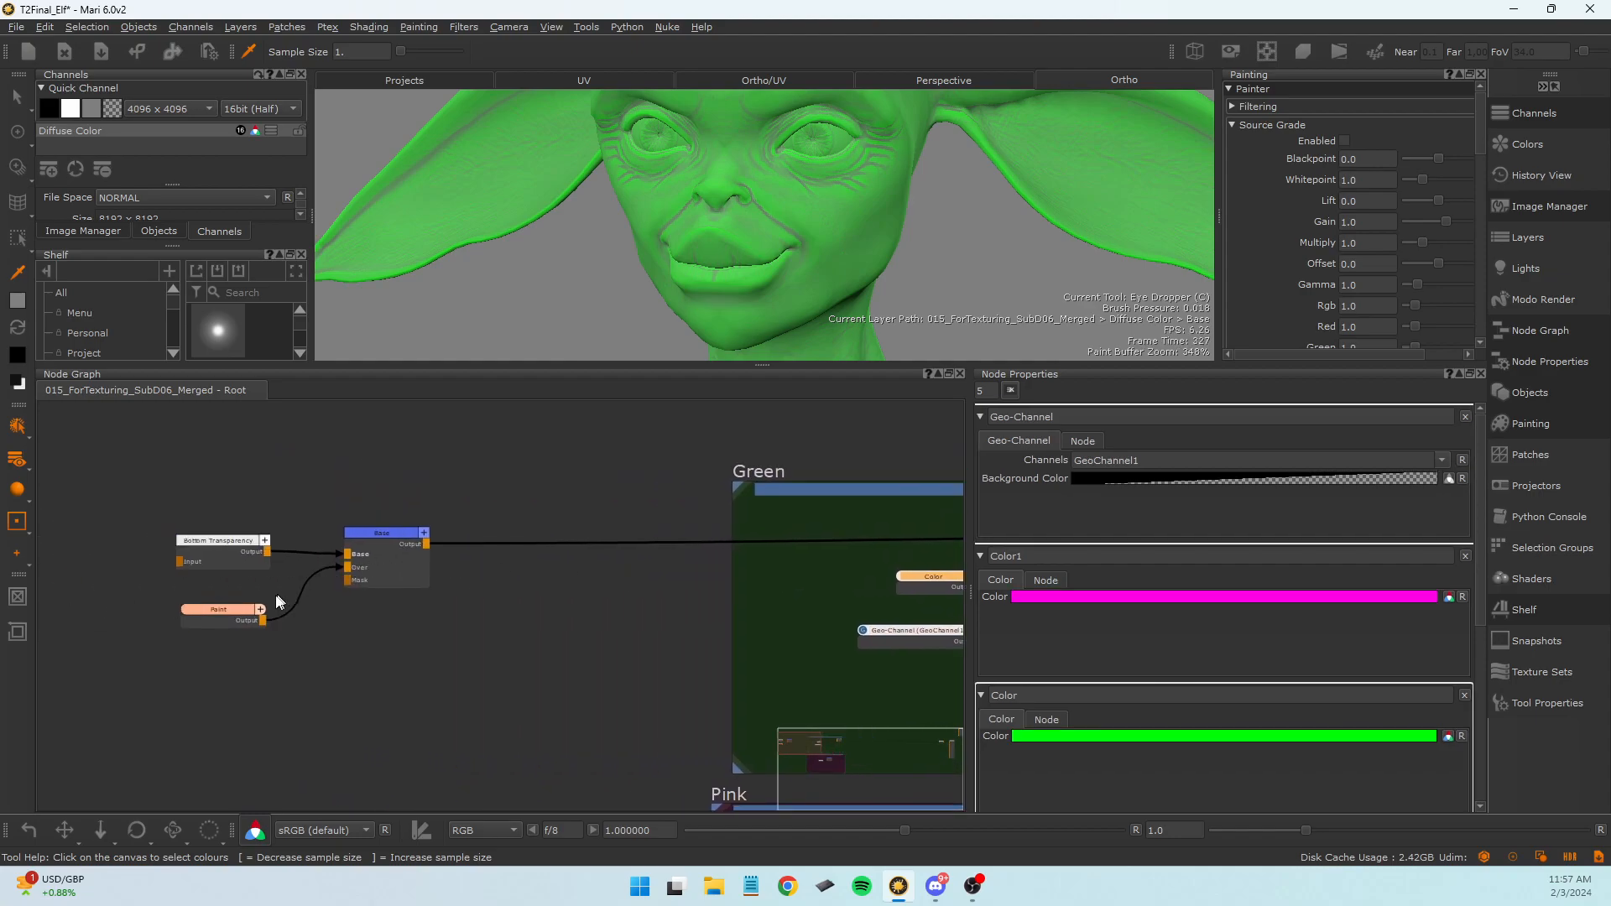
click(220, 610)
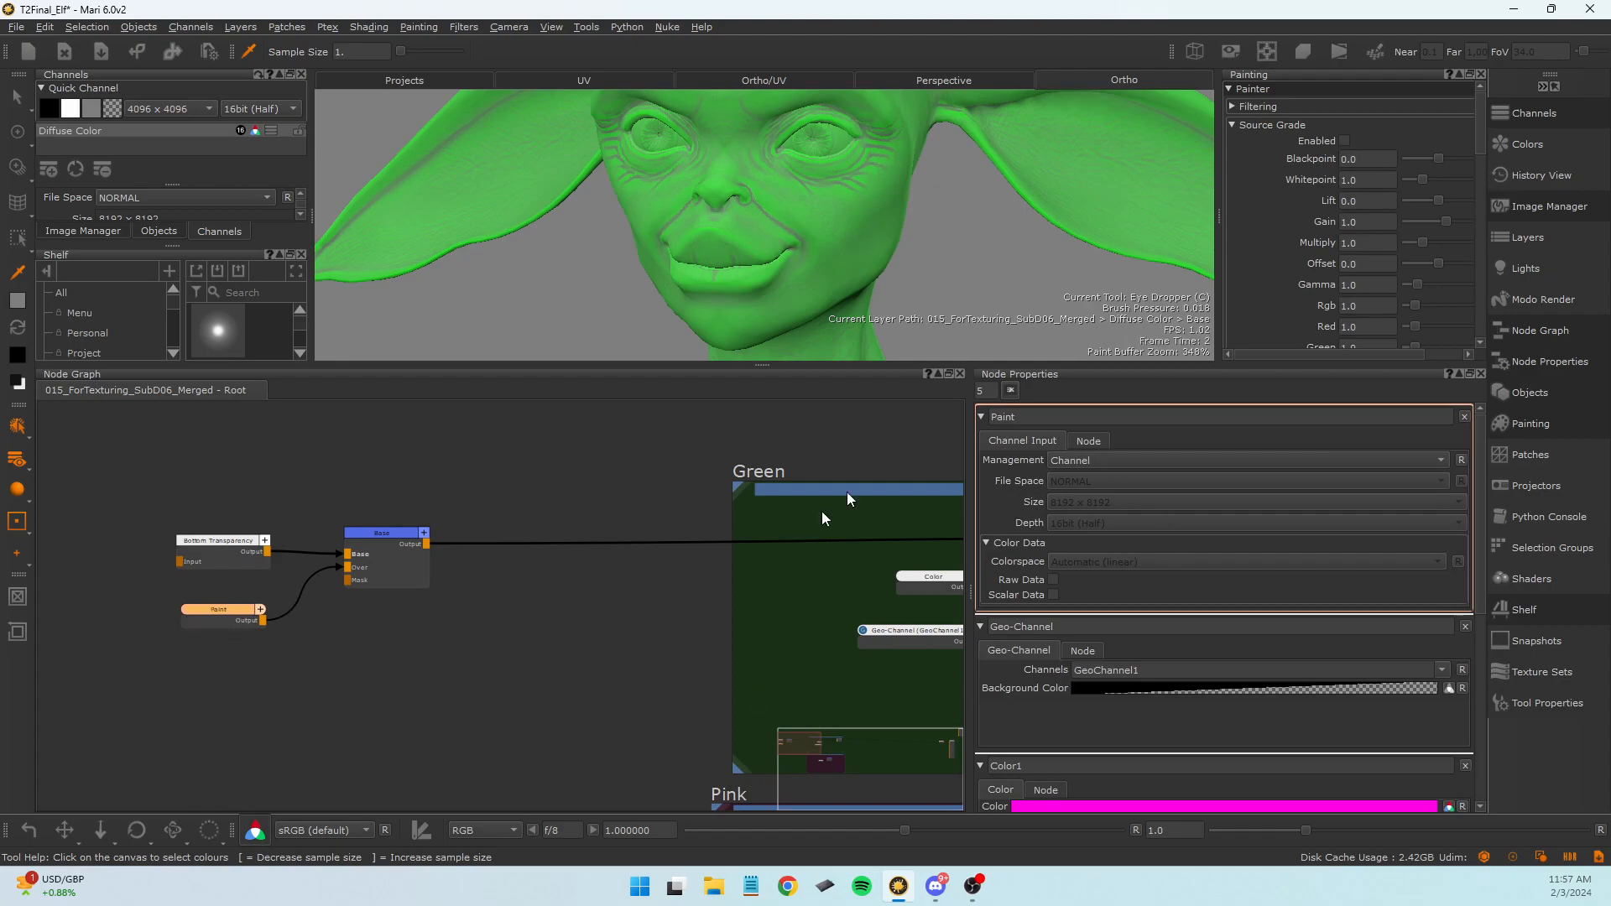
middle_drag(642, 646, 540, 630)
scroll(302, 657, down, 2)
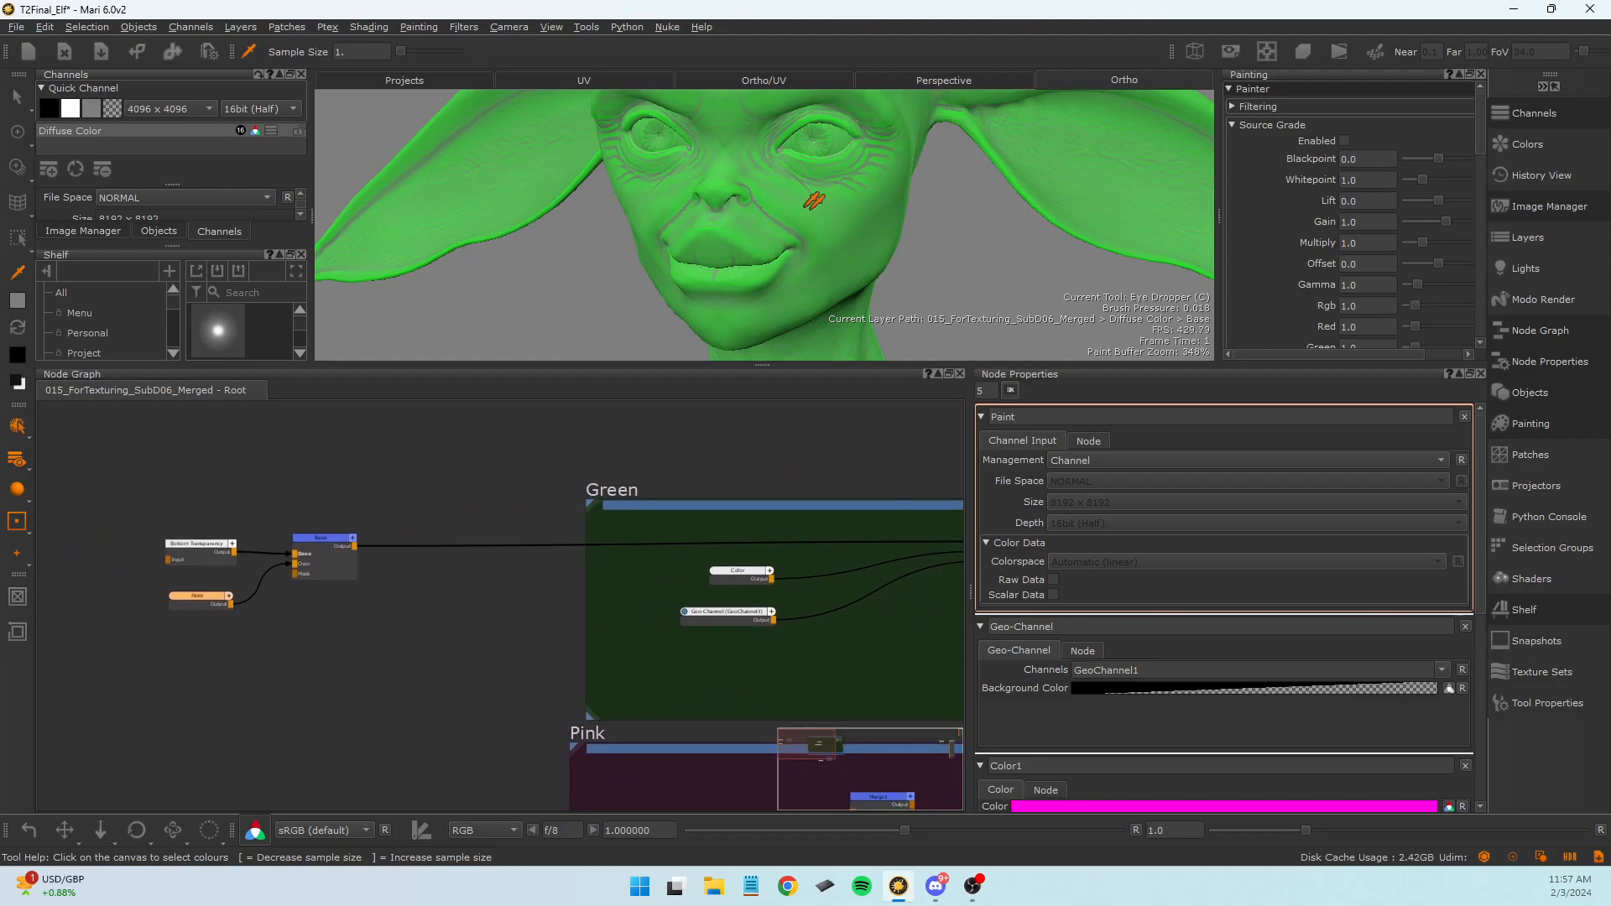
middle_drag(429, 621, 56, 615)
middle_drag(342, 573, 545, 540)
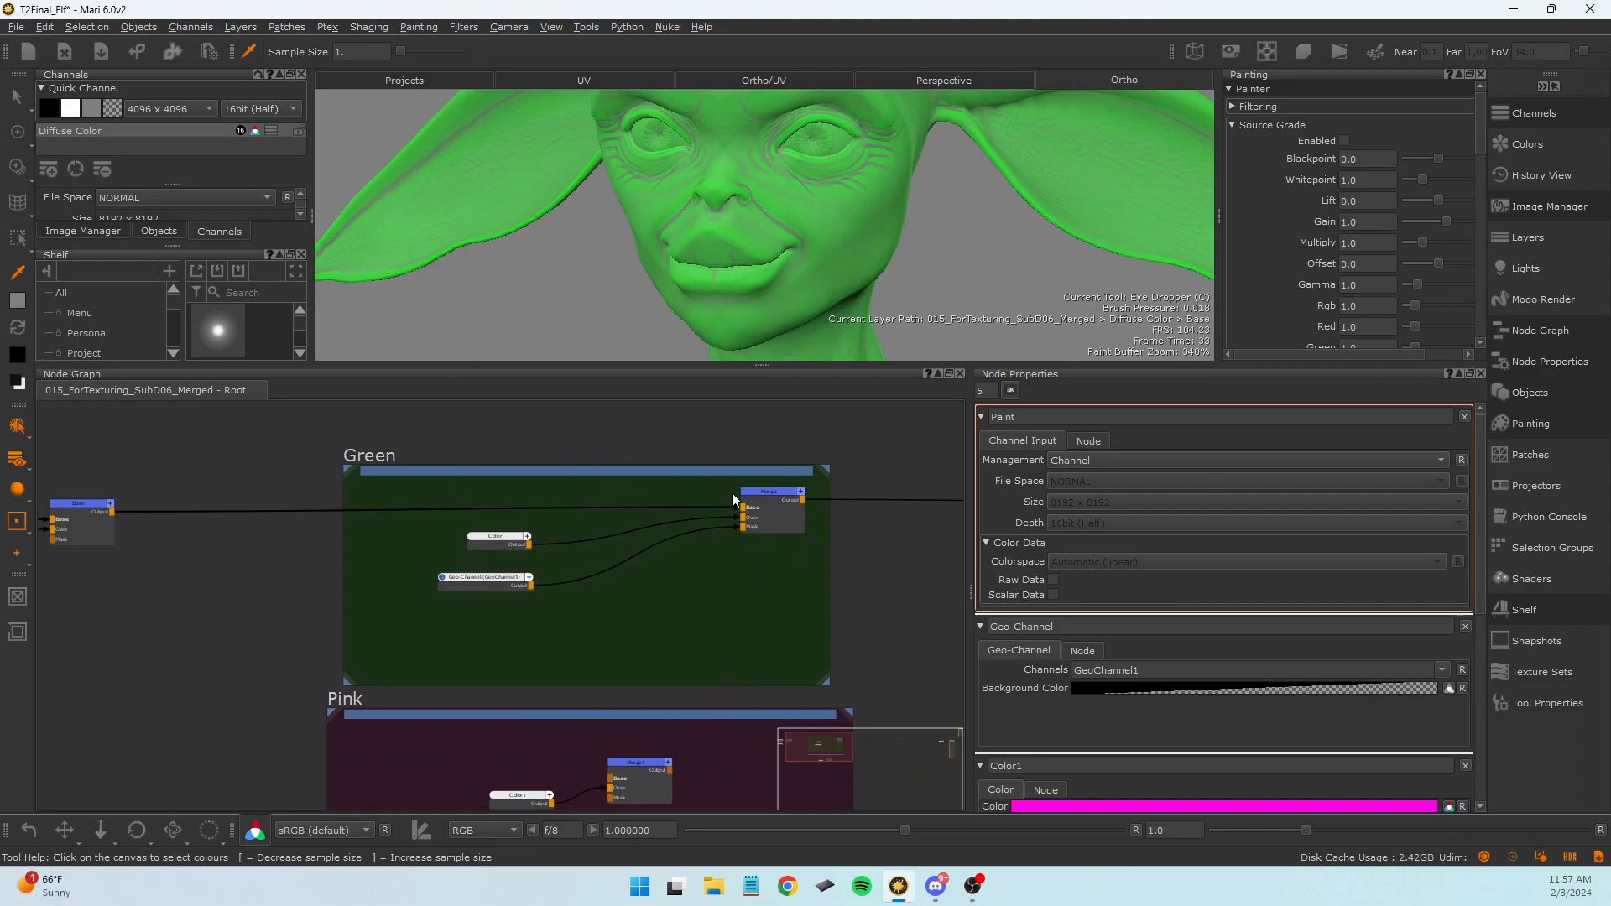
middle_drag(709, 687, 686, 615)
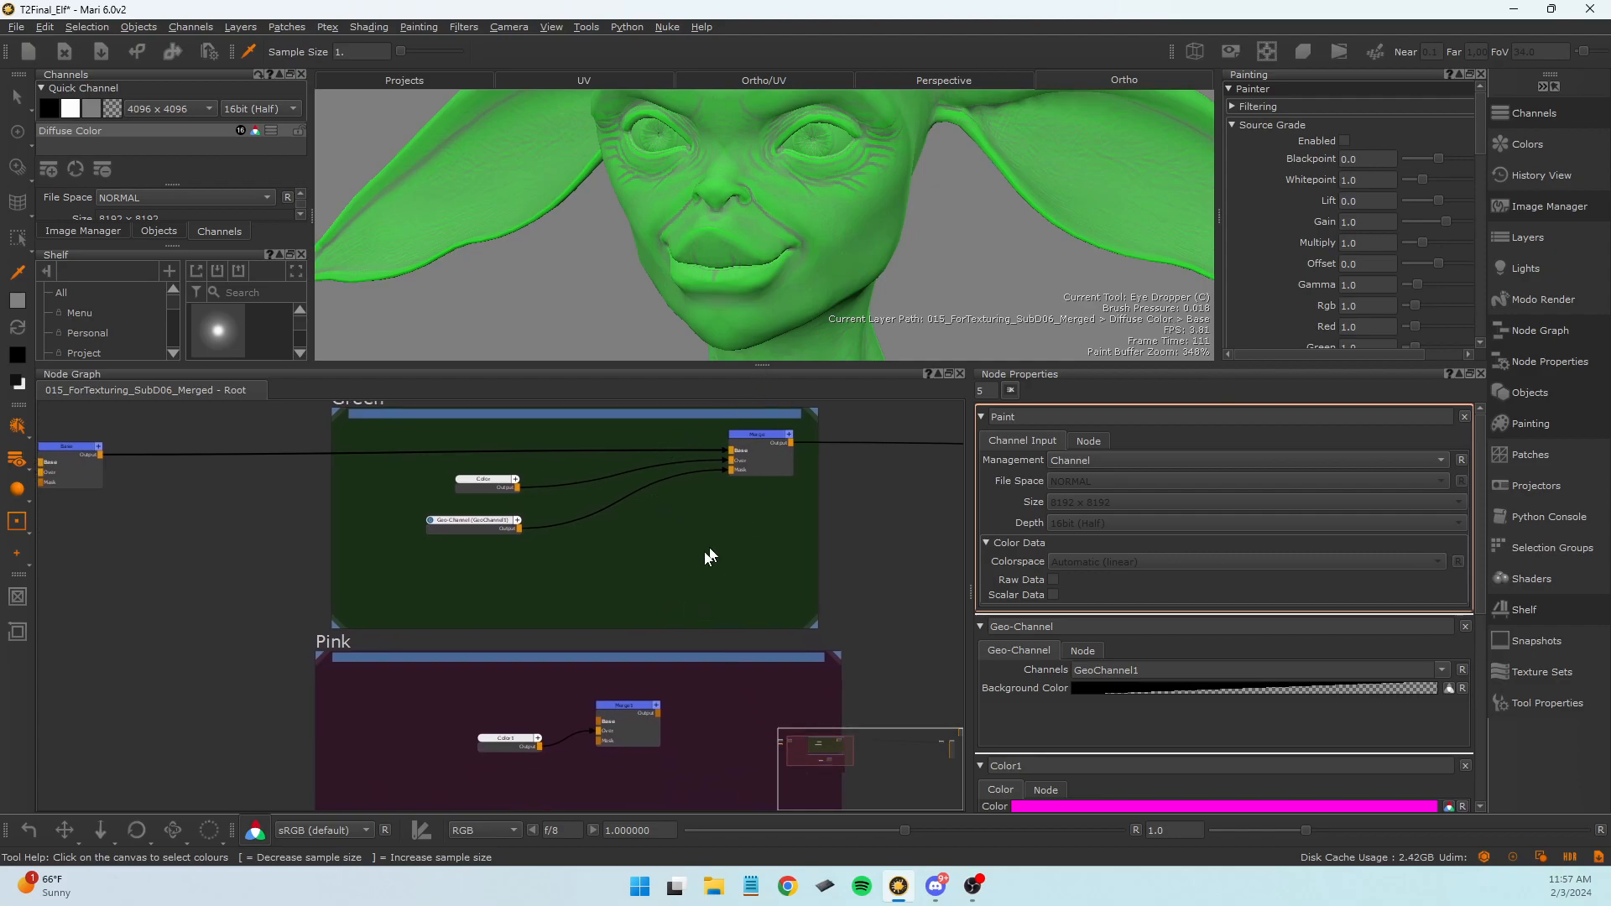
middle_drag(485, 662, 683, 707)
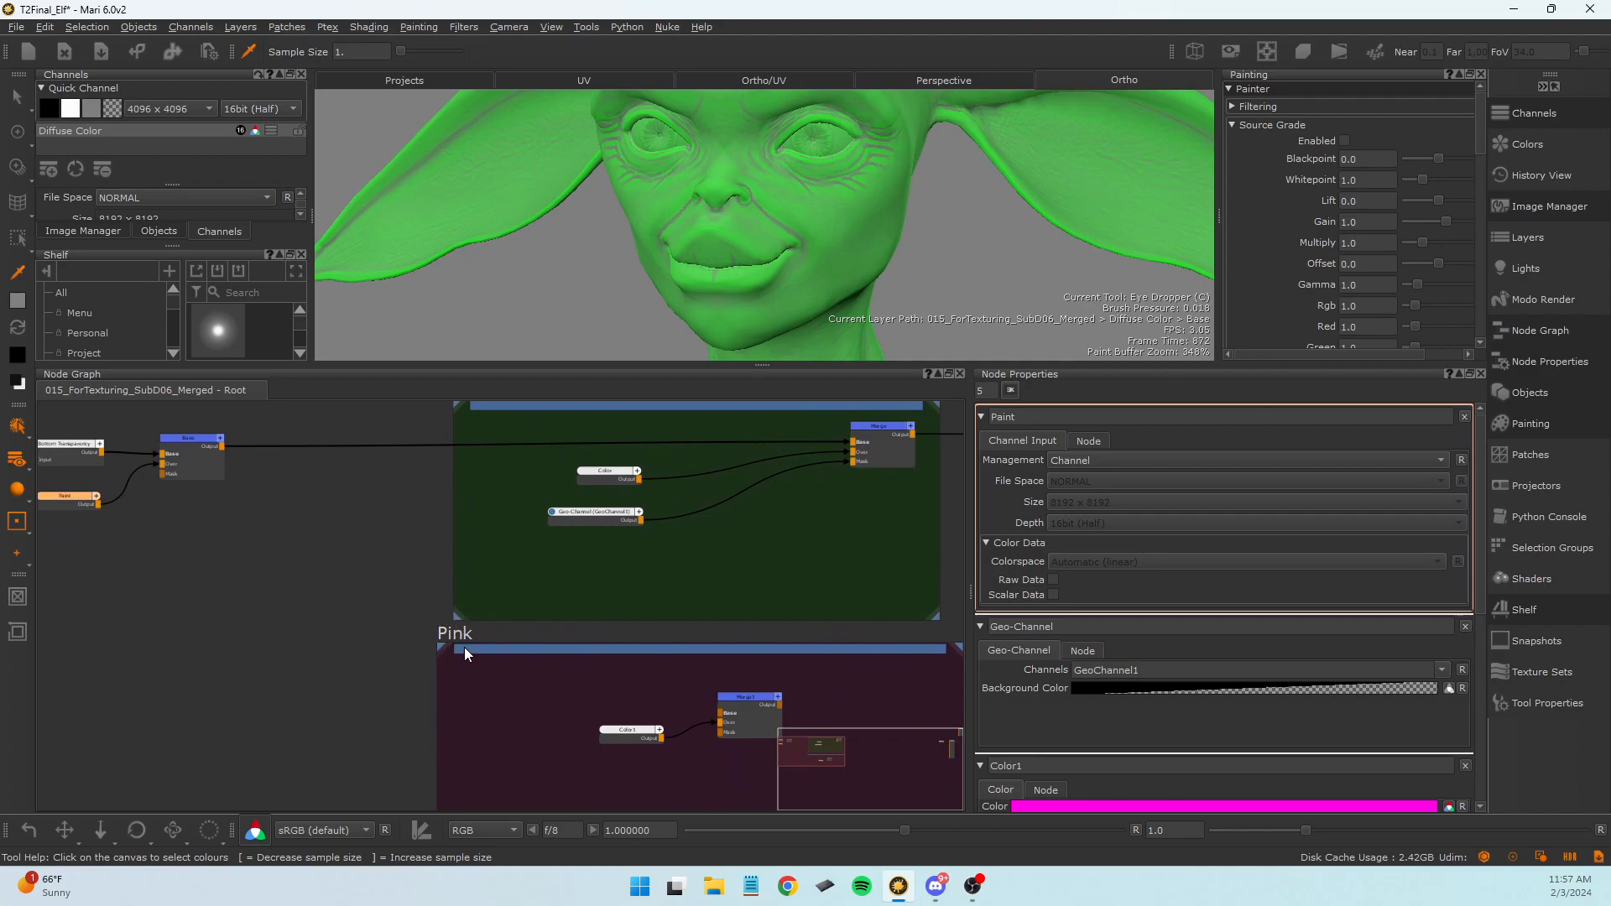
middle_drag(465, 647, 592, 647)
Rearrange the graph with the Geo-Channel node below the Green Merge, Color farther left, and the Pink backdrop to Green's lower left.
drag(625, 619, 503, 645)
drag(661, 502, 870, 564)
drag(752, 659, 578, 623)
middle_drag(601, 547, 598, 592)
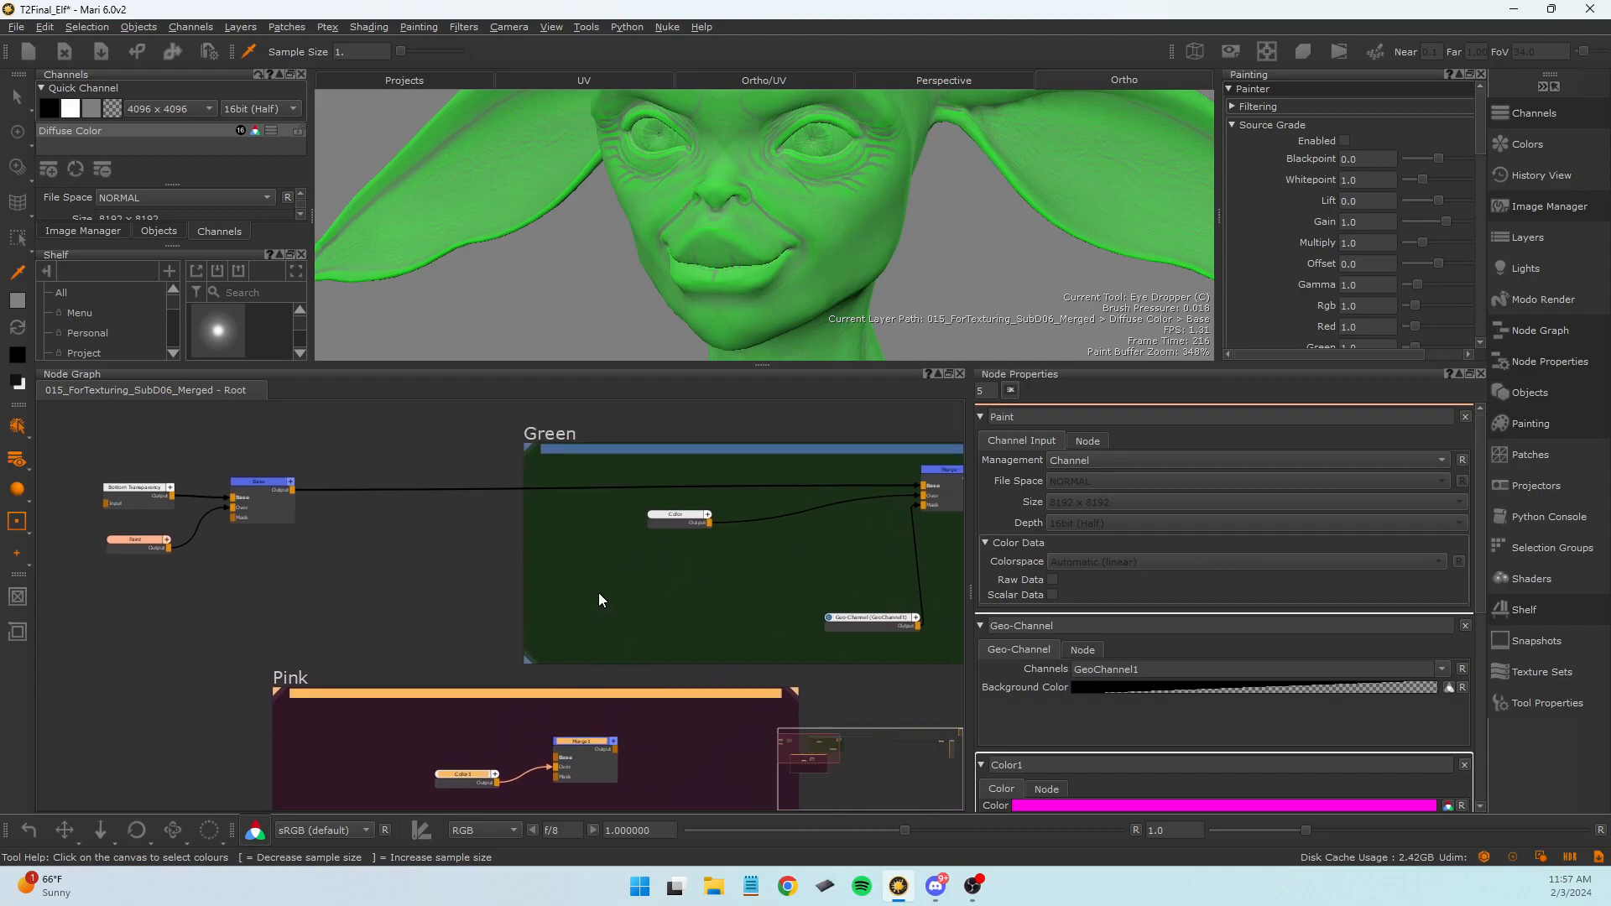
drag(676, 522, 603, 530)
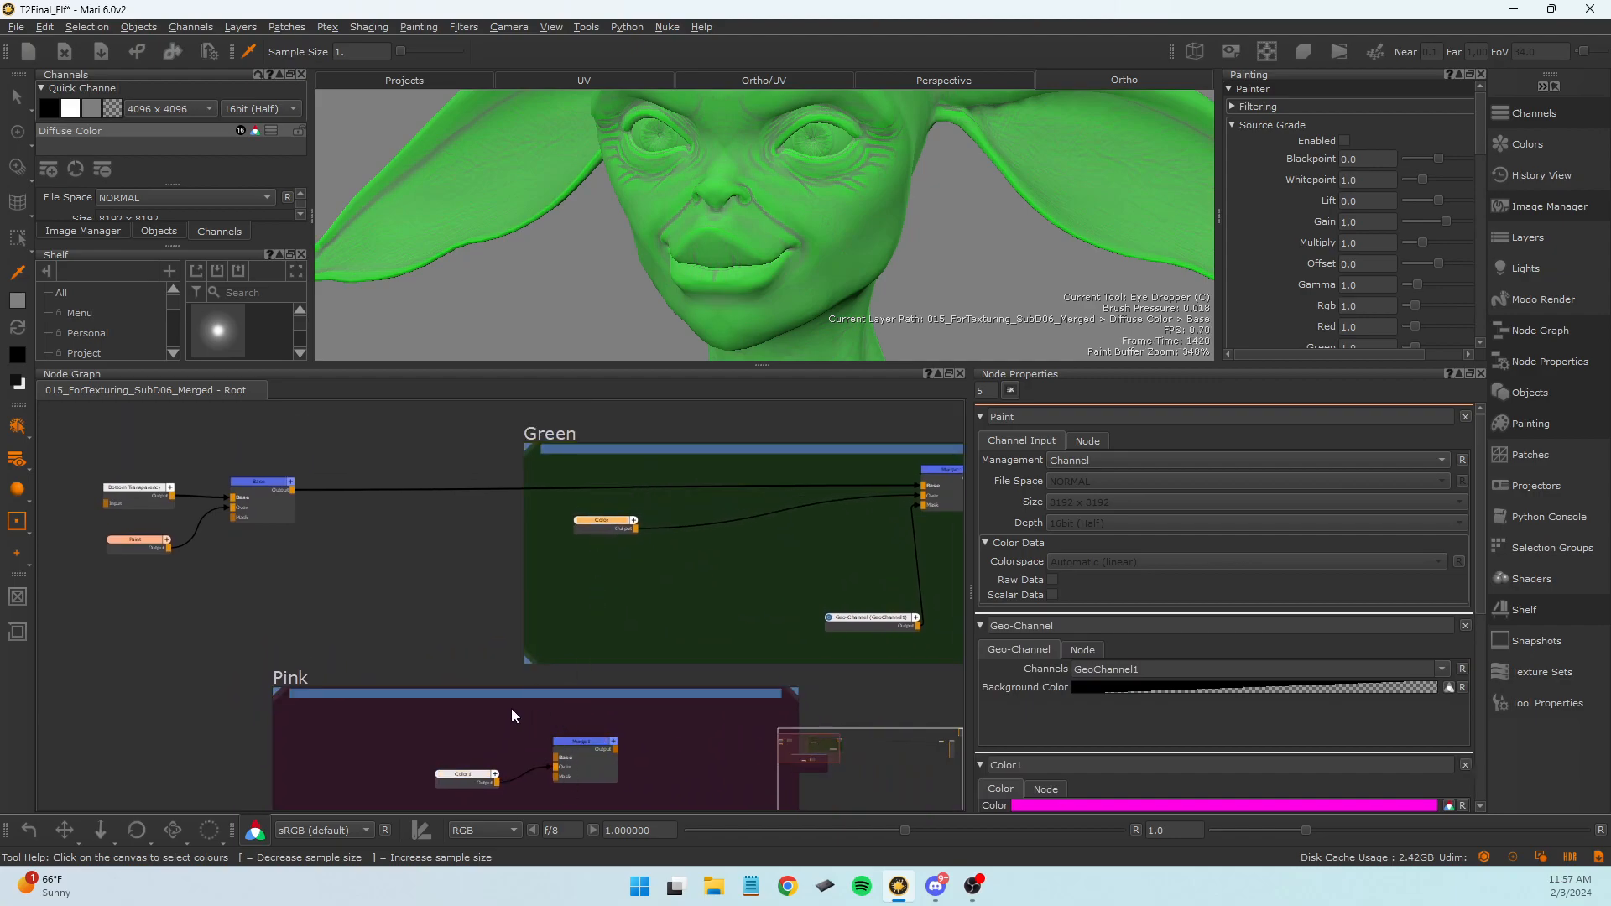
scroll(581, 692, down, 3)
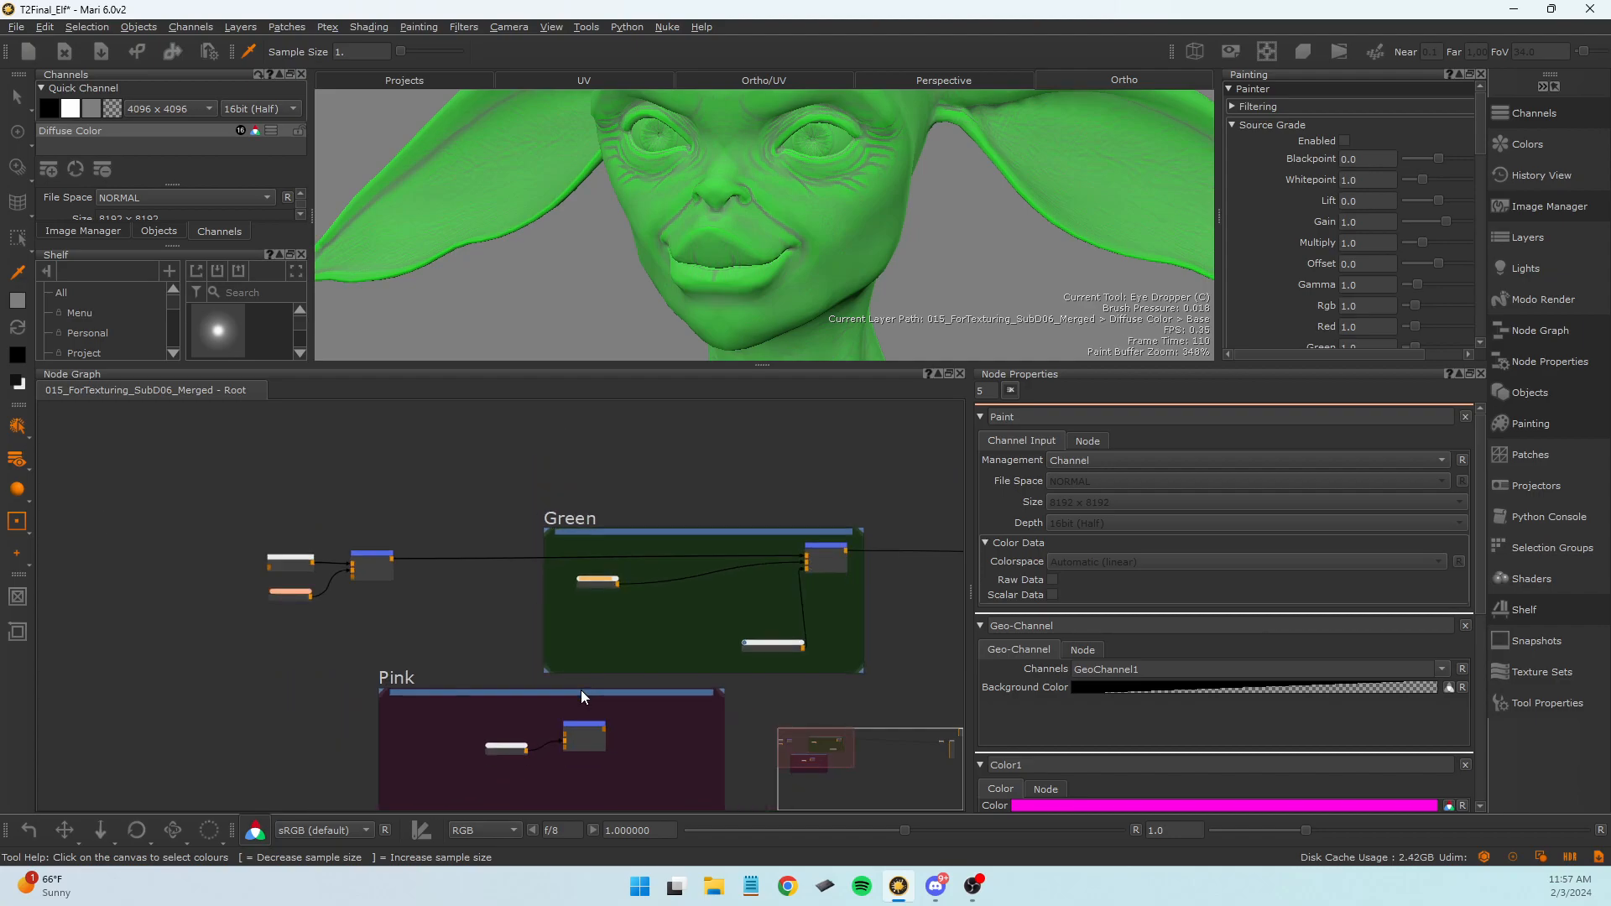
drag(582, 699, 581, 648)
Connect Merge1's output from the Pink backdrop to the Over input of the Green Merge, replacing the Color node.
scroll(607, 633, up, 3)
scroll(639, 613, up, 1)
middle_drag(639, 612, 589, 595)
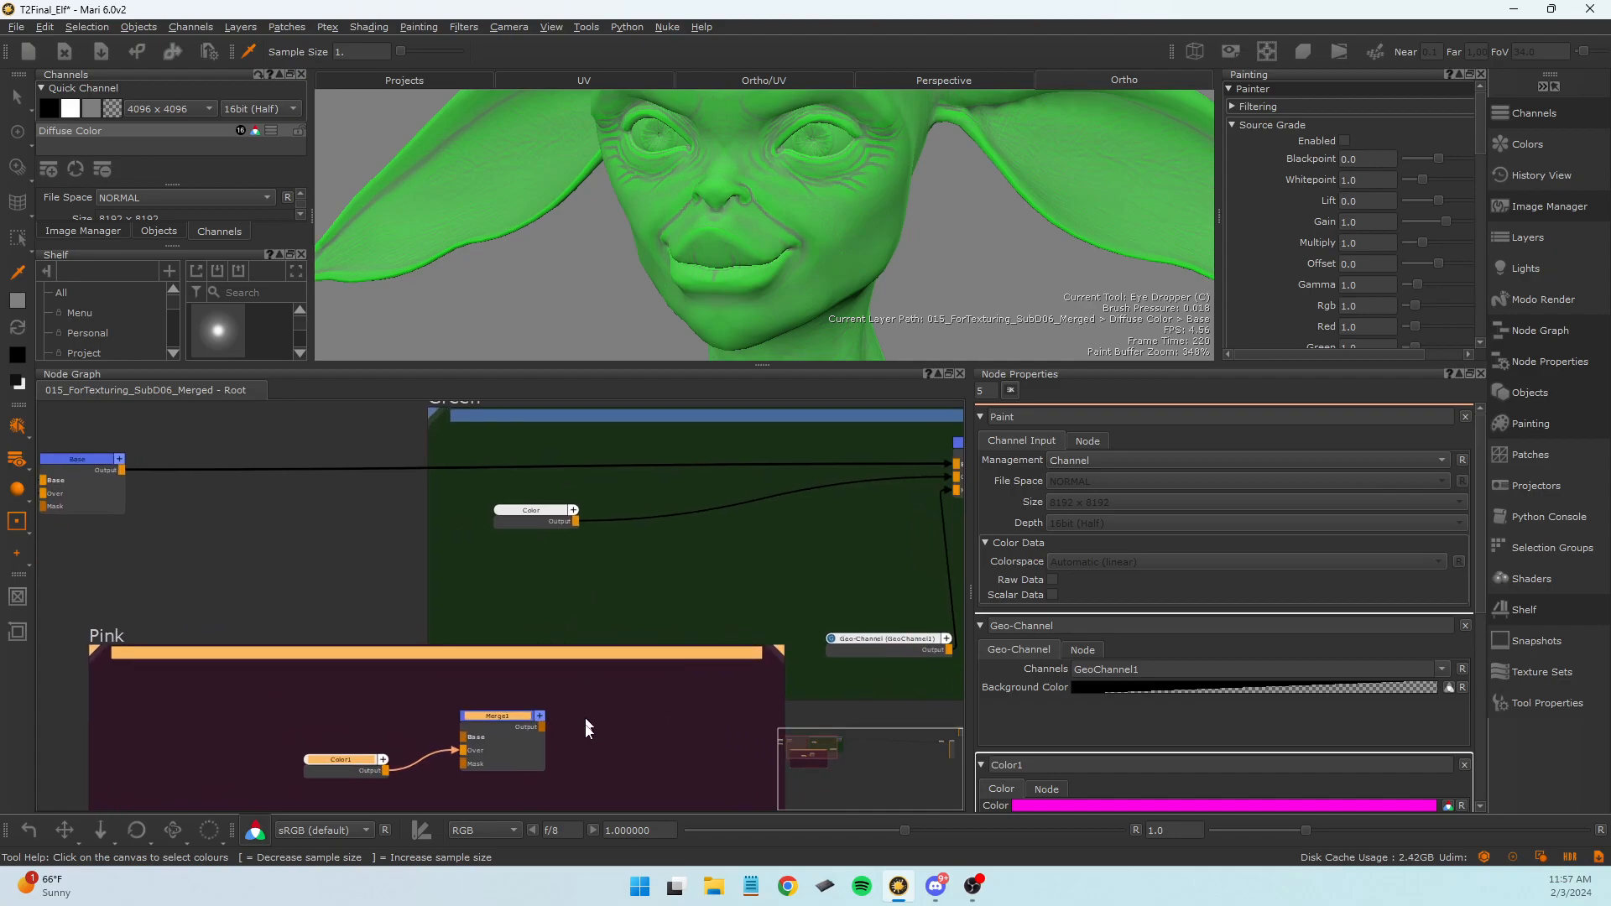
drag(542, 725, 834, 477)
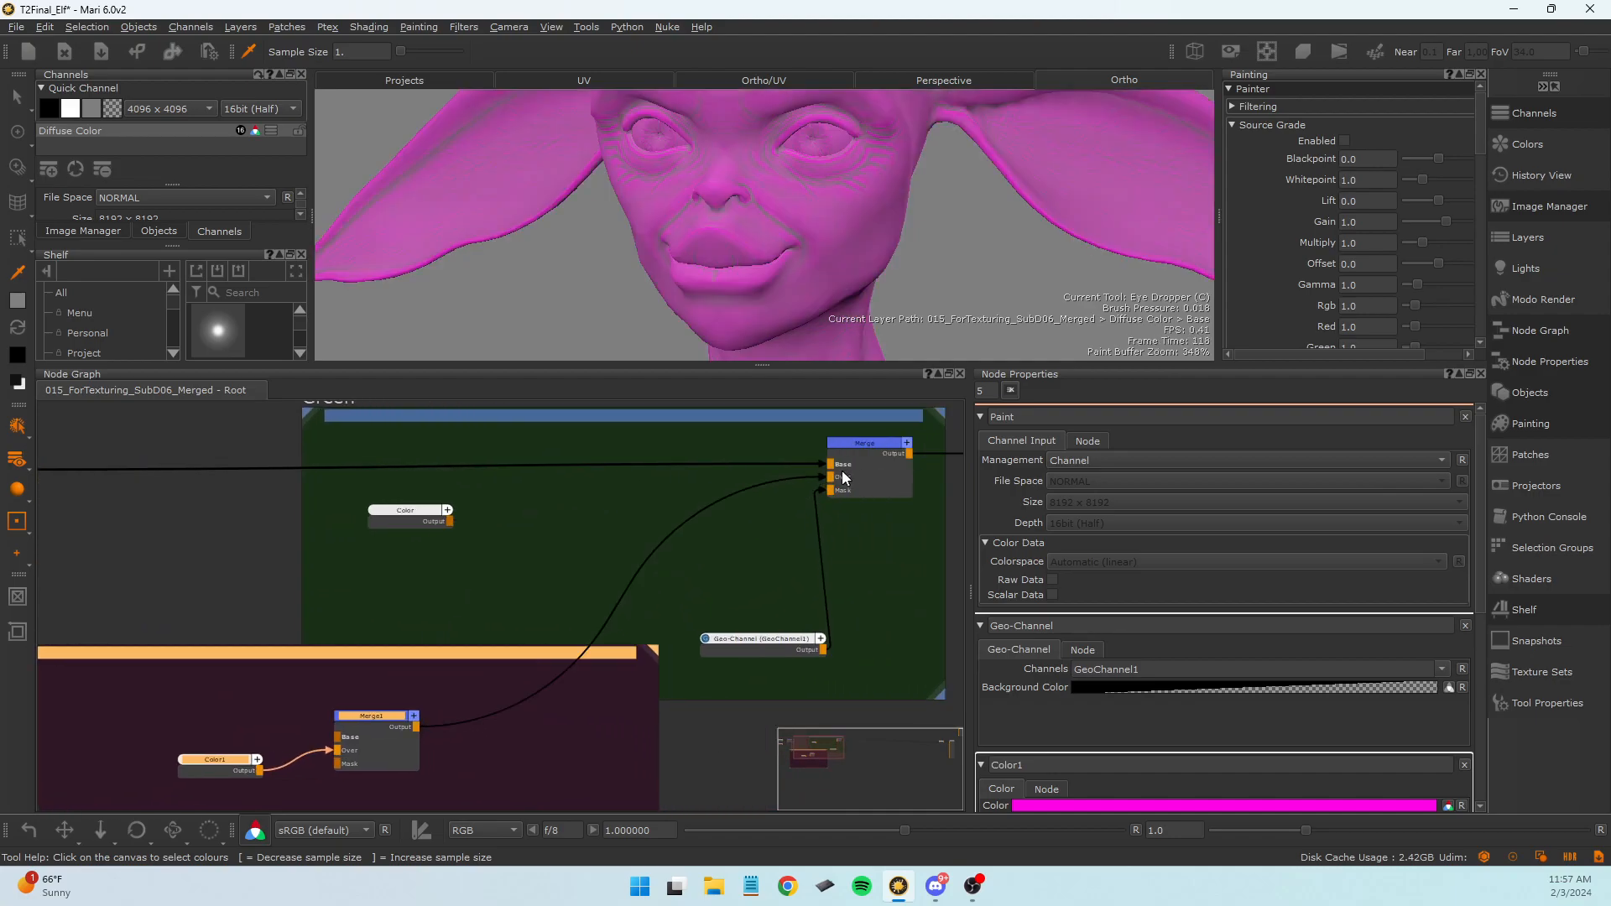
middle_drag(520, 610, 605, 583)
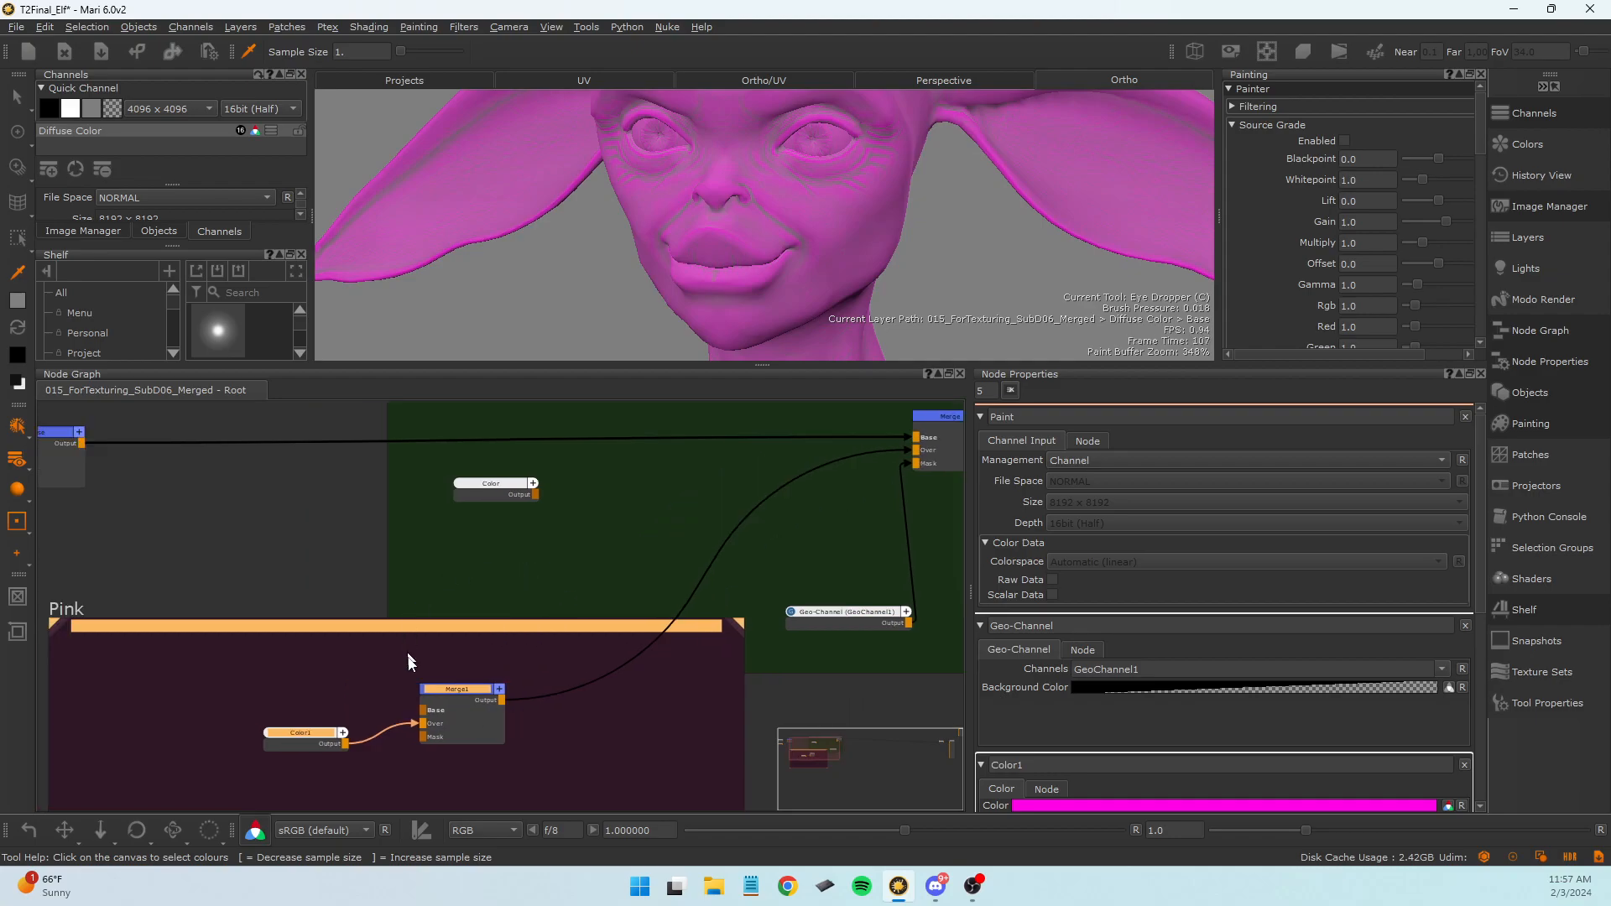
Rewire Merge1 with Color1 as Base, the green Color node as Over and the Geo-Channel node as Mask.
click(531, 495)
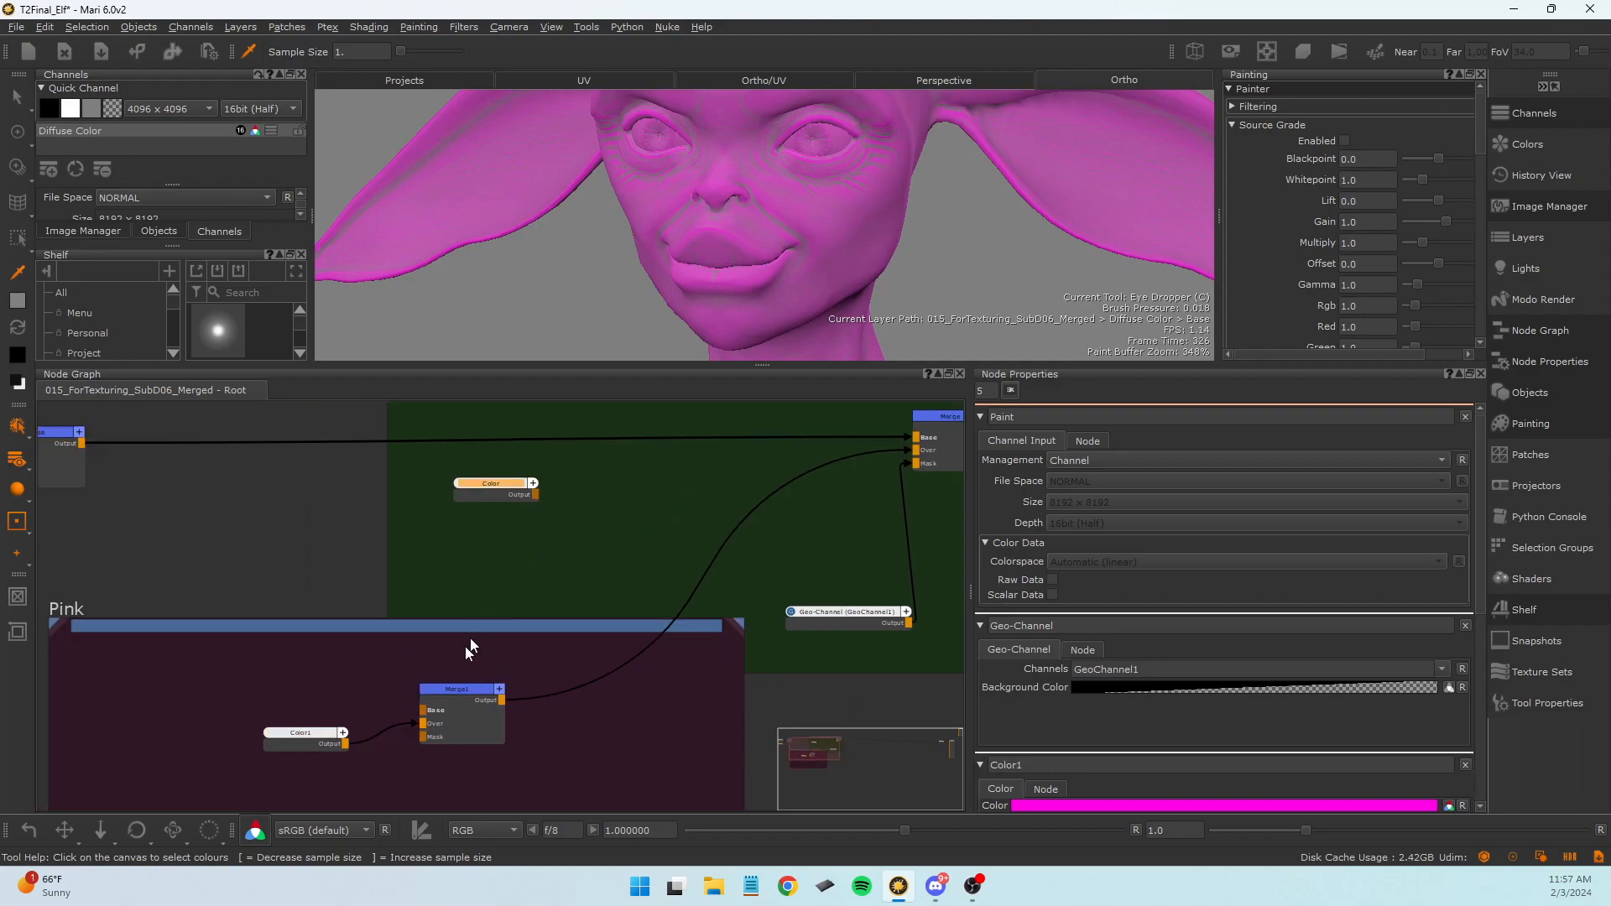
drag(406, 711, 424, 707)
drag(536, 494, 424, 723)
mouse_move(569, 652)
middle_down()
mouse_move(651, 658)
mouse_move(593, 668)
middle_up()
drag(829, 485, 345, 728)
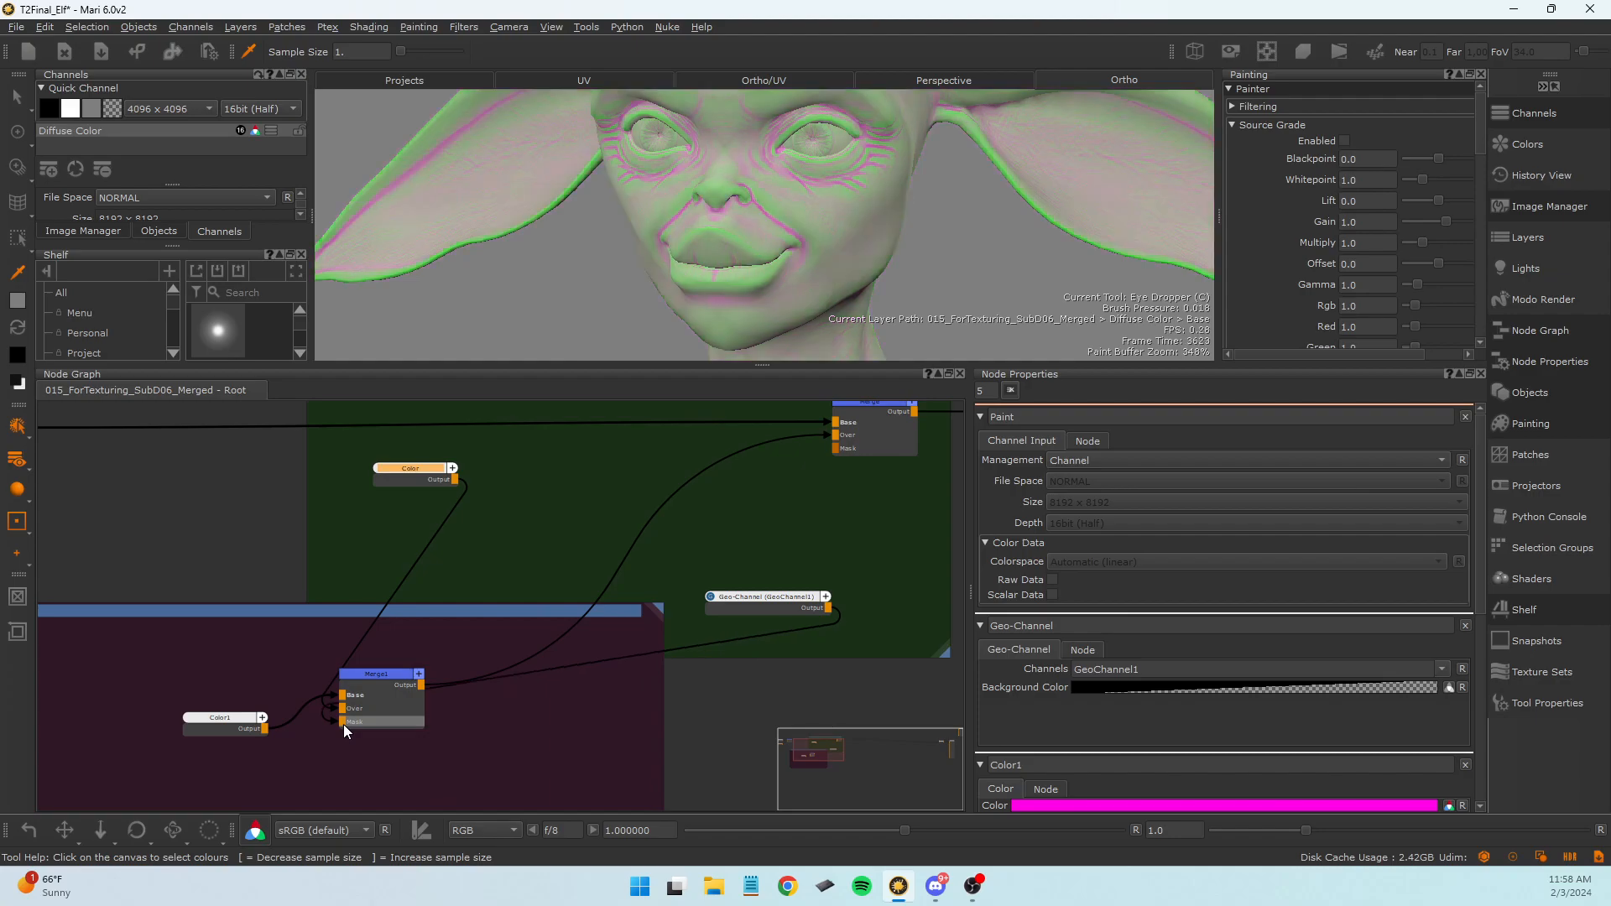
Move Merge1 slightly within the Pink backdrop and bring the Geo-Channel node in below Color1.
drag(383, 673, 441, 656)
drag(751, 606, 275, 532)
mouse_move(307, 561)
middle_down()
mouse_move(551, 713)
mouse_move(568, 752)
middle_up()
mouse_move(683, 632)
middle_down()
mouse_move(712, 708)
mouse_move(745, 727)
middle_up()
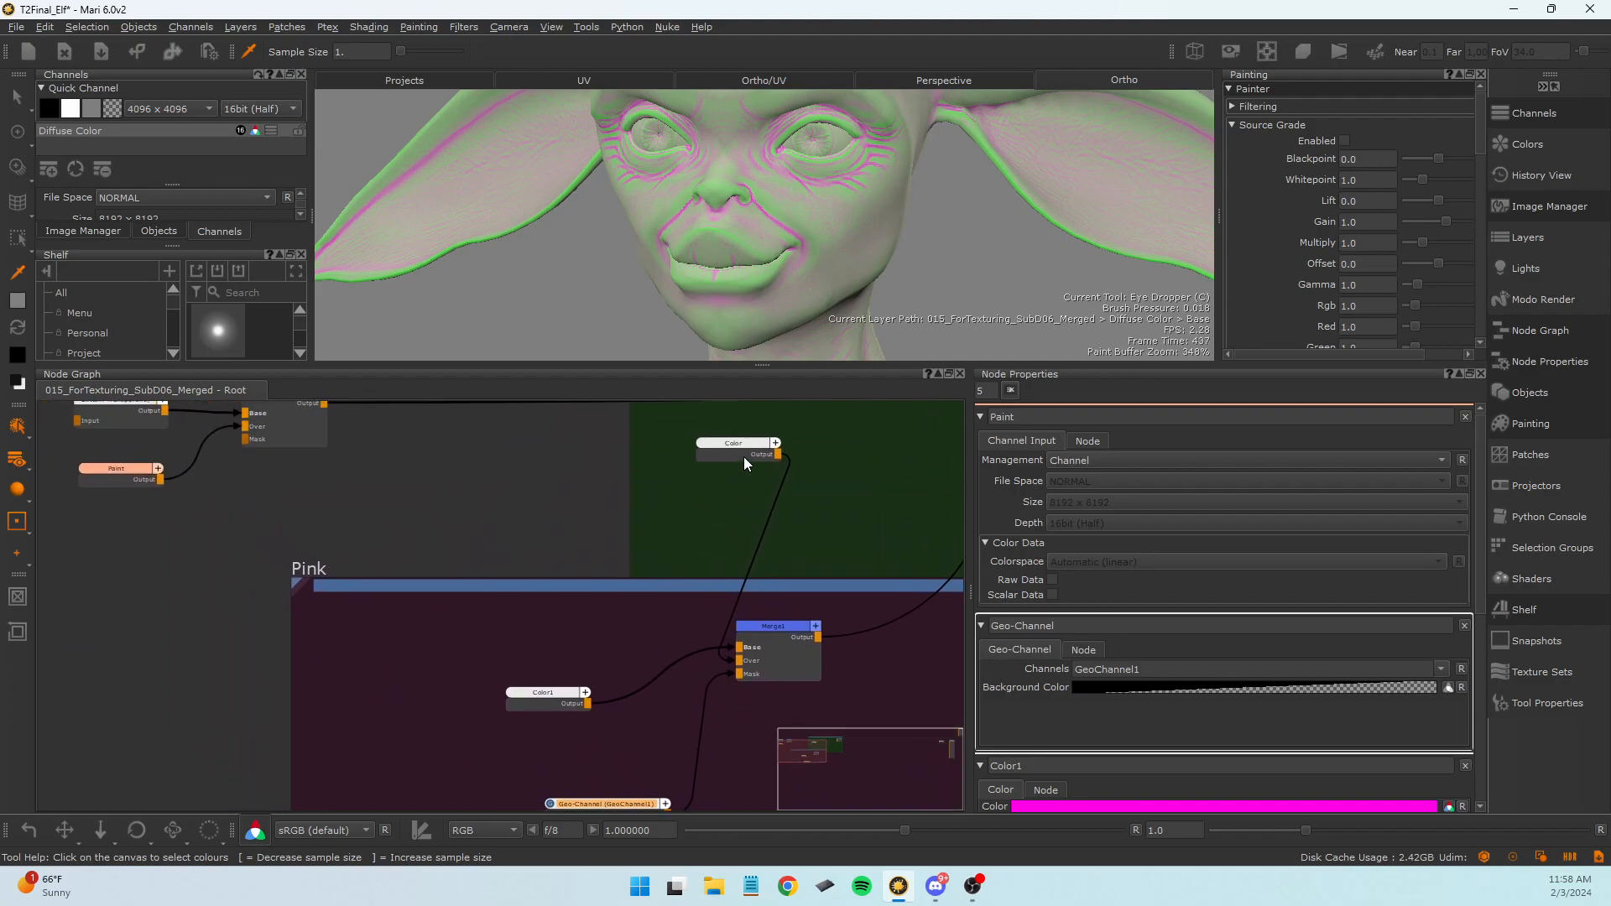
Move the green Color node into the Pink backdrop and stack Color1 above it closer to Merge1's inputs.
drag(720, 460, 570, 762)
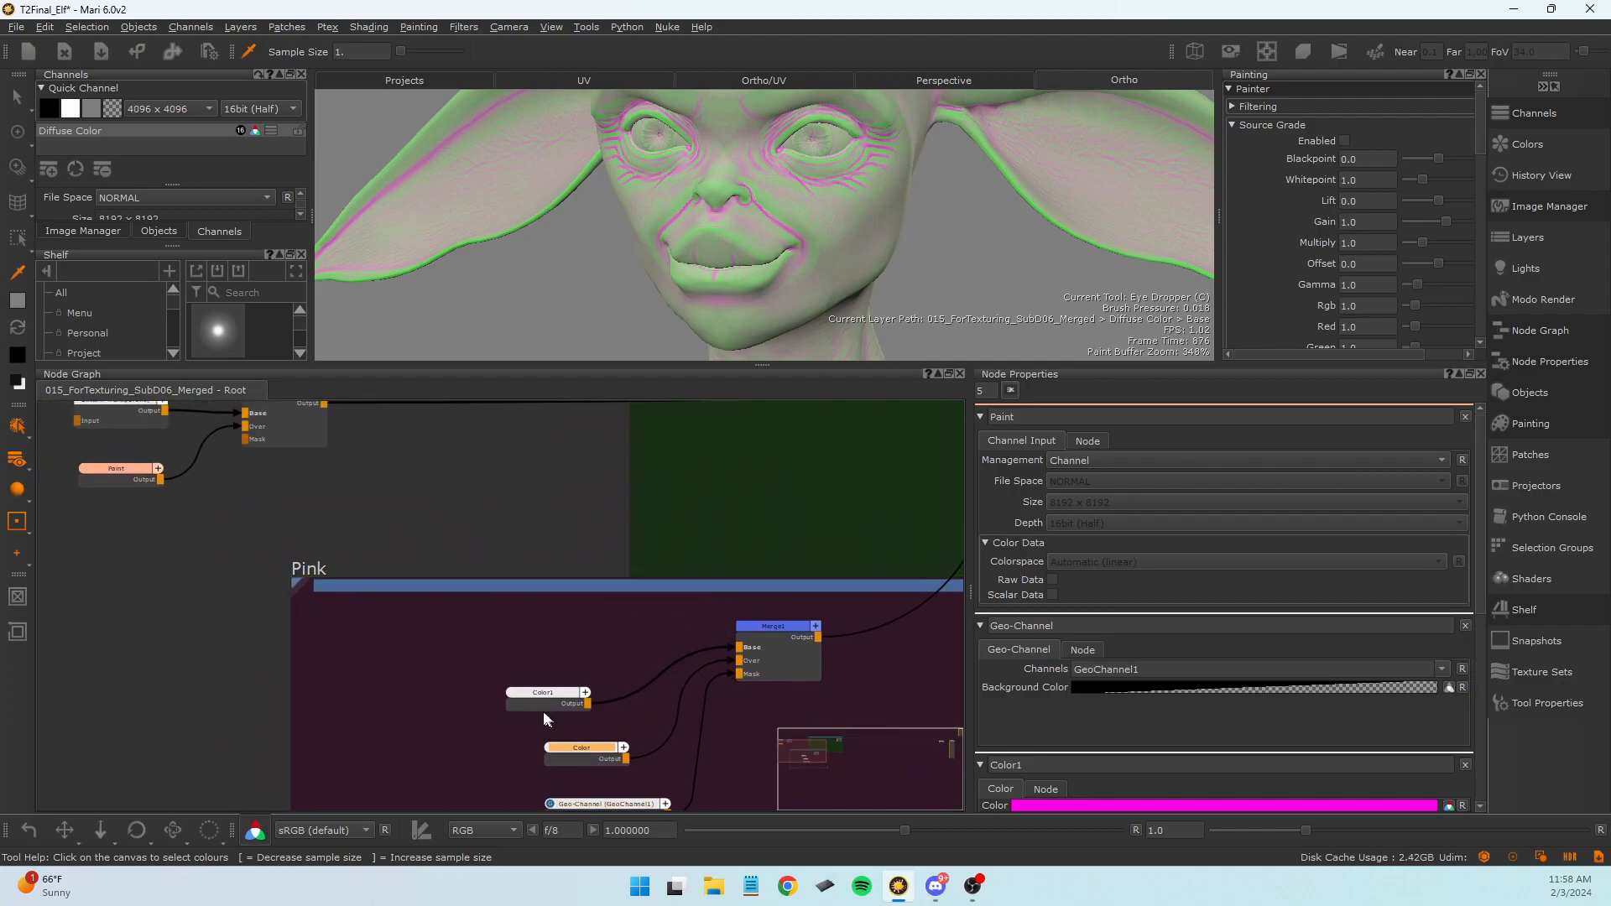
drag(541, 702, 597, 674)
drag(582, 752, 597, 699)
Nudge the Pink backdrop and the Green Merge slightly, and move the Geo-Channel node up just below the Color node.
middle_drag(447, 525, 196, 586)
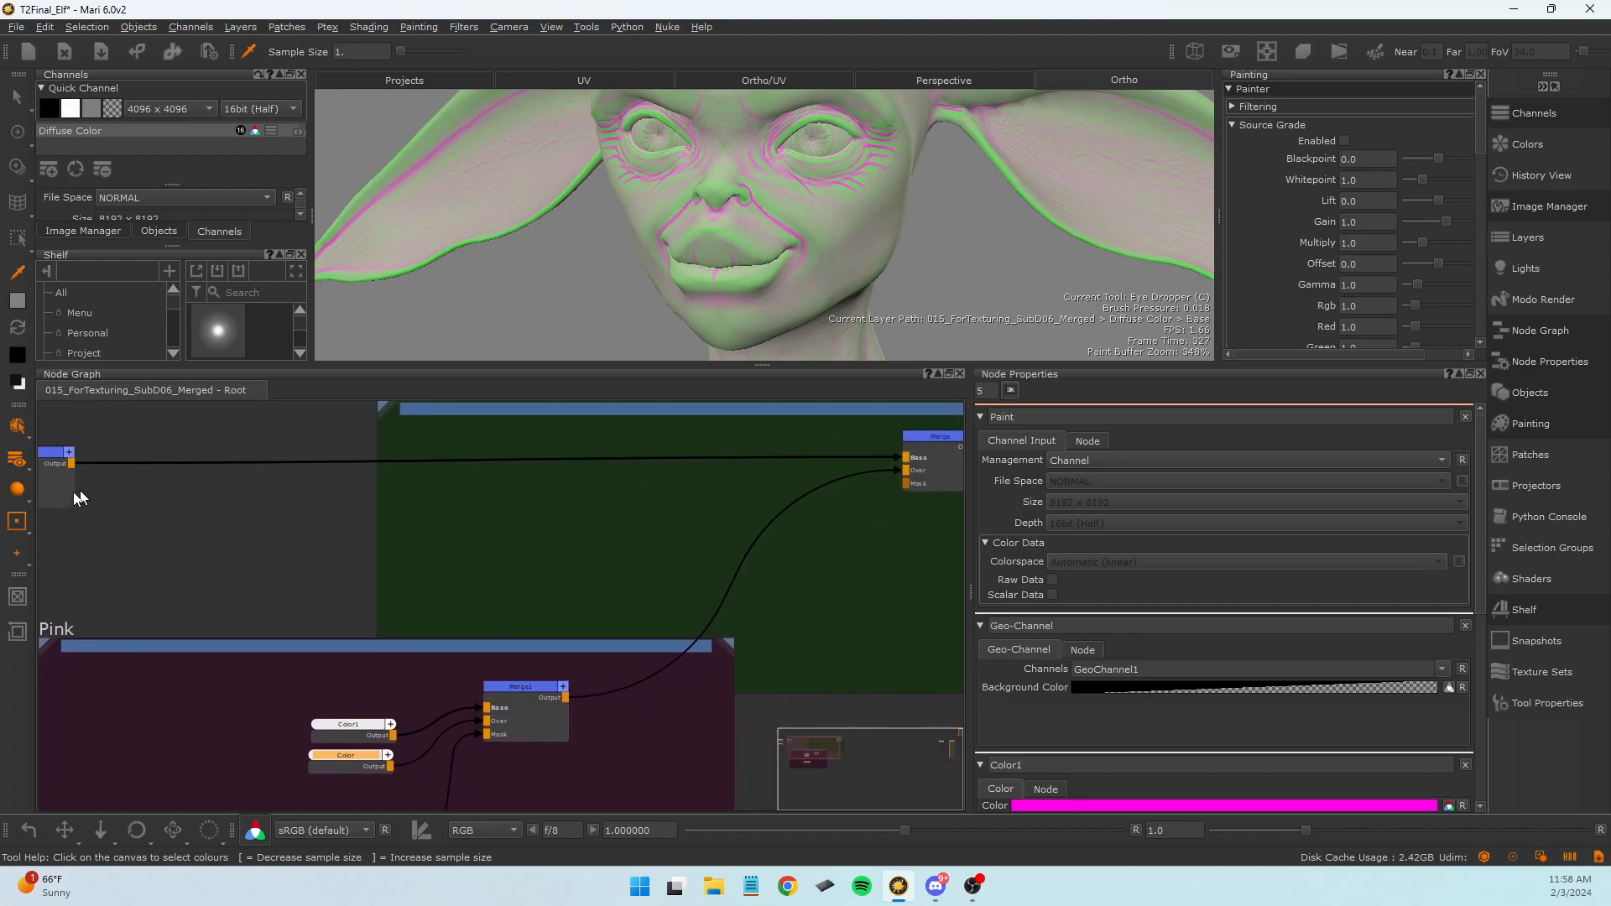
scroll(713, 743, down, 2)
drag(614, 668, 626, 596)
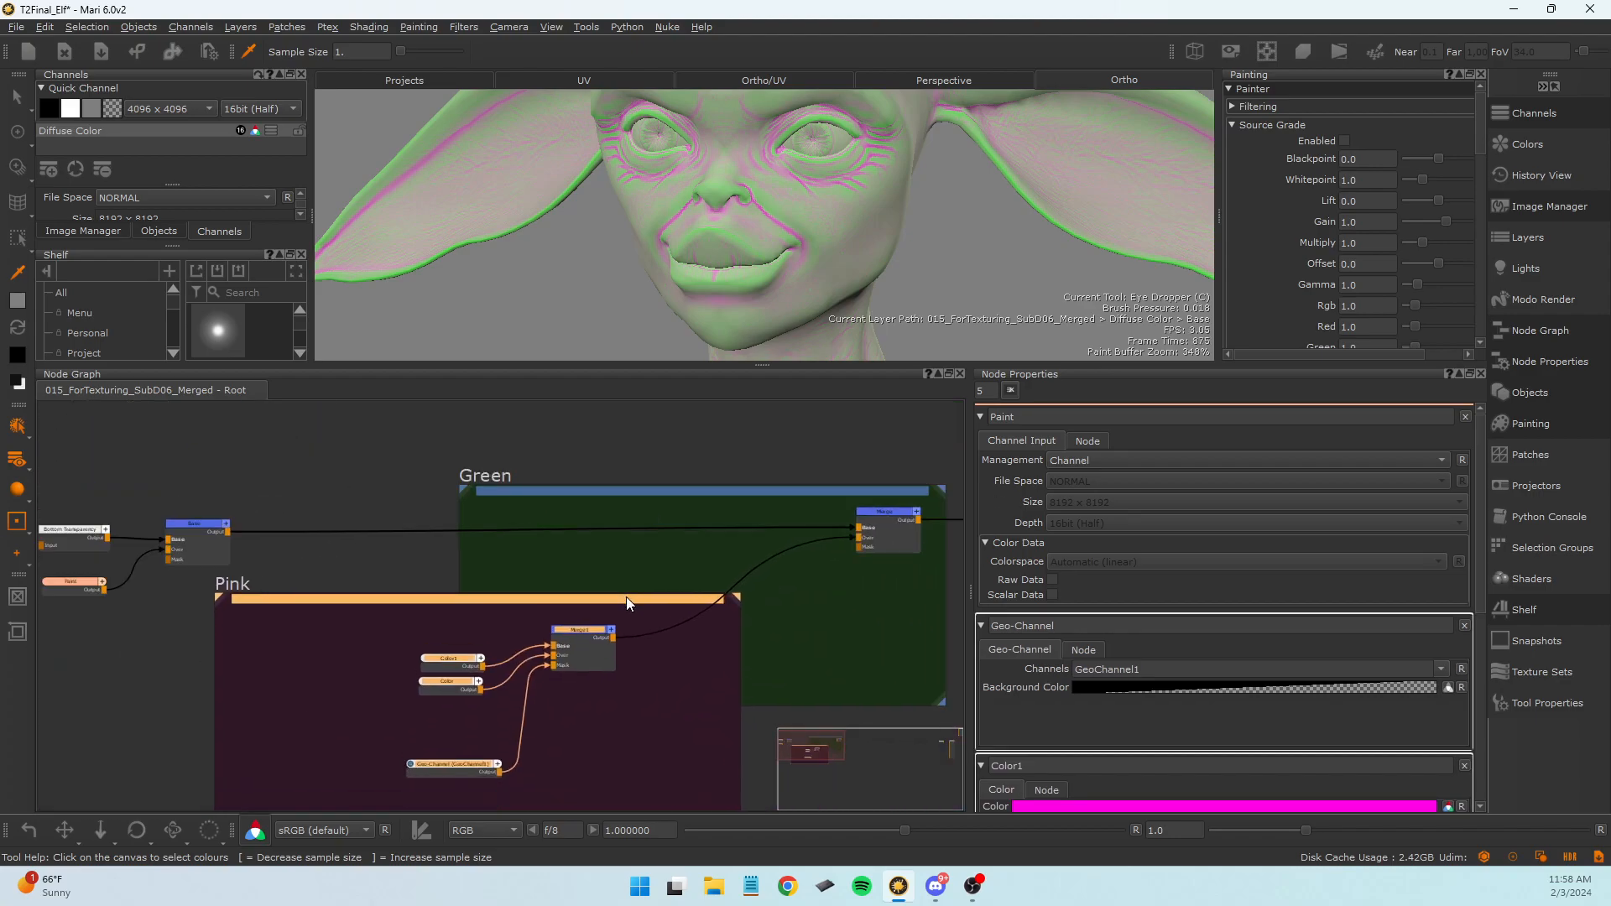
drag(896, 534, 891, 541)
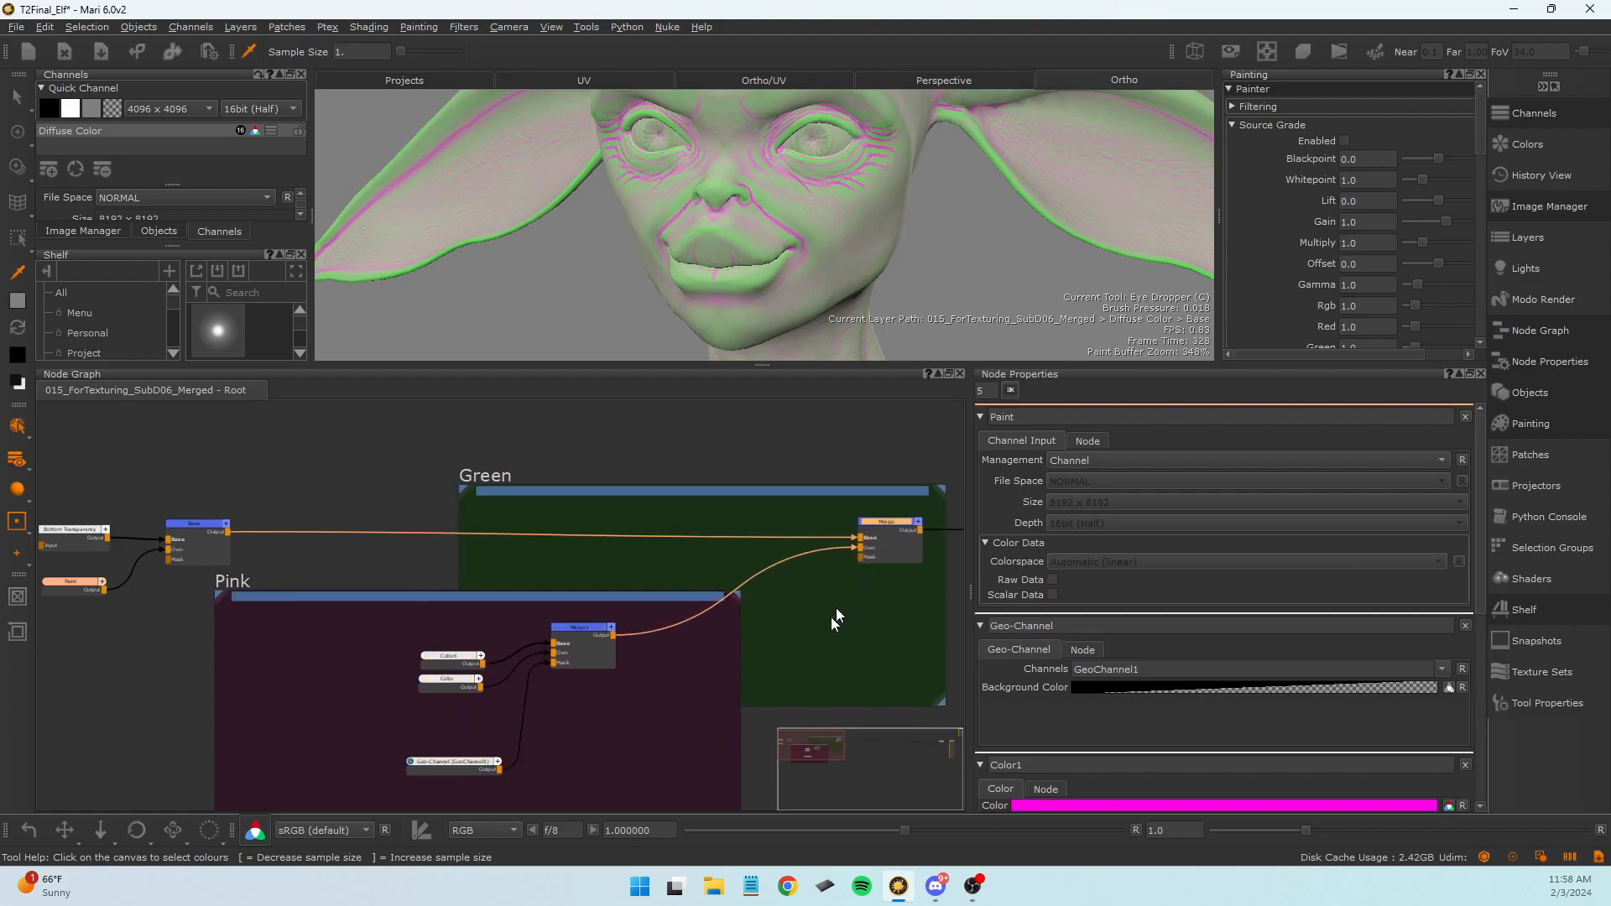
scroll(808, 648, down, 2)
middle_drag(803, 653, 283, 562)
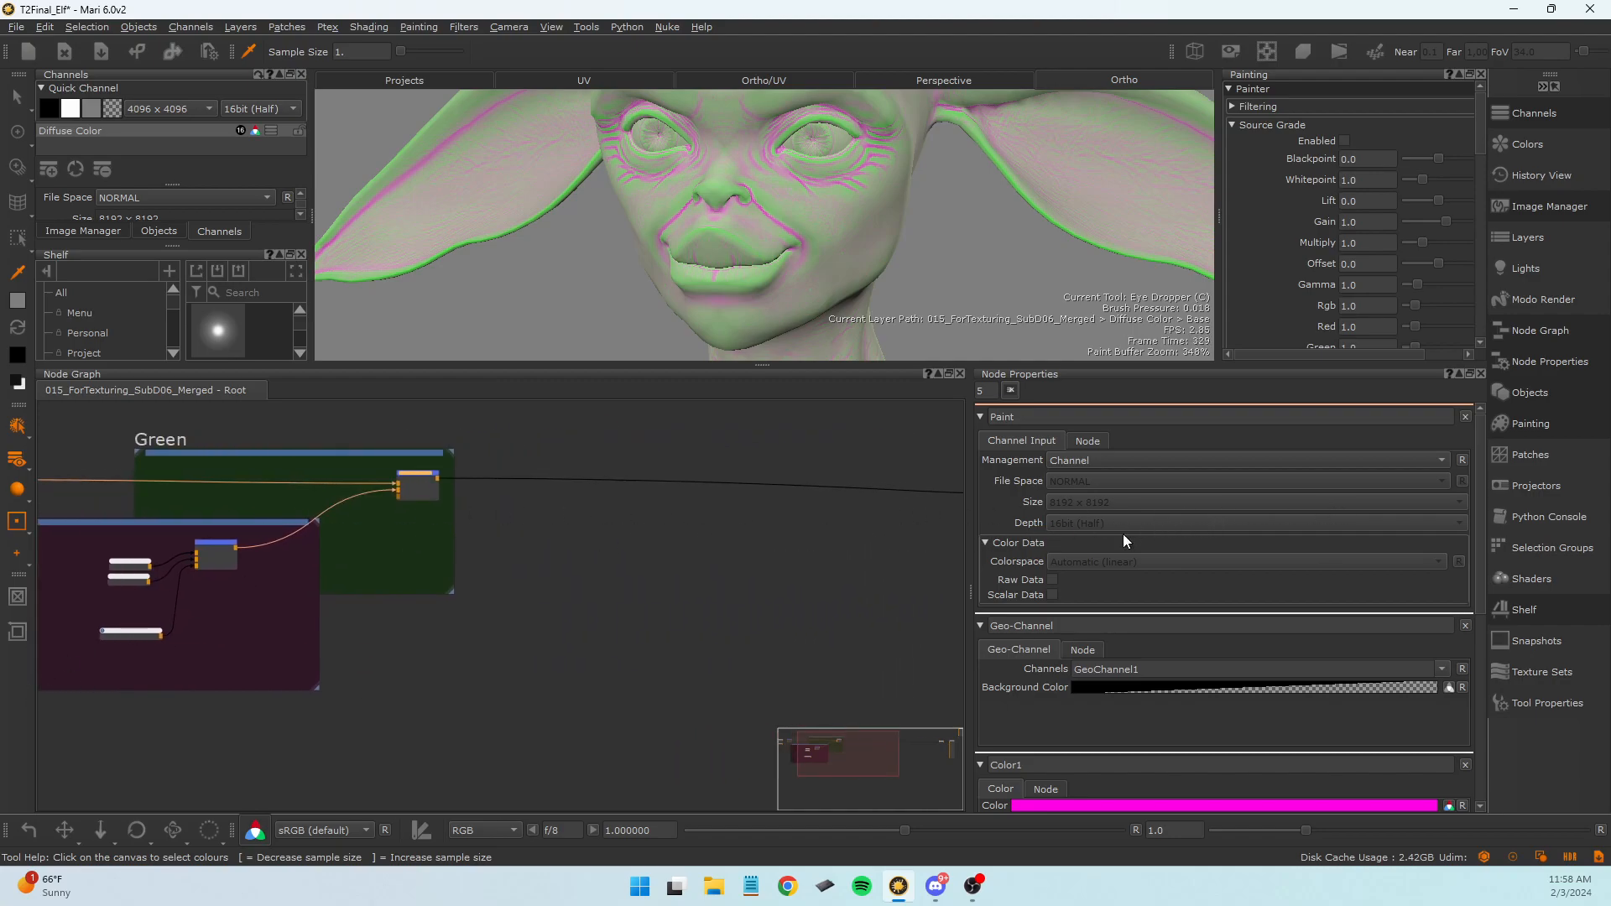
drag(118, 637, 109, 601)
Reposition Merge1 to the right of its three input nodes and shift the Pink backdrop slightly upward.
scroll(287, 621, down, 2)
middle_drag(355, 632, 705, 612)
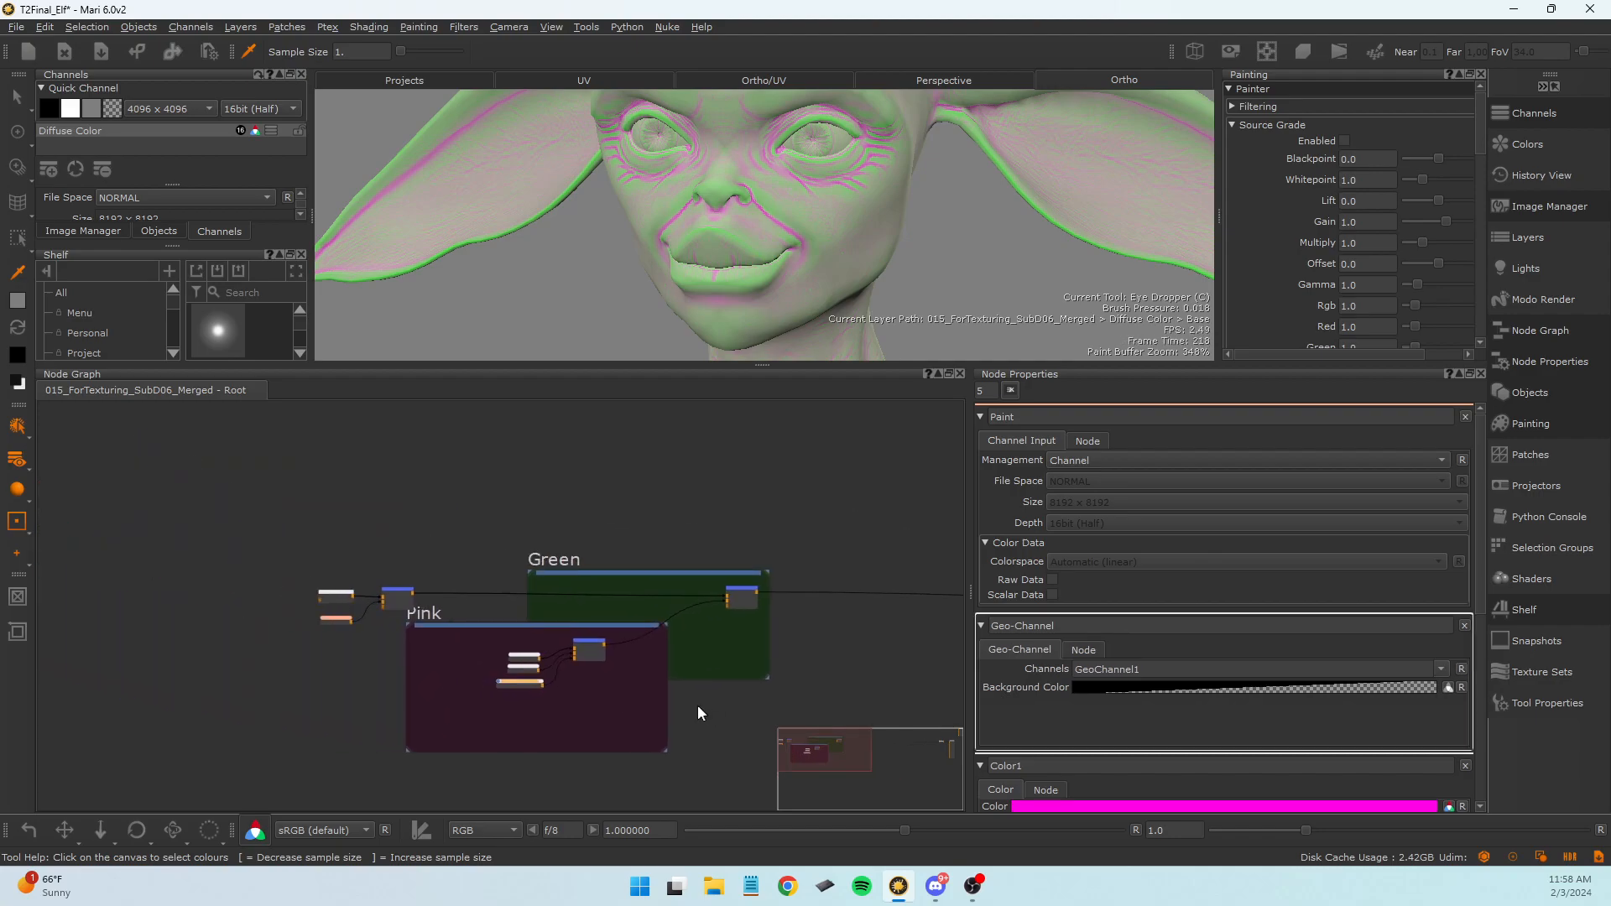
scroll(665, 677, up, 5)
drag(486, 644, 525, 647)
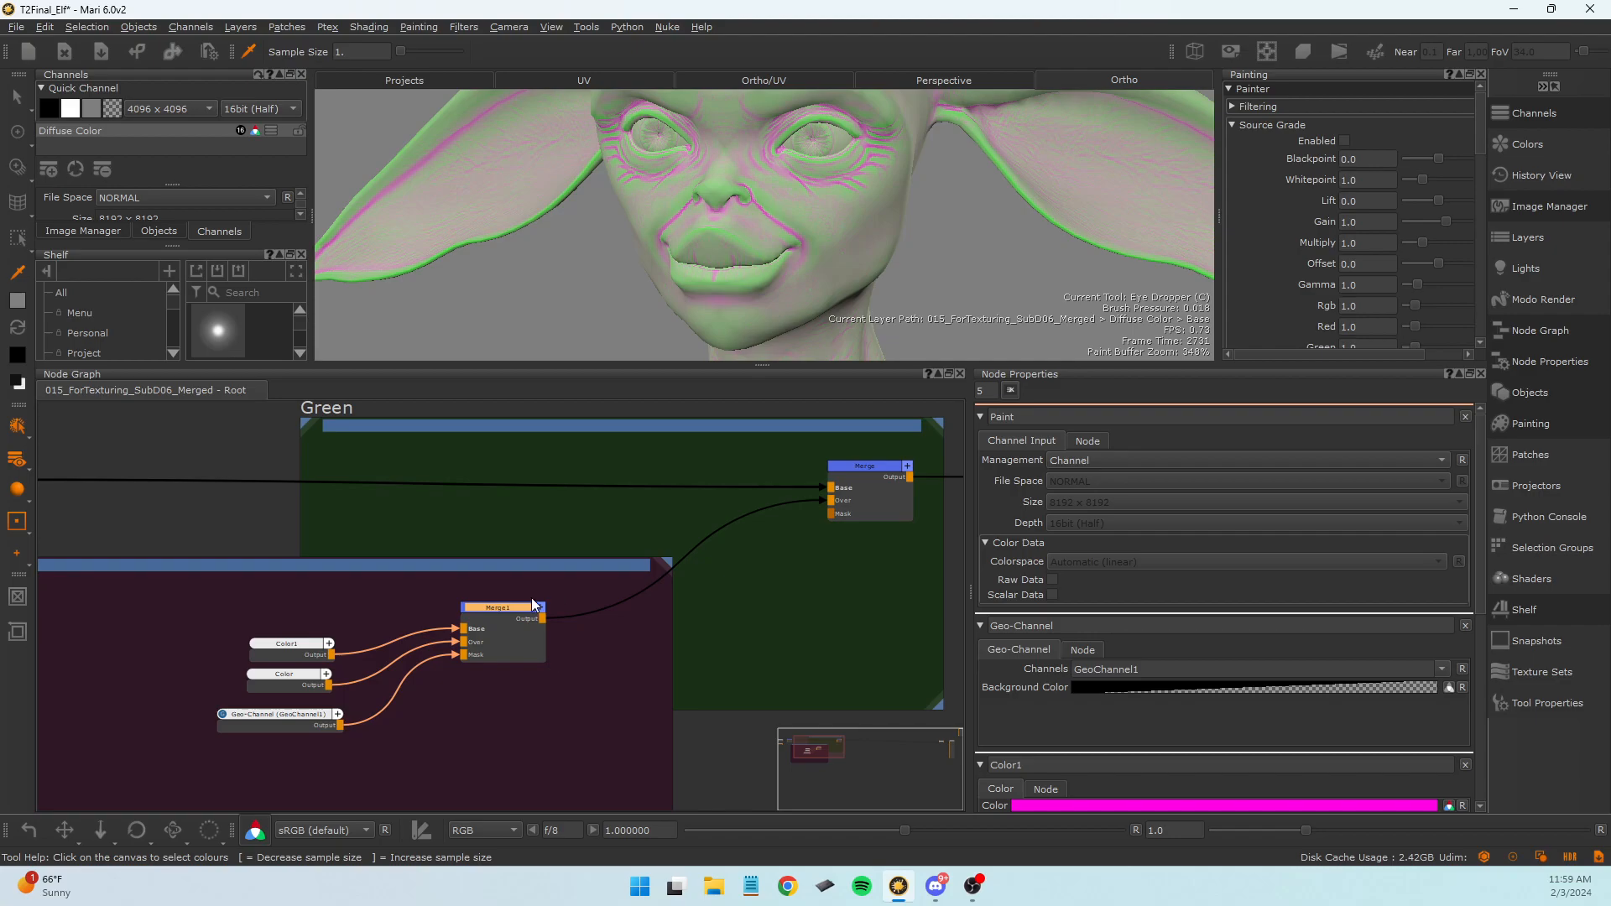
drag(492, 628, 495, 647)
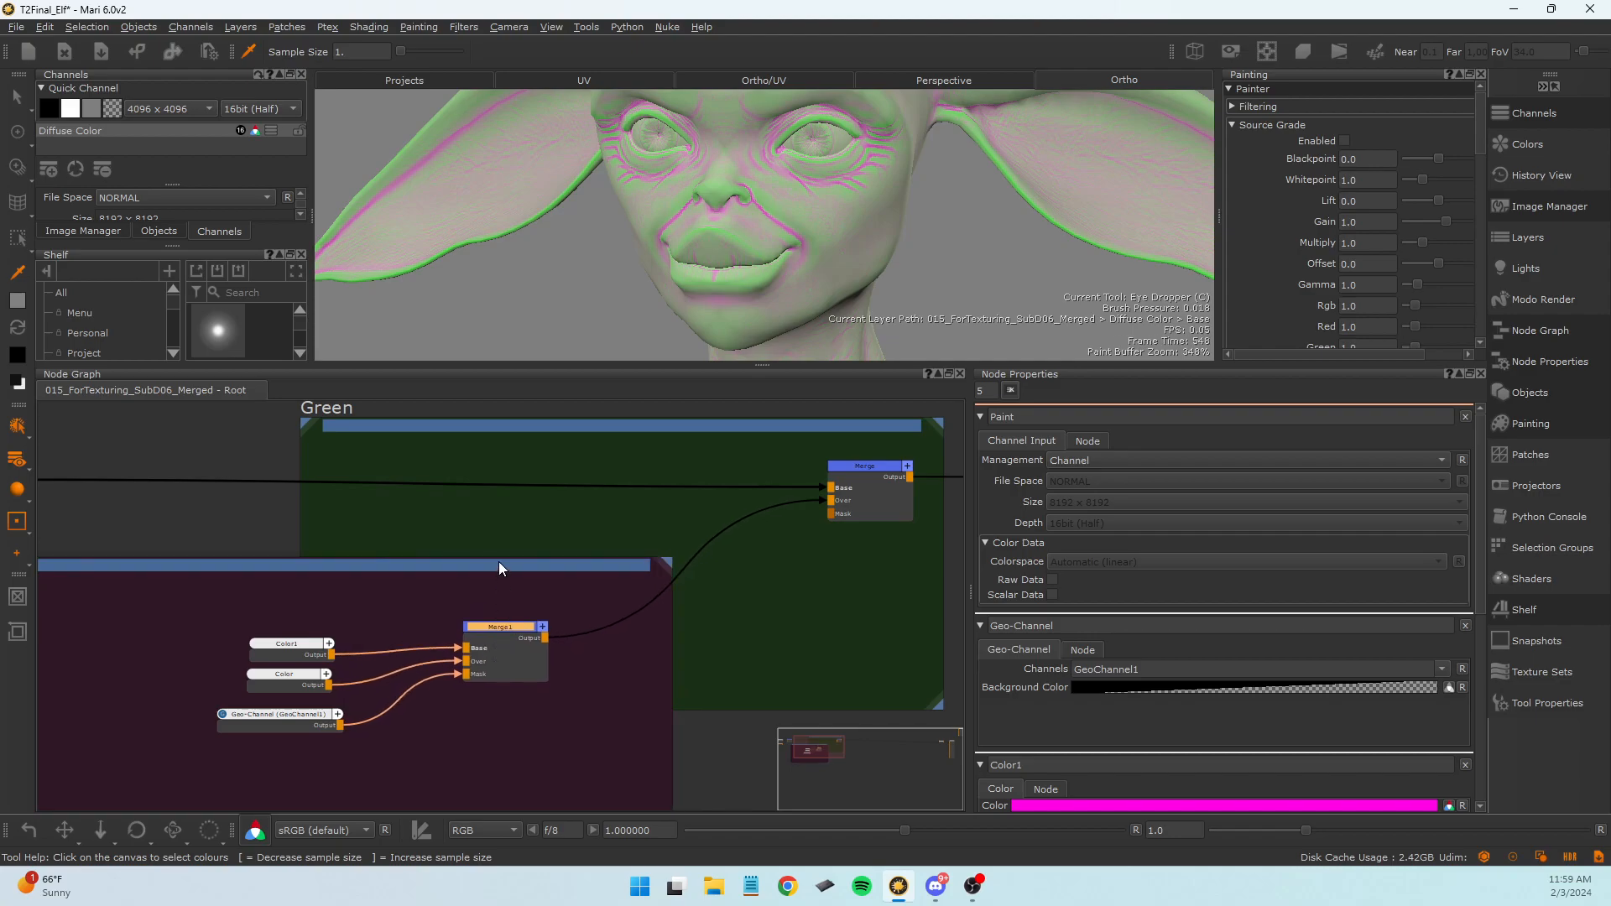
drag(499, 562, 506, 520)
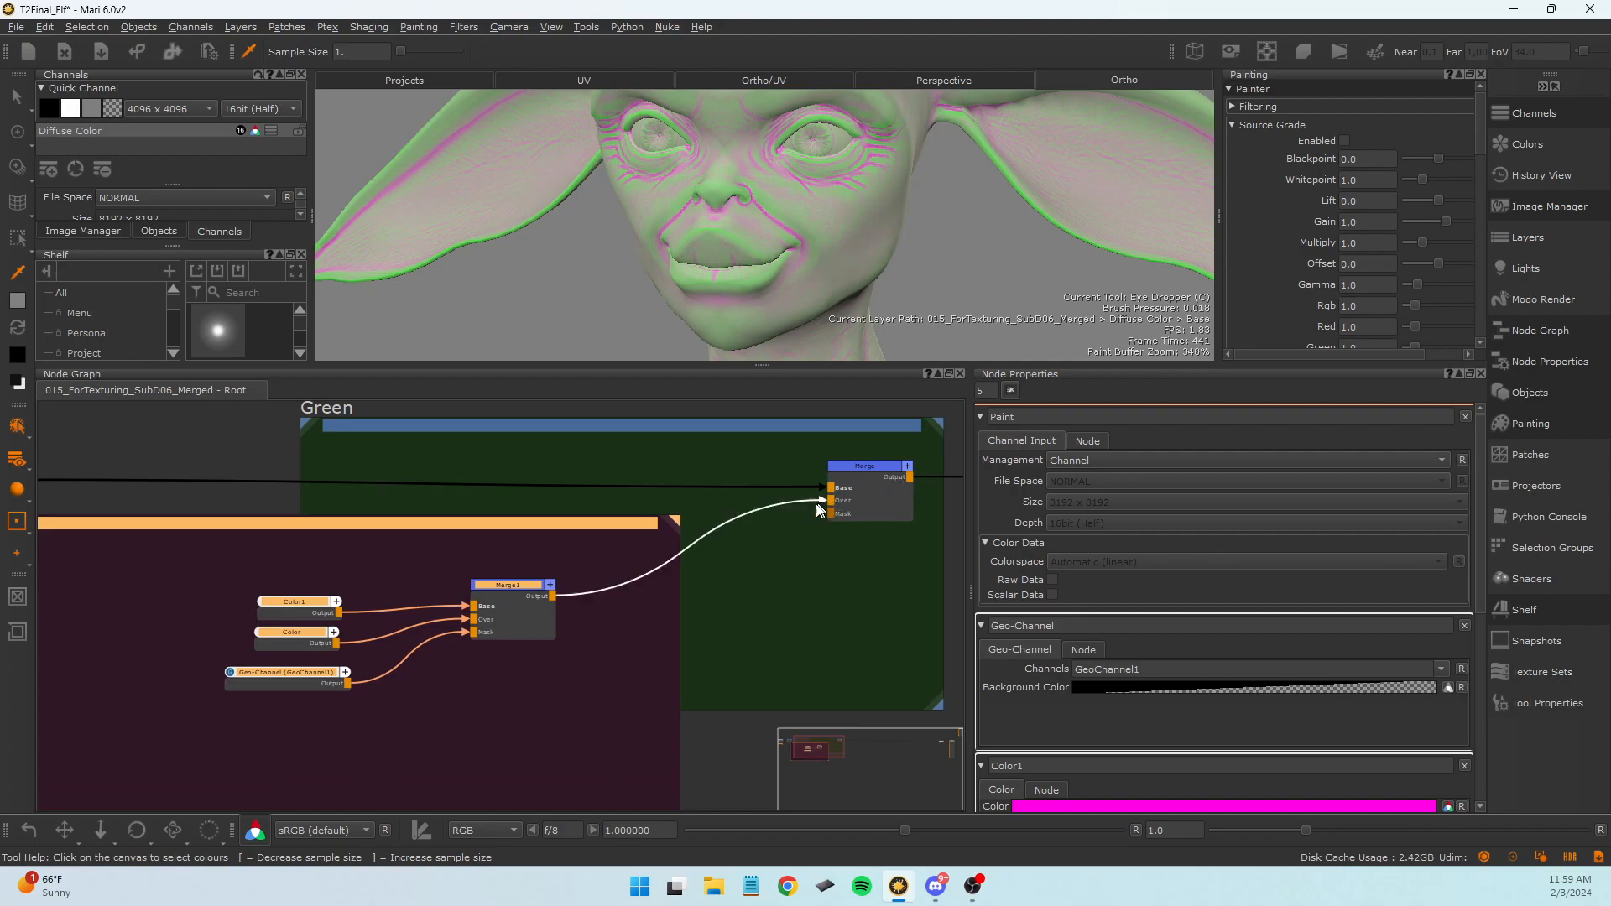
drag(827, 514, 604, 697)
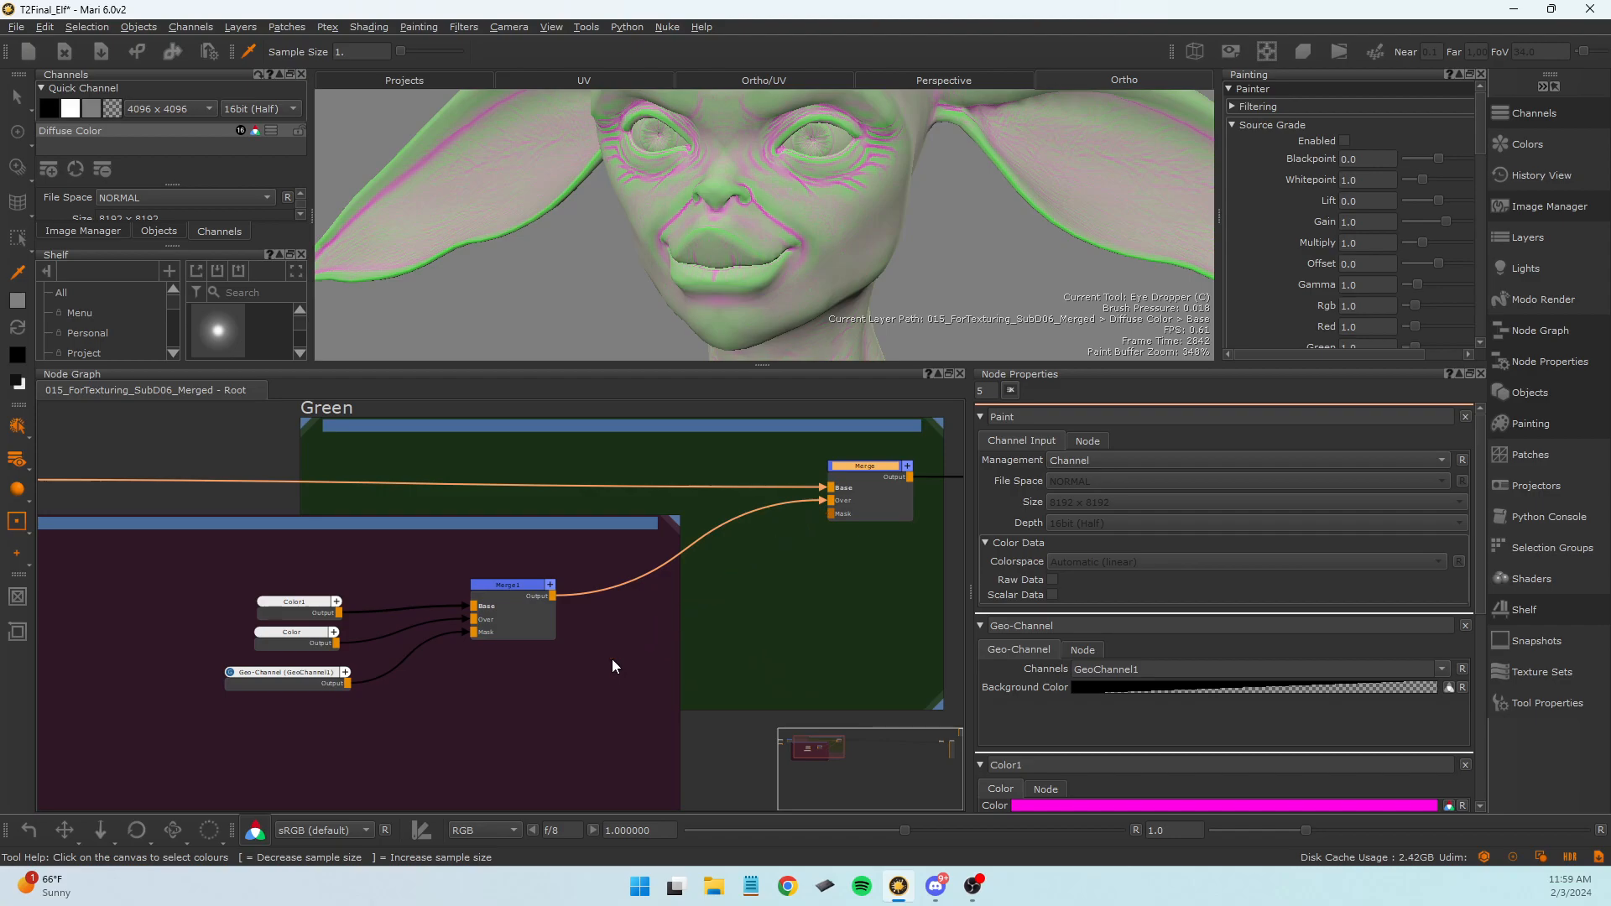
Move the Geo-Channel node farther left and add a second Geo-Channel node below it in the Pink backdrop.
middle_drag(398, 690, 527, 678)
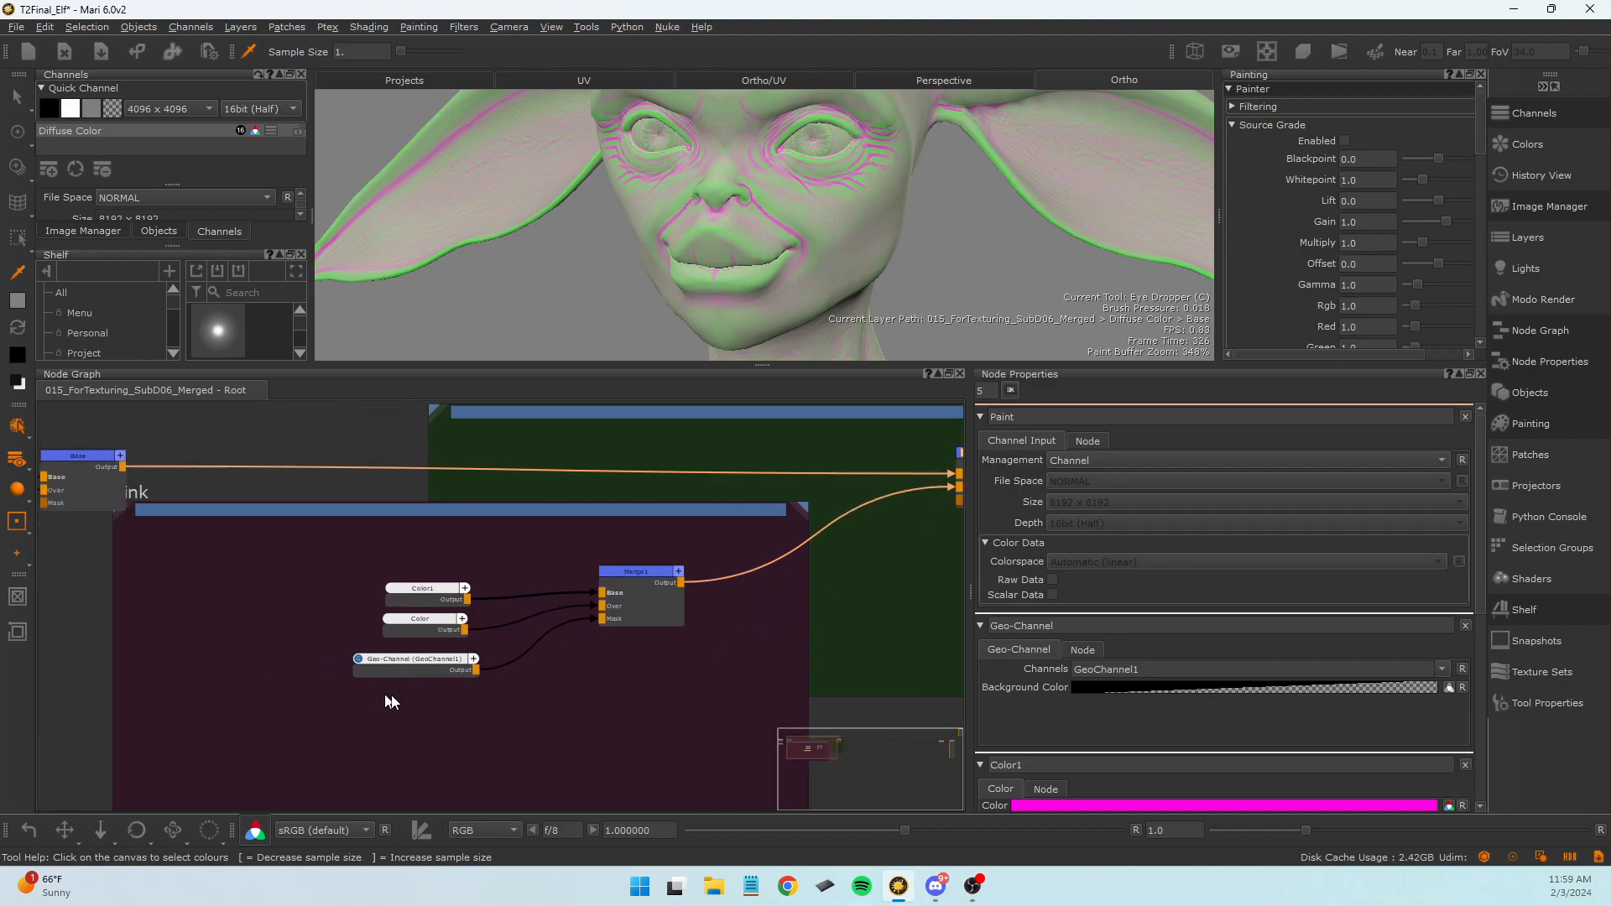
drag(417, 681, 279, 700)
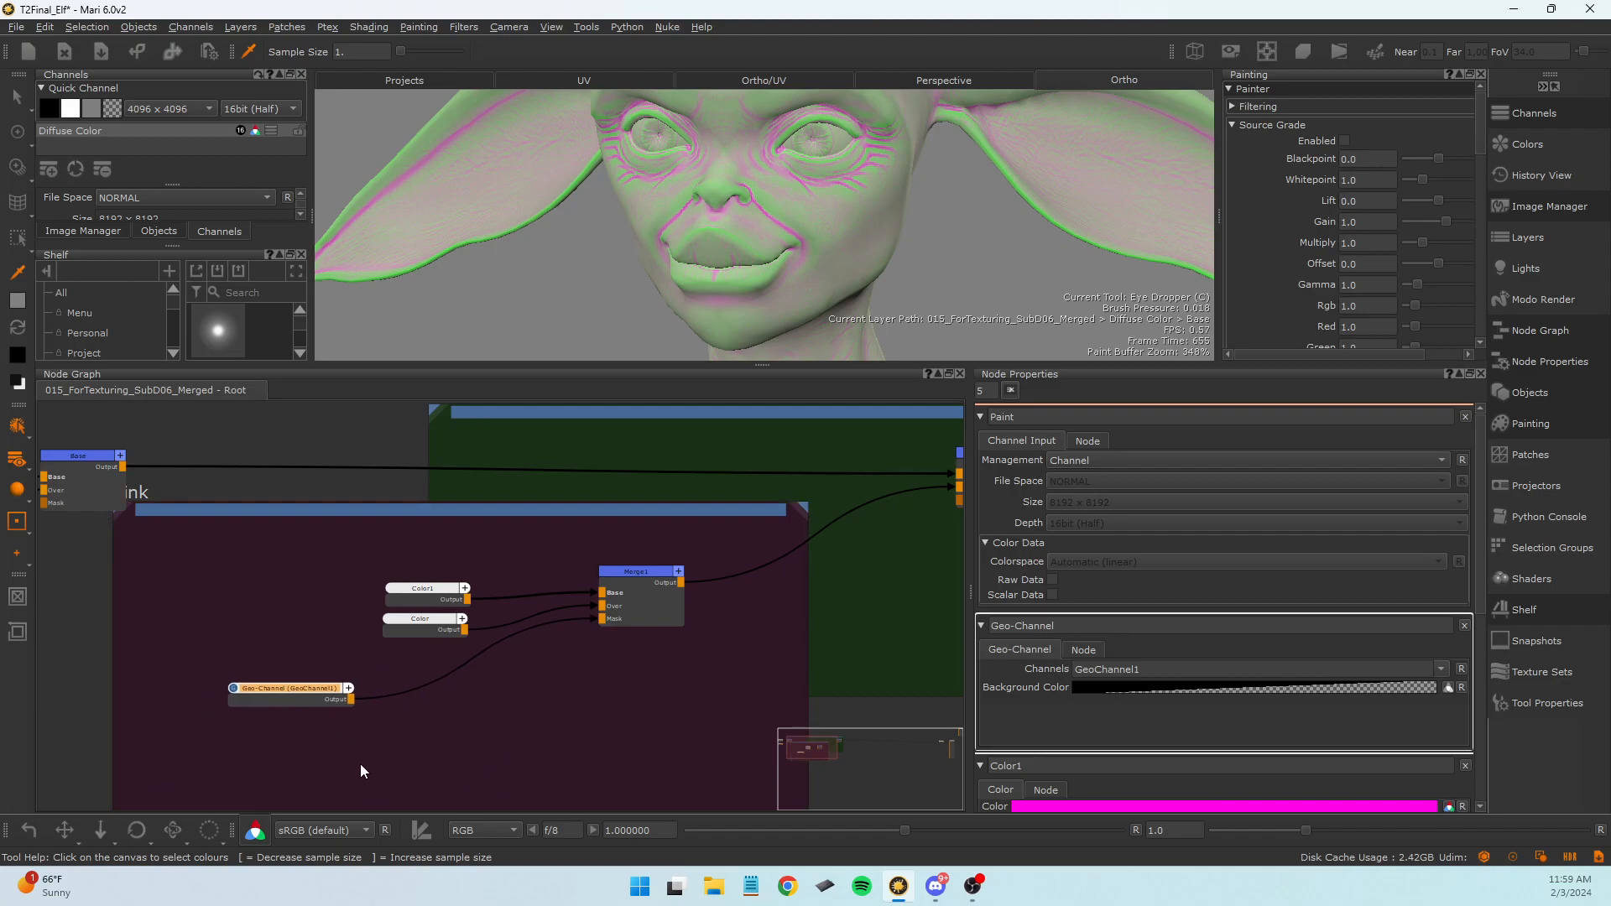
key(Tab)
text(ge)
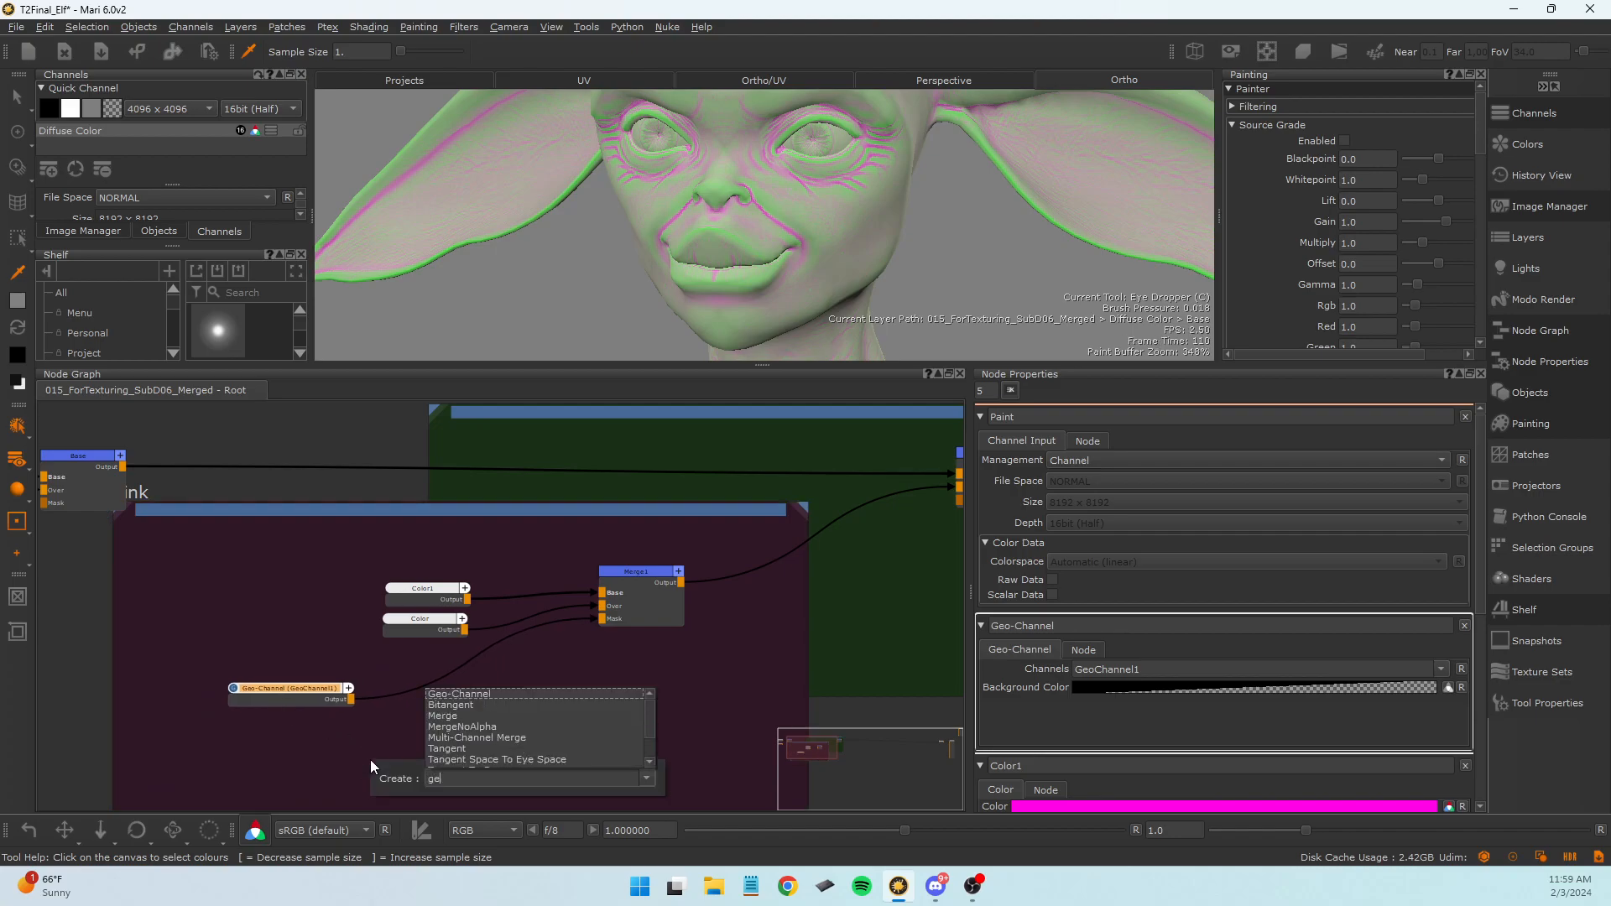
key(Return)
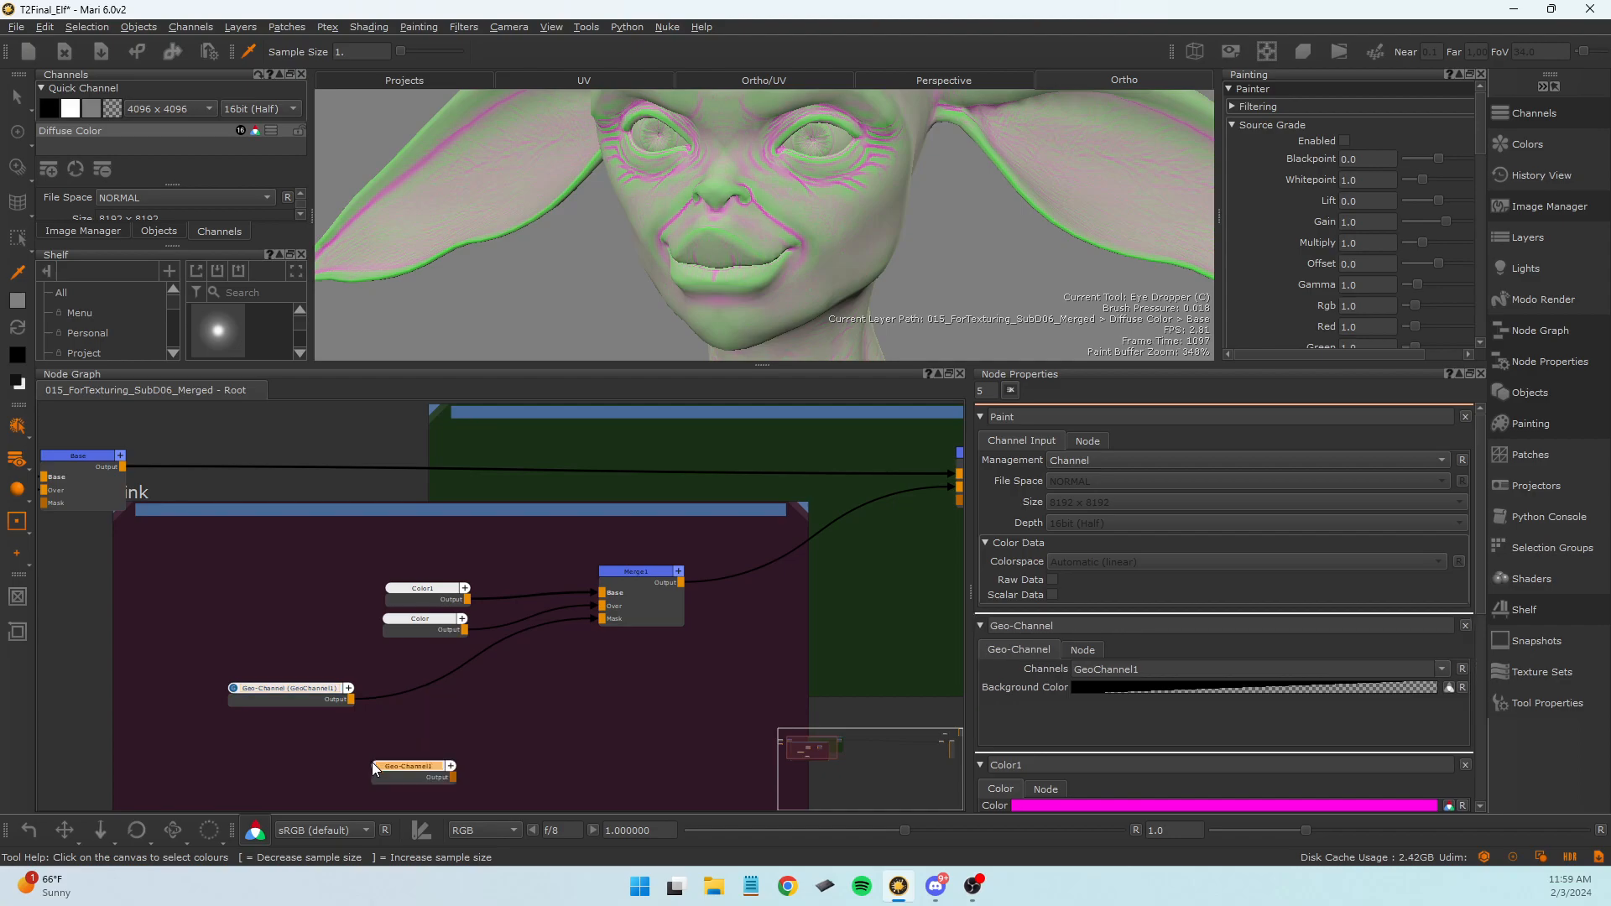
Set the new Geo-Channel node's channel to AO and move the node under the GeoChannel1 one.
double_click(379, 763)
click(1447, 458)
click(1316, 484)
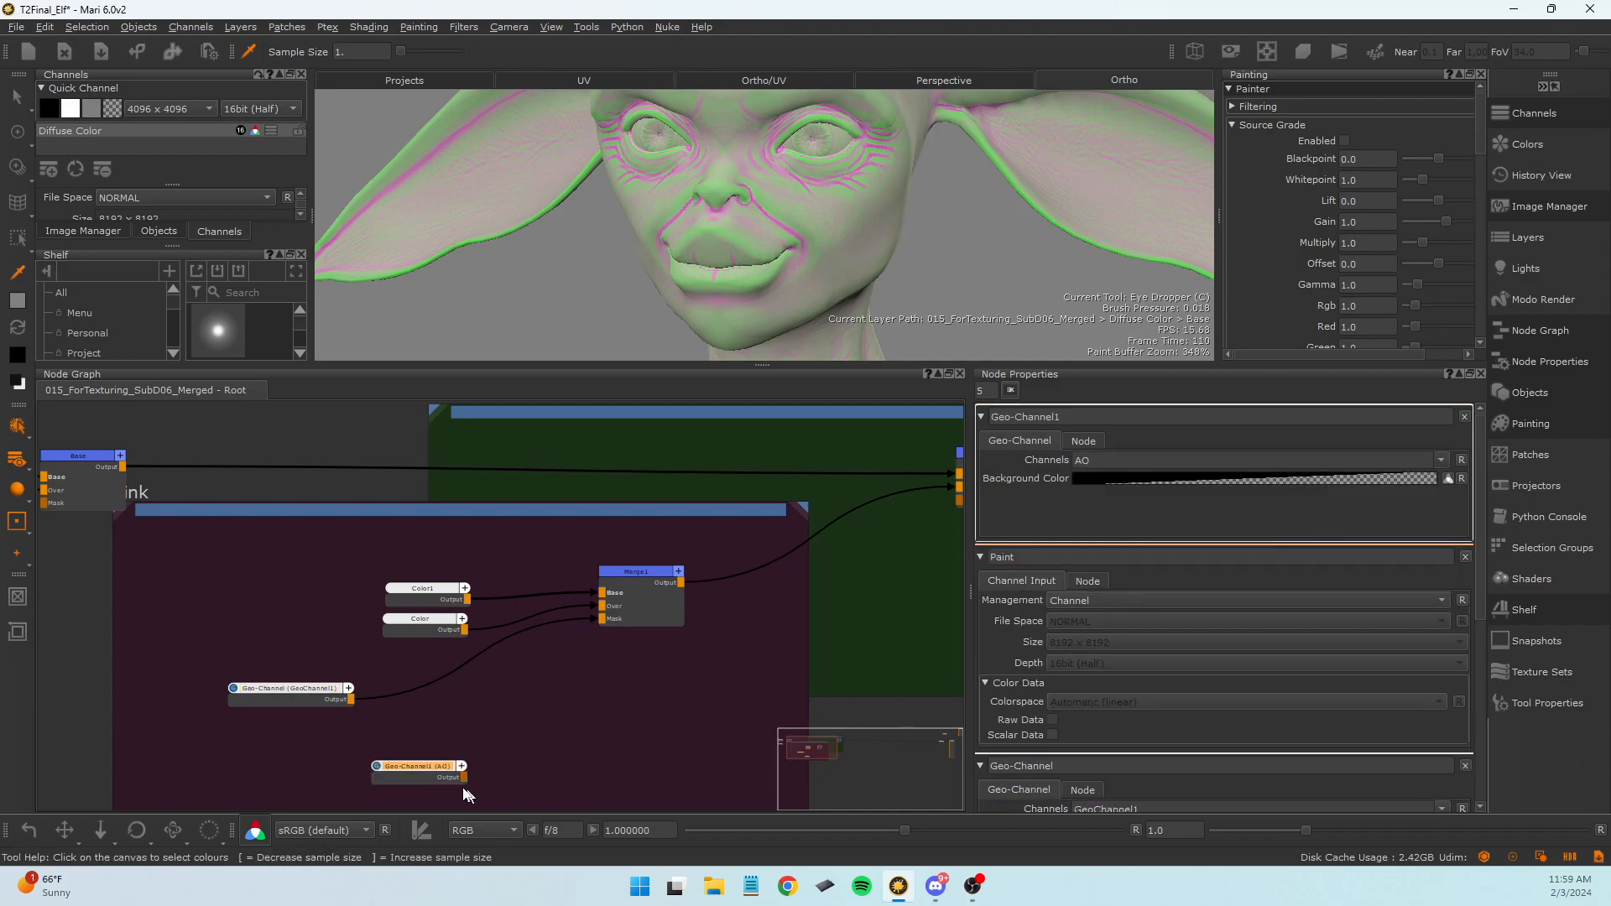
drag(437, 784, 364, 777)
Merge the GeoChannel1 and AO nodes as Base and Over, feeding the result into Merge1's Mask.
drag(280, 669, 349, 789)
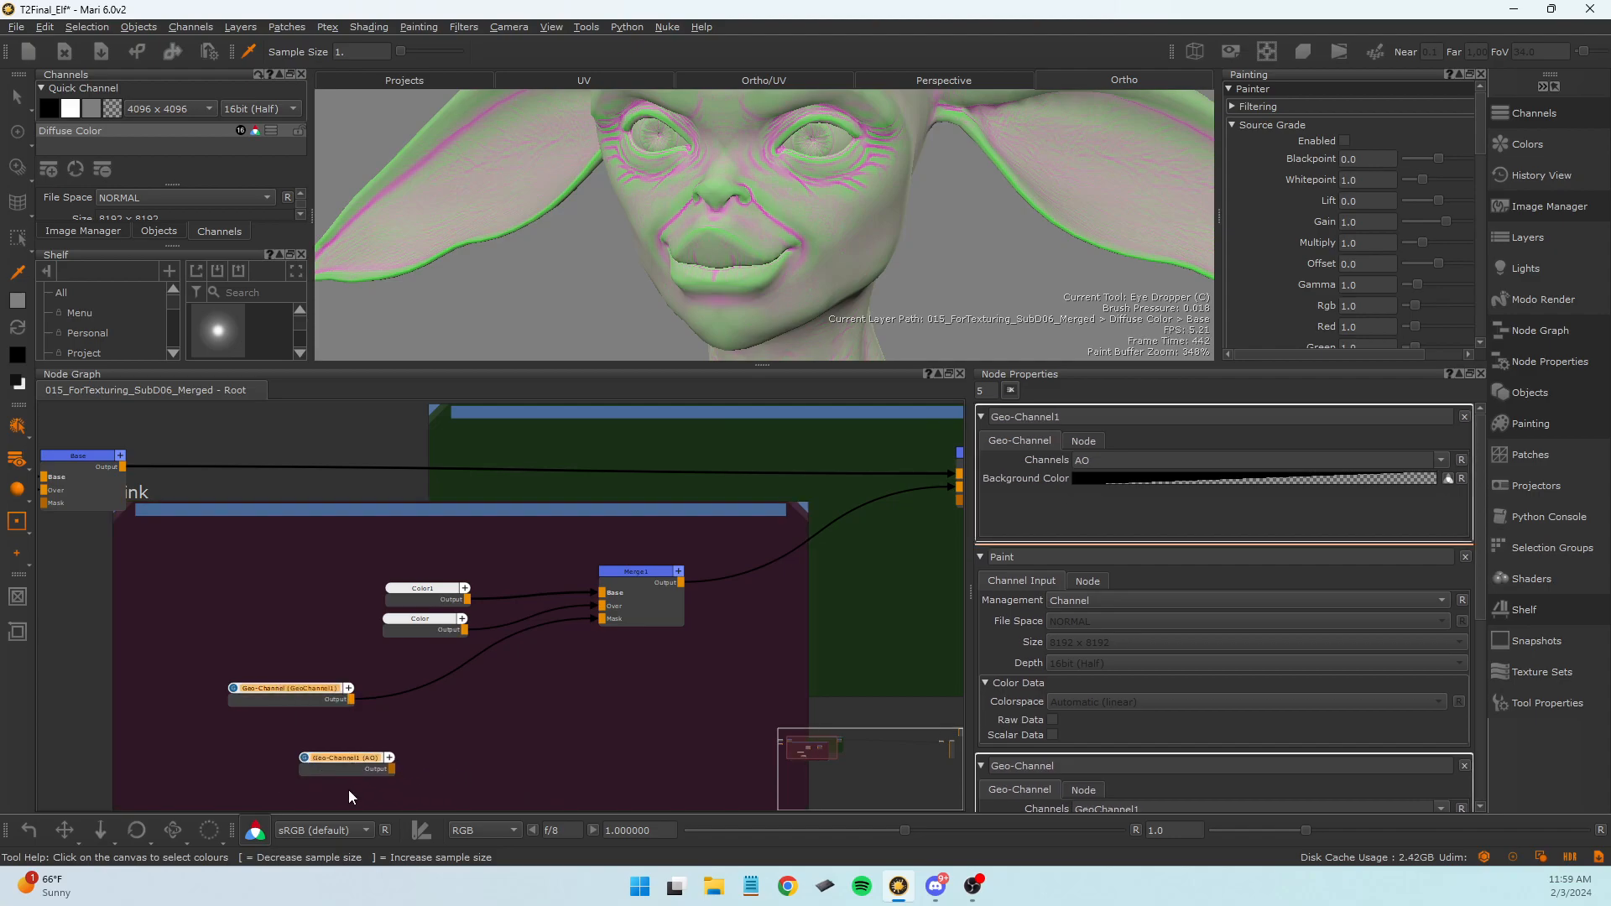
key(m)
drag(520, 782, 515, 733)
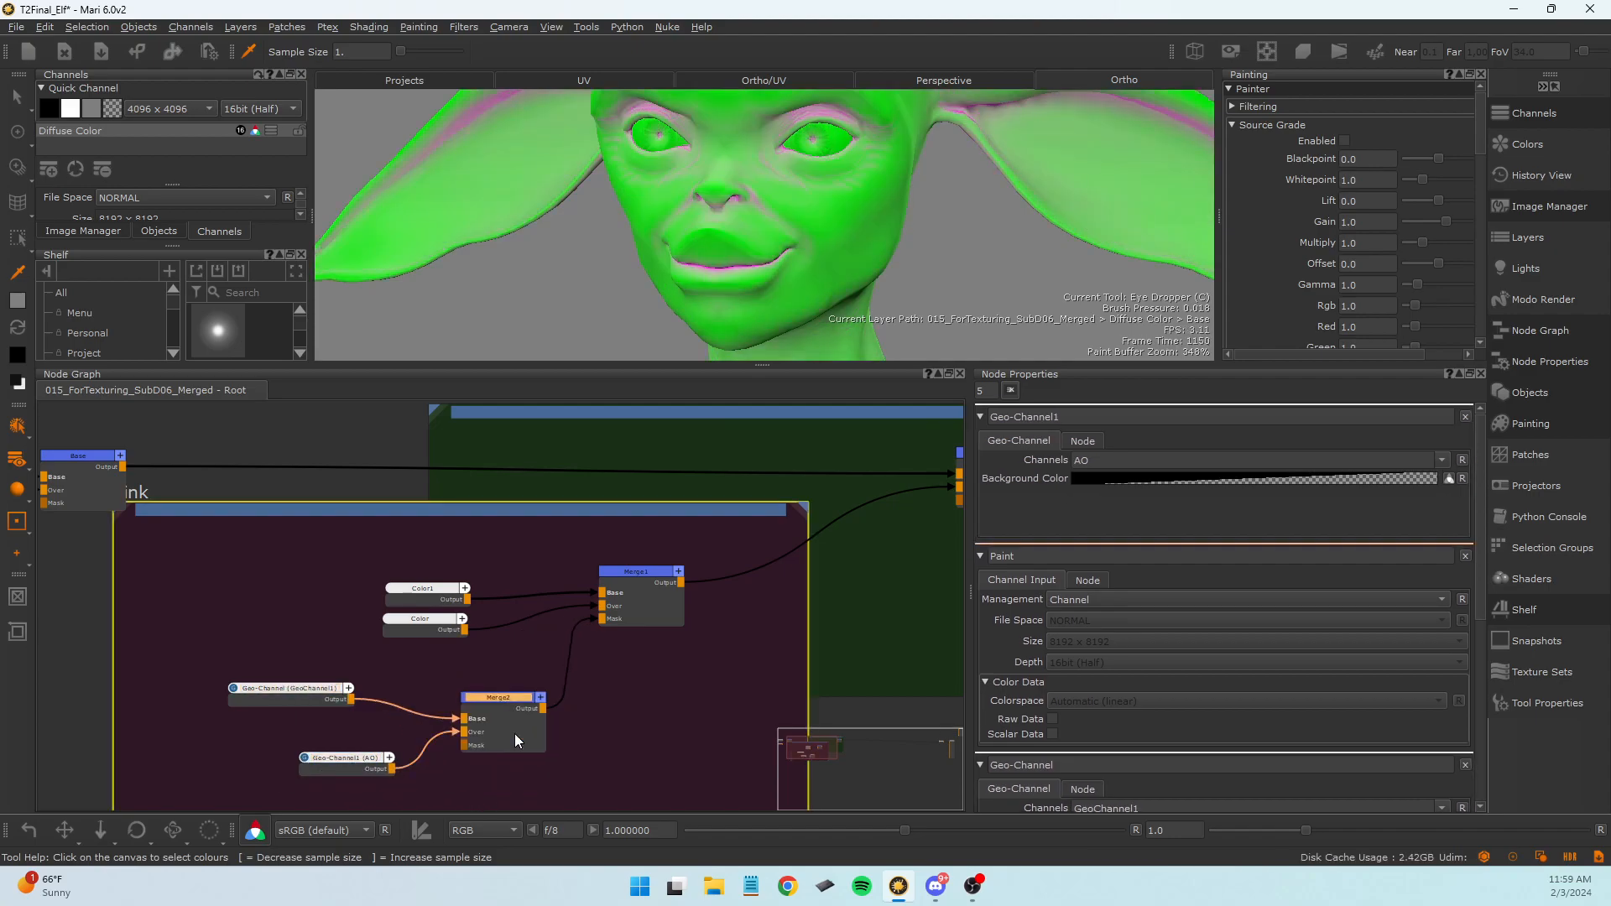
Arrange the AO and GeoChannel1 nodes one above the other, left of Merge2's inputs.
scroll(642, 661, down, 2)
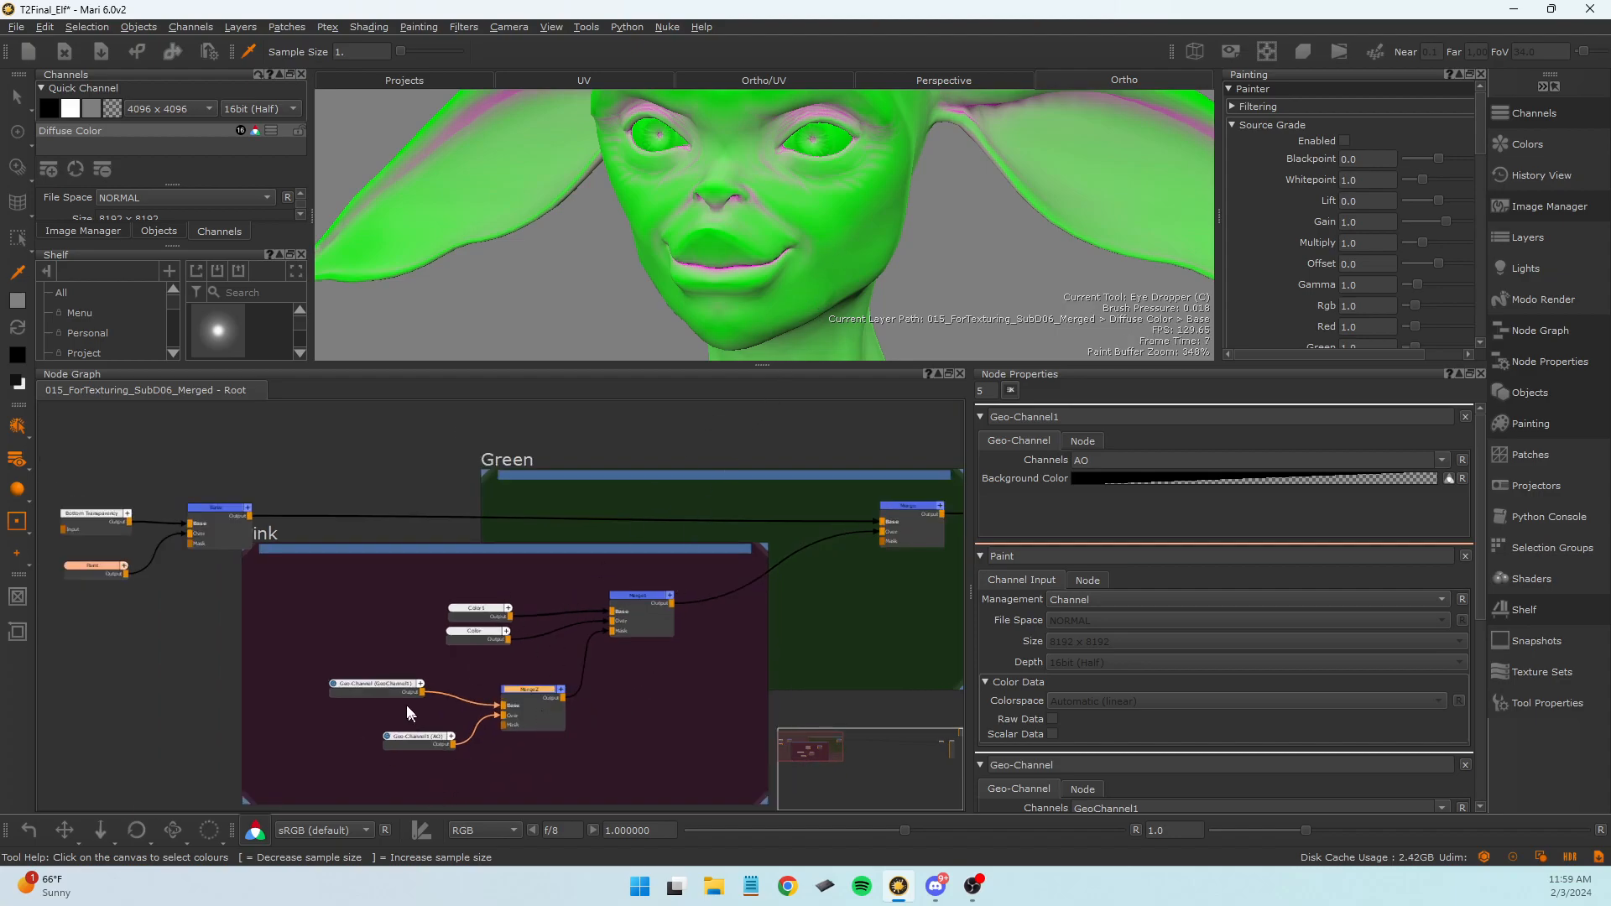
scroll(495, 697, up, 3)
drag(382, 758, 343, 624)
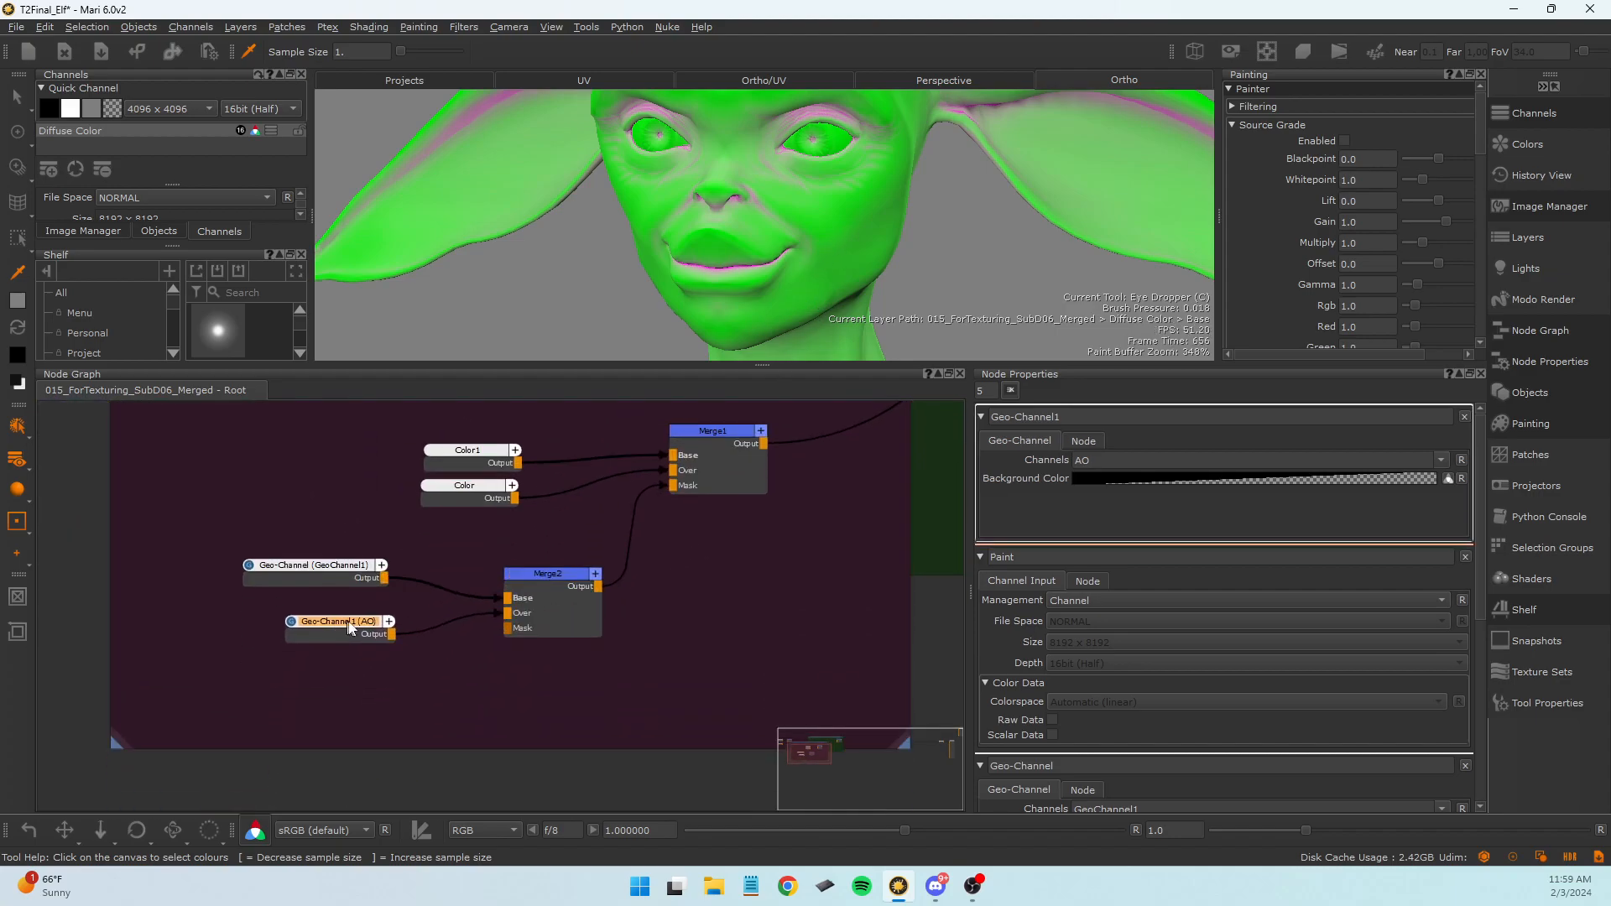
middle_drag(427, 659, 442, 701)
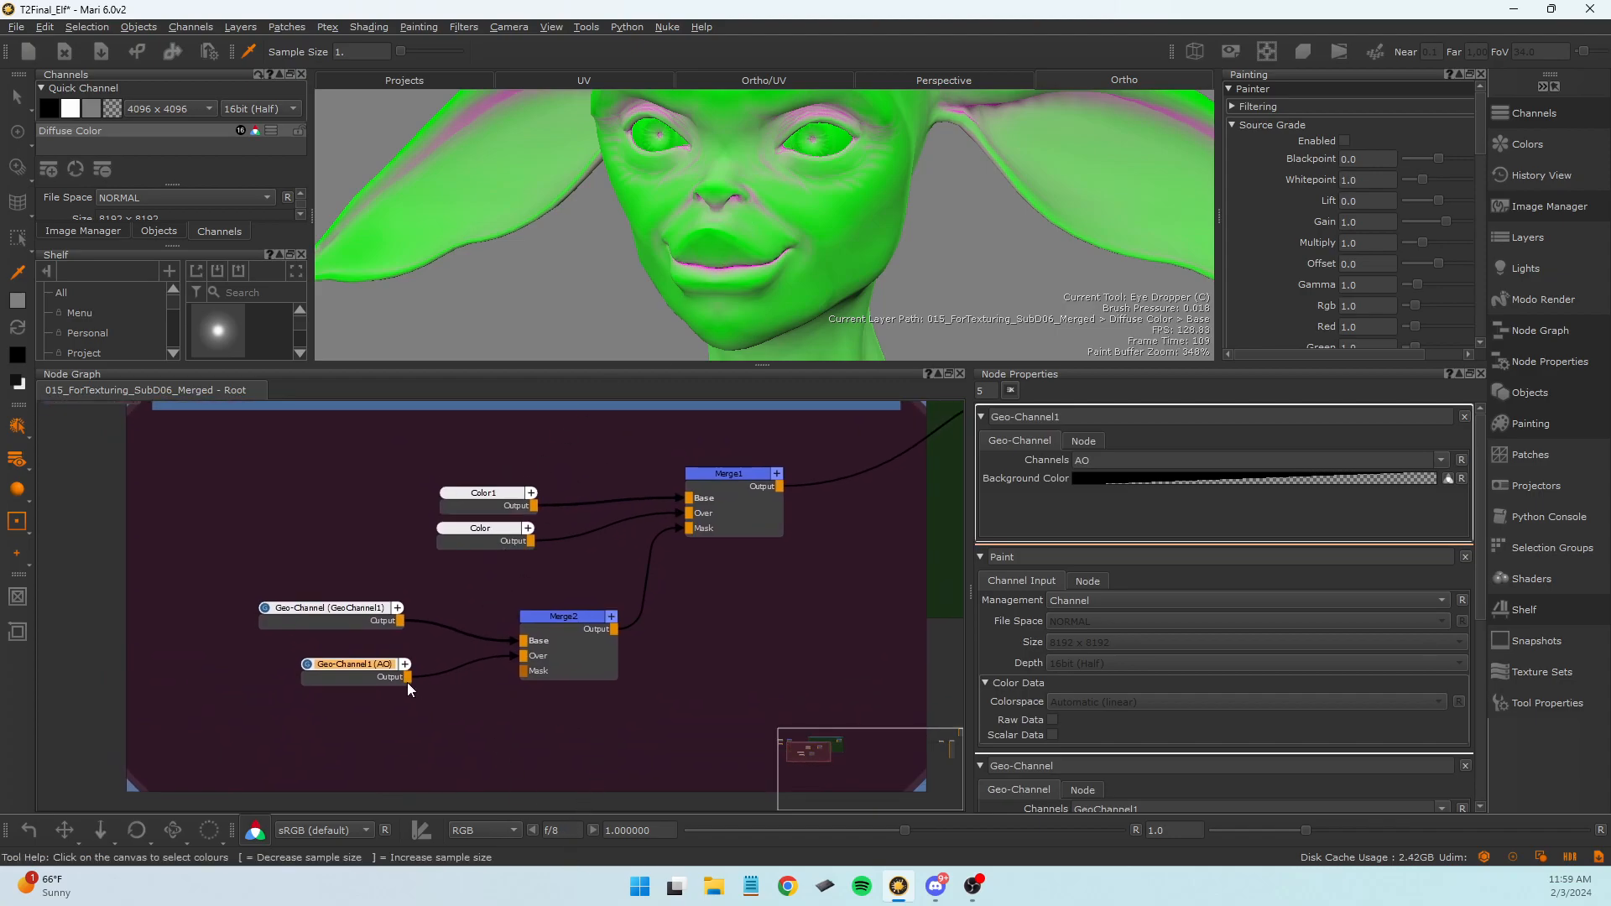
drag(310, 616, 336, 606)
Set Merge2's blend mode to Multiply and check the effect on the character's head and upper body.
click(597, 668)
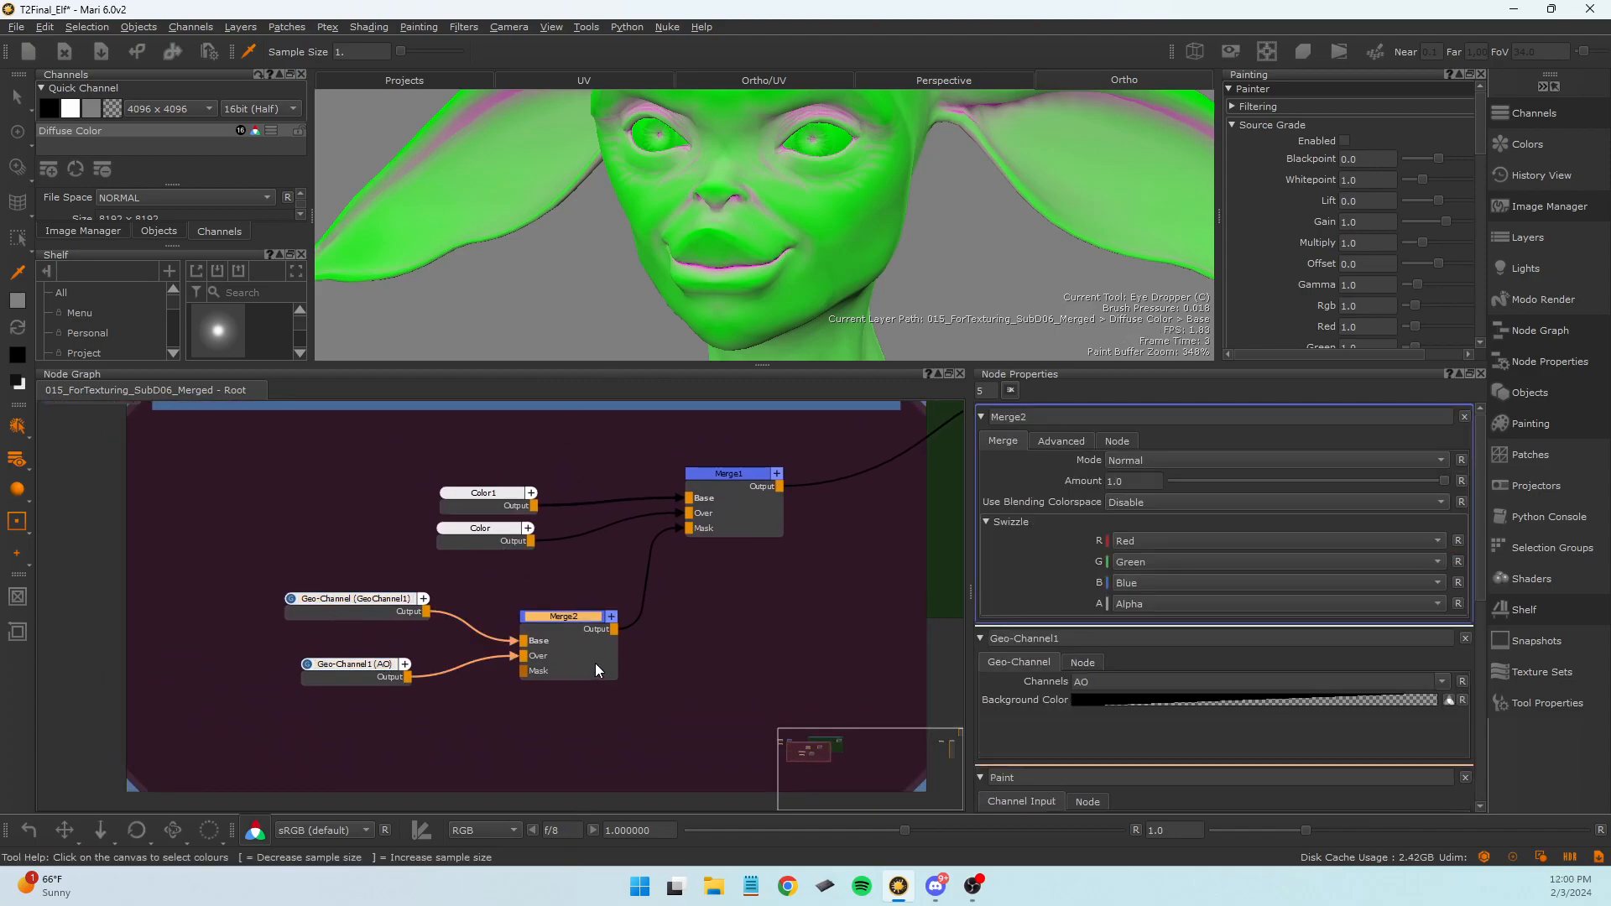
click(1441, 460)
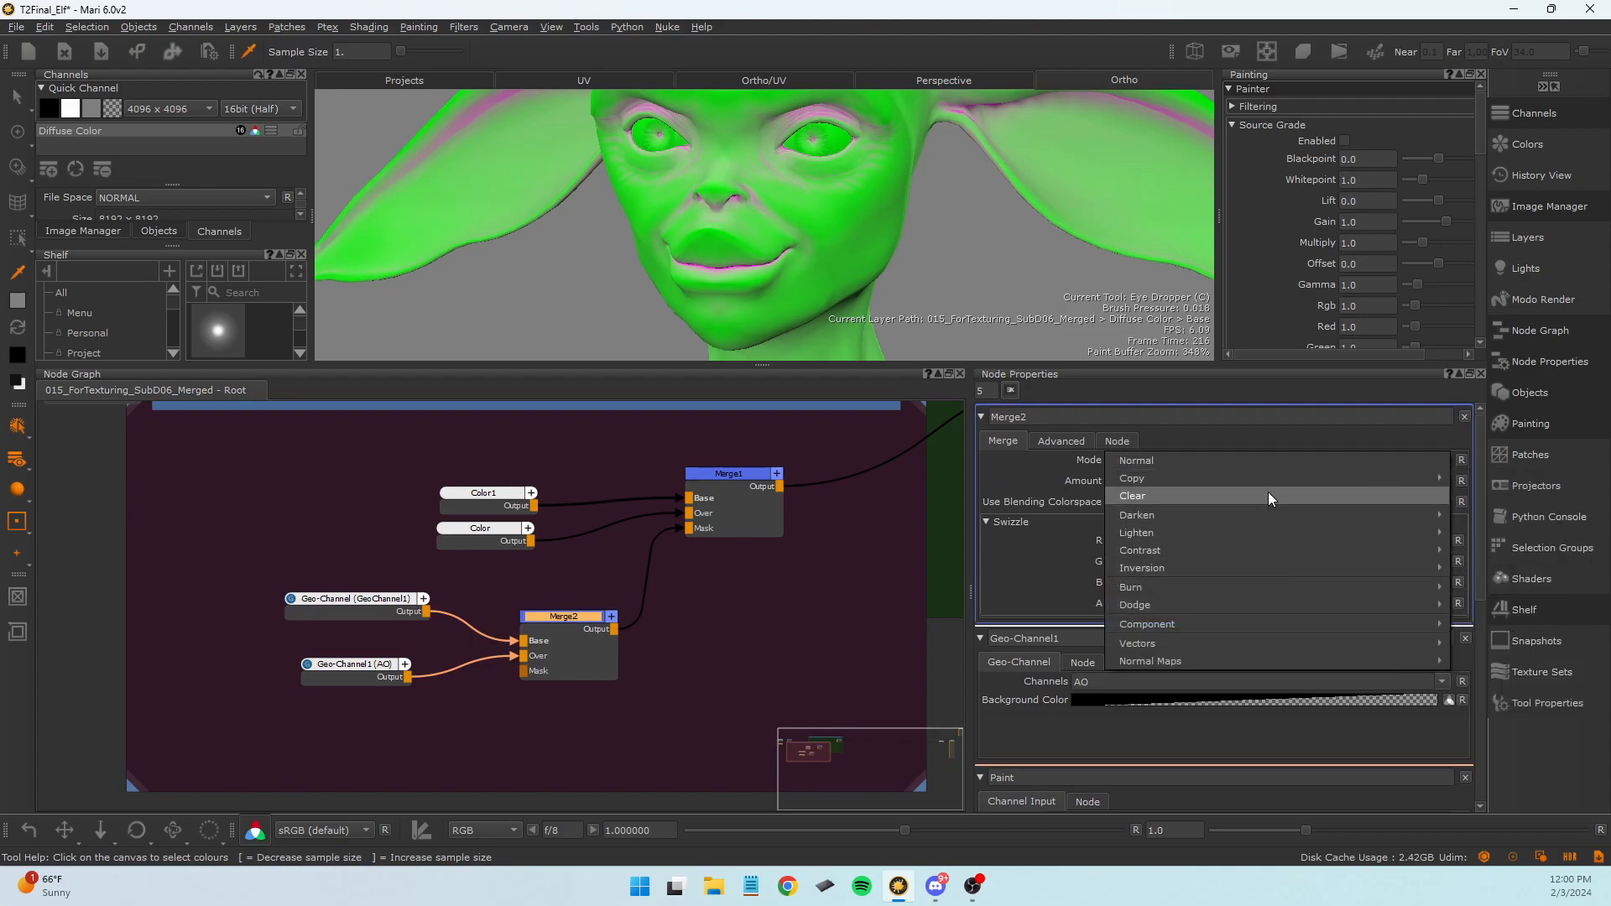
mouse_move(1247, 527)
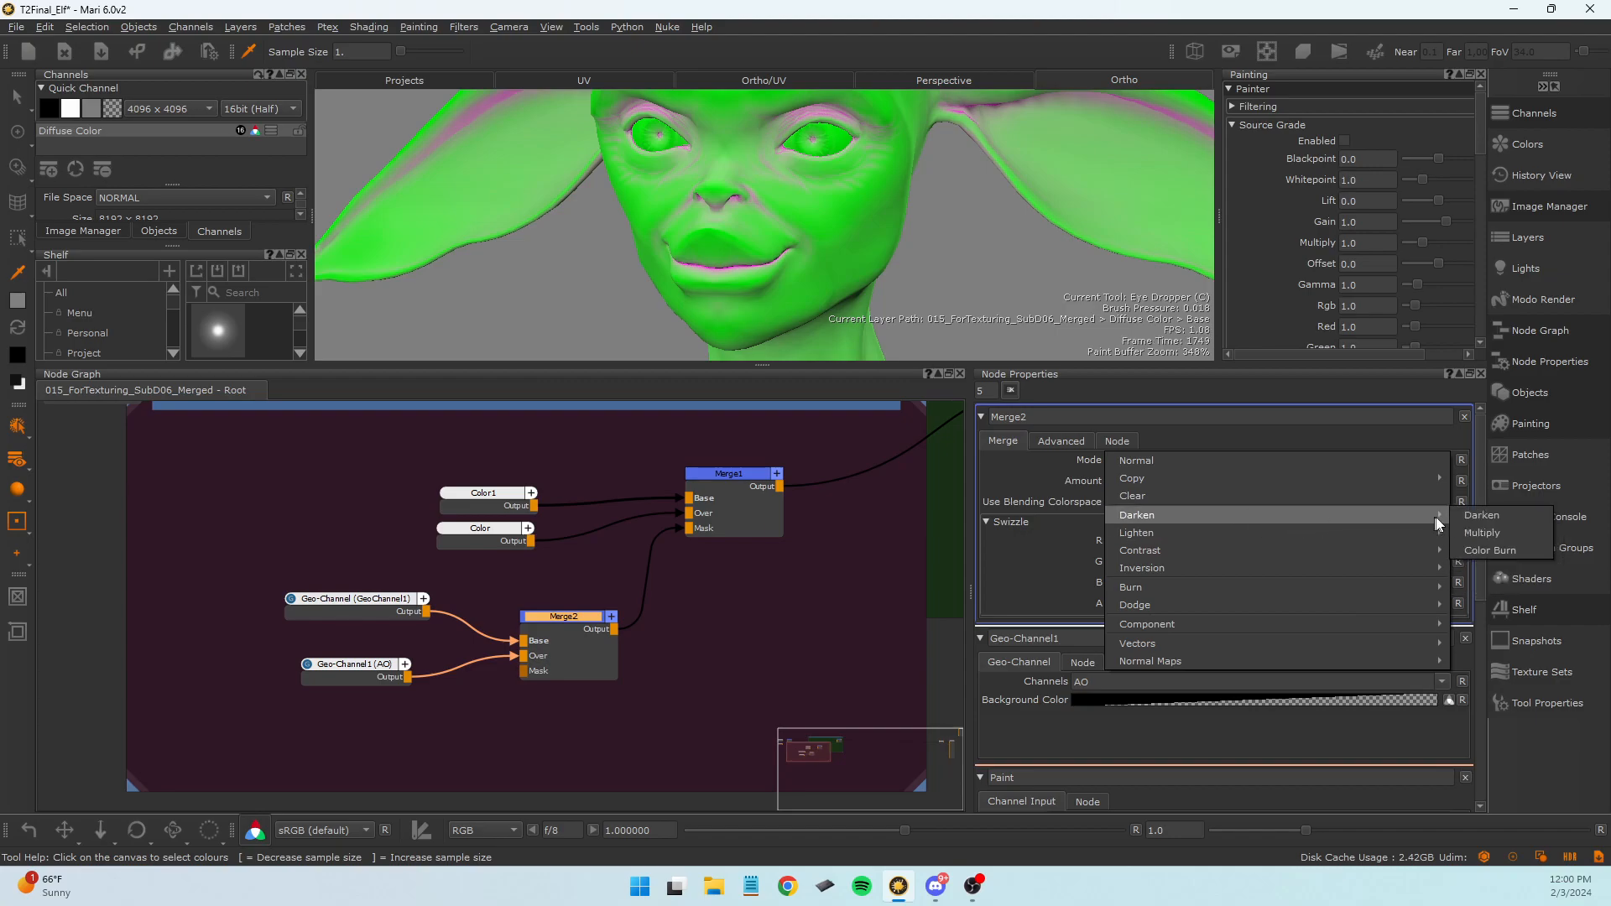
click(1482, 532)
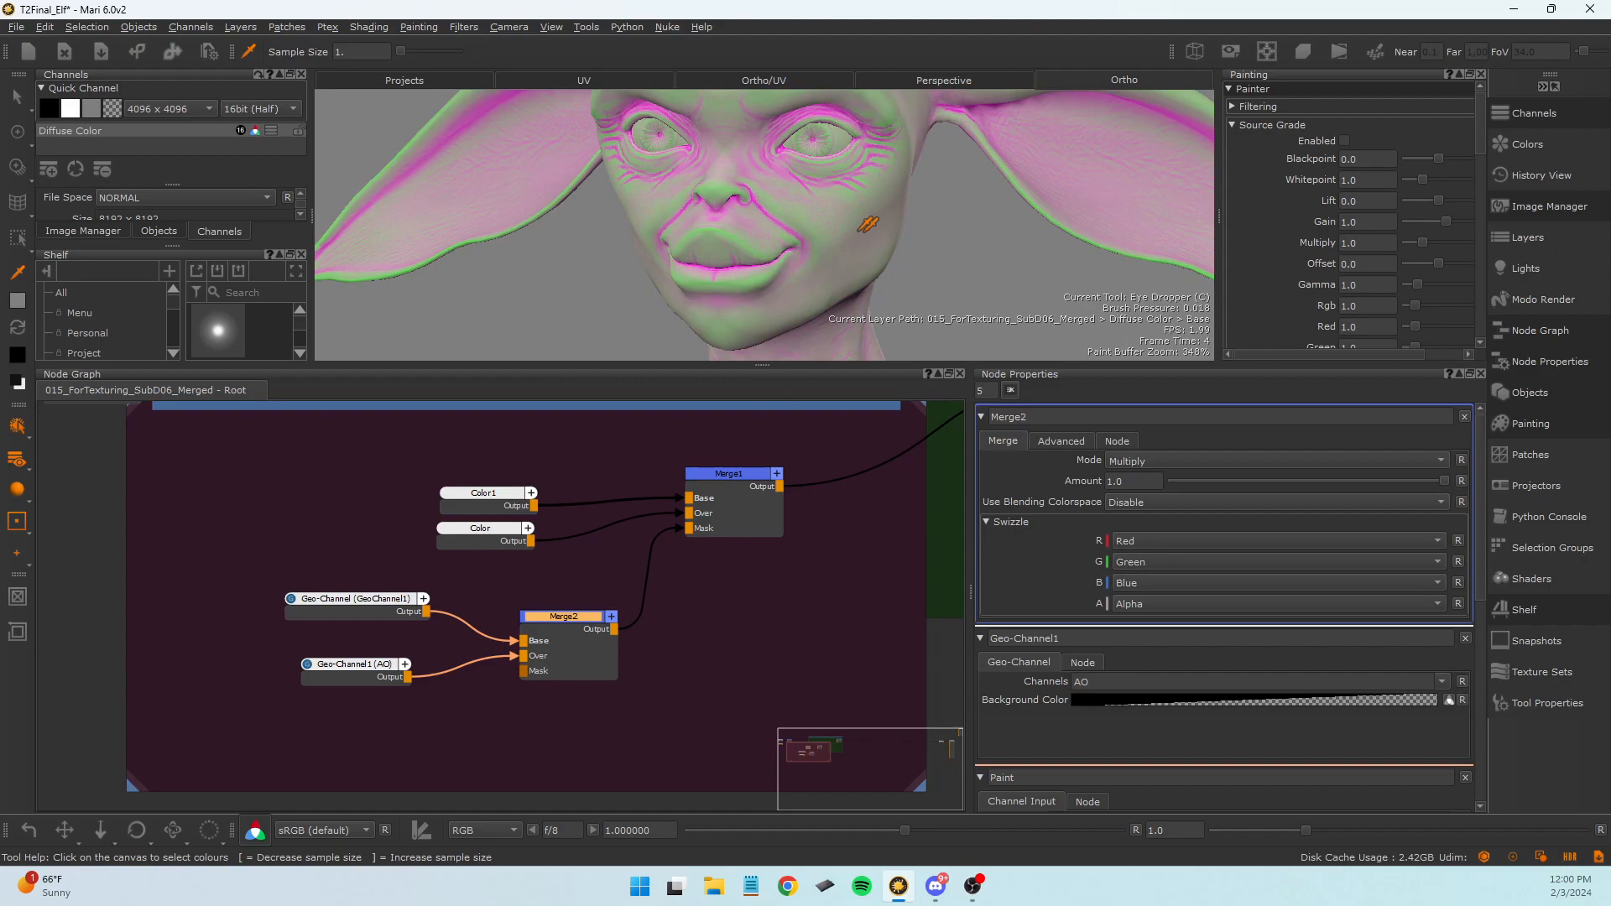
alt+middle_drag(944, 205, 561, 265)
alt+right_drag(560, 266, 803, 261)
alt+drag(803, 261, 772, 241)
key(c)
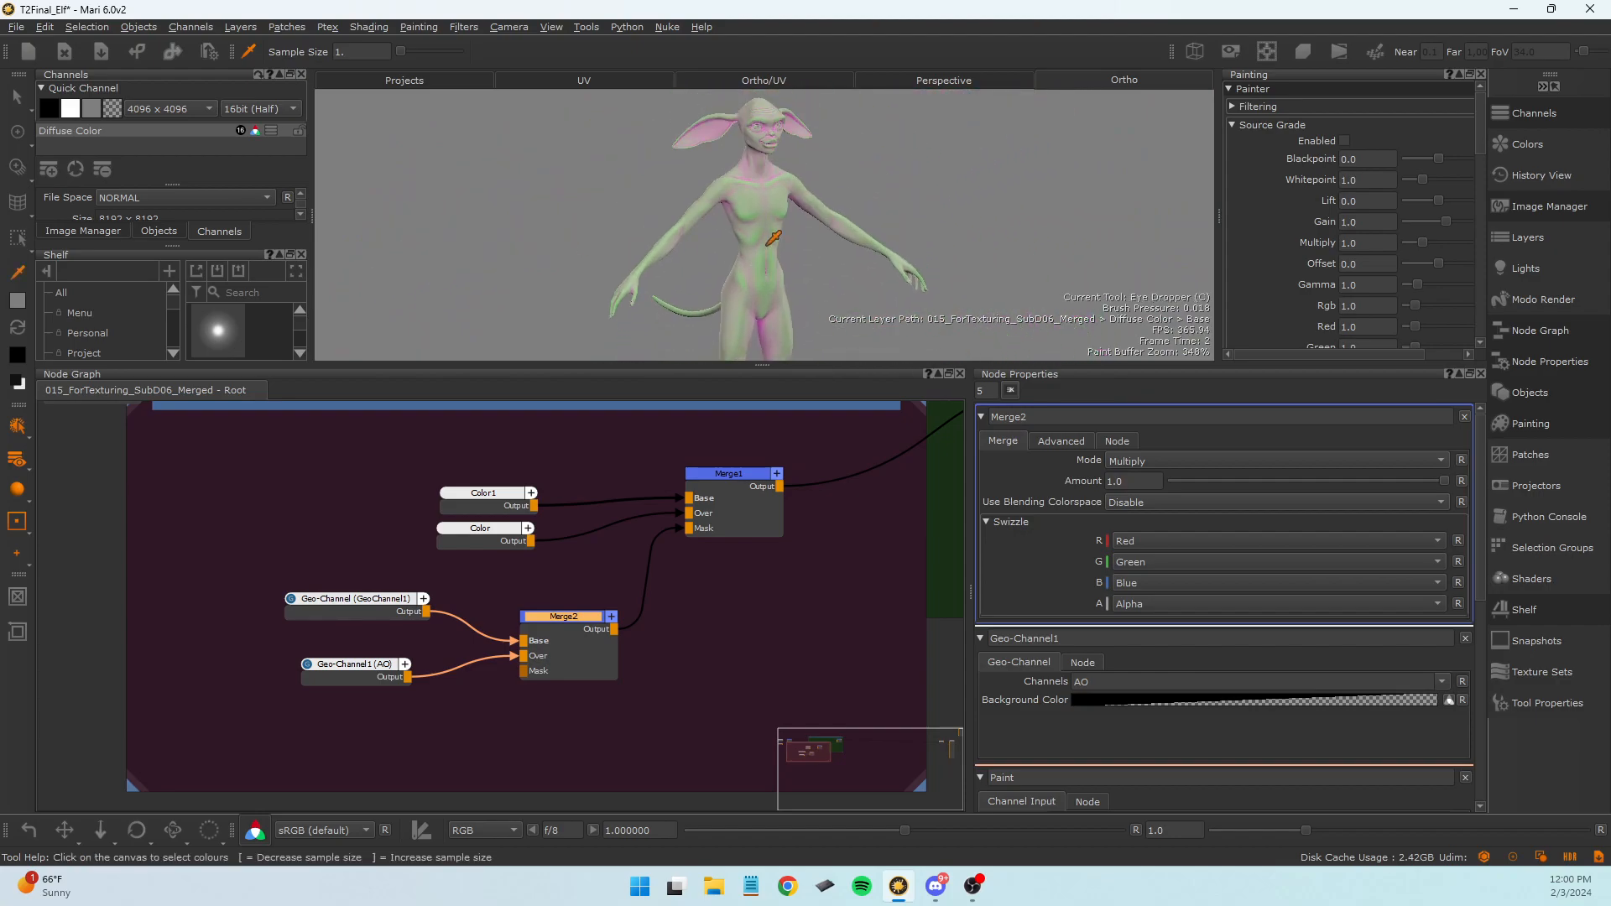
scroll(772, 241, up, 5)
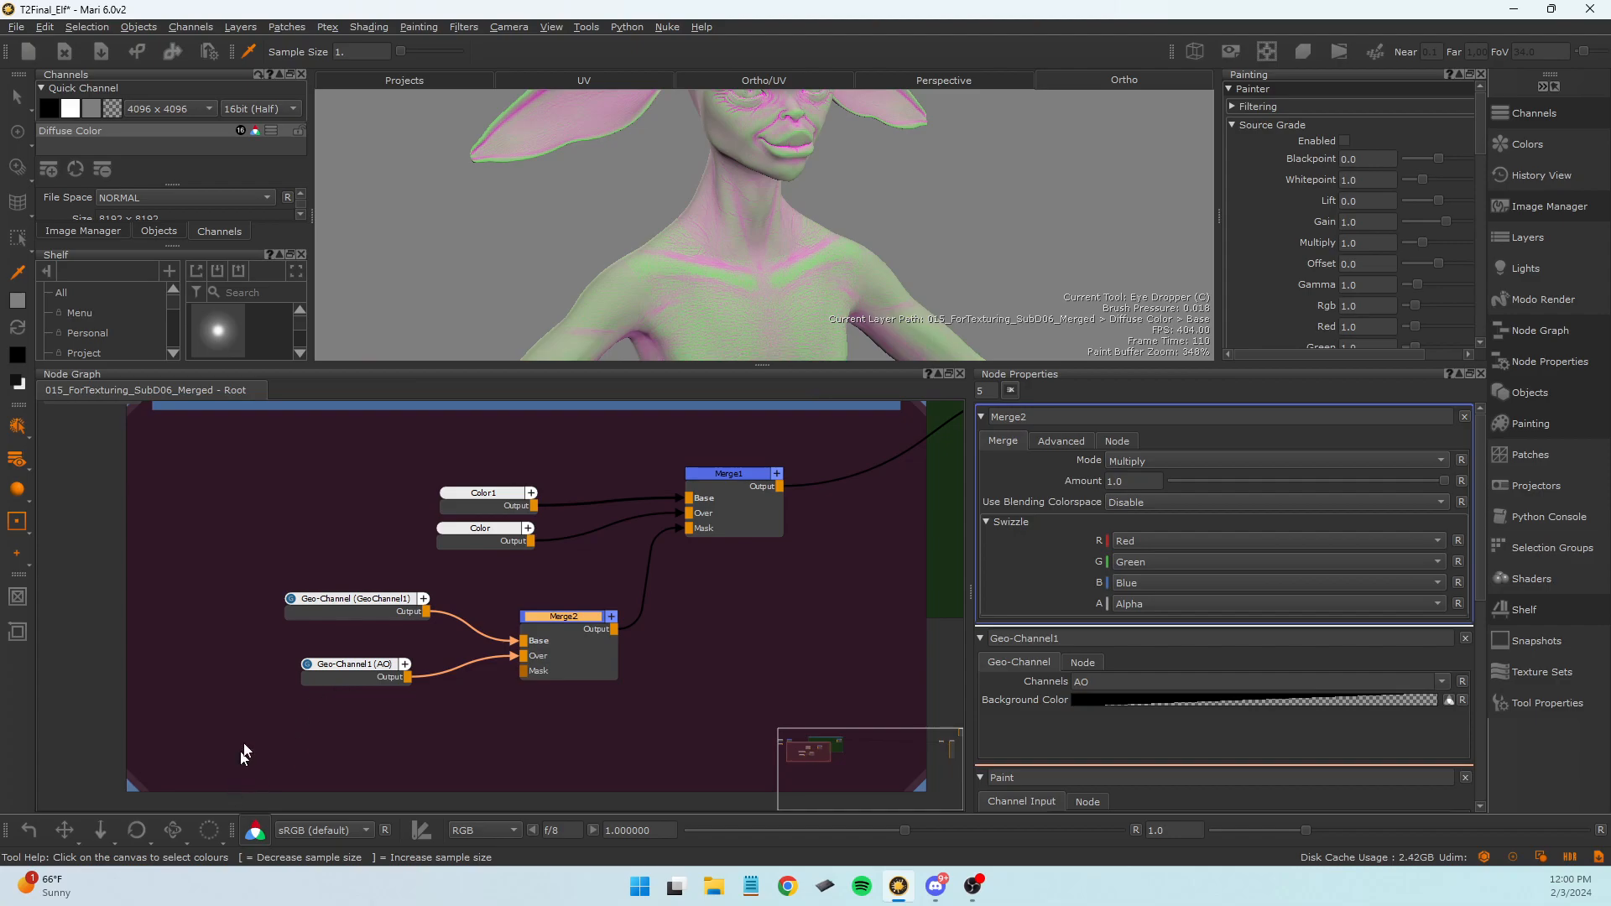
Nudge the GeoChannel1 node down and left, and move the Green Merge farther left within its backdrop.
drag(351, 606, 339, 621)
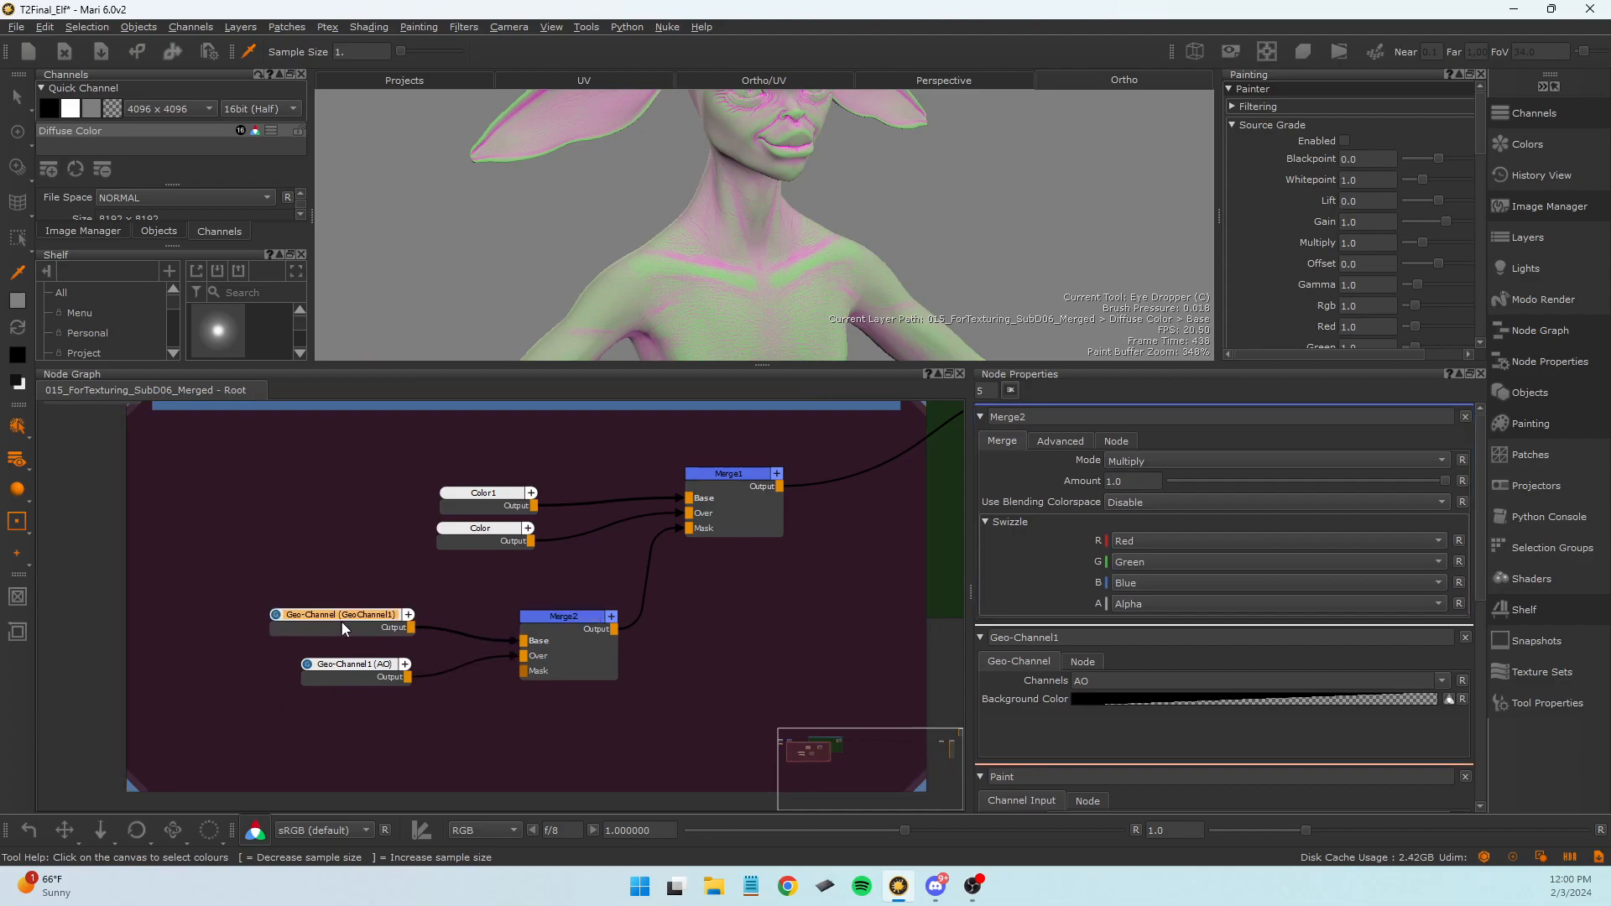
middle_drag(636, 766, 406, 812)
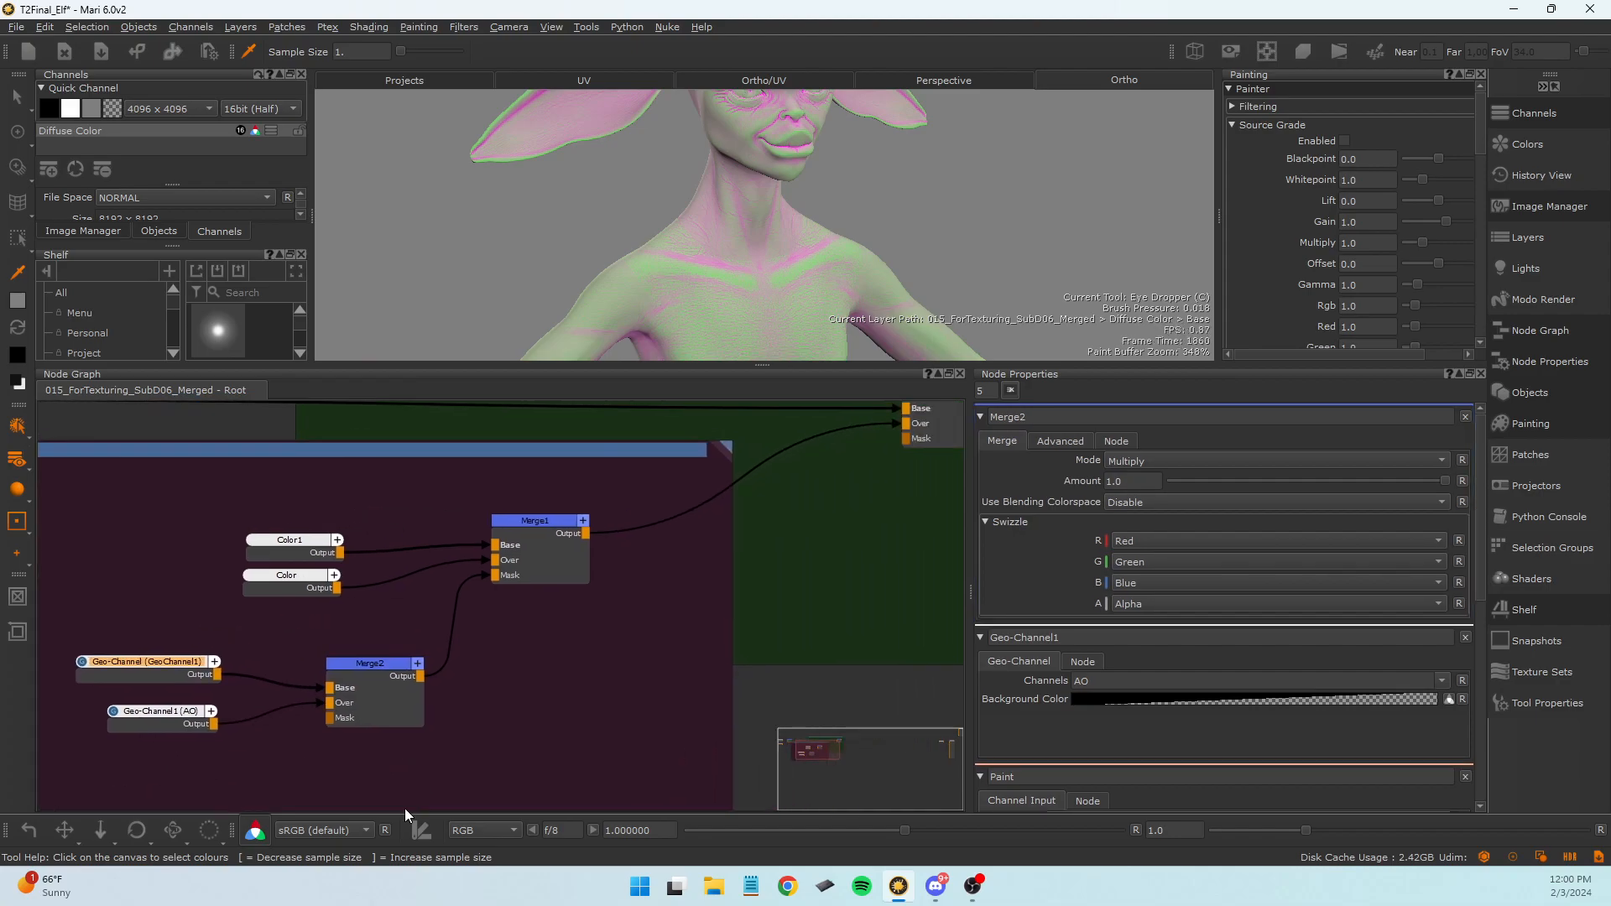
scroll(537, 701, down, 3)
mouse_move(539, 698)
middle_down()
mouse_move(577, 719)
mouse_move(556, 719)
middle_up()
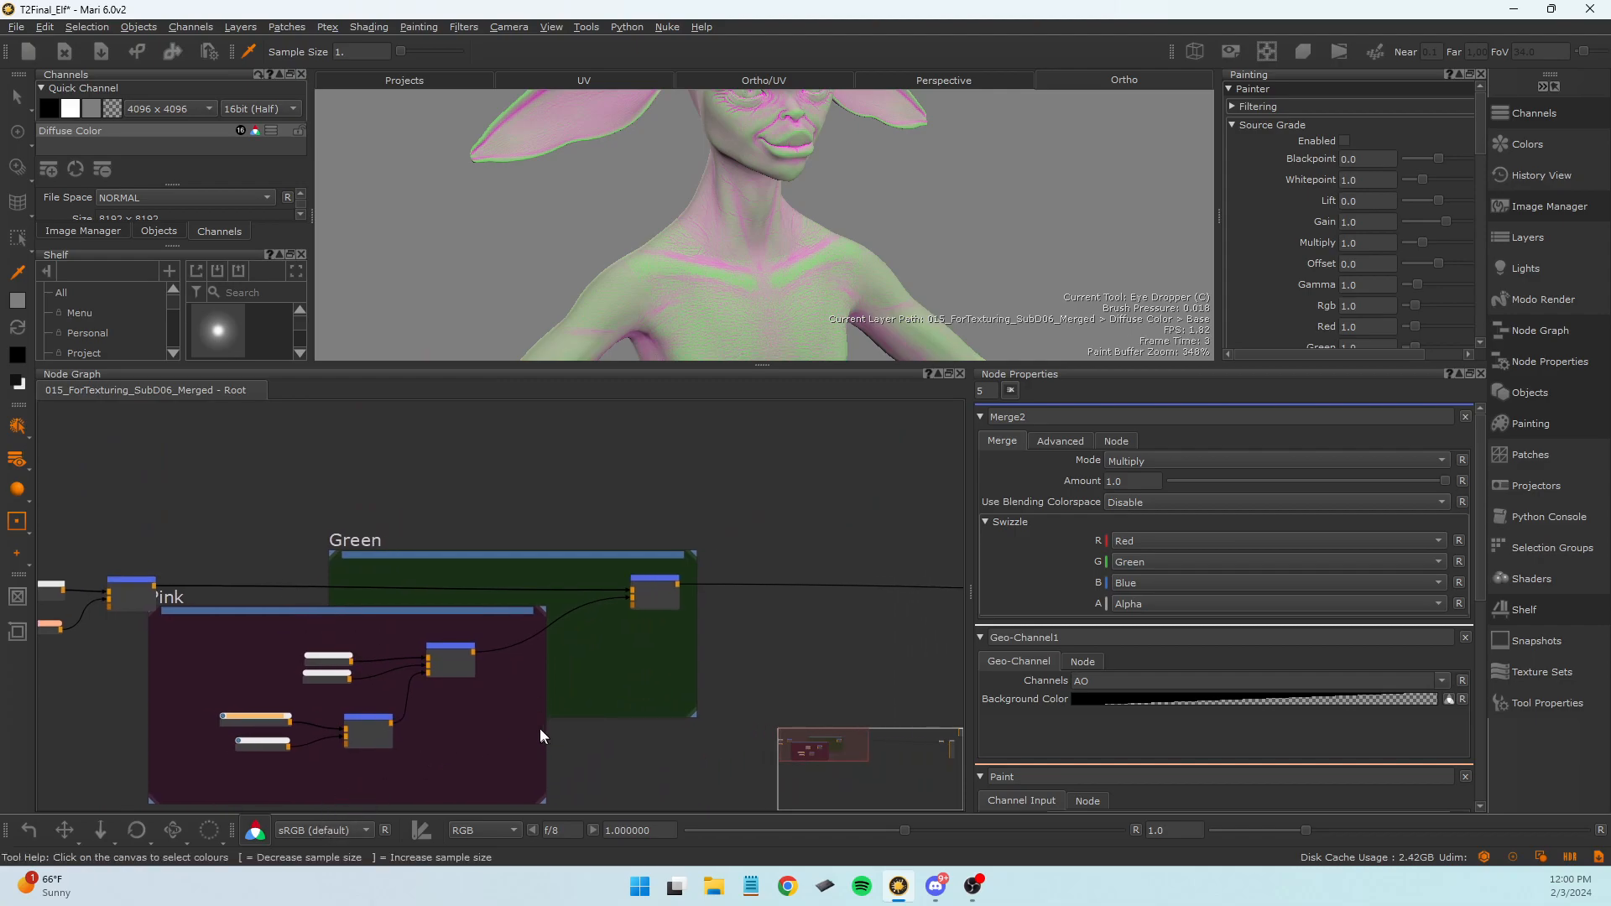
scroll(505, 726, up, 3)
drag(745, 522, 669, 527)
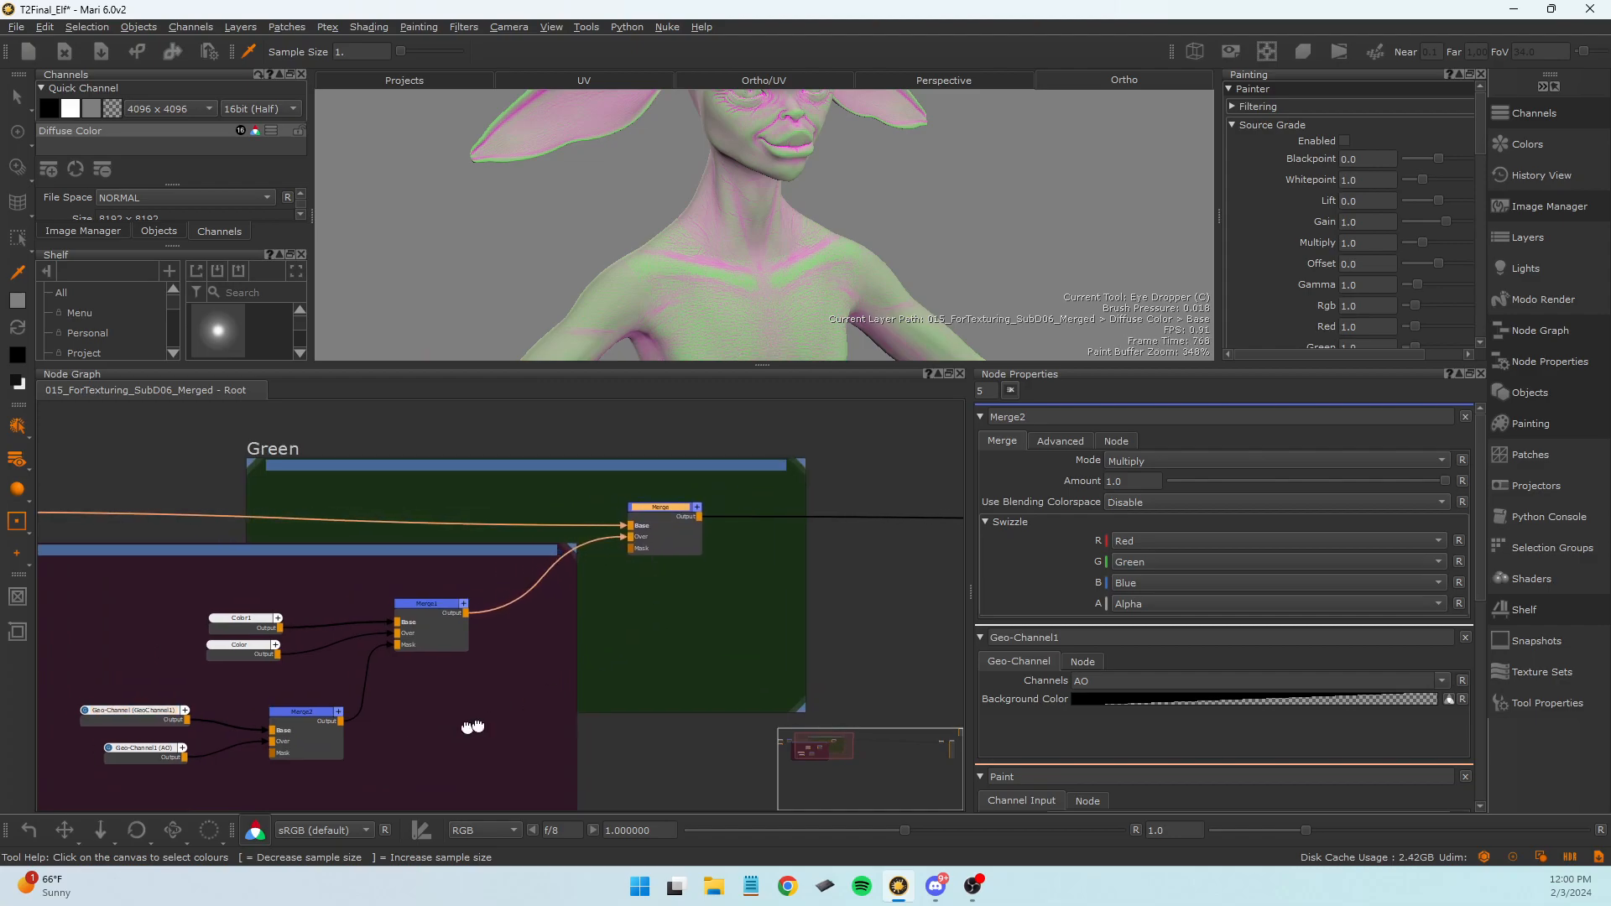
Shift Merge2 slightly right and up, and spread the GeoChannel1 and AO nodes farther left of it.
middle_drag(462, 728, 709, 645)
drag(585, 654, 605, 655)
click(366, 643)
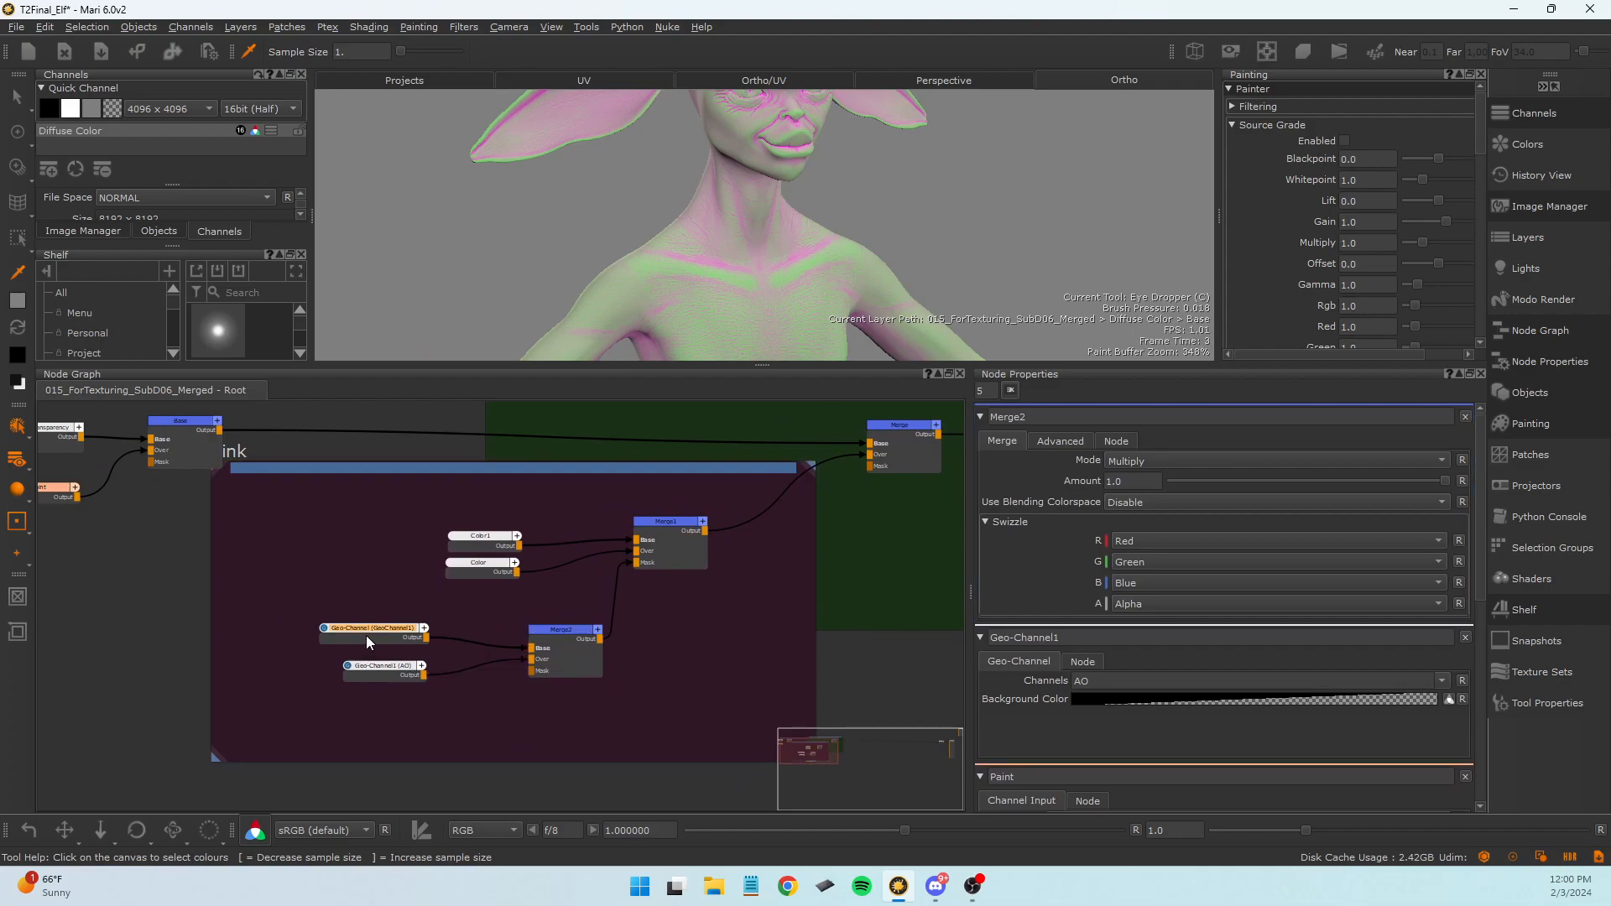
mouse_move(369, 675)
mouse_down()
mouse_move(310, 667)
mouse_move(366, 685)
mouse_move(352, 679)
mouse_up()
drag(569, 653, 571, 644)
drag(386, 636, 359, 626)
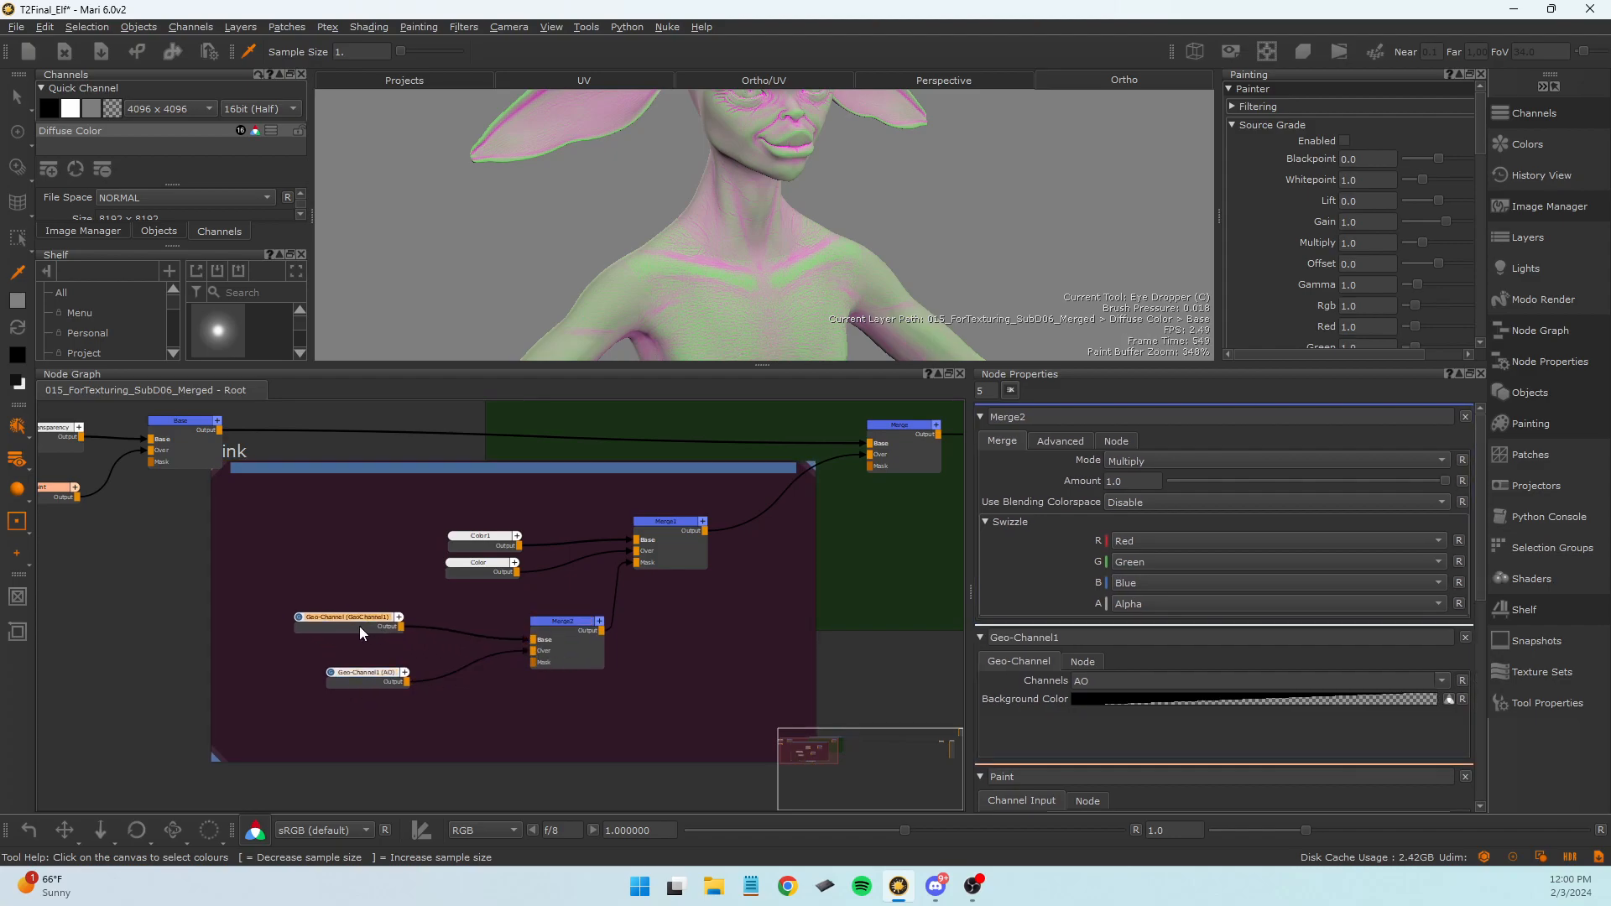
drag(352, 682, 312, 667)
Create a Tri Planar Projection node below the AO node and connect its output to Merge2's Mask input.
click(365, 706)
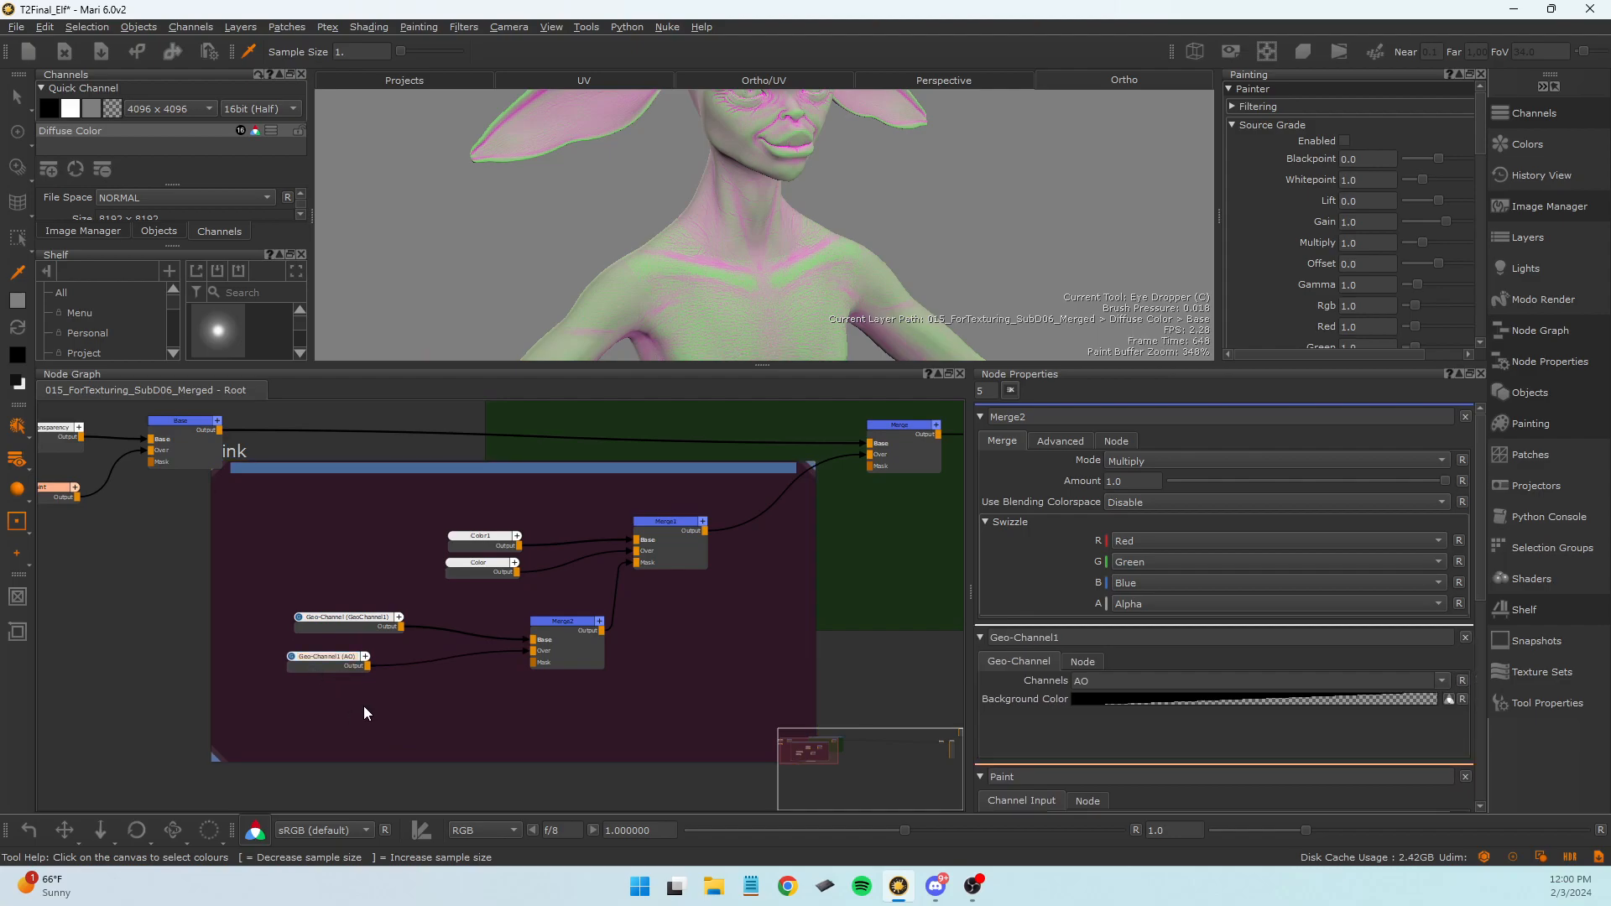
key(Tab)
text(tile)
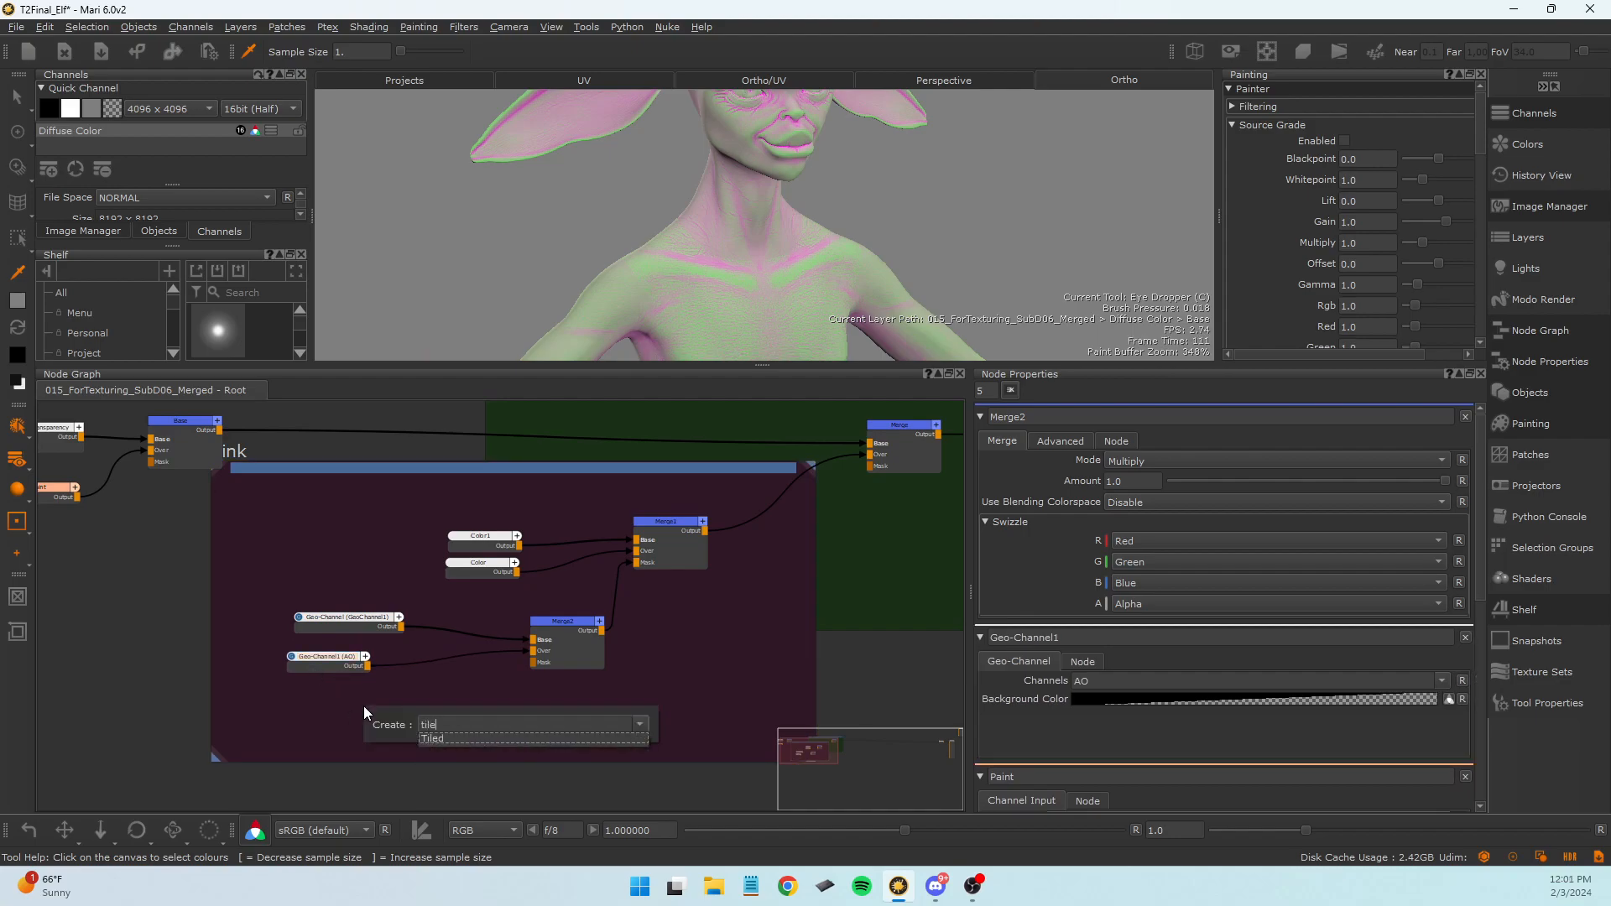
key(BackSpace)
key(BackSpace)
key(BackSpace)
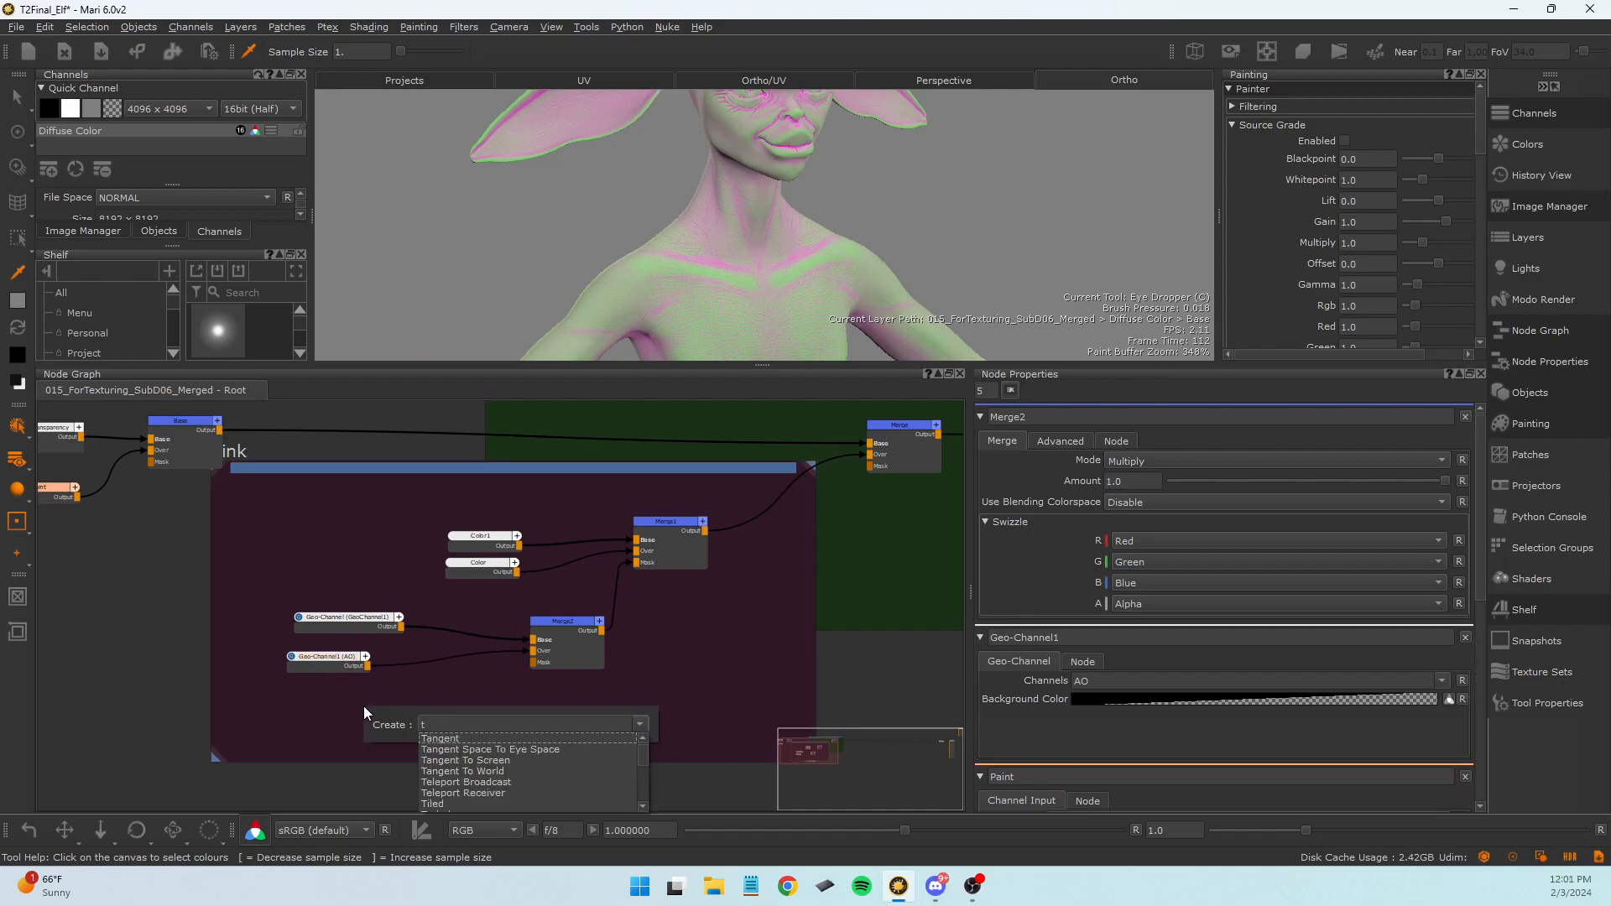
text(ri)
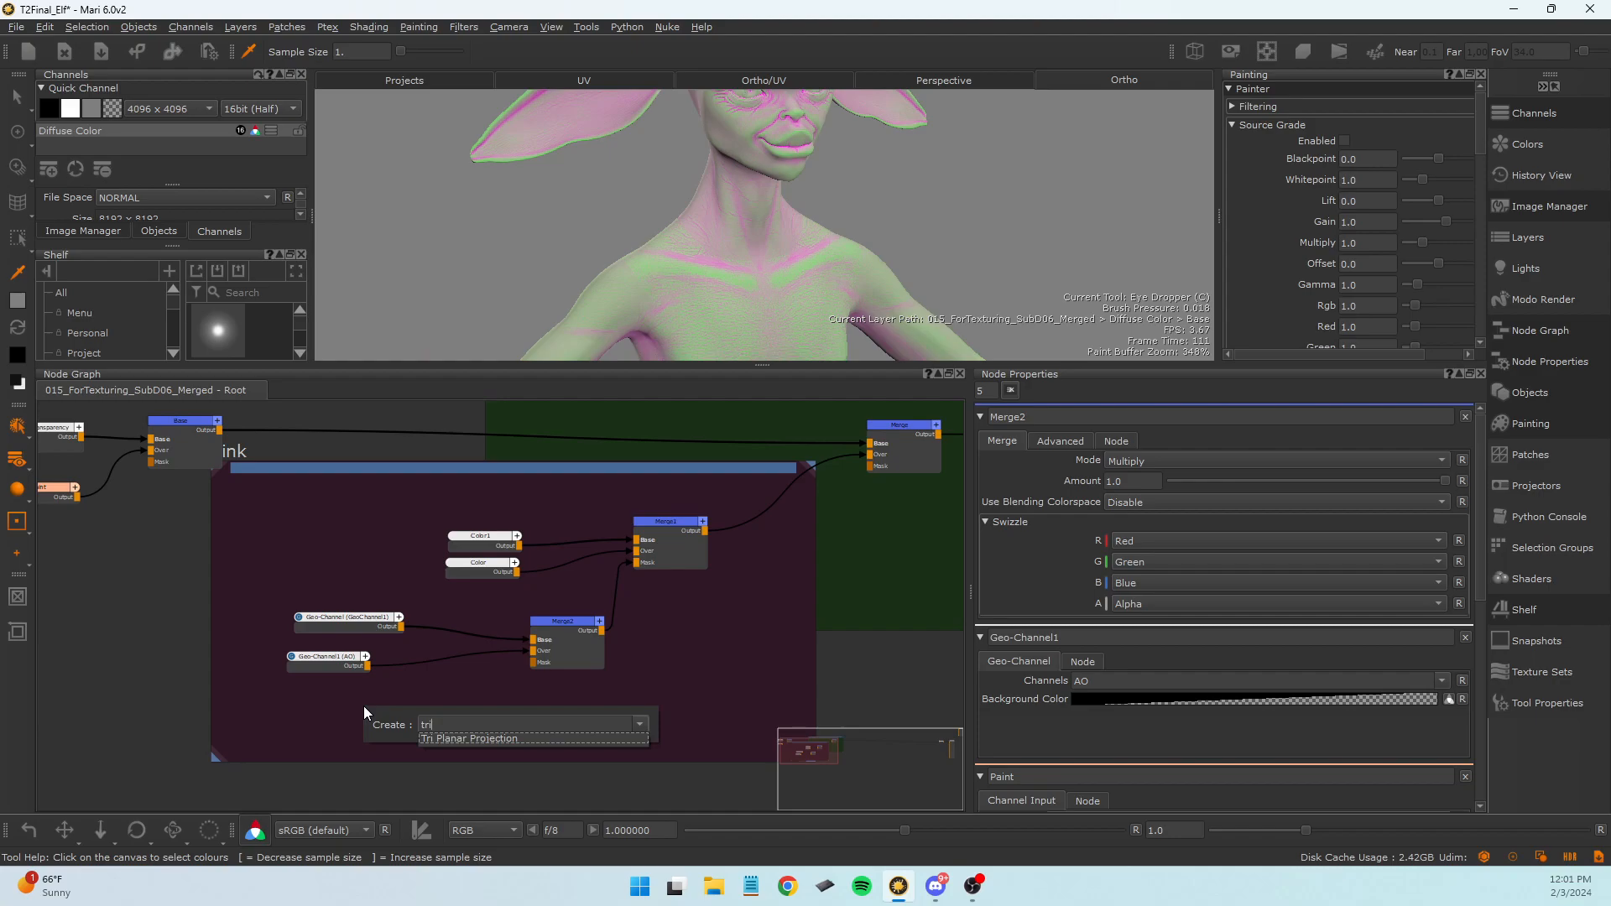
key(BackSpace)
key(BackSpace)
key(BackSpace)
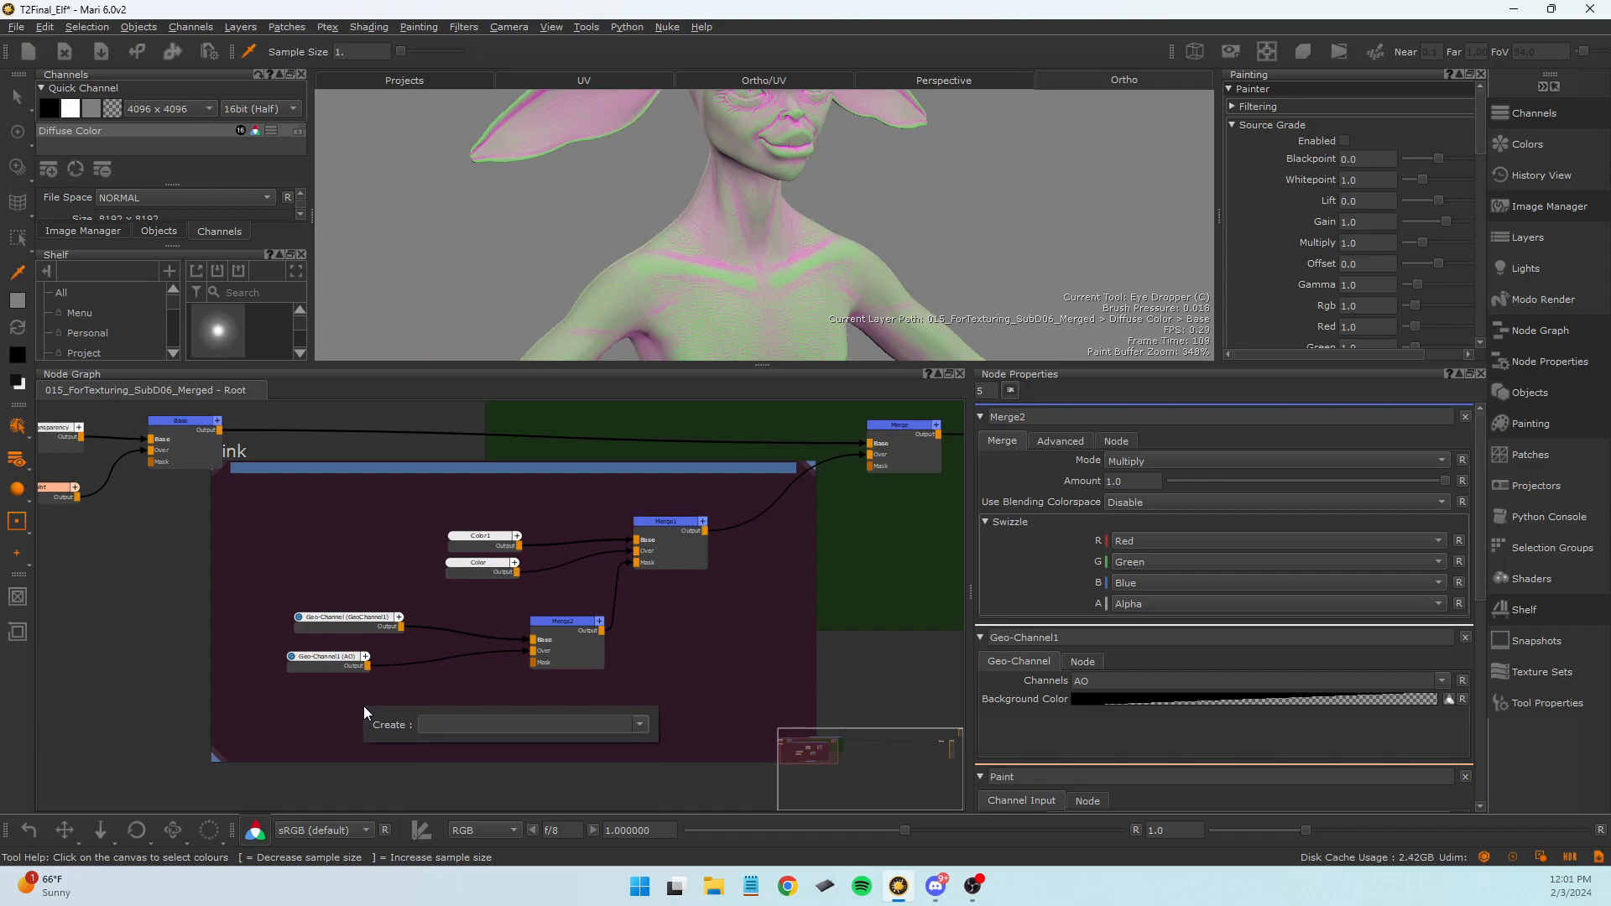
text(tri)
key(Return)
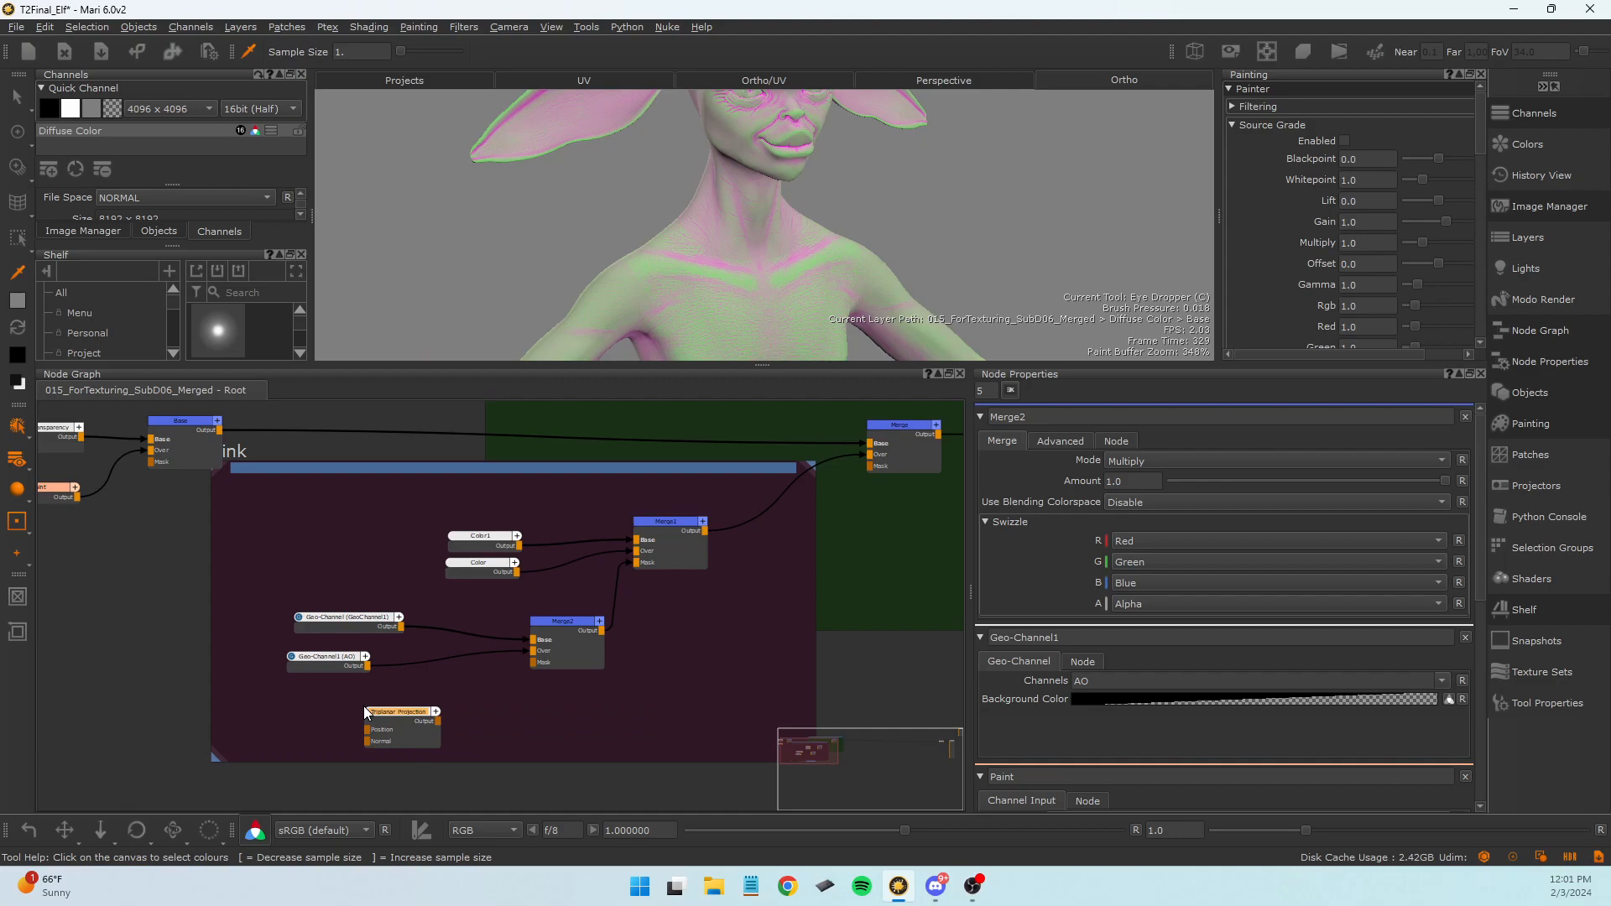
drag(443, 721, 535, 663)
Load concretebare0145_1_s.png from the _ResourceLibrary/ThinkTank/TextureLibrary/Tileable folder as the Triplanar Projection's front image.
click(416, 733)
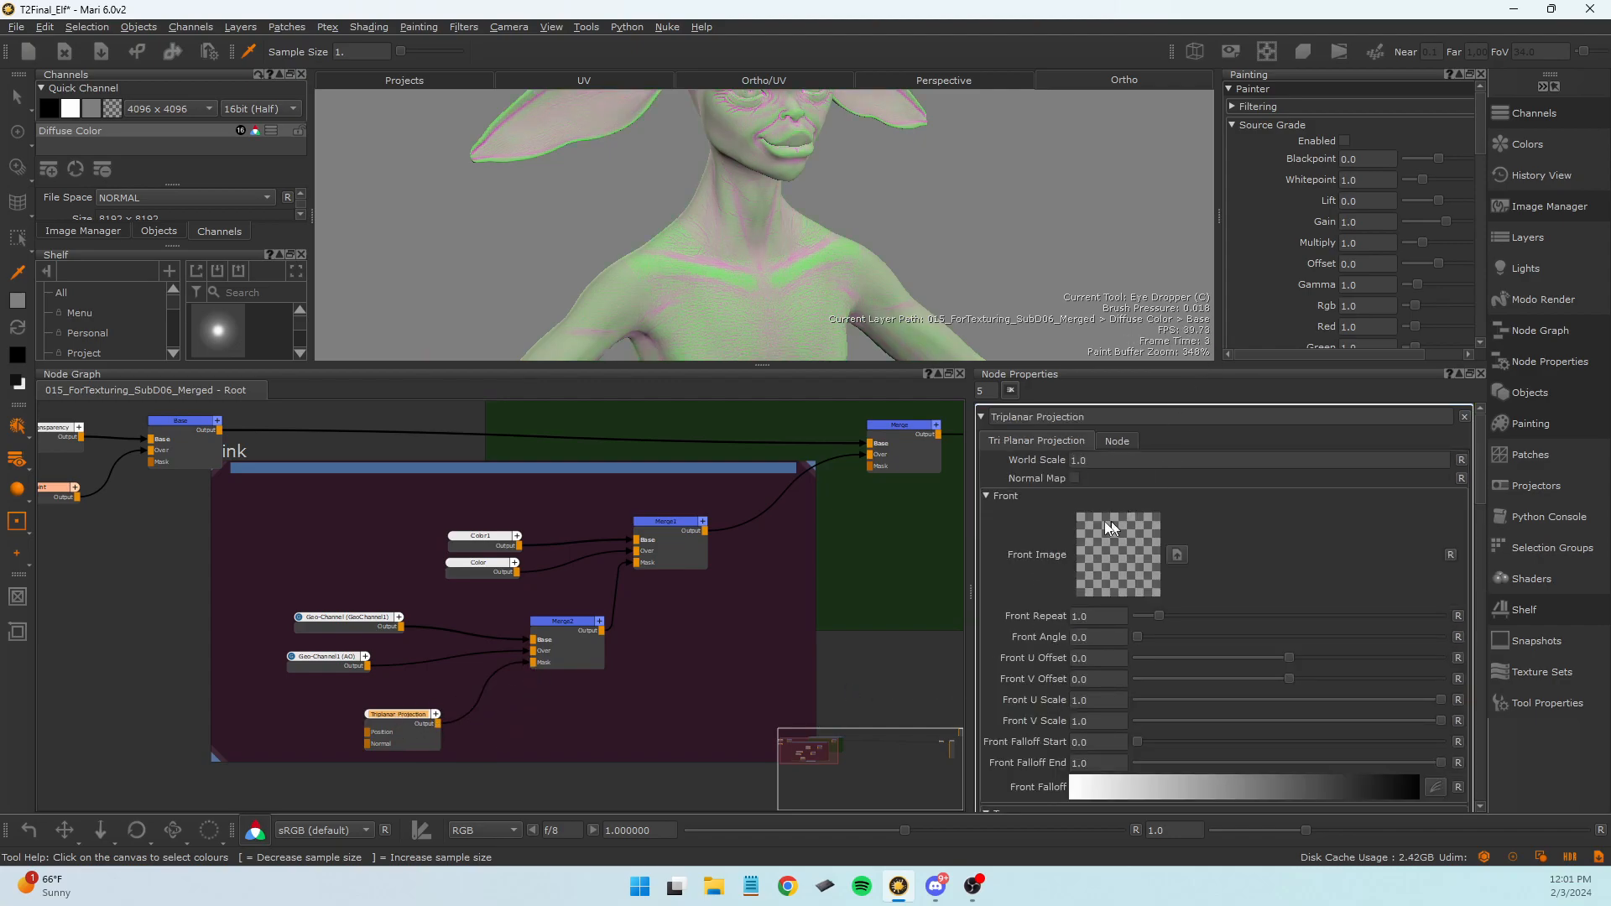
scroll(1116, 553, down, 6)
scroll(1121, 576, down, 3)
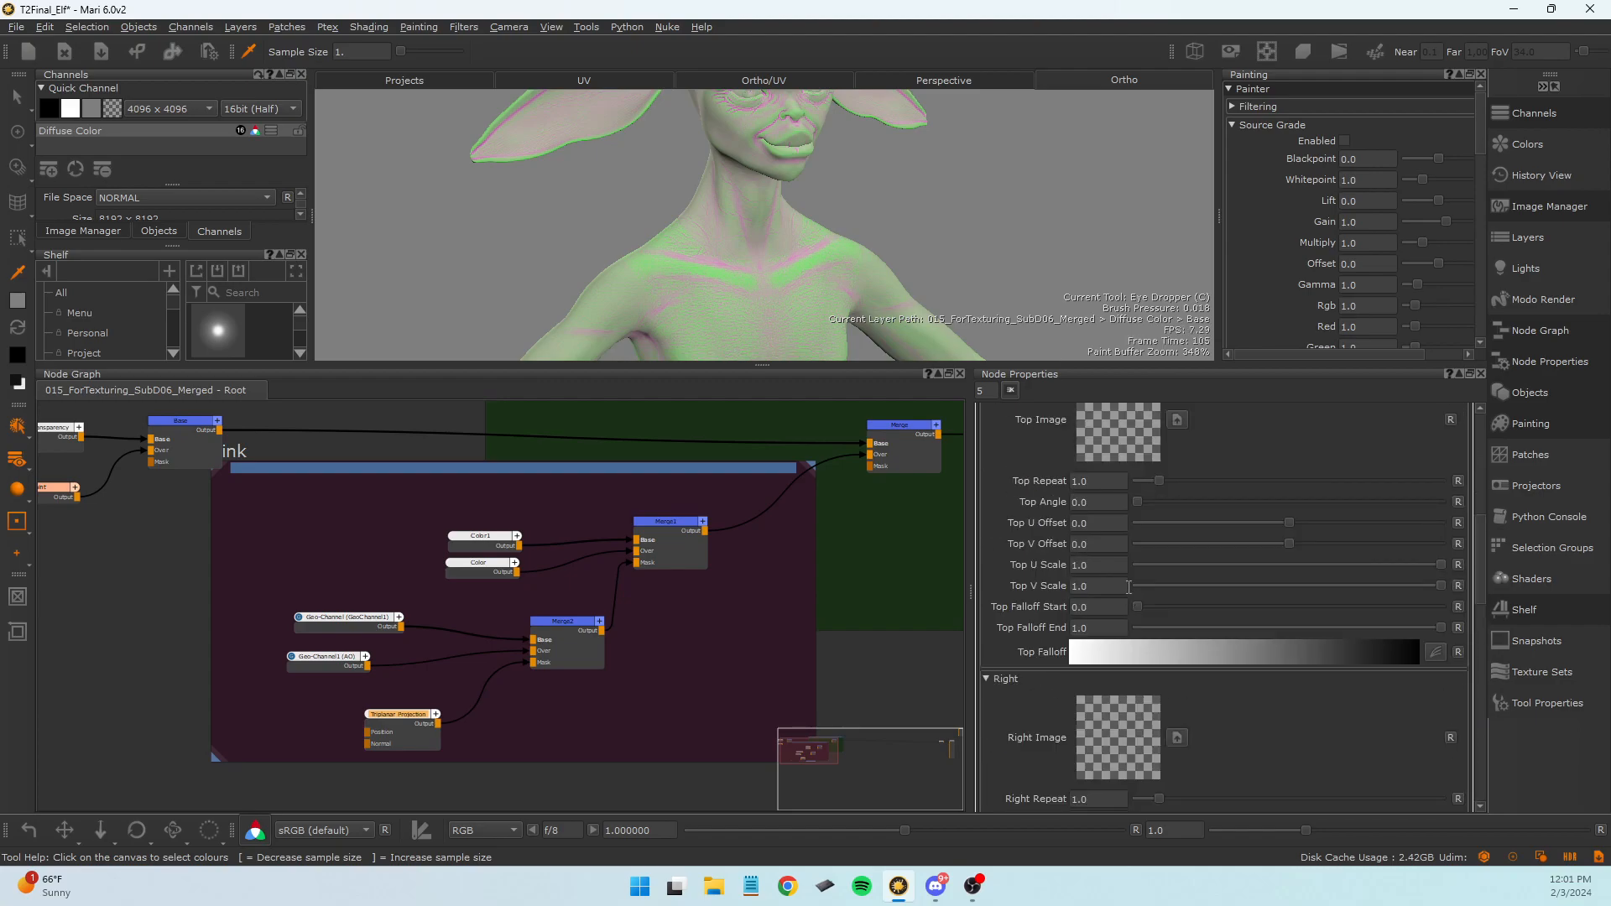
scroll(1082, 570, up, 10)
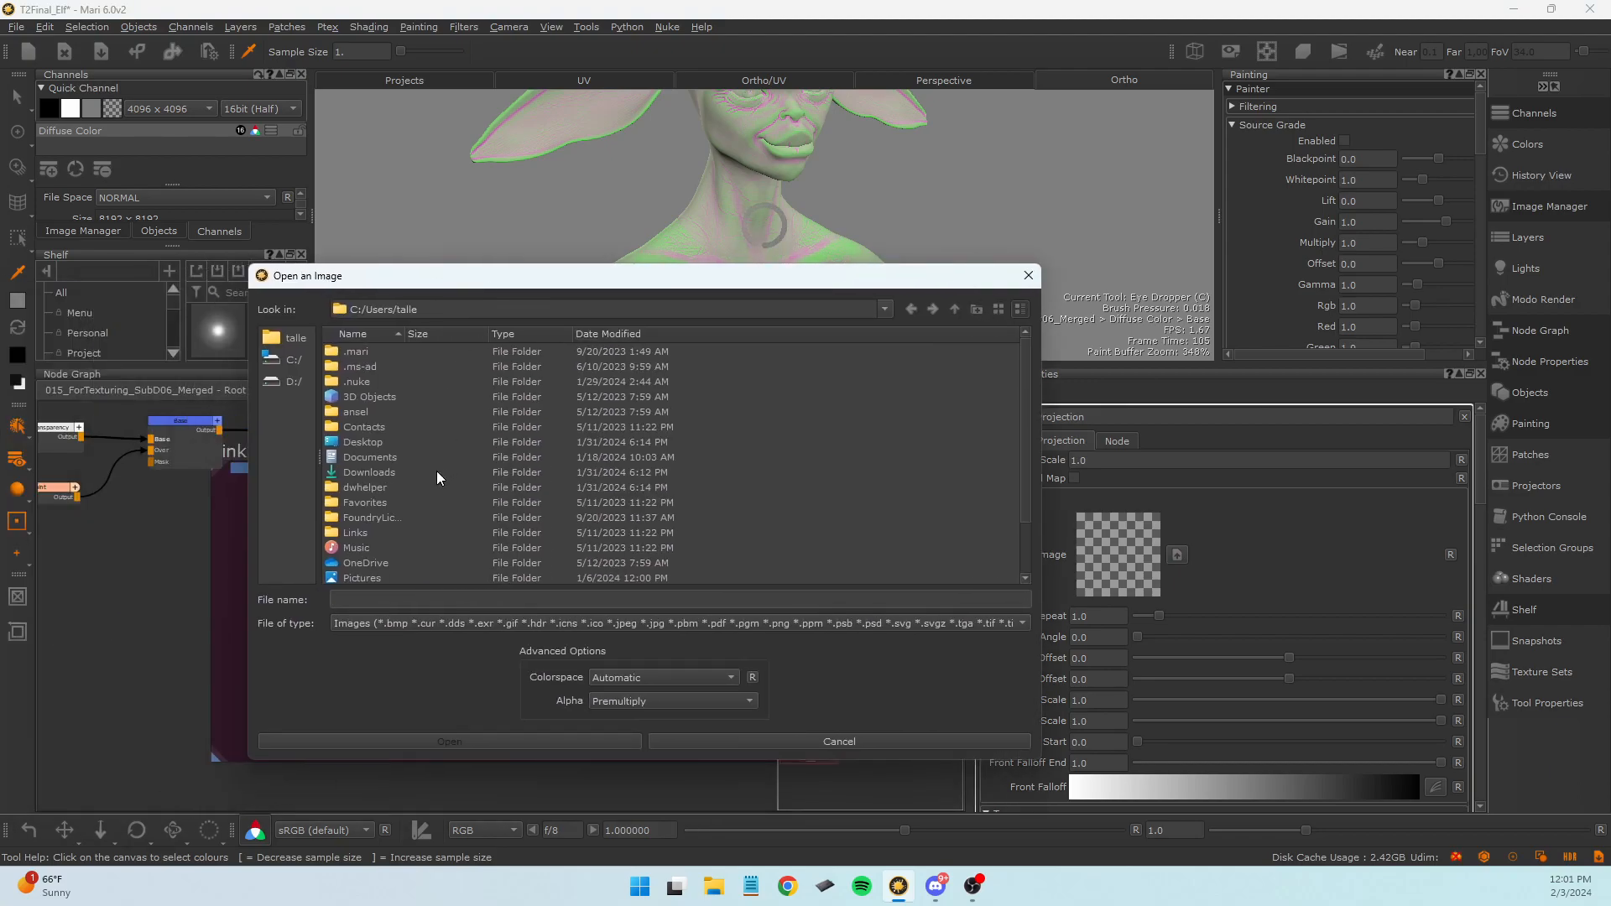
double_click(380, 458)
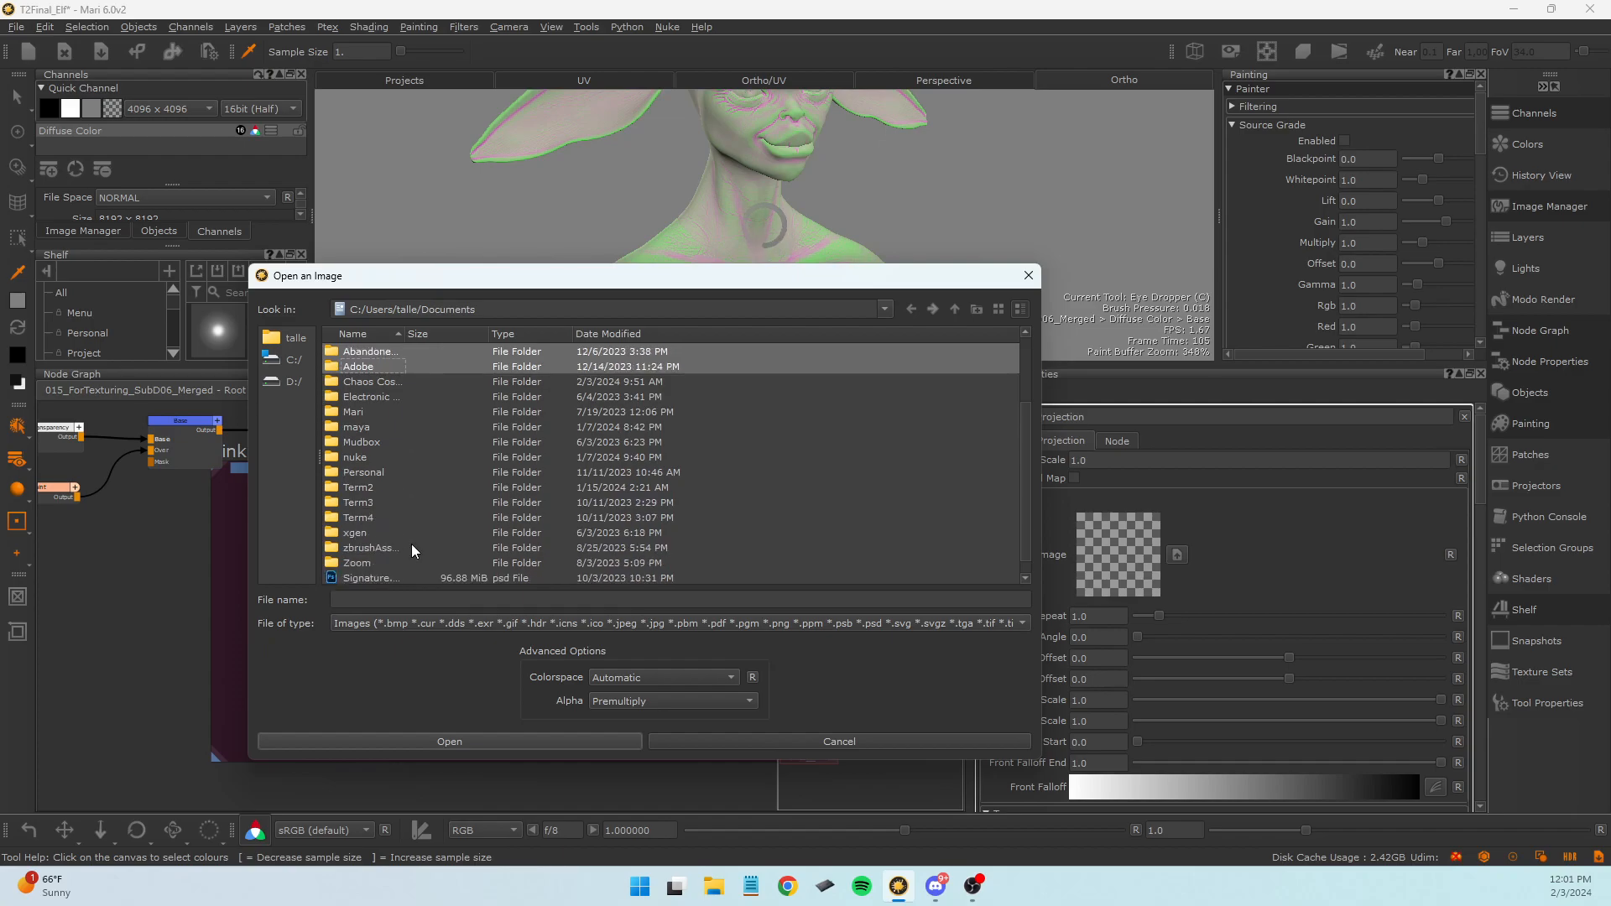
double_click(371, 412)
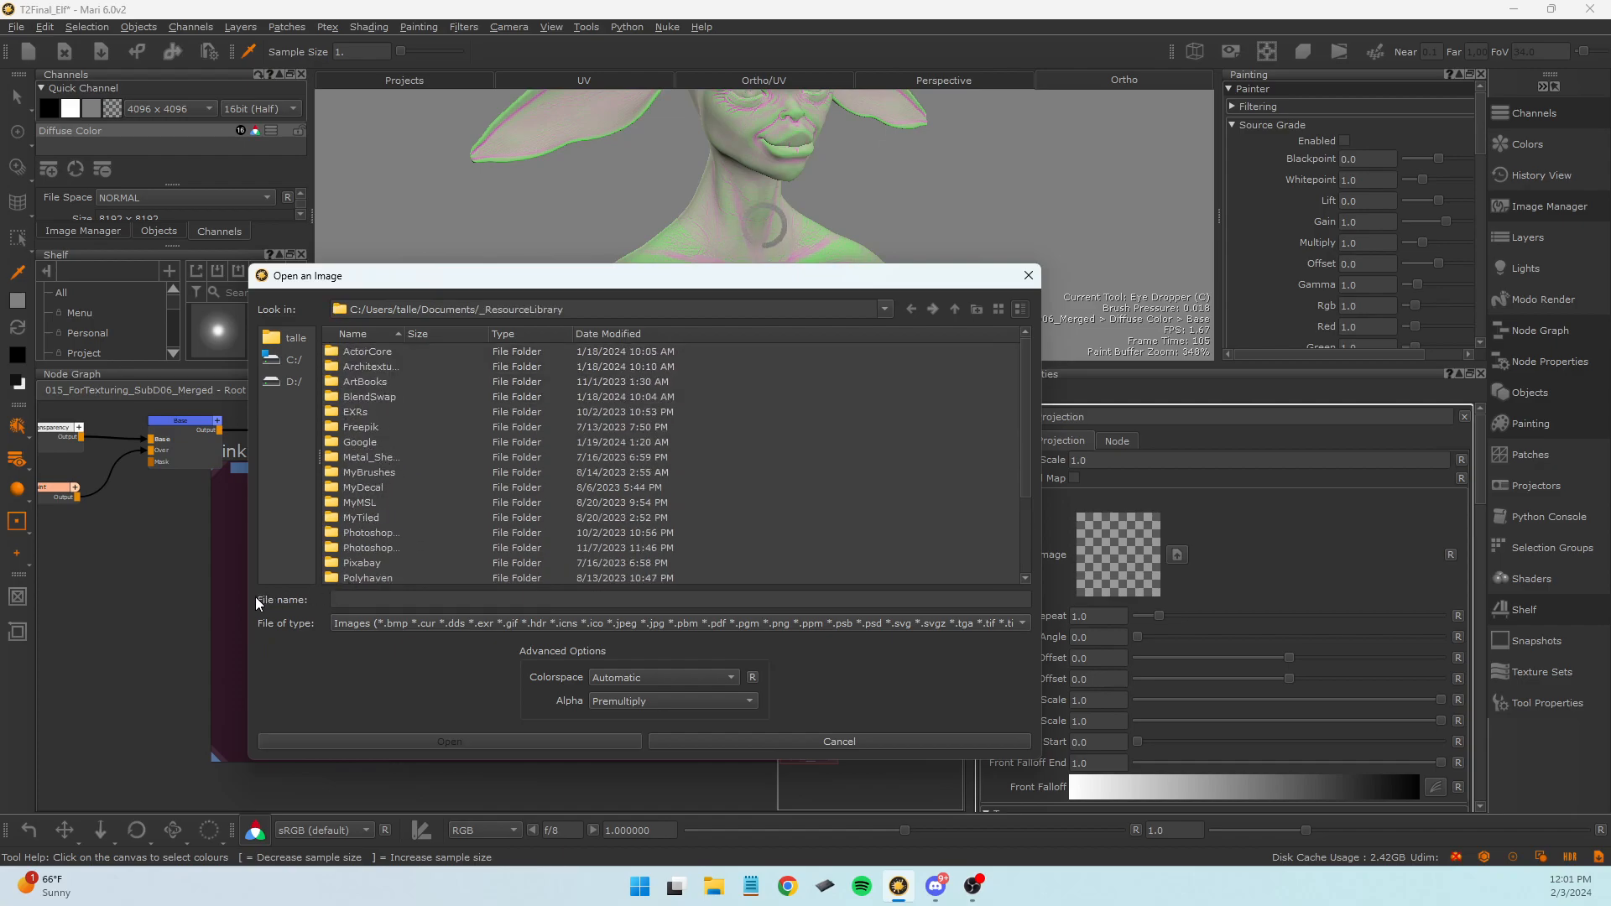
scroll(370, 532, down, 5)
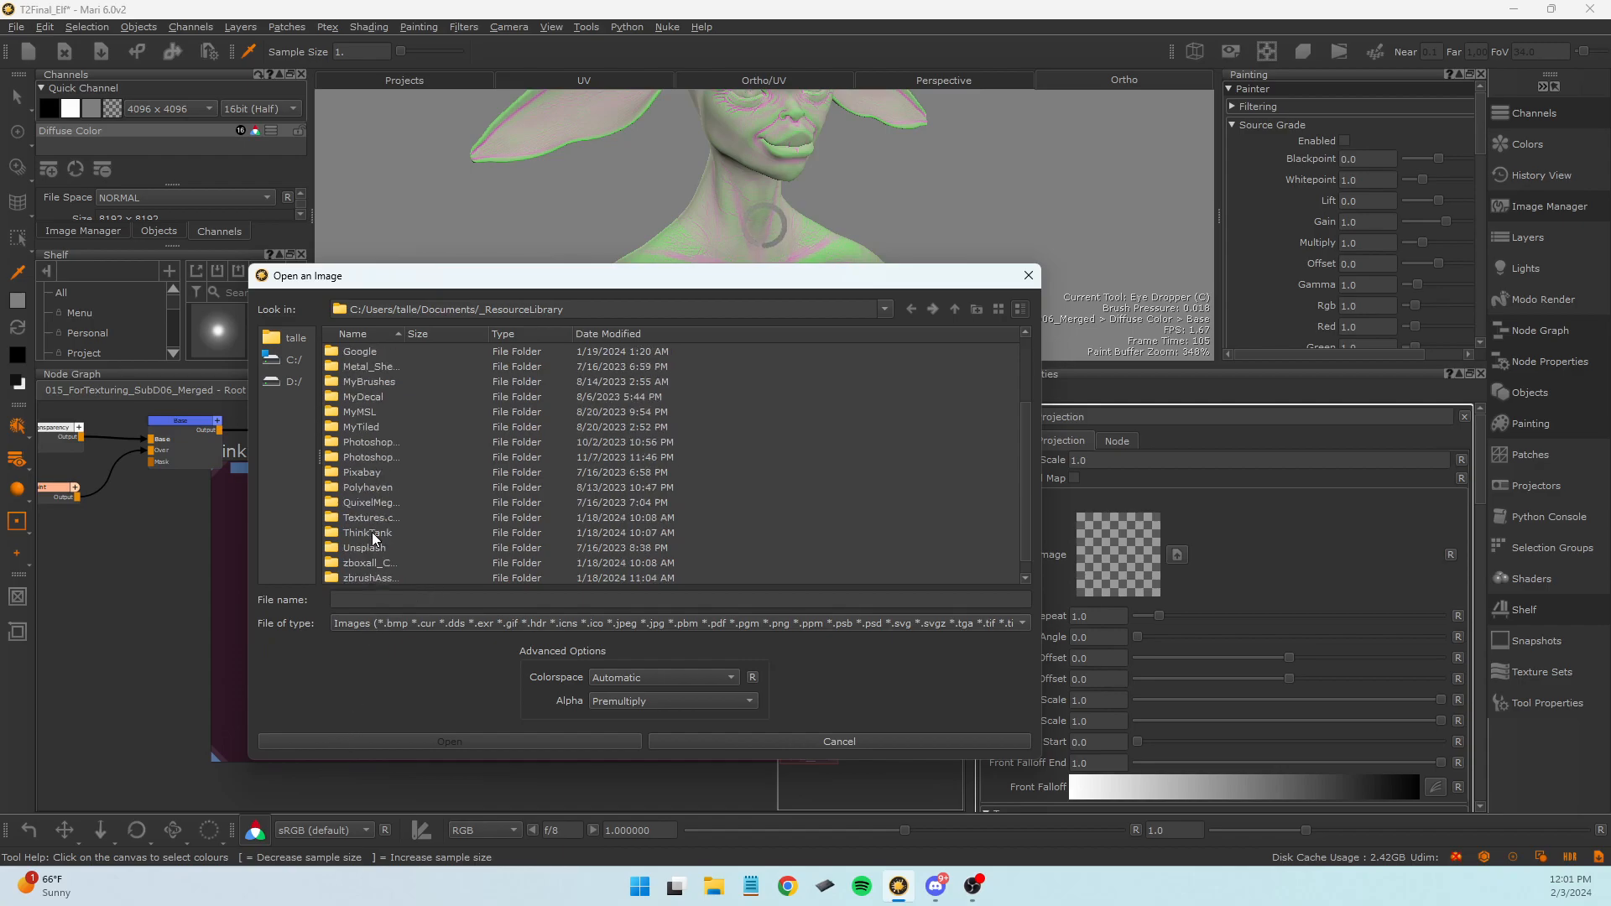
double_click(385, 522)
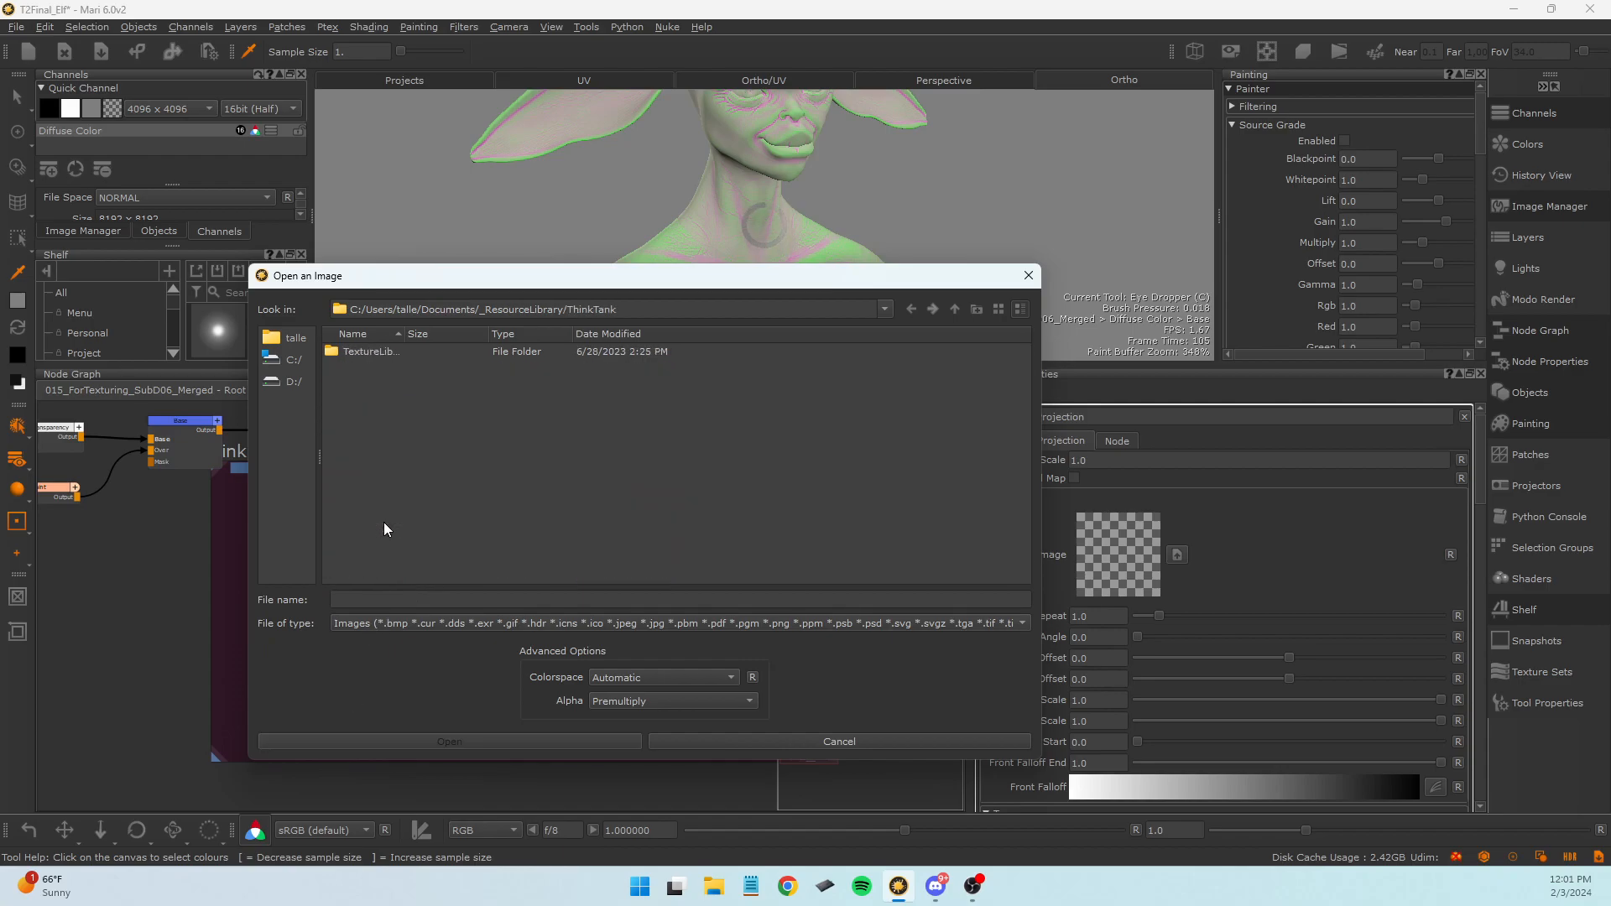
double_click(398, 353)
double_click(374, 426)
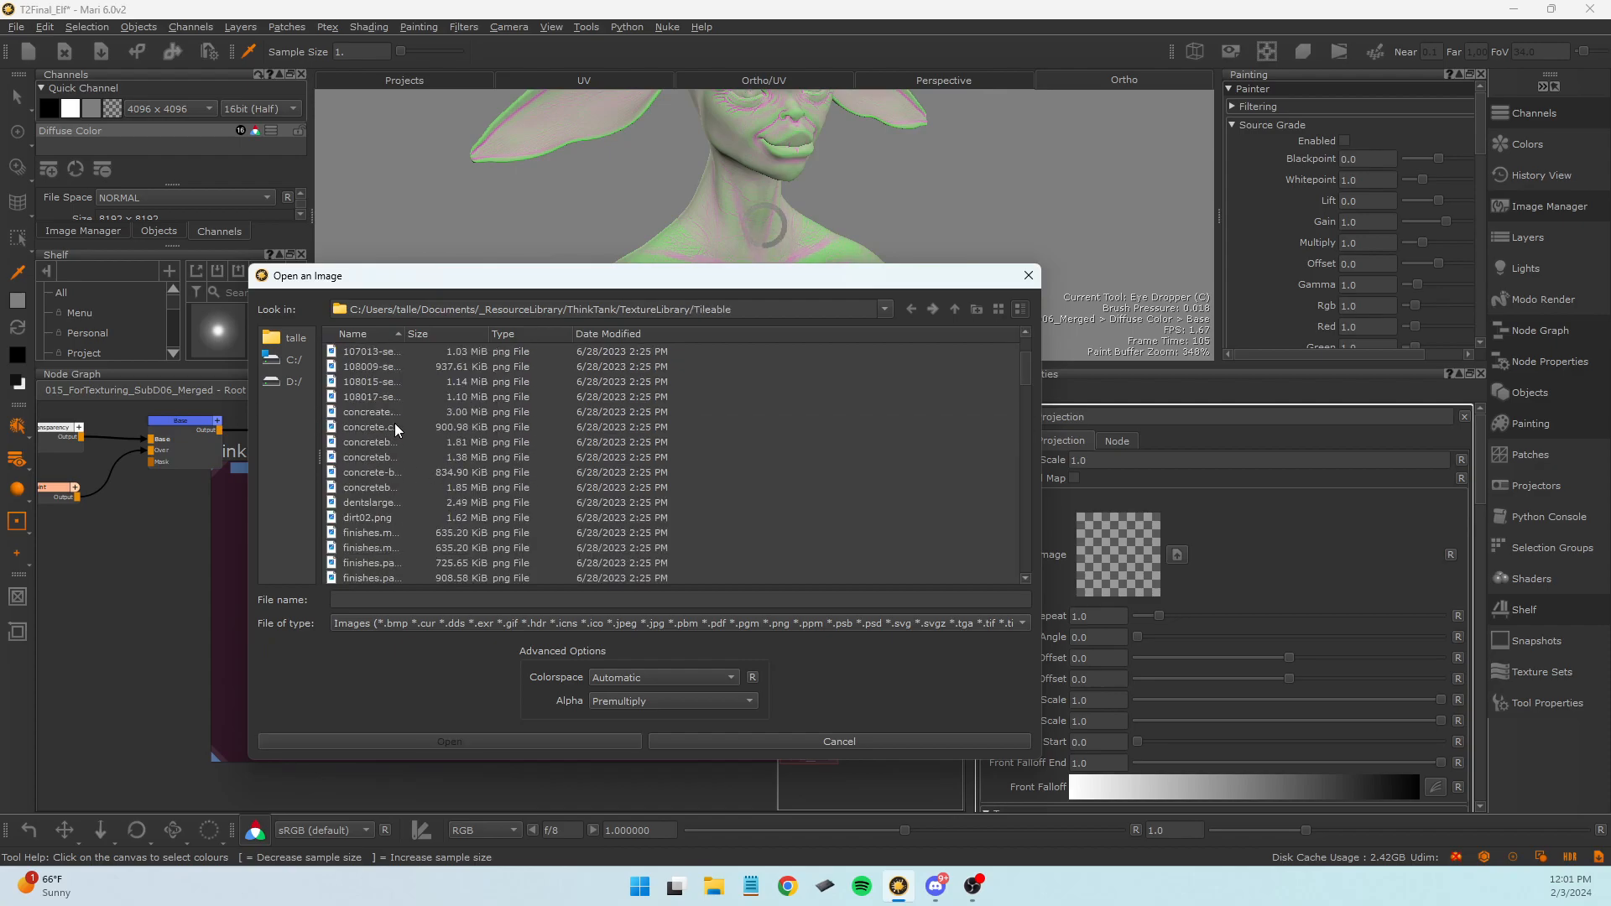
click(385, 441)
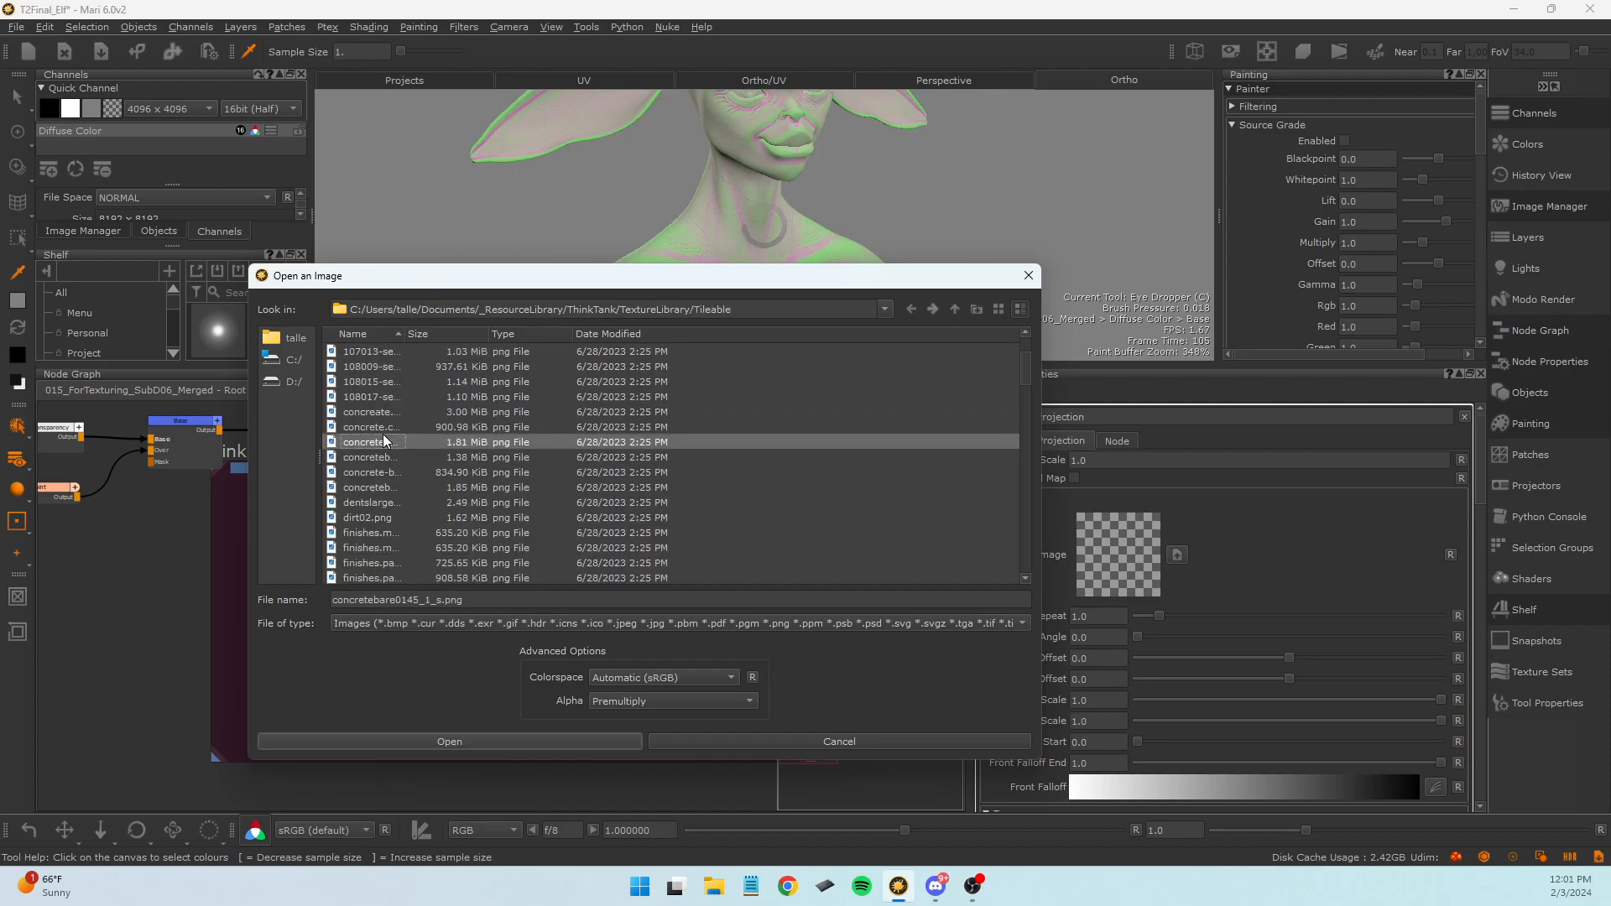
click(437, 741)
Assign the concrete image from the project images to the Triplanar Projection's Top and Right image slots.
scroll(1185, 542, down, 3)
scroll(1185, 542, up, 2)
scroll(1185, 542, down, 2)
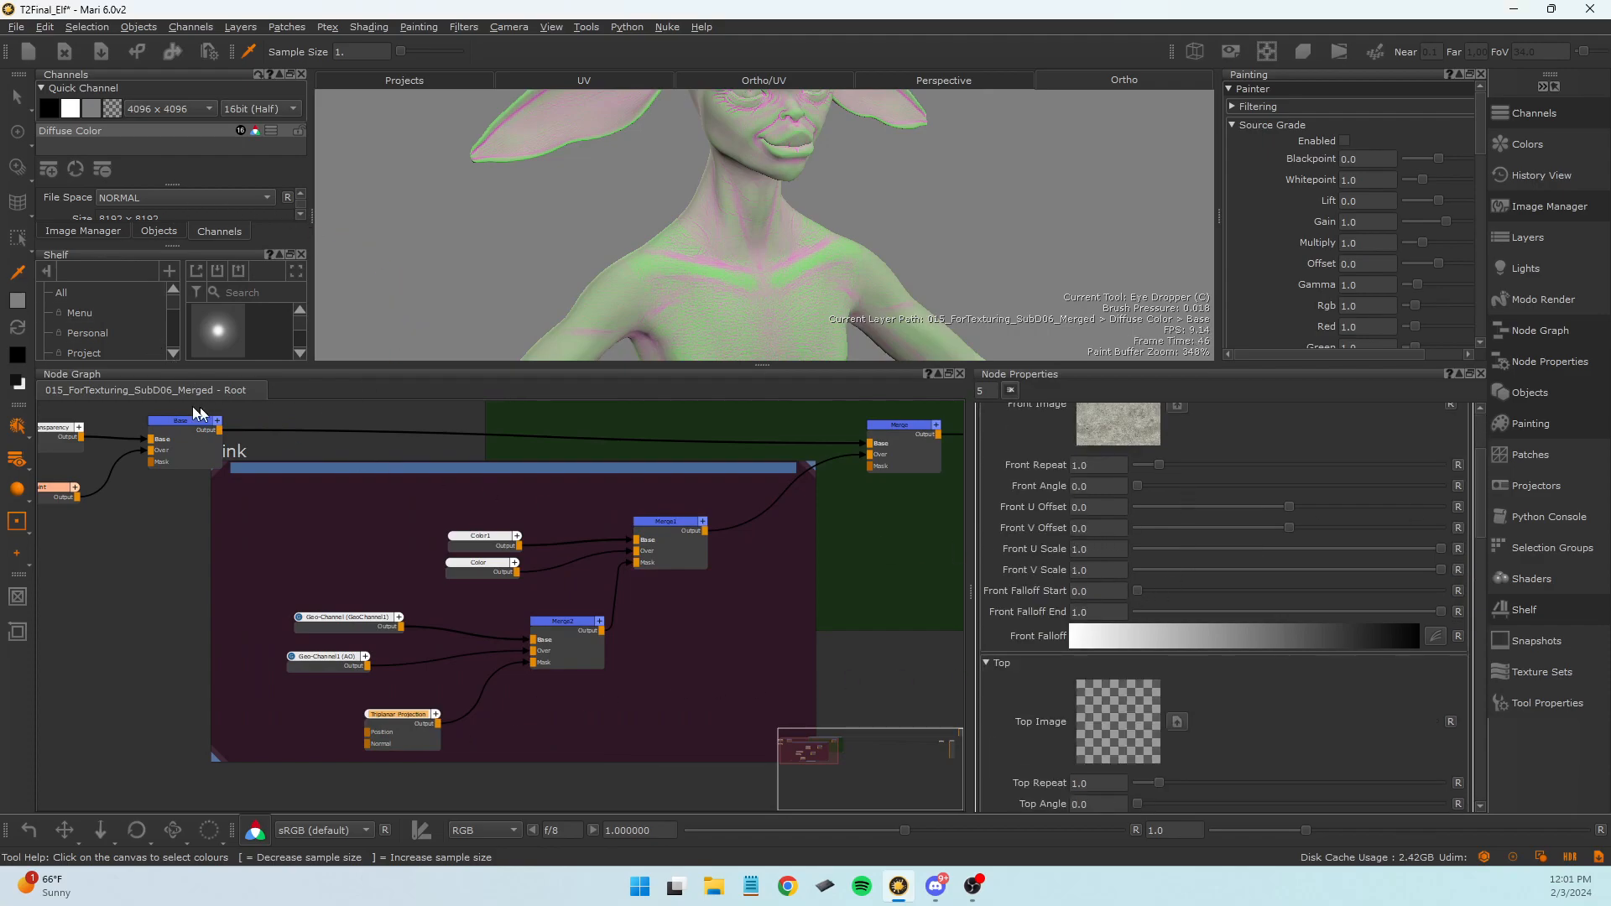
click(83, 232)
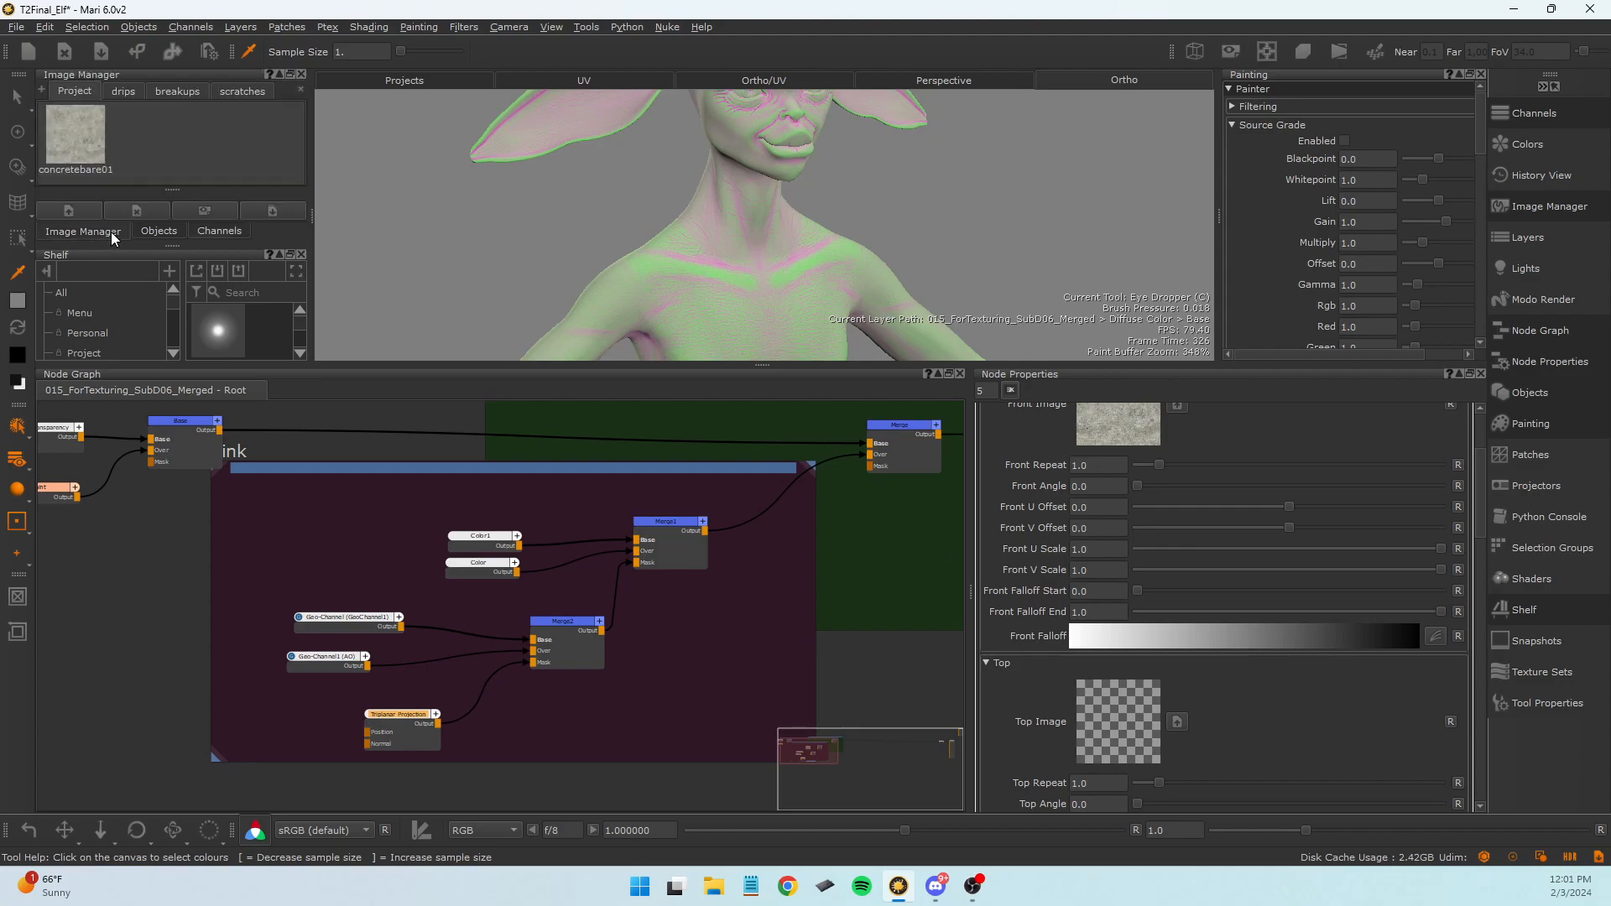
drag(77, 134, 1093, 713)
scroll(1093, 713, down, 3)
drag(84, 126, 1100, 722)
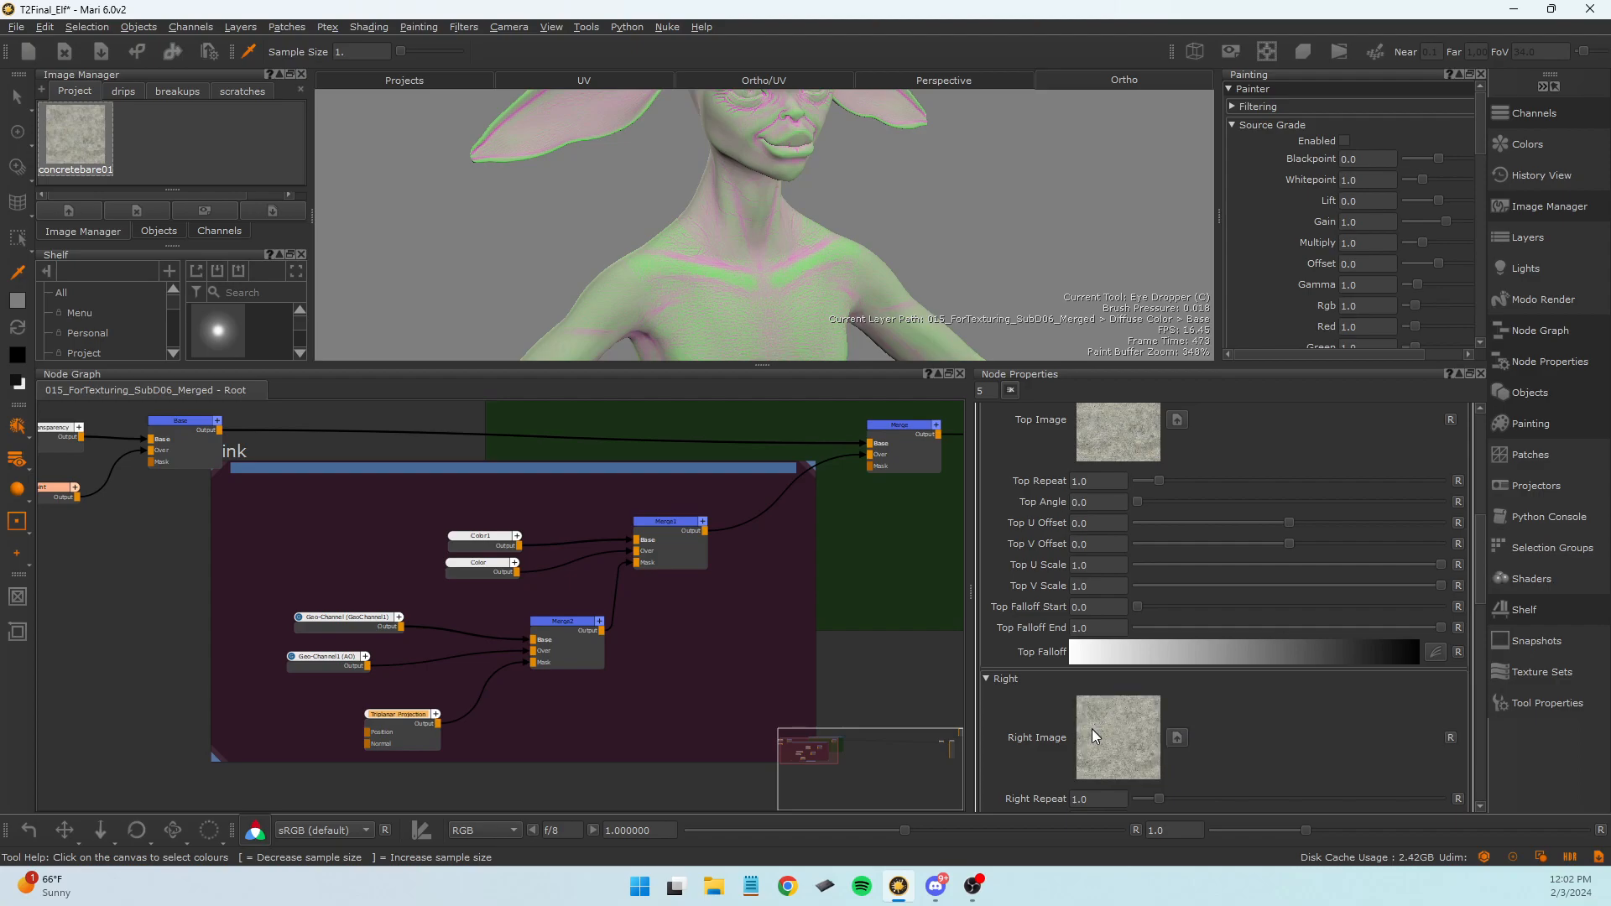
scroll(1093, 730, up, 3)
scroll(1043, 765, down, 3)
Set the Triplanar Projection's Front Repeat to 3.924 and Front U Offset to -0.044, and nudge it and Merge2 within the Pink backdrop.
drag(409, 742, 387, 736)
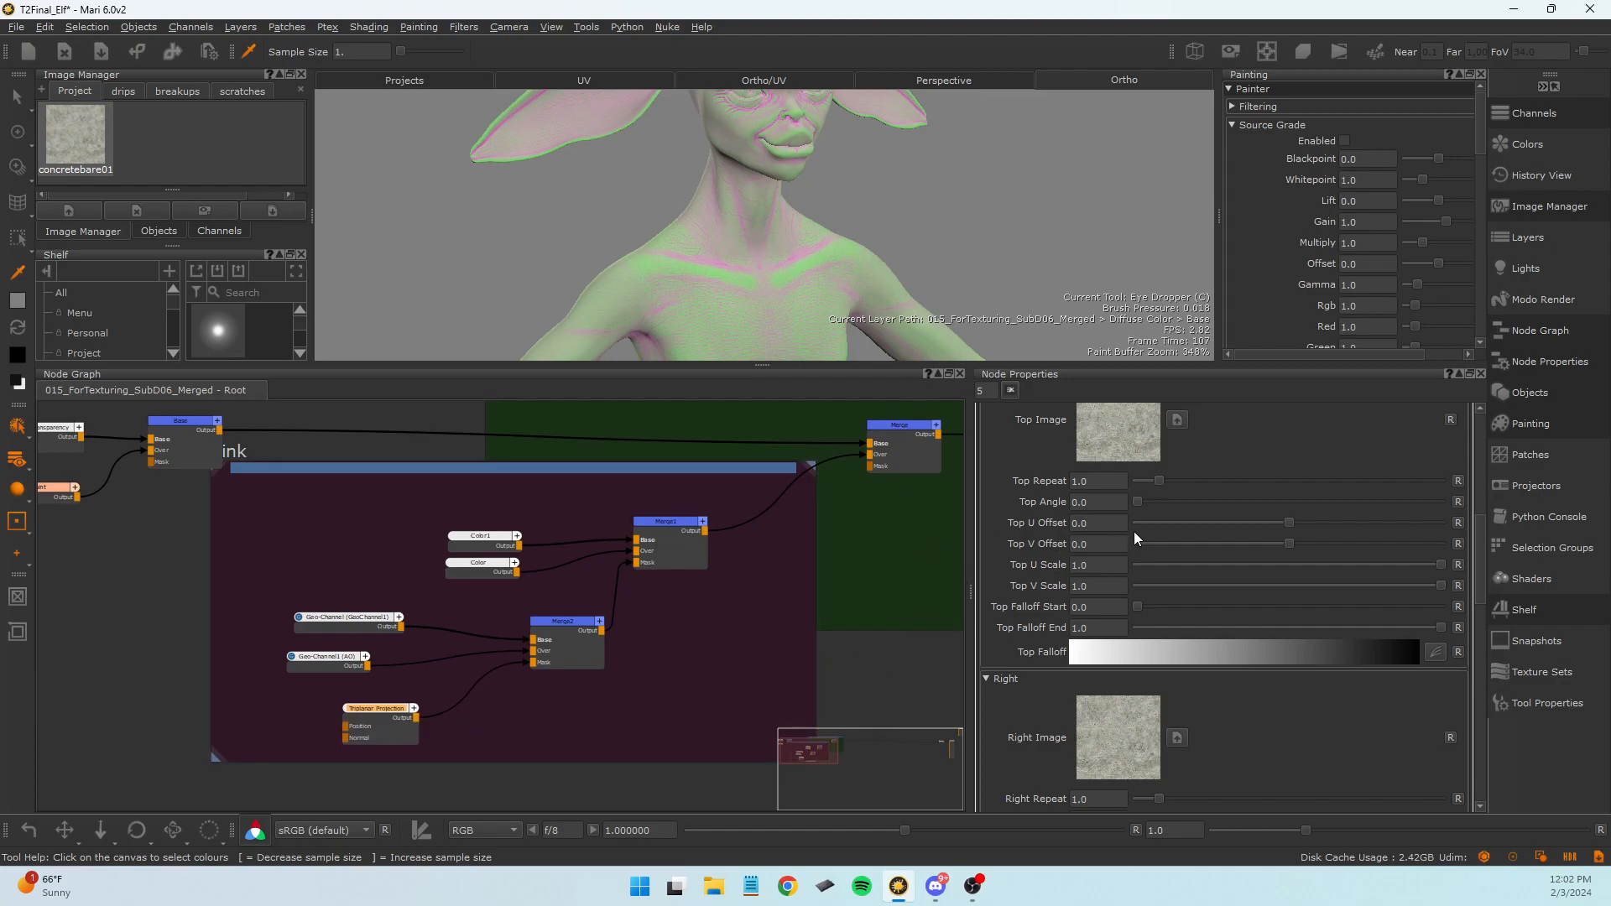
scroll(1015, 556, down, 1)
scroll(1032, 571, up, 10)
drag(1158, 616, 1208, 616)
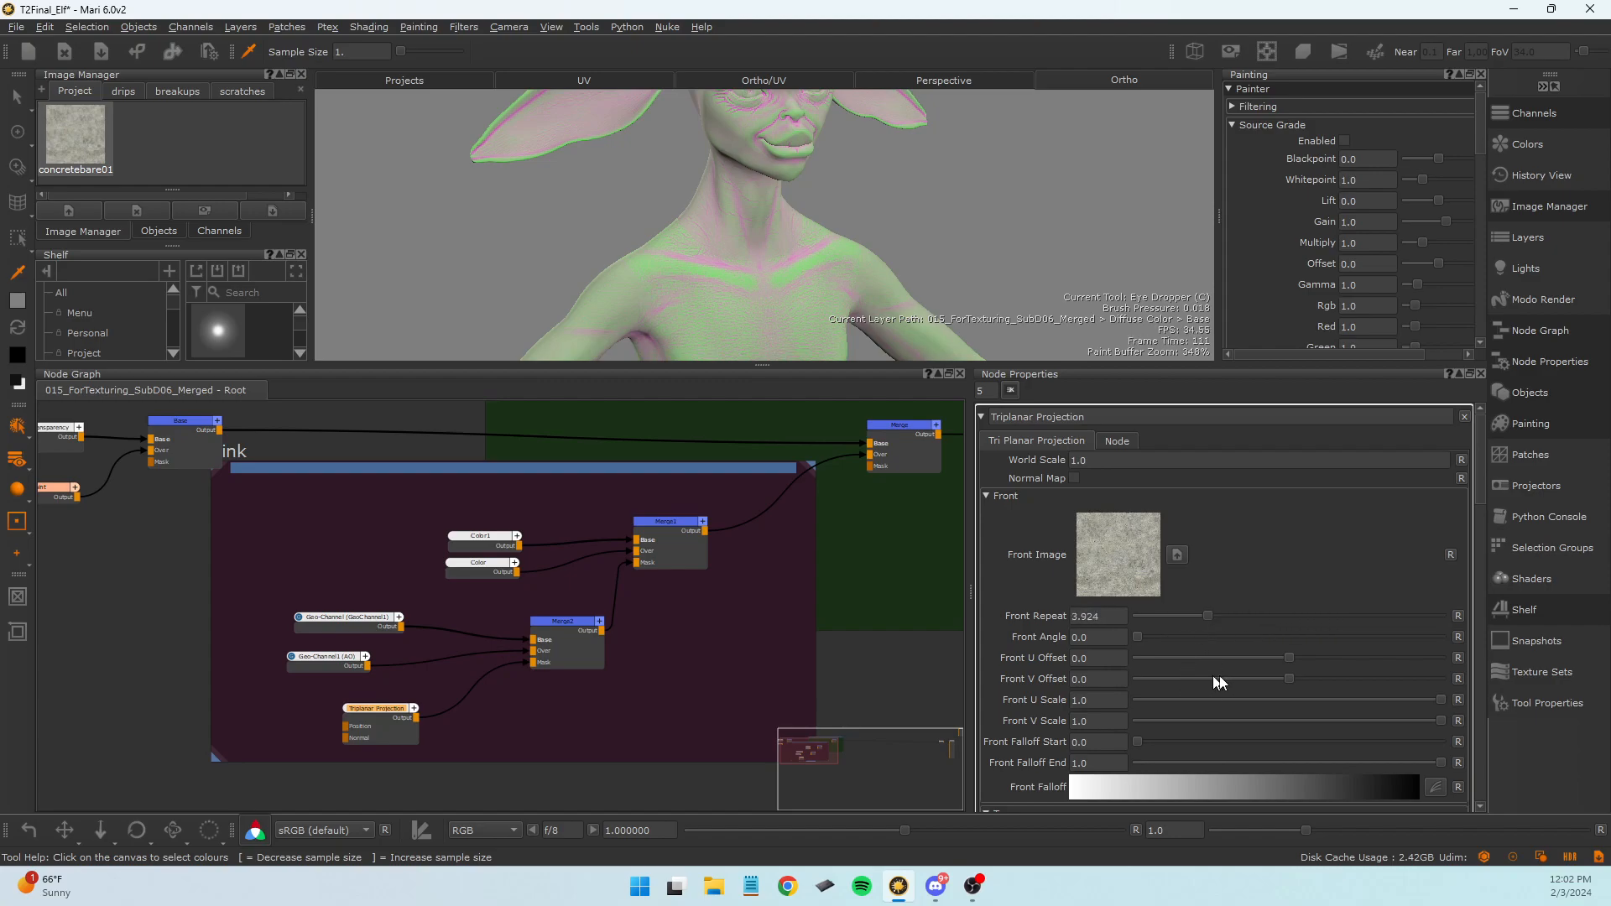
mouse_move(1300, 657)
mouse_down()
mouse_move(1346, 652)
mouse_move(1282, 657)
mouse_up()
drag(582, 656, 580, 647)
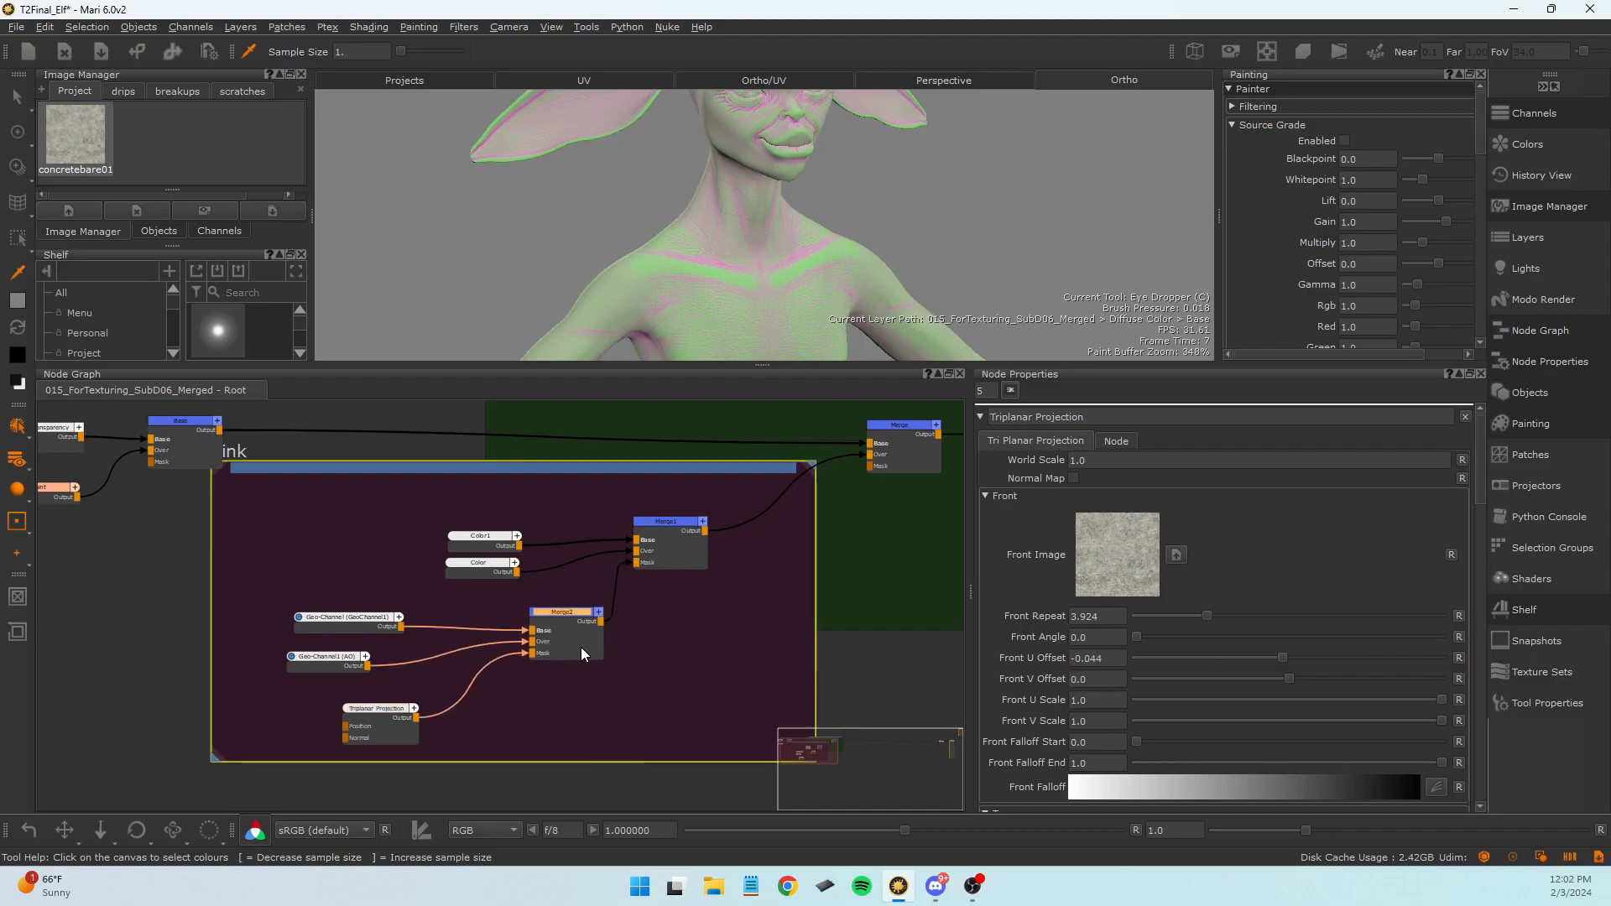
mouse_move(386, 728)
mouse_down()
mouse_move(390, 704)
mouse_move(360, 712)
mouse_up()
Add a Merge node after the Green backdrop's Merge and move it right, outside the backdrop.
middle_drag(591, 648, 405, 718)
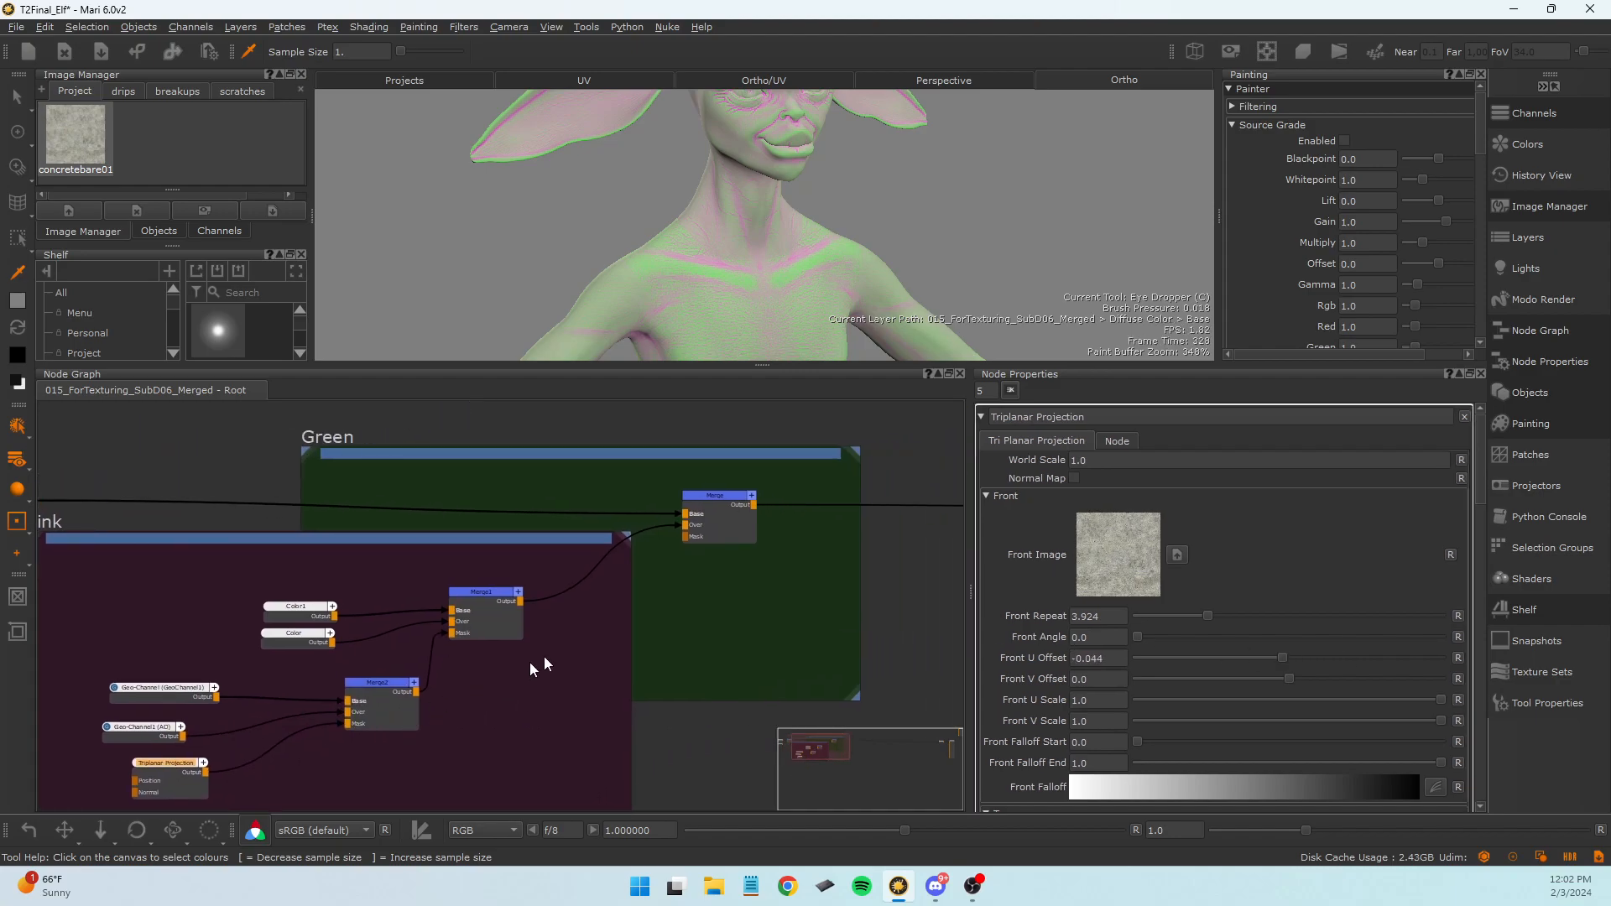
middle_drag(726, 578, 568, 592)
mouse_move(550, 535)
mouse_down()
mouse_move(541, 521)
mouse_move(570, 525)
mouse_up()
key(m)
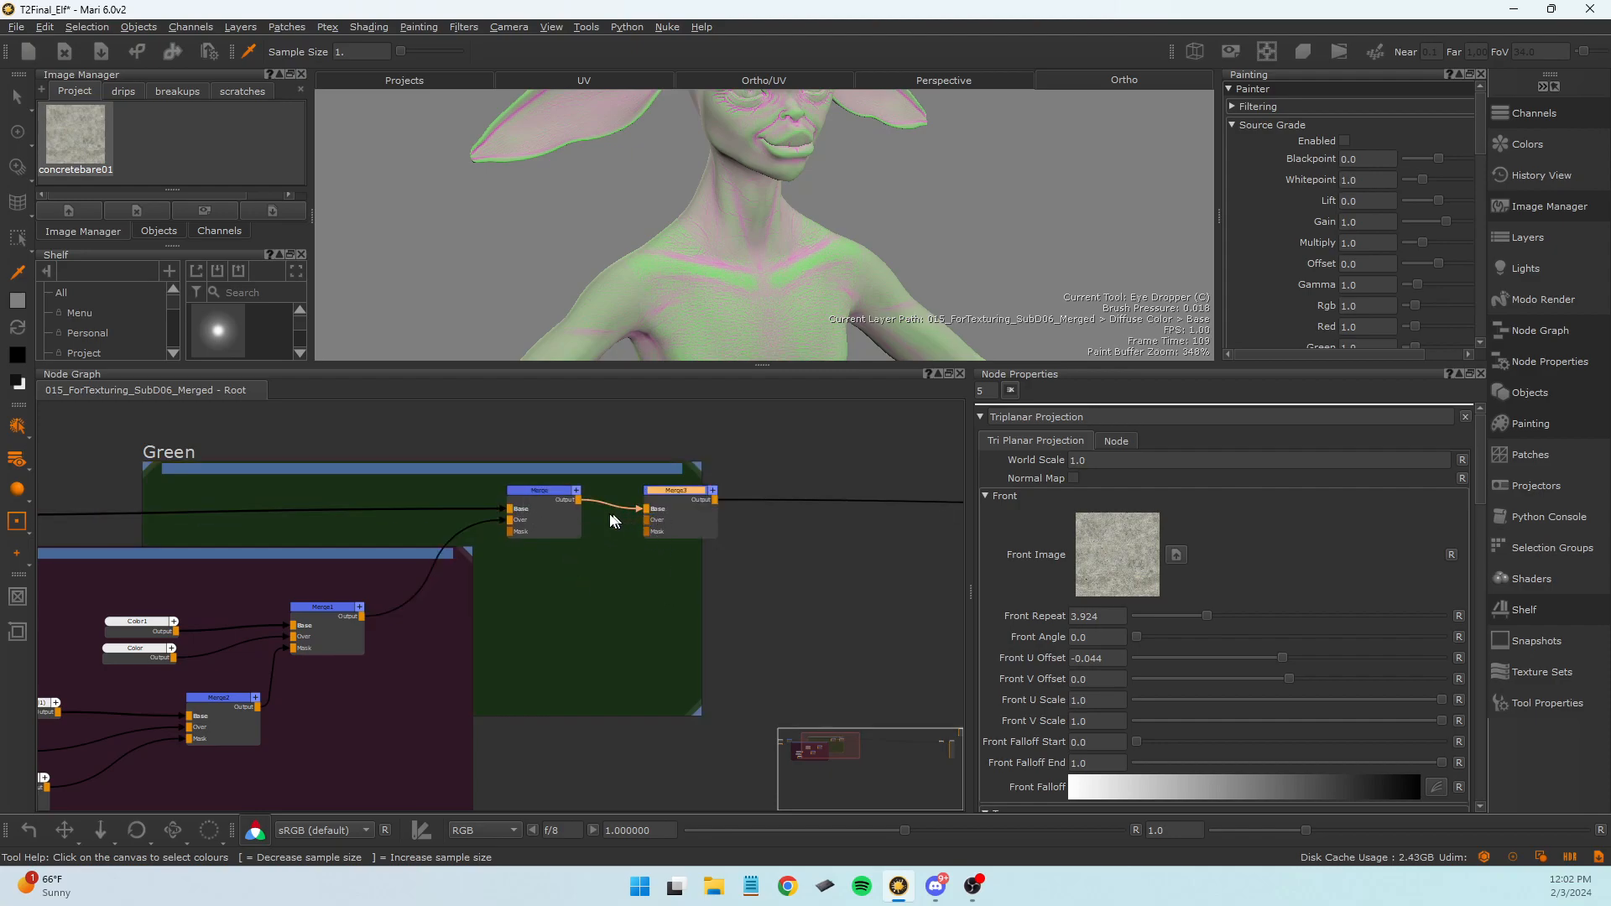
drag(704, 504, 798, 495)
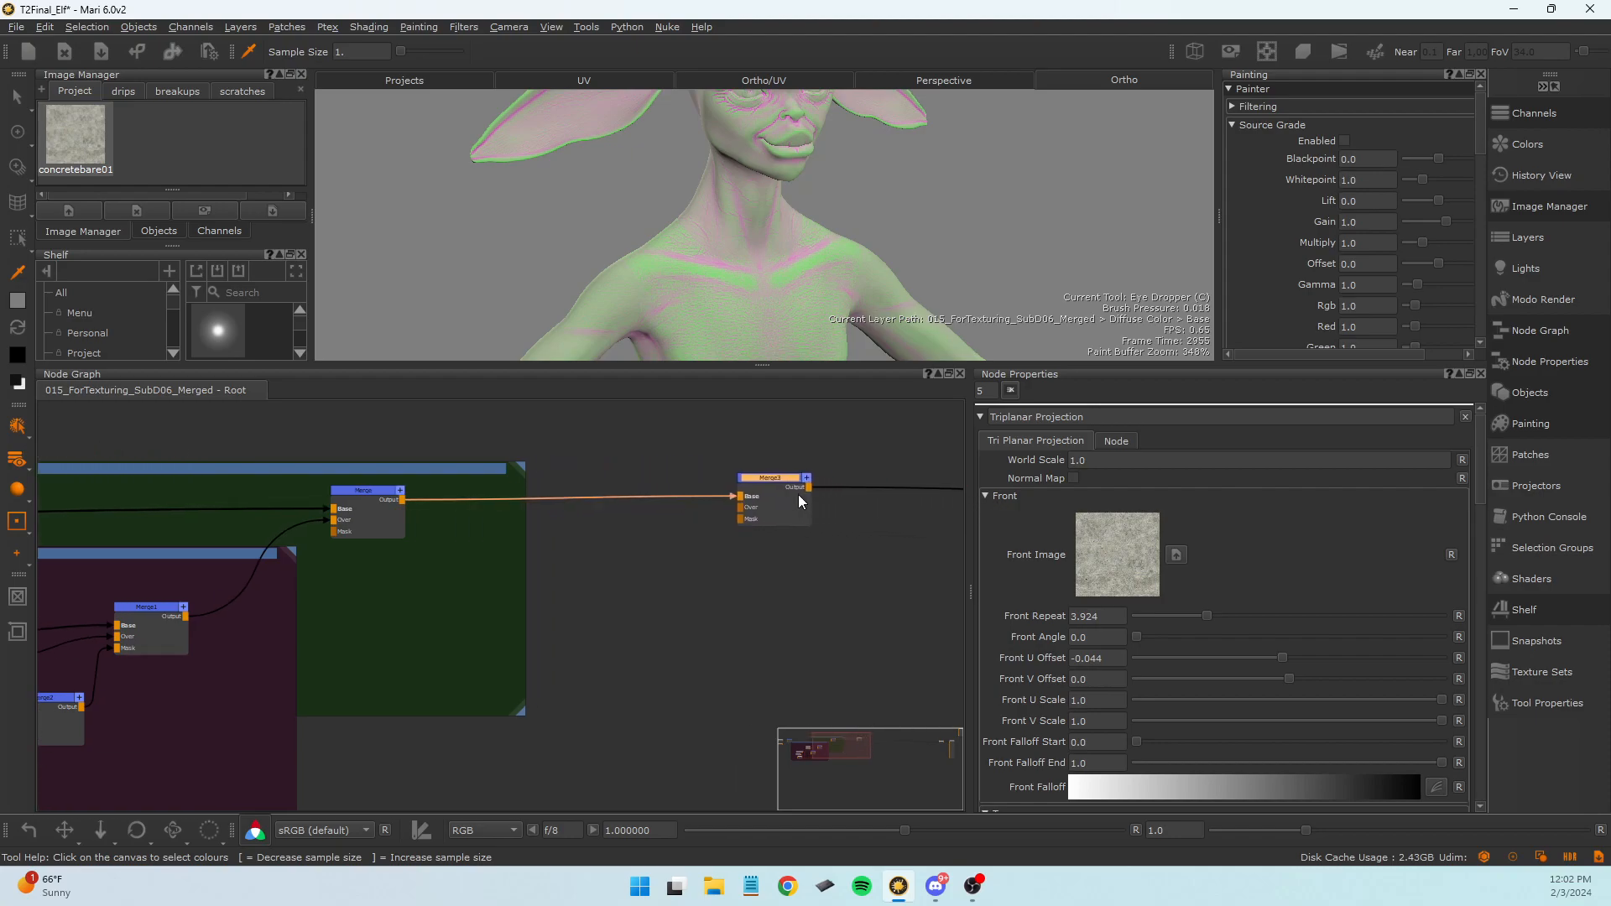
Create a second Tri Planar Projection node and connect its output to the new Merge node's Over input.
click(717, 596)
middle_drag(753, 571, 772, 581)
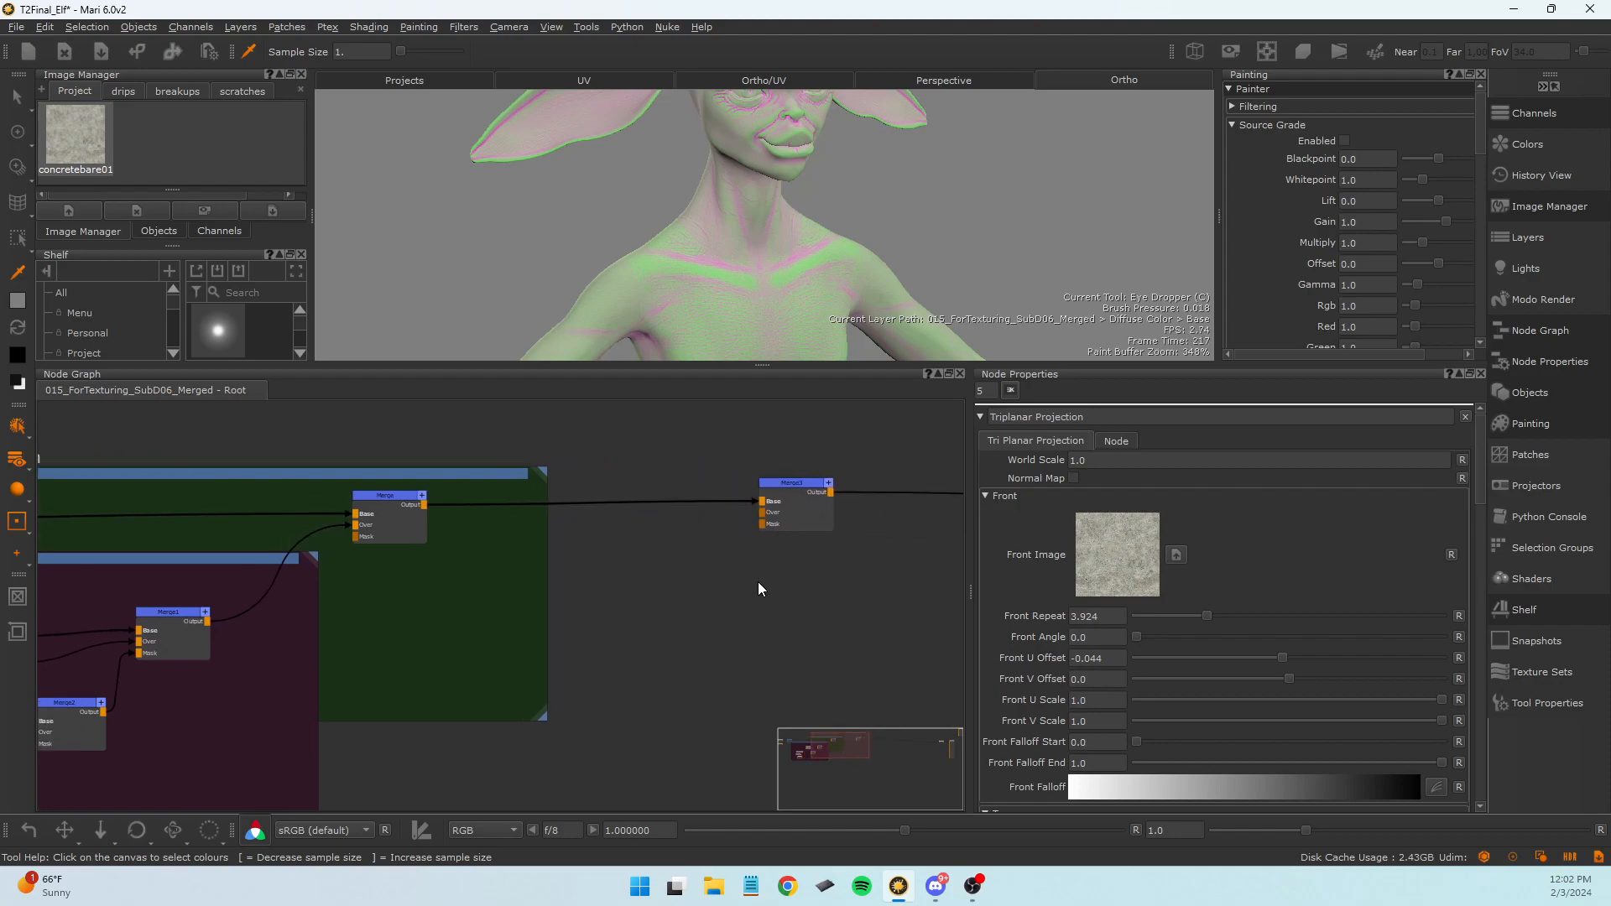
key(Tab)
text(tri)
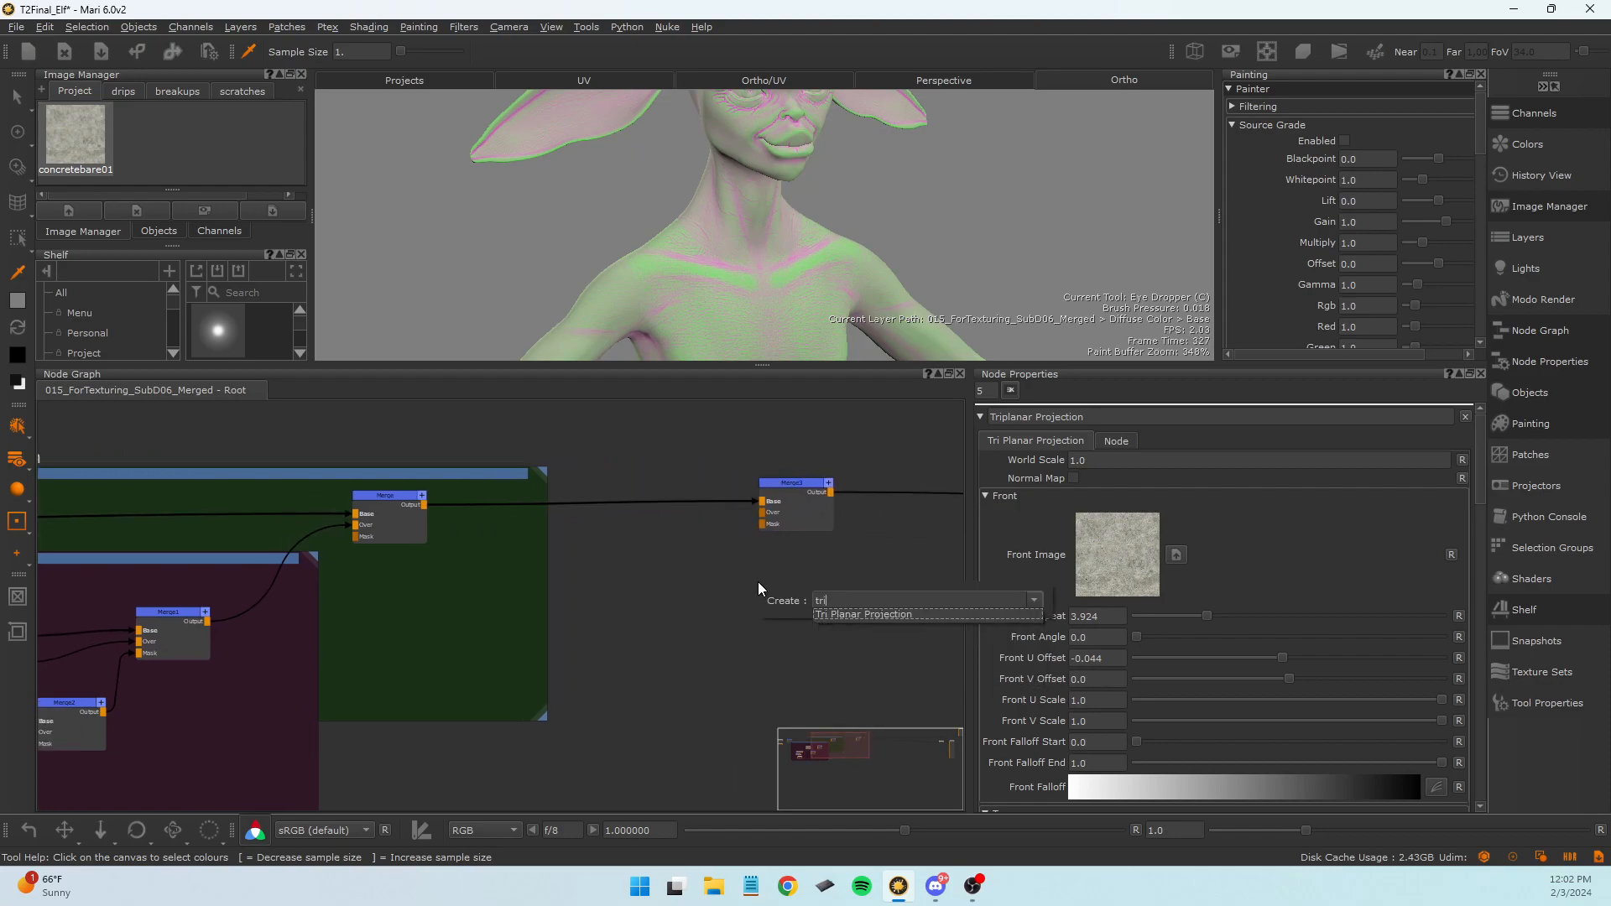
key(Return)
drag(829, 600, 763, 512)
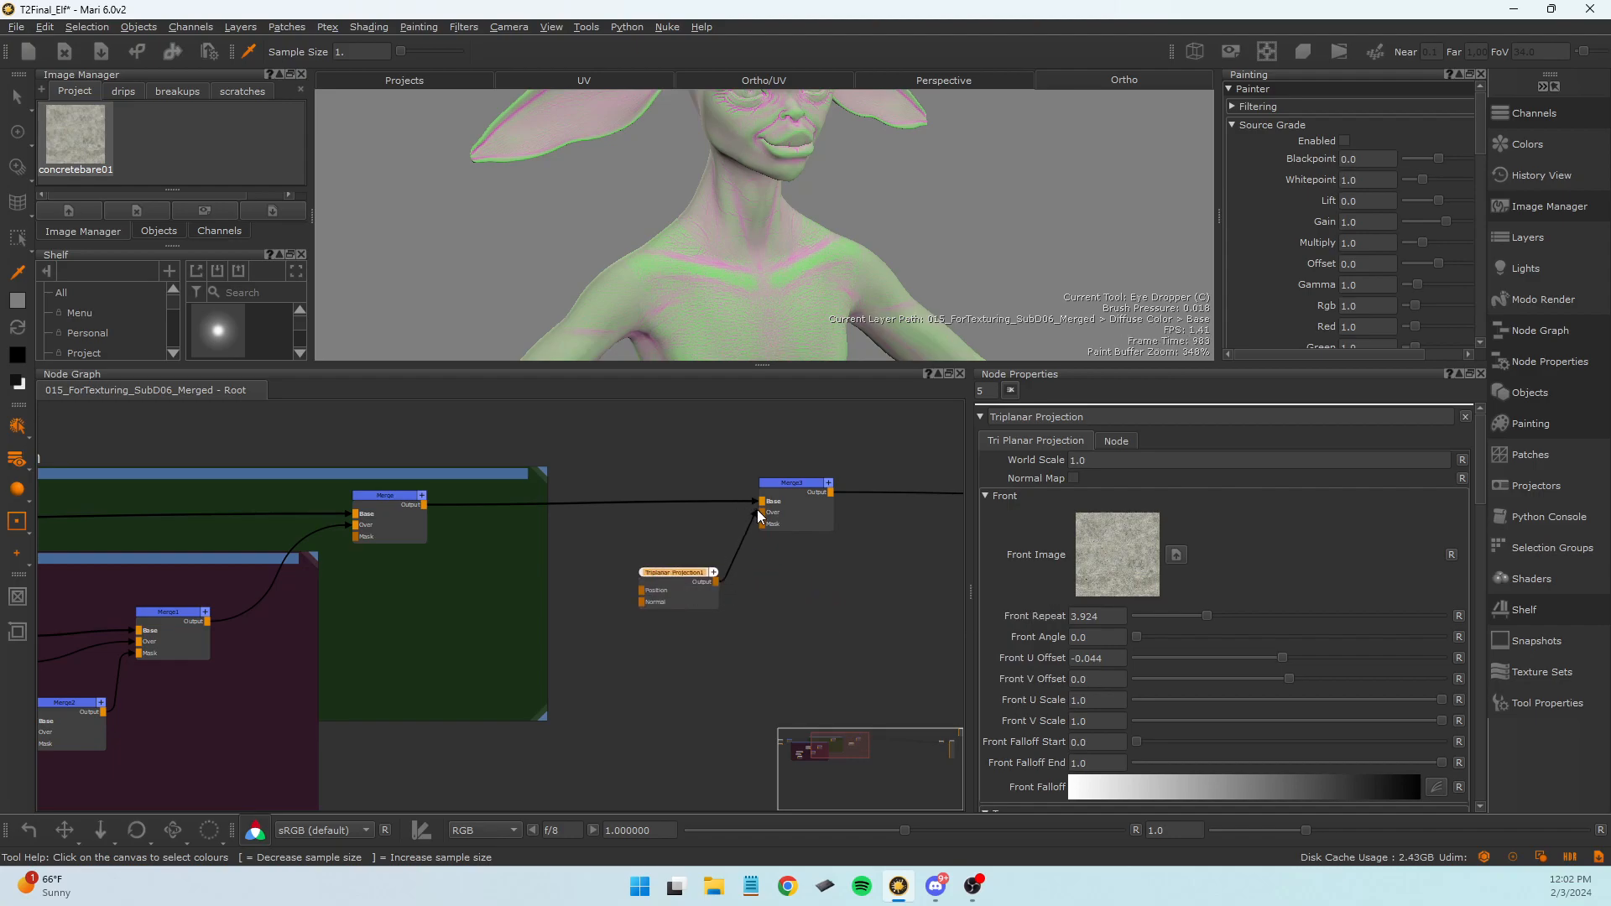
Load metal_0078.jpg from the TextureLibrary/Metal folder as the second Triplanar Projection's front image.
double_click(688, 602)
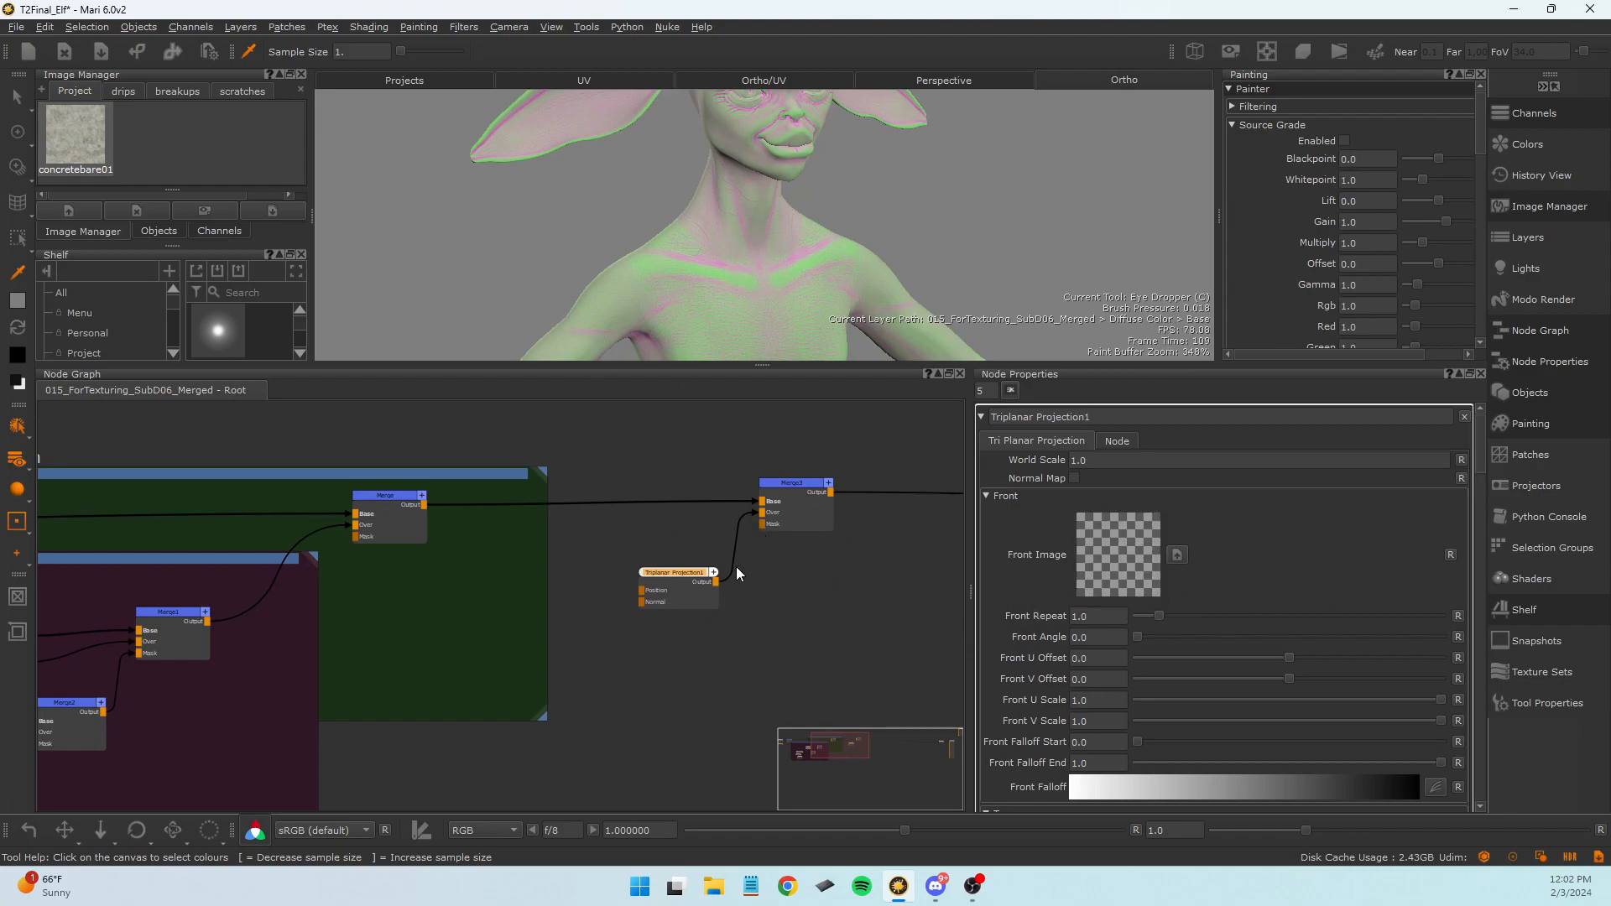
click(1177, 553)
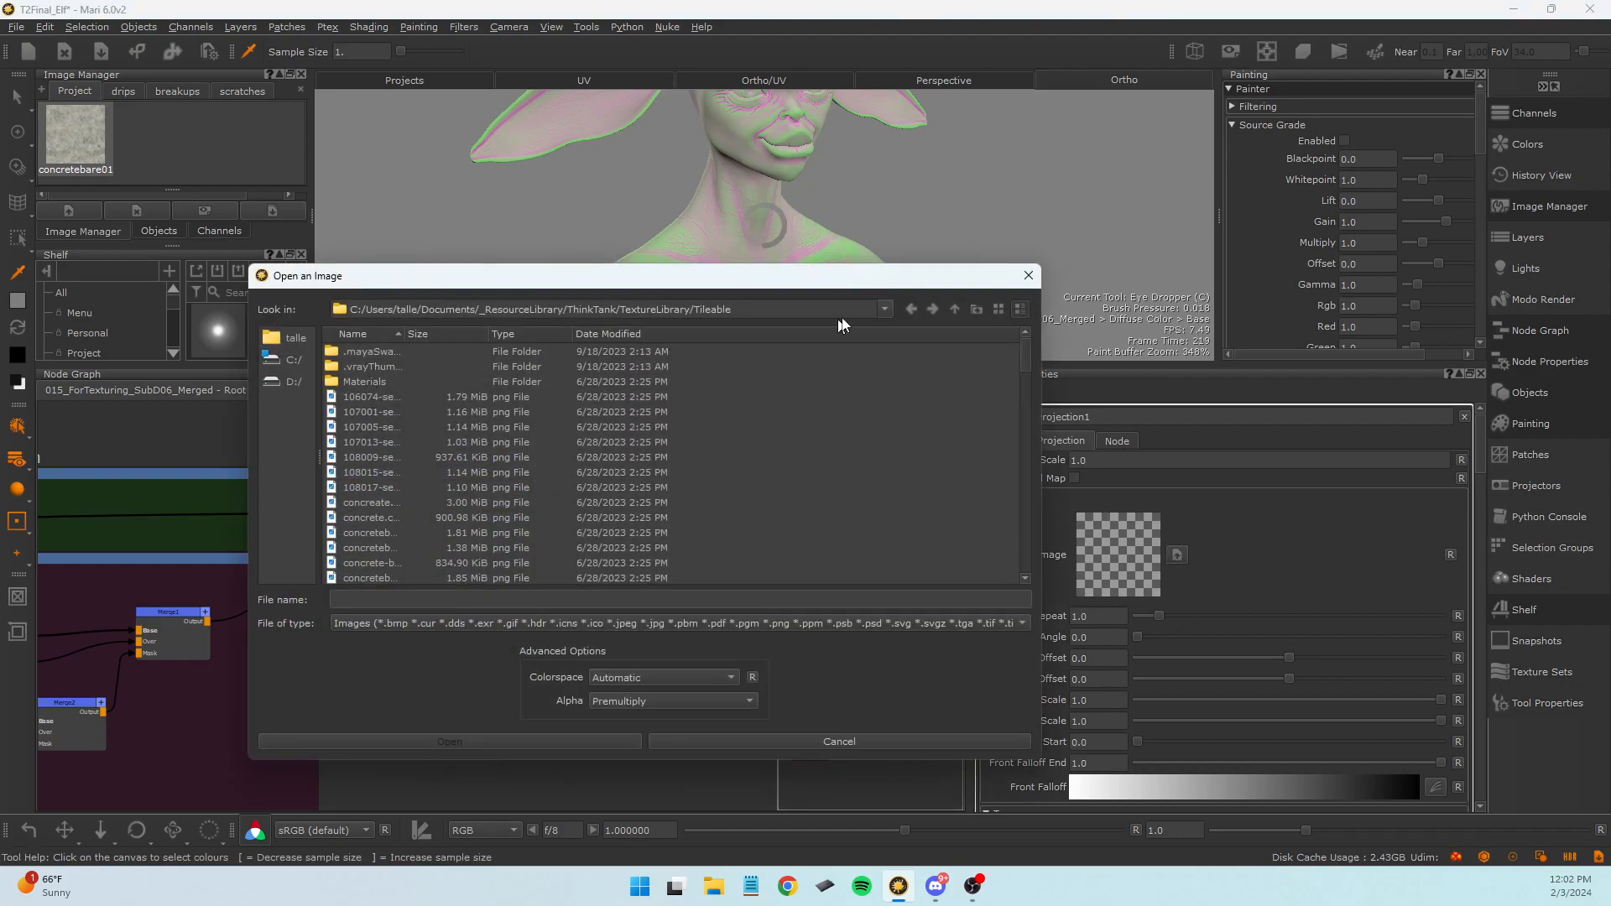
click(882, 308)
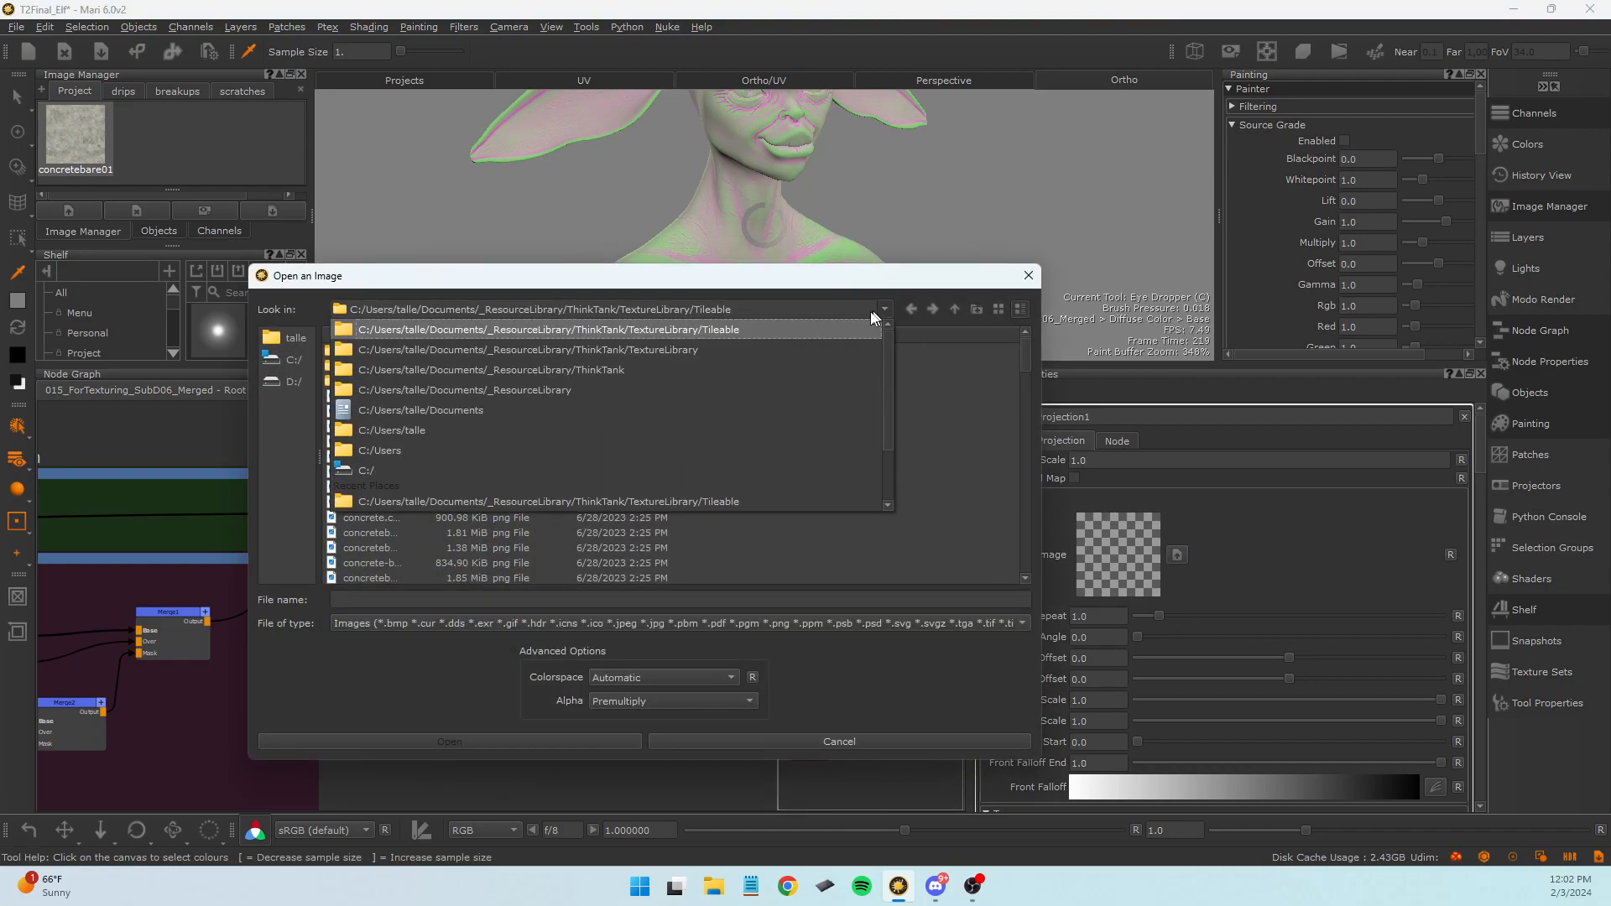
click(773, 359)
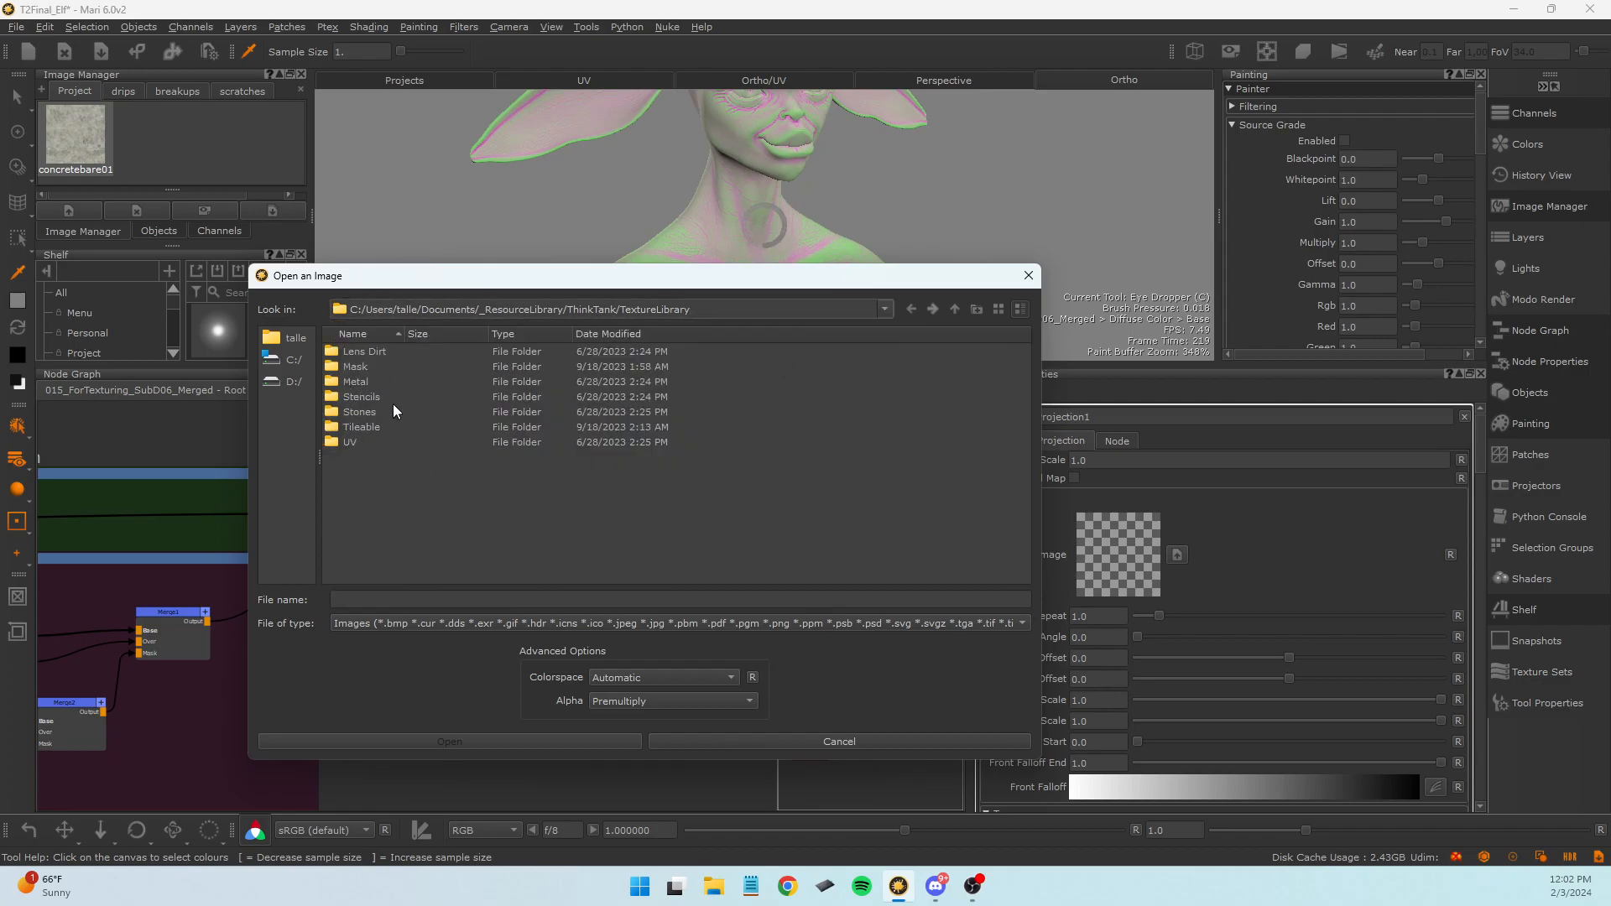
double_click(371, 381)
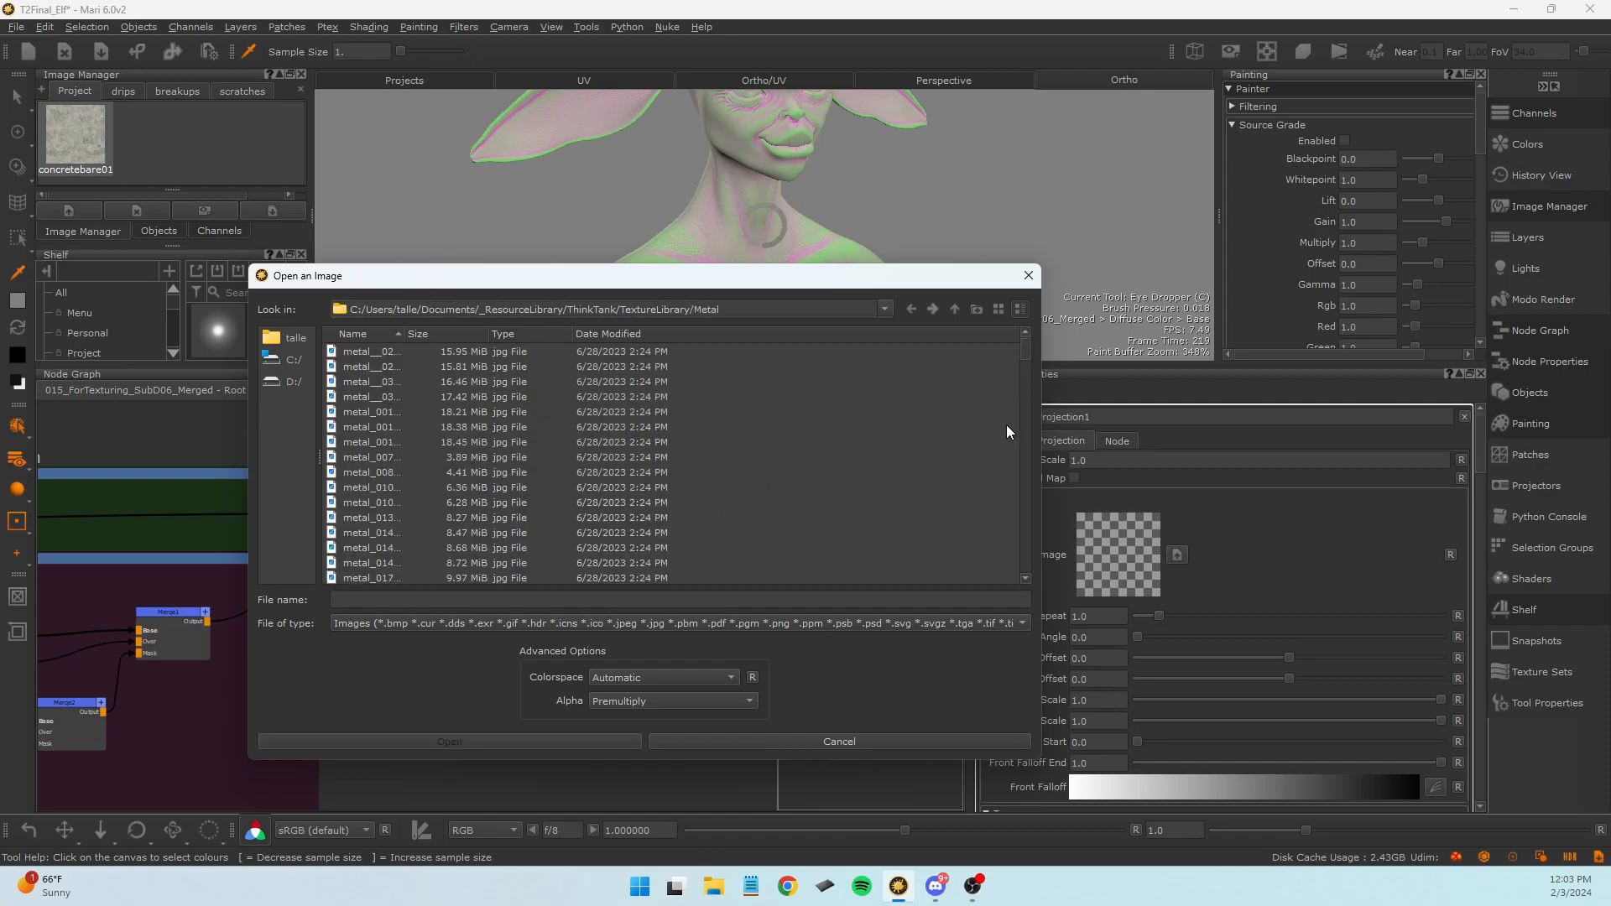
drag(1039, 416, 1214, 416)
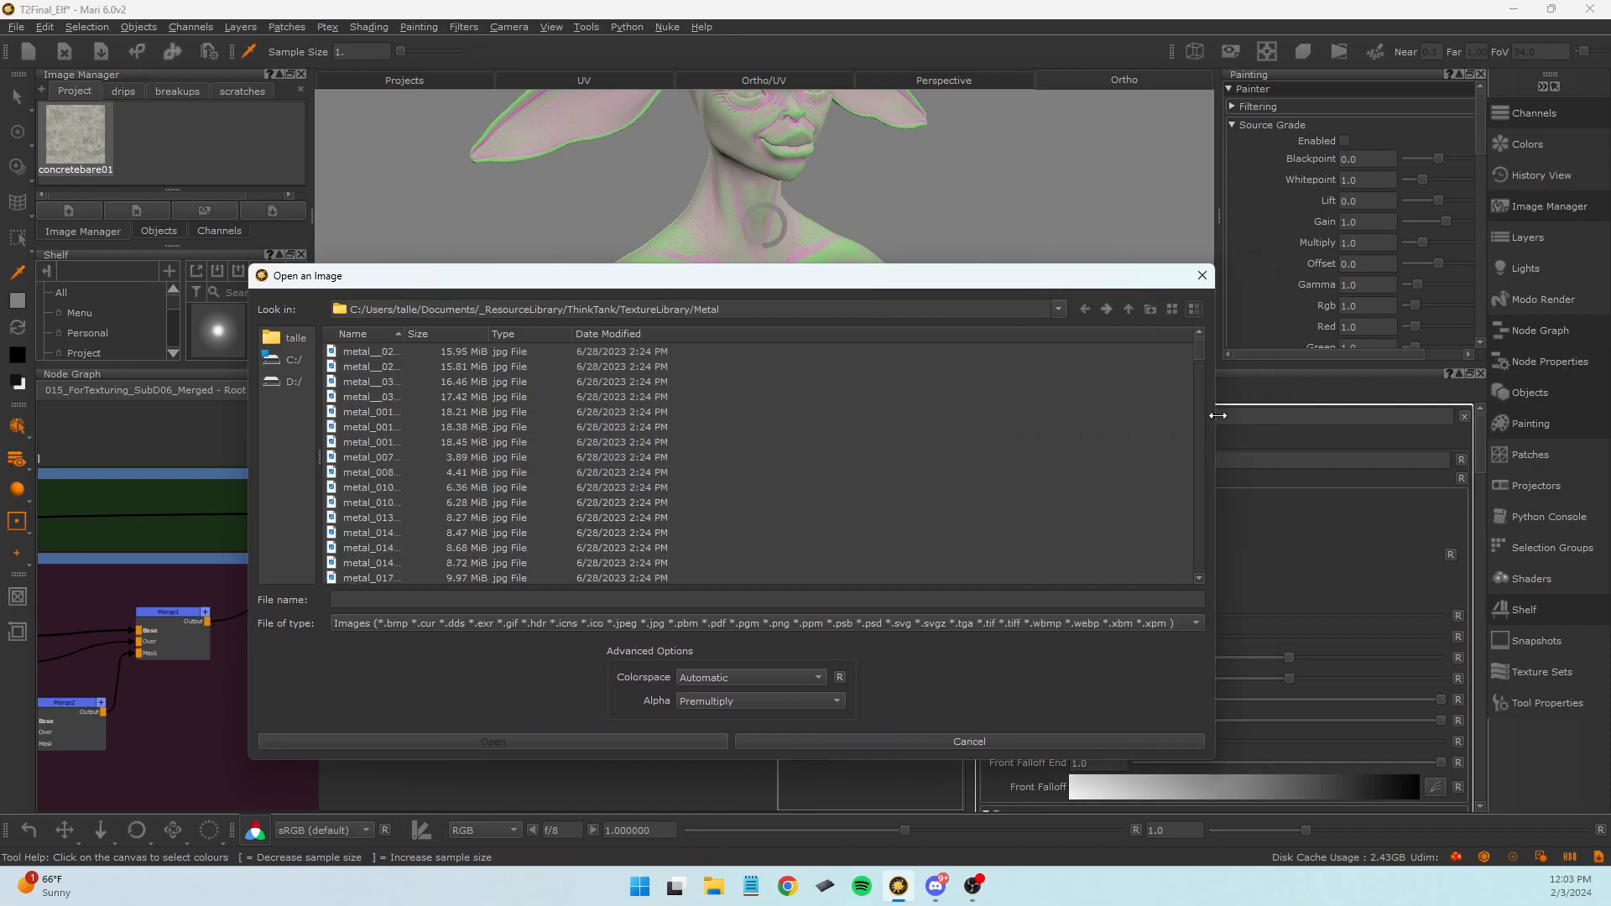
click(386, 458)
click(526, 744)
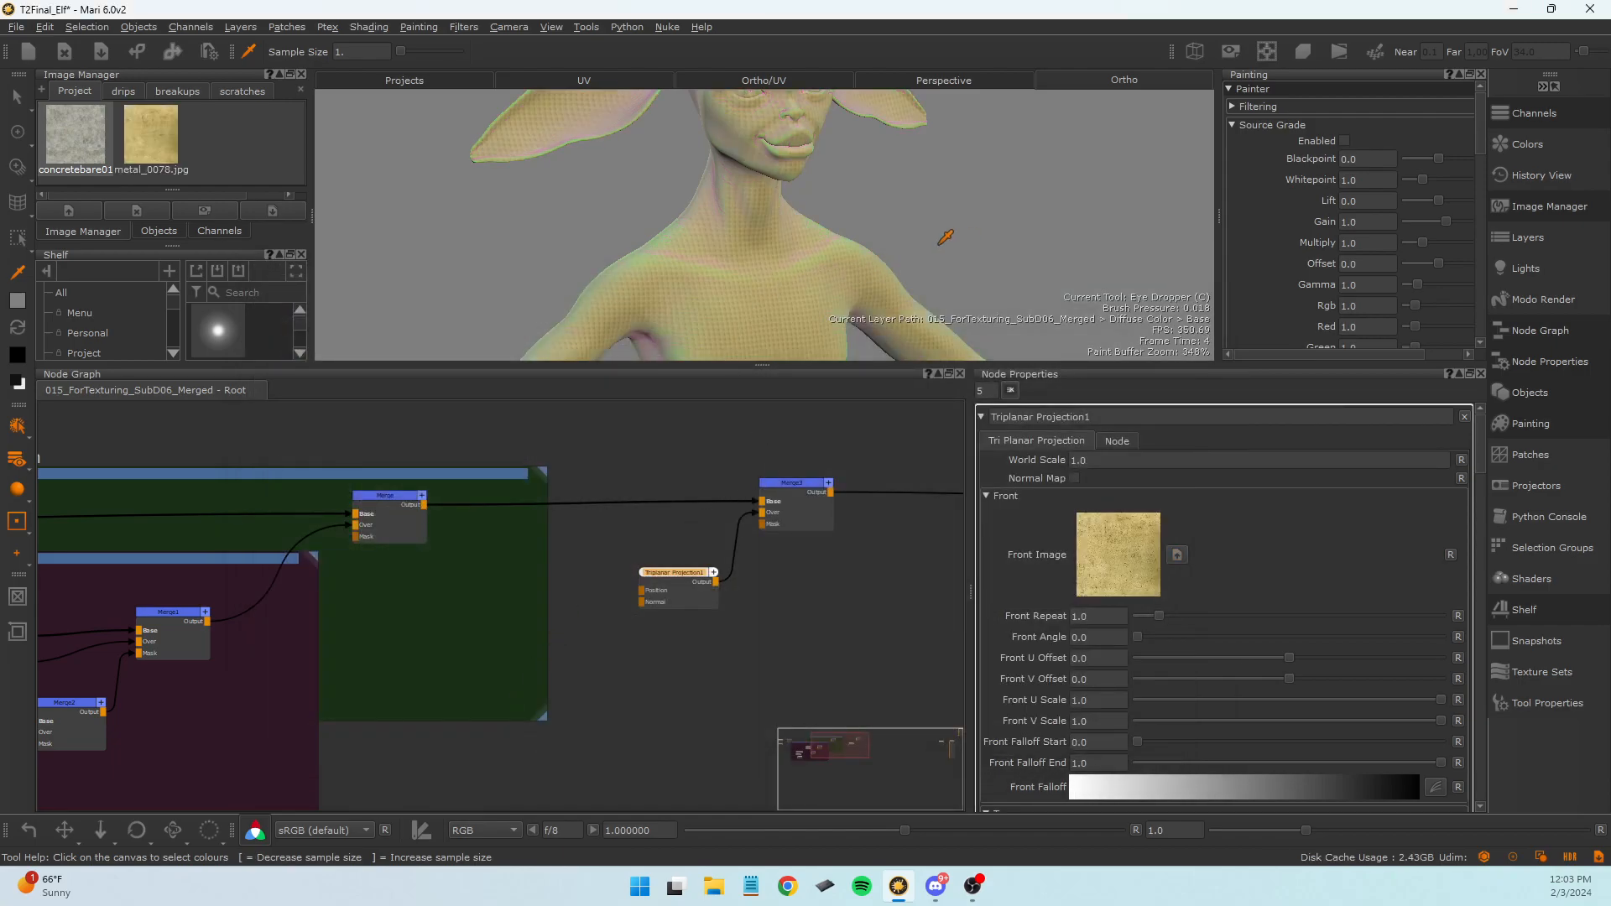
Examine the metal texture on the character's neck and shoulders from the side, along with the overall node graph layout.
alt+drag(946, 238, 1021, 224)
alt+right_drag(1021, 224, 844, 227)
alt+drag(843, 227, 844, 281)
alt+right_drag(843, 280, 913, 282)
alt+drag(913, 282, 965, 302)
scroll(939, 658, down, 3)
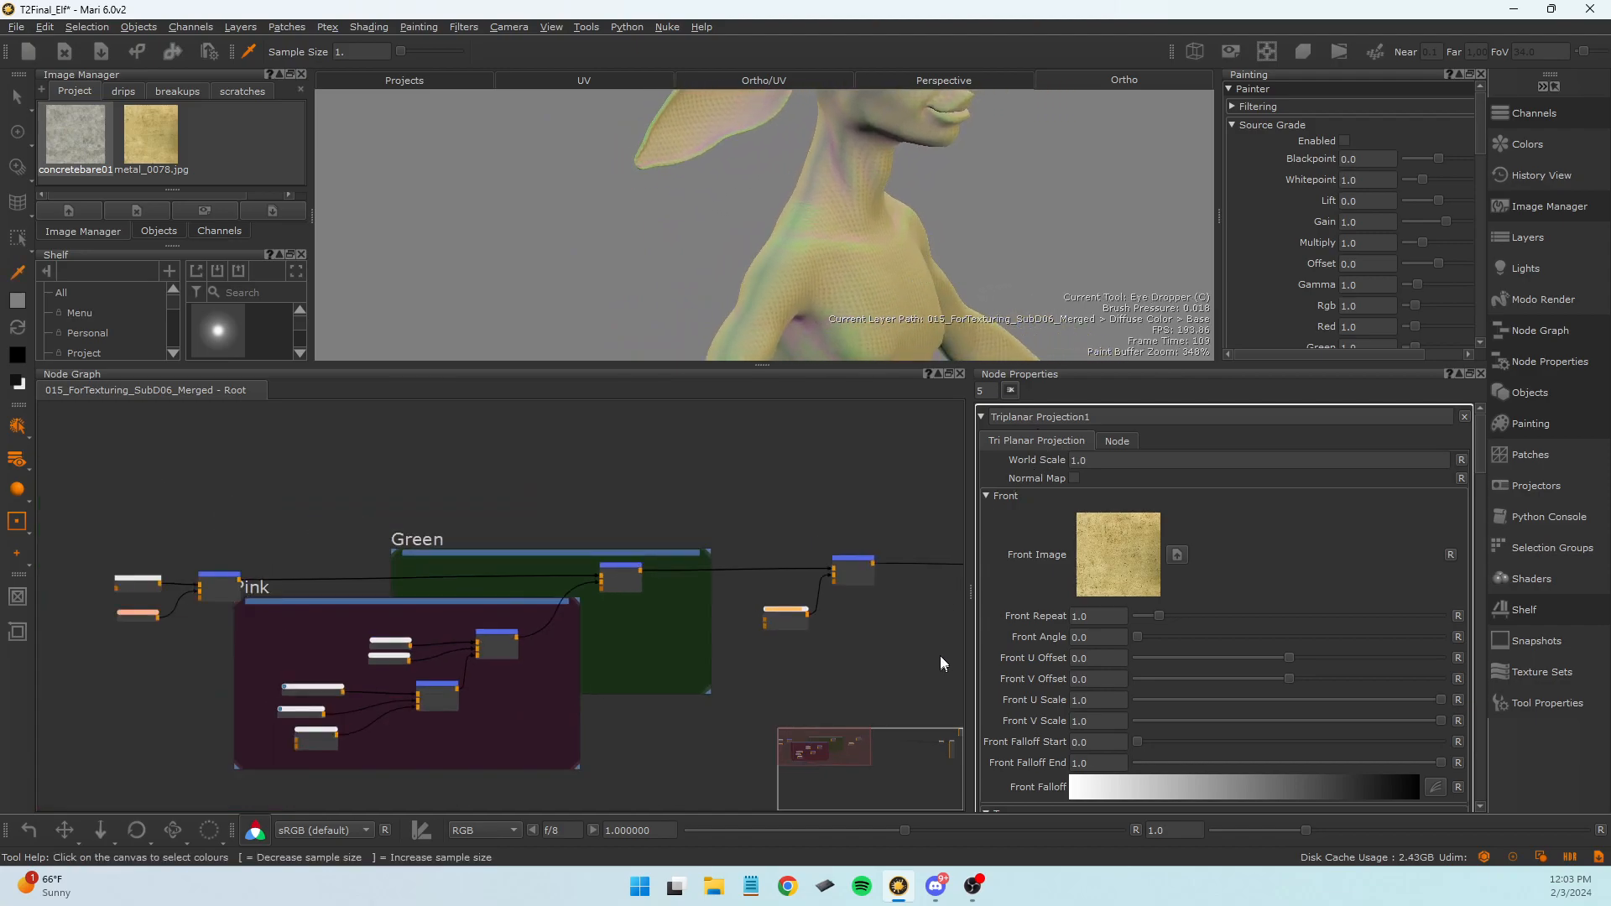
Assign metal_0078.jpg from the image manager as the top and right images of the second Triplanar Projection.
scroll(857, 439, up, 3)
middle_drag(857, 440, 728, 475)
alt+drag(880, 191, 755, 218)
scroll(1205, 639, down, 6)
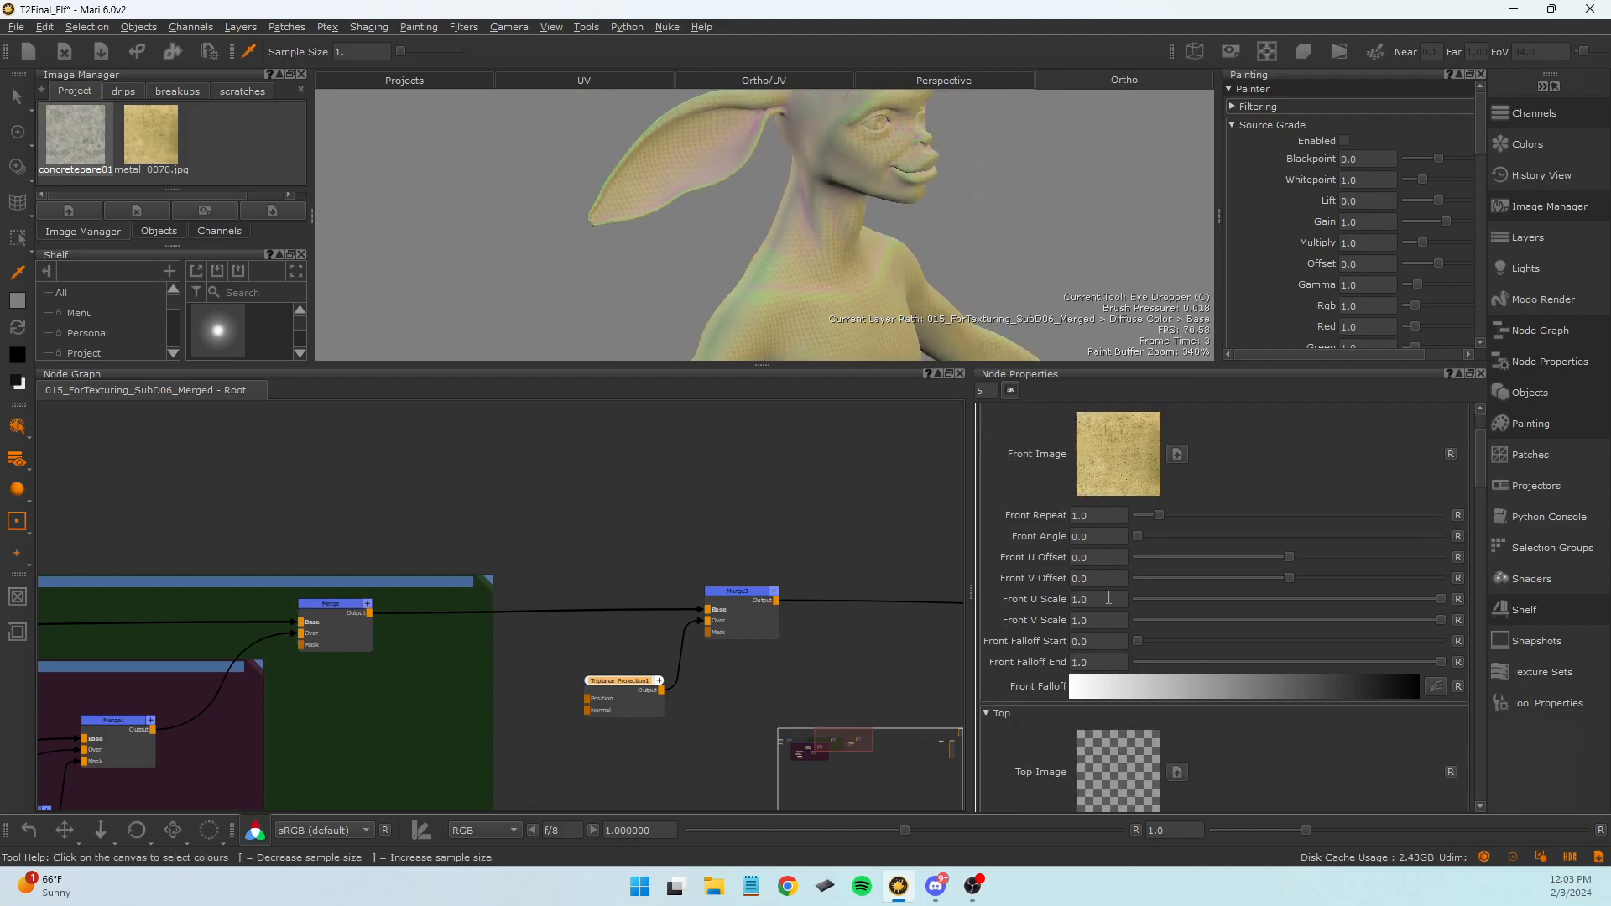
drag(163, 149, 1082, 569)
scroll(1078, 587, down, 6)
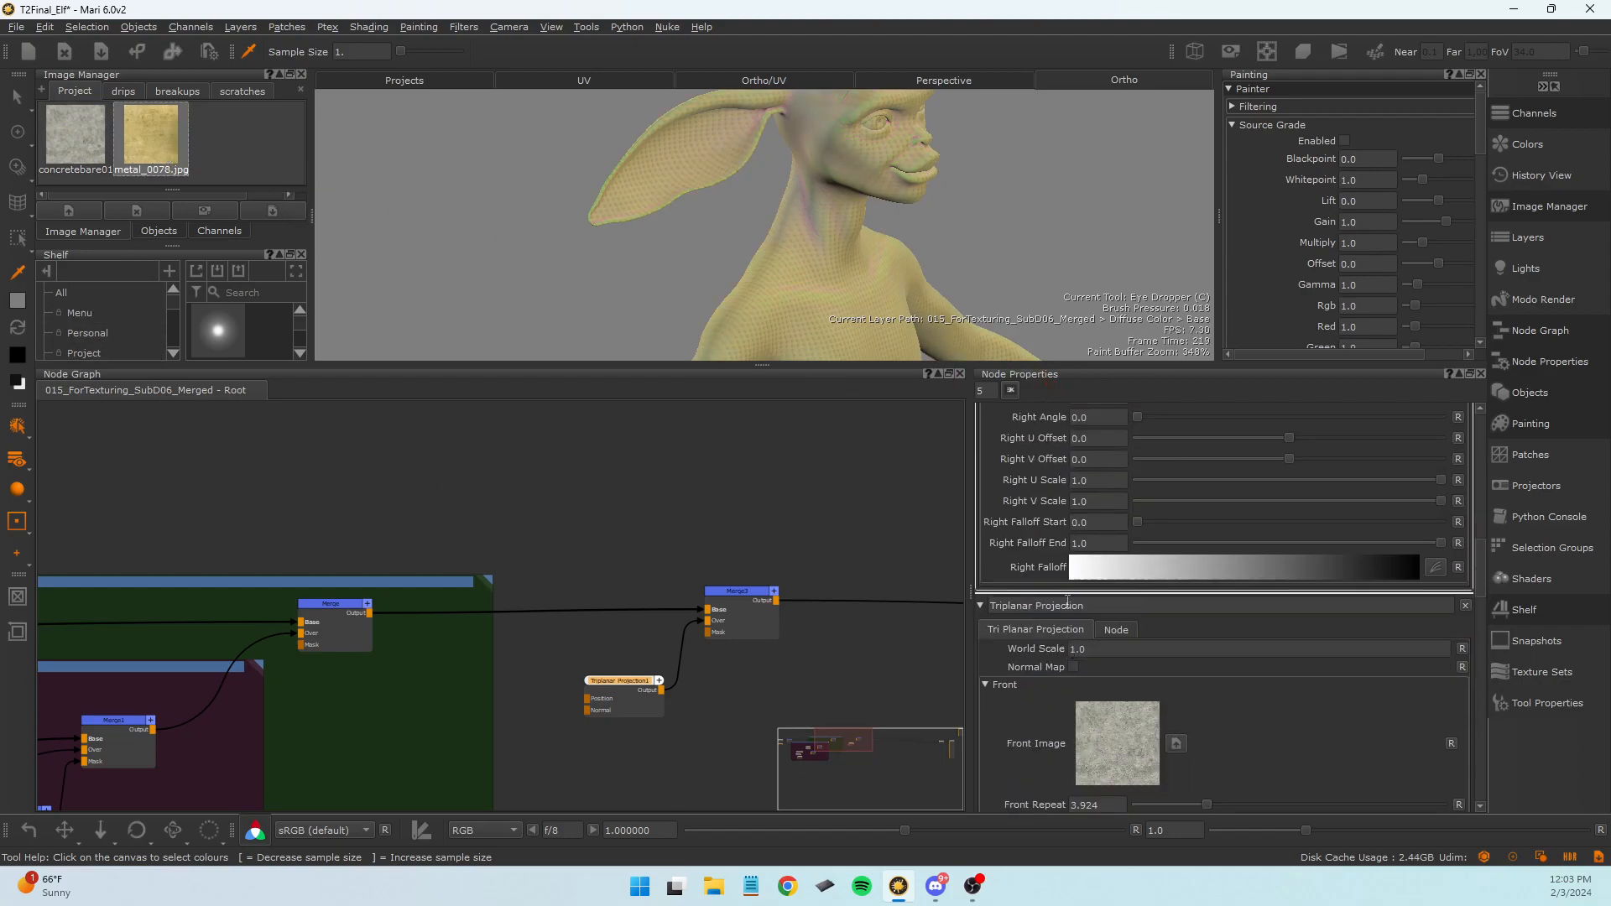
scroll(1066, 601, up, 3)
drag(129, 128, 1118, 570)
scroll(964, 274, down, 5)
alt+middle_drag(806, 238, 539, 299)
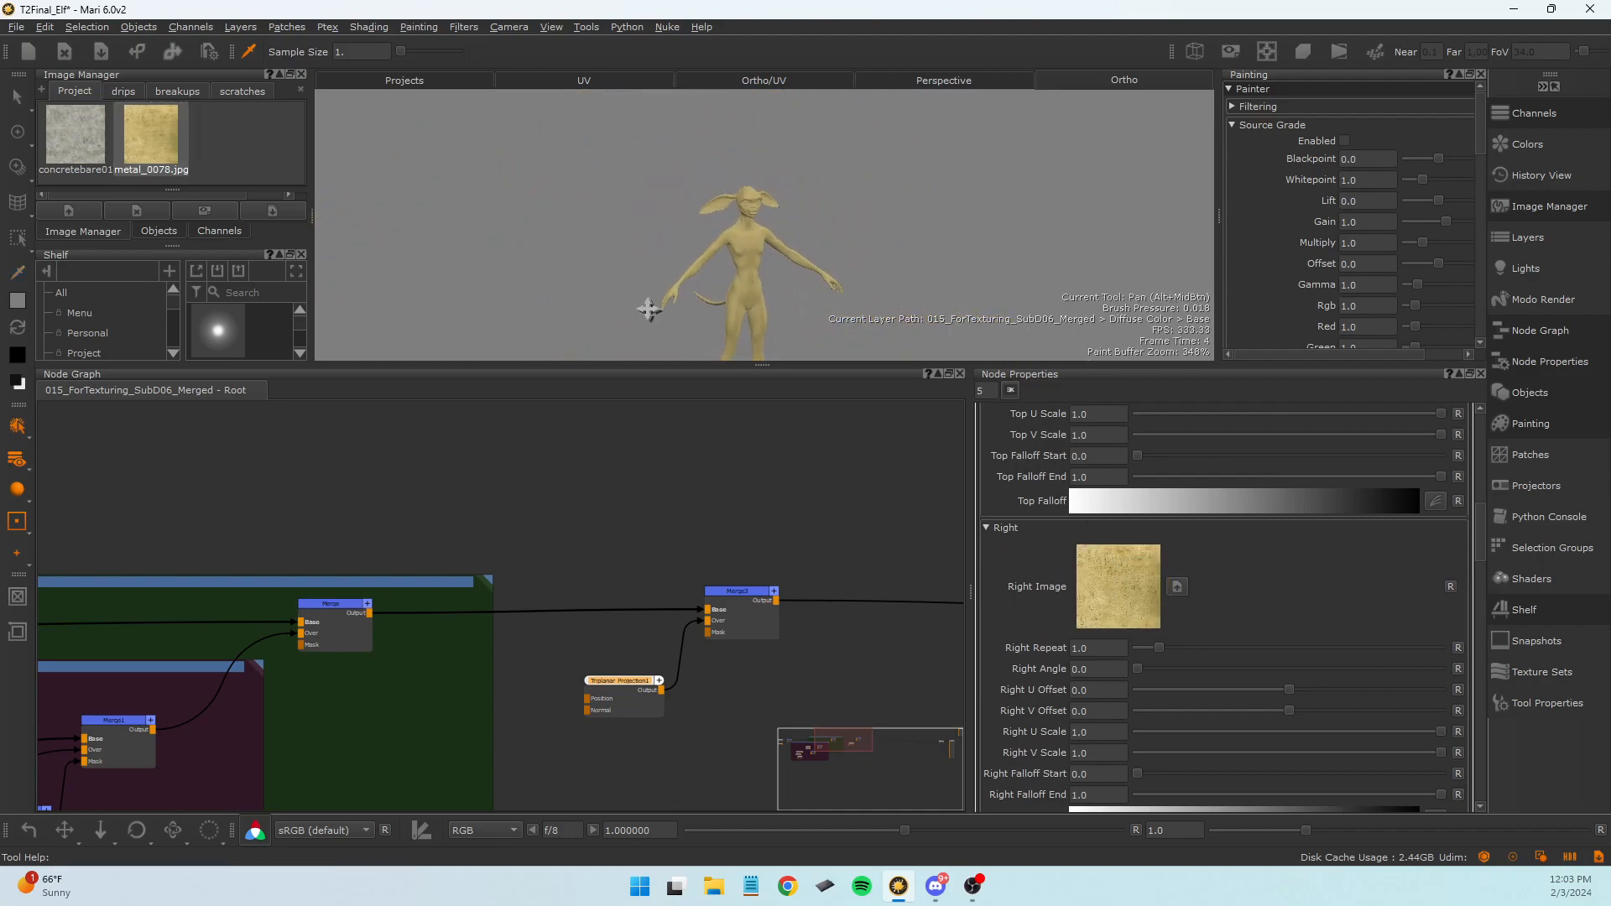
alt+middle_drag(652, 312, 631, 291)
Reposition the mask Merge in the Pink backdrop and connect the concrete Triplanar Projection's output to the metal Merge's Mask input.
scroll(541, 753, down, 4)
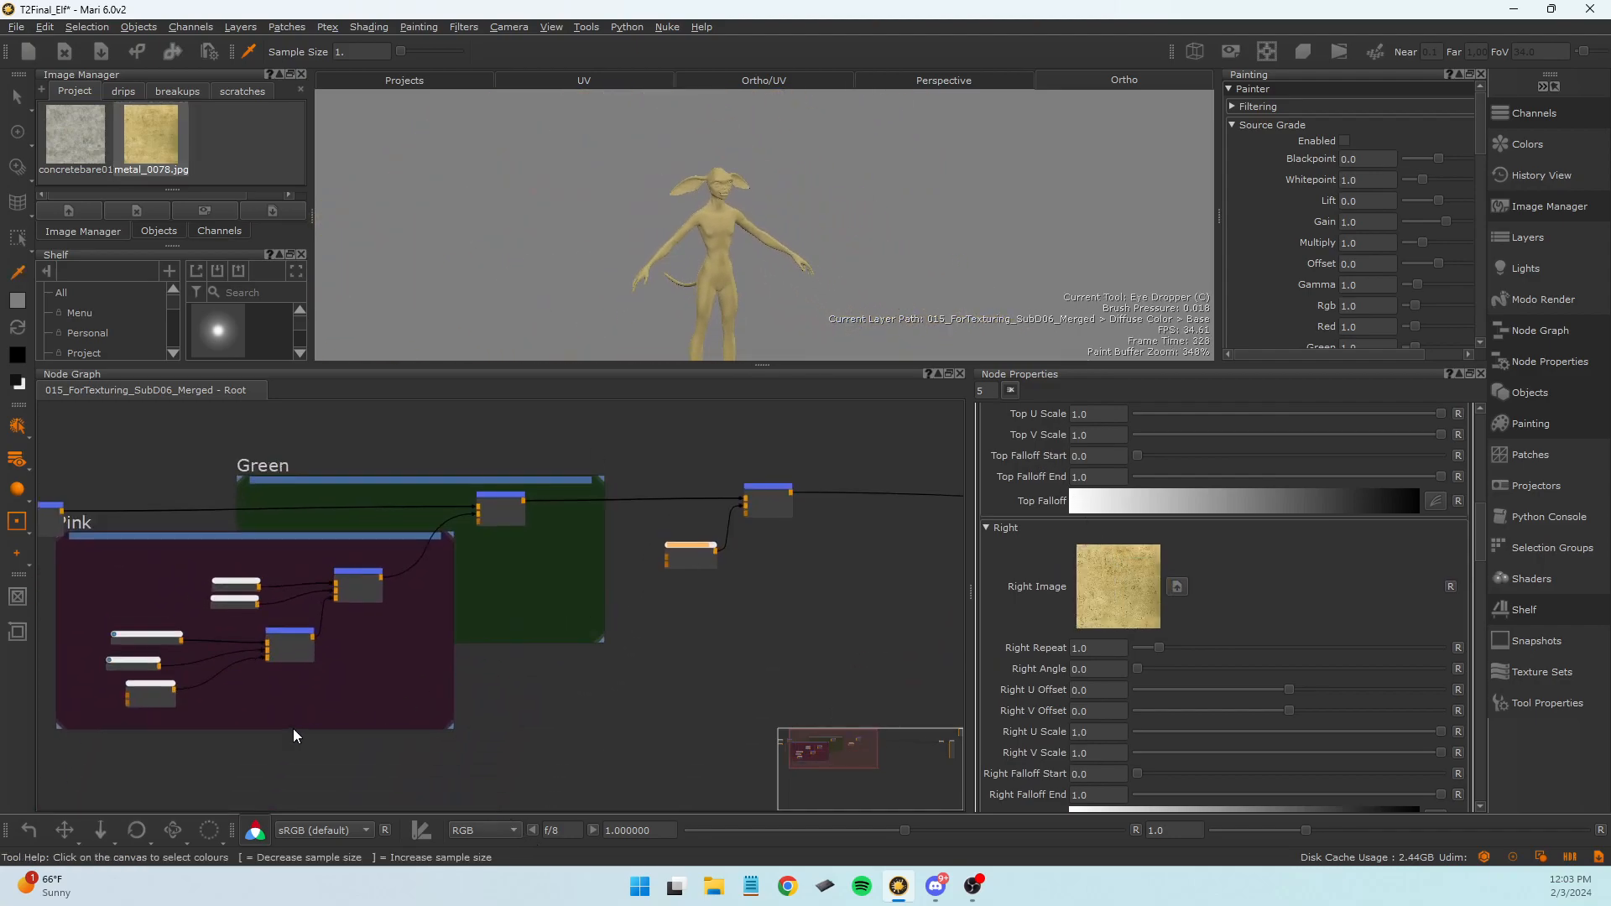
scroll(294, 730, up, 3)
drag(319, 597, 336, 619)
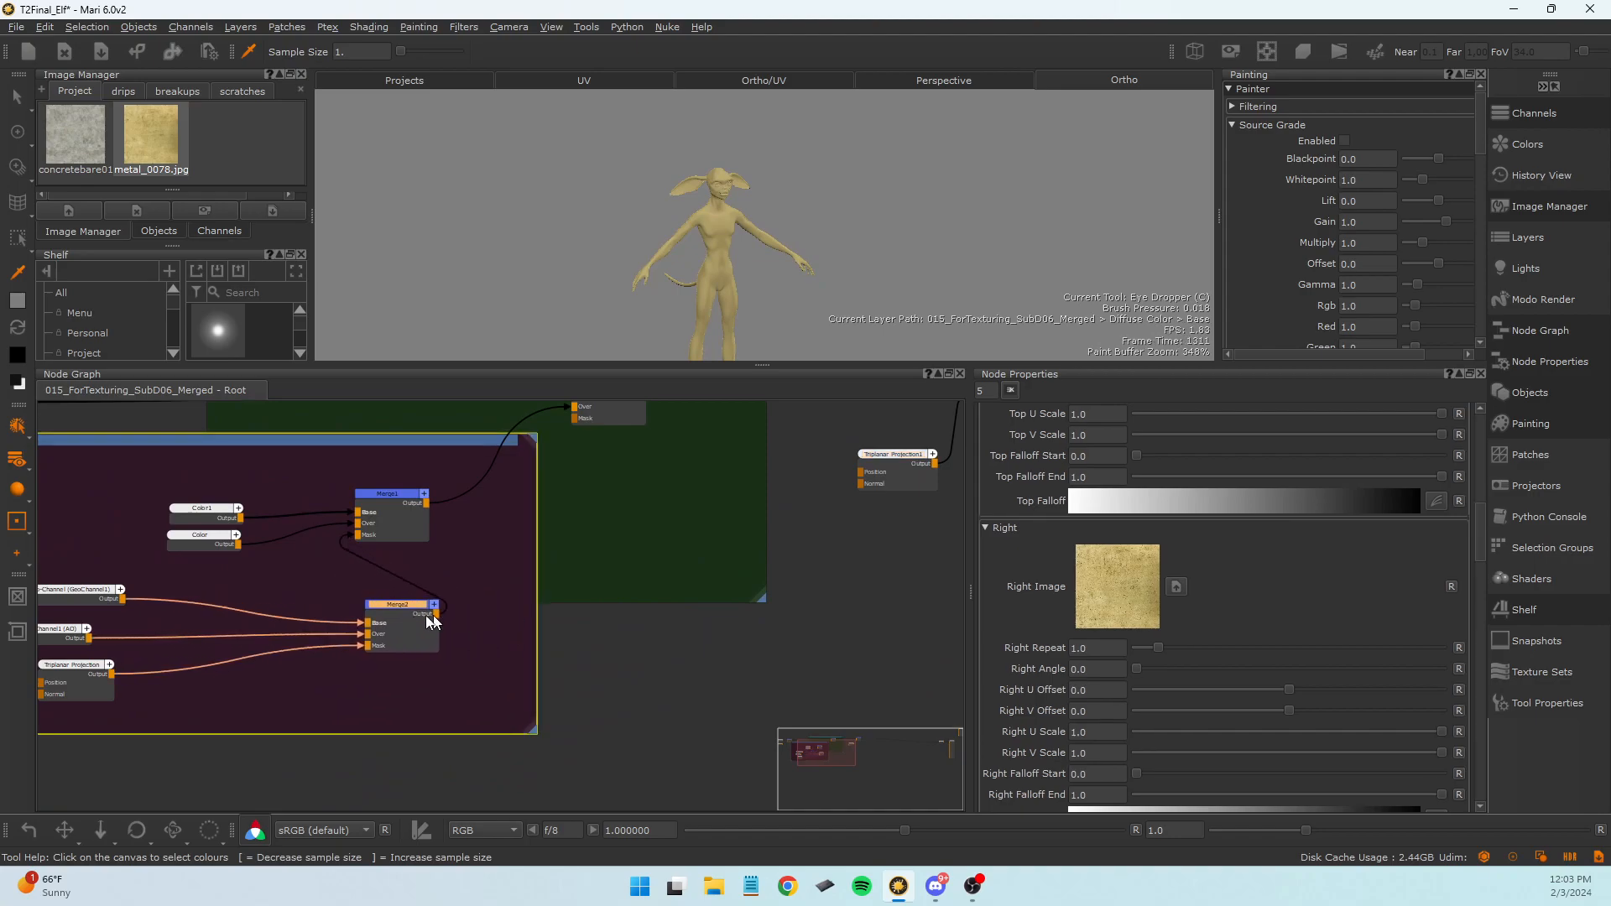
mouse_move(112, 671)
mouse_down()
mouse_move(855, 697)
mouse_move(962, 500)
mouse_move(825, 410)
mouse_move(772, 593)
mouse_move(776, 564)
mouse_up()
Examine the masked metal overlay on the character's chest and shoulders, up close and from a distance.
scroll(746, 215, up, 5)
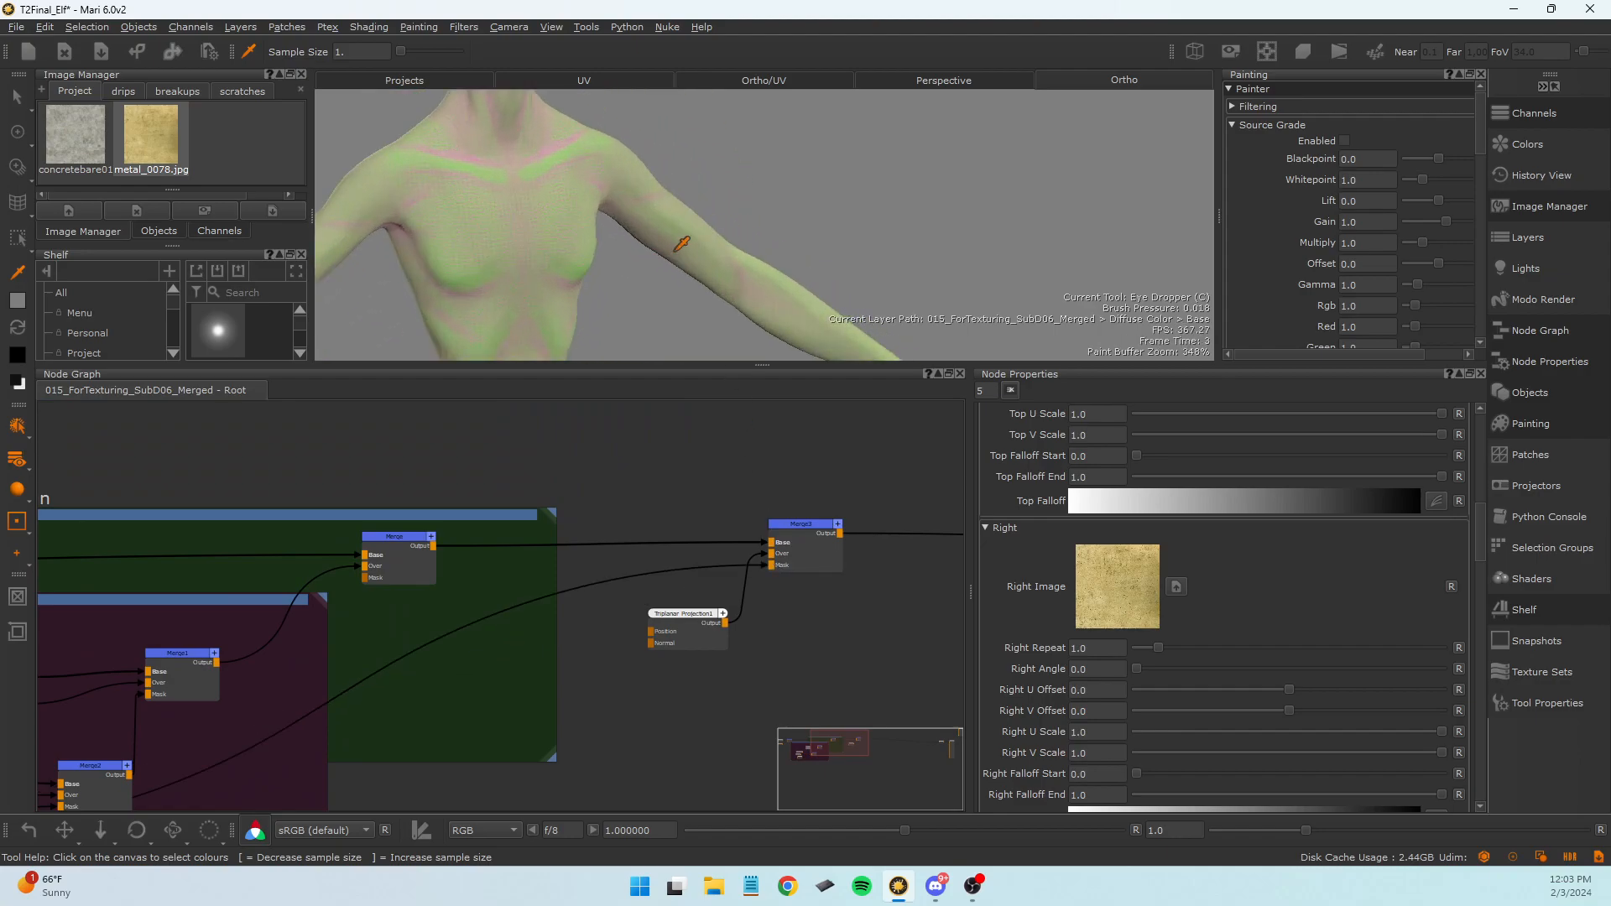
scroll(910, 225, up, 4)
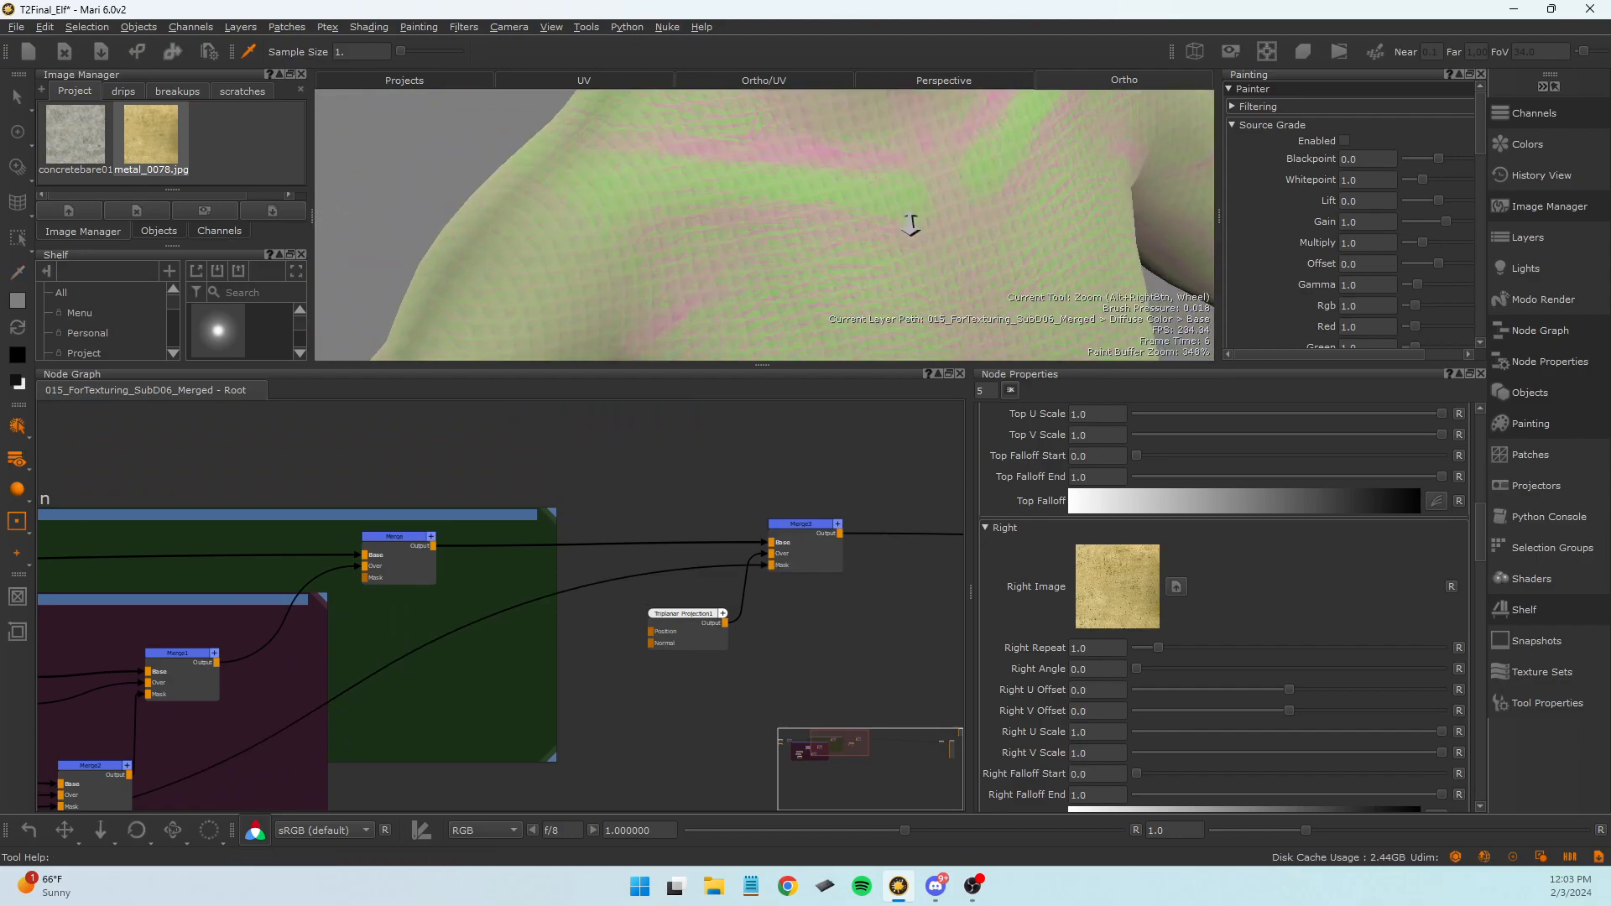
alt+right_drag(813, 295, 545, 277)
alt+middle_drag(580, 349, 588, 237)
alt+drag(588, 237, 456, 287)
key(c)
alt+right_drag(455, 287, 417, 277)
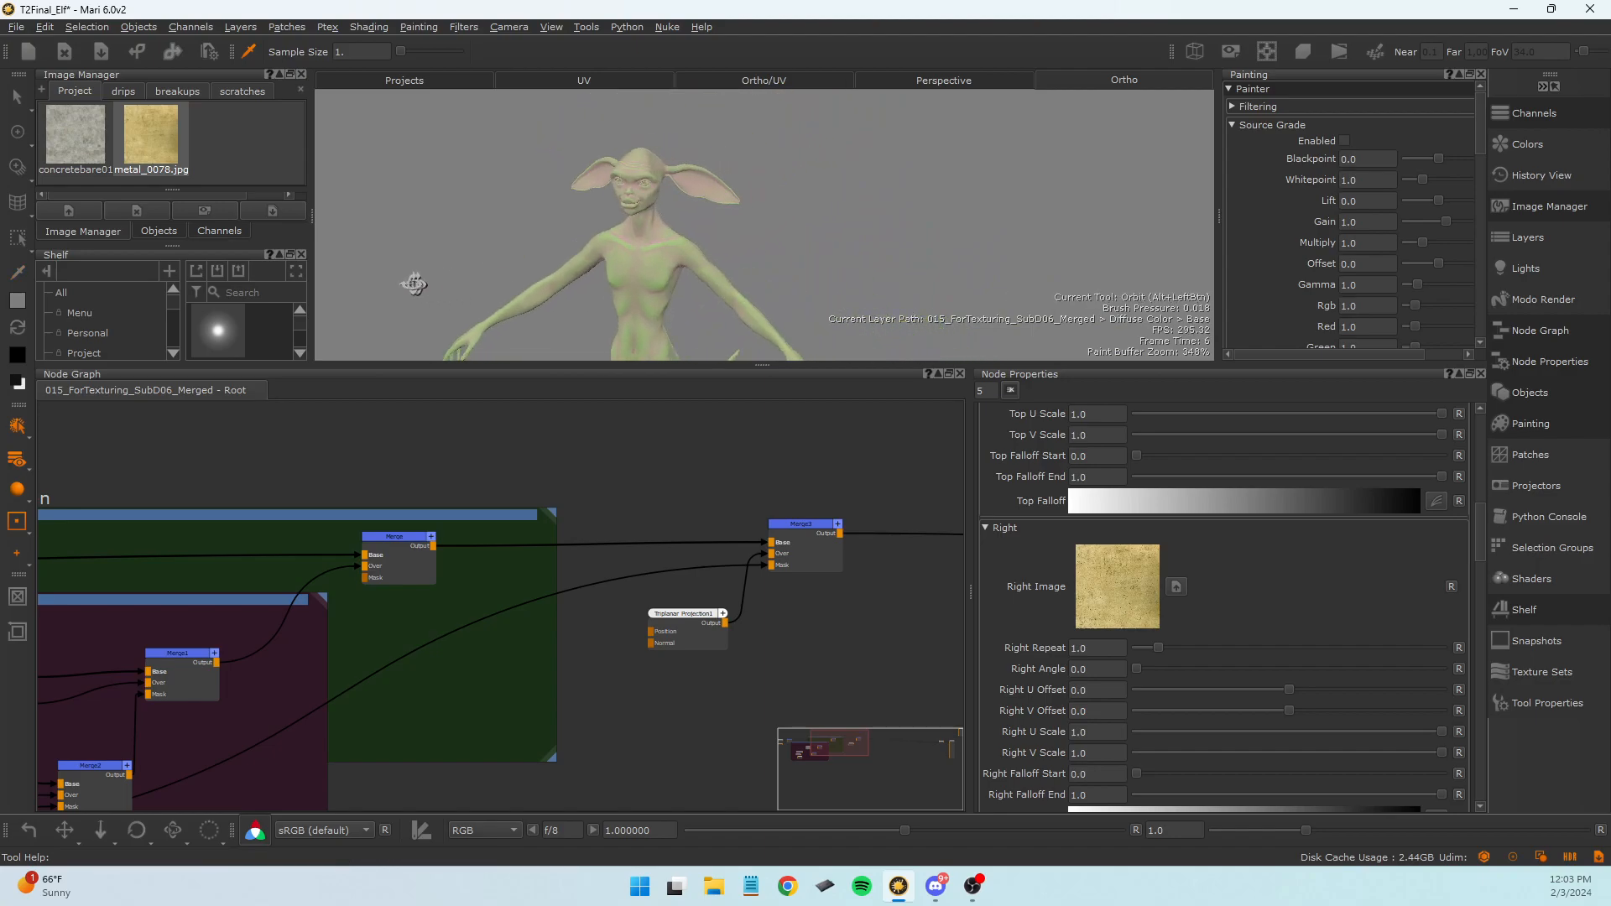
alt+drag(417, 277, 394, 281)
Tidy the positions of the metal Merge and its Triplanar Projection beside the Green backdrop.
drag(817, 561, 808, 552)
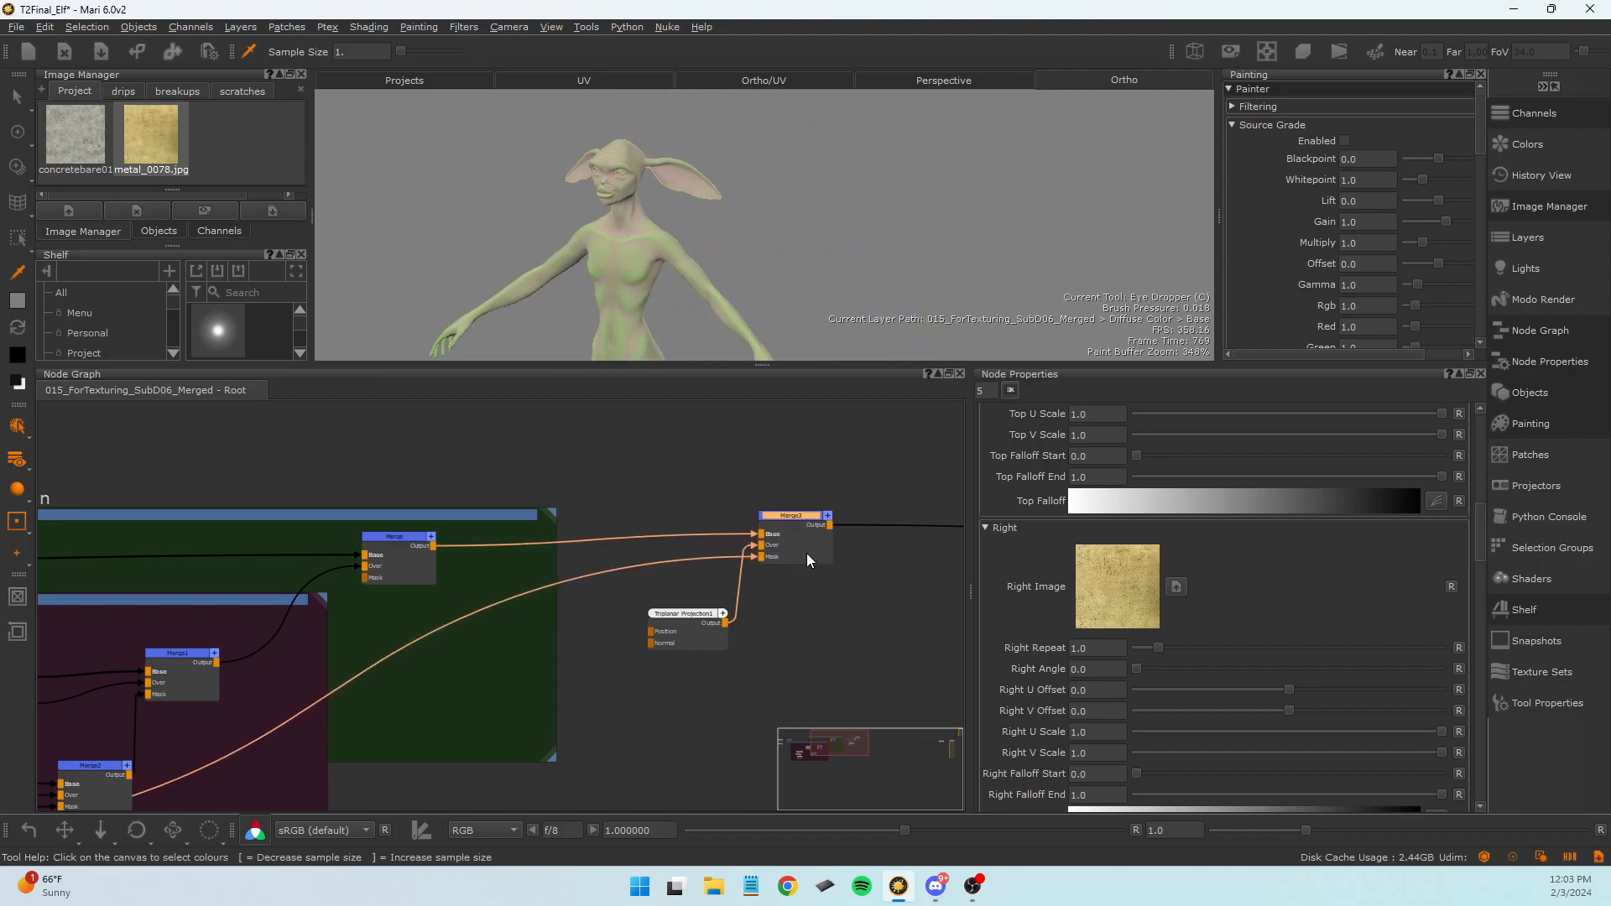
drag(698, 649, 659, 656)
drag(785, 553, 760, 552)
drag(660, 643, 644, 643)
middle_drag(755, 631, 507, 631)
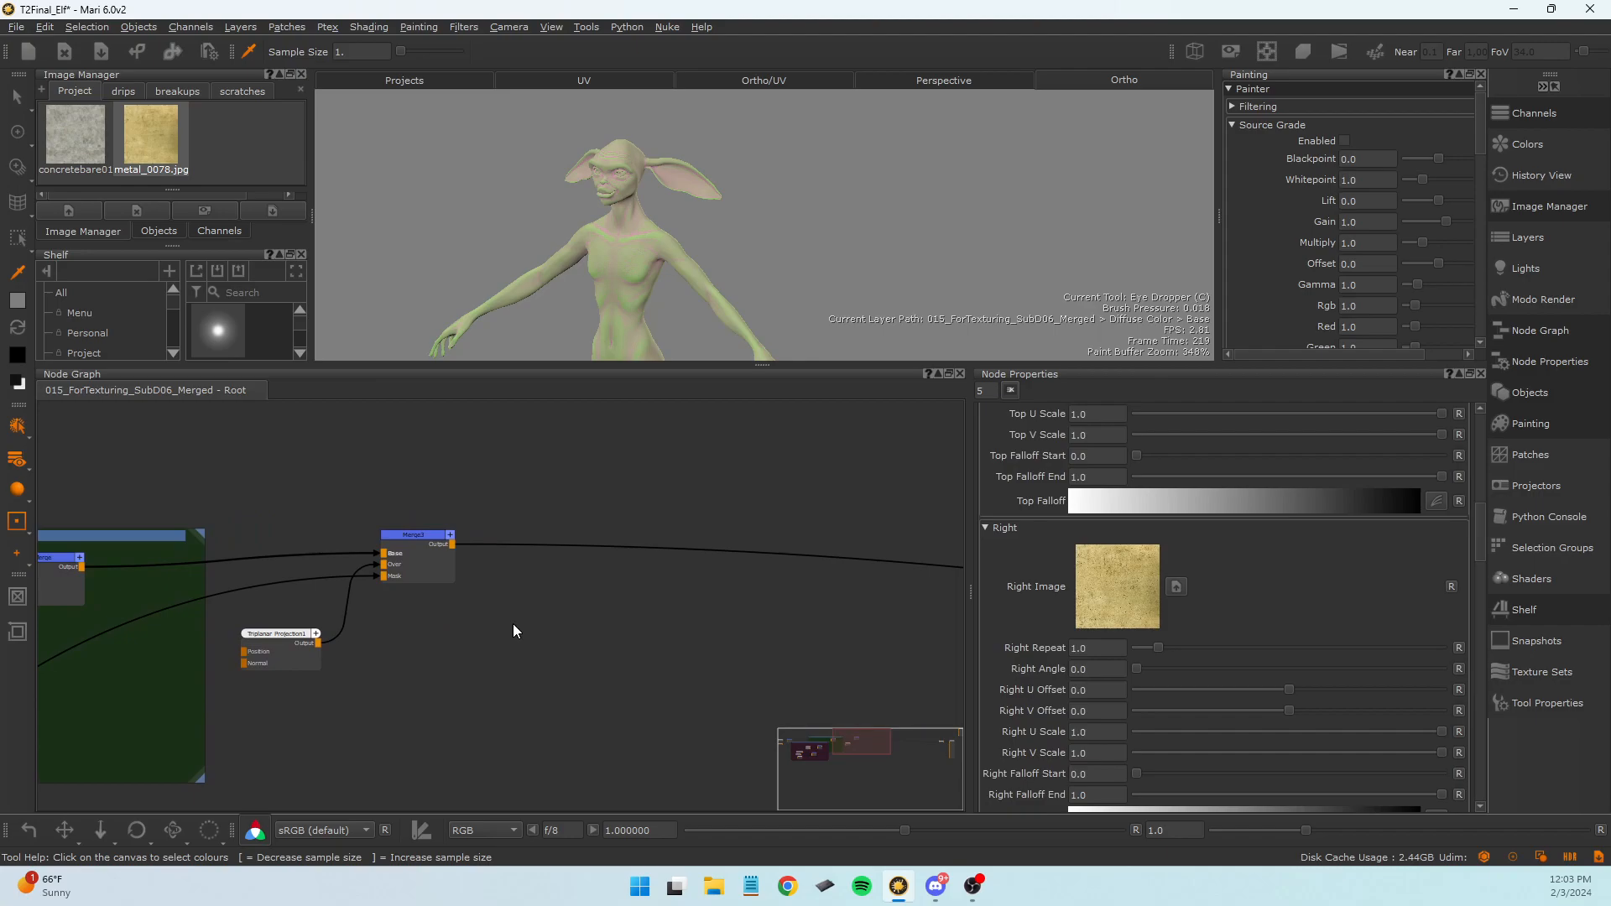
Add another Merge node after the metal Merge and move it further along the connection.
drag(531, 612, 412, 498)
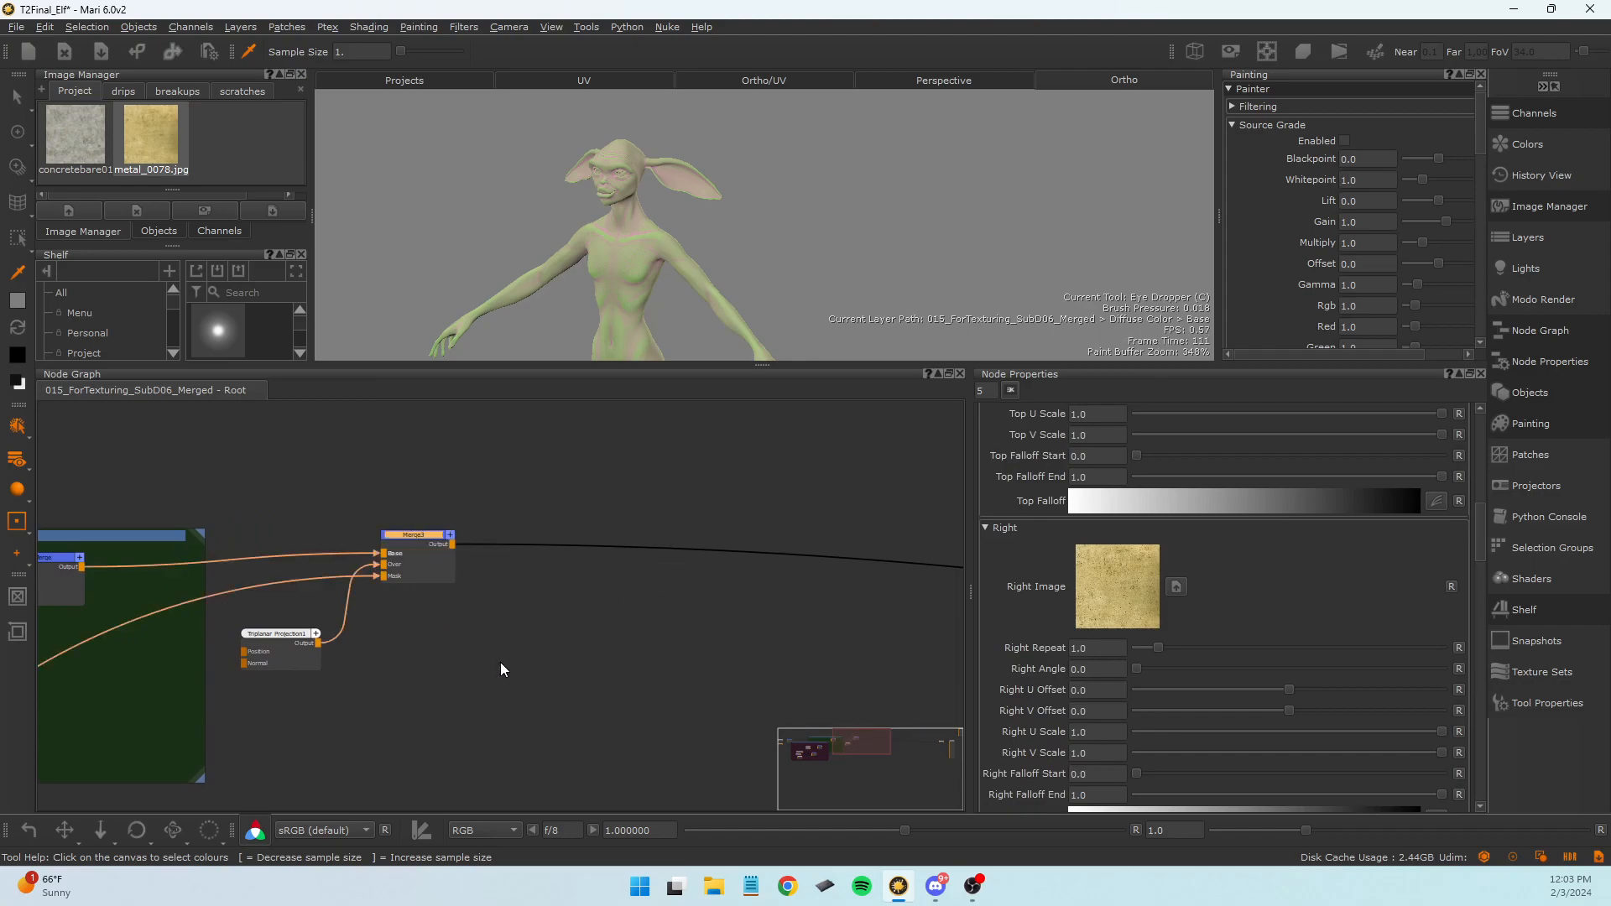
key(Tab)
click(557, 721)
click(431, 571)
key(m)
drag(564, 581, 647, 555)
click(618, 572)
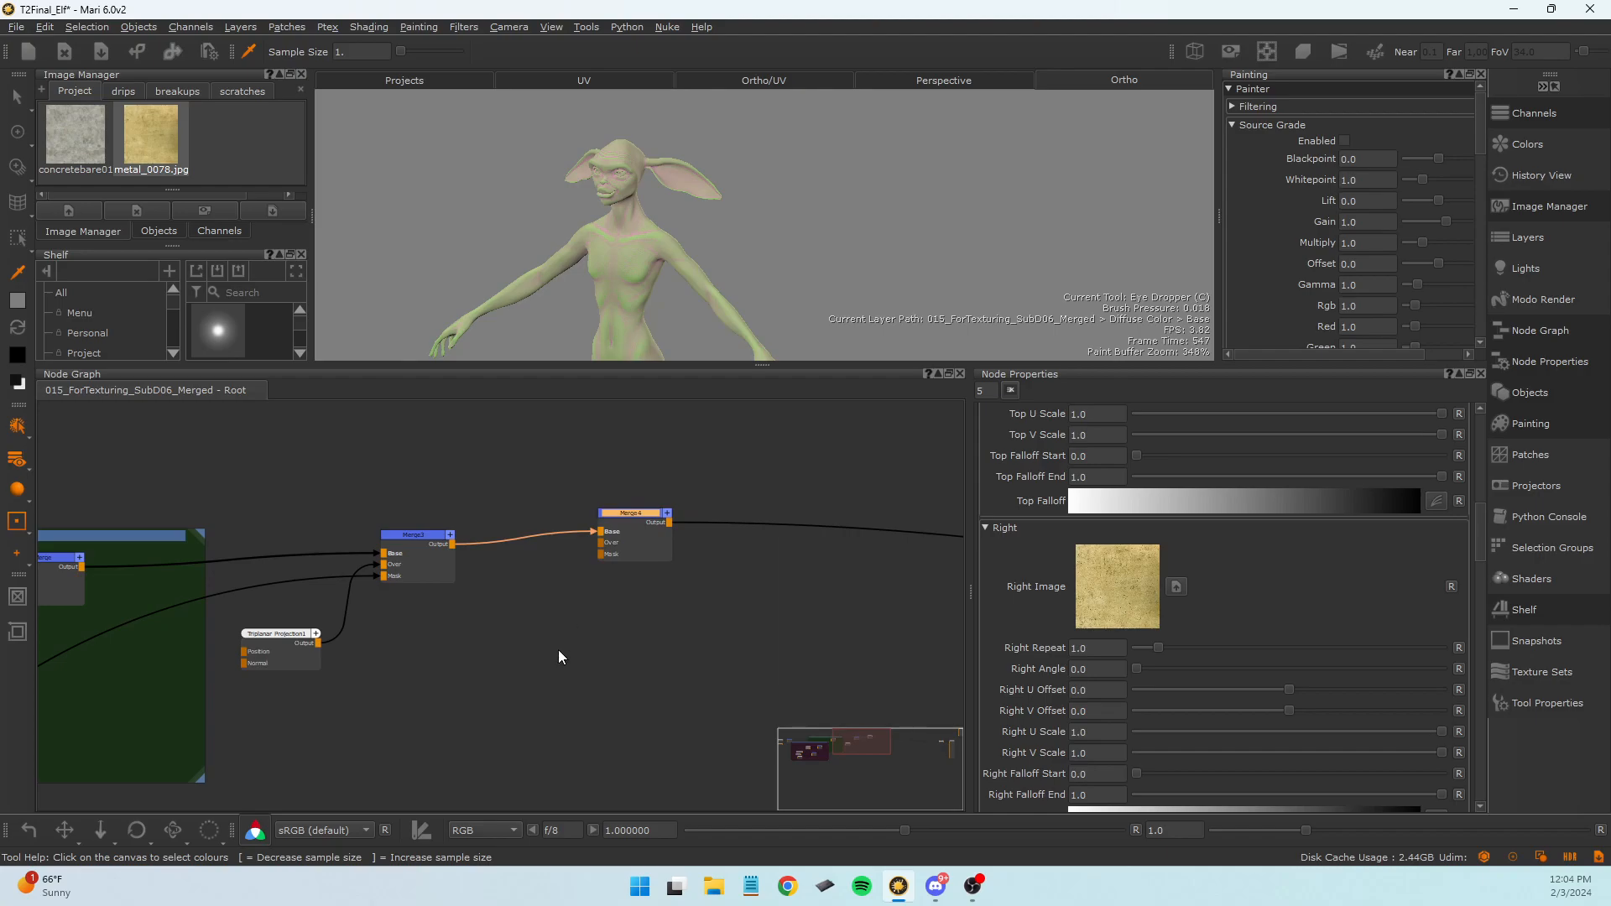
Configure a new 4096 x 4096 Paint node with 8bit (Byte) depth and sRGB colorspace.
key(p)
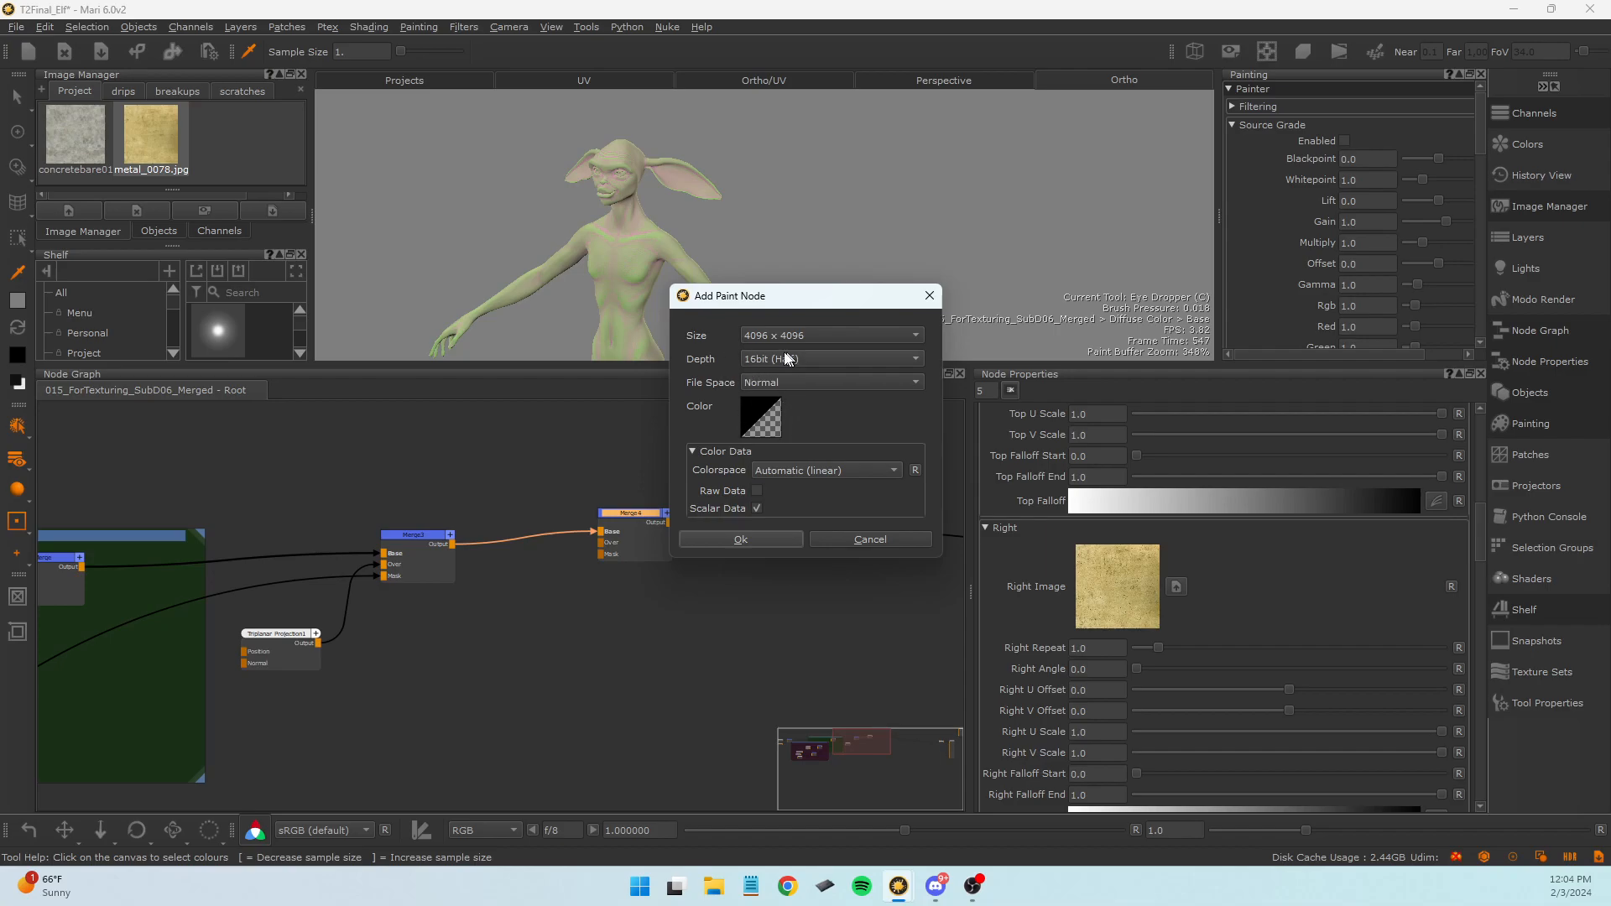
click(850, 360)
click(831, 323)
click(828, 335)
click(827, 335)
click(835, 471)
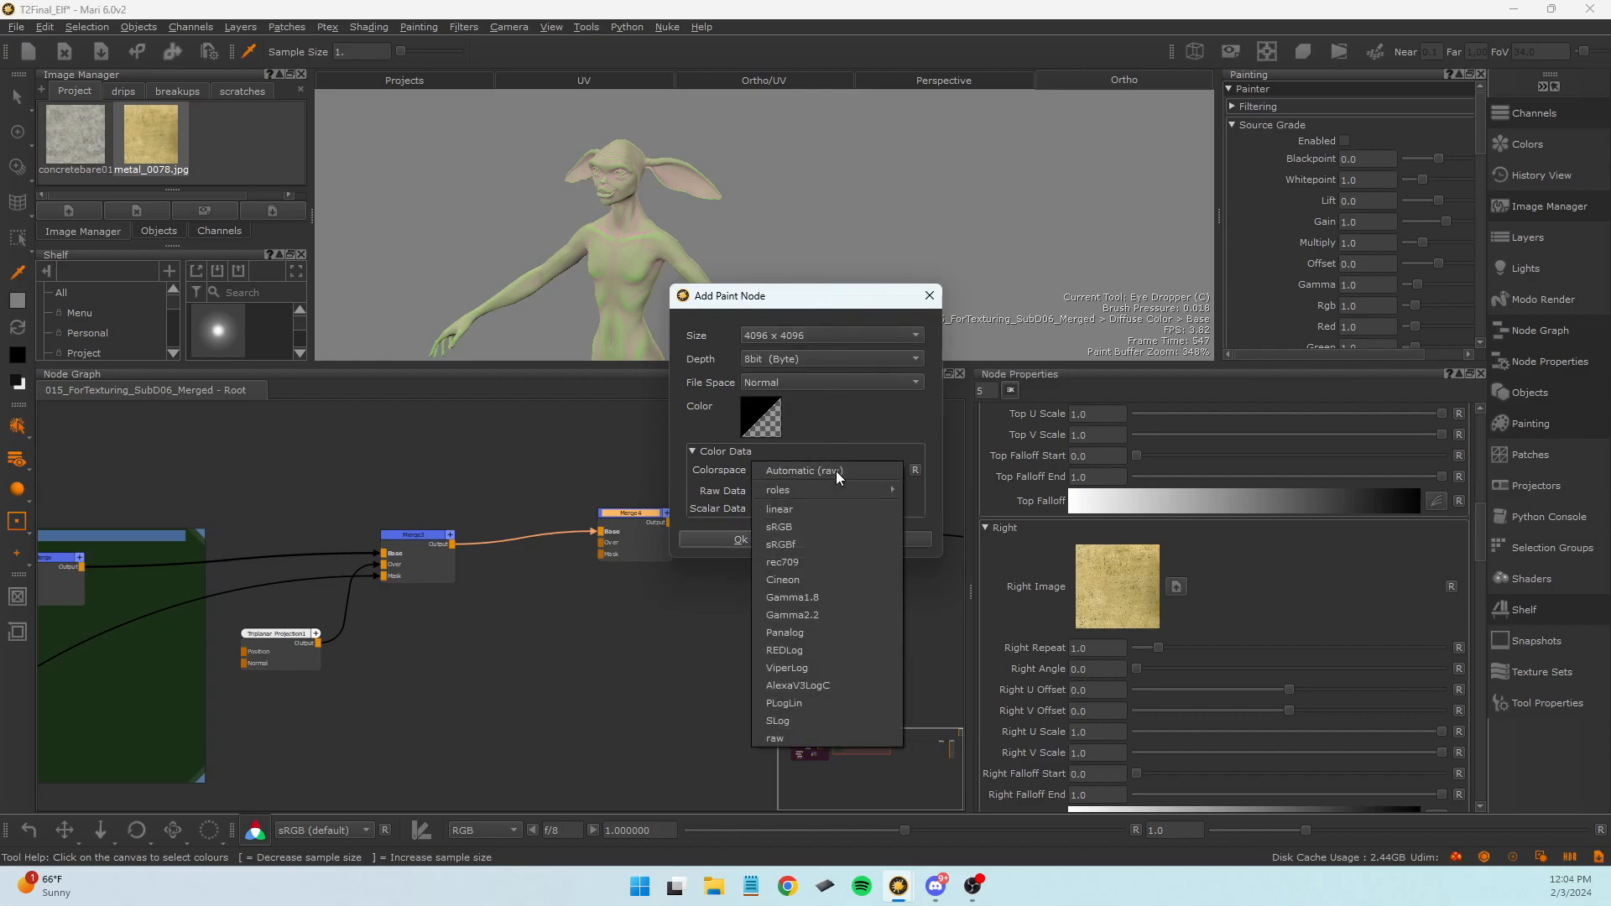
click(834, 522)
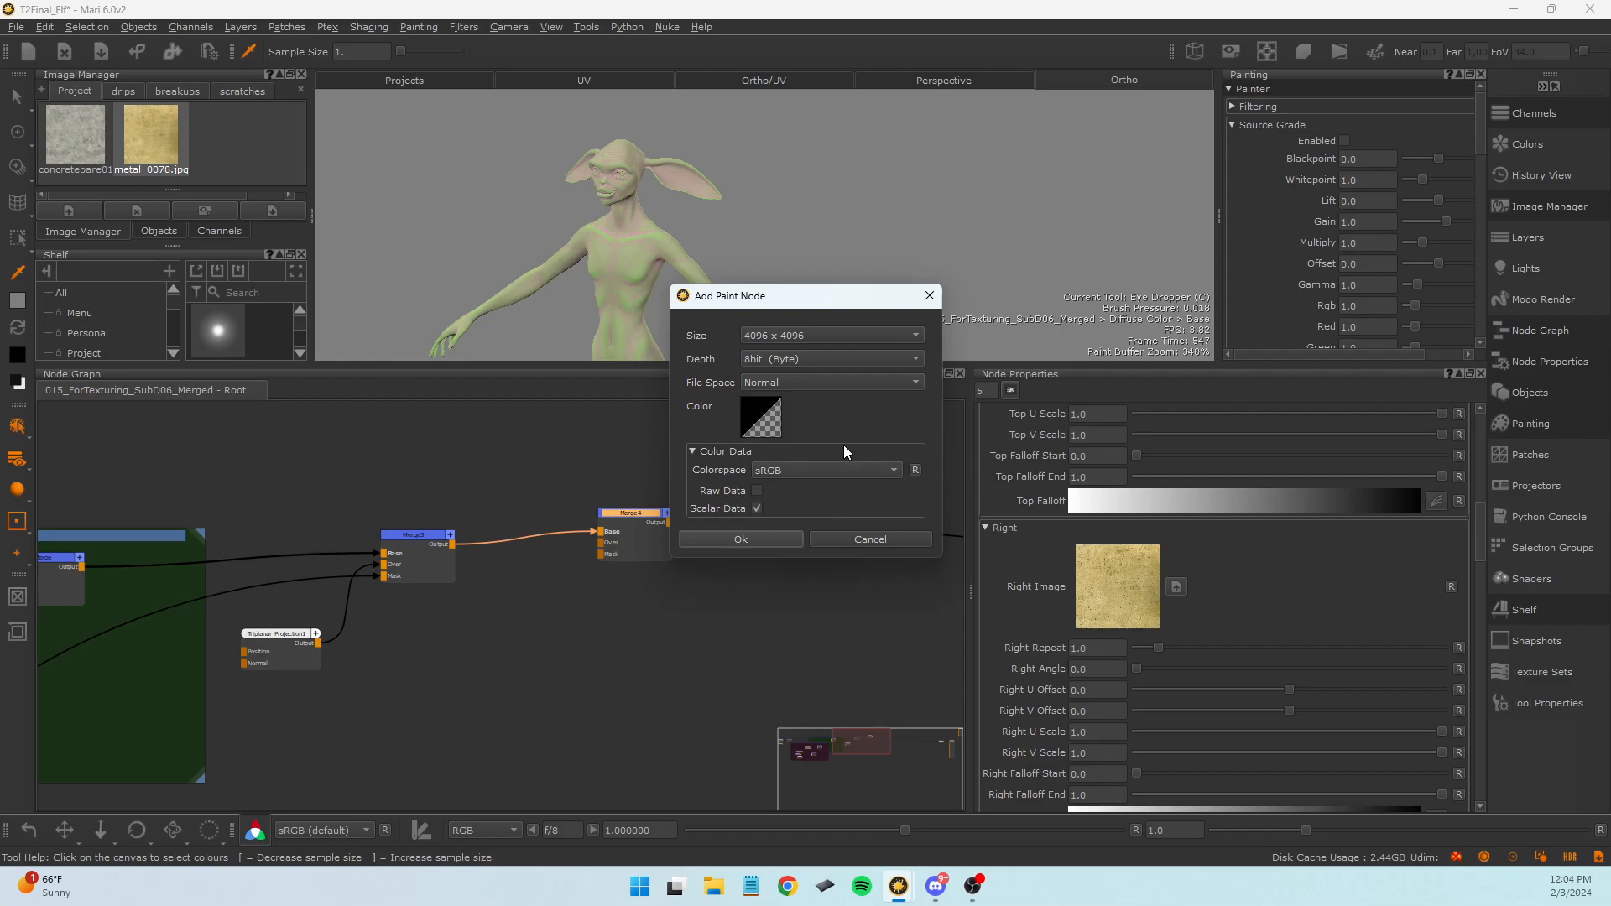
Choose transparent black as the Paint node's fill color and create the node.
click(767, 422)
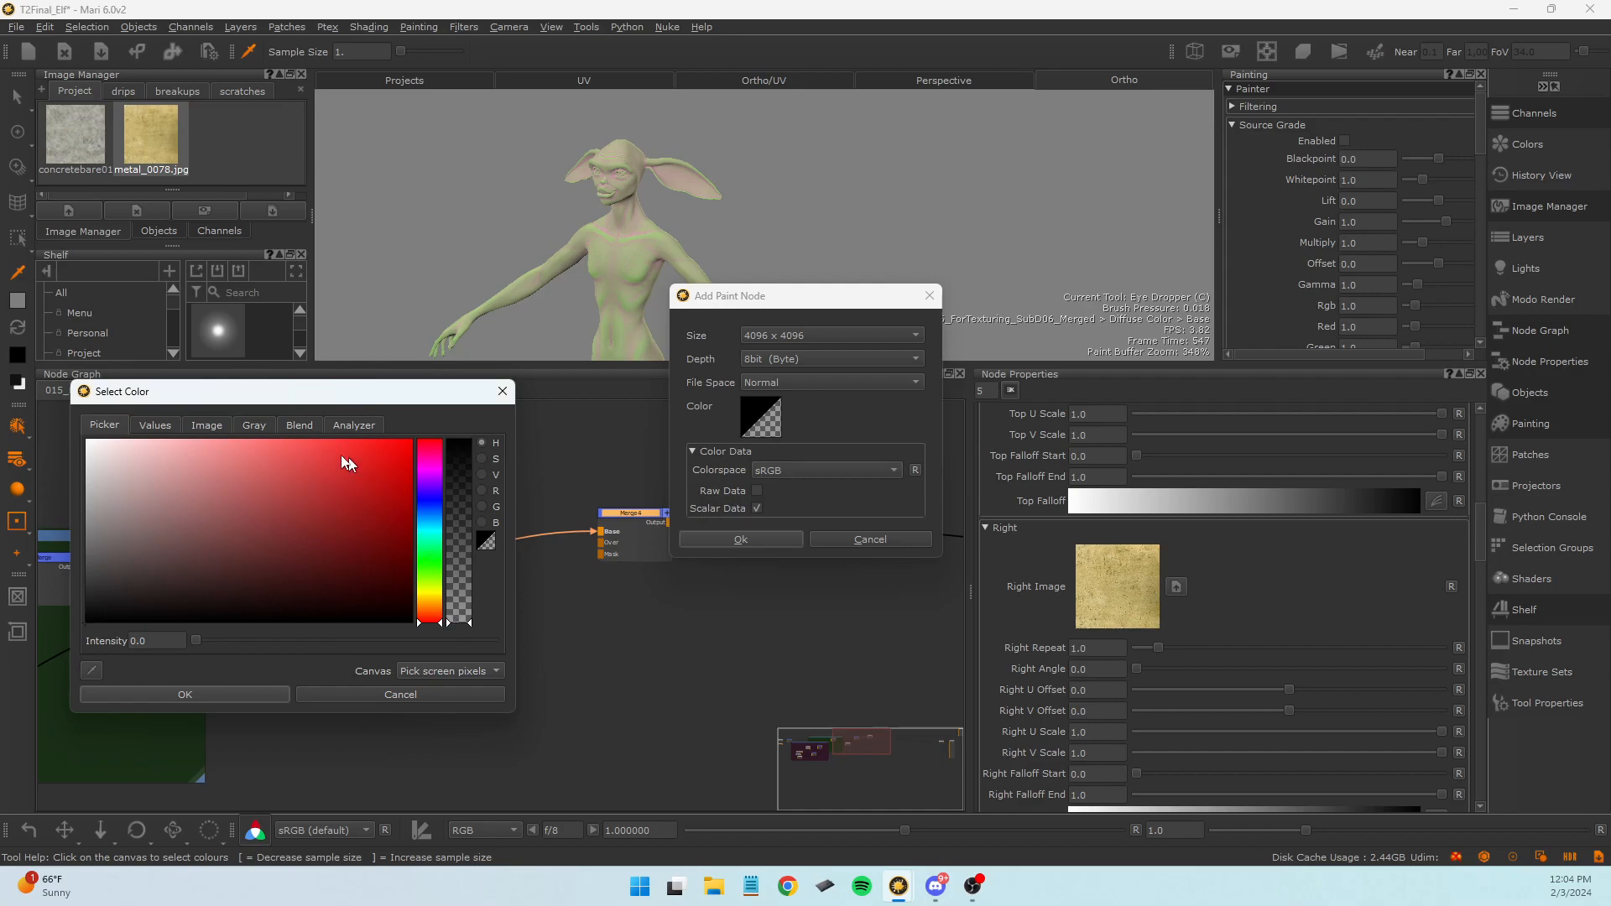
drag(375, 390, 457, 473)
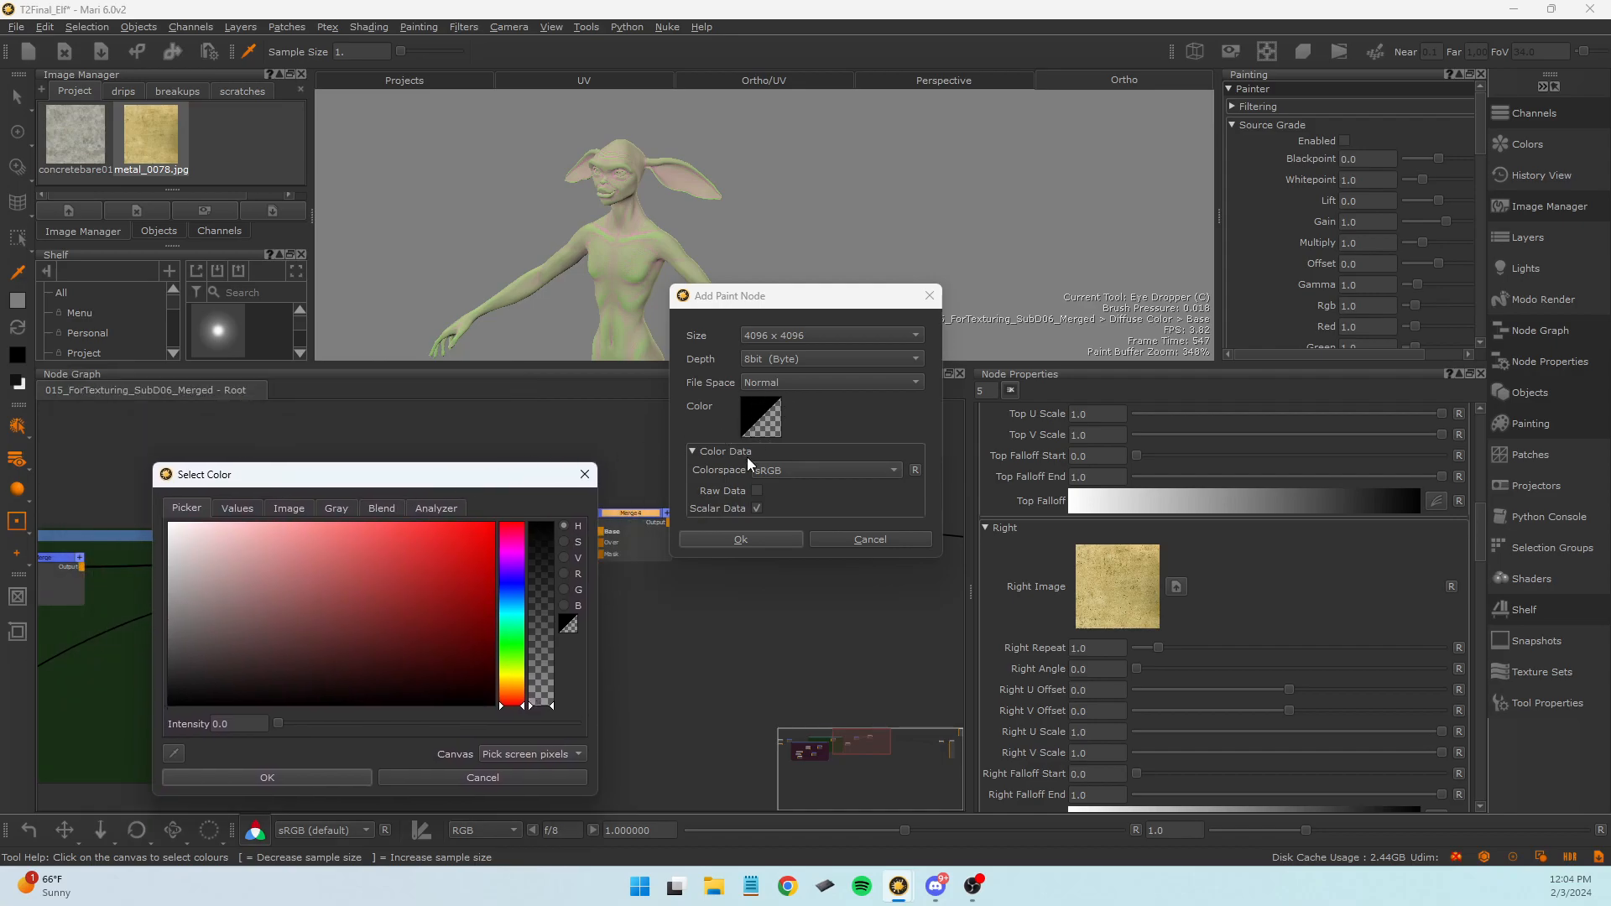
drag(276, 646, 64, 743)
click(305, 775)
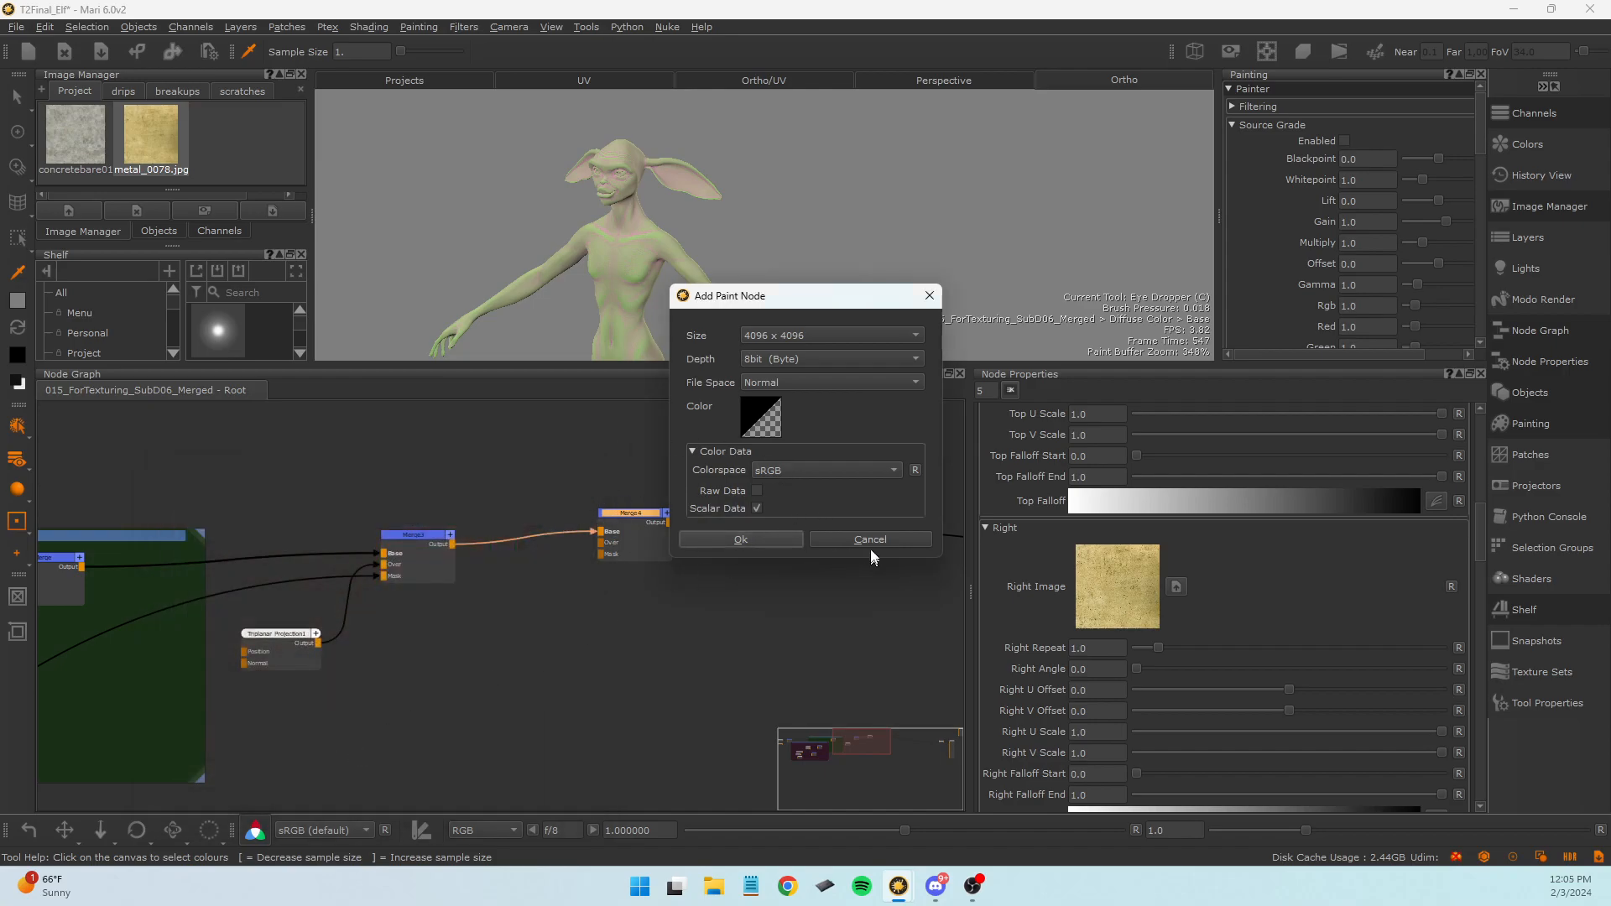
click(698, 534)
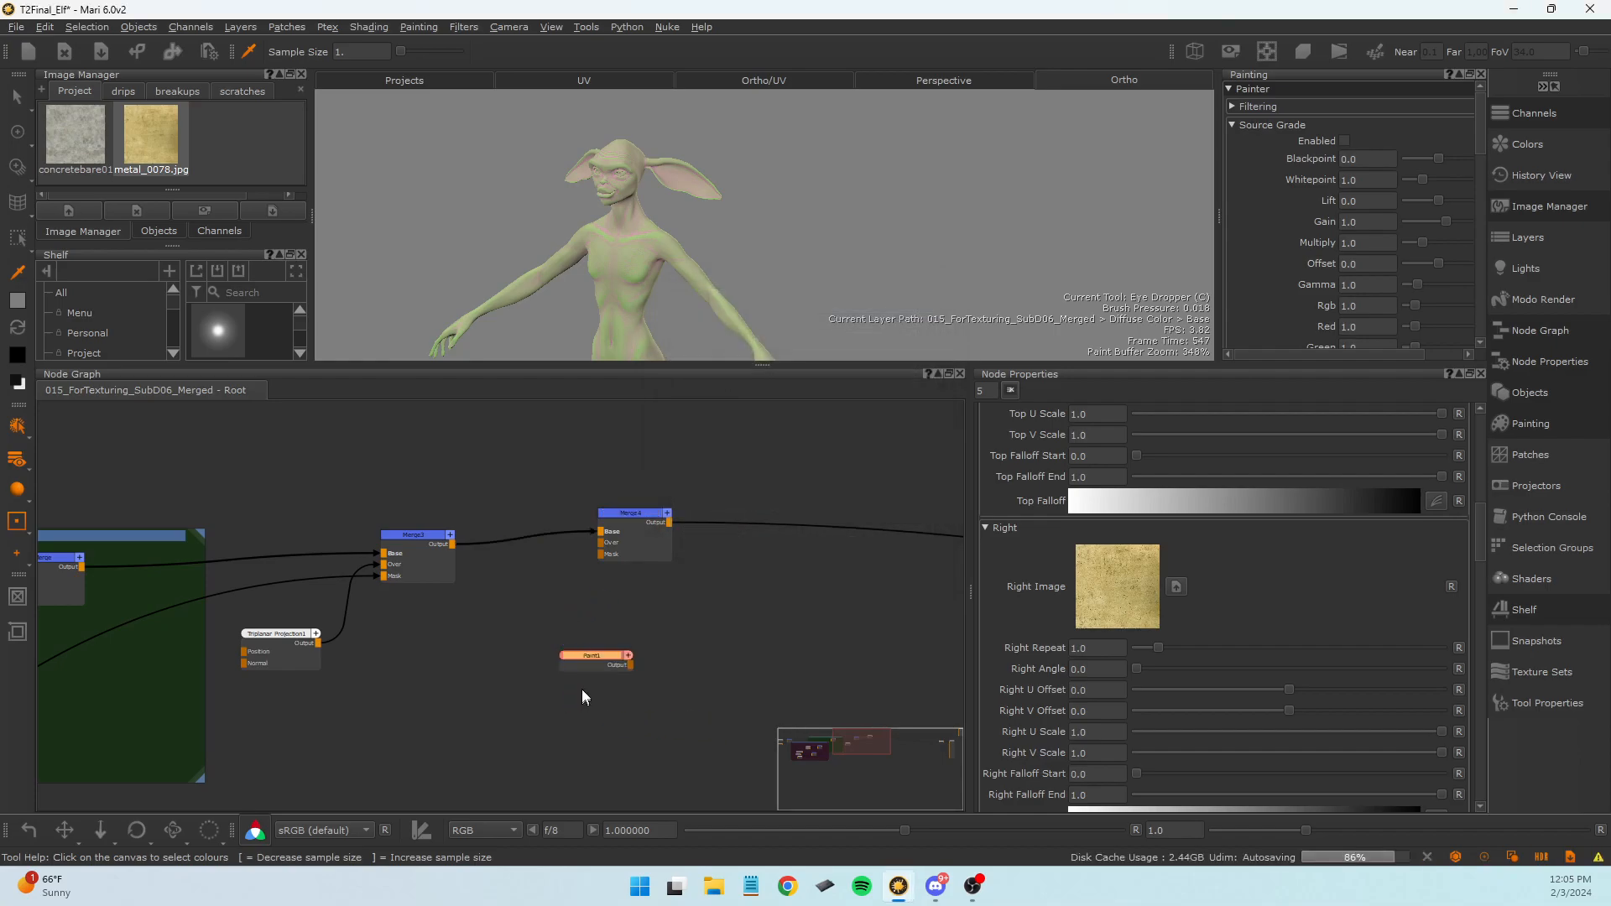
Connect the Paint node's output to the newest Merge's Over input and place it just below that Merge.
drag(590, 663, 487, 640)
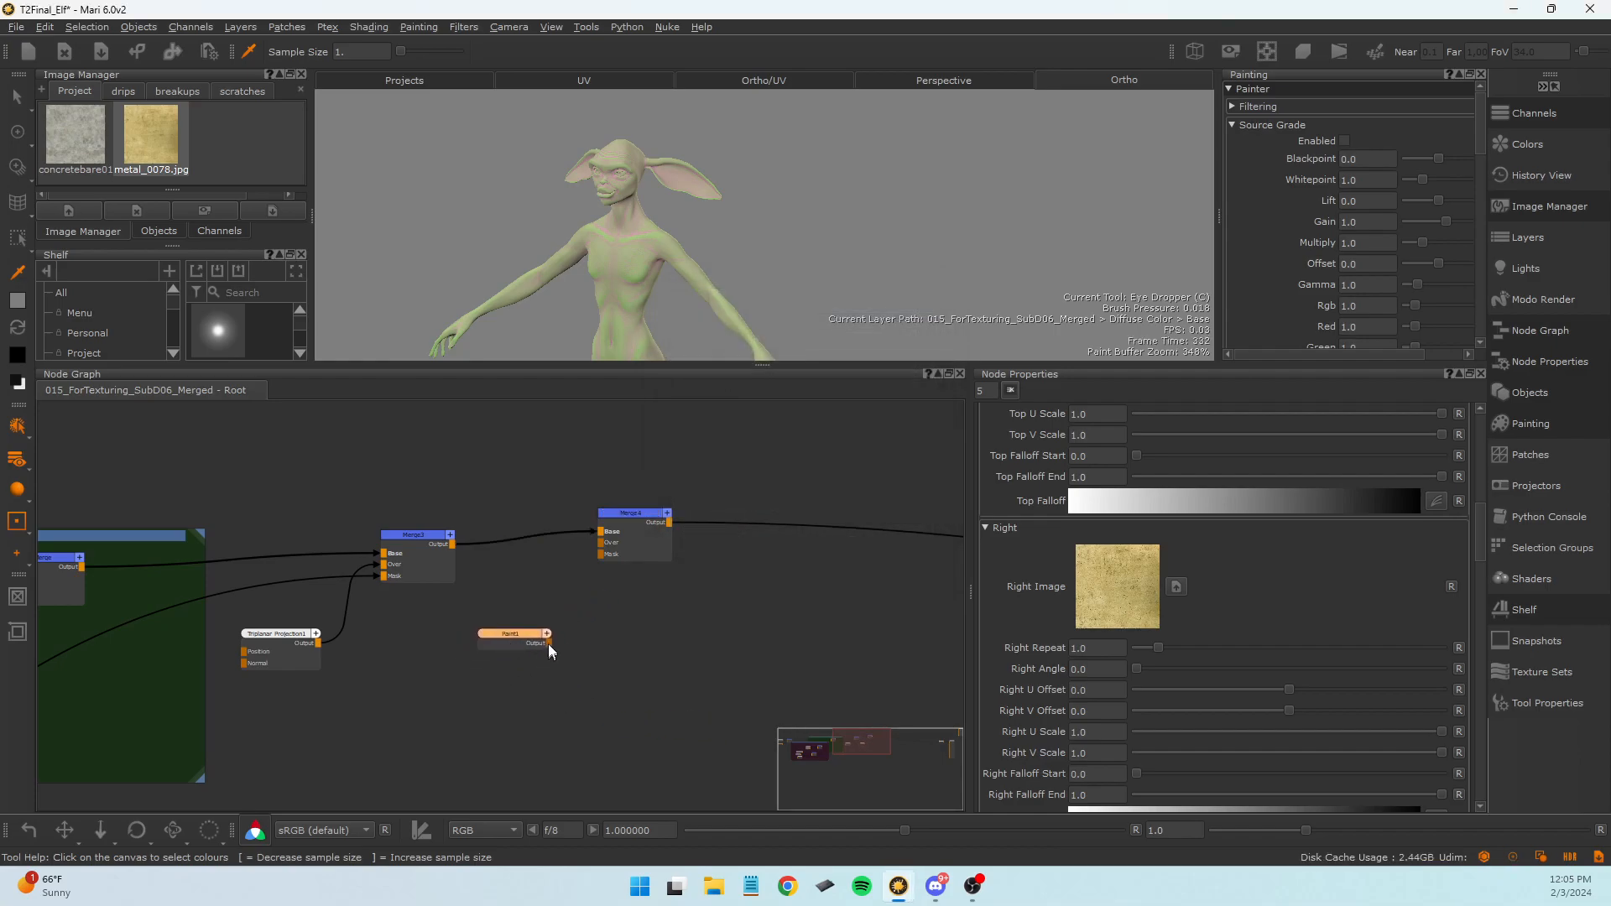
drag(592, 549, 601, 543)
drag(520, 631, 530, 627)
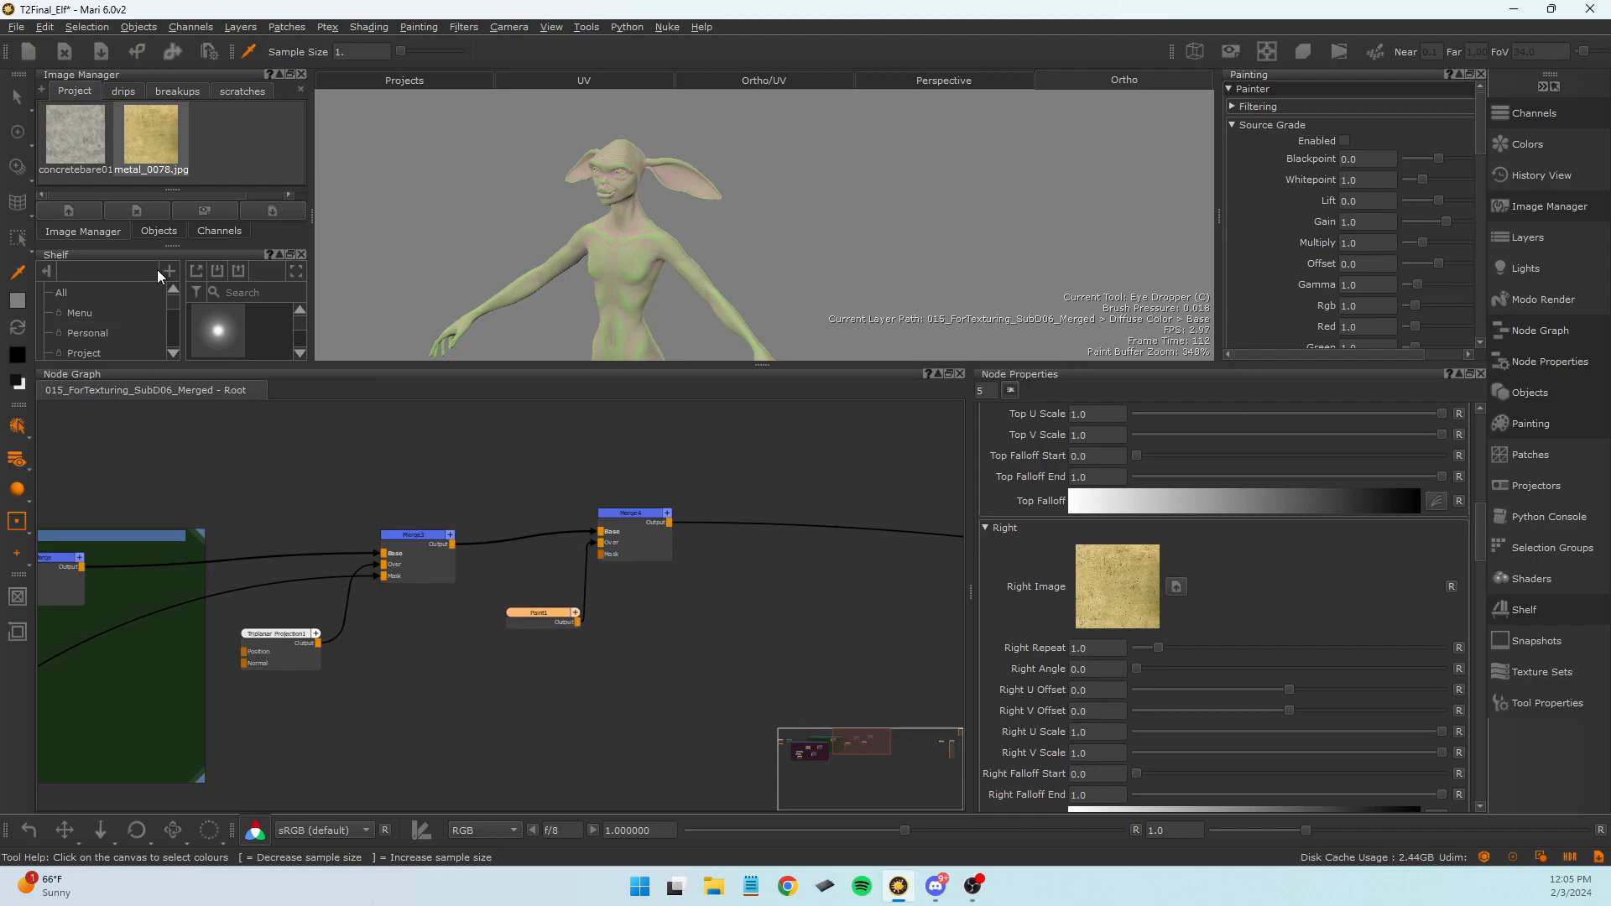
Activate the Paint tool and set its foreground color to bright turquoise.
click(17, 131)
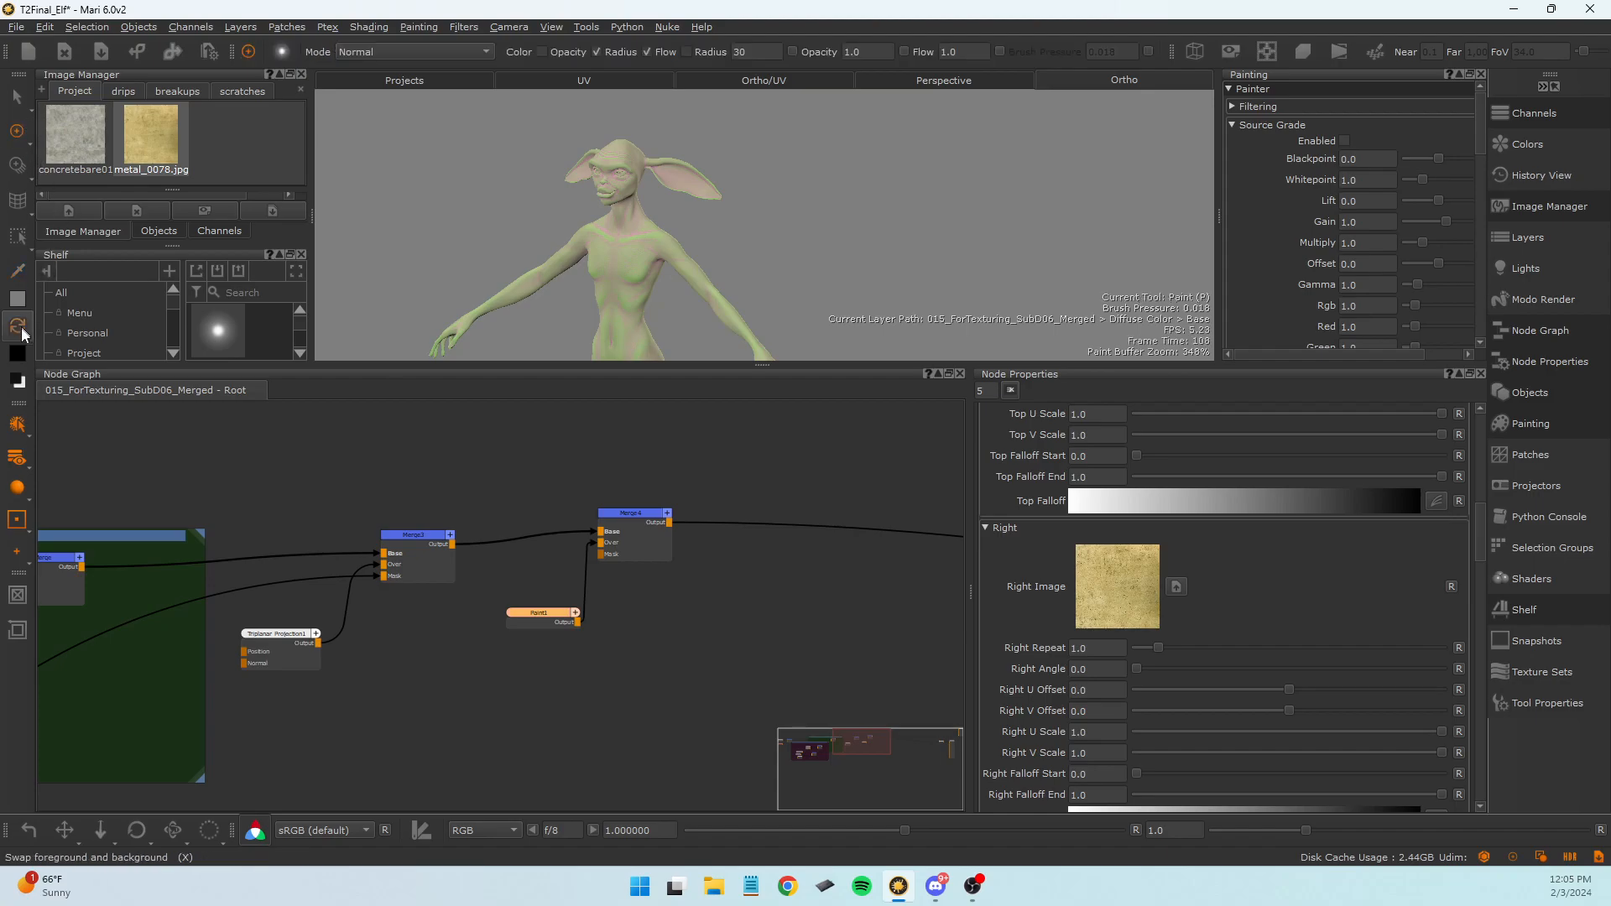
click(17, 299)
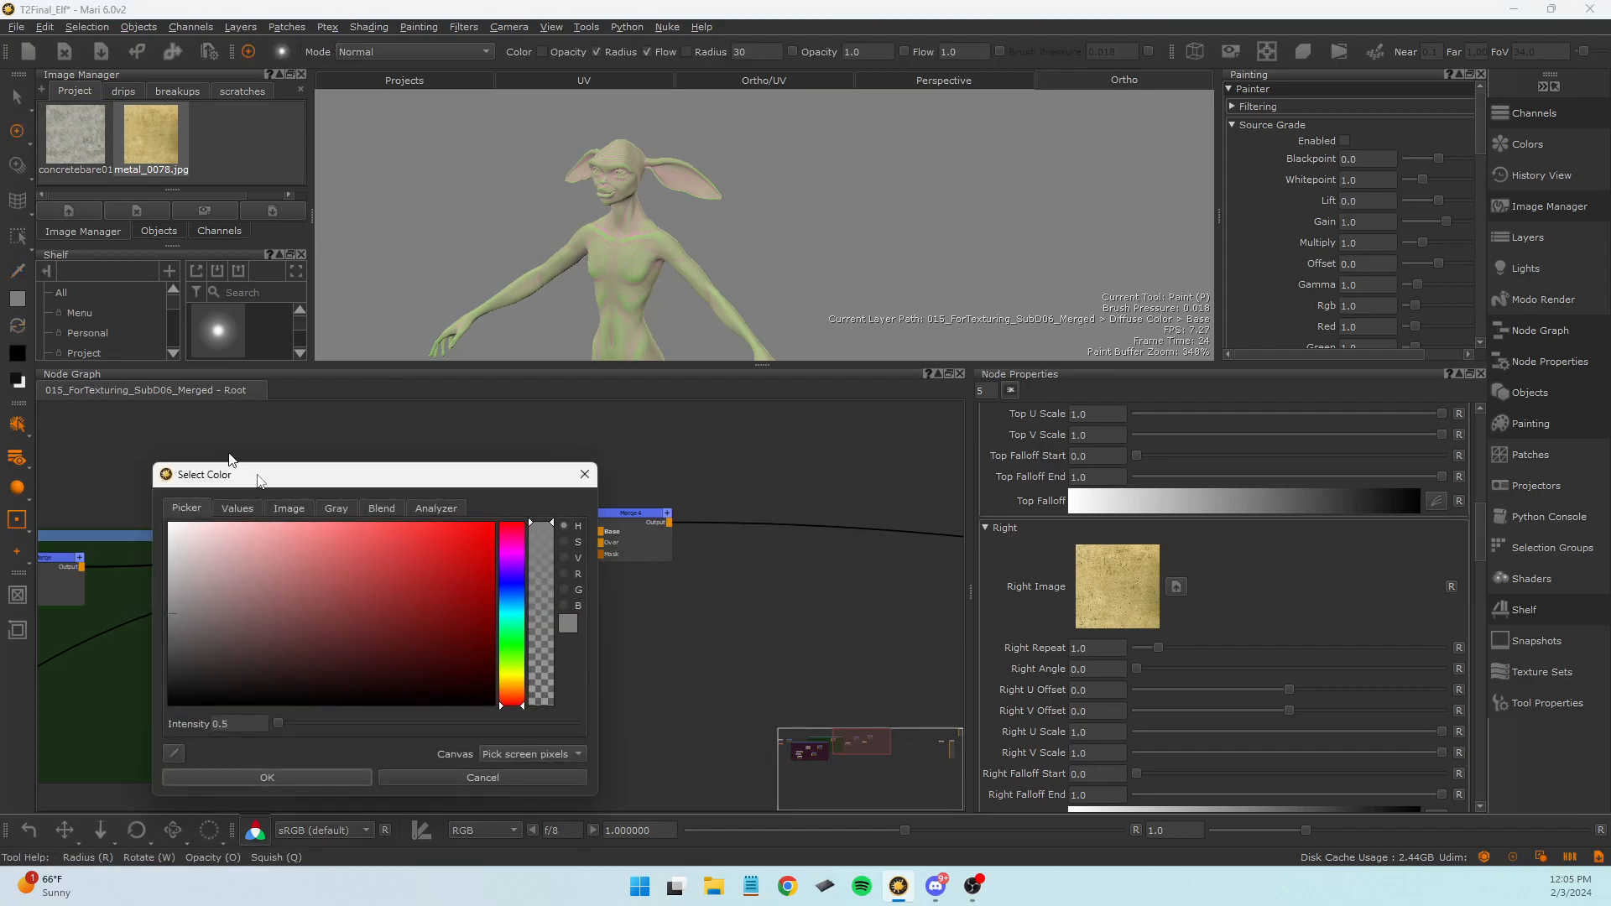
click(515, 620)
drag(461, 601, 524, 489)
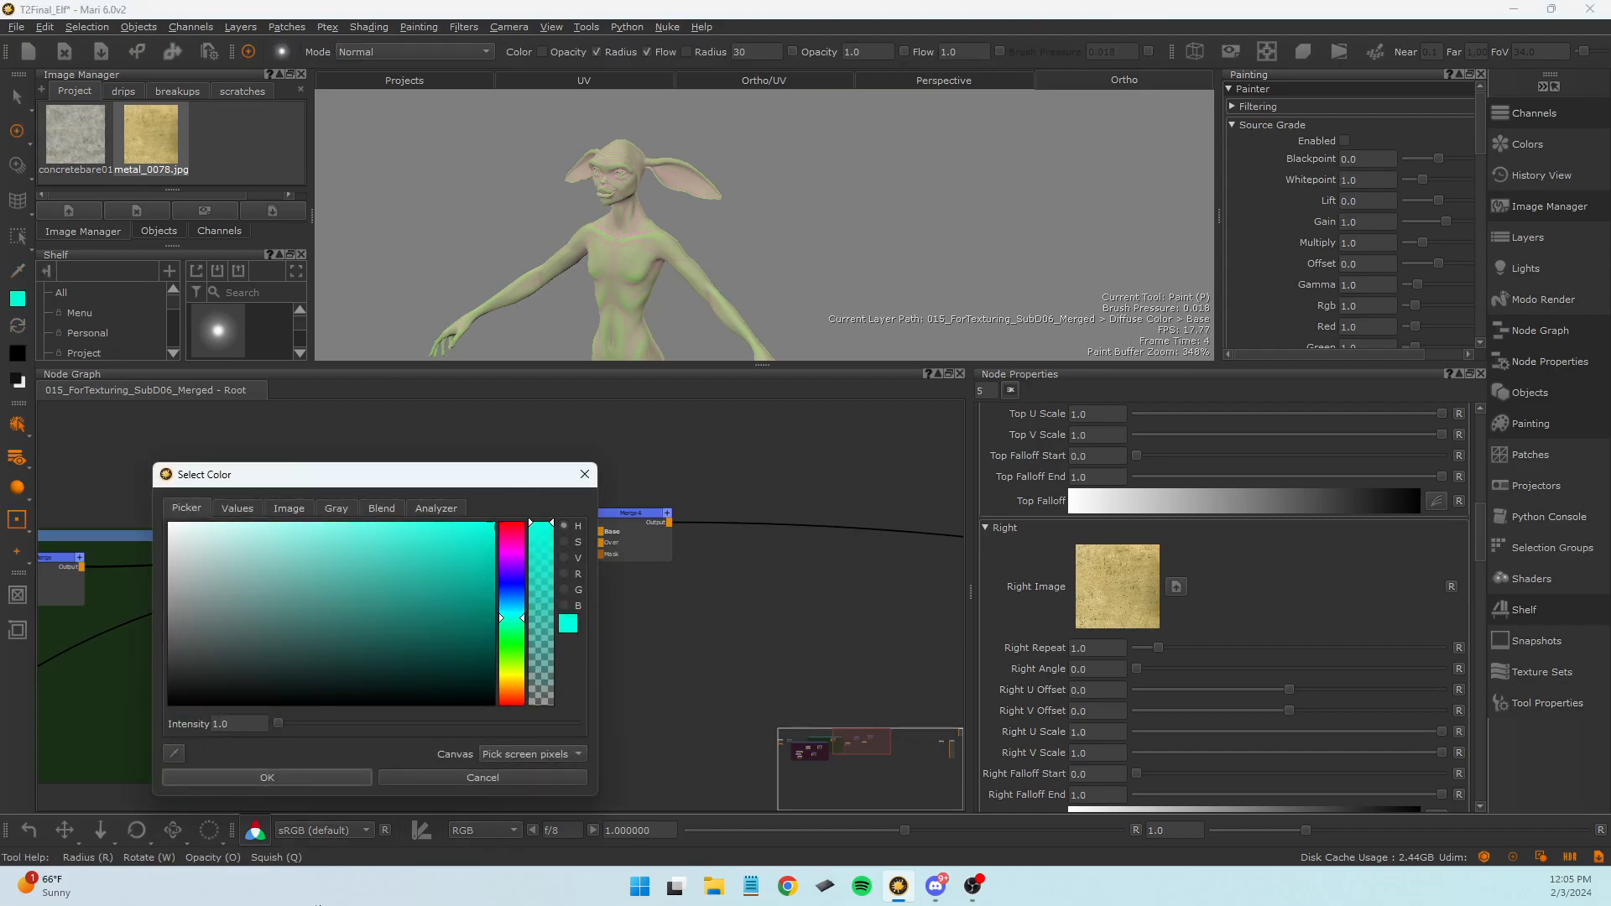
click(270, 776)
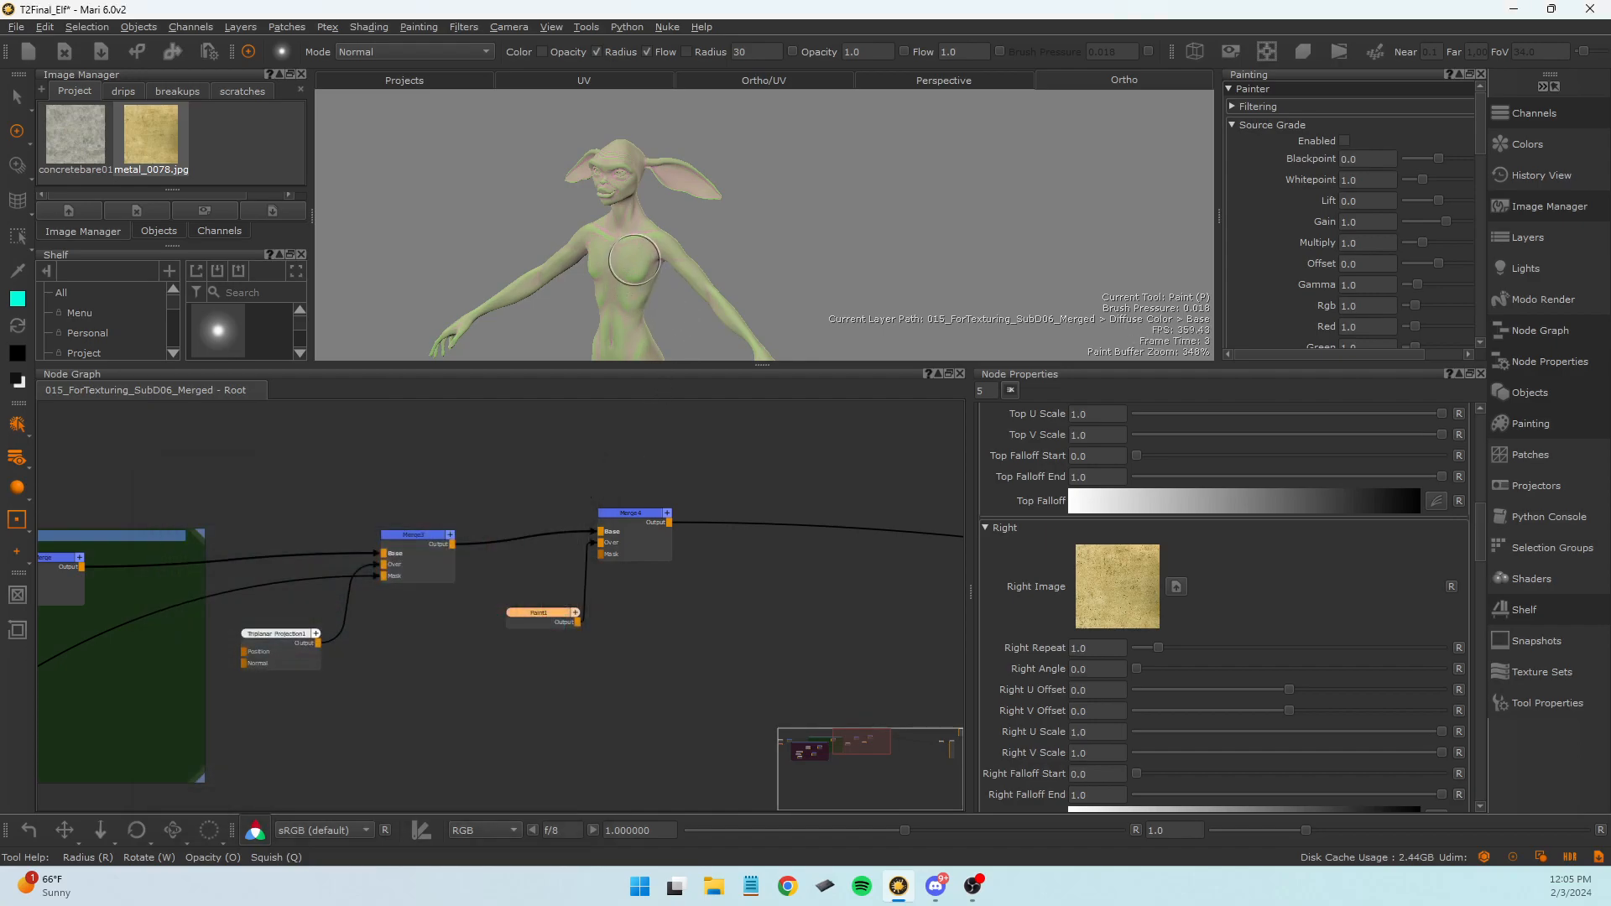
Move the newest Merge node slightly up and away from the Paint node, and reselect the Paint node.
scroll(627, 257, up, 2)
click(646, 544)
drag(631, 541, 643, 527)
click(537, 613)
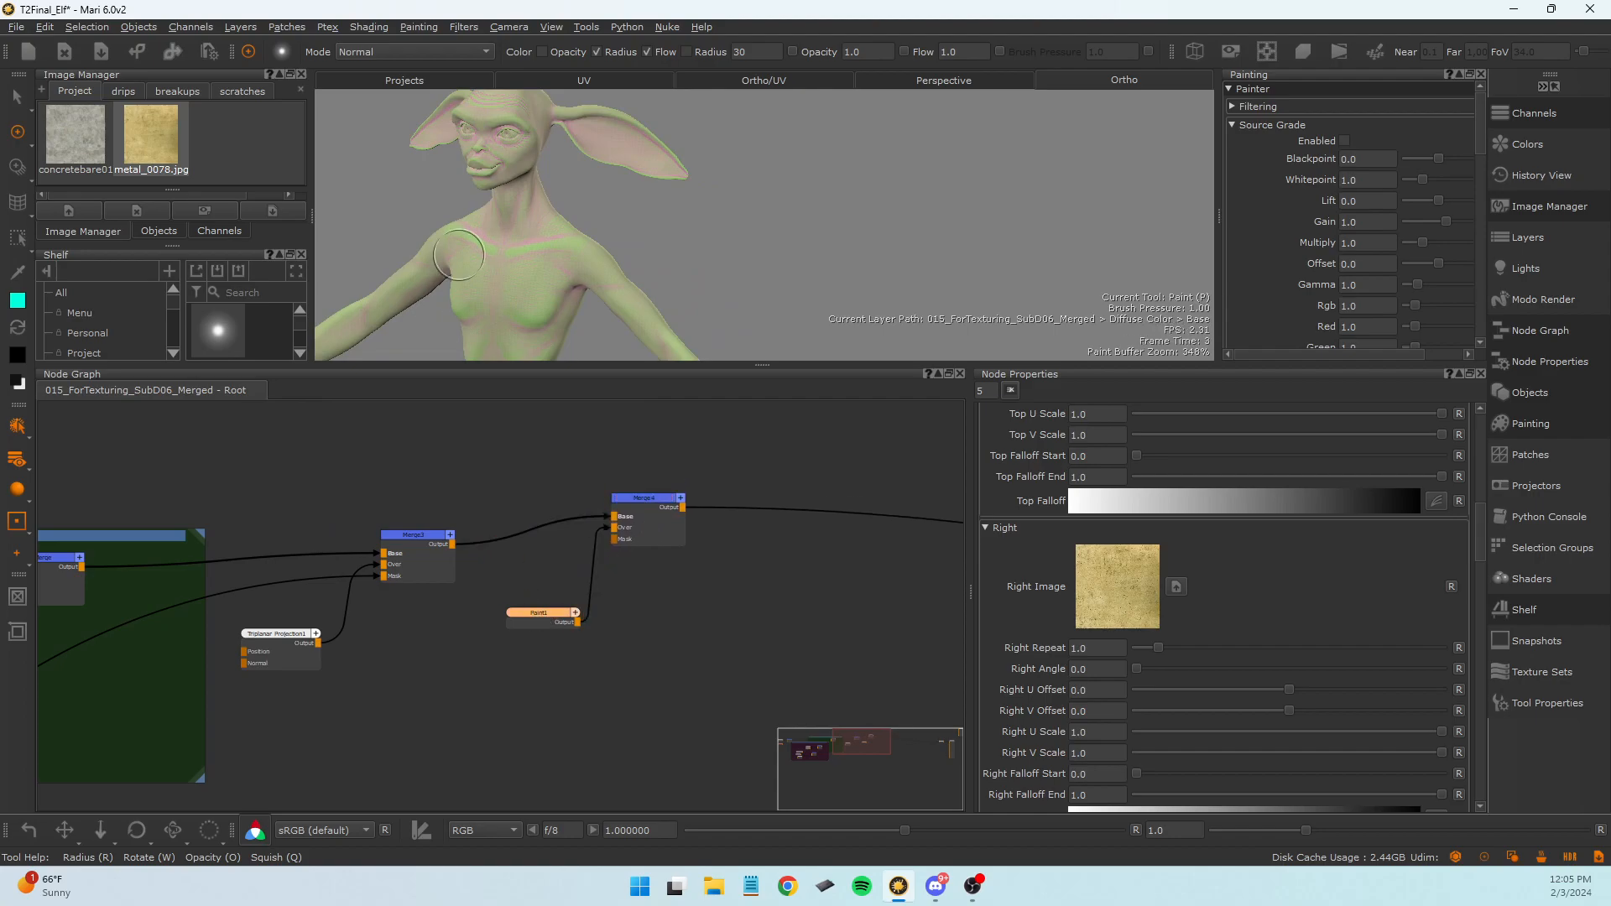
Examine the character's neck, chest and shoulders from several angles, making the Paint node current for painting.
alt+drag(538, 254, 607, 252)
alt+right_drag(607, 251, 654, 277)
alt+middle_drag(655, 277, 968, 261)
alt+drag(968, 261, 923, 255)
alt+right_drag(924, 255, 889, 276)
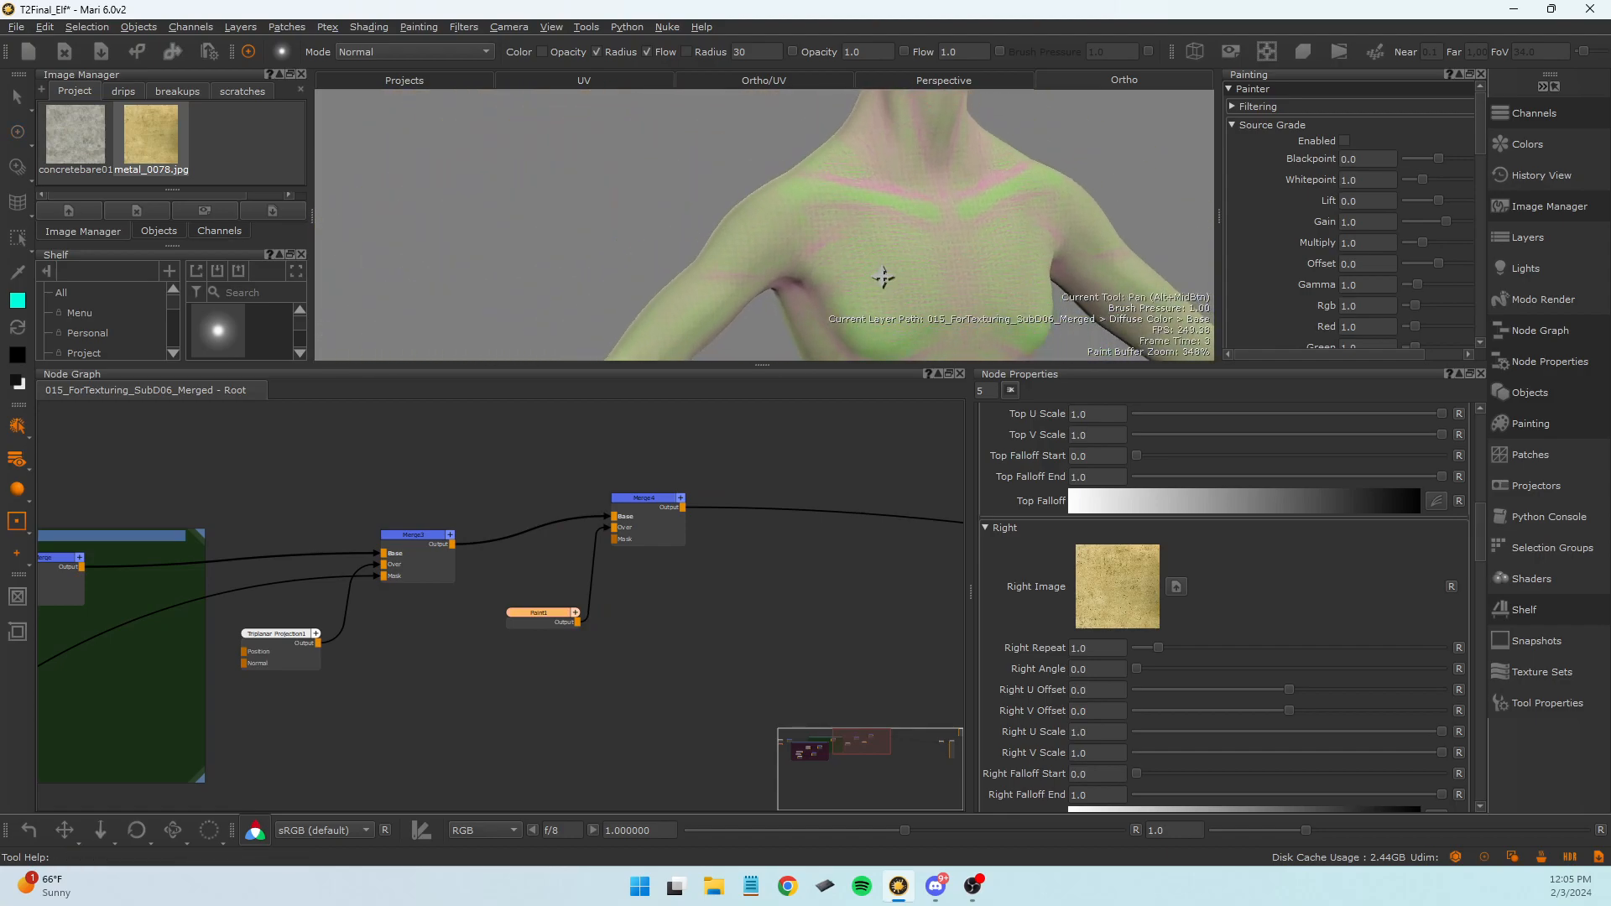
alt+middle_drag(889, 276, 810, 281)
double_click(532, 616)
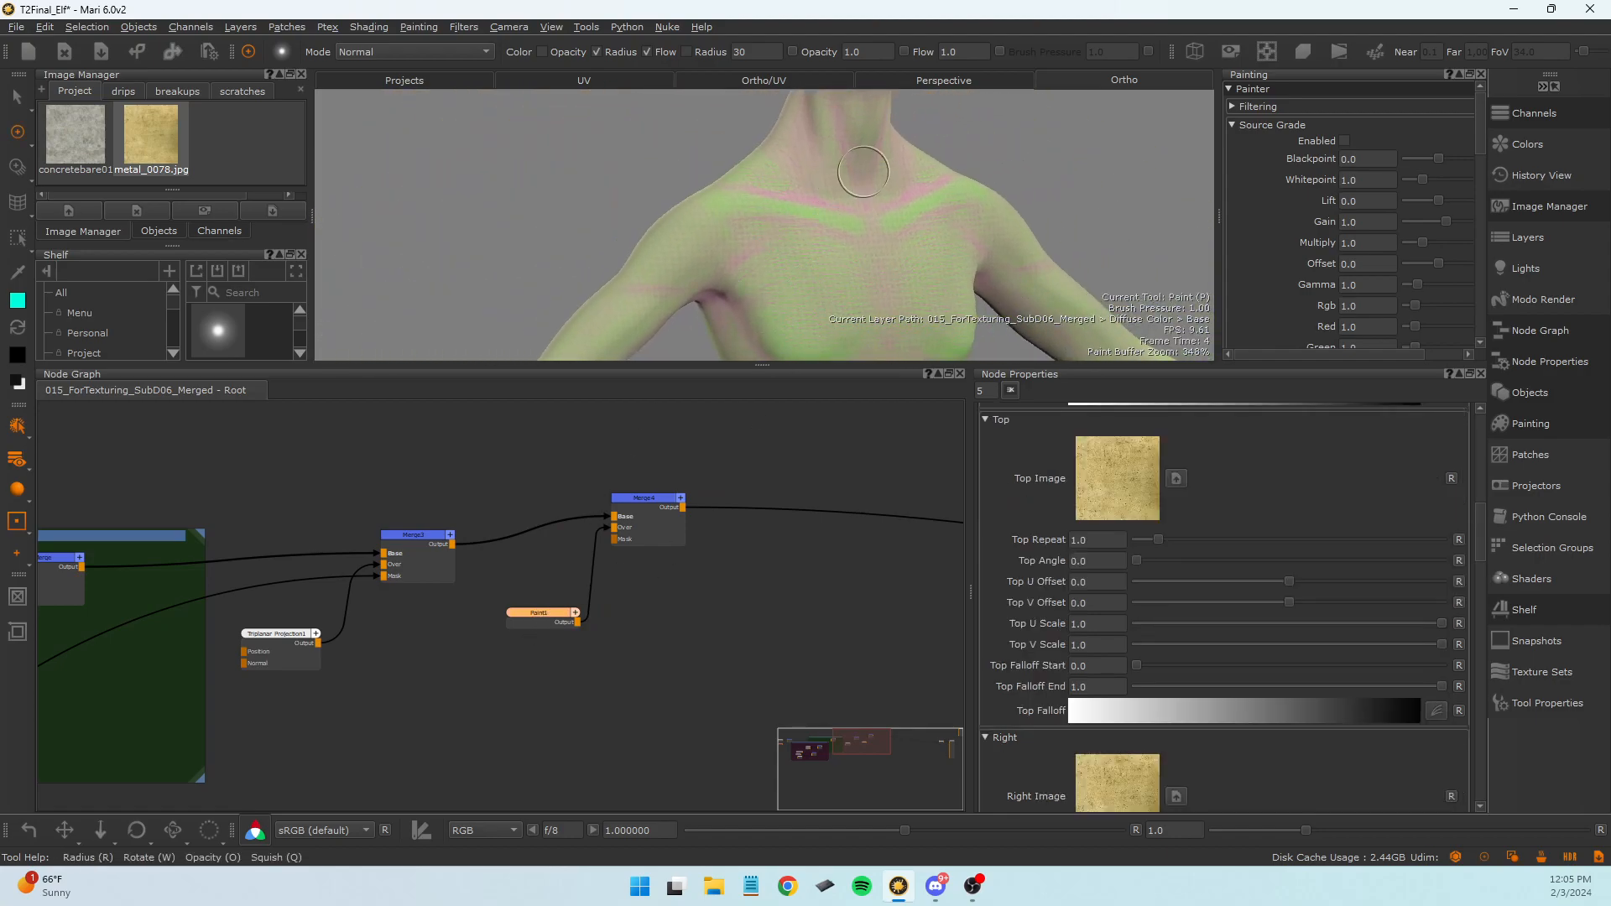
alt+right_drag(980, 257, 907, 246)
alt+middle_drag(907, 247, 845, 262)
mouse_move(845, 262)
alt+right_down()
mouse_move(705, 269)
mouse_move(808, 266)
mouse_move(872, 287)
alt+right_up()
alt+middle_drag(883, 287, 845, 259)
alt+right_drag(845, 259, 818, 254)
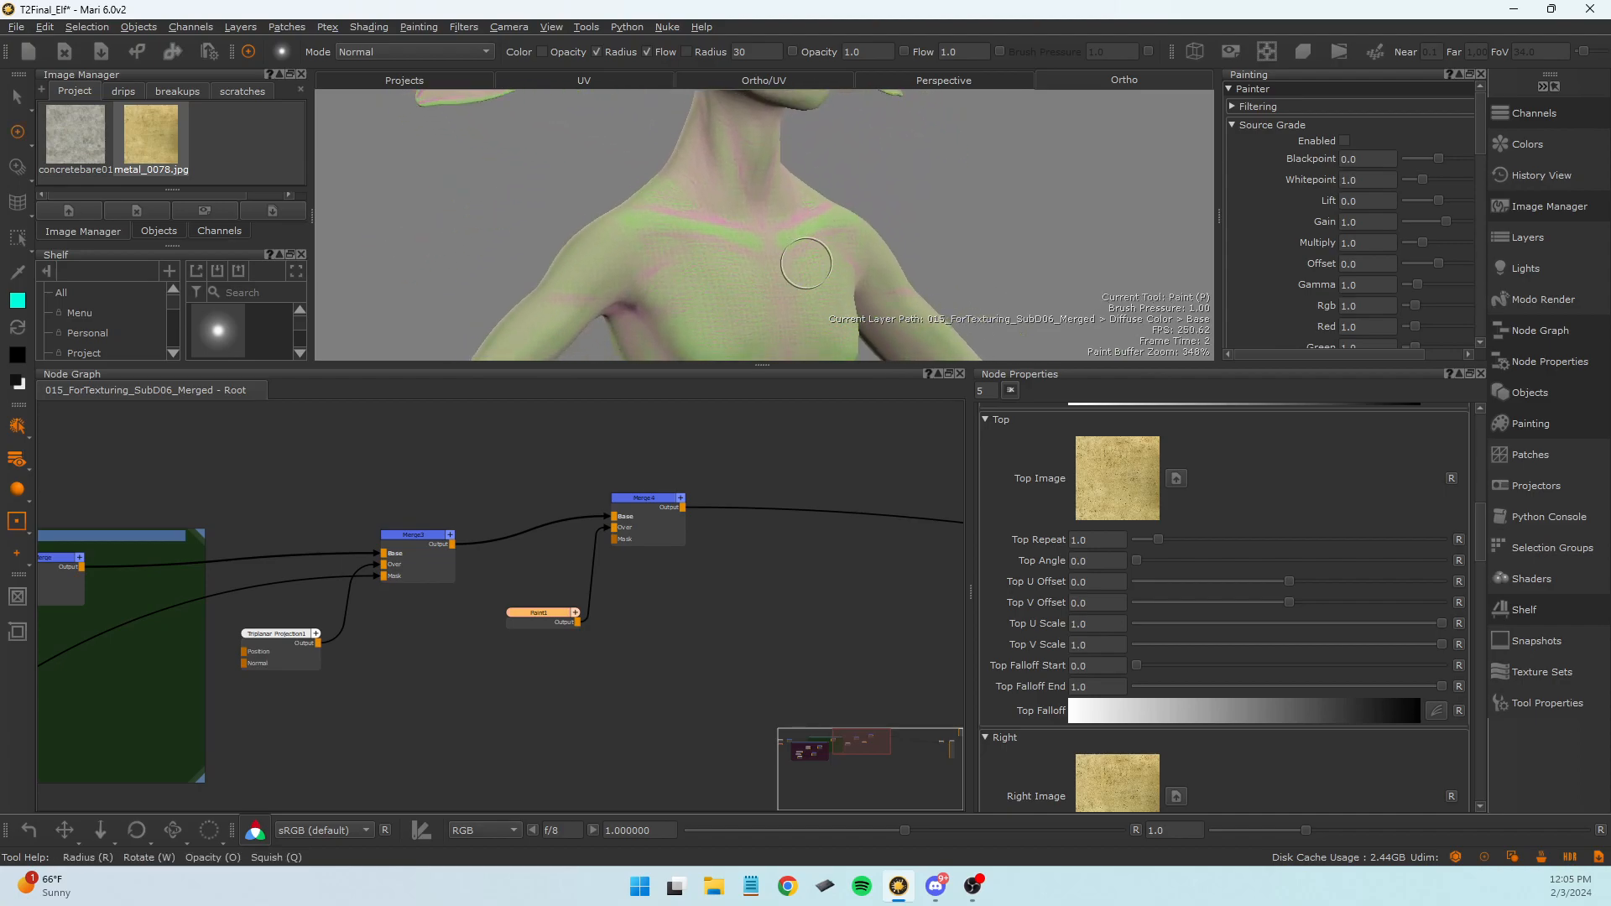
Nudge the newest Merge node and enlarge the canvas by shrinking the node graph's height.
drag(648, 522, 659, 535)
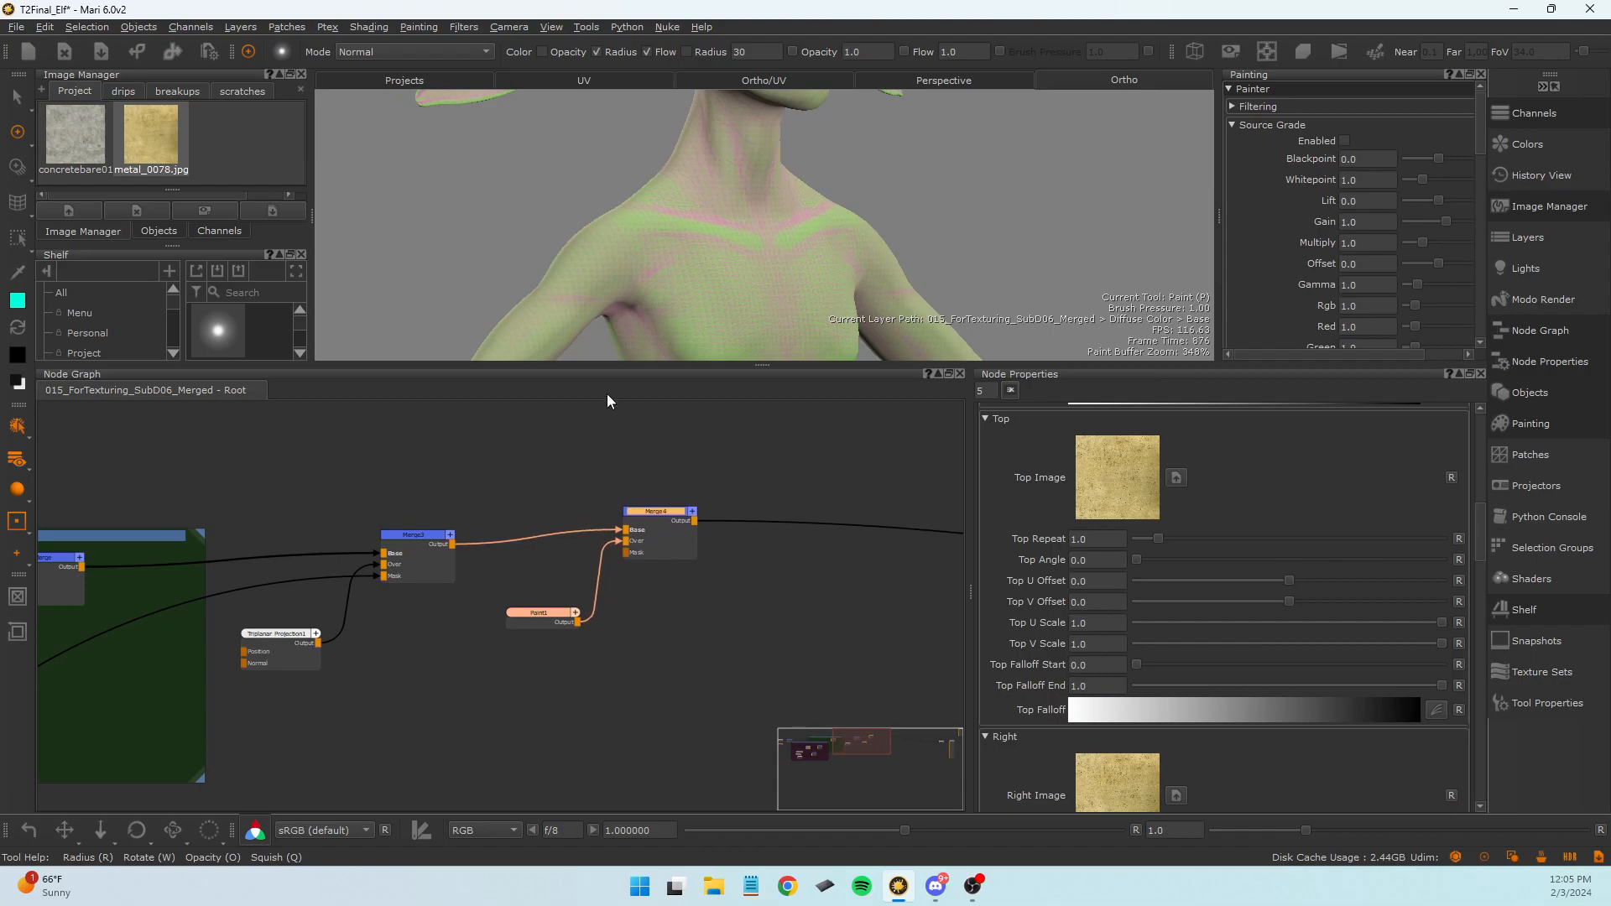
drag(631, 363, 630, 474)
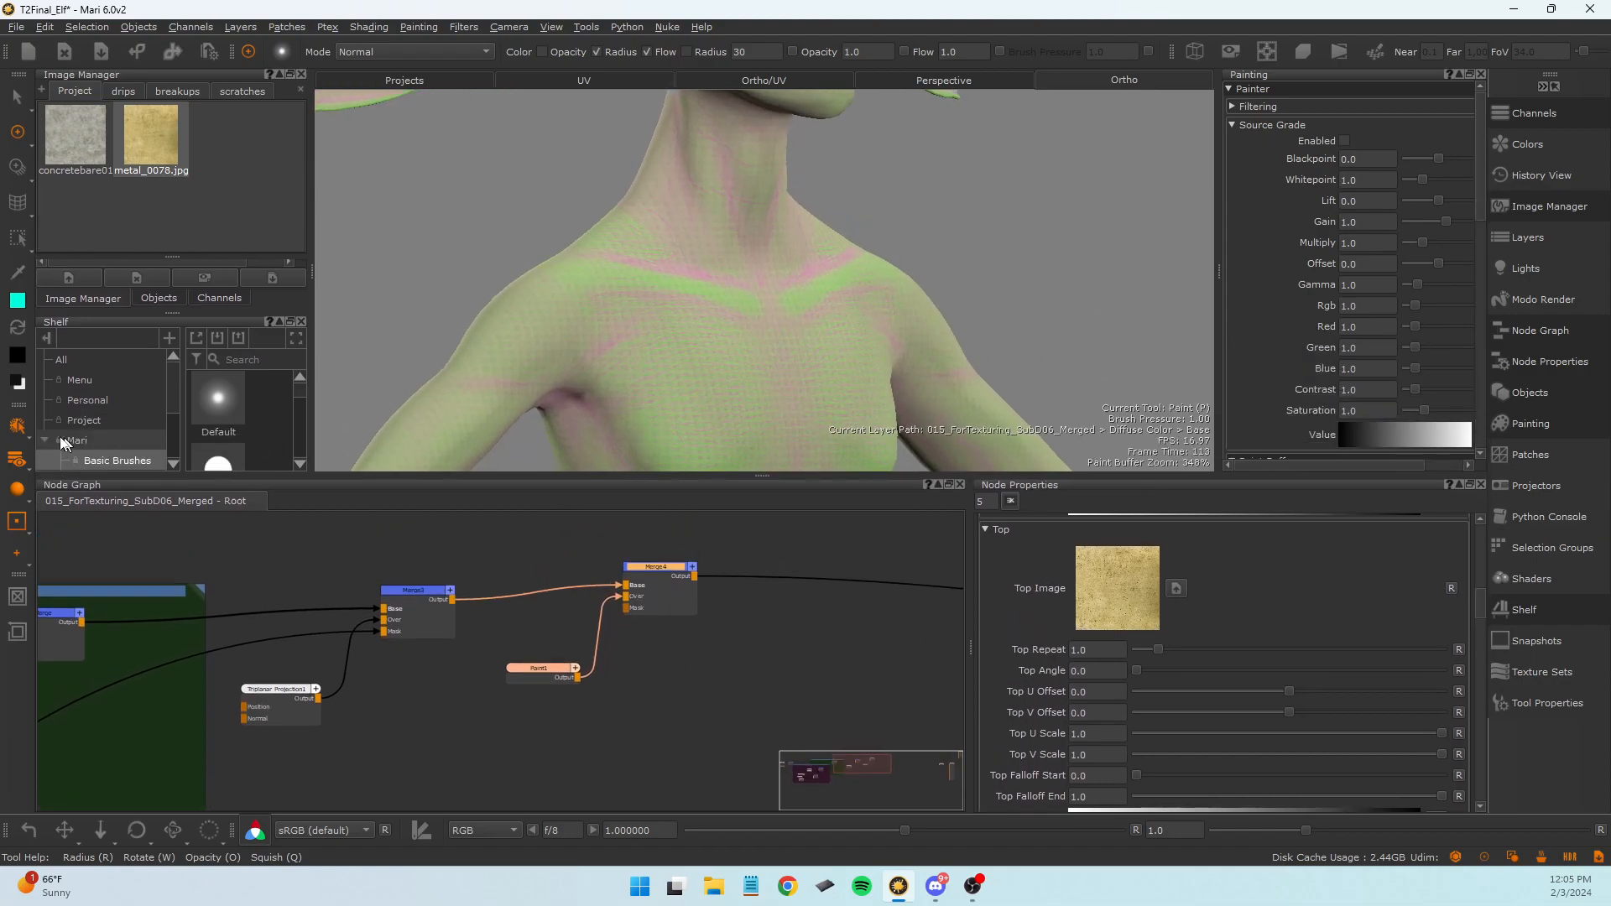
click(26, 430)
click(25, 433)
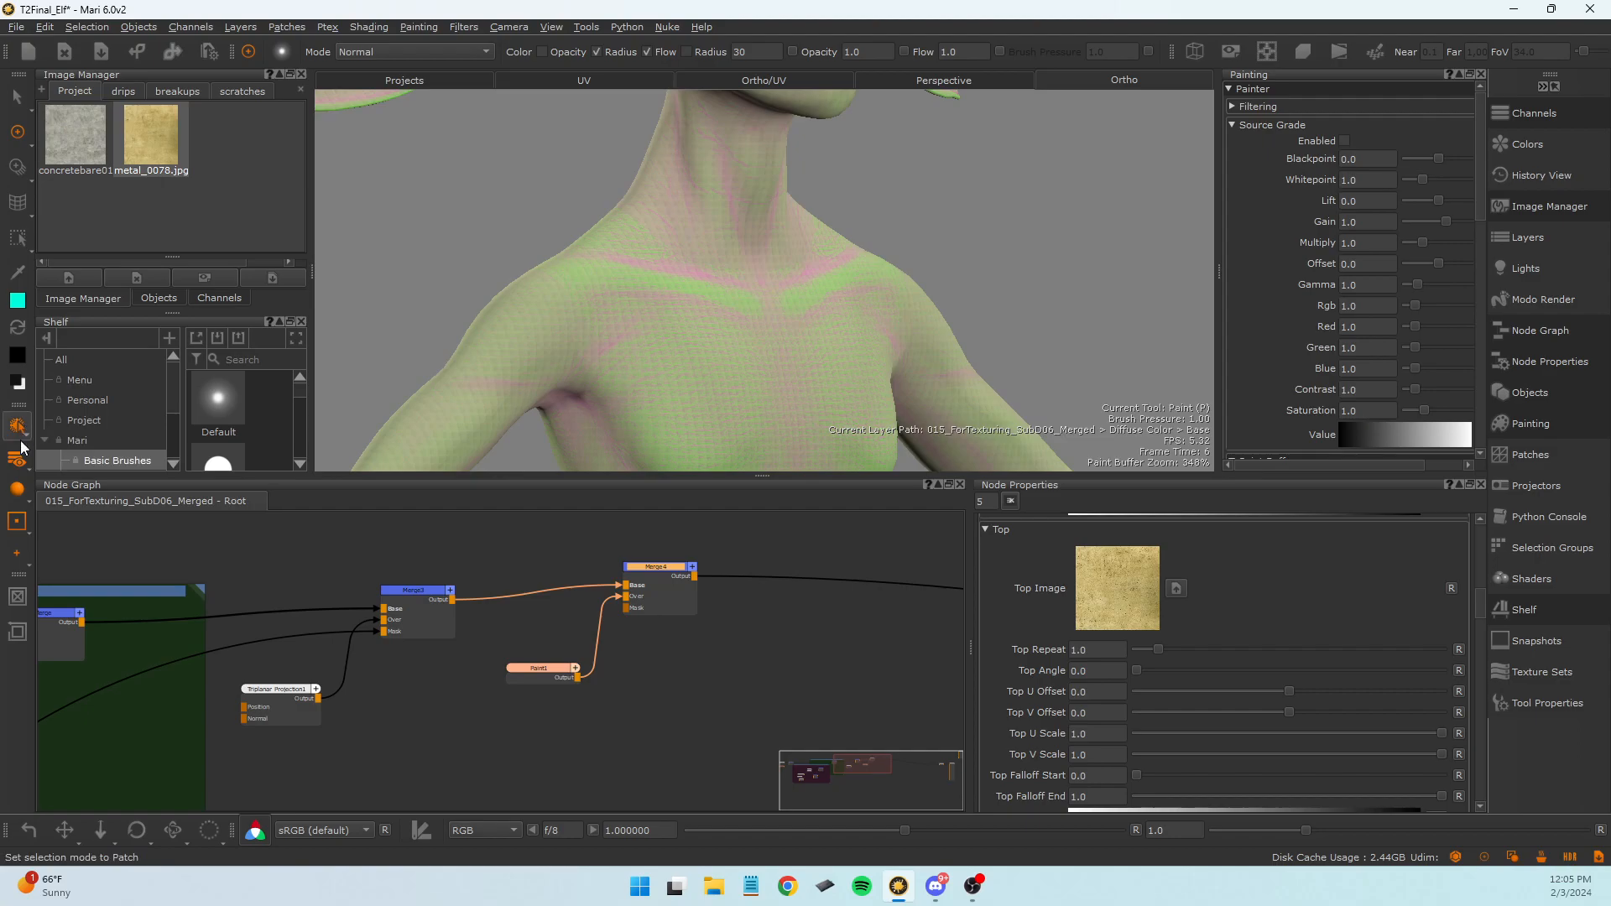
click(21, 522)
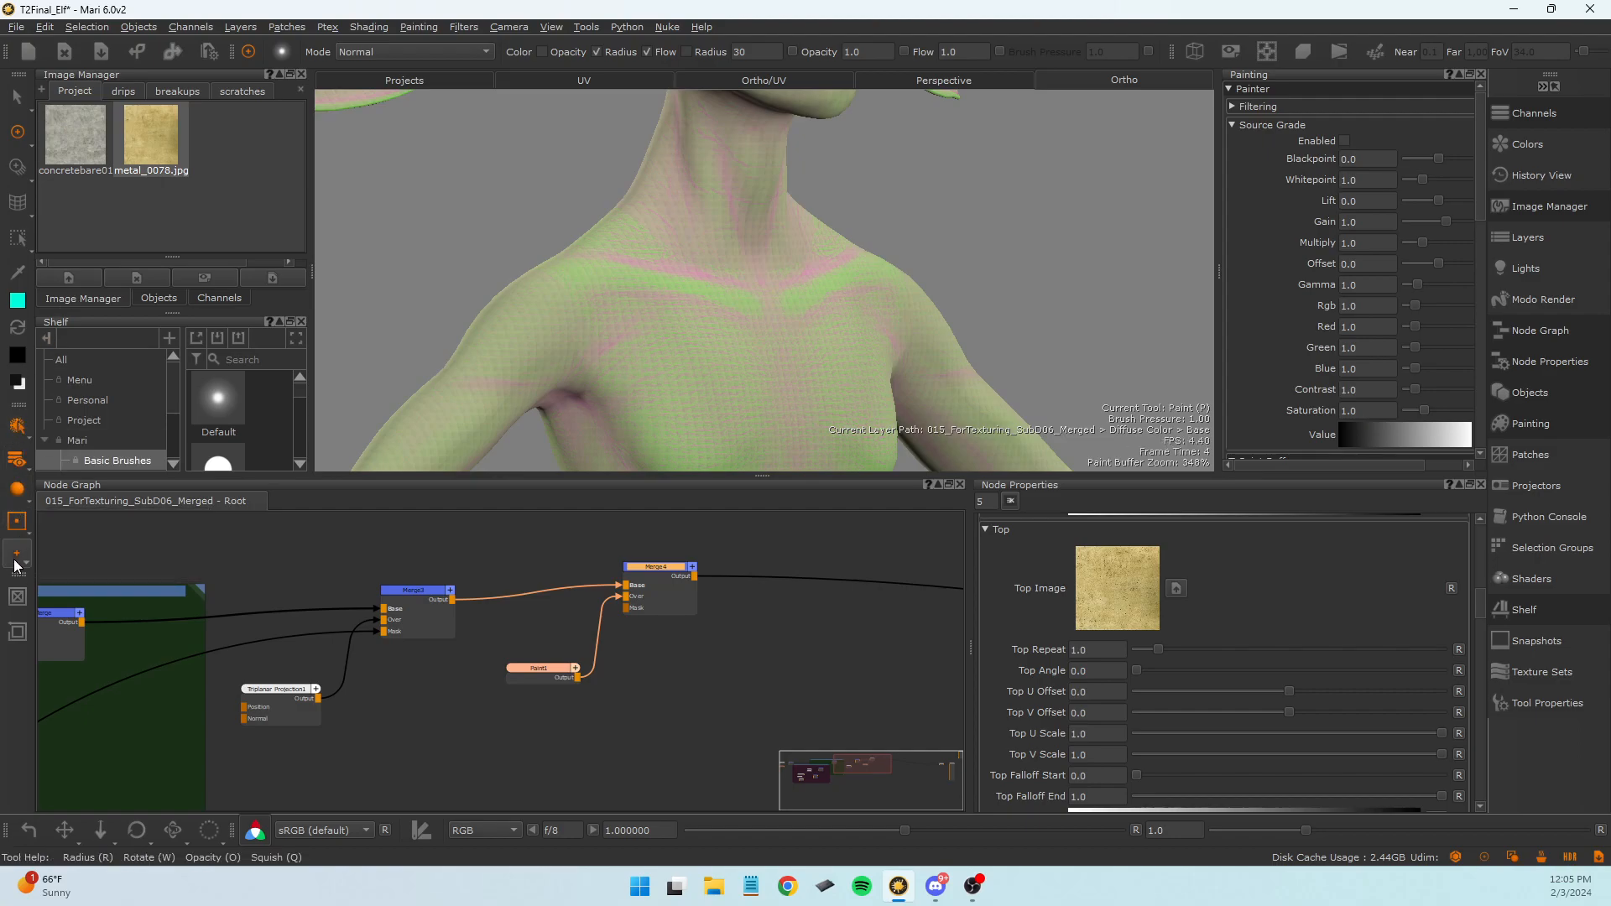
click(16, 562)
click(15, 565)
click(15, 530)
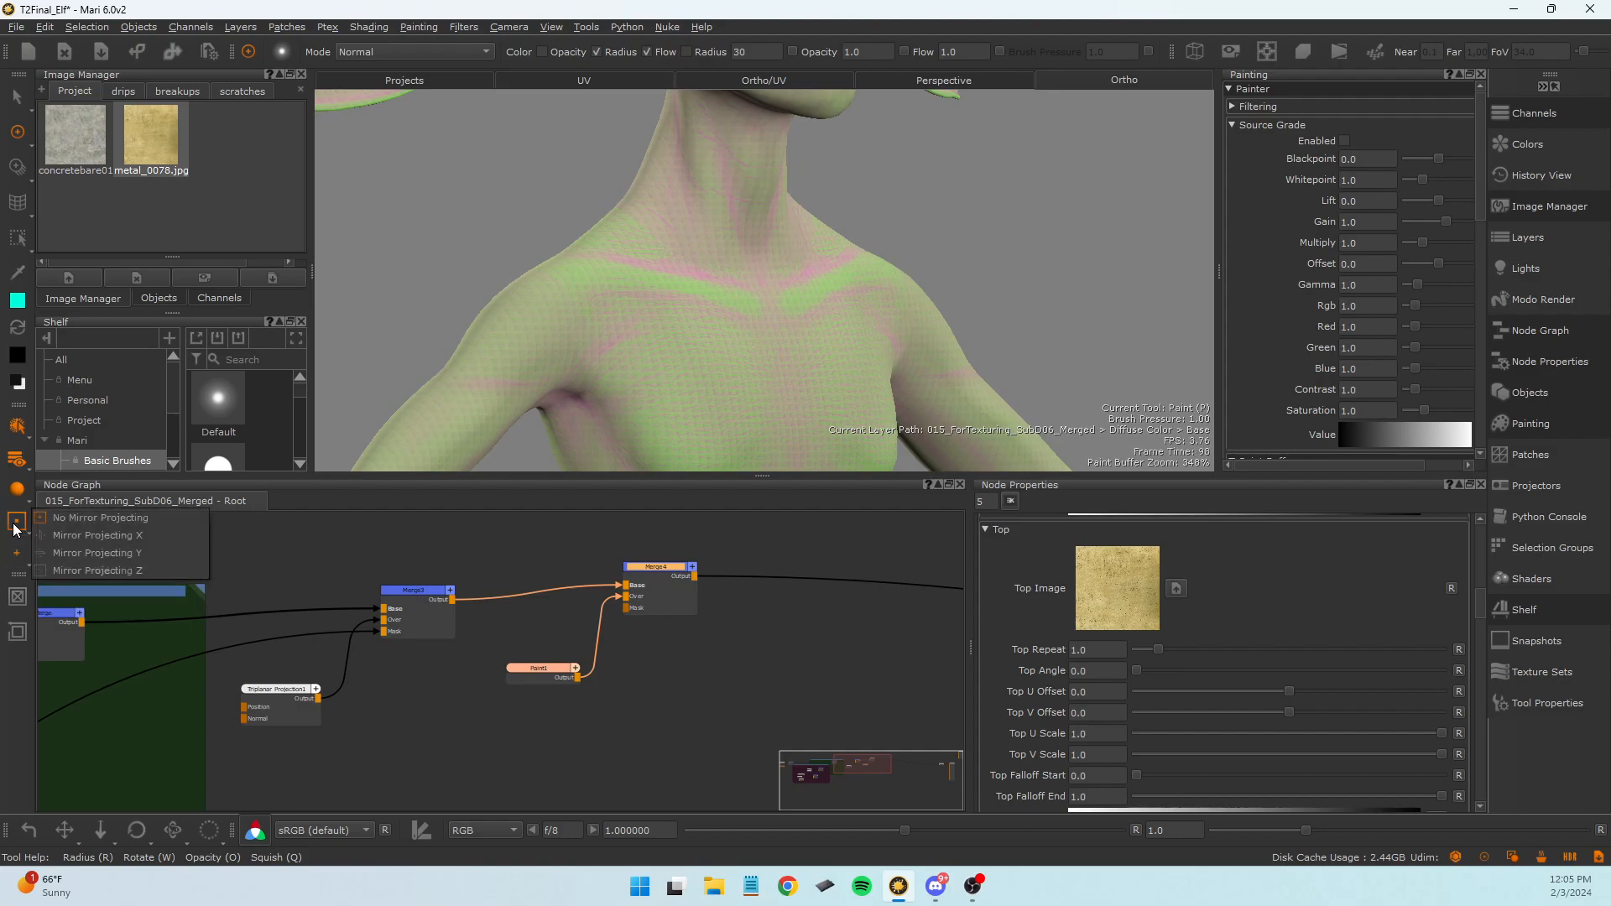
click(15, 529)
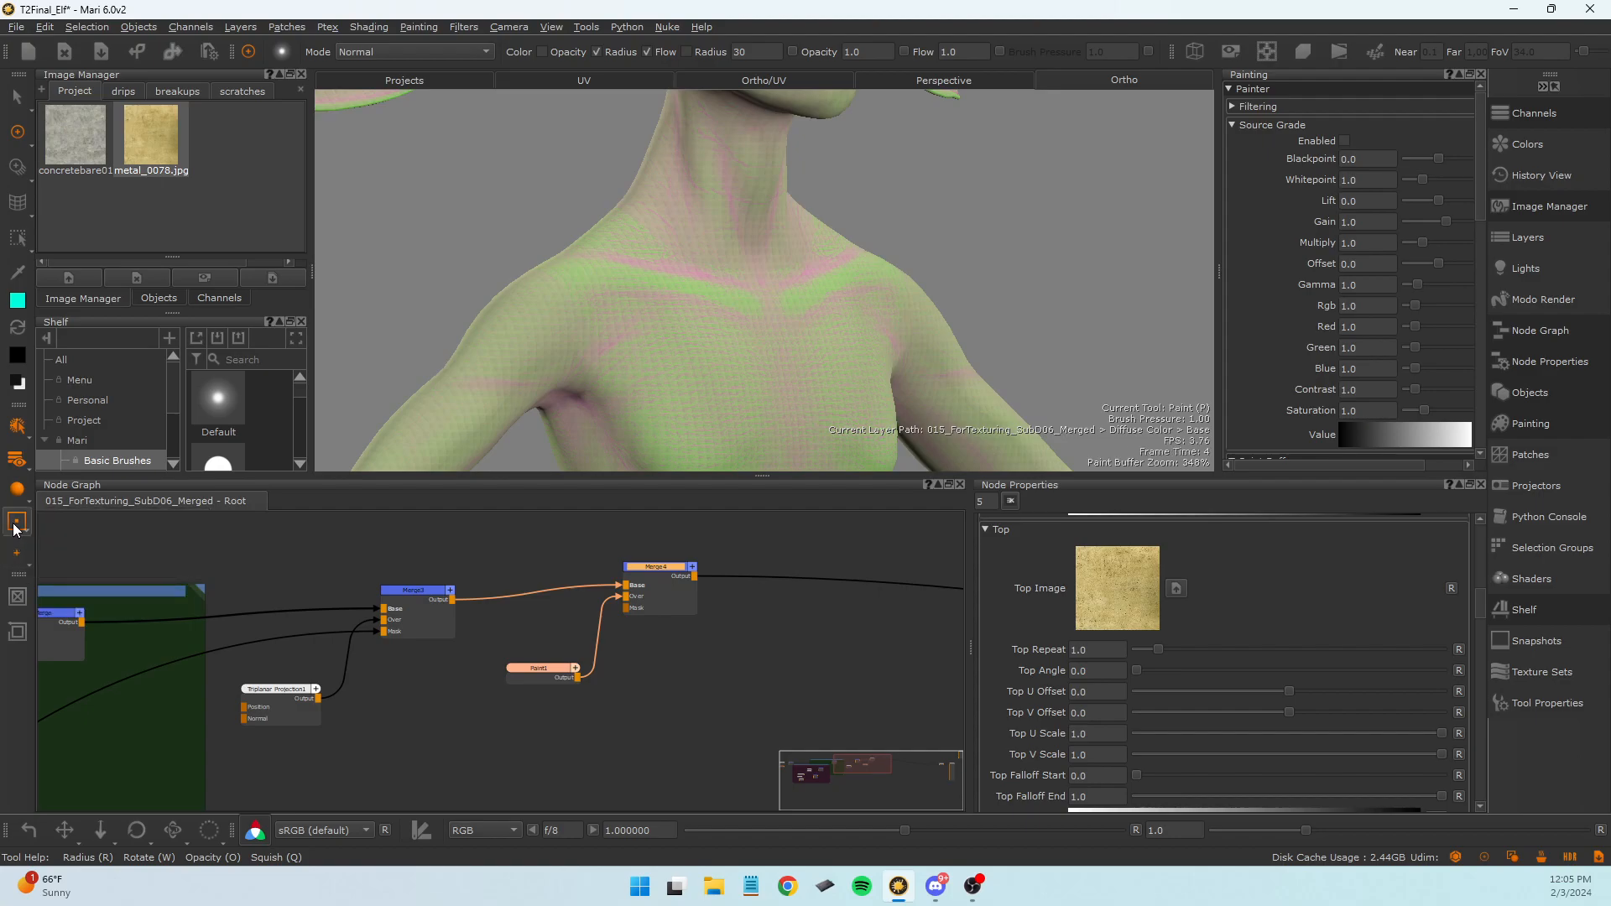
Switch the selection mode to Object Mode so painting applies to the whole character.
click(18, 428)
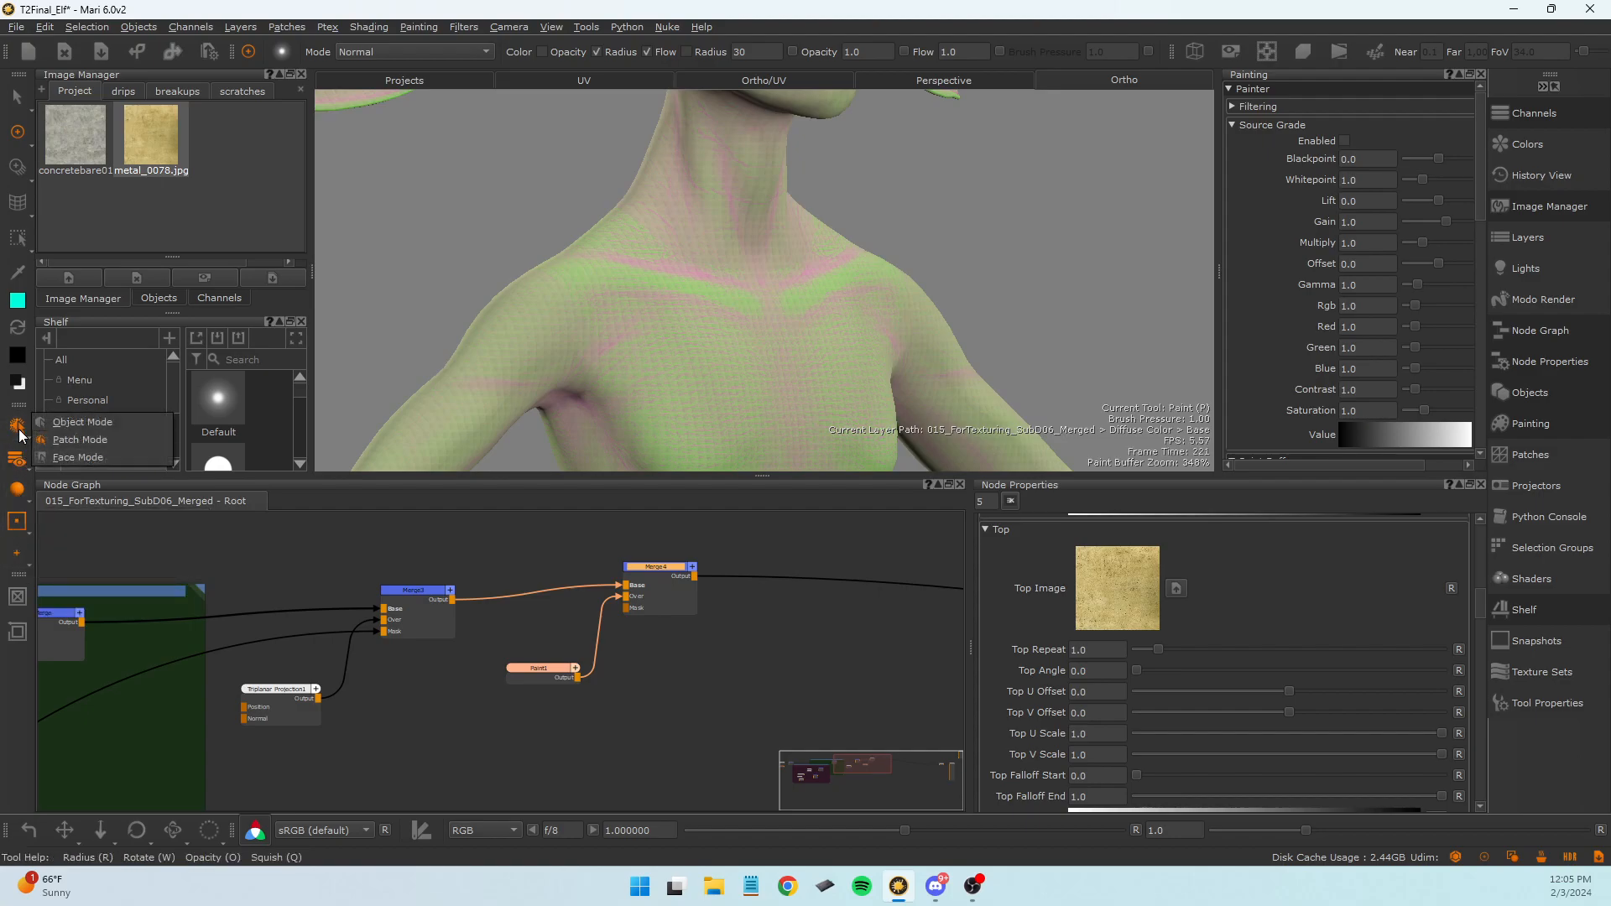
click(74, 422)
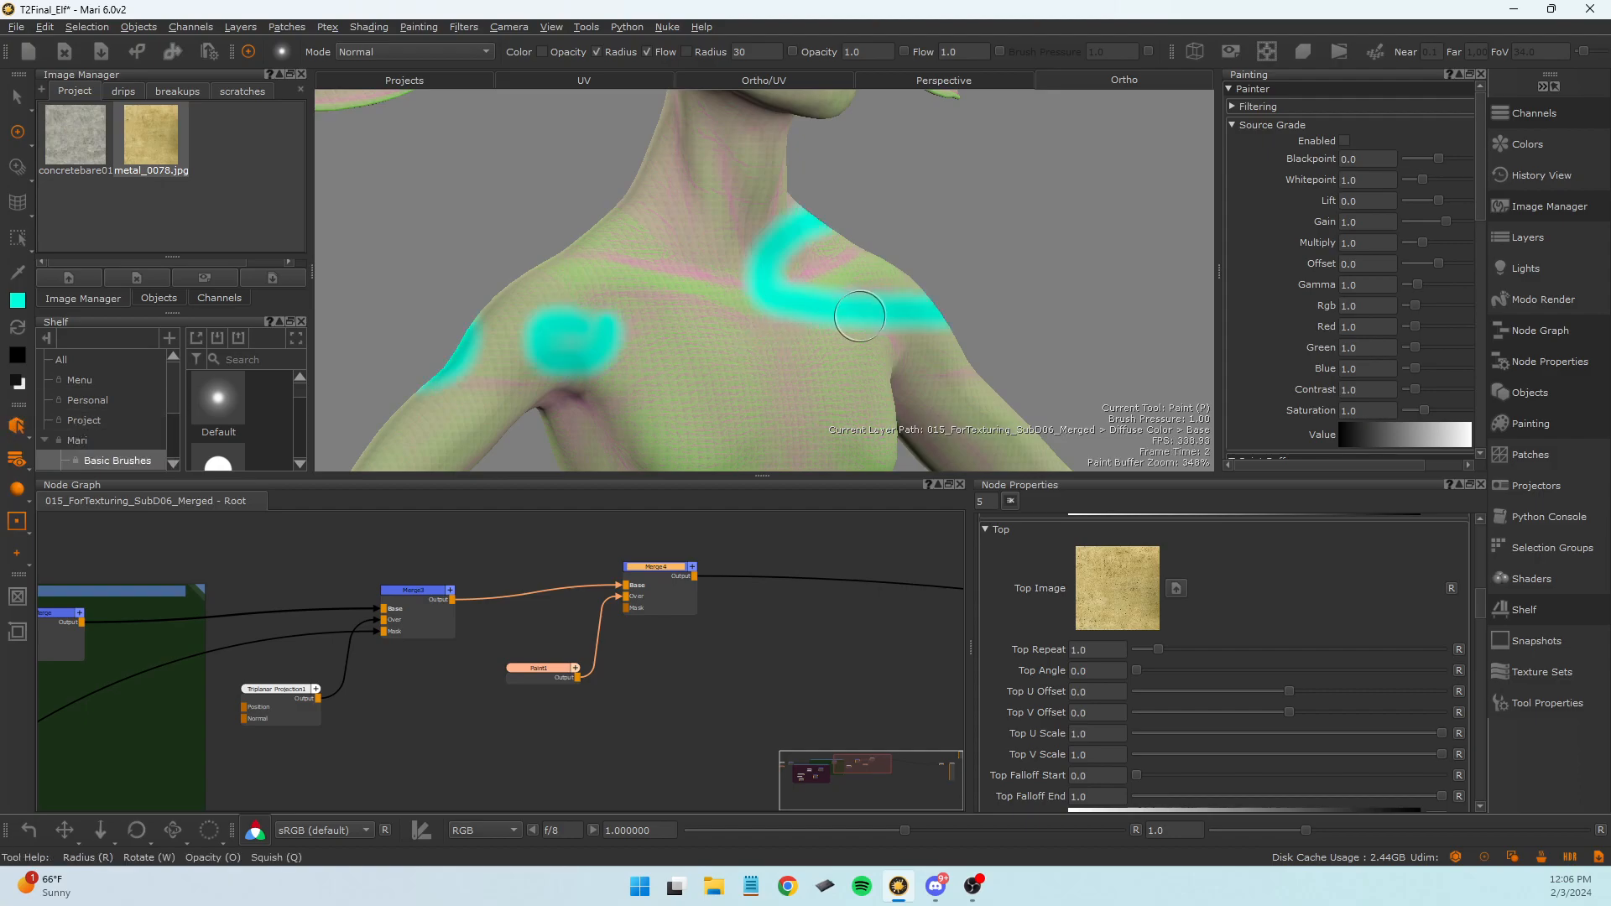
Try turquoise test strokes across the neck, chest and mouth, and clear them from the paint buffer.
mouse_move(820, 389)
alt+mouse_down()
mouse_move(788, 349)
mouse_move(689, 343)
mouse_move(773, 349)
mouse_move(733, 355)
mouse_move(672, 293)
mouse_move(885, 306)
mouse_move(1057, 302)
mouse_move(1058, 288)
mouse_move(638, 369)
mouse_move(743, 305)
alt+mouse_up()
scroll(868, 327, down, 3)
alt+right_drag(746, 306, 952, 374)
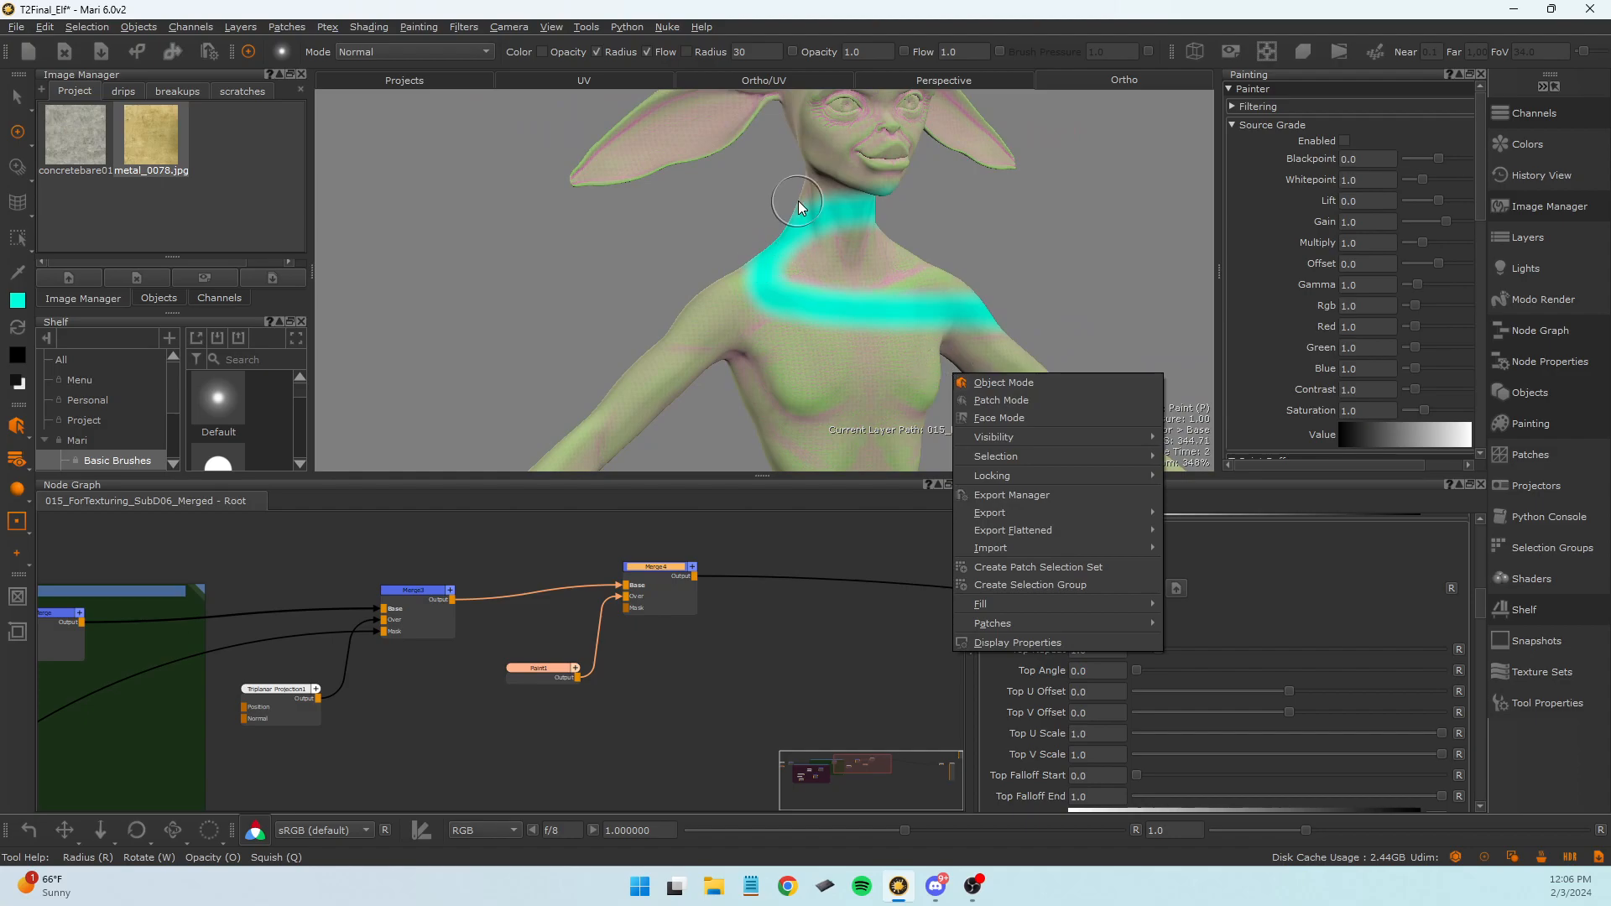
click(850, 275)
mouse_move(852, 277)
alt+mouse_down()
mouse_move(875, 312)
mouse_move(835, 408)
mouse_move(902, 389)
mouse_move(860, 319)
alt+mouse_up()
right_click(877, 290)
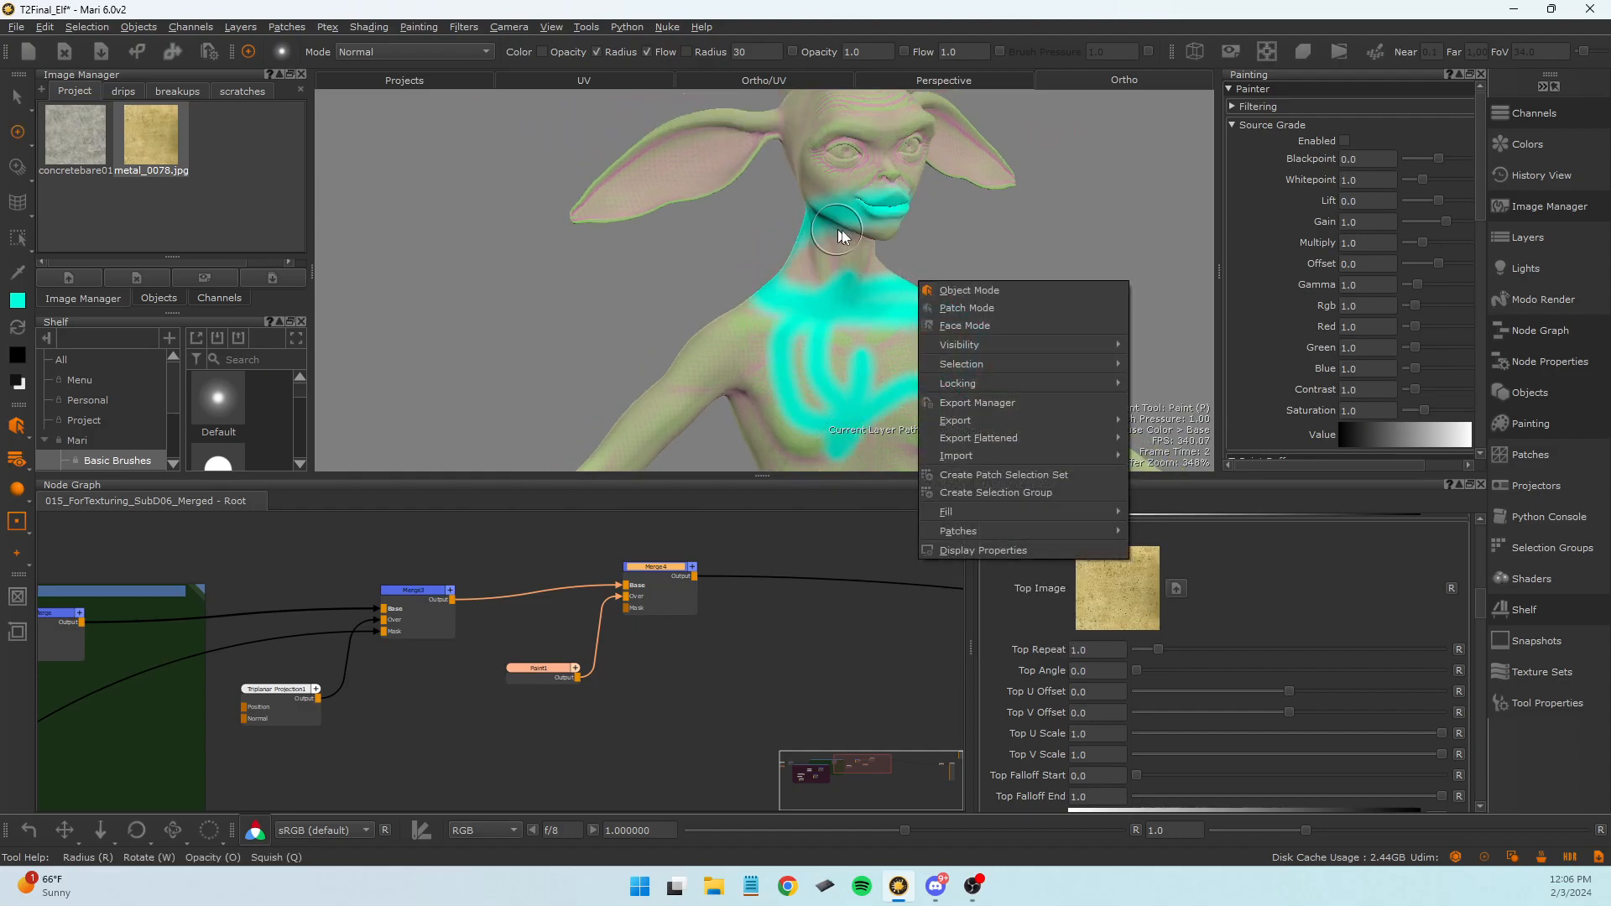
click(911, 239)
mouse_move(956, 196)
alt+mouse_down()
mouse_move(934, 187)
mouse_move(946, 199)
mouse_move(839, 270)
alt+mouse_up()
key(ctrl+shift+c)
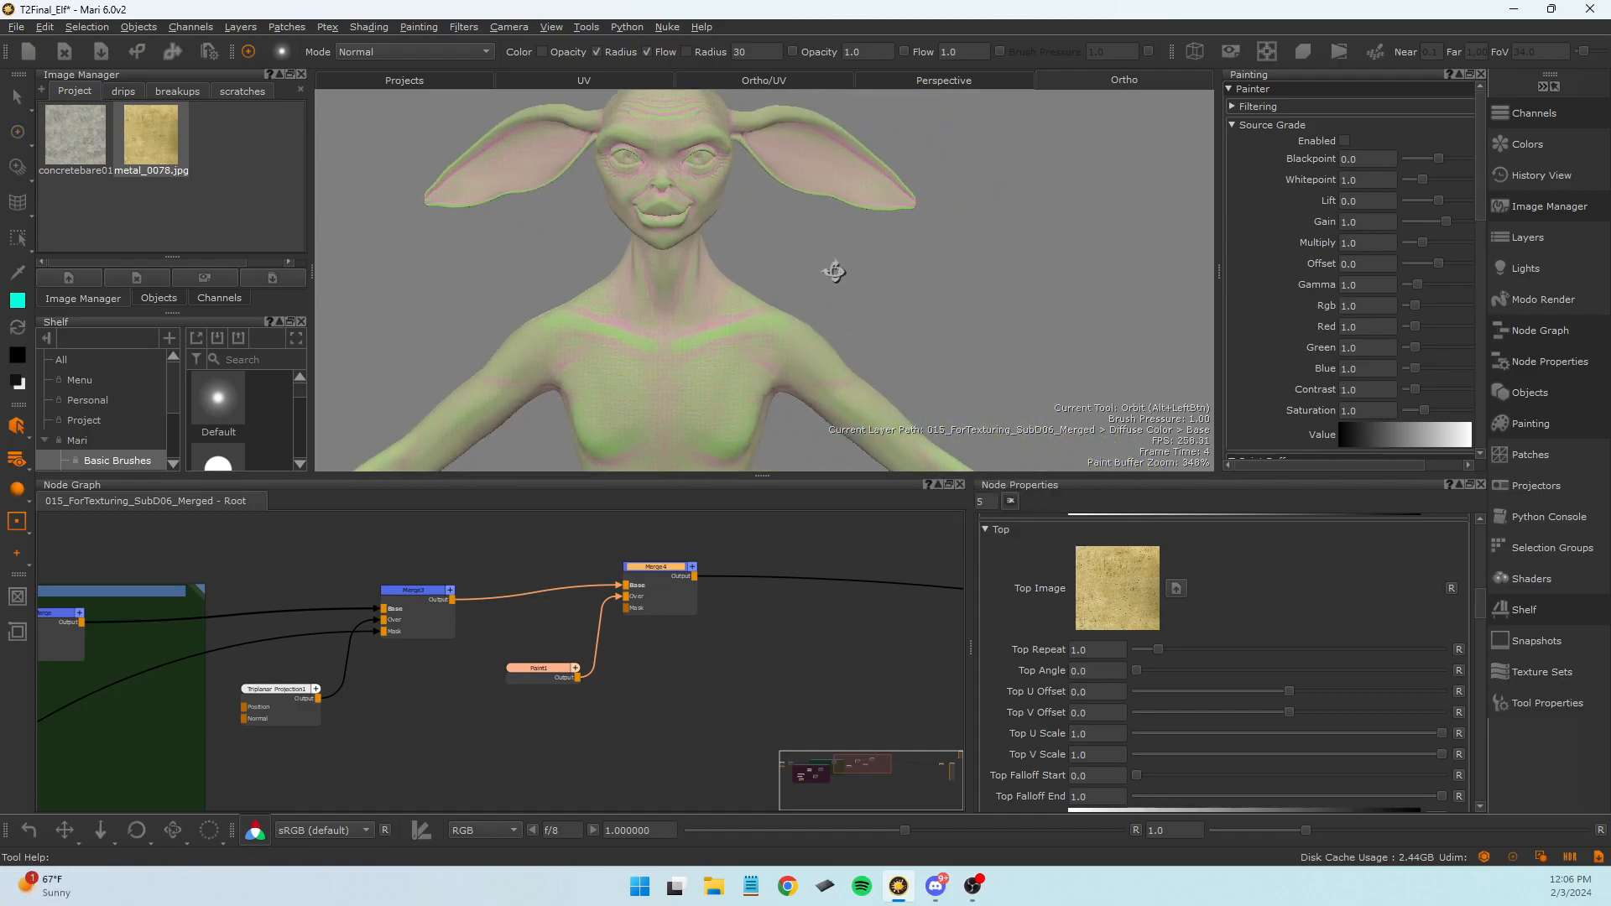
Paint turquoise war-paint stripes on the character's cheeks, both ear bases and above both eyebrows.
alt+middle_drag(906, 294, 1032, 468)
alt+right_drag(1031, 468, 1143, 413)
alt+middle_drag(1144, 414, 1061, 251)
alt+drag(1060, 252, 1054, 252)
alt+middle_drag(1054, 252, 679, 431)
drag(894, 352, 958, 356)
drag(709, 356, 594, 359)
mouse_move(546, 217)
mouse_down()
mouse_move(537, 256)
mouse_move(502, 246)
mouse_up()
mouse_move(1027, 207)
mouse_down()
mouse_move(1024, 248)
mouse_move(1074, 246)
mouse_up()
drag(804, 208, 921, 145)
drag(747, 214, 693, 148)
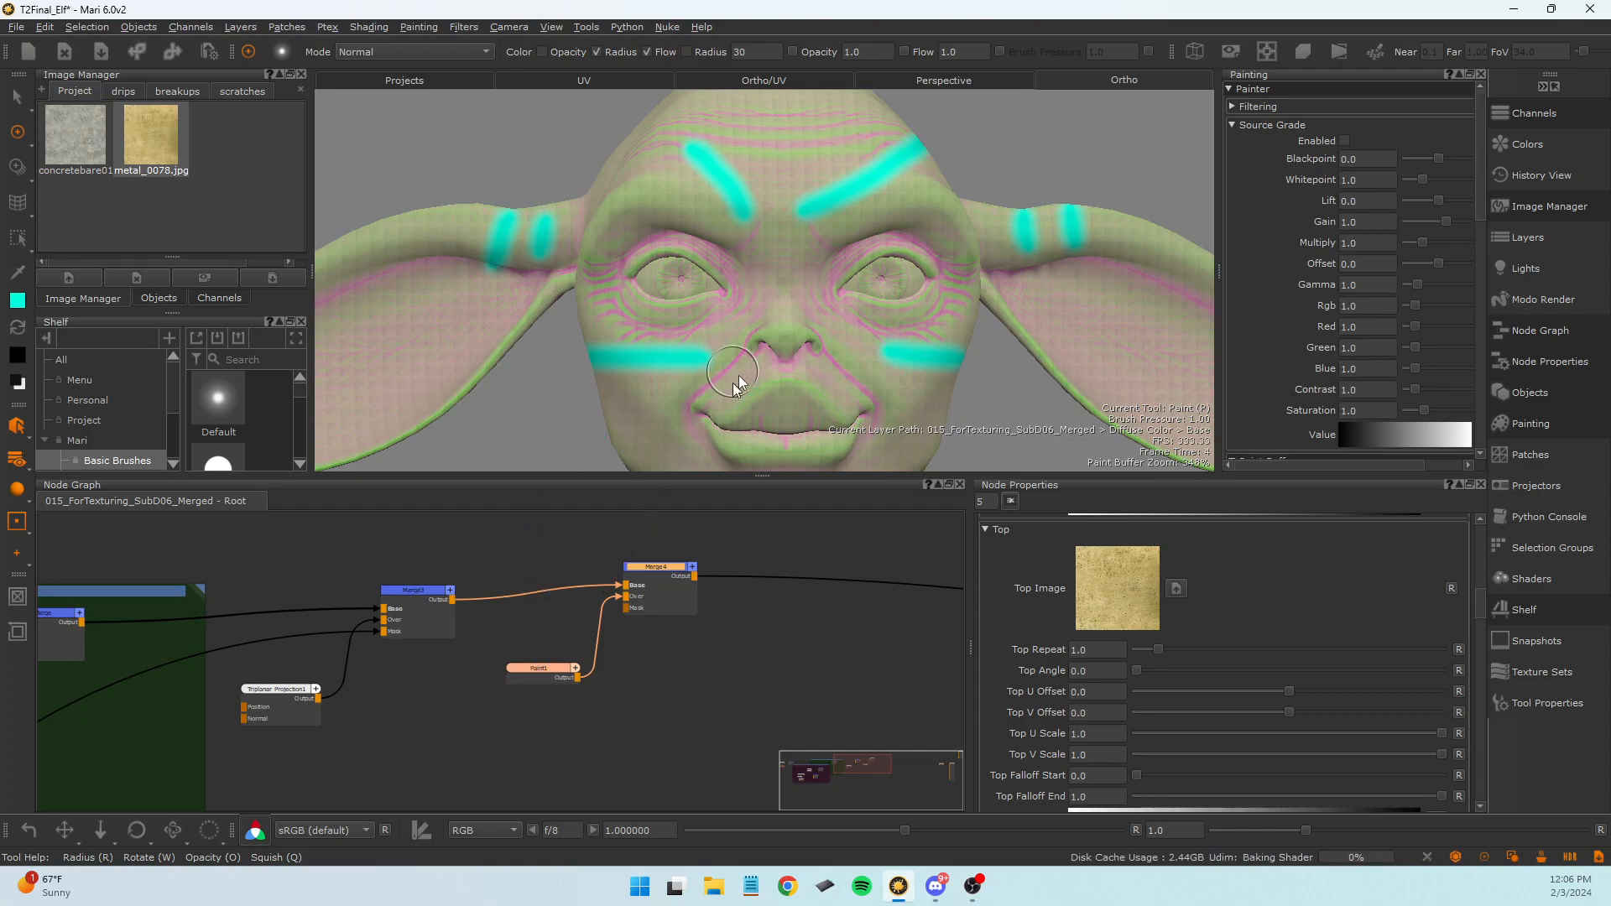
Examine the turquoise face paint and the full figure from several angles and distances.
alt+drag(743, 335, 803, 370)
alt+right_drag(803, 369, 755, 363)
alt+middle_drag(814, 357, 726, 346)
alt+drag(743, 356, 558, 370)
mouse_move(558, 370)
alt+right_down()
mouse_move(708, 306)
mouse_move(781, 319)
mouse_move(697, 321)
alt+right_up()
mouse_move(696, 320)
alt+mouse_down()
mouse_move(1032, 300)
mouse_move(780, 319)
alt+mouse_up()
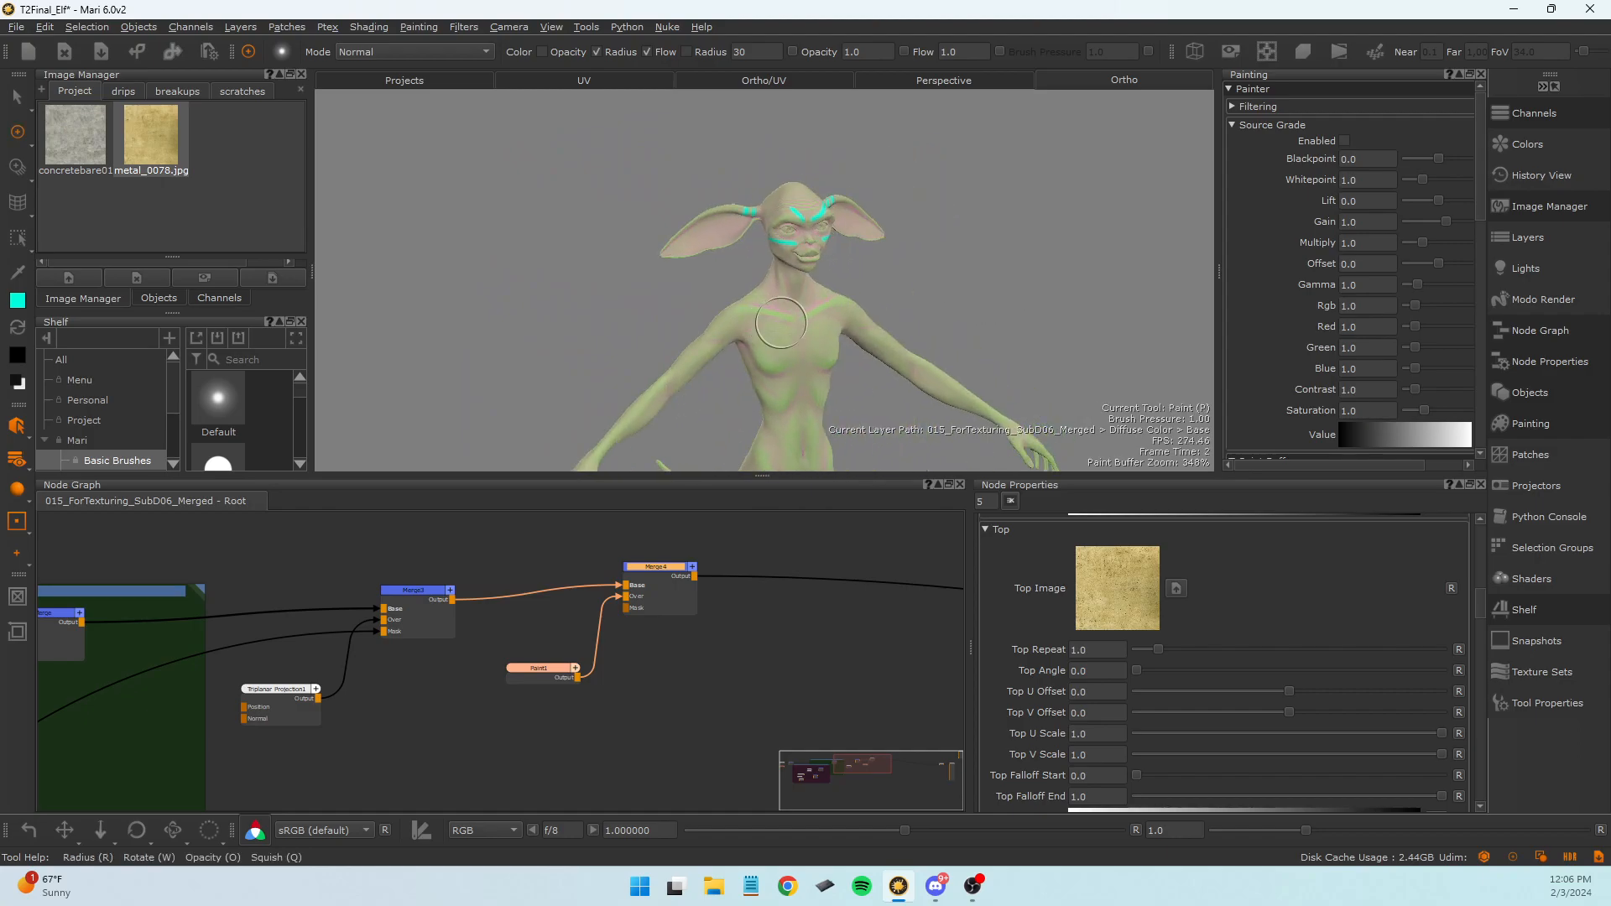
alt+right_drag(775, 322, 640, 332)
alt+drag(898, 267, 761, 273)
Adjust the positions of the newest Merge node and the Paint node, and reselect the Paint node.
drag(664, 606, 690, 588)
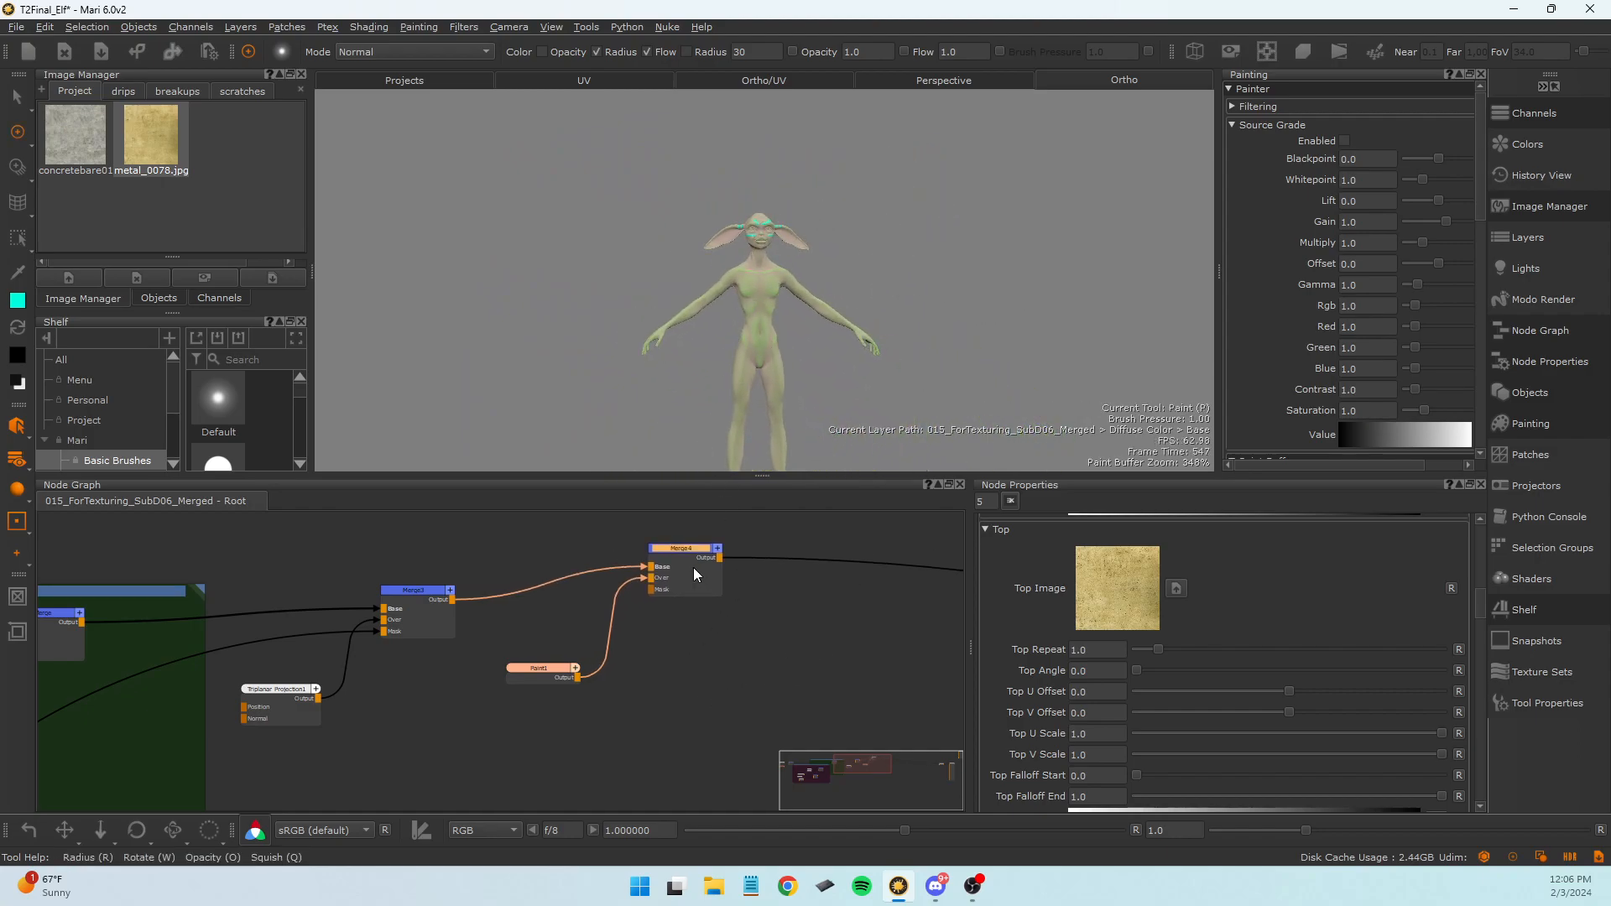
click(659, 660)
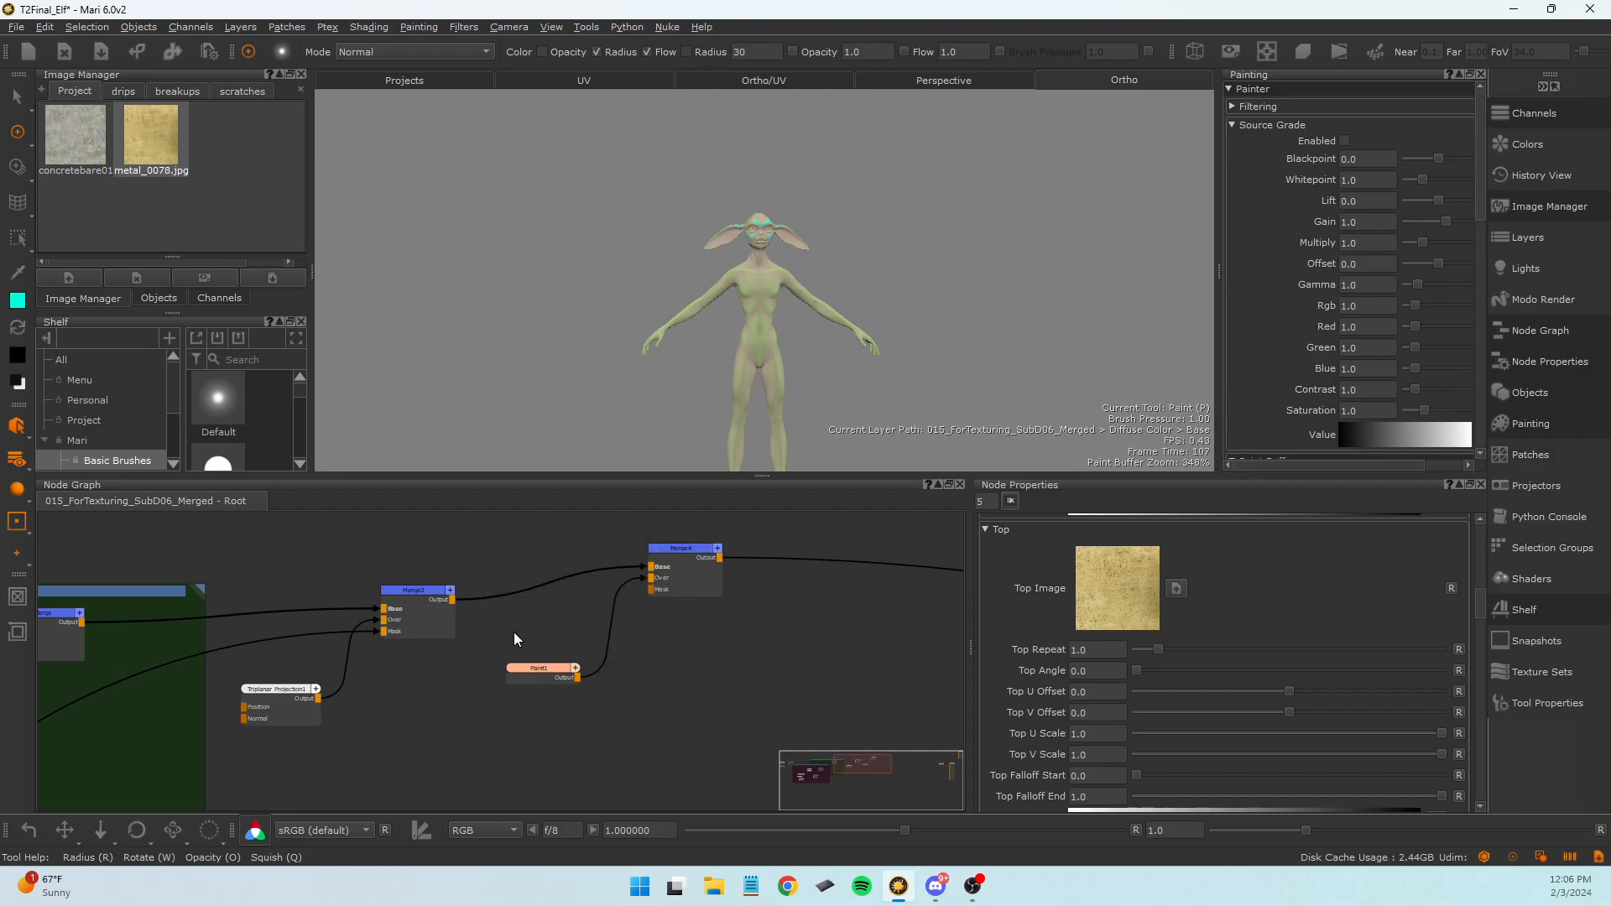
drag(525, 677, 530, 677)
click(426, 621)
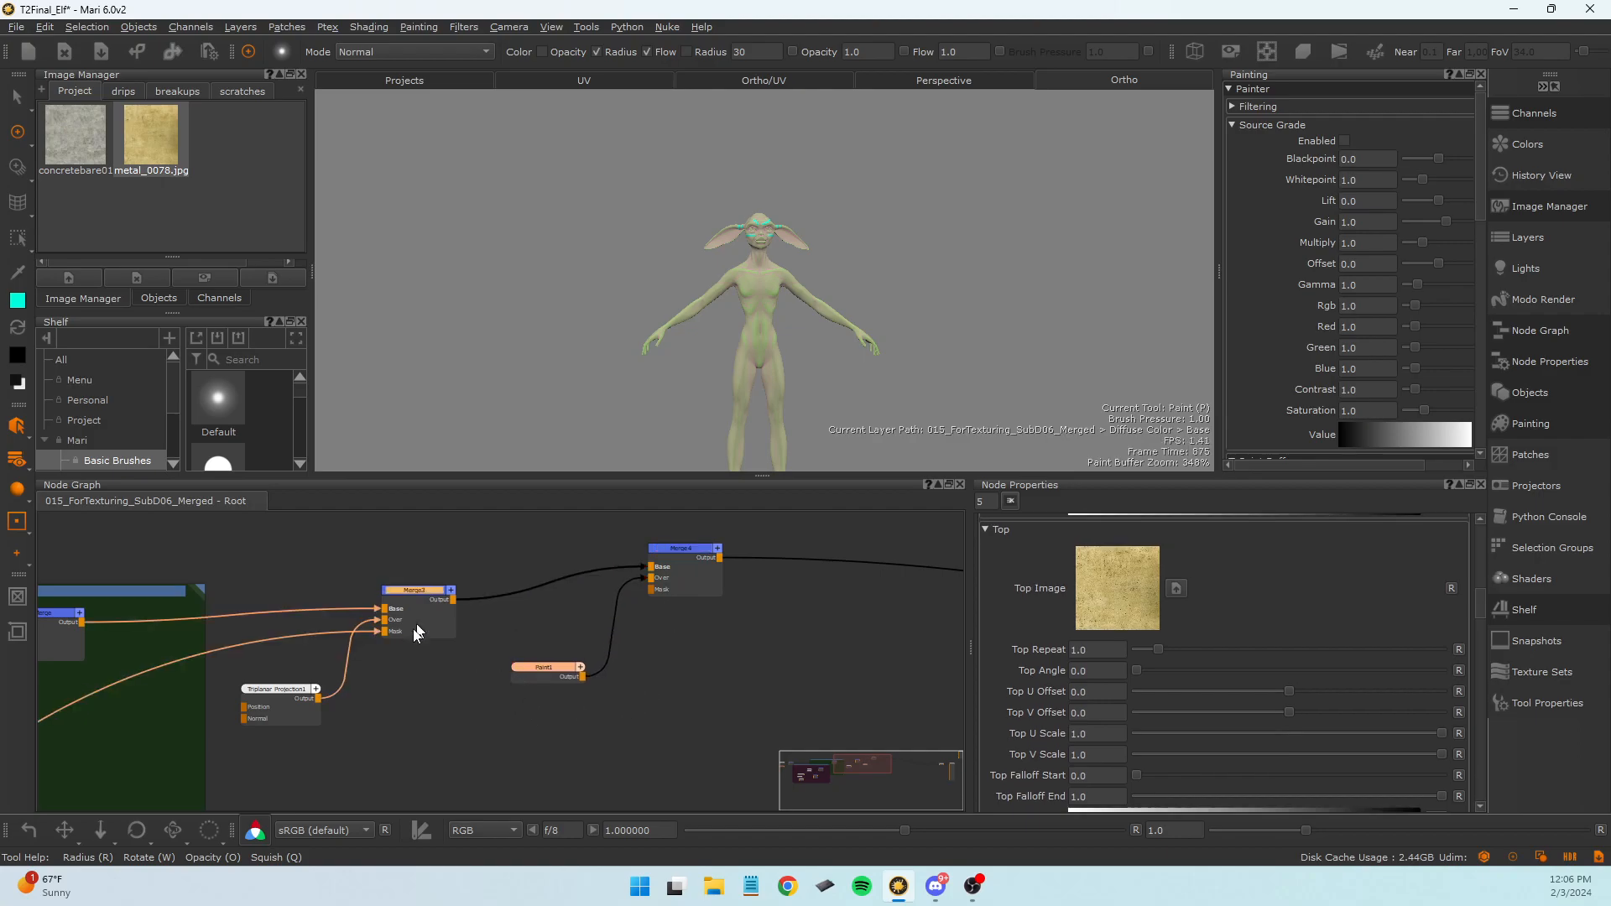
click(478, 703)
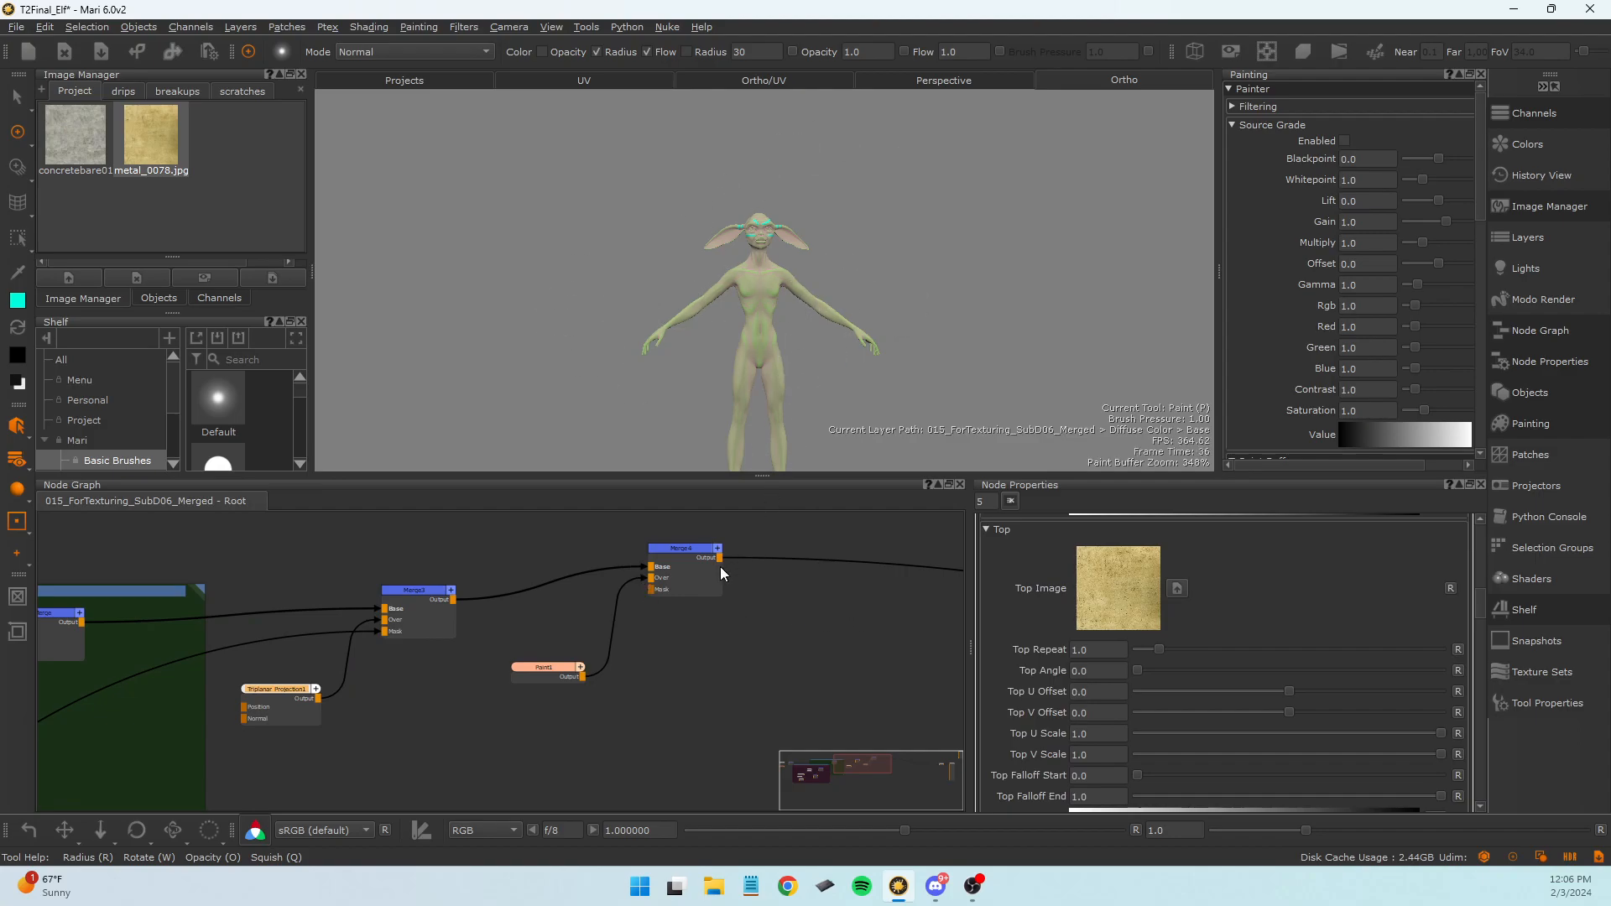
mouse_move(688, 566)
mouse_down()
mouse_move(684, 592)
mouse_move(674, 582)
mouse_up()
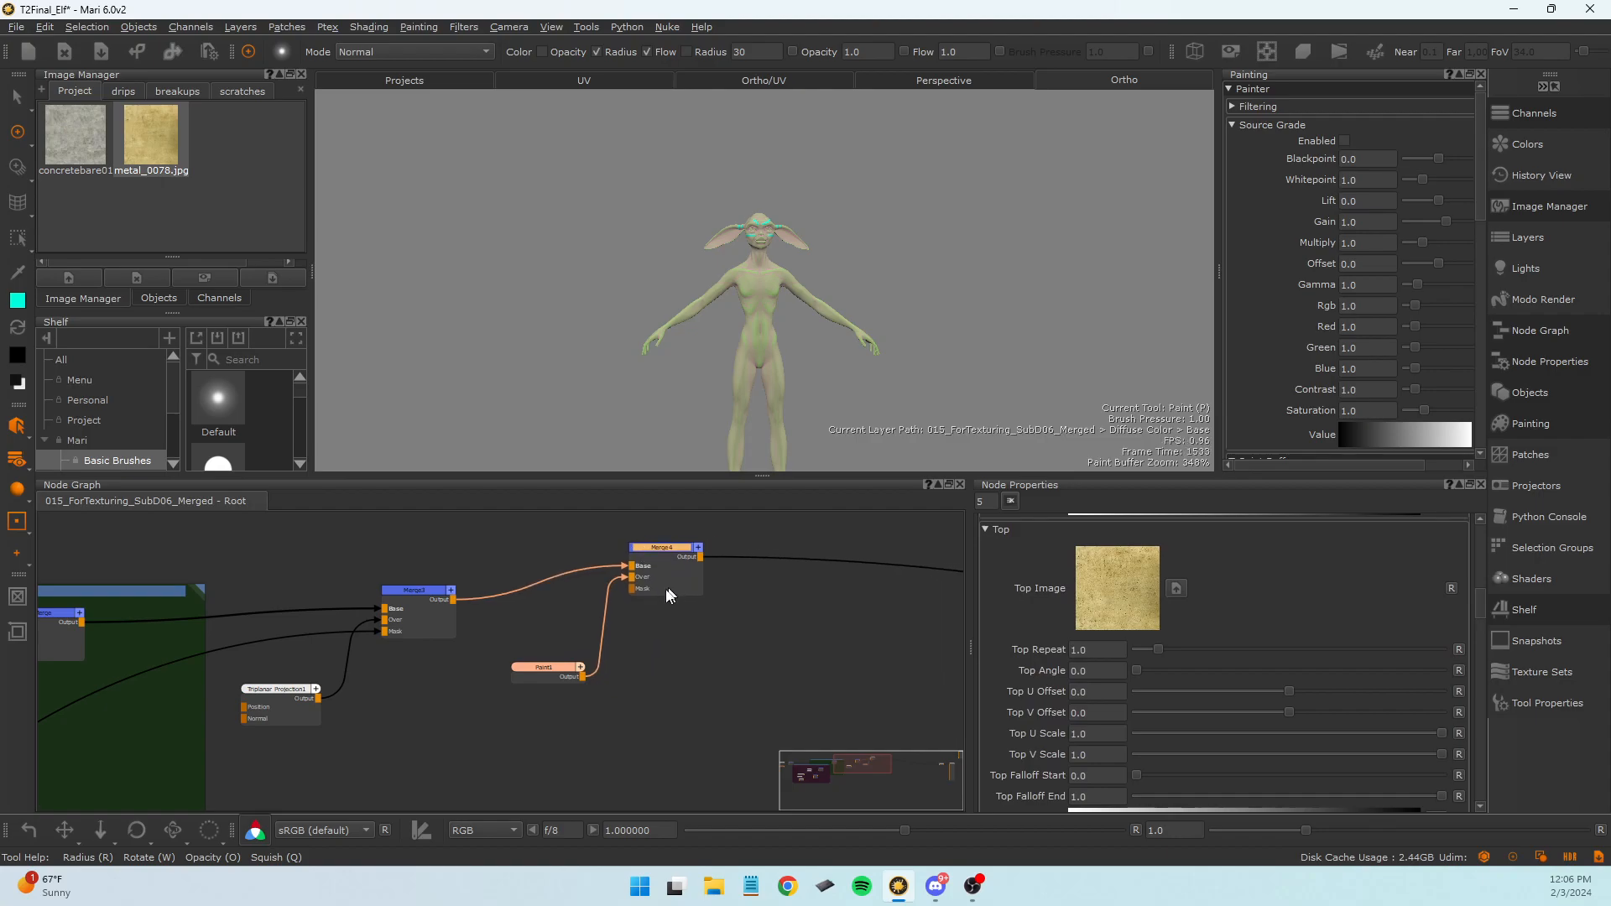
click(541, 671)
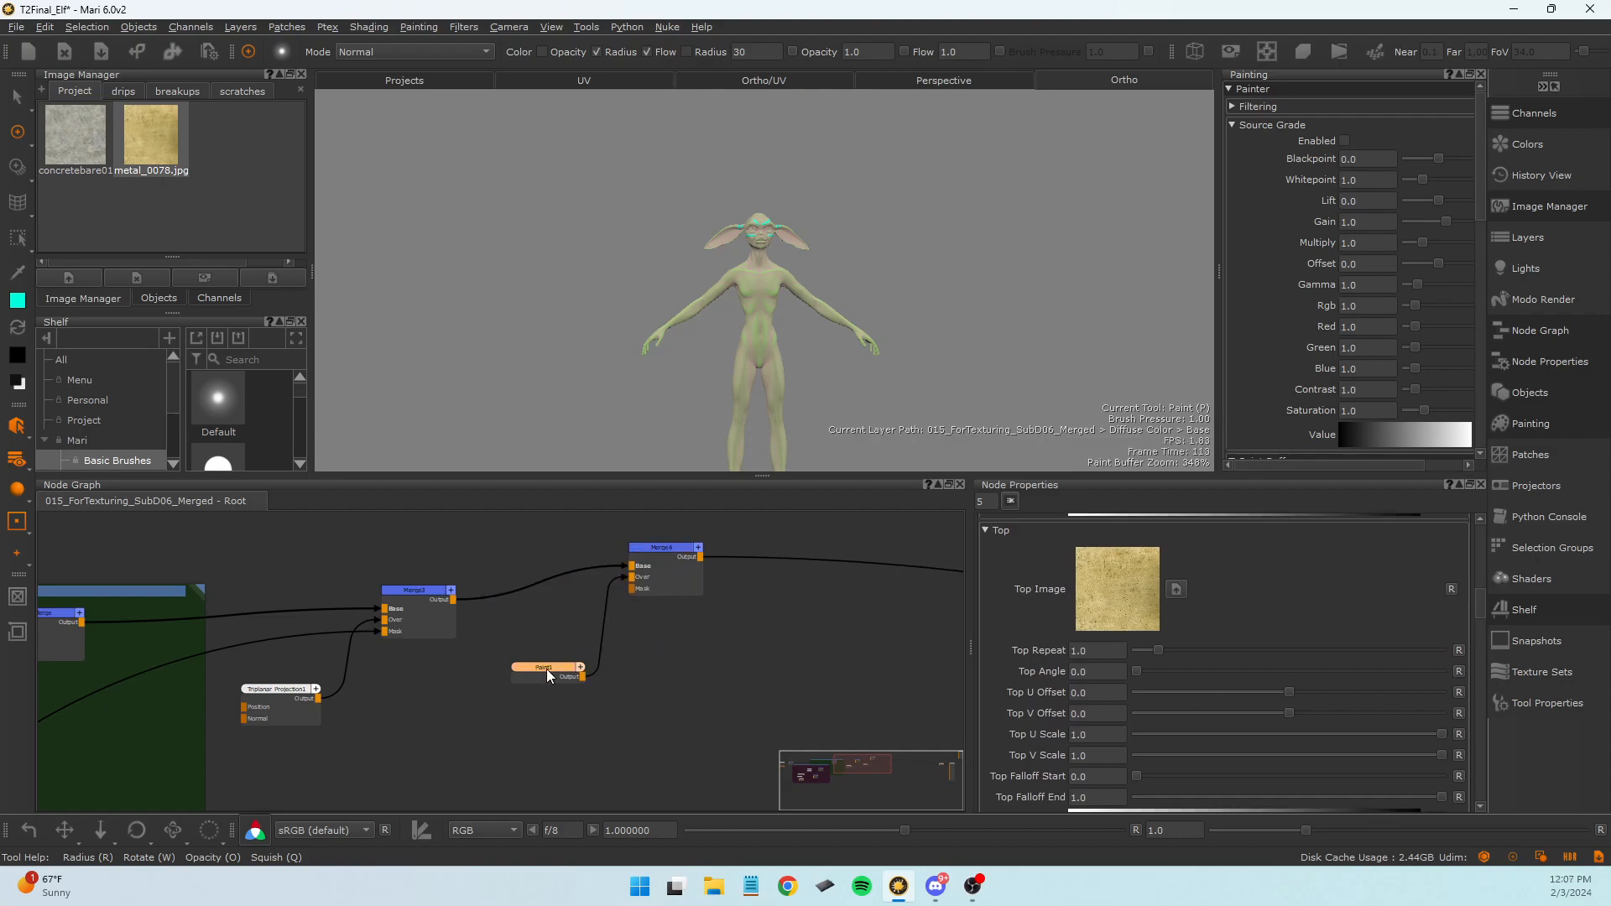
Try a turquoise stroke down the character's body and undo it.
mouse_move(760, 252)
mouse_down()
mouse_move(751, 336)
mouse_move(780, 285)
mouse_move(777, 422)
mouse_move(750, 451)
mouse_up()
key(ctrl+z)
key(ctrl+z)
Examine the painted character and the whole node network from the Pink and Green groups through to the channel output.
scroll(738, 331, up, 3)
alt+drag(940, 357, 951, 377)
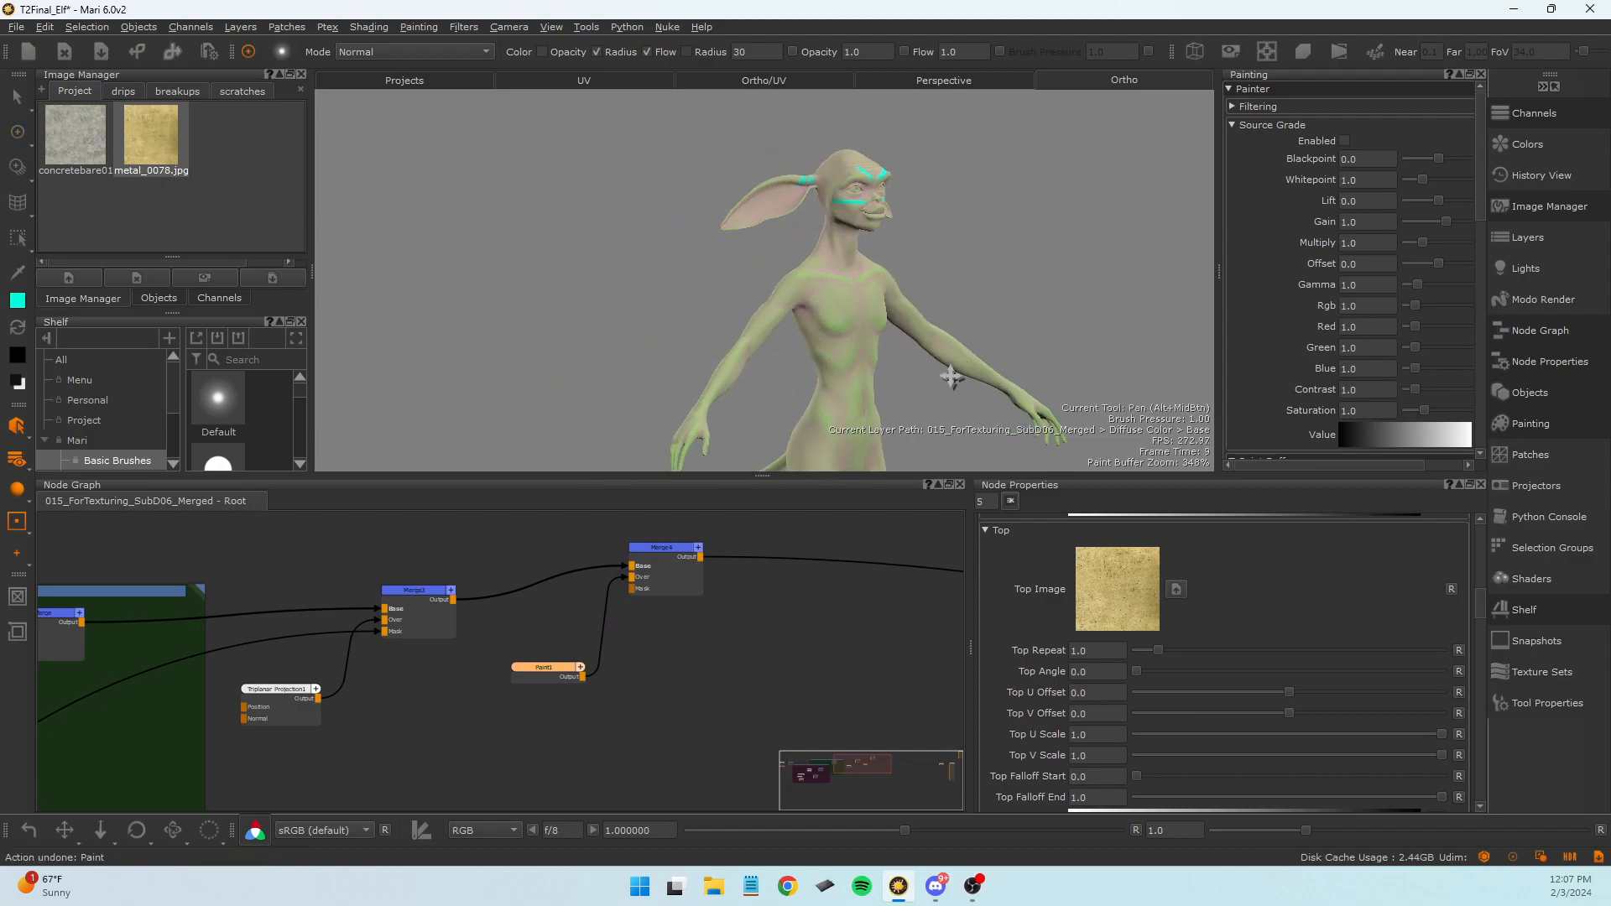
scroll(950, 377, down, 3)
alt+drag(619, 271, 575, 276)
scroll(694, 316, up, 4)
scroll(694, 317, down, 2)
scroll(707, 630, down, 3)
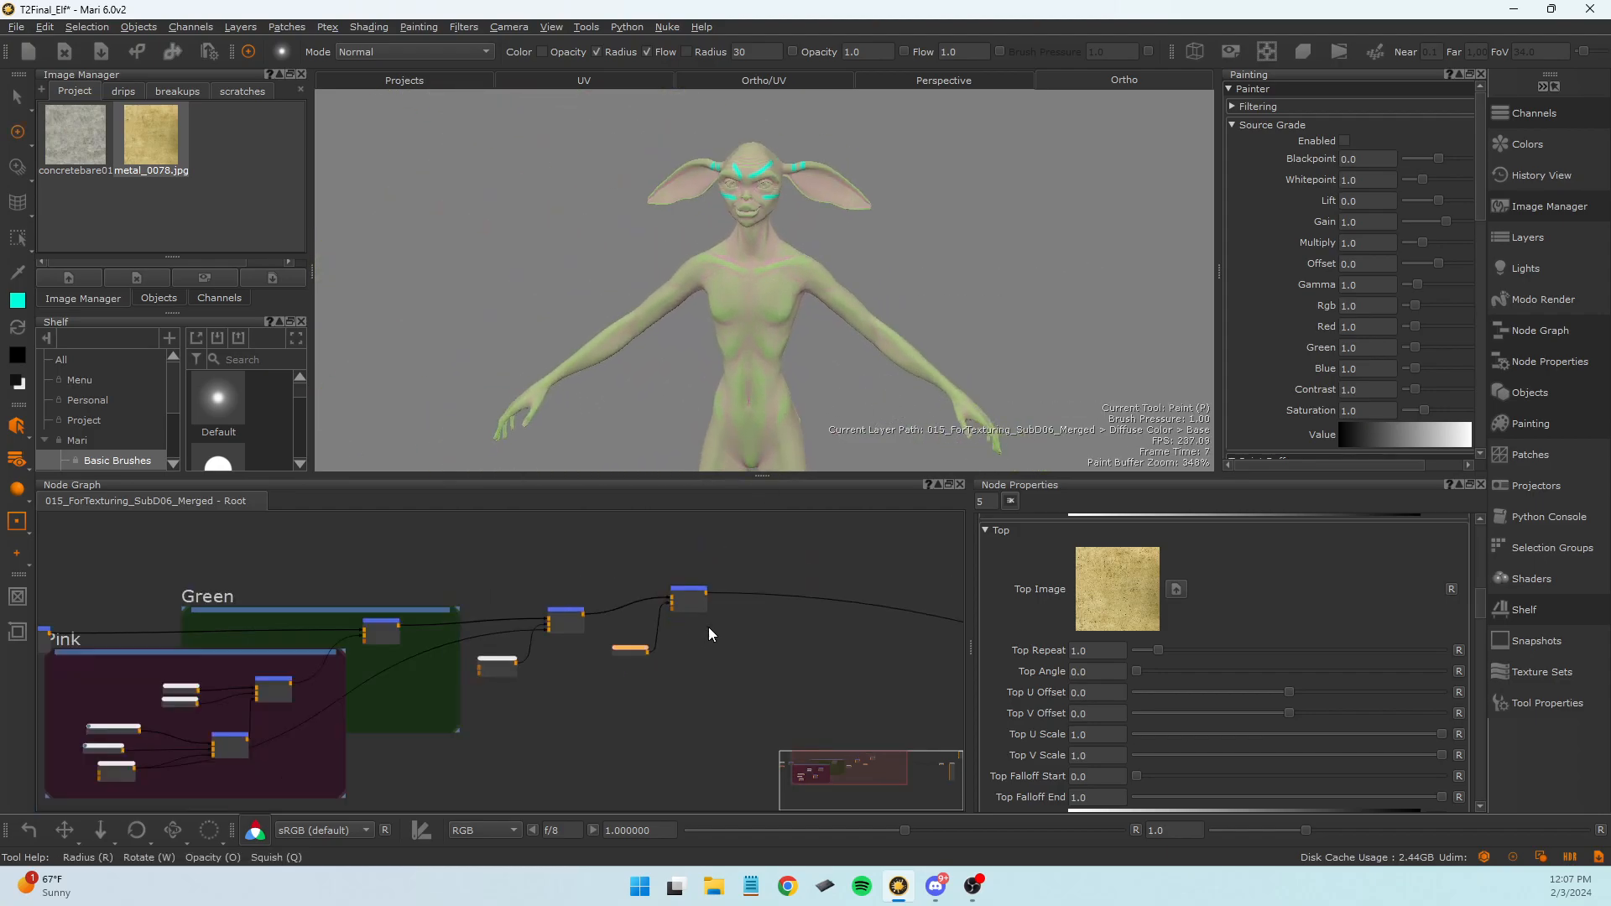
click(697, 598)
scroll(733, 667, down, 5)
middle_drag(732, 667, 529, 610)
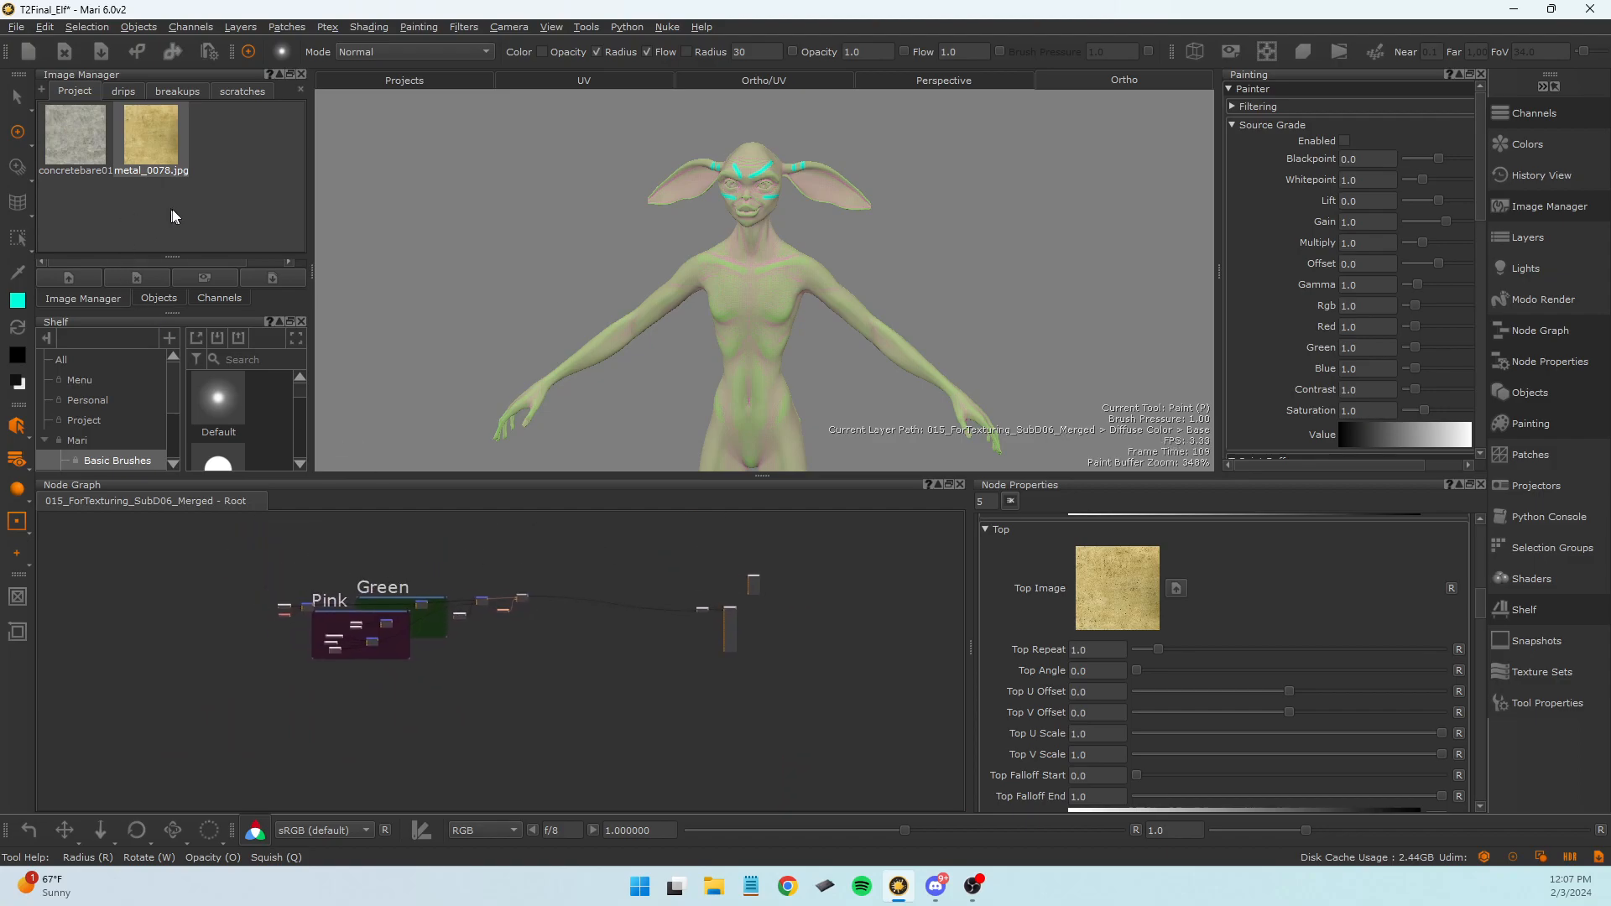
Show the channel list and create a black quick channel at 4096 x 4096, 16bit (Half).
click(216, 298)
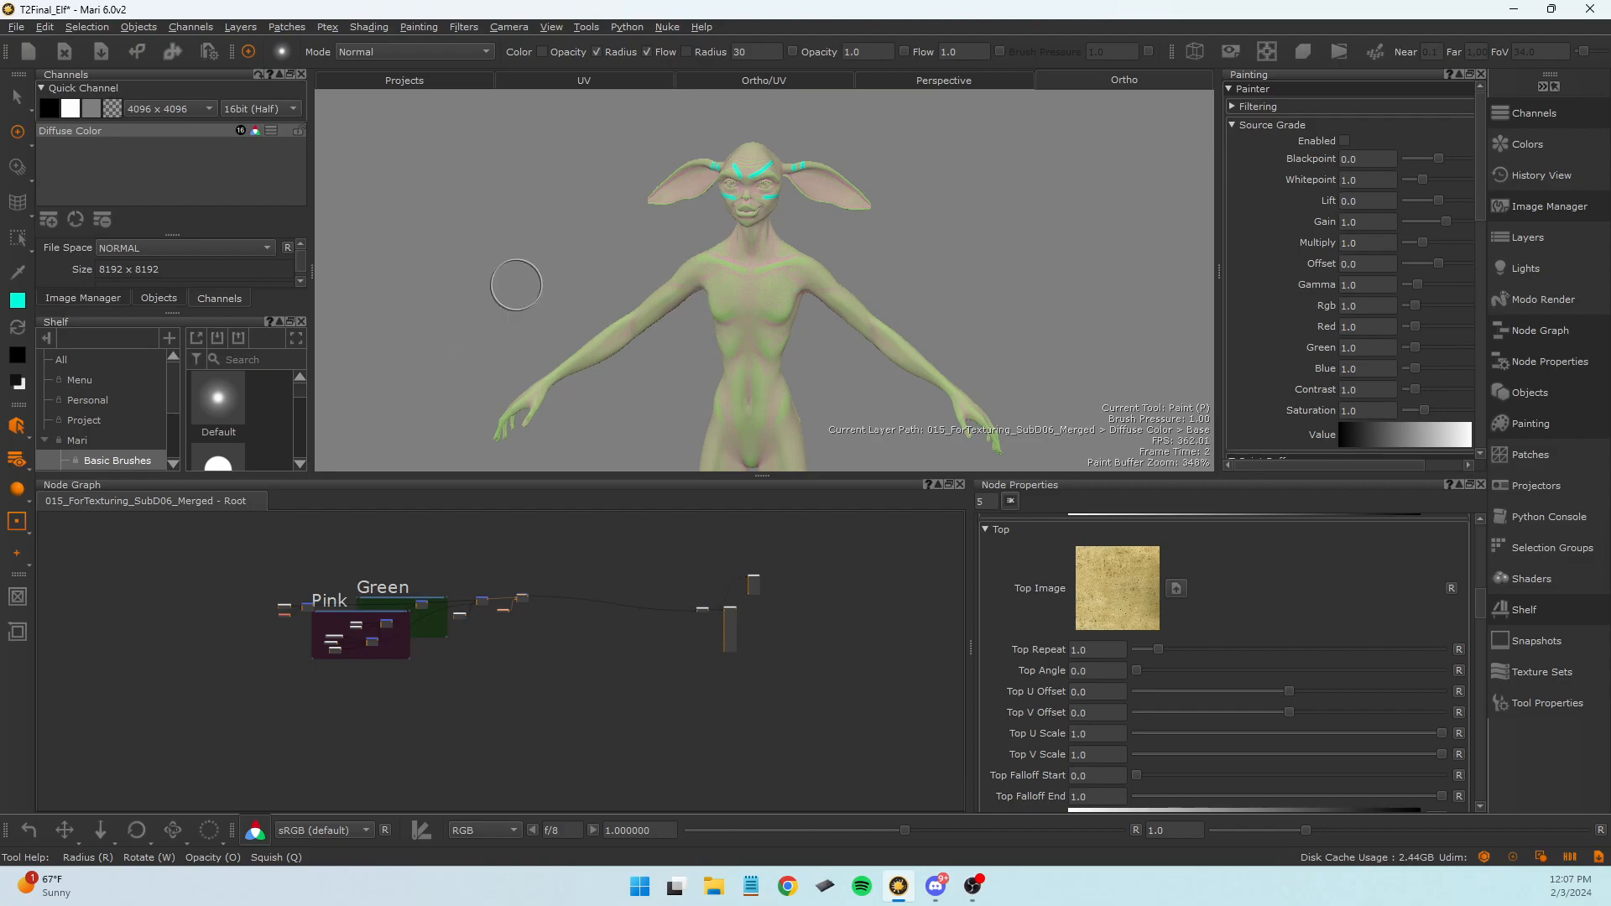
scroll(724, 197, up, 5)
alt+middle_drag(735, 230, 737, 274)
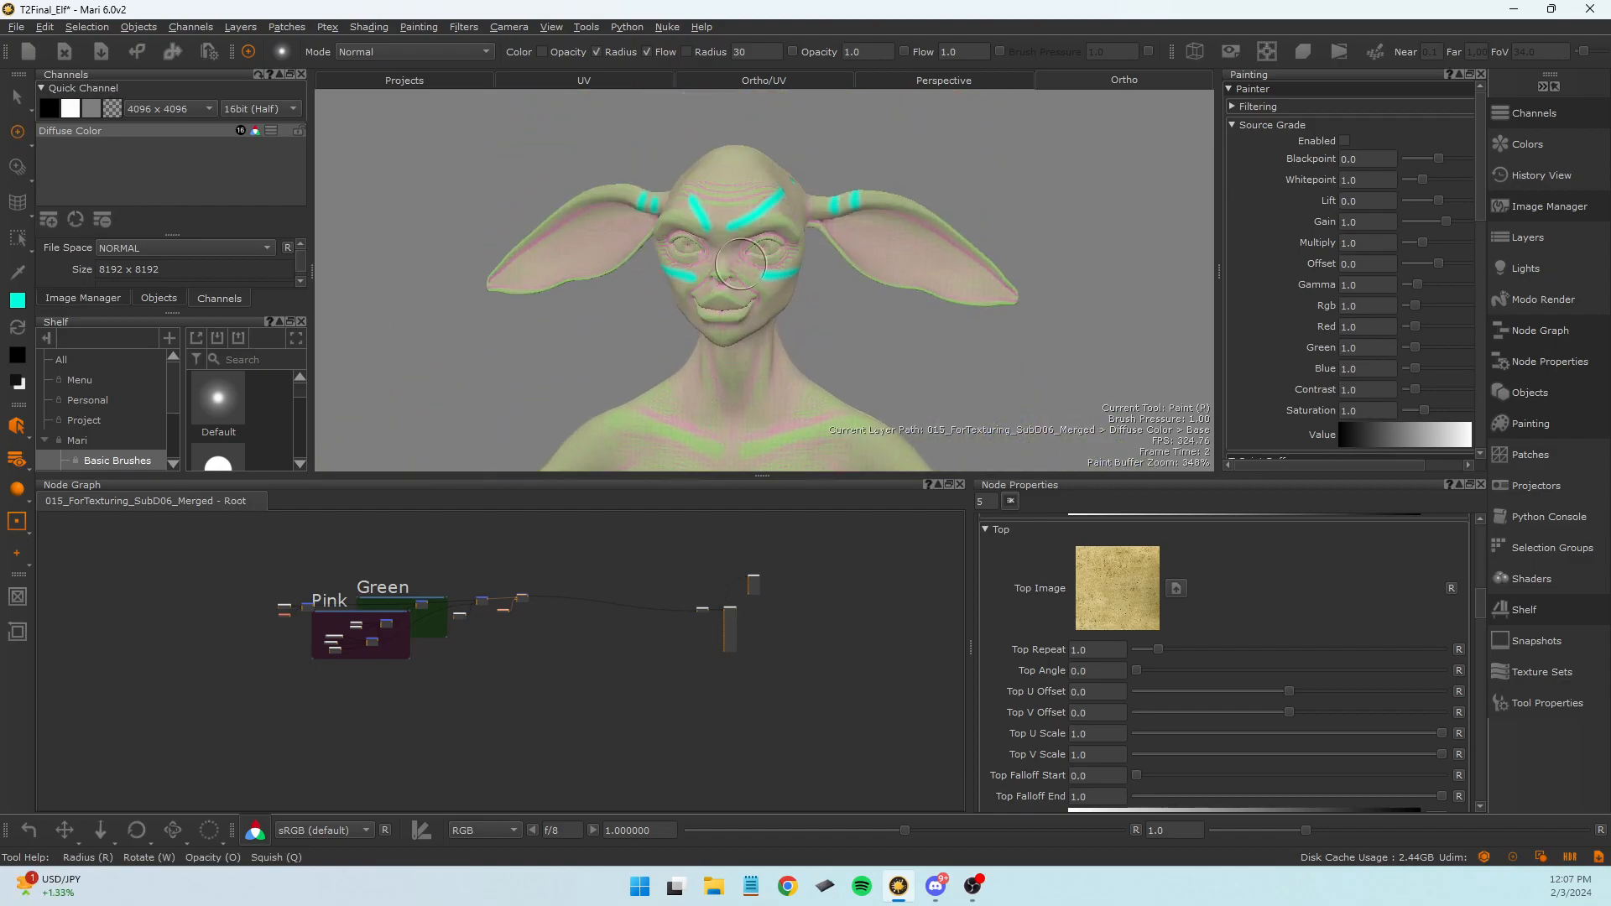
scroll(735, 274, up, 3)
alt+drag(582, 296, 583, 294)
scroll(582, 295, up, 2)
mouse_move(582, 295)
alt+middle_down()
mouse_move(672, 291)
mouse_move(789, 319)
alt+middle_up()
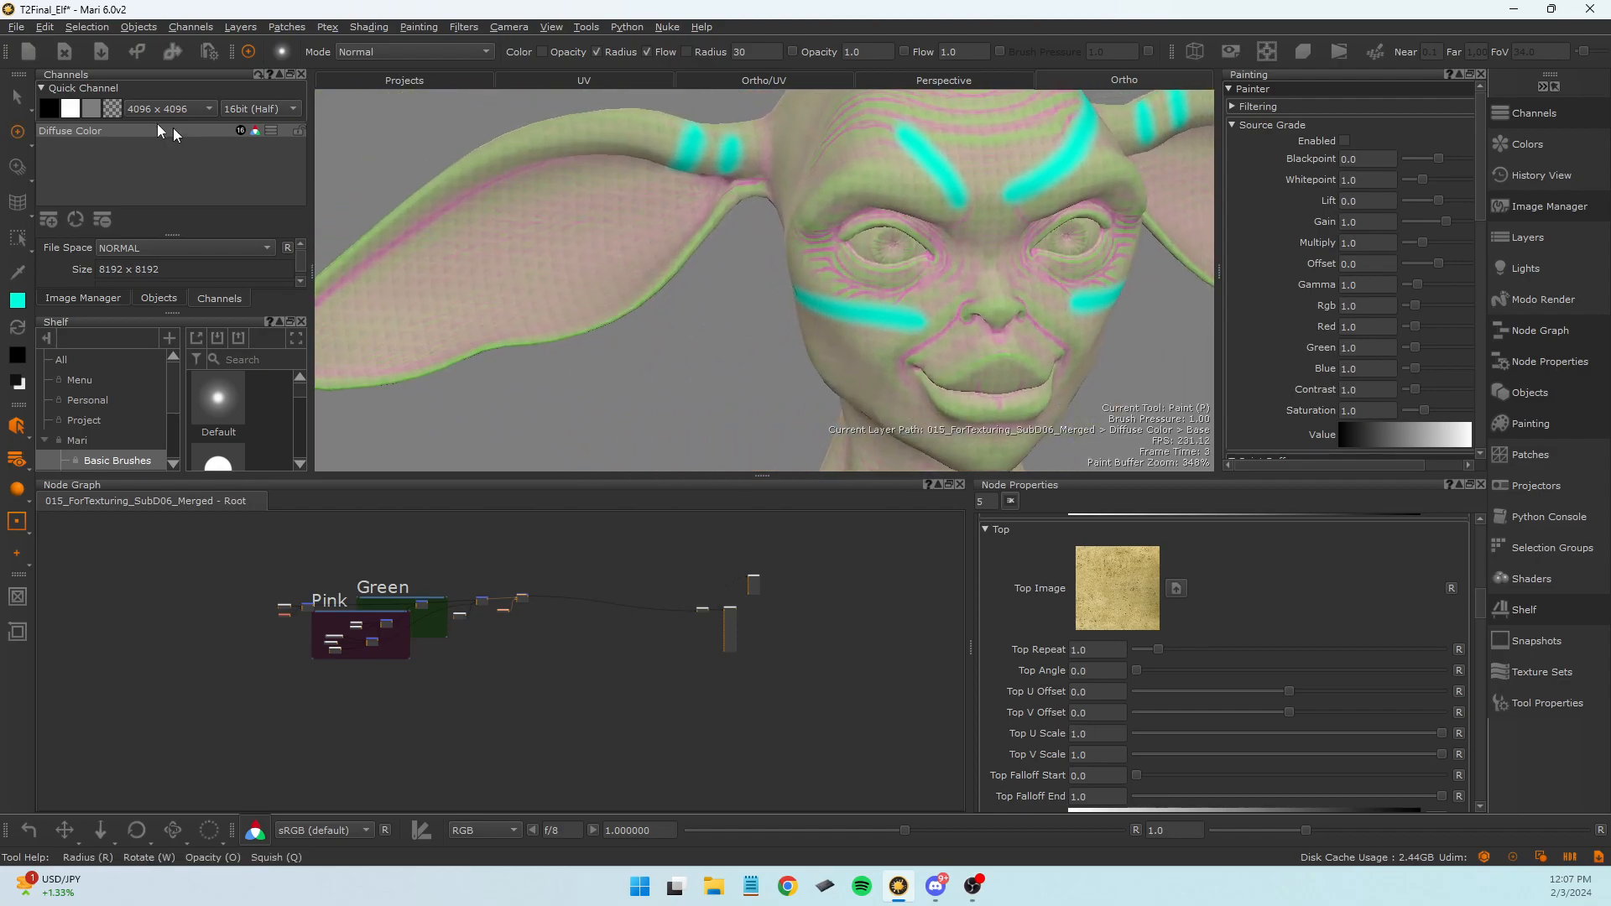
click(51, 109)
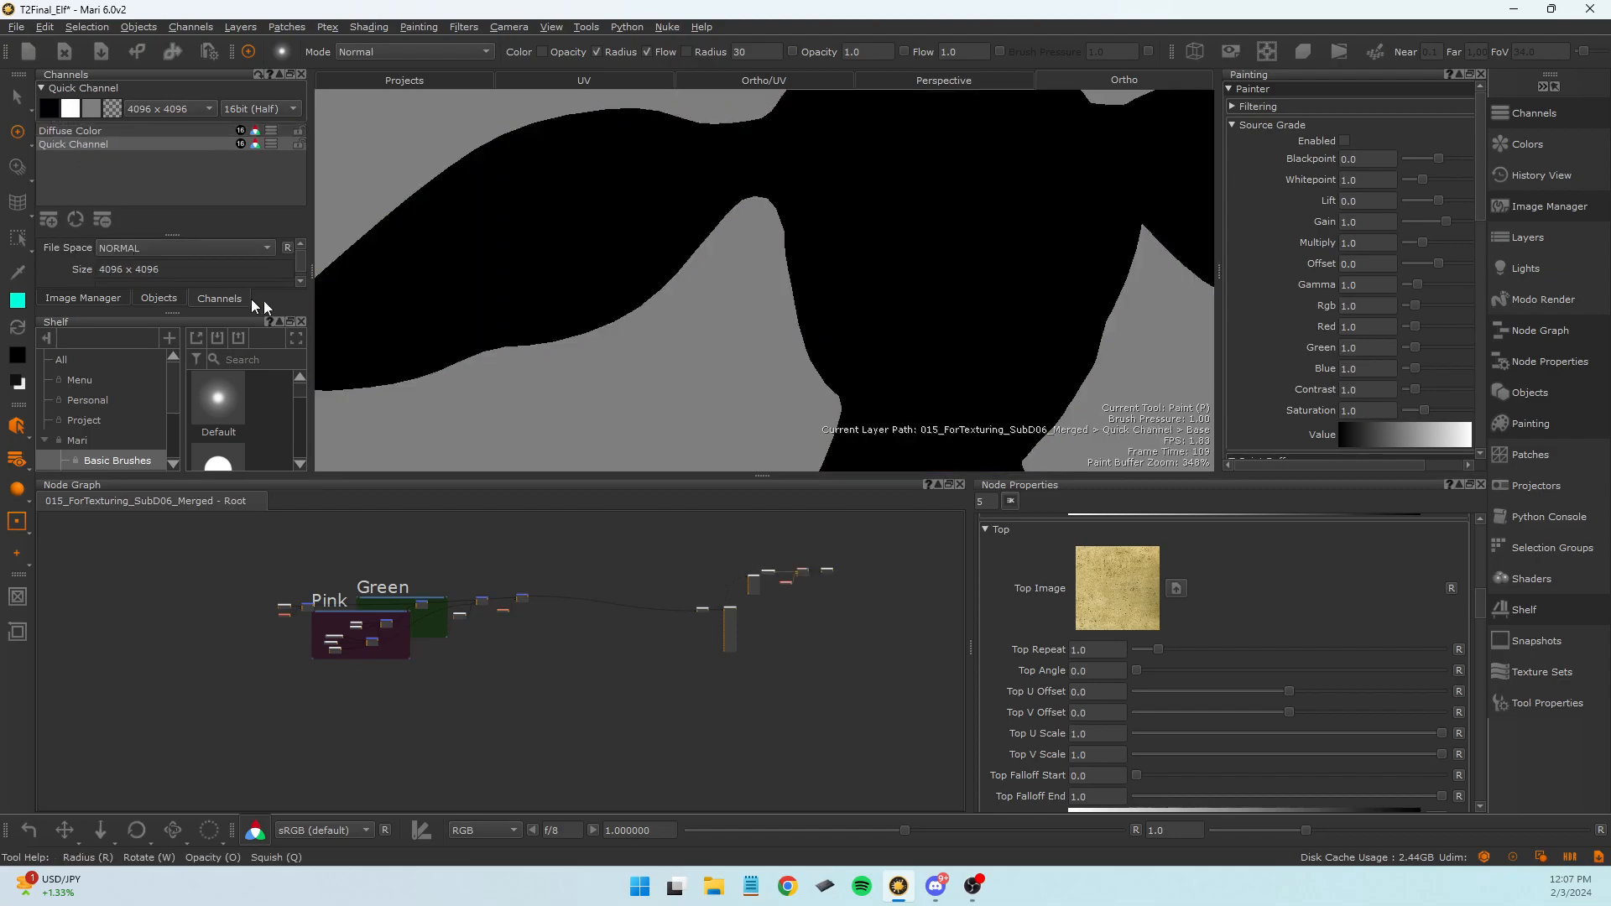
Move the four quick channel nodes together to the empty area below the diffuse graph and deselect them.
scroll(814, 580, up, 5)
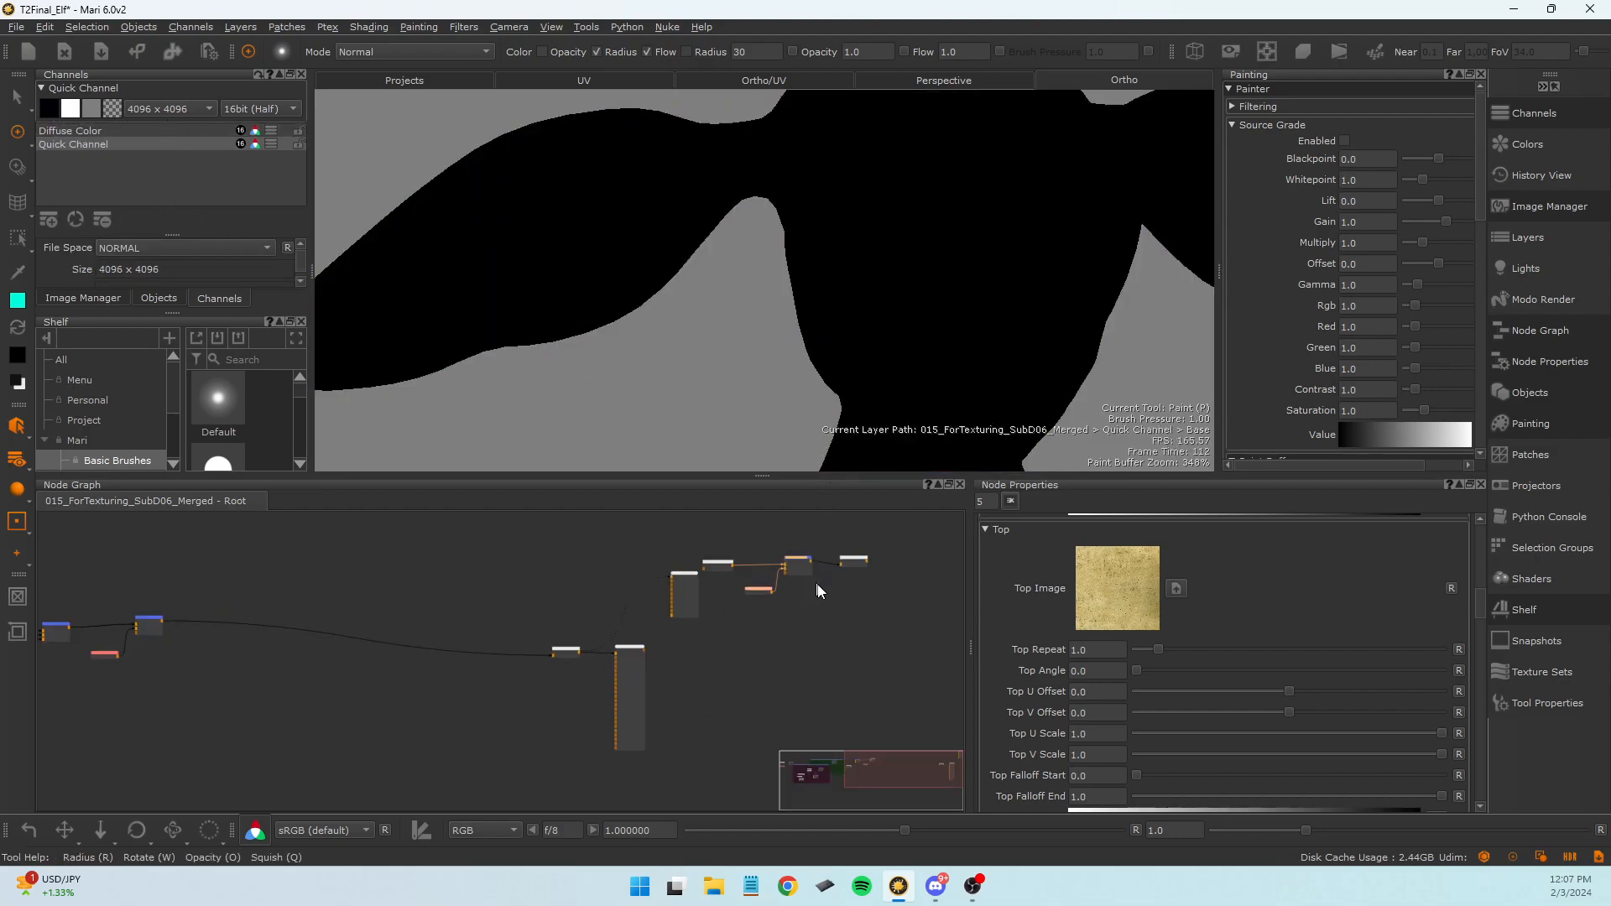
scroll(856, 627, up, 3)
middle_drag(856, 627, 829, 779)
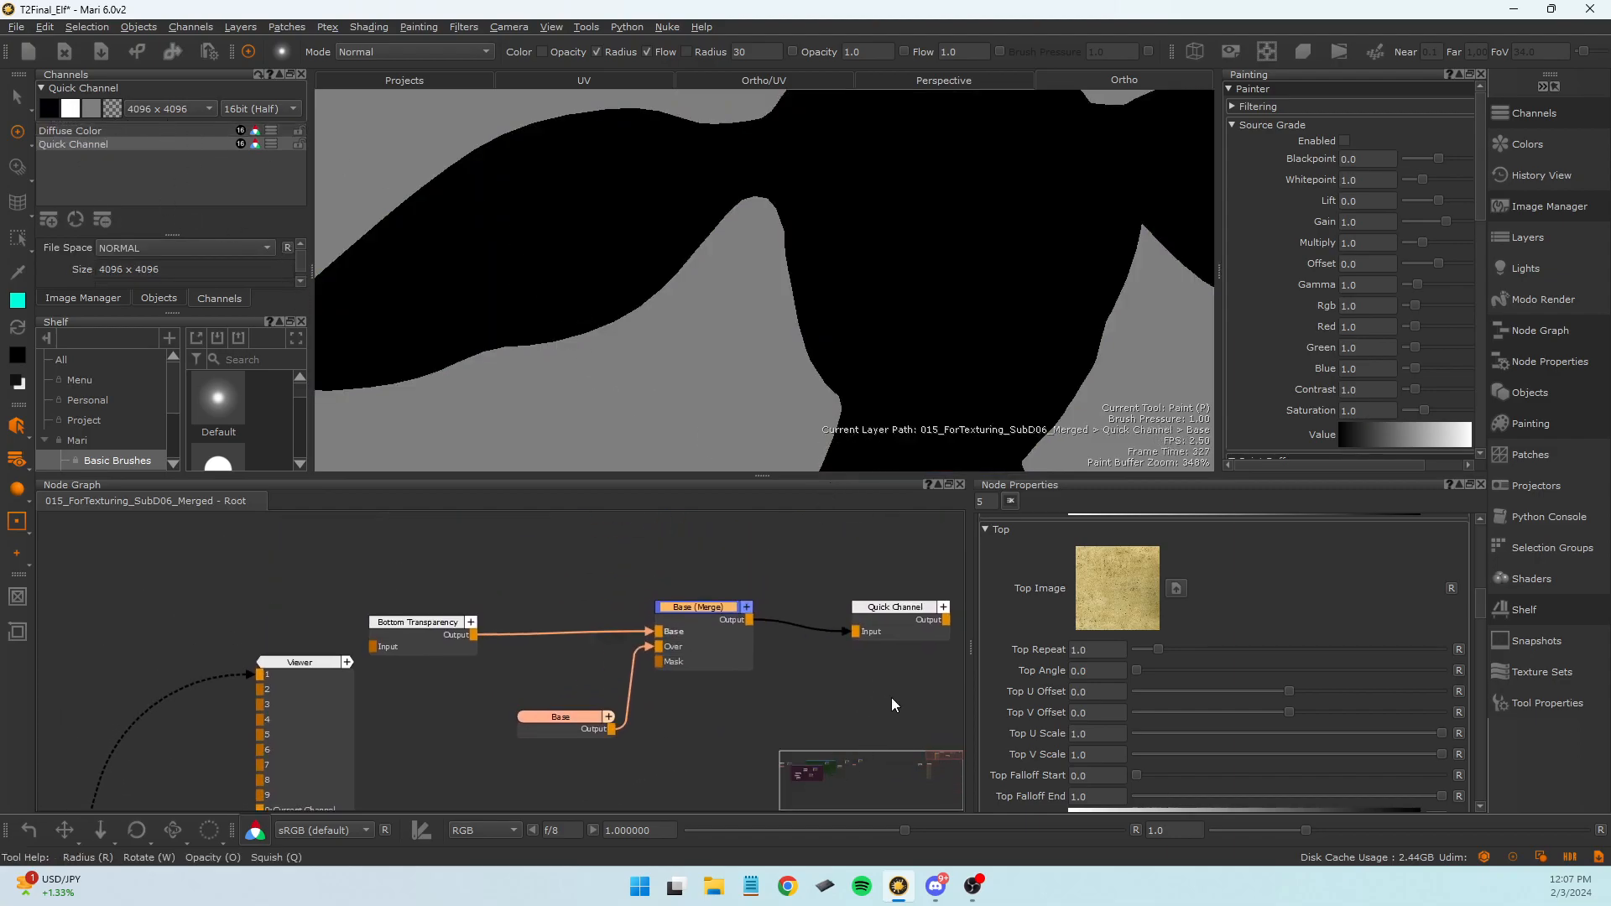
scroll(892, 687, down, 5)
middle_drag(892, 686, 902, 646)
drag(919, 715, 659, 564)
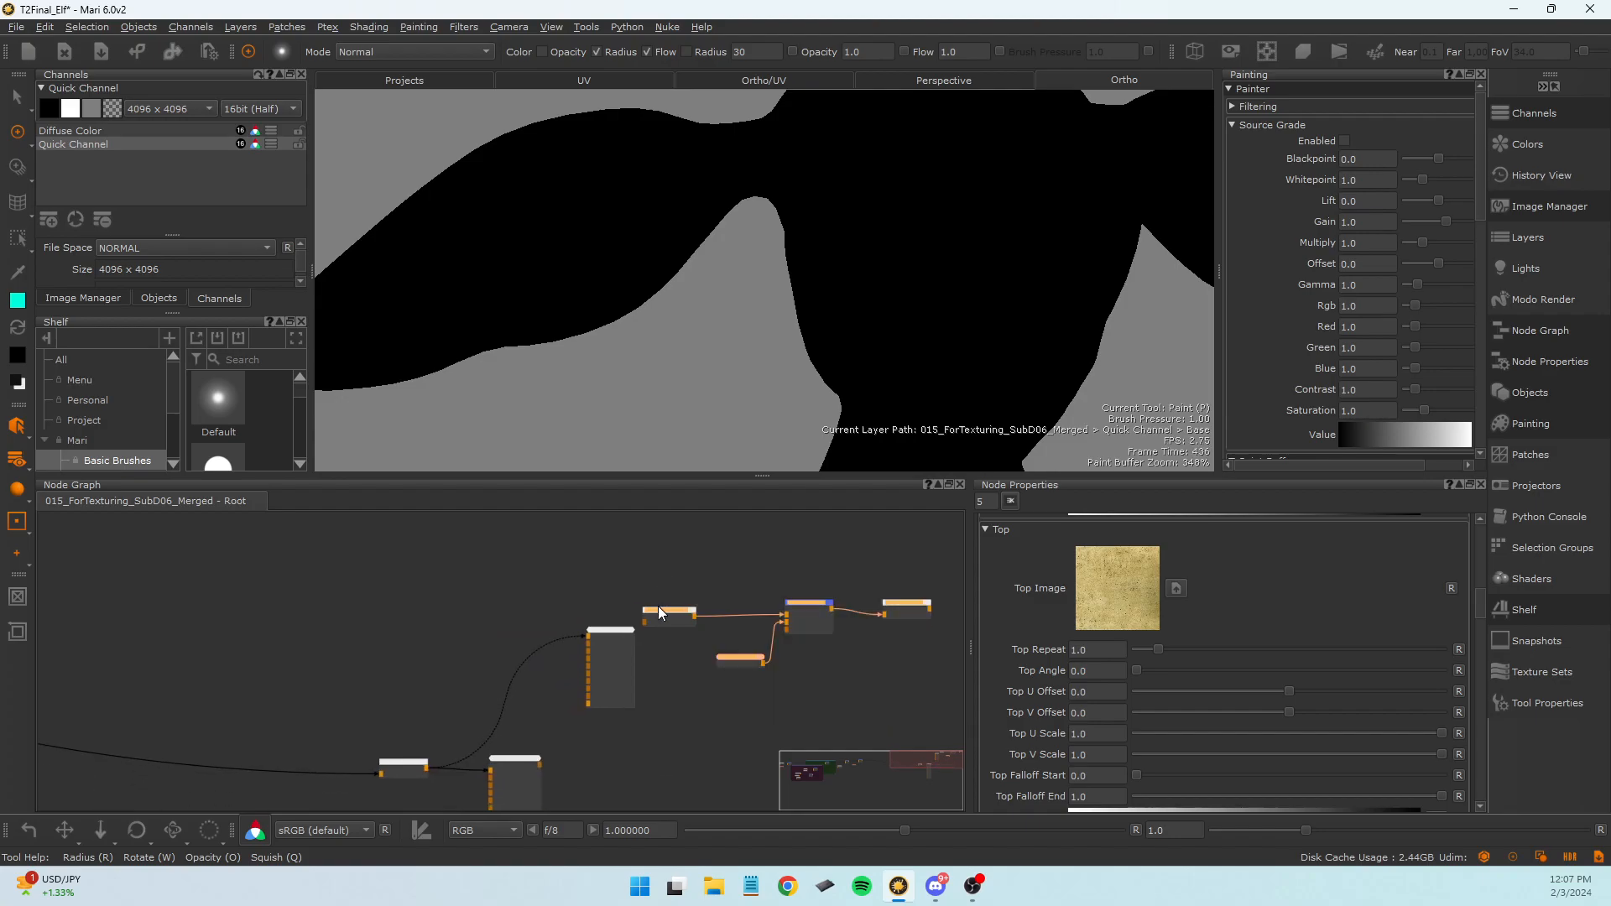
drag(671, 638, 267, 635)
scroll(276, 619, down, 6)
middle_drag(277, 619, 501, 658)
scroll(502, 657, up, 8)
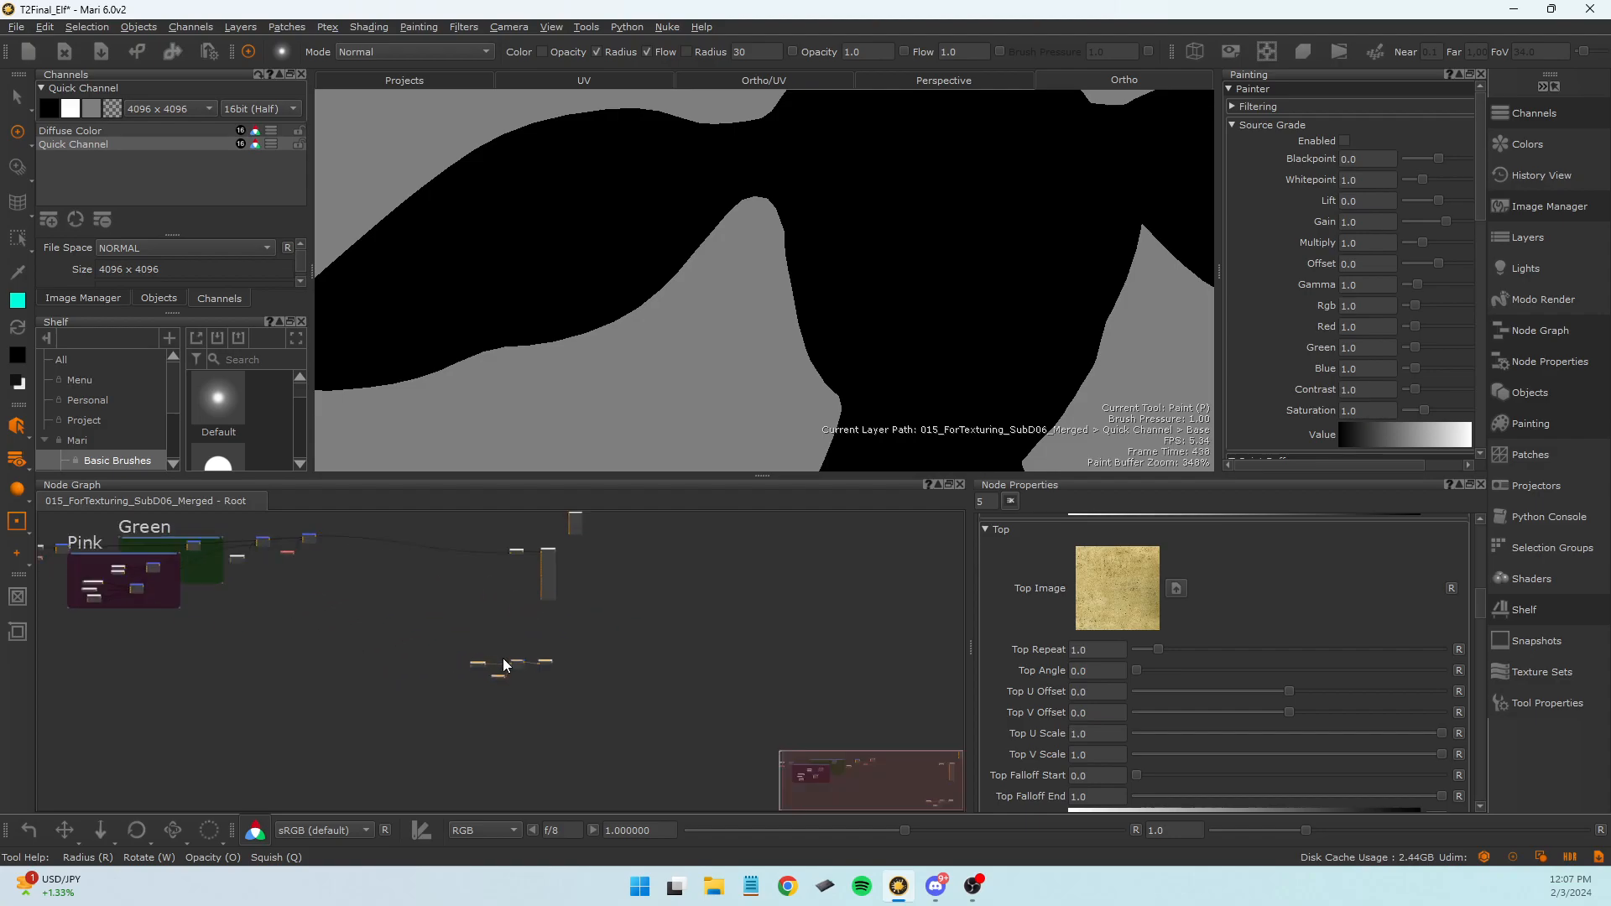
middle_drag(608, 677, 580, 604)
middle_drag(558, 658, 558, 653)
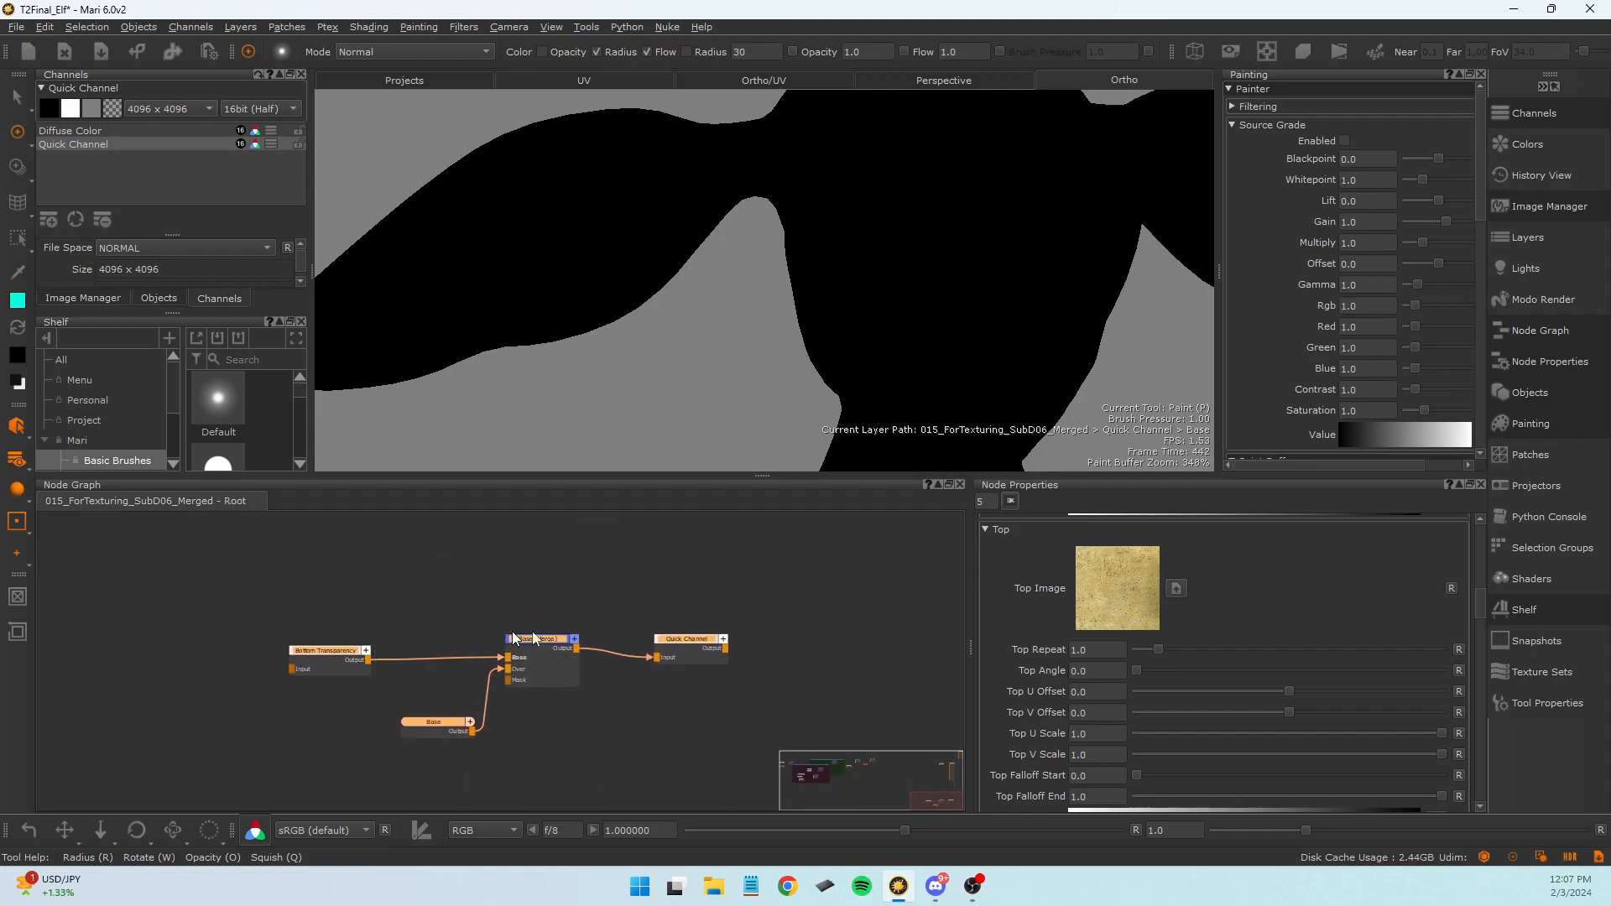
middle_drag(414, 730, 406, 729)
click(420, 667)
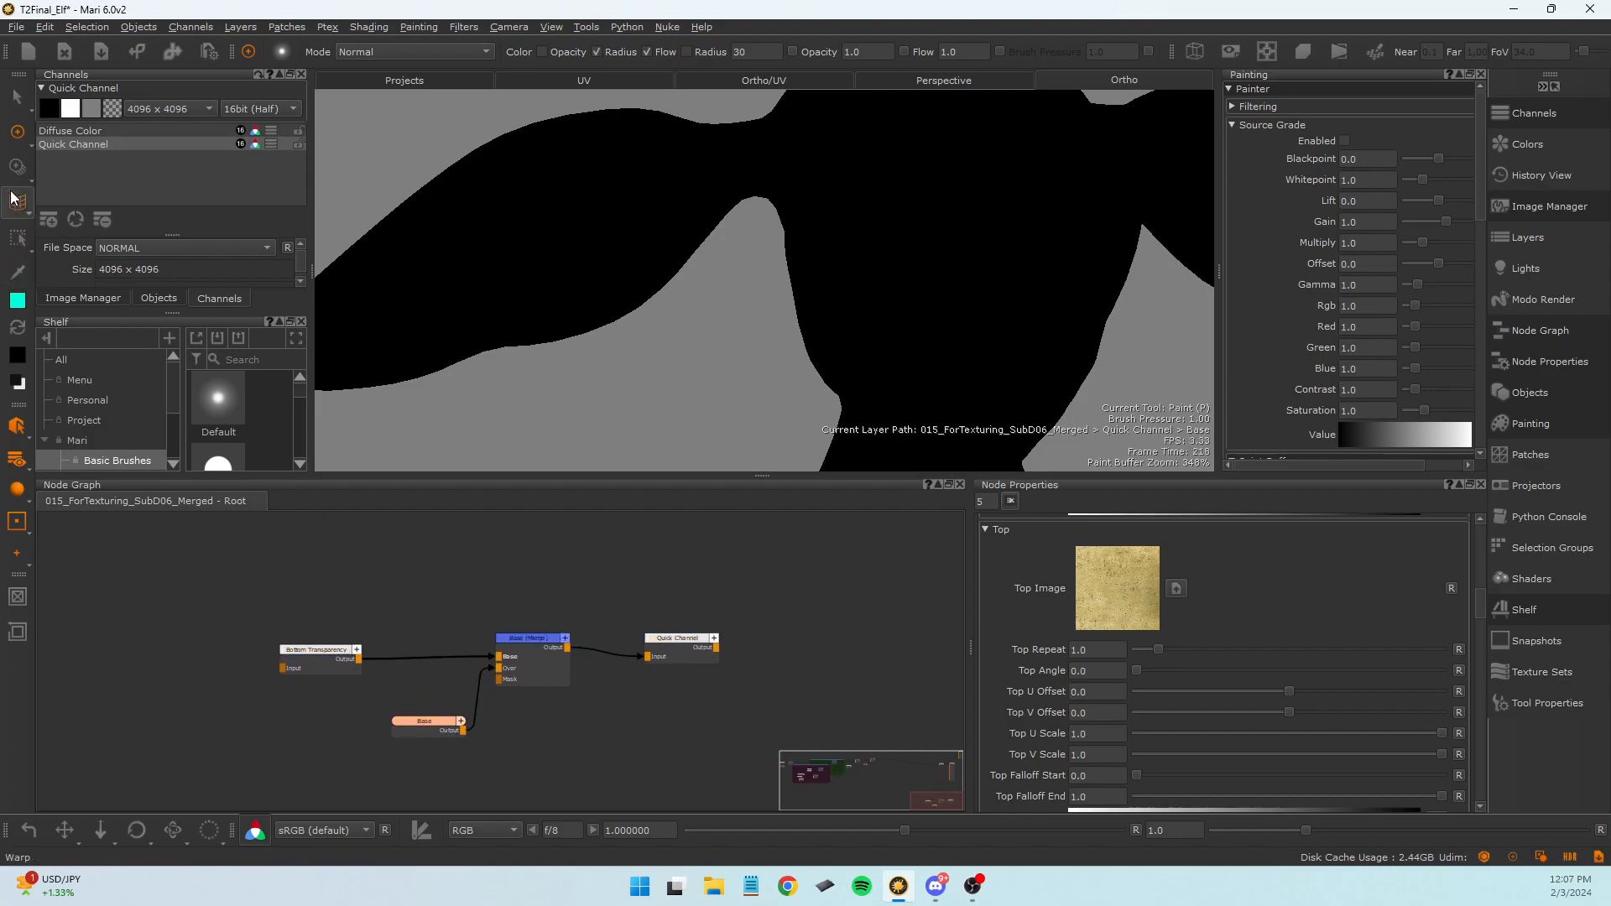
Switch to Face Mode and activate the Select tool's smart selection with type ConnectedMesh.
click(17, 427)
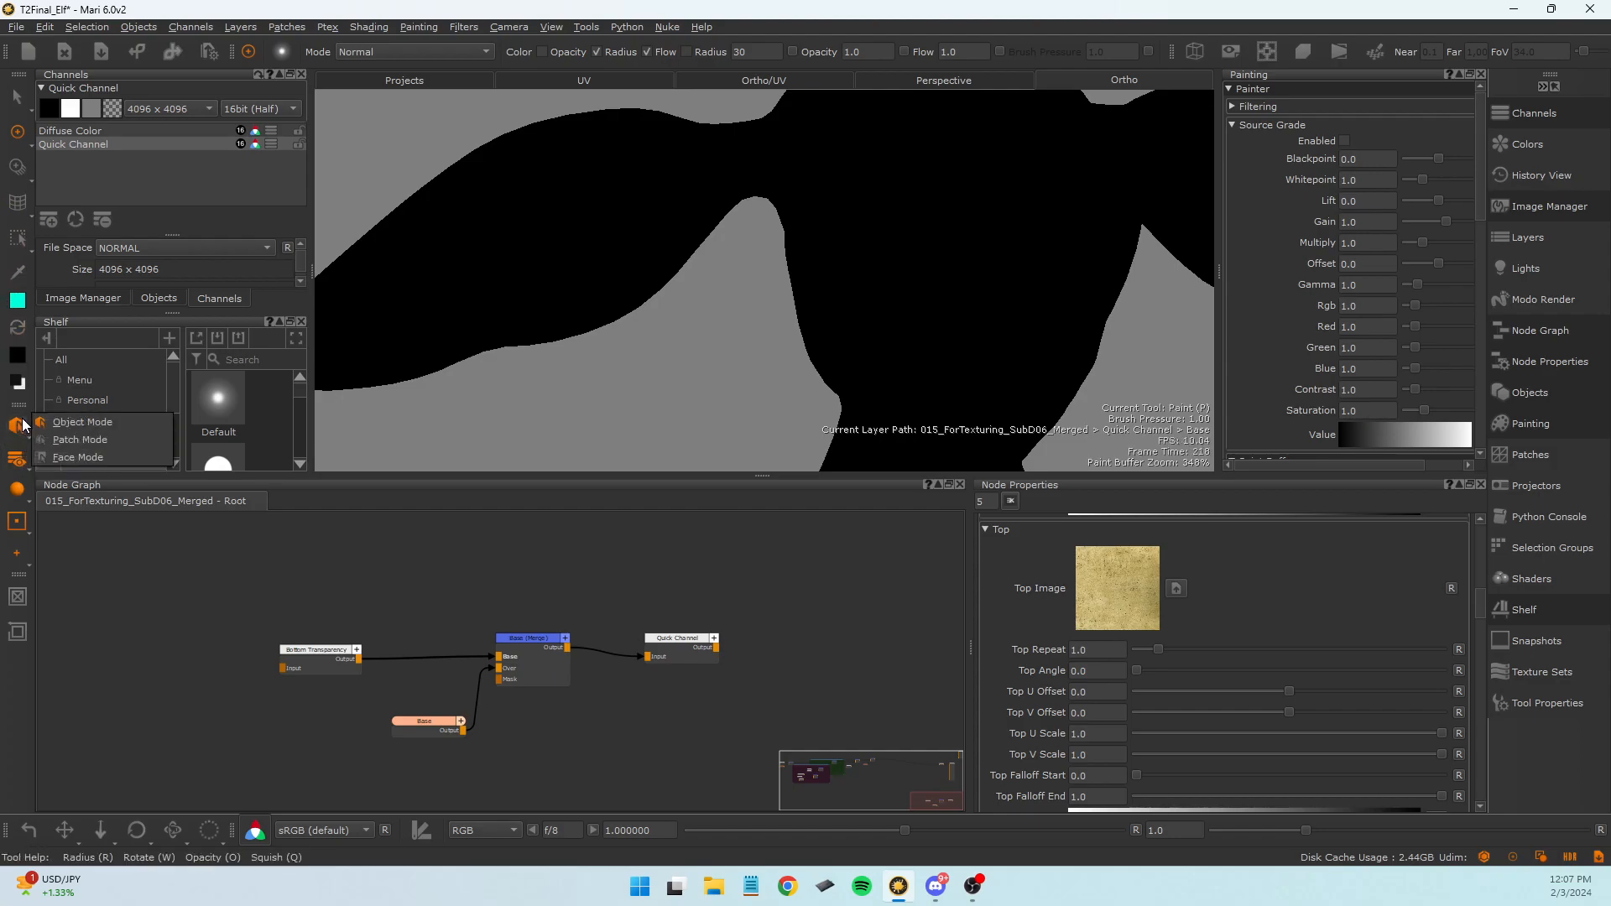
click(90, 456)
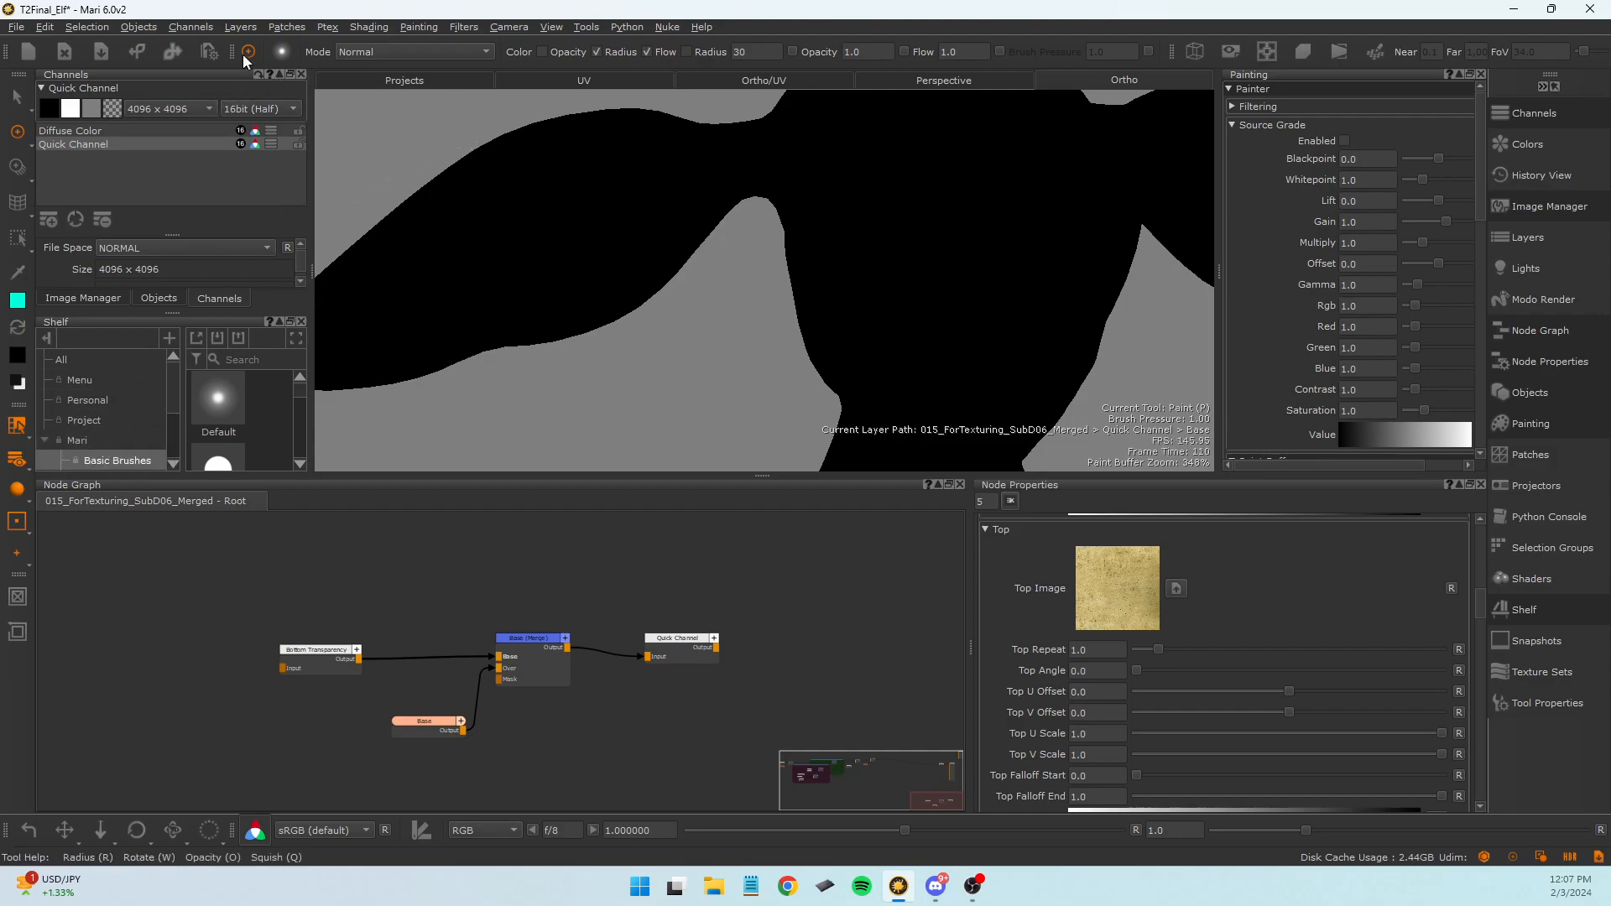
key(s)
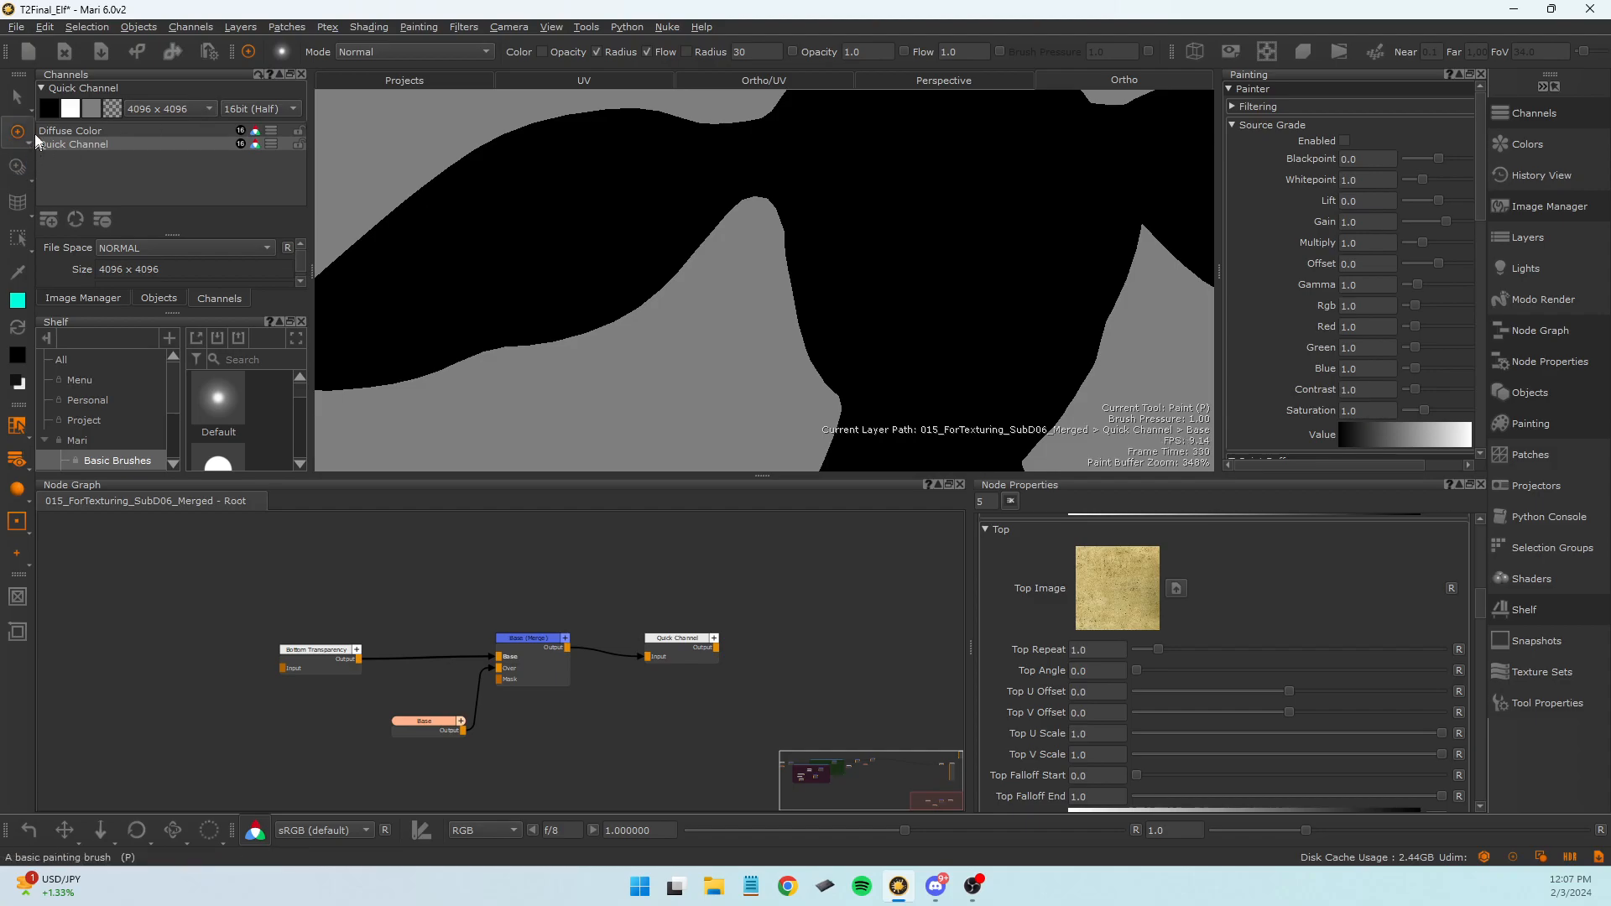
click(487, 52)
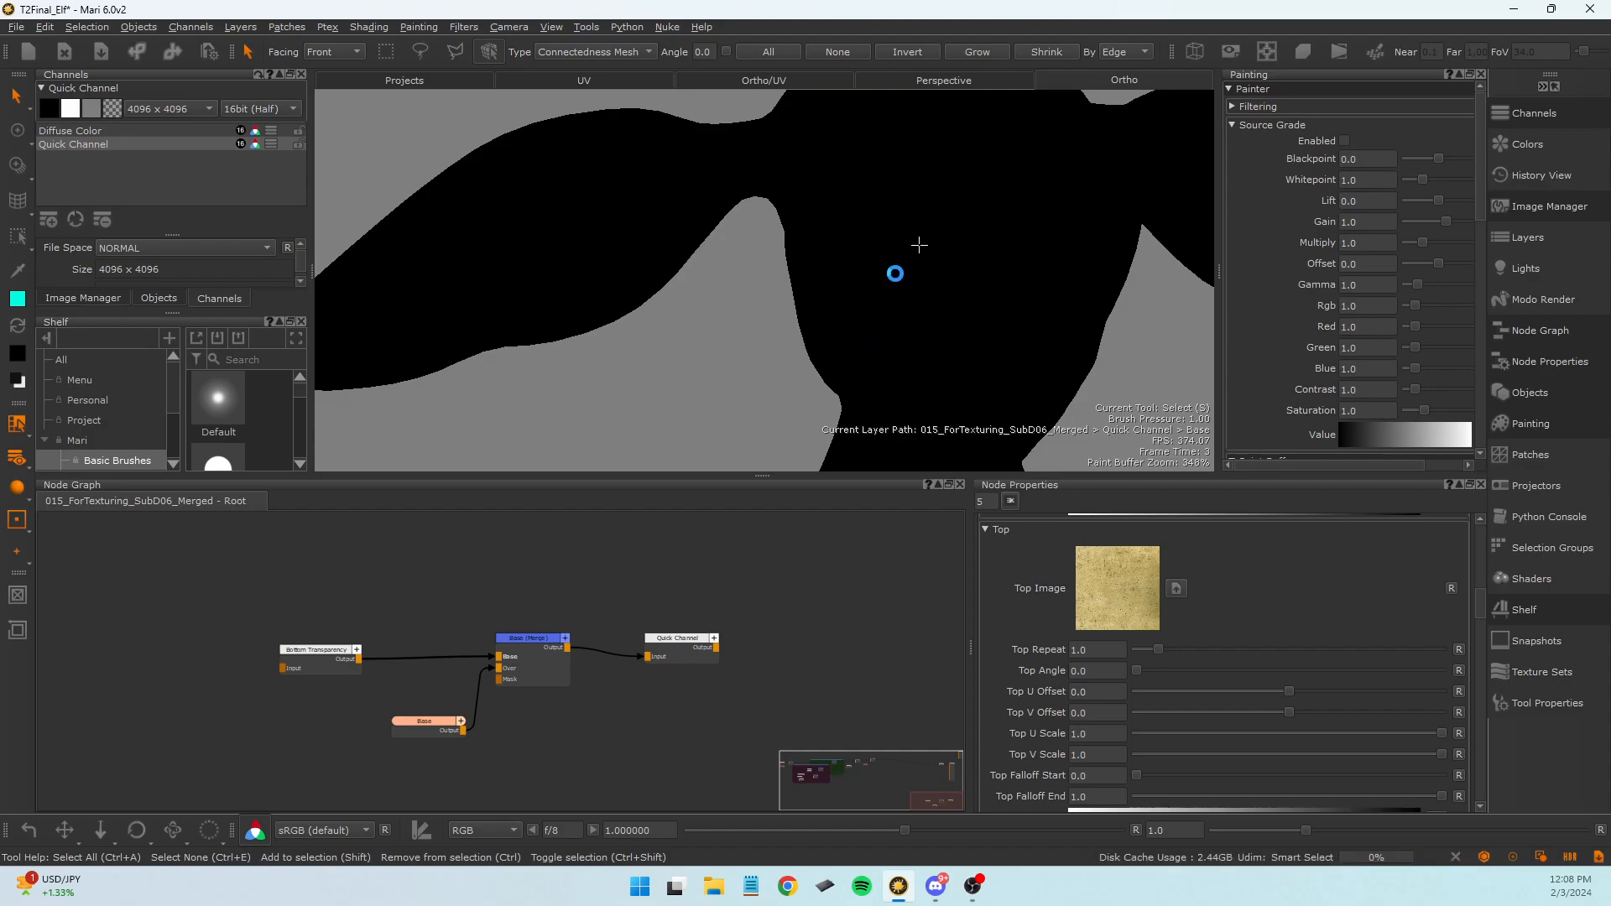
Select both of the character's eyes and fill them with white on the black quick channel.
click(894, 272)
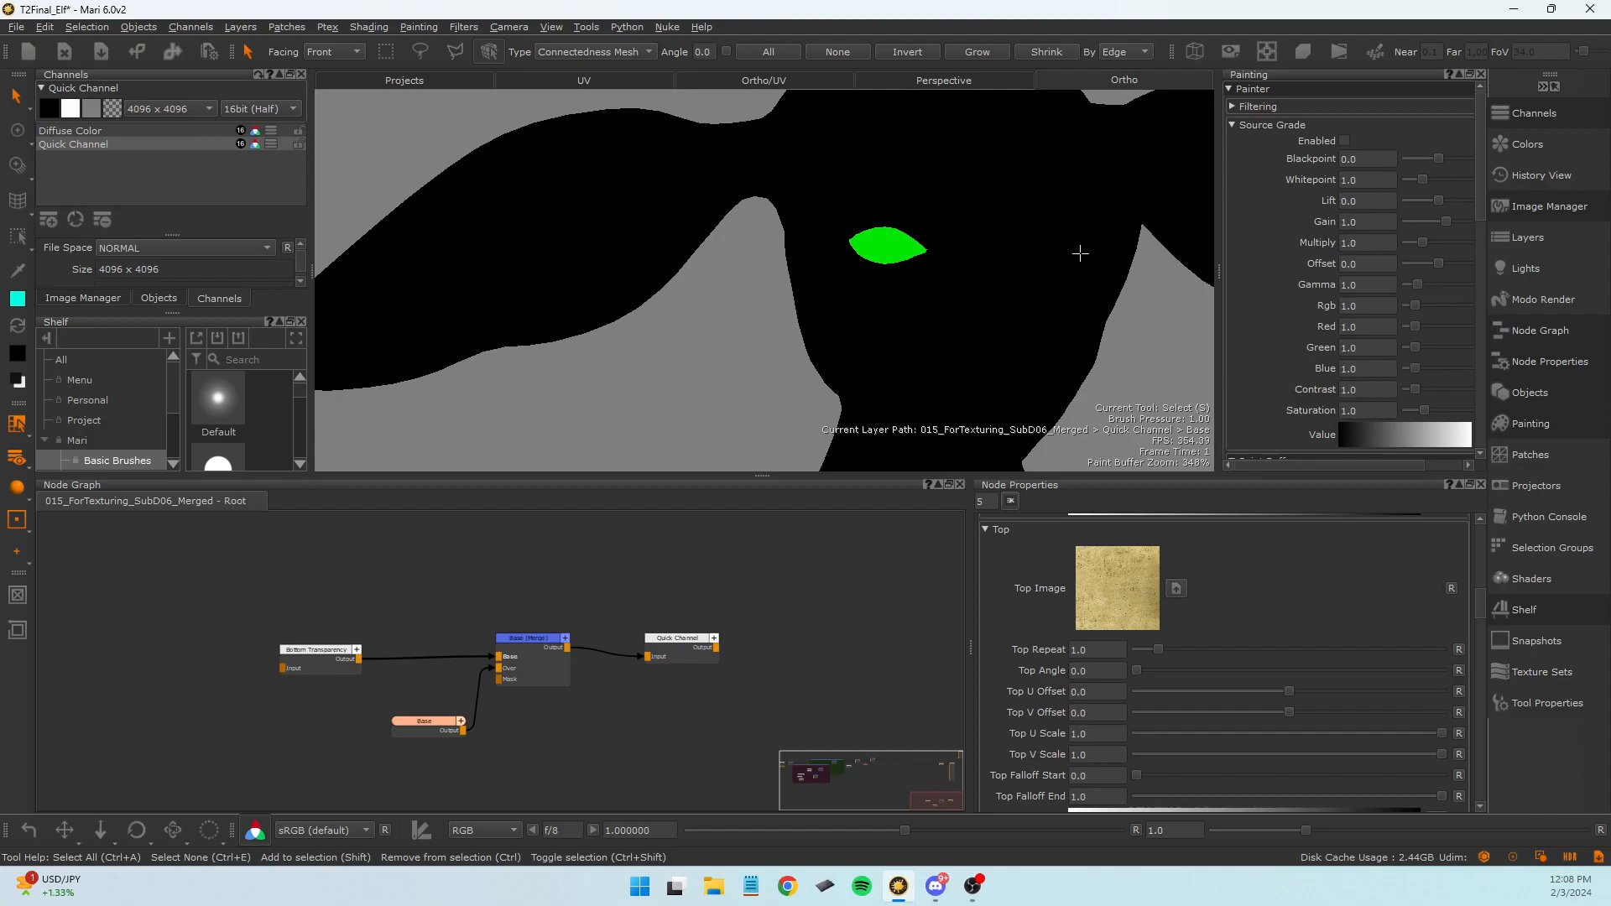
key(Caps_Lock)
key(Caps_Lock)
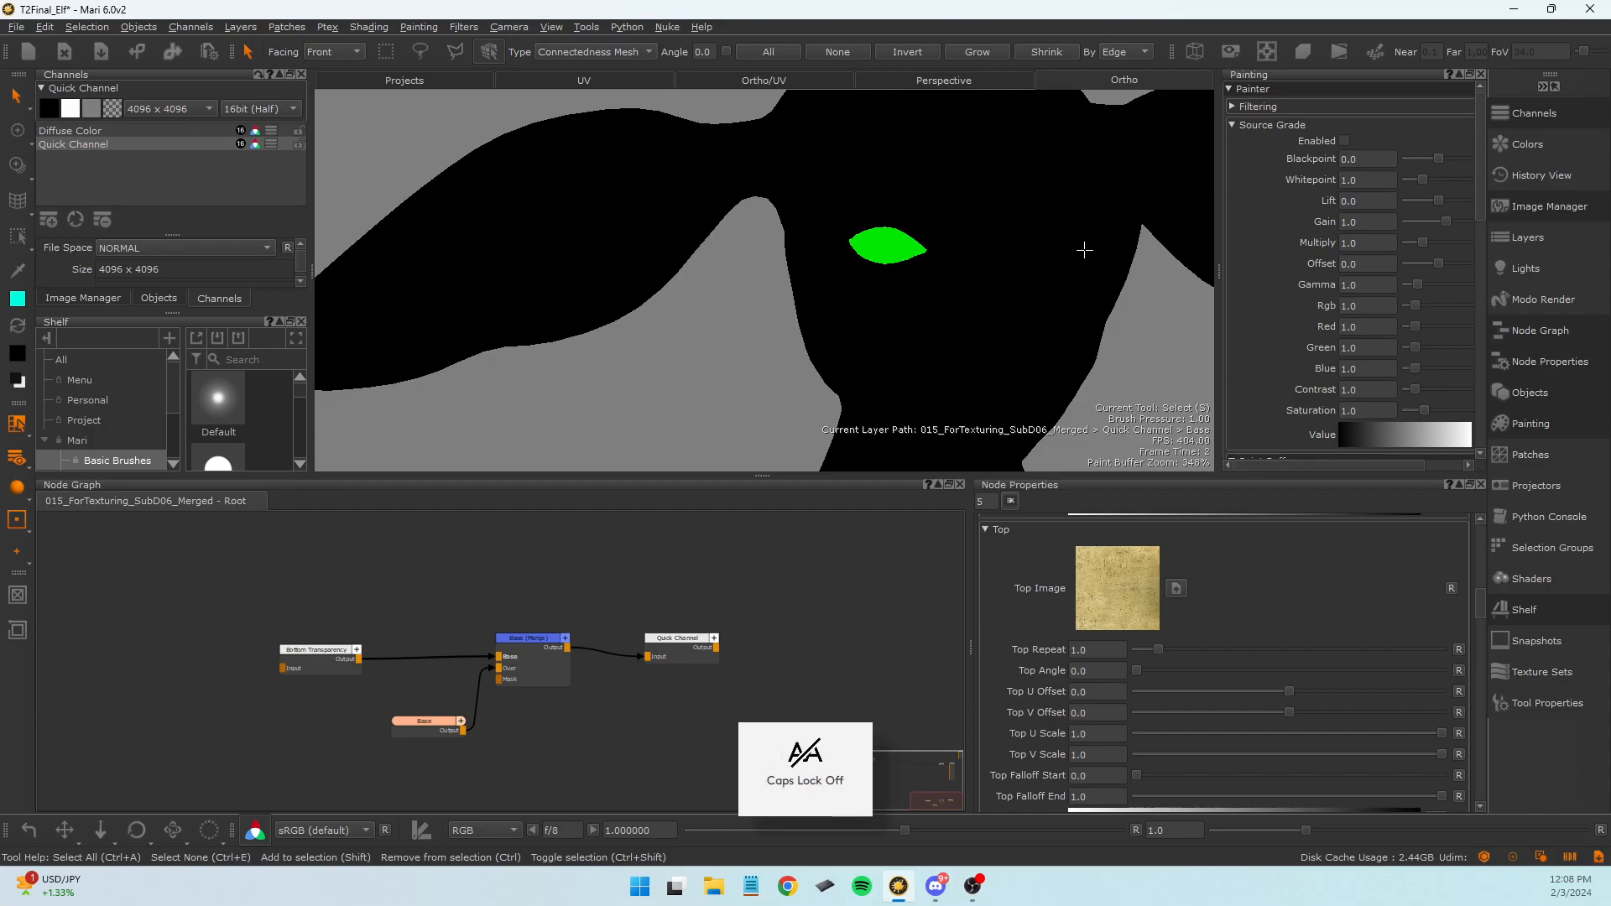
shift+click(1071, 250)
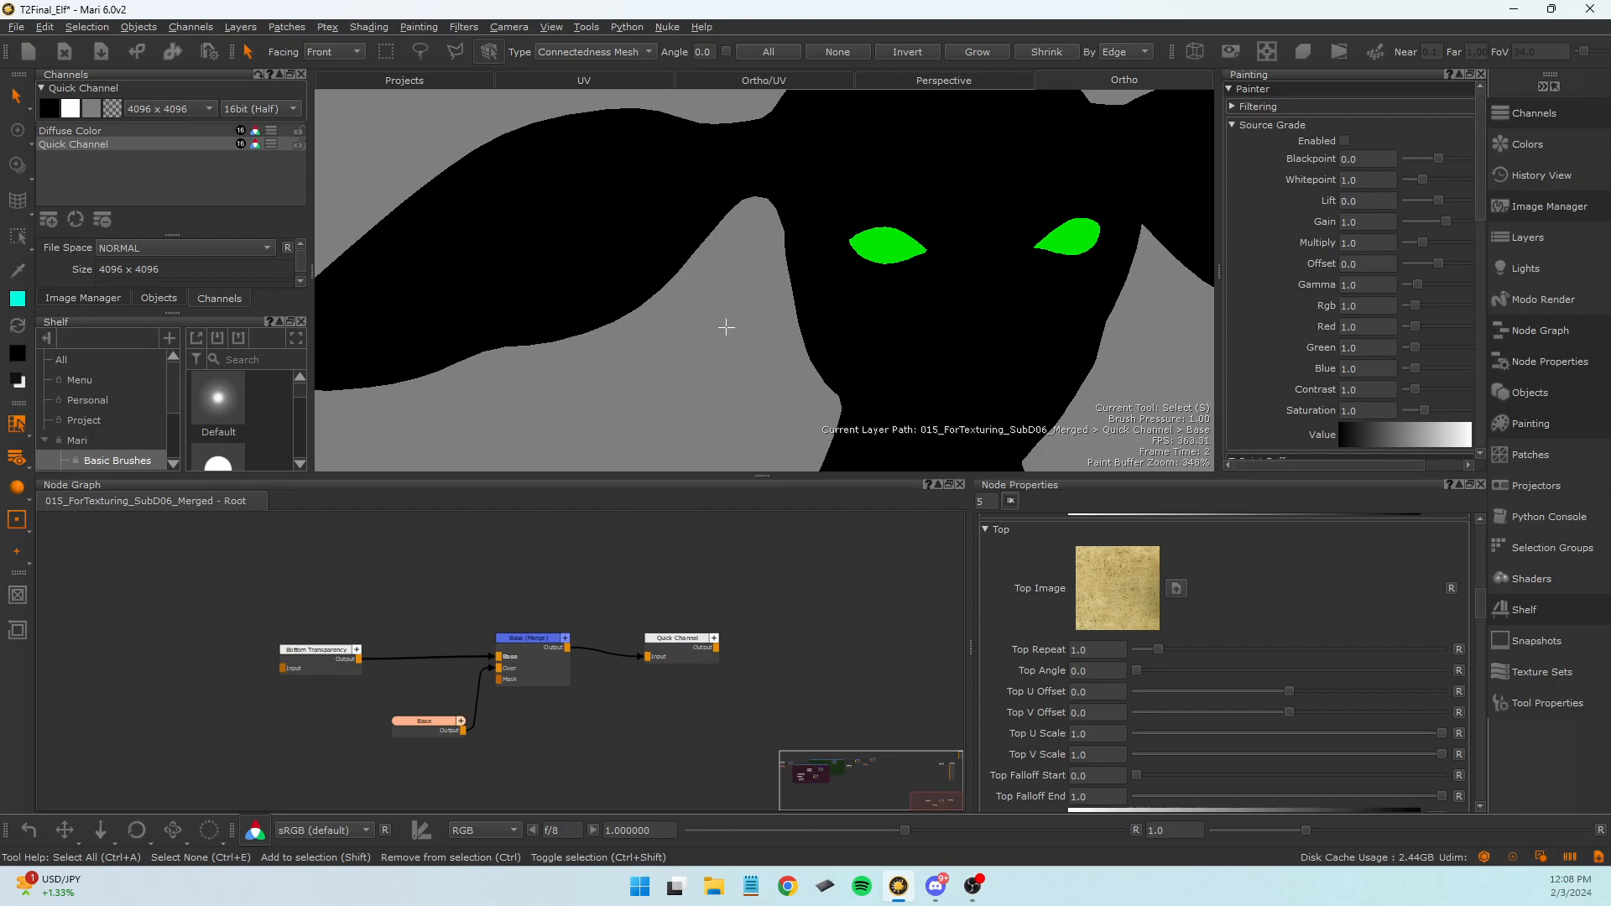
right_click(707, 431)
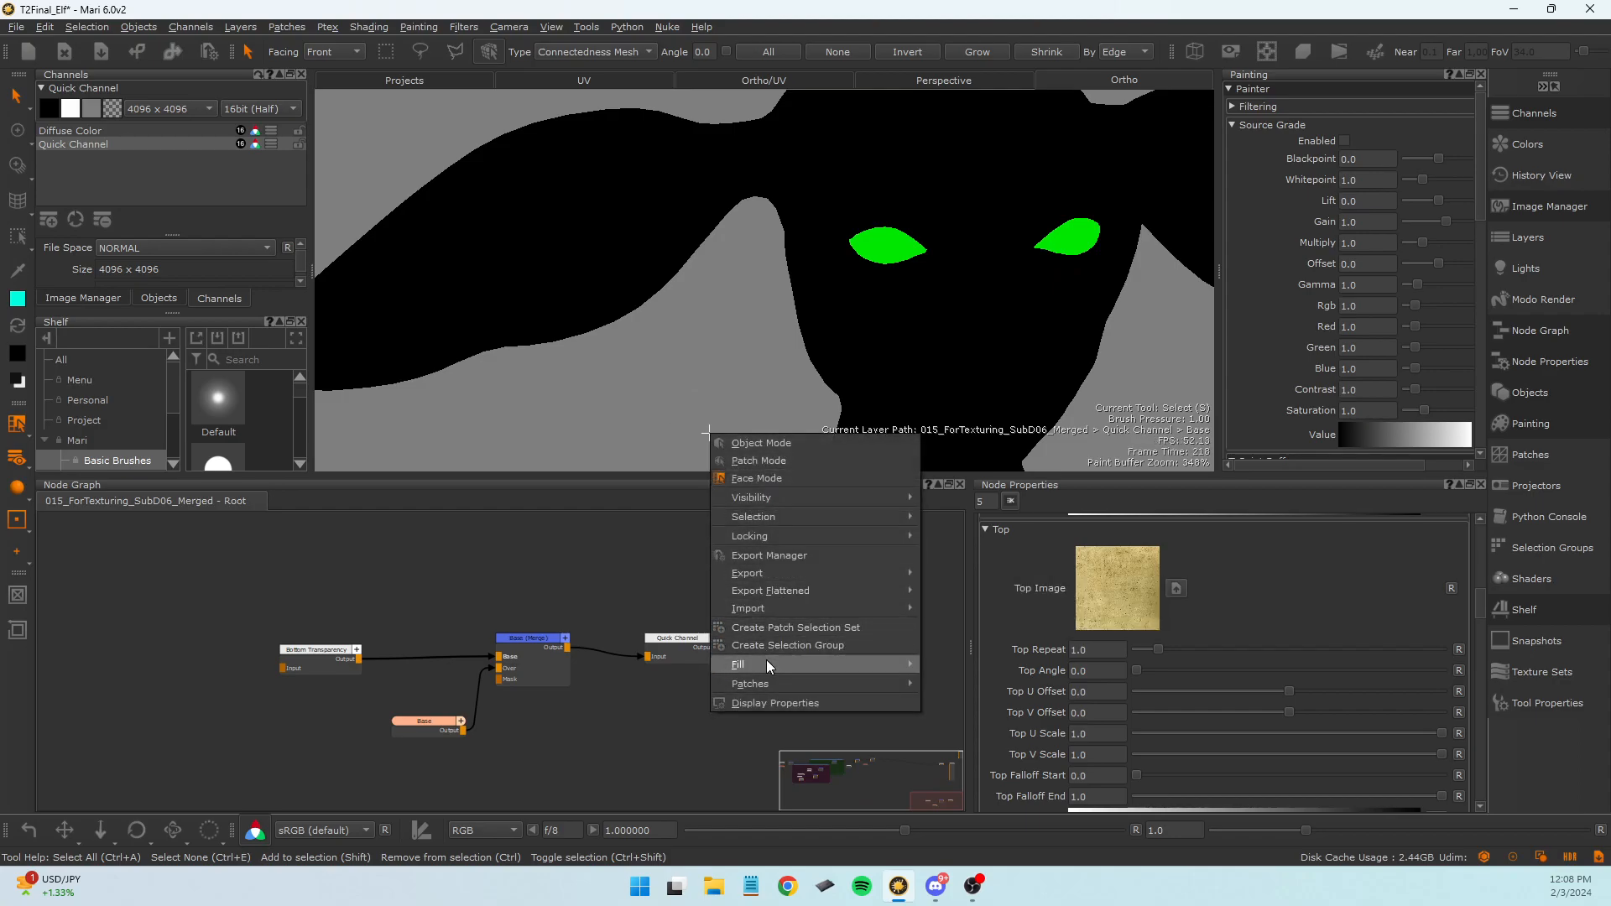
click(1018, 699)
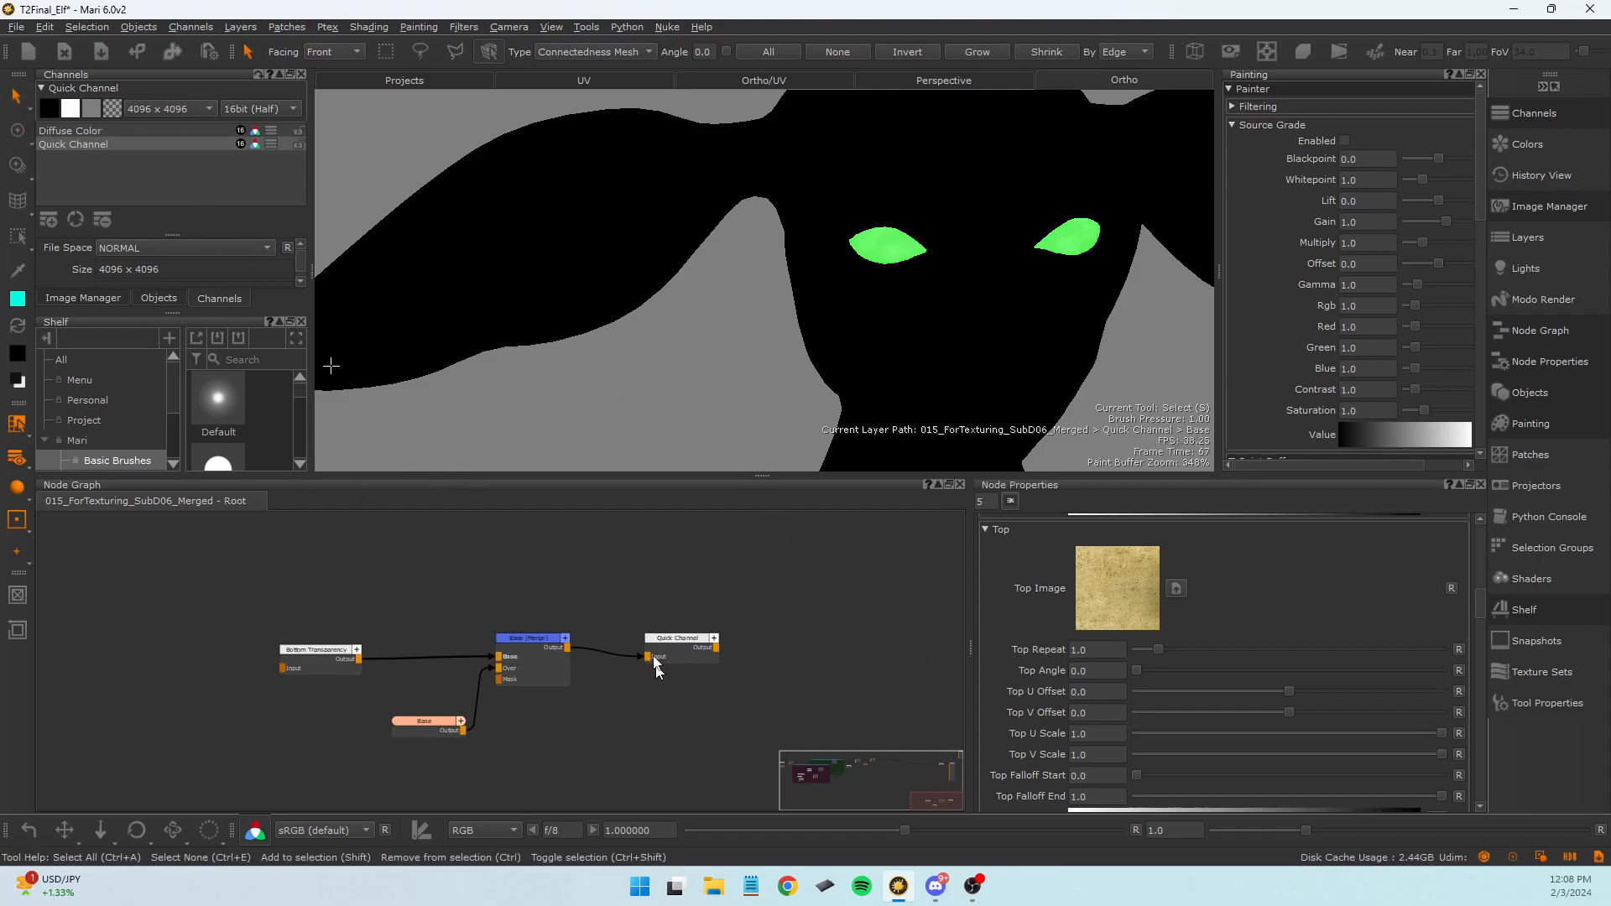
Deselect the eyes and rename the Quick Channel node to EyeMask.
click(747, 340)
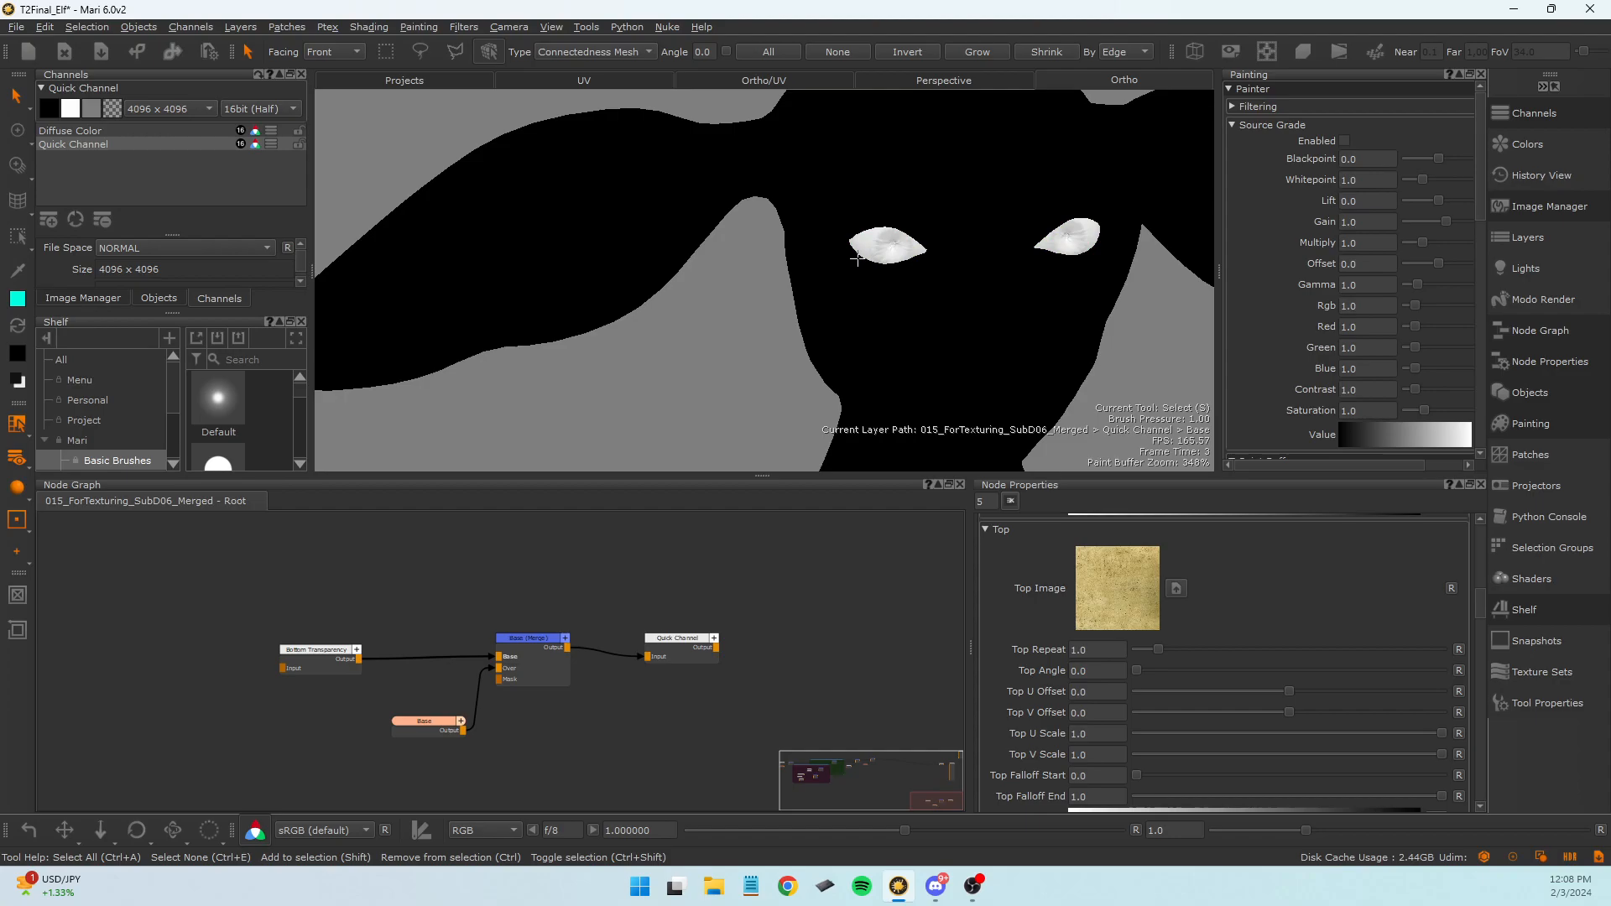
drag(681, 643, 690, 652)
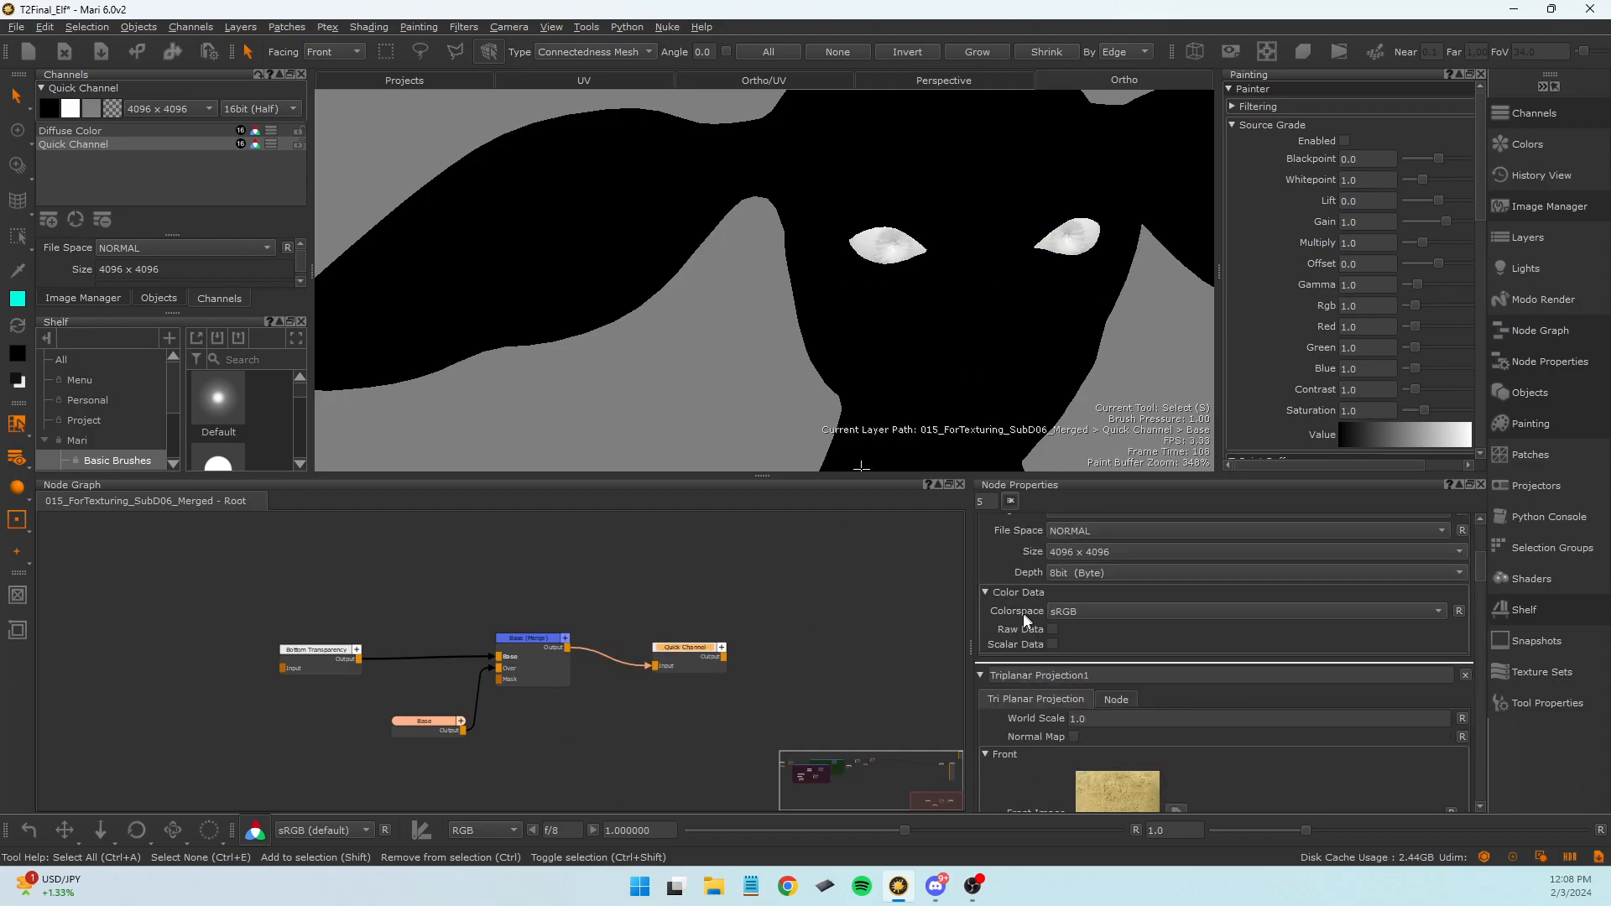
click(999, 528)
key(BackSpace)
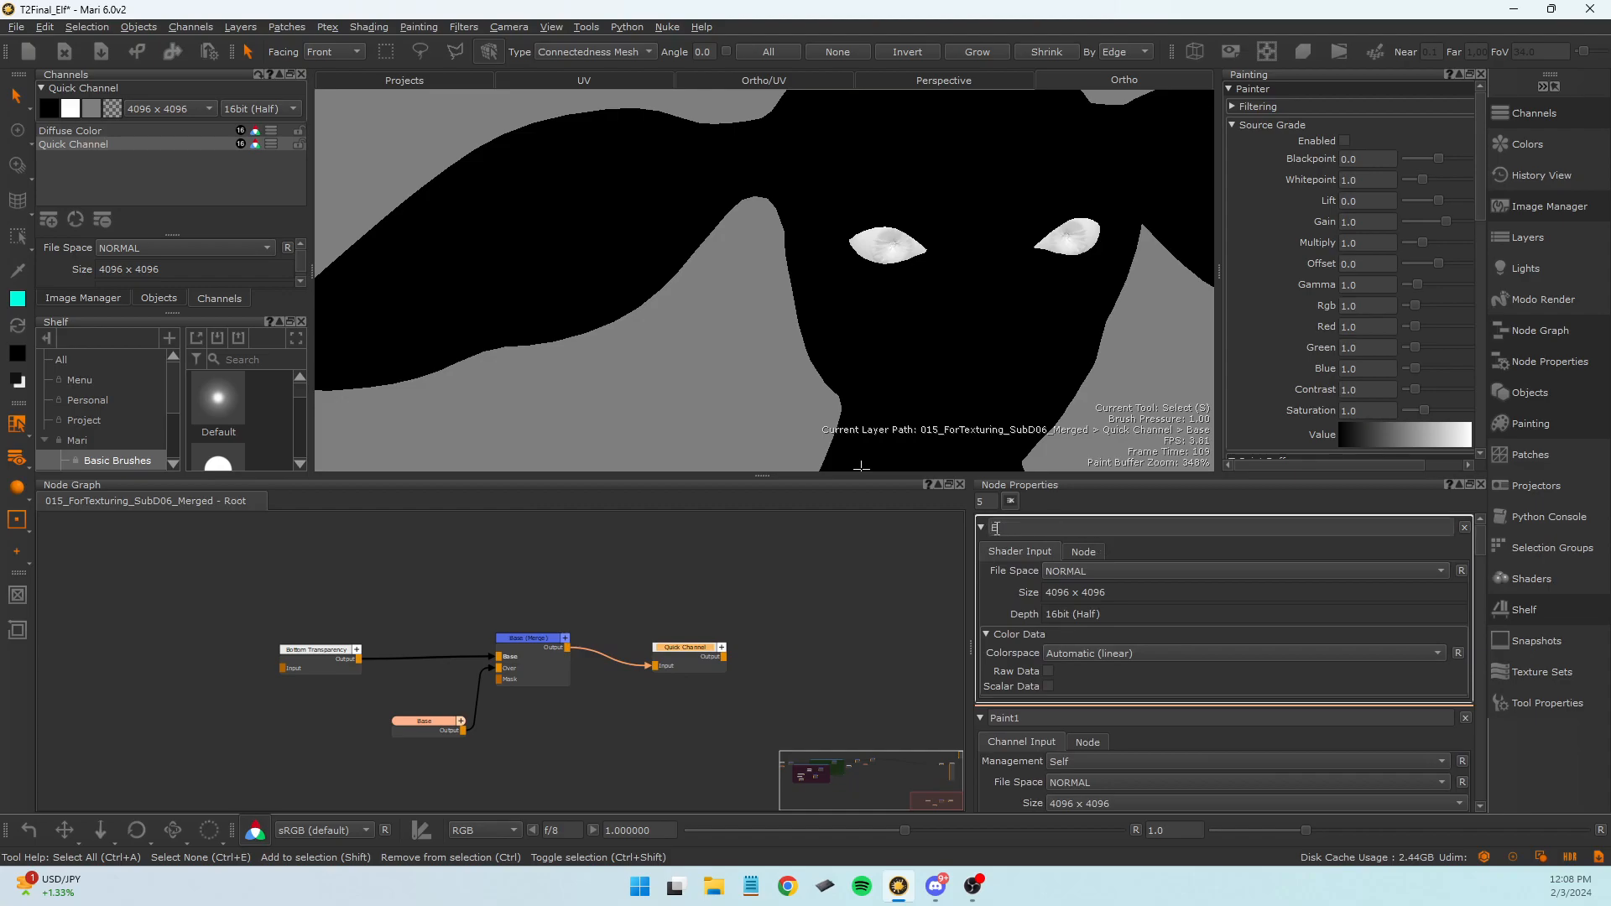
key(Return)
click(767, 568)
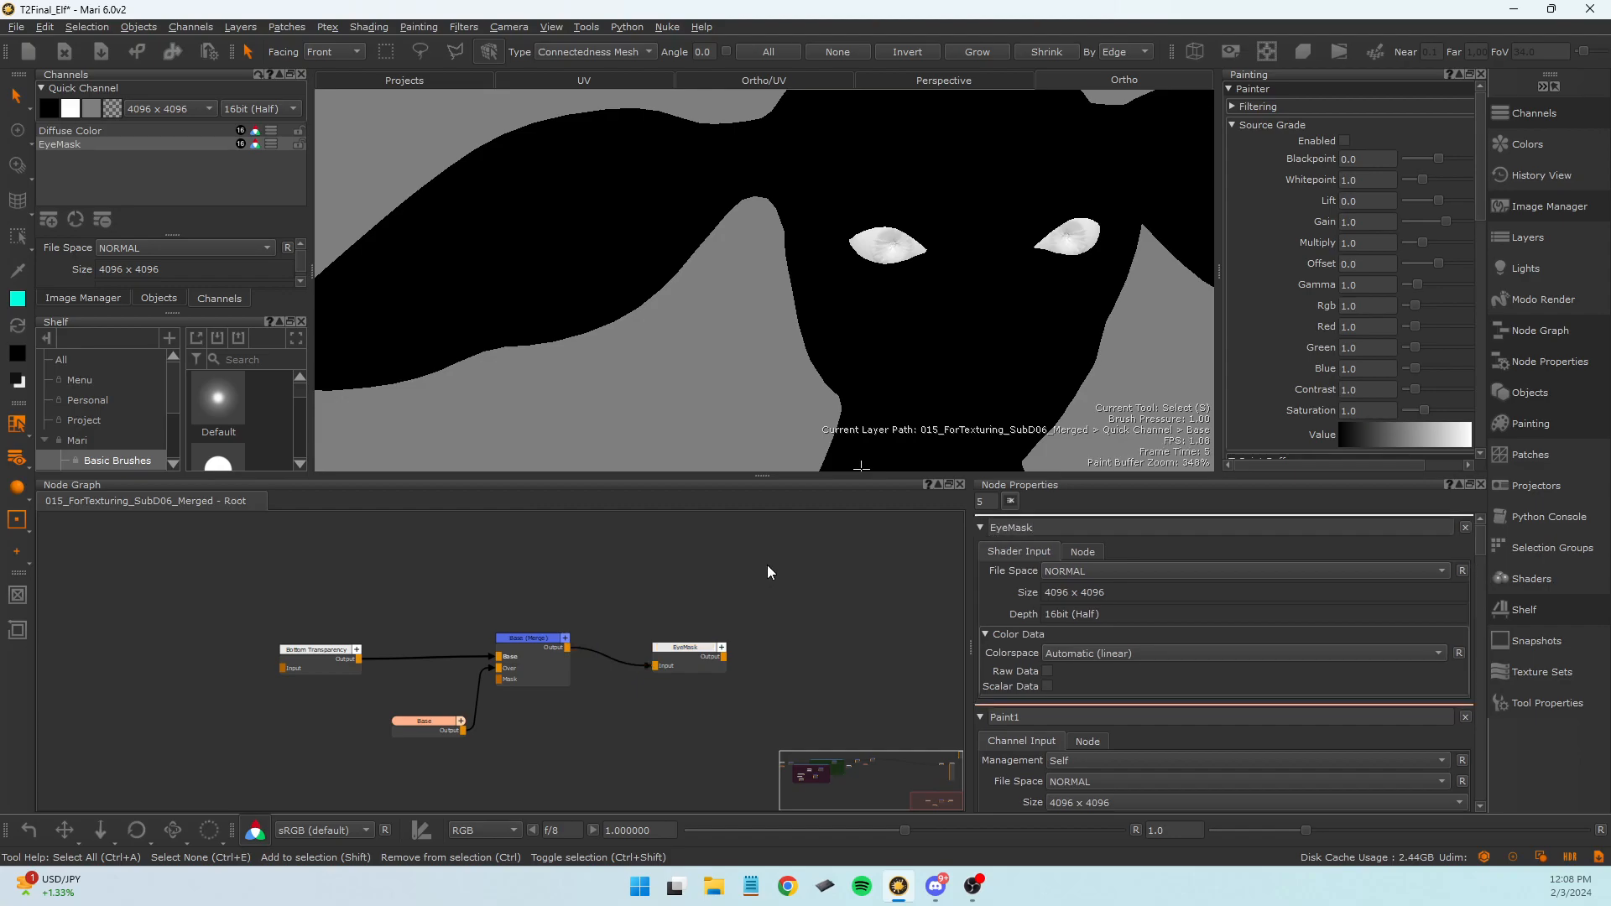
Attach a new Teleport Broadcast node to the output of the EyeMask node.
scroll(667, 604, down, 3)
scroll(666, 638, up, 3)
scroll(669, 659, down, 4)
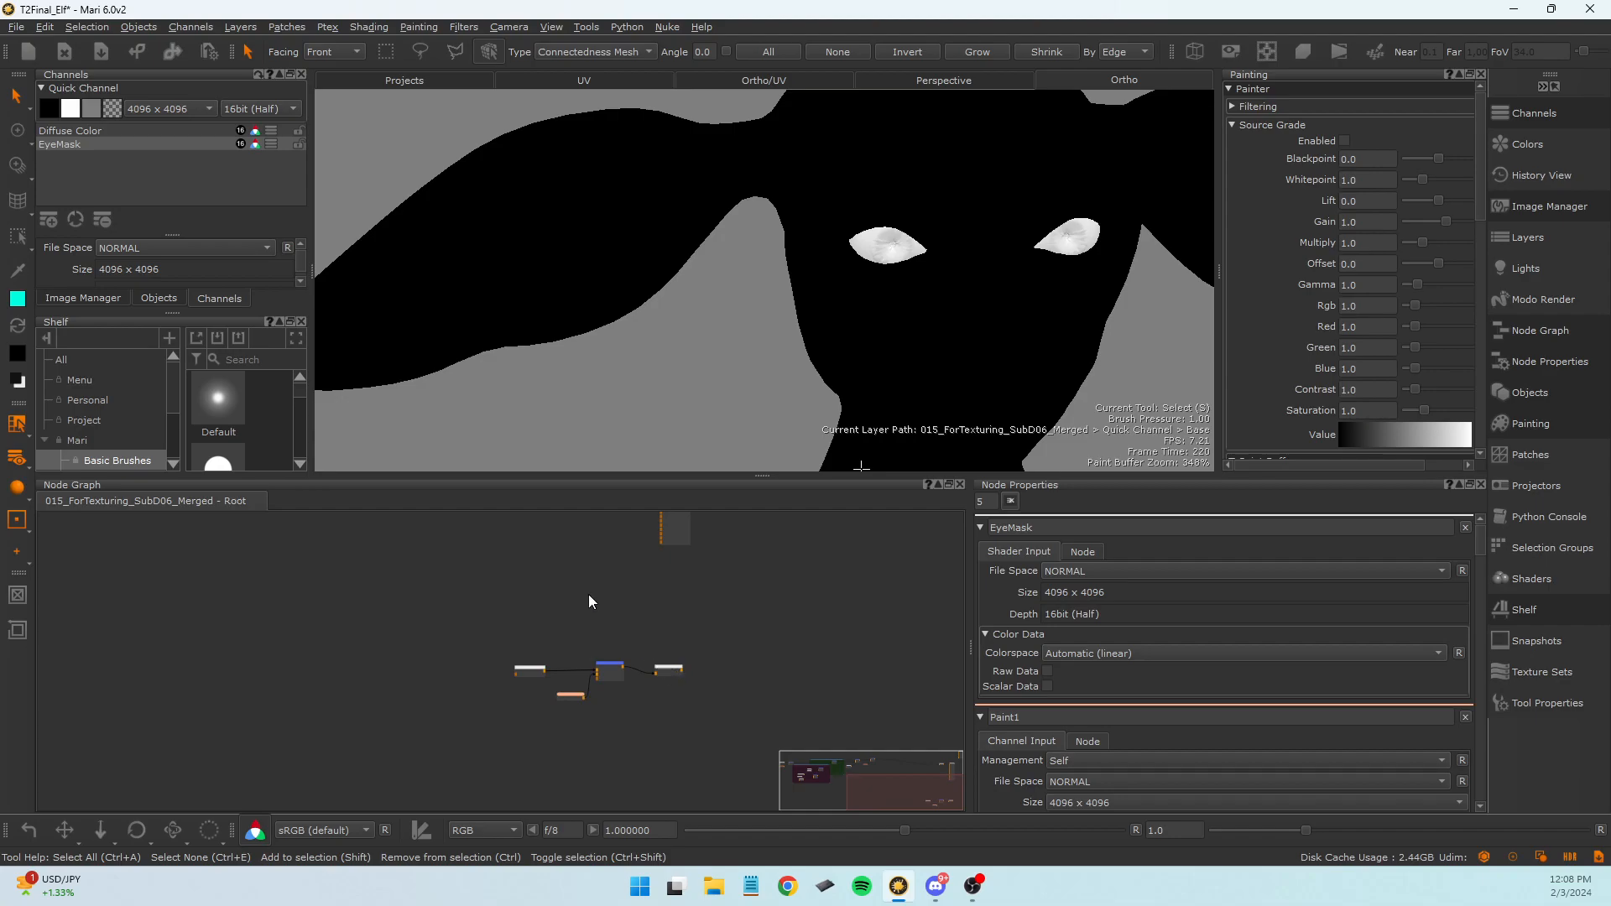
click(879, 778)
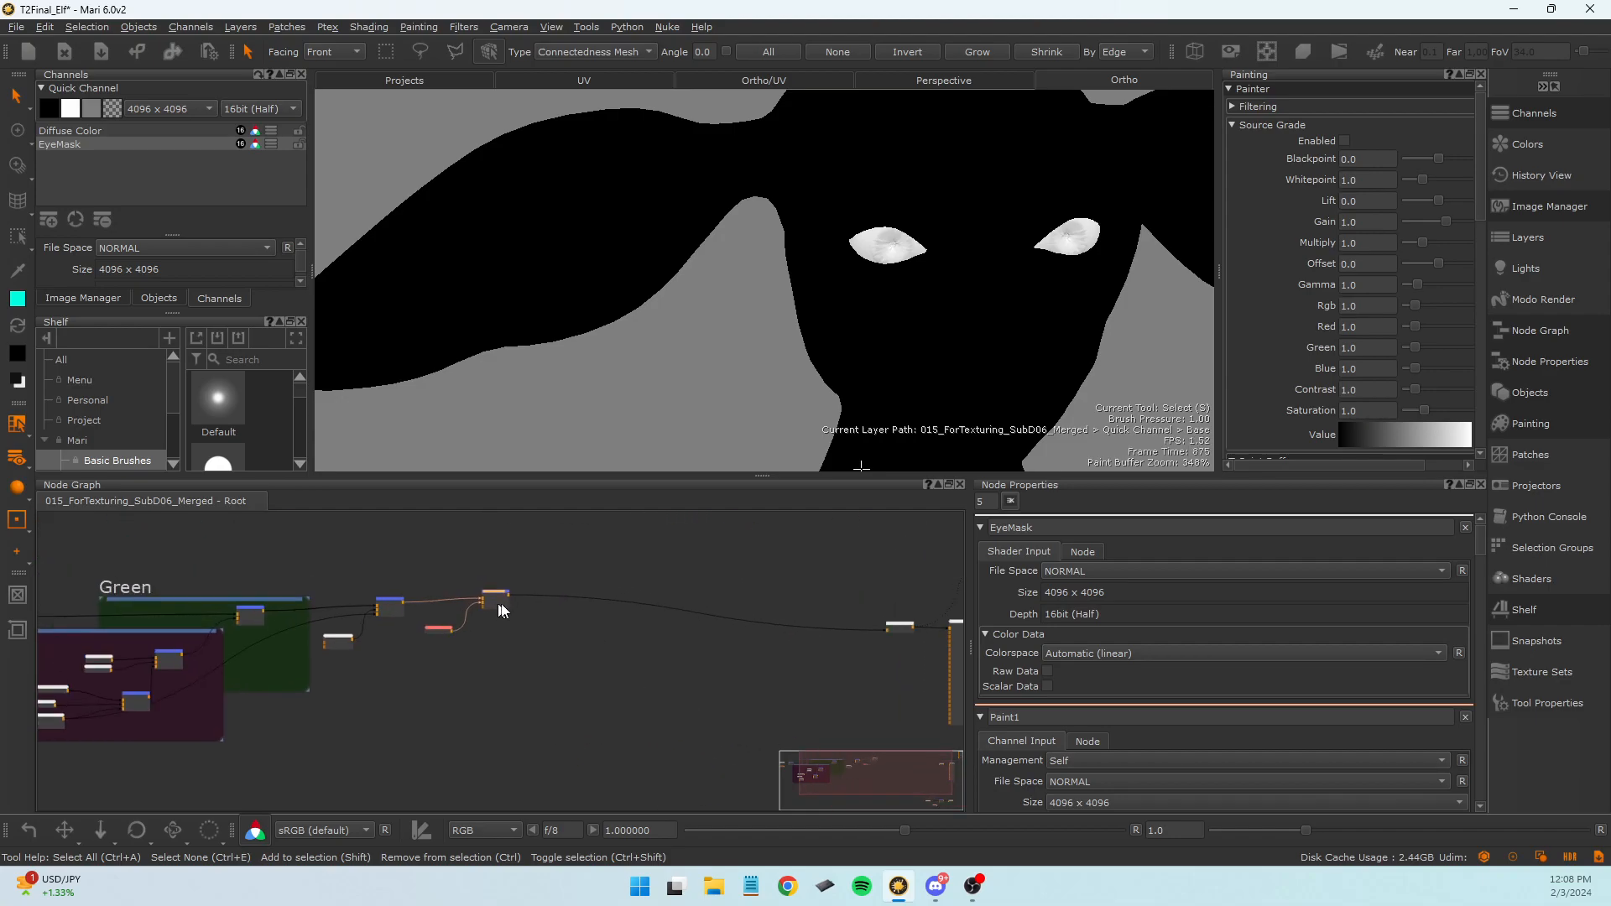
scroll(853, 660, down, 2)
middle_drag(762, 709, 495, 631)
scroll(495, 631, up, 9)
middle_drag(692, 680, 647, 672)
drag(748, 707, 873, 639)
drag(747, 703, 819, 696)
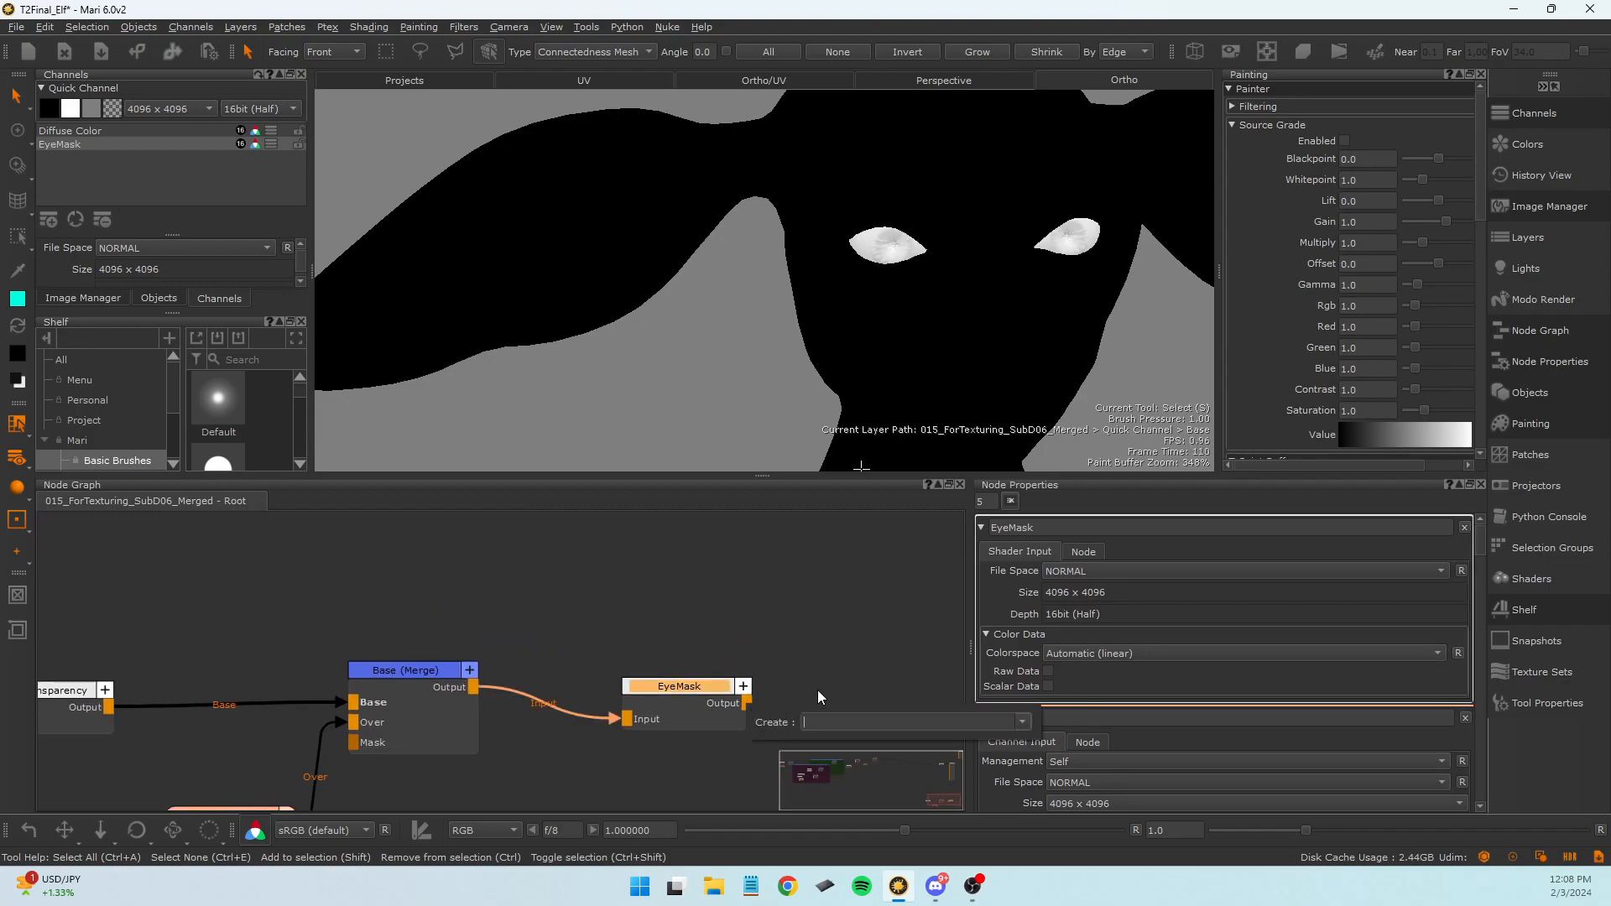
text(te)
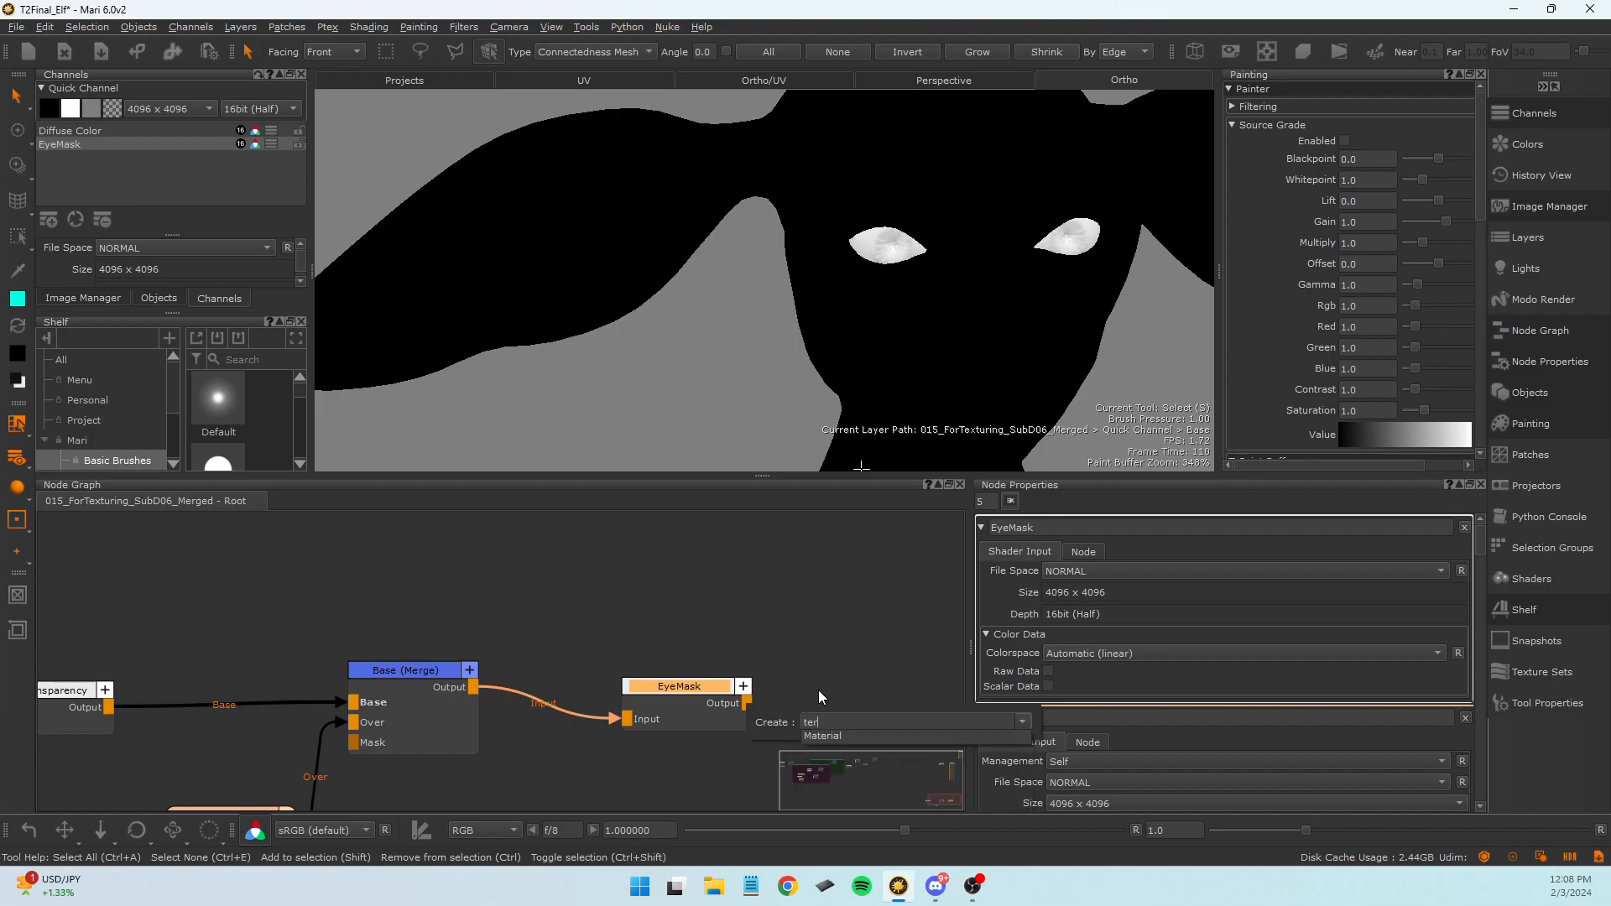
key(BackSpace)
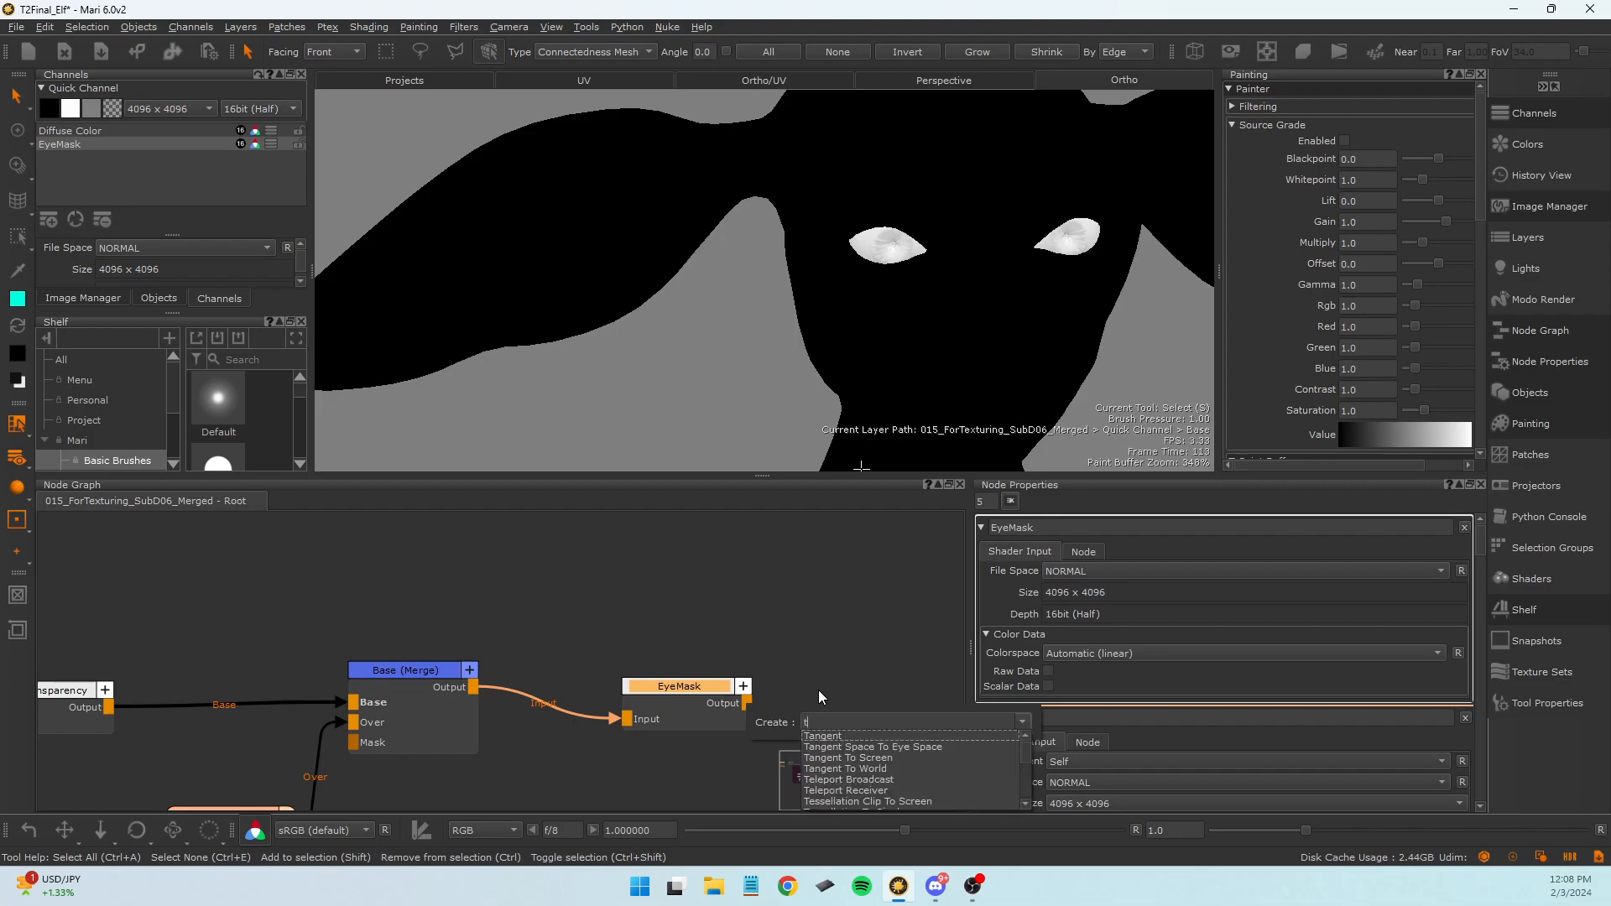
text(el)
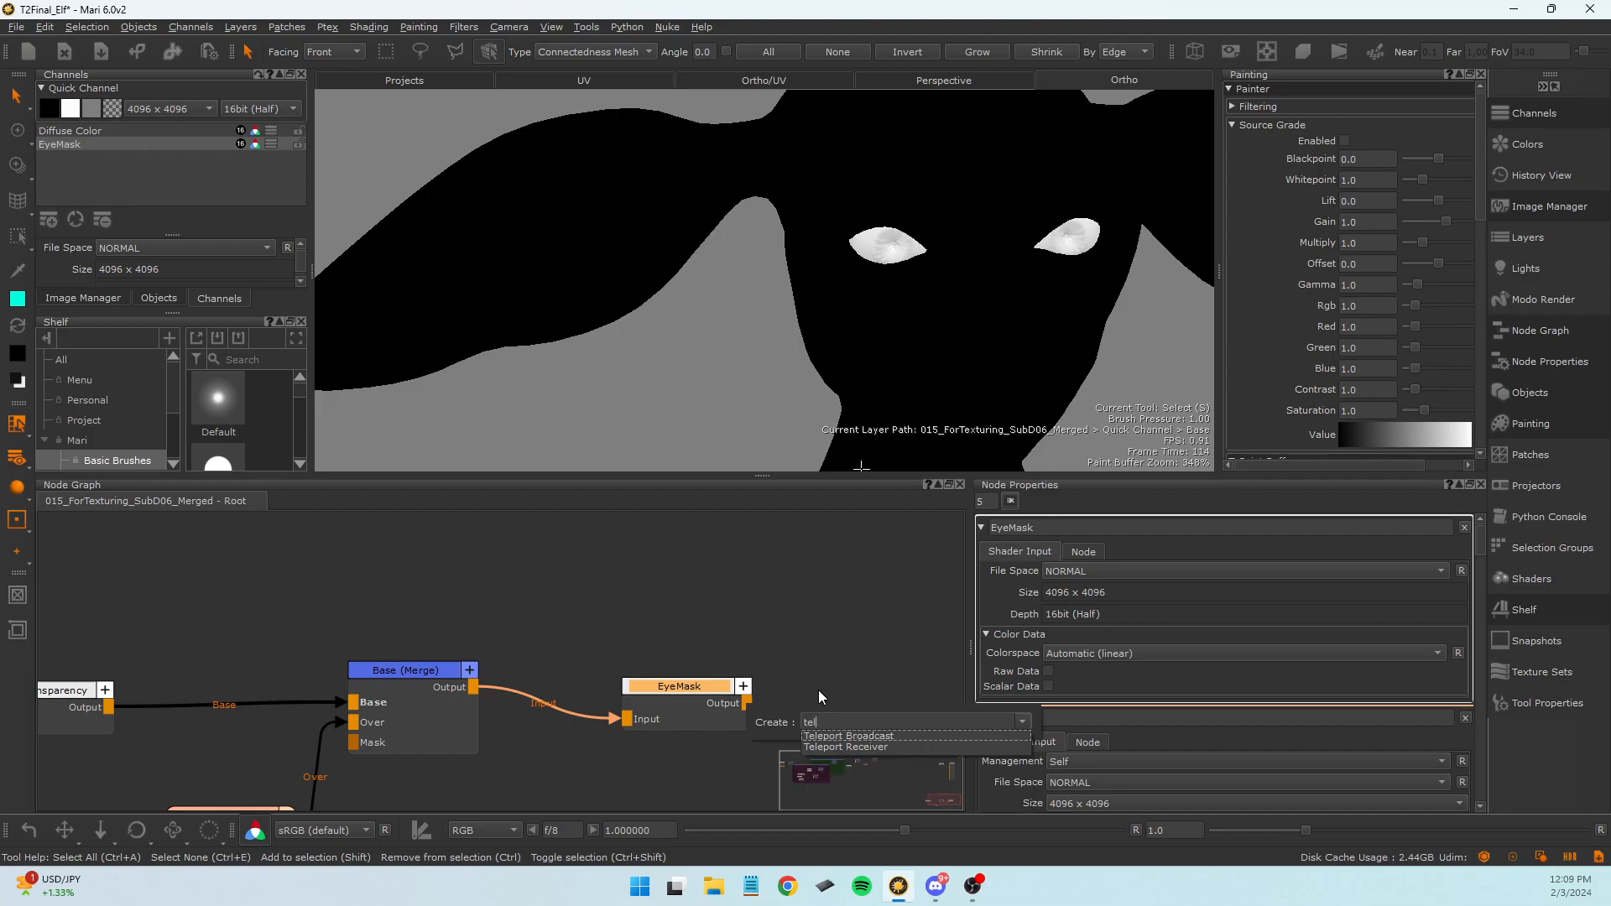
key(Return)
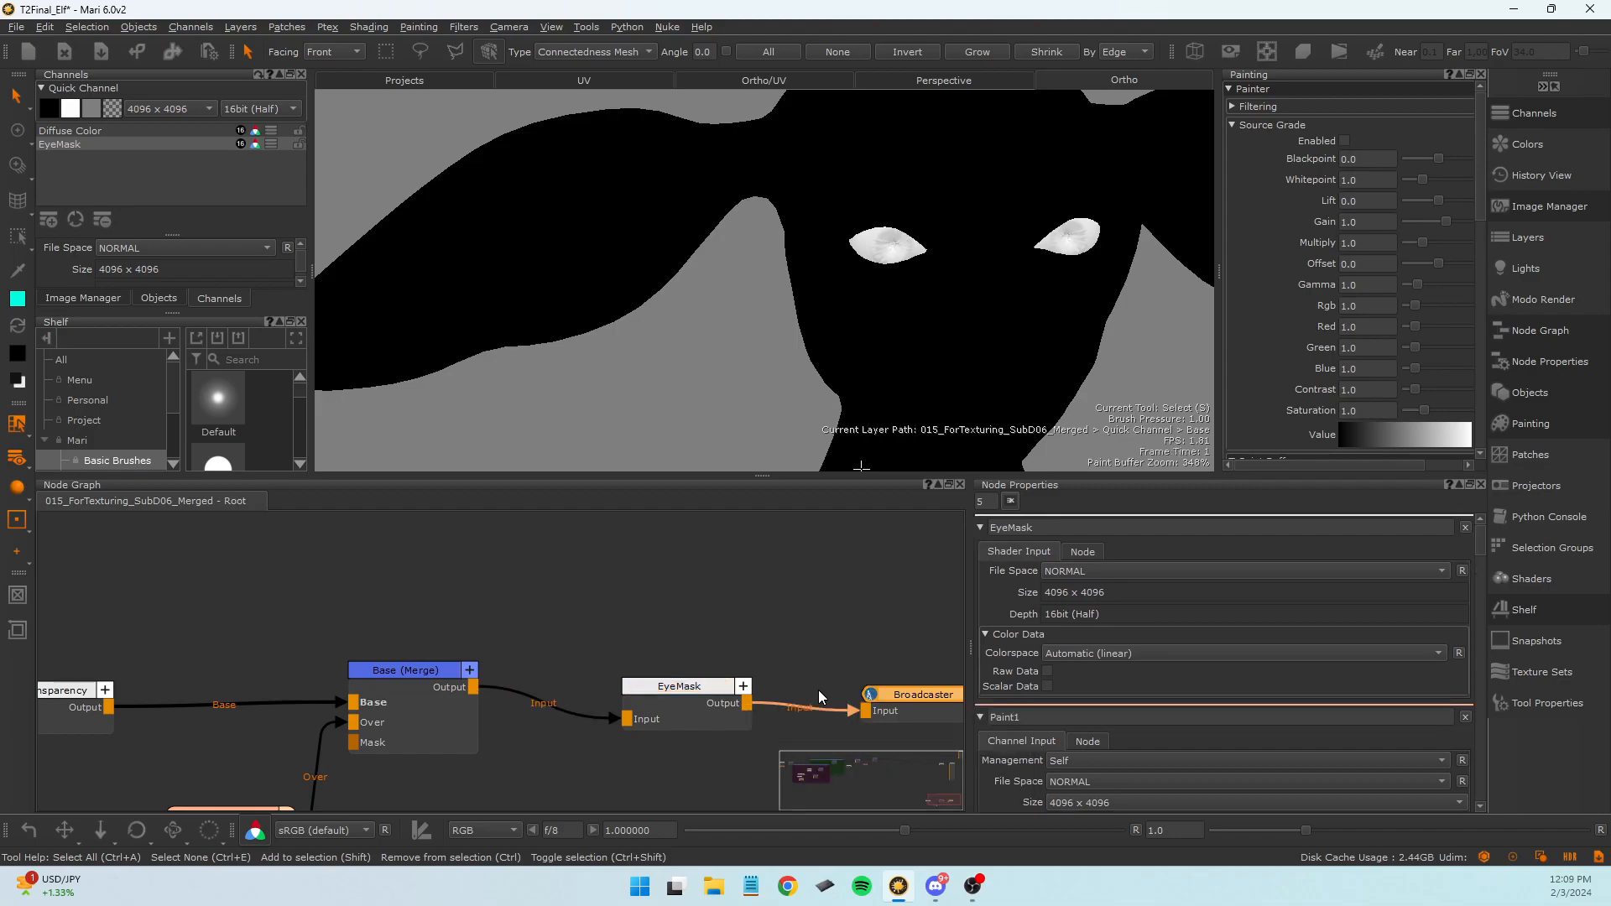
Move the Broadcaster node closer to EyeMask and set its channel to Eye_Mask.
middle_drag(763, 623, 628, 559)
mouse_move(793, 644)
mouse_down()
mouse_move(767, 653)
mouse_move(767, 633)
mouse_up()
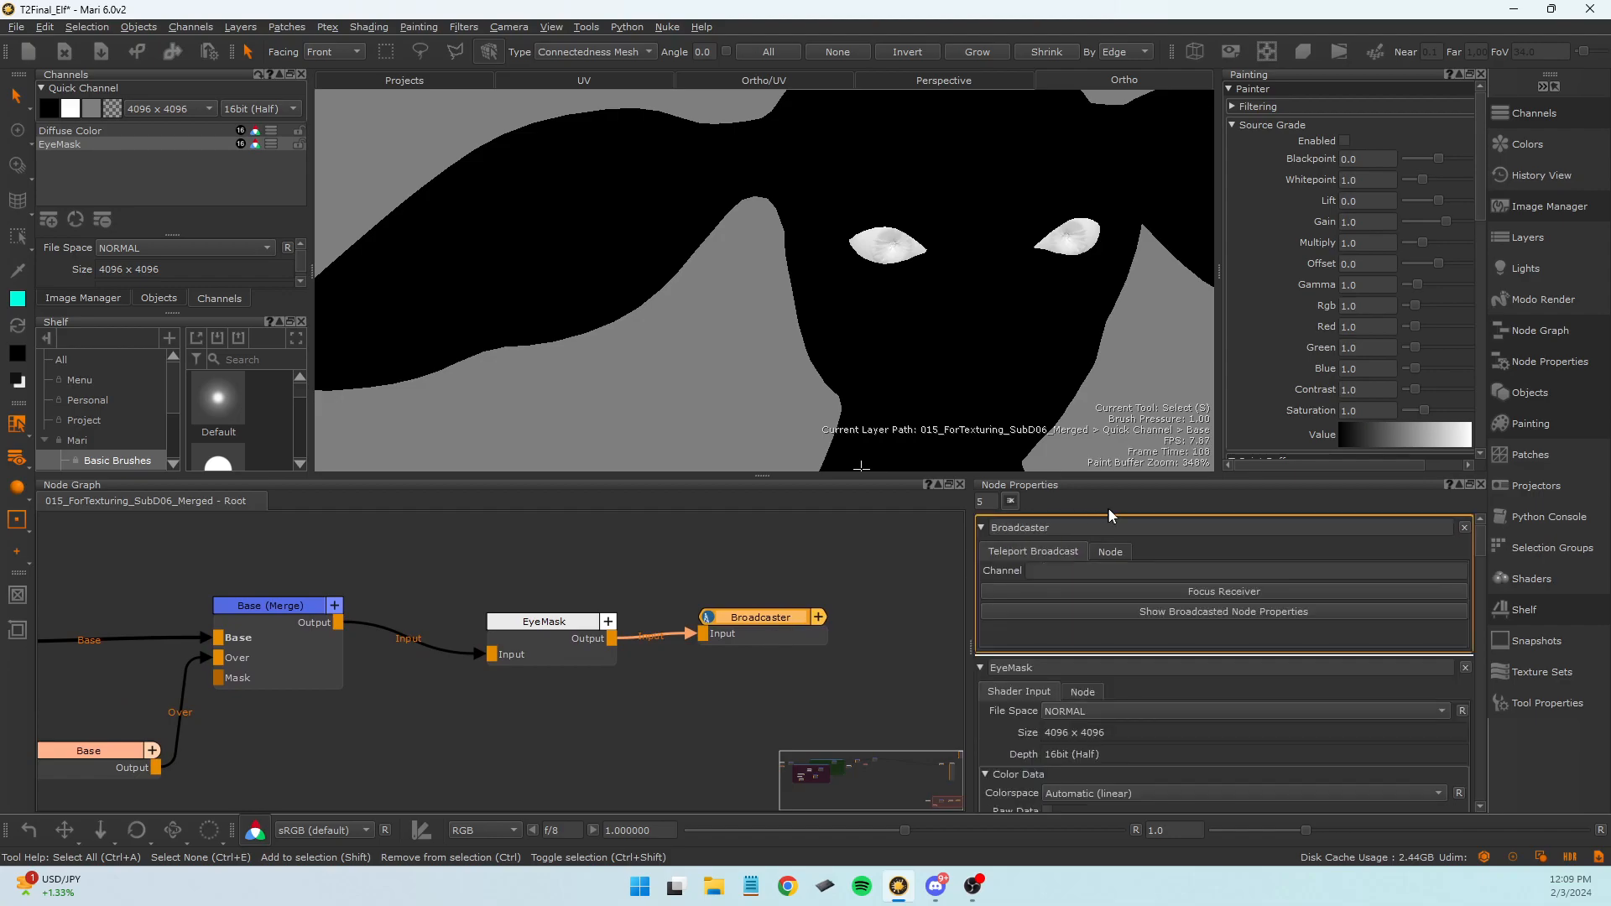
drag(1059, 527, 1025, 525)
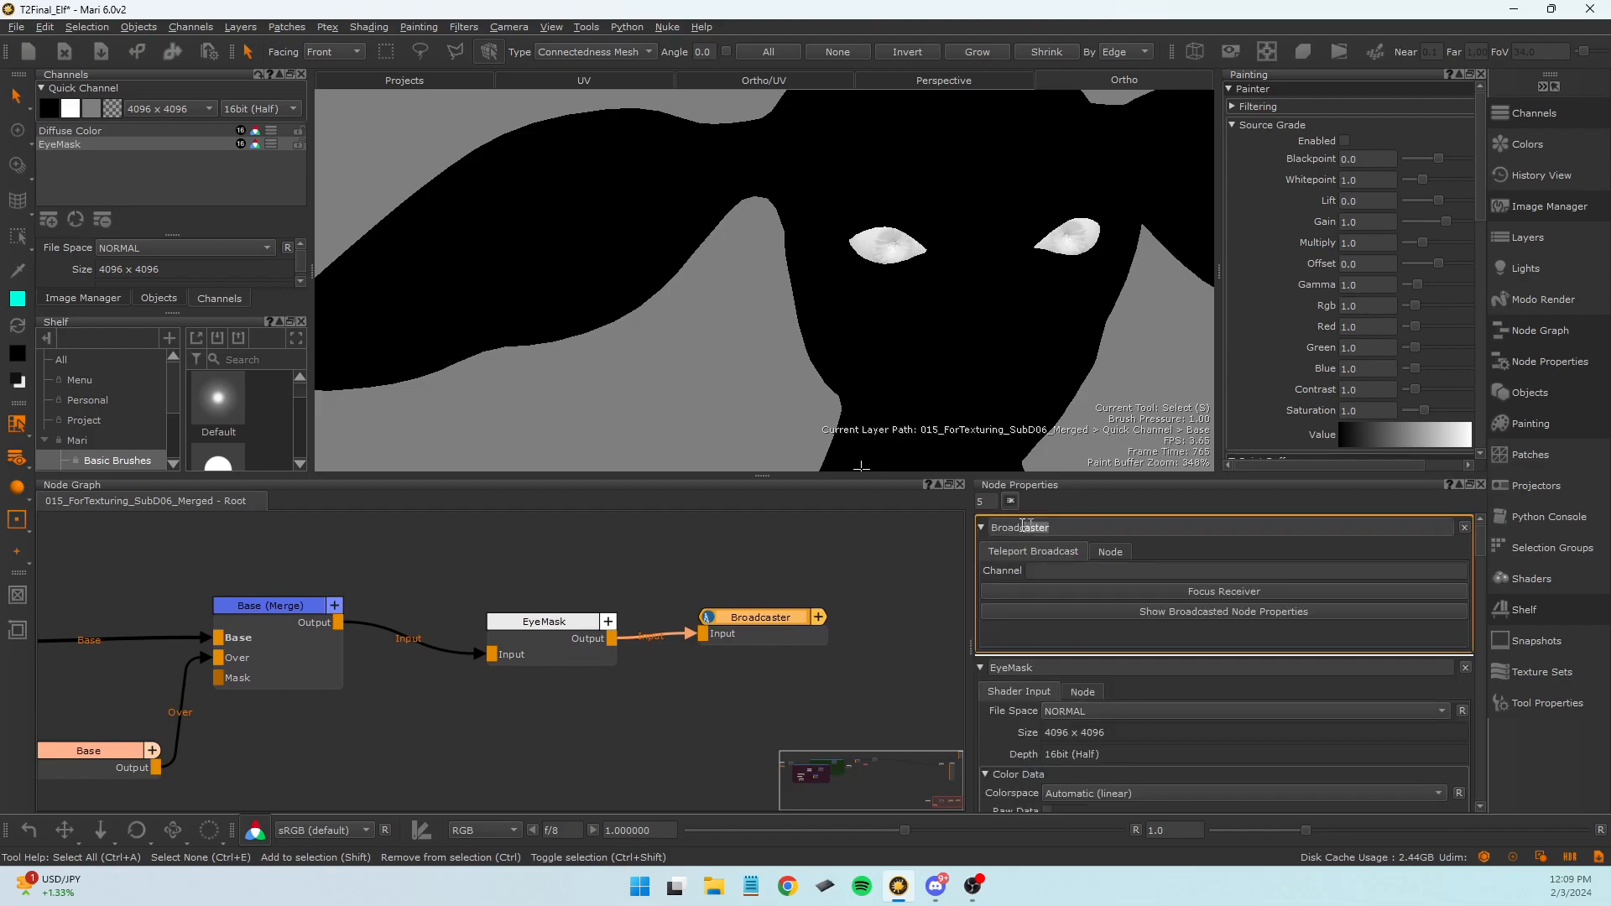
click(1040, 571)
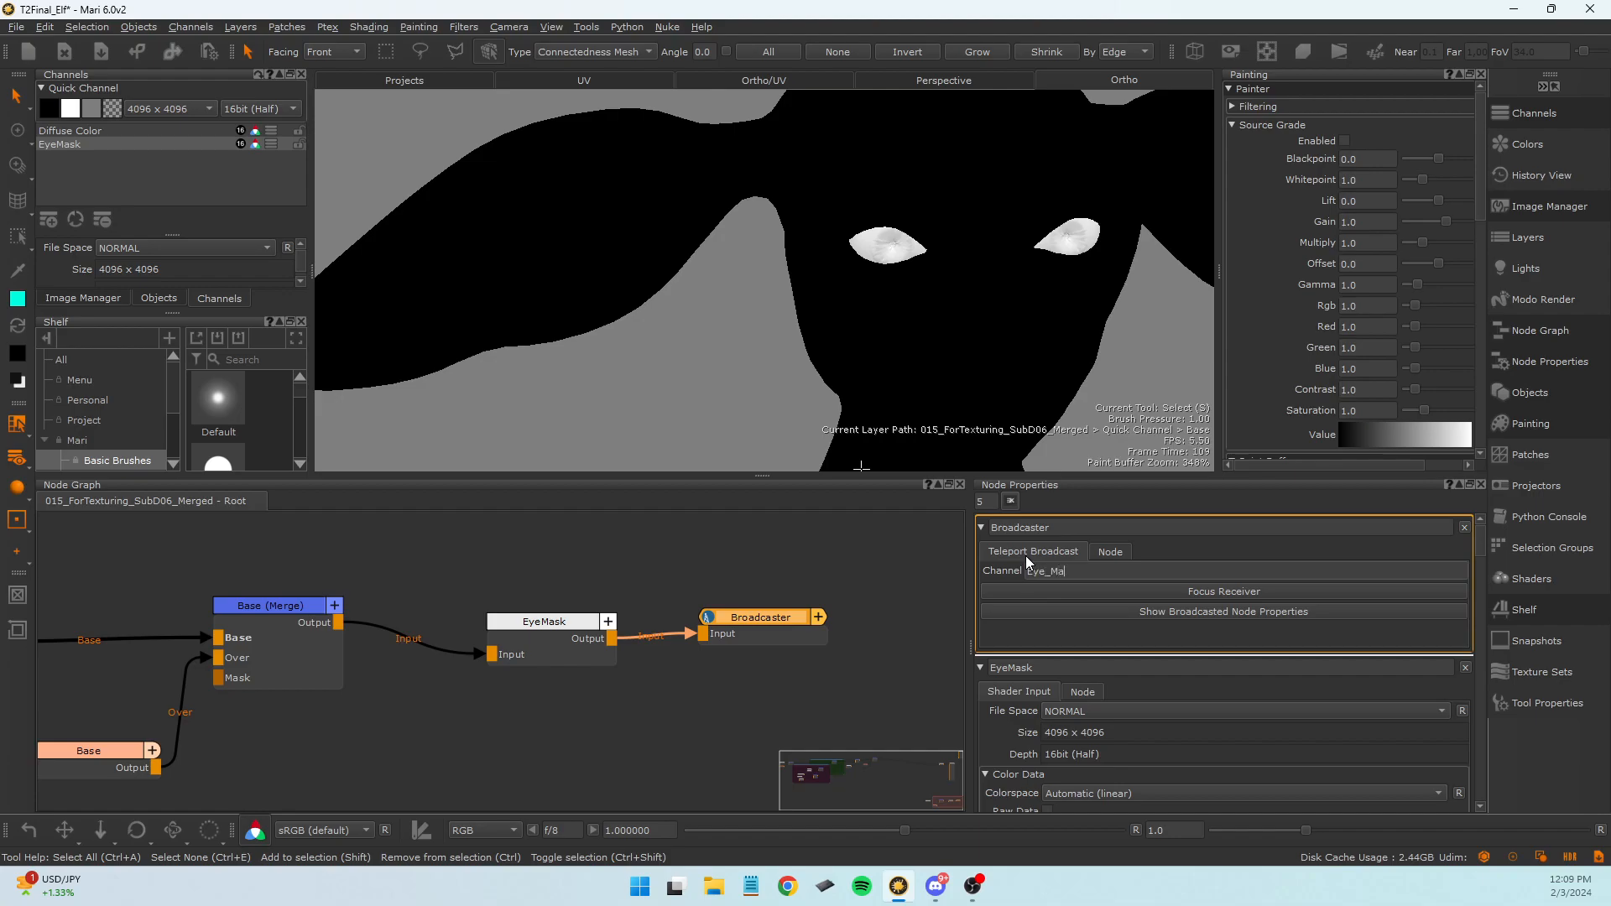
text(sk)
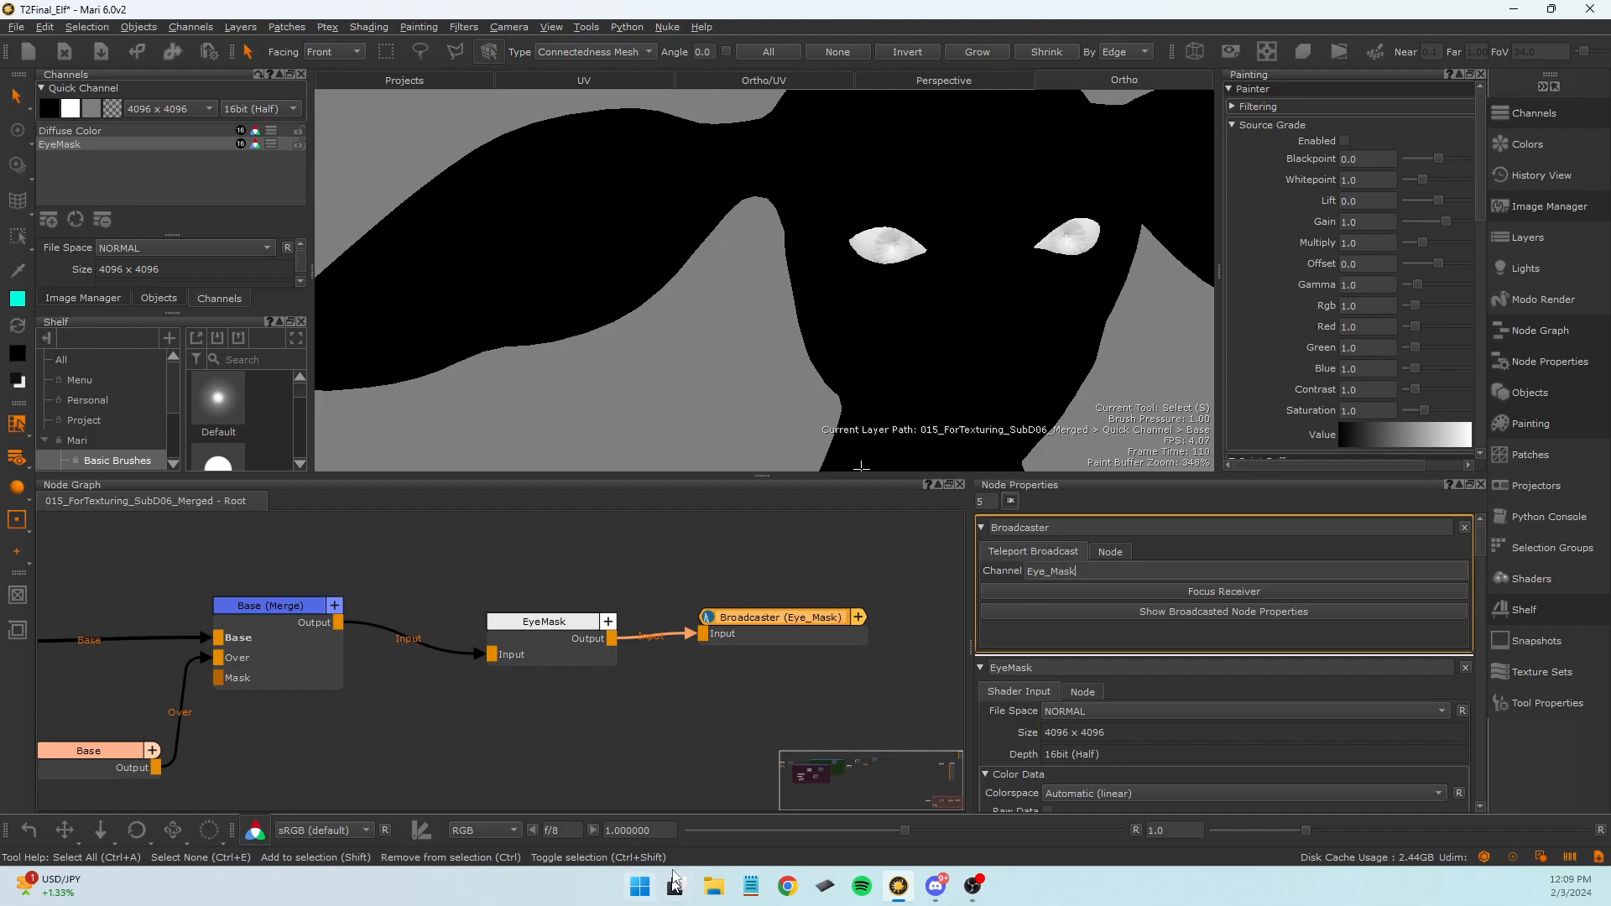
Make Diffuse Color the current channel and return to its part of the node graph.
scroll(903, 632, down, 5)
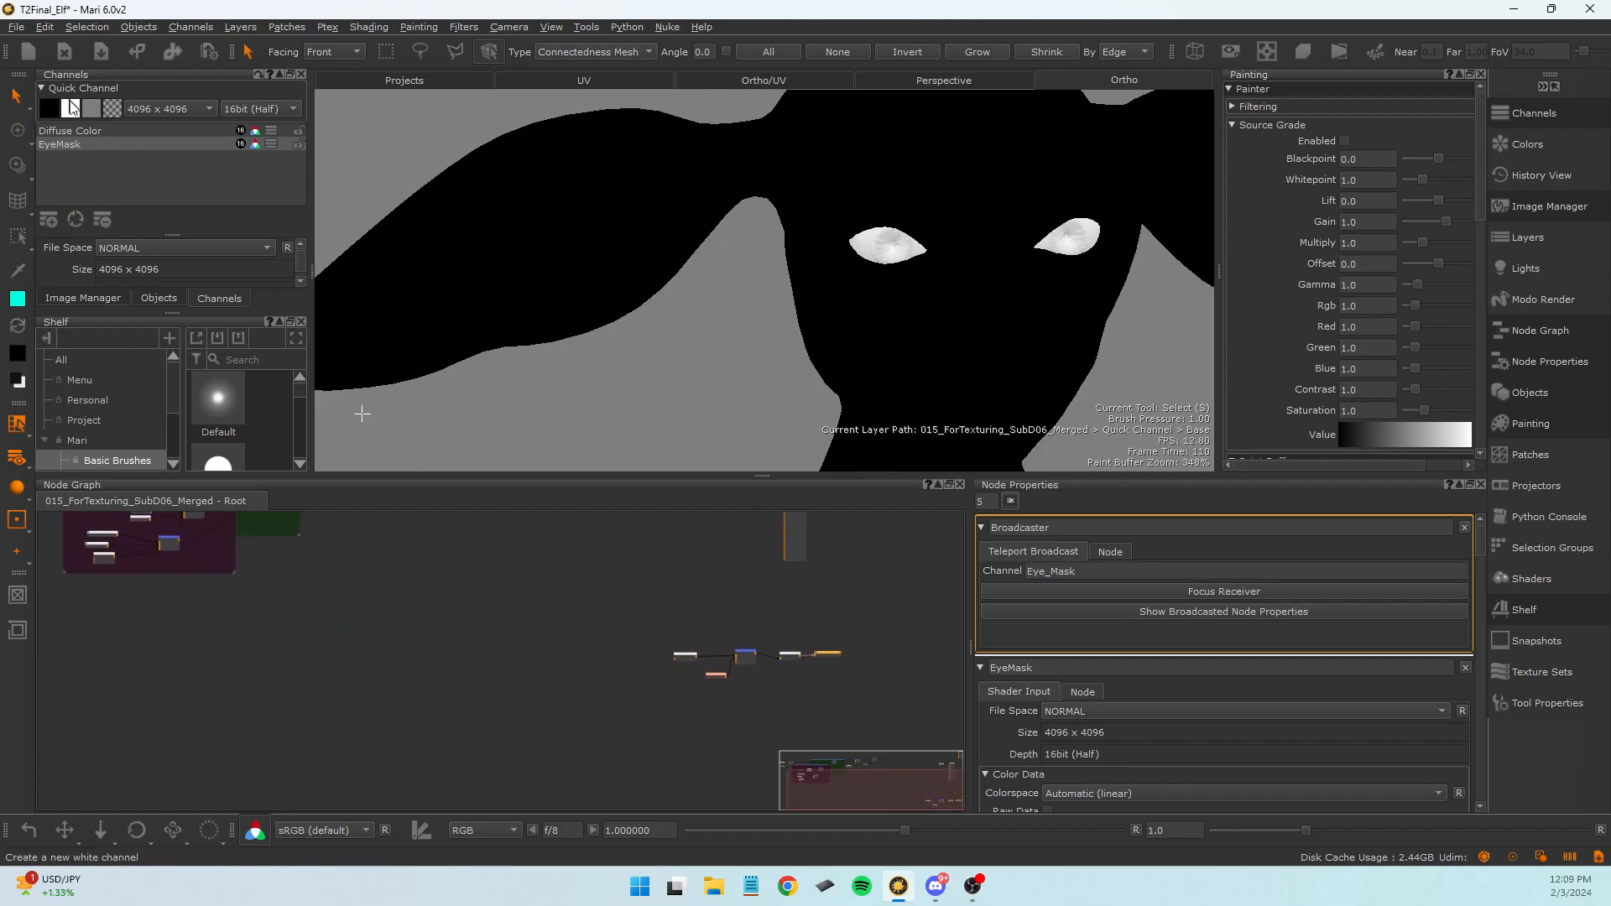
click(83, 127)
scroll(494, 661, up, 6)
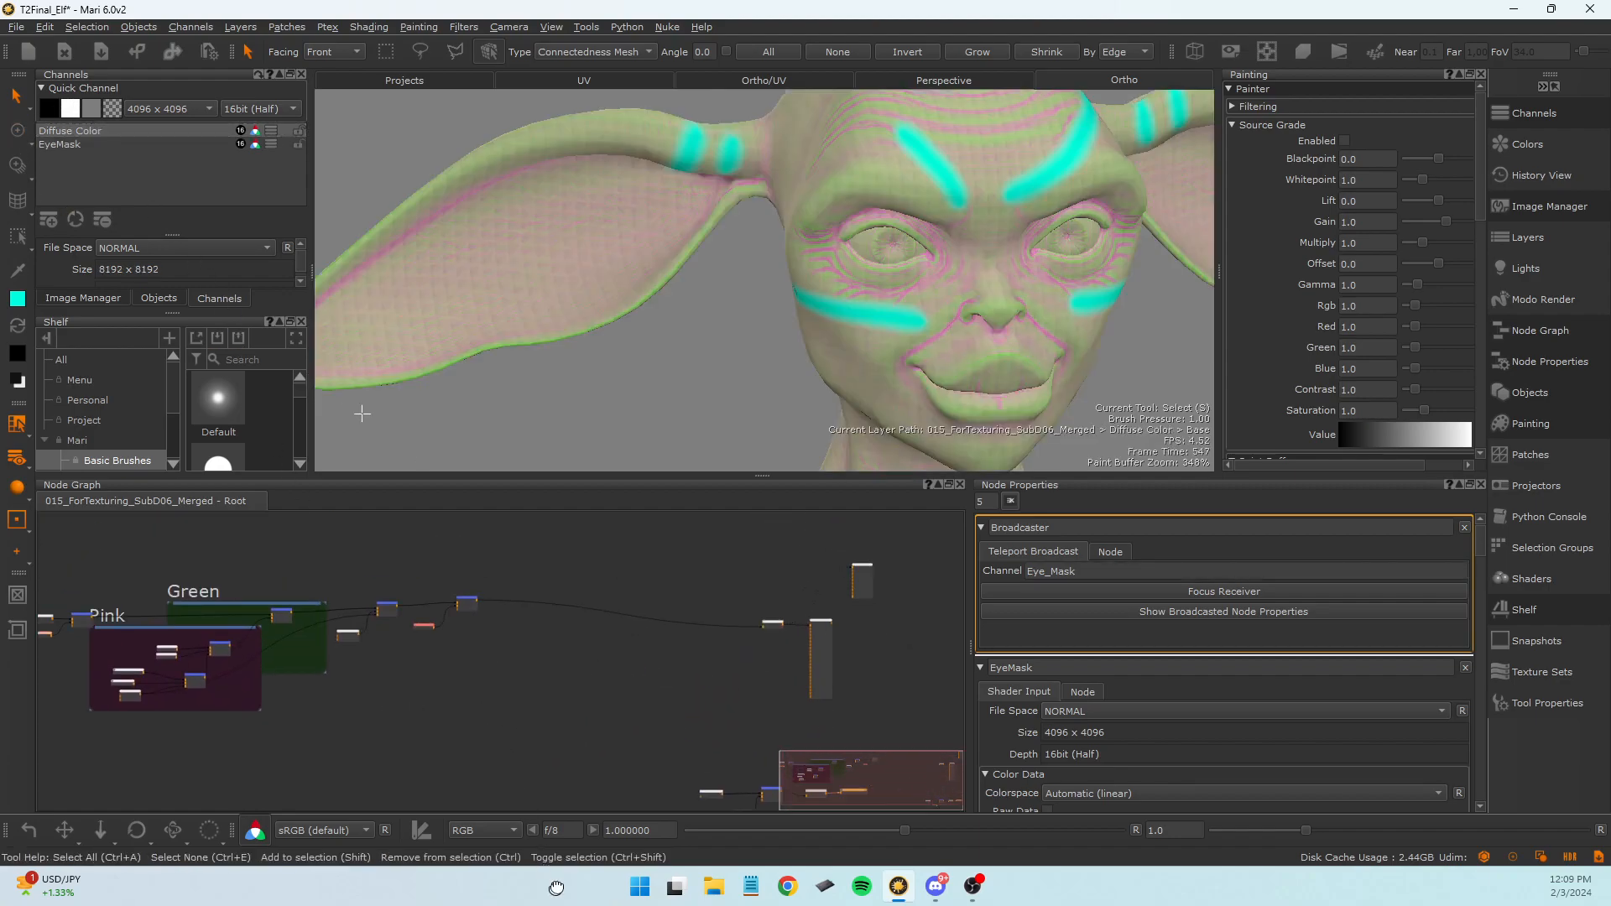
scroll(552, 673, down, 6)
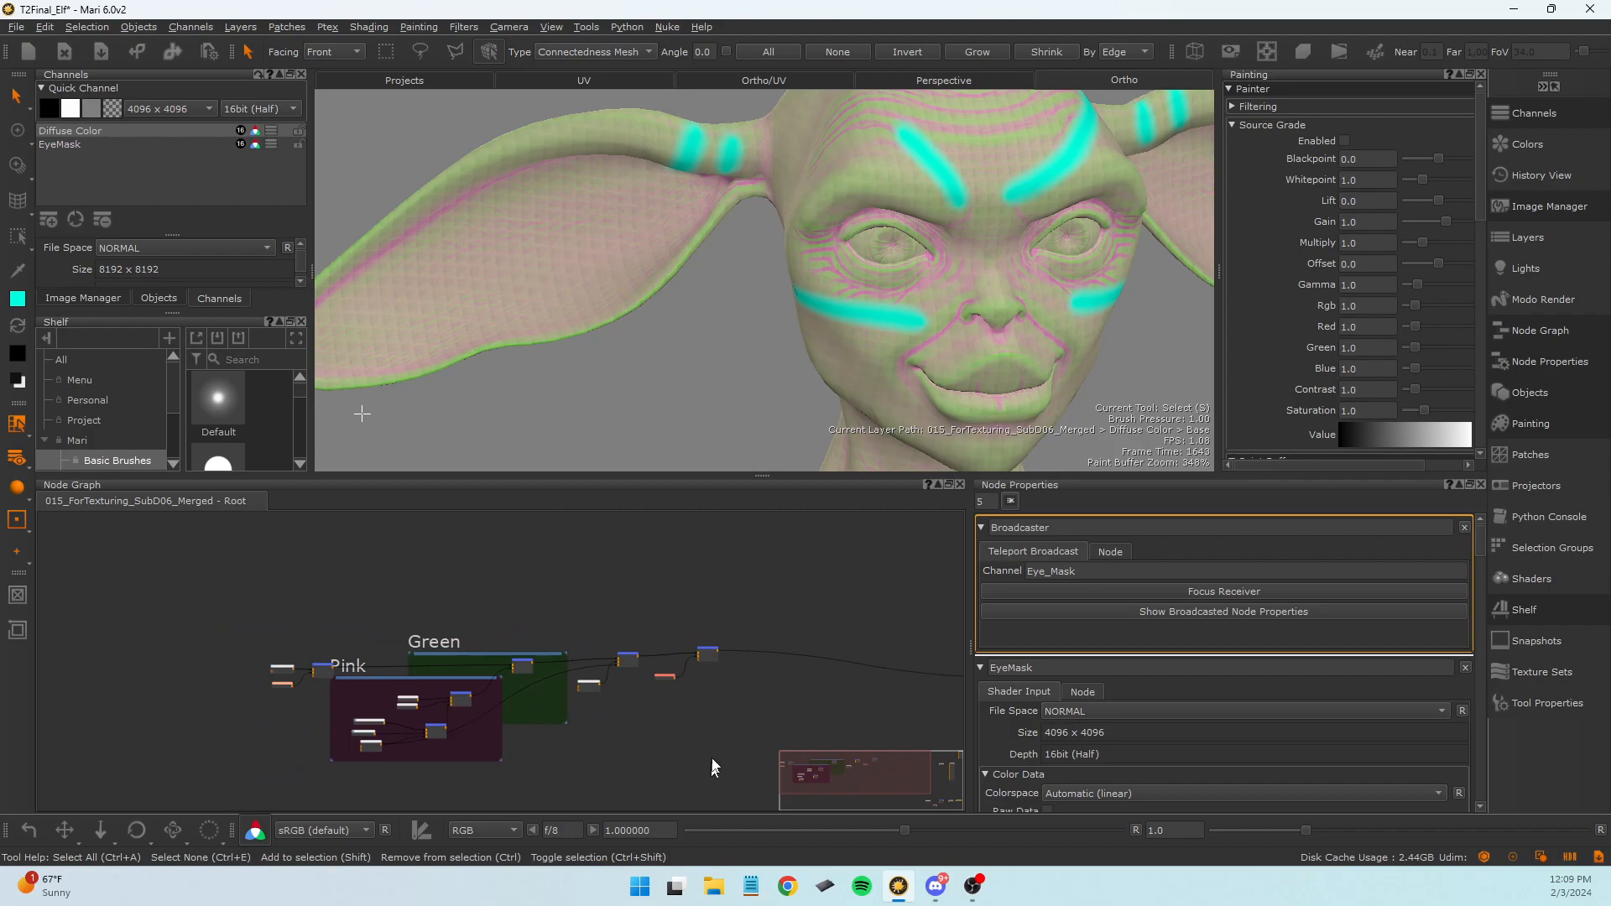
Examine the Paint1 node and the Merge nodes that follow the Pink and Green backdrops.
scroll(720, 700, up, 2)
scroll(671, 621, up, 2)
scroll(401, 620, down, 1)
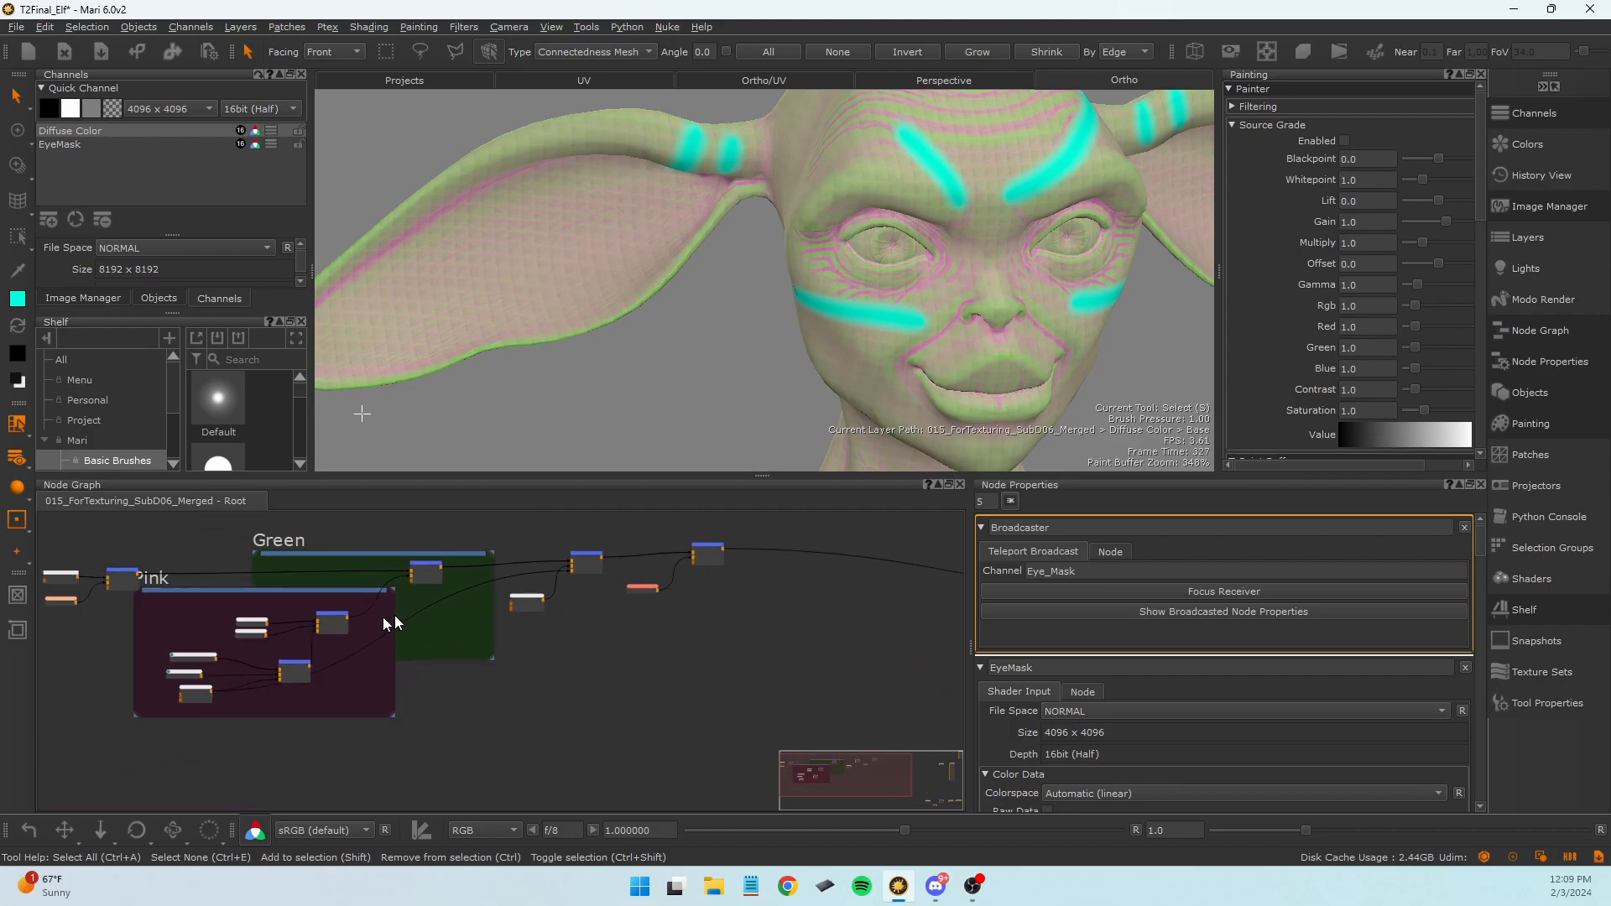
middle_drag(753, 646, 654, 703)
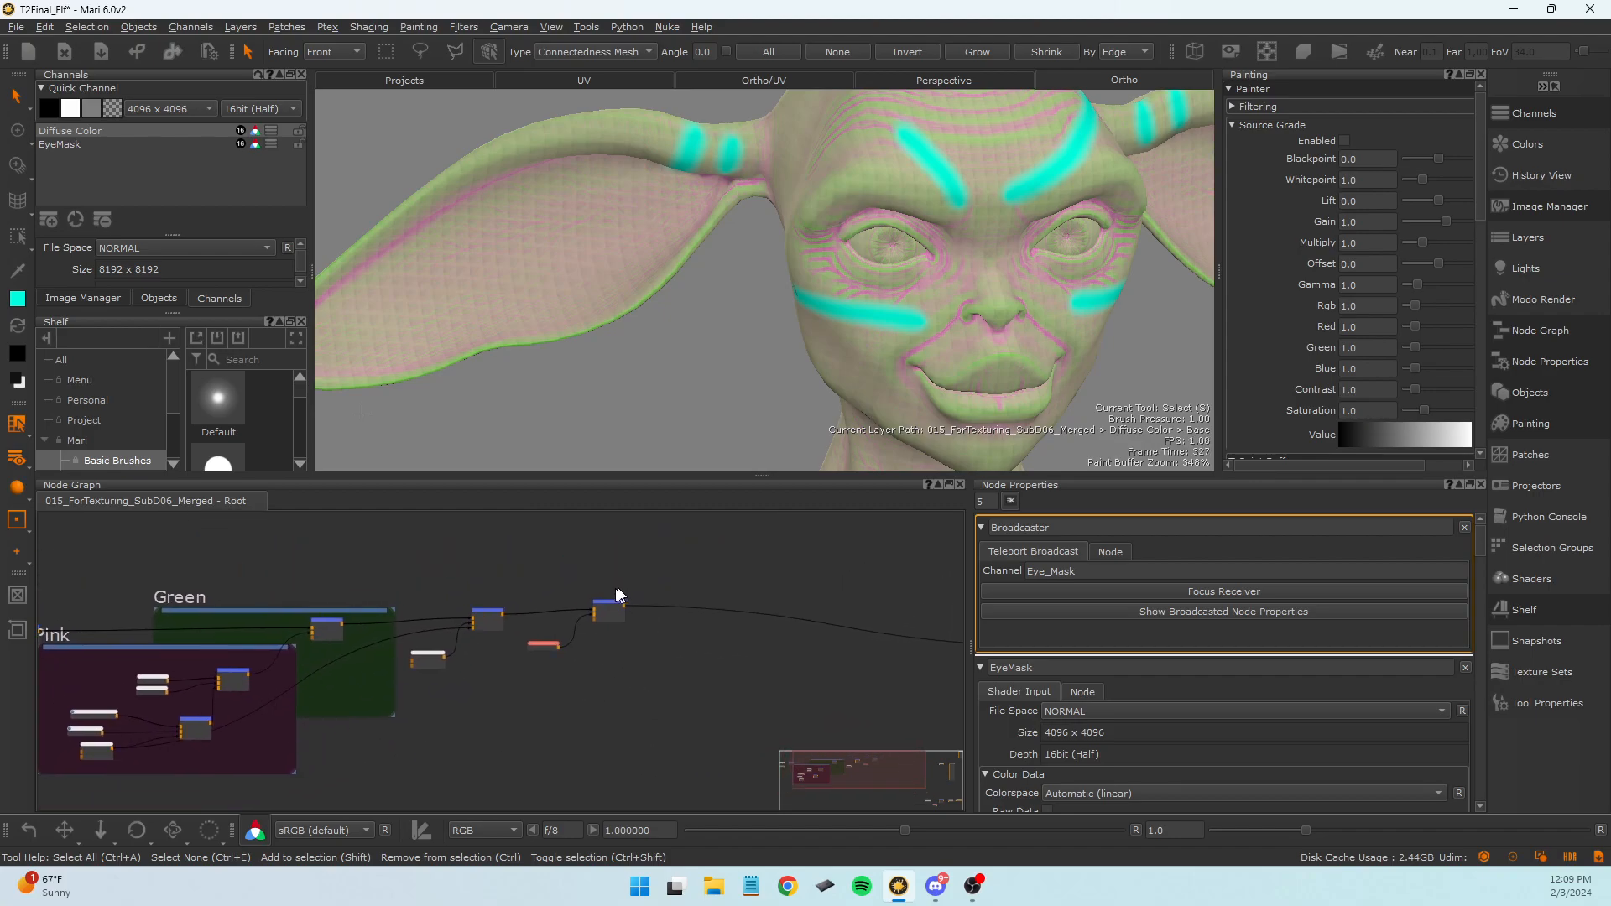
scroll(628, 611, up, 3)
middle_drag(635, 637, 483, 693)
double_click(496, 672)
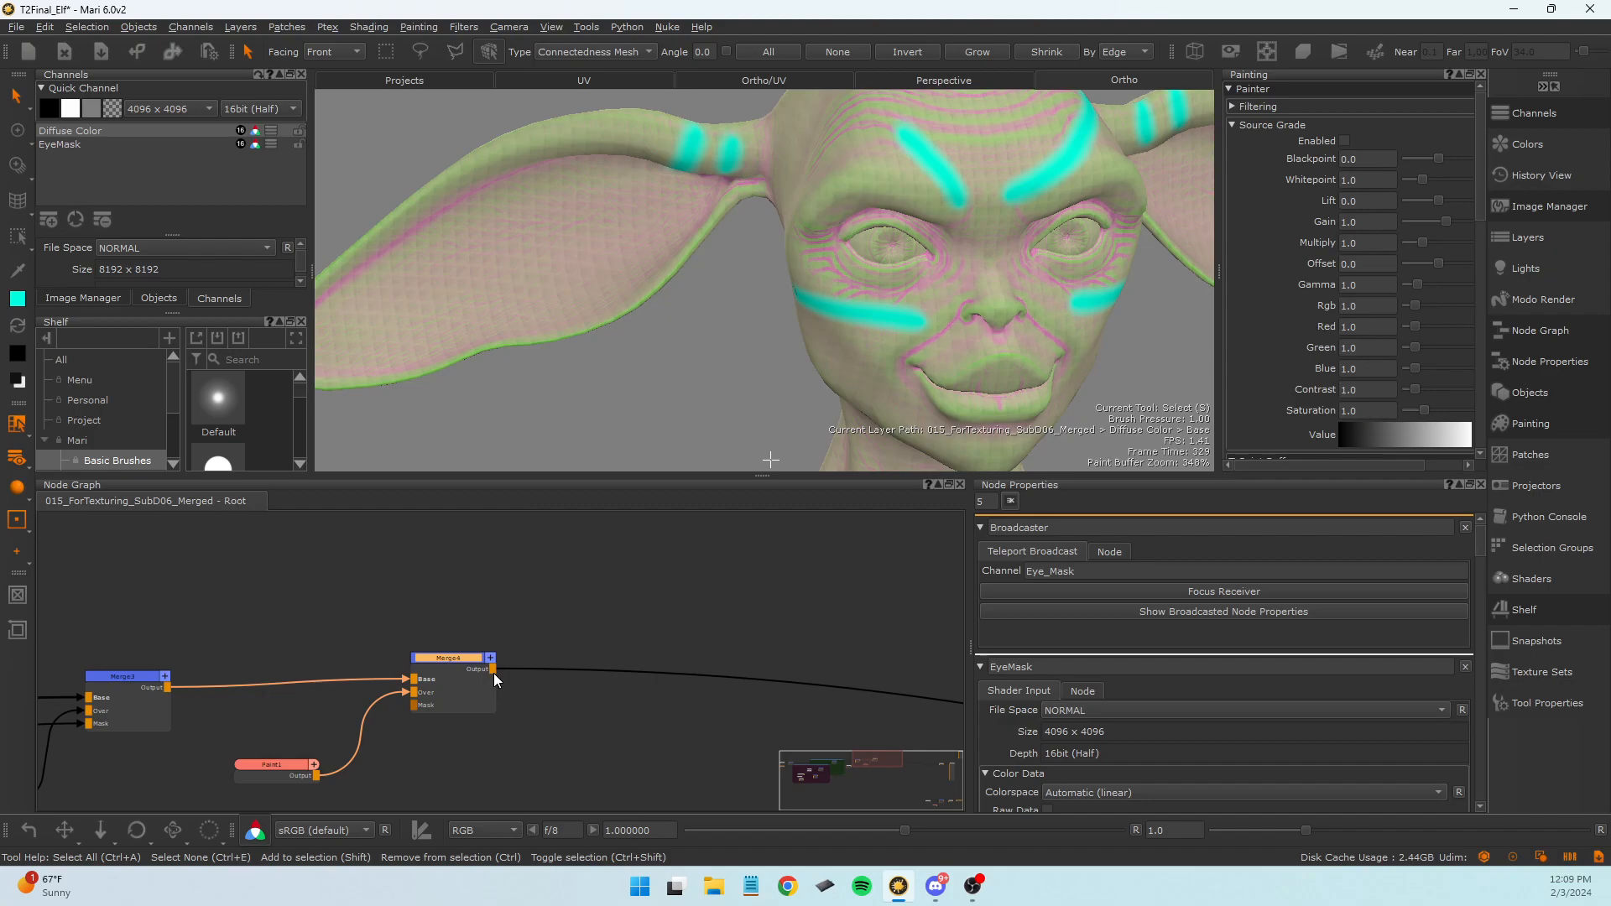
click(265, 762)
scroll(264, 760, down, 2)
mouse_move(285, 740)
middle_down()
mouse_move(638, 678)
mouse_move(731, 622)
middle_up()
middle_drag(356, 642, 125, 621)
middle_drag(263, 617, 538, 590)
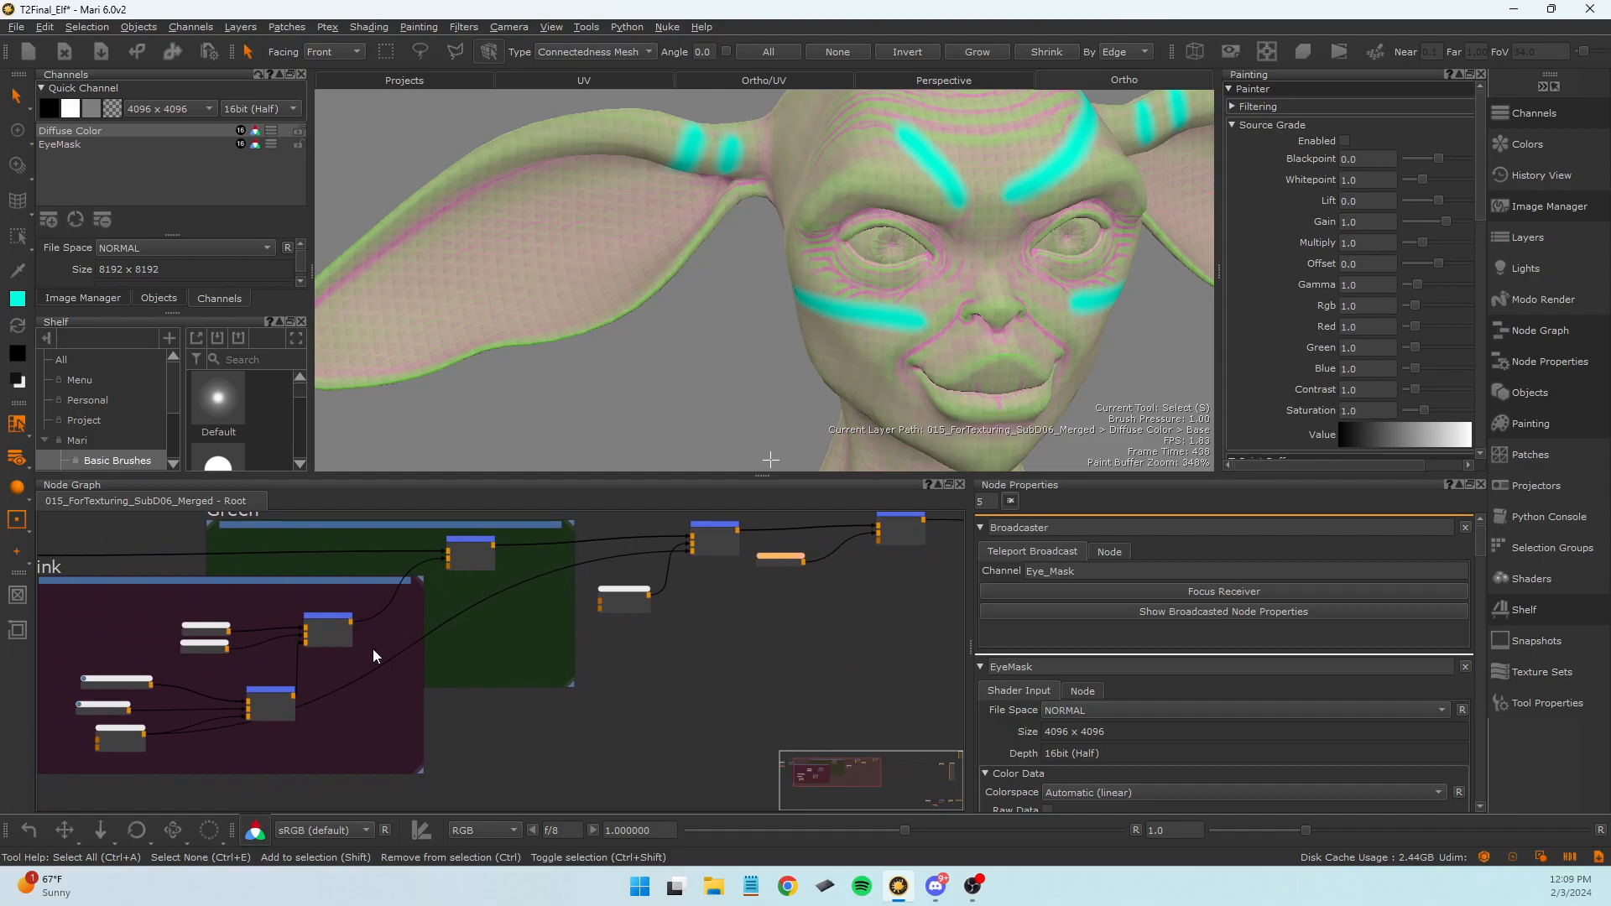
Shift the Merge2 node slightly up and to the left inside the Pink backdrop.
middle_drag(373, 655, 654, 674)
drag(557, 711, 537, 688)
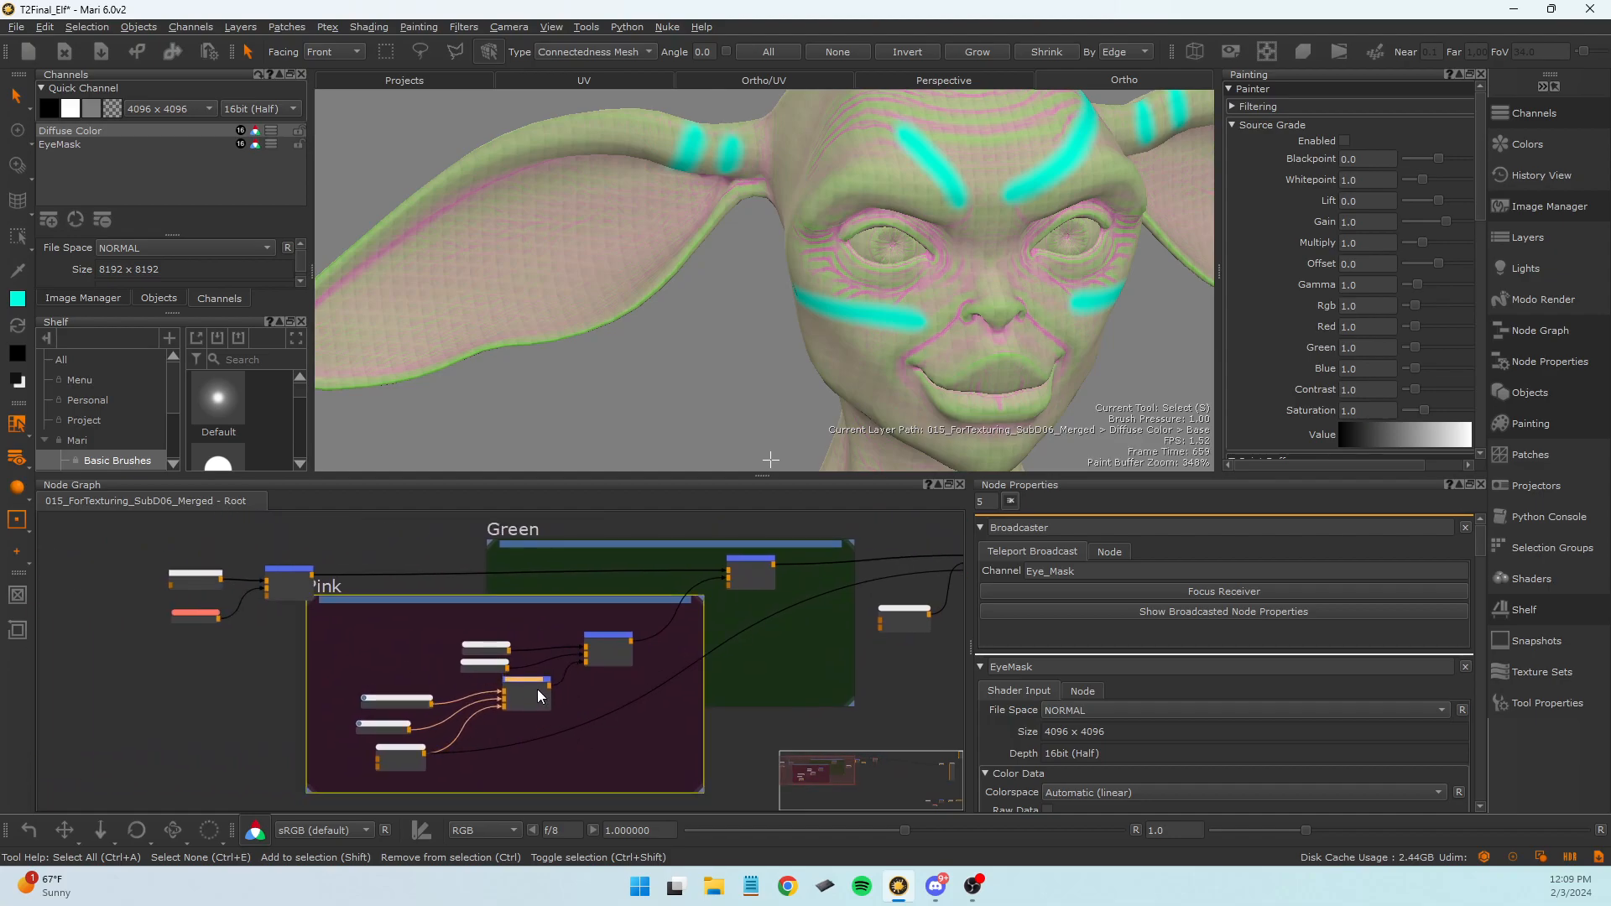
middle_drag(544, 682, 356, 684)
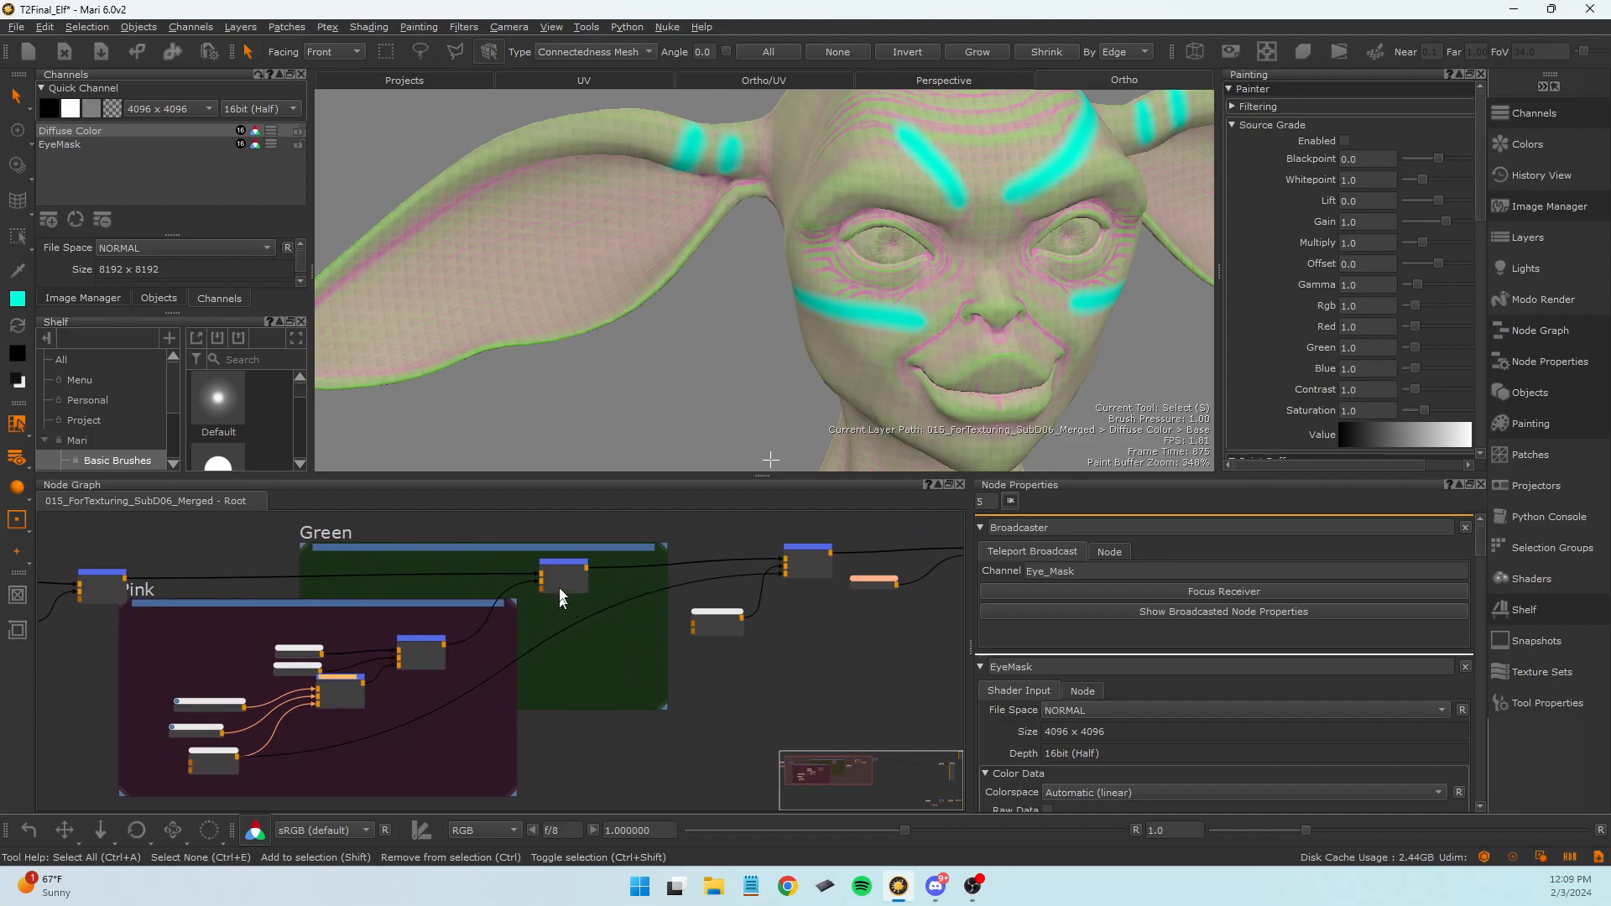
Create a Teleport Receiver node inside the Green backdrop, below the mask input of its Merge node.
scroll(853, 712, up, 1)
scroll(725, 631, up, 1)
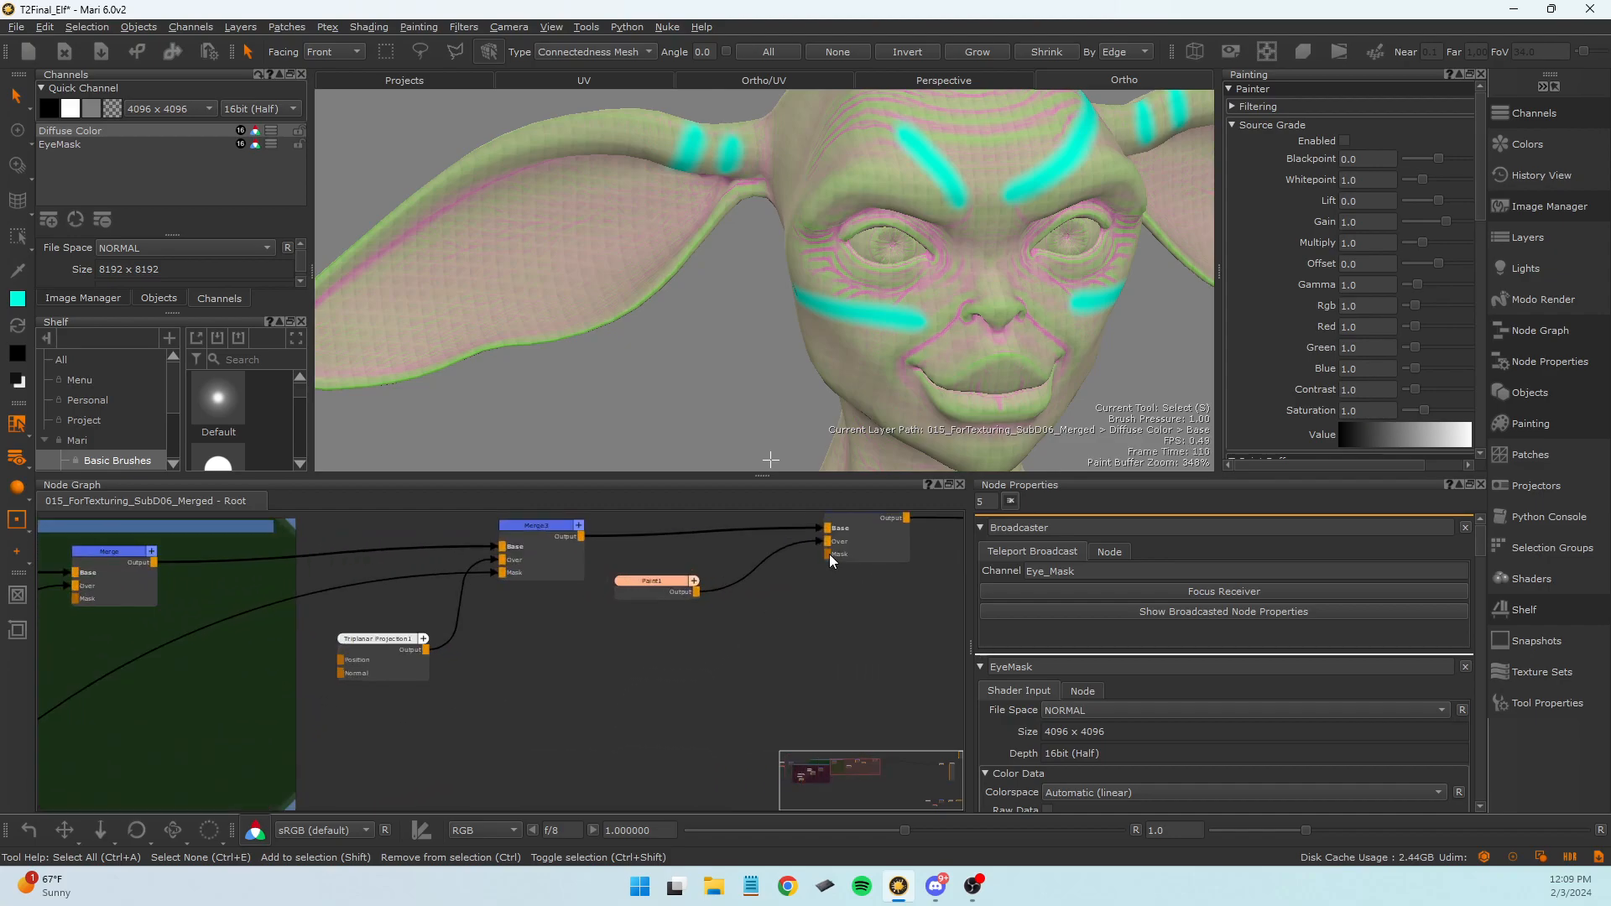
scroll(613, 657, down, 2)
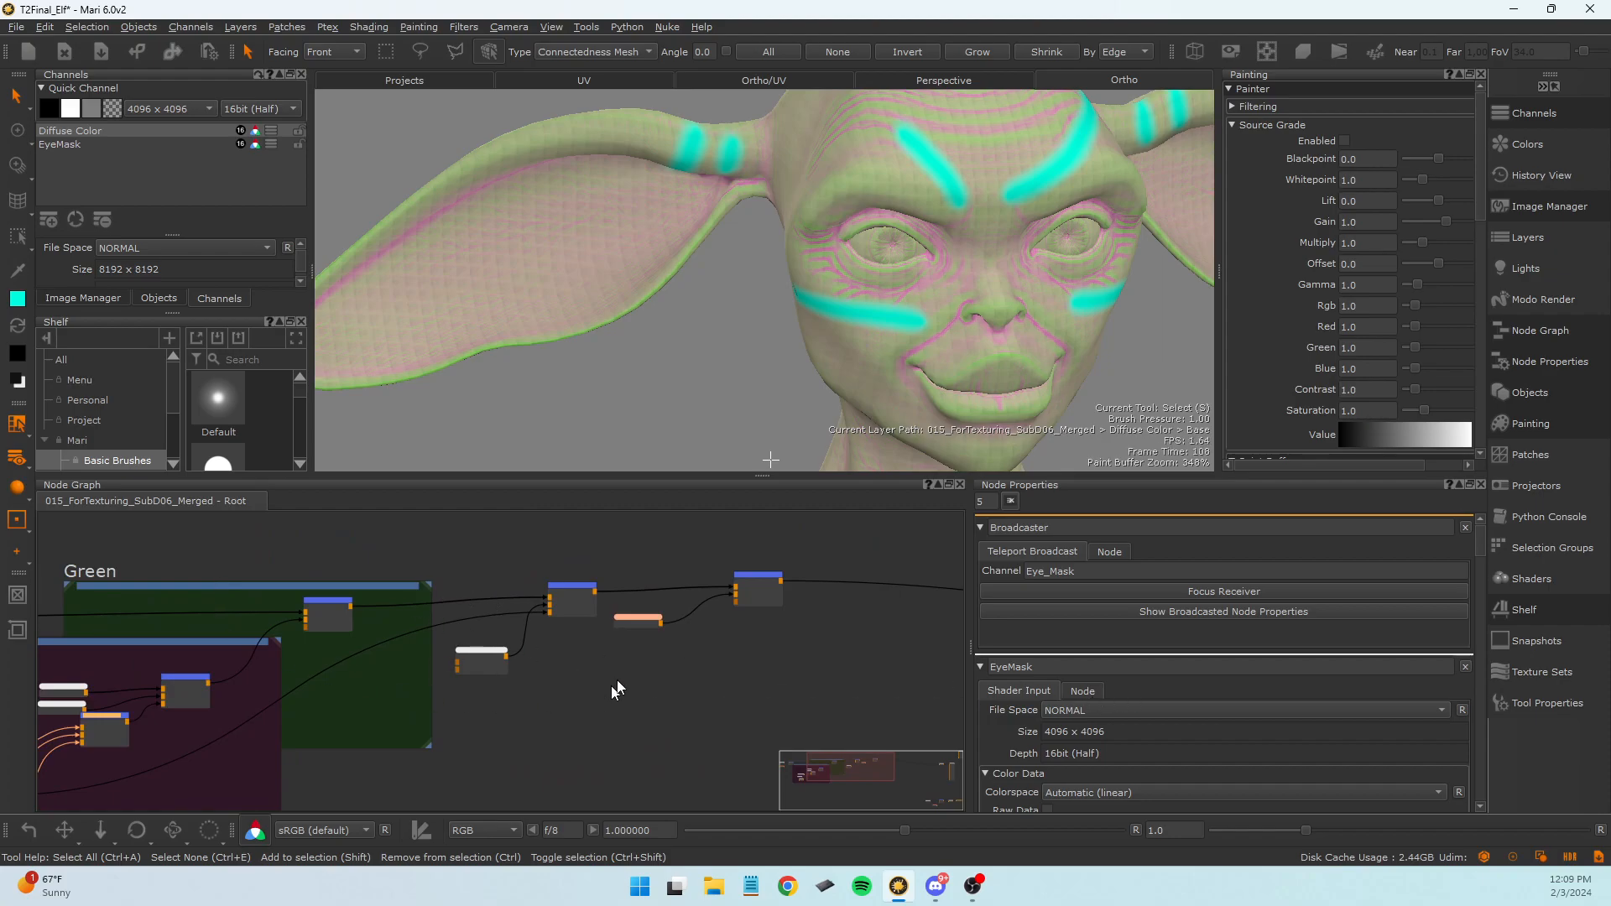
scroll(609, 680, up, 3)
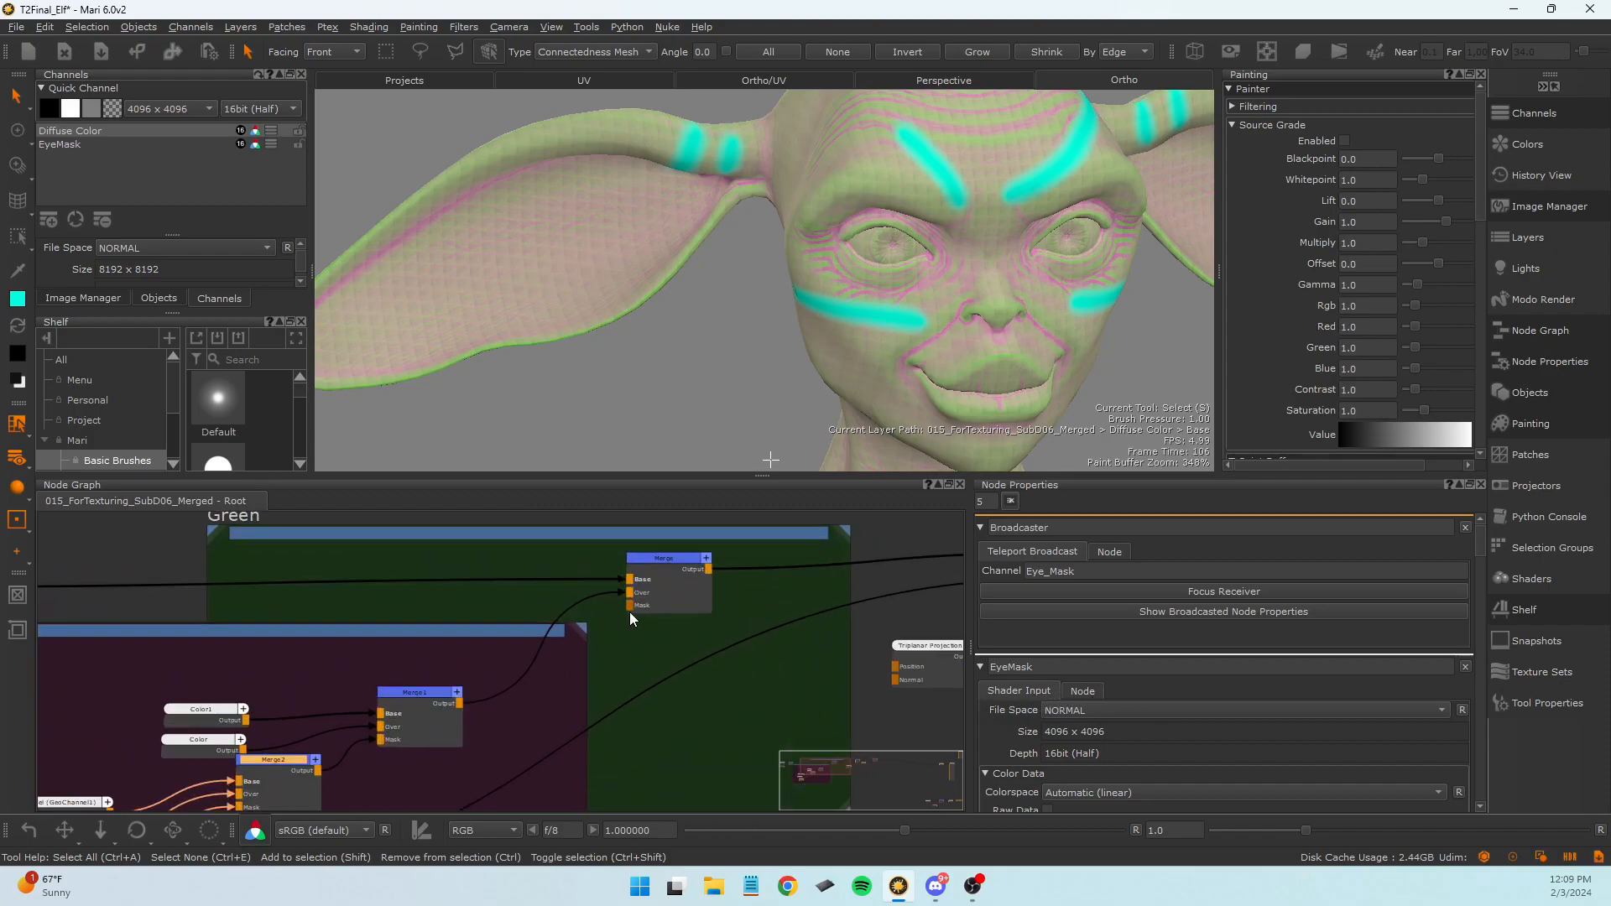
scroll(537, 646, down, 1)
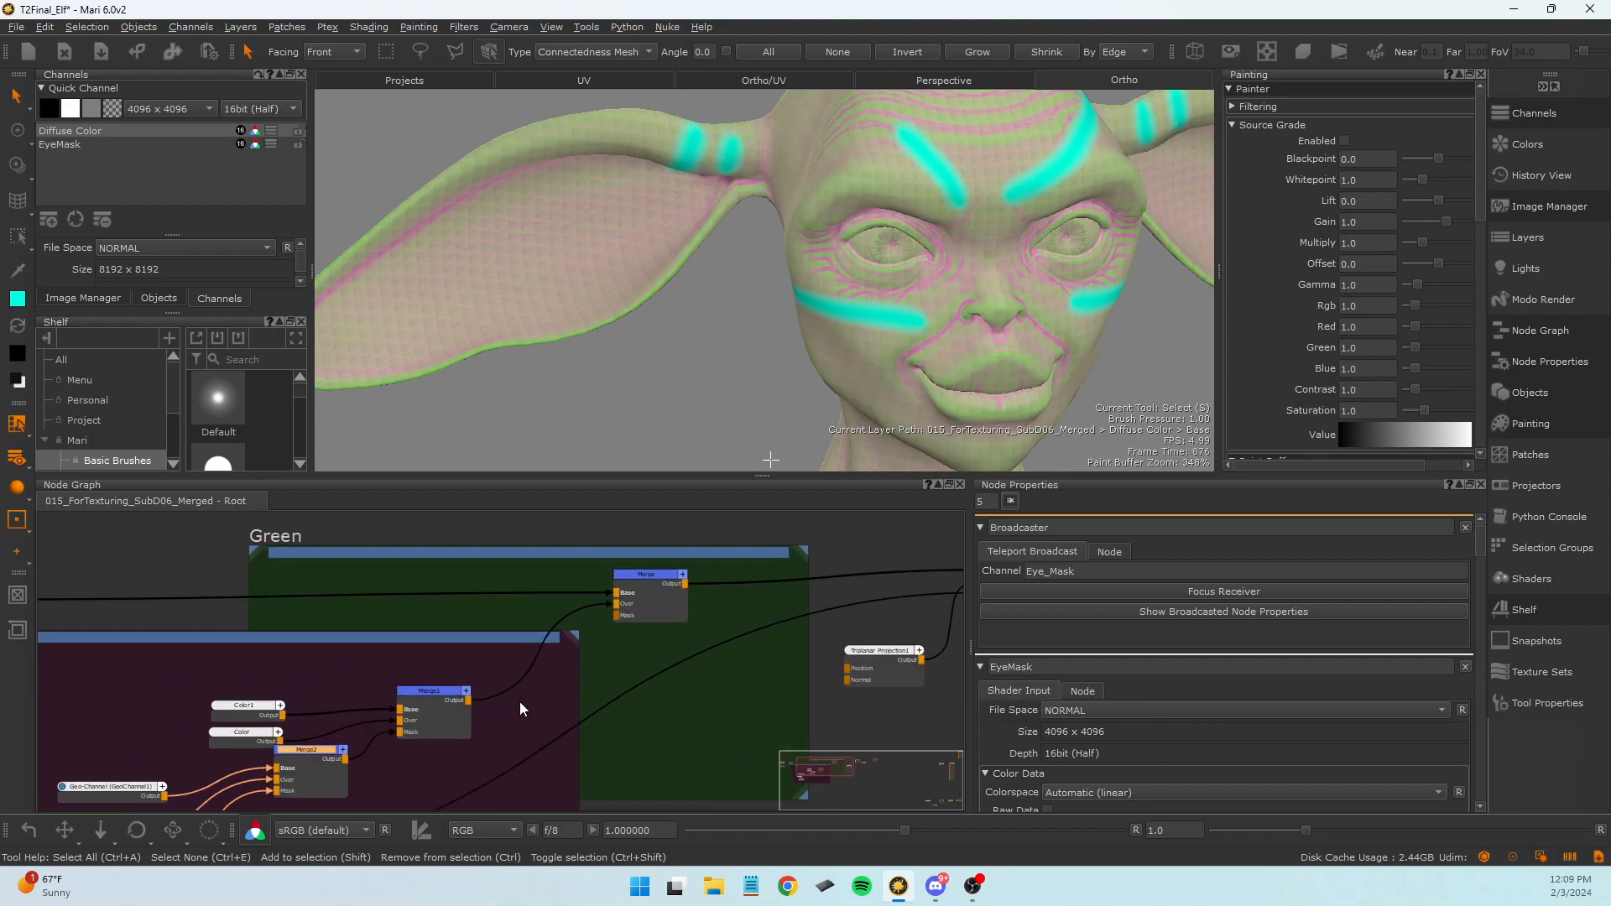
scroll(520, 705, down, 2)
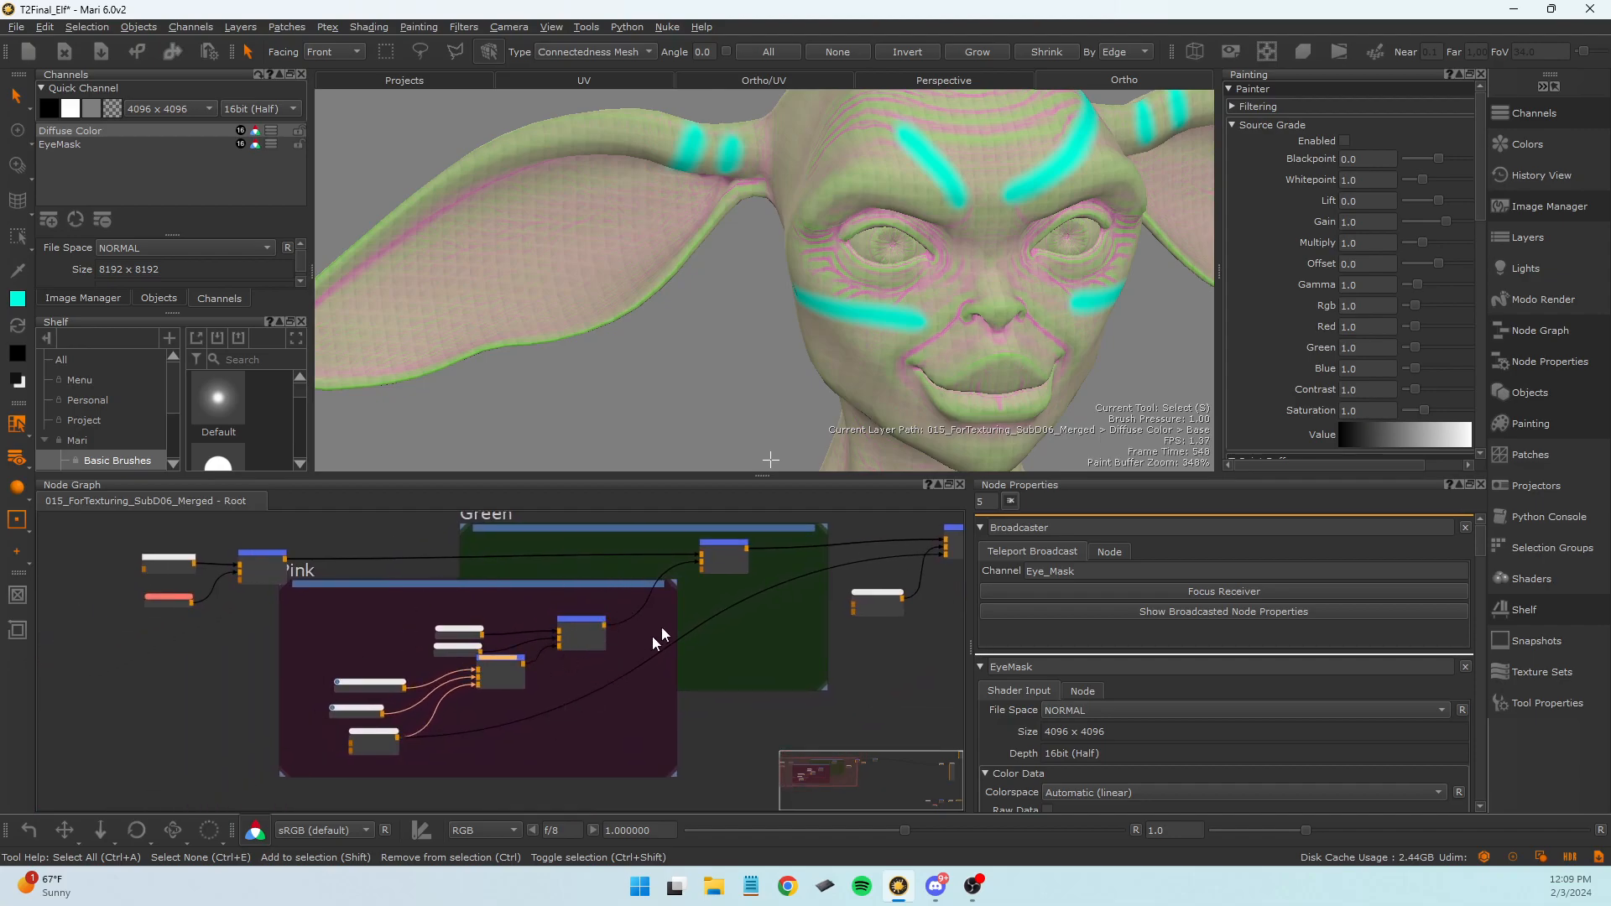
scroll(696, 594, up, 2)
key(Tab)
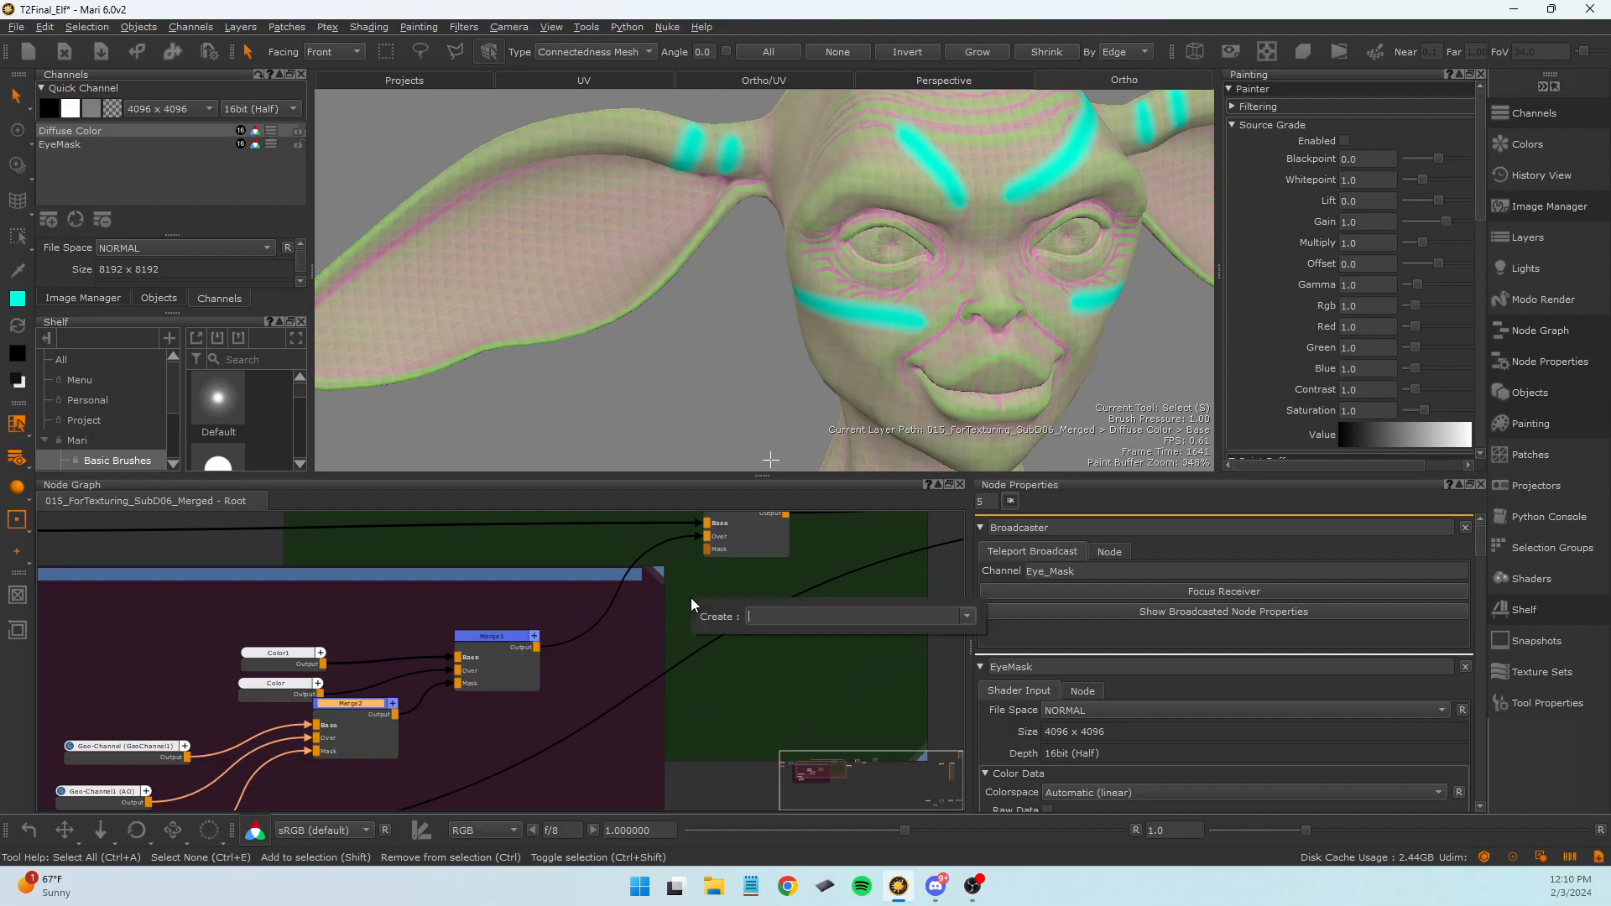
text(tele)
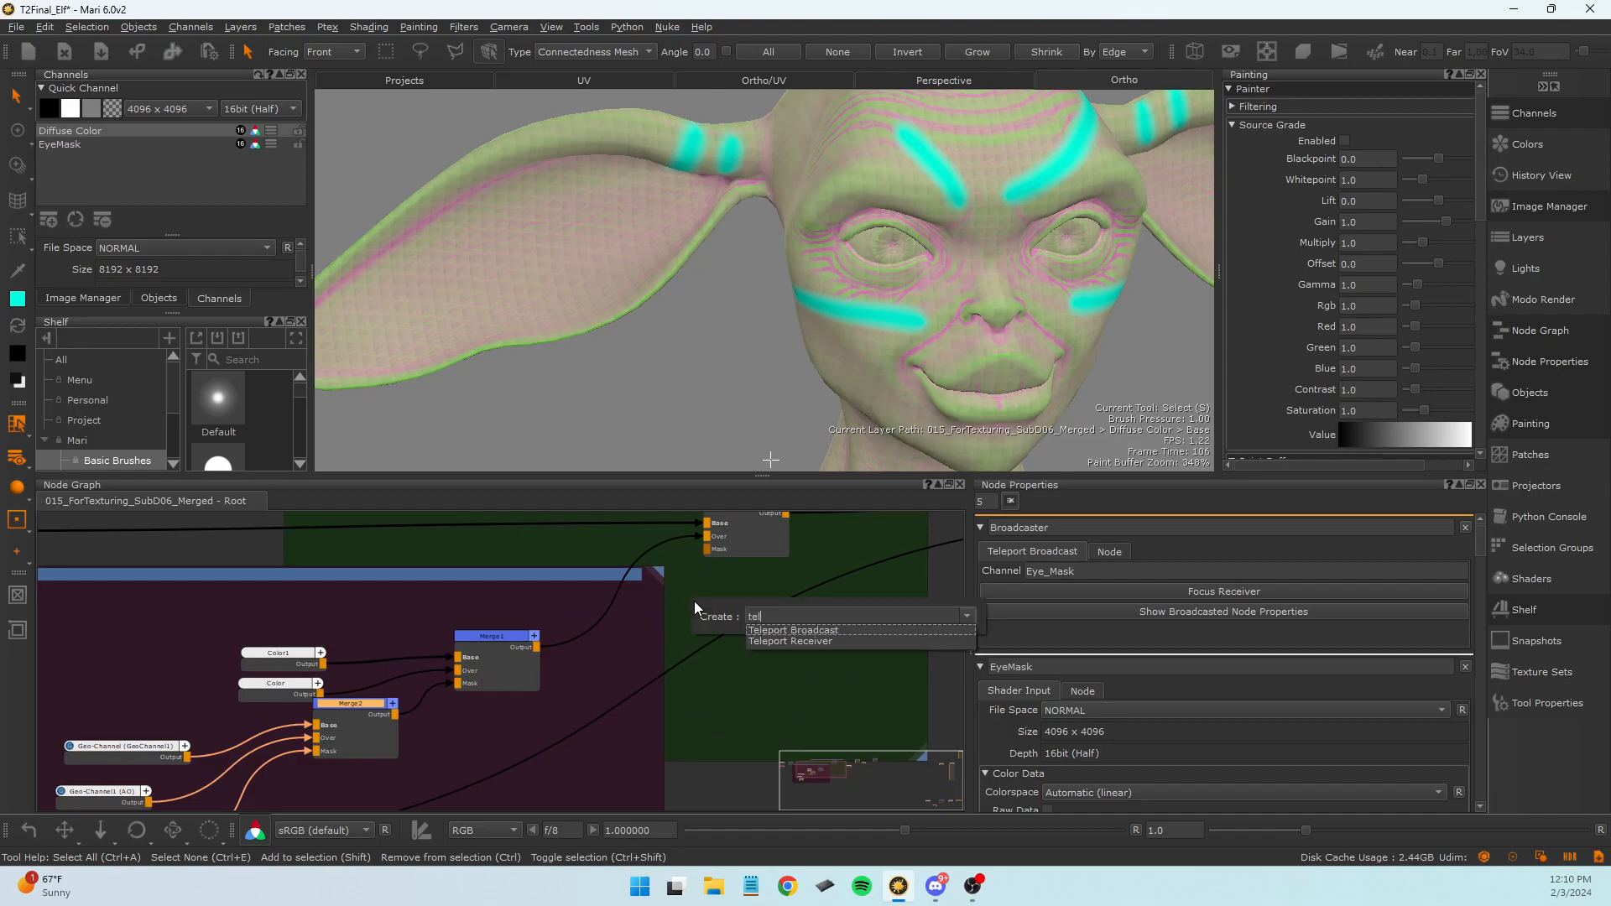
key(Down)
key(Down)
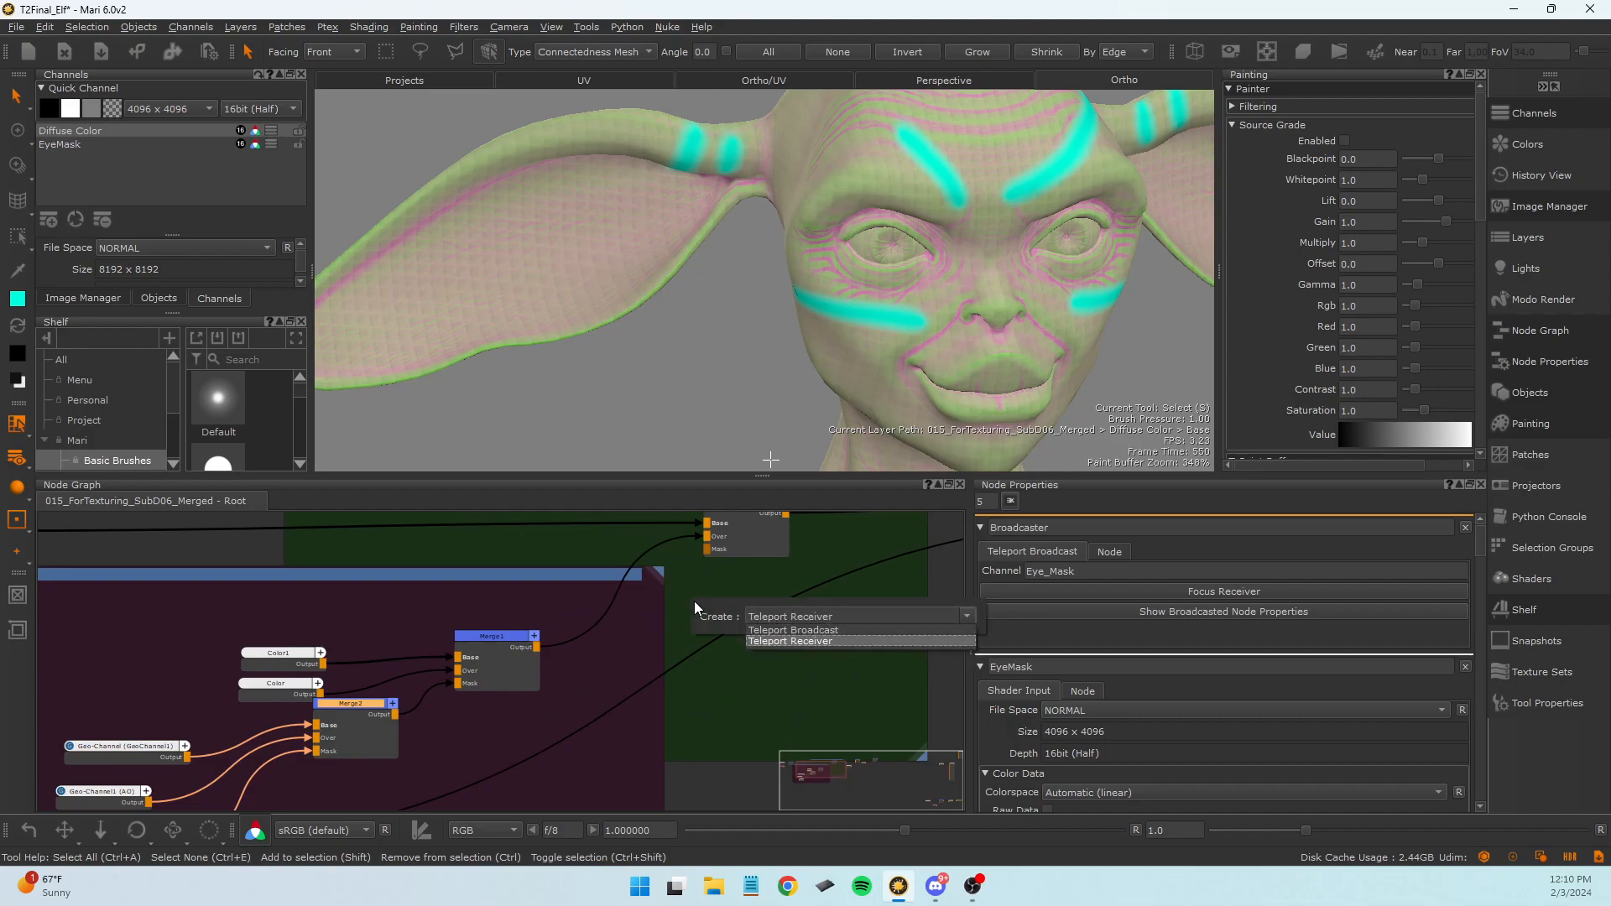
key(Return)
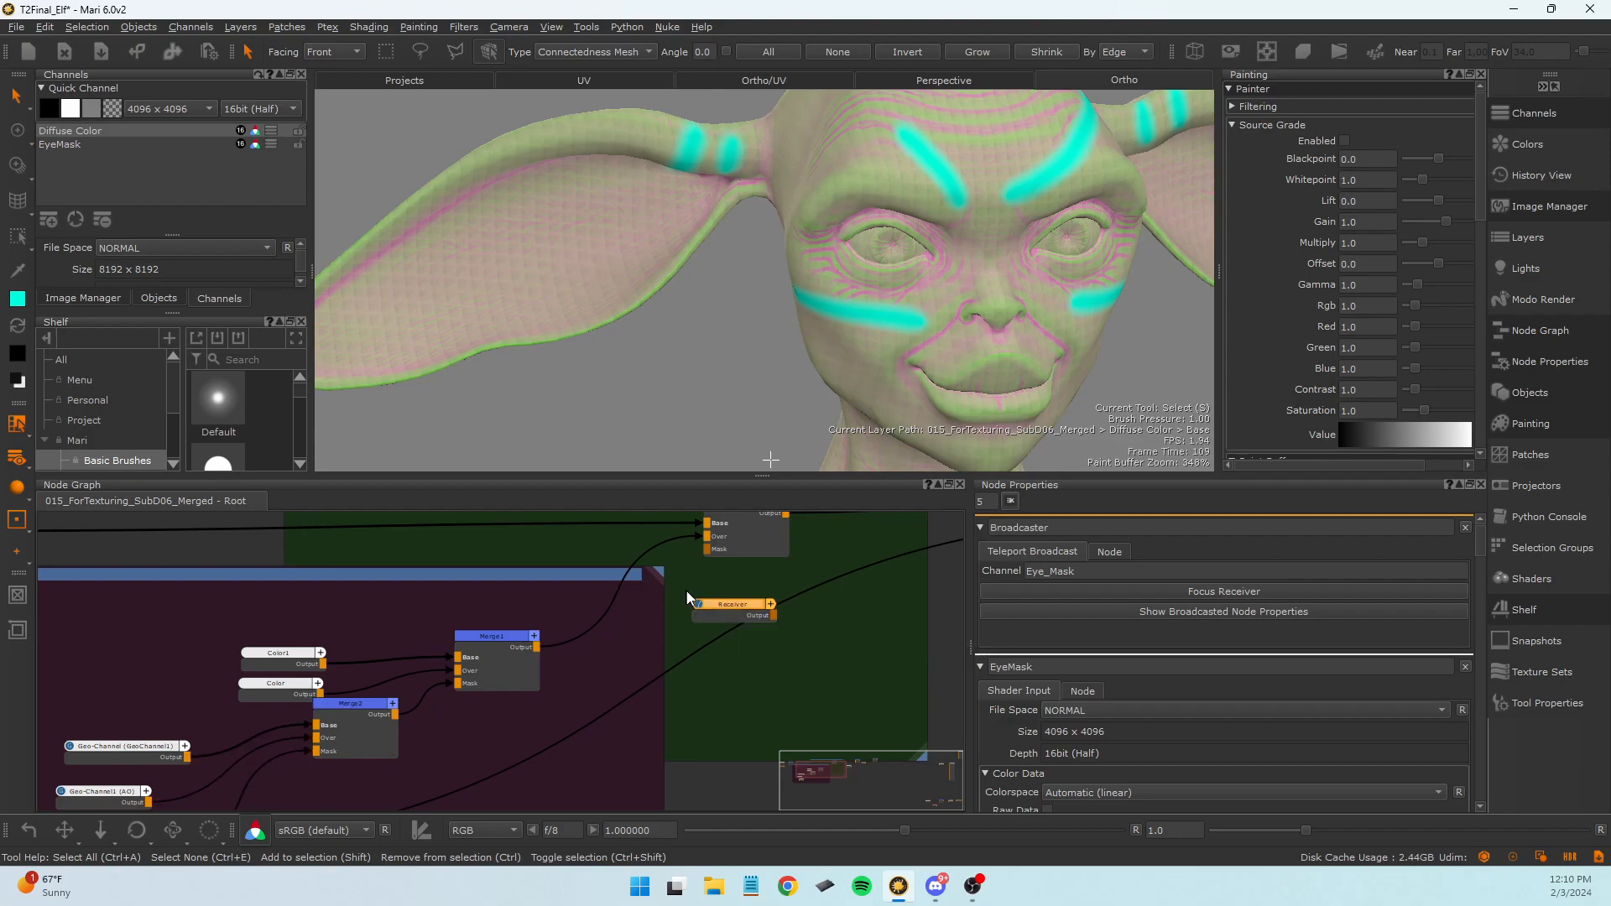
click(715, 607)
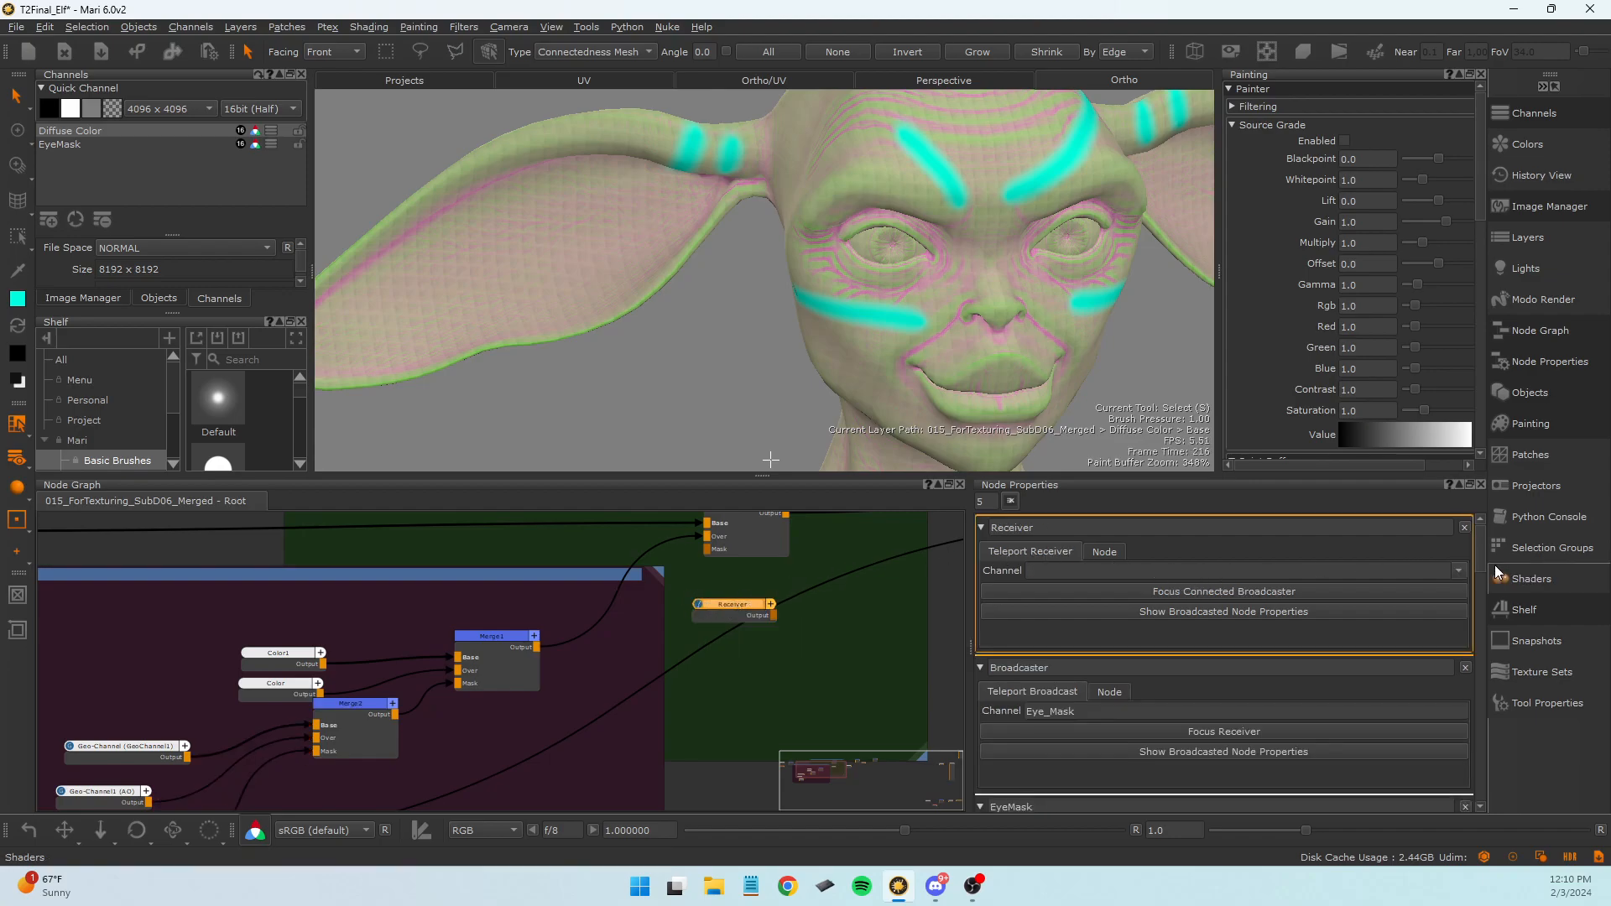
click(1460, 571)
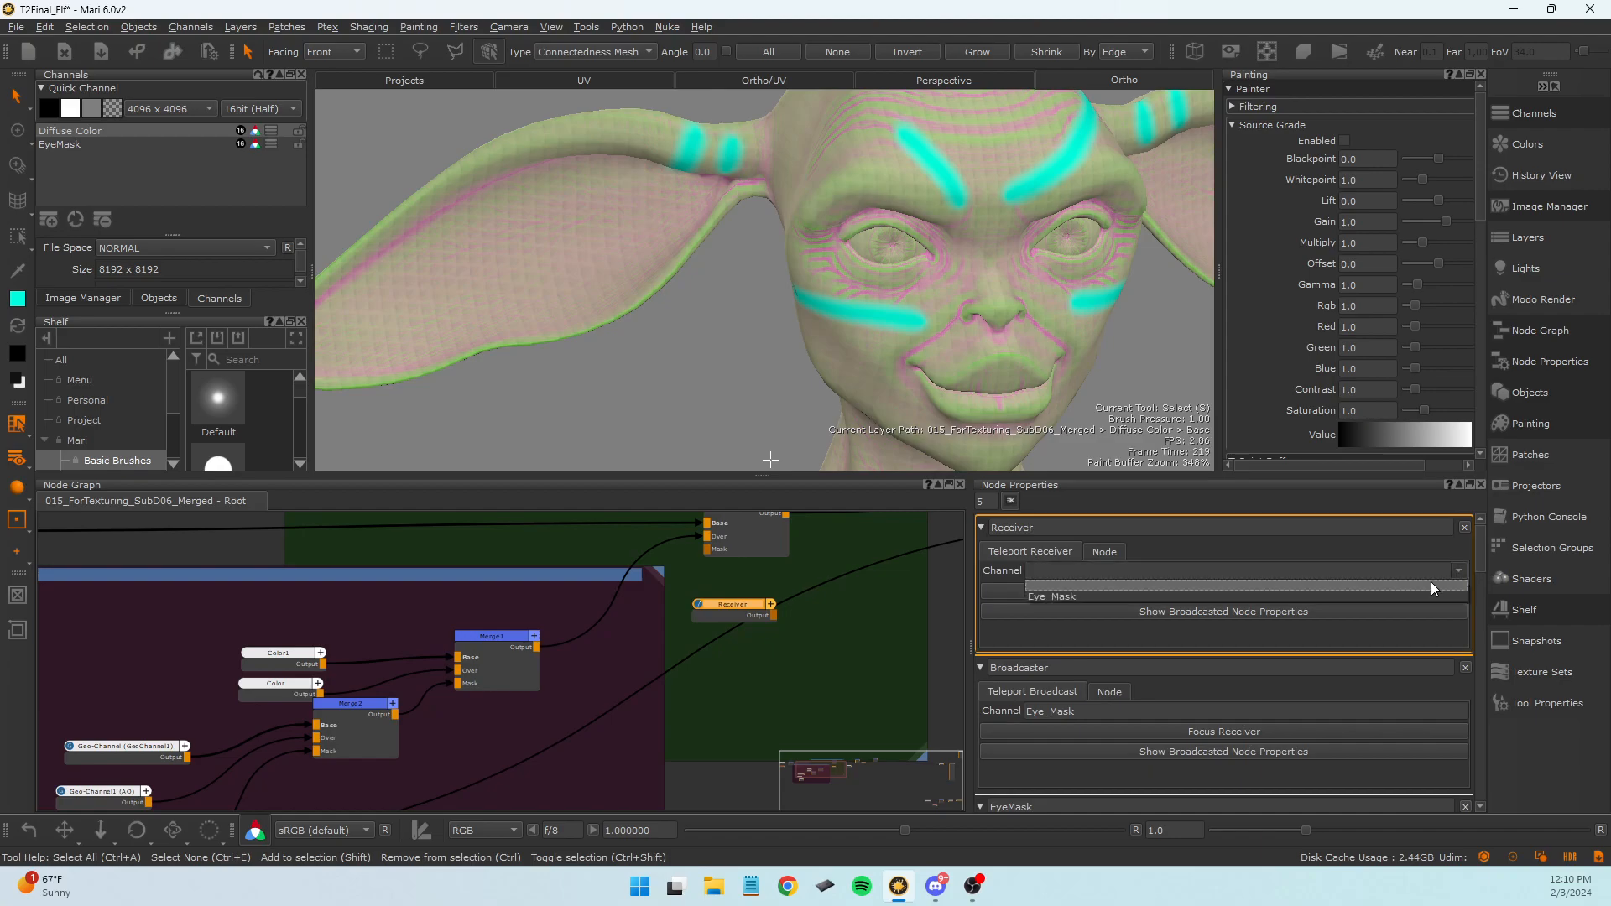
click(1075, 594)
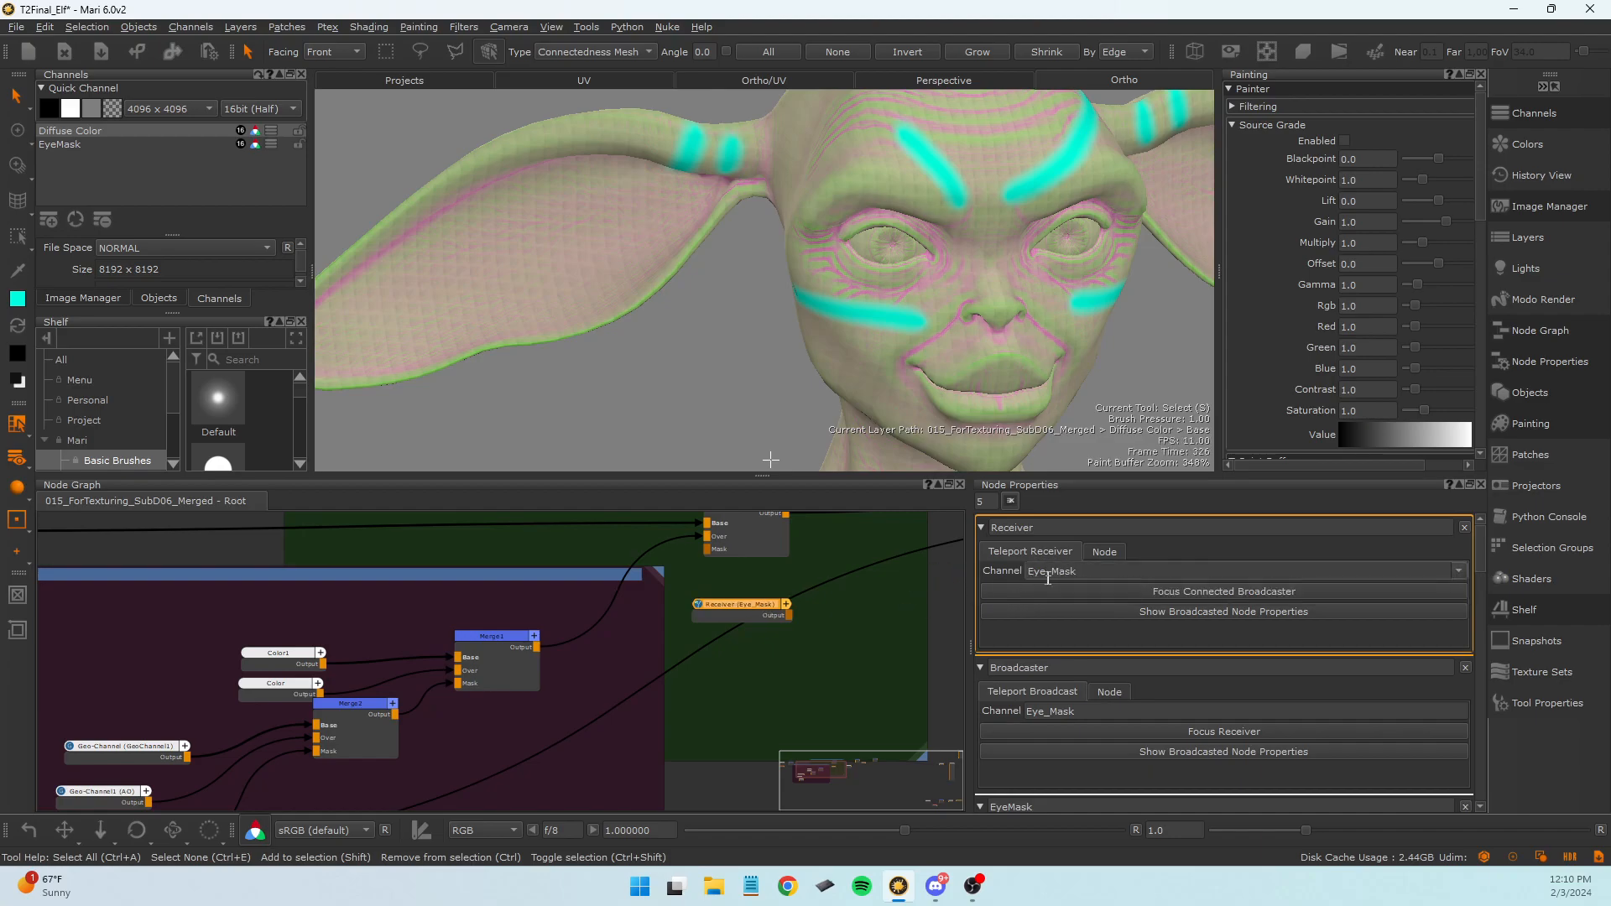
drag(743, 624, 707, 549)
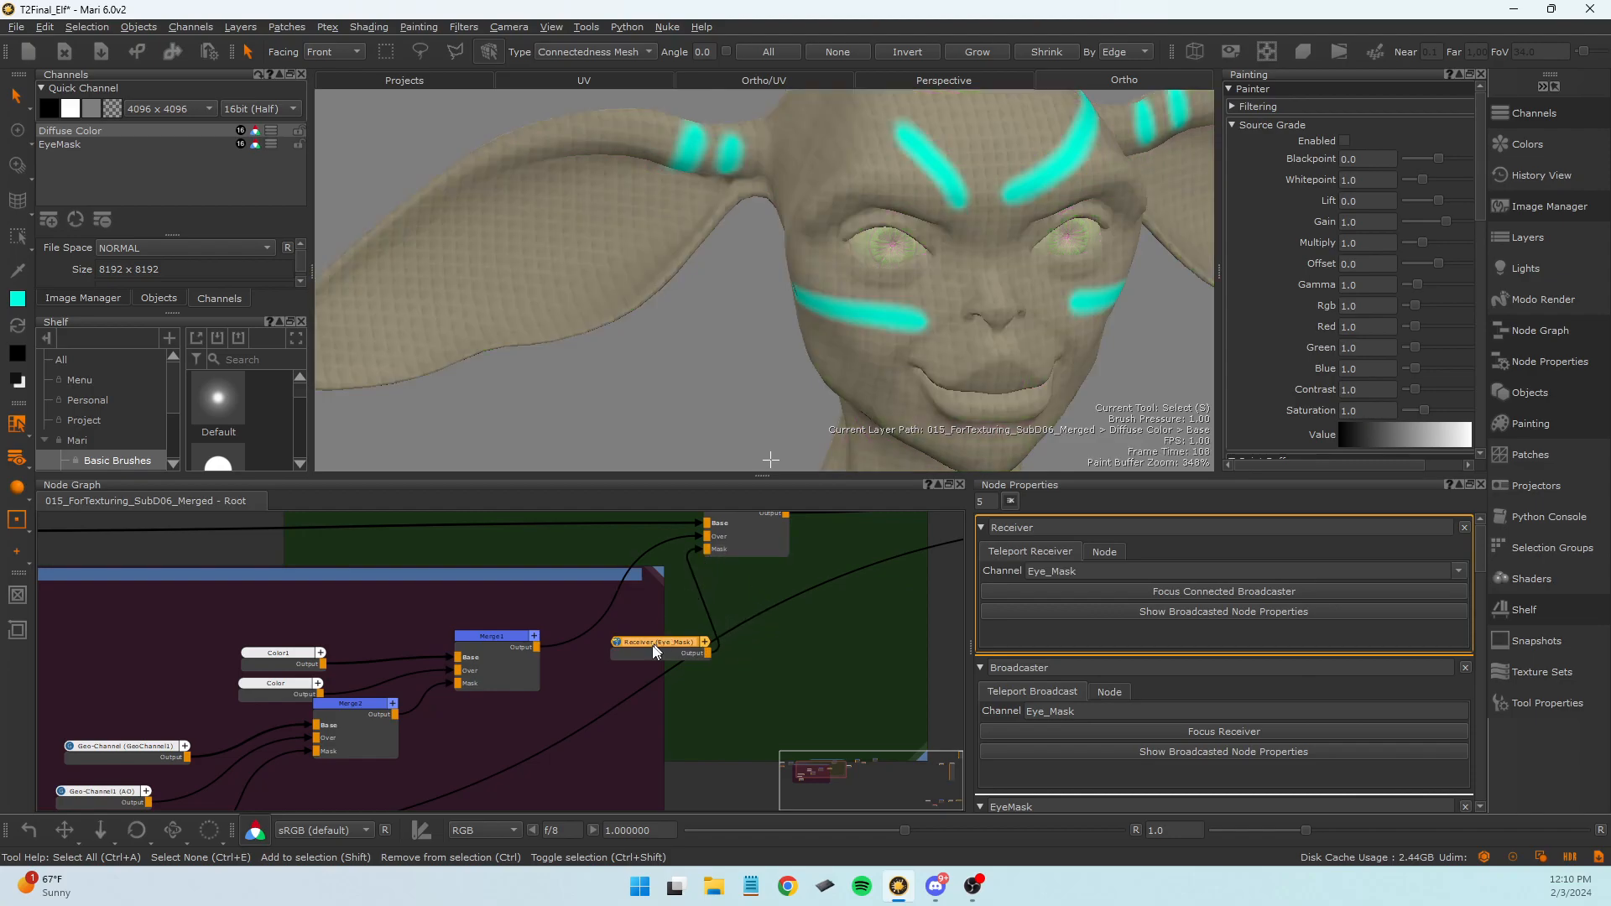
Shift the Merge1 node slightly up and to the right inside the Pink backdrop.
middle_drag(690, 625, 747, 673)
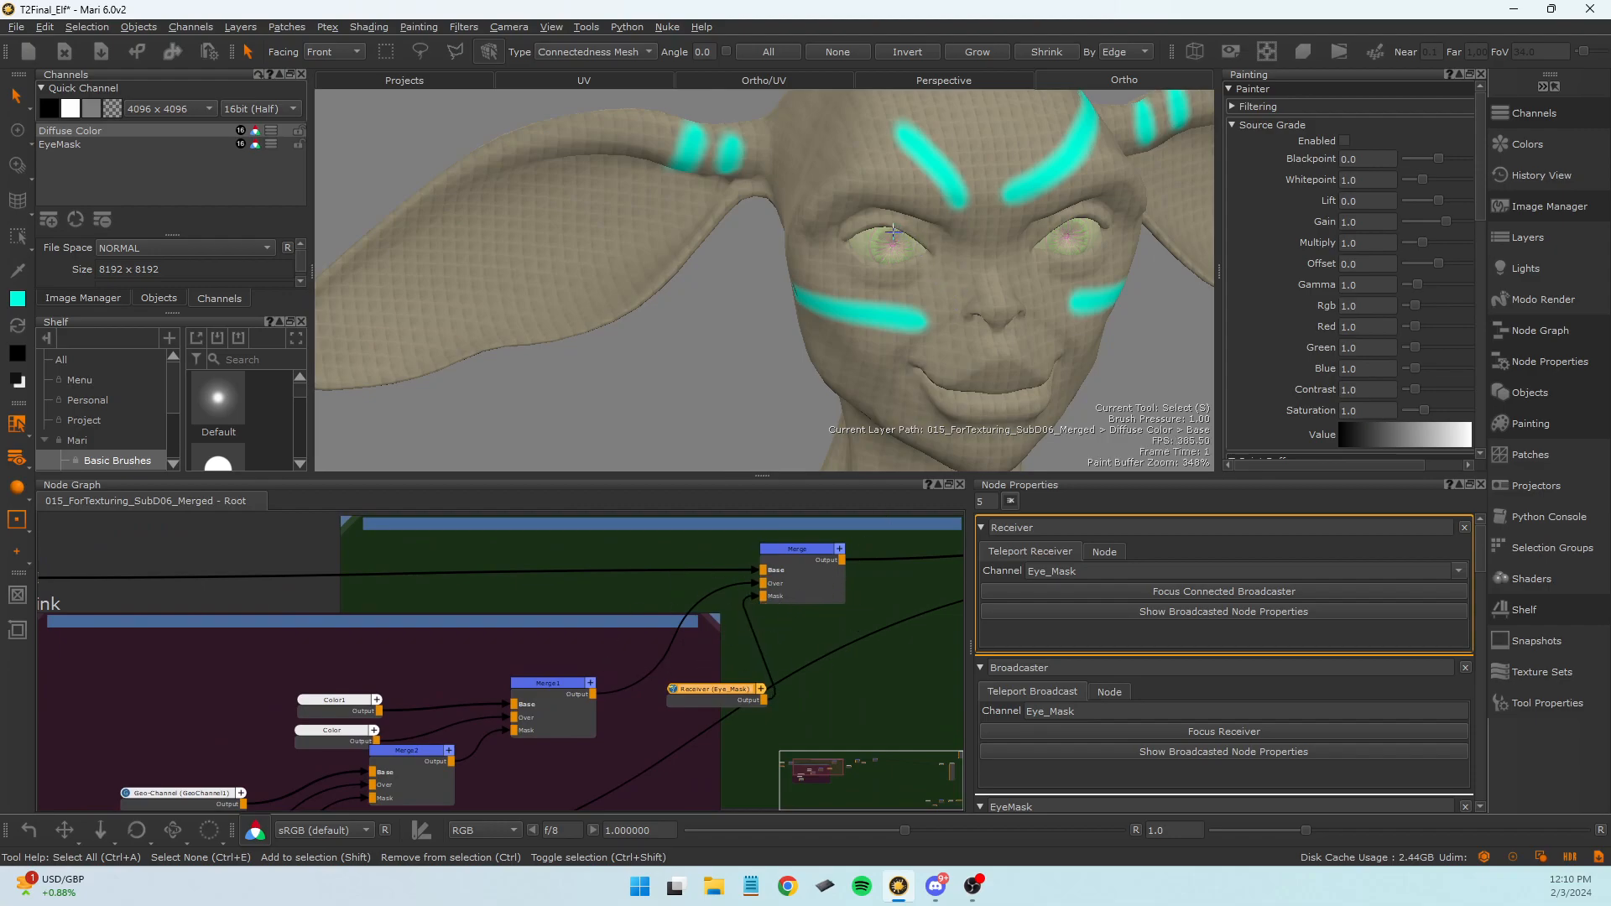
middle_drag(525, 689, 621, 635)
click(676, 660)
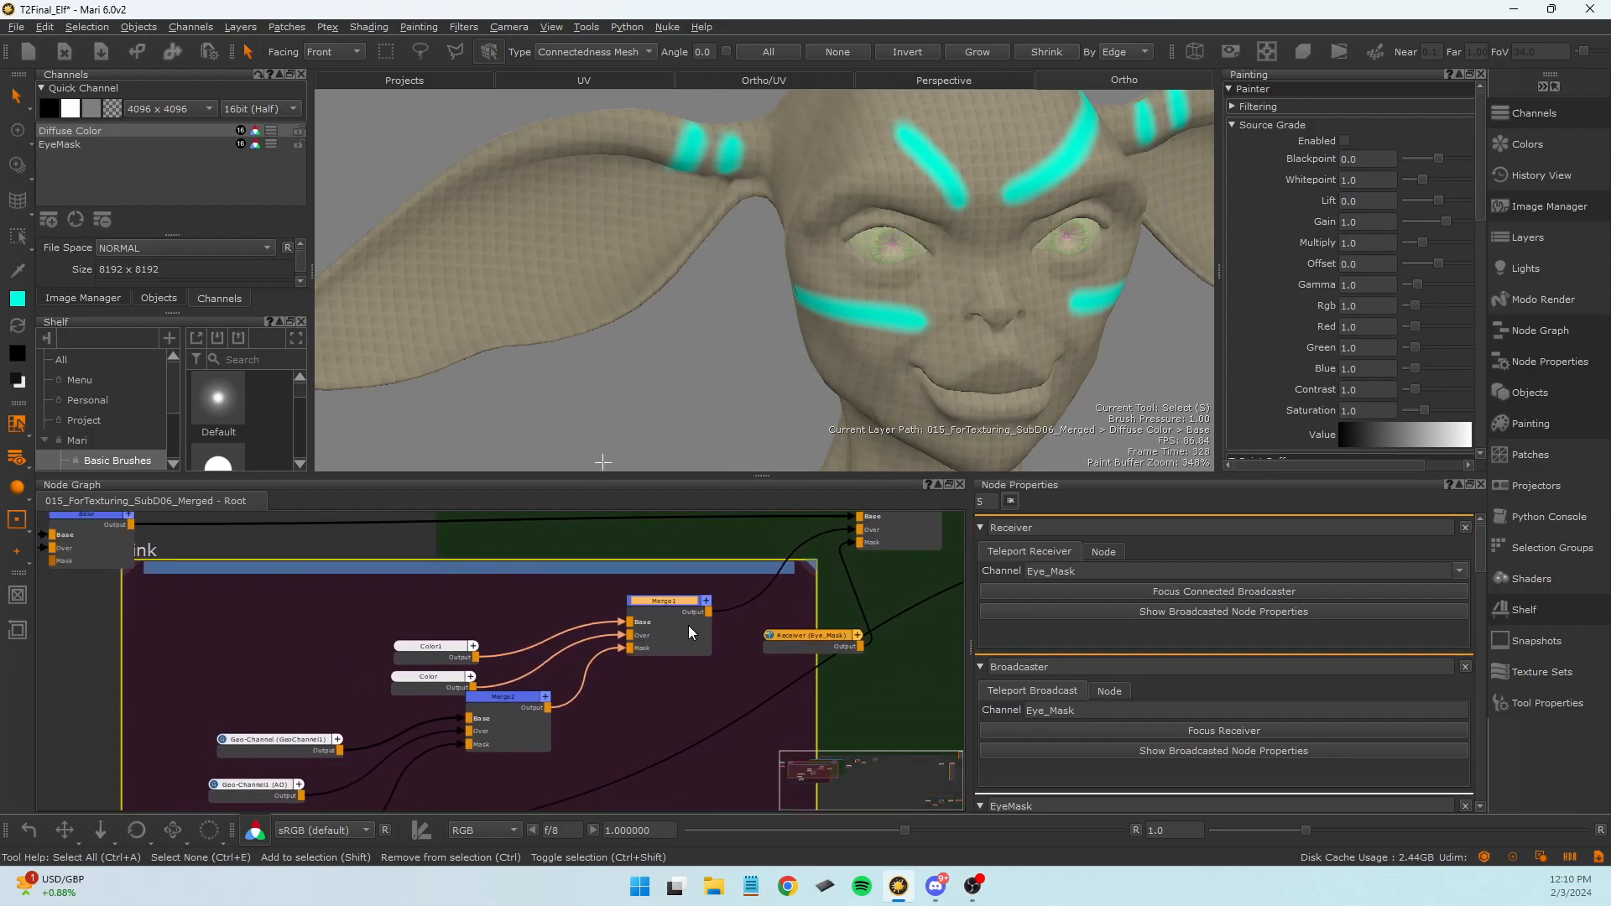
drag(654, 649, 655, 637)
middle_drag(799, 651, 631, 711)
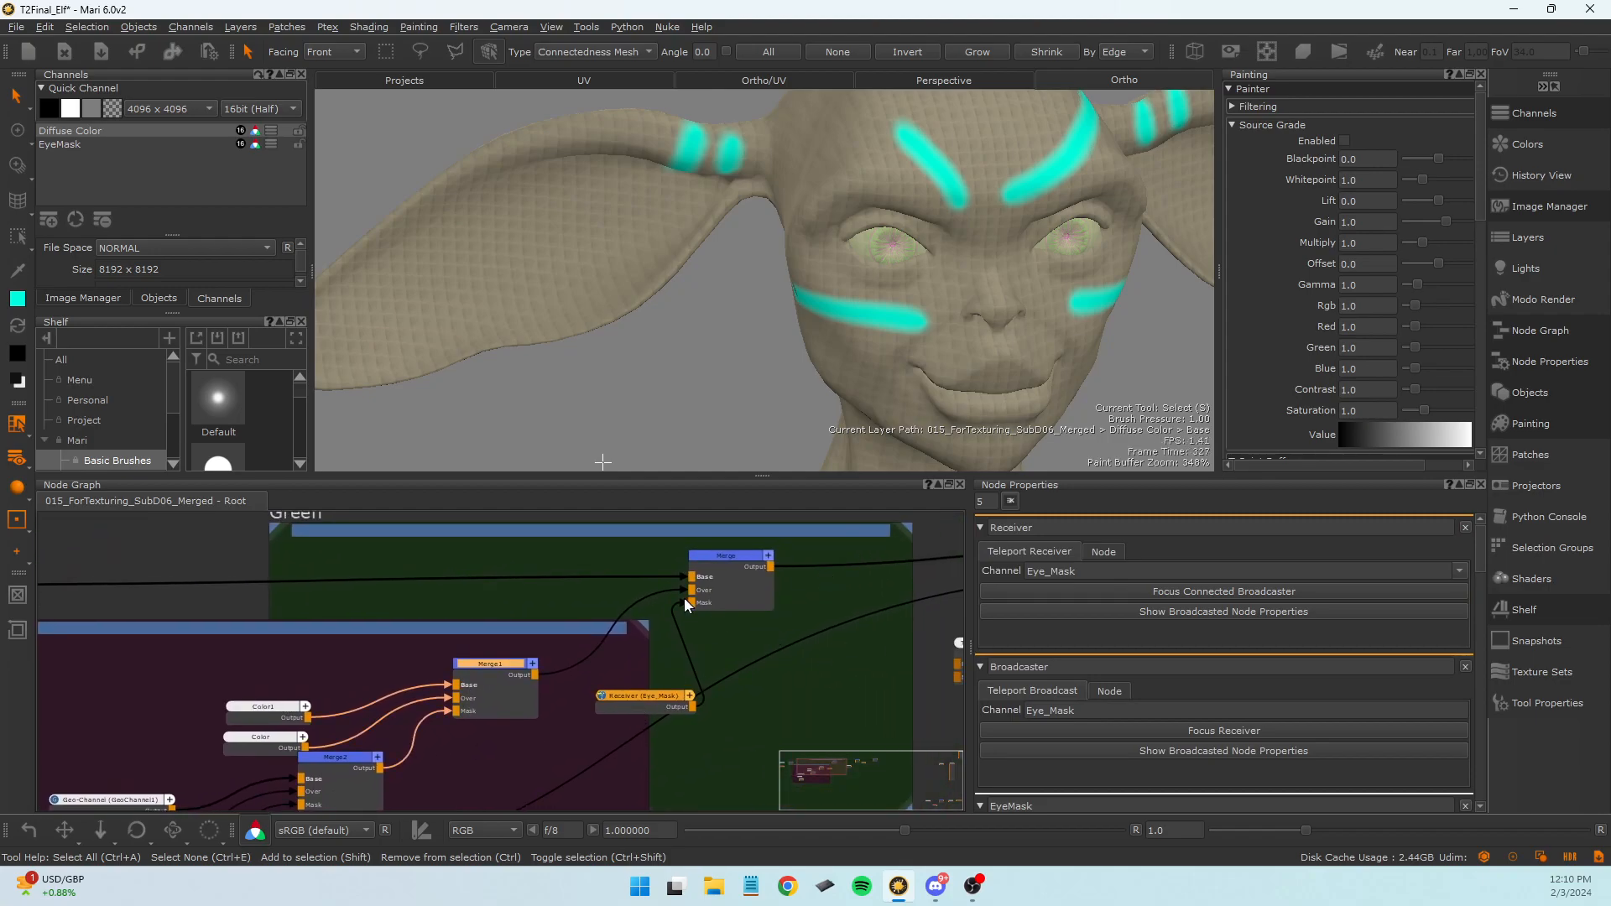
Unplug the Eye_Mask Receiver from the Green Merge node's mask input, plug it back in, and nudge the Receiver down and left.
mouse_move(686, 602)
mouse_down()
mouse_move(731, 700)
mouse_move(682, 627)
mouse_up()
scroll(650, 702, down, 2)
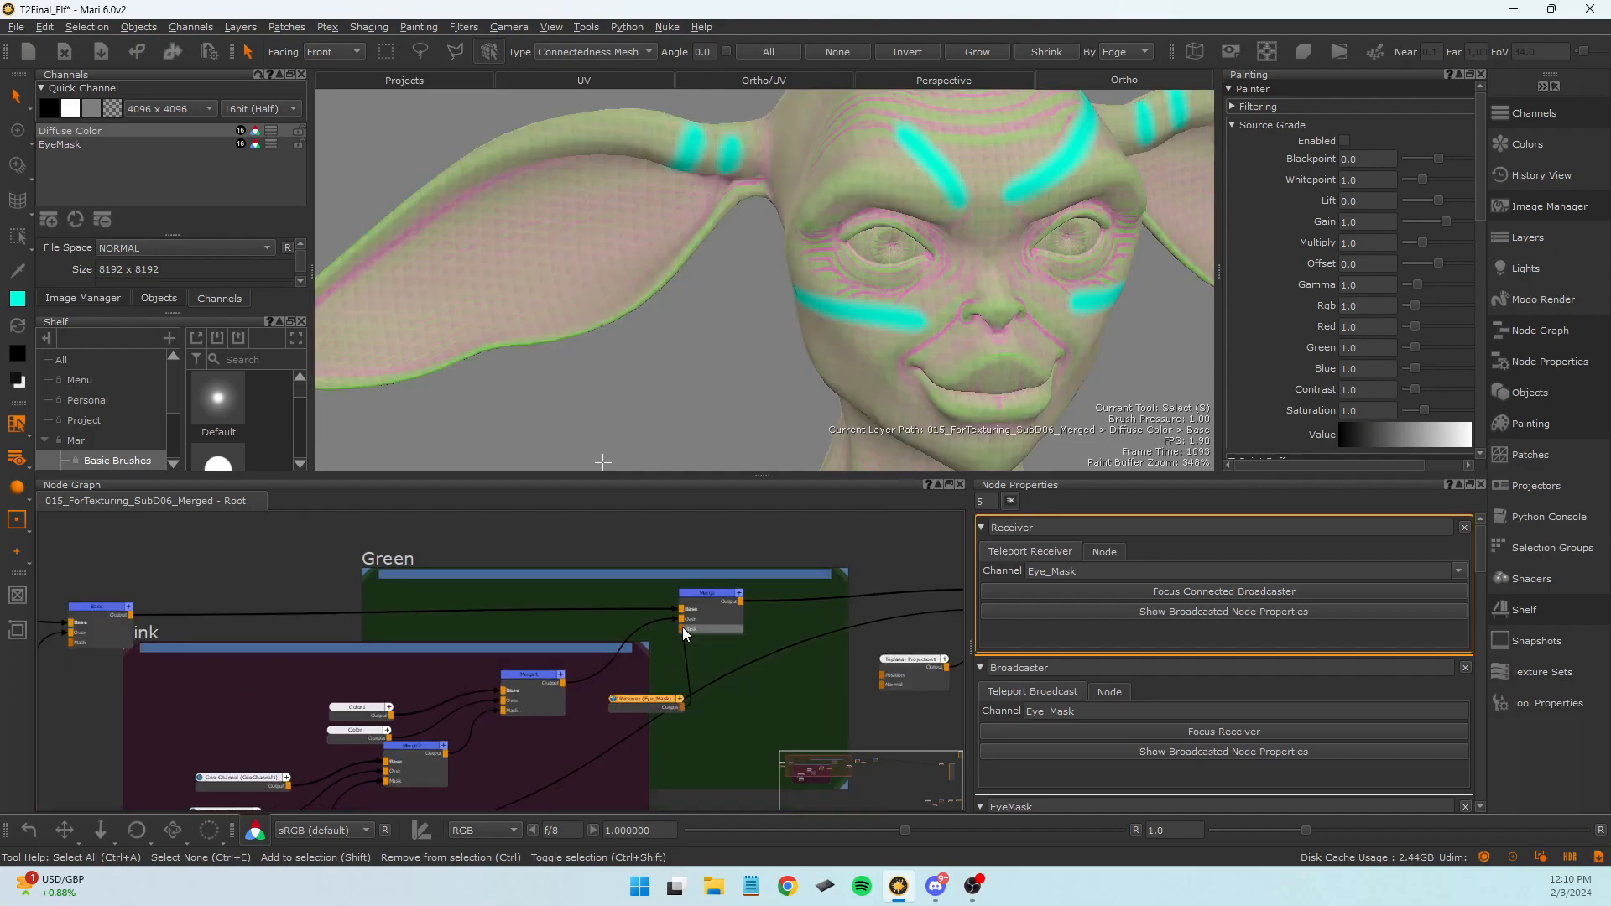
mouse_move(656, 699)
mouse_down()
mouse_move(626, 722)
mouse_move(639, 713)
mouse_up()
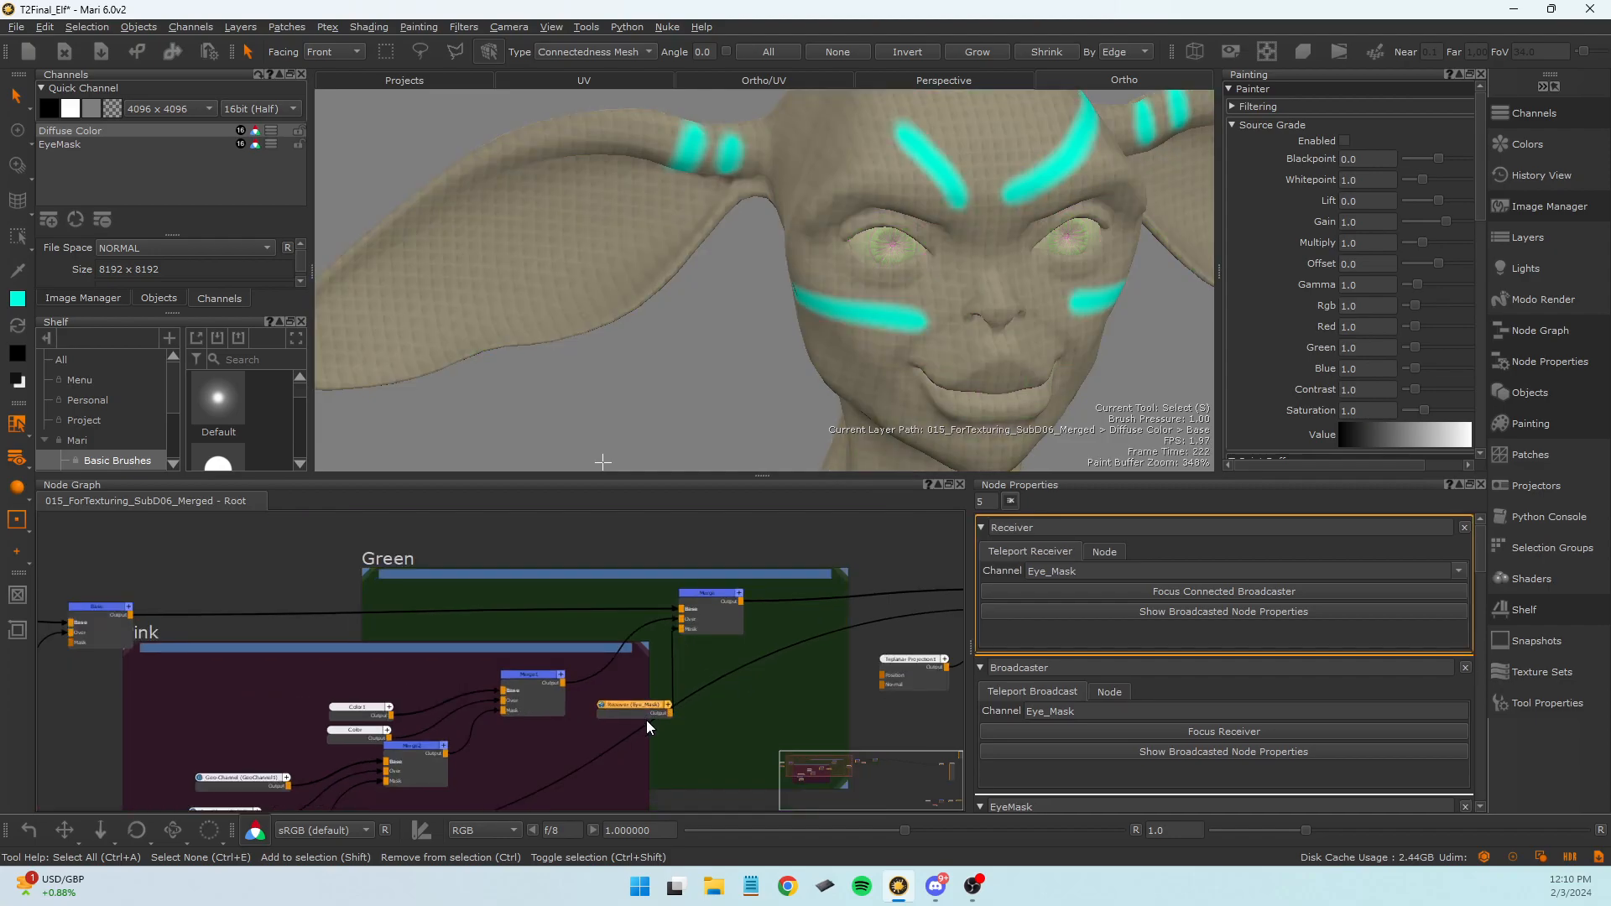
Insert an Invert node between the Eye_Mask Receiver and the Green Merge node's mask input.
key(Tab)
text(inv)
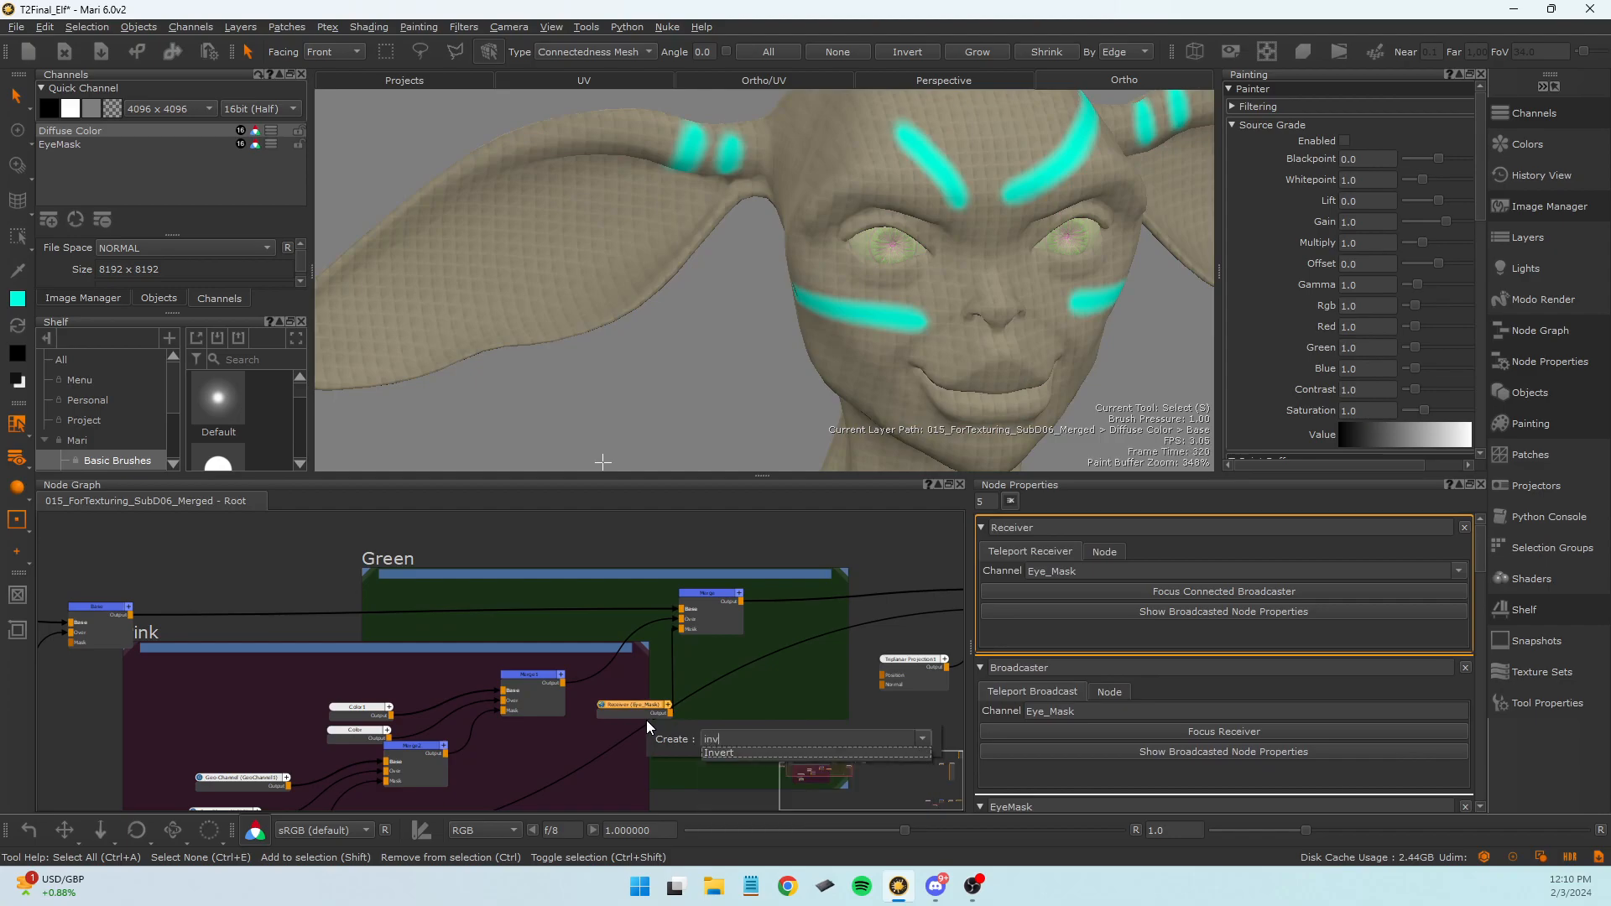
key(Return)
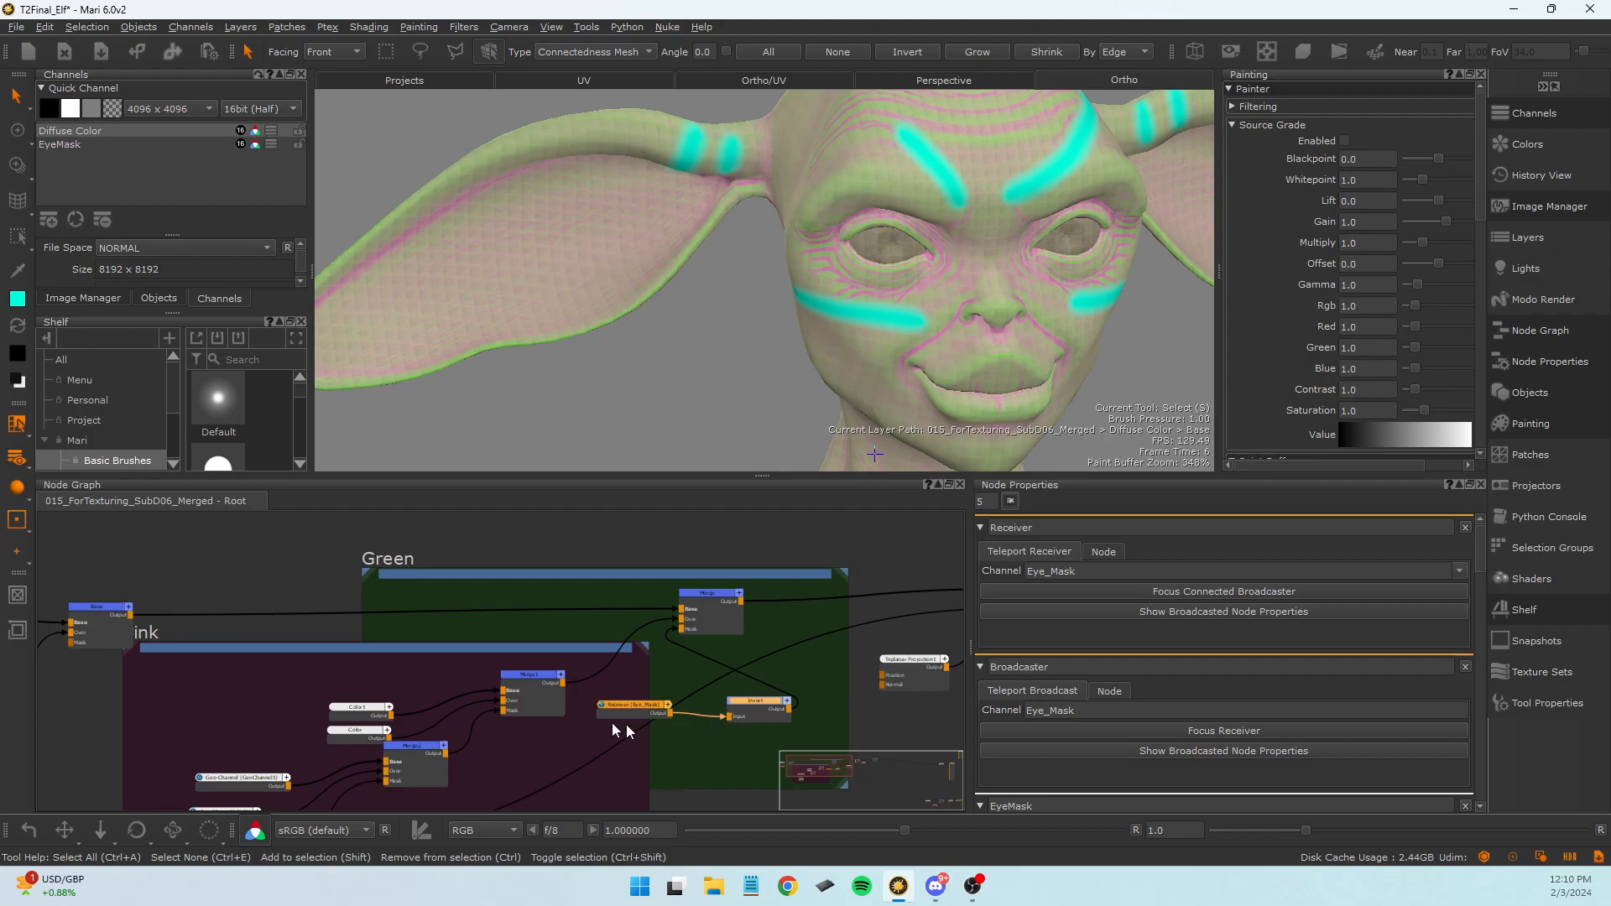
Examine the overall node layout from the Pink and Green backdrops through to the Merge nodes that follow them.
scroll(651, 728, down, 1)
scroll(843, 737, down, 1)
middle_drag(843, 728, 581, 696)
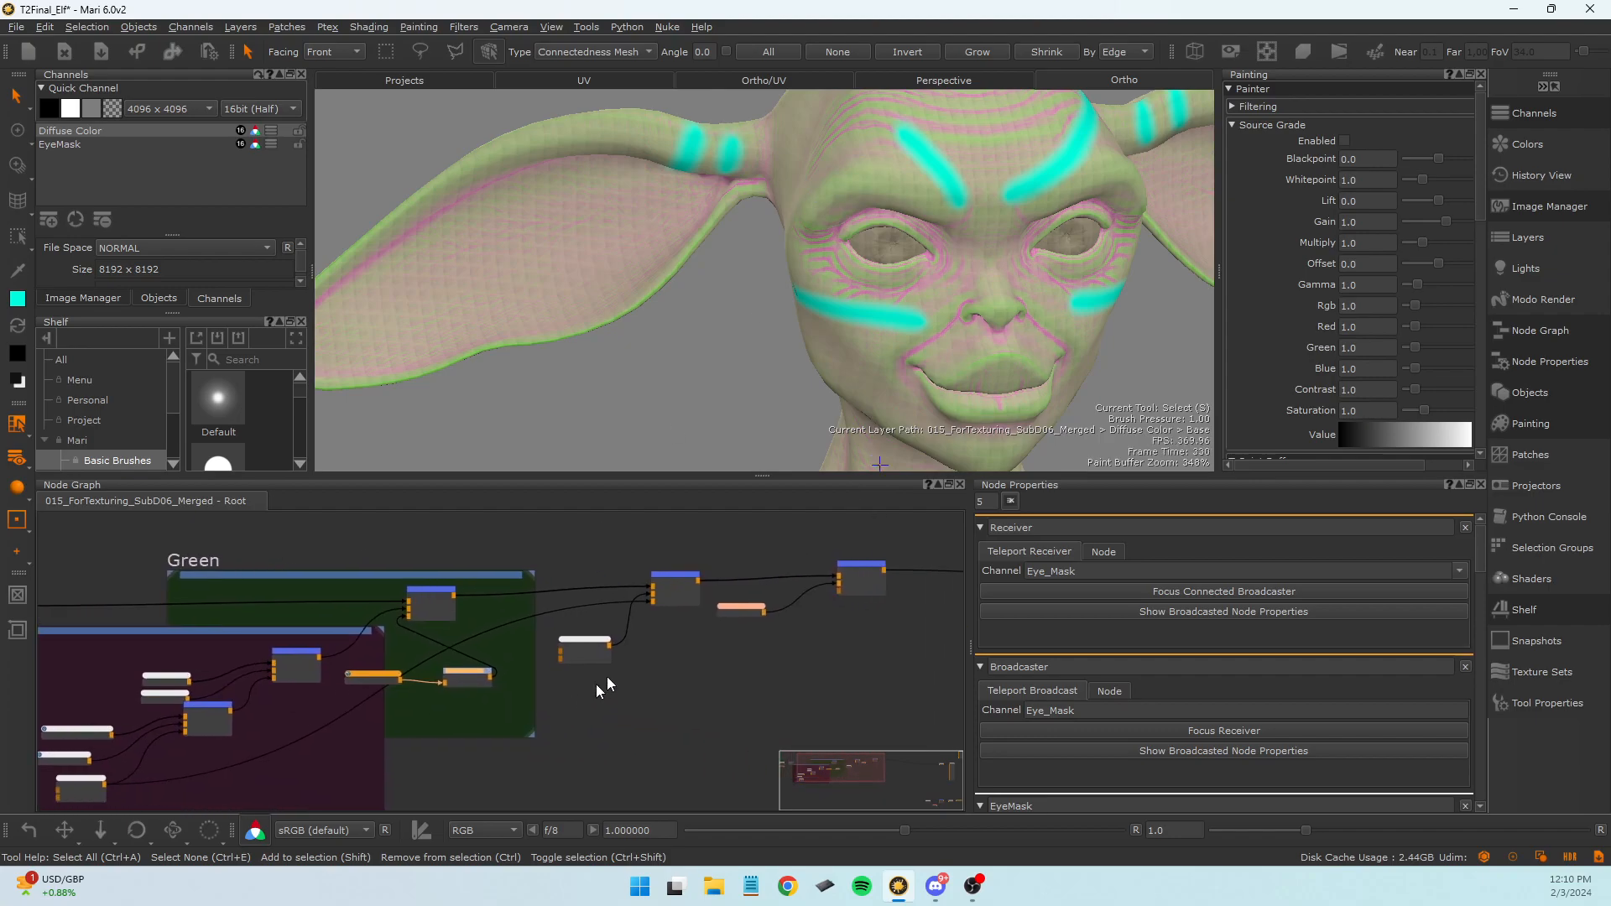
drag(583, 575, 983, 670)
middle_drag(601, 705, 968, 676)
click(732, 658)
scroll(784, 658, down, 2)
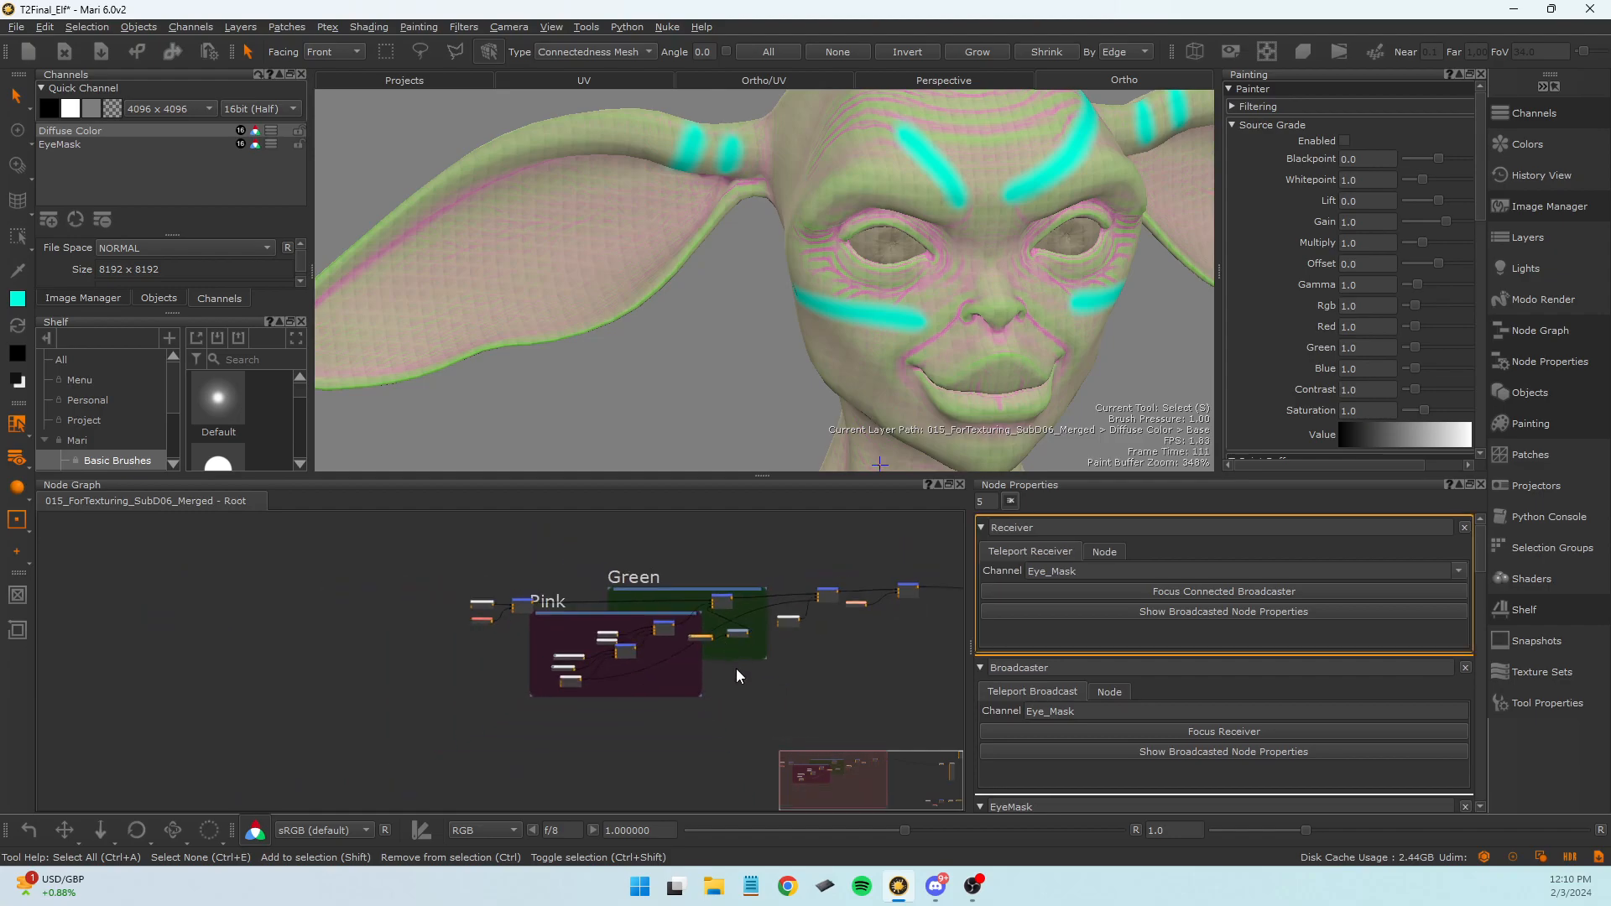
middle_drag(737, 668, 594, 709)
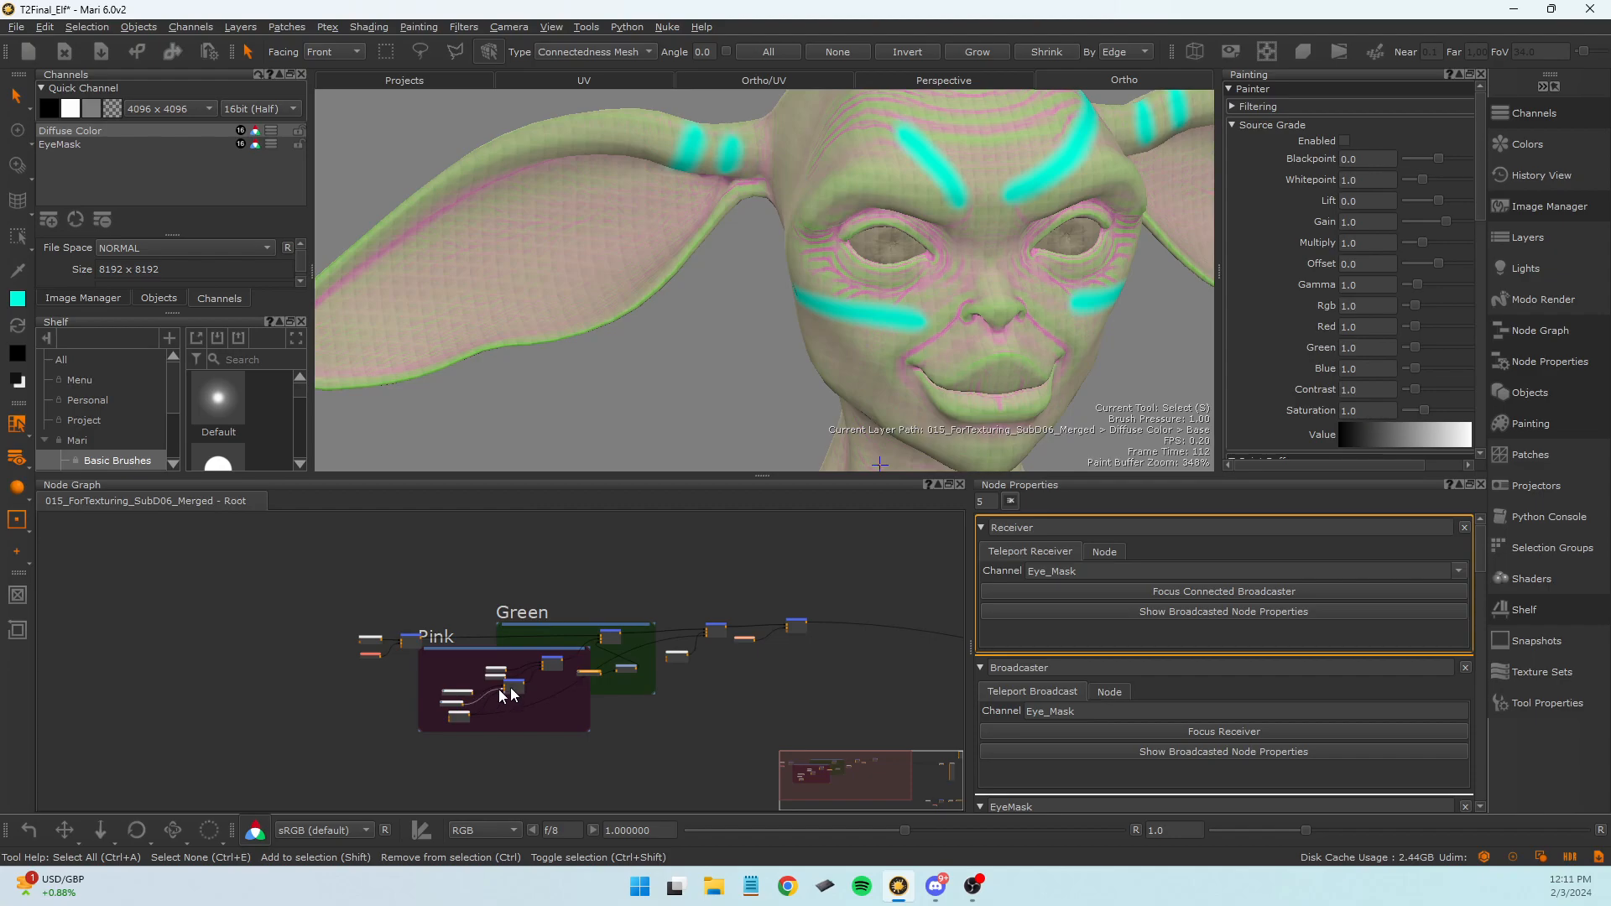
Move the Invert node closer to the Eye_Mask Receiver and place the Receiver slightly lower, at the Pink backdrop's edge.
scroll(512, 680, up, 5)
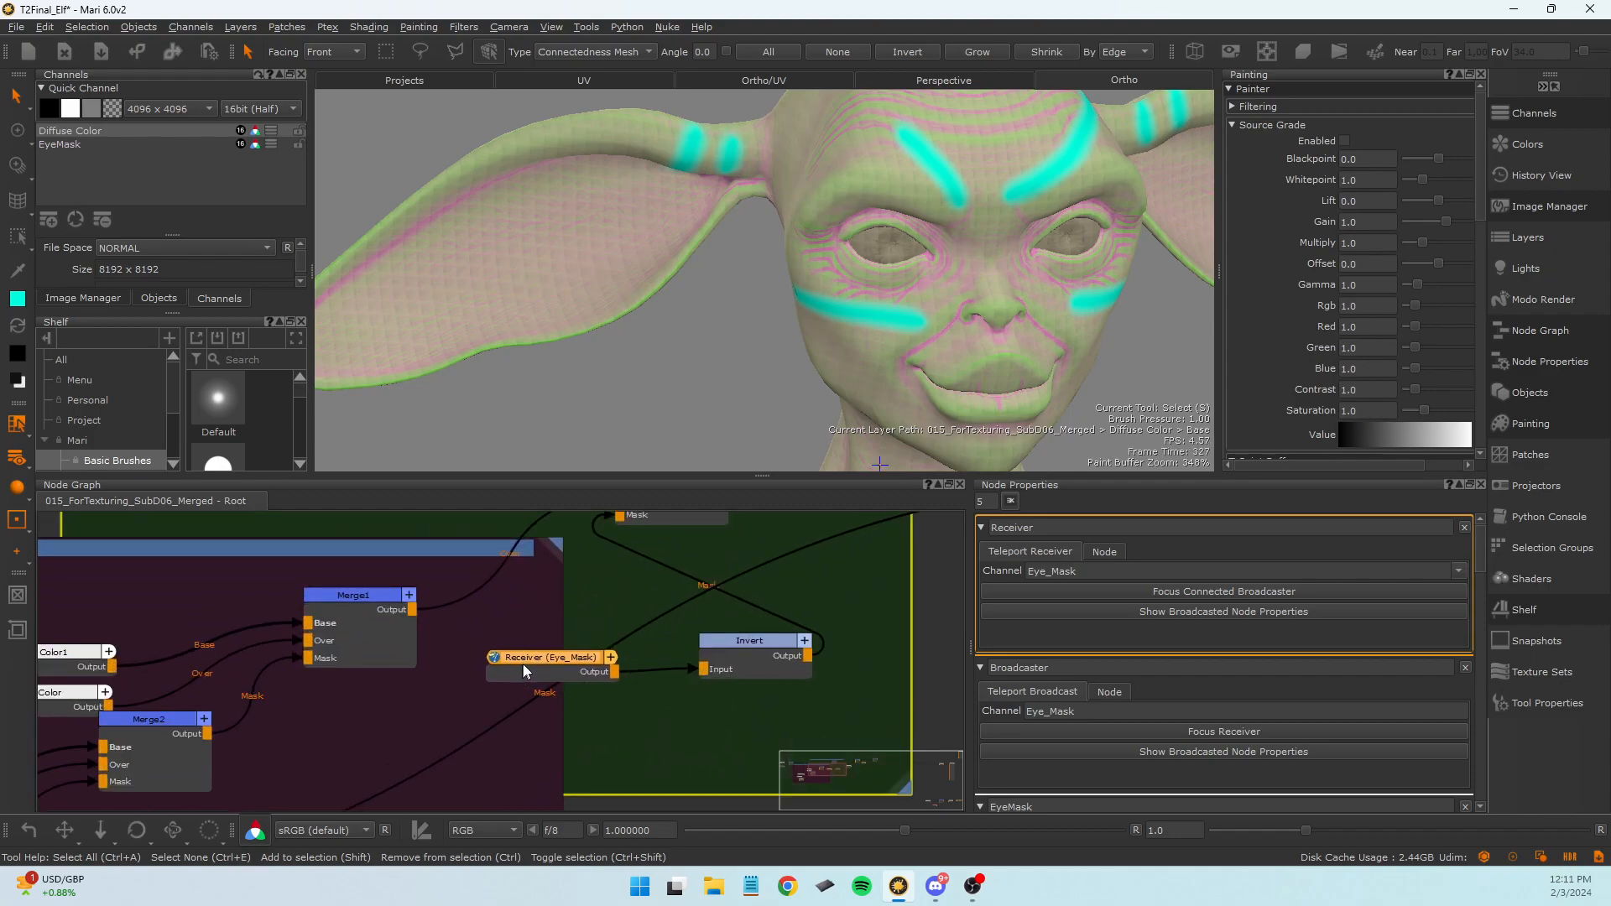
drag(522, 669, 481, 744)
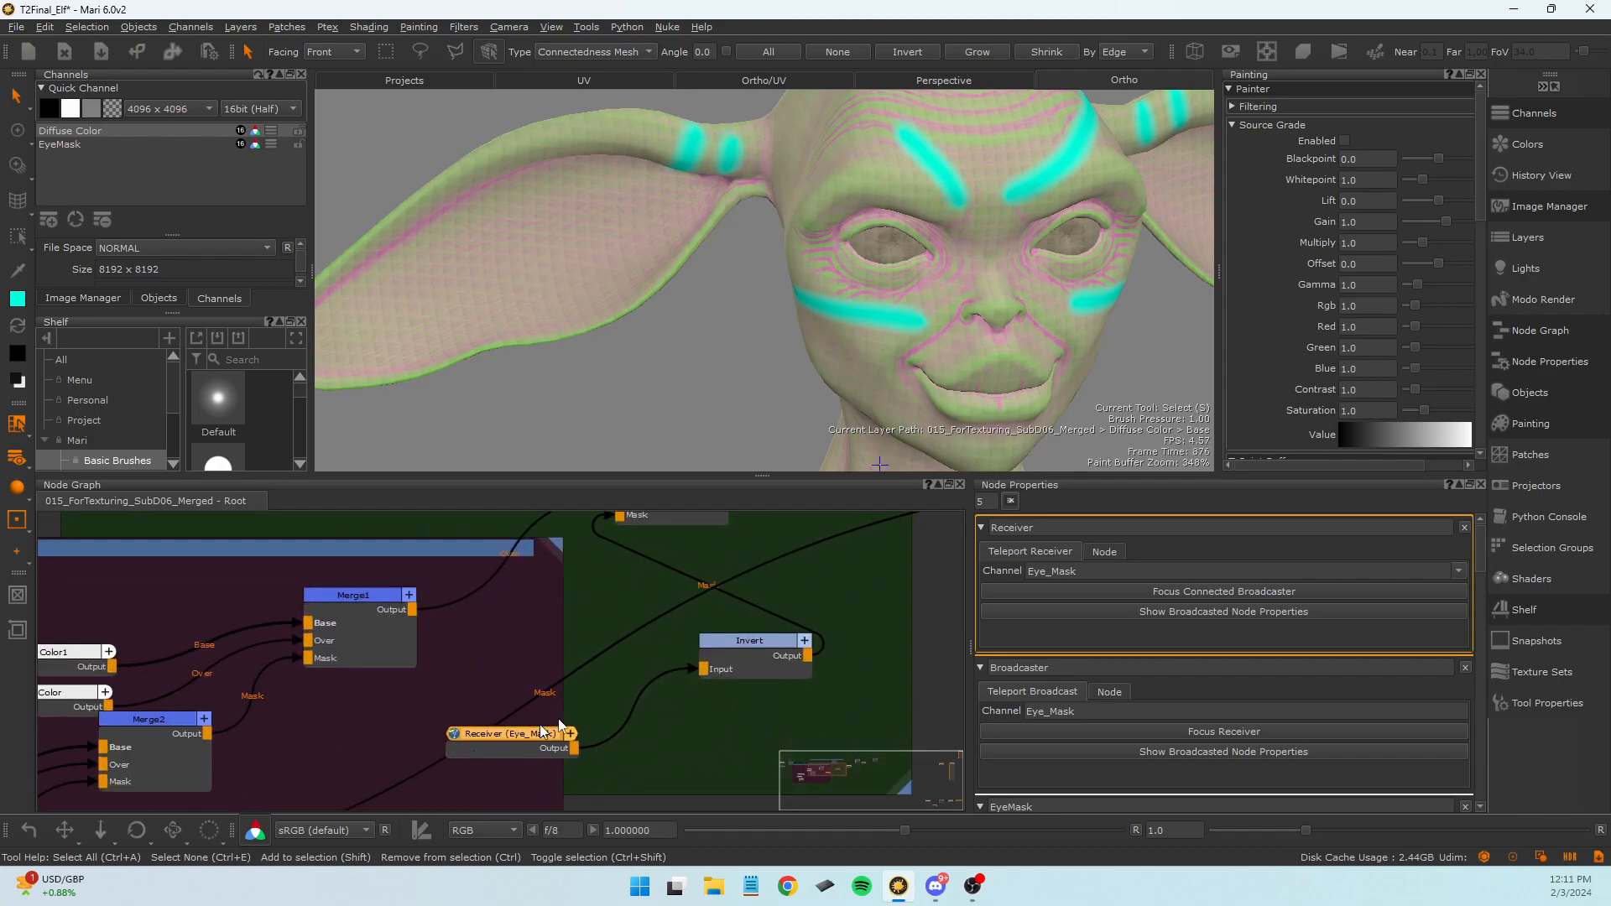
scroll(576, 722, down, 5)
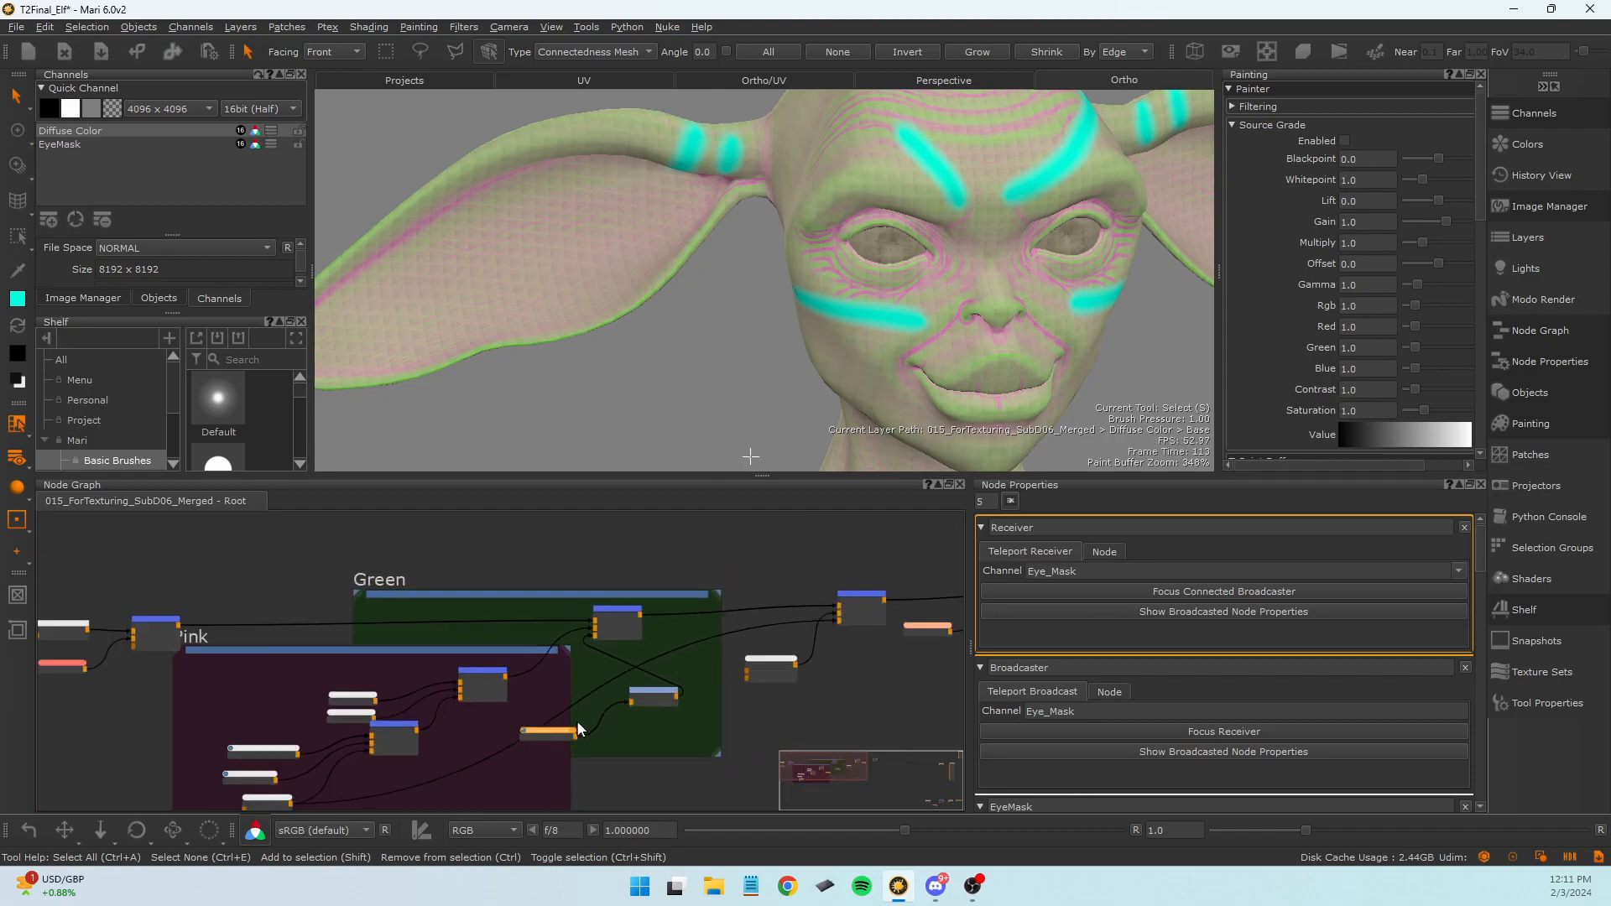
middle_drag(716, 753, 668, 717)
drag(629, 666, 608, 689)
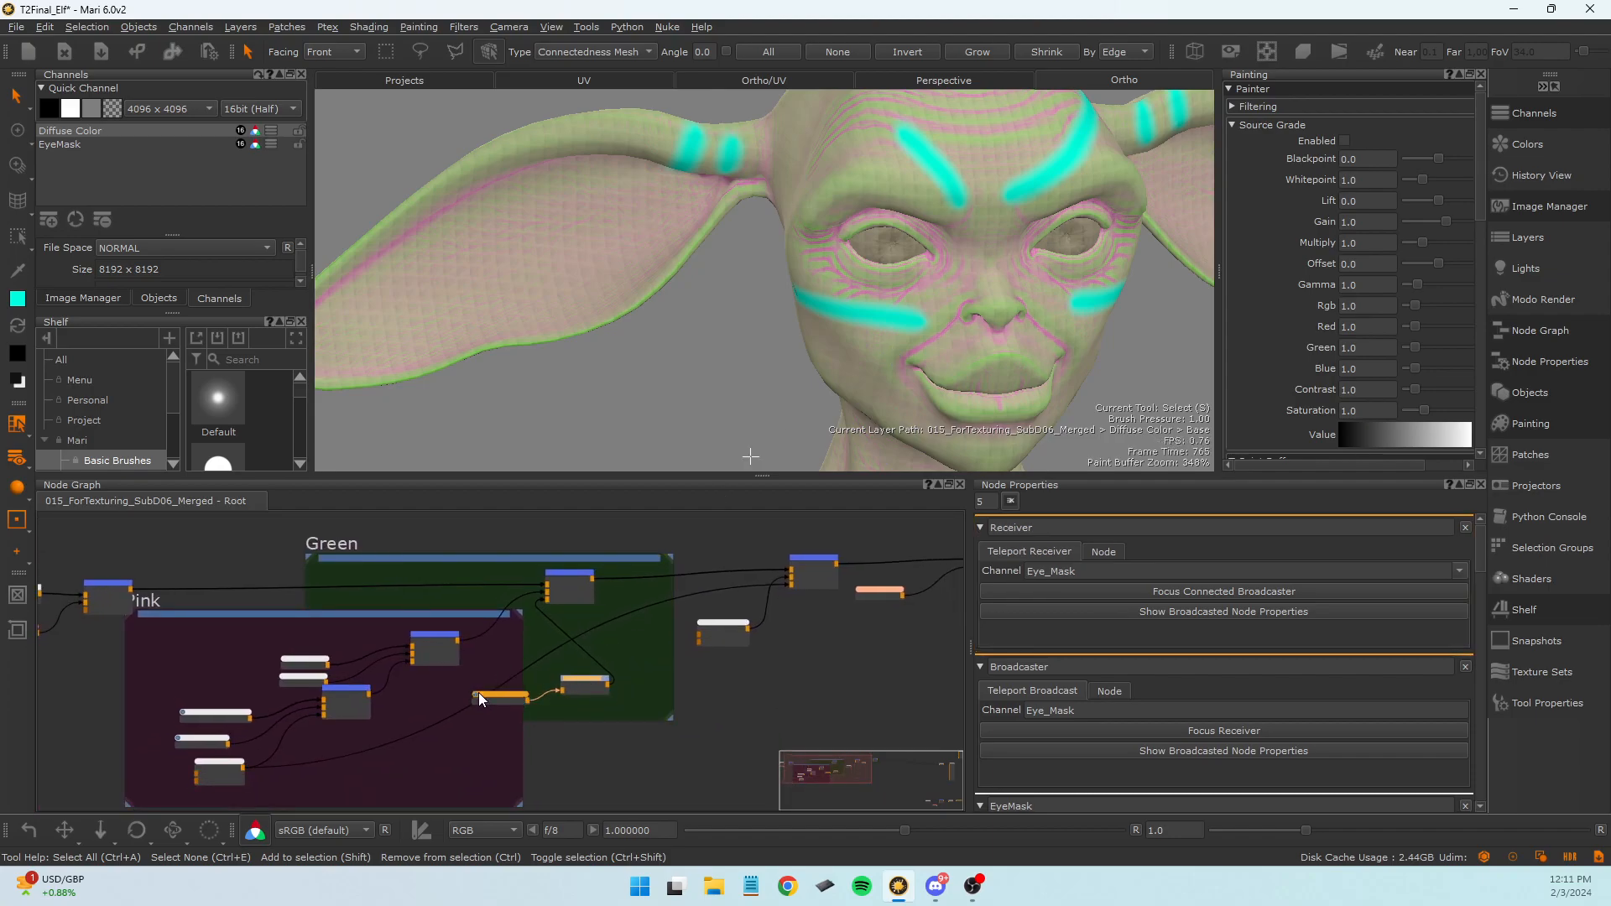
mouse_move(478, 701)
mouse_down()
mouse_move(490, 714)
mouse_move(490, 693)
mouse_up()
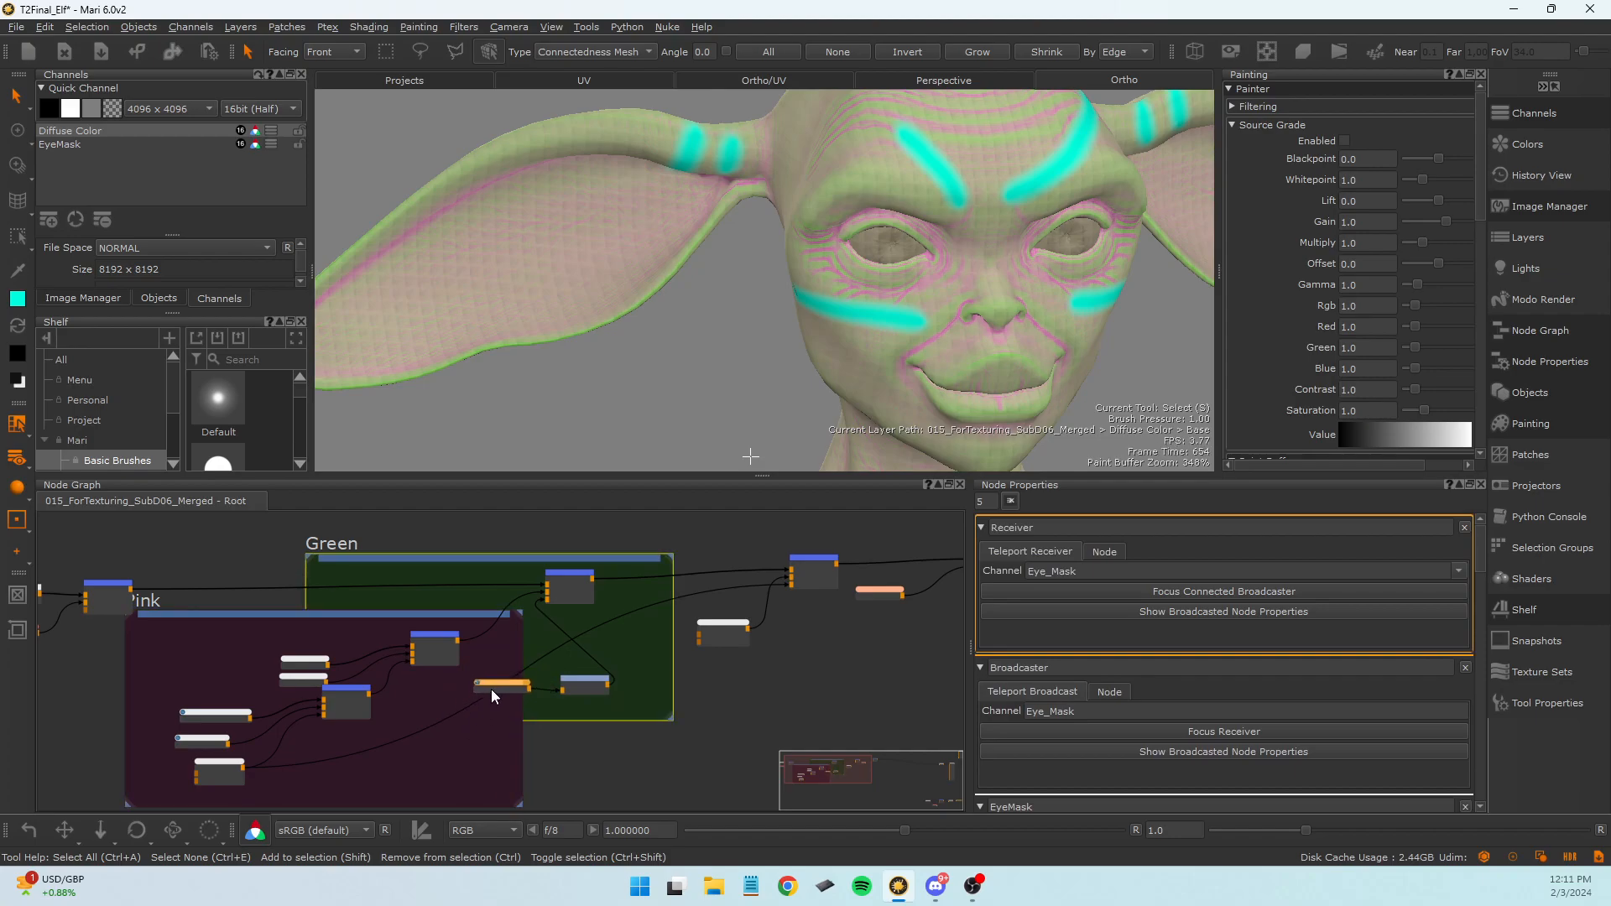
mouse_move(495, 687)
mouse_down()
mouse_move(480, 711)
mouse_move(502, 666)
mouse_move(493, 712)
mouse_up()
Shift the Green backdrop's Merge node to the right and line up the Invert and Eye_Mask Receiver nodes beneath it.
click(576, 587)
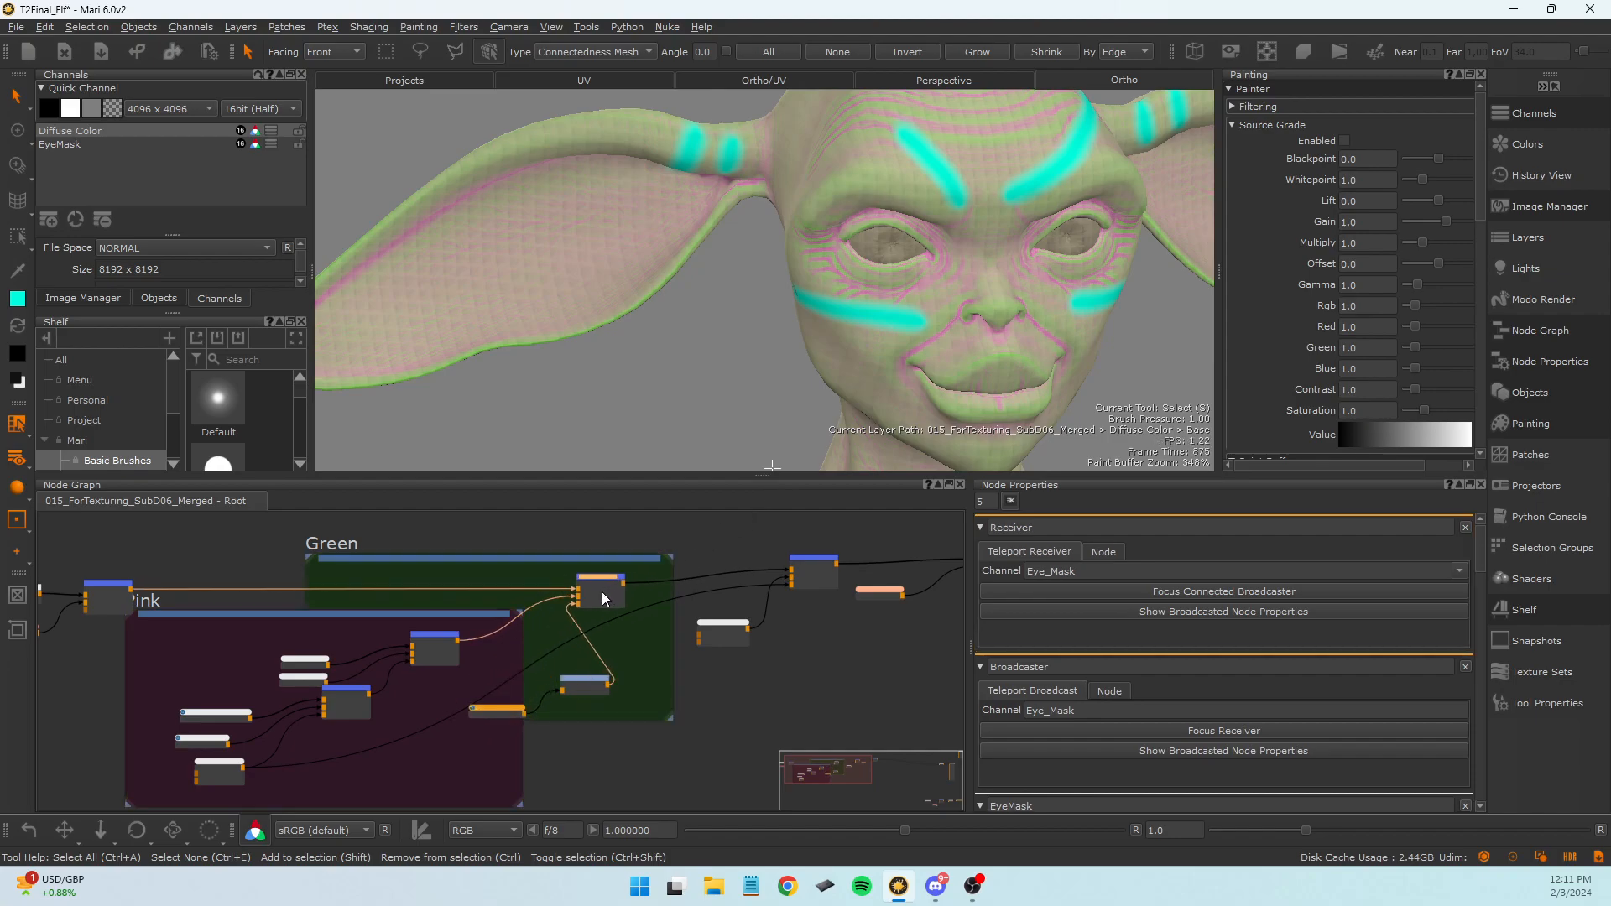
scroll(602, 592, down, 3)
drag(474, 615, 477, 616)
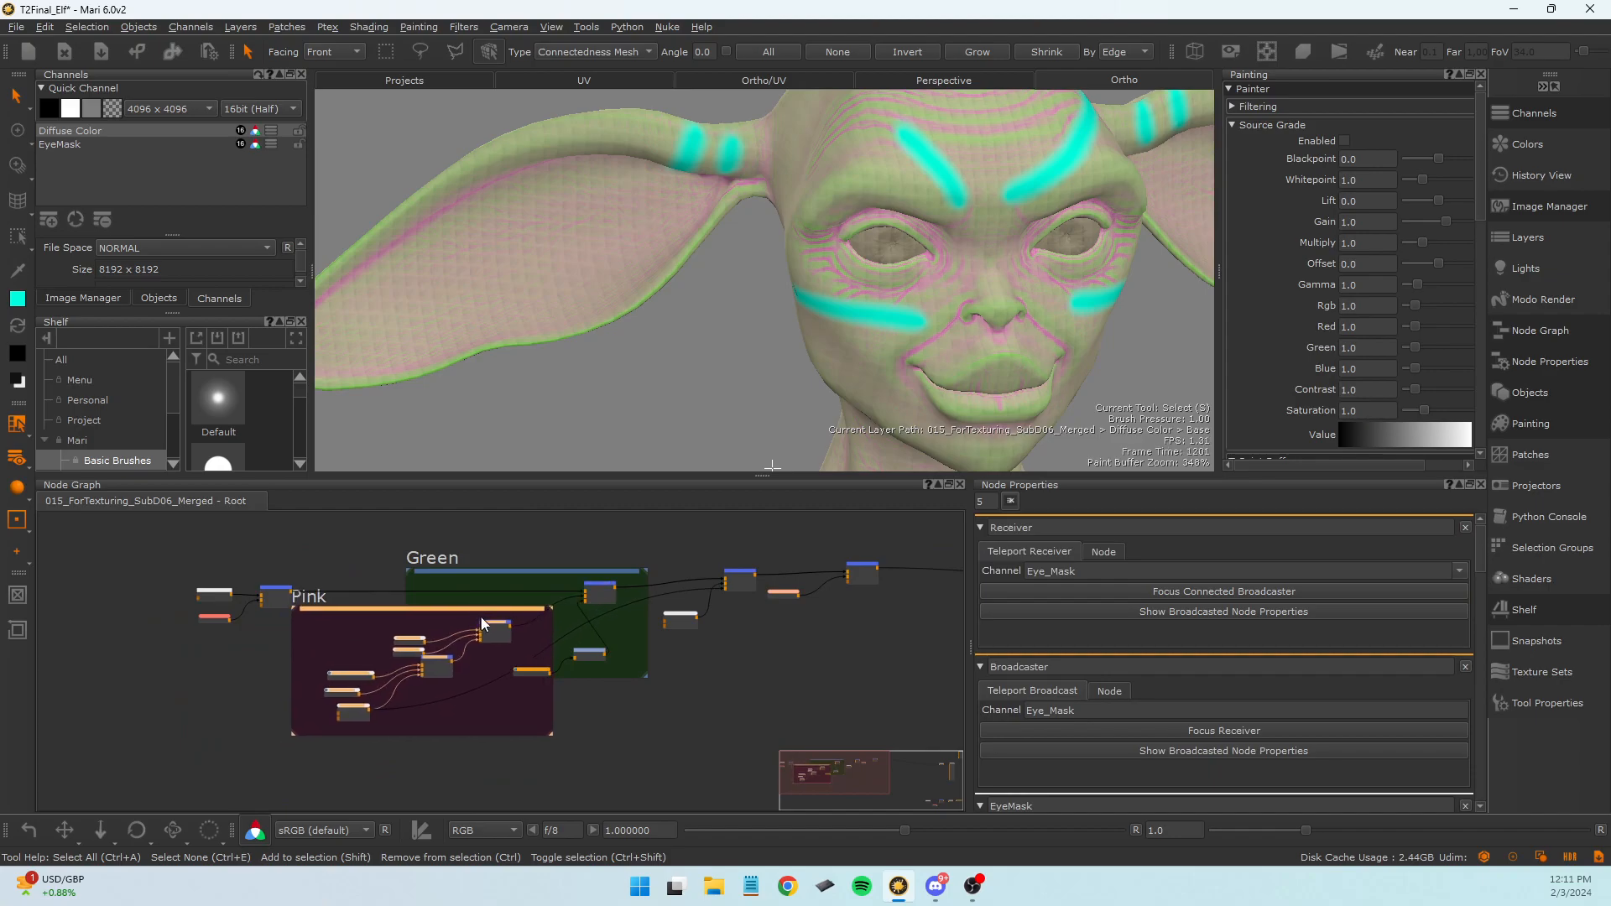
drag(587, 658, 541, 668)
drag(593, 594, 596, 597)
click(537, 662)
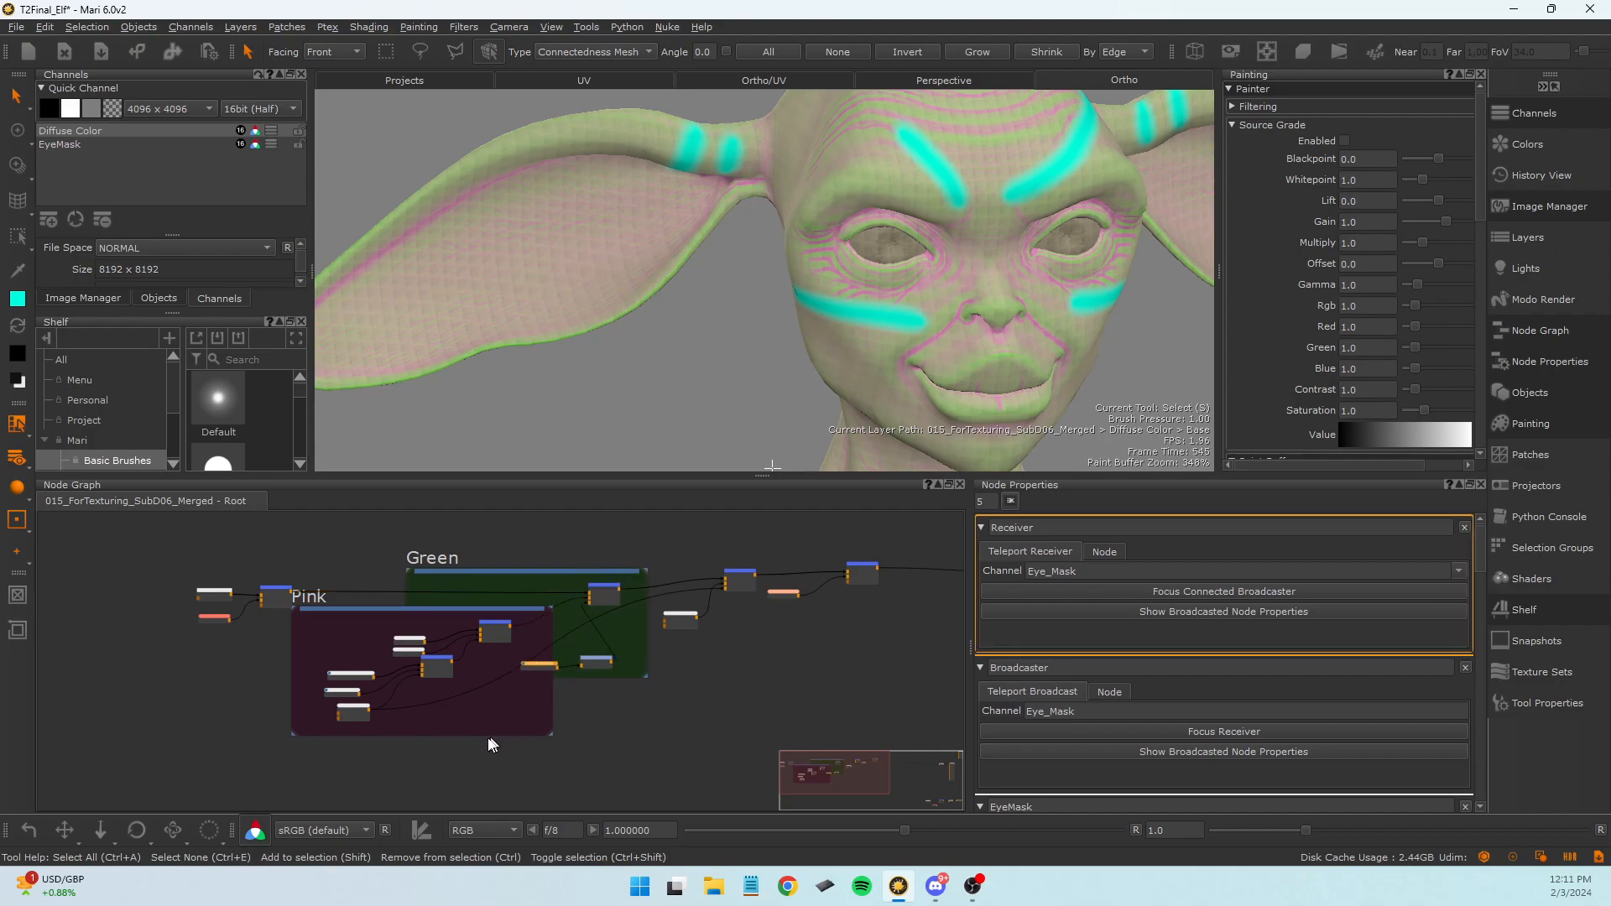
Select the Merge4 node at the end of the chain and open its properties.
middle_drag(562, 692, 560, 663)
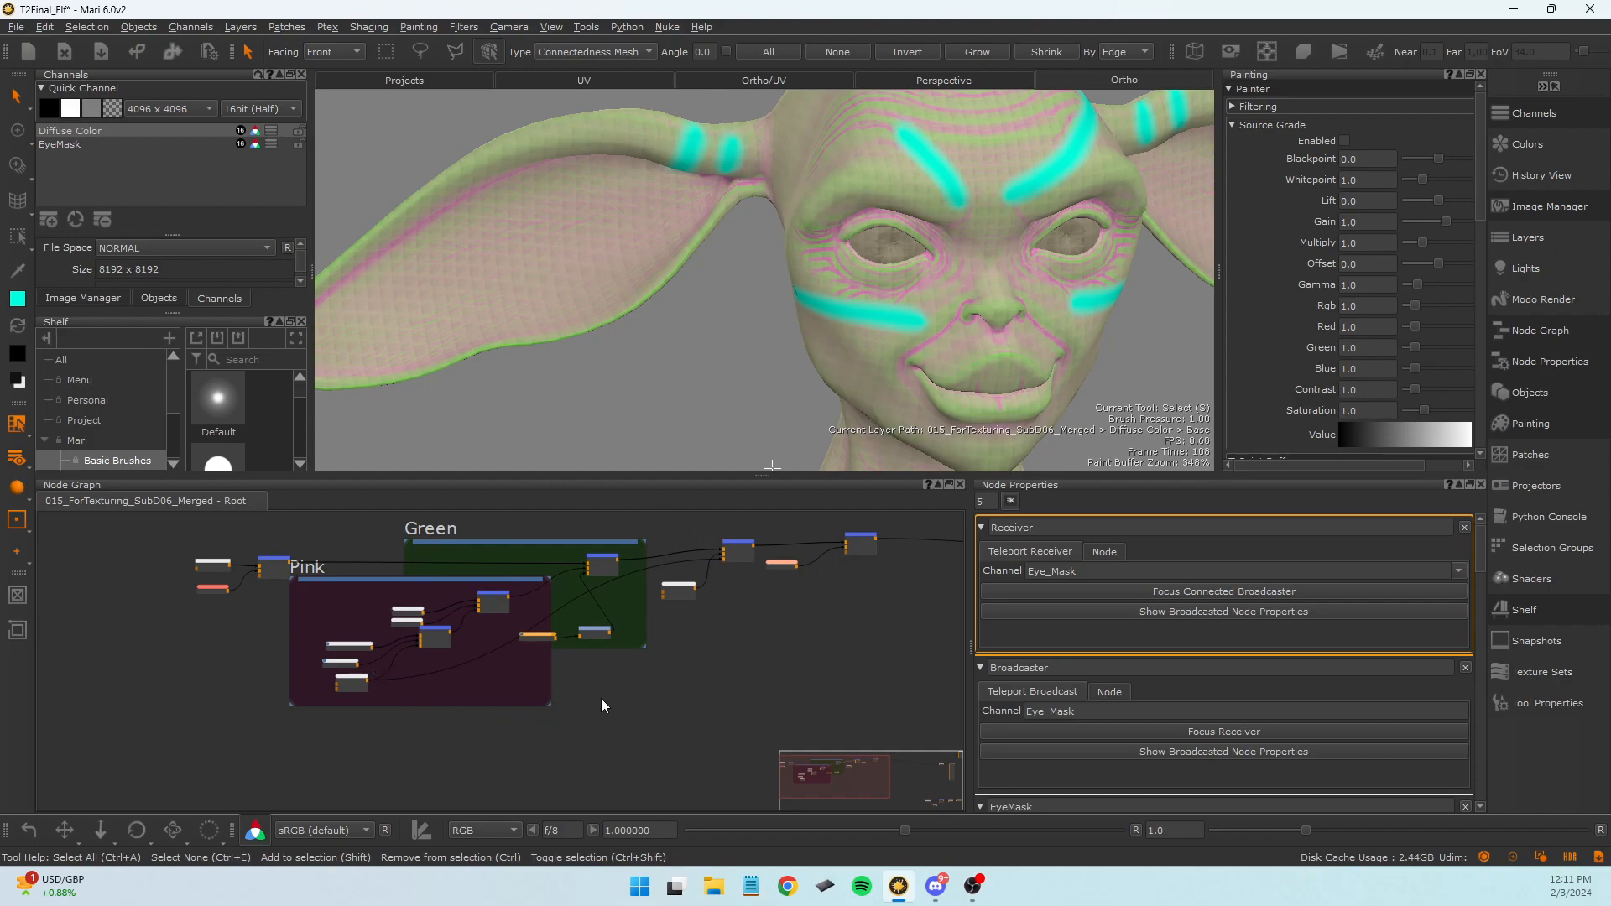
middle_drag(704, 662, 494, 677)
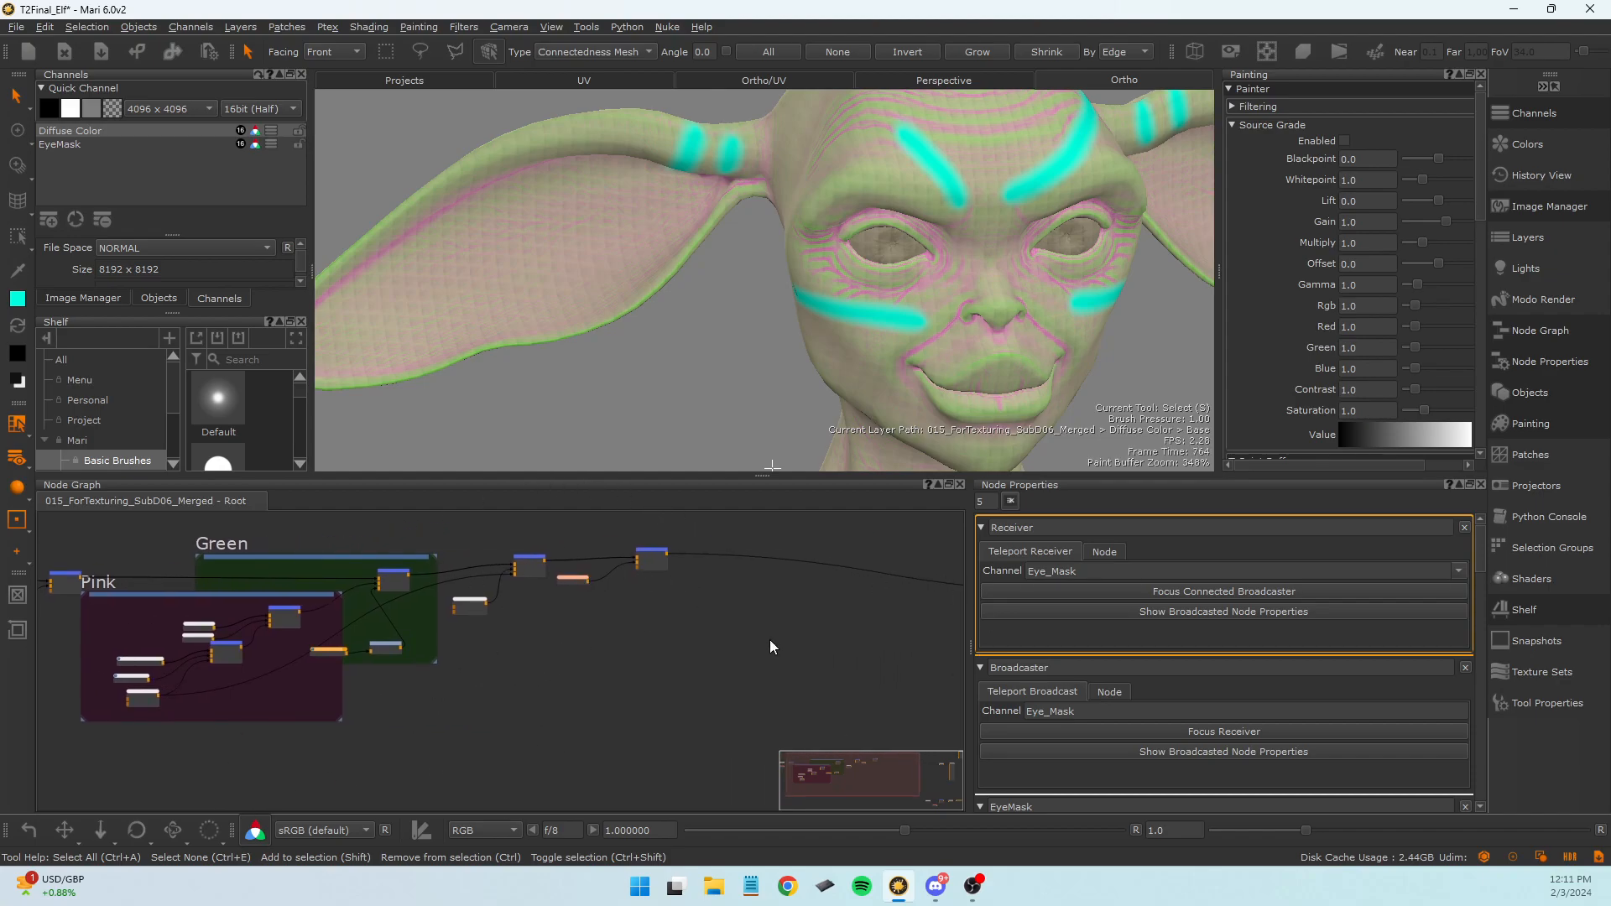
scroll(513, 661, up, 2)
scroll(517, 667, down, 2)
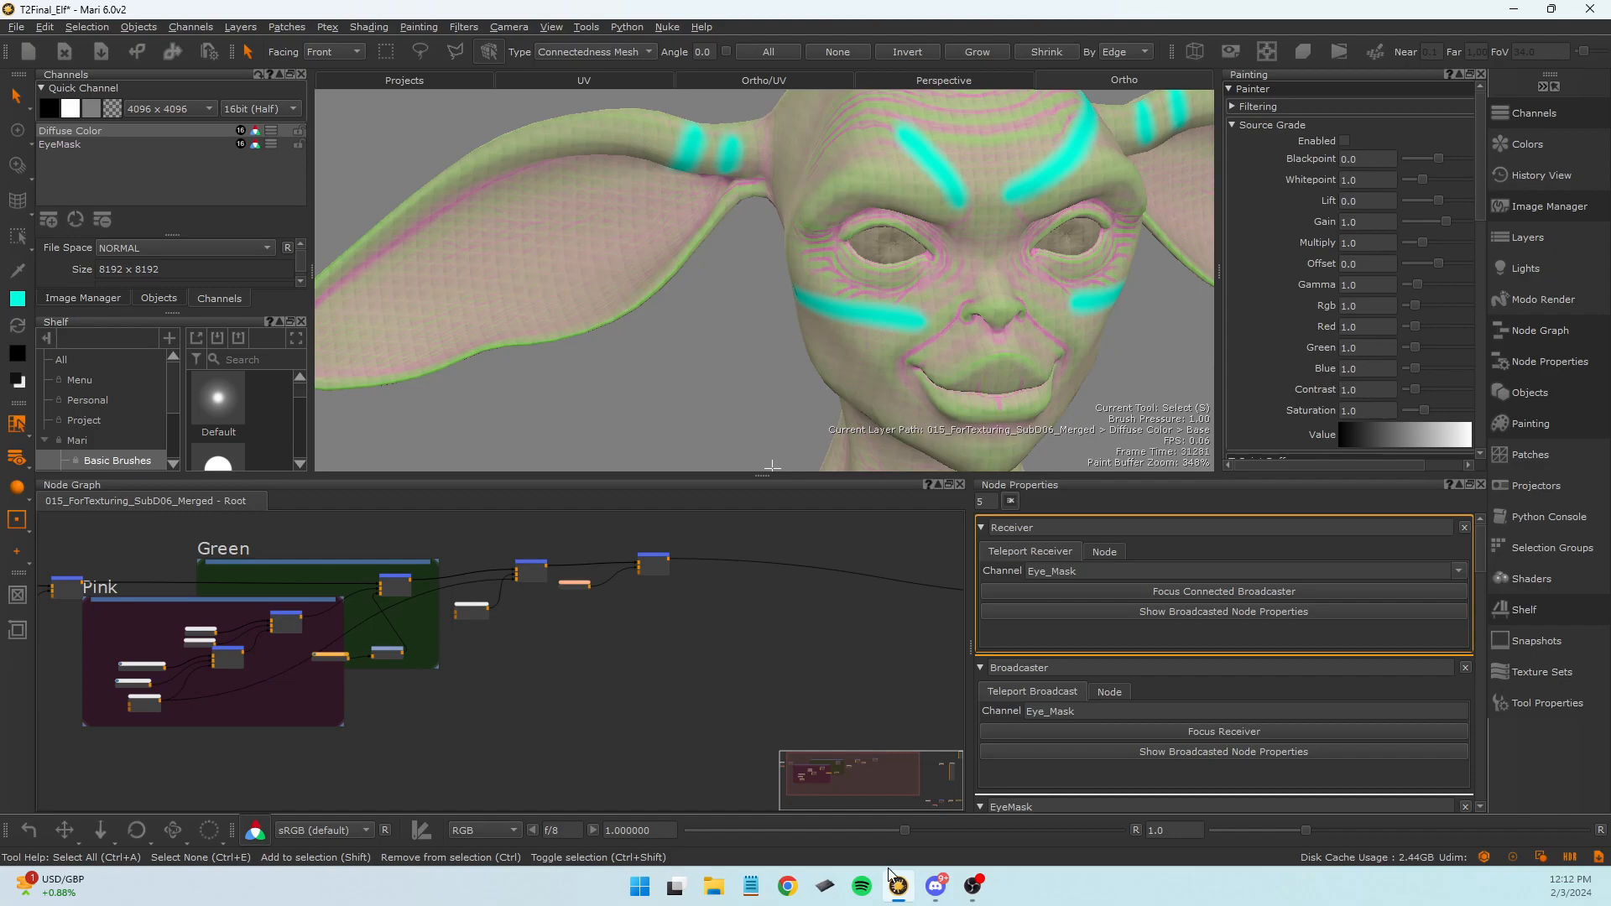
click(656, 574)
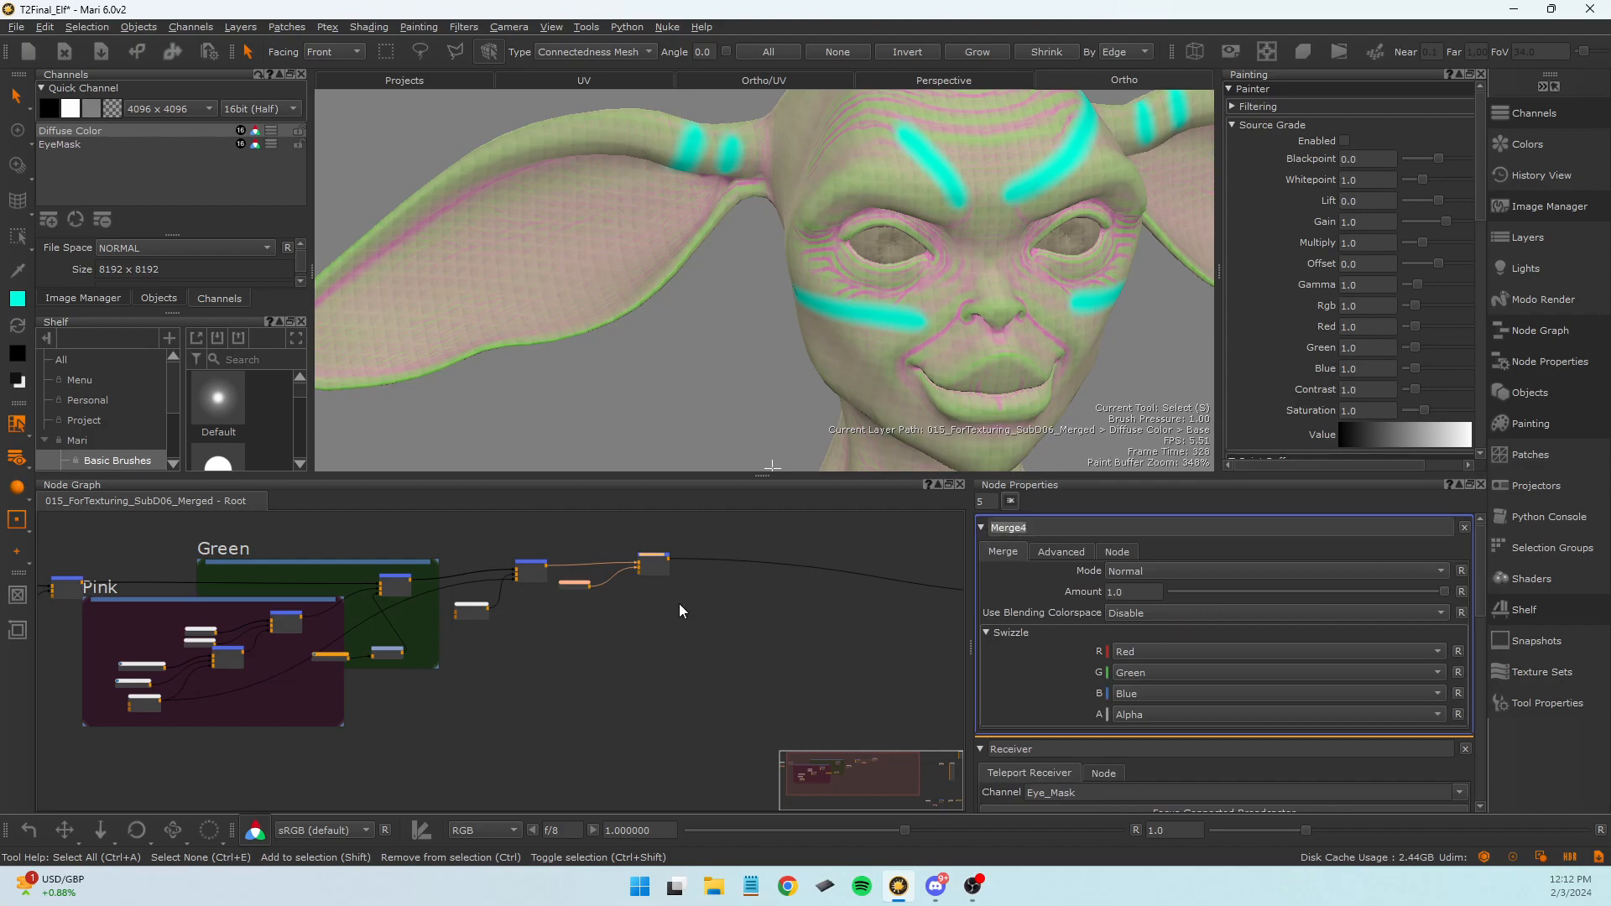
Rename the Merge4 node as PaintMerge and the Paint1 node feeding it as WarPaint.
scroll(681, 573, up, 5)
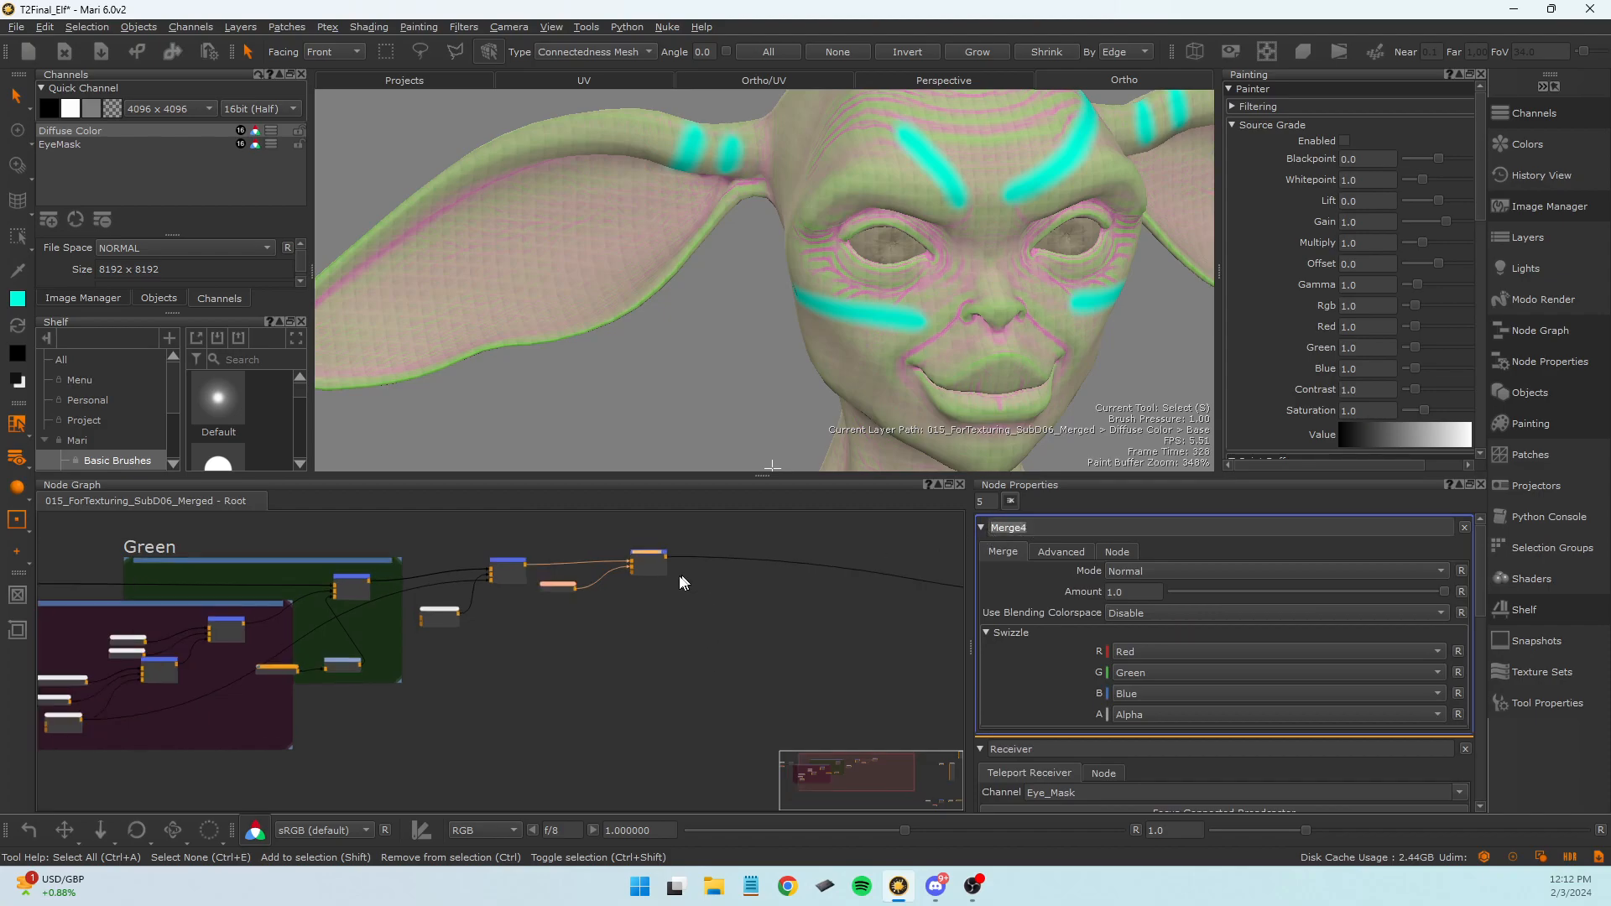
double_click(1028, 529)
text(Paint)
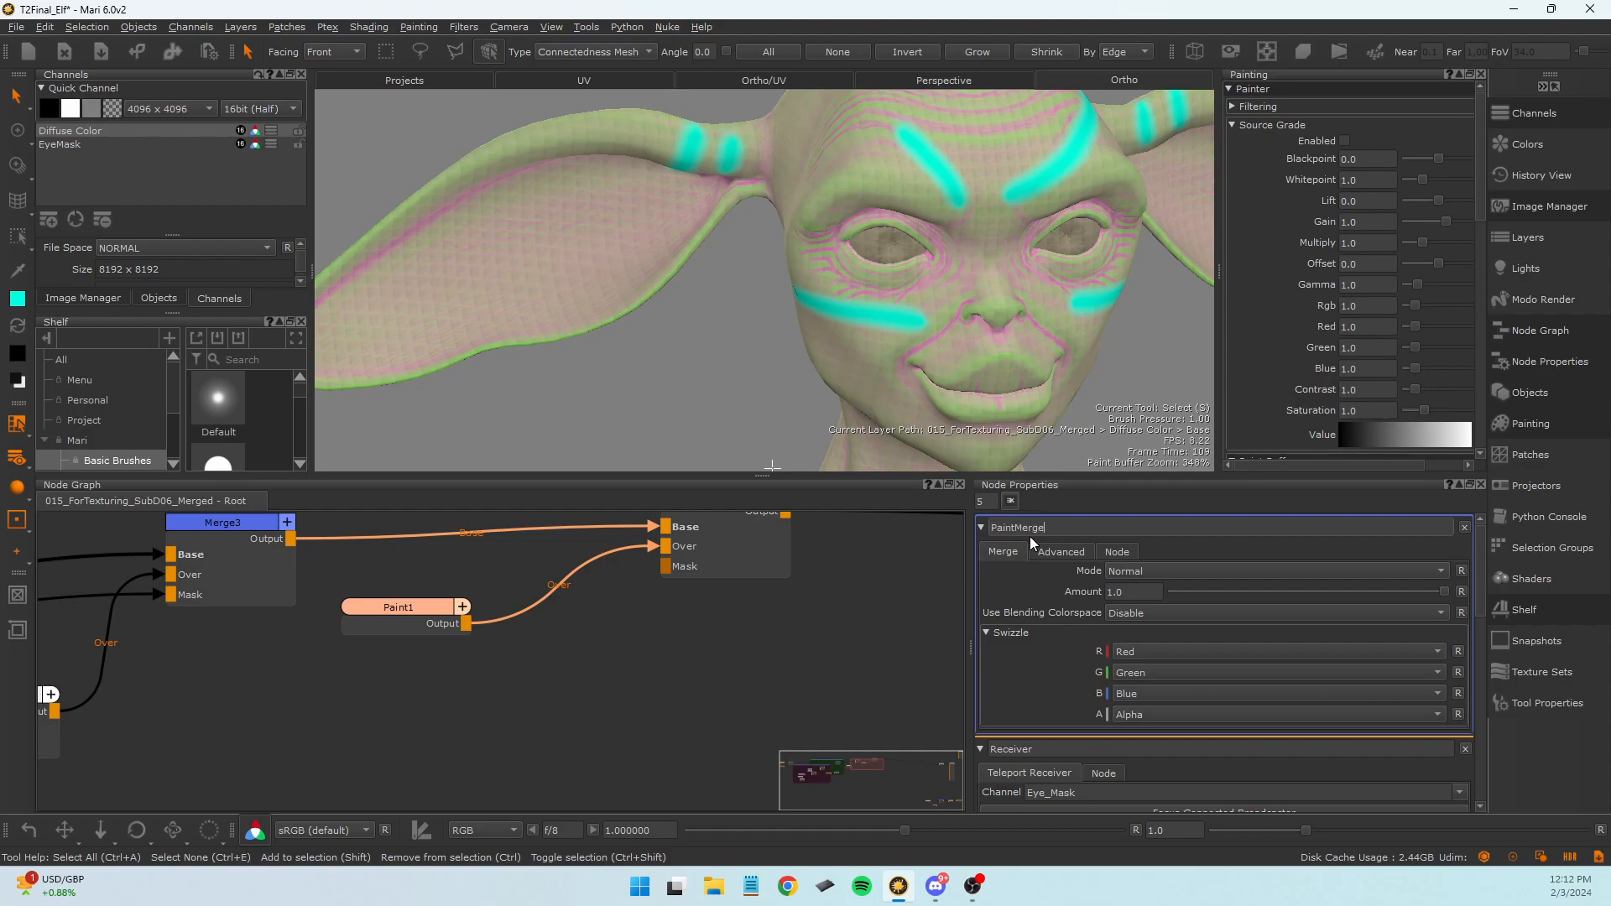
key(Return)
click(355, 615)
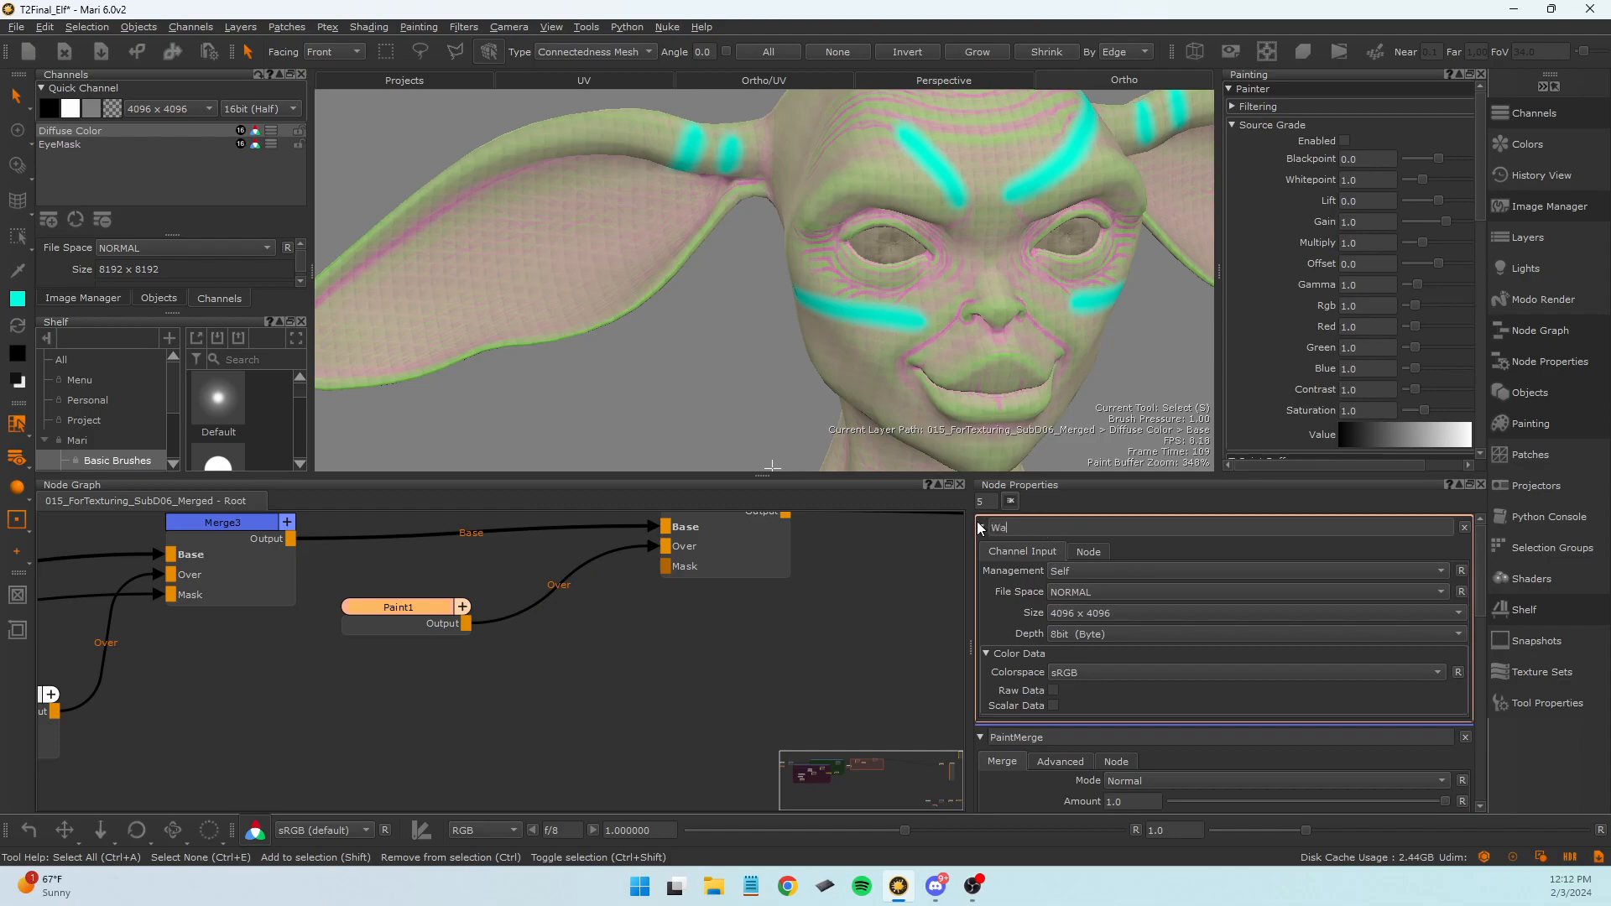
text(WarPaint)
key(Return)
Create a Backdrop node around the WarPaint and PaintMerge nodes.
scroll(606, 665, down, 4)
middle_drag(530, 703, 684, 727)
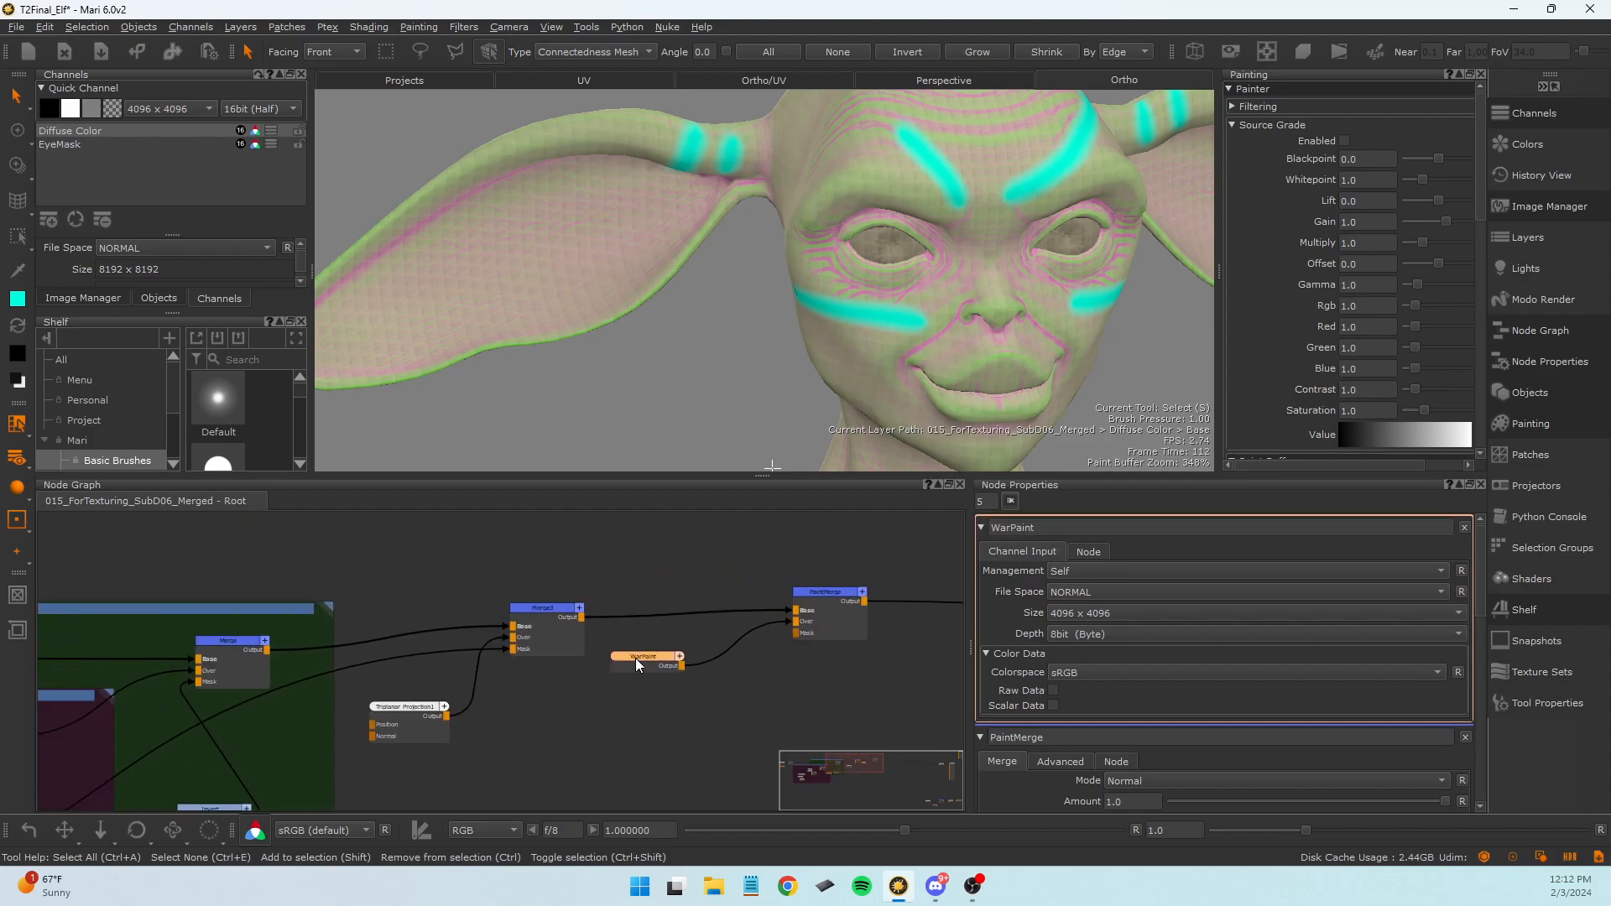
scroll(636, 658, up, 3)
scroll(850, 725, down, 6)
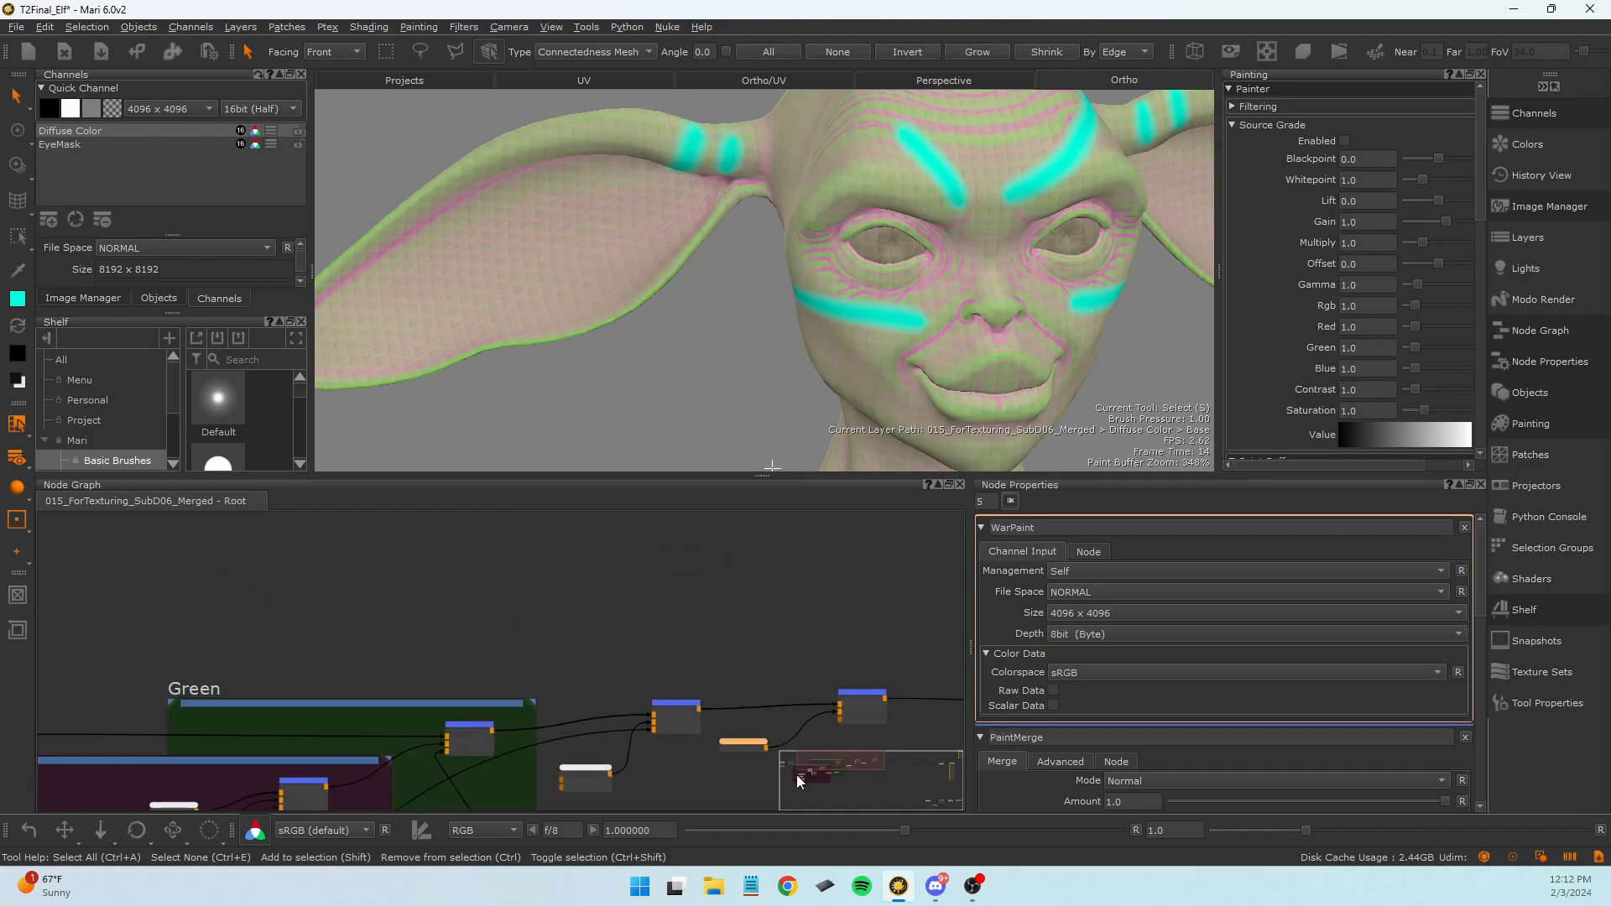
click(598, 577)
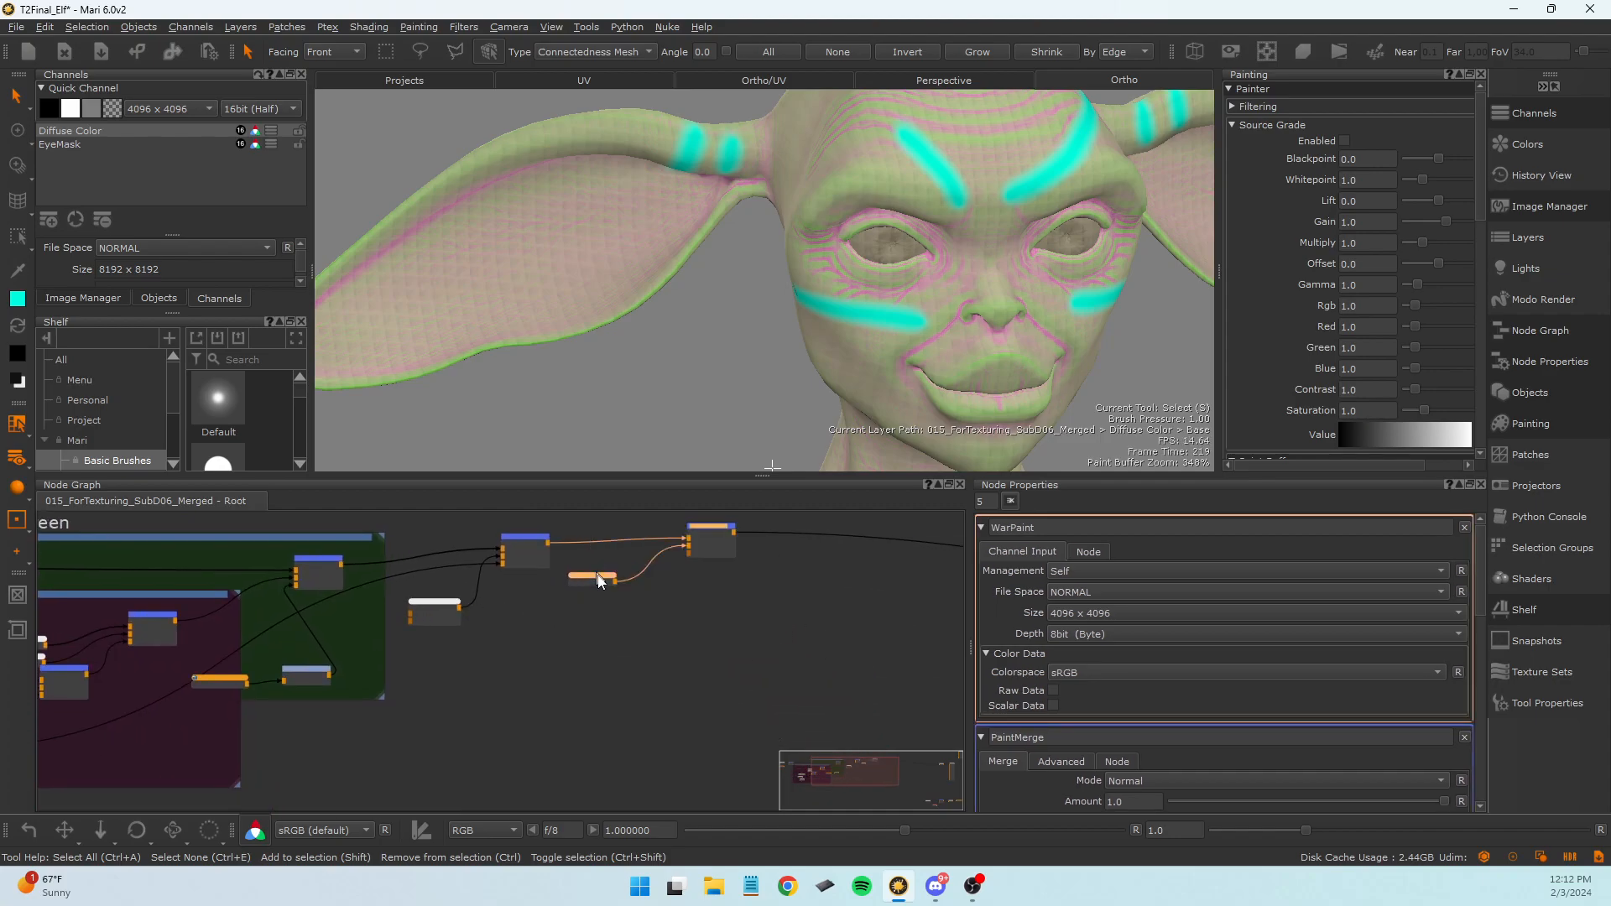
key(Tab)
text(back)
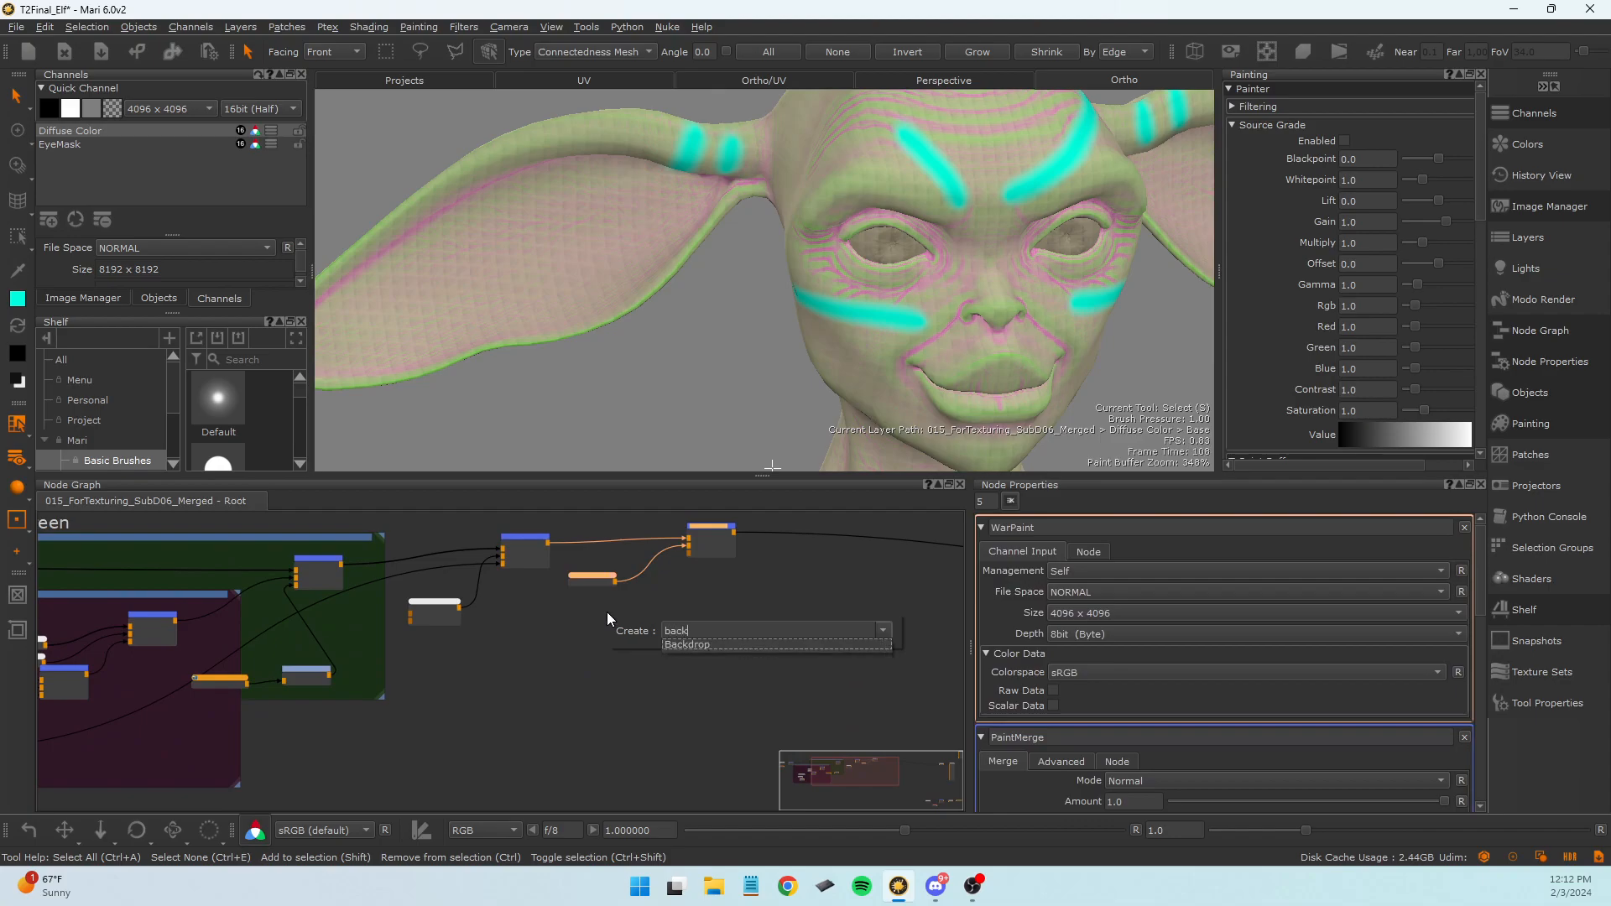
key(Return)
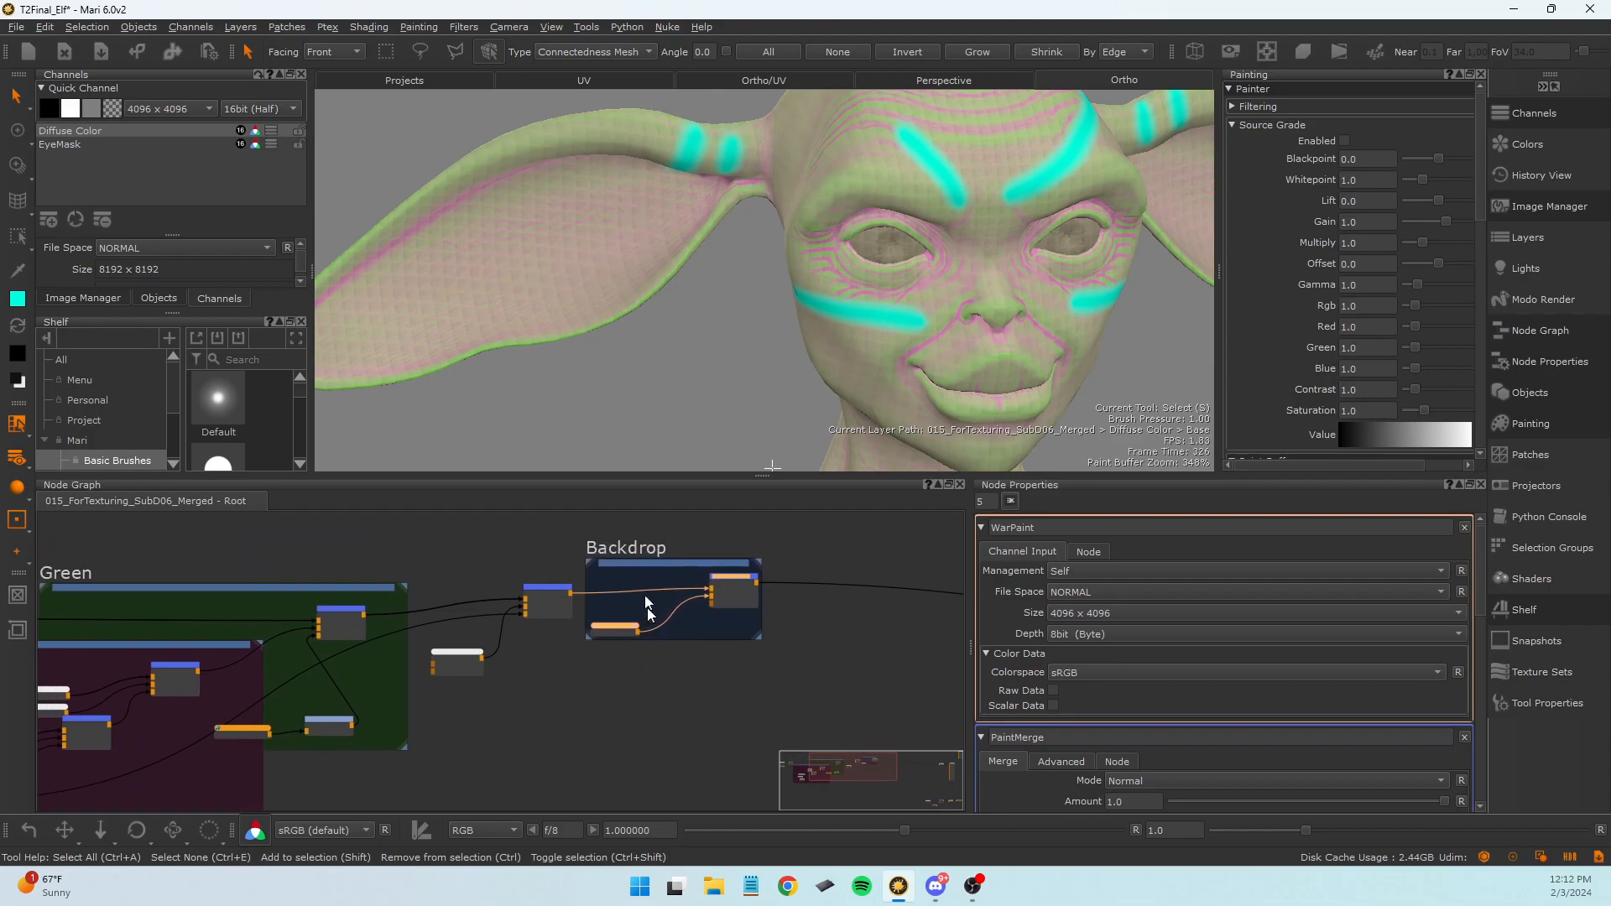
Name the new backdrop around the paint nodes warPaint.
click(652, 561)
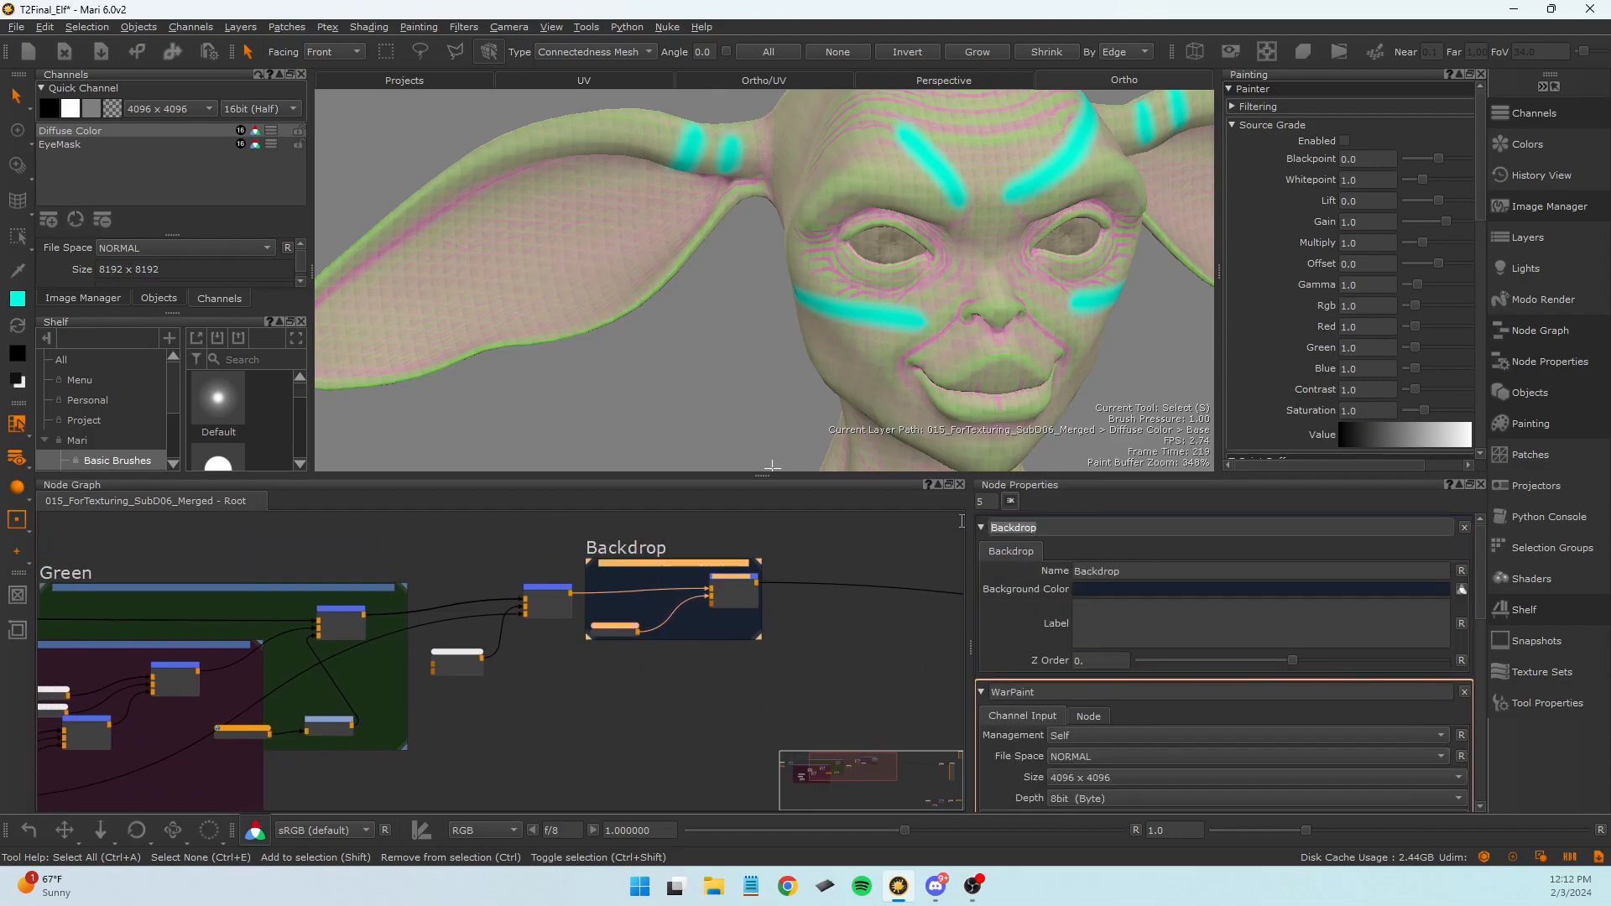
text(warPaint)
key(Return)
click(758, 711)
Examine the whole node graph from the Pink, Green and warPaint backdrops to the separate EyeMask node chain.
scroll(546, 744, down, 4)
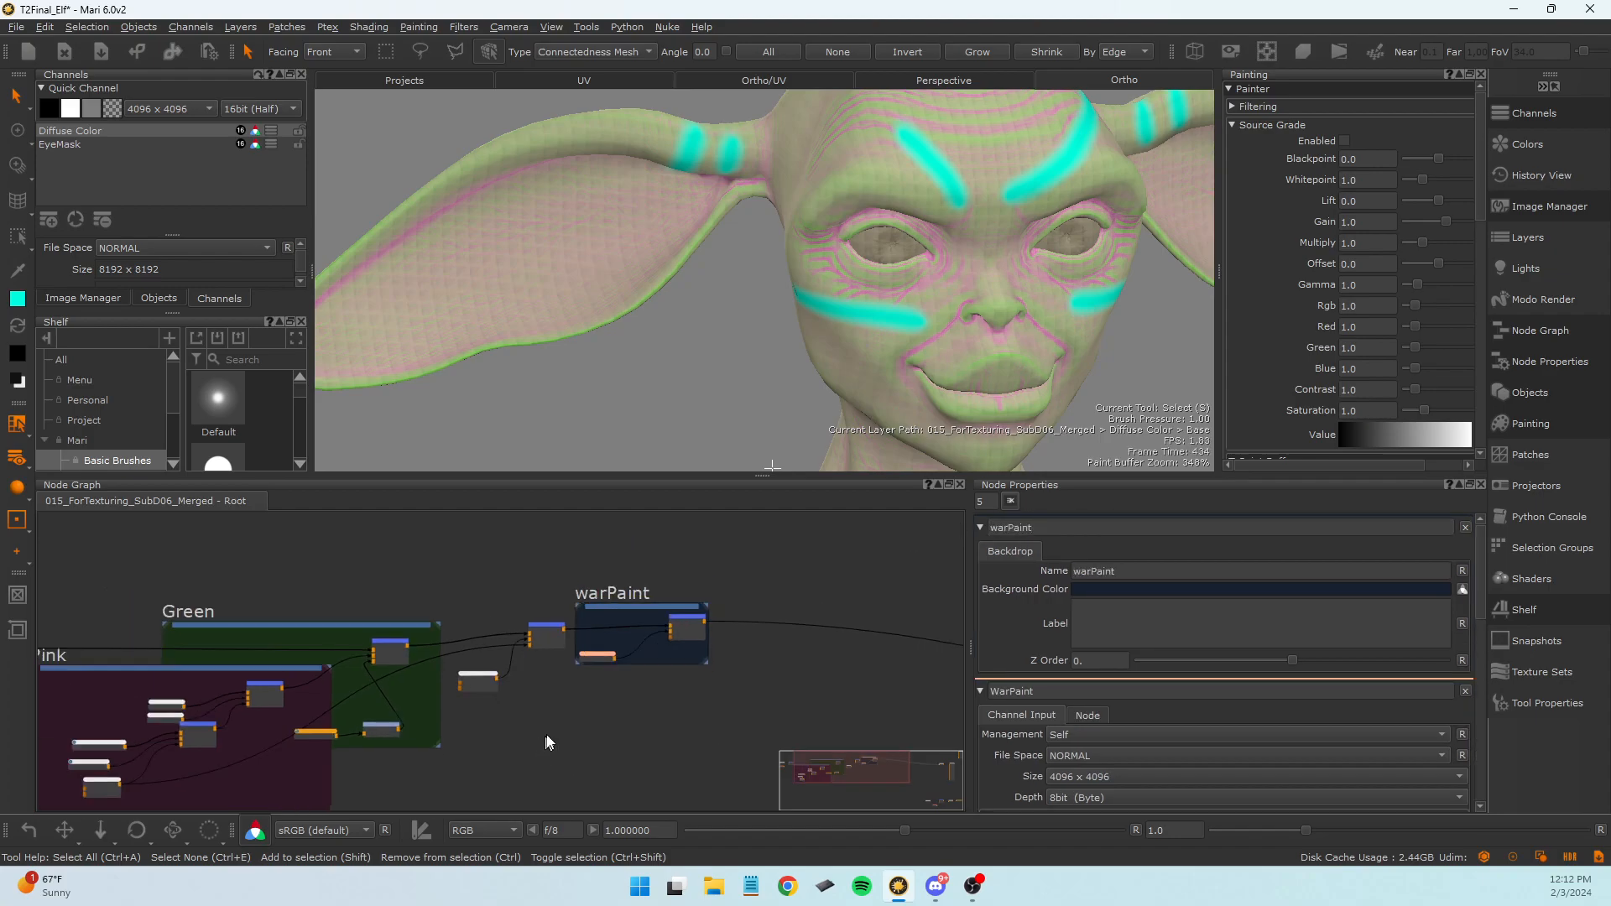
middle_drag(547, 738, 580, 638)
scroll(580, 637, down, 3)
scroll(587, 644, up, 2)
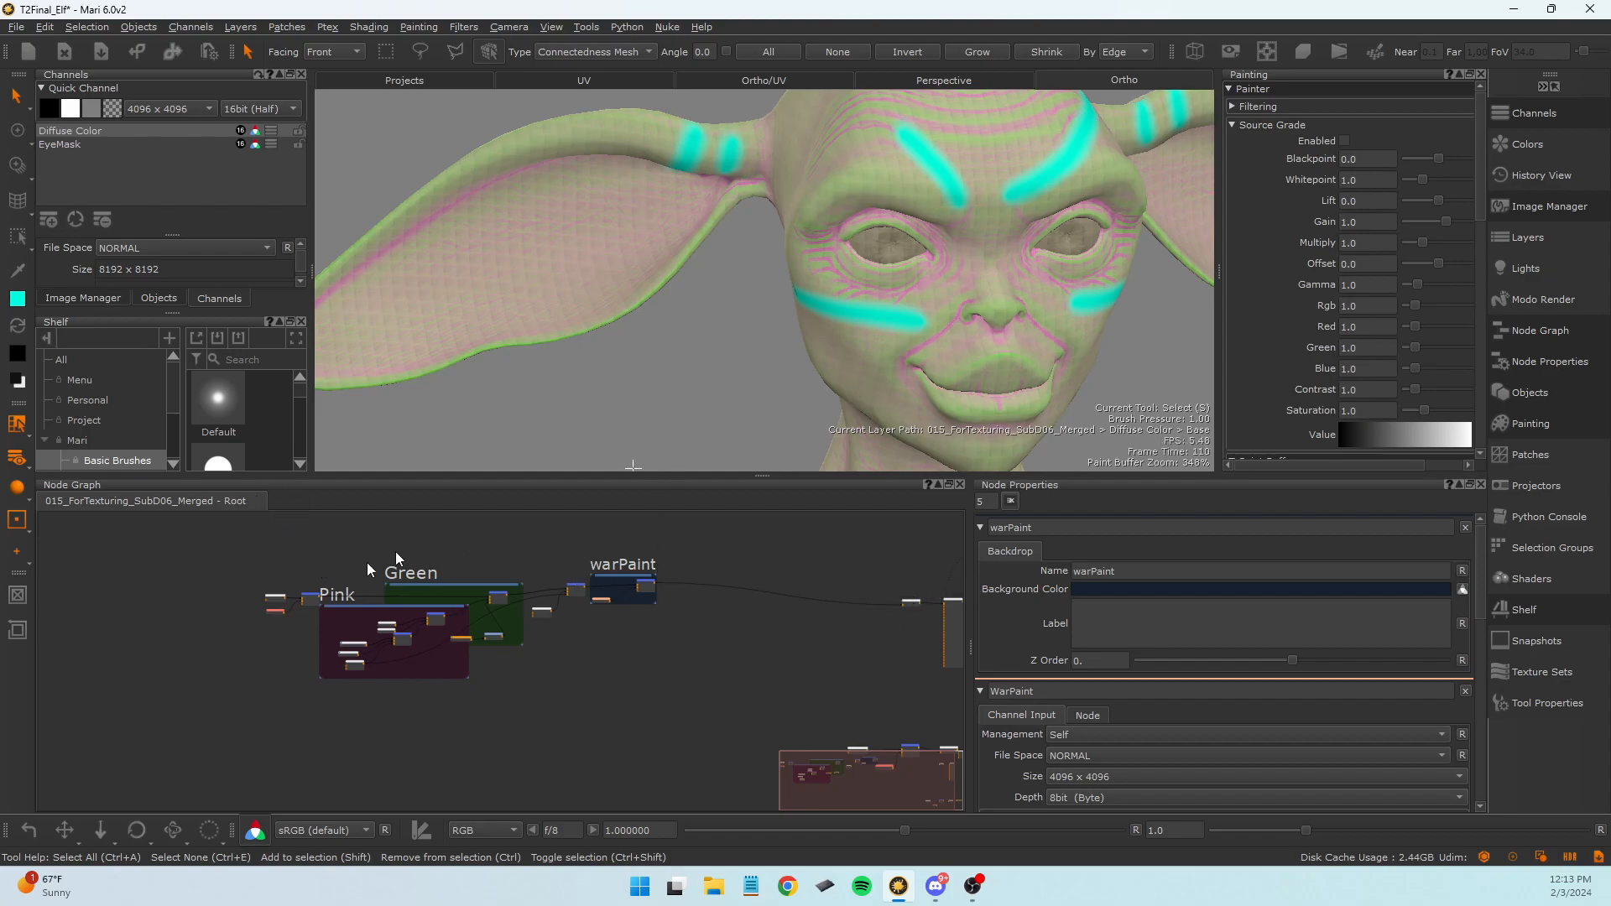
scroll(662, 682, down, 2)
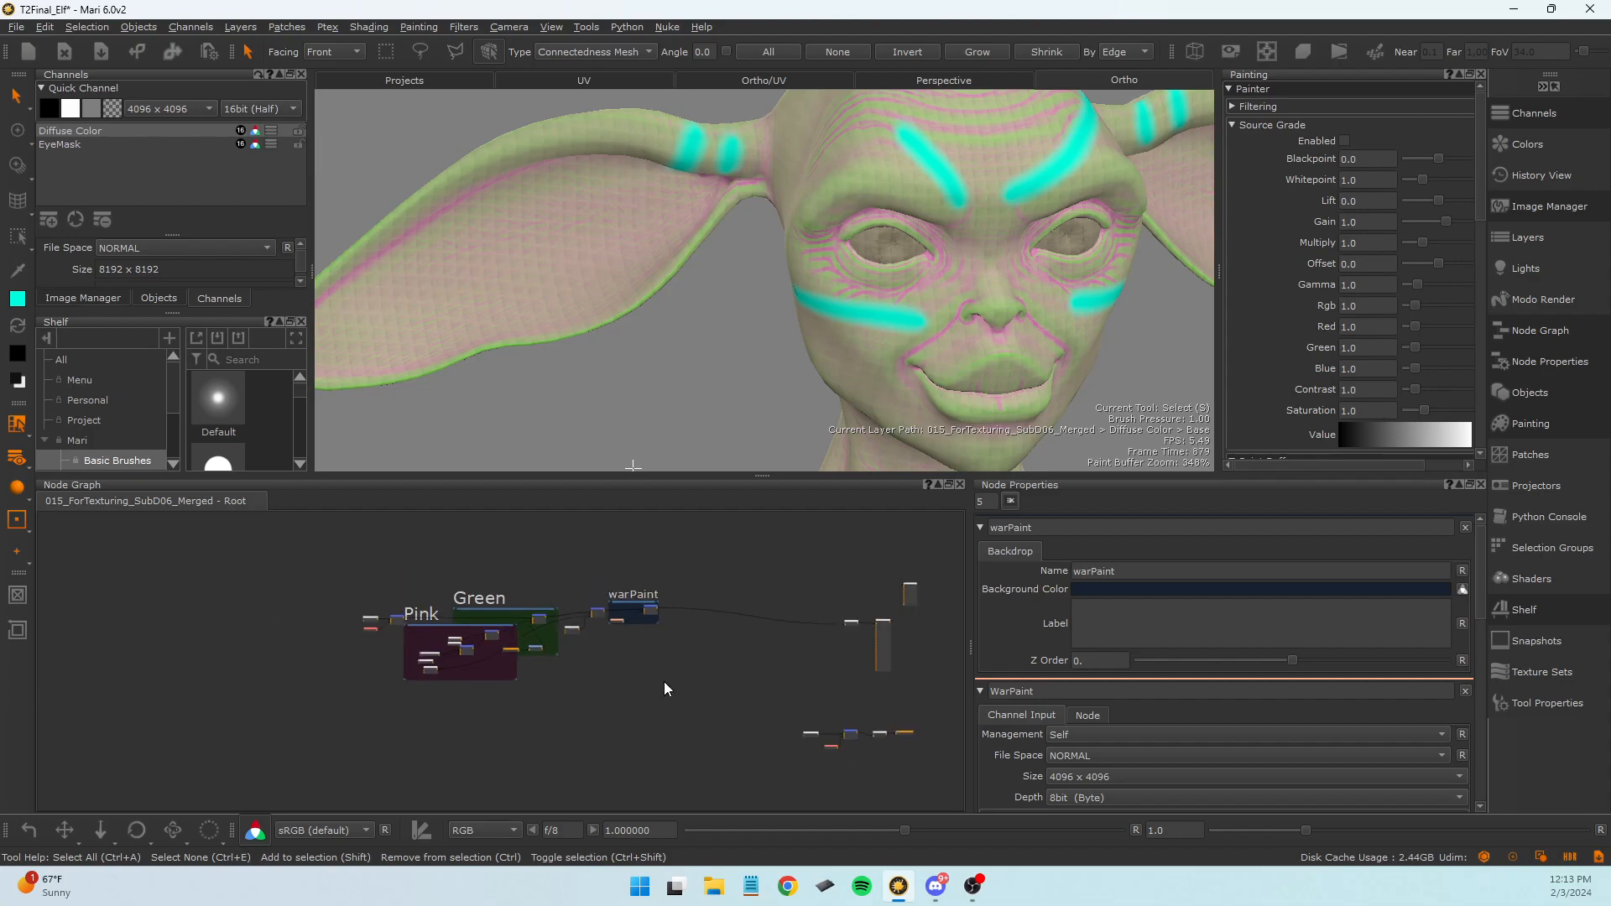
drag(926, 715, 823, 762)
middle_drag(948, 750, 450, 627)
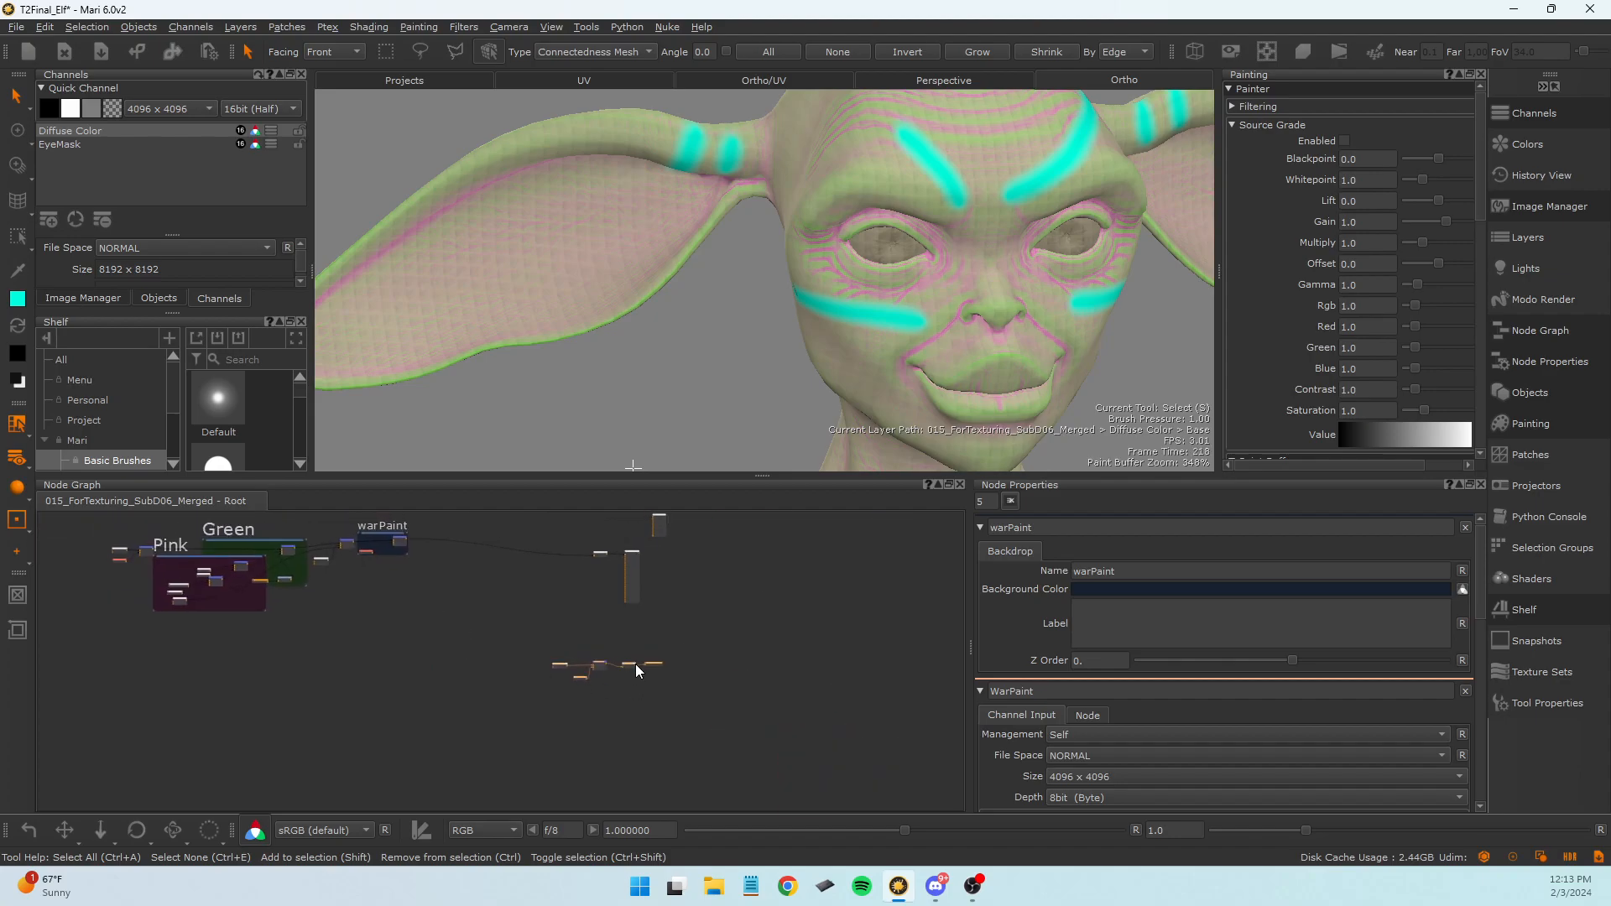
scroll(636, 670, up, 5)
middle_drag(705, 684, 712, 698)
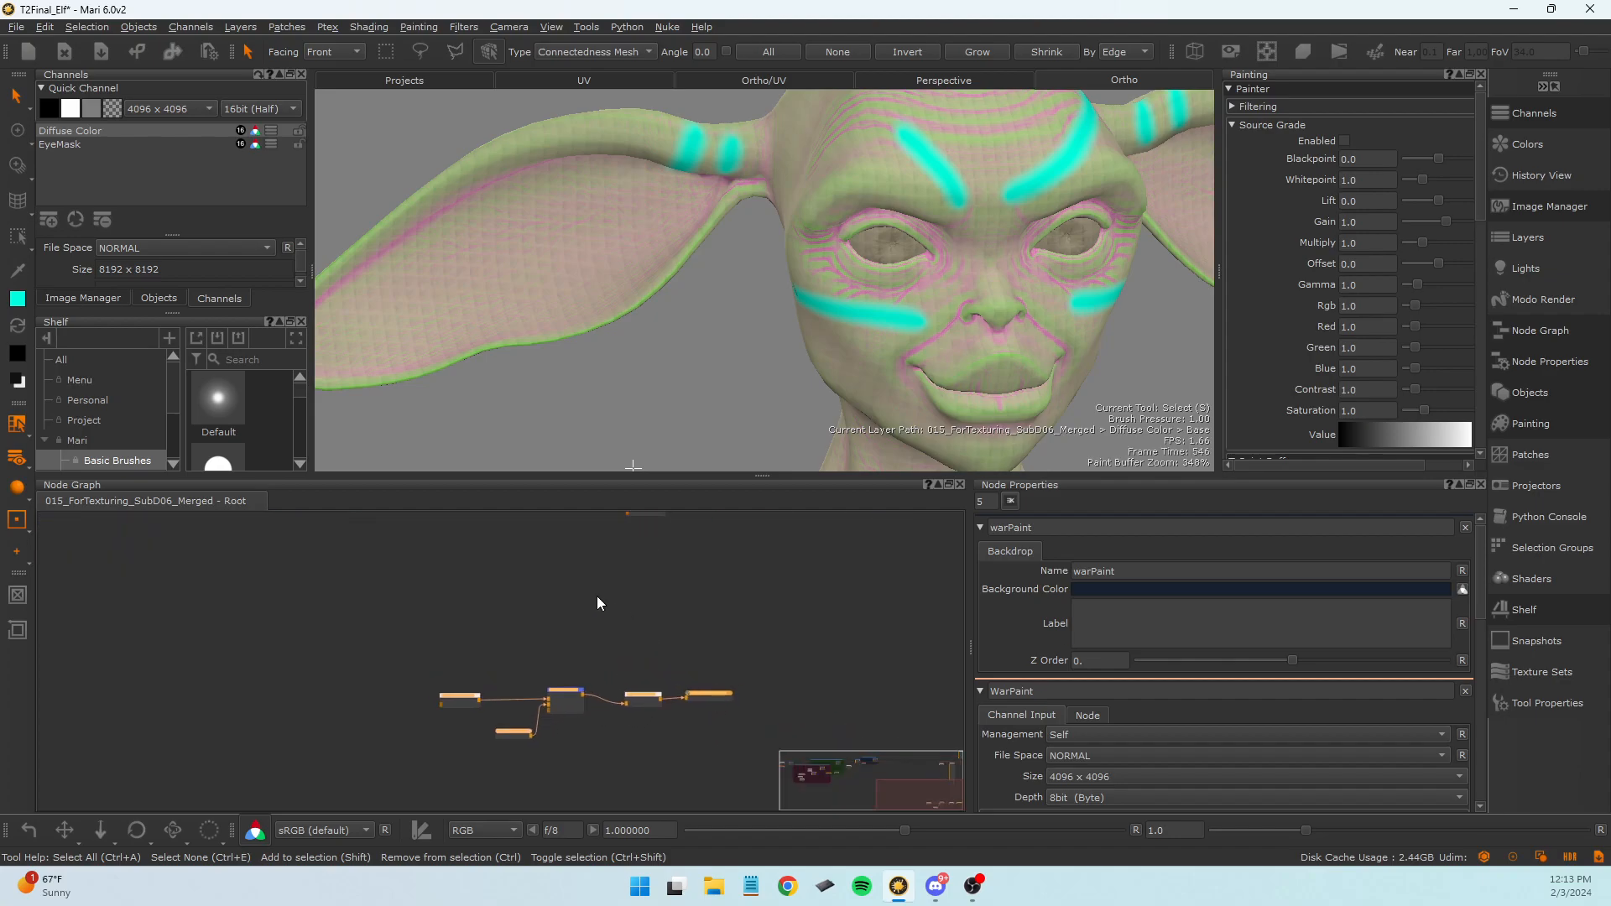
middle_drag(597, 601, 781, 688)
scroll(441, 563, down, 3)
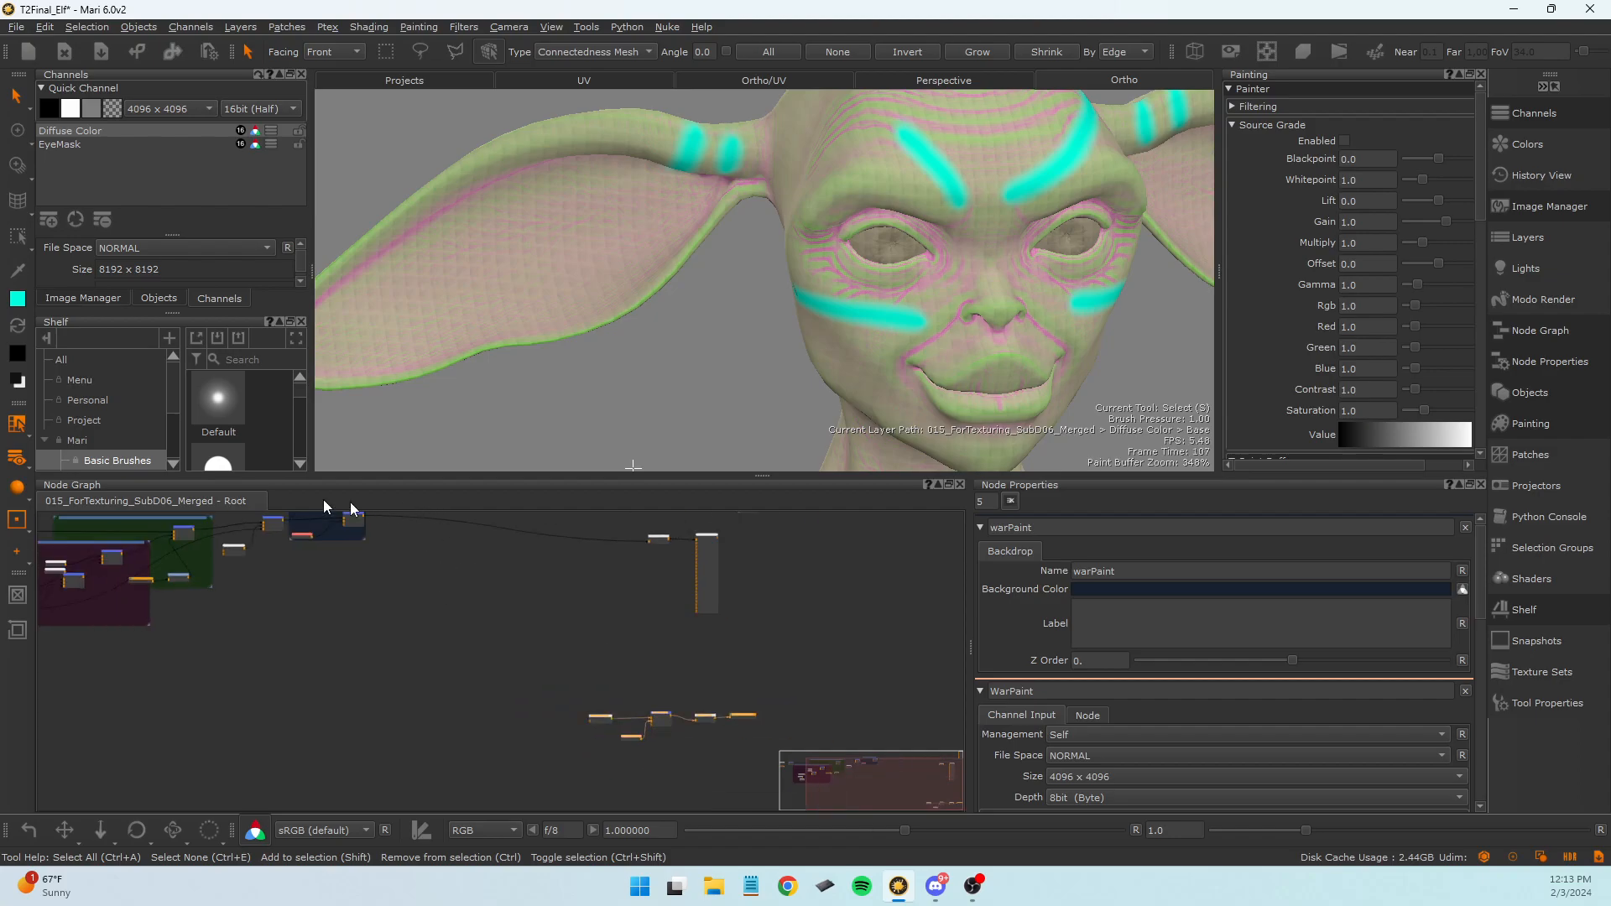
Move the orange node at the end of the separate EyeMask chain slightly upward.
scroll(394, 636, down, 3)
scroll(526, 677, up, 4)
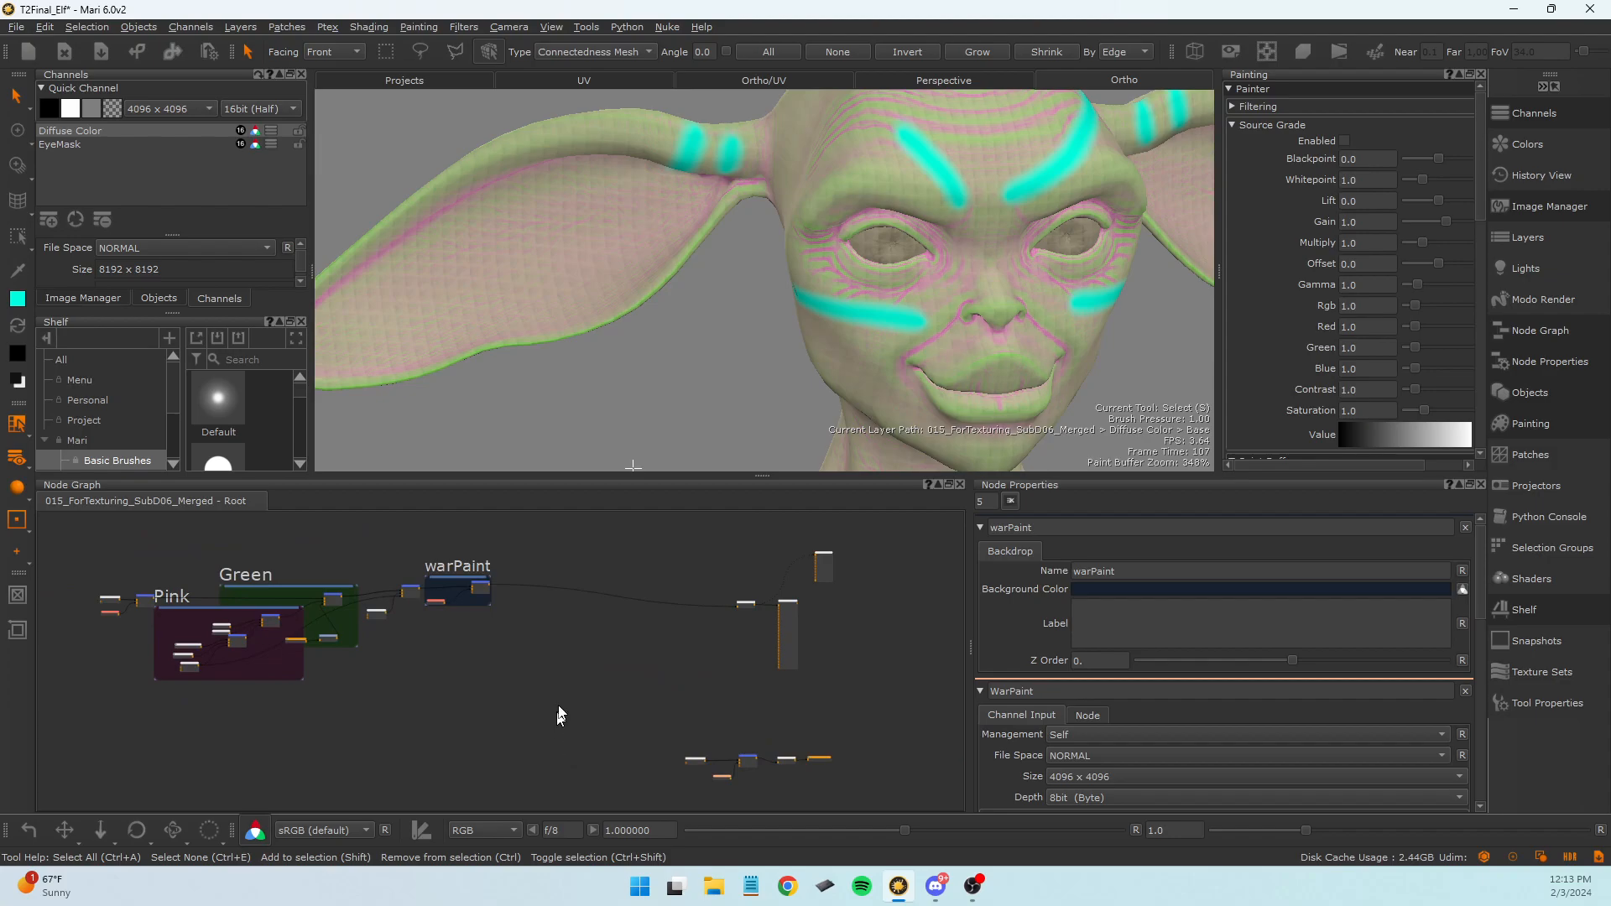
drag(813, 759, 809, 747)
mouse_move(587, 705)
middle_down()
mouse_move(657, 751)
mouse_move(599, 690)
middle_up()
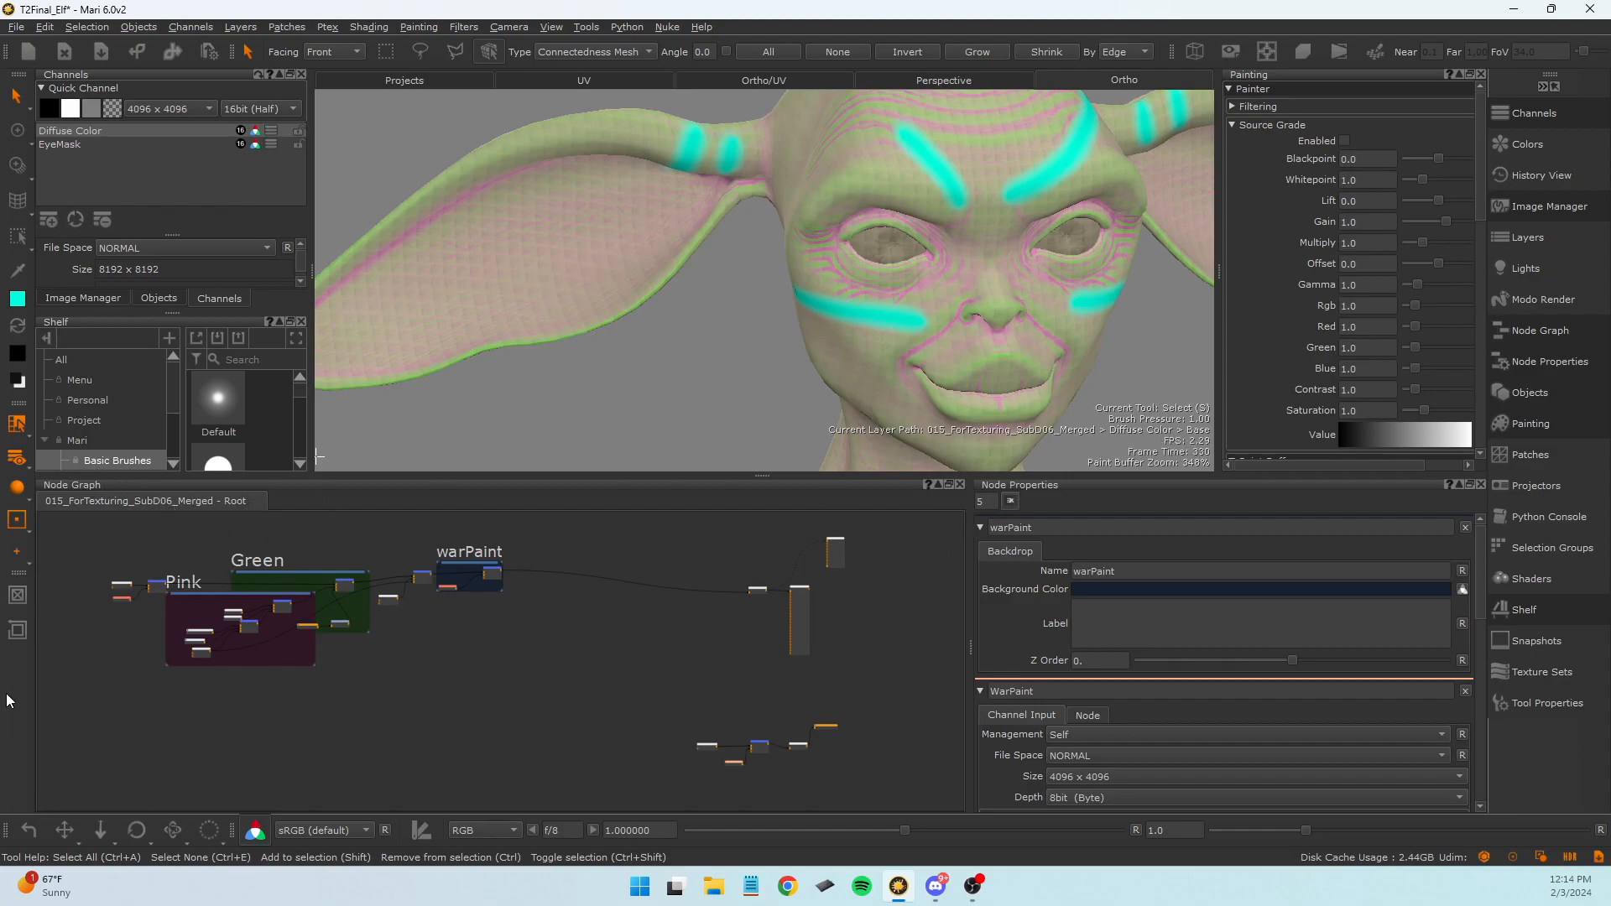
Undock the Node Graph and Node Properties palettes and move both floating windows out of the main window.
click(949, 483)
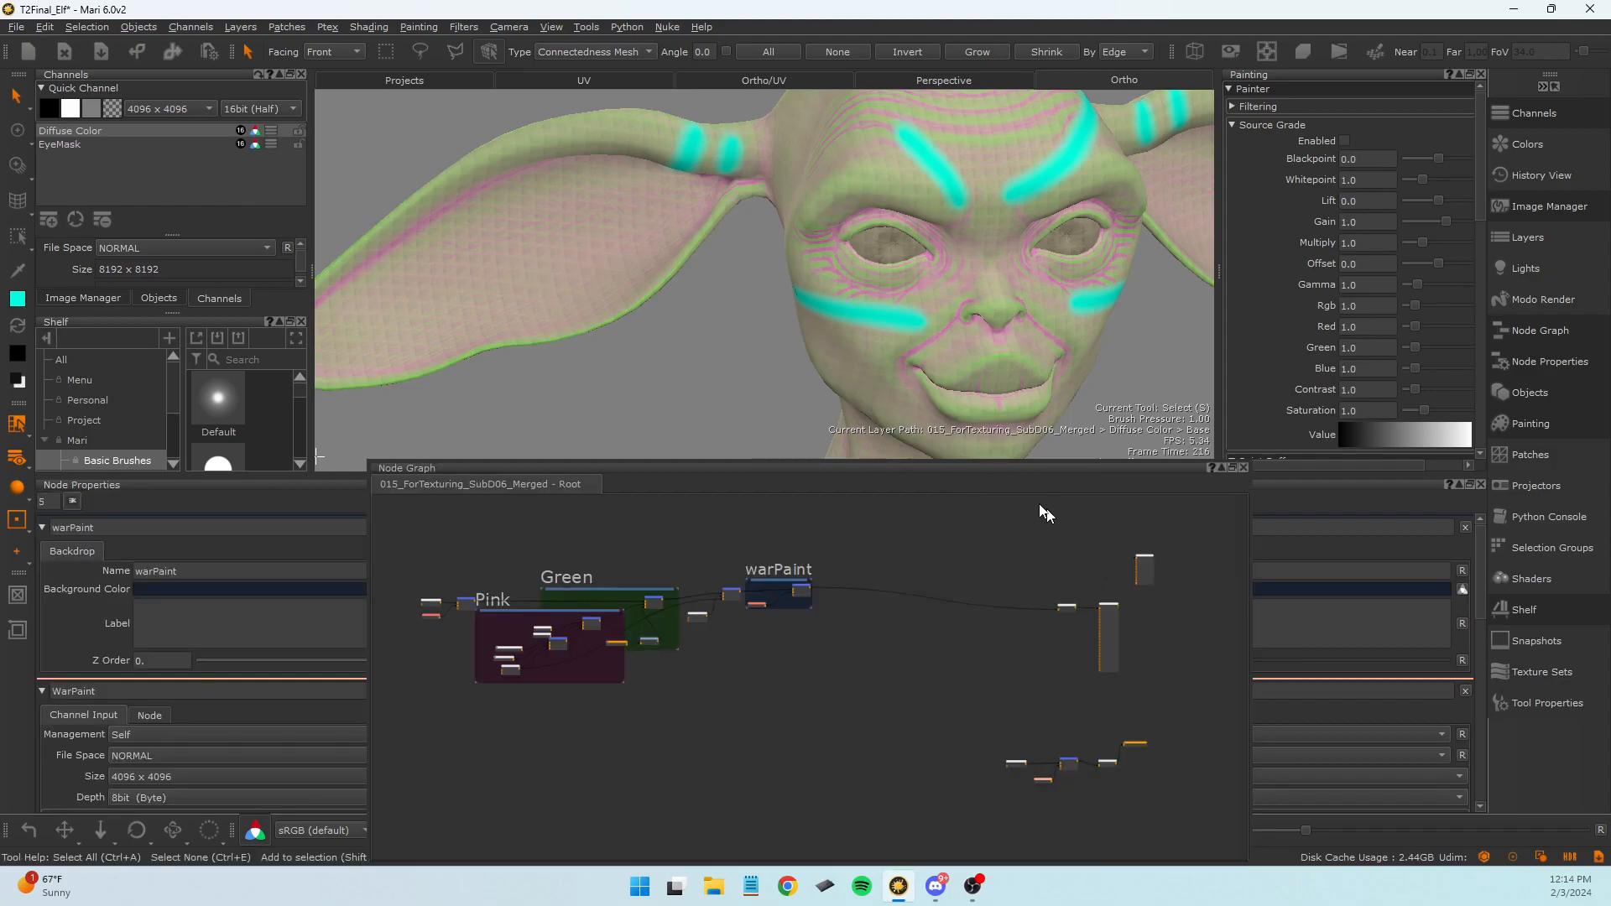
click(1470, 480)
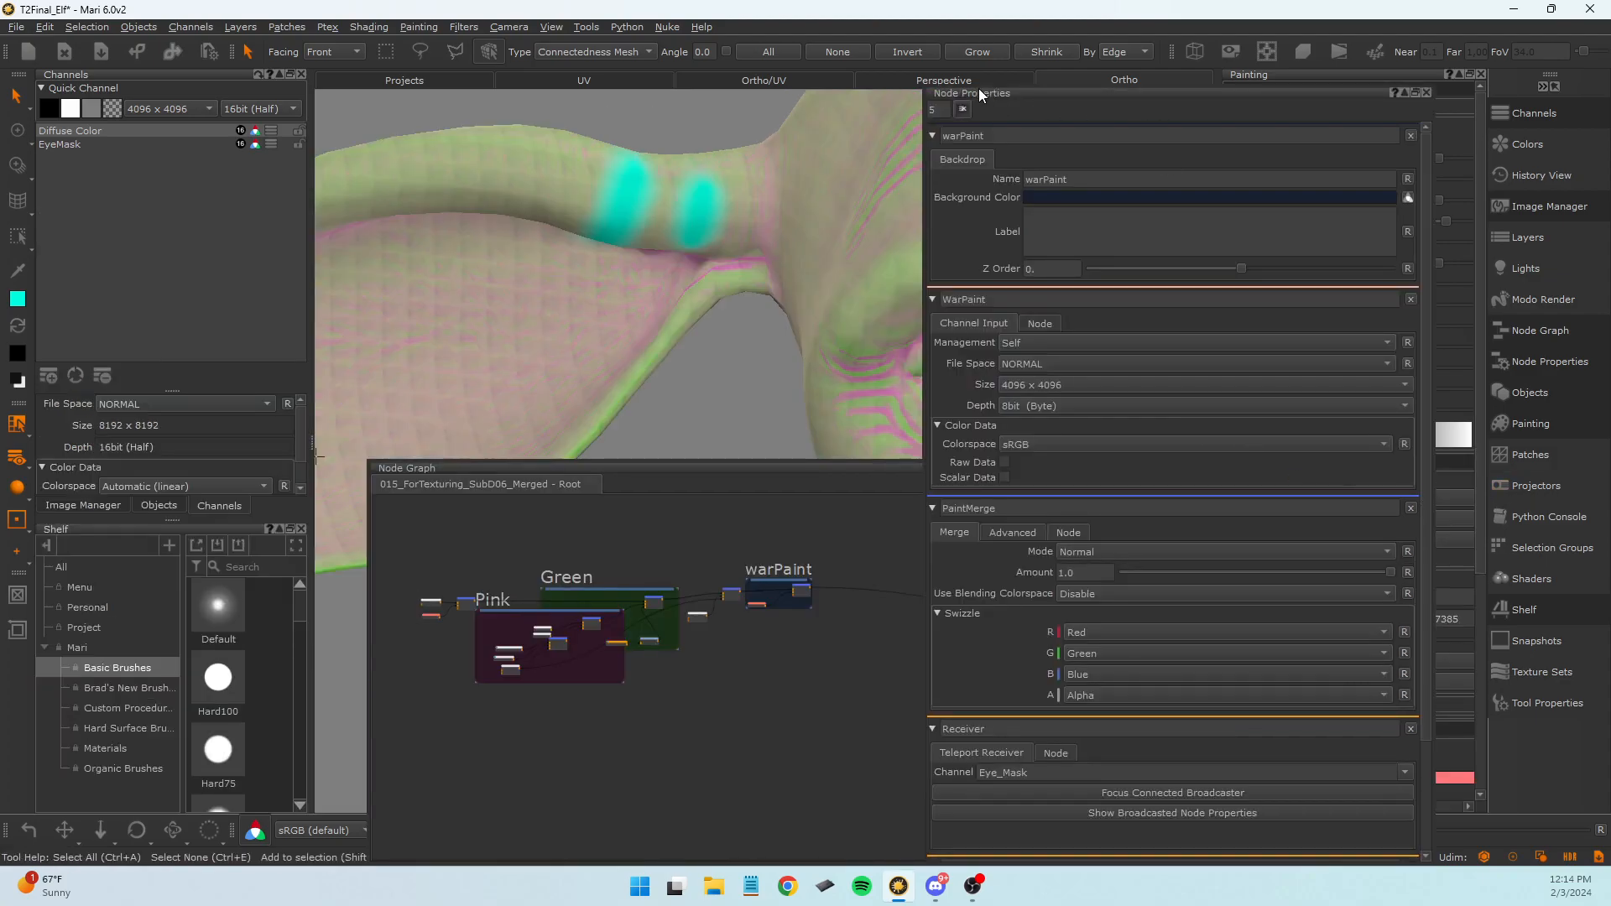
mouse_move(978, 89)
mouse_down()
mouse_move(1040, 156)
mouse_move(1130, 596)
mouse_move(1221, 516)
mouse_up()
drag(955, 456, 0, 323)
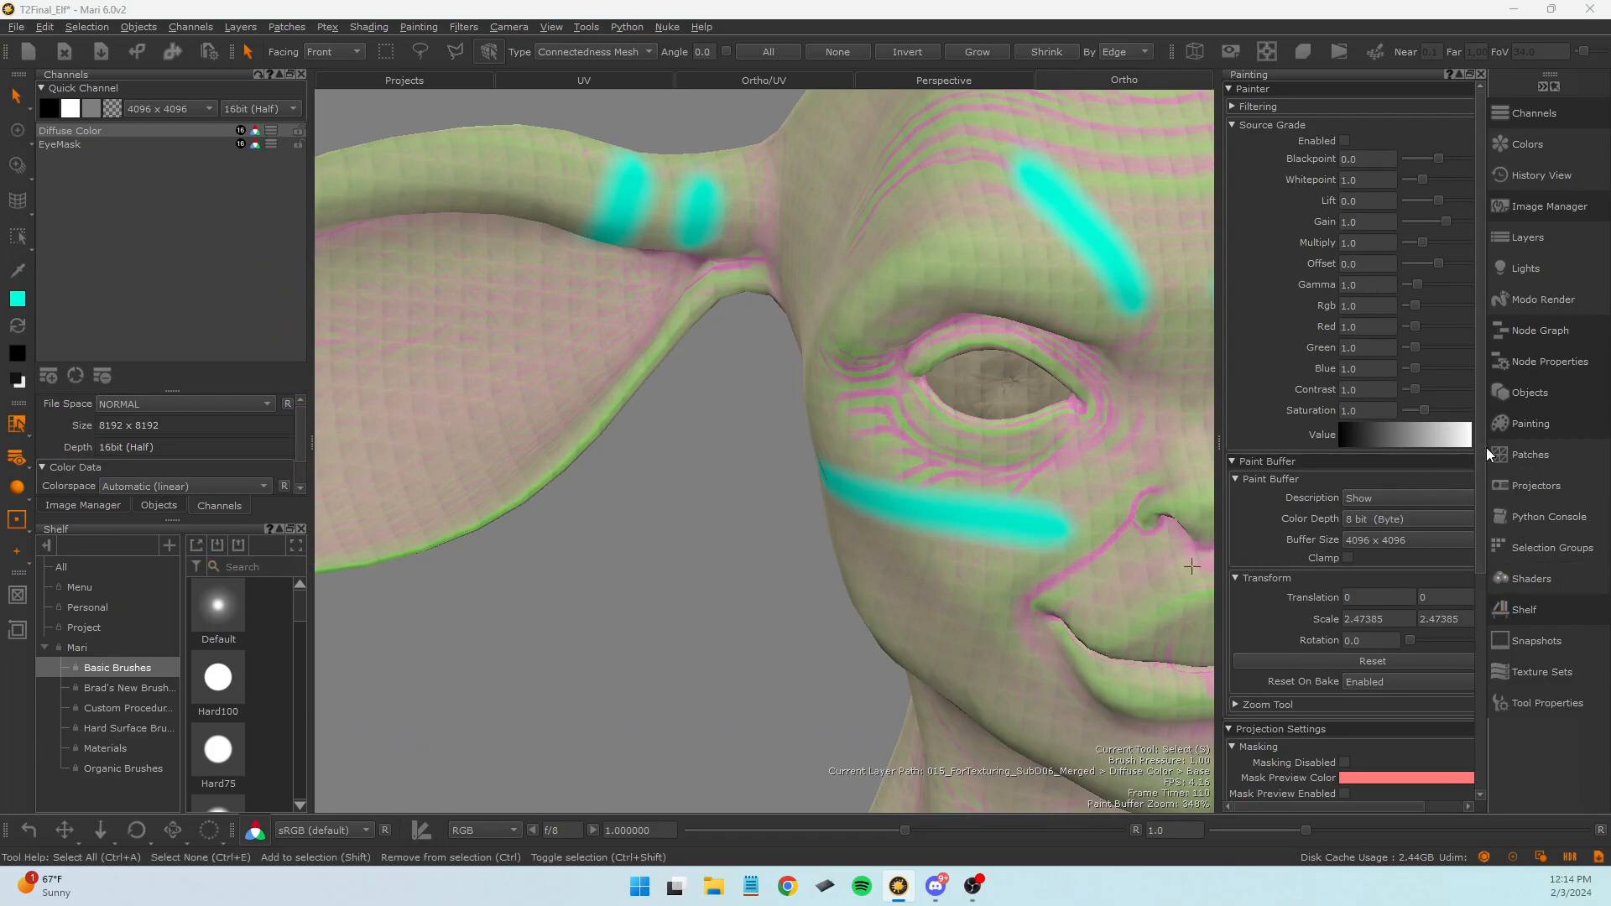
Collapse the palette shortcut list to icons only and look through the Painting palette's settings.
click(1542, 87)
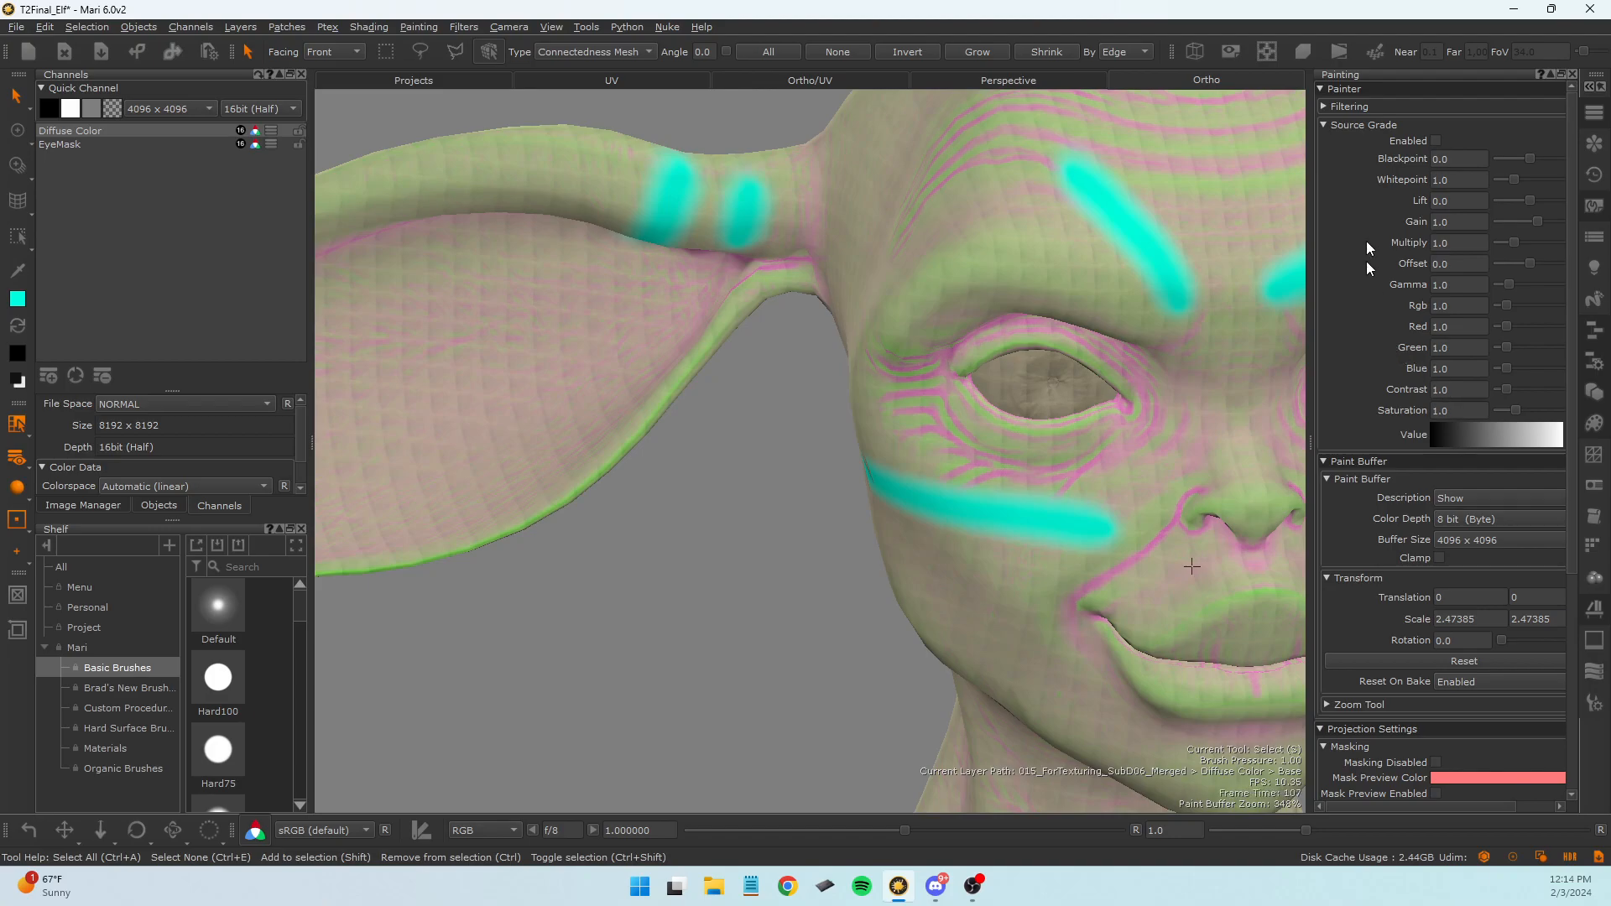
scroll(1381, 557, down, 5)
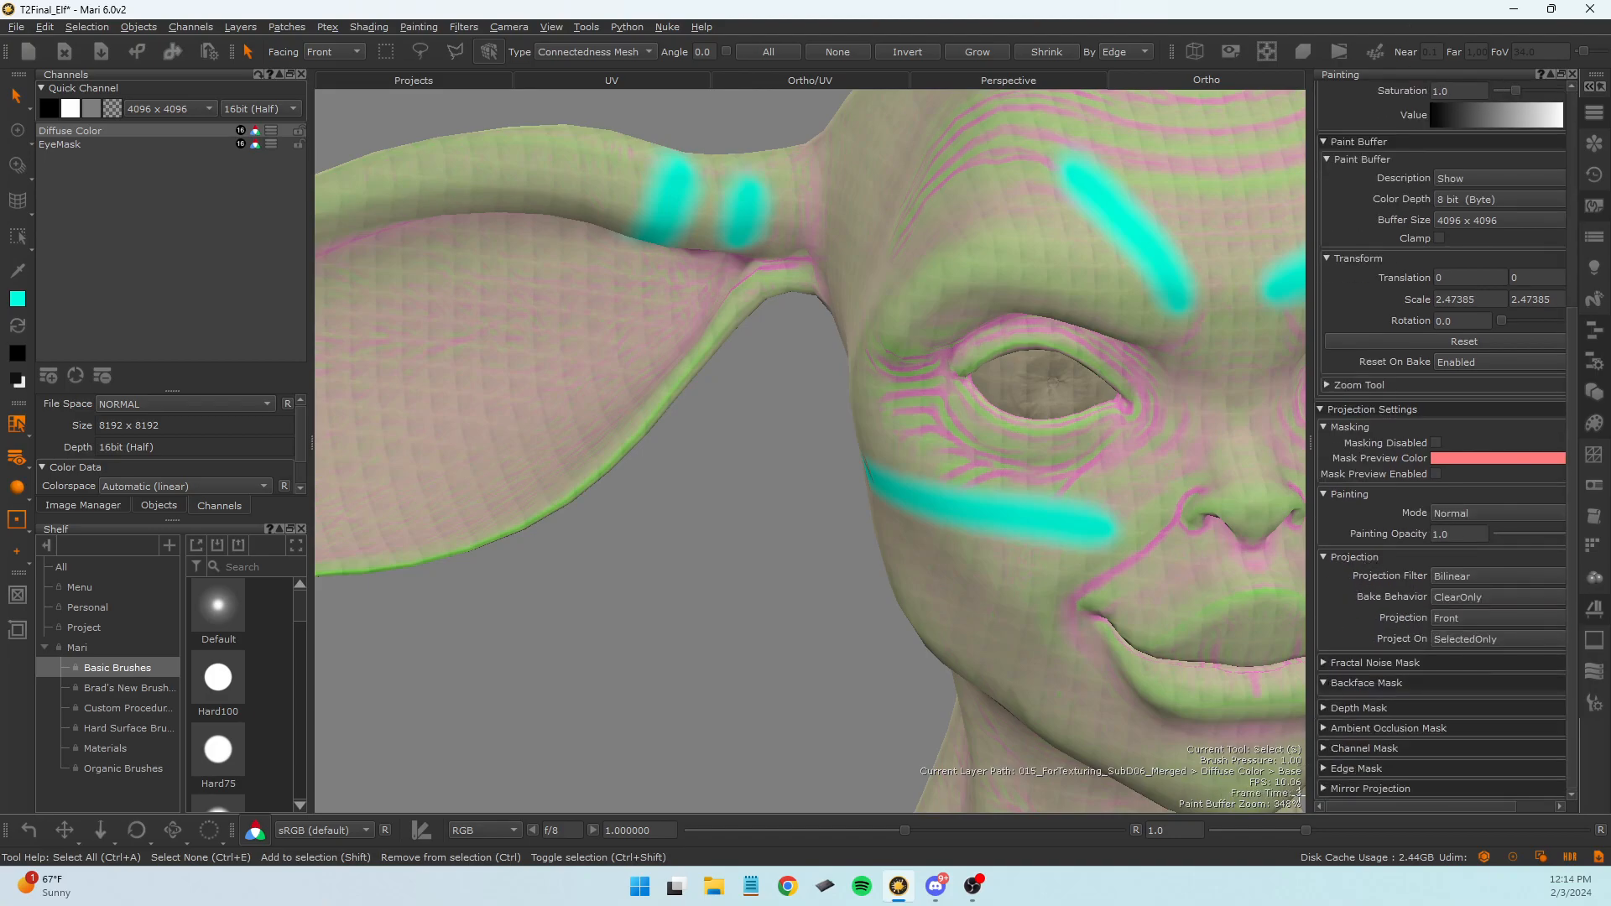
scroll(1369, 639, up, 5)
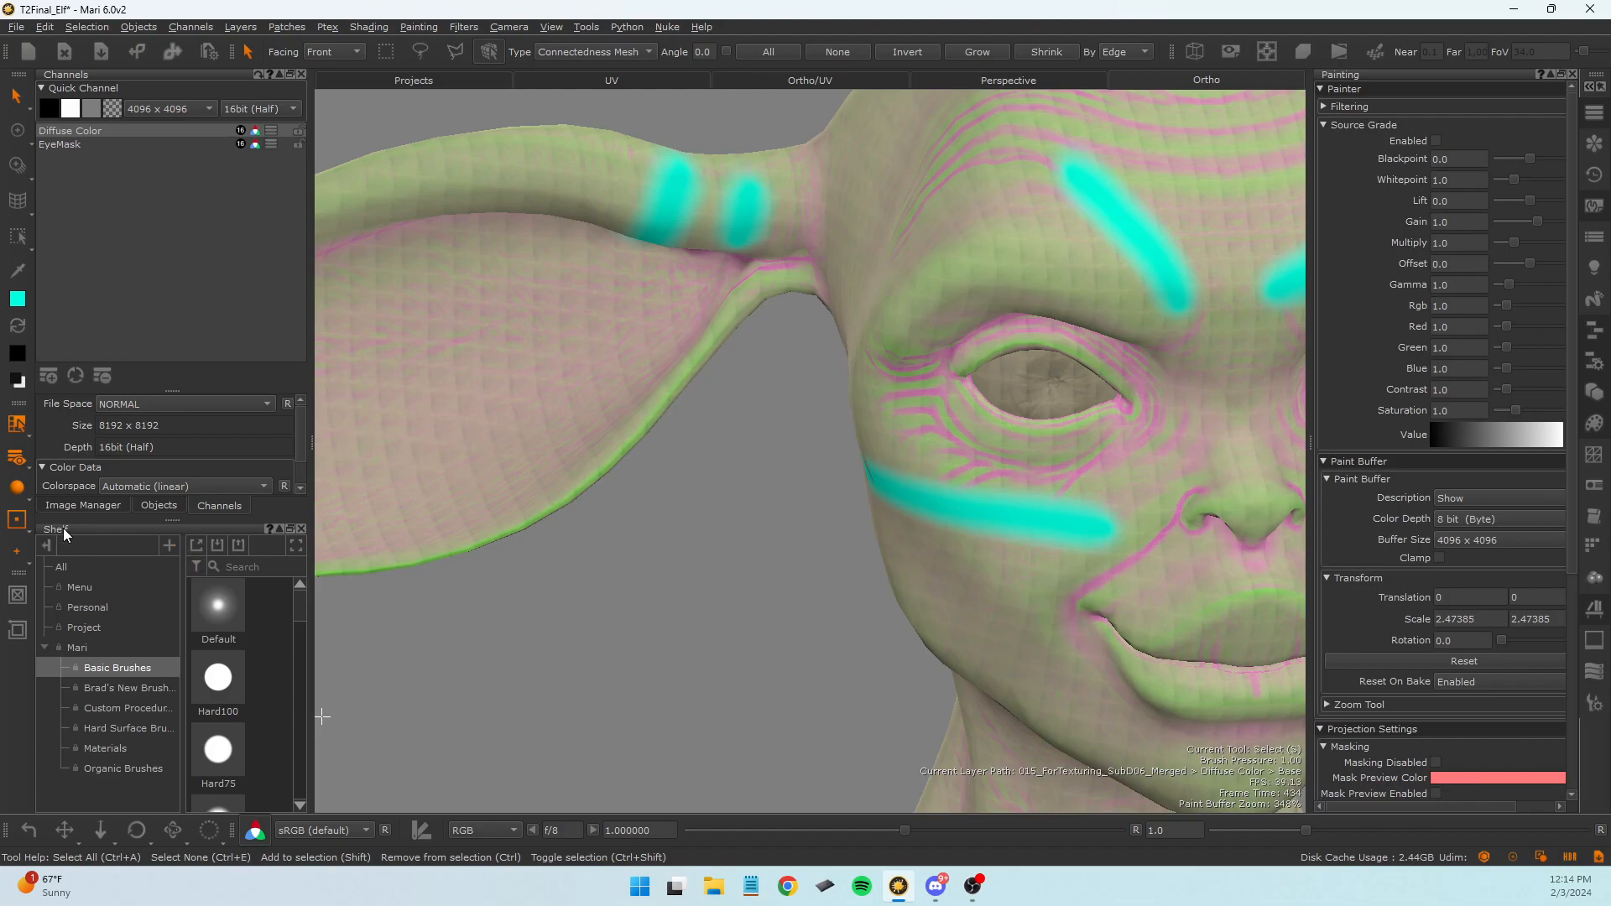
Dock the Shelf beneath the Painting palette and narrow its category list to give the brush thumbnails two columns.
mouse_move(59, 534)
mouse_down()
mouse_move(530, 656)
mouse_move(1361, 797)
mouse_move(1377, 303)
mouse_move(1363, 99)
mouse_move(1345, 72)
mouse_move(1359, 718)
mouse_move(1426, 693)
mouse_move(1439, 455)
mouse_up()
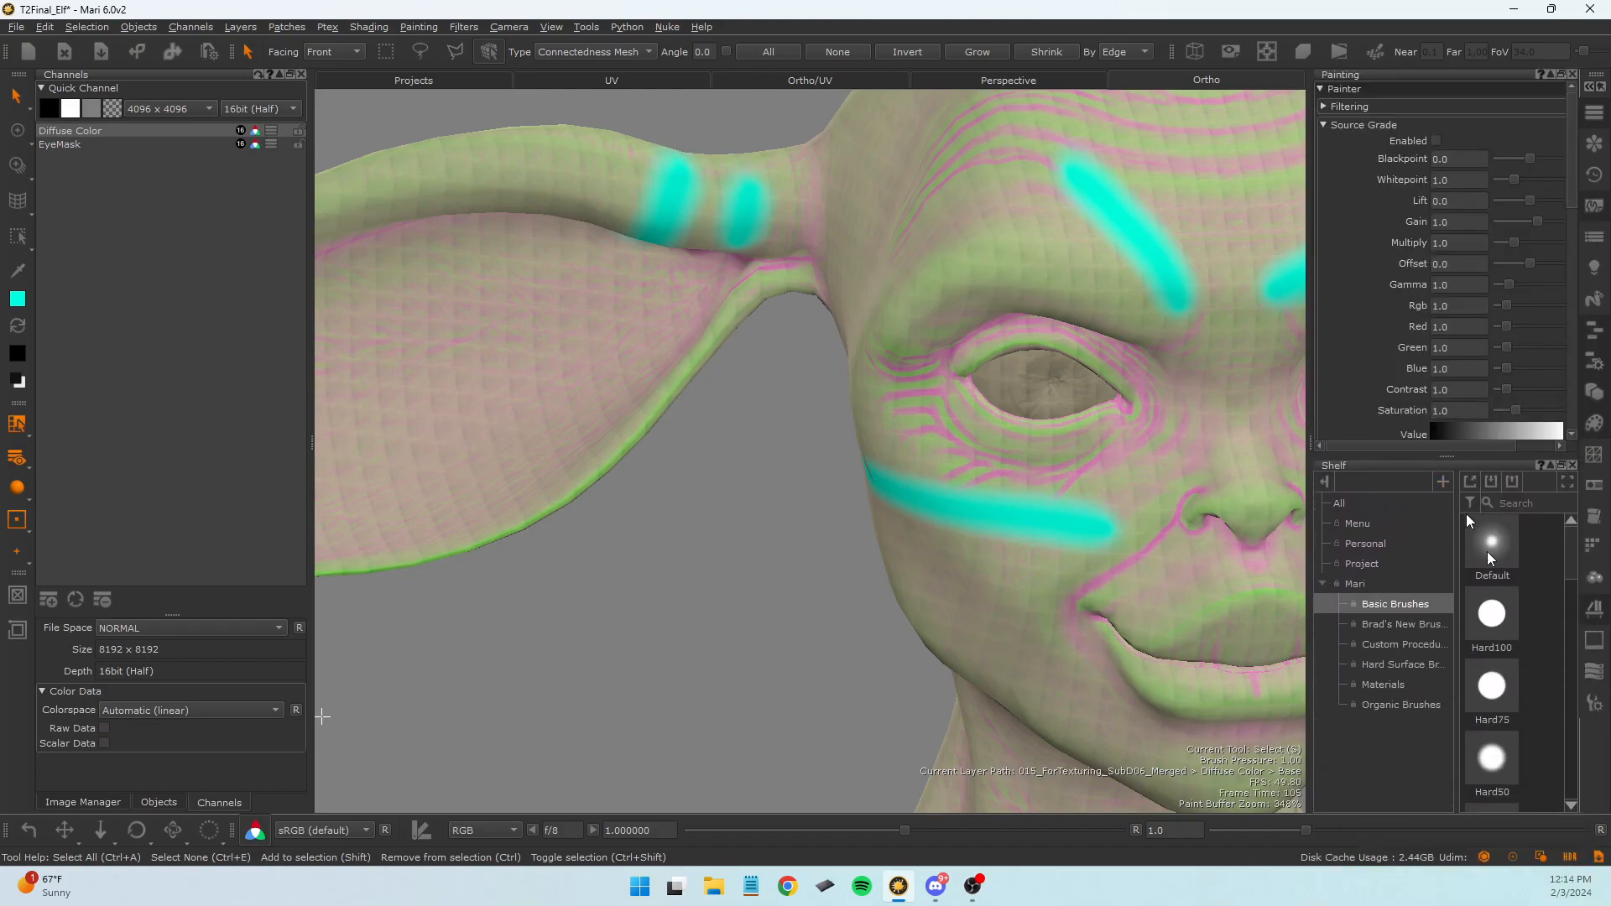
mouse_move(1460, 695)
mouse_down()
mouse_move(1425, 653)
mouse_move(1375, 651)
mouse_up()
scroll(1427, 629, down, 3)
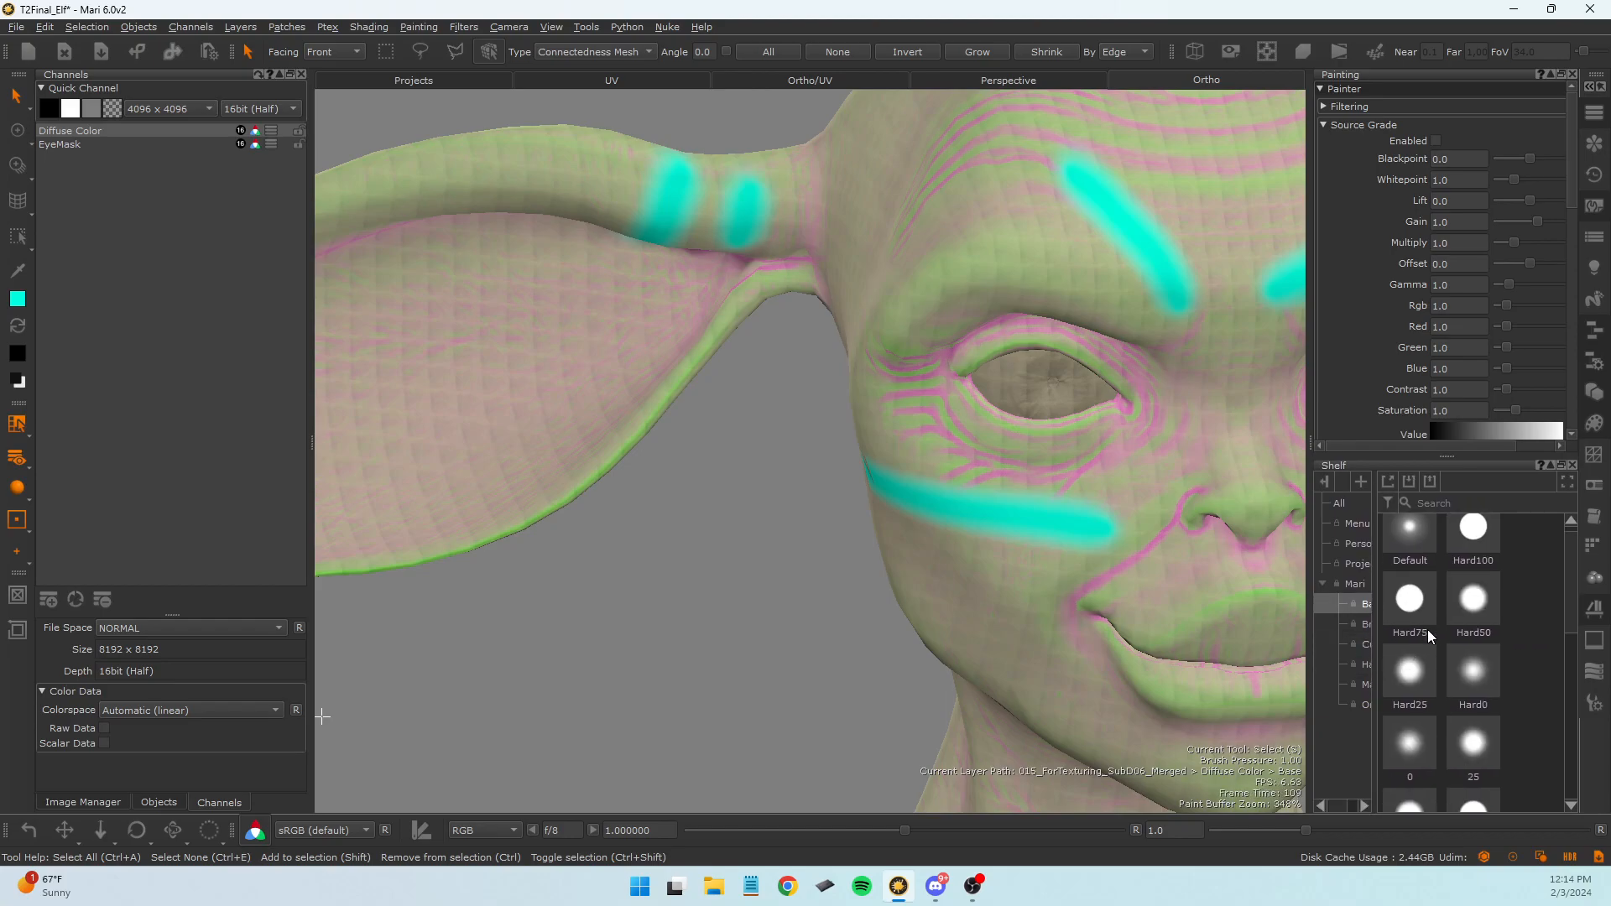
scroll(344, 666, up, 1)
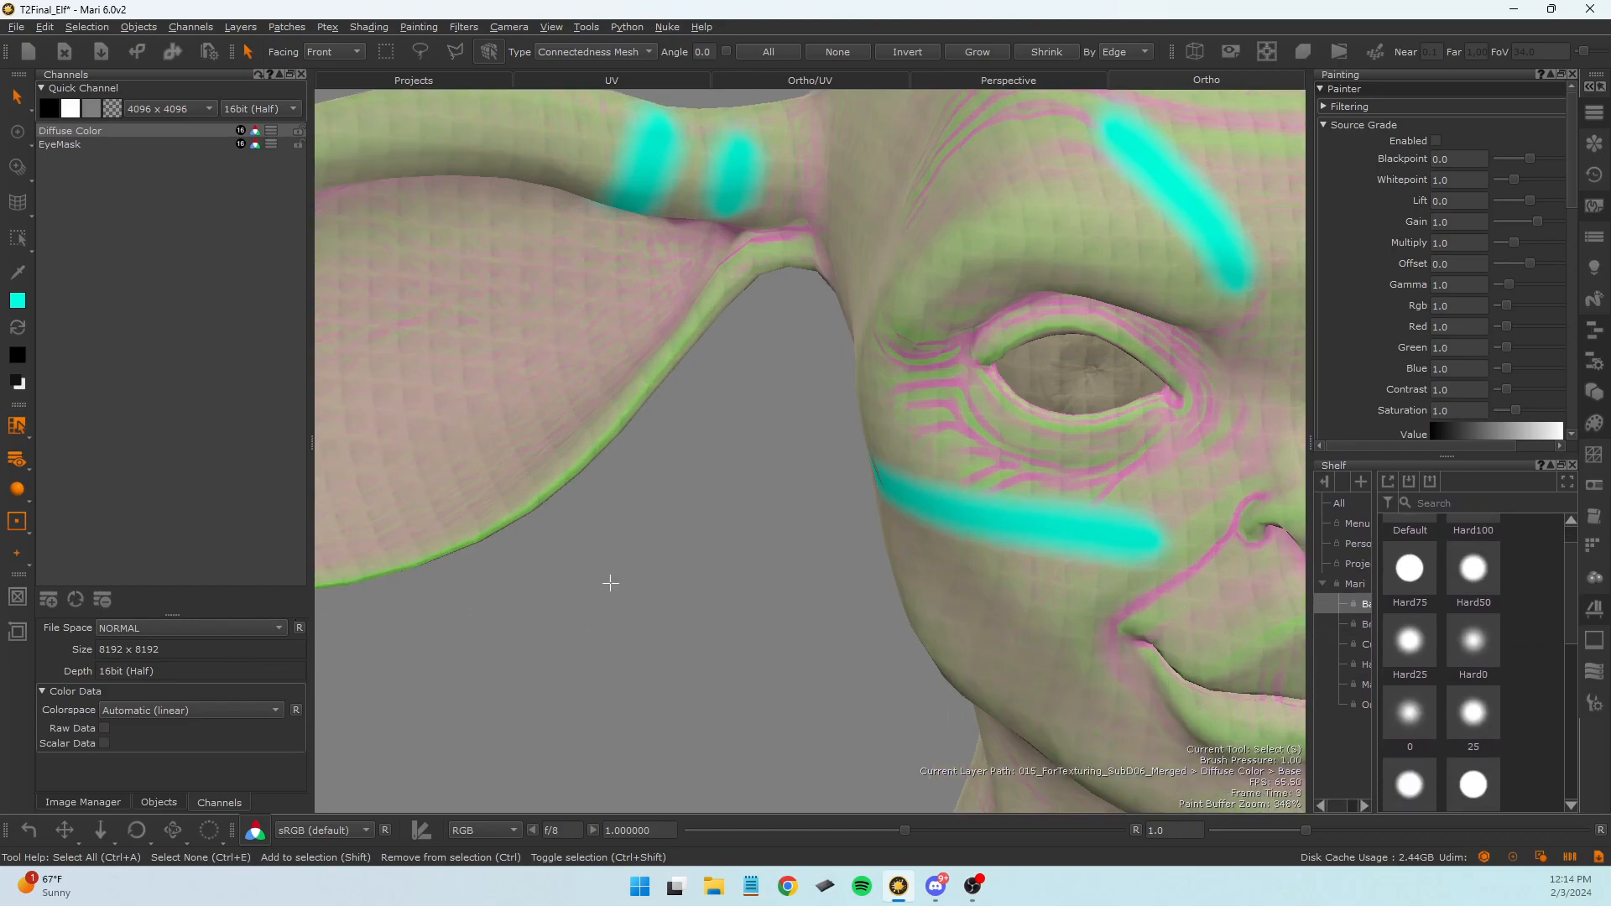
scroll(593, 587, down, 4)
Shorten the channel list in the Channels palette and look through the Image Manager, Objects and Channels palettes.
drag(180, 618, 179, 385)
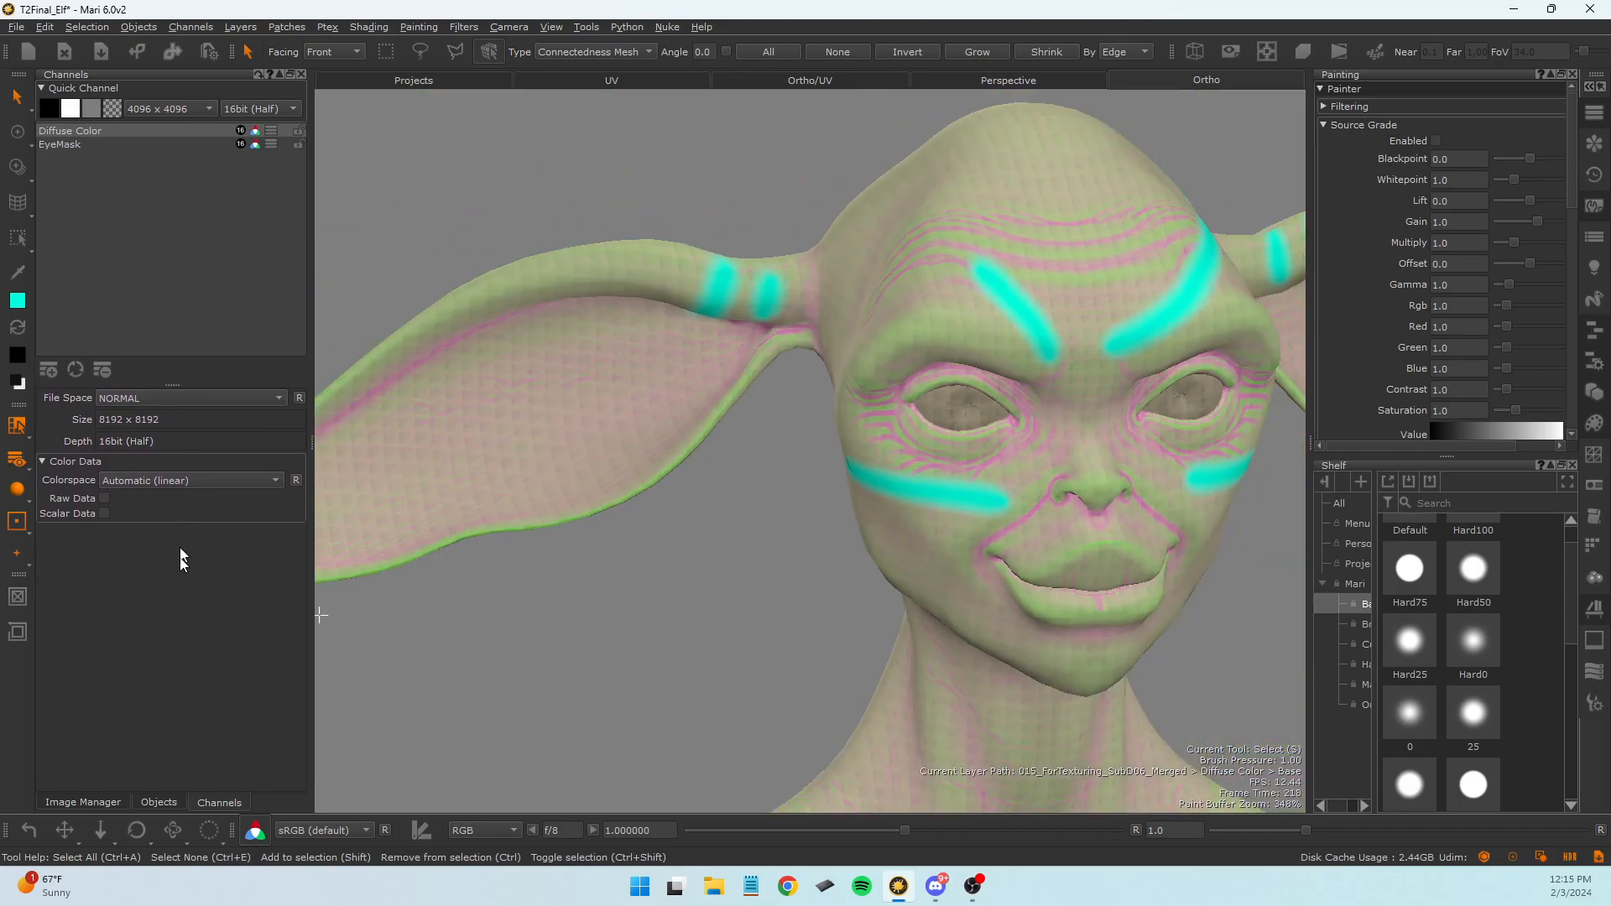
click(93, 804)
click(158, 803)
click(230, 802)
click(173, 803)
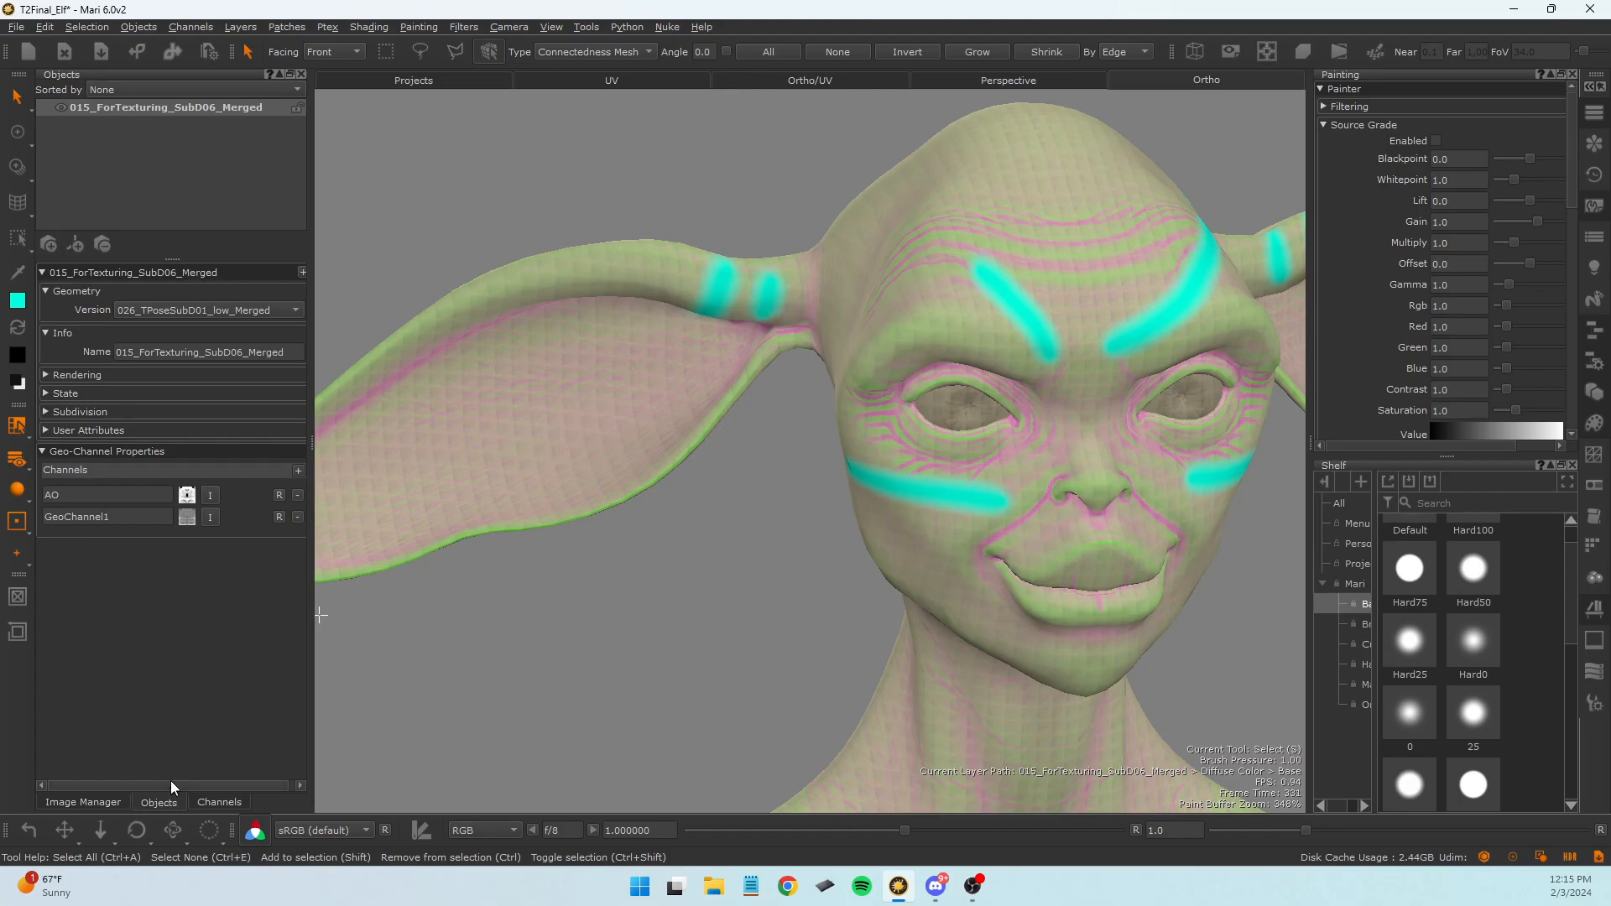
Reorder the docked palette group so Objects comes after Channels, and bring the Image Manager to the front.
drag(168, 800, 245, 799)
click(99, 800)
click(152, 799)
click(105, 803)
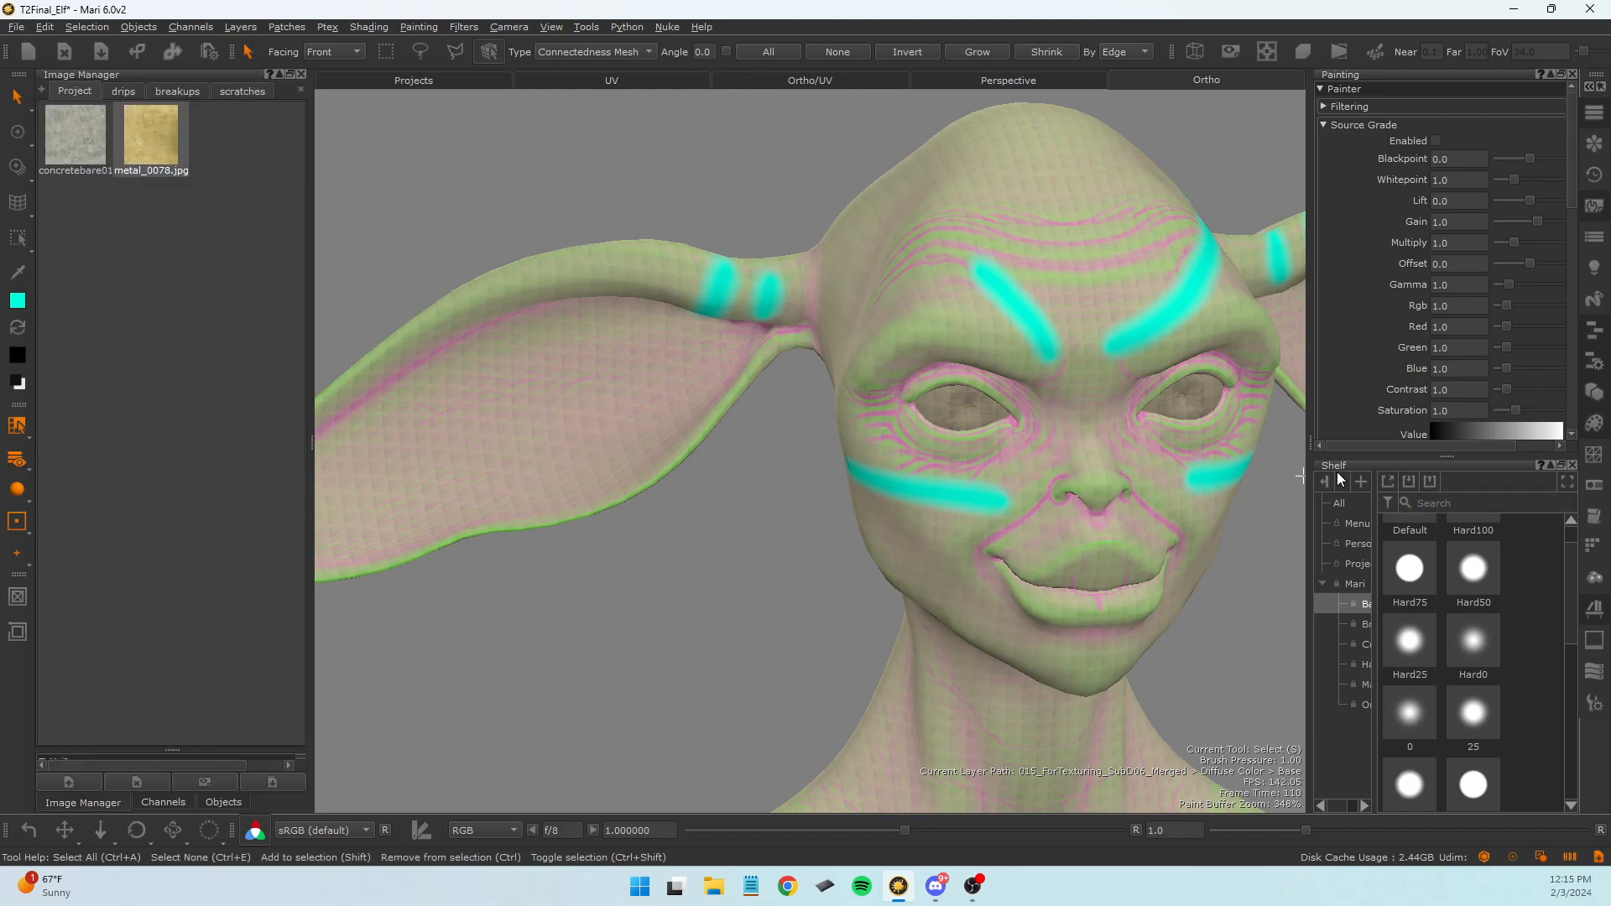
Dock the Shelf below the Image Manager, Channels and Objects group, splitting the column's height roughly in half.
mouse_move(1337, 463)
mouse_down()
mouse_move(1294, 566)
mouse_move(243, 810)
mouse_move(108, 727)
mouse_move(105, 702)
mouse_up()
mouse_move(165, 449)
mouse_down()
mouse_move(172, 323)
mouse_move(193, 321)
mouse_up()
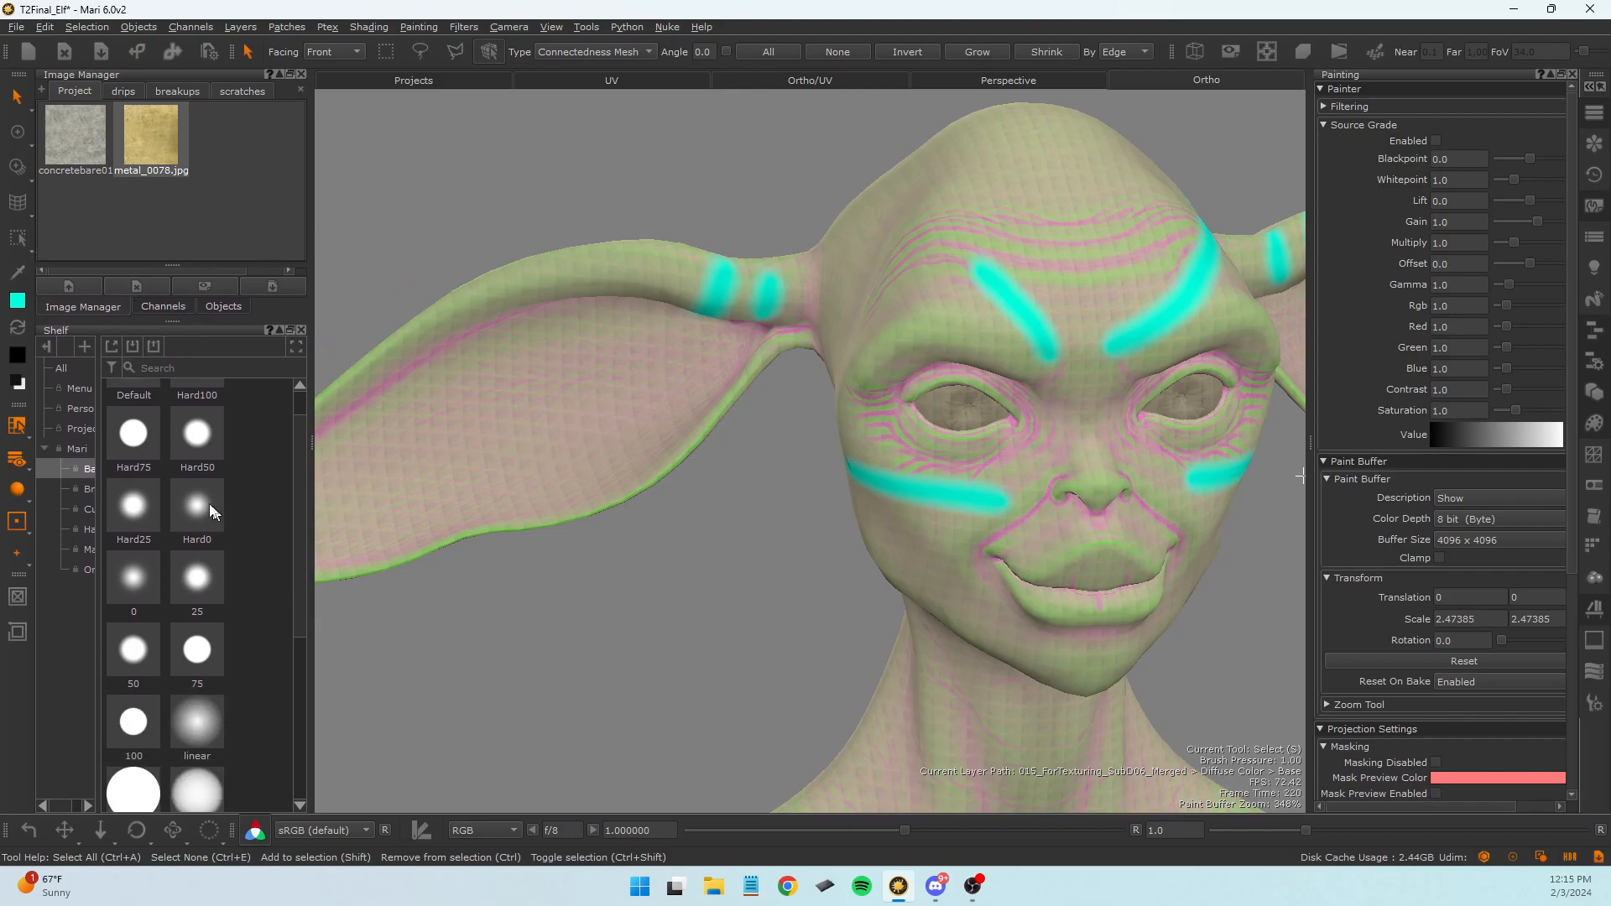
click(233, 308)
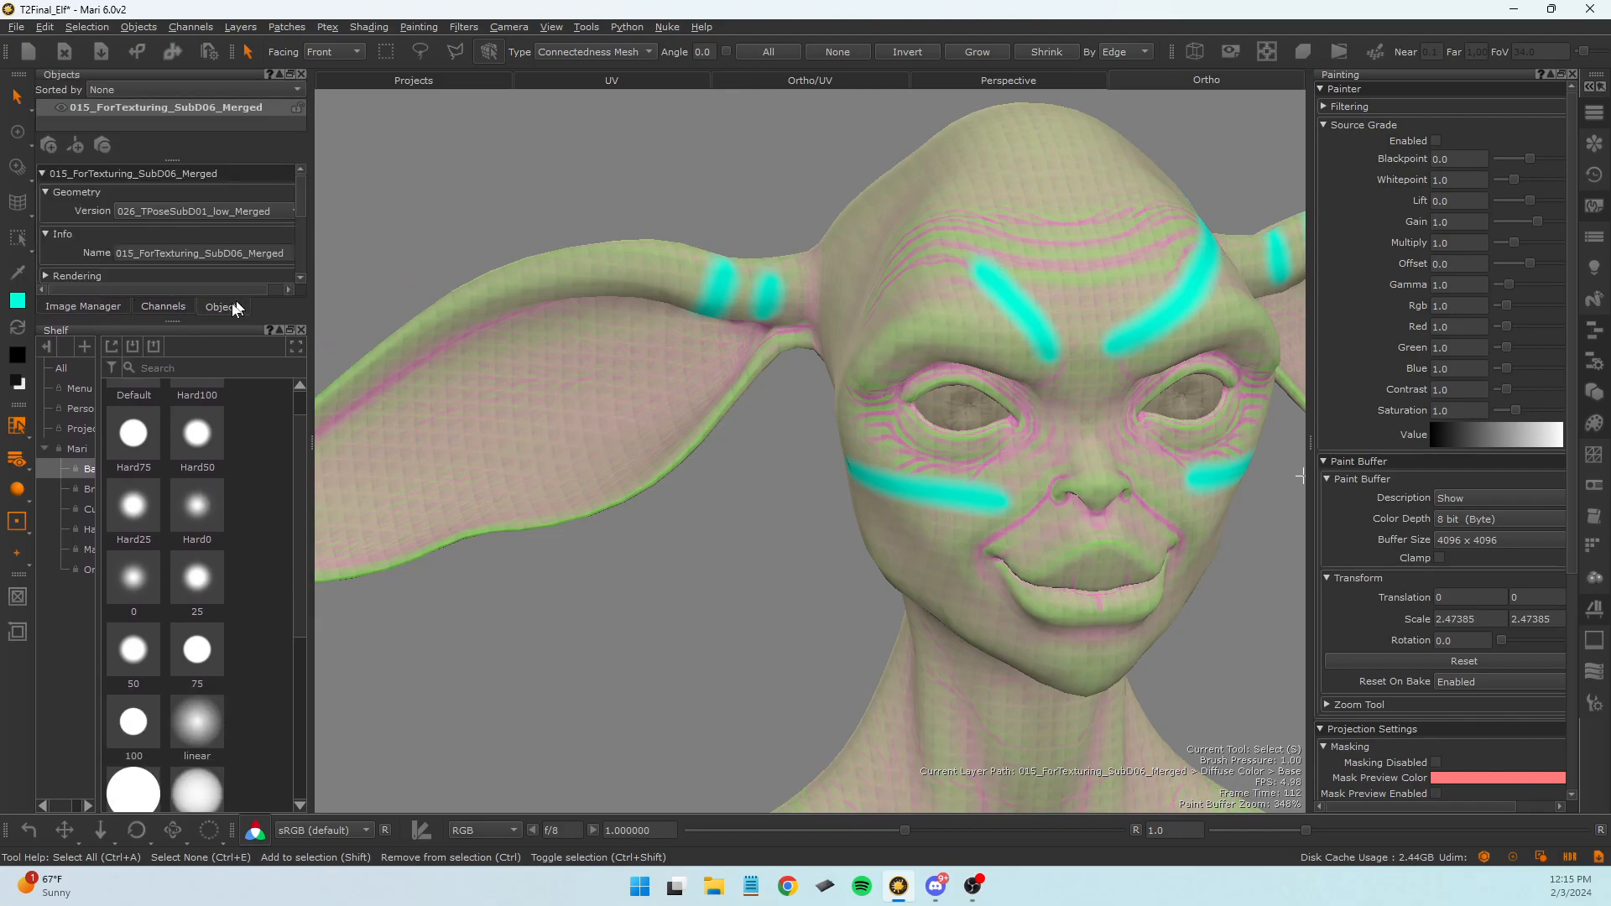
click(163, 306)
click(94, 310)
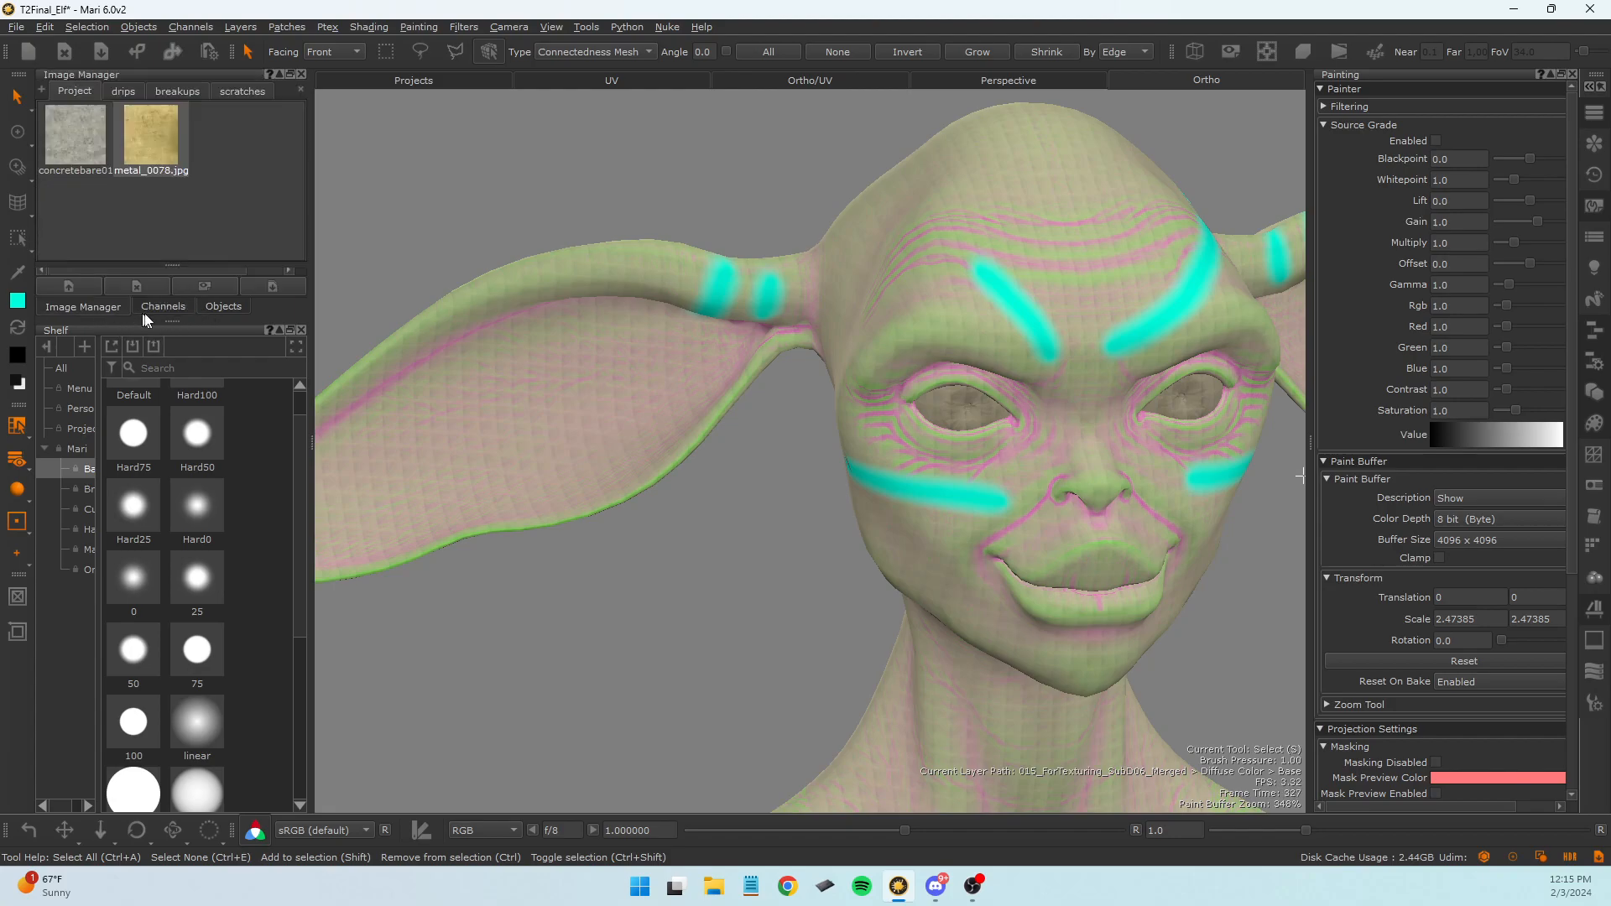
drag(173, 322, 173, 475)
Slightly enlarge the channel list in the Channels palette and return to the Image Manager.
click(163, 459)
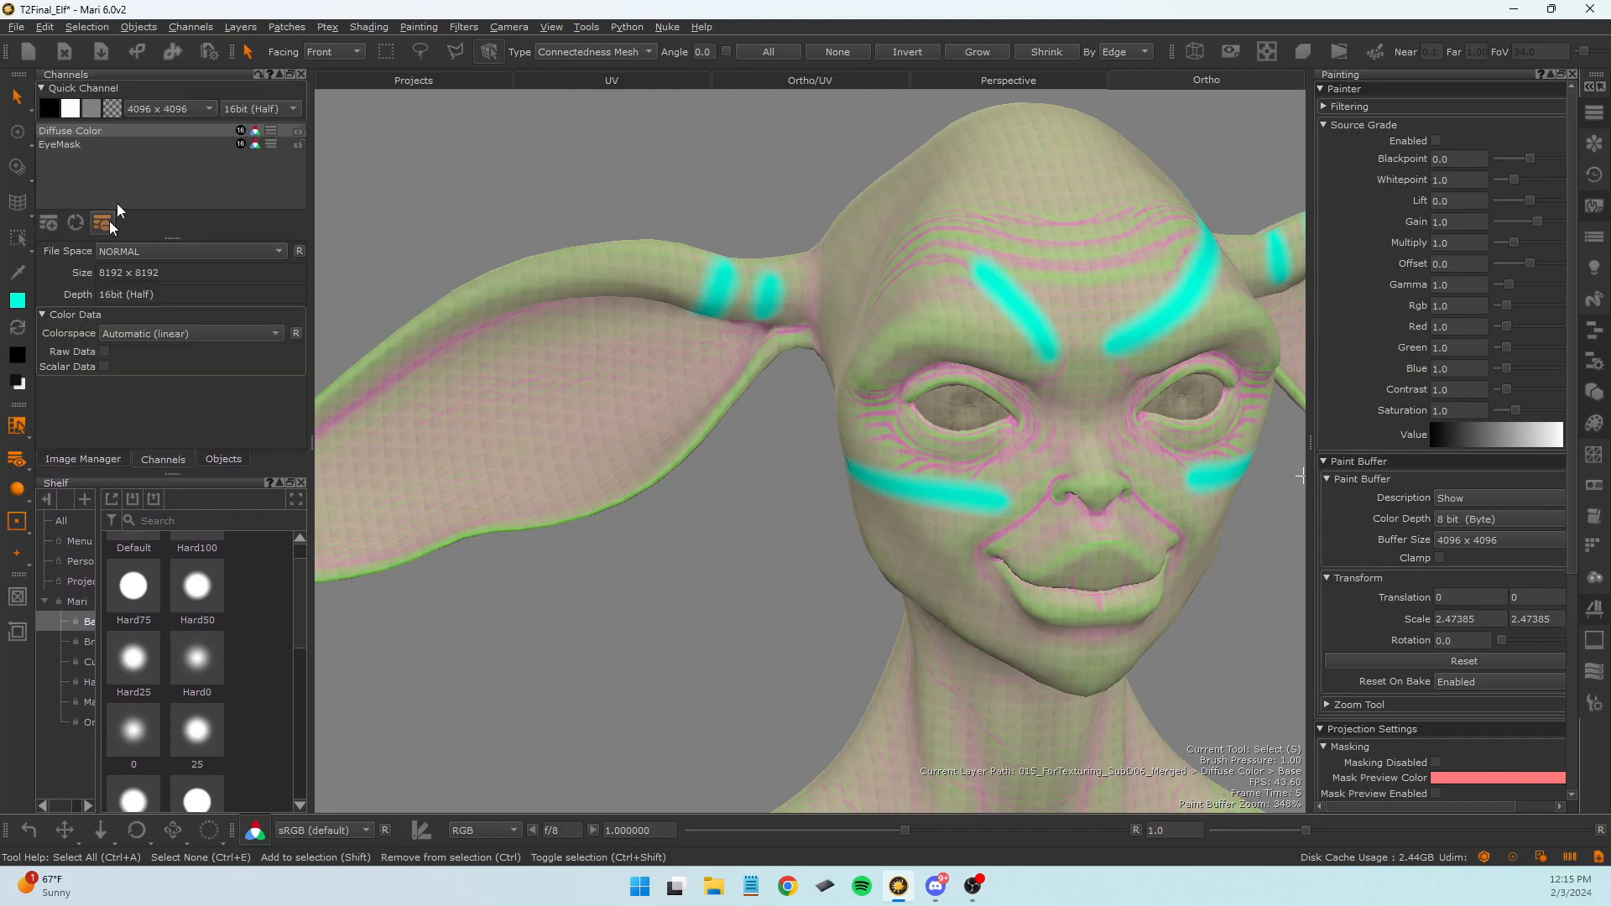
drag(172, 237, 193, 278)
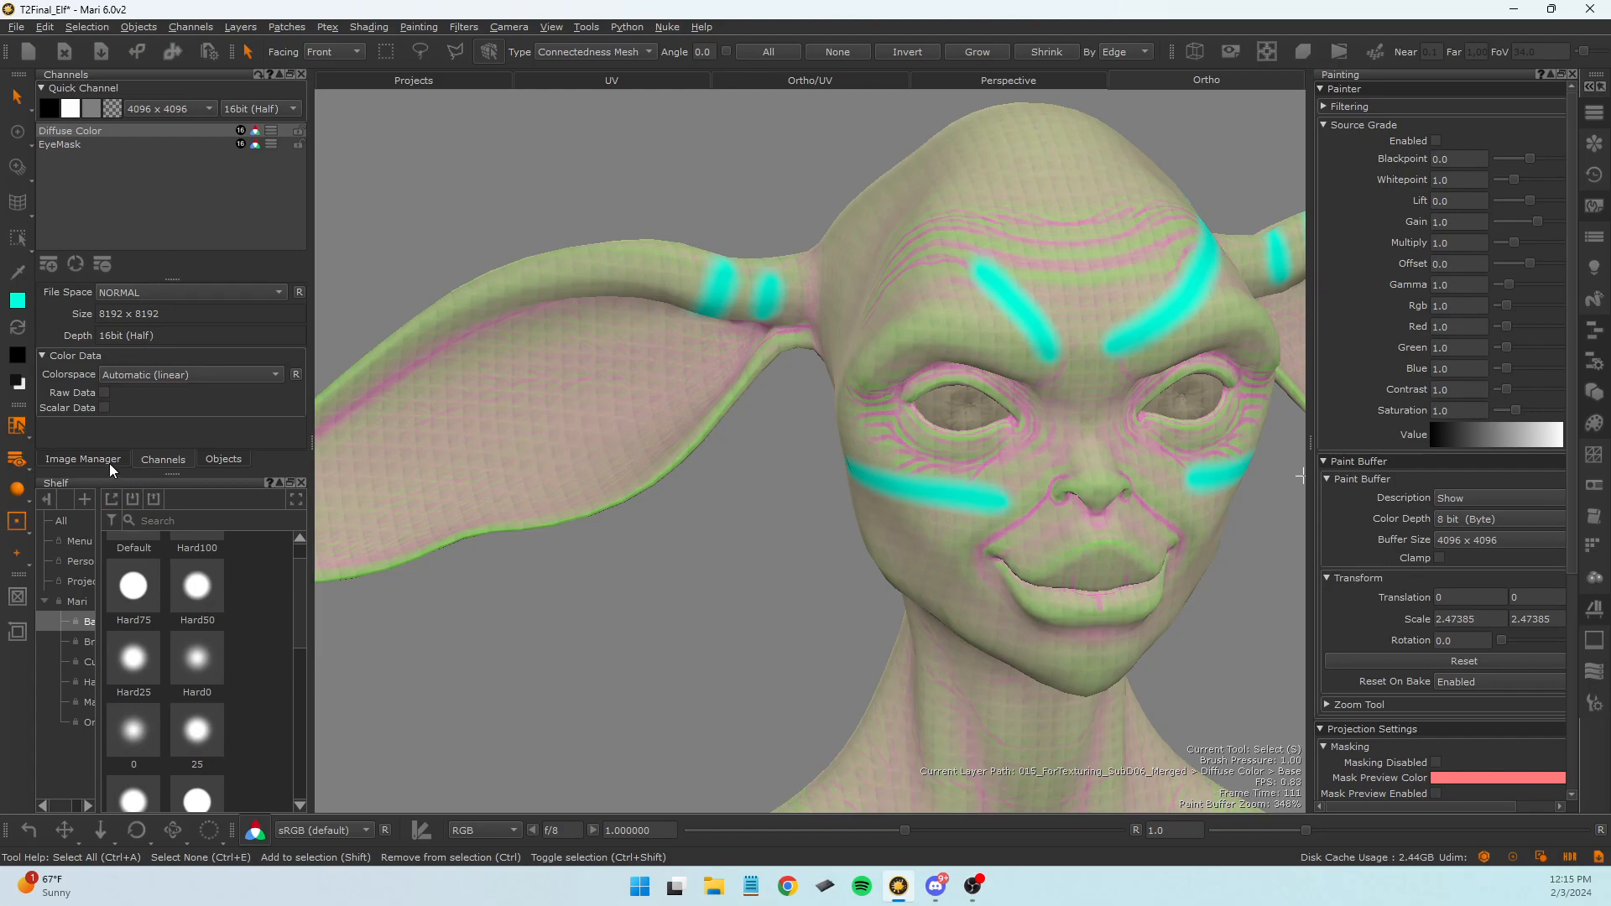
click(83, 459)
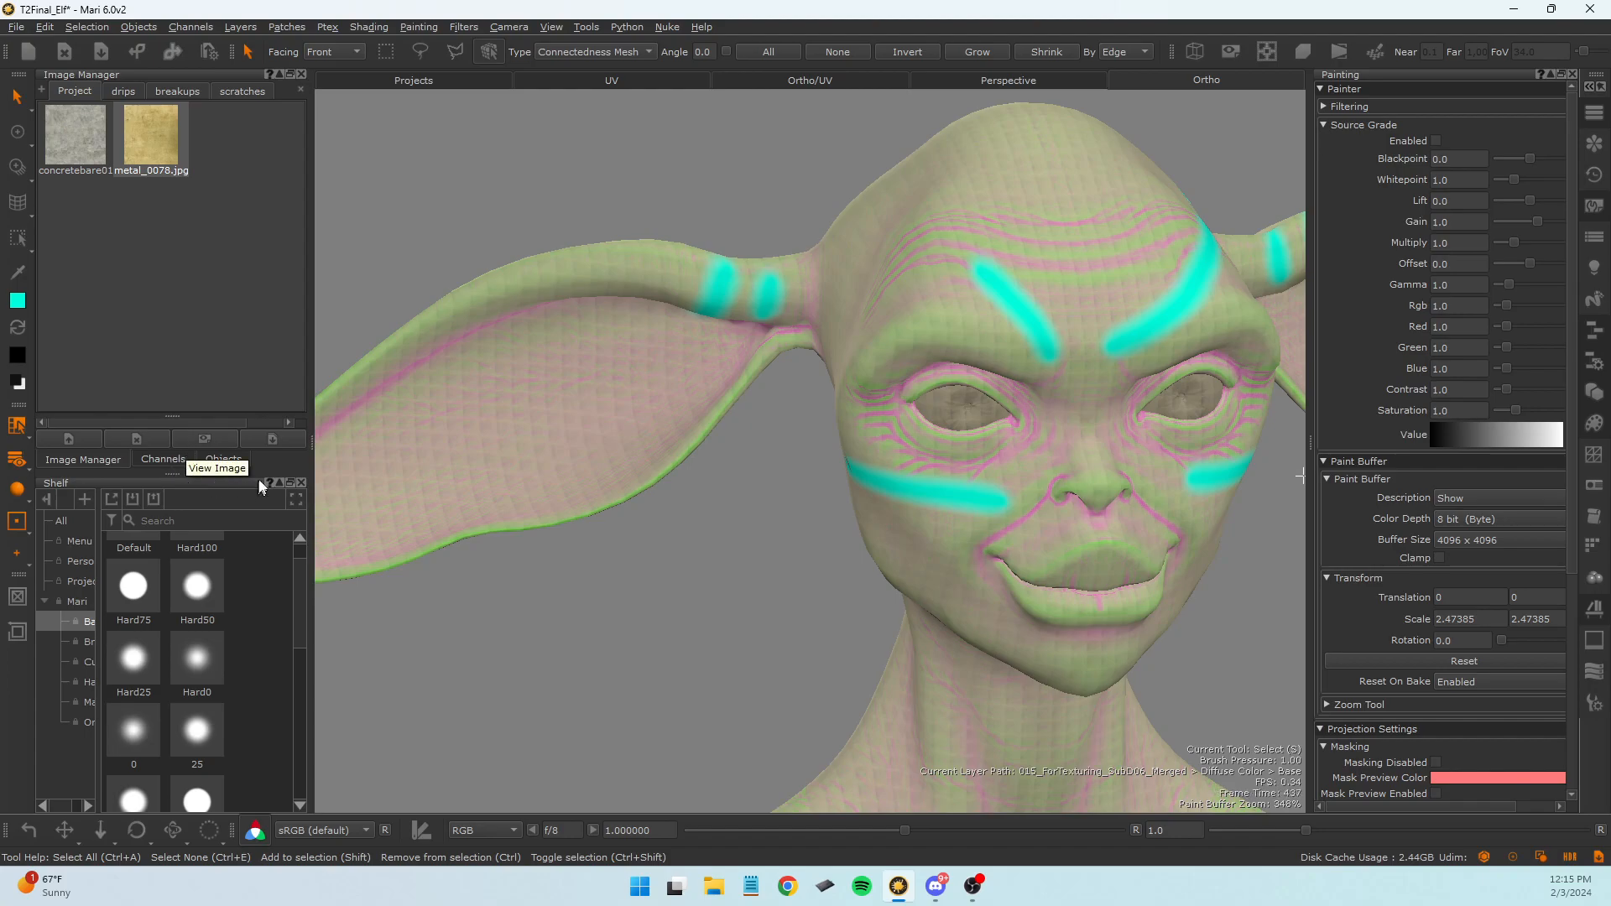
Enlarge the Shelf by shortening the Image Manager, Channels and Objects group above it.
drag(162, 472, 222, 367)
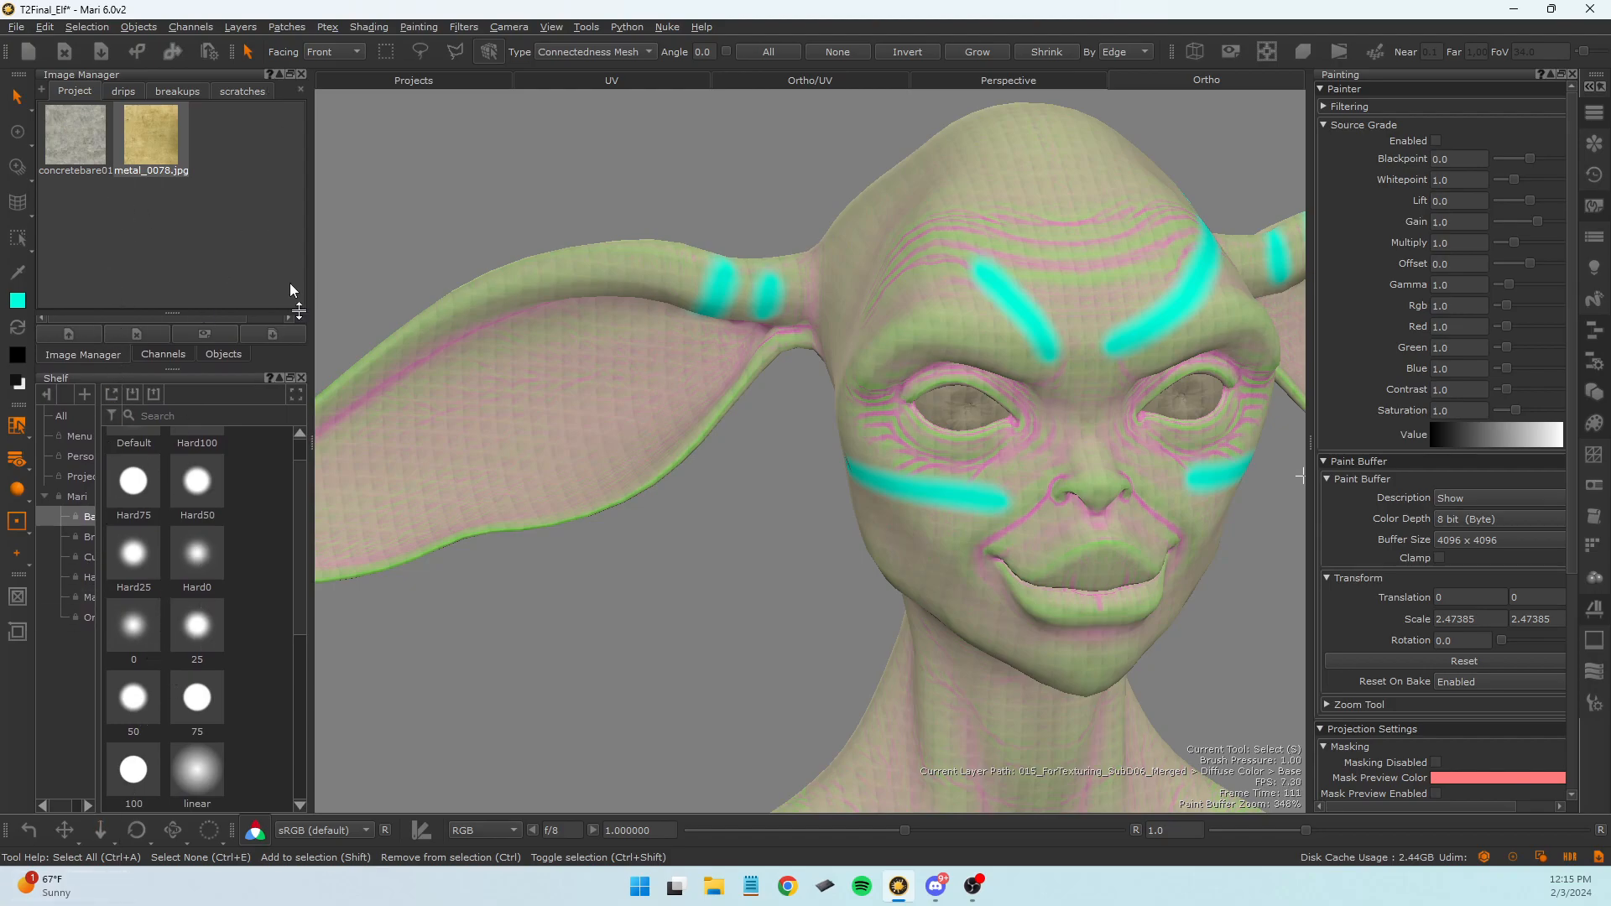
scroll(1364, 490, down, 5)
scroll(1364, 490, up, 5)
Examine the elf's UV layout across its UDIM tiles and briefly view the project list.
click(614, 81)
scroll(979, 564, down, 3)
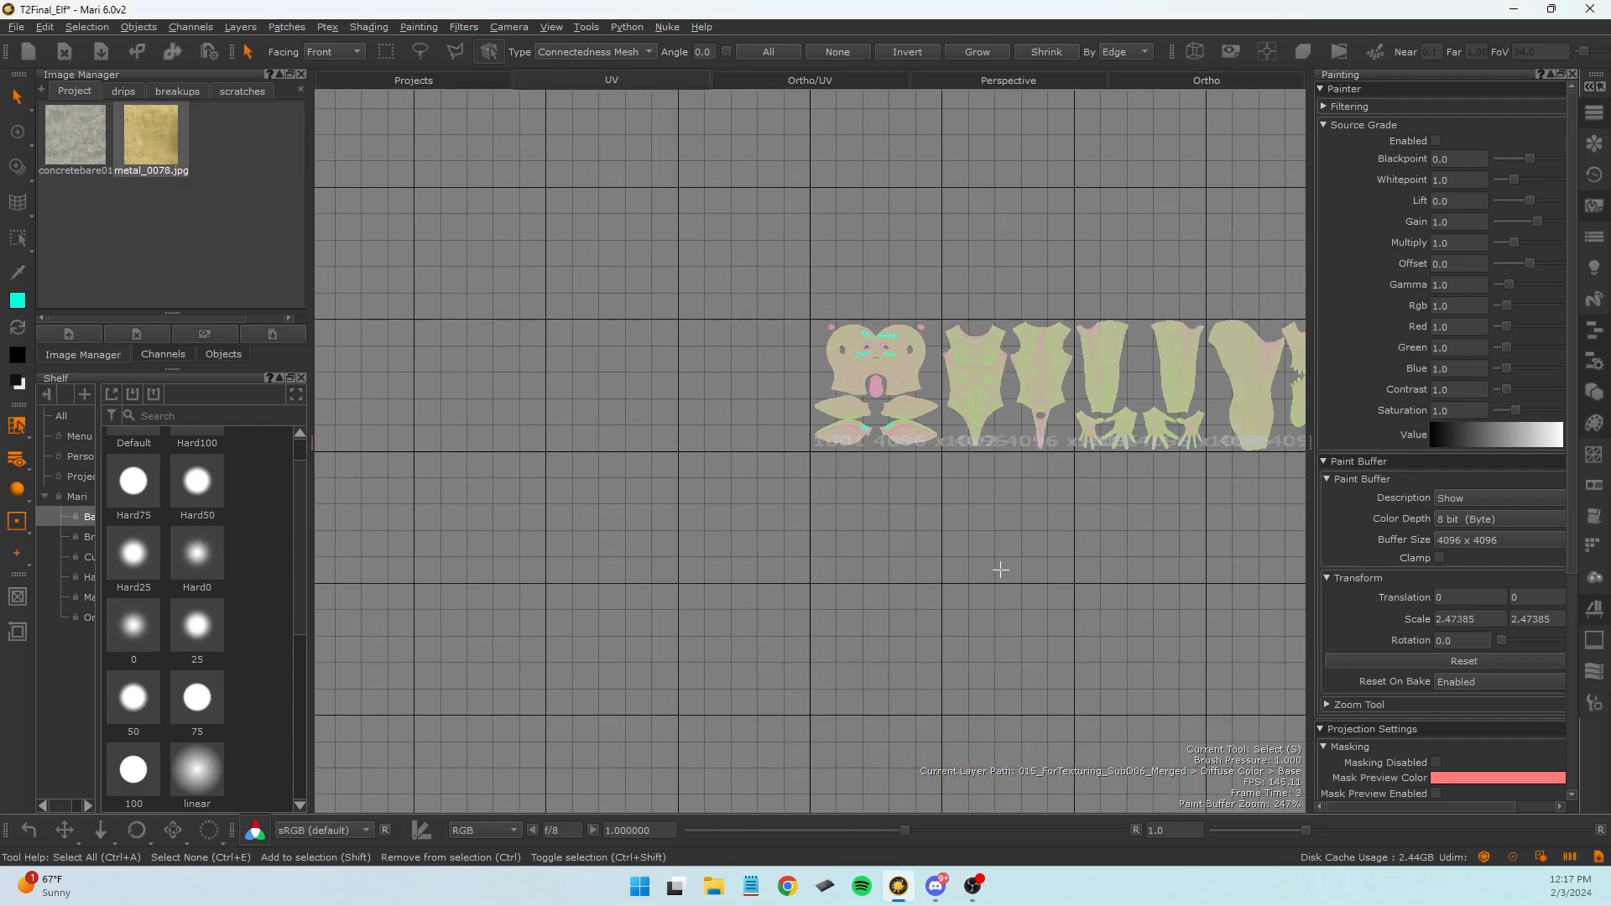
middle_drag(873, 542, 500, 622)
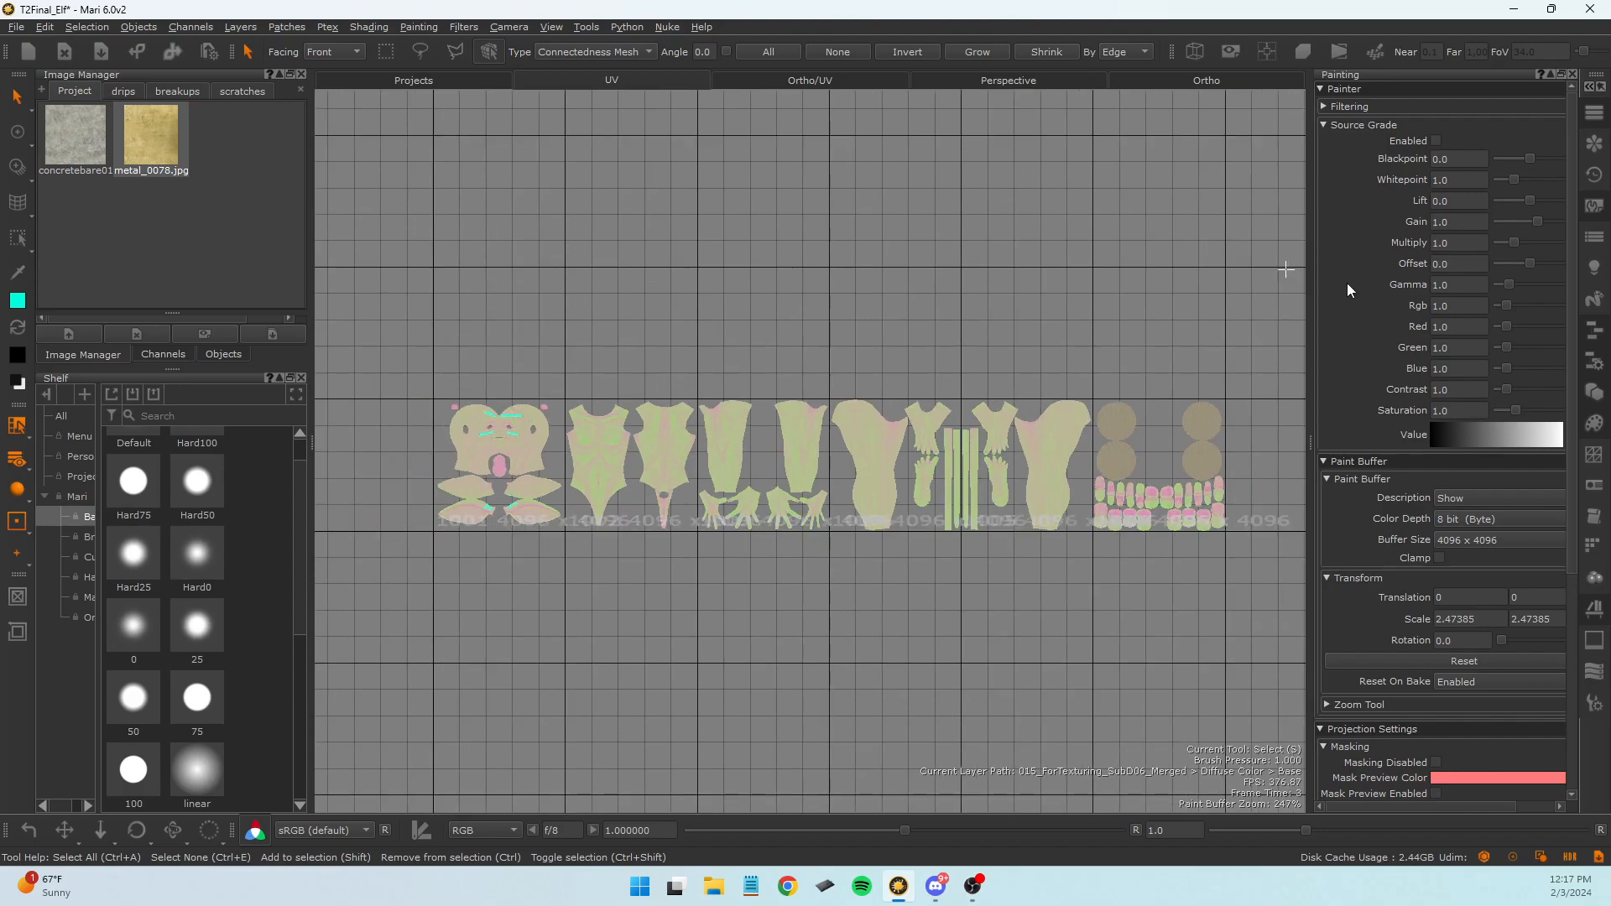
alt+middle_drag(1002, 627, 1052, 659)
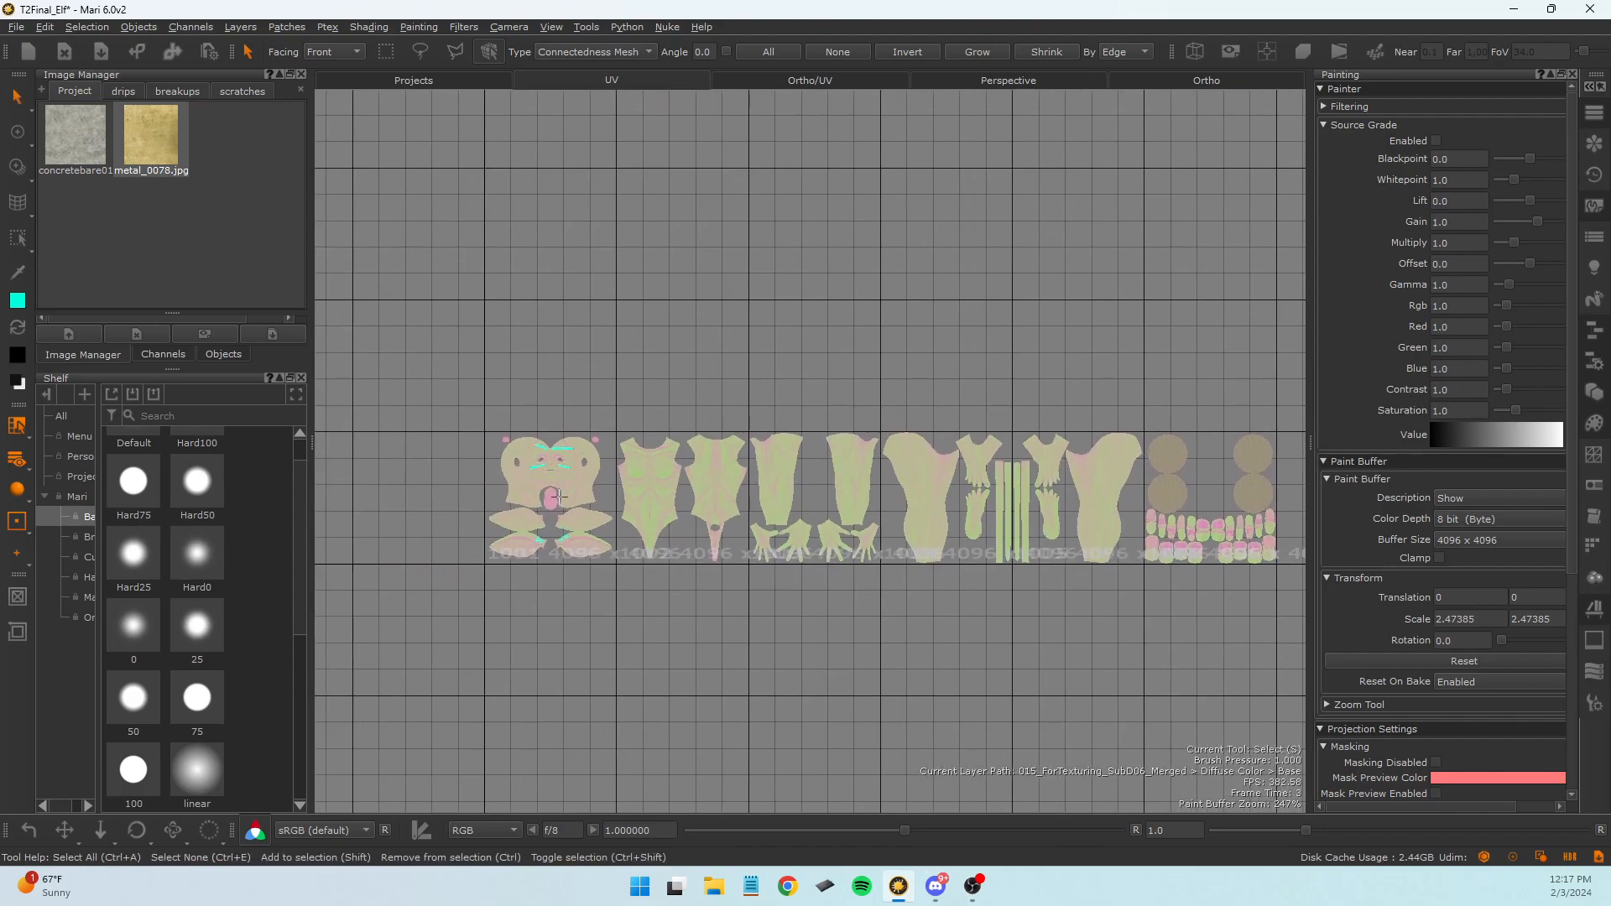
middle_drag(865, 622, 910, 710)
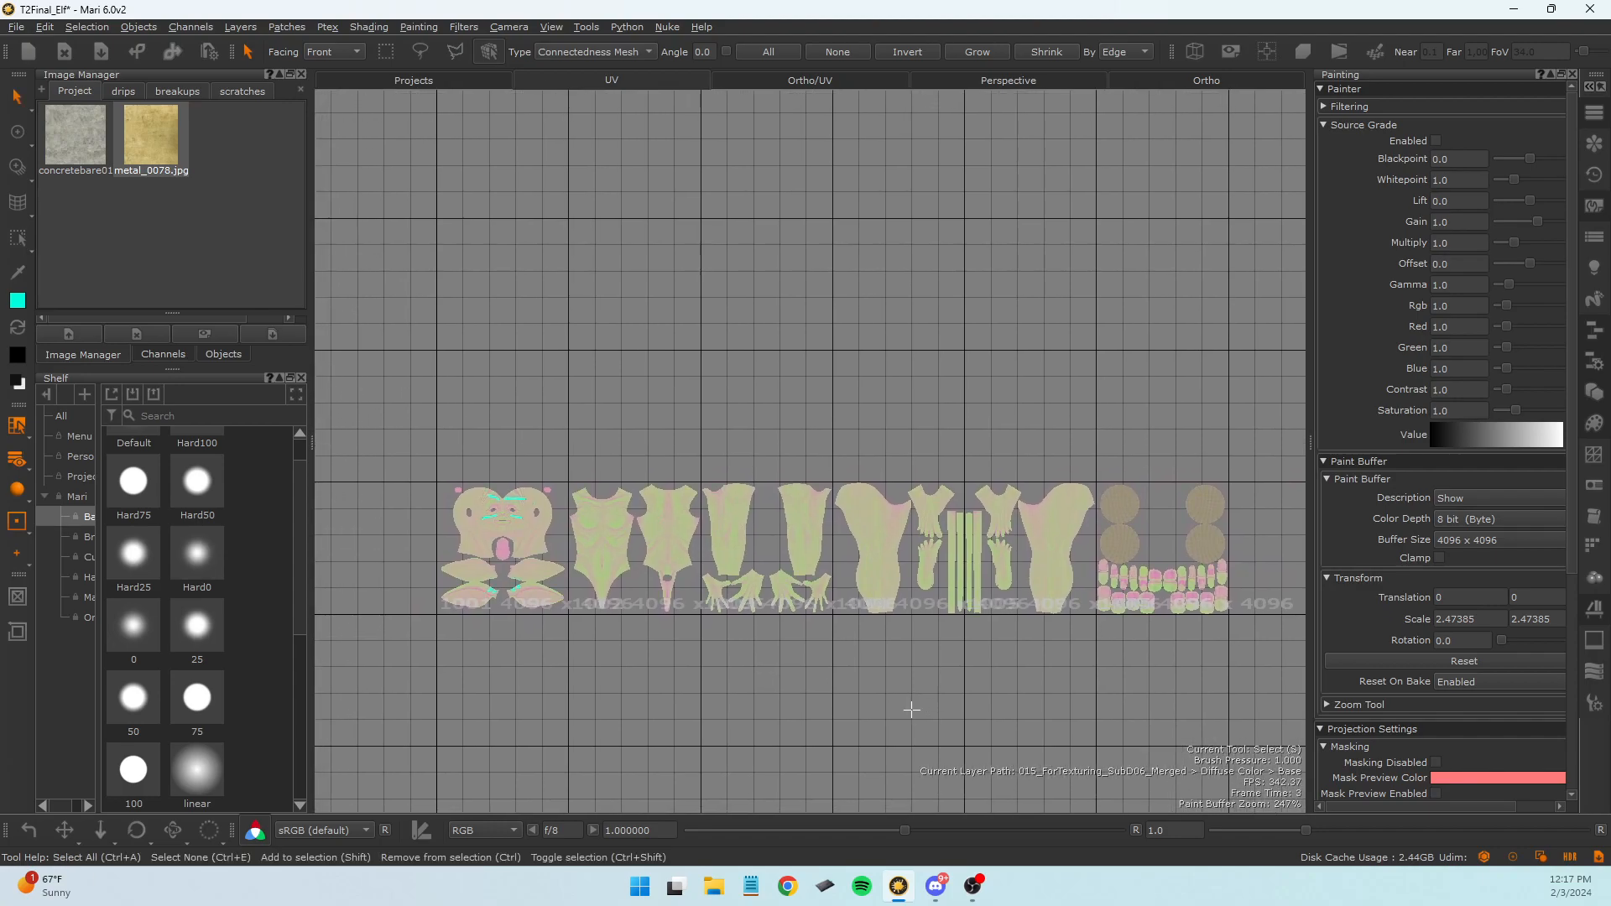
scroll(661, 596, up, 3)
scroll(649, 623, down, 2)
middle_drag(645, 689, 677, 664)
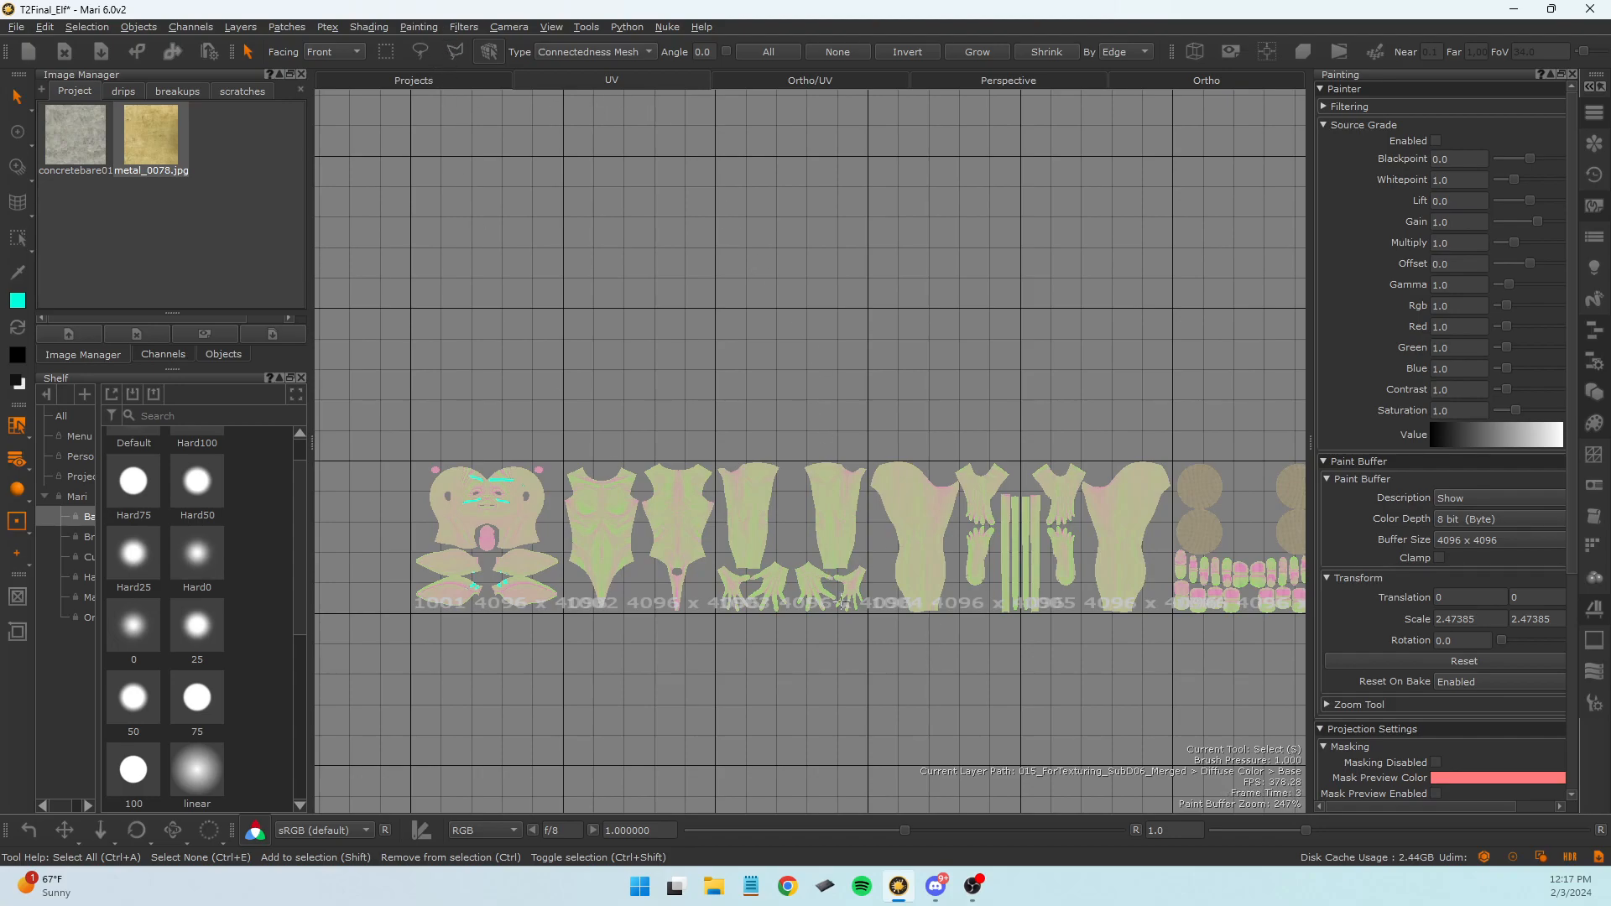
middle_drag(828, 730, 711, 653)
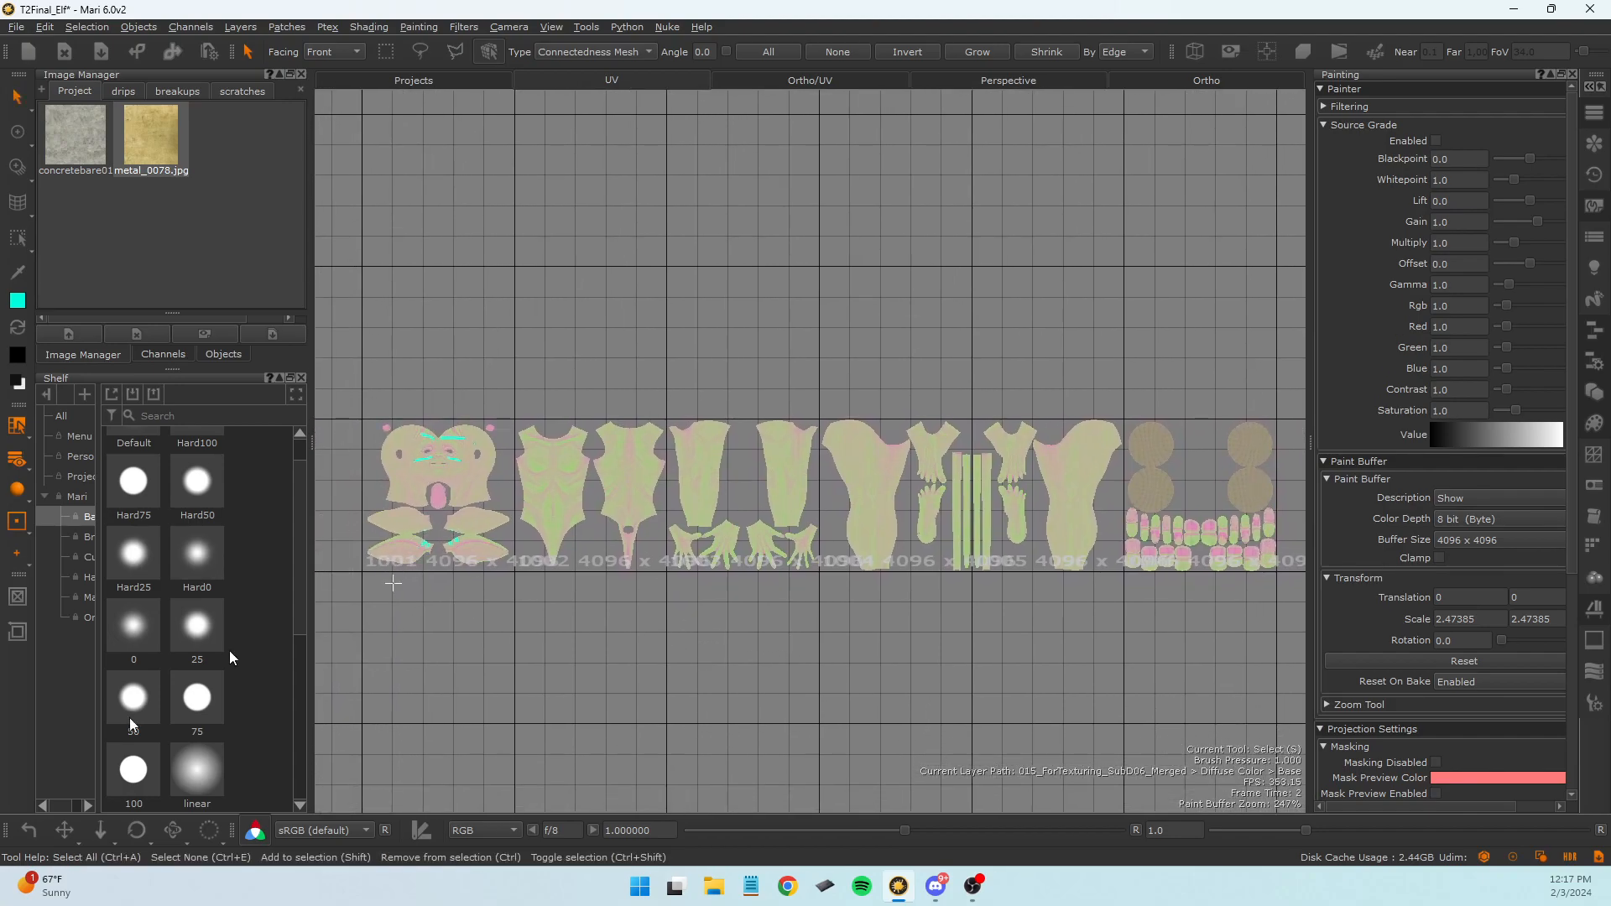
click(425, 79)
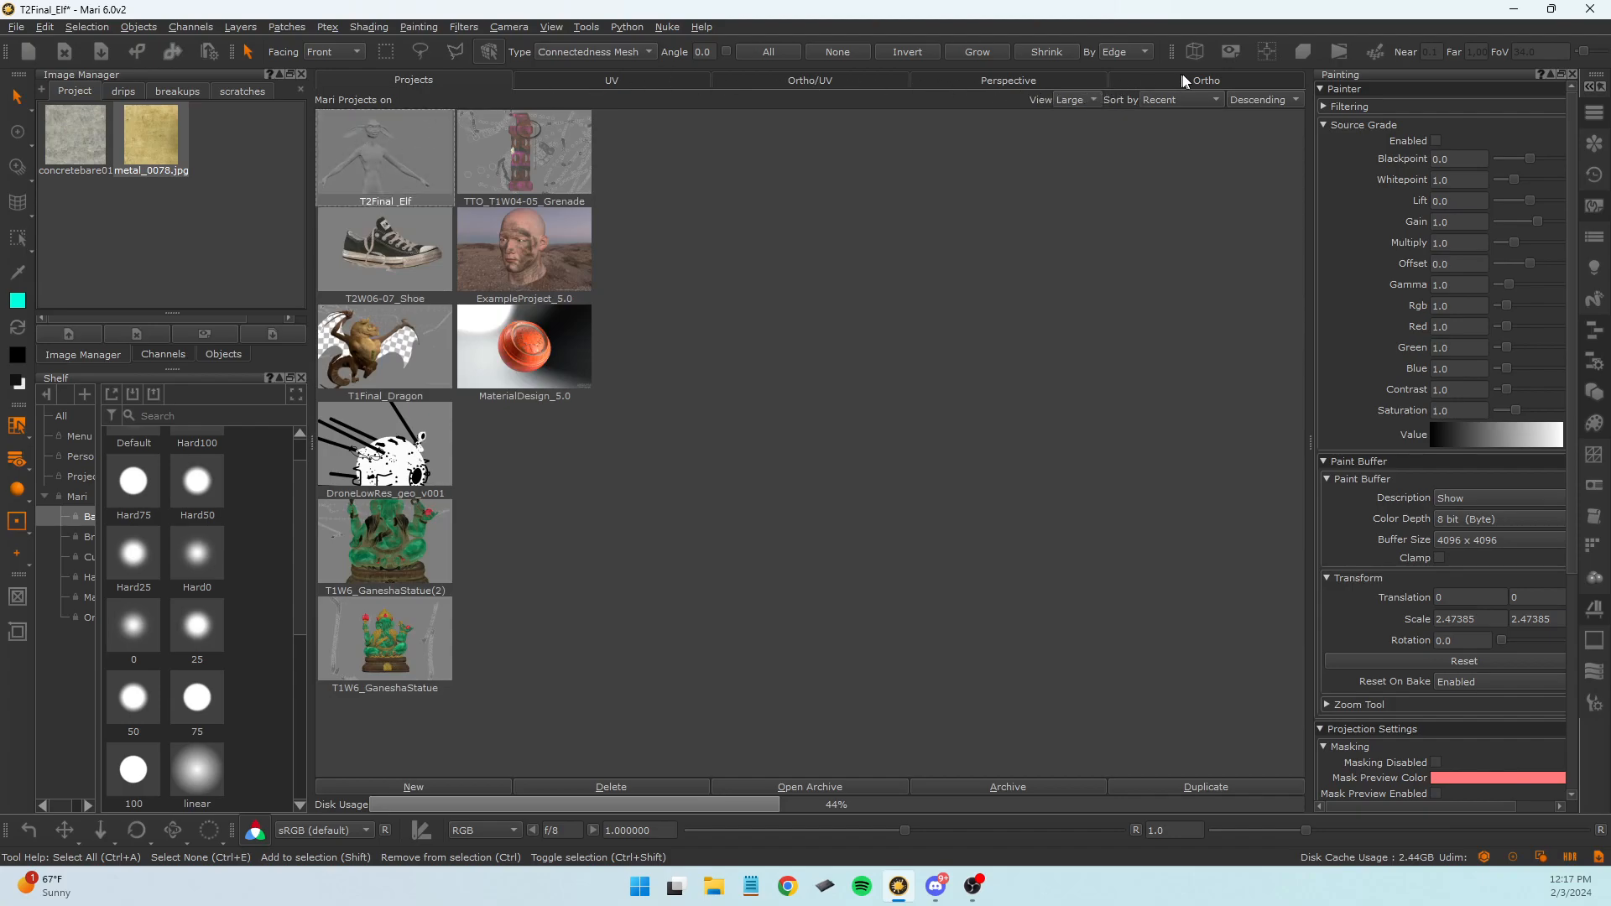
click(639, 79)
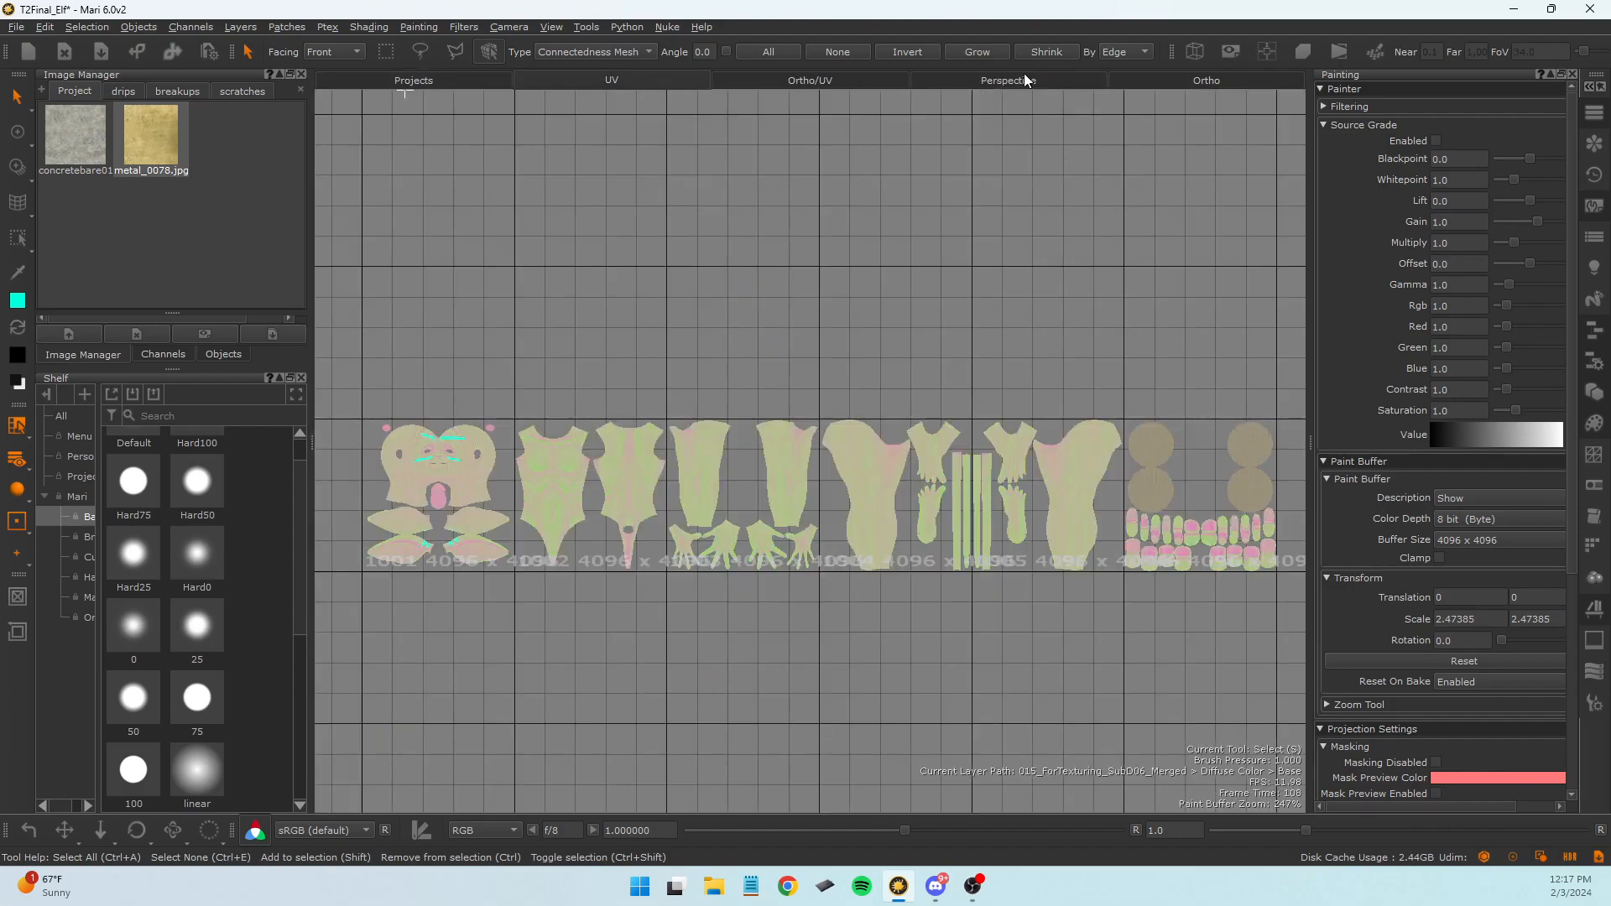
Show the elf in the Perspective view and inspect the whole body at an angle.
click(1005, 80)
alt+drag(651, 543, 618, 541)
mouse_move(619, 542)
alt+right_down()
mouse_move(752, 571)
mouse_move(547, 551)
mouse_move(627, 541)
alt+right_up()
alt+drag(627, 542, 900, 534)
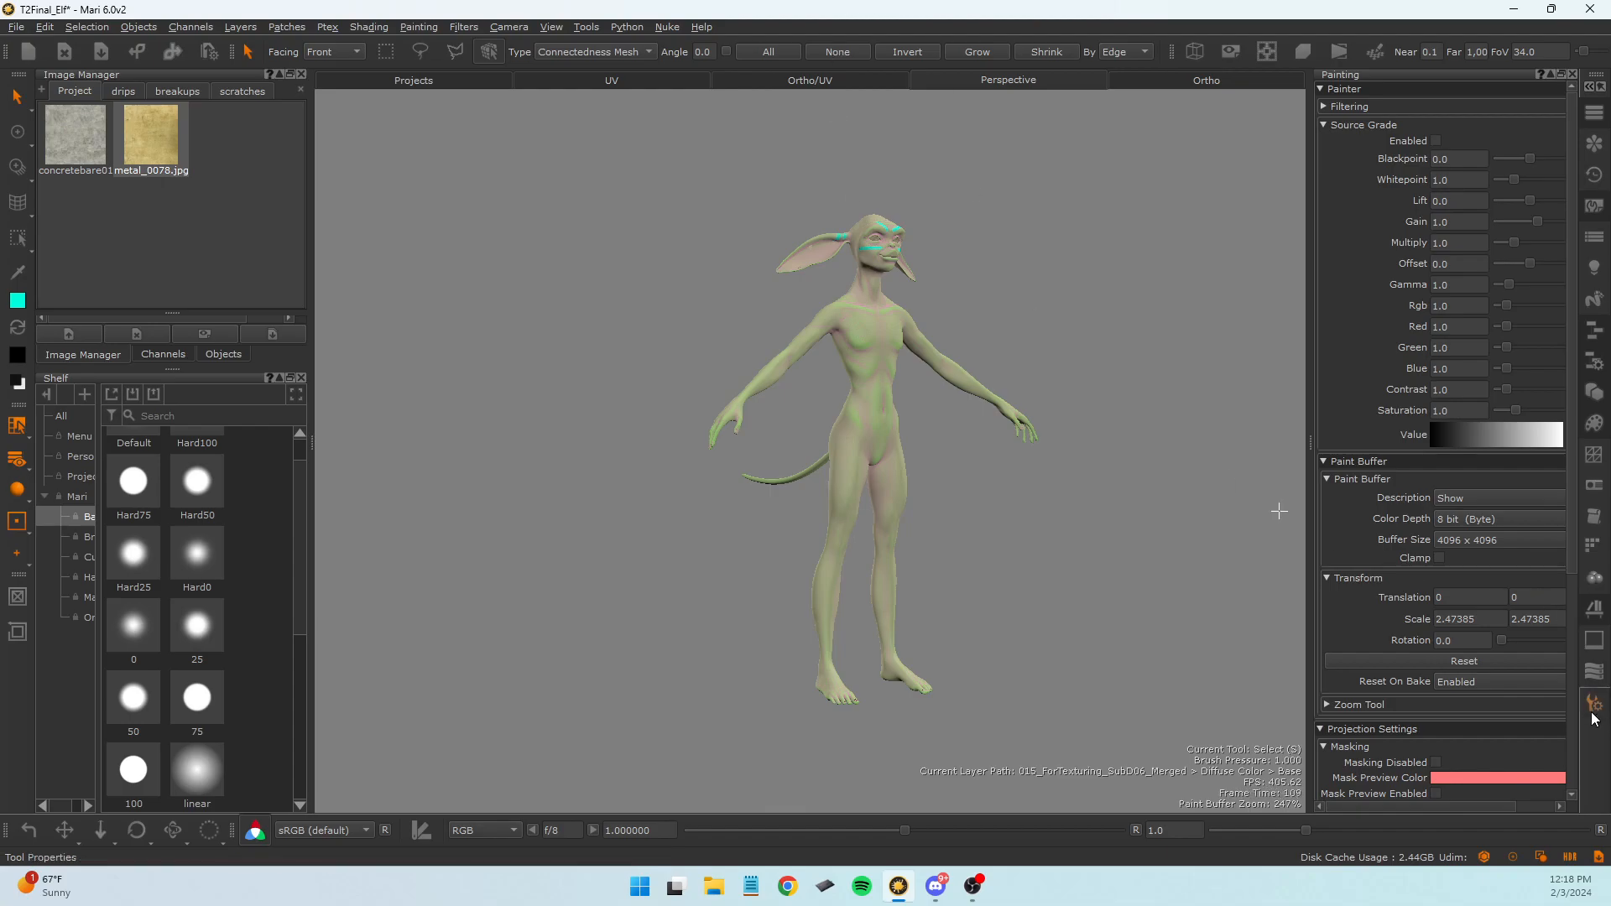
Bring up the Objects palette, show the palette names beside their icons, and open the Modo Render palette.
click(1595, 398)
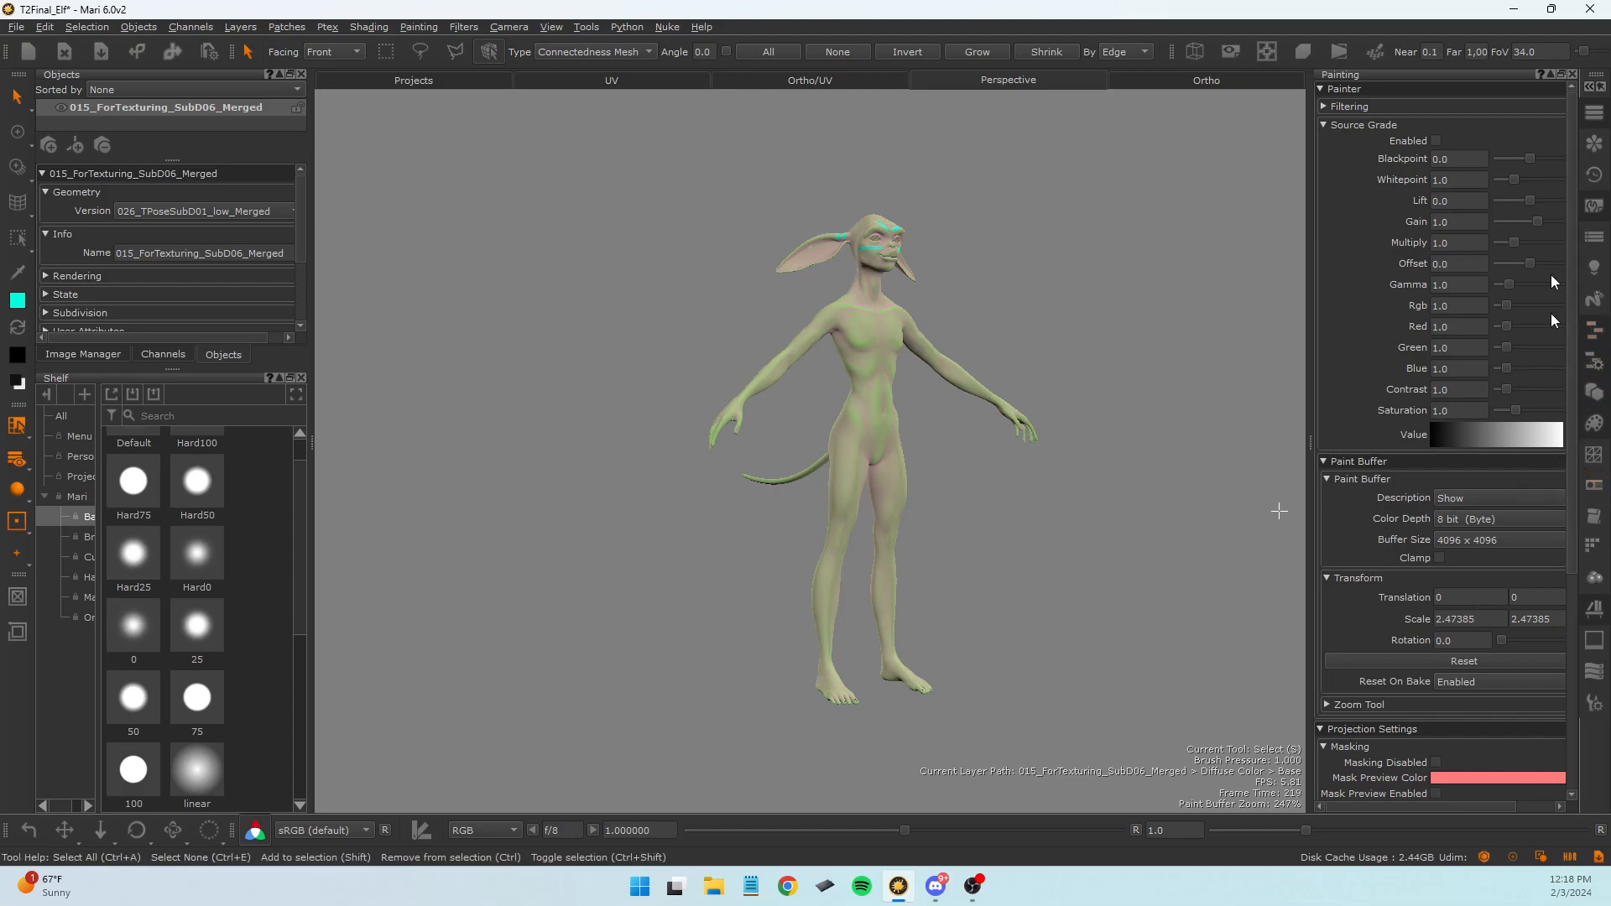
click(1591, 89)
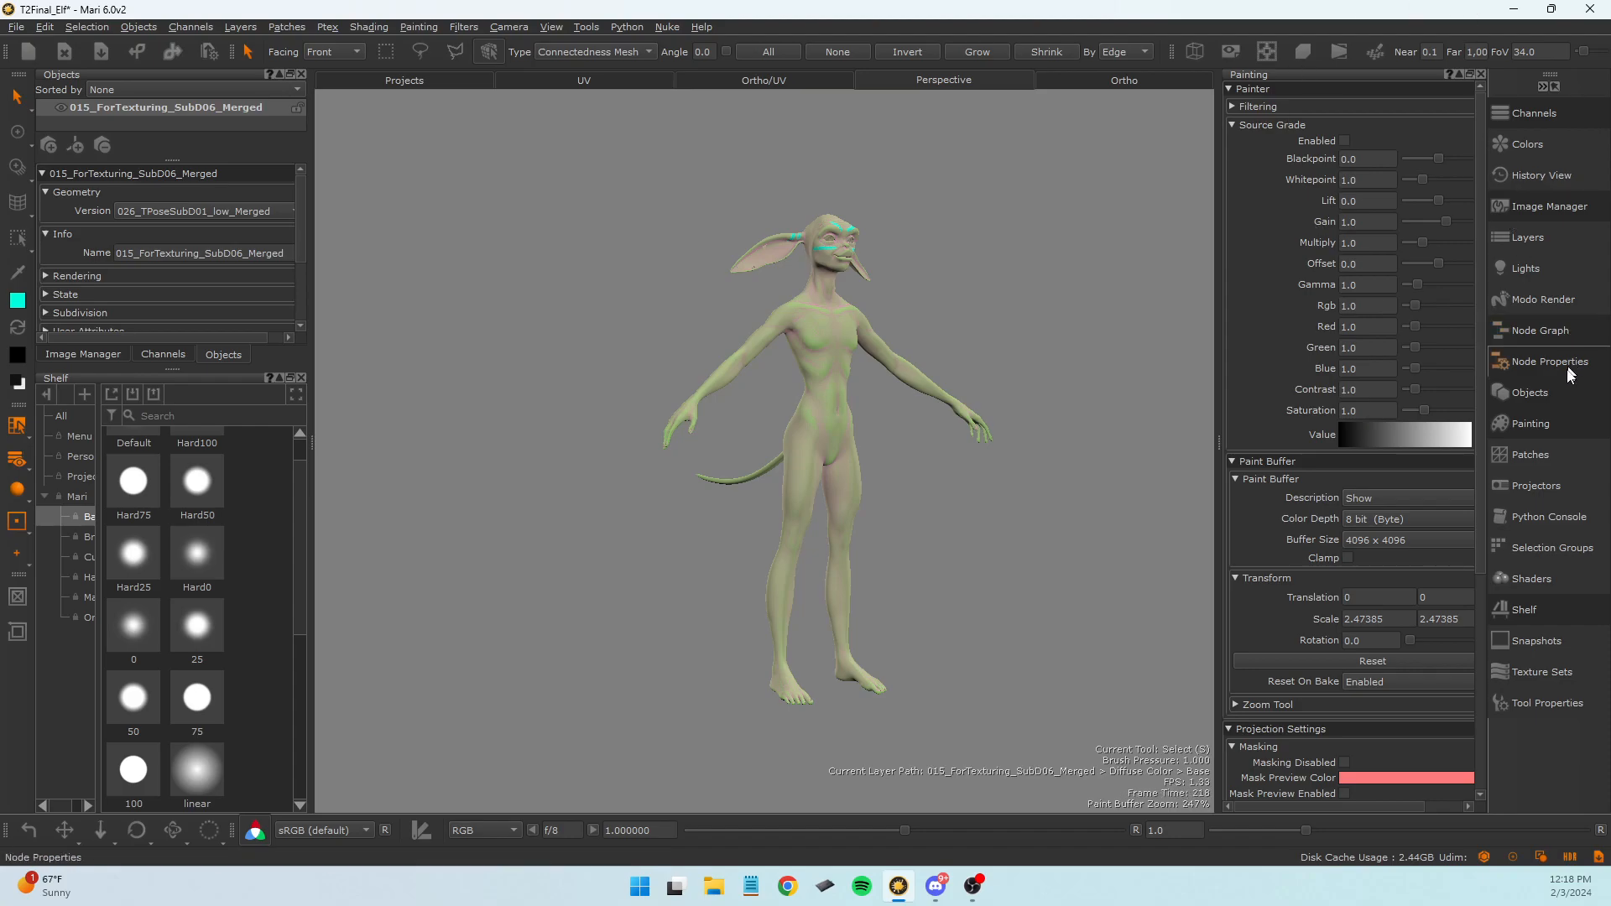
click(1530, 302)
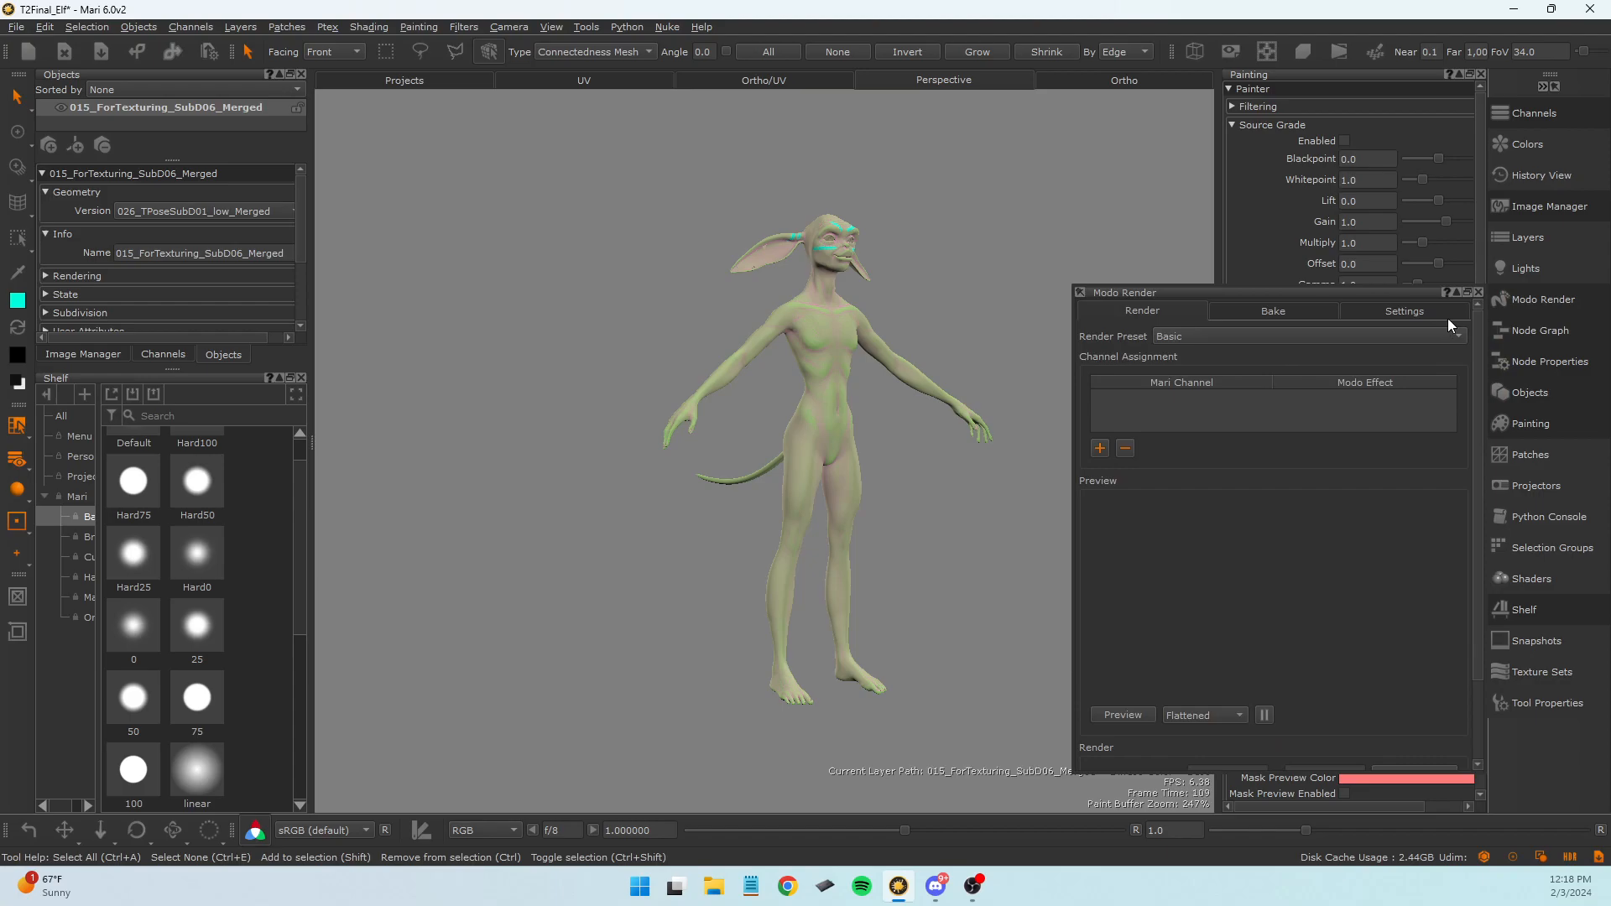
click(1081, 292)
Enlarge the Objects palette's height and set the object's geometry version to 015_ForTexturing_SubD06_Merged.
drag(172, 370, 188, 594)
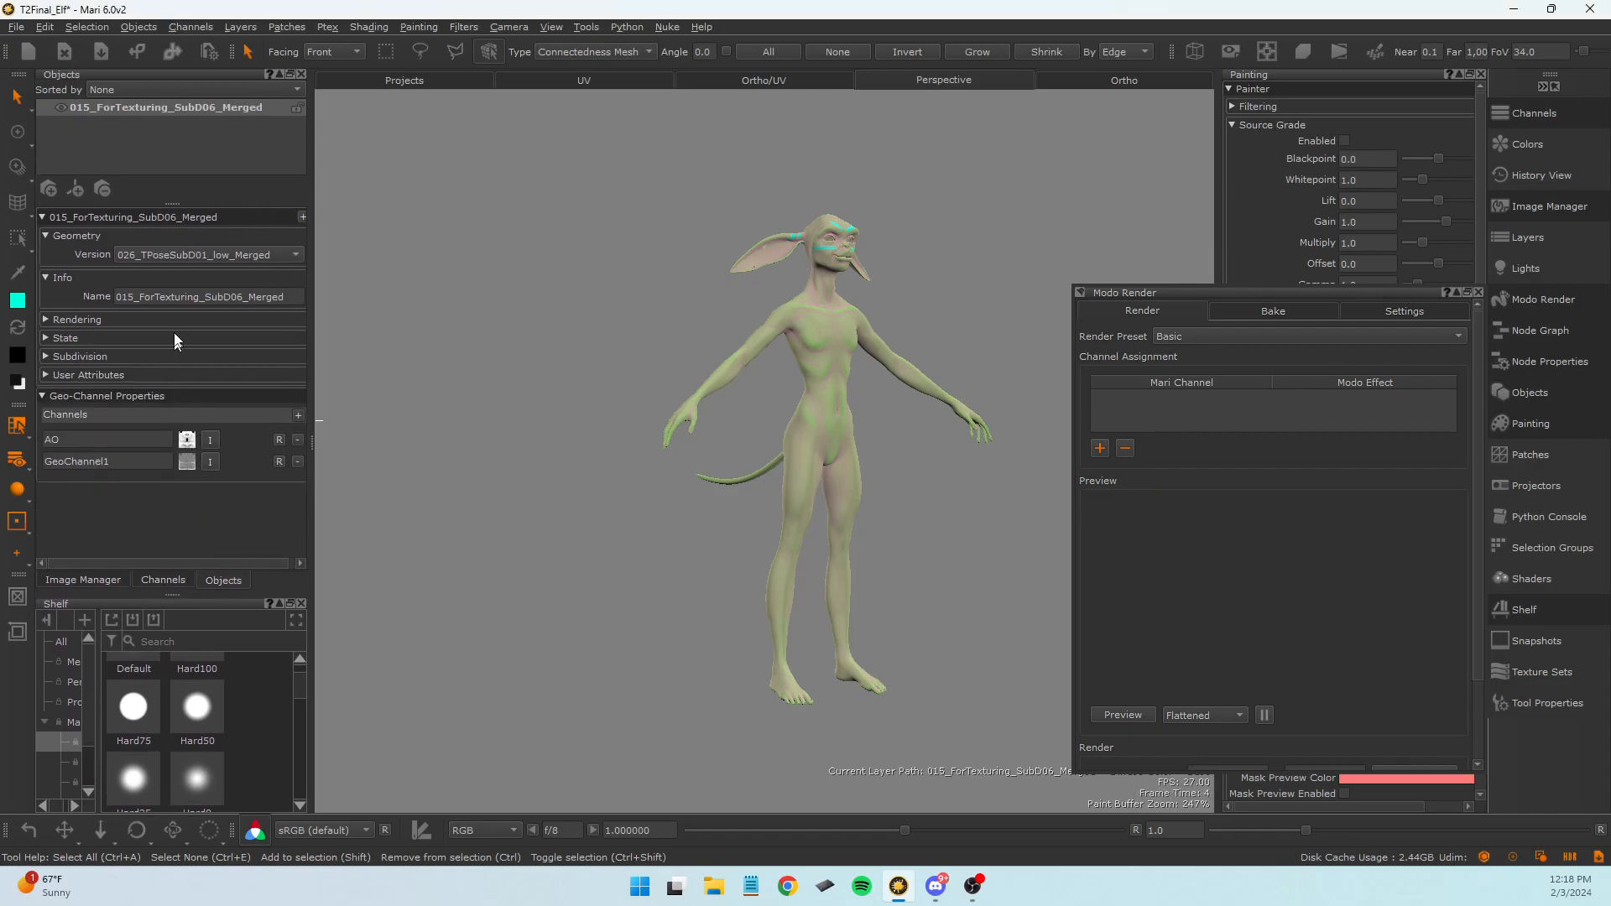
click(226, 254)
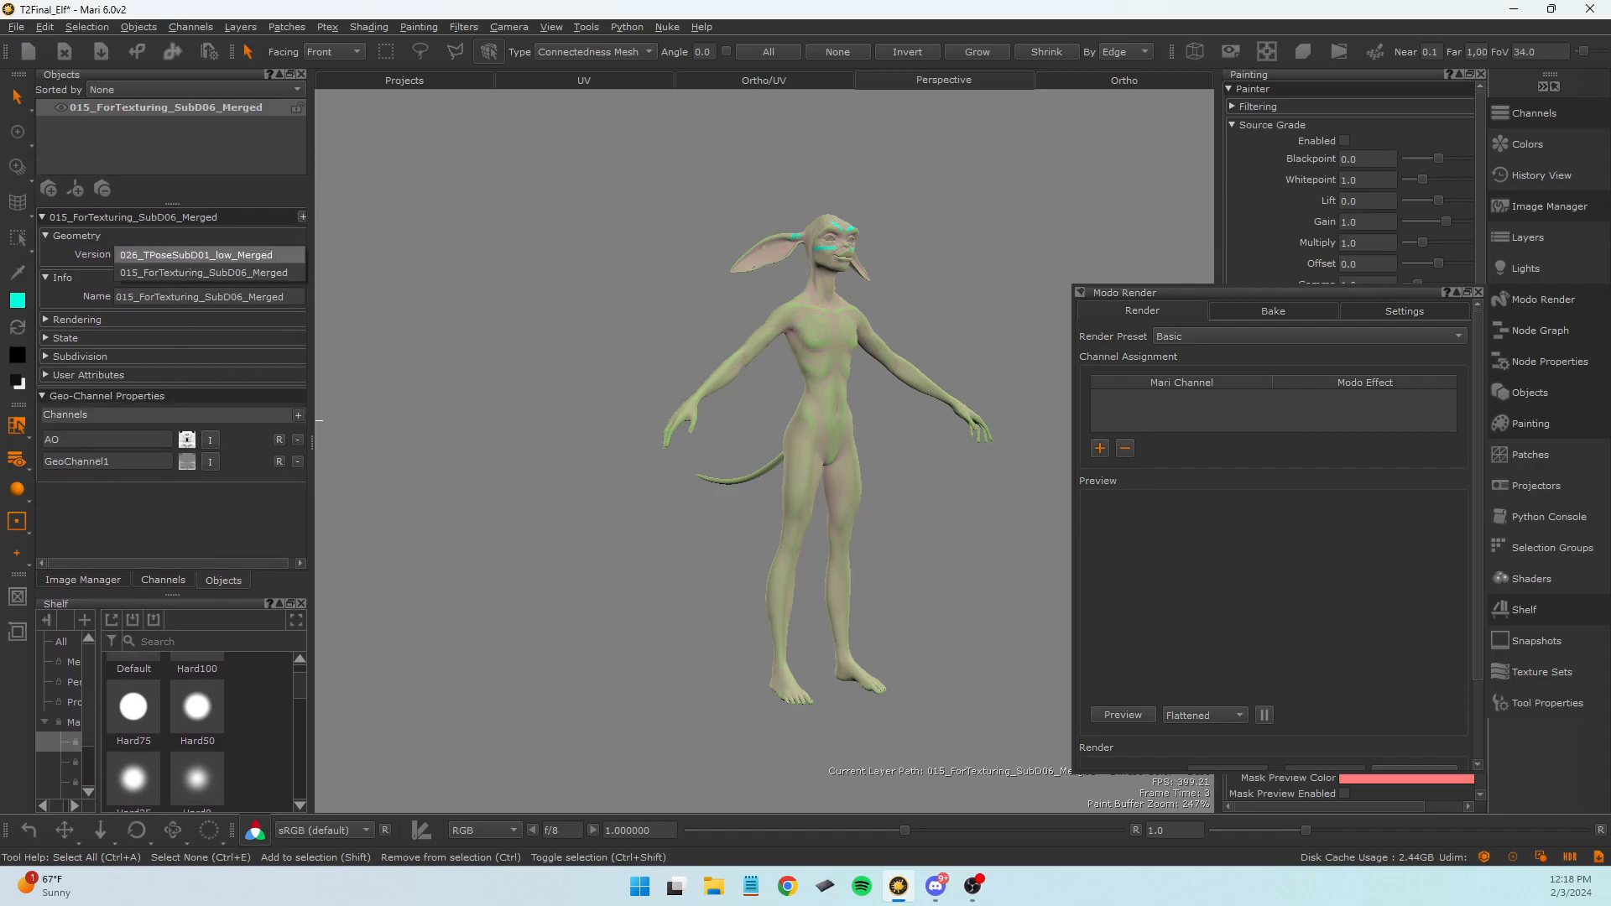
click(193, 274)
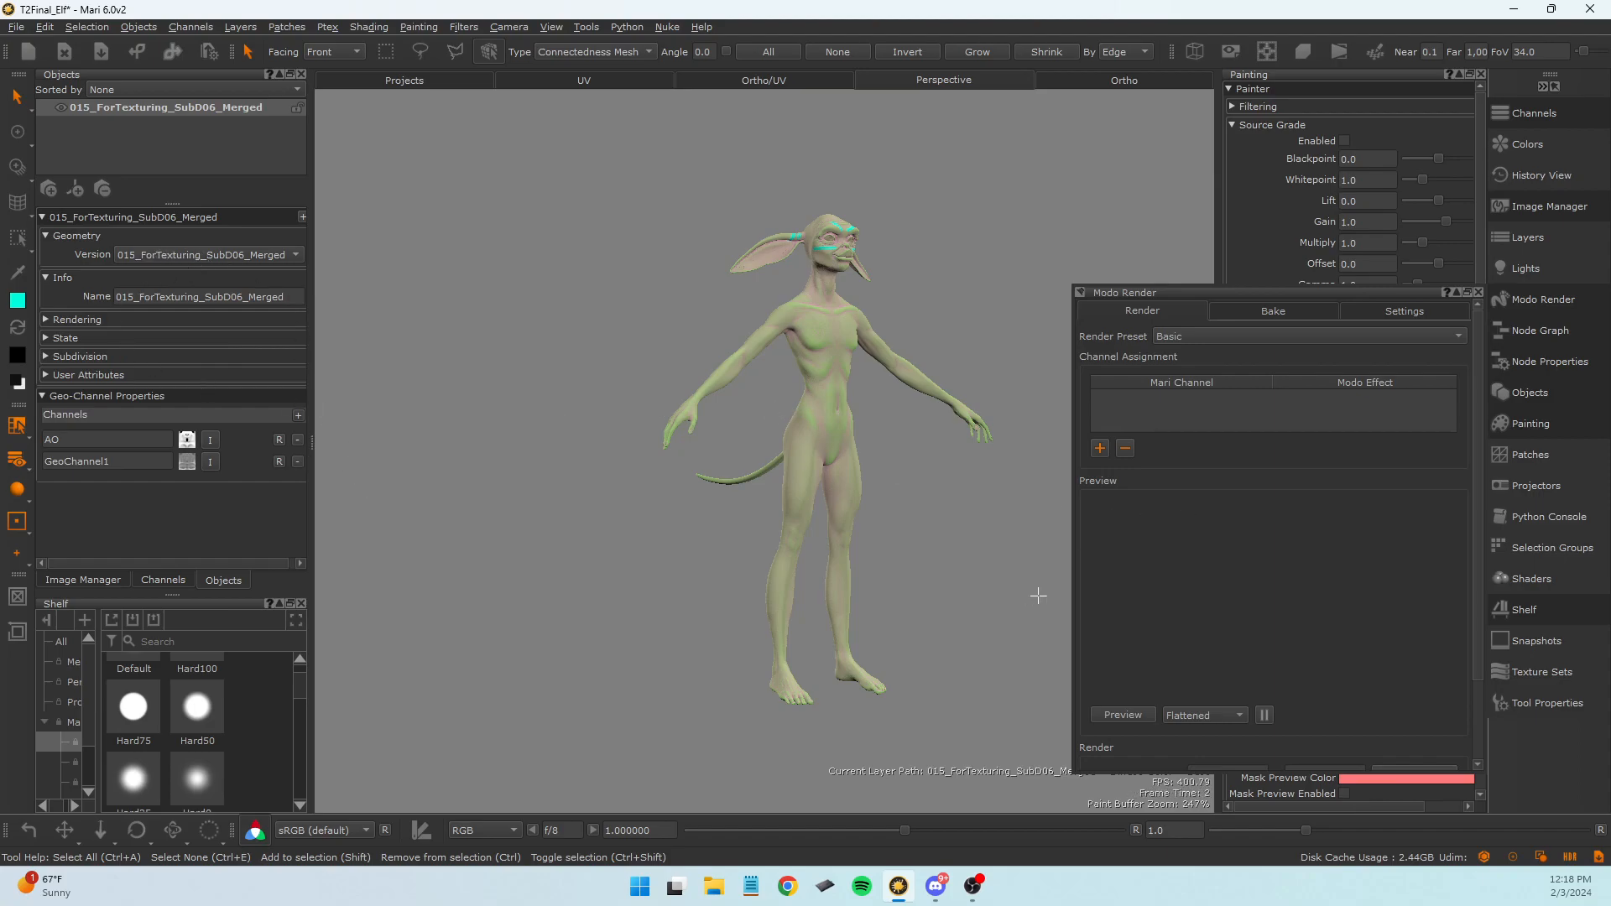
Widen the Modo Render palette slightly and look through its list of bake presets.
drag(1072, 544, 1041, 544)
click(1262, 315)
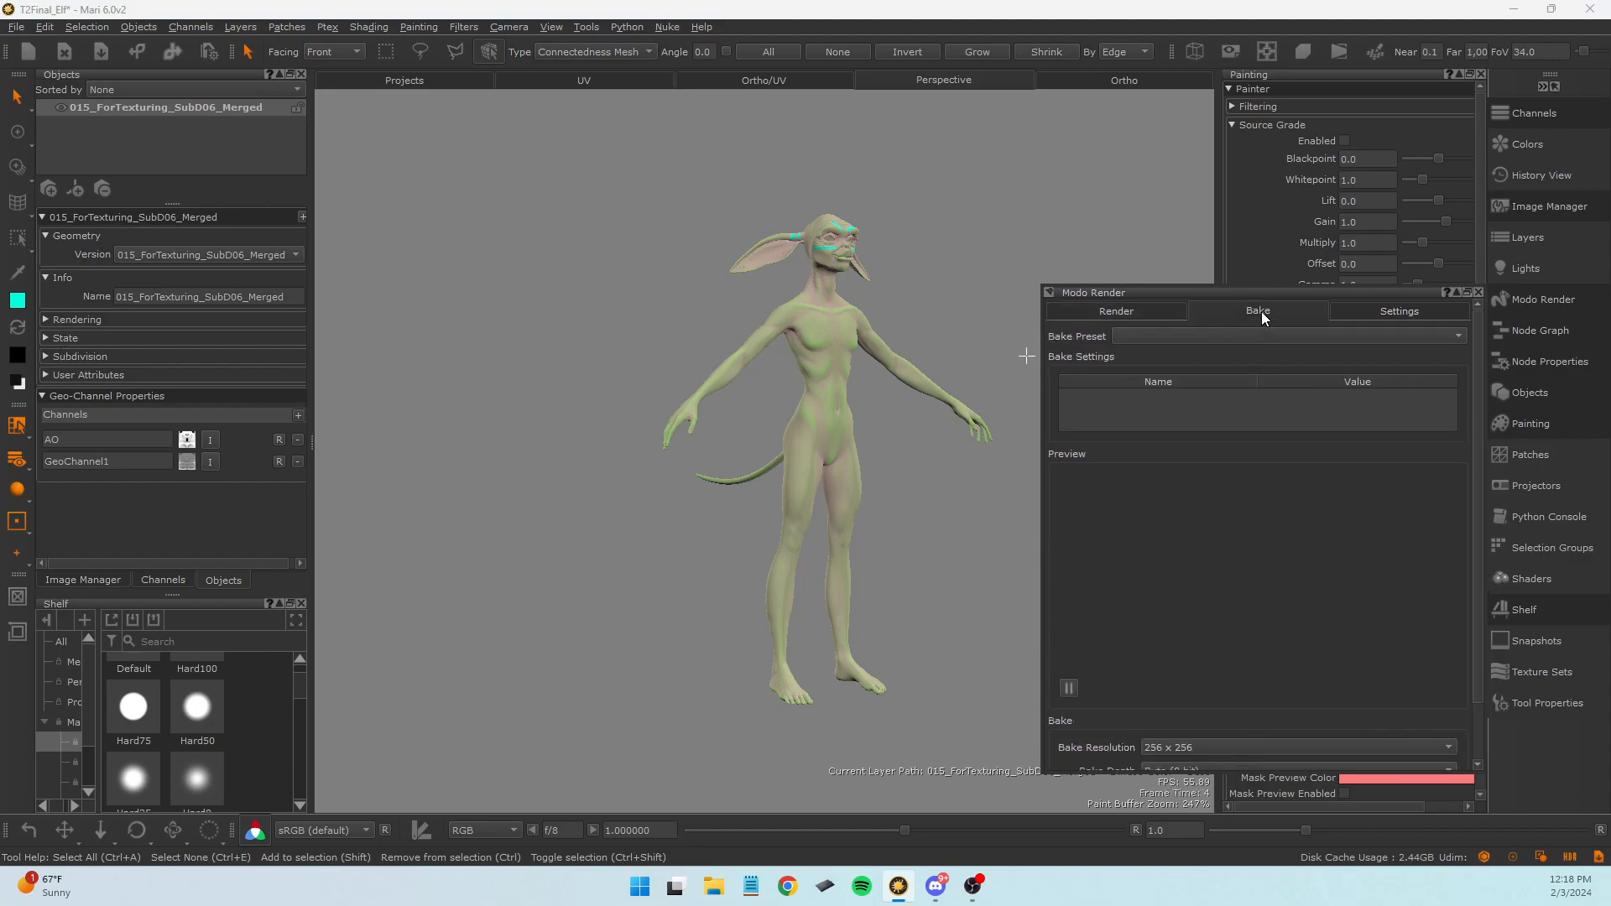
click(1463, 337)
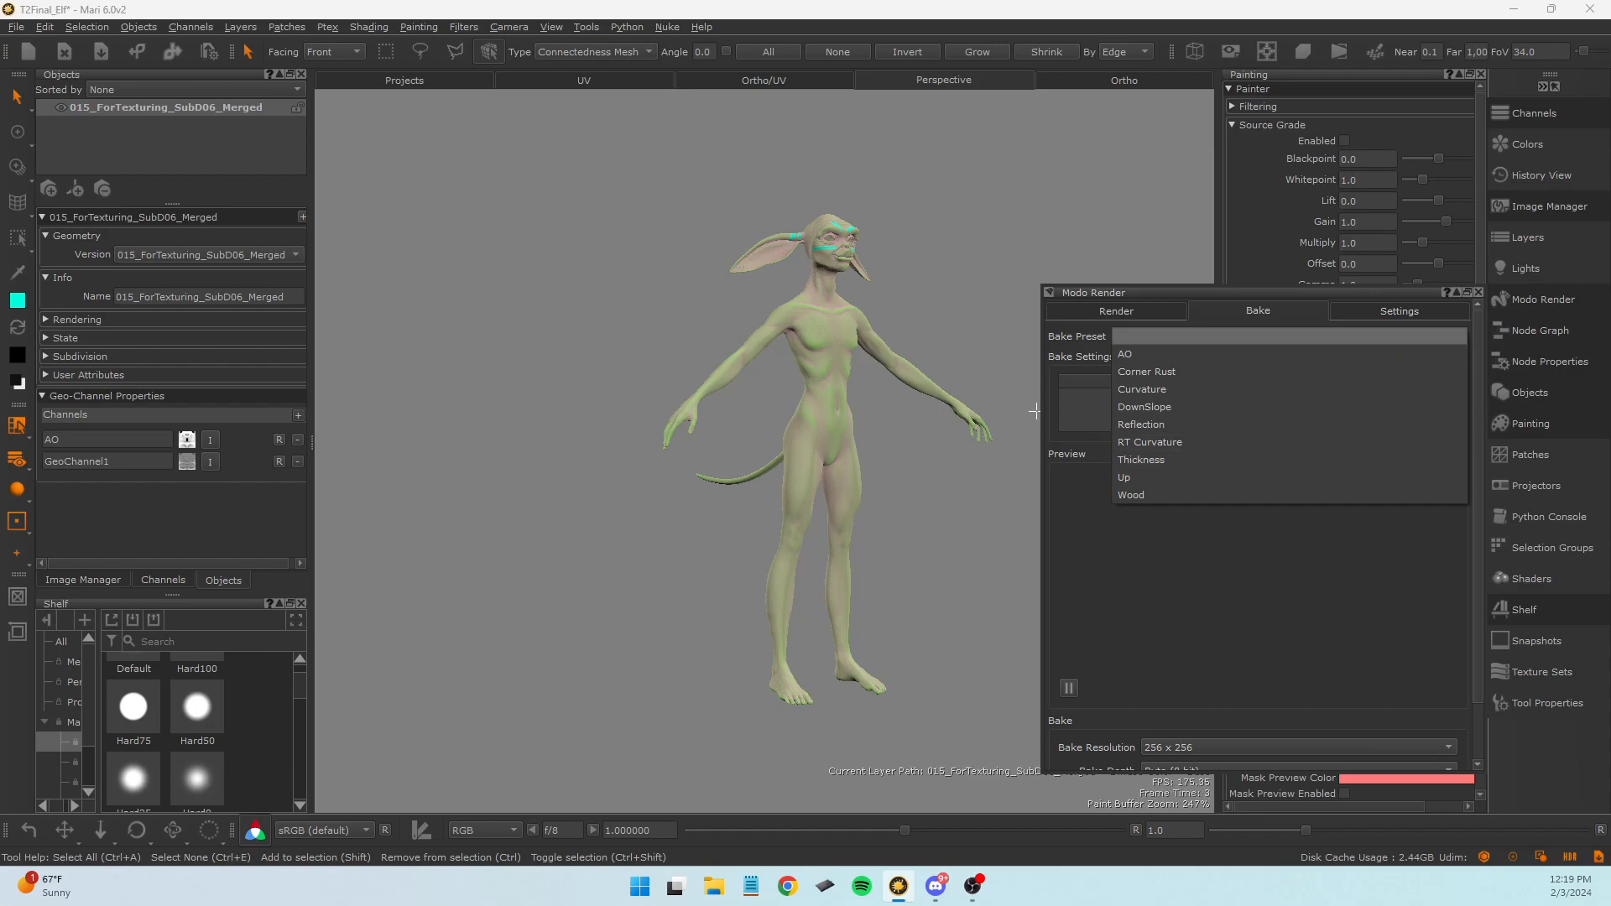
click(1264, 307)
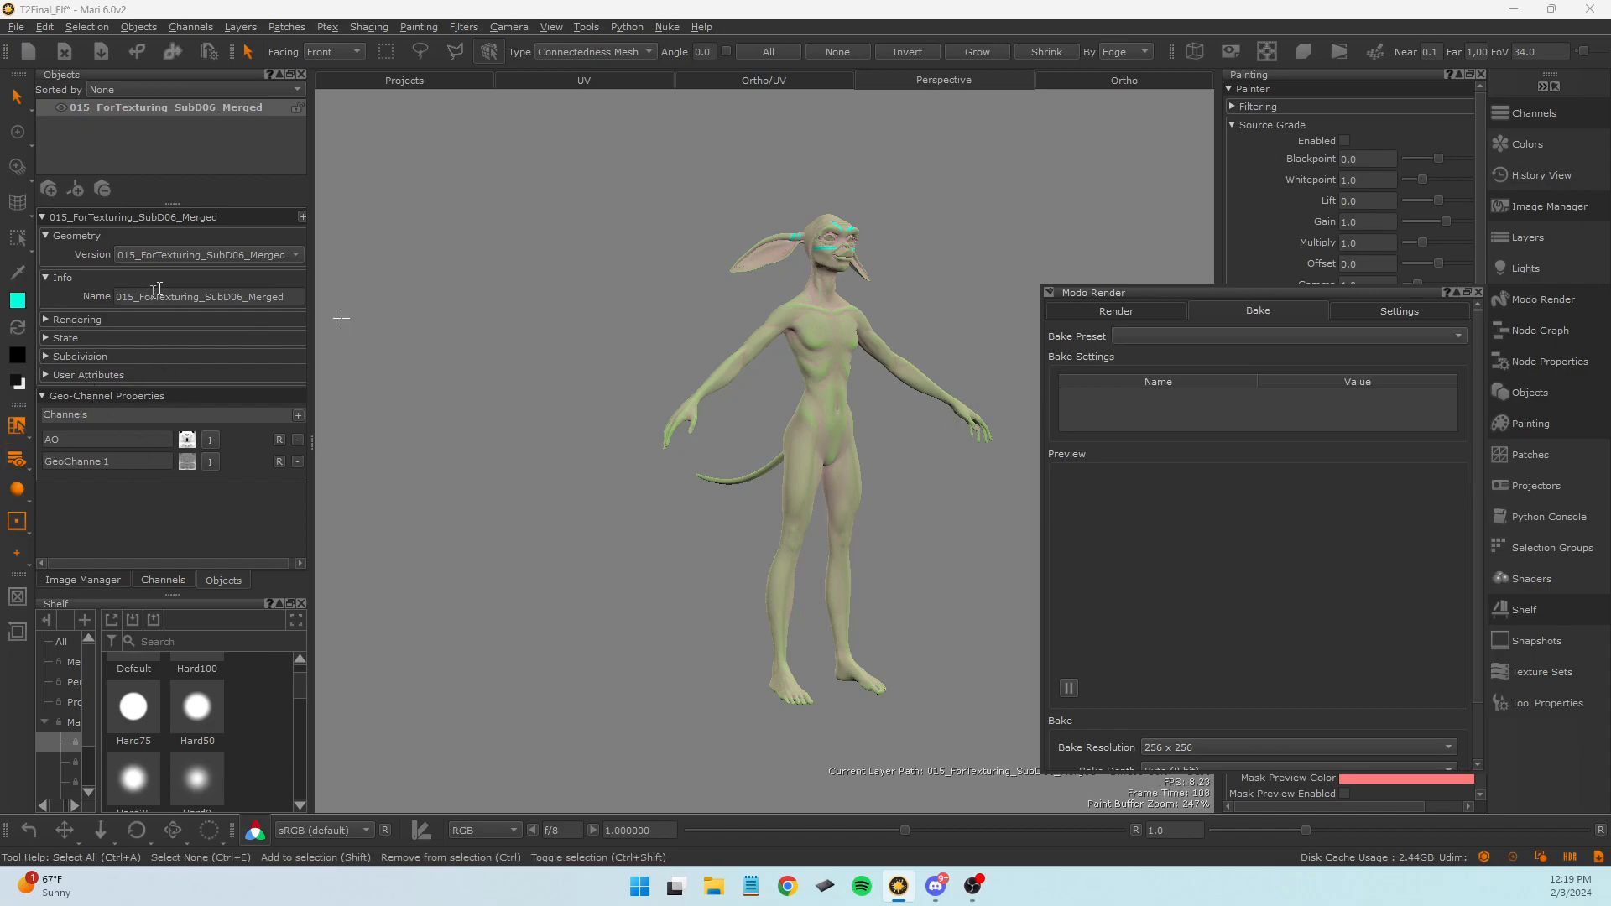
Look through the object's versions and available actions, and set its geometry version to 026_TPoseSubD01_low_Merged.
click(225, 254)
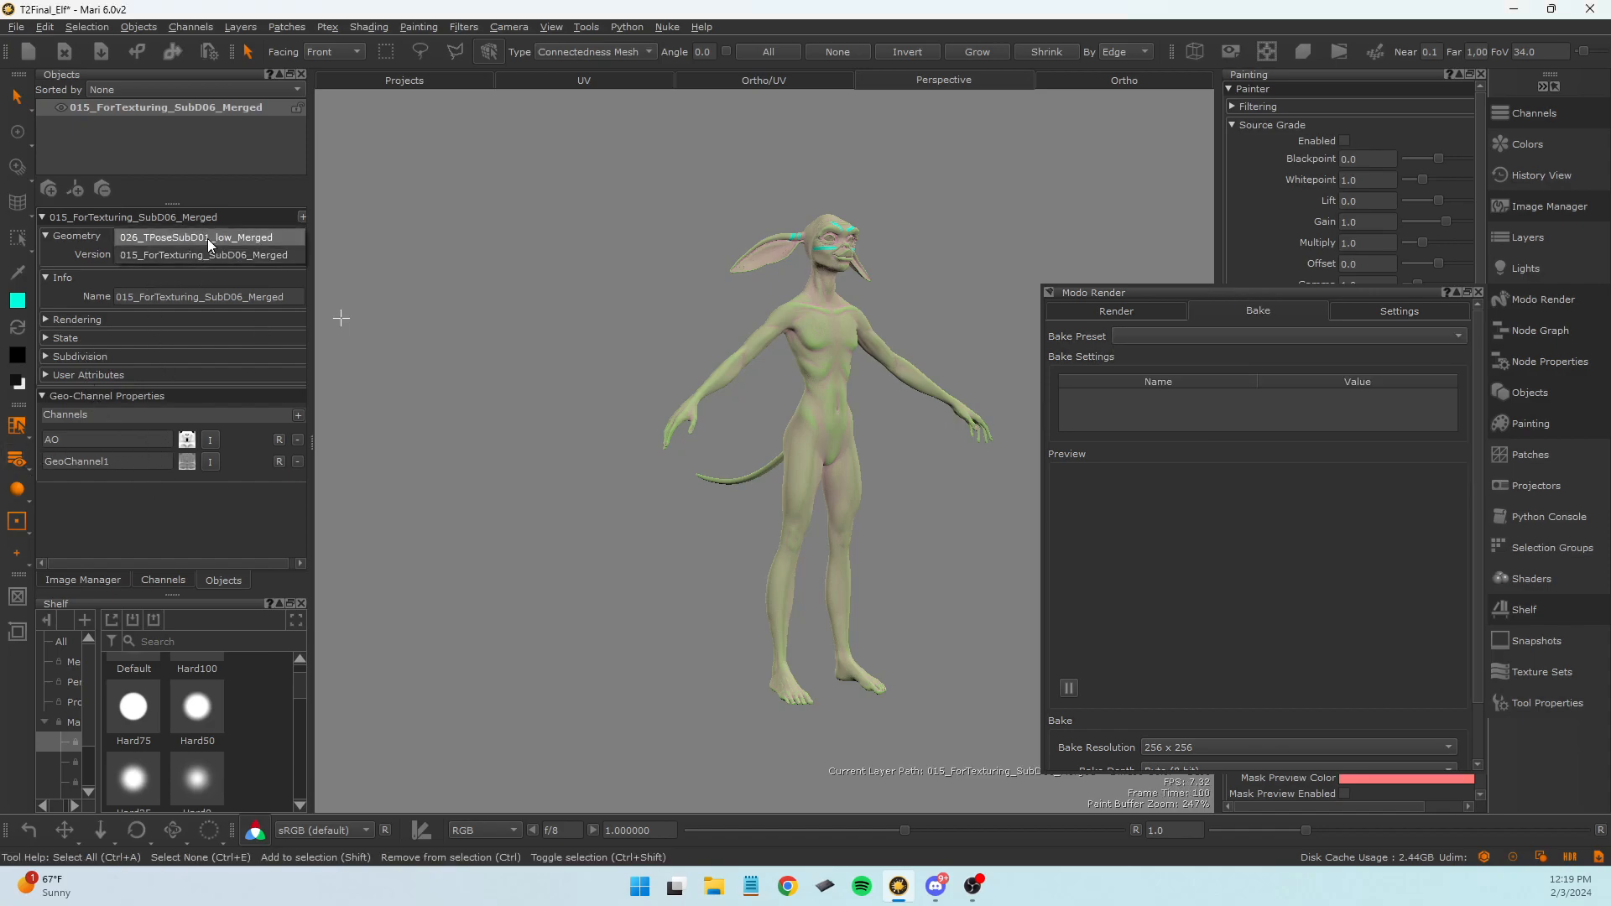
click(302, 218)
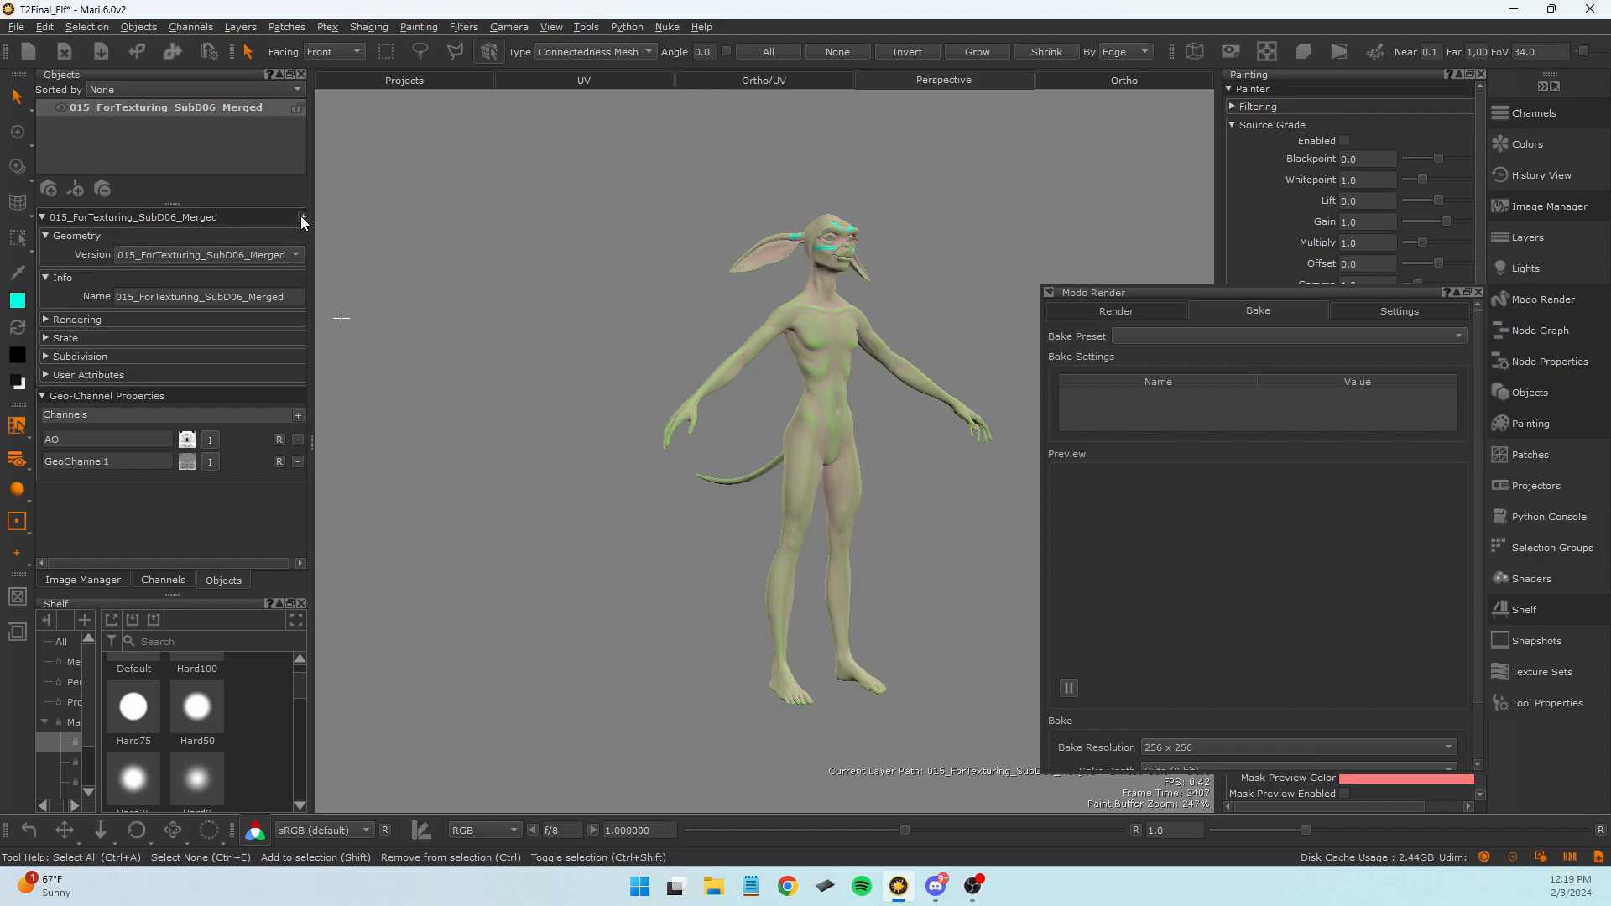
click(214, 217)
click(209, 216)
right_click(143, 107)
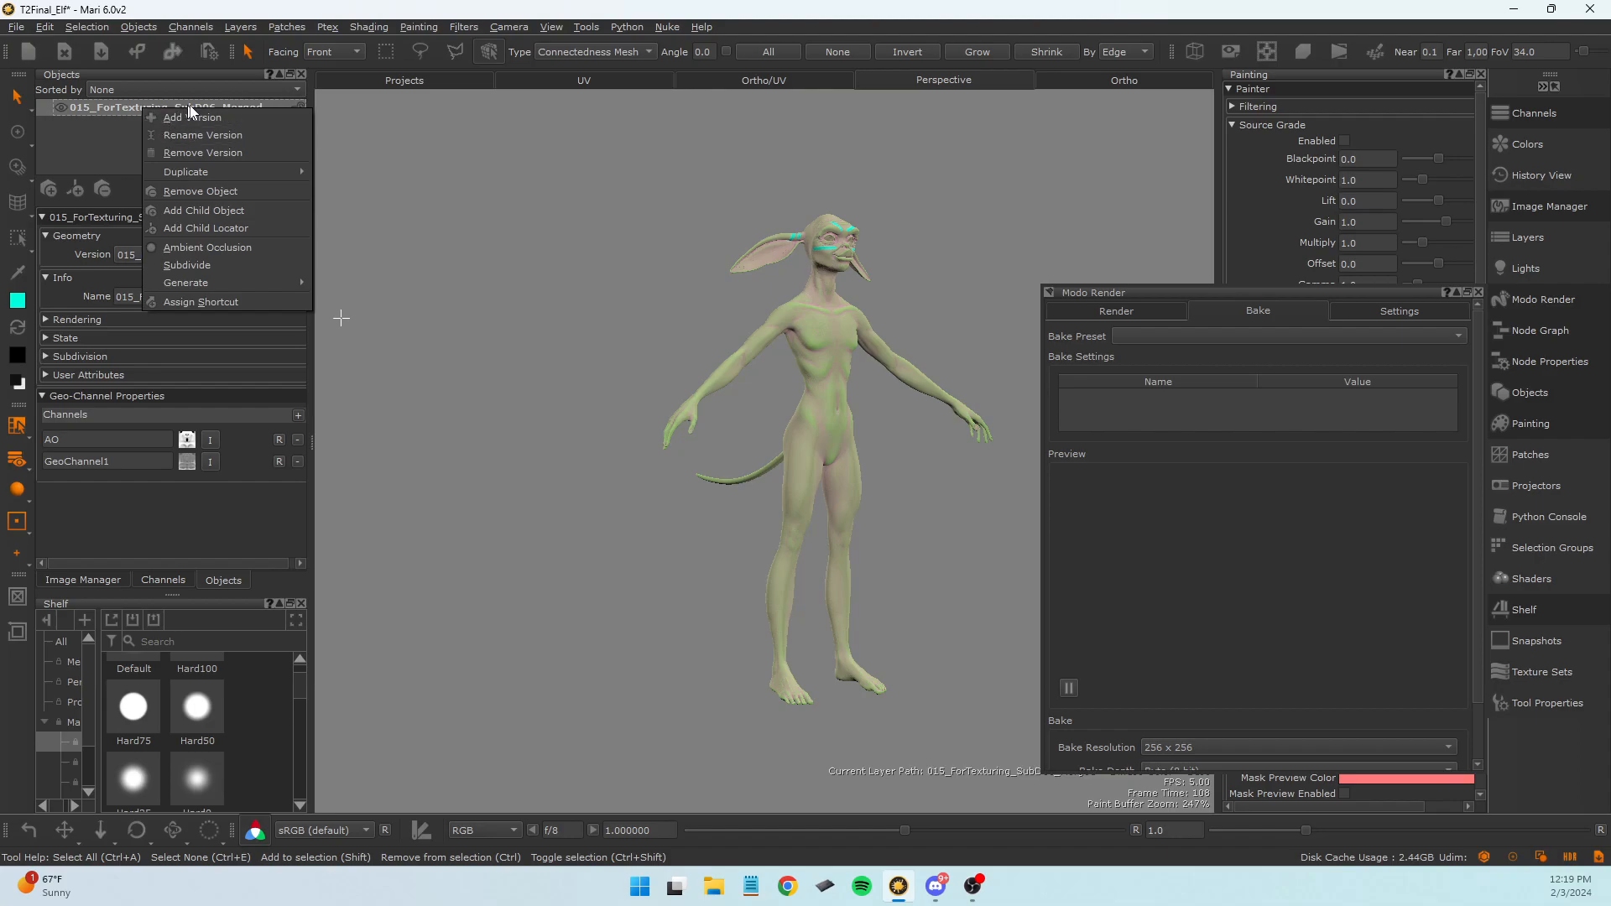
click(179, 260)
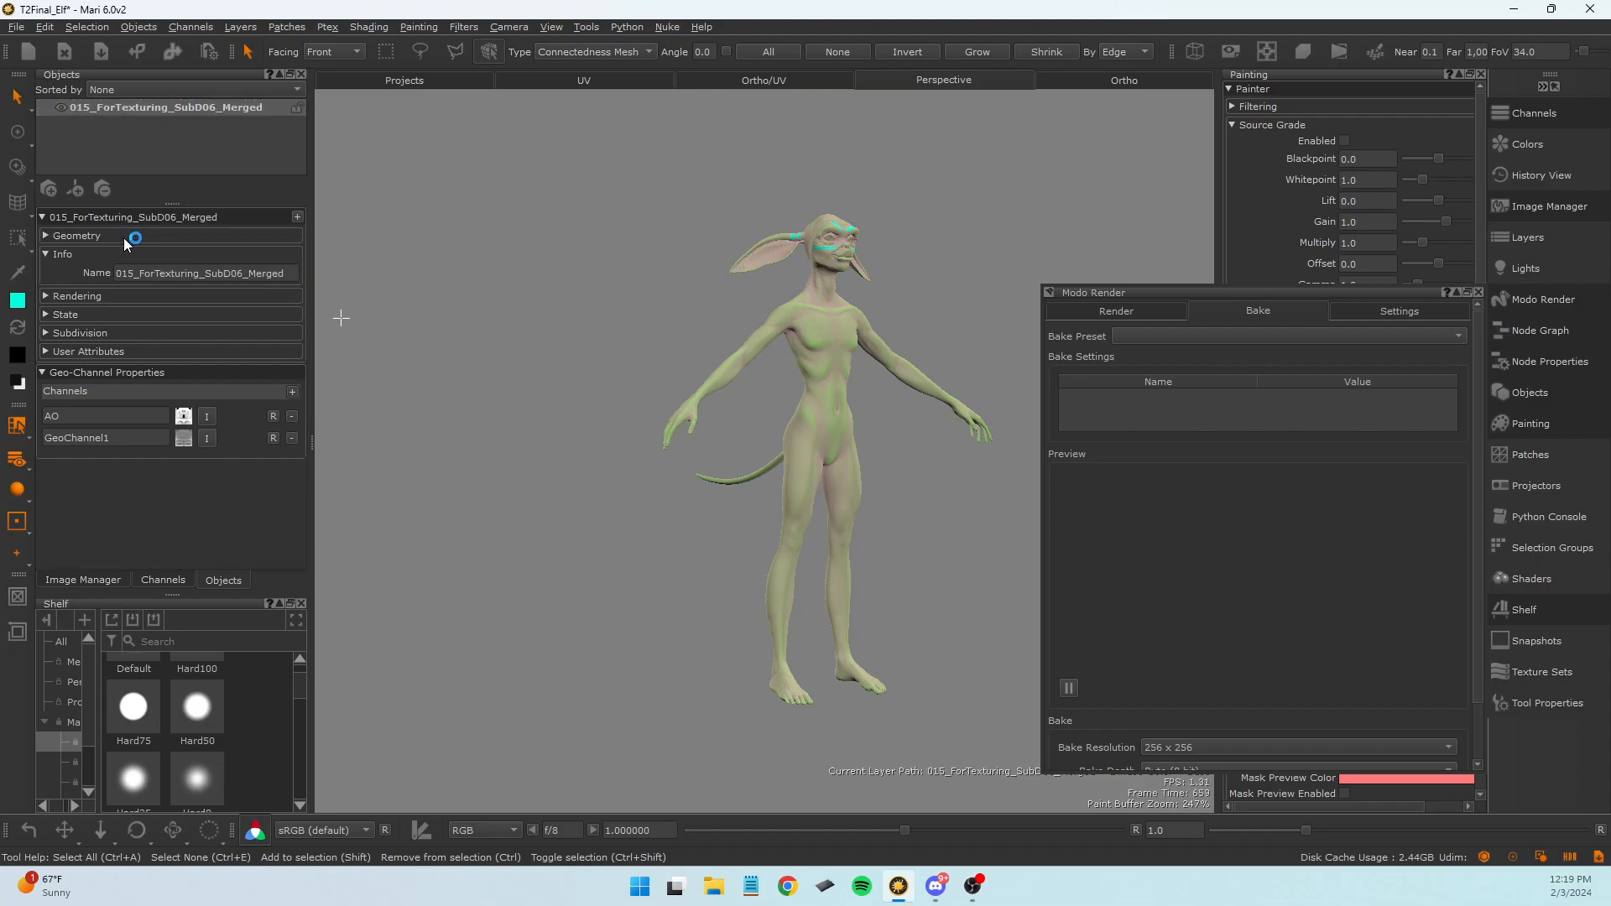
click(179, 253)
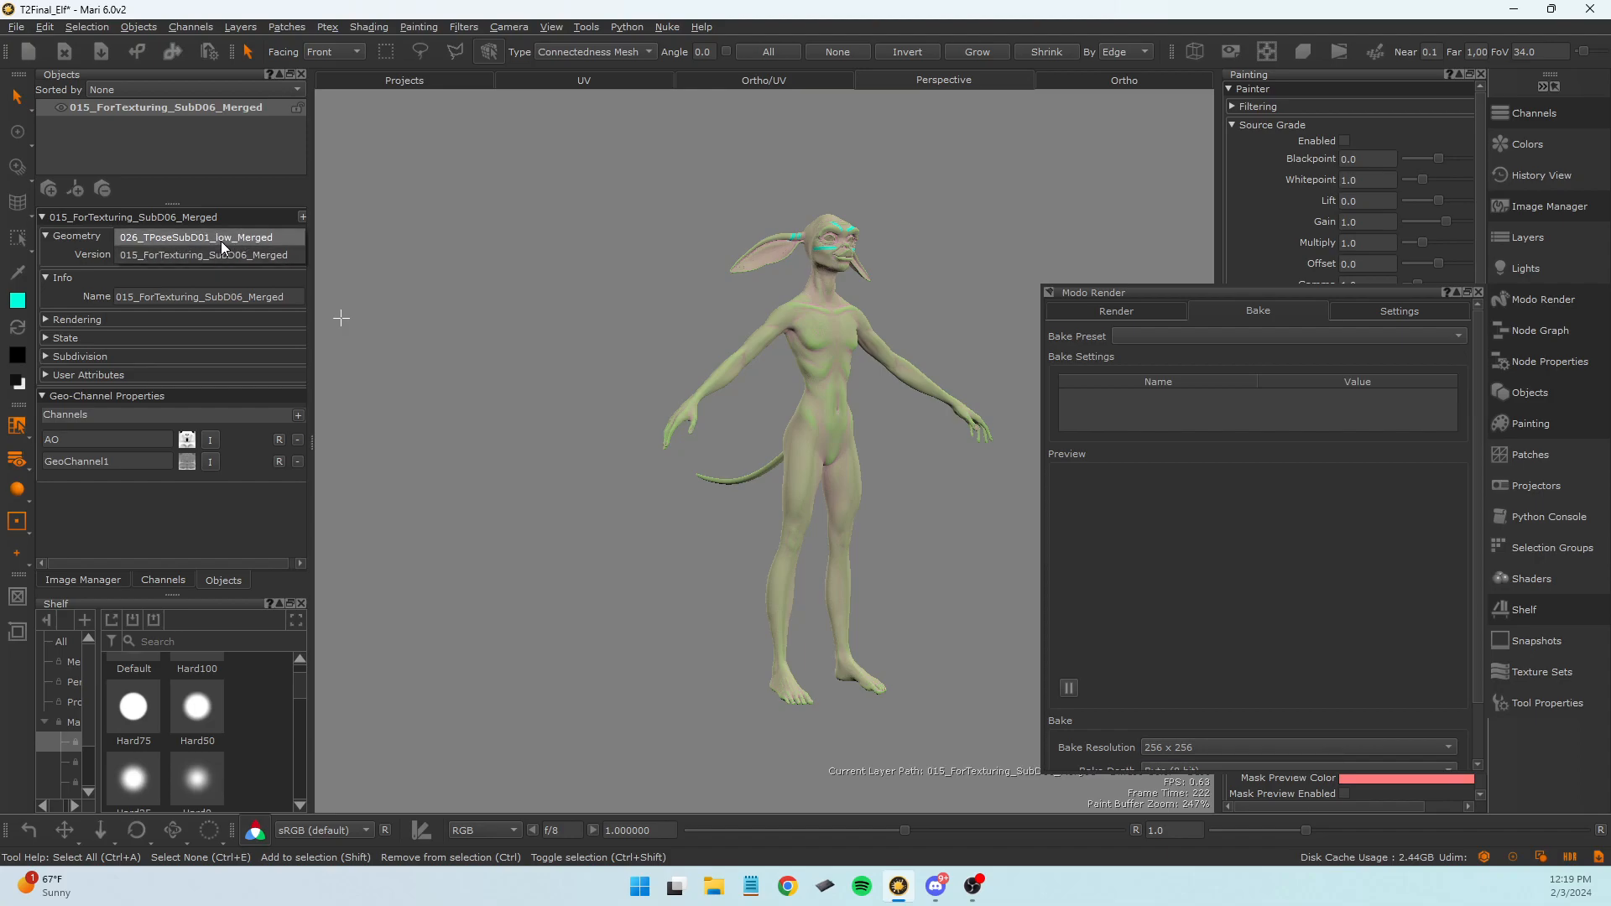
click(148, 240)
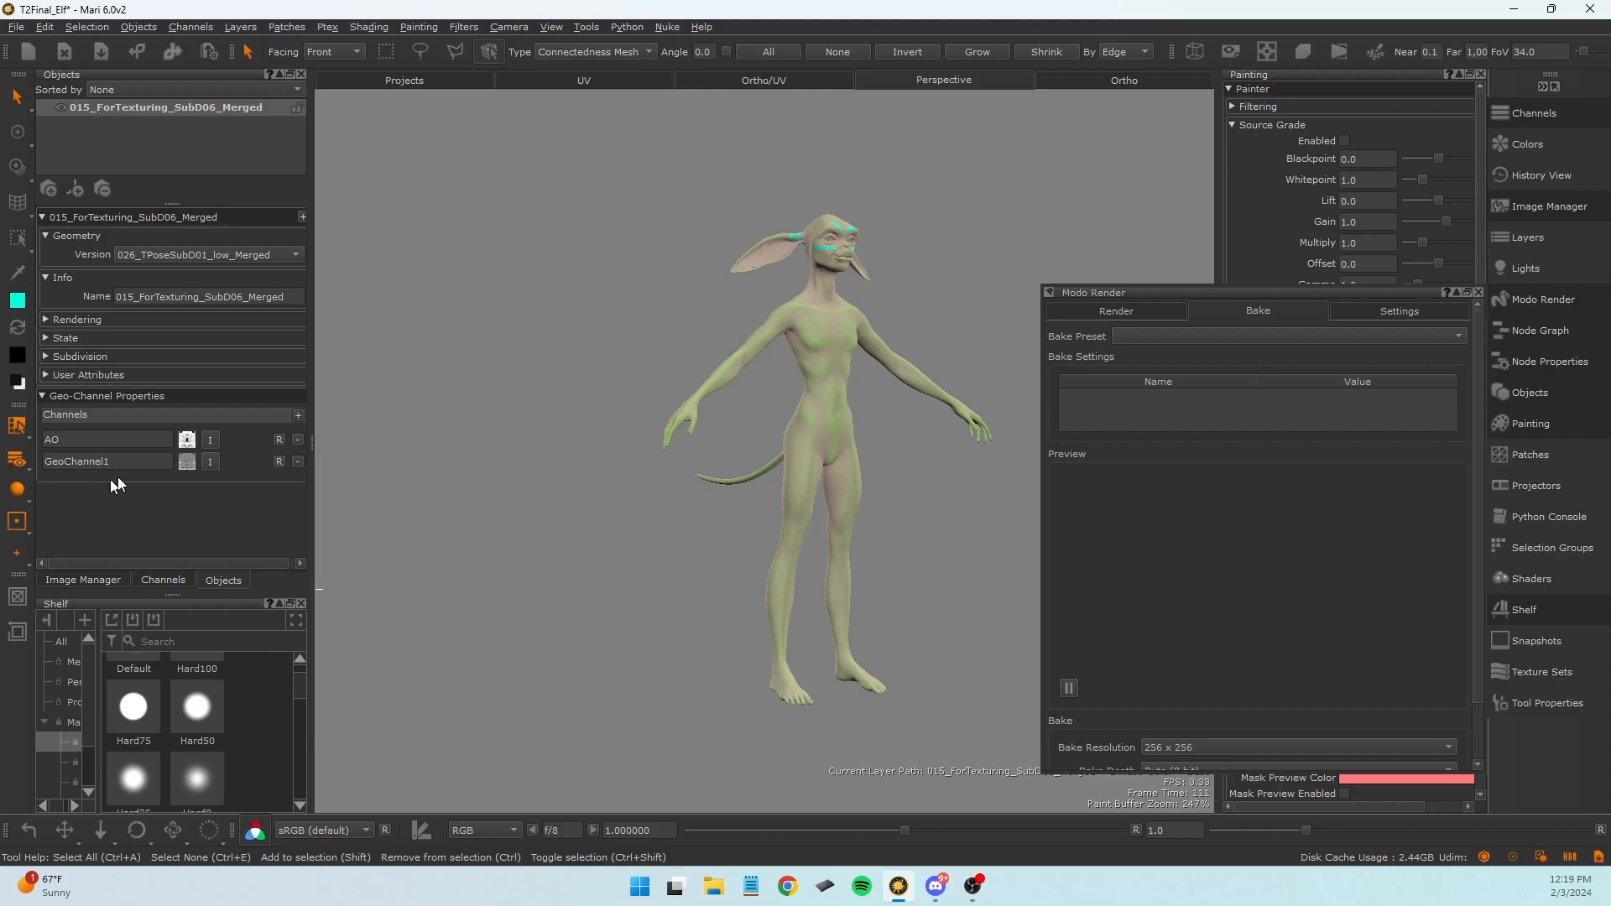
Switch to the 015_ForTexturing_SubD06_Merged geometry version and remove that version from the object.
click(180, 256)
click(200, 282)
right_click(207, 107)
mouse_move(280, 287)
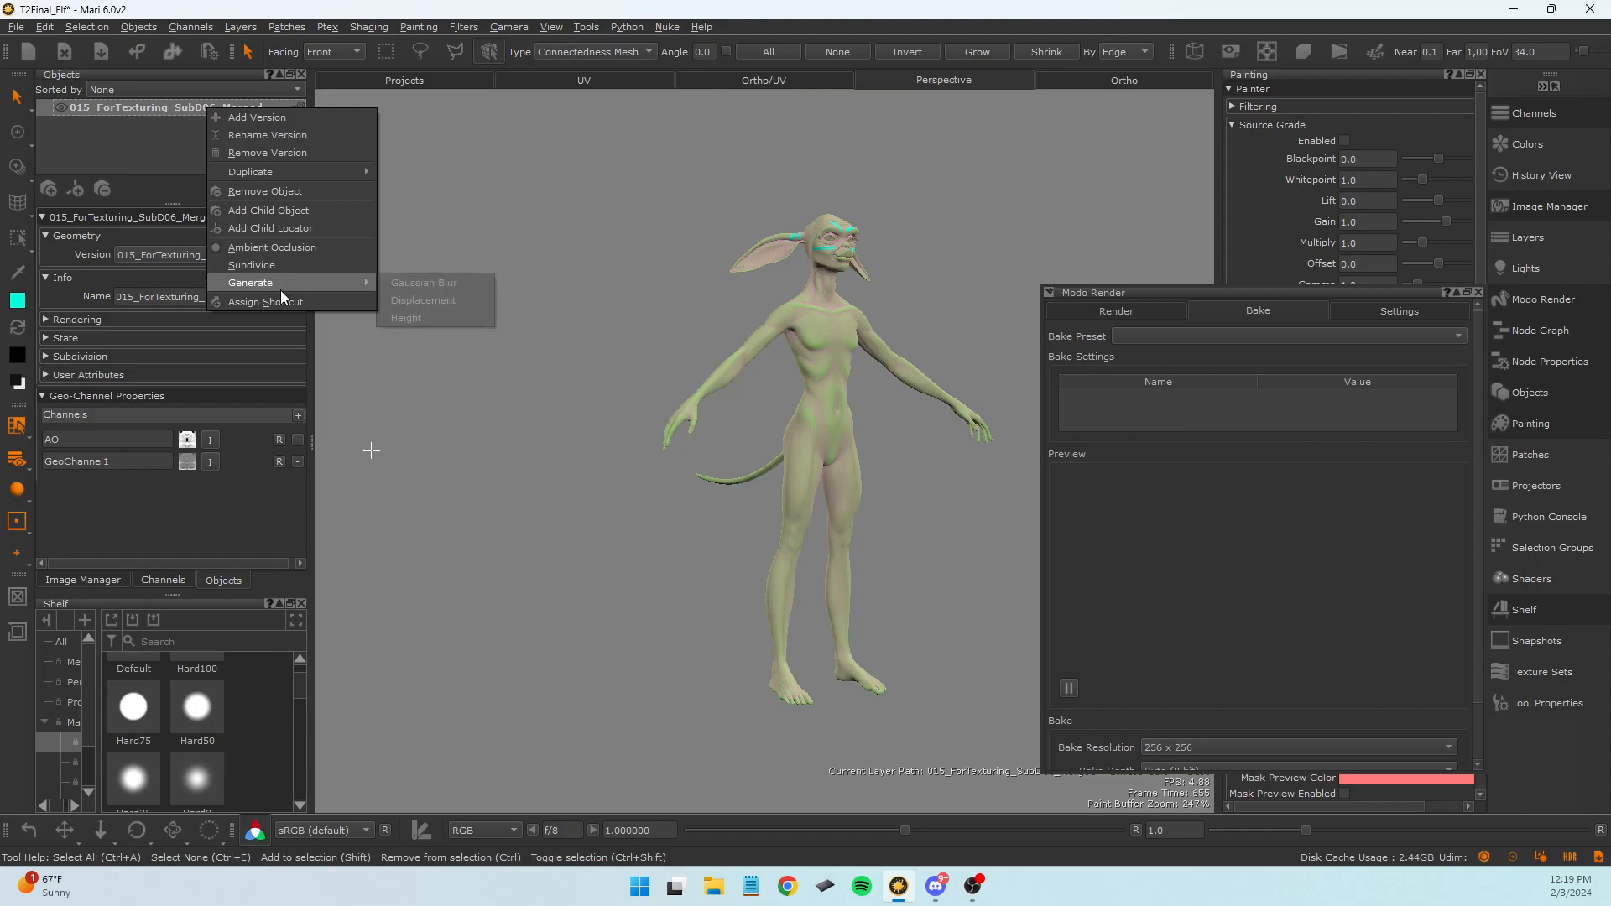
click(252, 152)
click(846, 455)
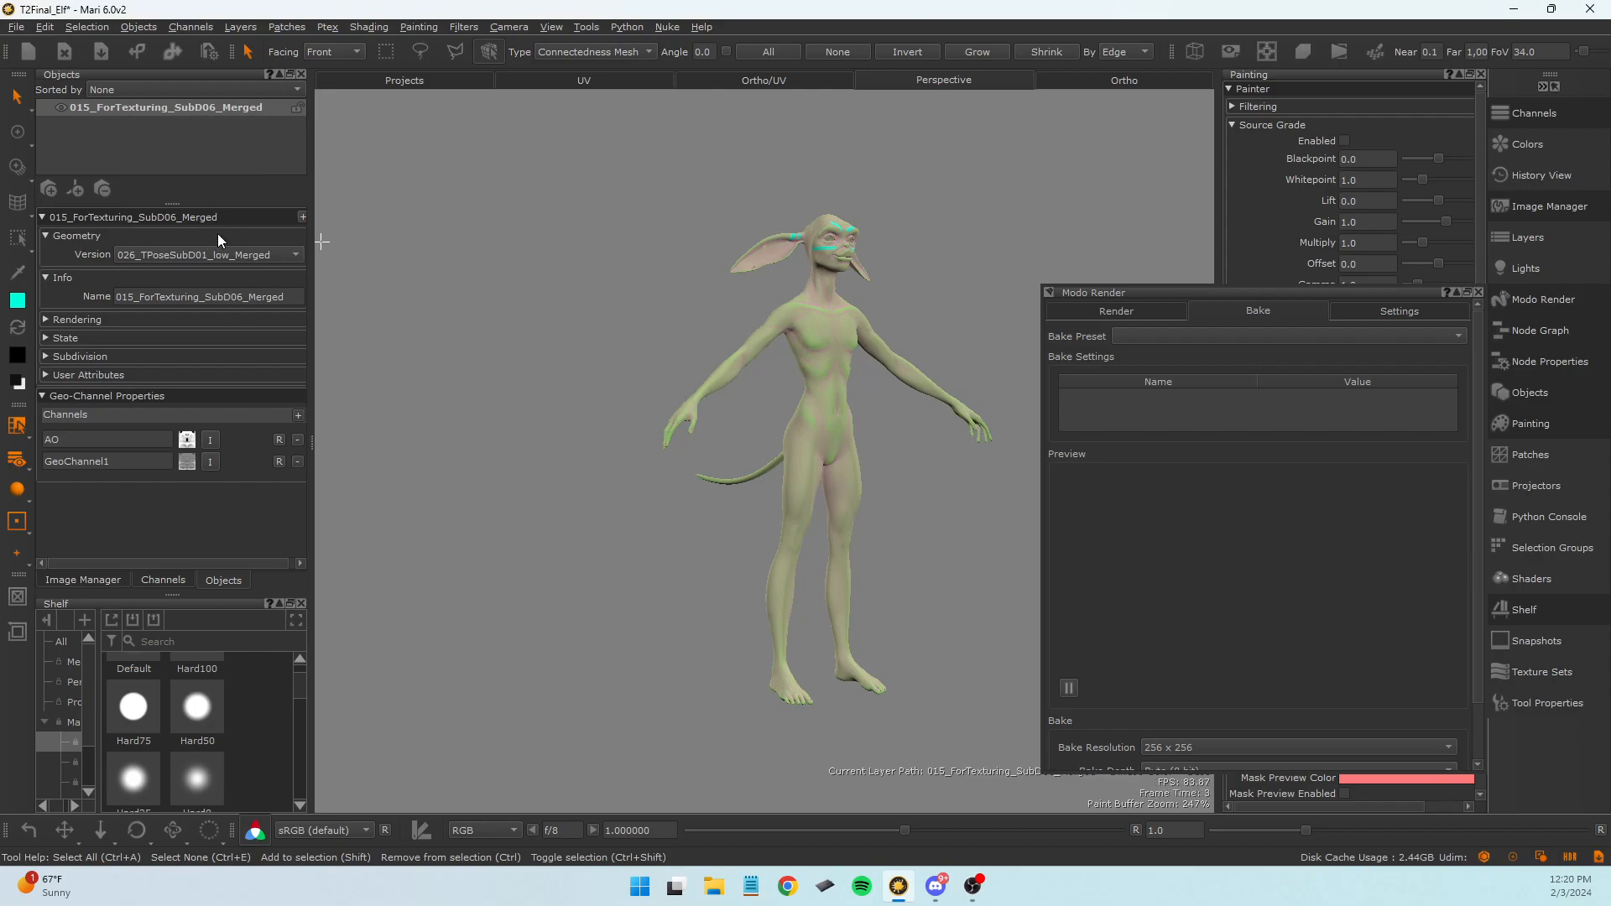
Review the object's version commands, its geo-channels and its list of geometry versions.
right_click(148, 107)
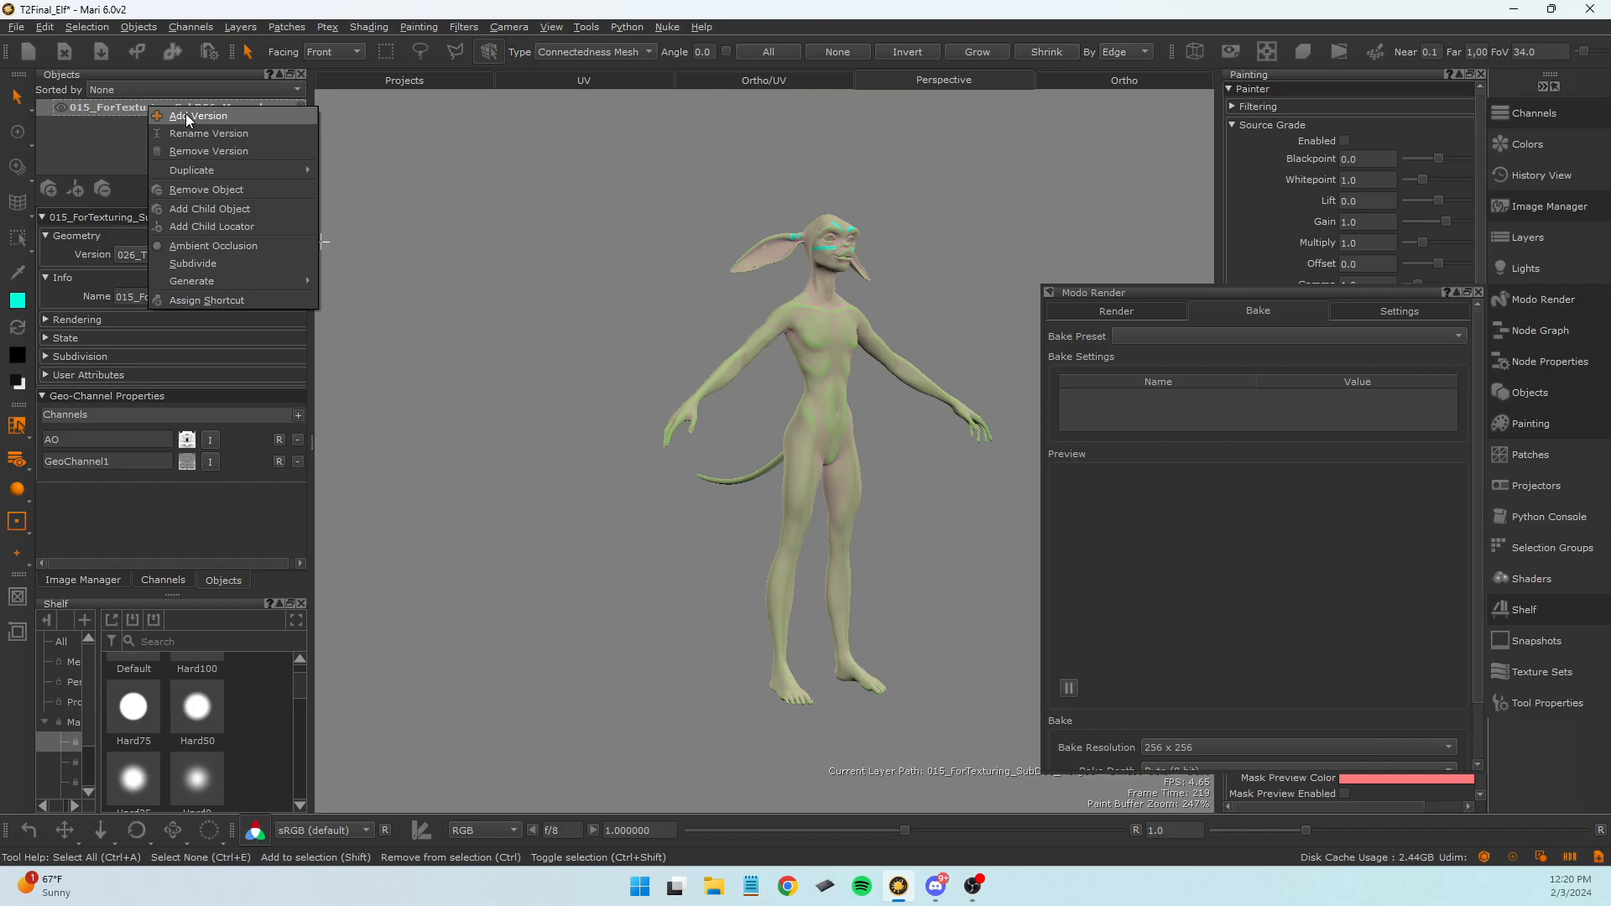
click(114, 145)
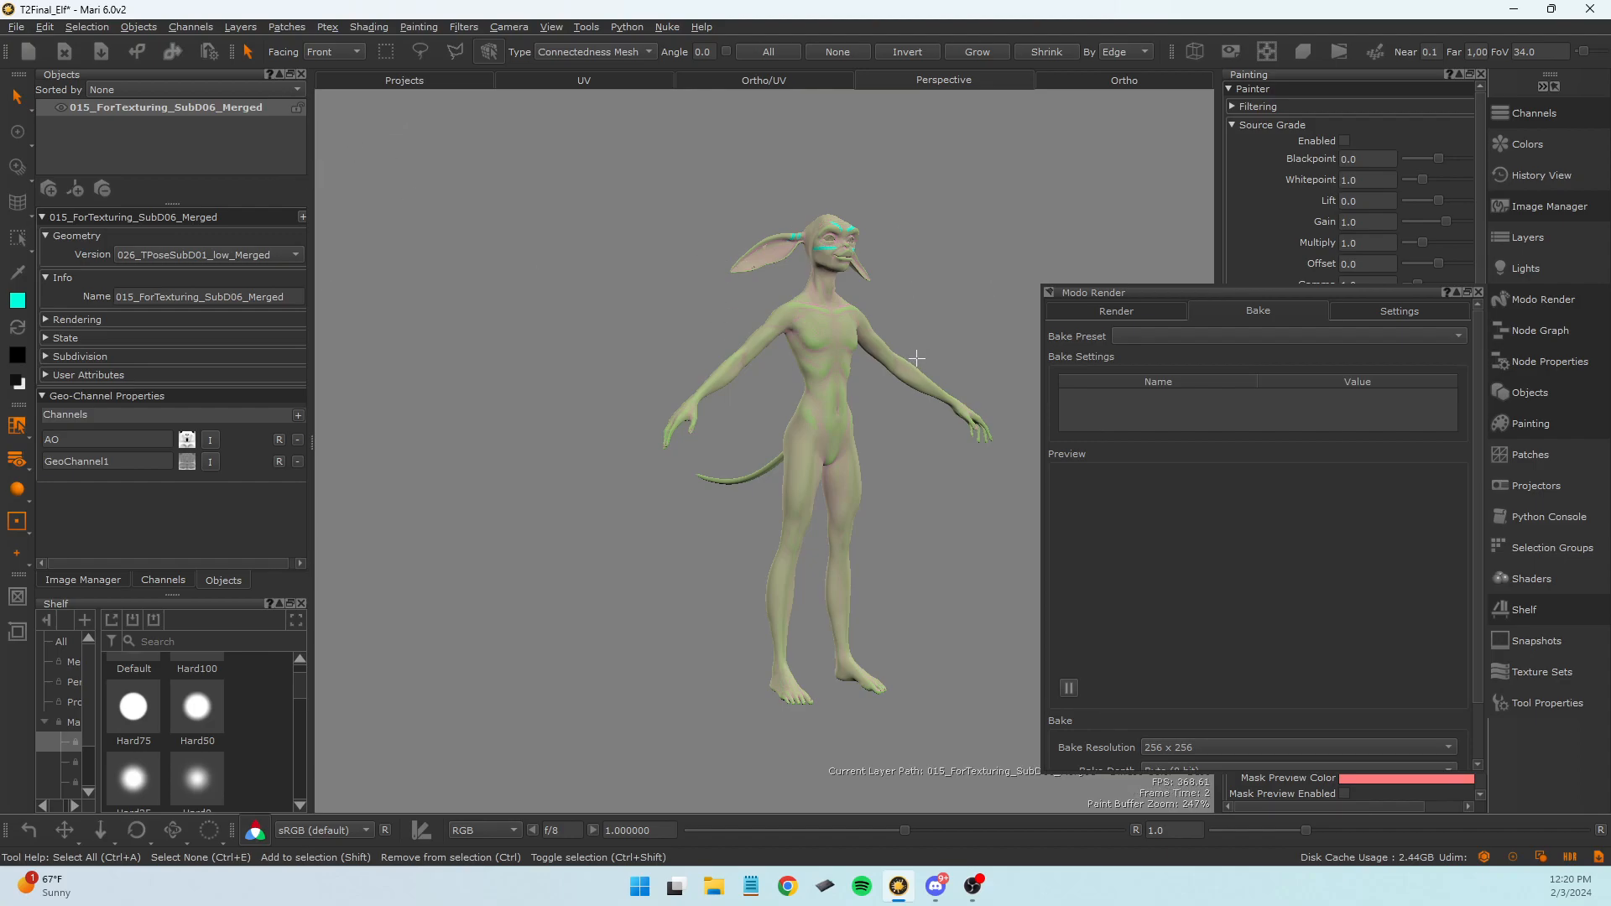
mouse_move(67, 440)
mouse_down()
mouse_move(43, 442)
mouse_move(44, 462)
mouse_up()
click(220, 532)
click(203, 254)
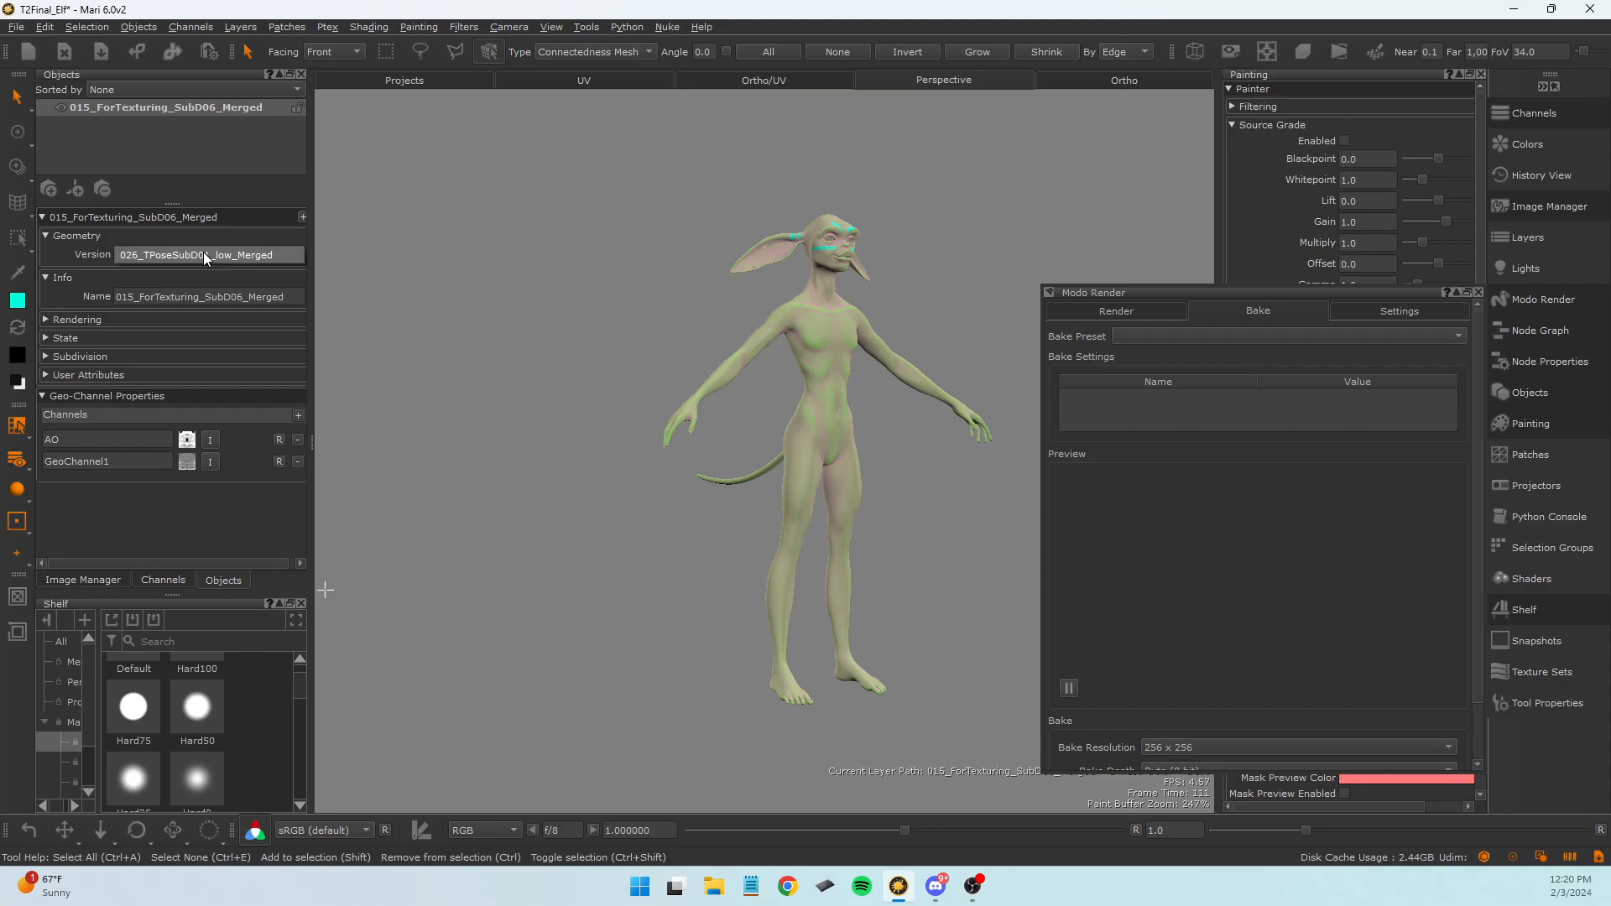
click(204, 254)
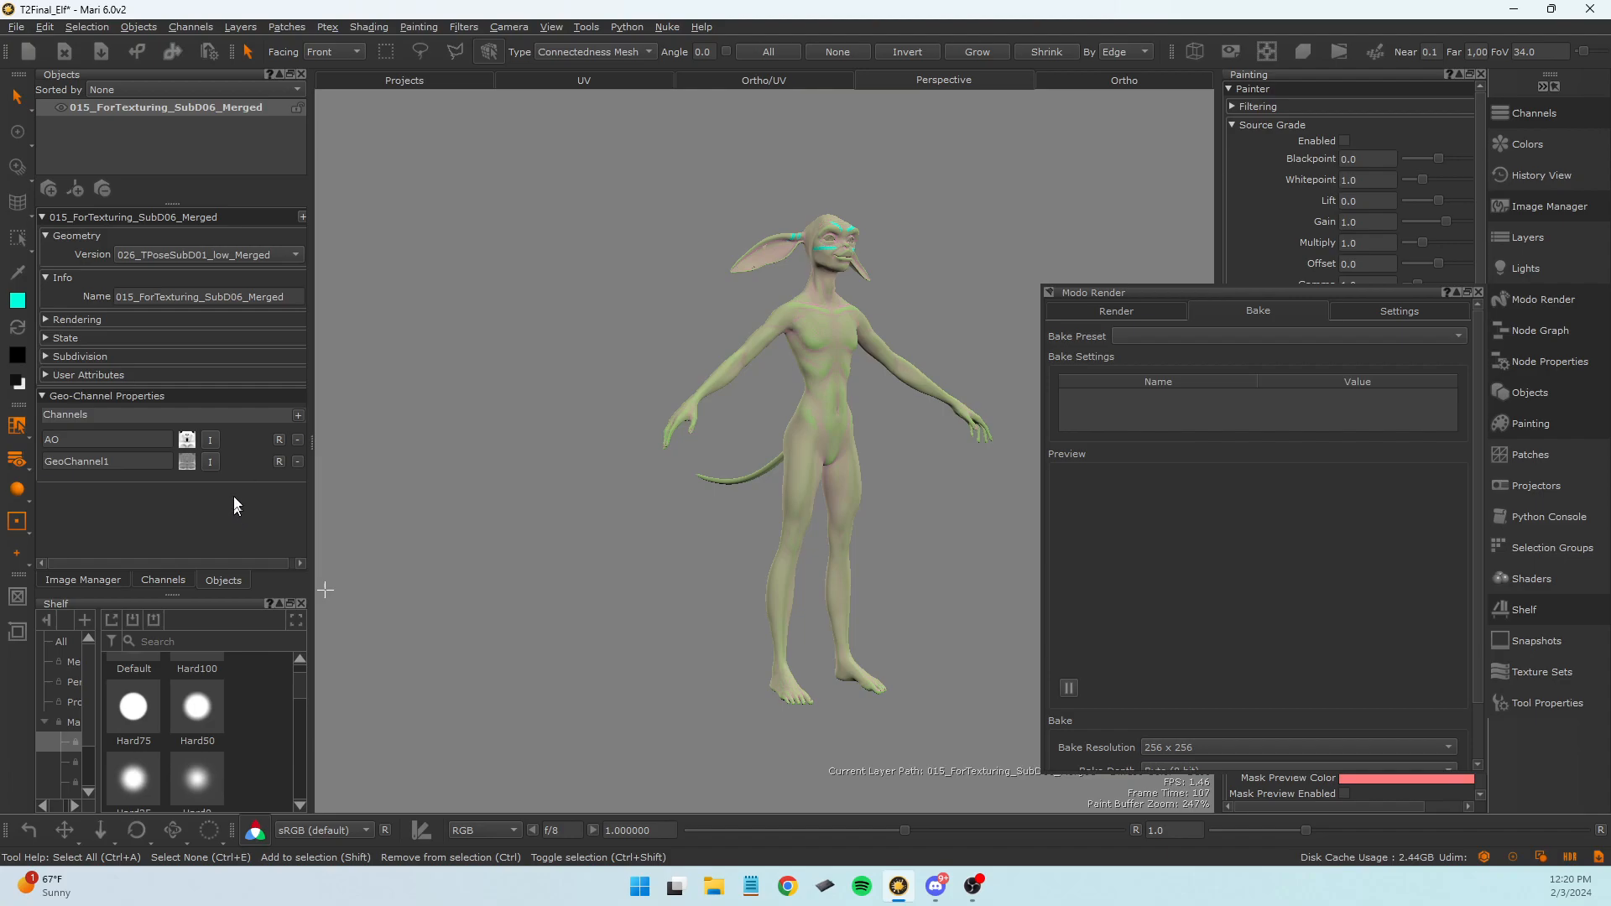
Import the 018_body_low_Height map sequence into GeoChannel1 for all patches.
click(209, 463)
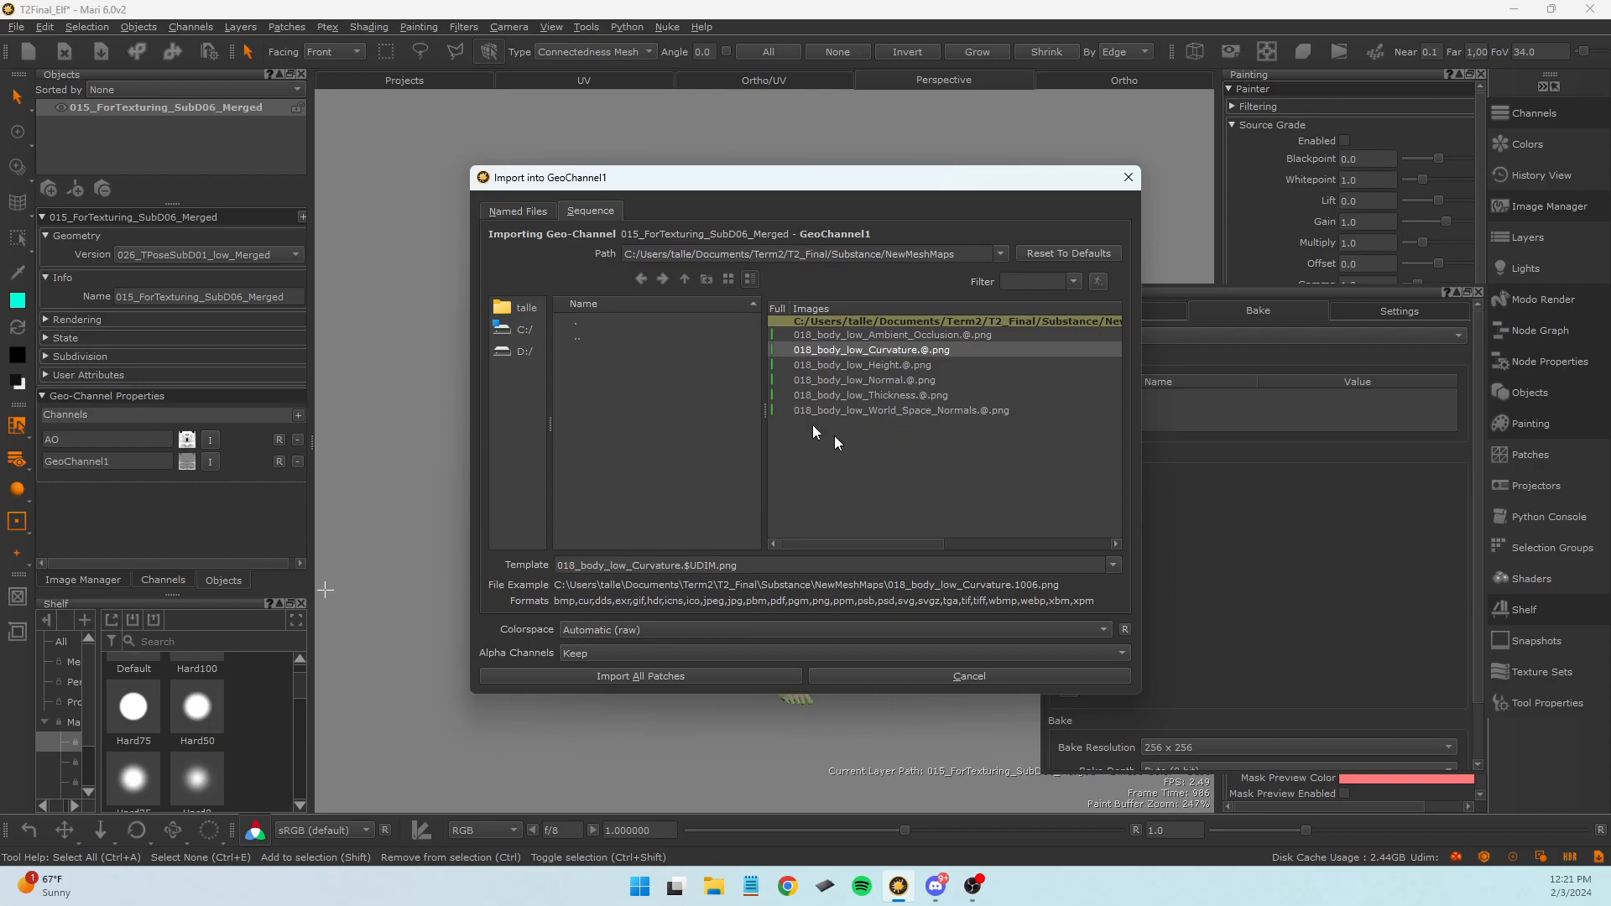
click(894, 362)
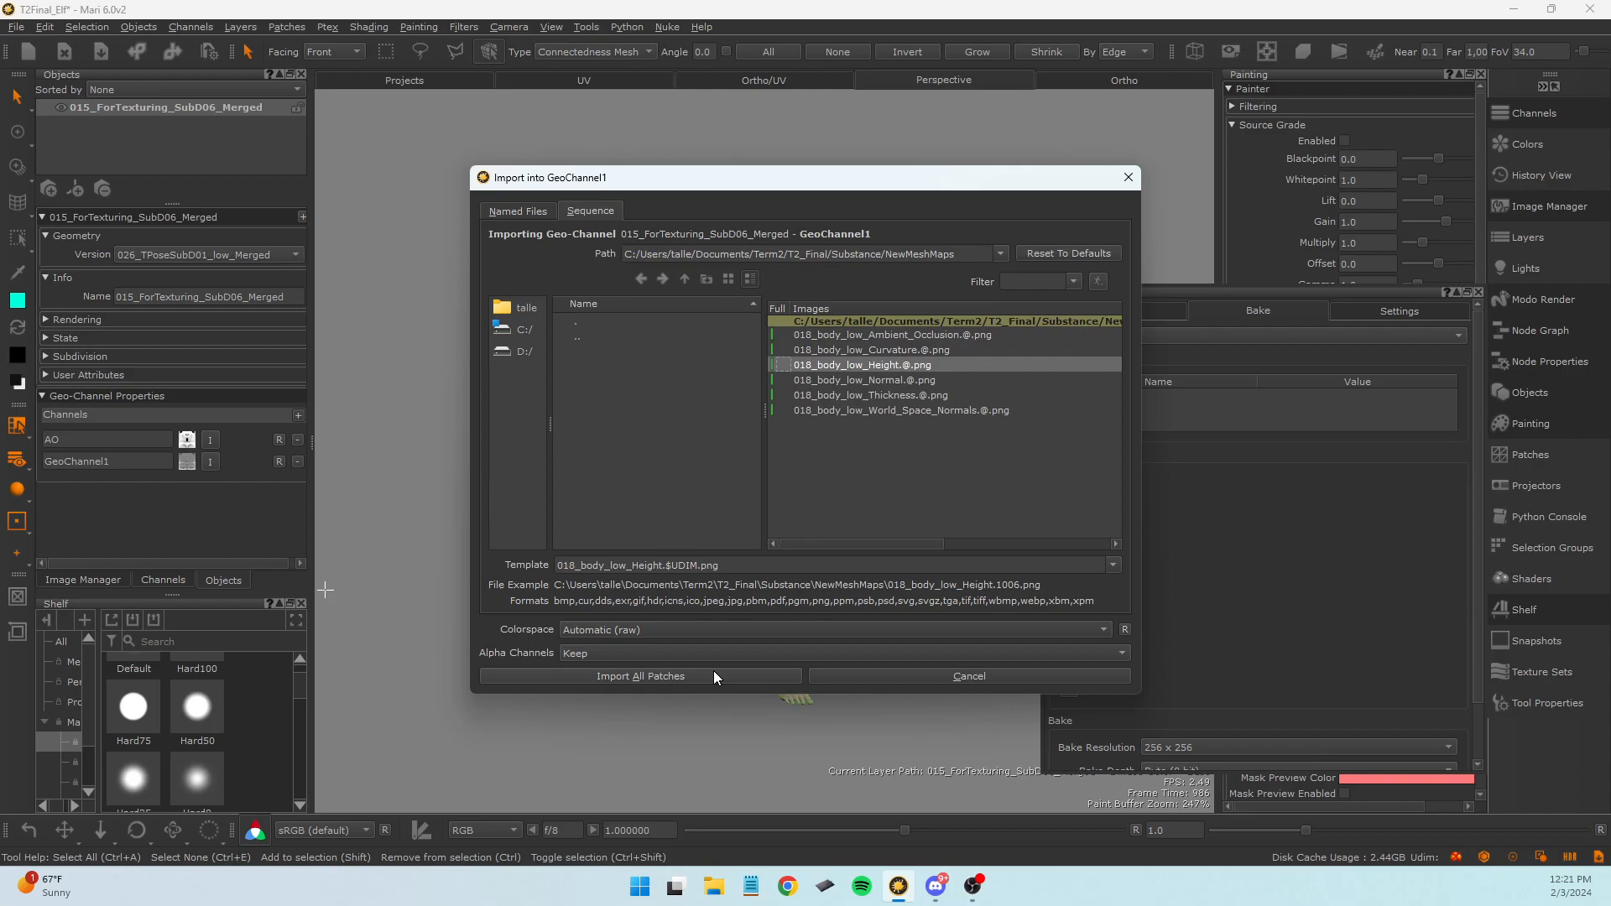
click(671, 675)
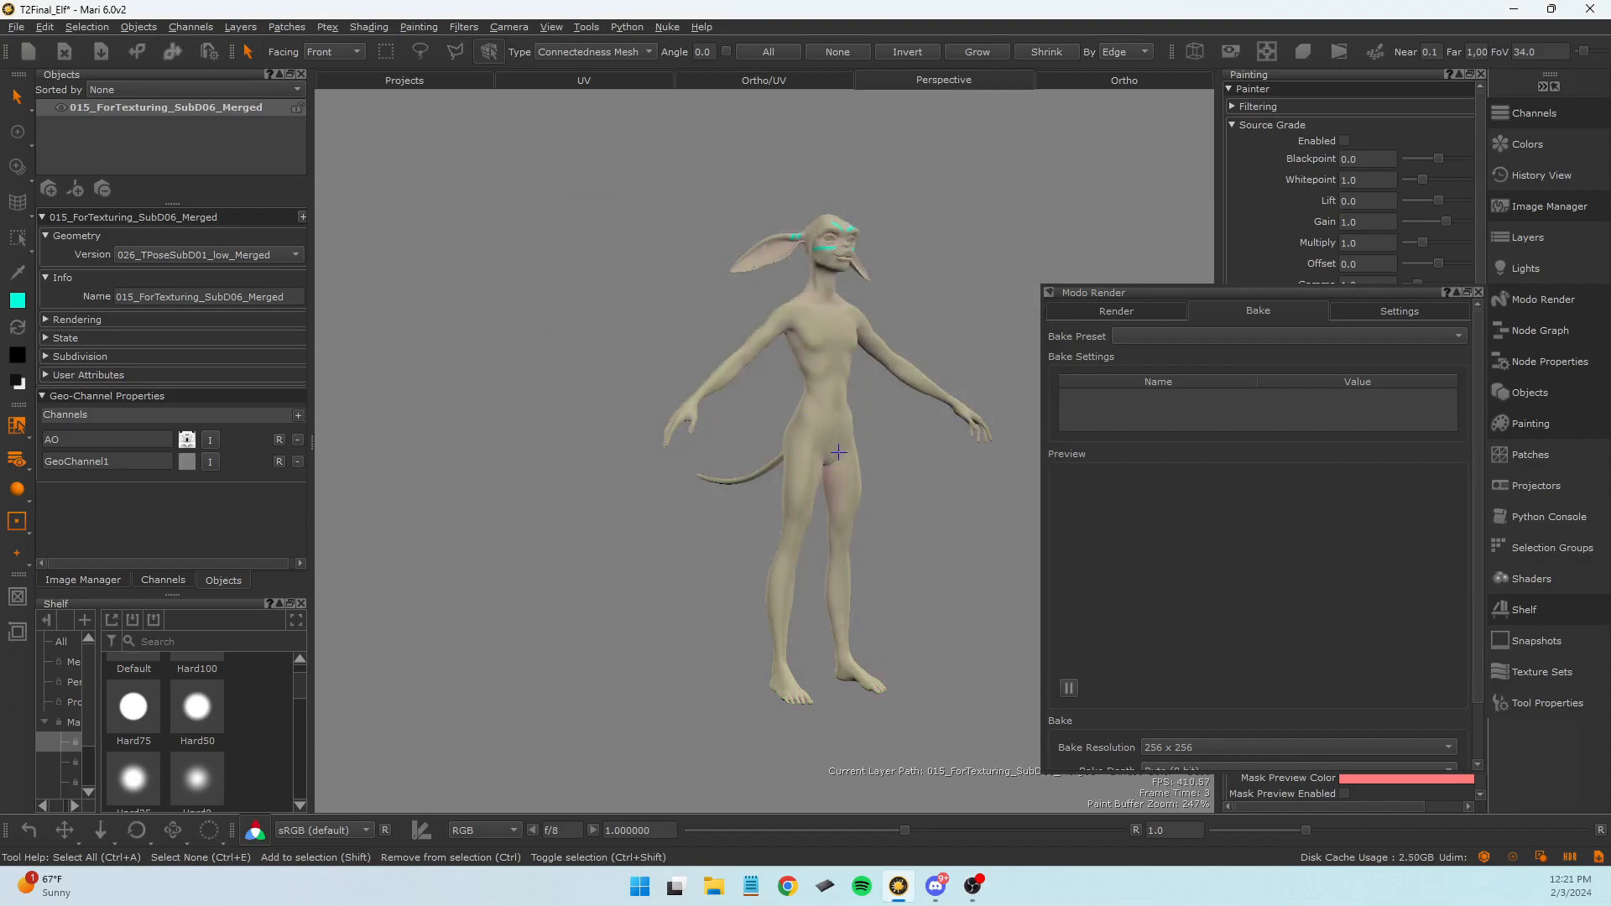
Inspect the elf's body from several angles and distances to judge the effect of the imported height map.
scroll(842, 453, up, 5)
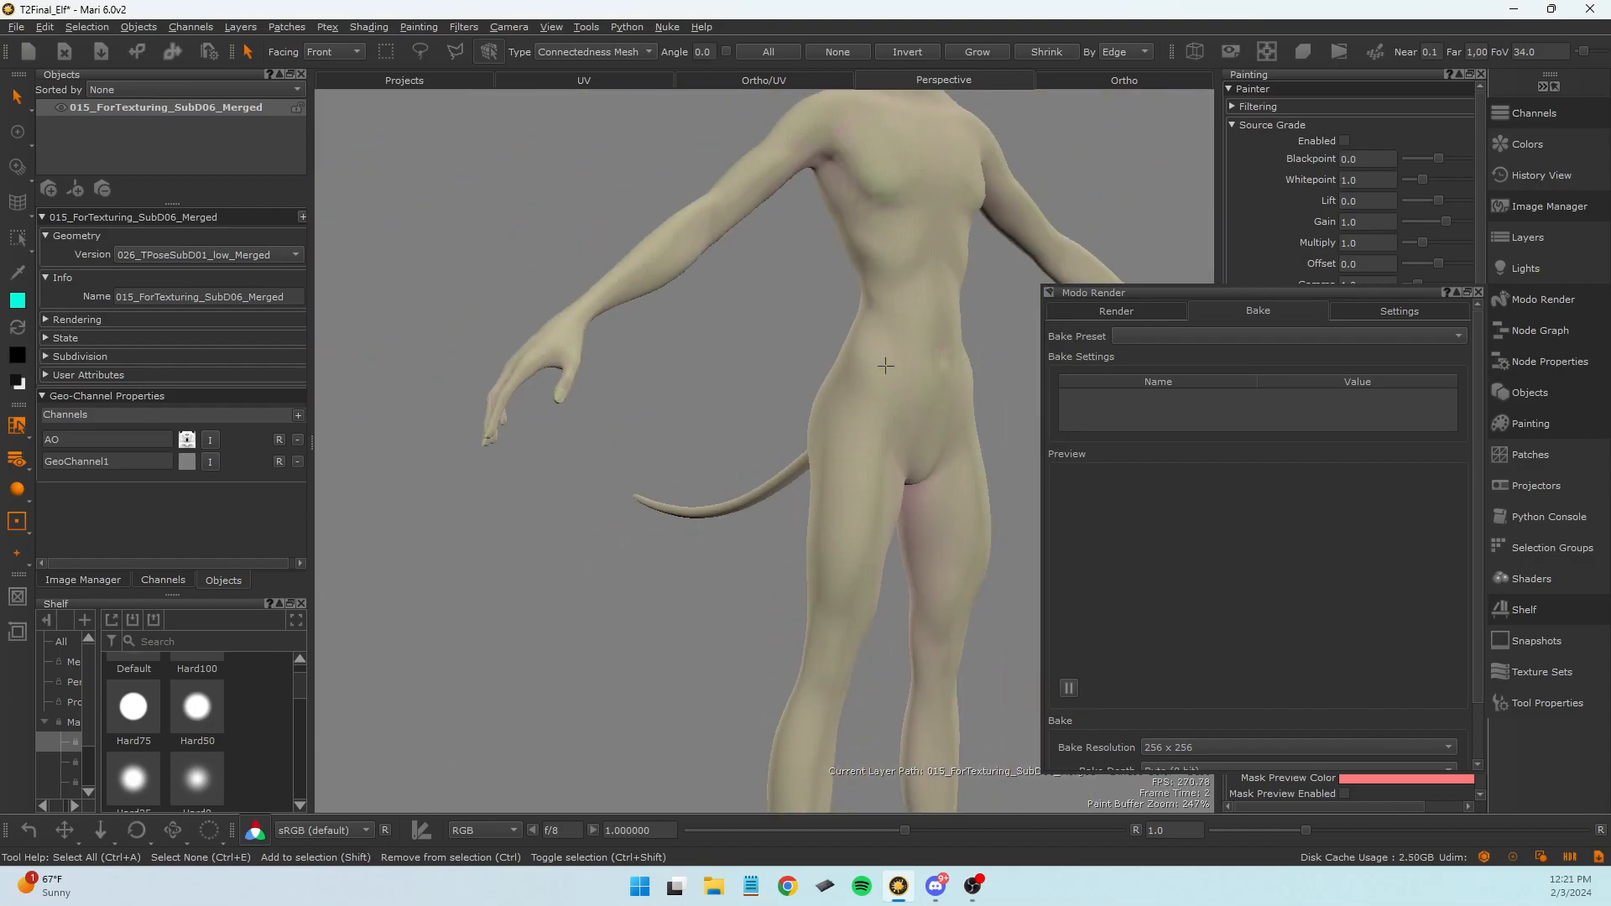
scroll(885, 365, down, 5)
alt+drag(874, 390, 698, 374)
alt+right_drag(698, 374, 820, 425)
alt+middle_drag(820, 425, 877, 456)
alt+right_drag(878, 457, 1120, 419)
alt+middle_drag(814, 370, 855, 798)
alt+middle_drag(869, 499, 838, 726)
alt+right_drag(838, 727, 702, 748)
alt+drag(702, 747, 853, 738)
alt+middle_drag(852, 738, 363, 691)
alt+right_drag(579, 622, 407, 617)
alt+right_drag(614, 585, 1120, 612)
alt+drag(971, 611, 853, 615)
alt+right_drag(852, 560, 769, 490)
alt+middle_drag(757, 530, 749, 574)
alt+right_drag(749, 574, 666, 509)
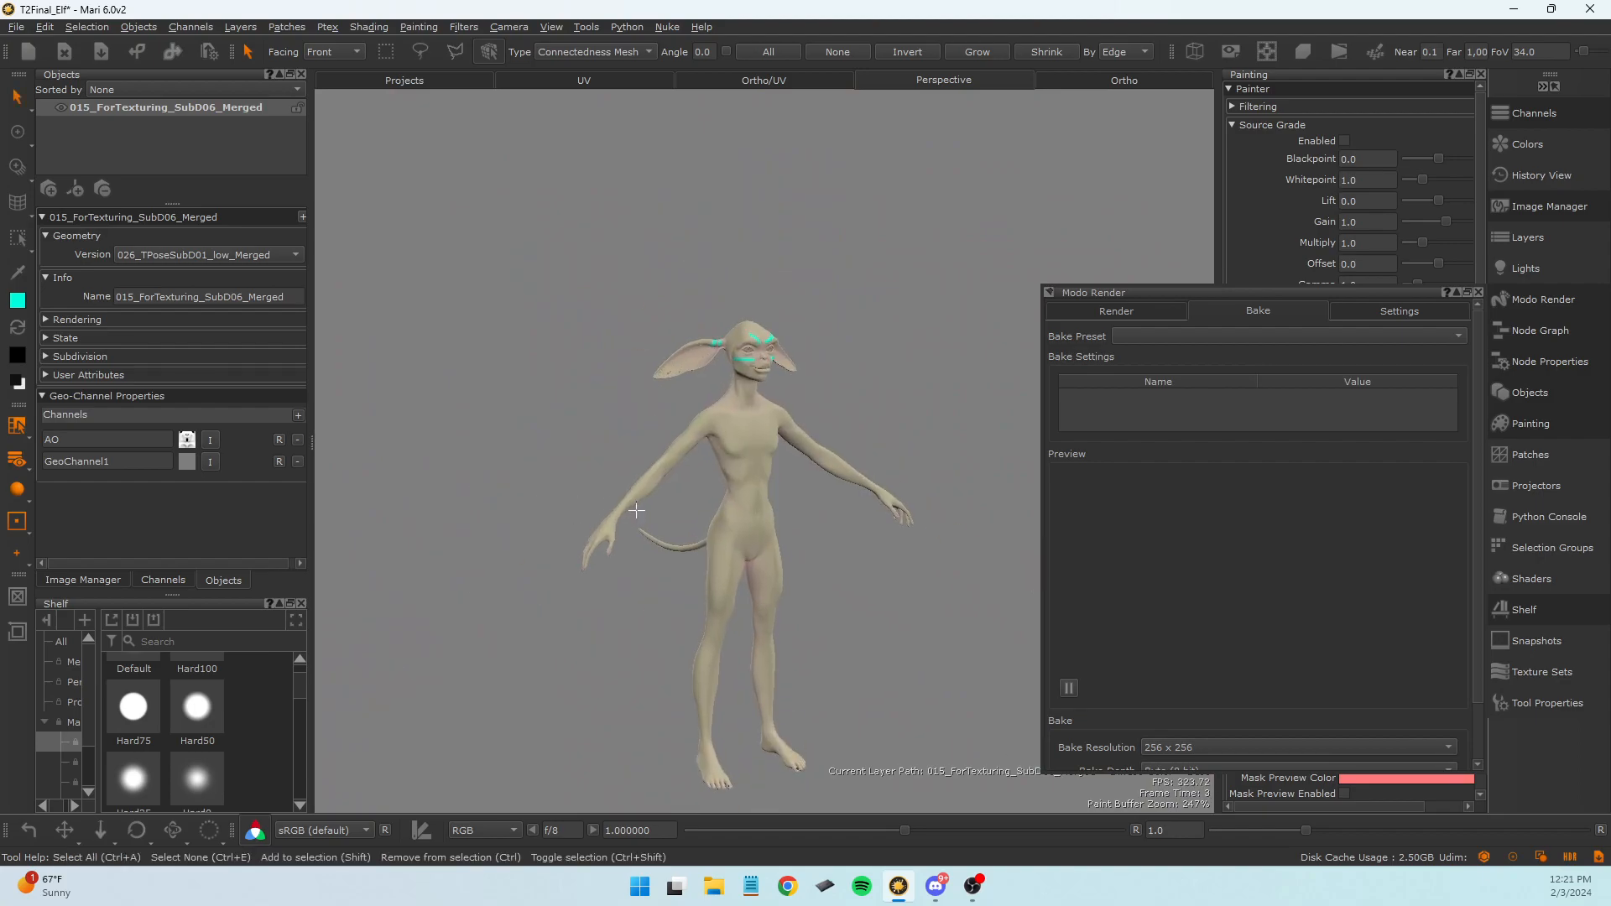
Import the 018_body_low_Curvature map sequence into GeoChannel1 for all patches.
click(210, 462)
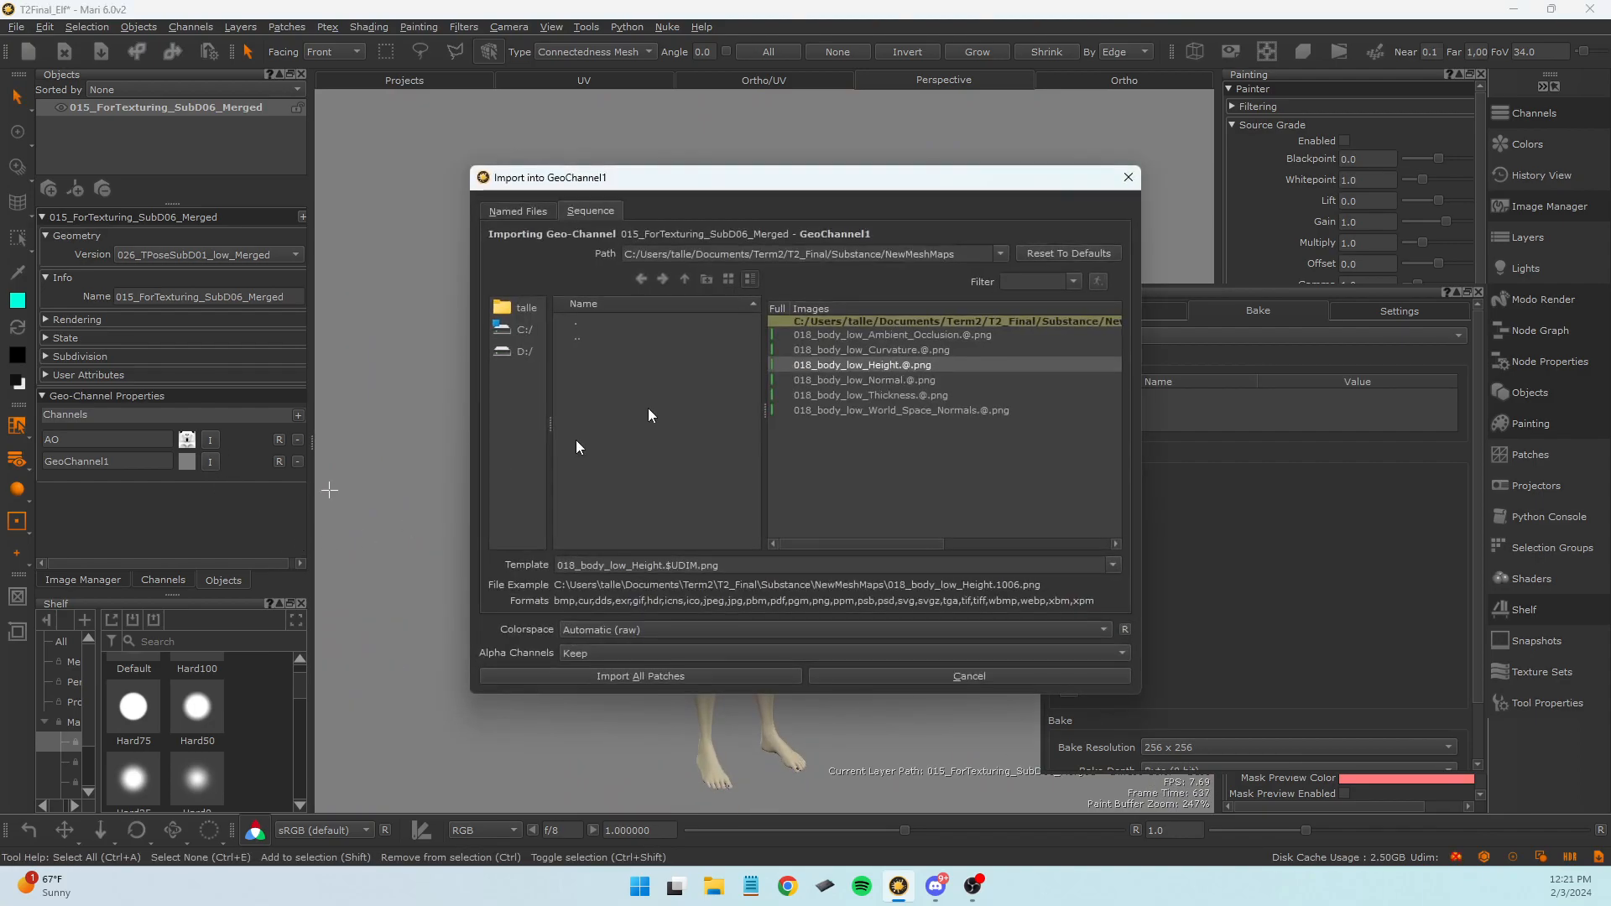
click(938, 349)
click(726, 675)
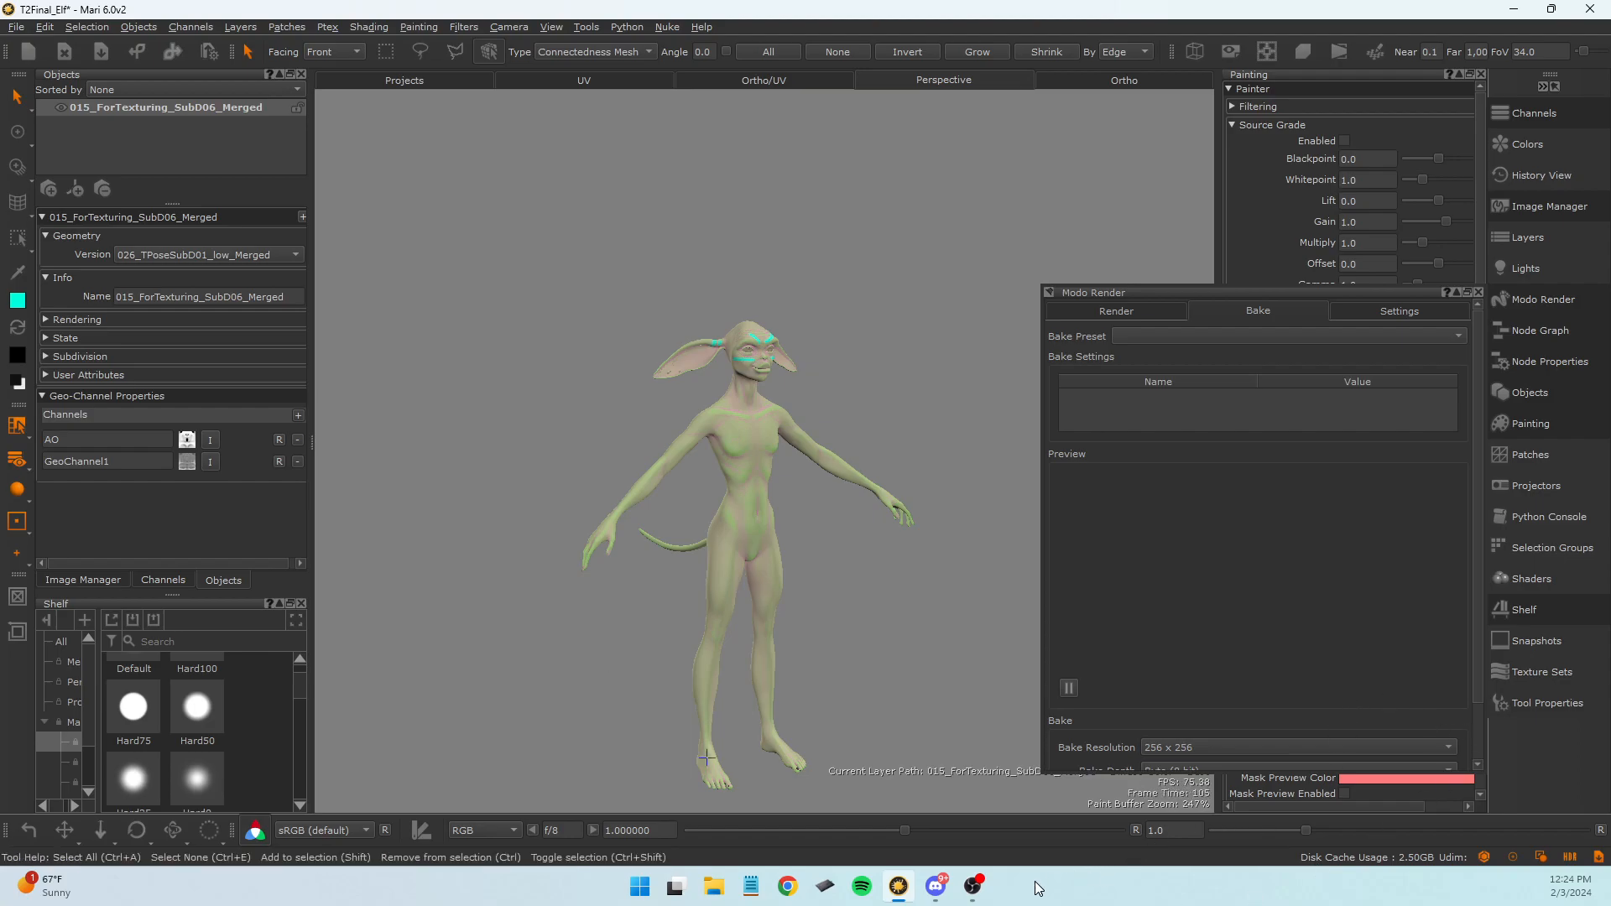
click(972, 886)
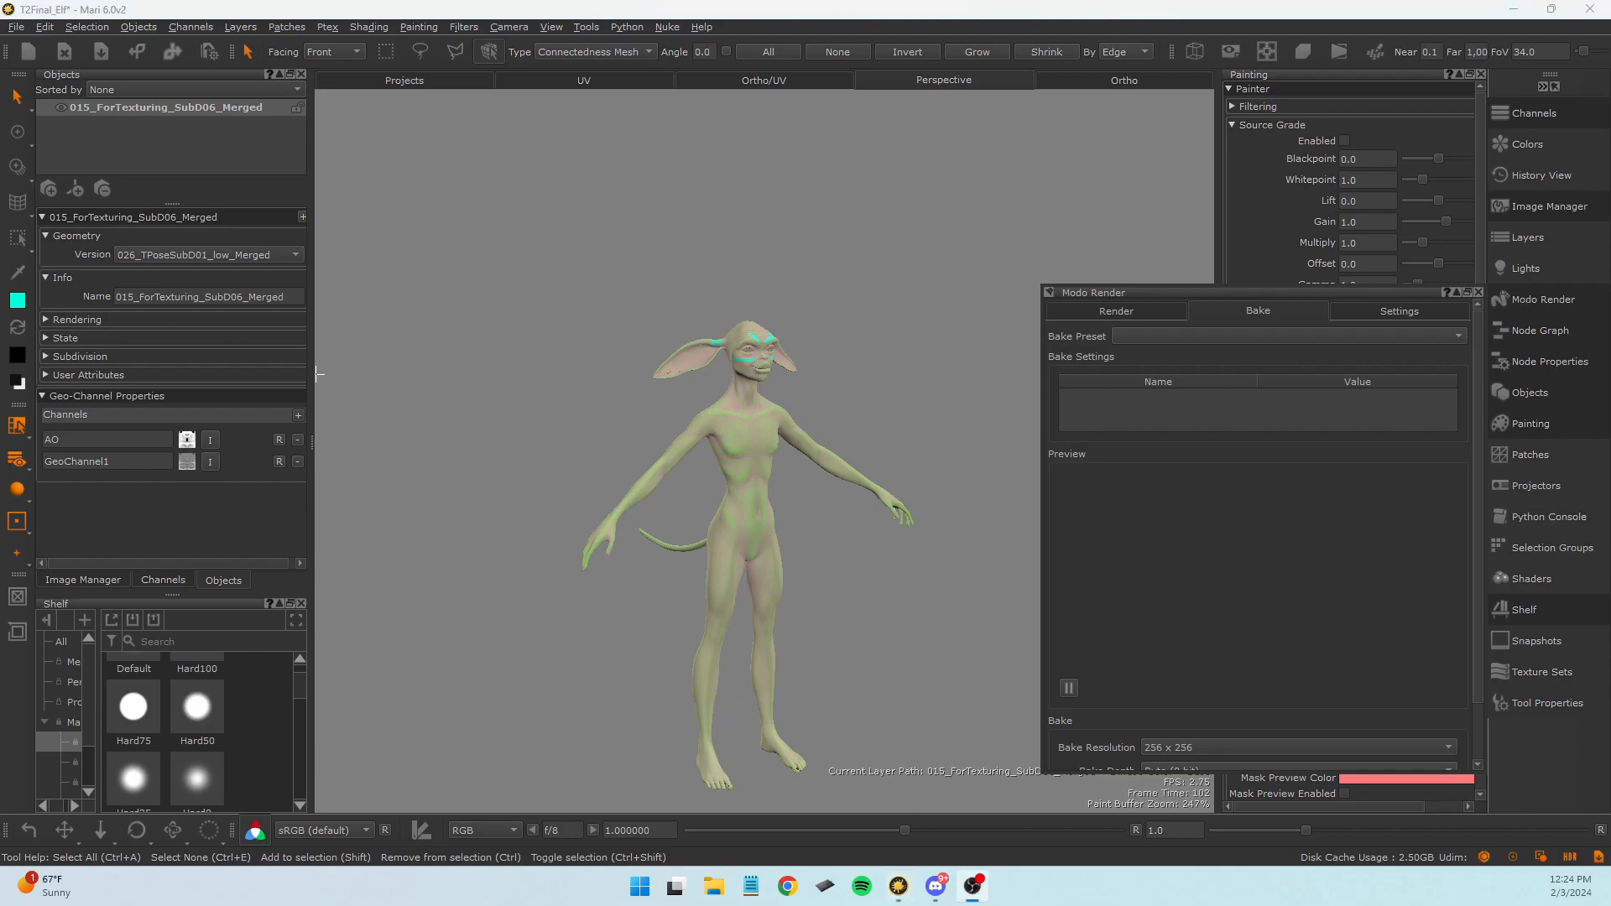